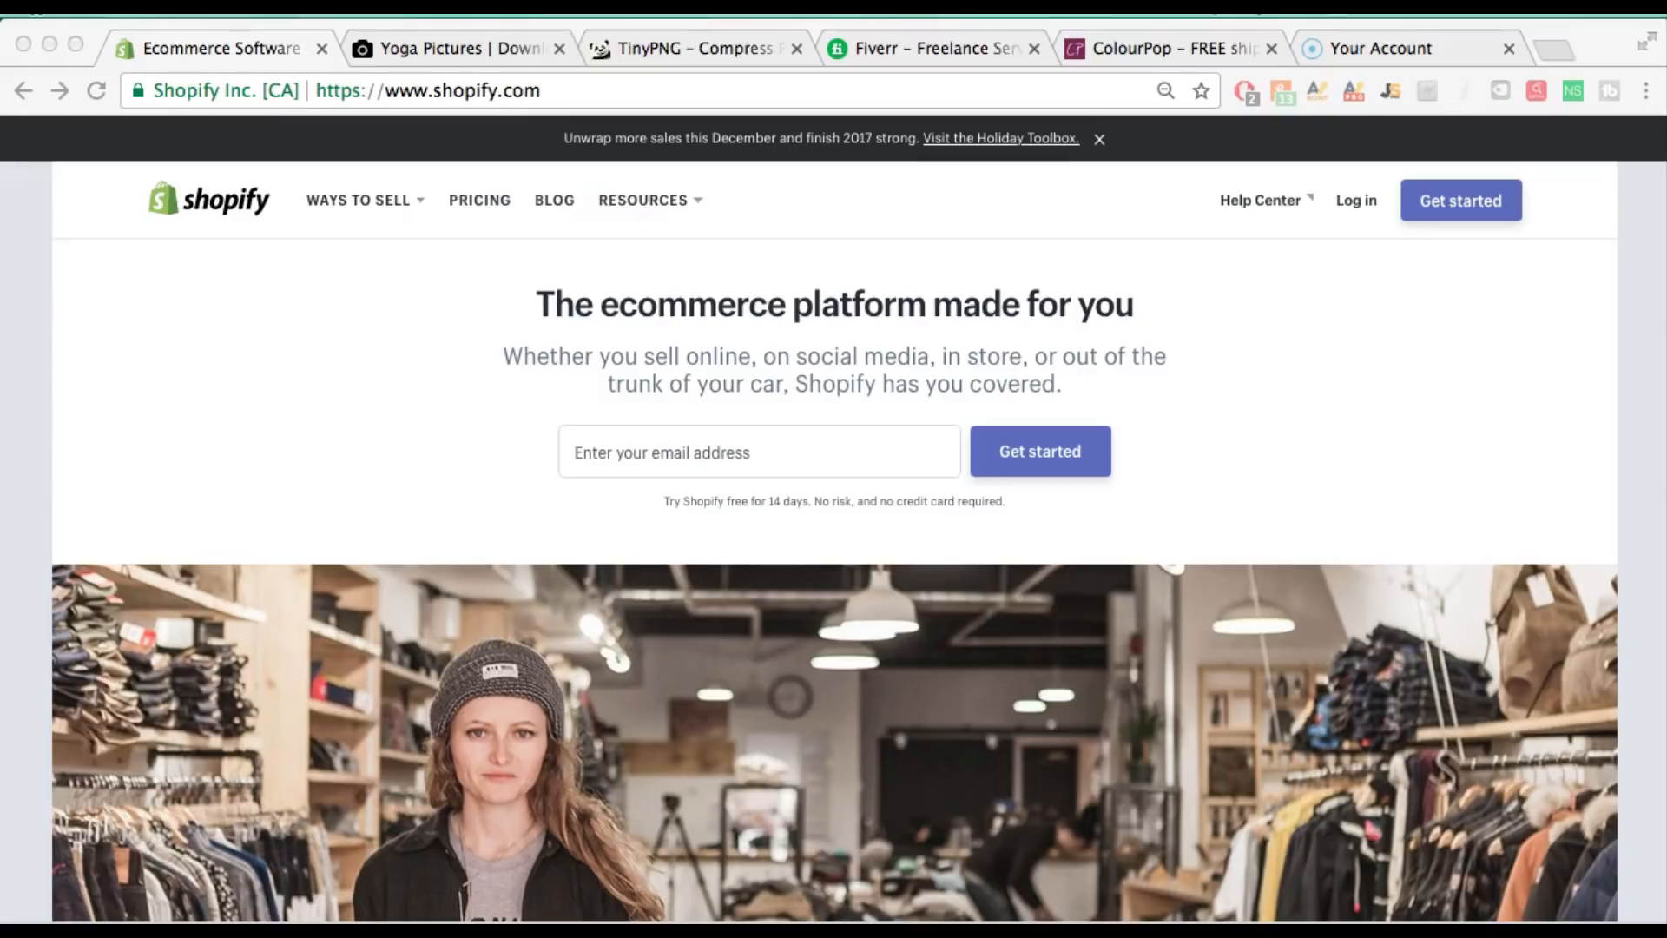
# Start the Shopify free-trial signup and enter the account e-mail address and password
pyautogui.click(1427, 200)
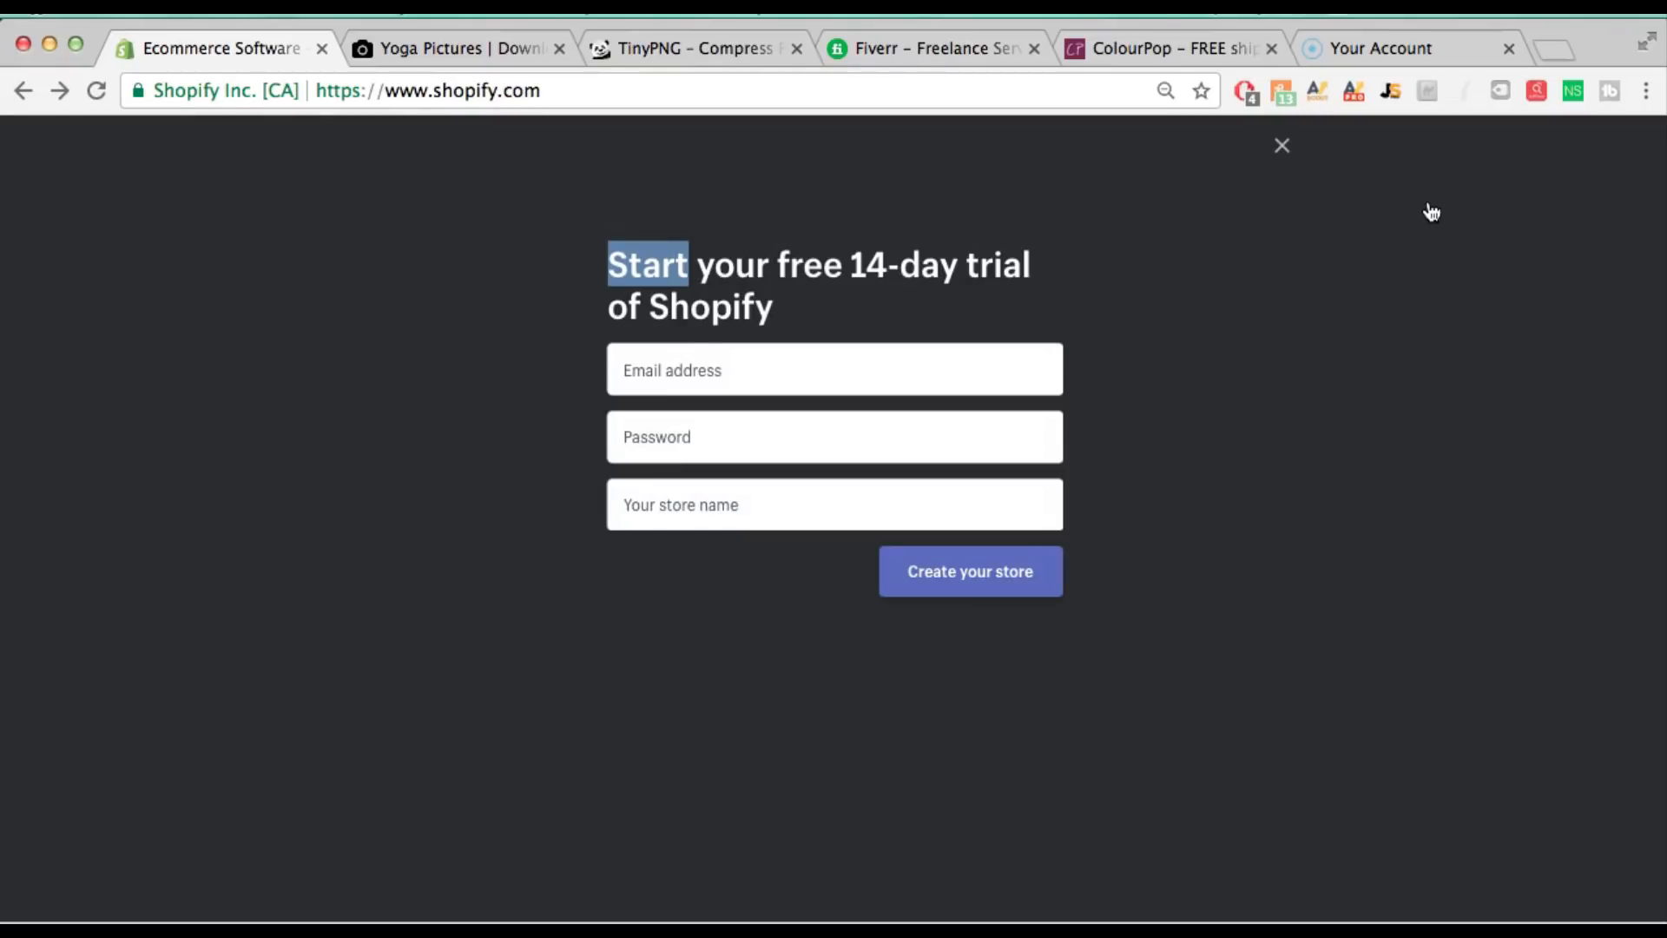
pyautogui.click(1410, 252)
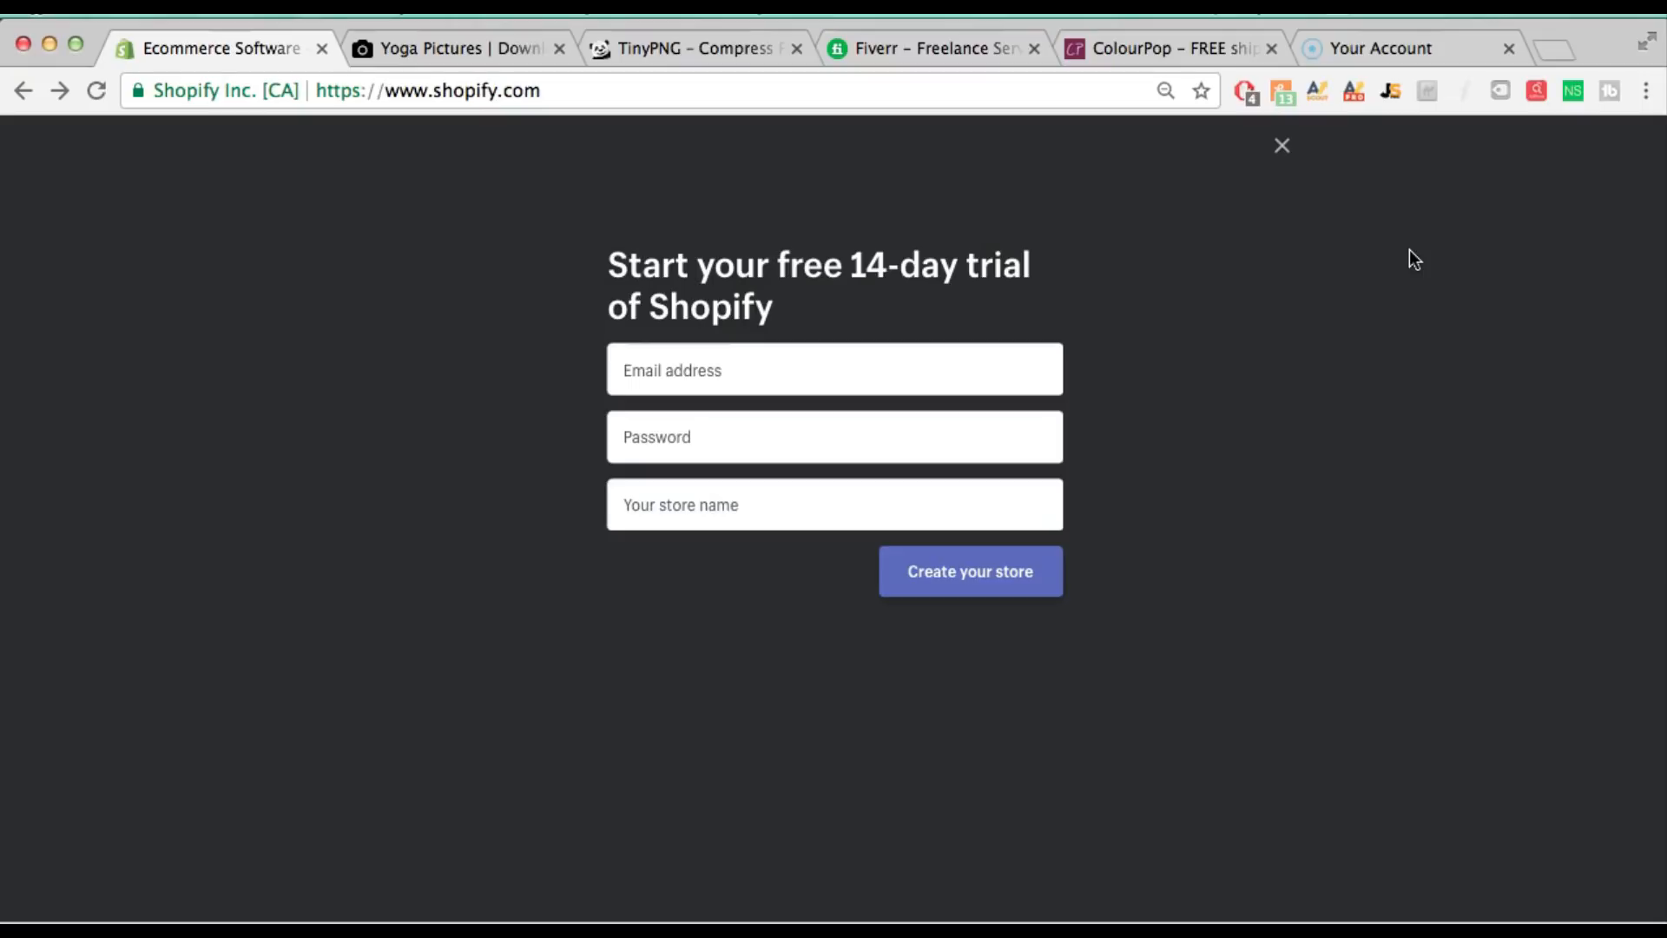
pyautogui.click(720, 362)
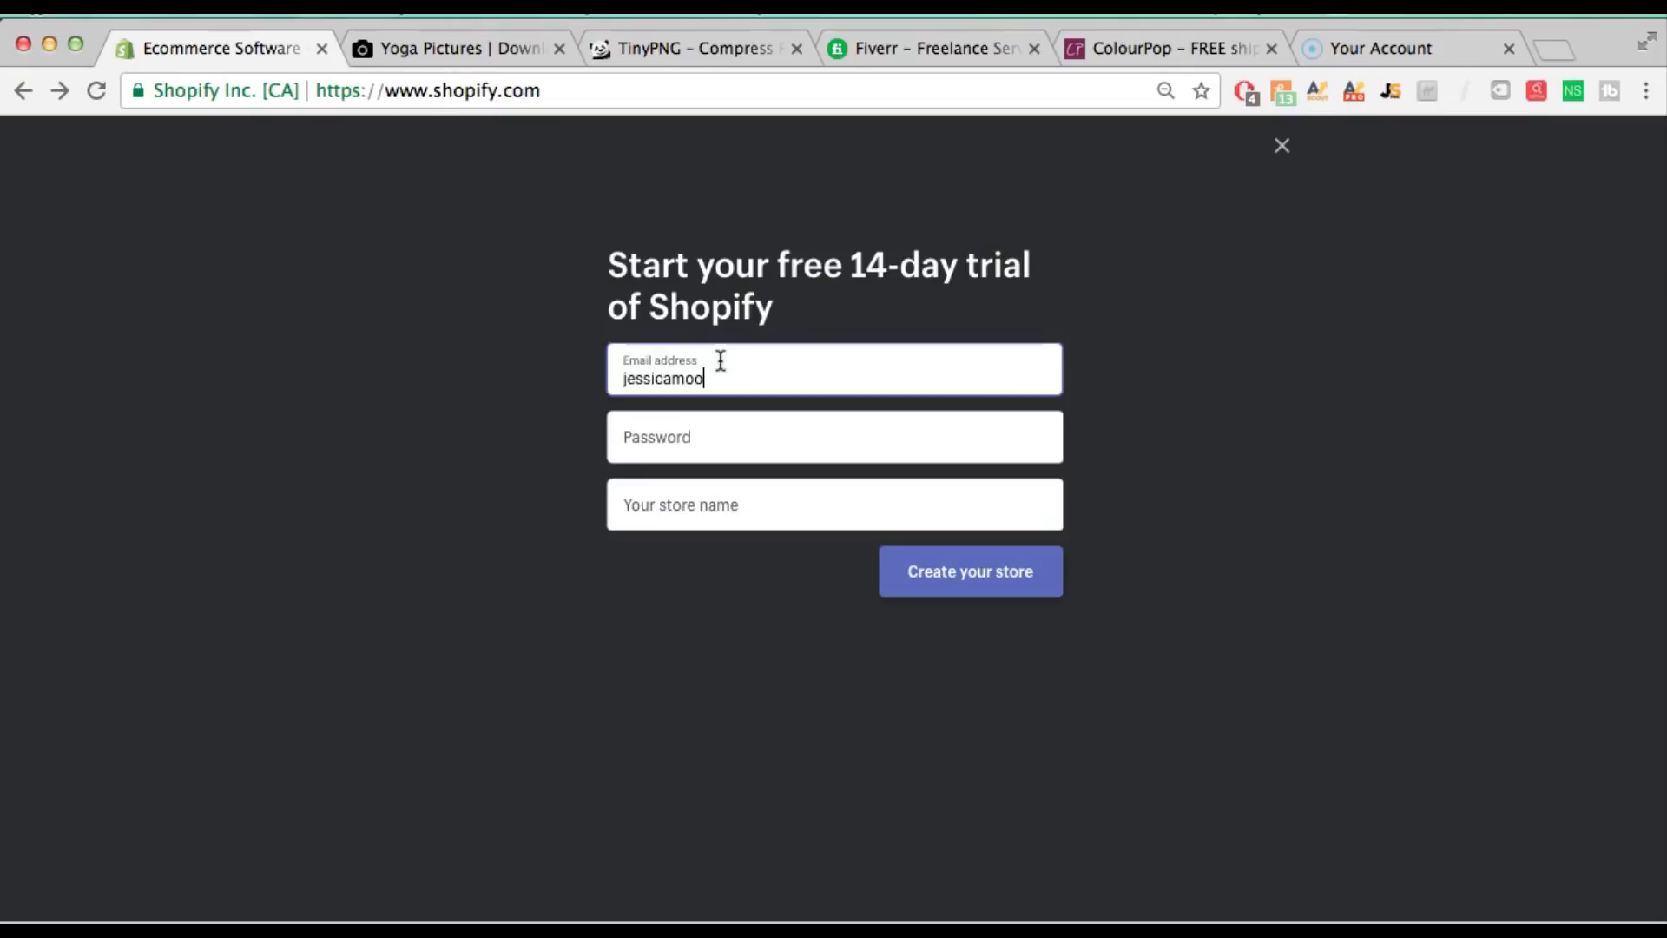
pyautogui.press('Tab')
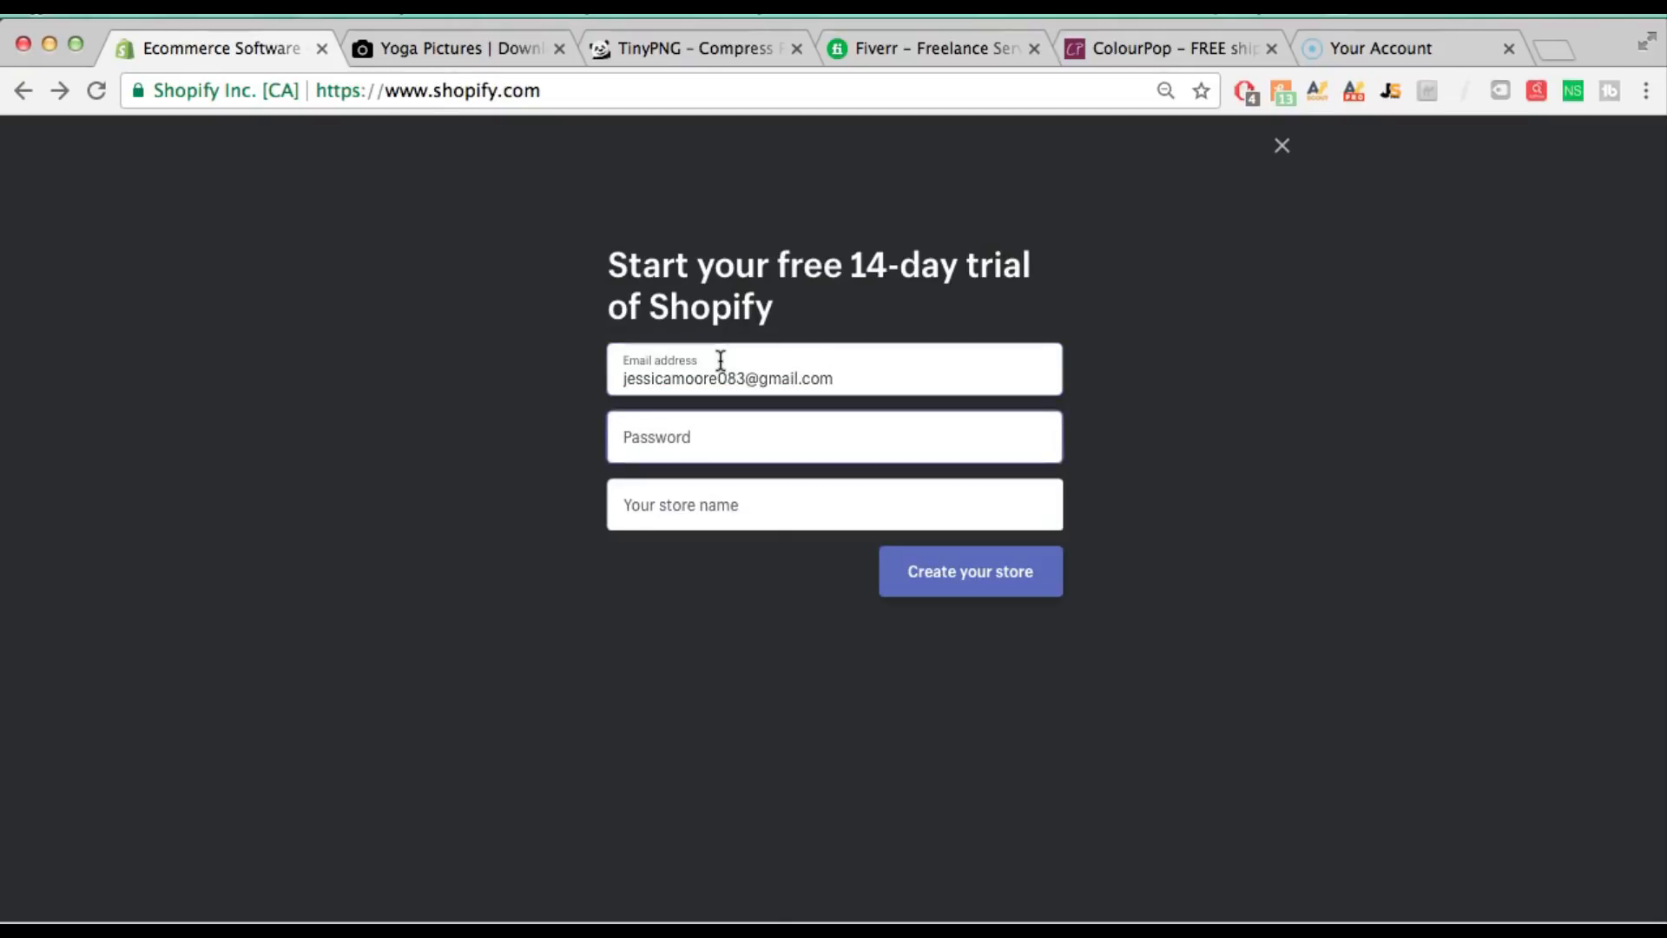
pyautogui.write('••••••••••••')
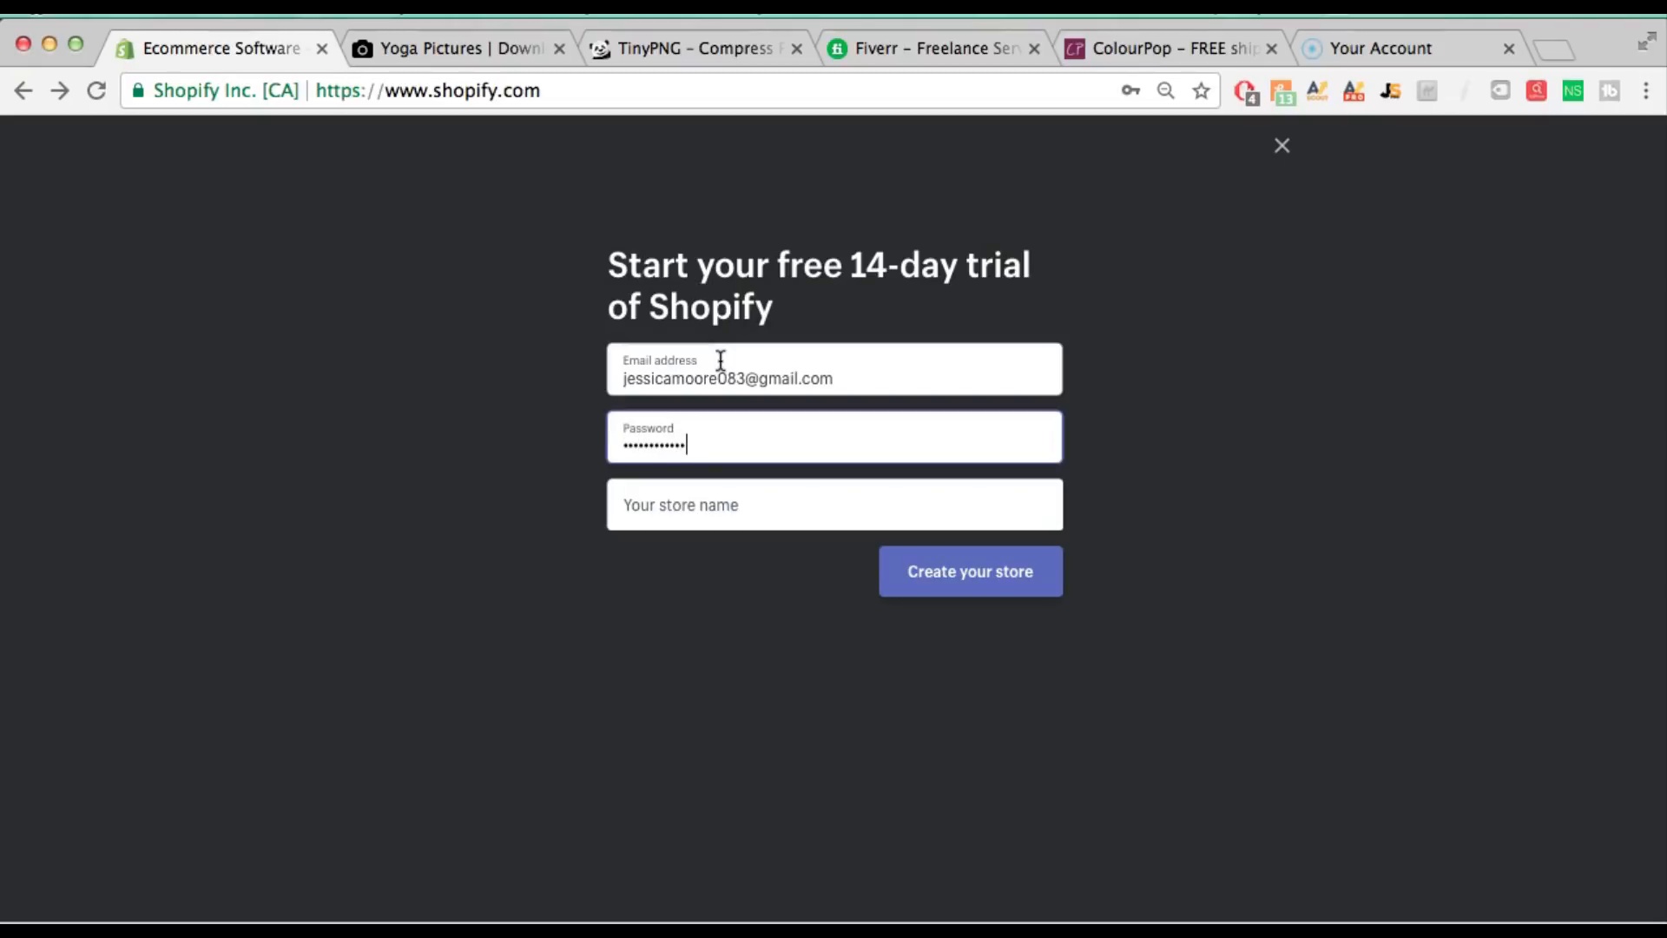
# Name the store 'Yogaisart' and create it
pyautogui.press('Tab')
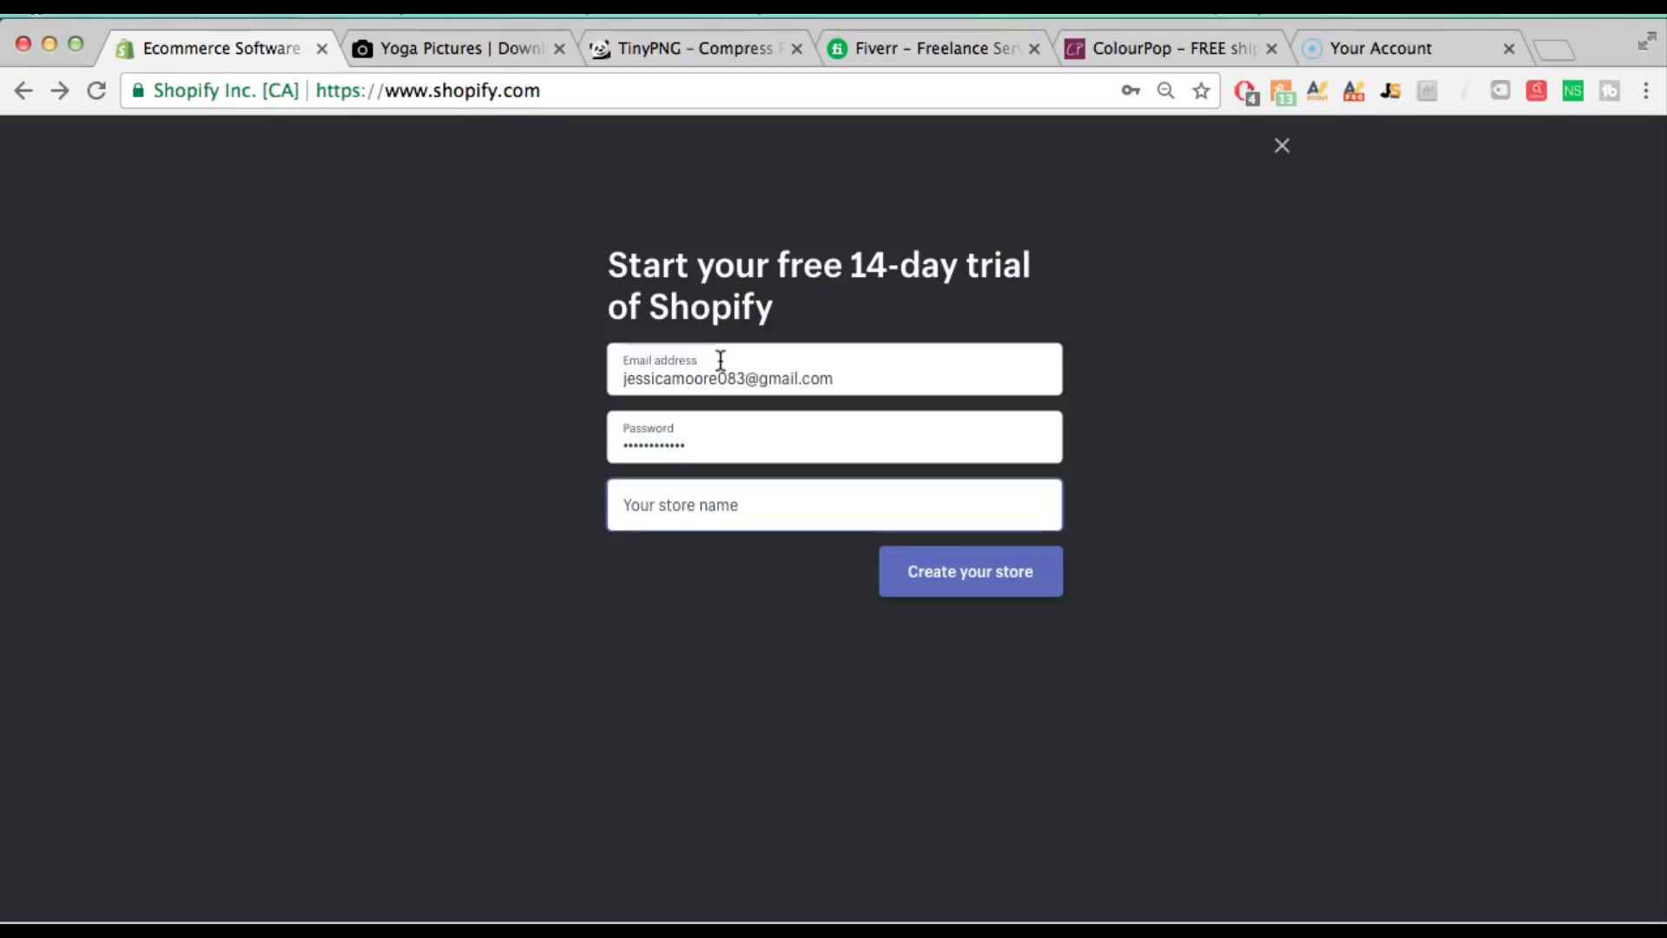
pyautogui.write('aR')
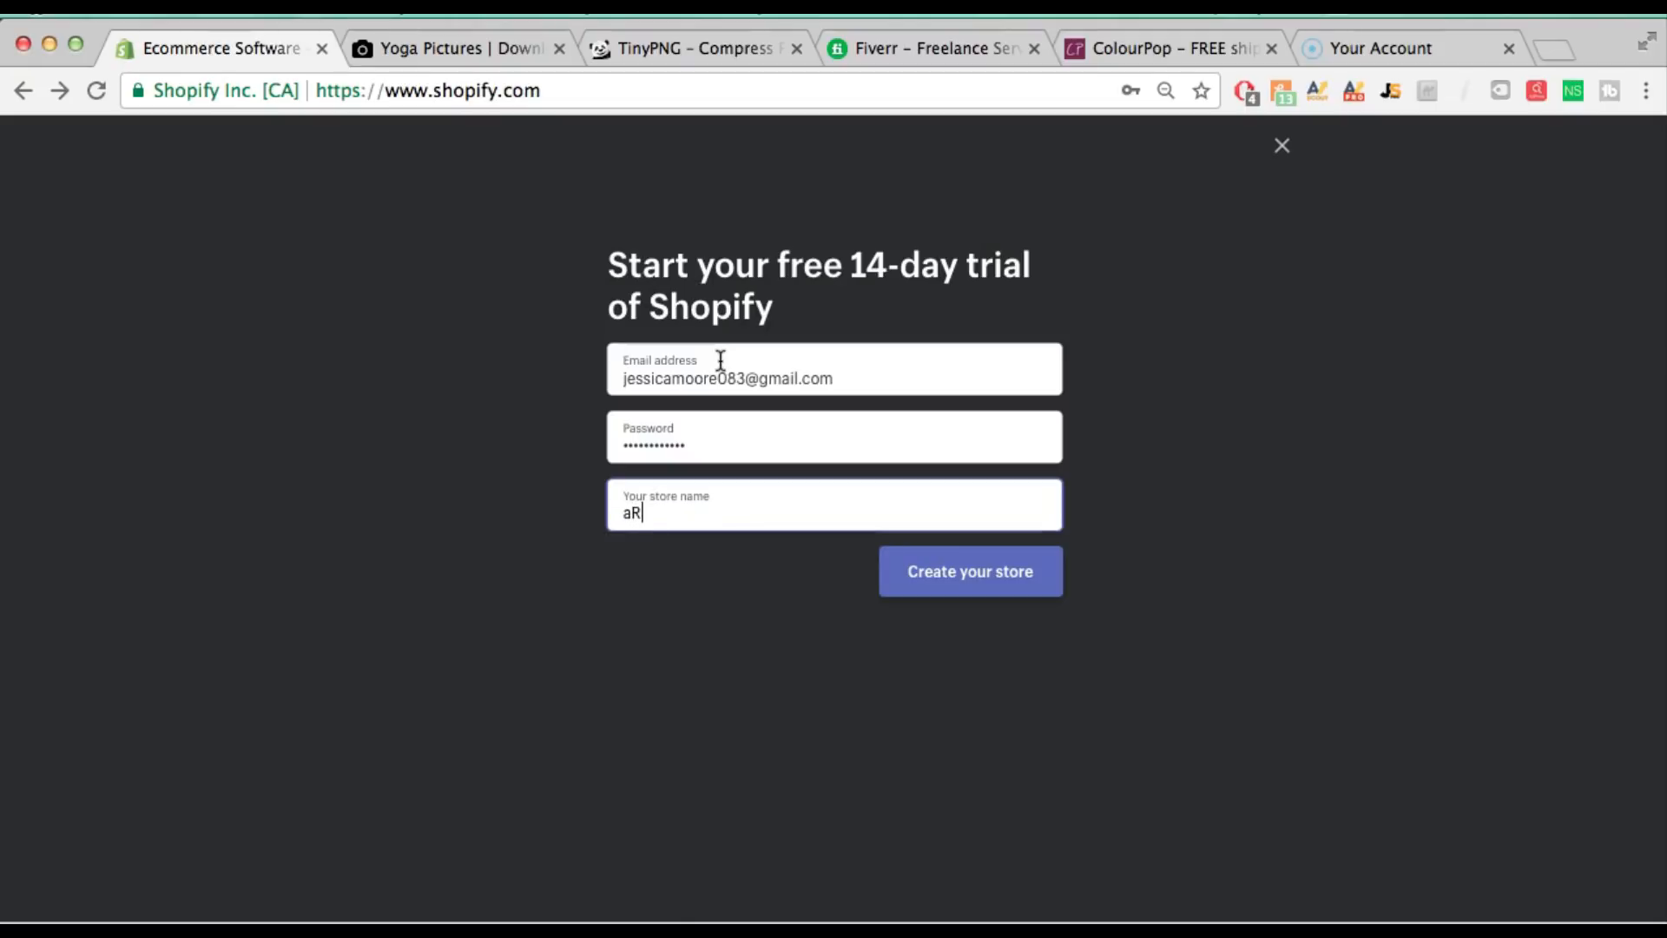
pyautogui.press('BackSpace')
pyautogui.press('BackSpace')
pyautogui.write('Ar')
pyautogui.press('BackSpace')
pyautogui.press('BackSpace')
pyautogui.write('Yogai')
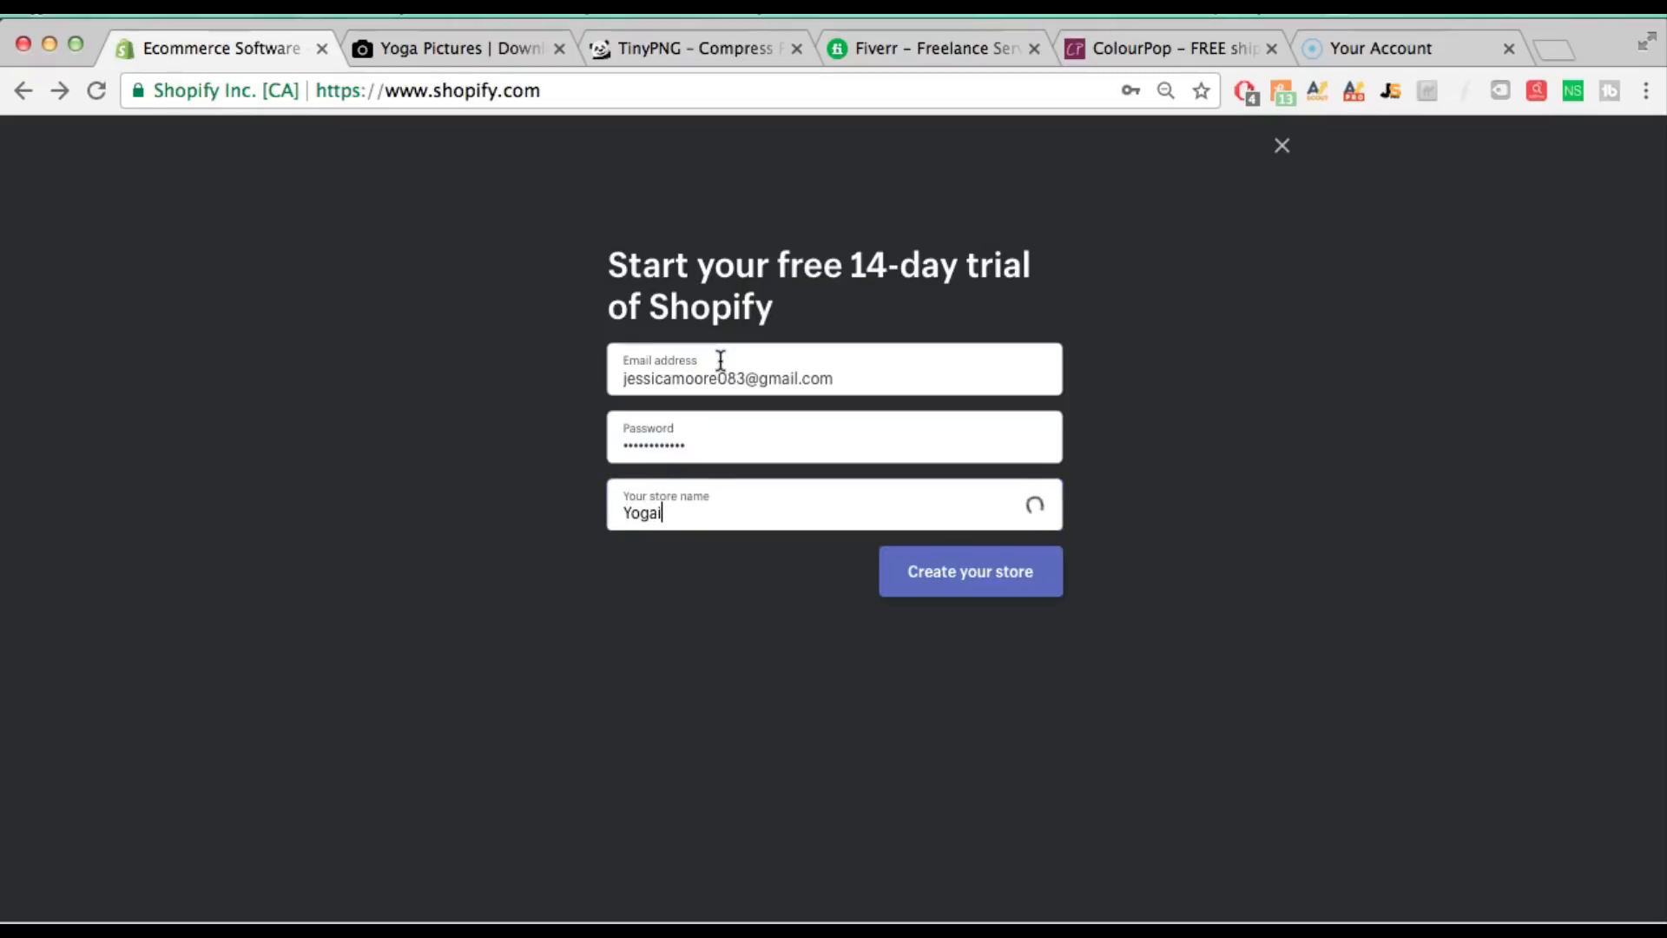
pyautogui.write('sart')
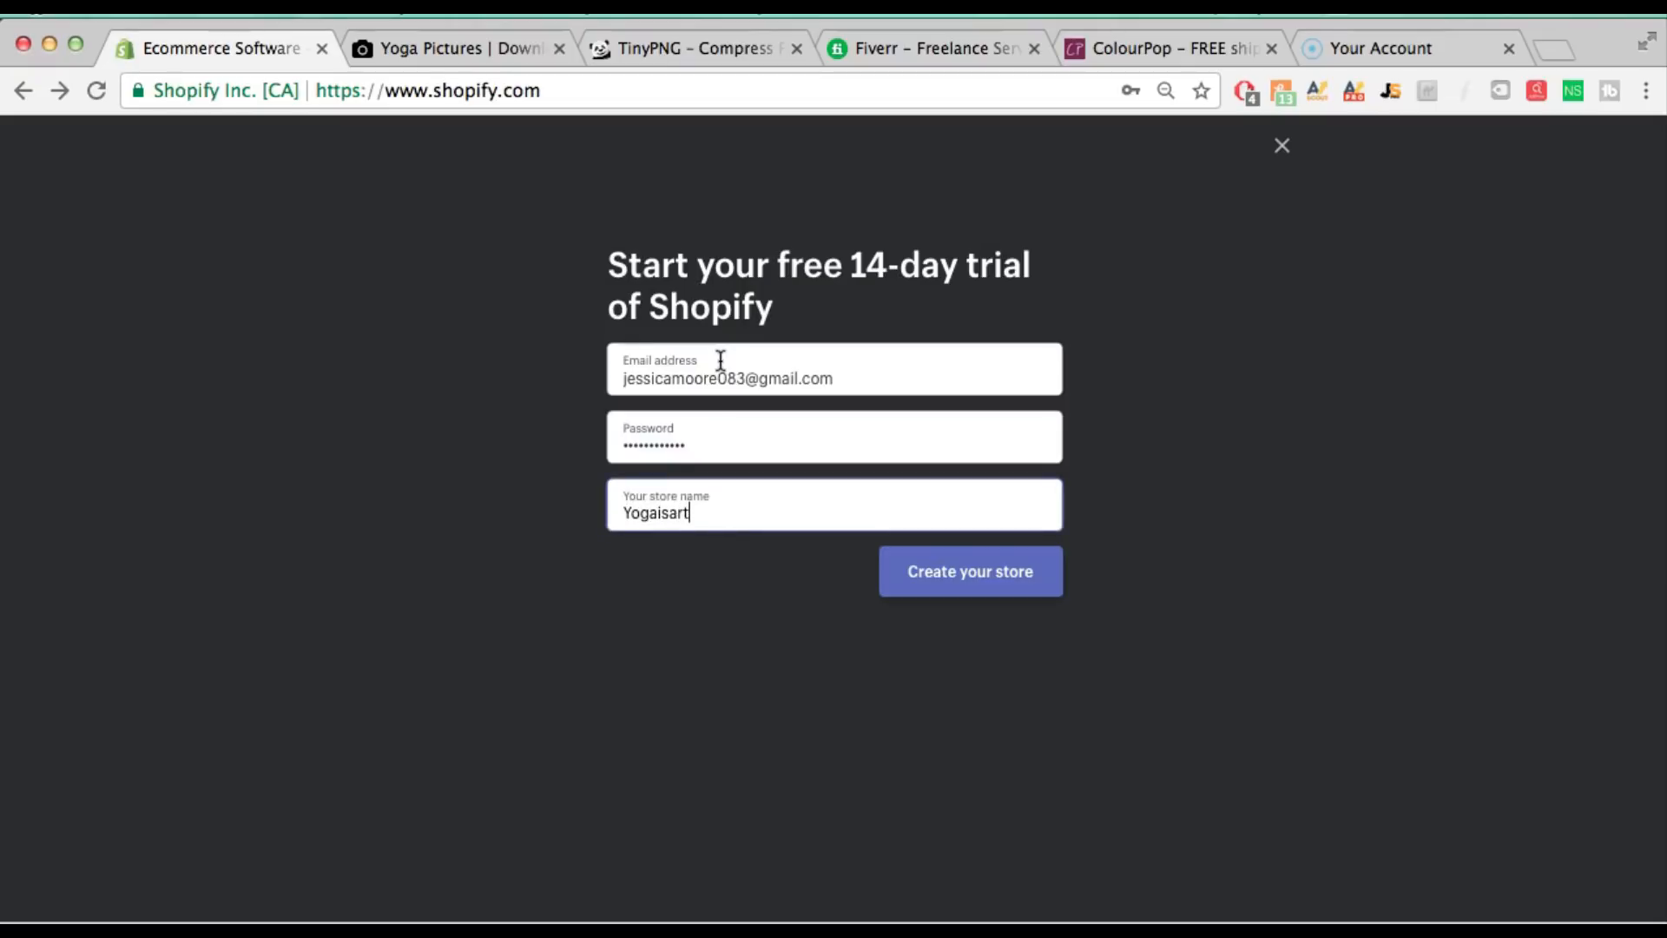
pyautogui.click(988, 573)
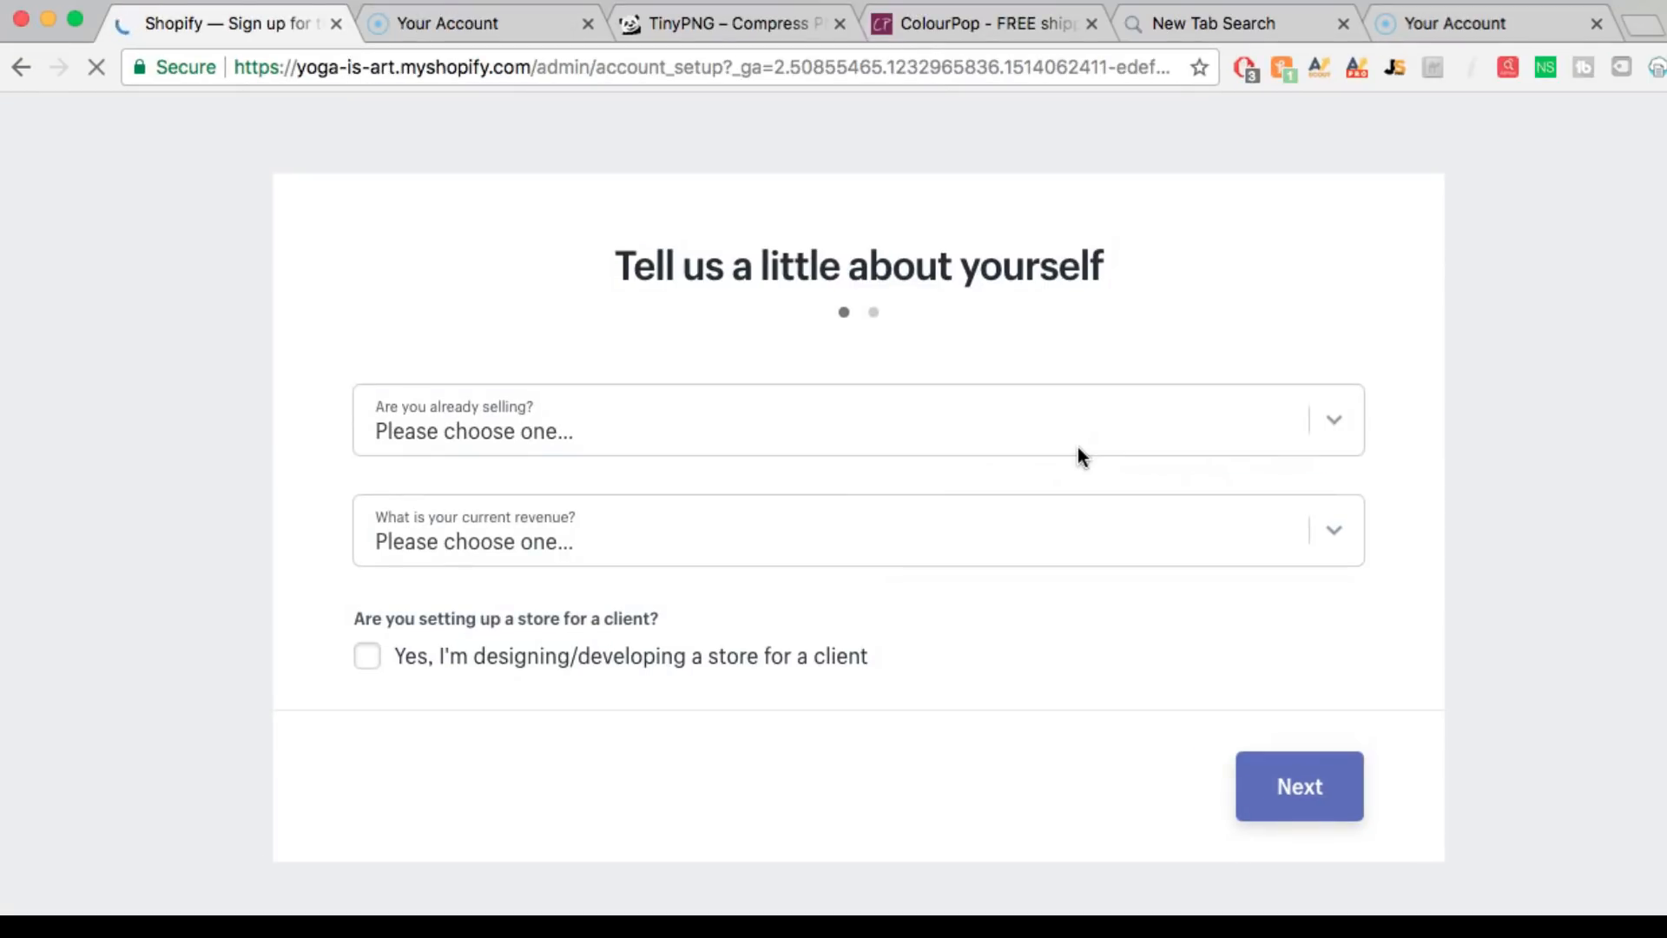
# Answer onboarding: sells with a different system, Amazon, $50,000 to $250,000 revenue, then continue
pyautogui.click(1004, 419)
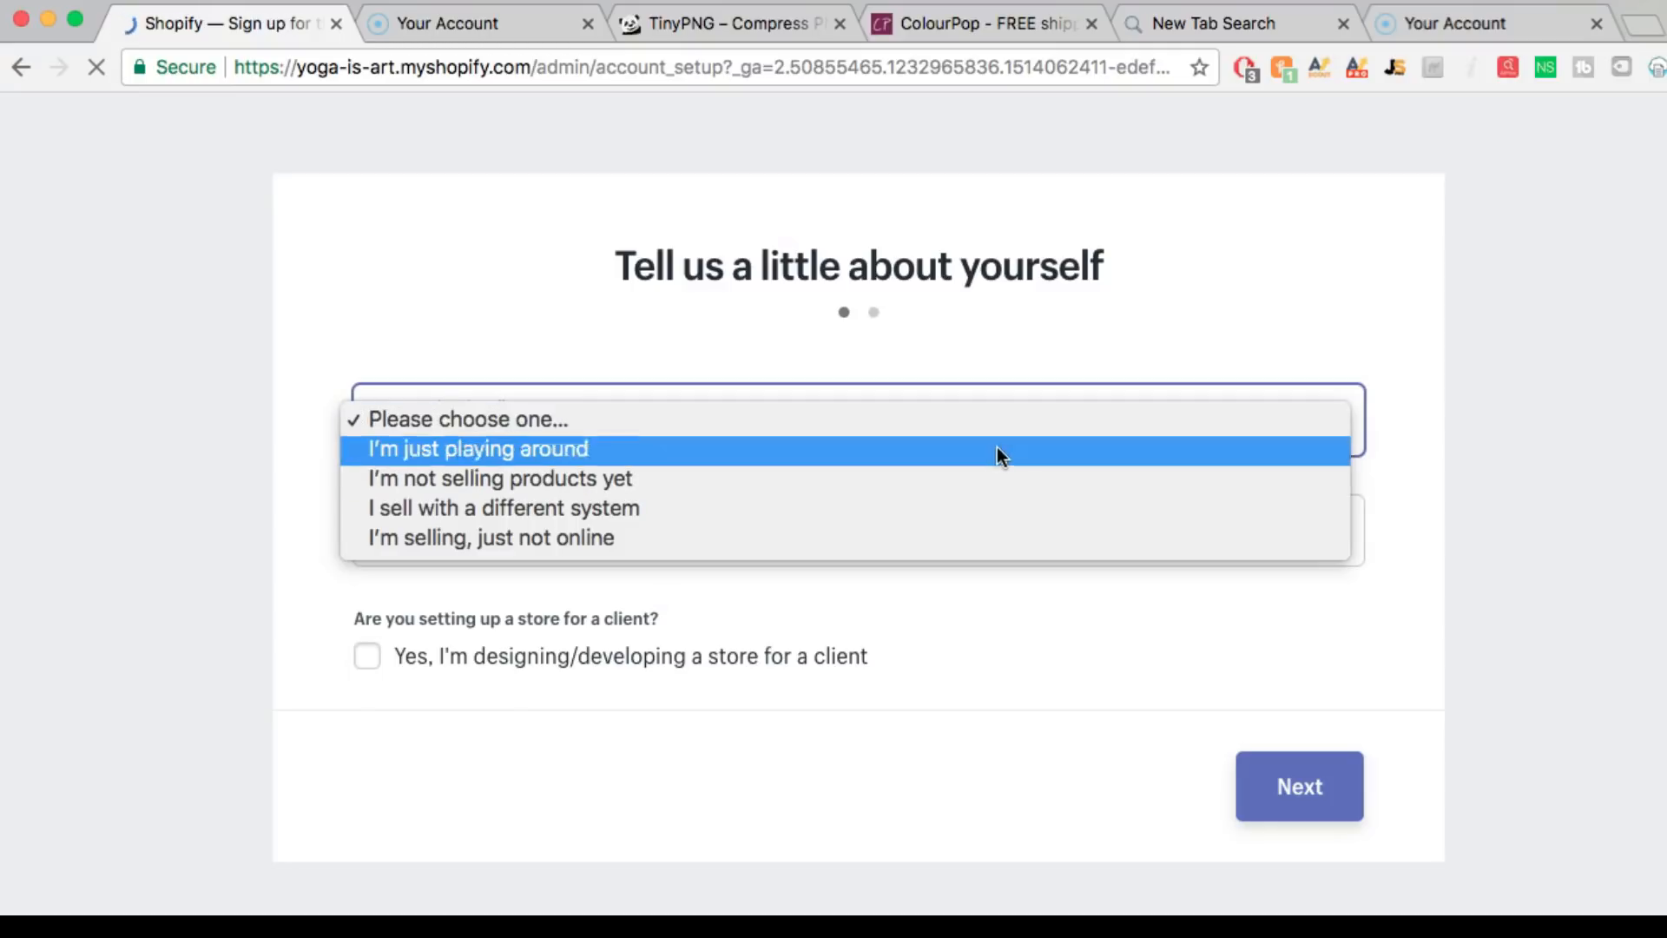
pyautogui.click(986, 508)
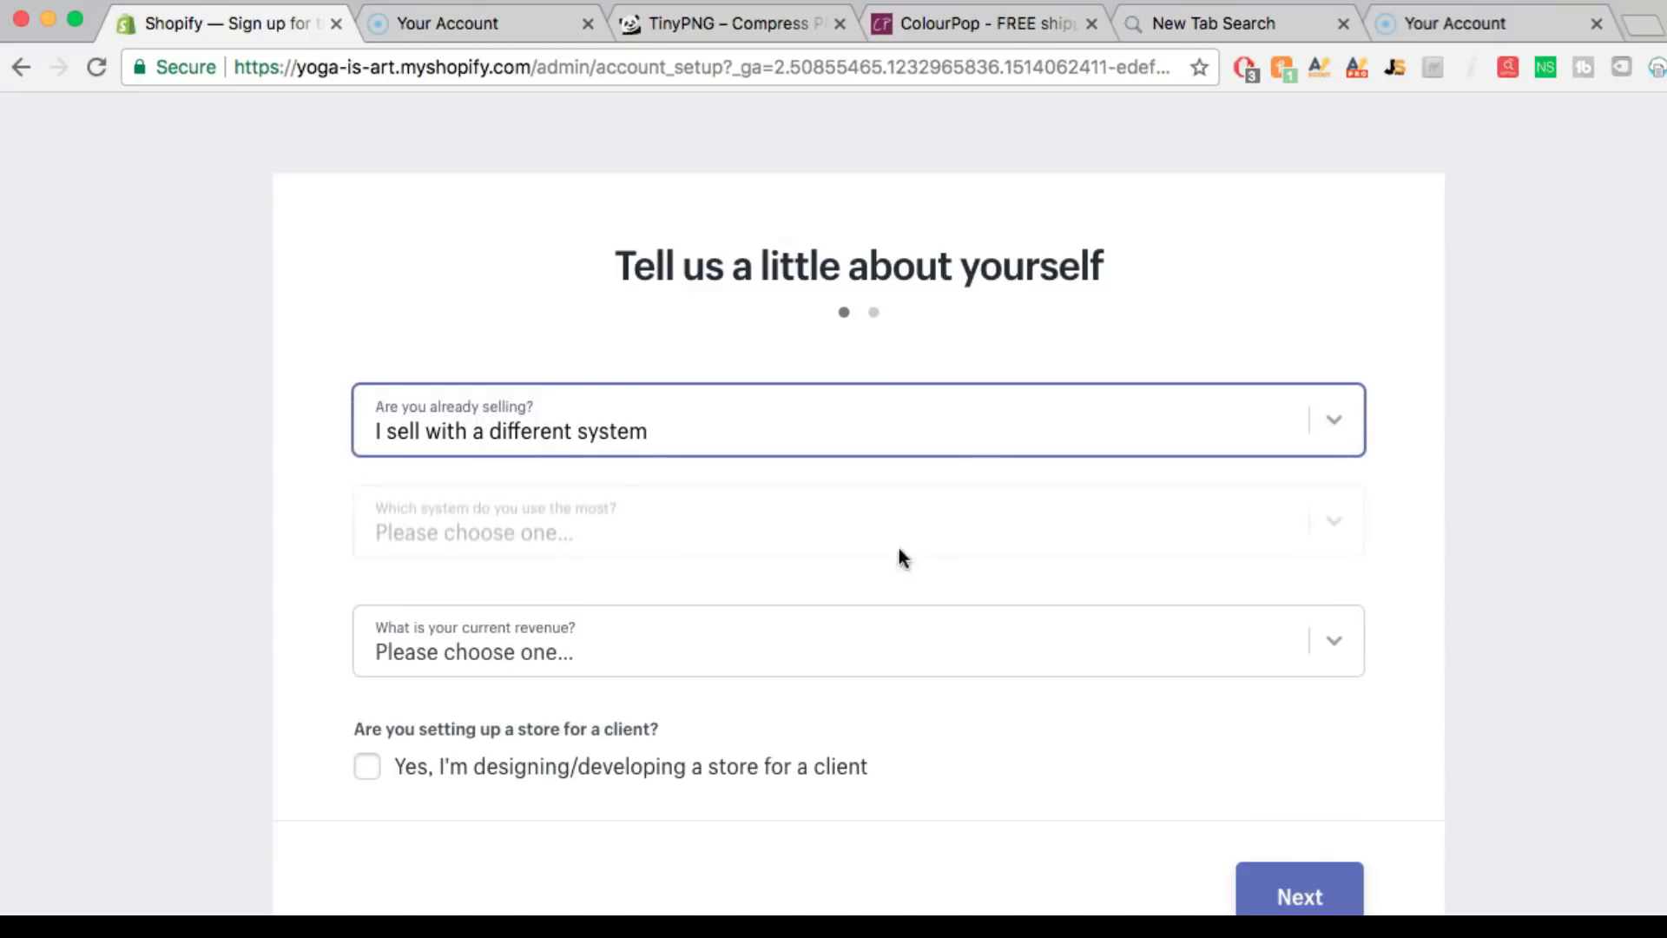
pyautogui.click(721, 545)
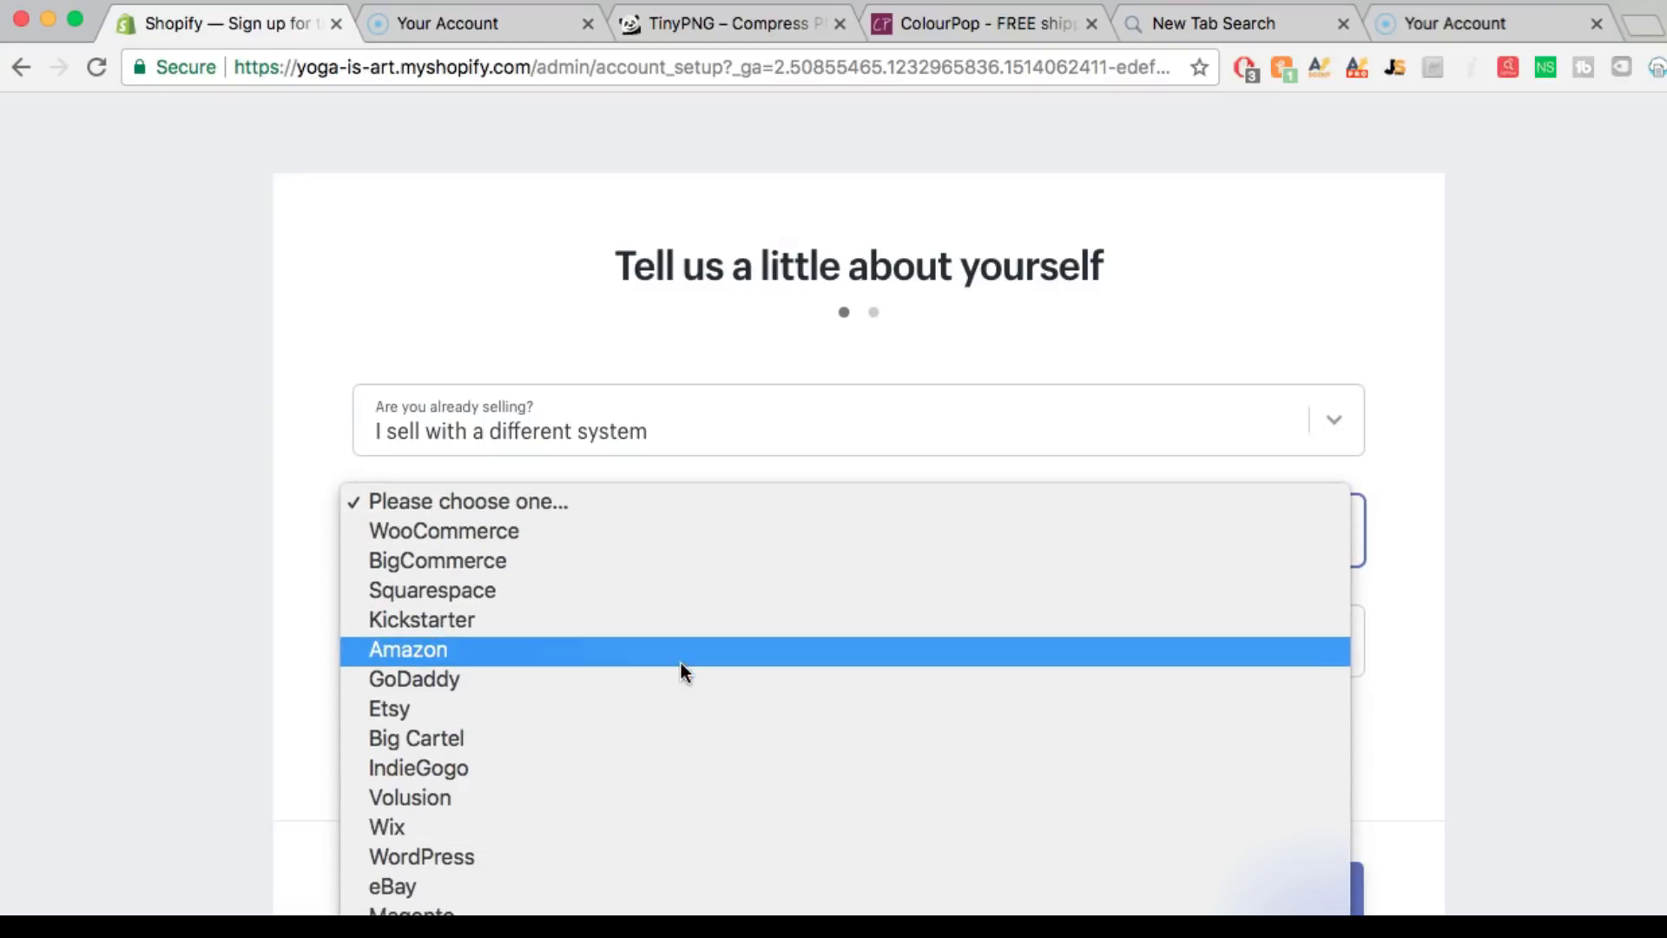
pyautogui.click(677, 653)
pyautogui.click(654, 635)
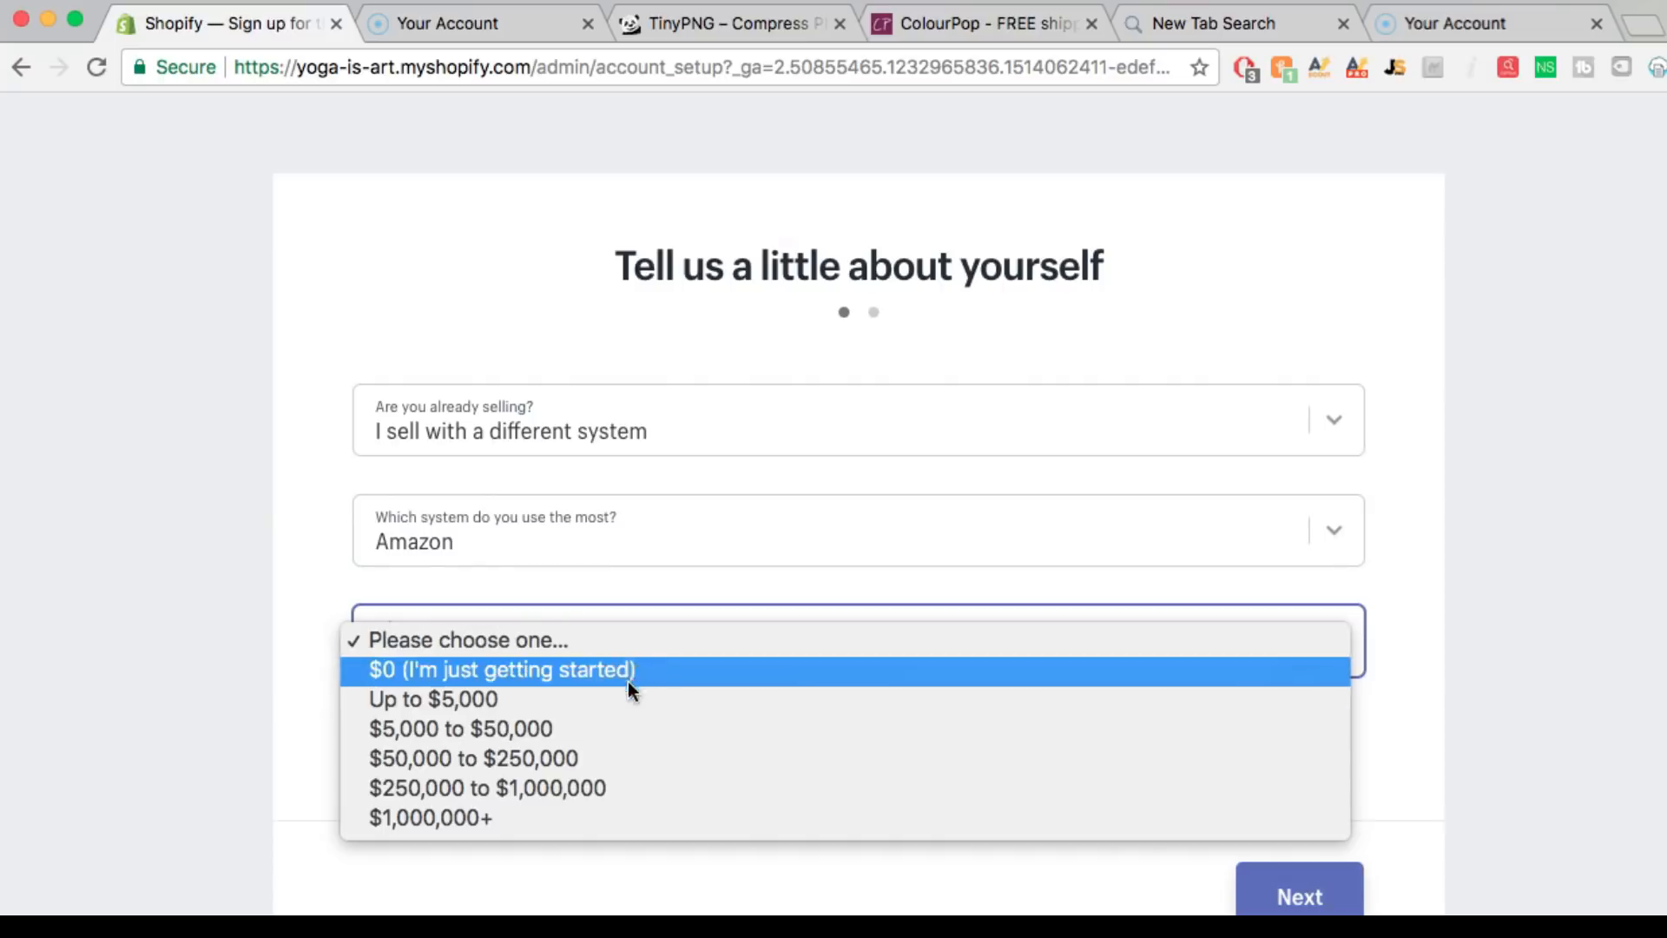
pyautogui.click(606, 752)
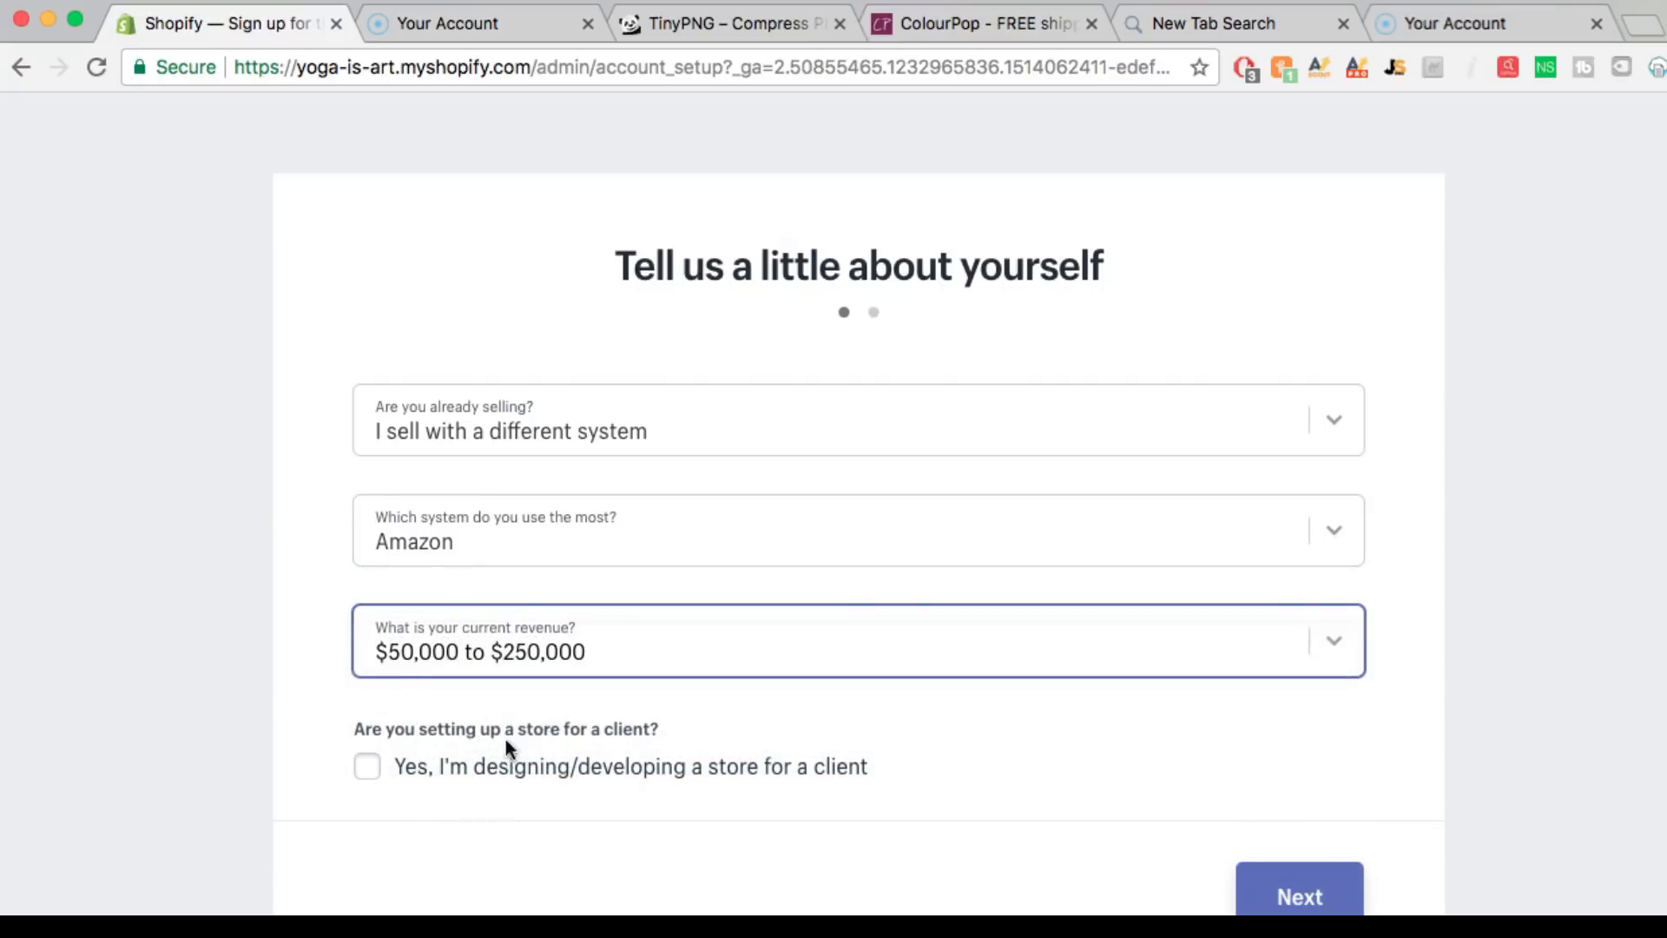
pyautogui.click(1297, 896)
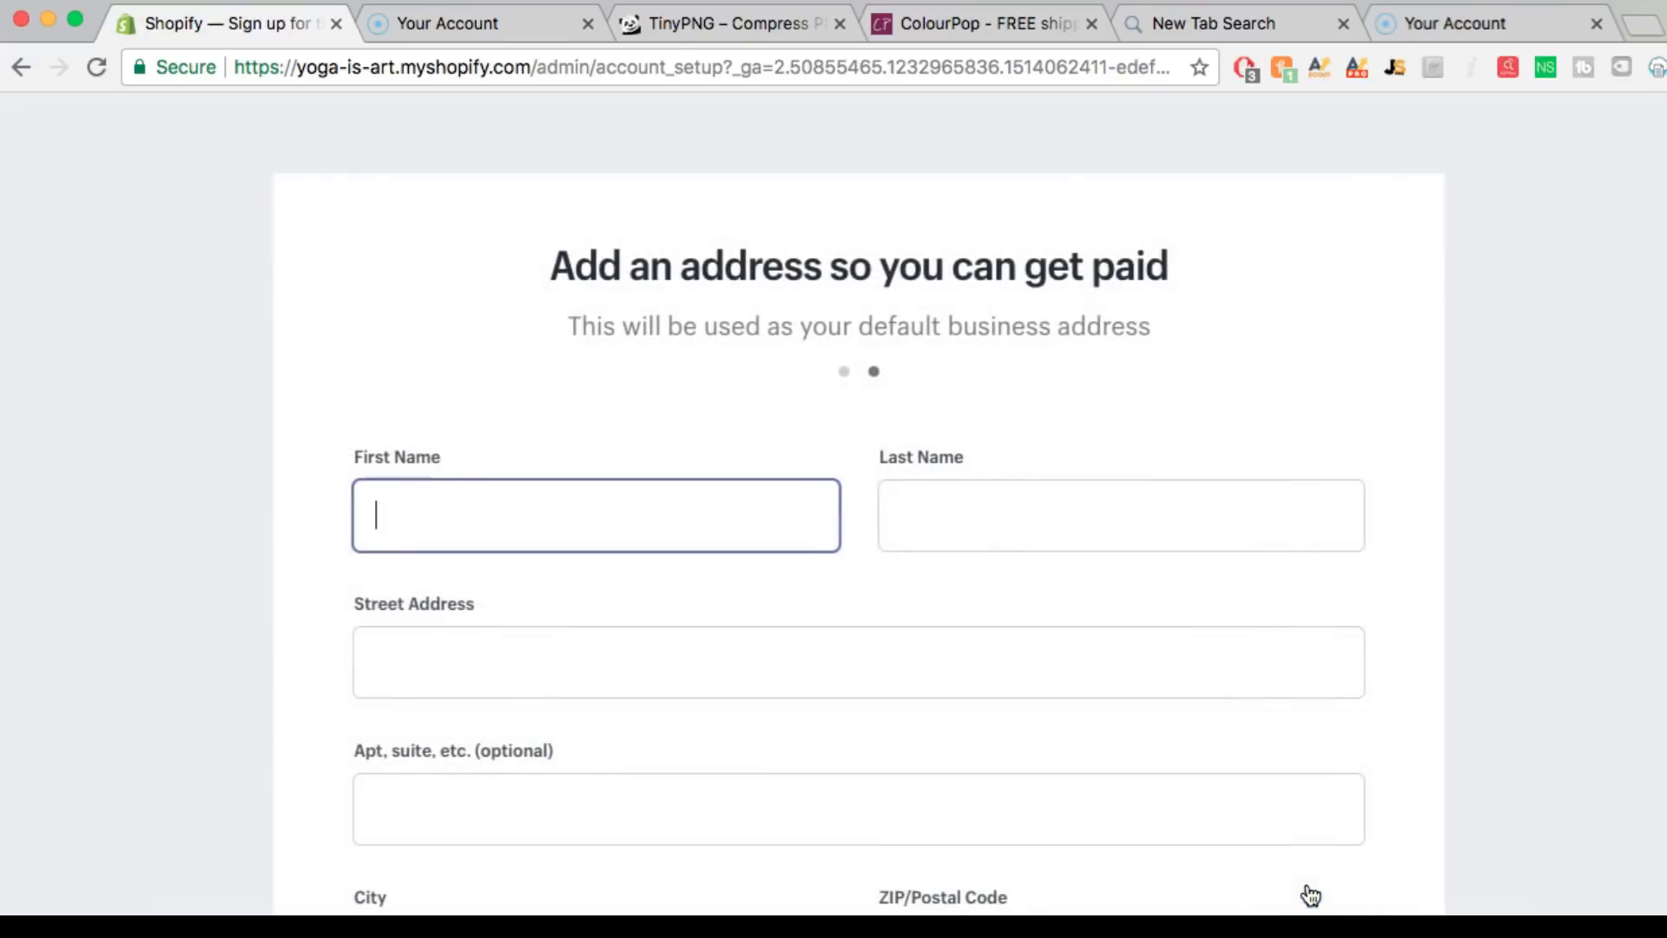
pyautogui.scroll(-2, 1261, 670)
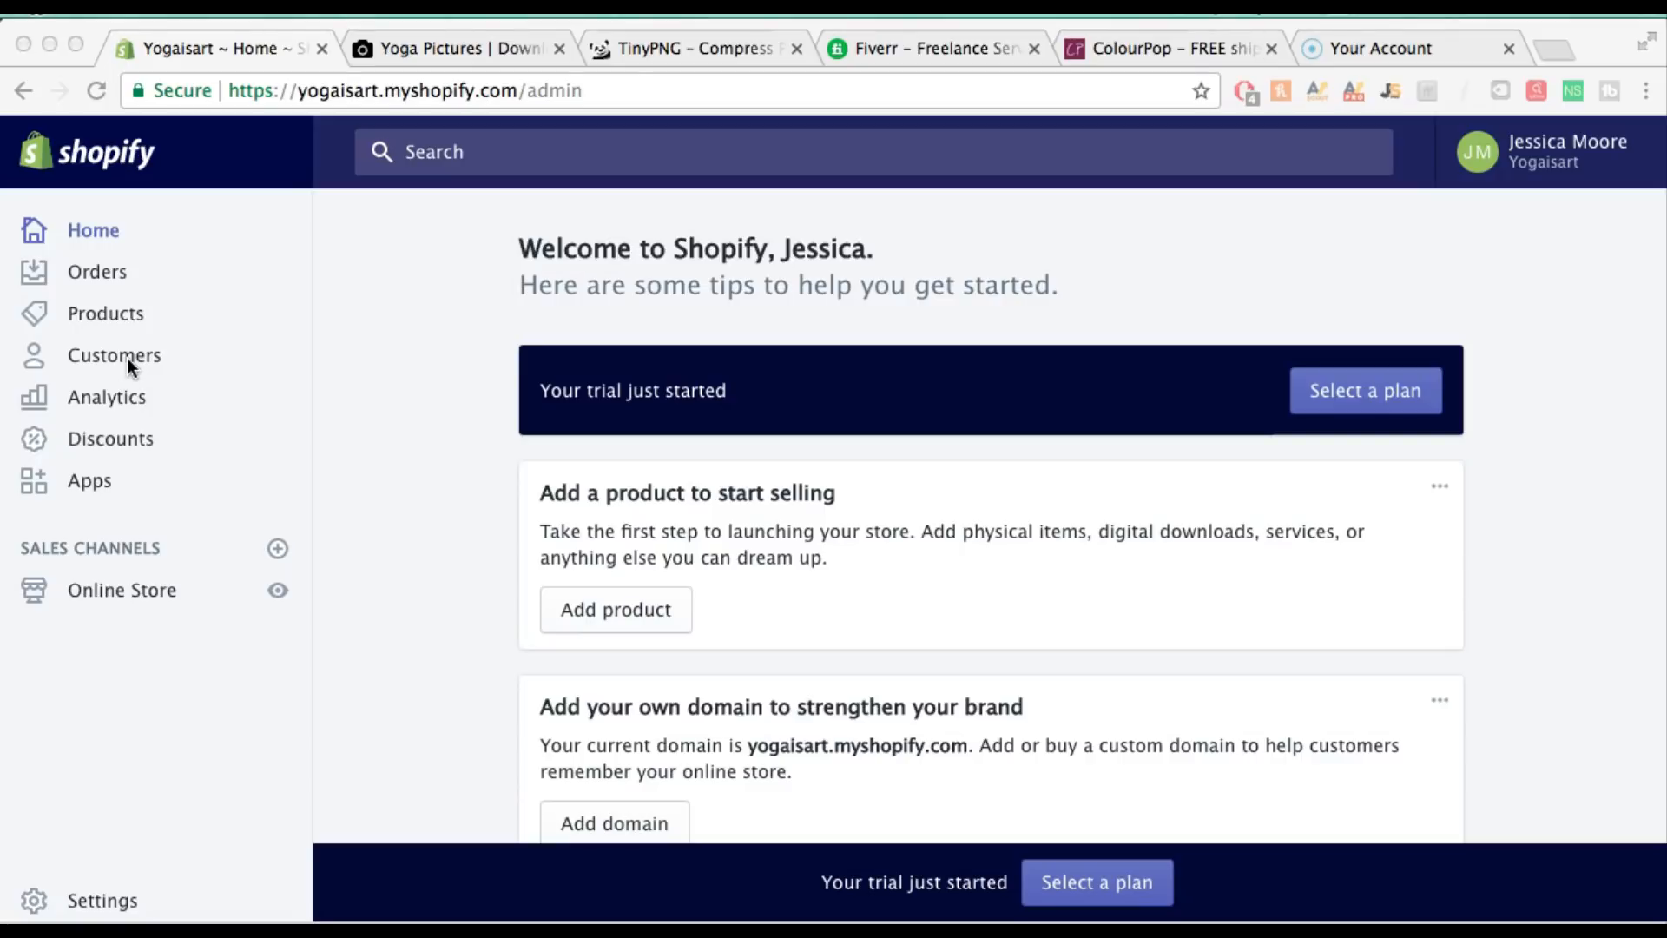
# Open the Online Store Themes page showing Debut and scroll to More themes
pyautogui.click(121, 592)
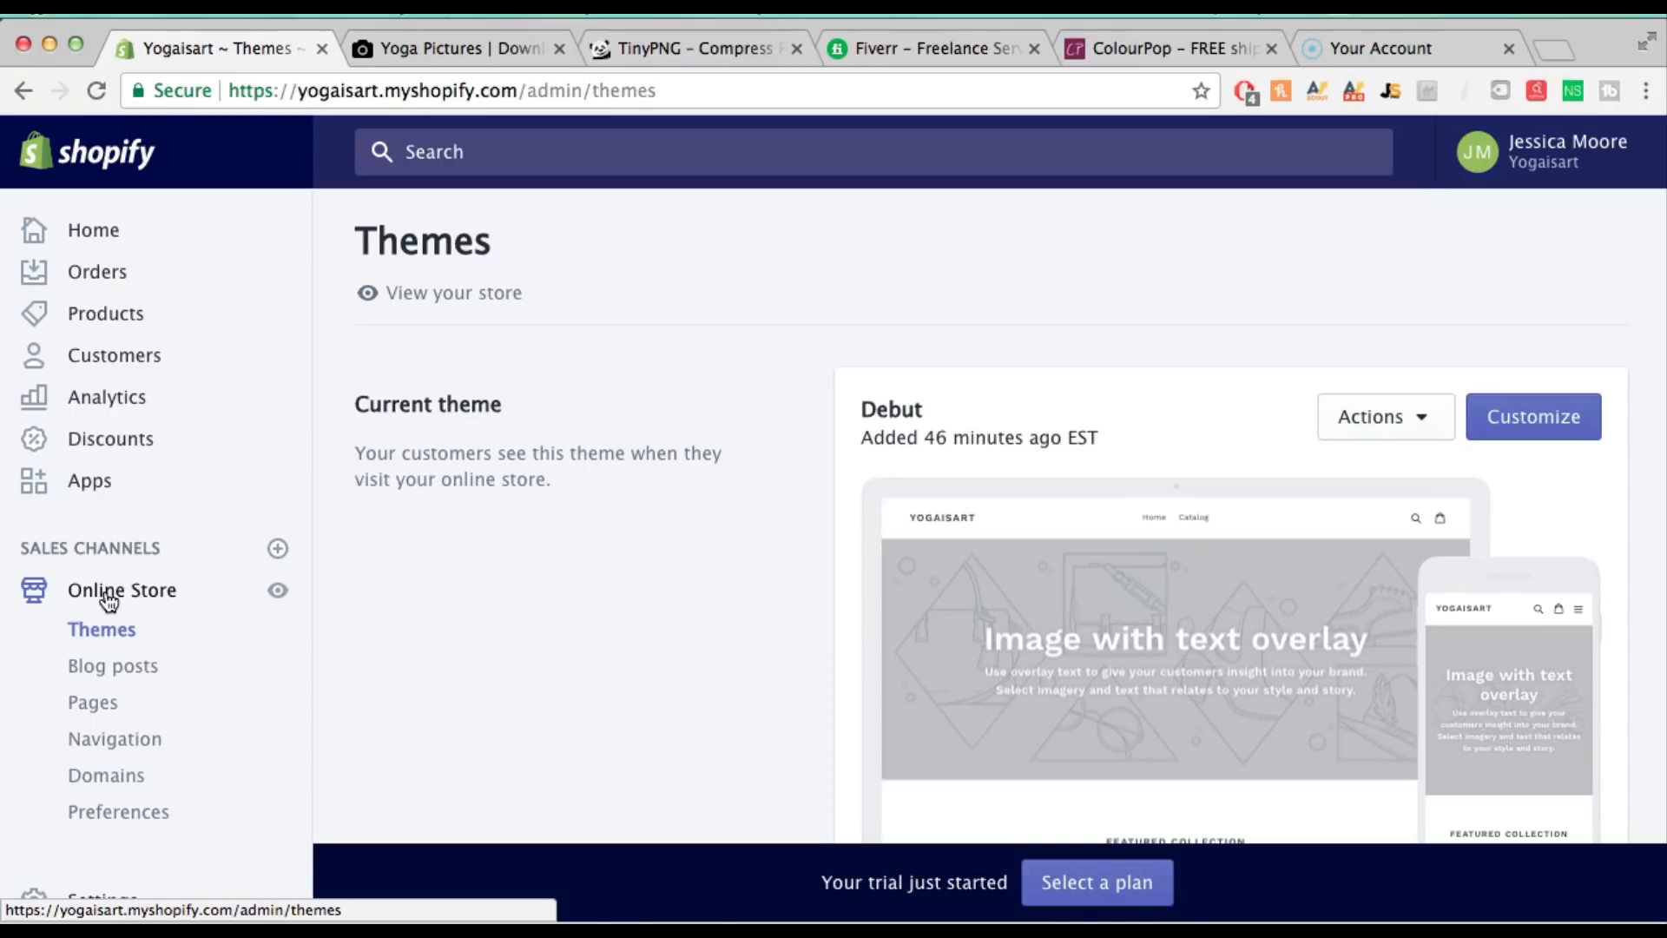
pyautogui.scroll(-3, 657, 597)
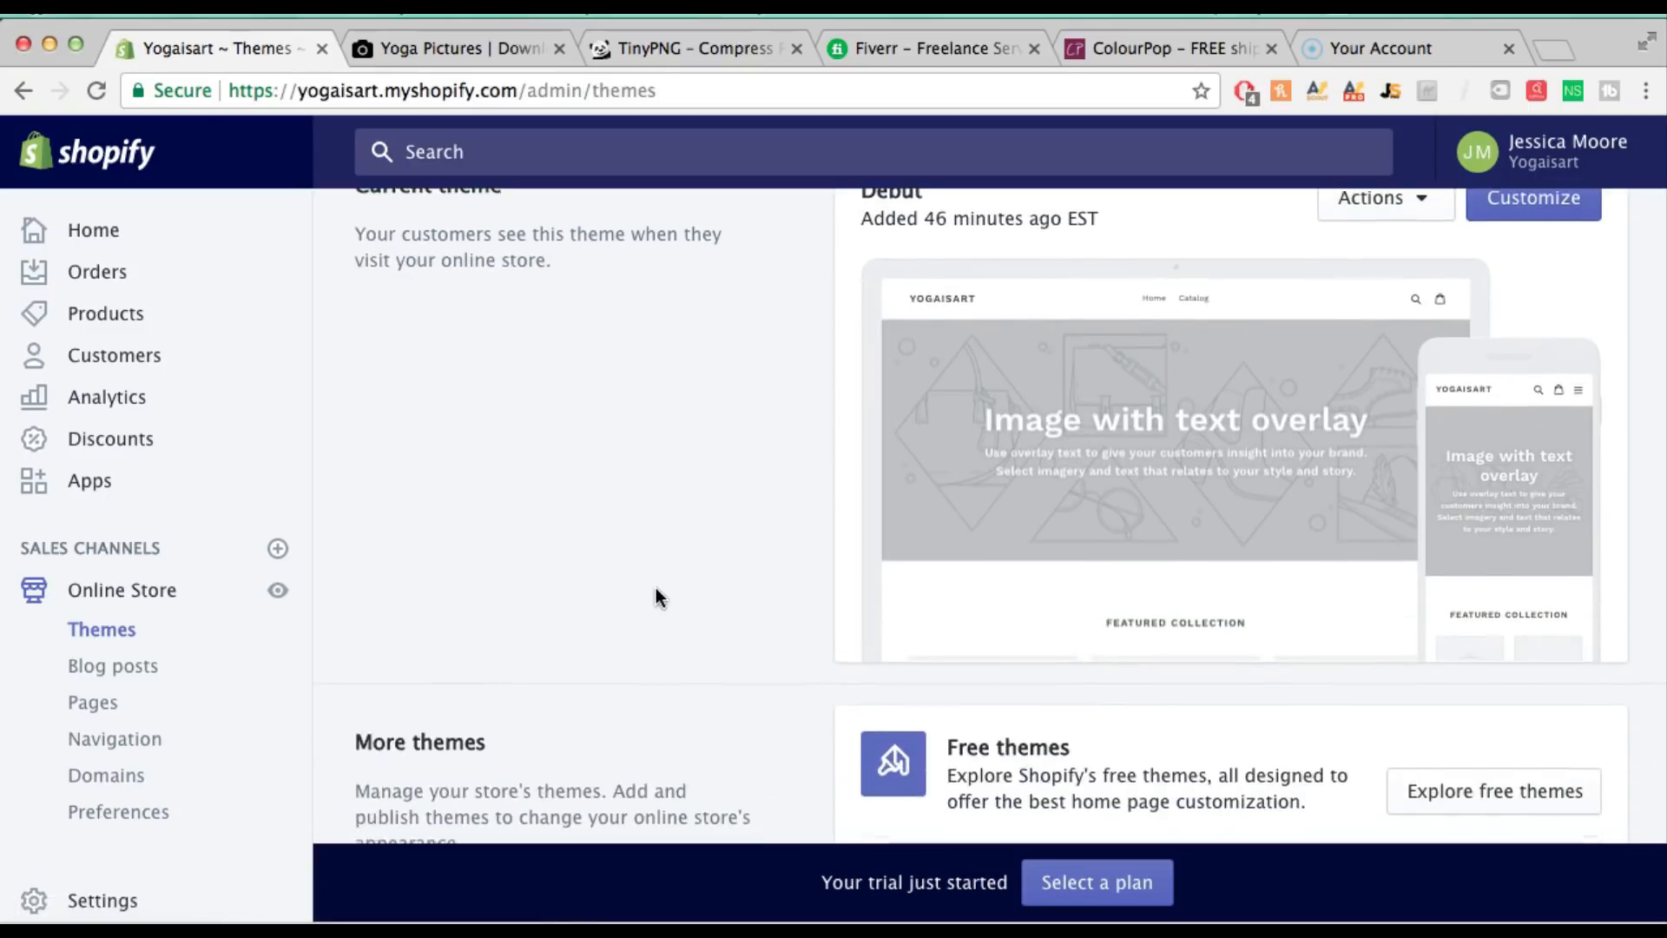
pyautogui.scroll(-2, 656, 597)
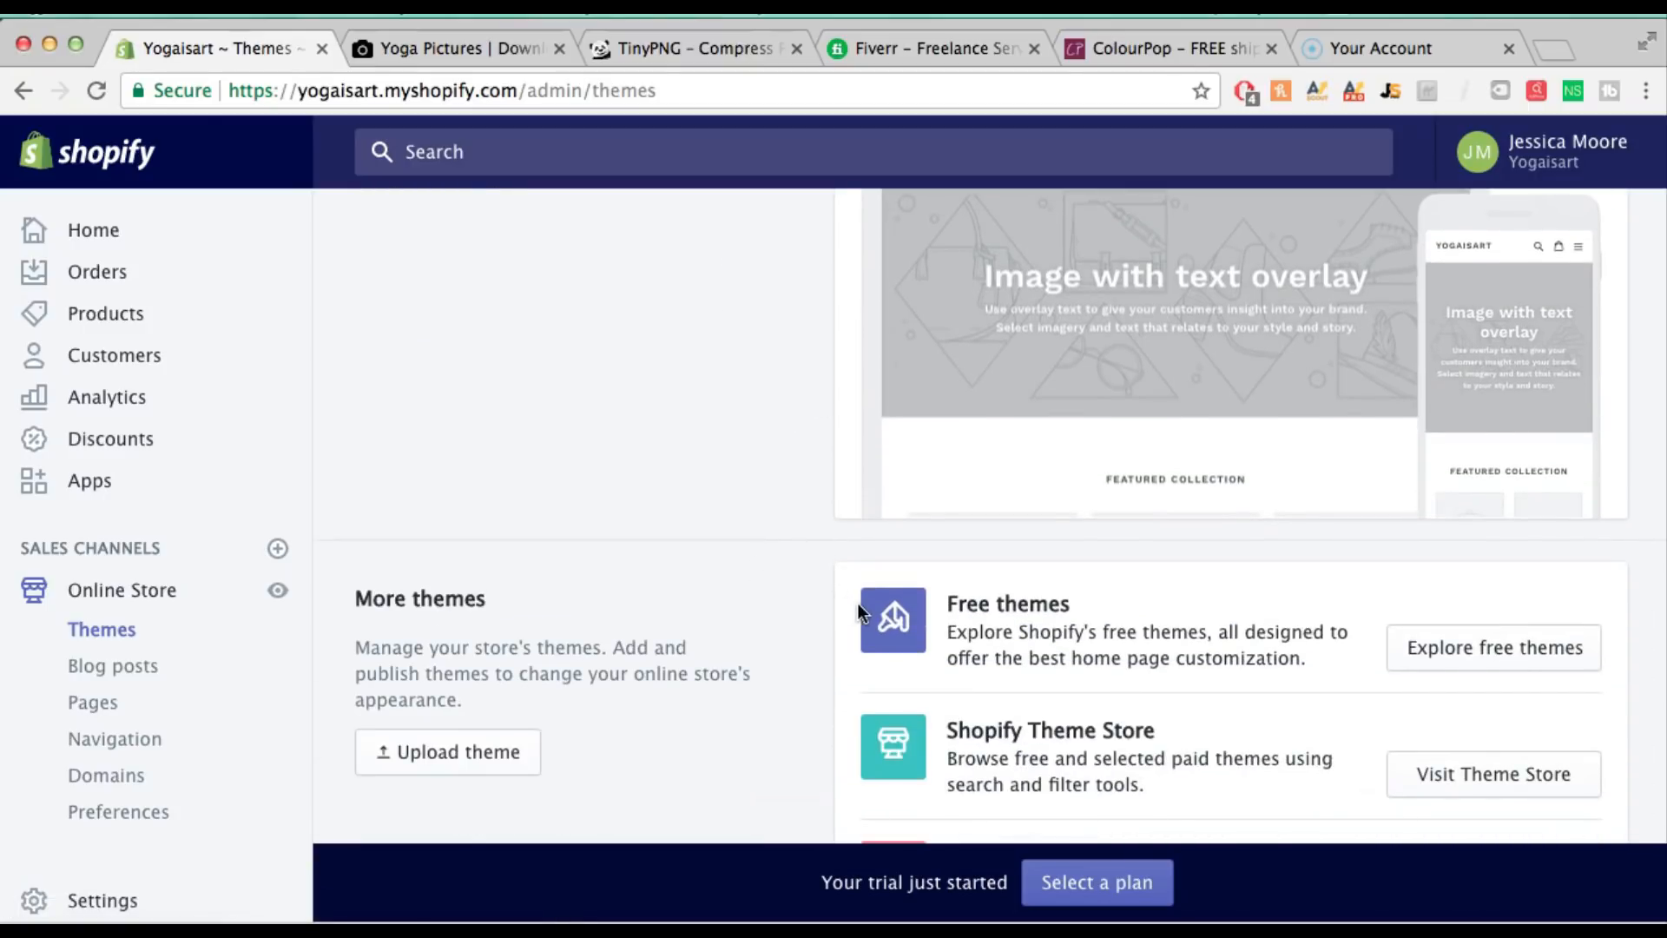
# Find the Brooklyn theme among the free themes and add it to the store
pyautogui.click(1446, 662)
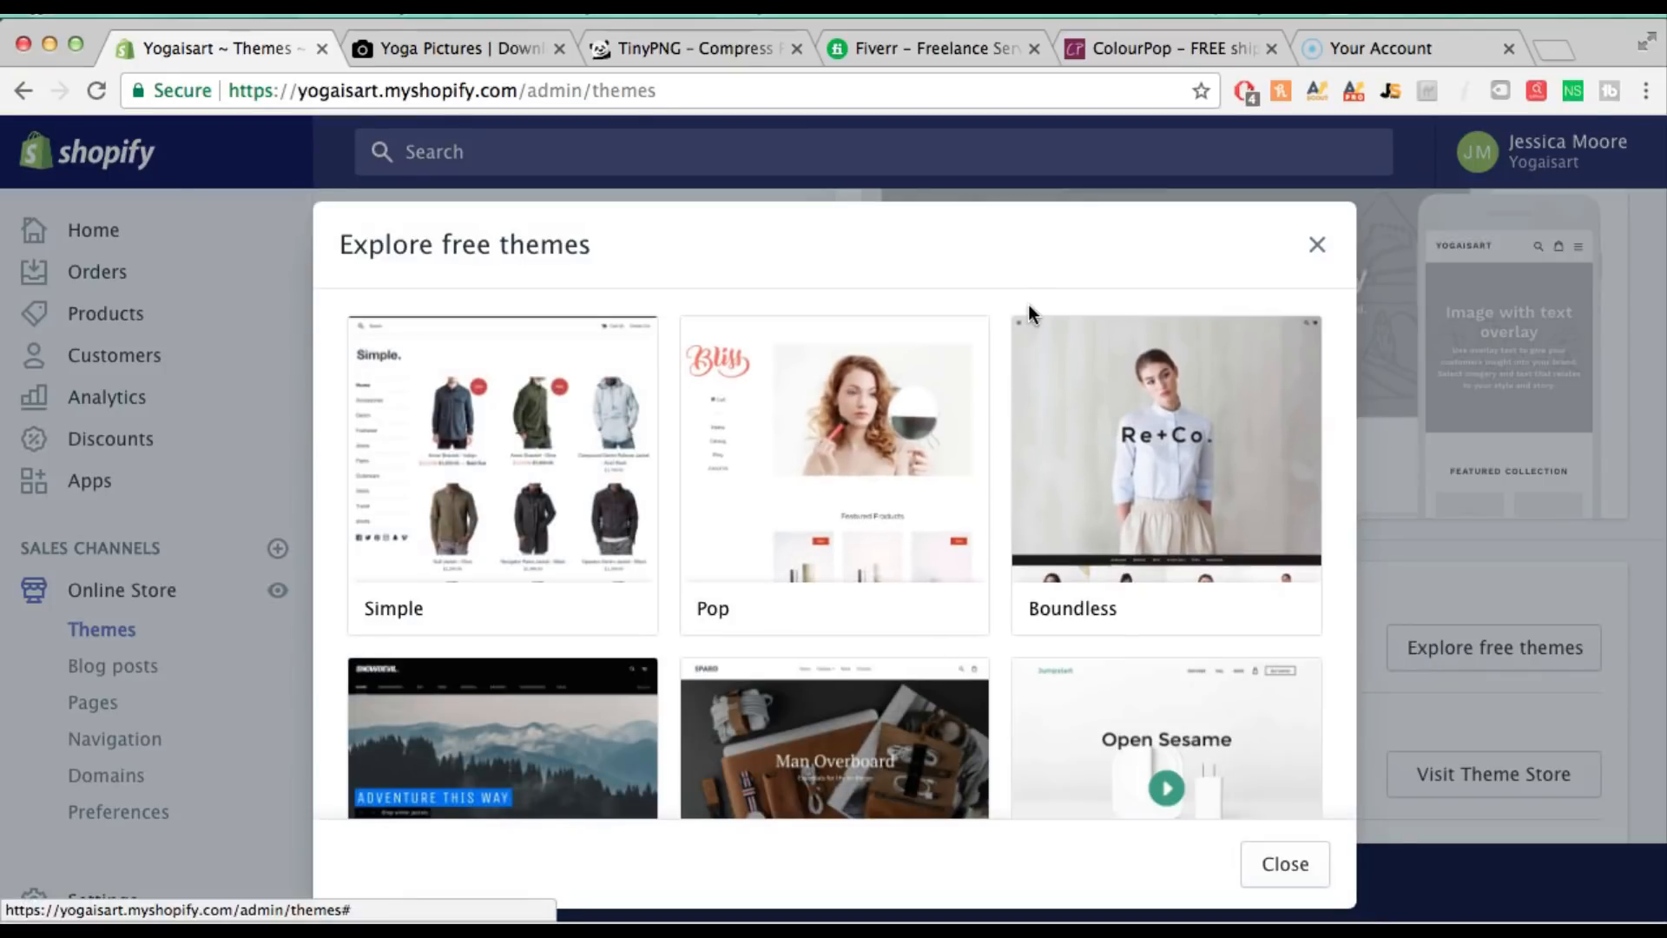
pyautogui.scroll(-3, 1008, 339)
pyautogui.scroll(-2, 1038, 540)
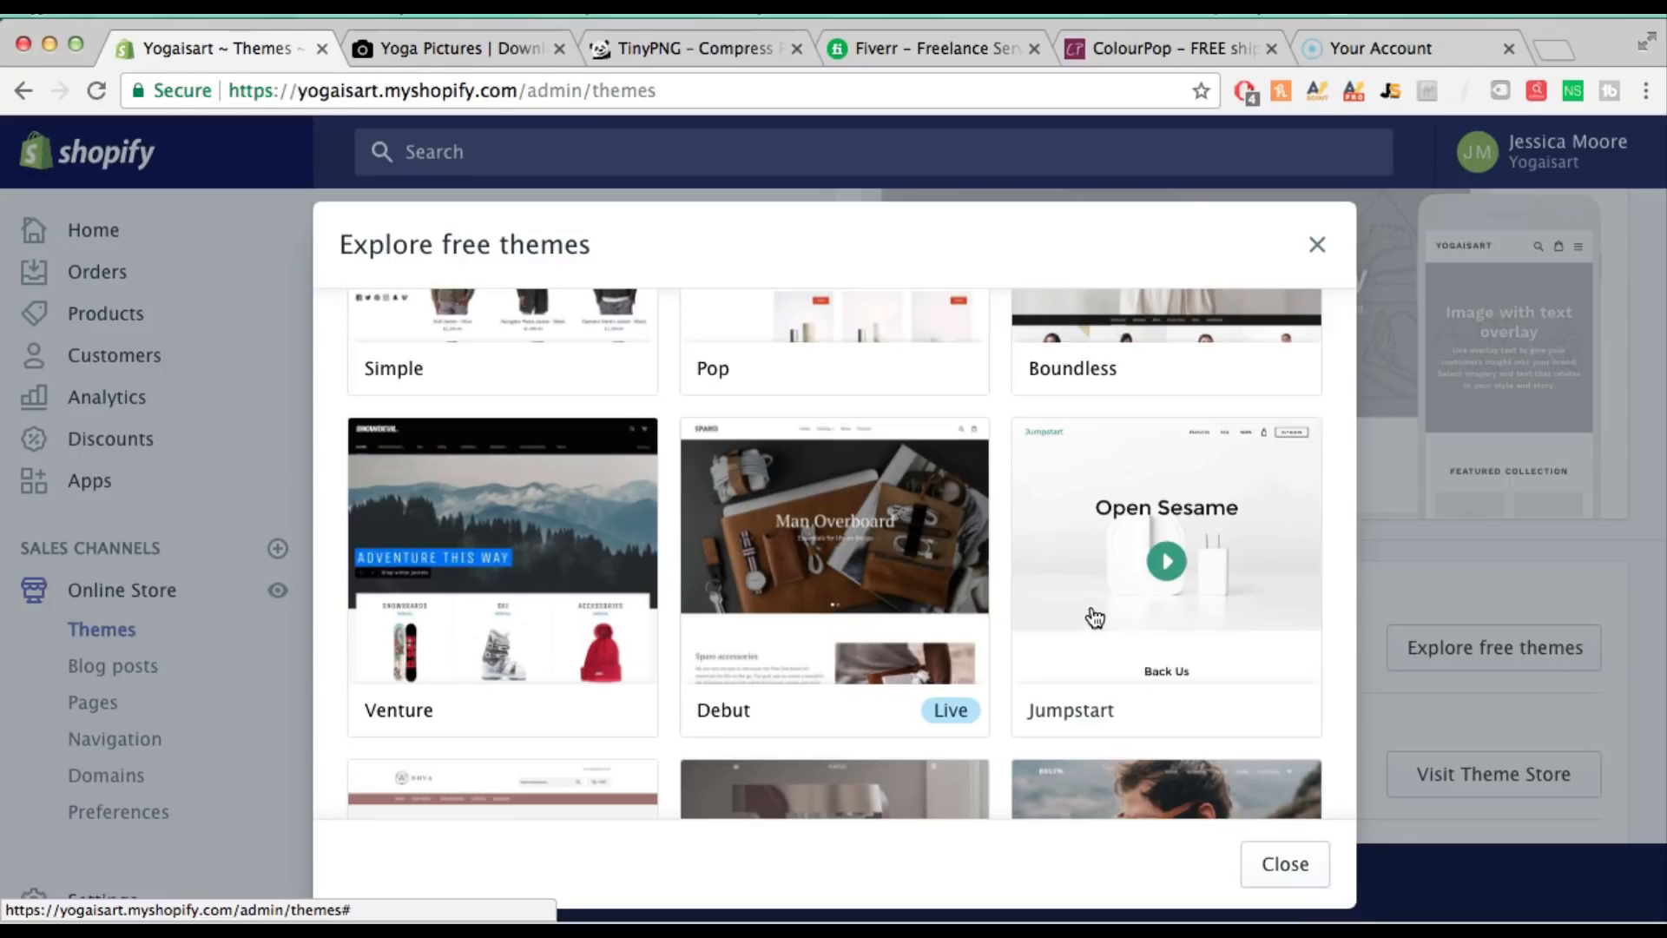
pyautogui.scroll(-4, 1094, 617)
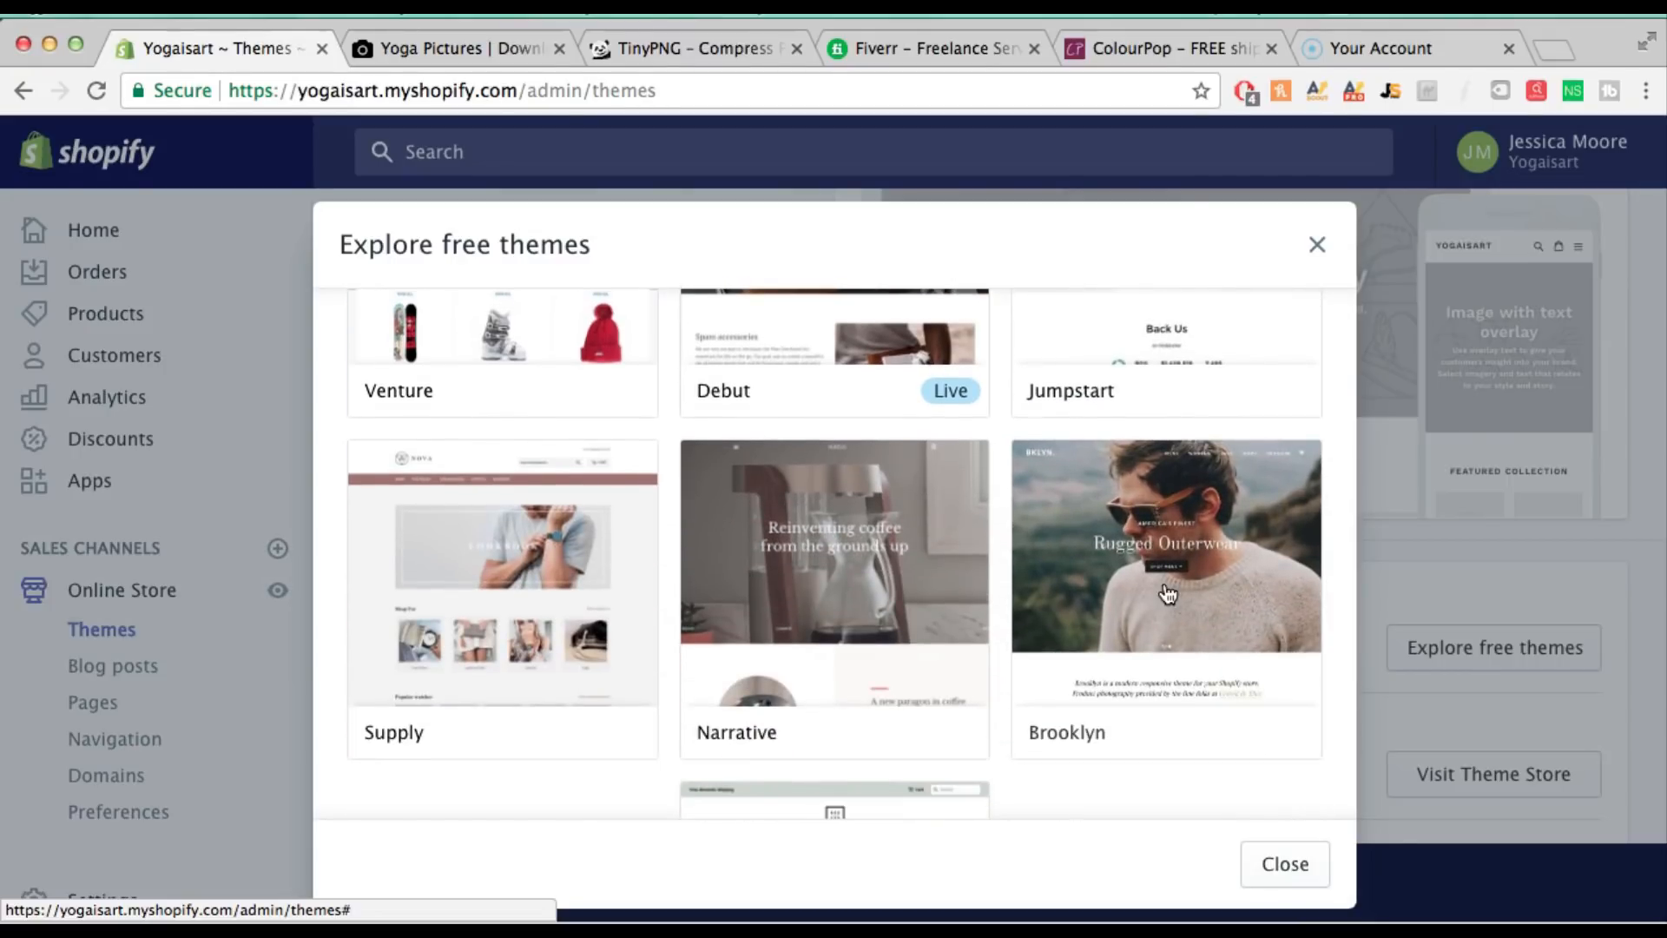
pyautogui.click(1162, 594)
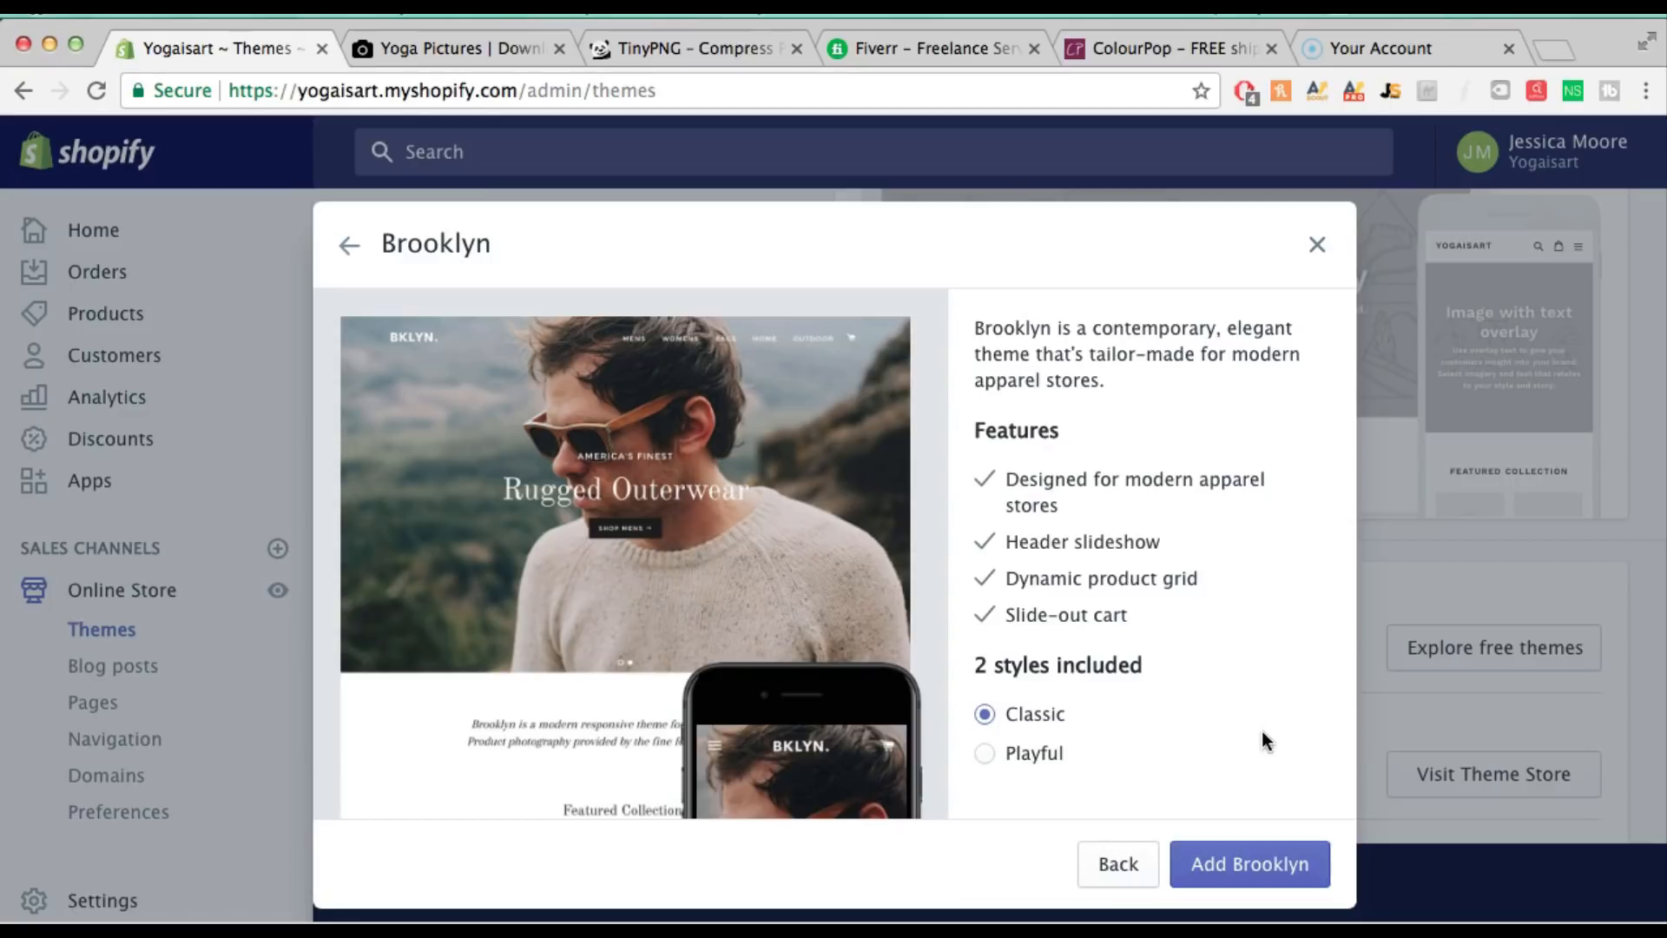
pyautogui.click(1233, 862)
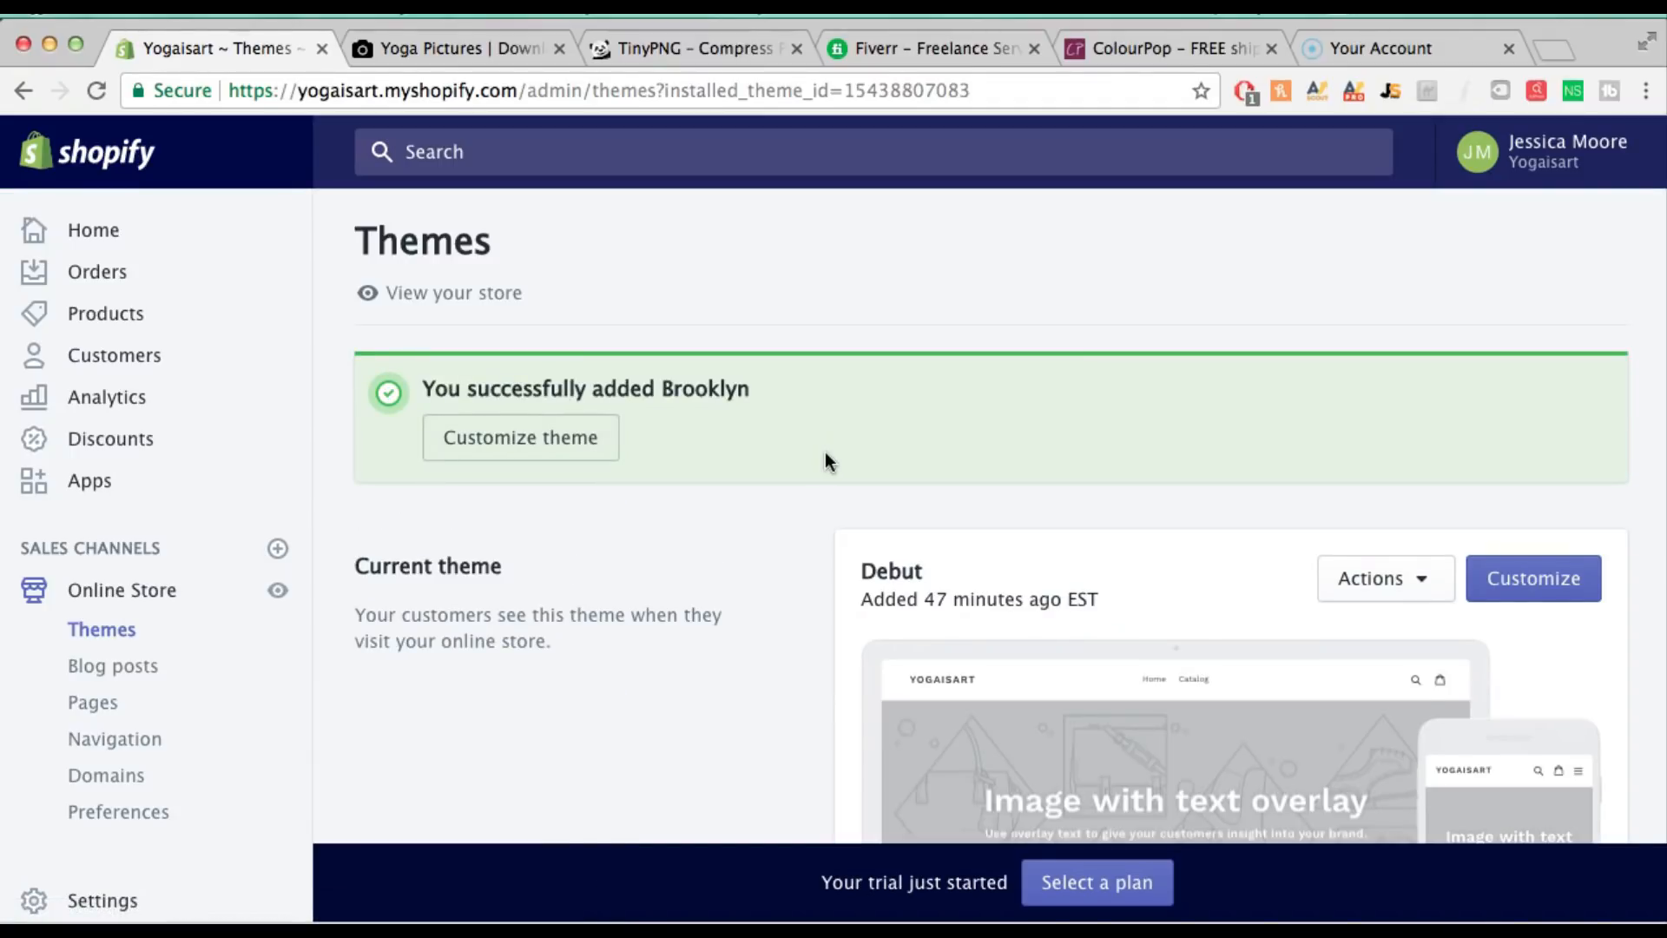
# Publish Brooklyn to replace Debut as the live theme and open it in the theme editor
pyautogui.scroll(-5, 827, 462)
pyautogui.scroll(-2, 827, 462)
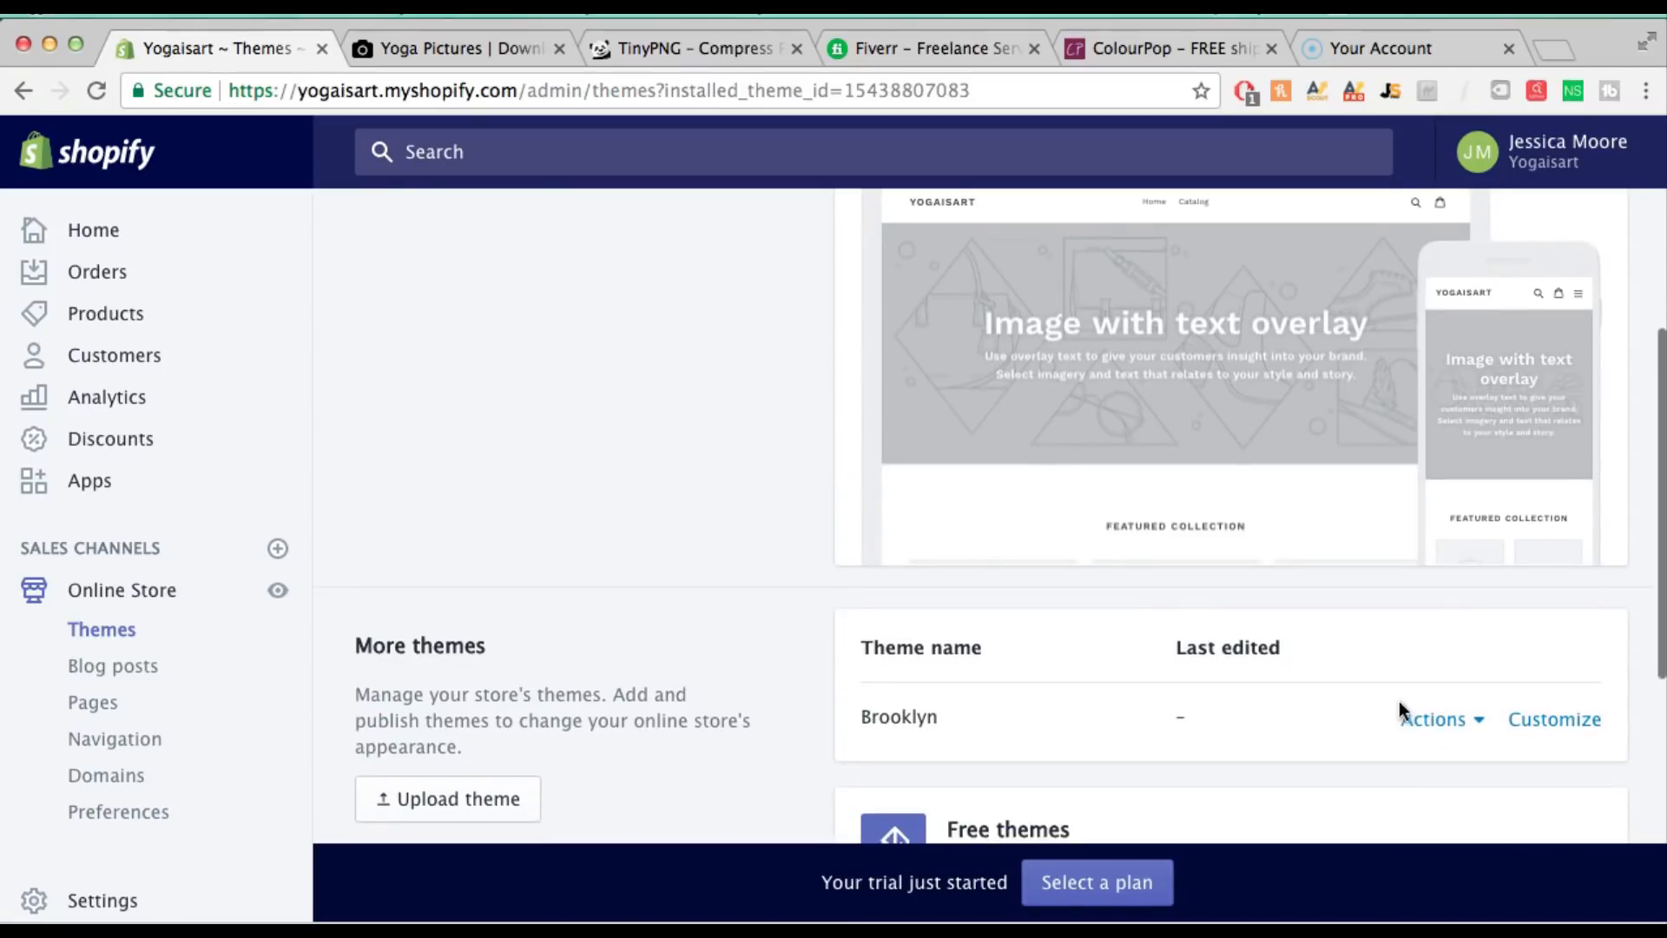
pyautogui.click(1467, 717)
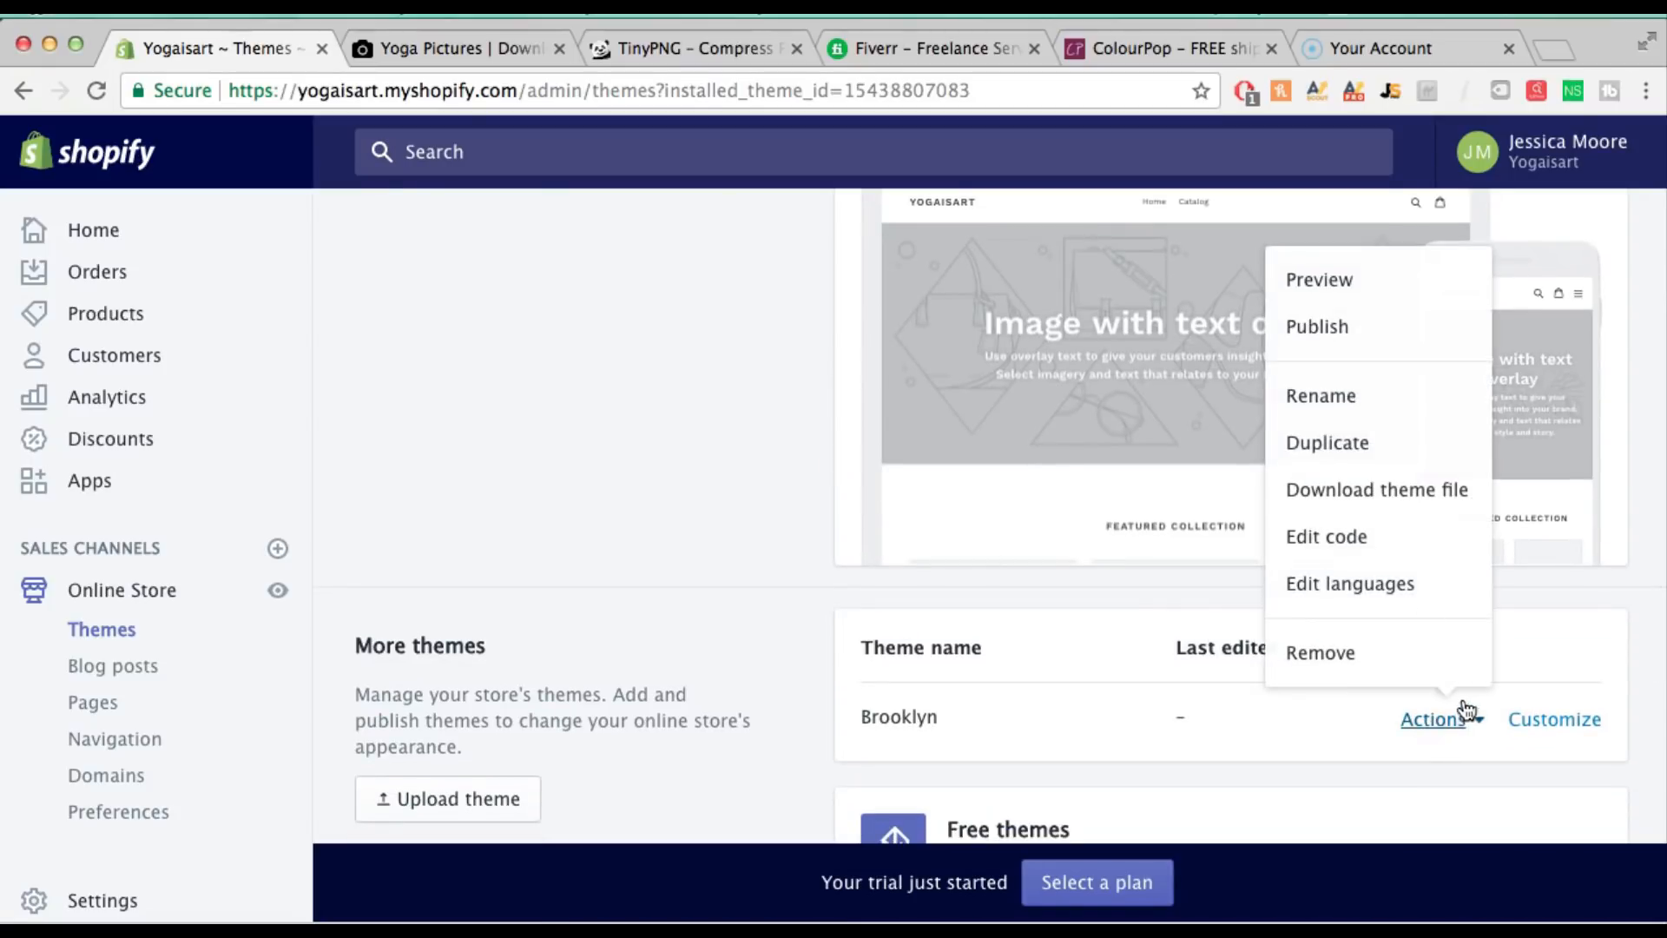
pyautogui.click(1379, 339)
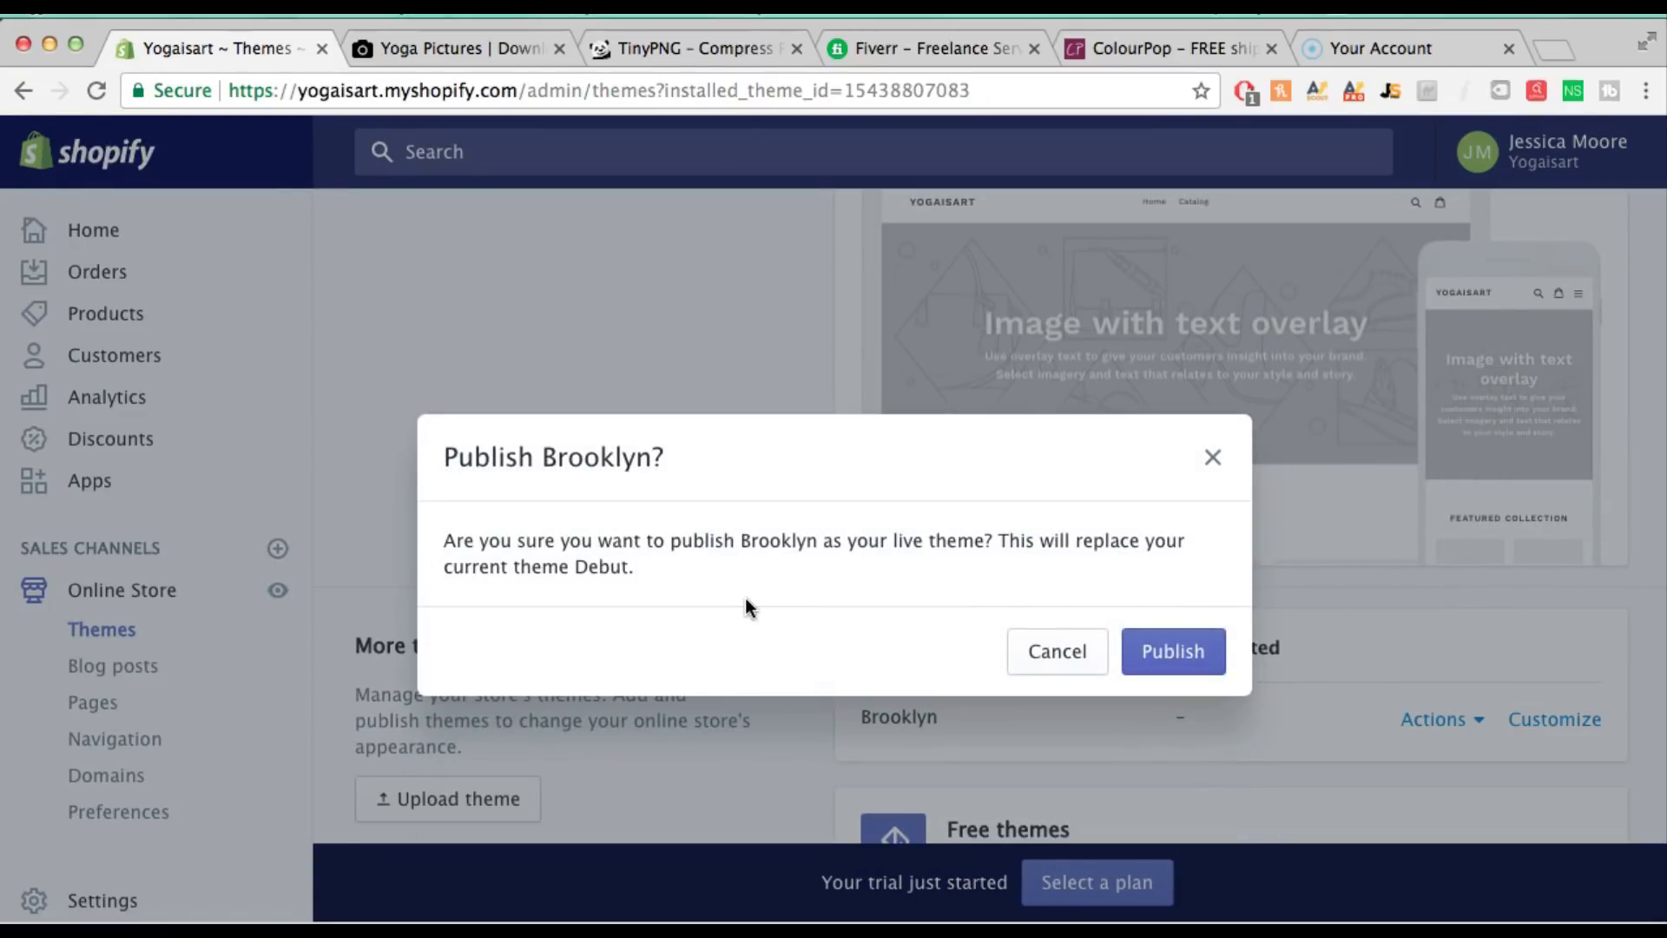
pyautogui.click(1172, 651)
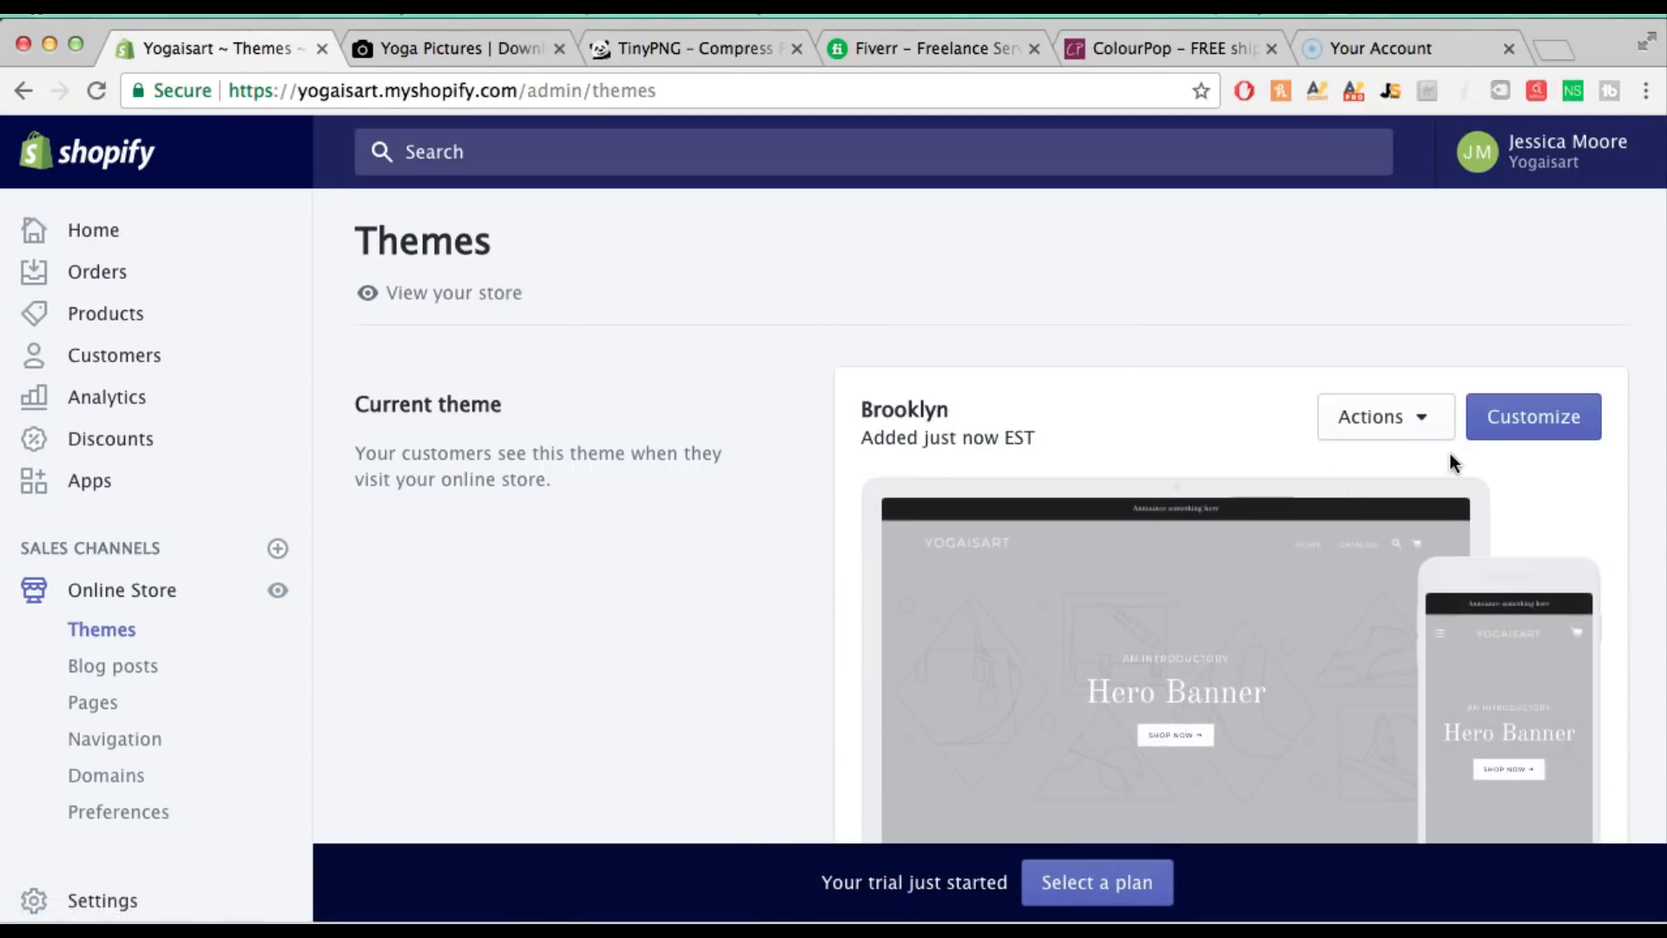
pyautogui.click(1514, 429)
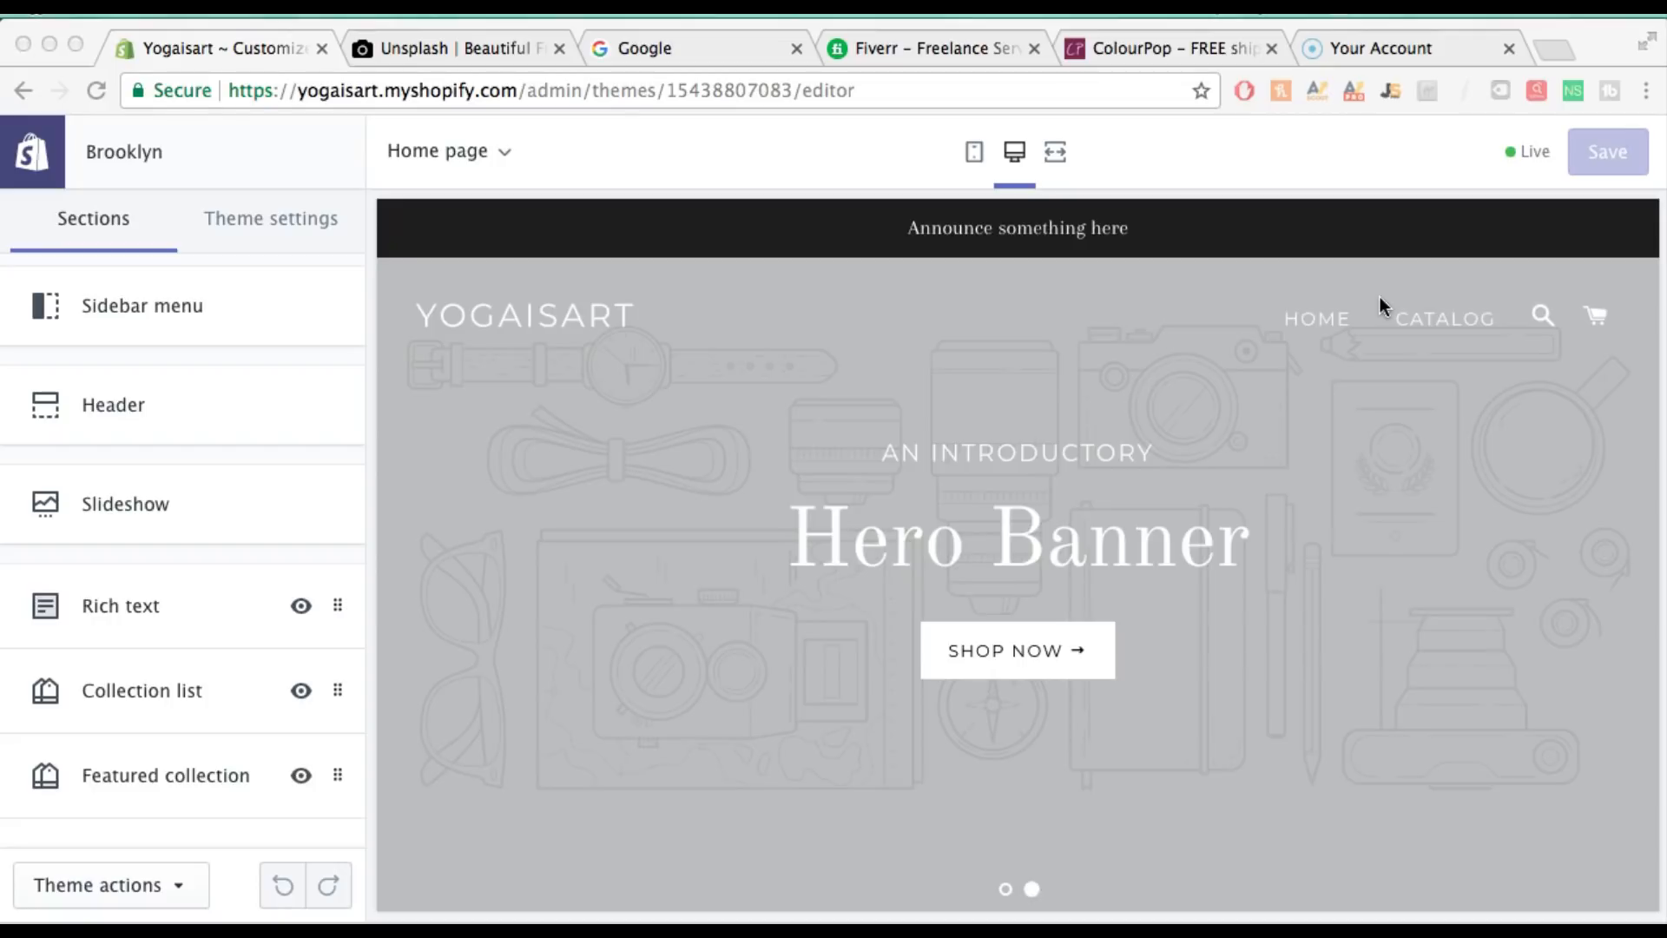
pyautogui.click(144, 306)
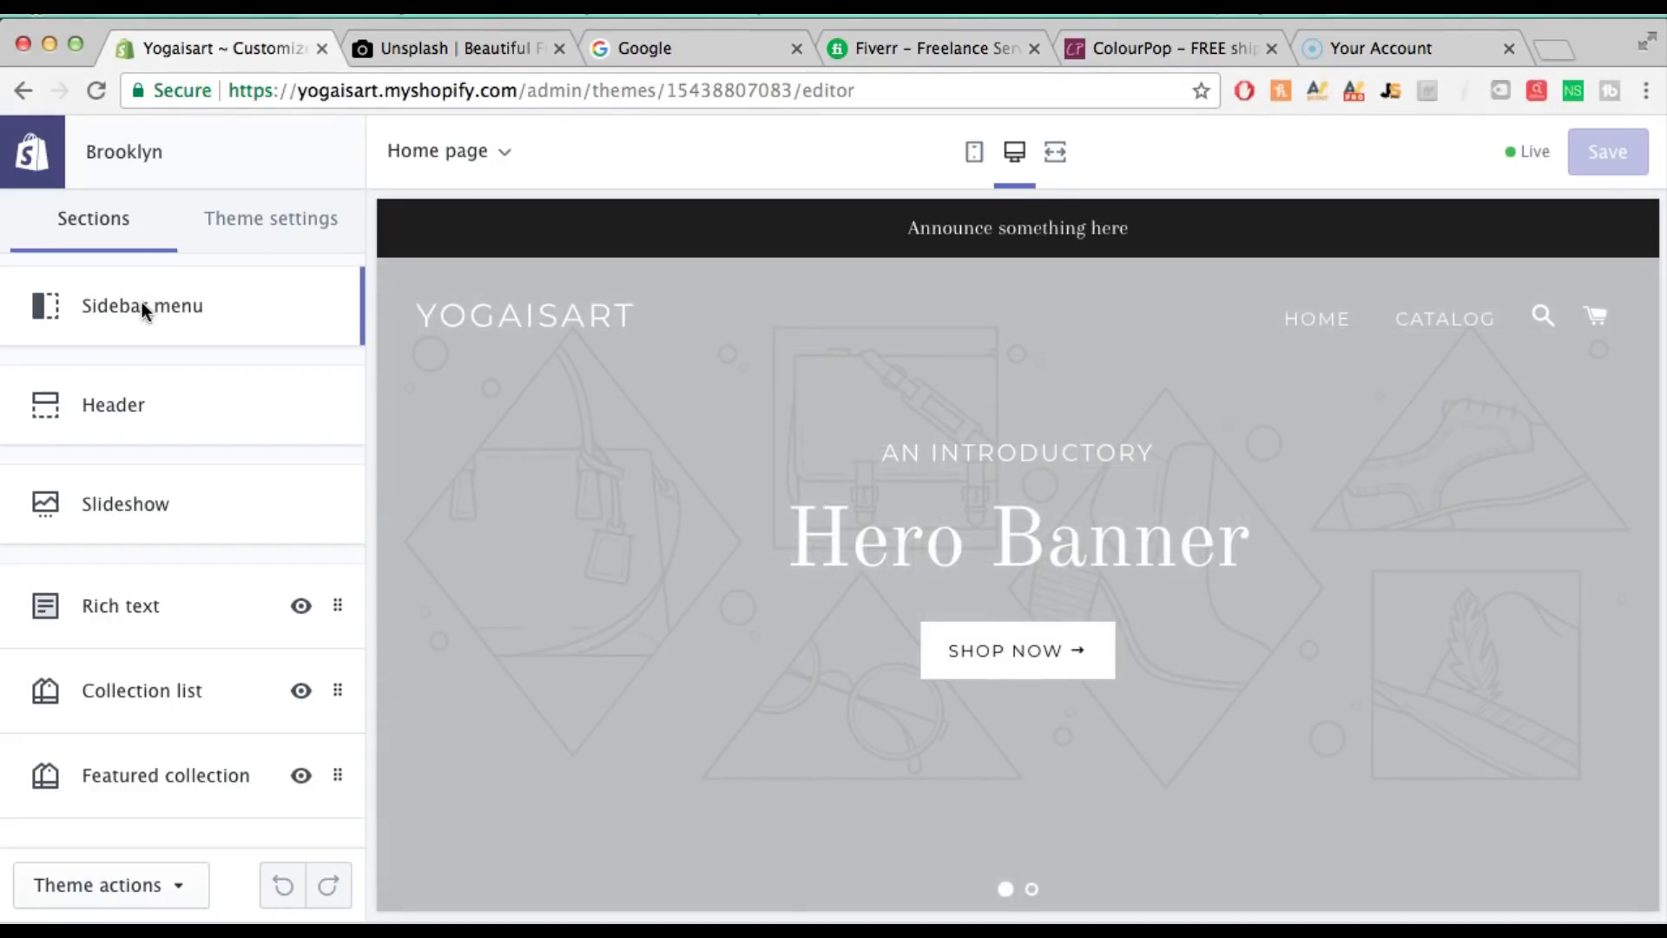
pyautogui.click(112, 312)
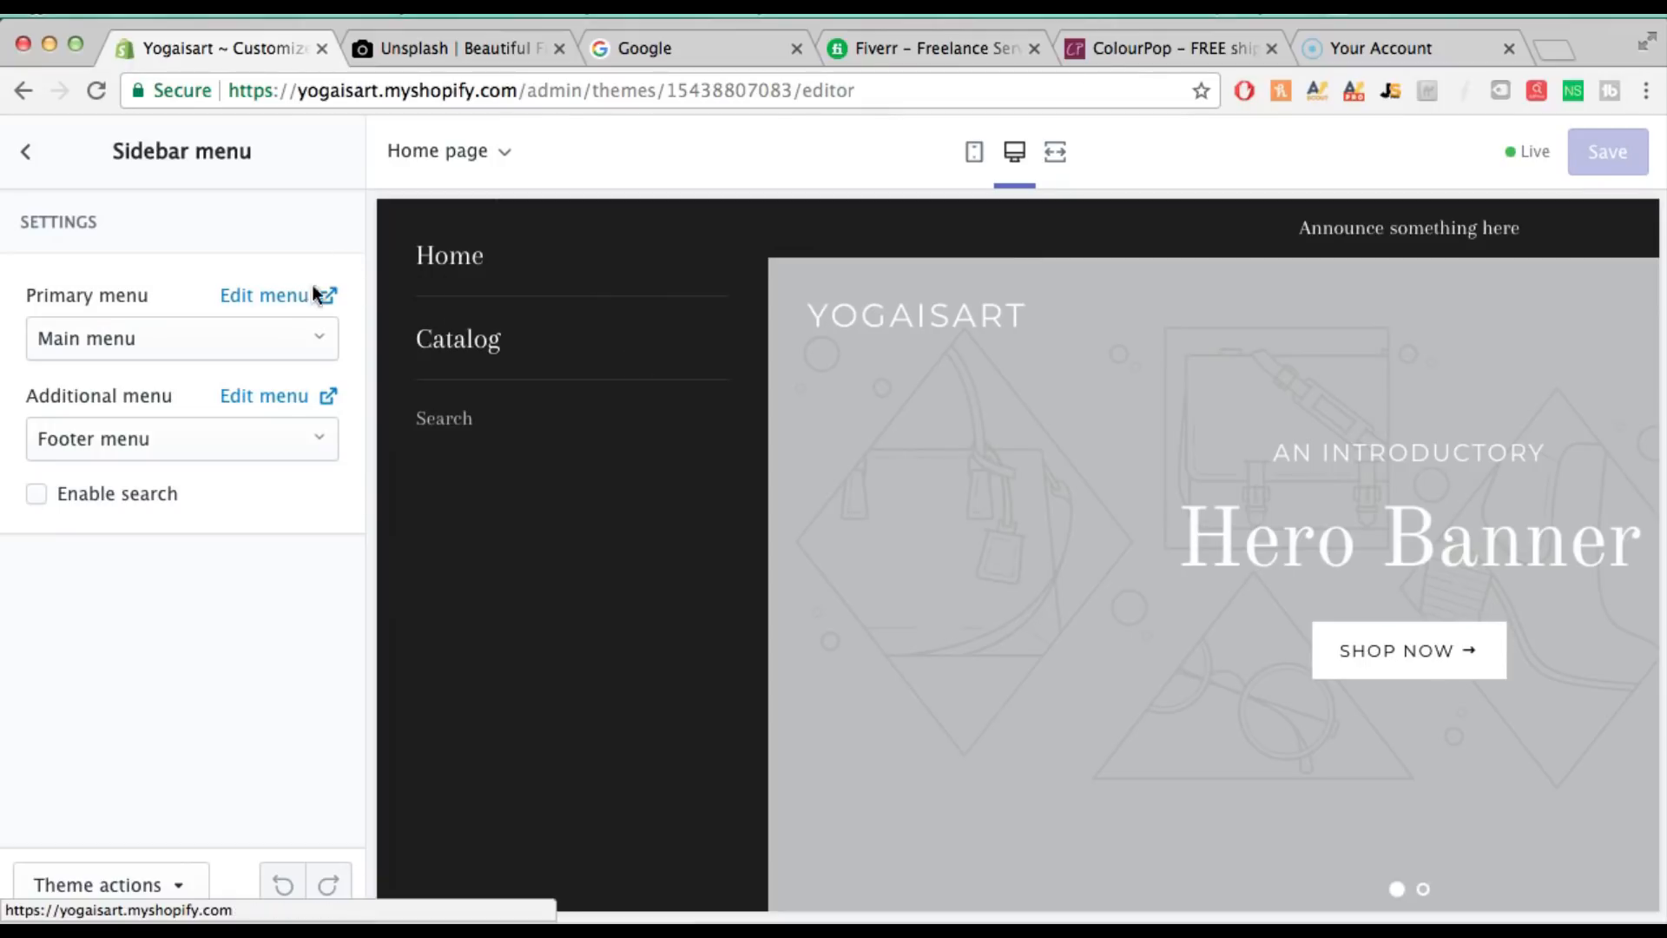
pyautogui.click(23, 153)
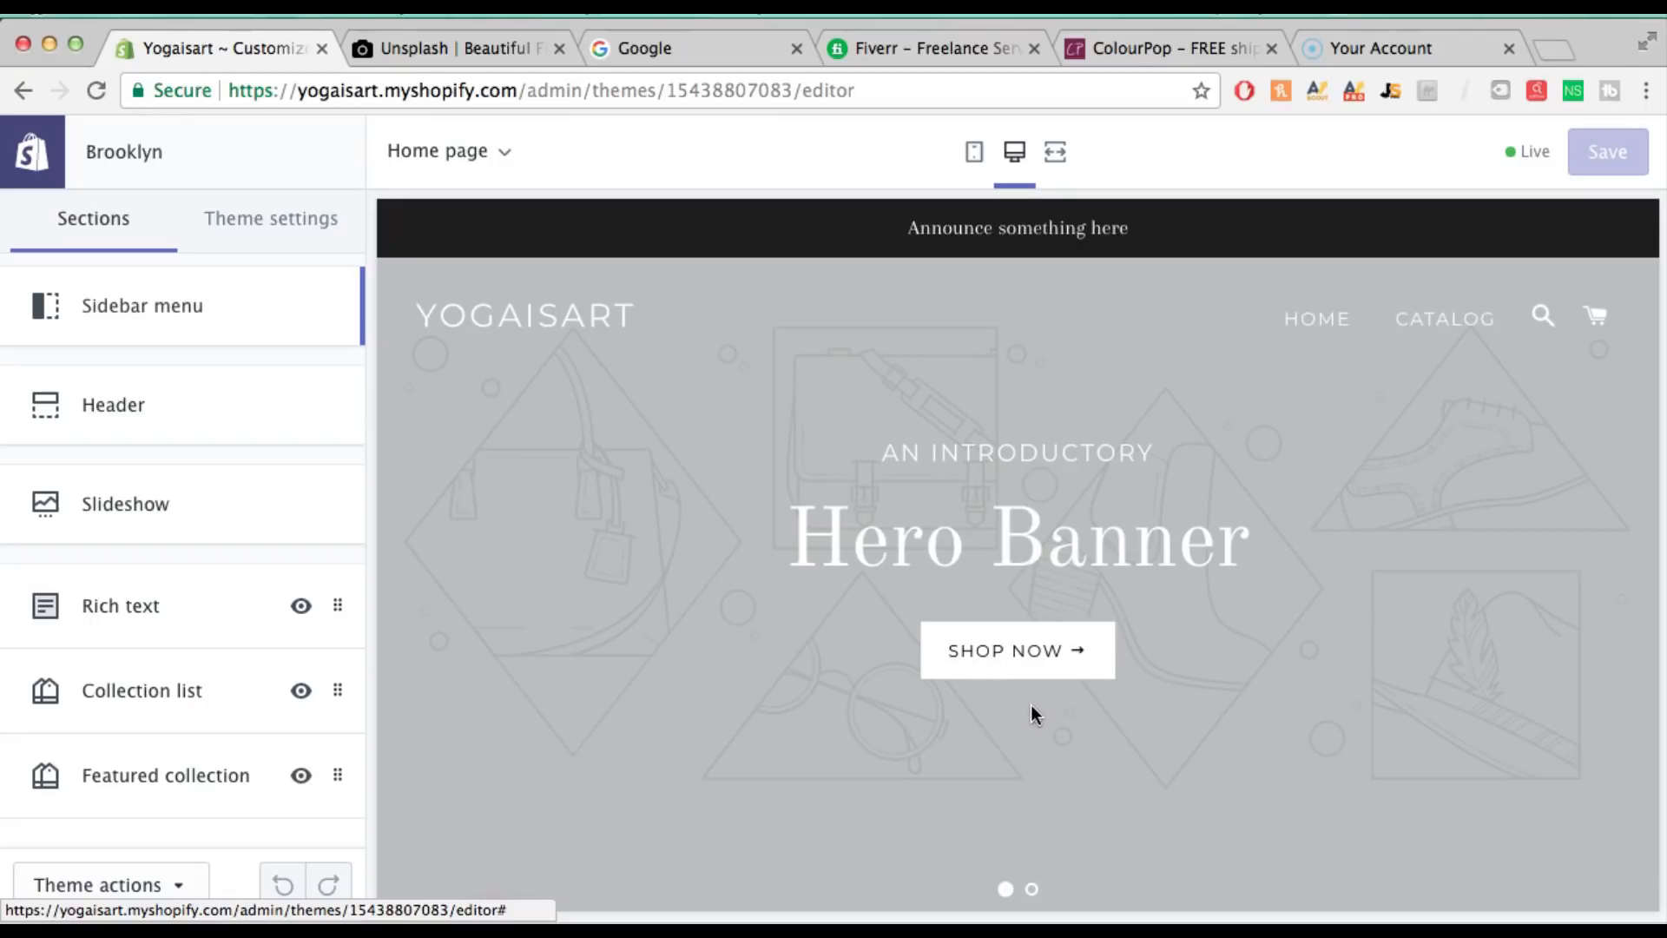
pyautogui.scroll(-1, 1030, 705)
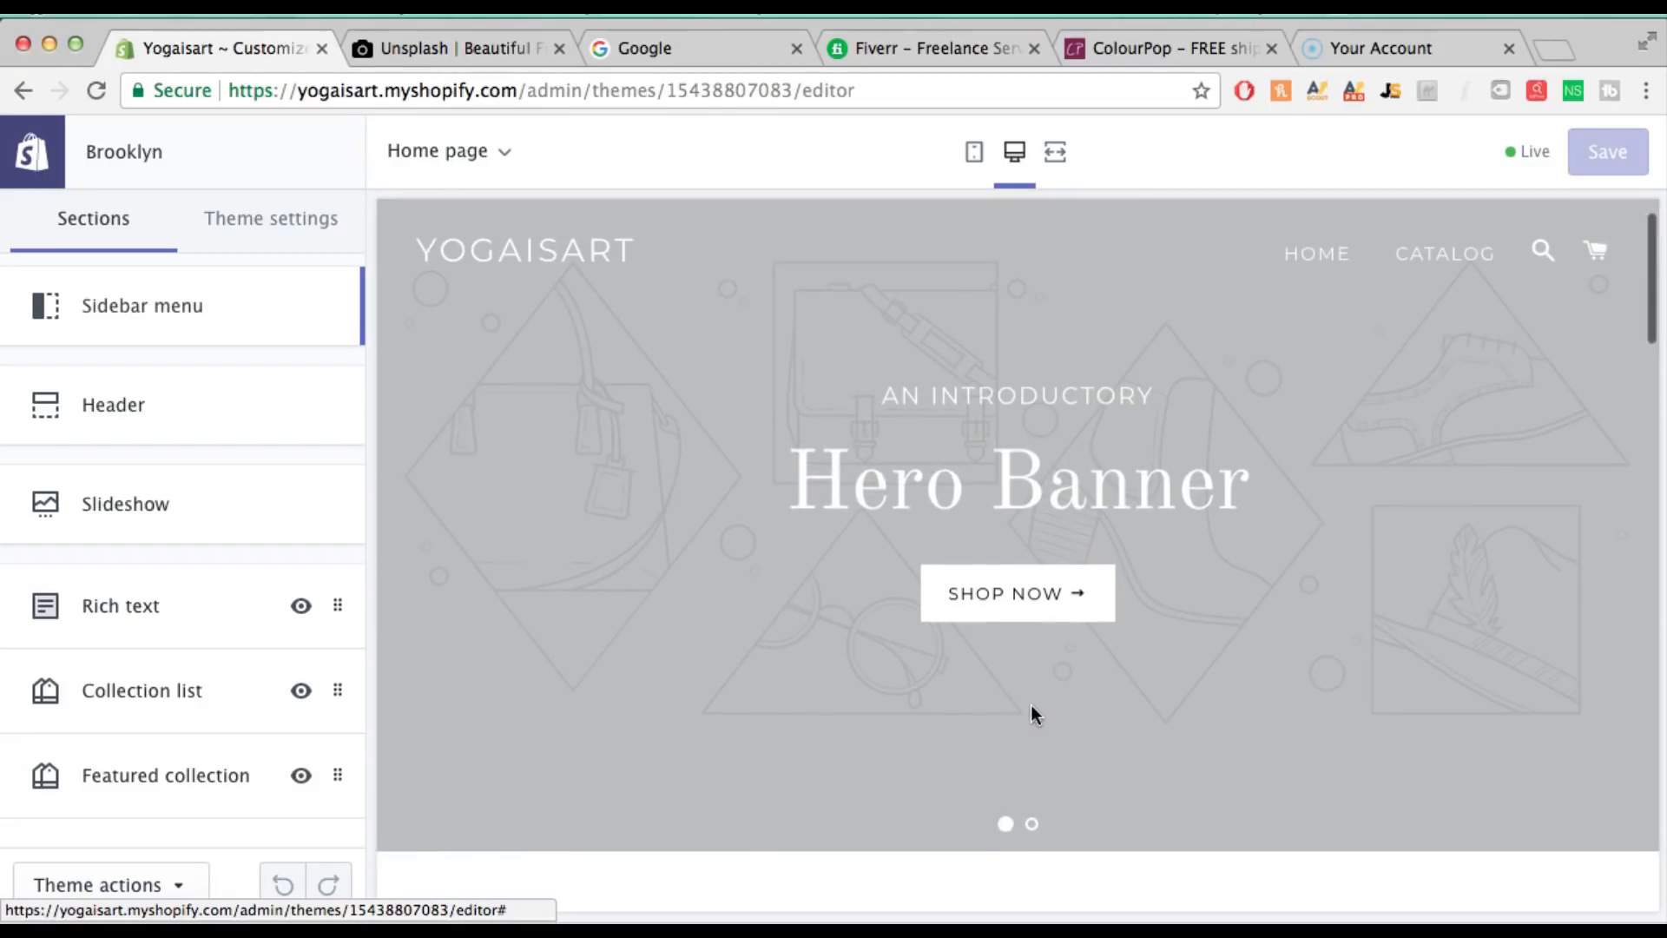
pyautogui.scroll(1, 1029, 705)
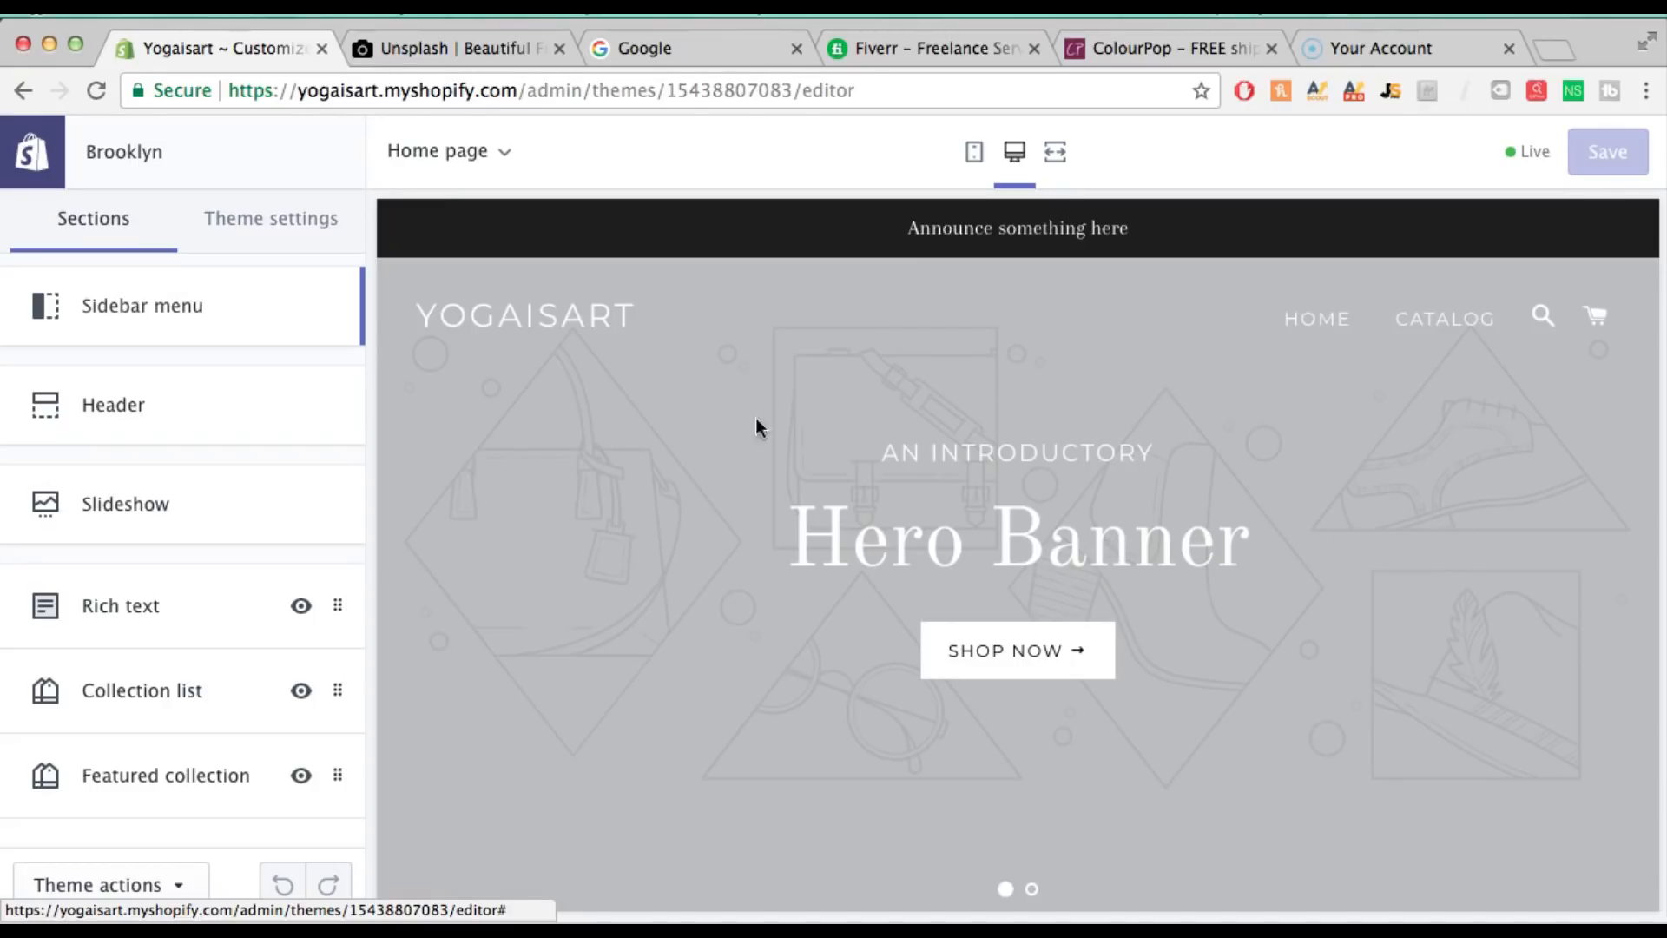
# Search Unsplash for 'yoga' photos
pyautogui.click(459, 59)
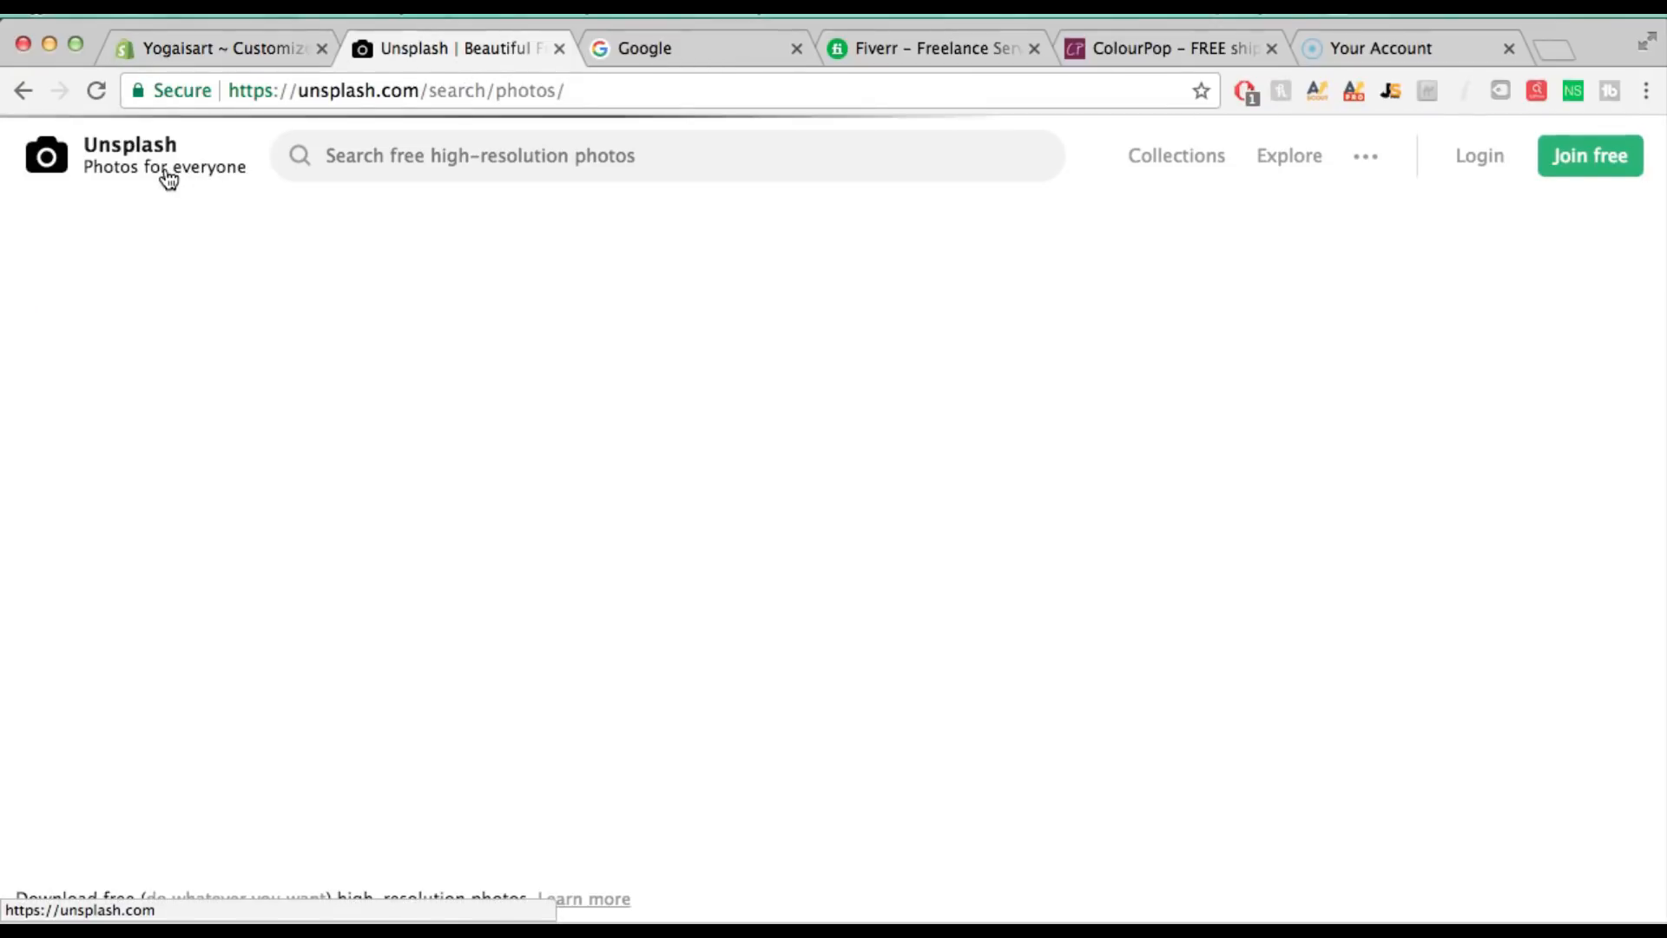
pyautogui.click(388, 164)
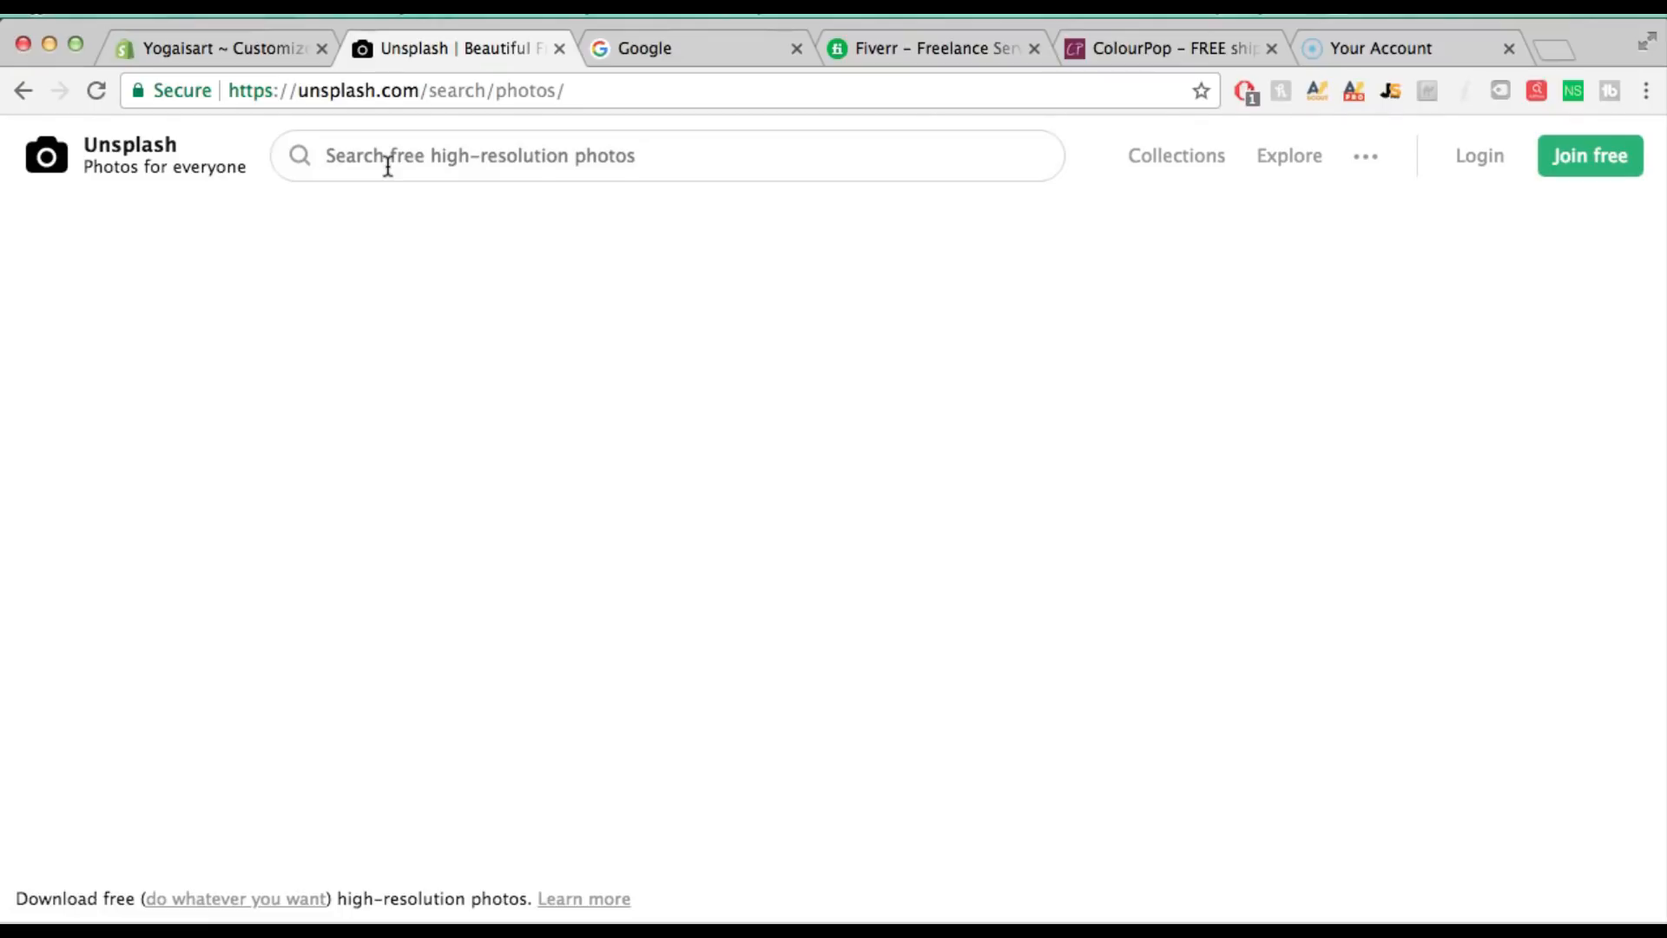
pyautogui.write('yoga')
pyautogui.press('Return')
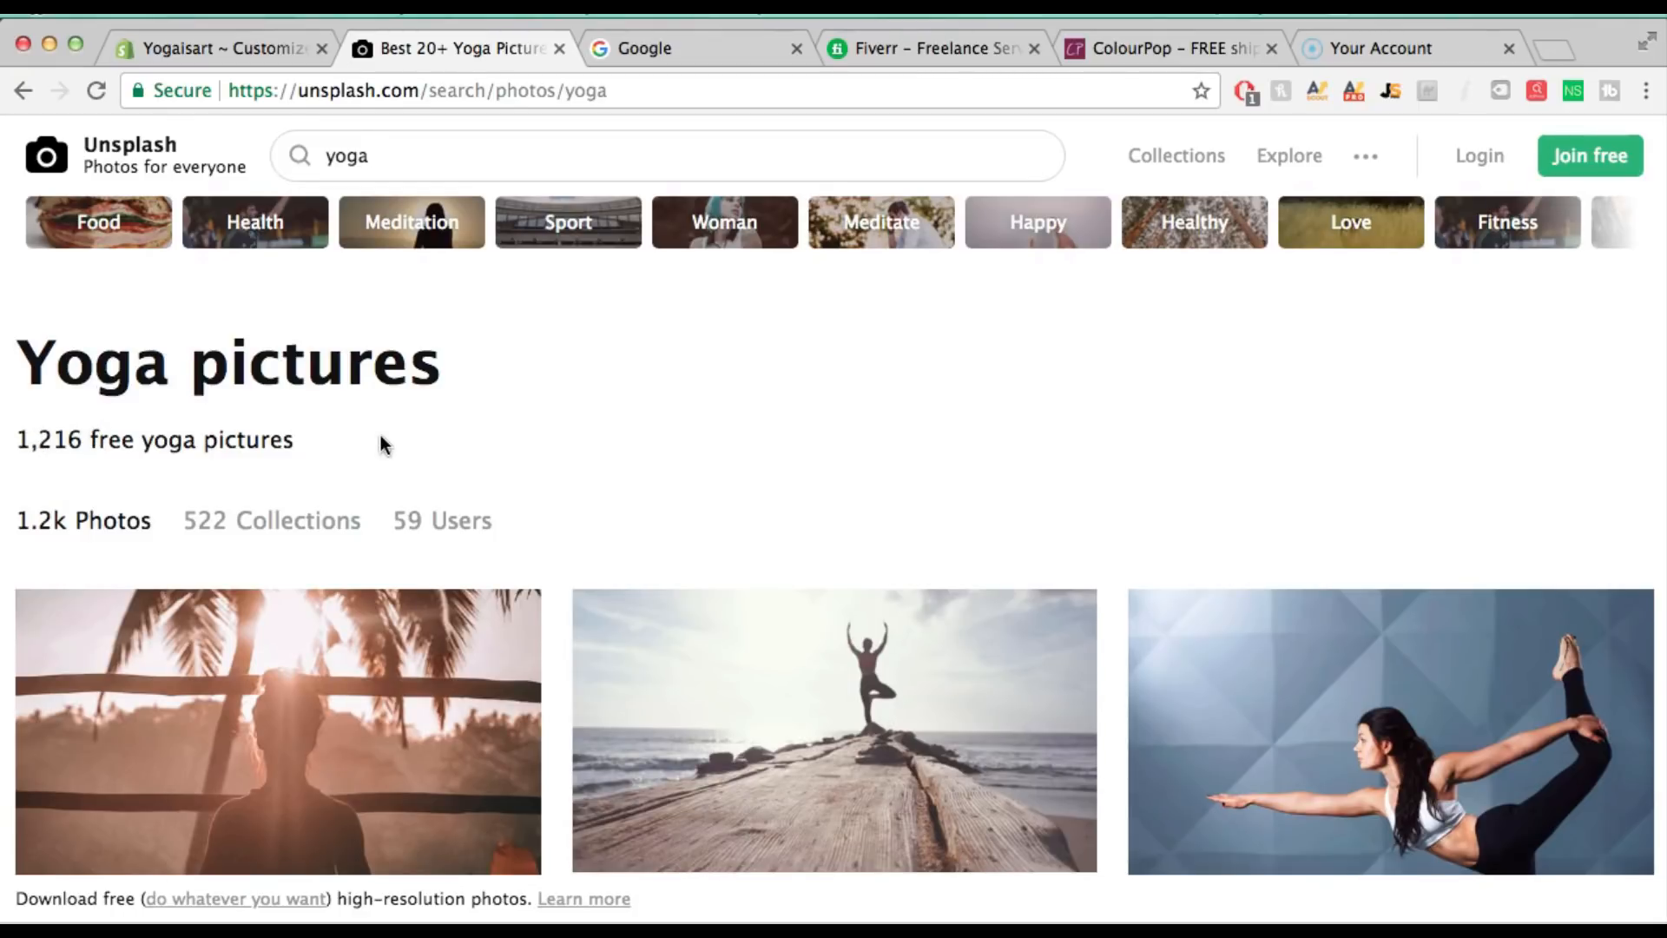
pyautogui.scroll(-10, 830, 421)
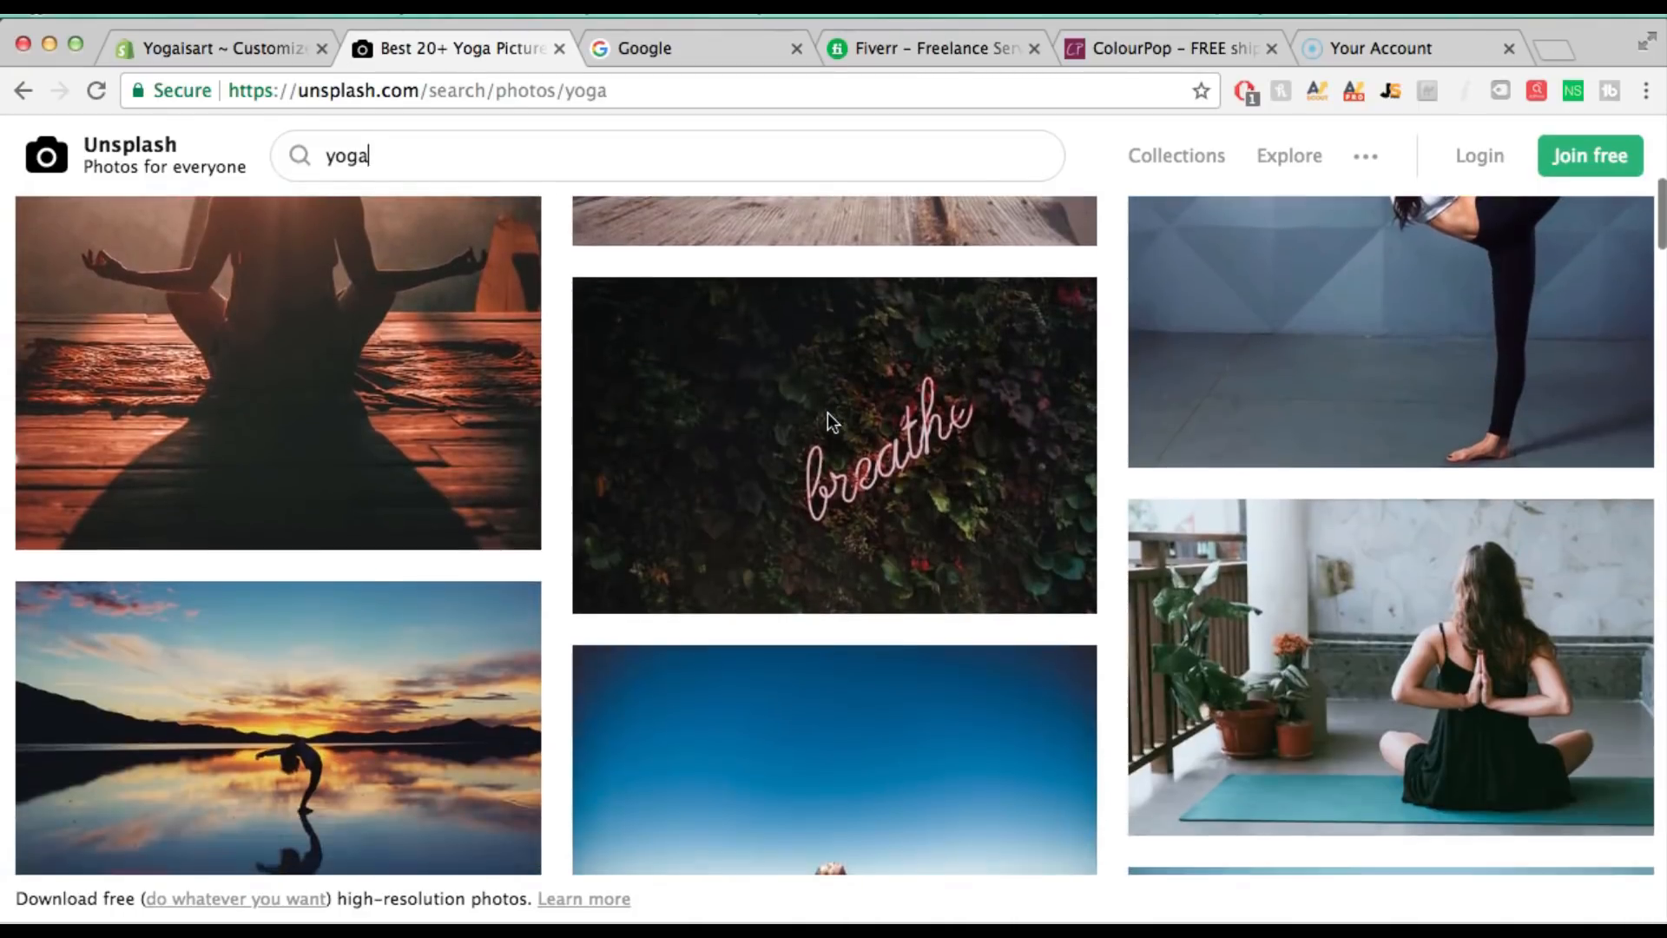
pyautogui.scroll(-11, 827, 415)
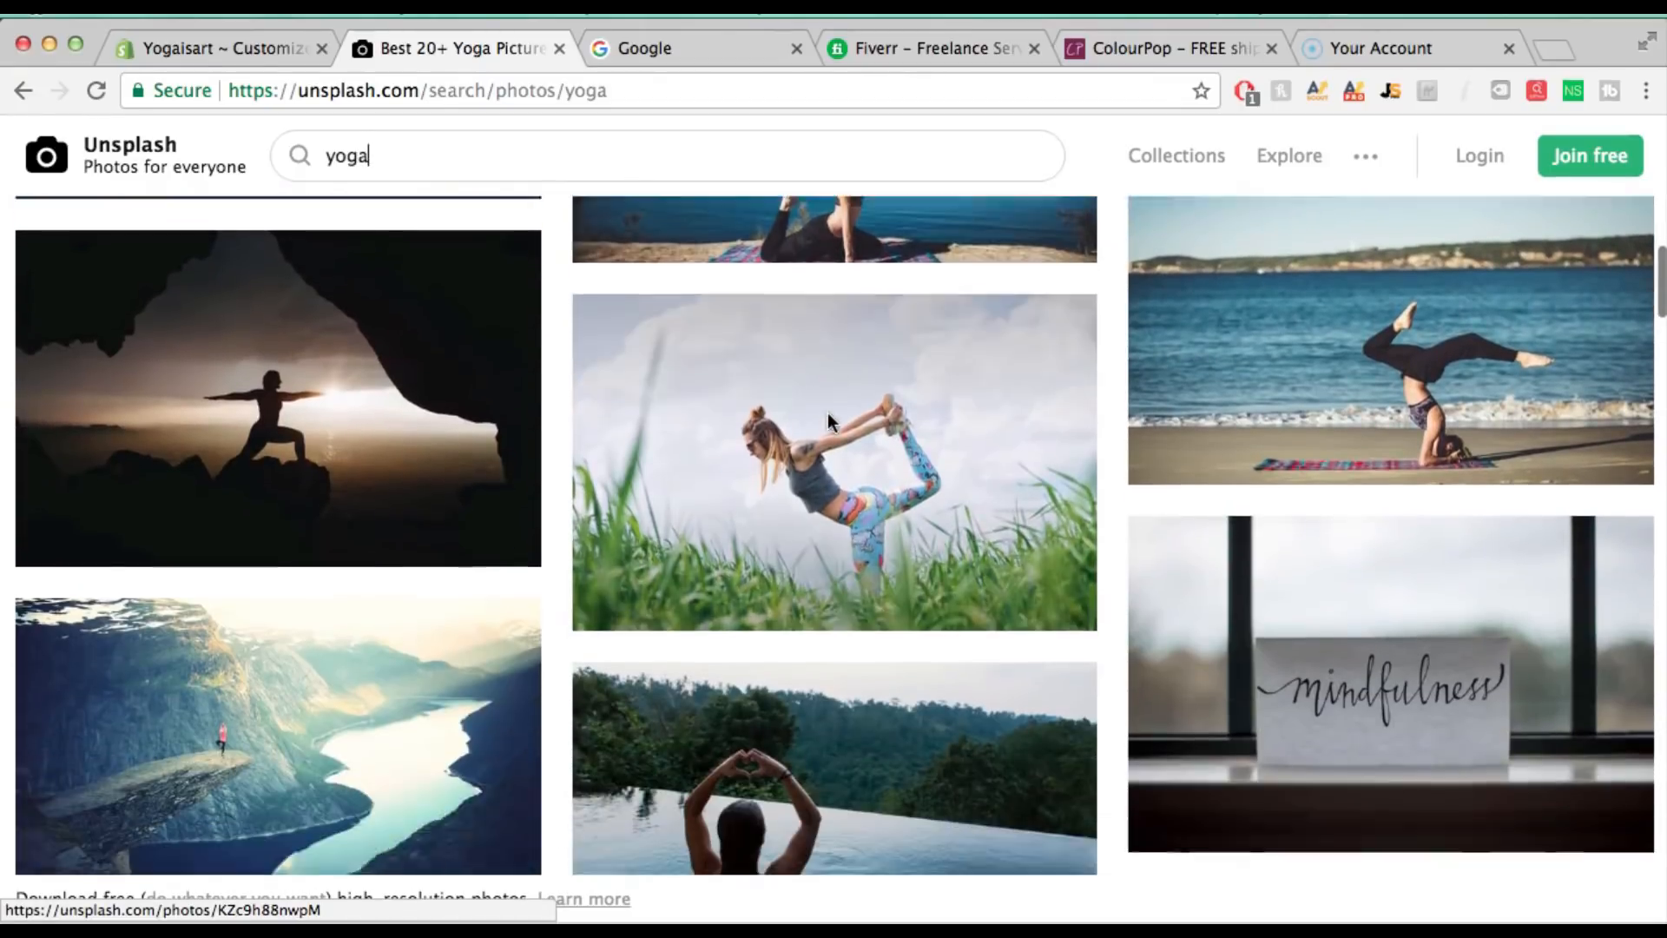
pyautogui.scroll(-6, 826, 417)
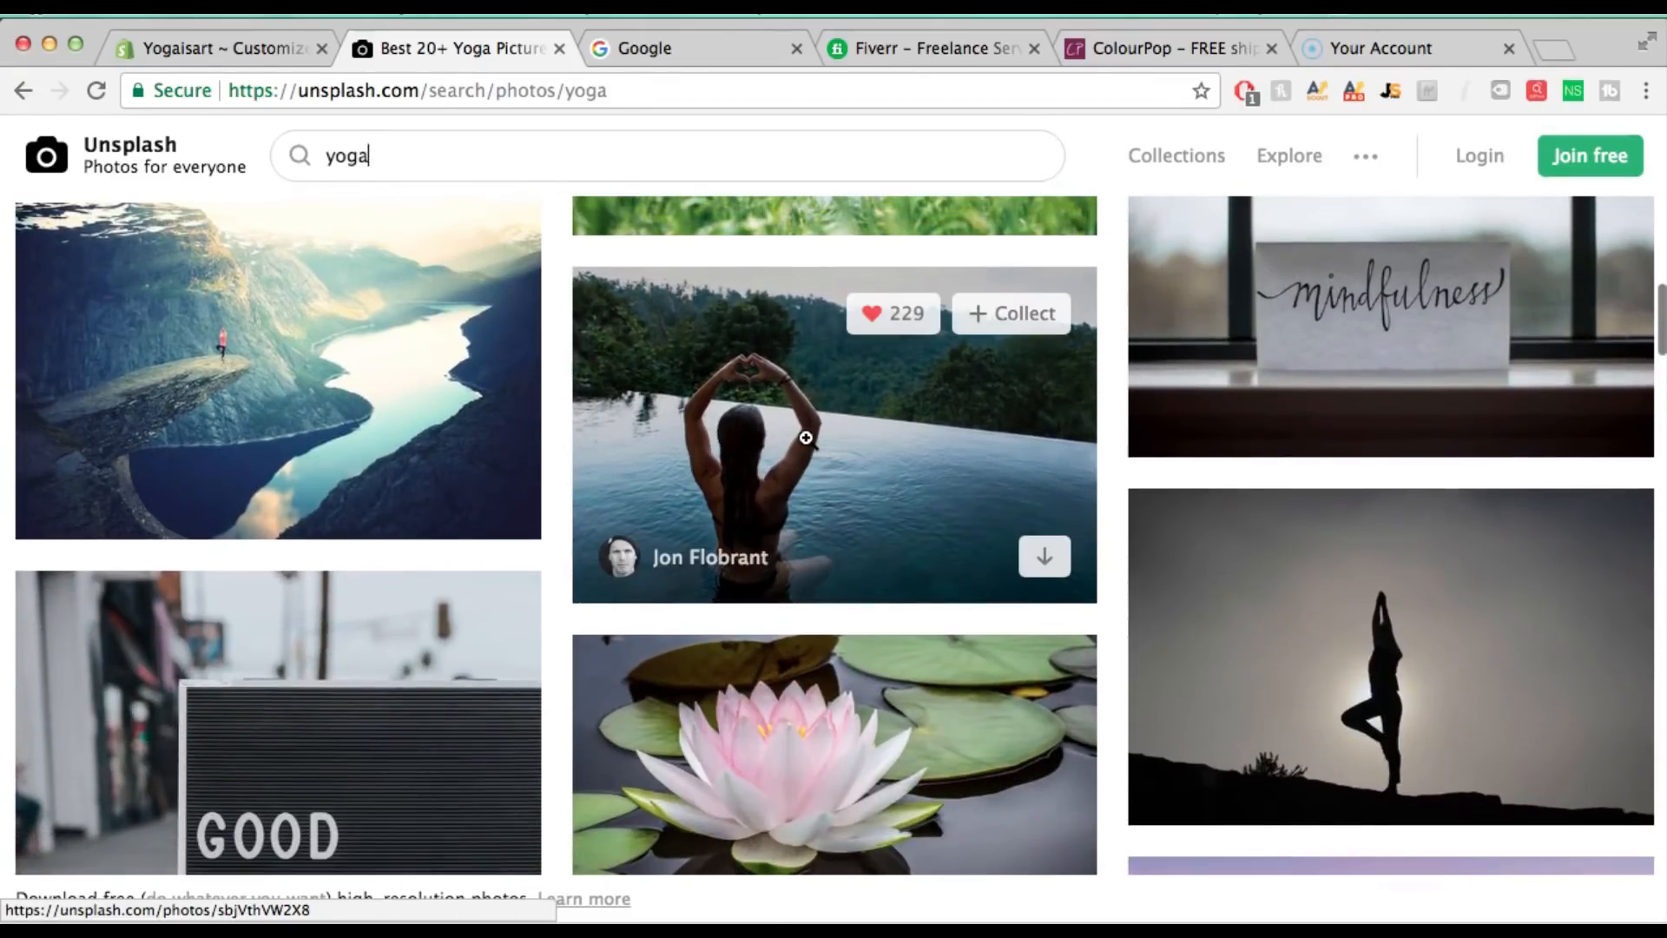
# Download the heart-hands infinity pool yoga photo for free
pyautogui.click(806, 438)
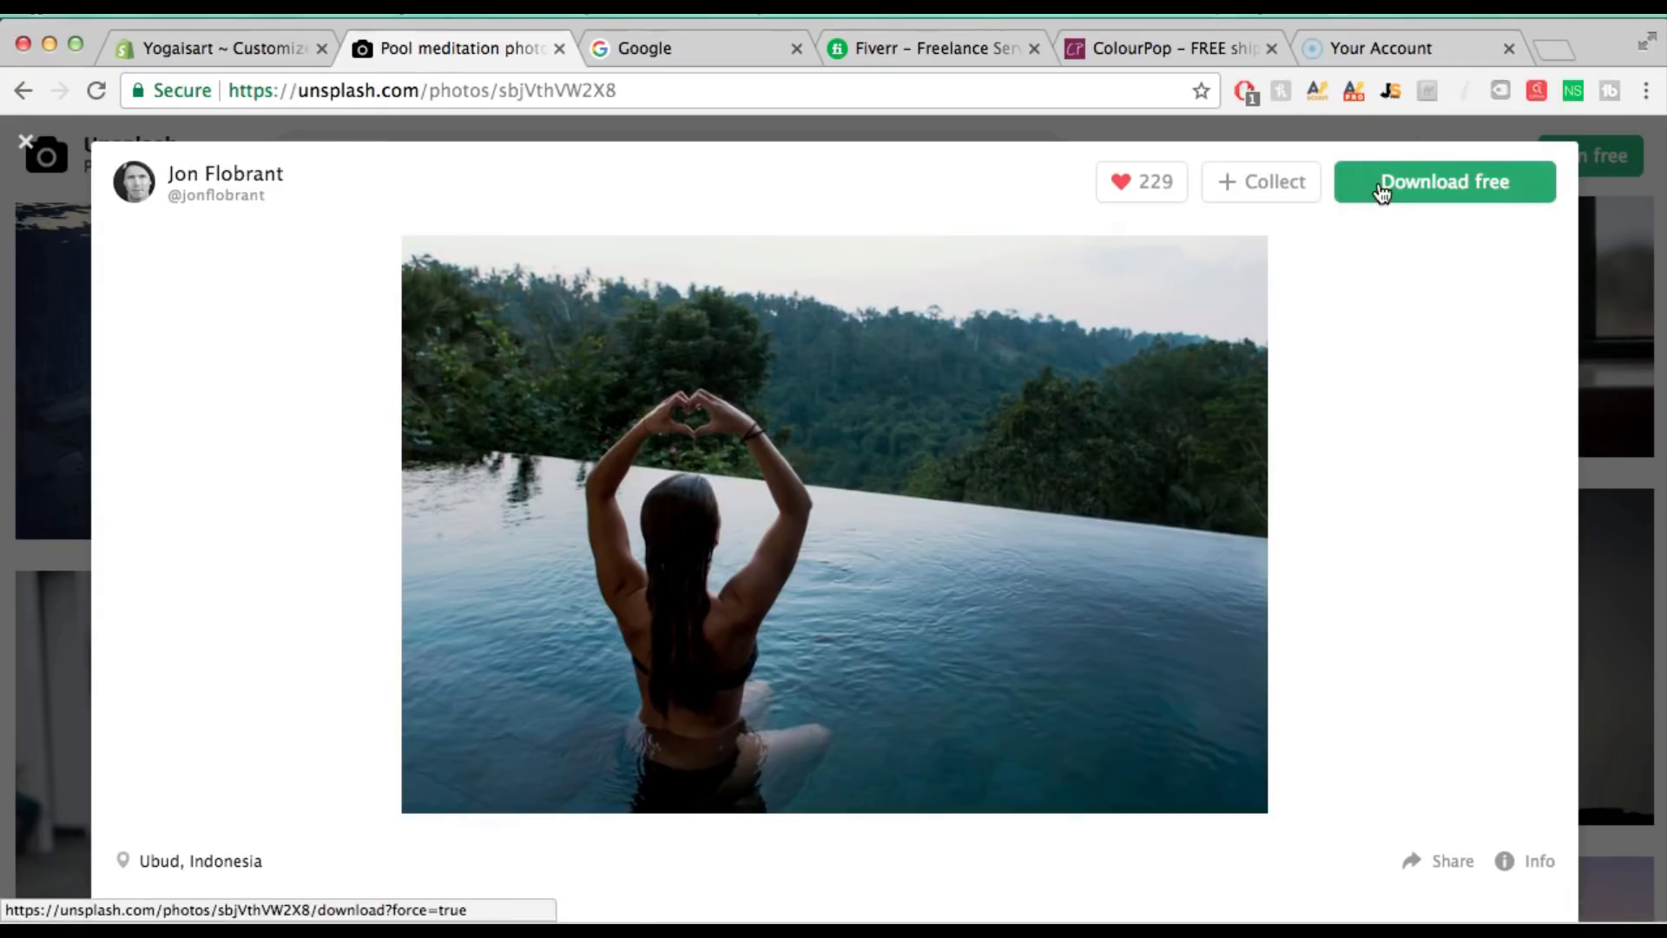
pyautogui.click(1382, 184)
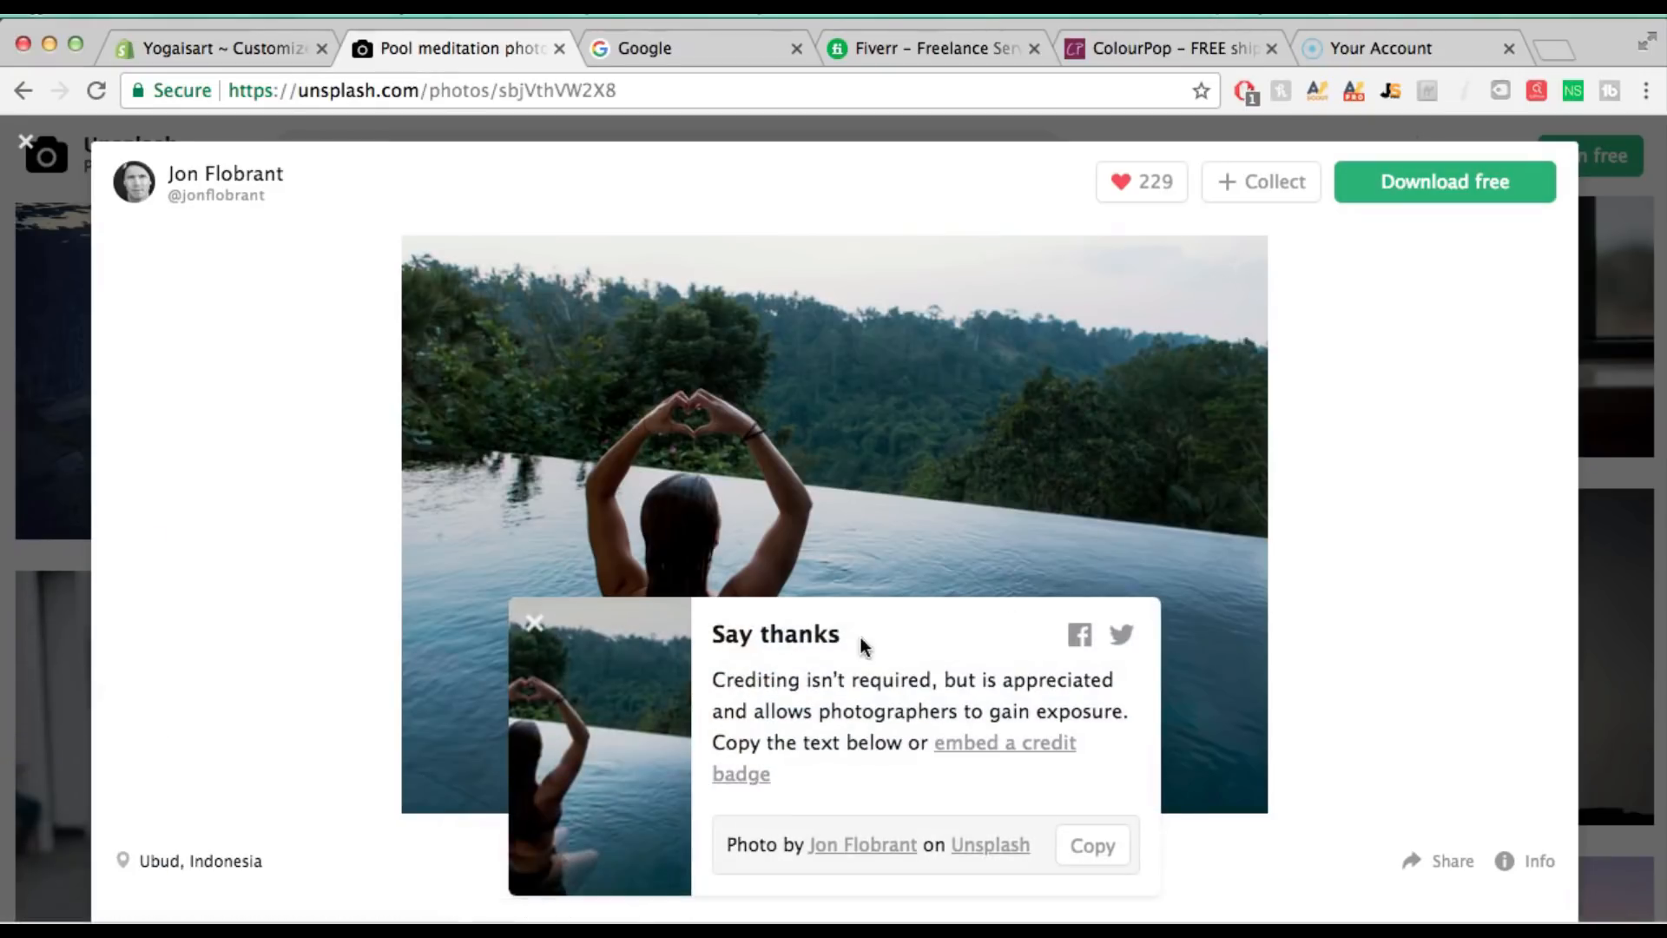
pyautogui.click(46, 154)
pyautogui.scroll(-4, 1567, 618)
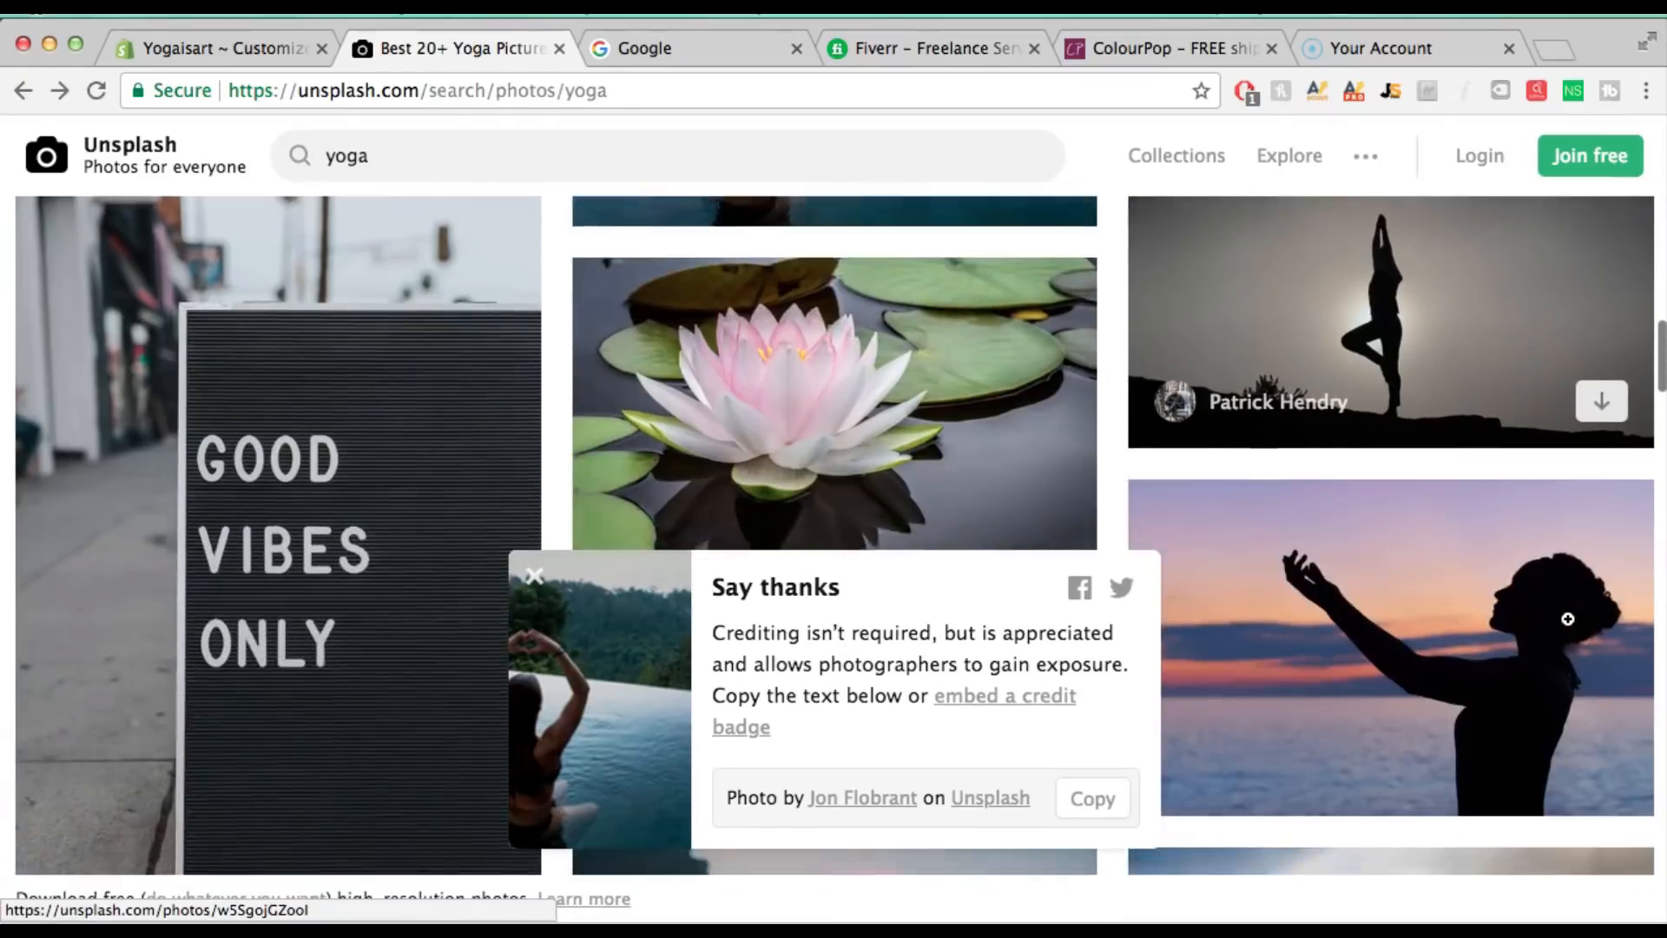
pyautogui.scroll(-10, 1567, 618)
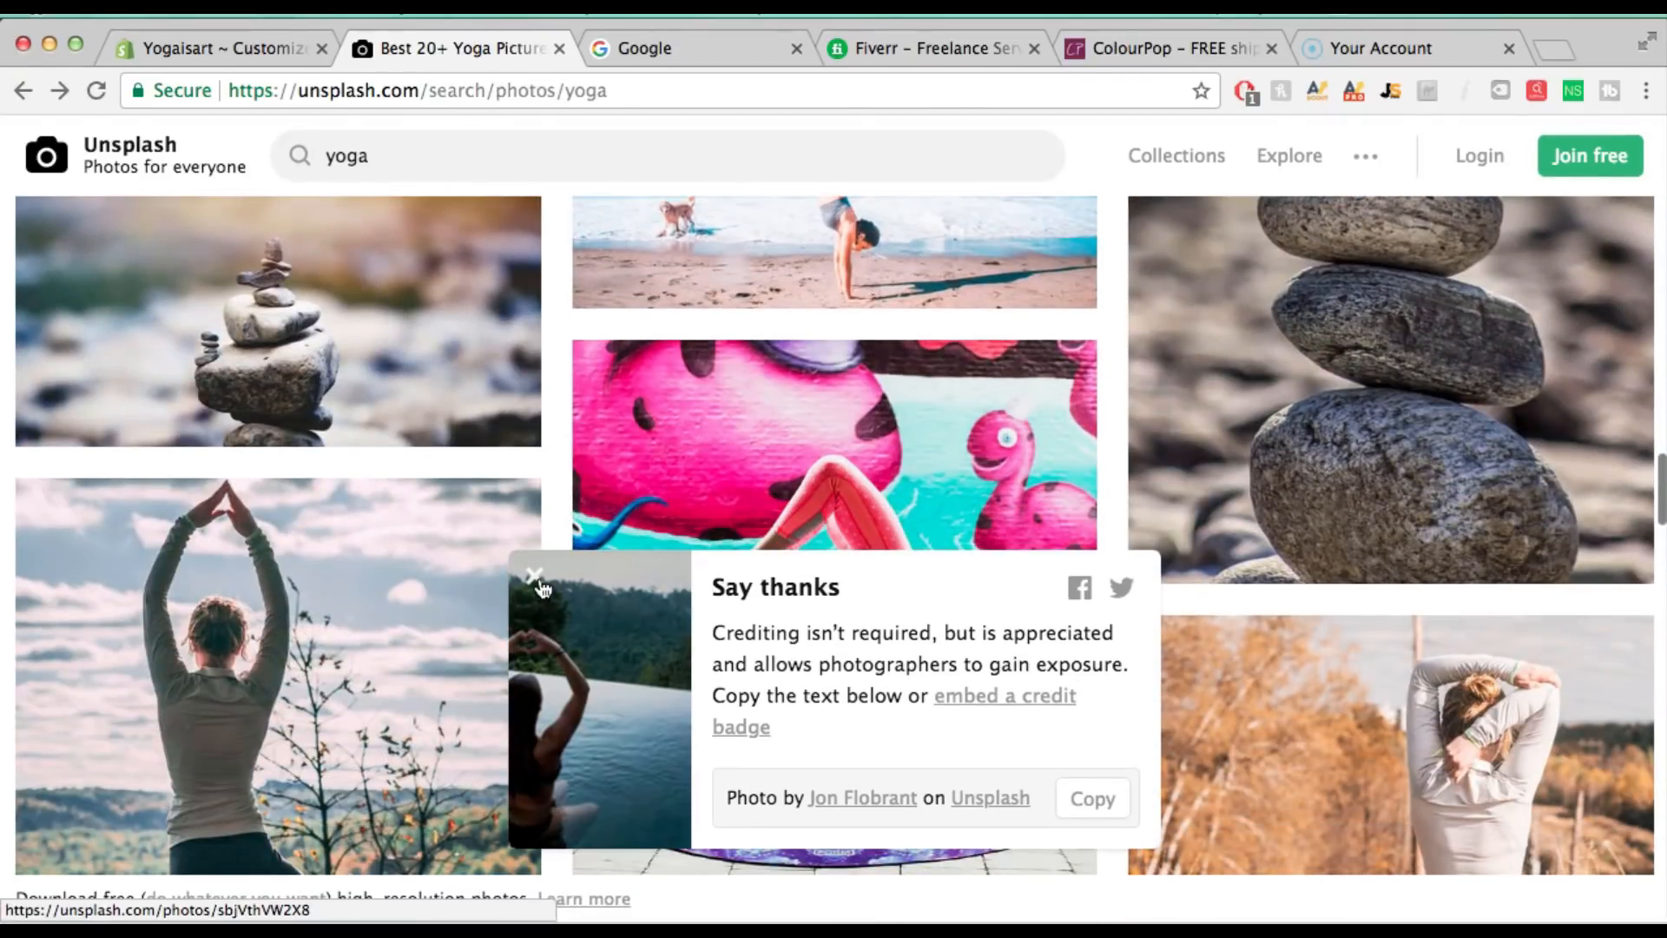
pyautogui.click(537, 580)
# Download the sunset yoga-by-the-sea photo for free
pyautogui.scroll(-10, 1606, 660)
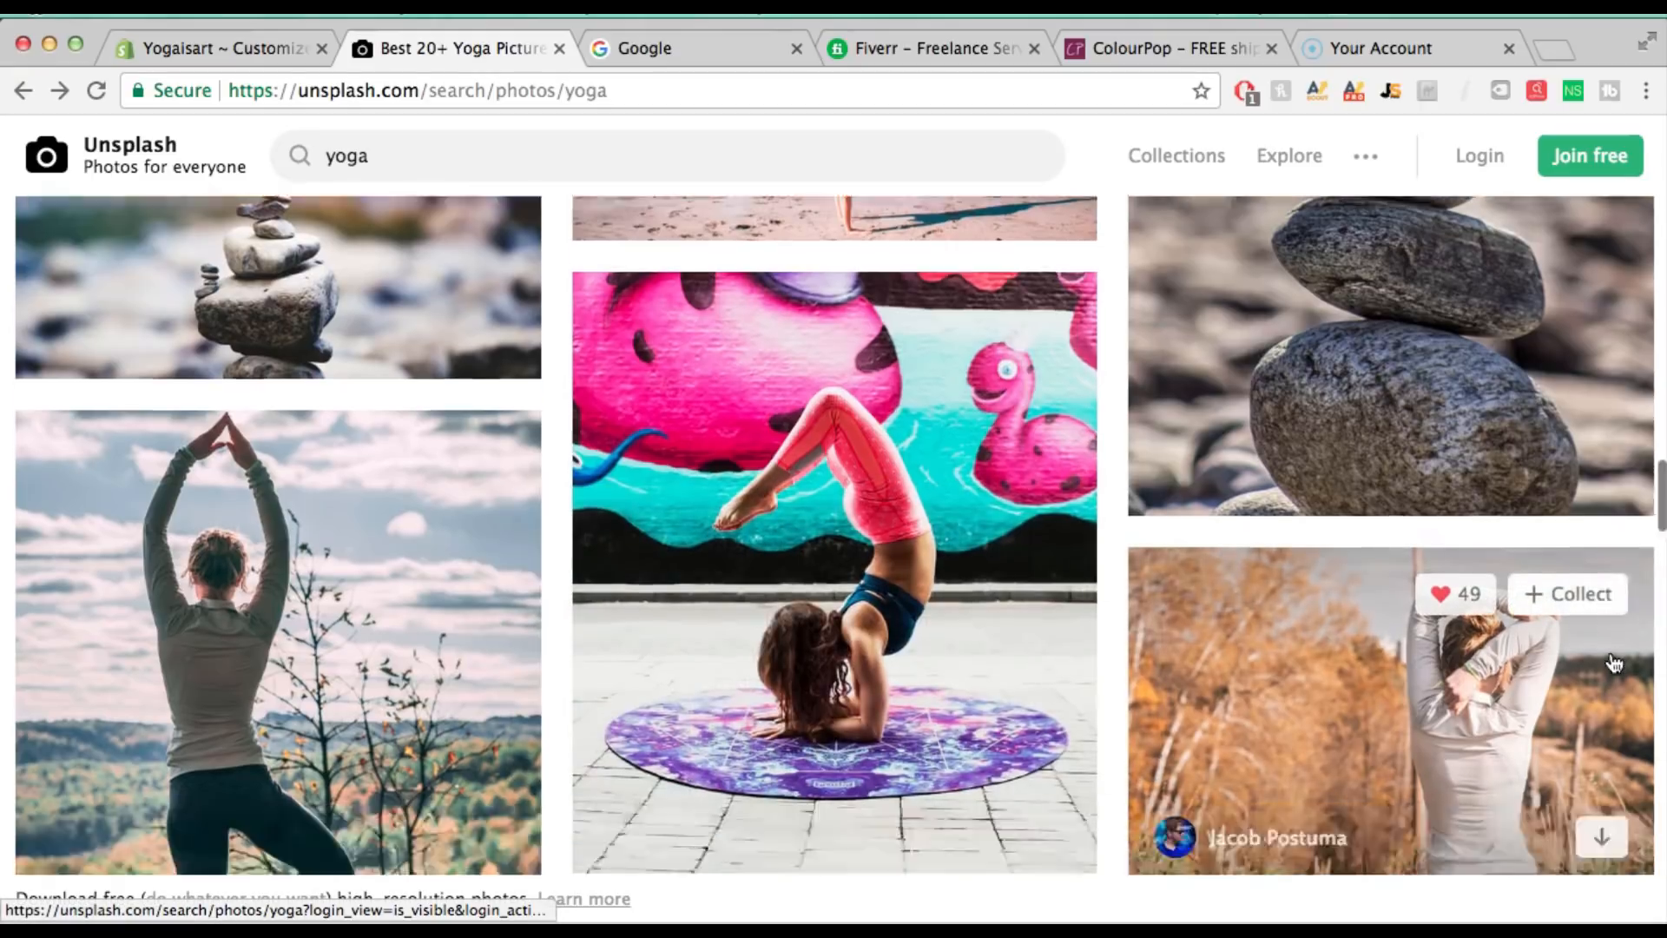
pyautogui.scroll(-5, 1614, 664)
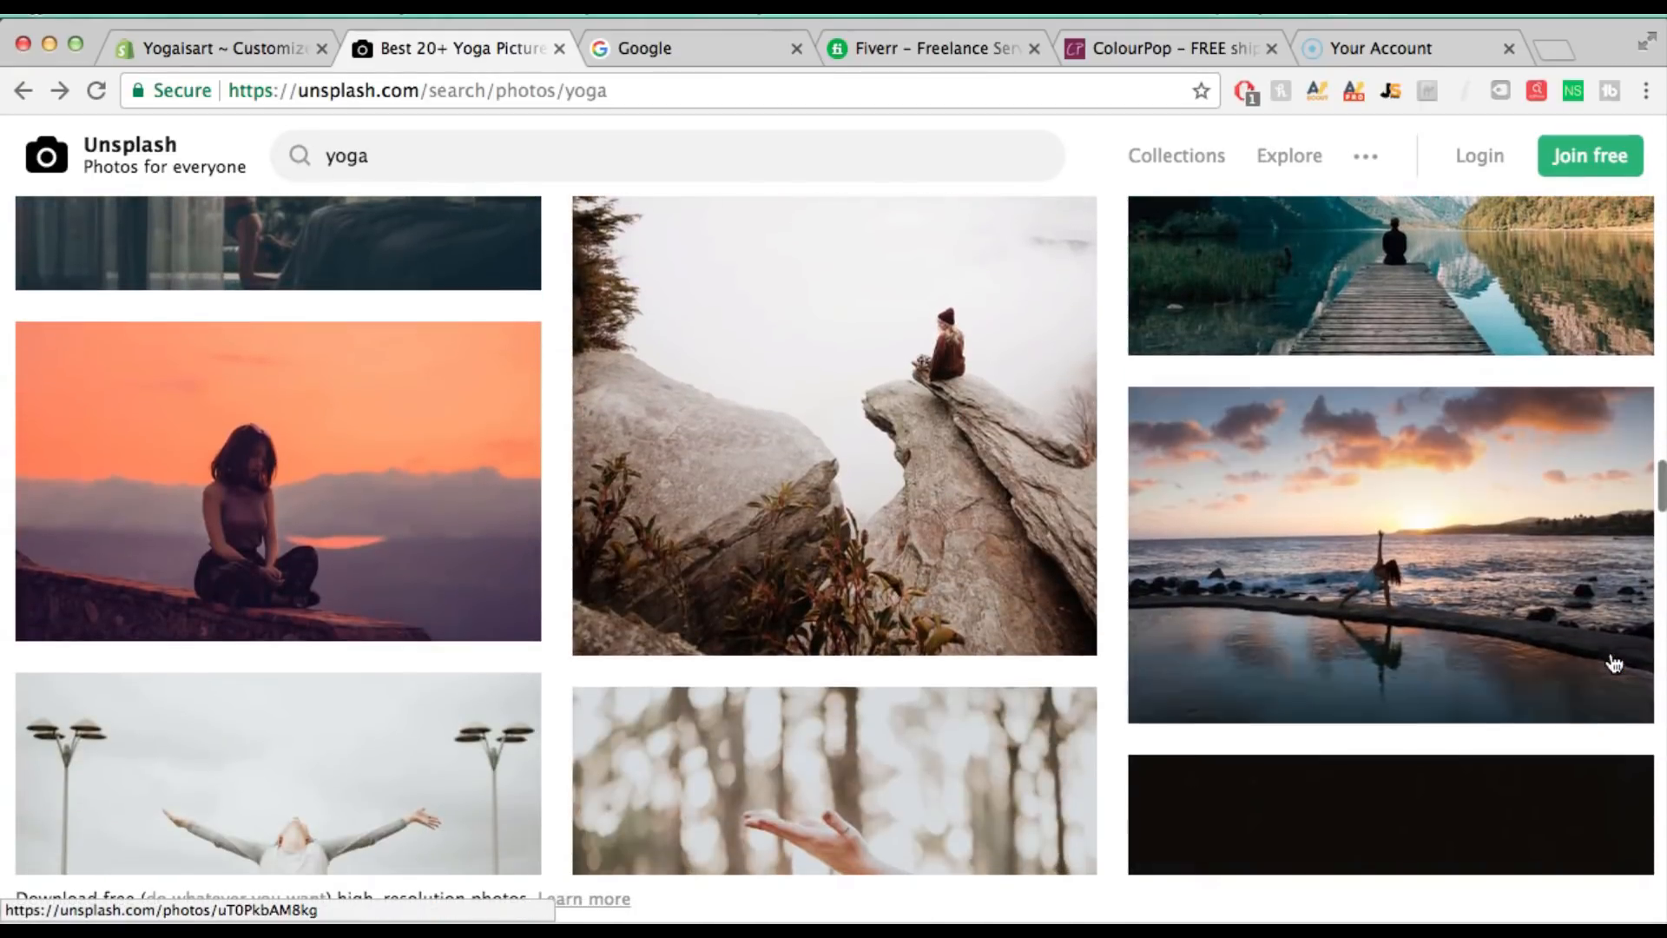
pyautogui.click(1482, 537)
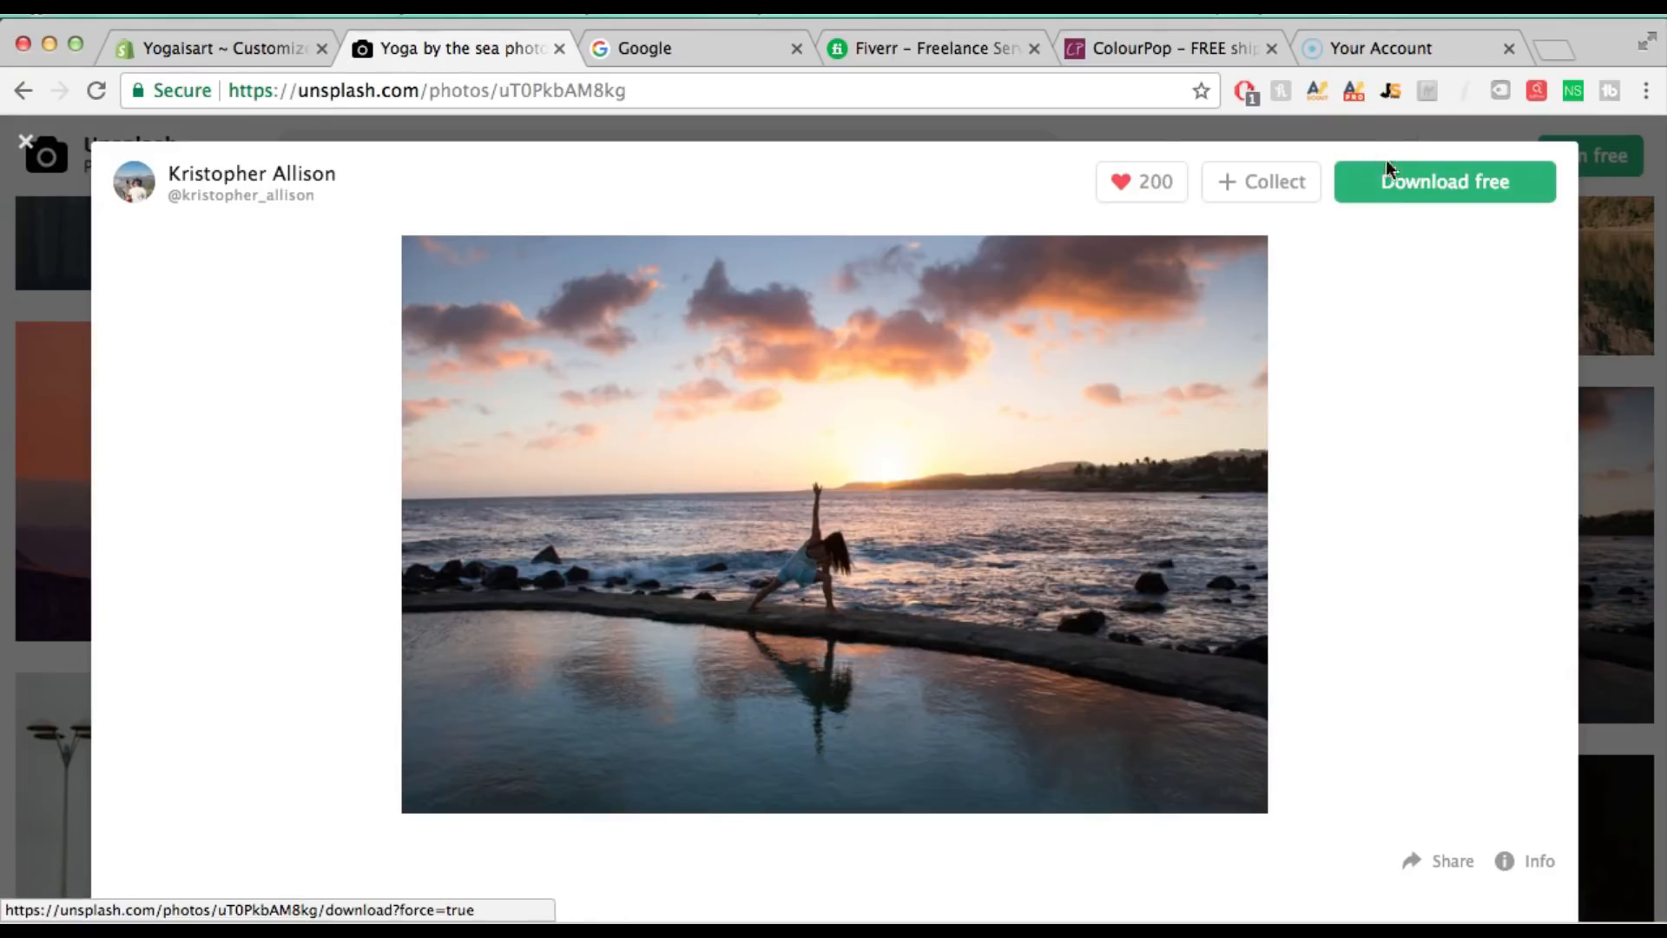
pyautogui.click(1407, 186)
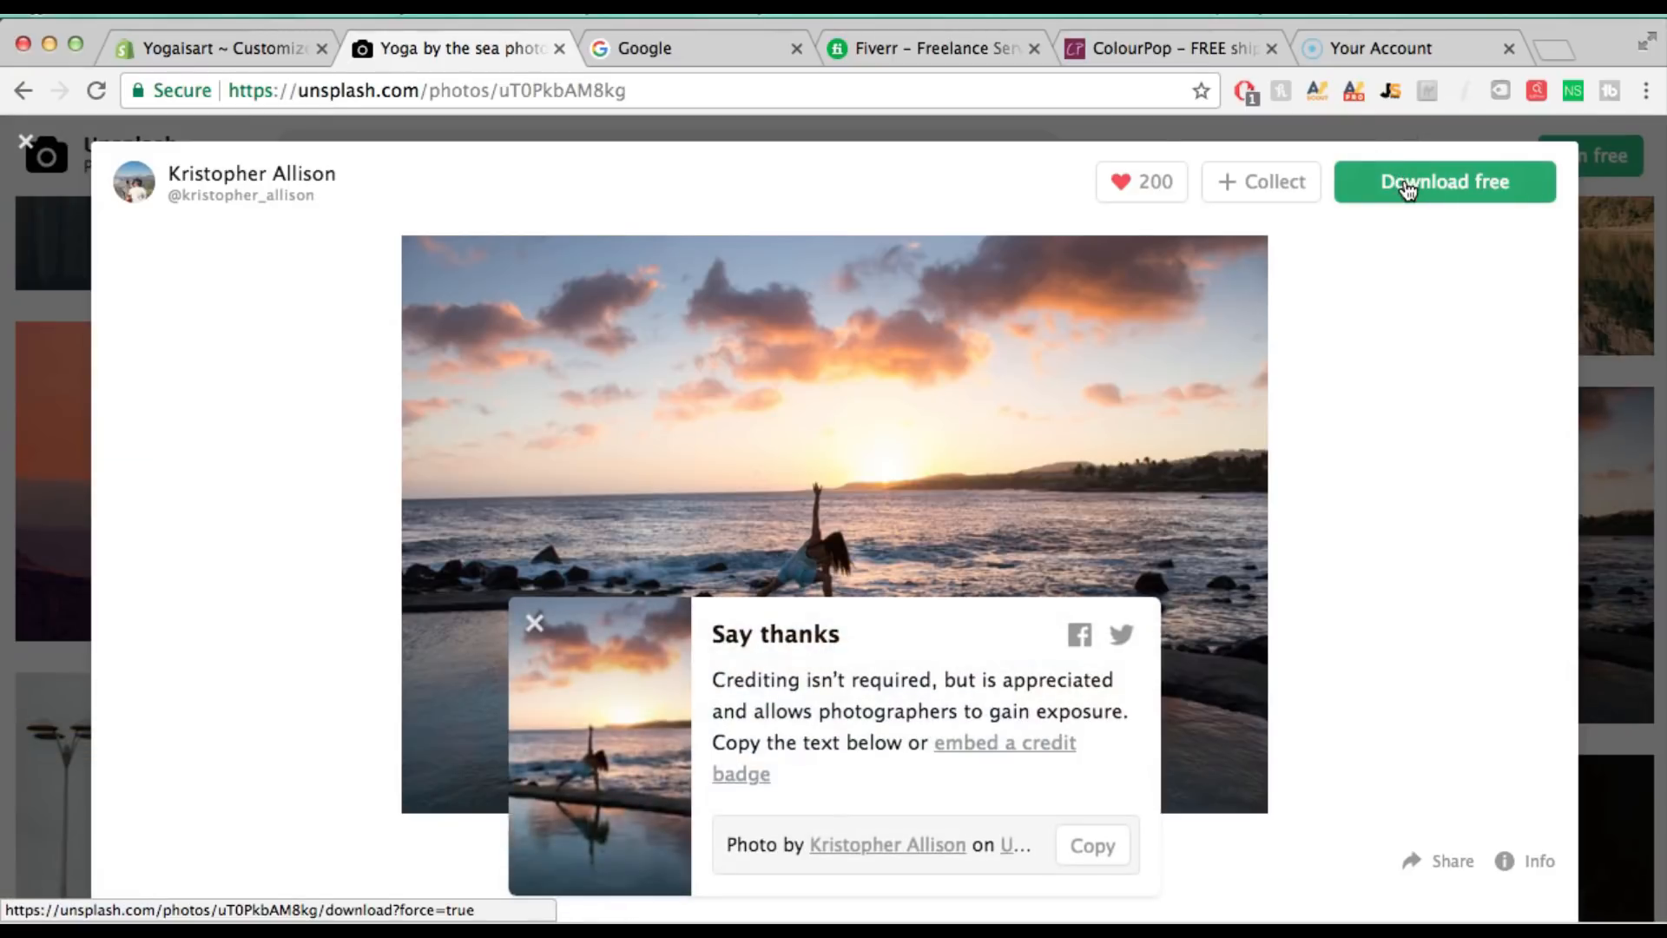
pyautogui.click(534, 622)
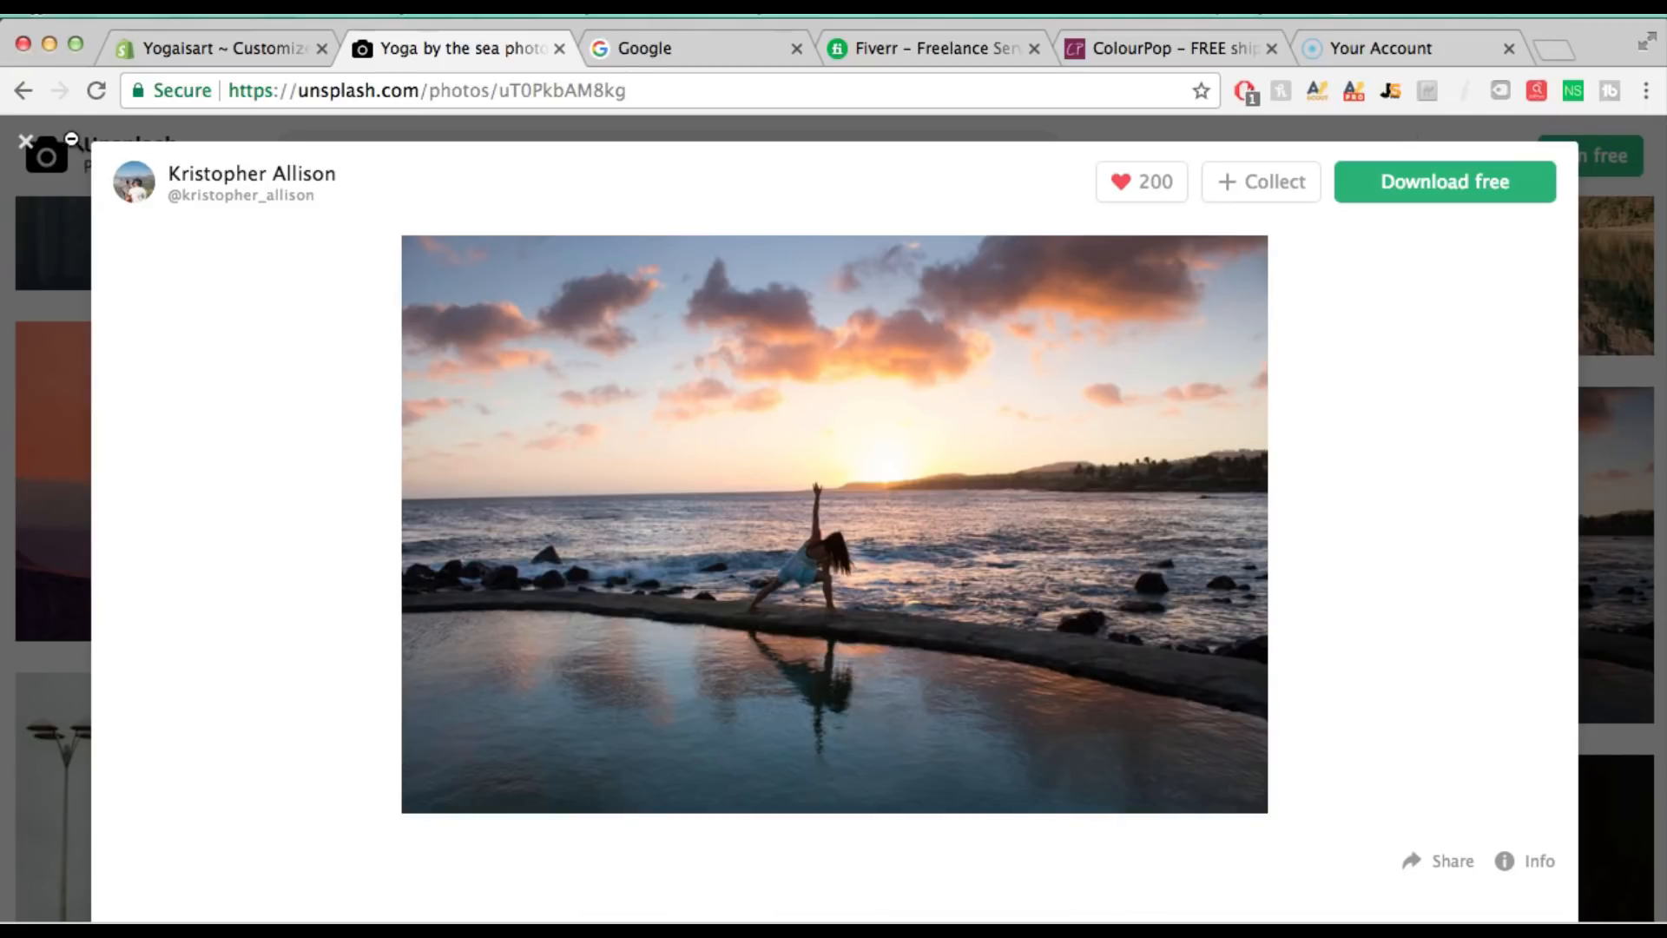
pyautogui.click(588, 35)
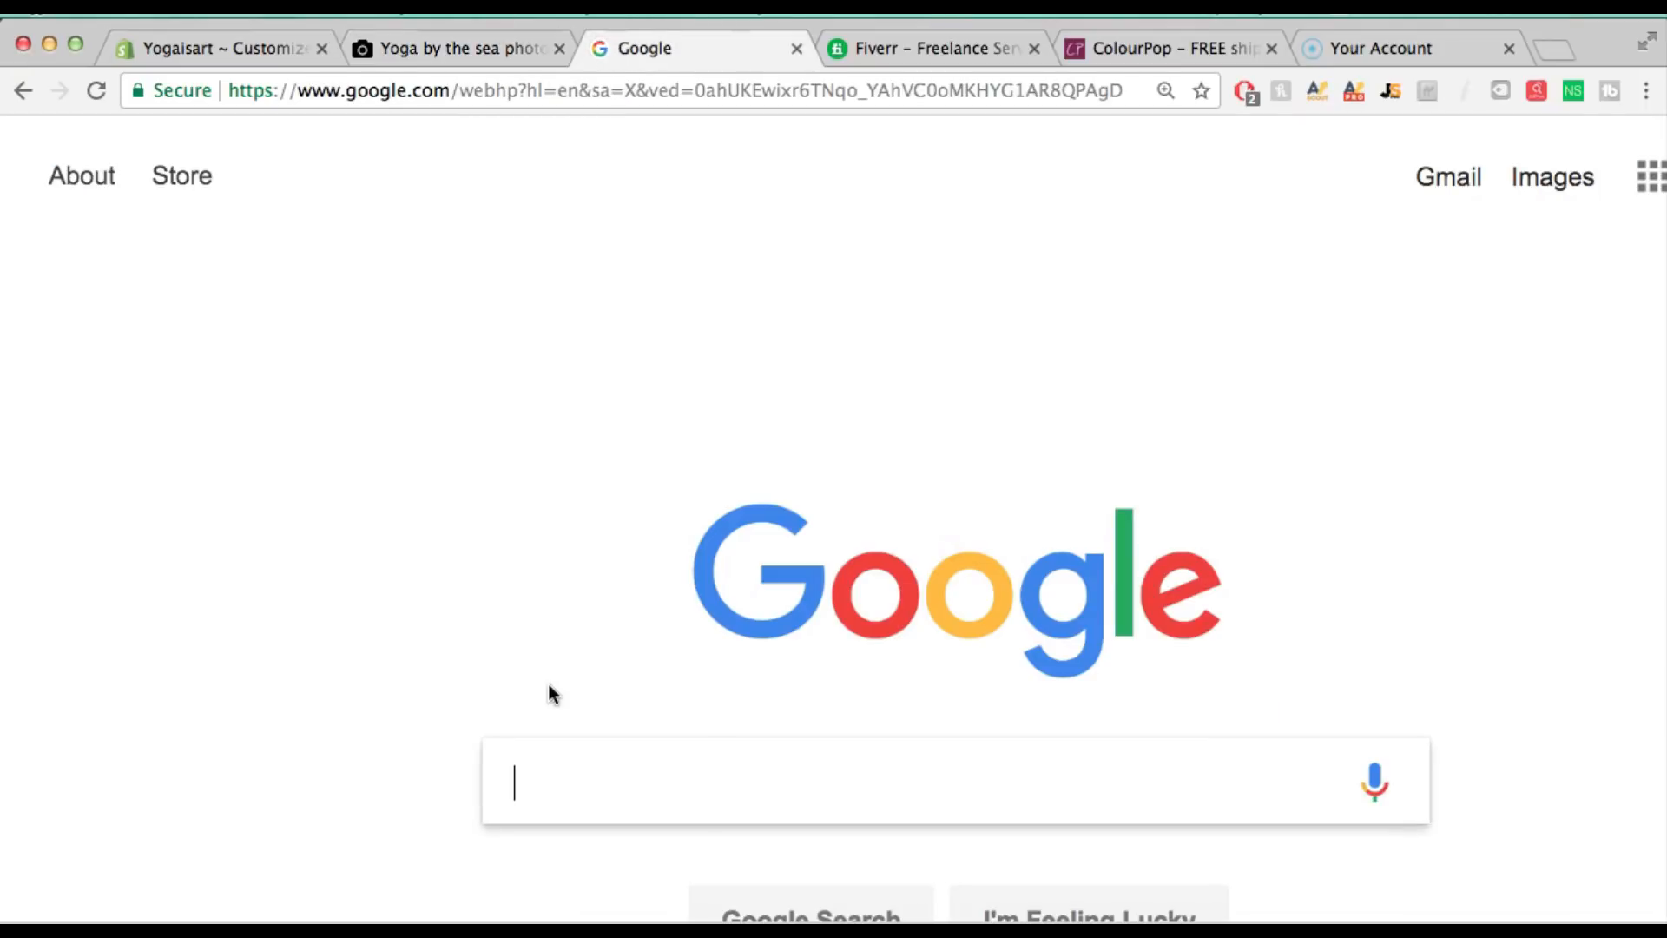
# Search Google for 'tinypng' and open the TinyPNG site
pyautogui.write('tinyp')
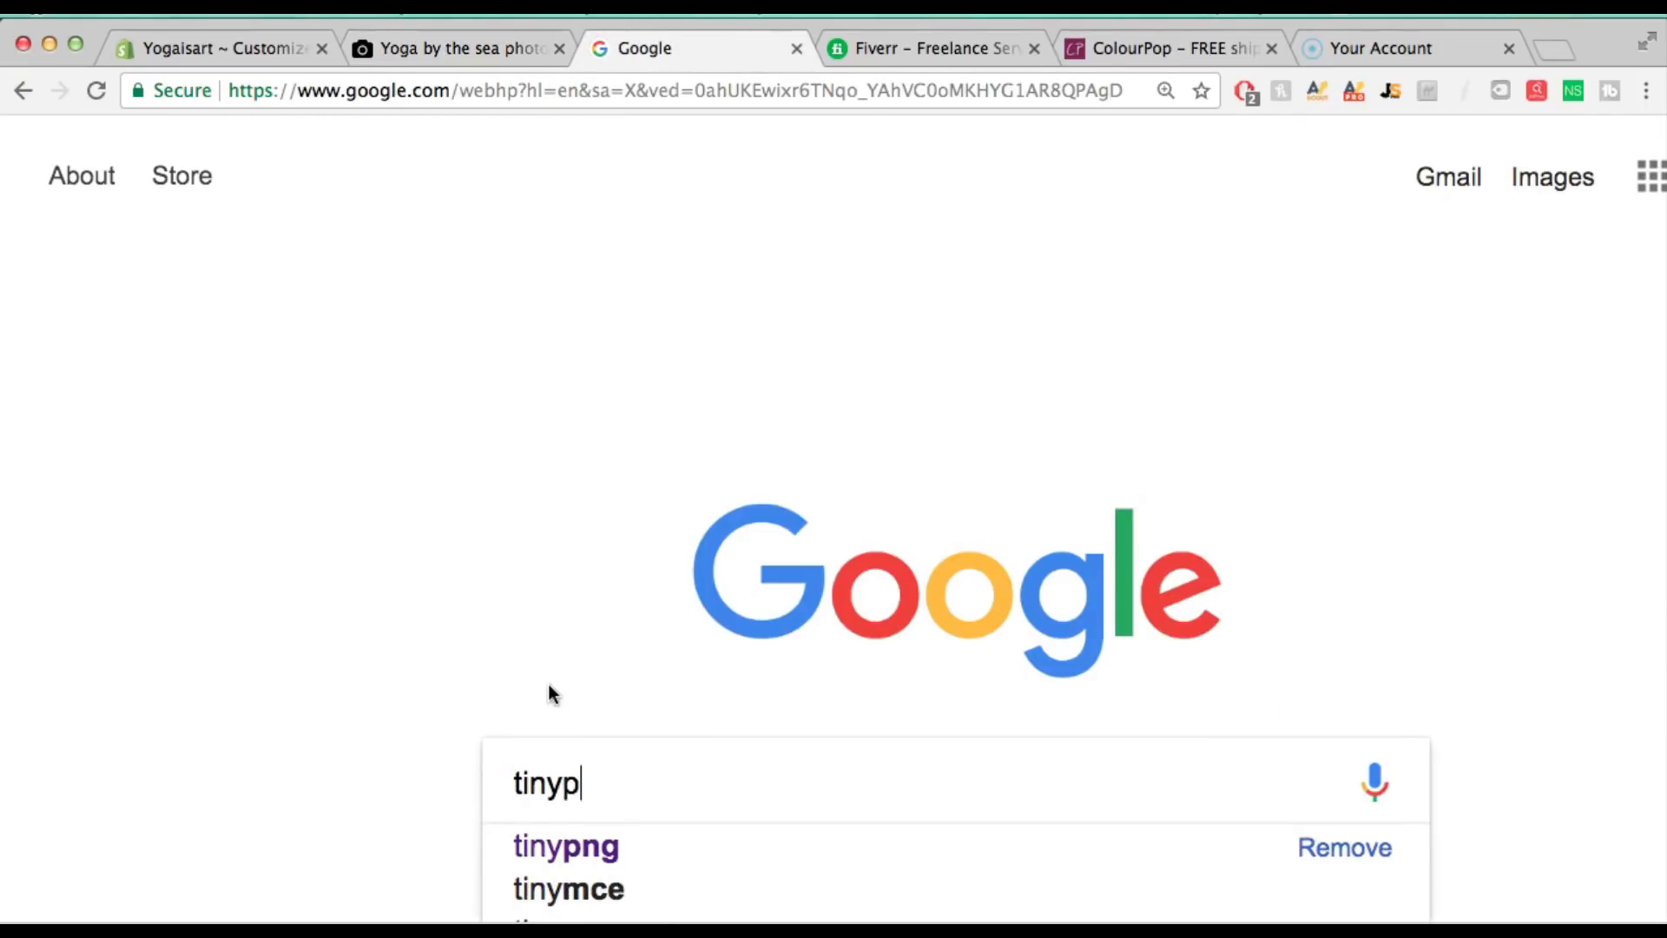
pyautogui.write('ng')
pyautogui.press('Return')
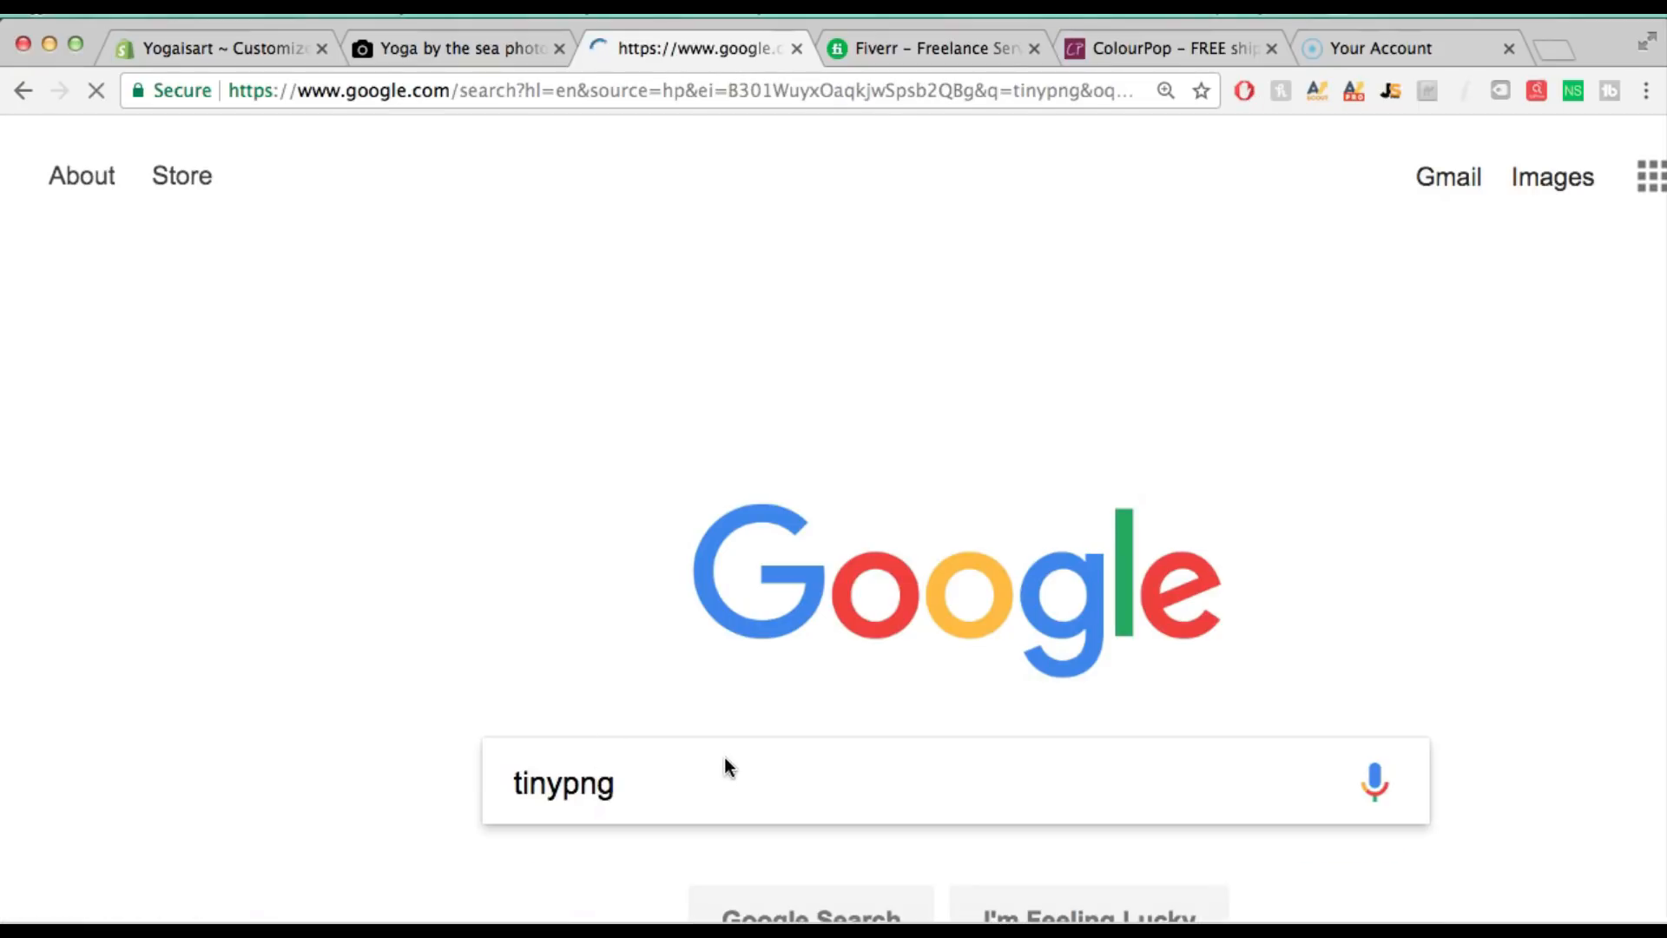
pyautogui.click(542, 493)
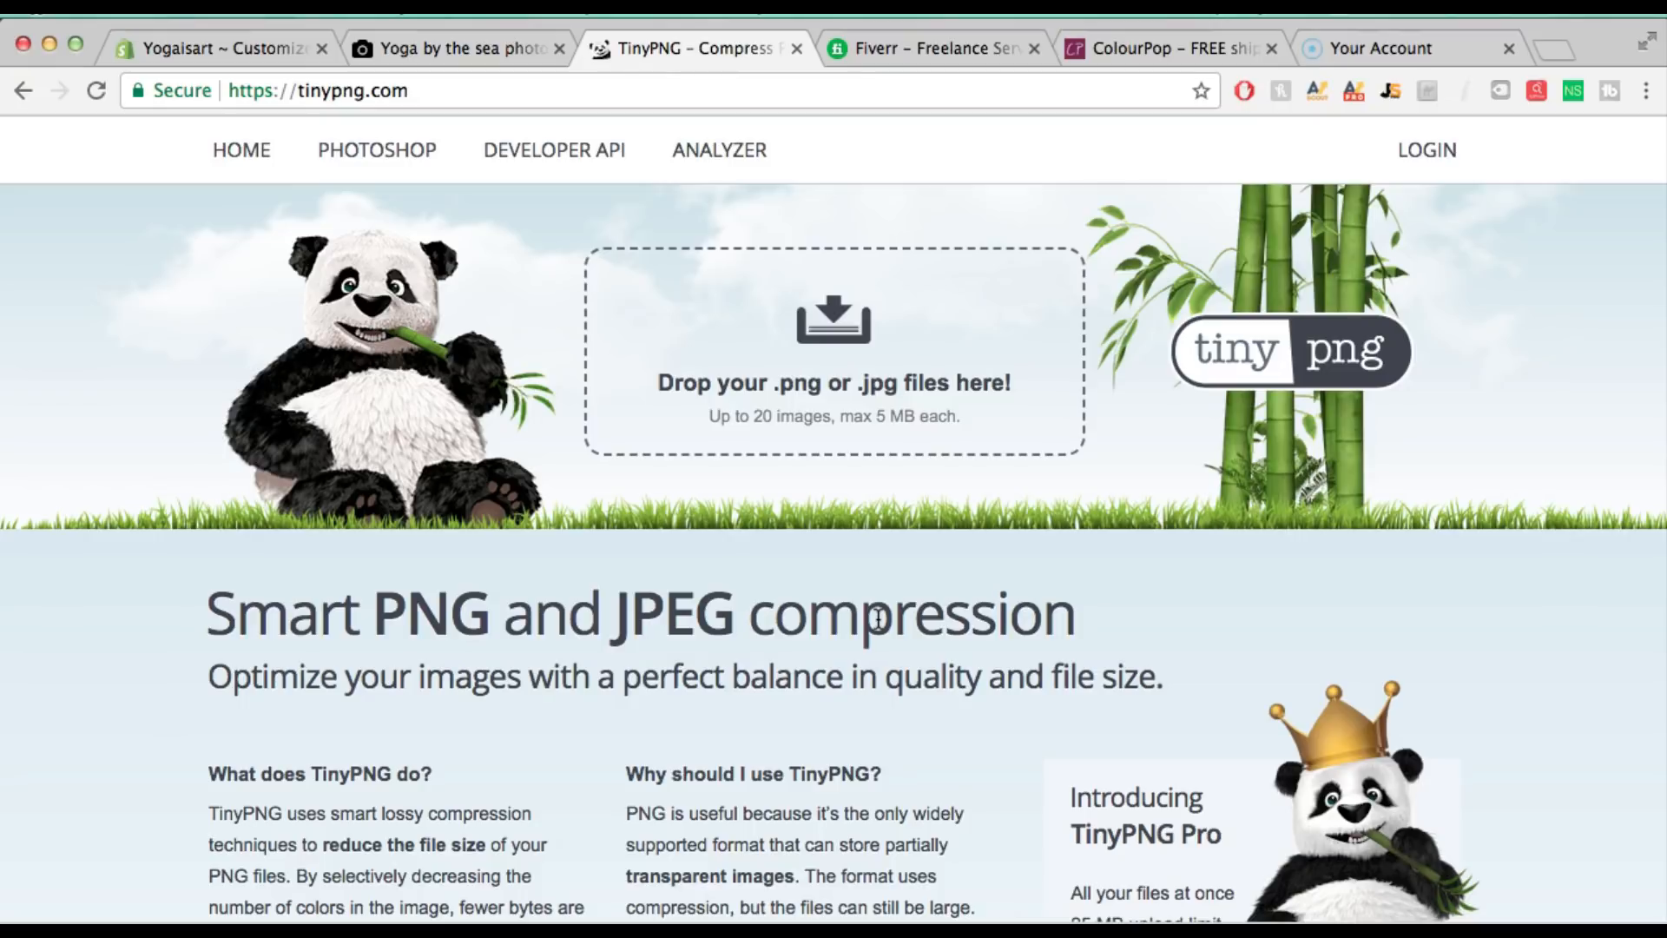
# Compress yoga1.png and yoga2.jpg with TinyPNG and download all results
pyautogui.click(830, 339)
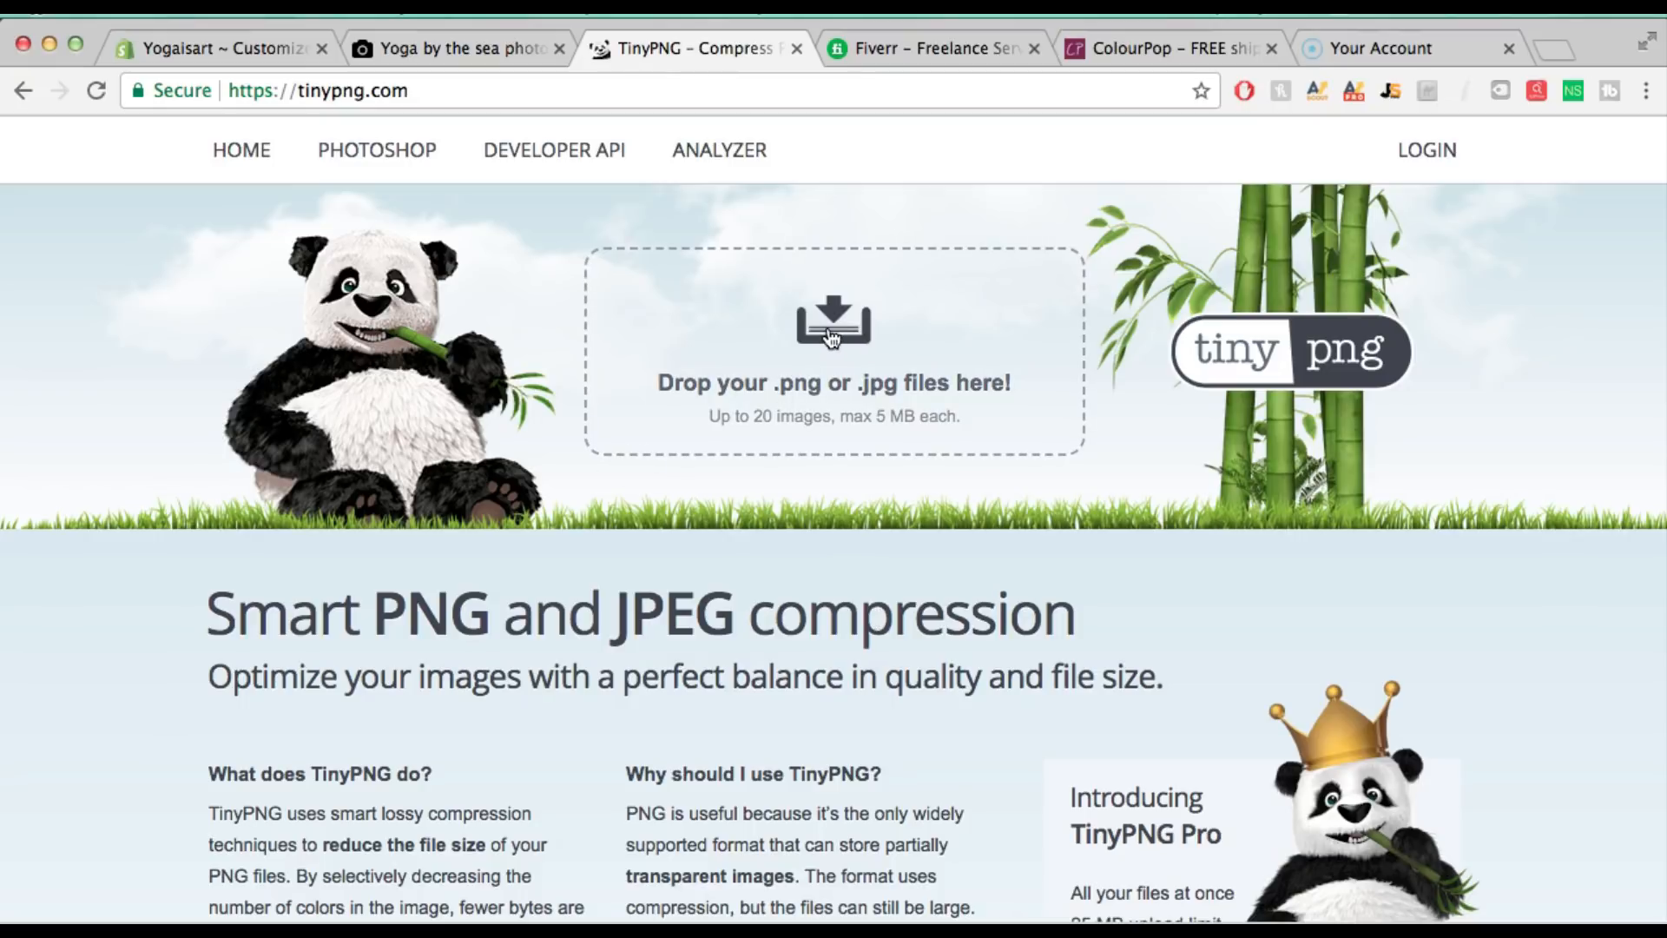
pyautogui.scroll(-10, 865, 402)
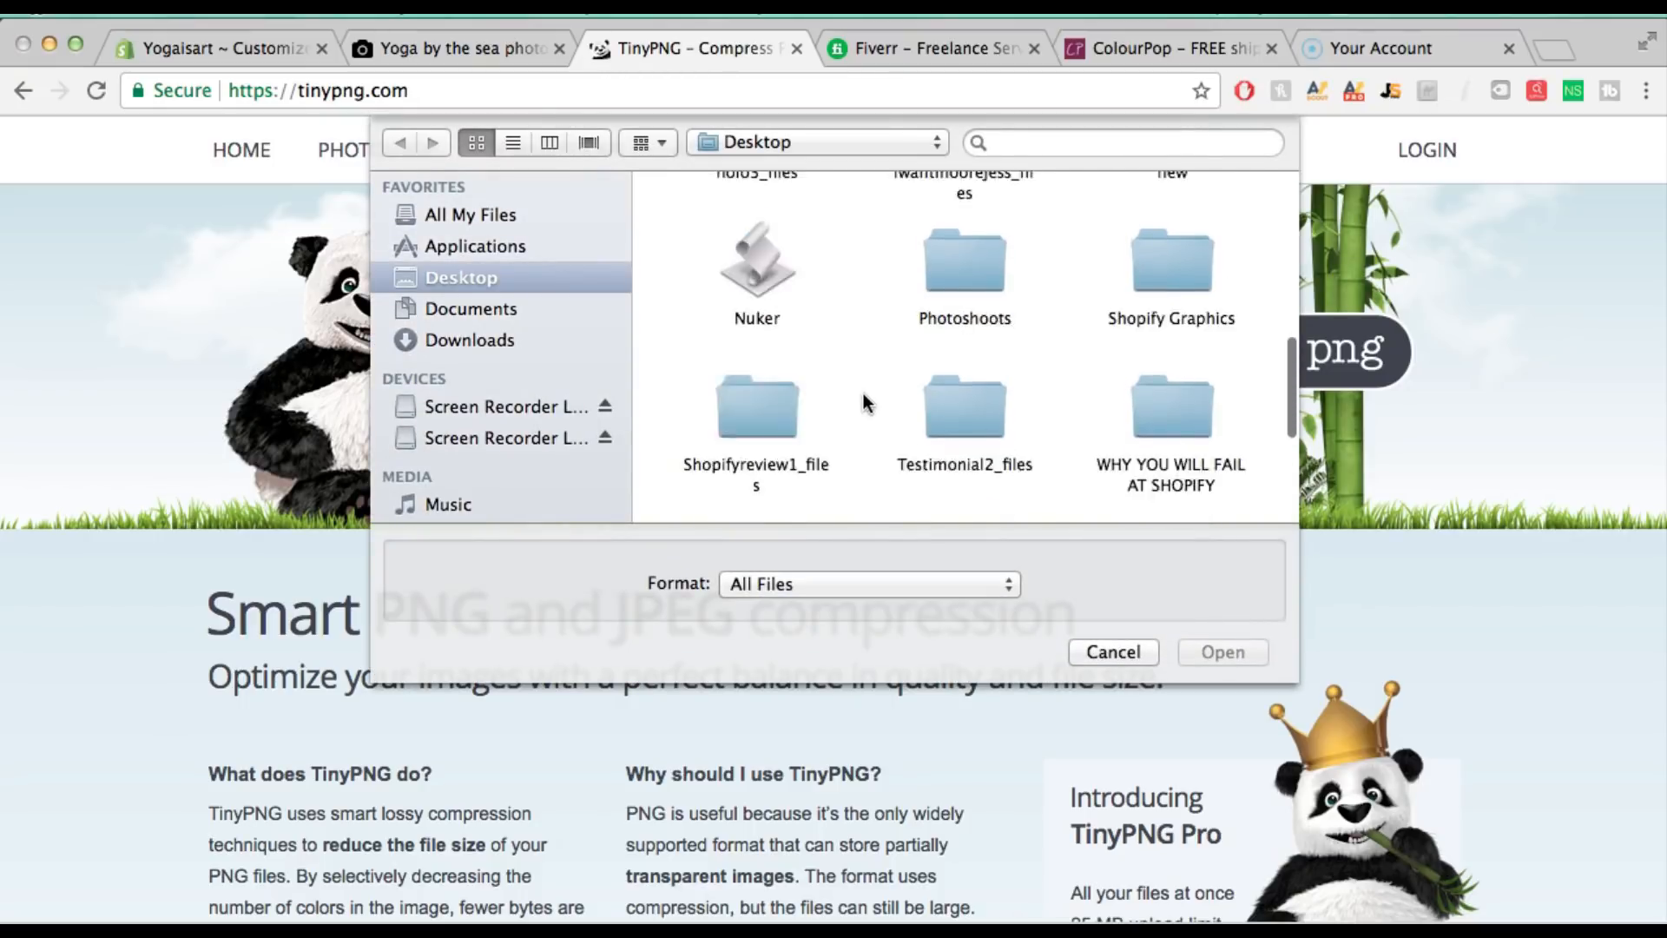
pyautogui.moveTo(990, 349); pyautogui.dragTo(757, 303)
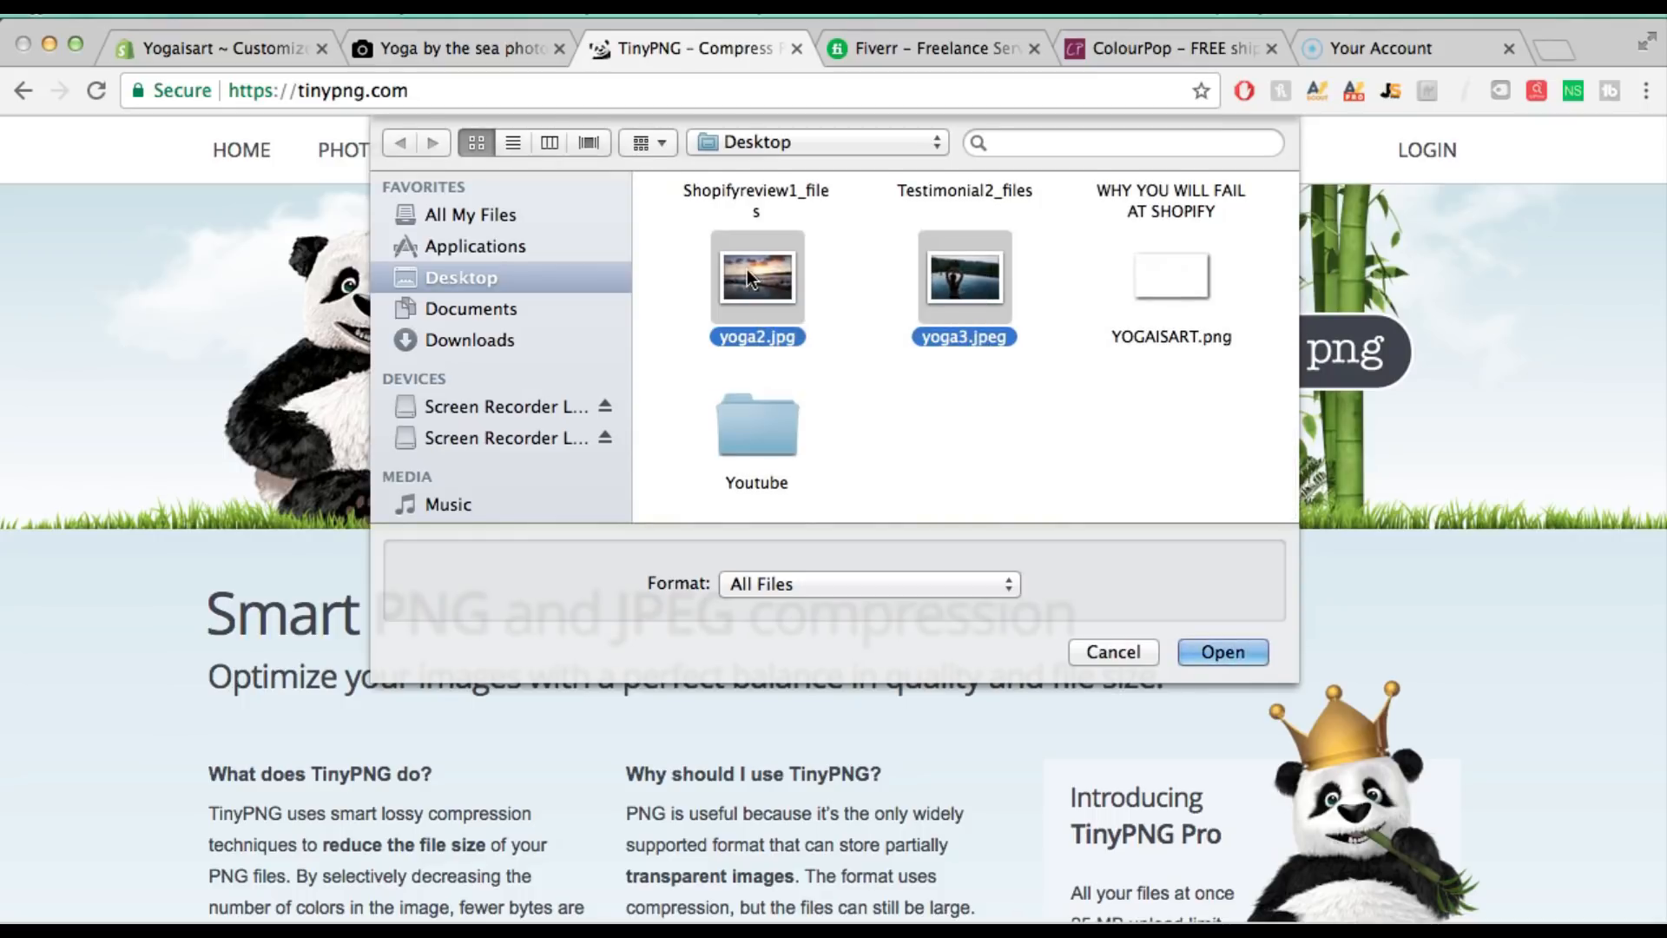
pyautogui.press('Return')
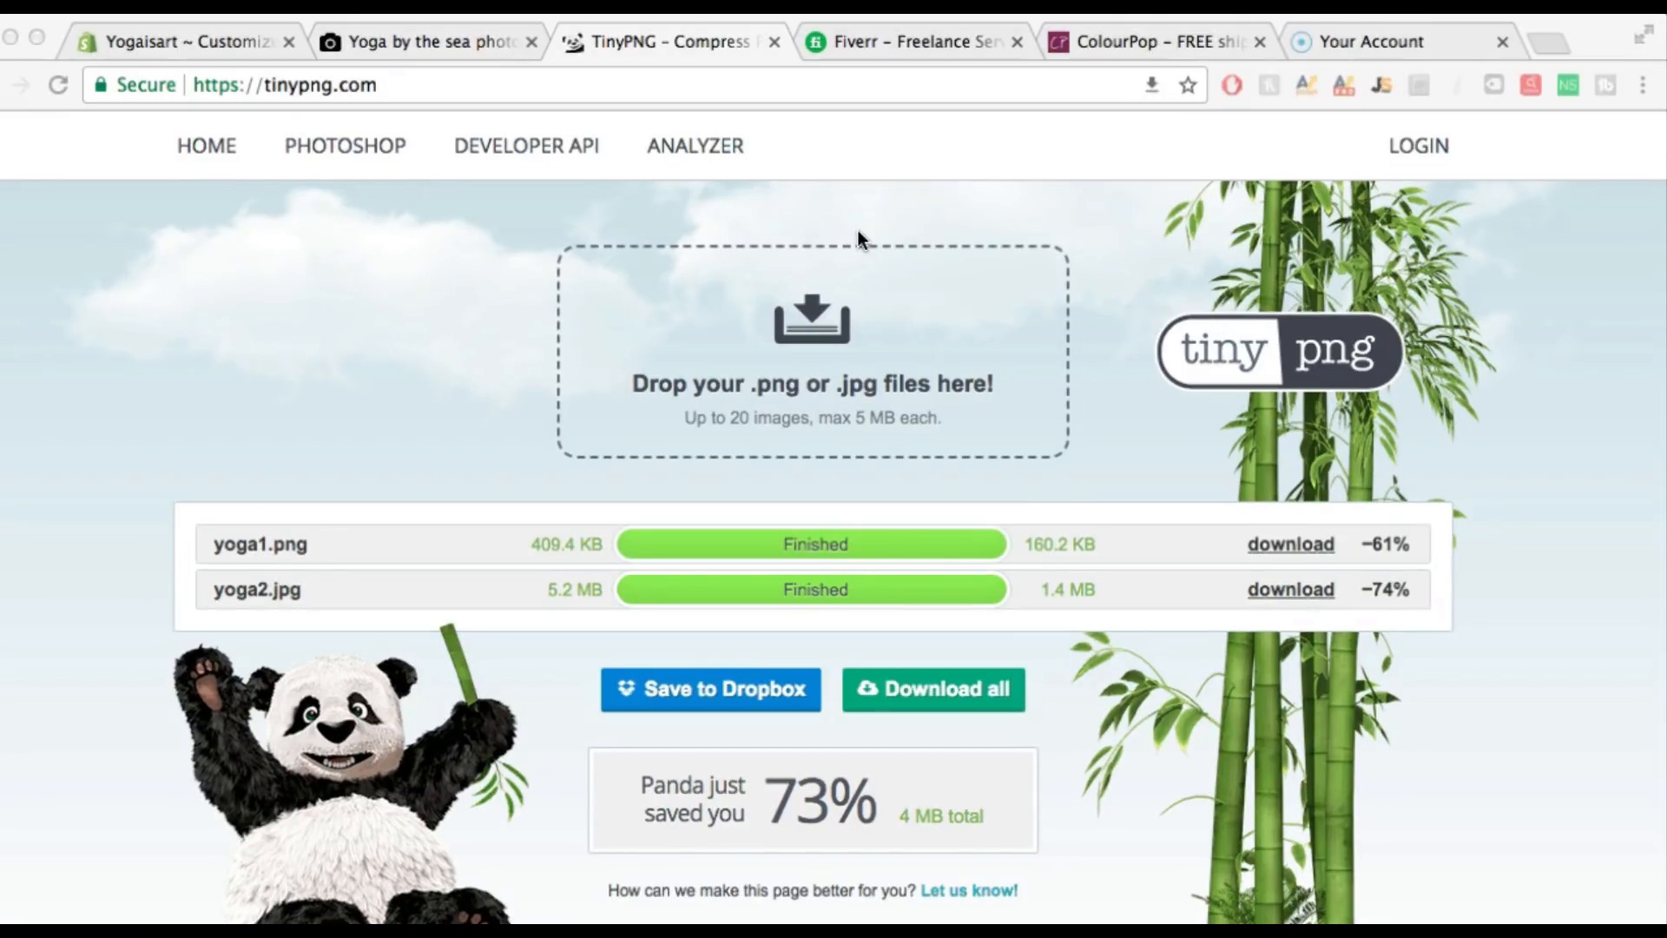
pyautogui.click(915, 681)
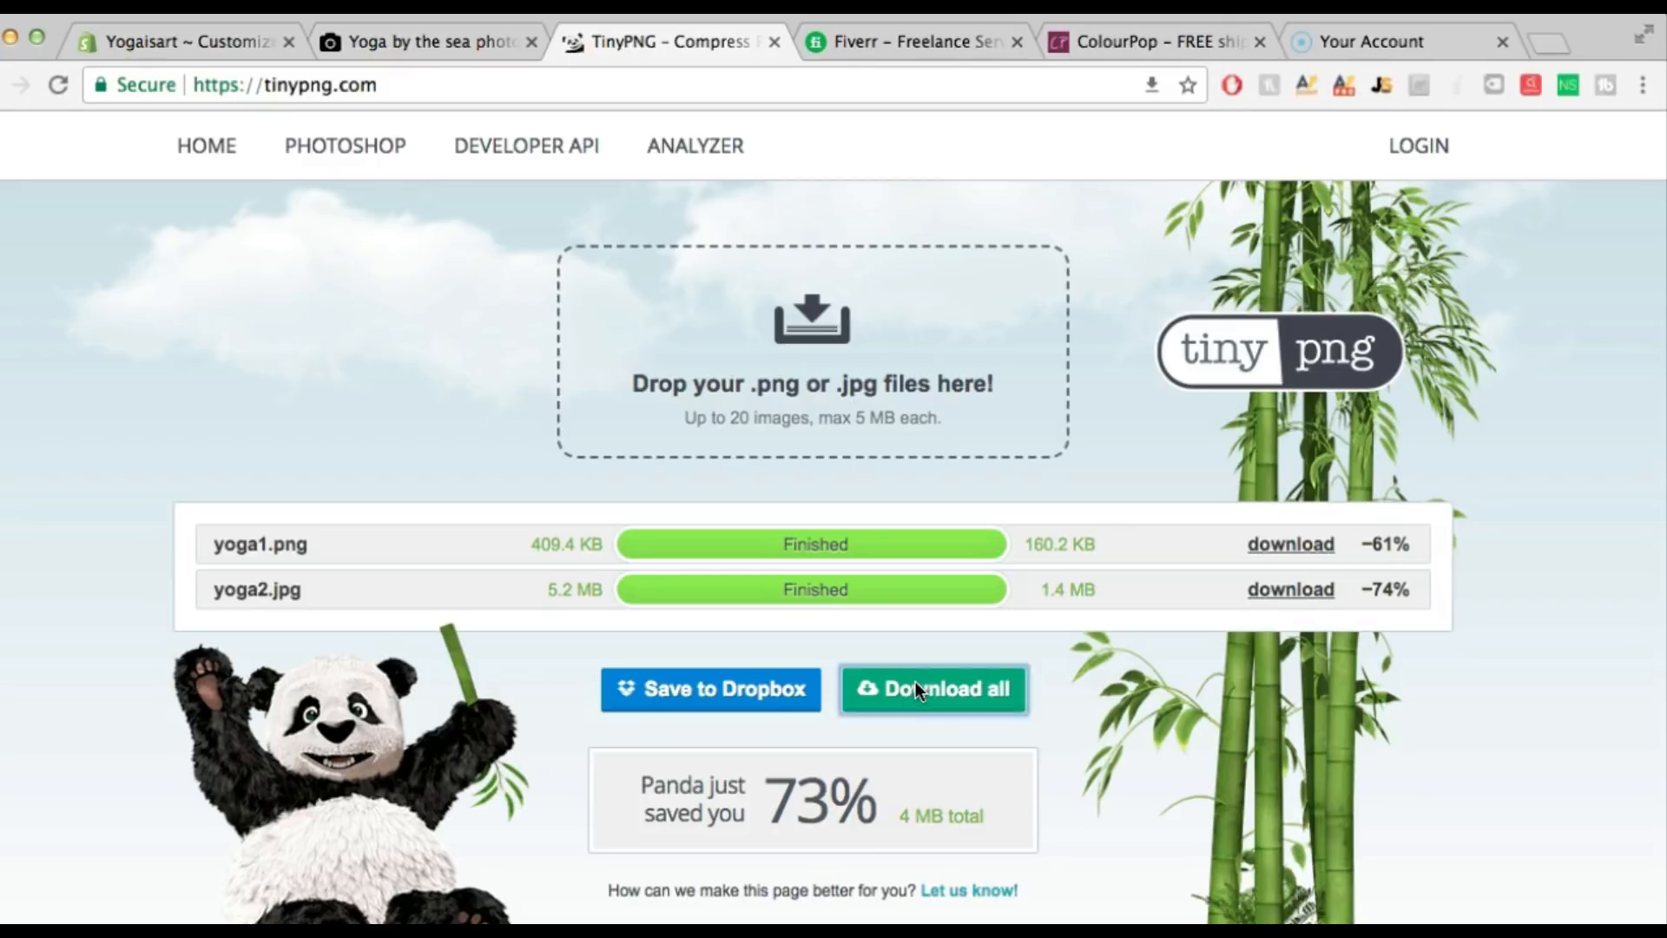
pyautogui.click(918, 692)
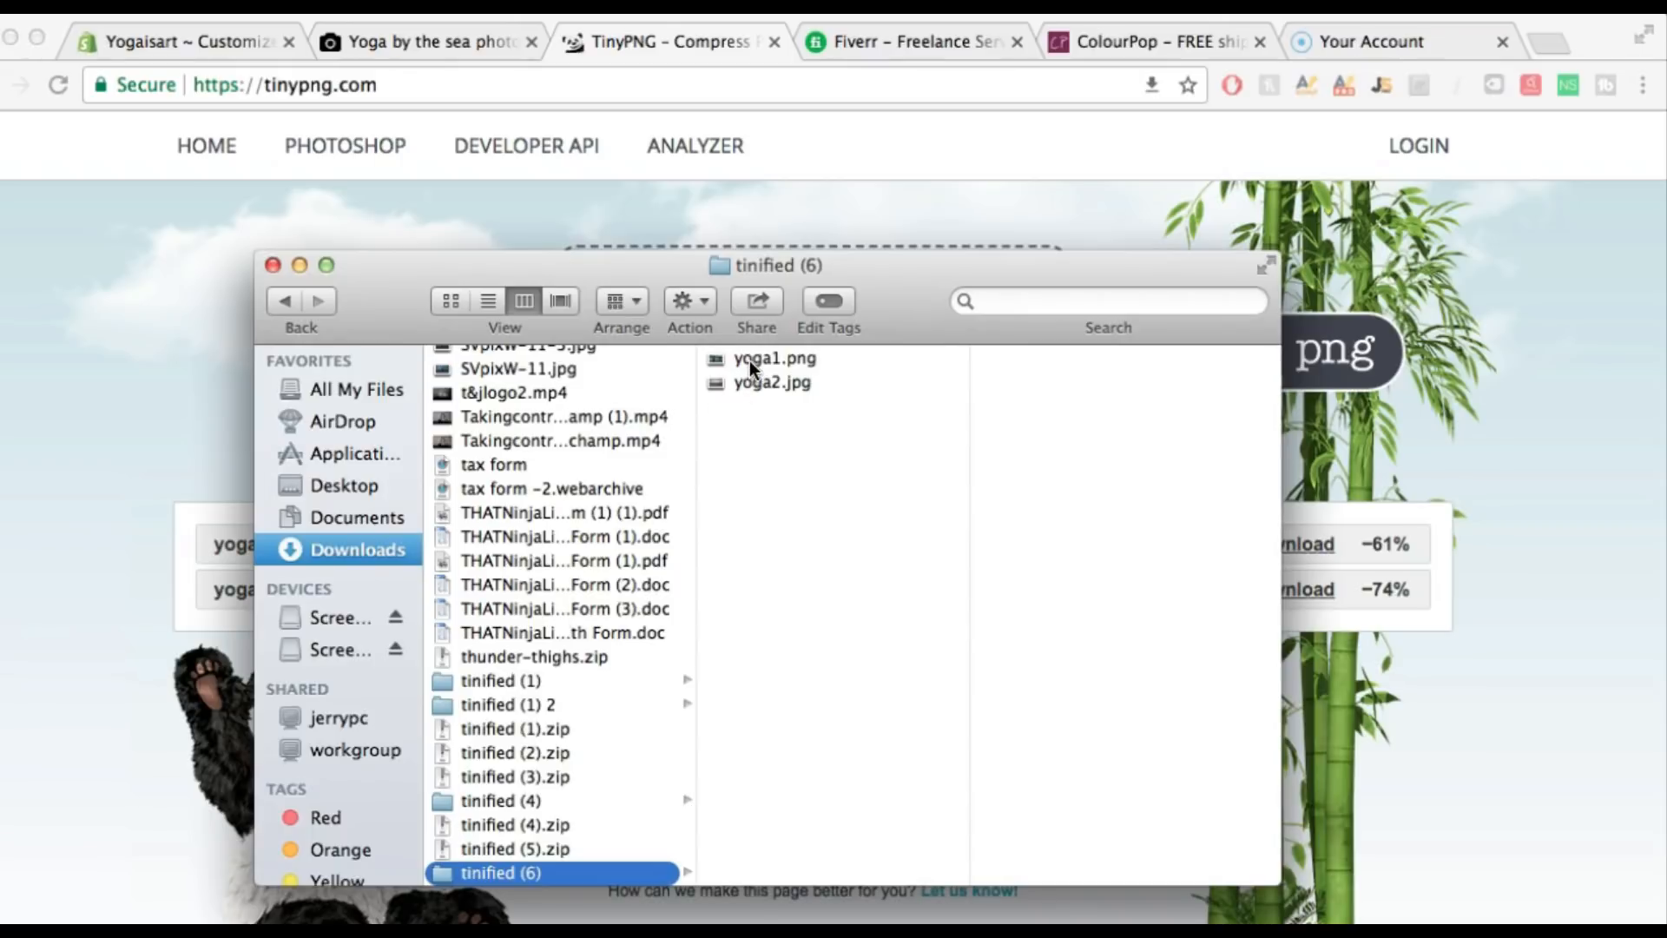
# Rename yoga1.png to 'yoga is art header.png' in Finder
pyautogui.click(749, 361)
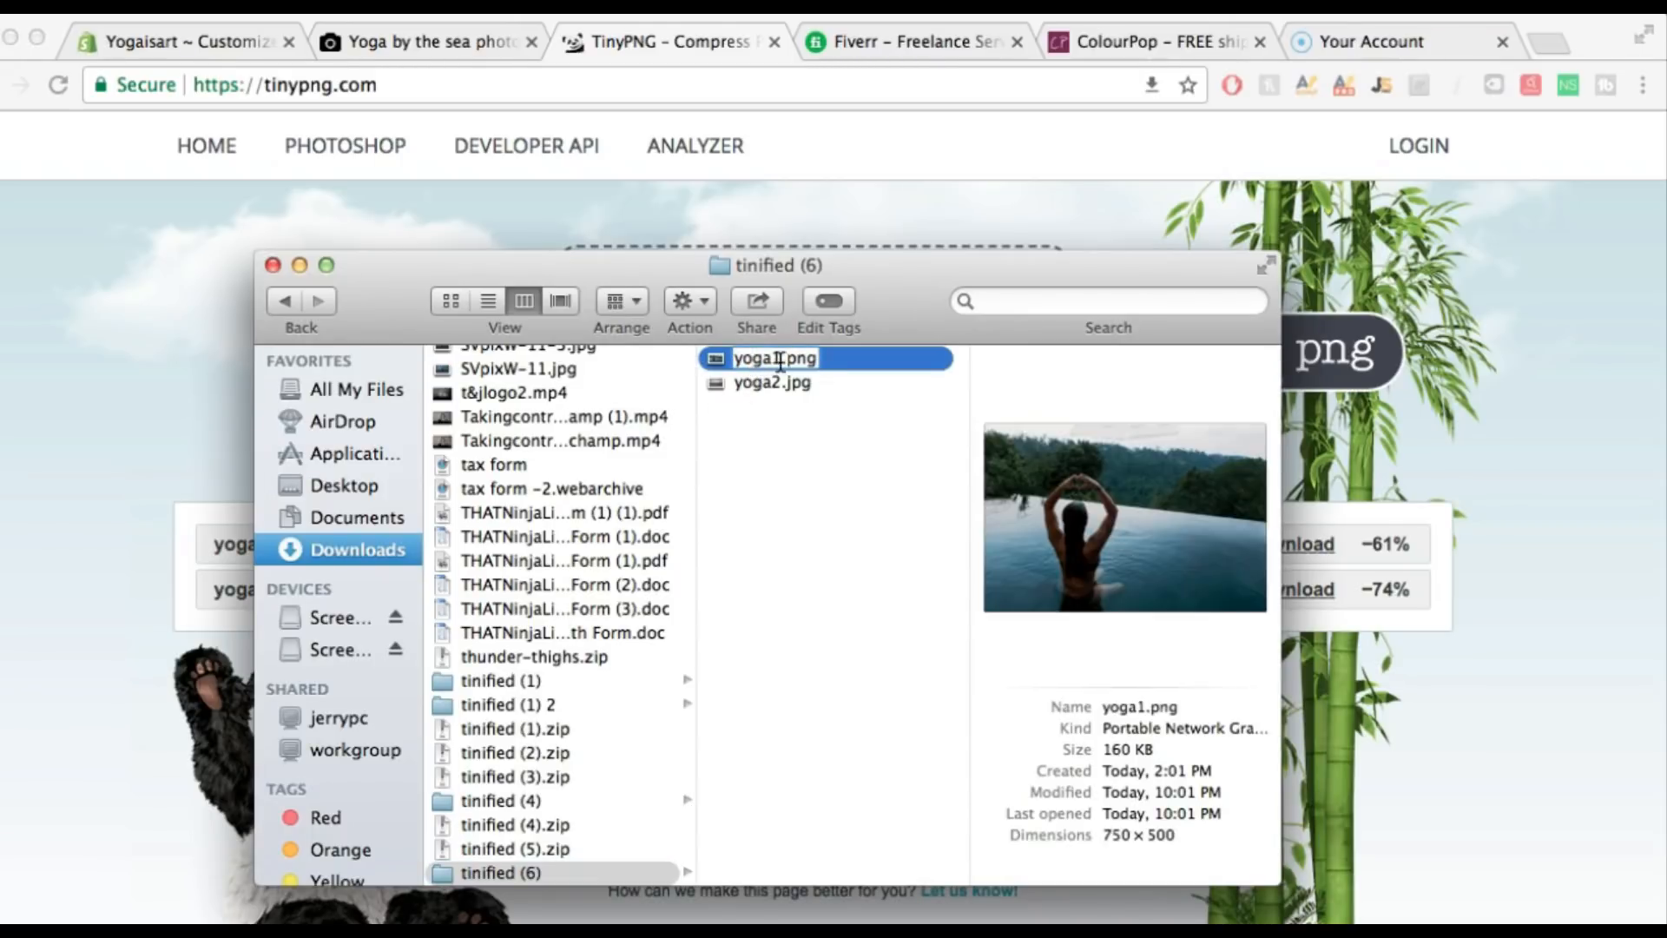
pyautogui.click(777, 356)
pyautogui.press('BackSpace')
pyautogui.write('is art header')
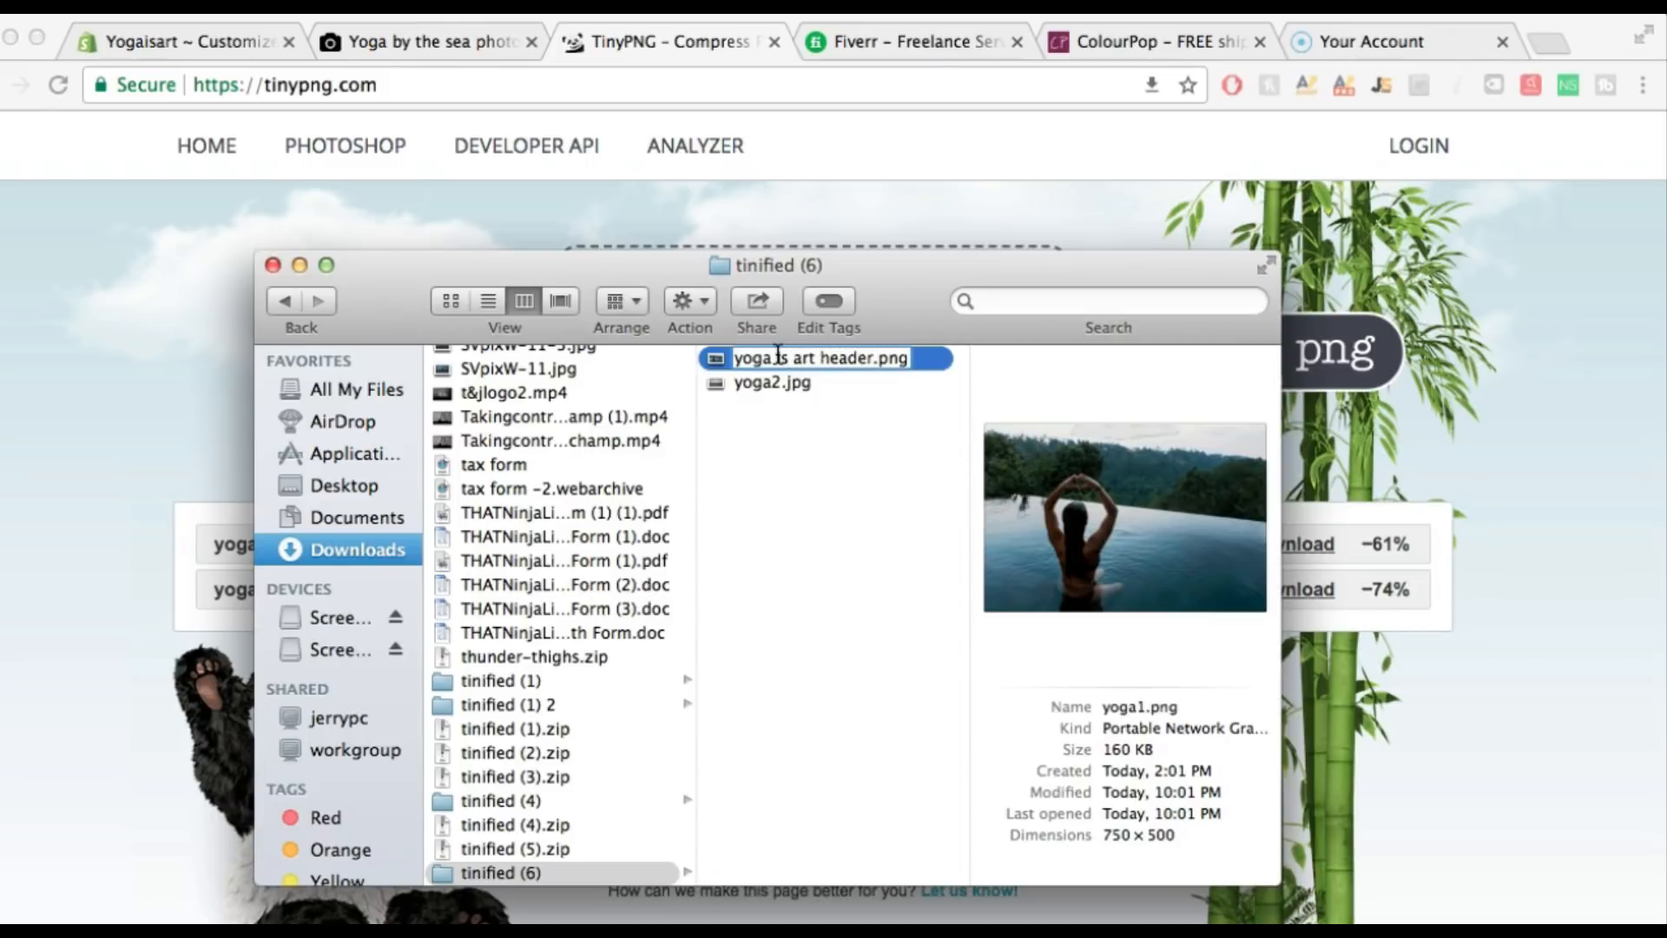
pyautogui.tripleClick(778, 355)
pyautogui.press('super+c')
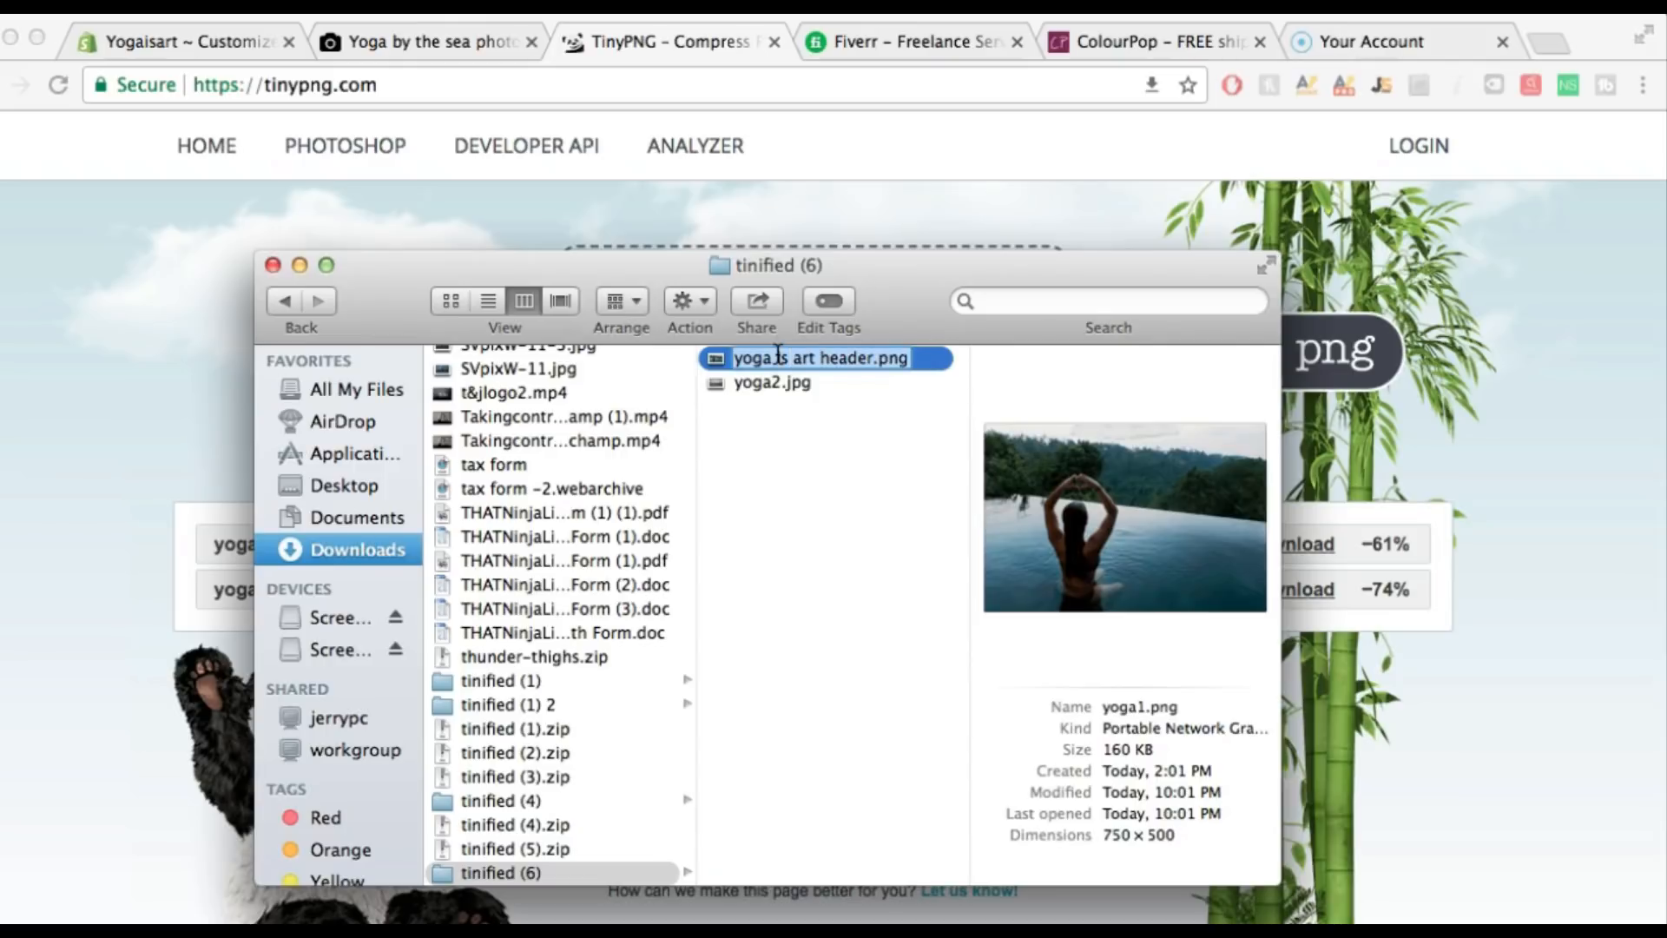
pyautogui.click(763, 384)
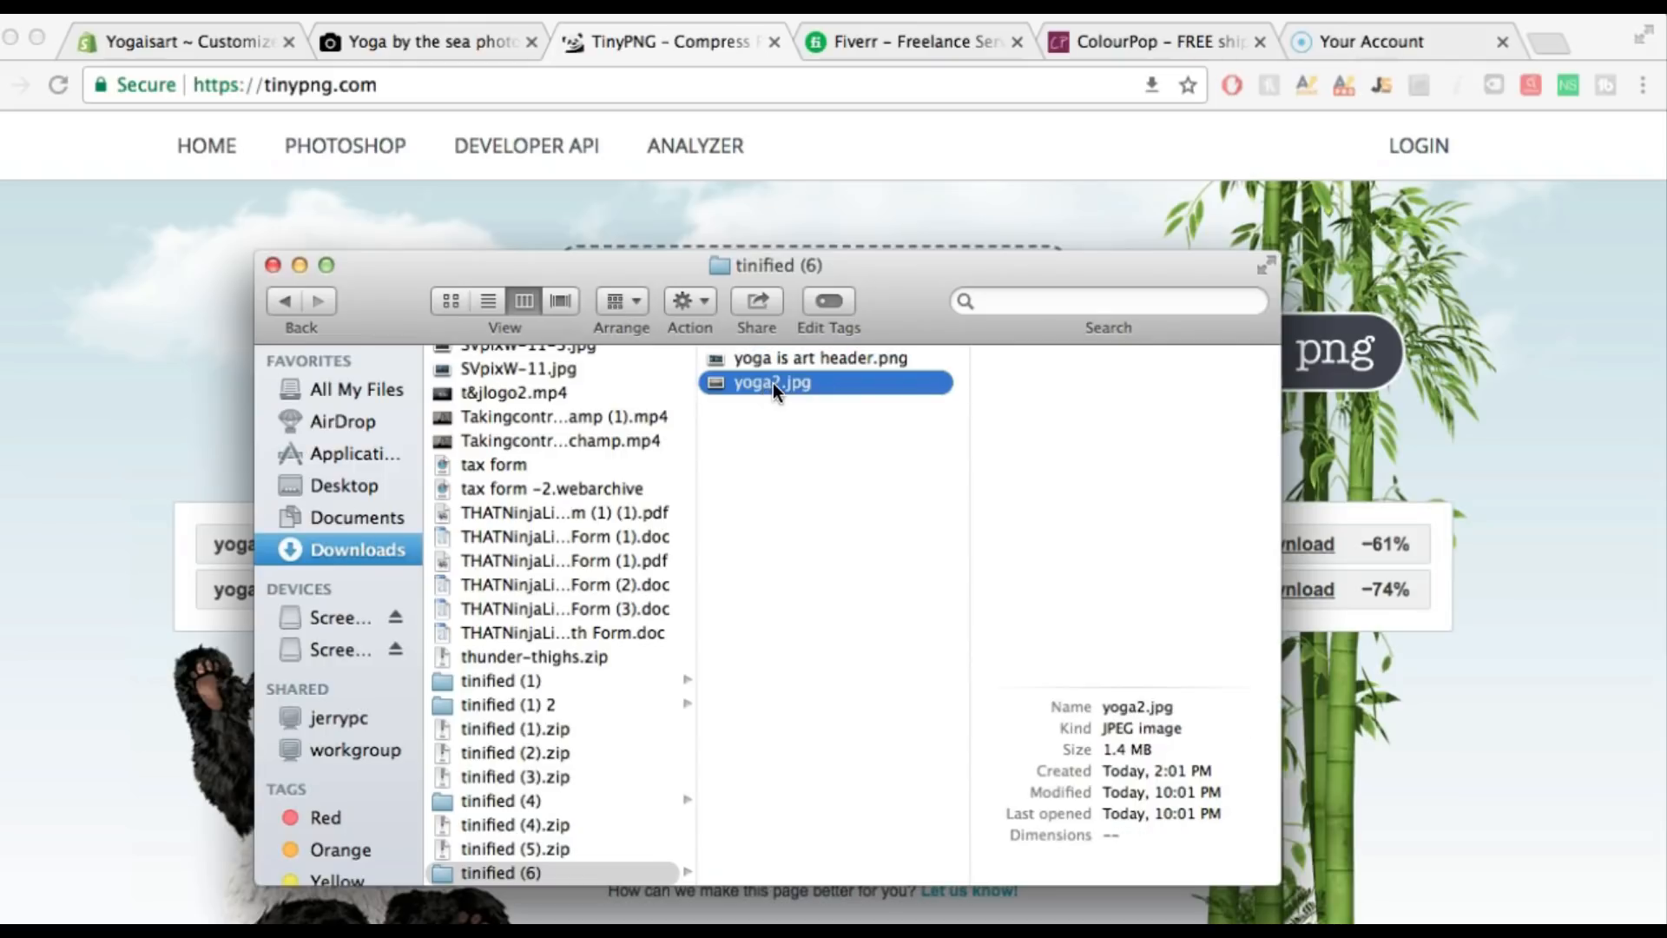
# Rename yoga2.jpg to 'yoga is art header1.png.jpg' via Preview and return to the Shopify editor
pyautogui.doubleClick(785, 383)
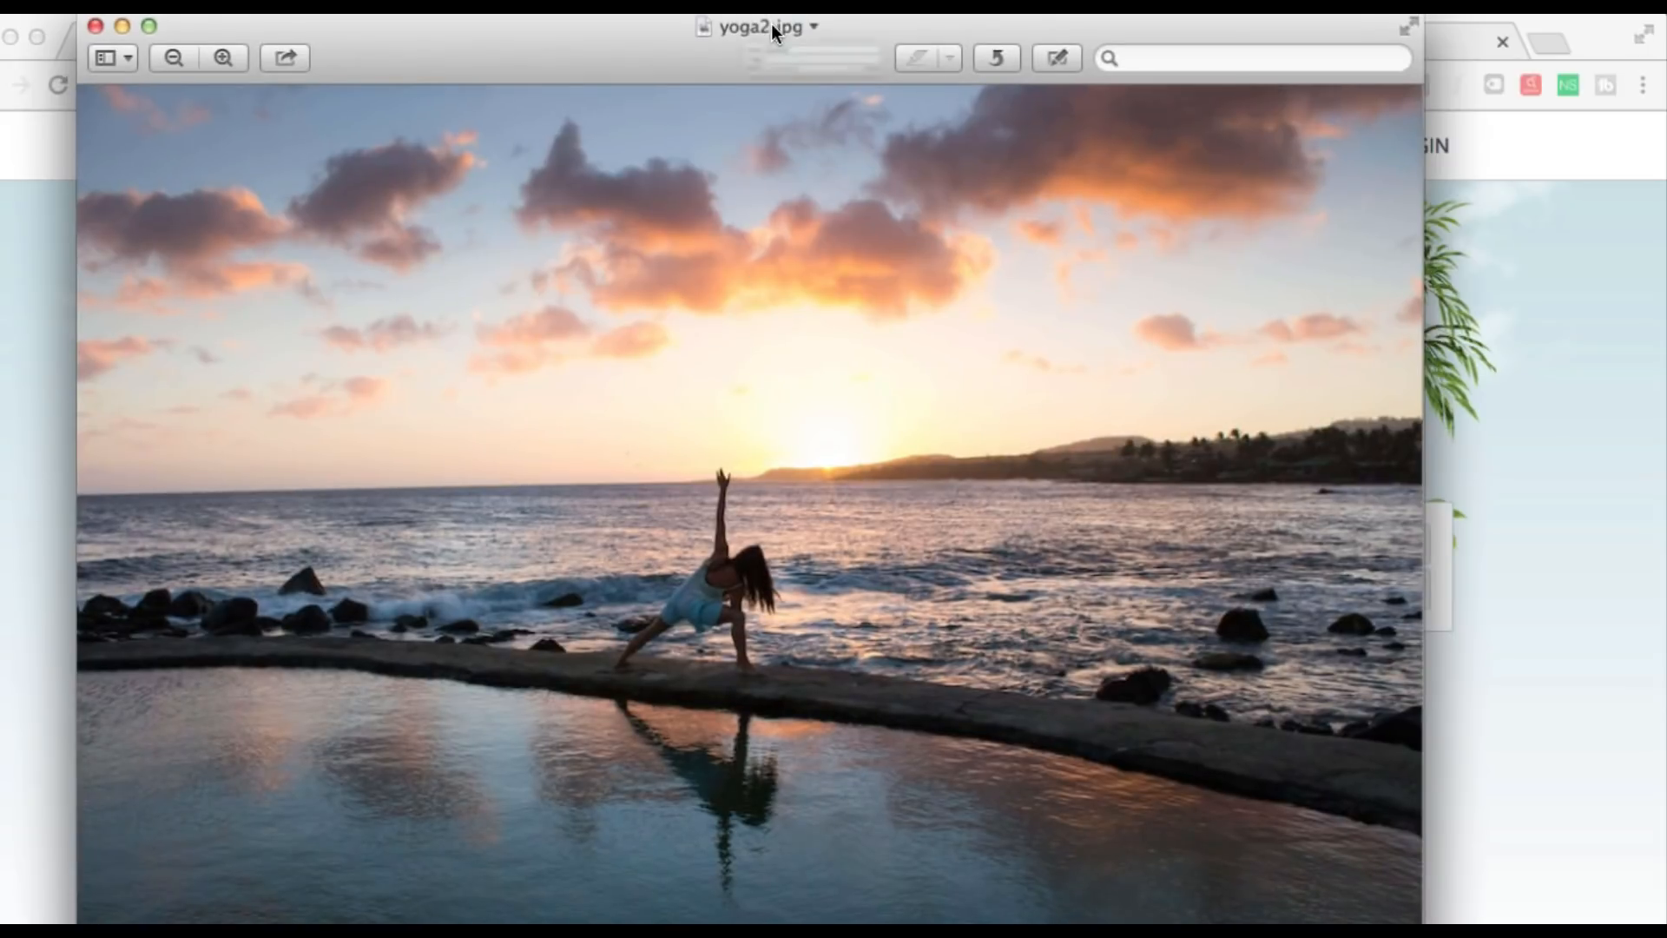
pyautogui.click(770, 26)
pyautogui.press('BackSpace')
pyautogui.press('super+v')
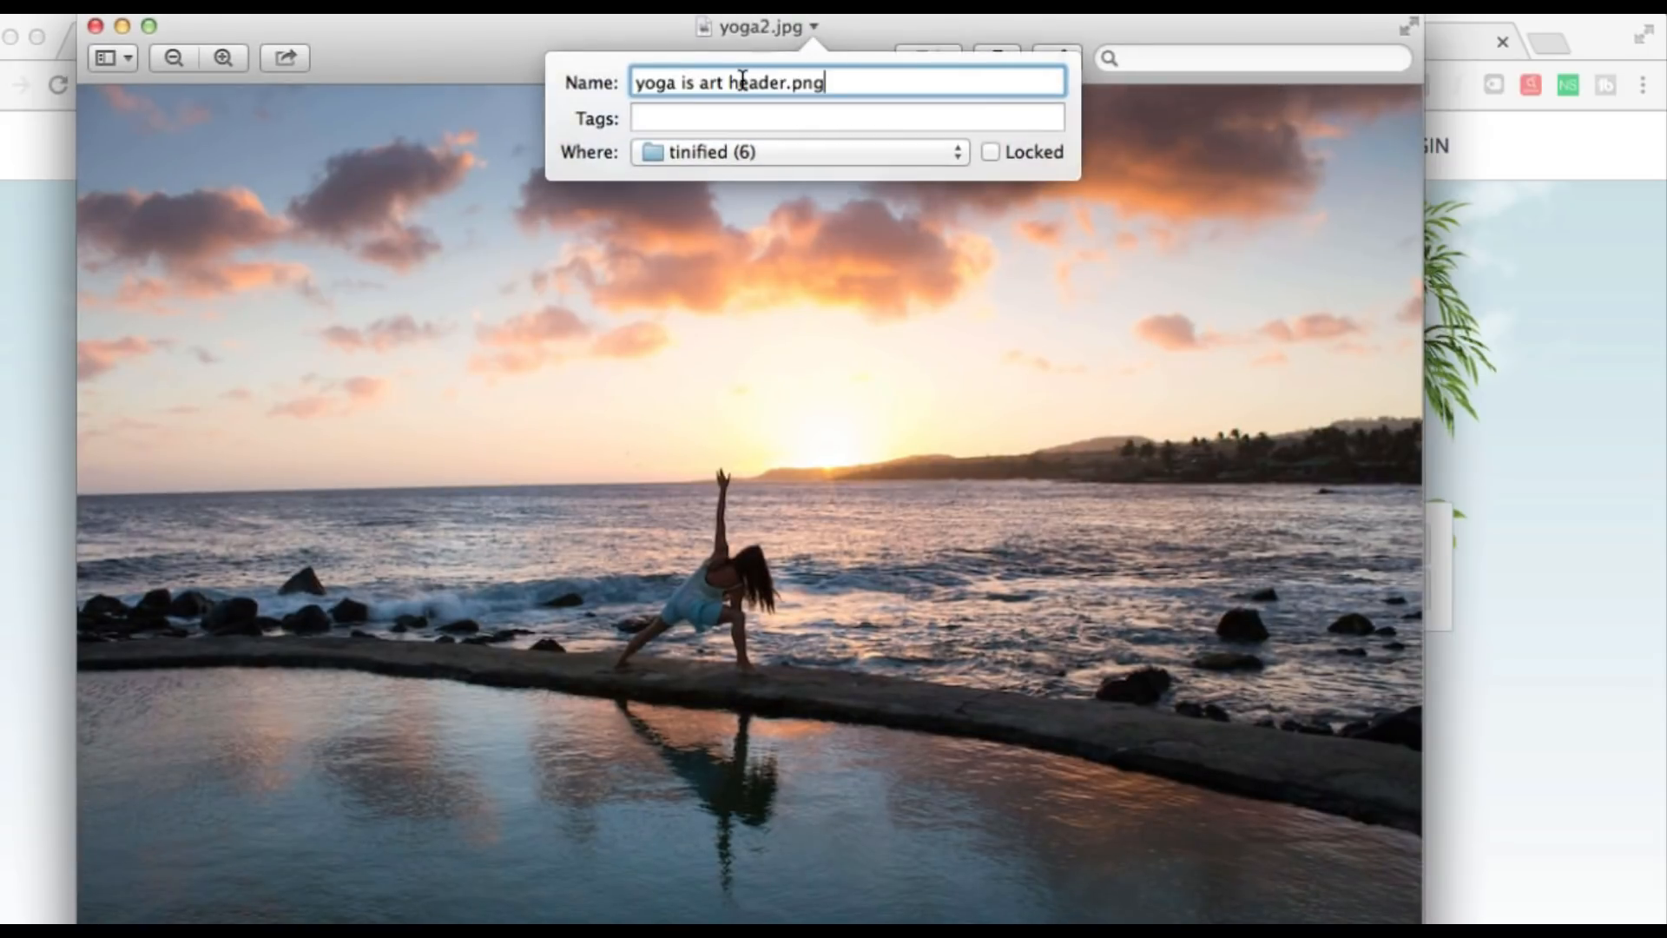
pyautogui.write('1')
pyautogui.press('Tab')
pyautogui.click(1042, 393)
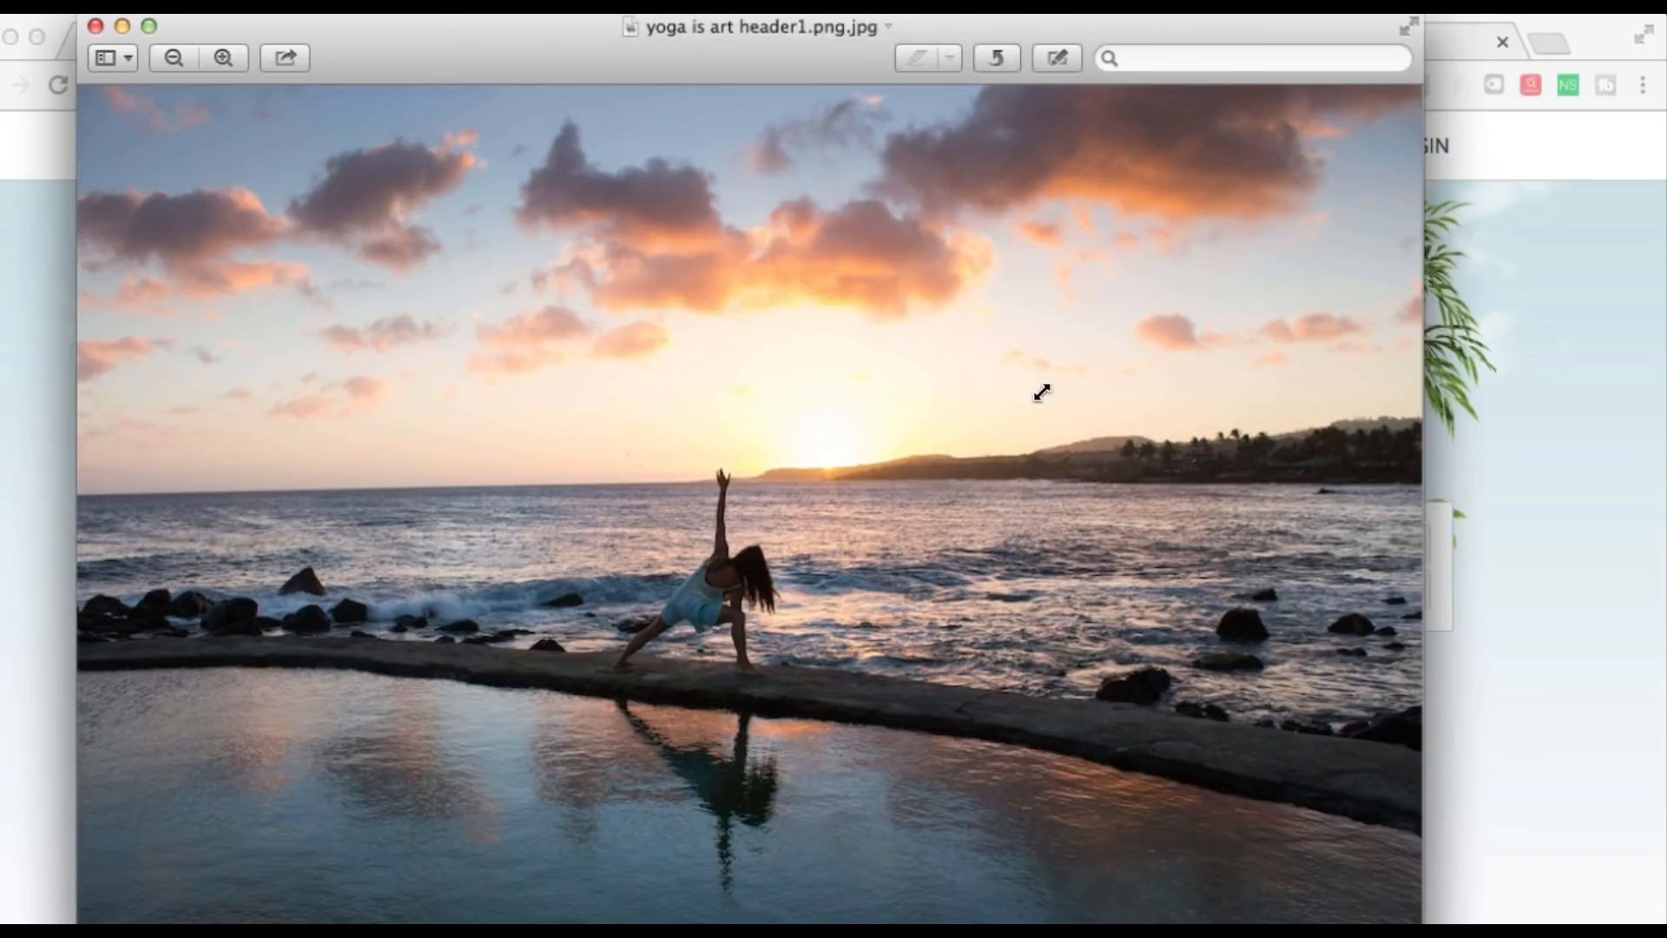
pyautogui.click(124, 26)
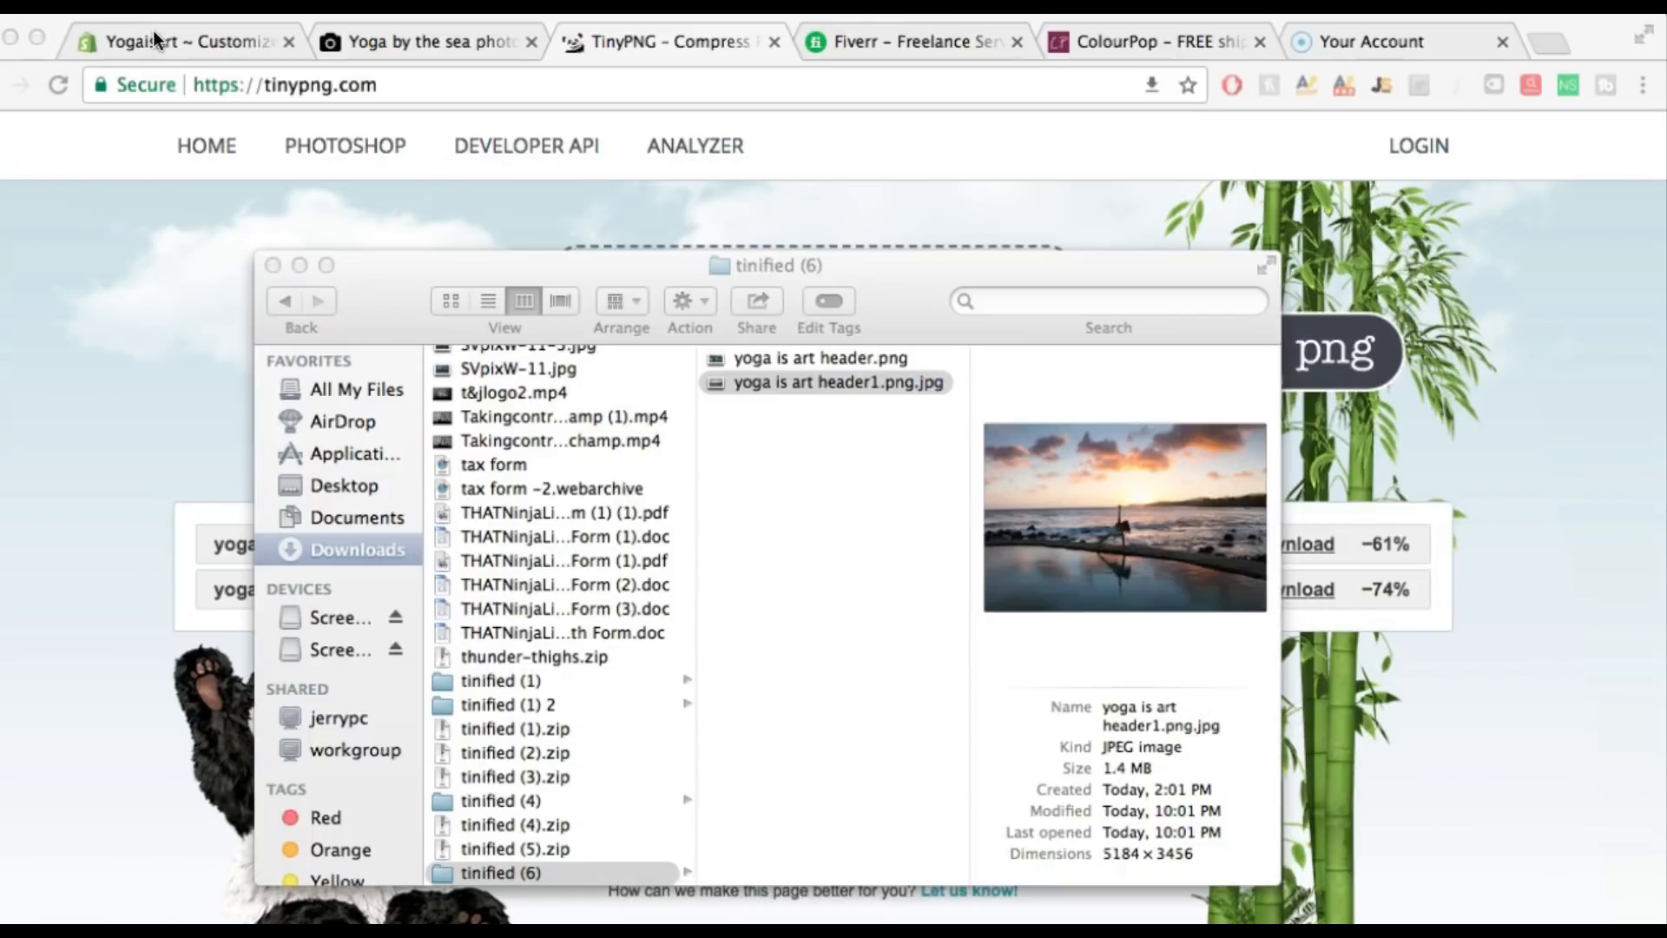
pyautogui.click(163, 38)
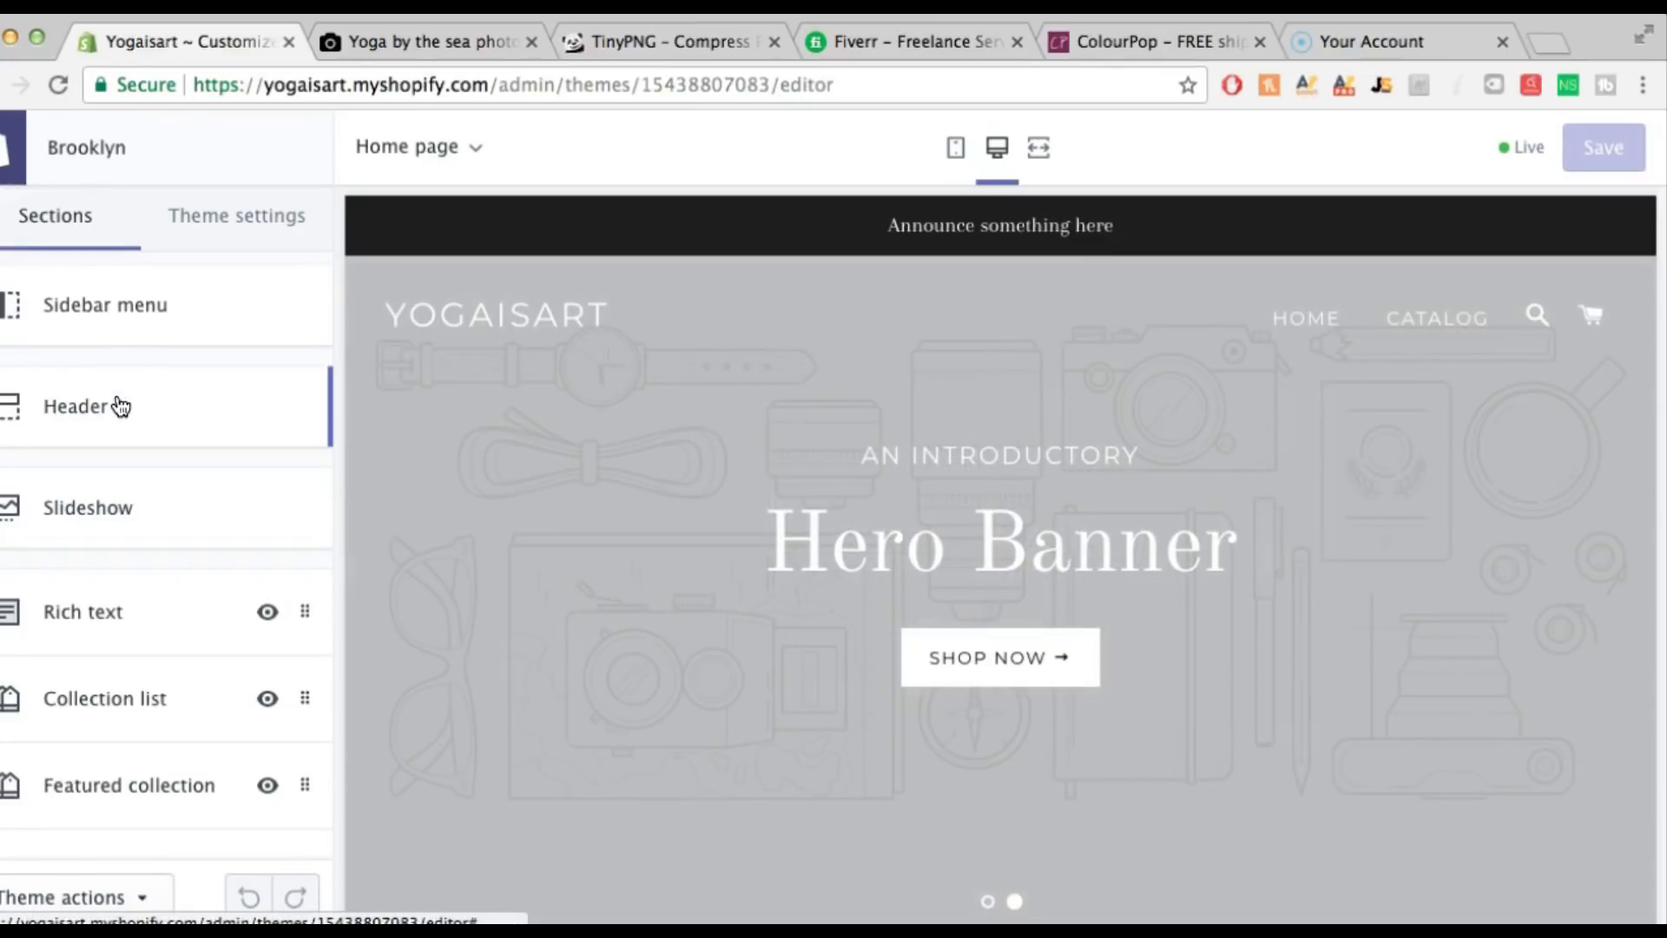
# Upload the 'yoga is art header' file to the image library from the first Slideshow slide's image picker
pyautogui.click(119, 526)
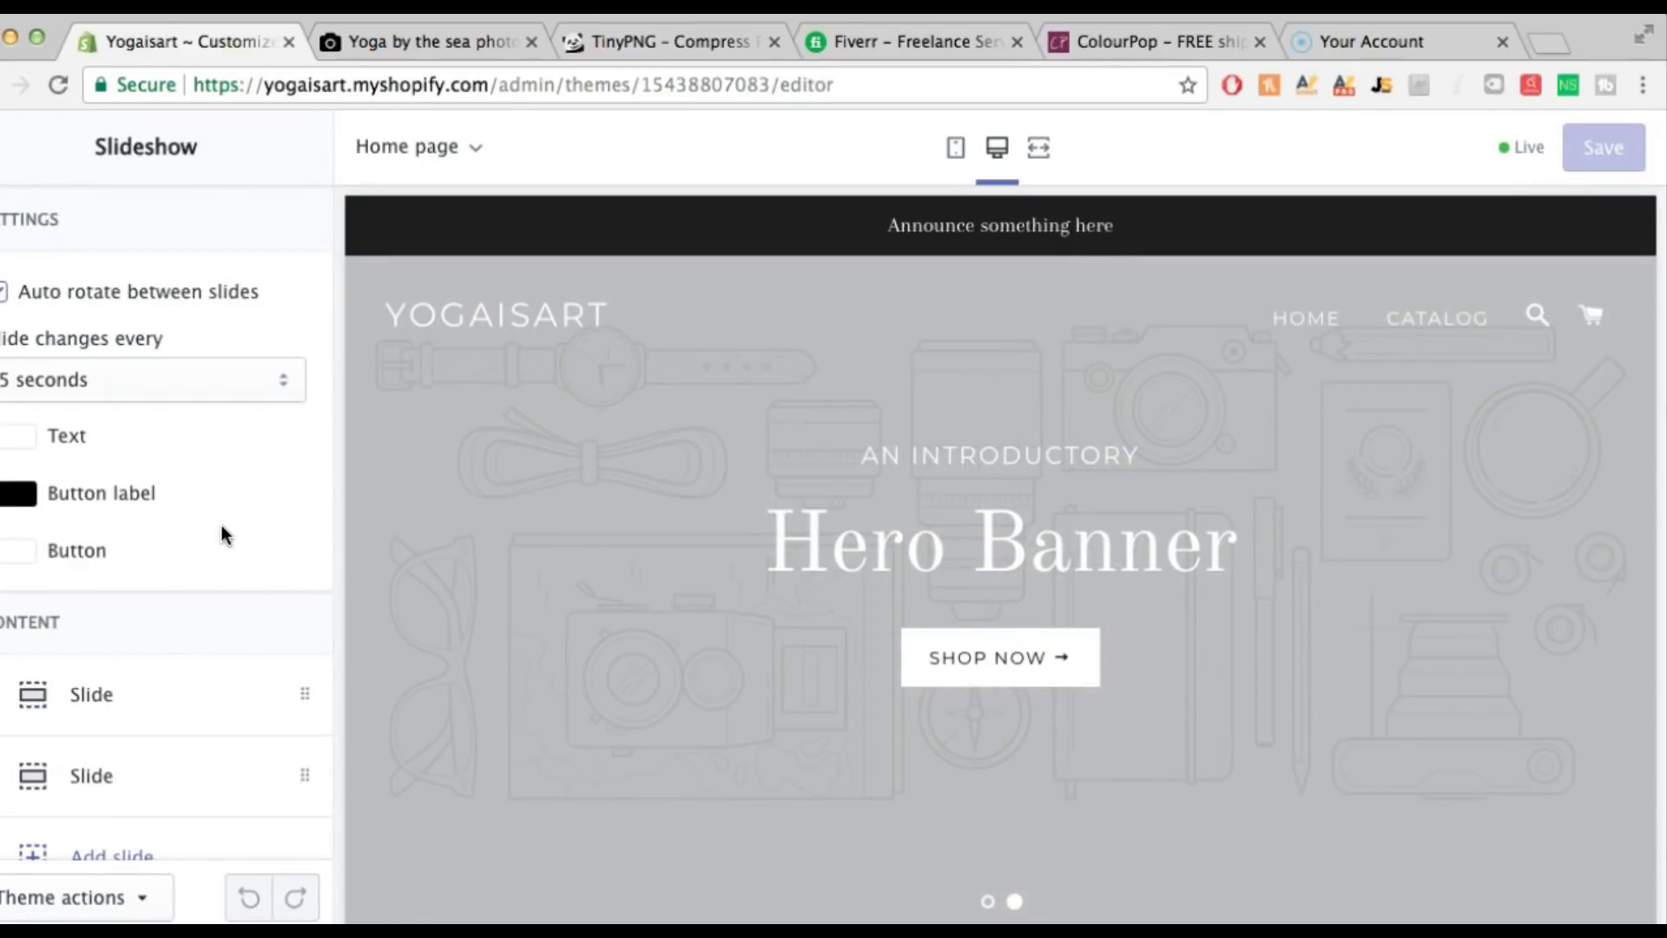
pyautogui.scroll(-1, 222, 507)
pyautogui.click(82, 670)
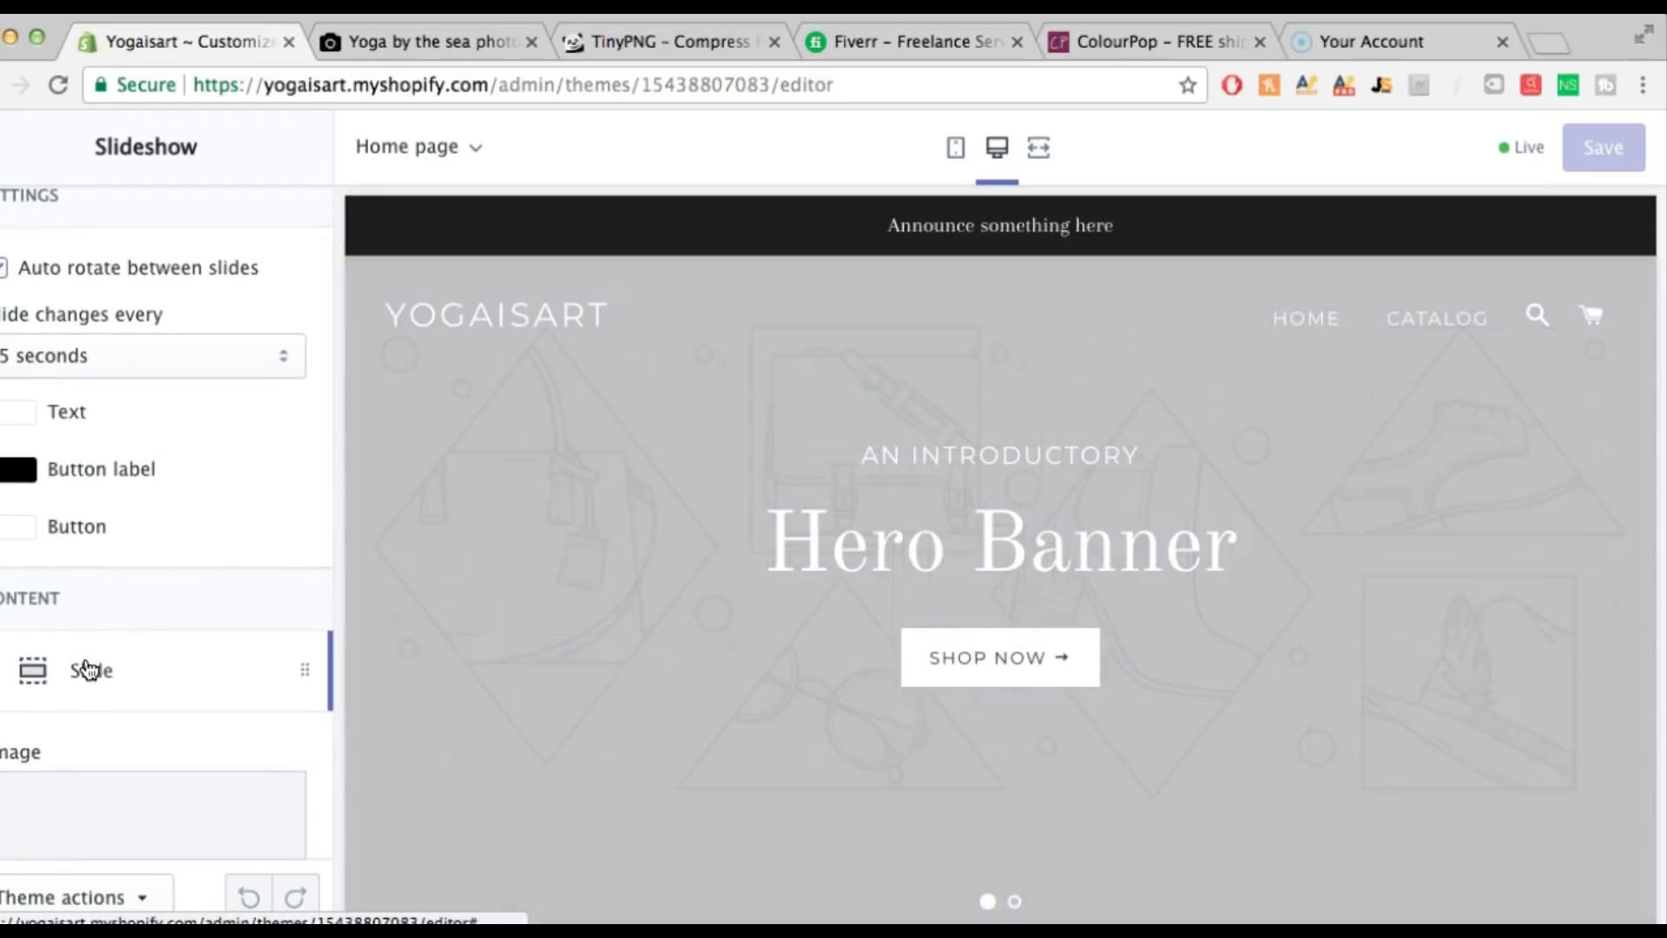
pyautogui.scroll(-3, 61, 738)
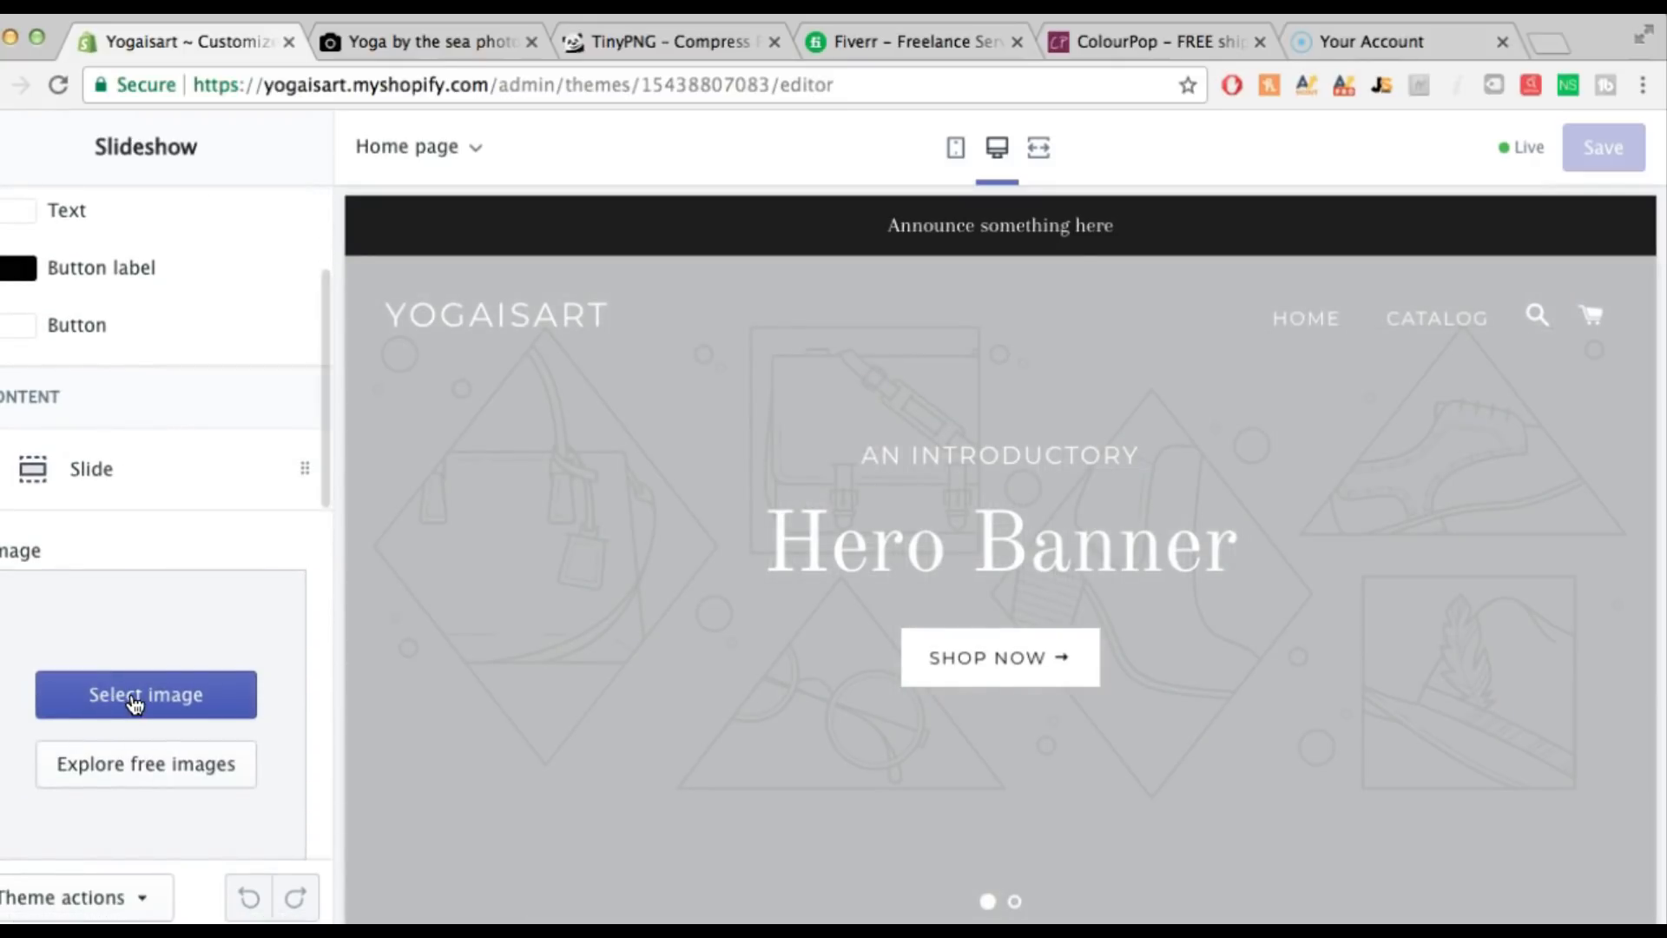
pyautogui.click(135, 703)
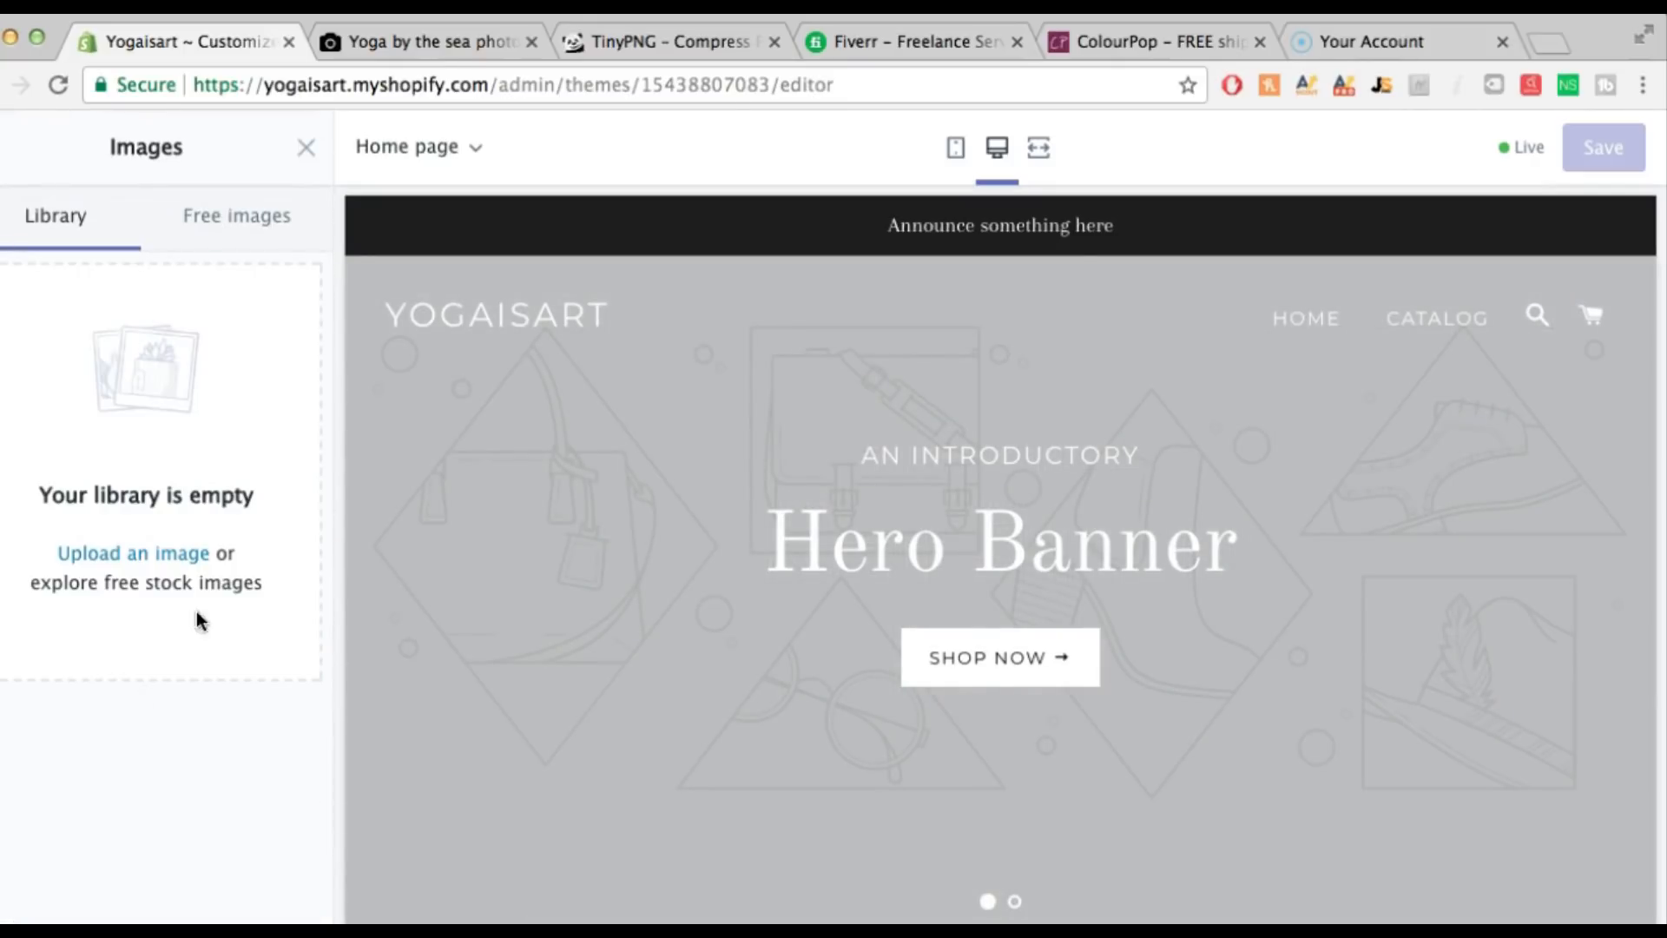
pyautogui.click(134, 553)
pyautogui.click(978, 139)
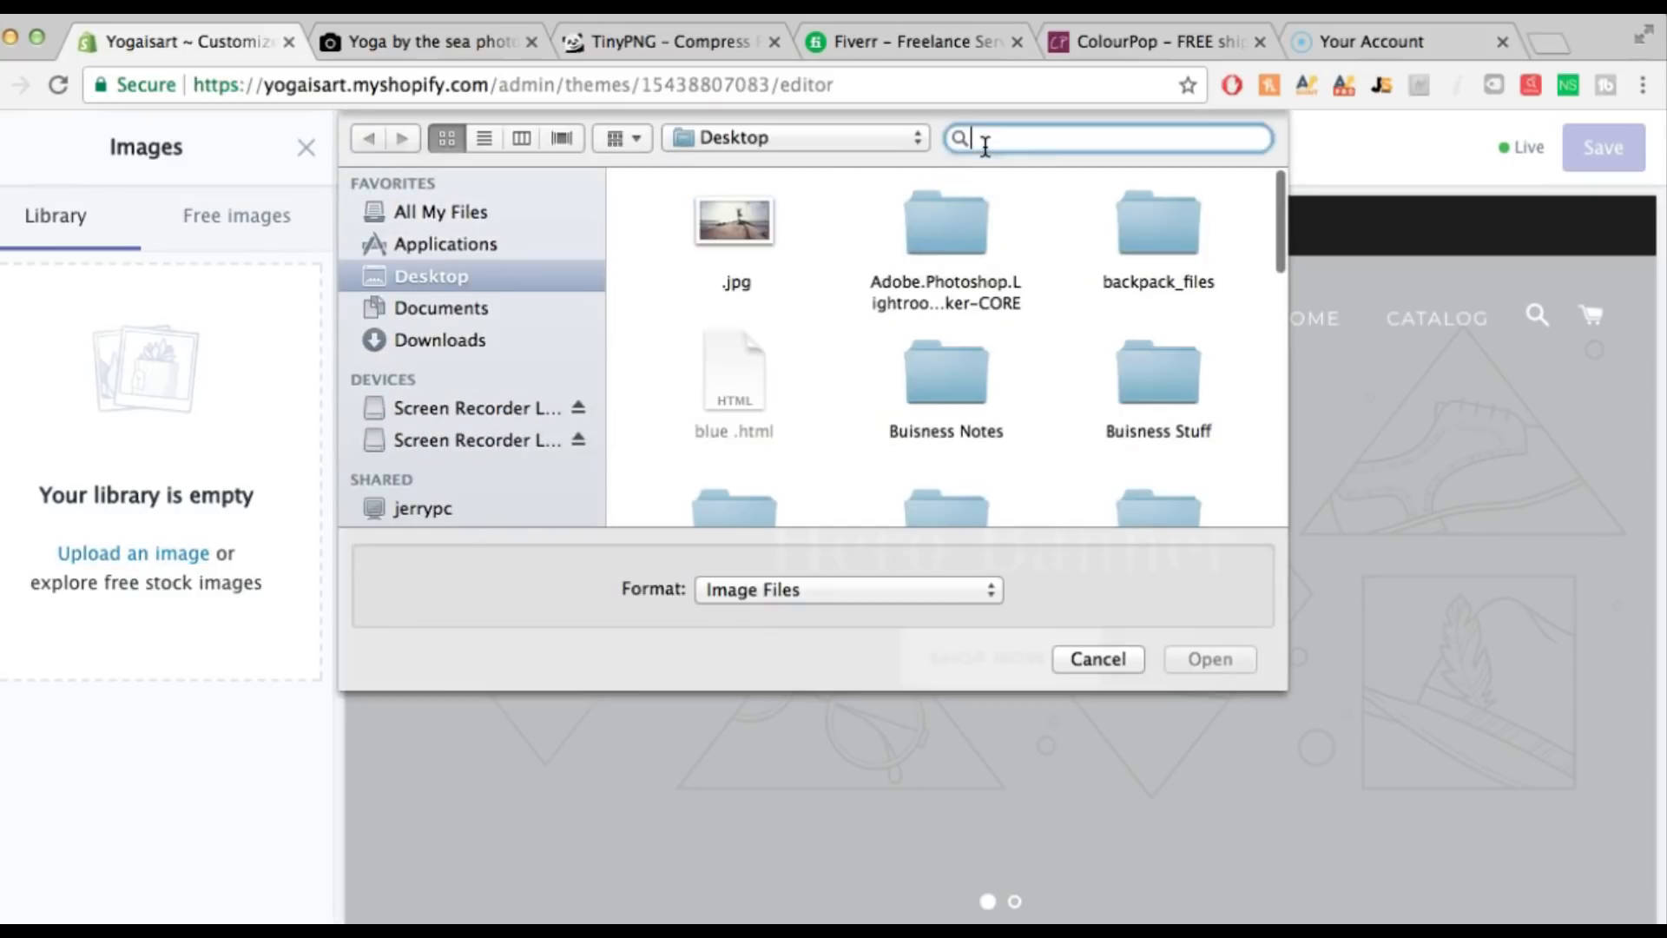
pyautogui.write('yoga is ')
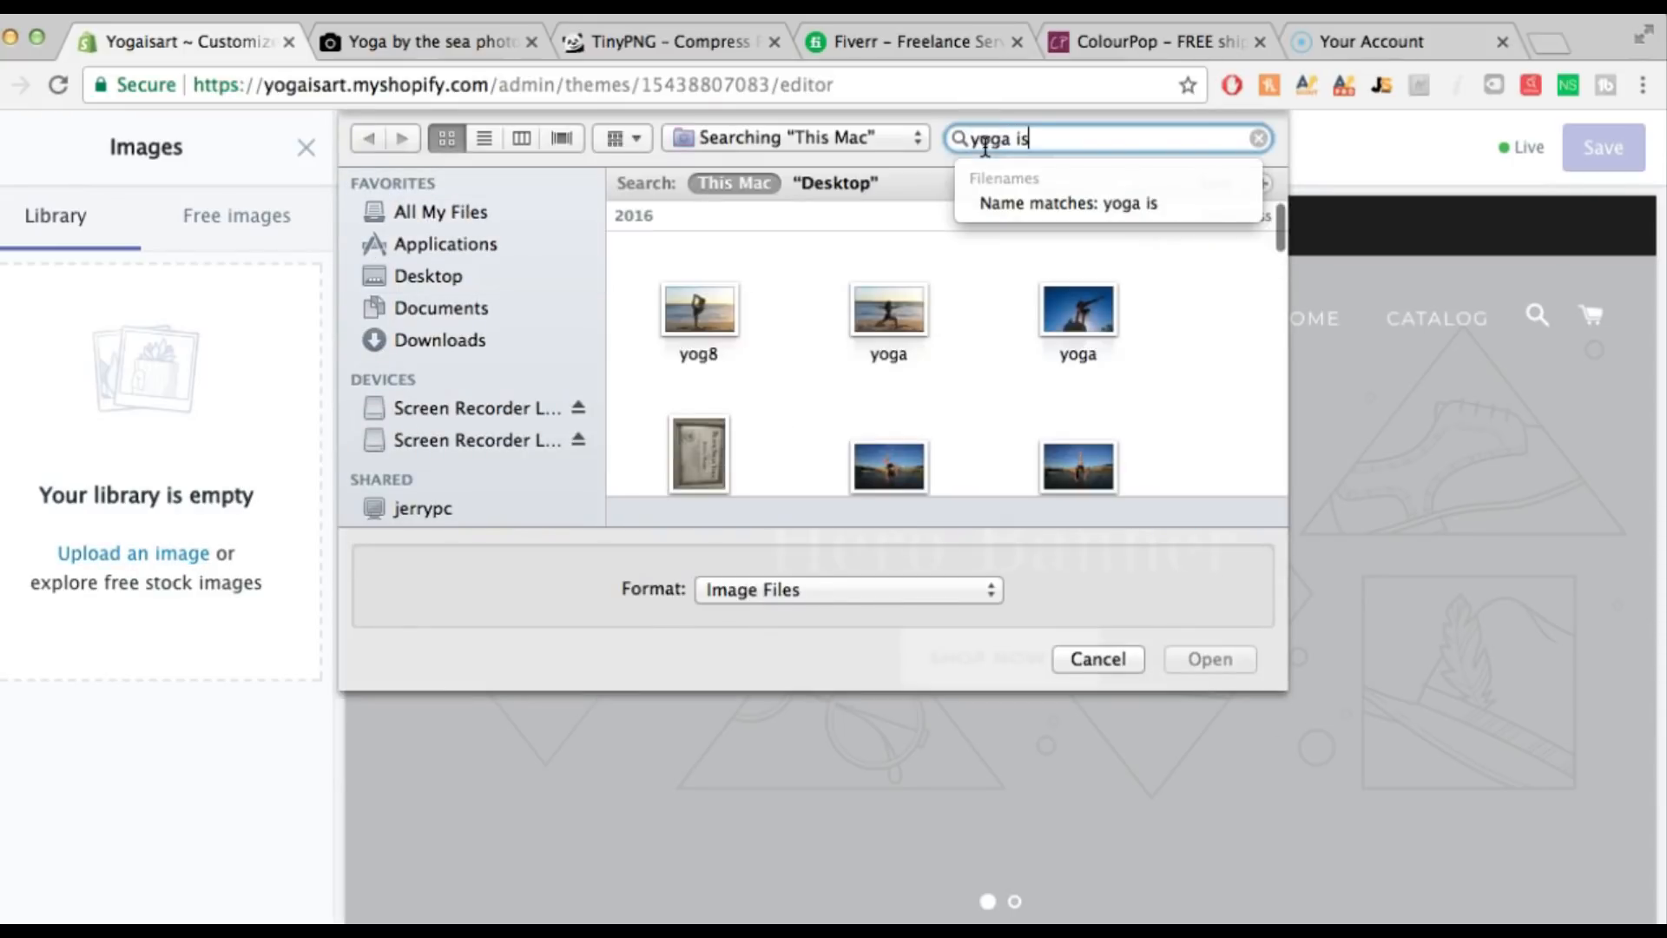
pyautogui.write('art')
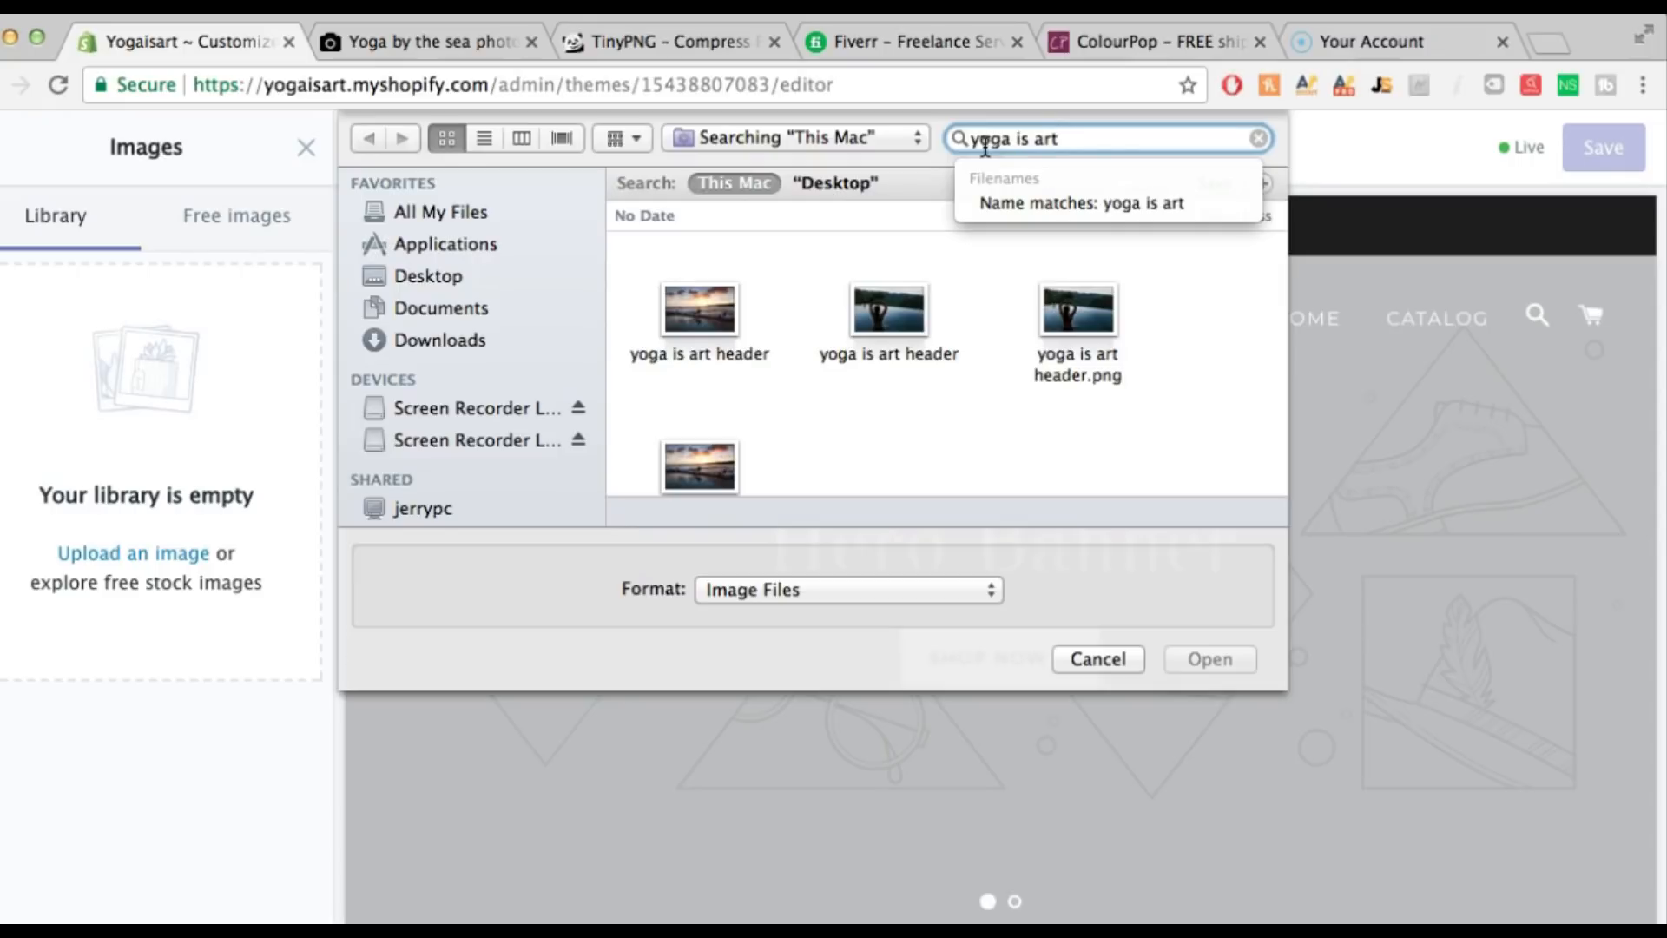
pyautogui.scroll(-2, 1045, 270)
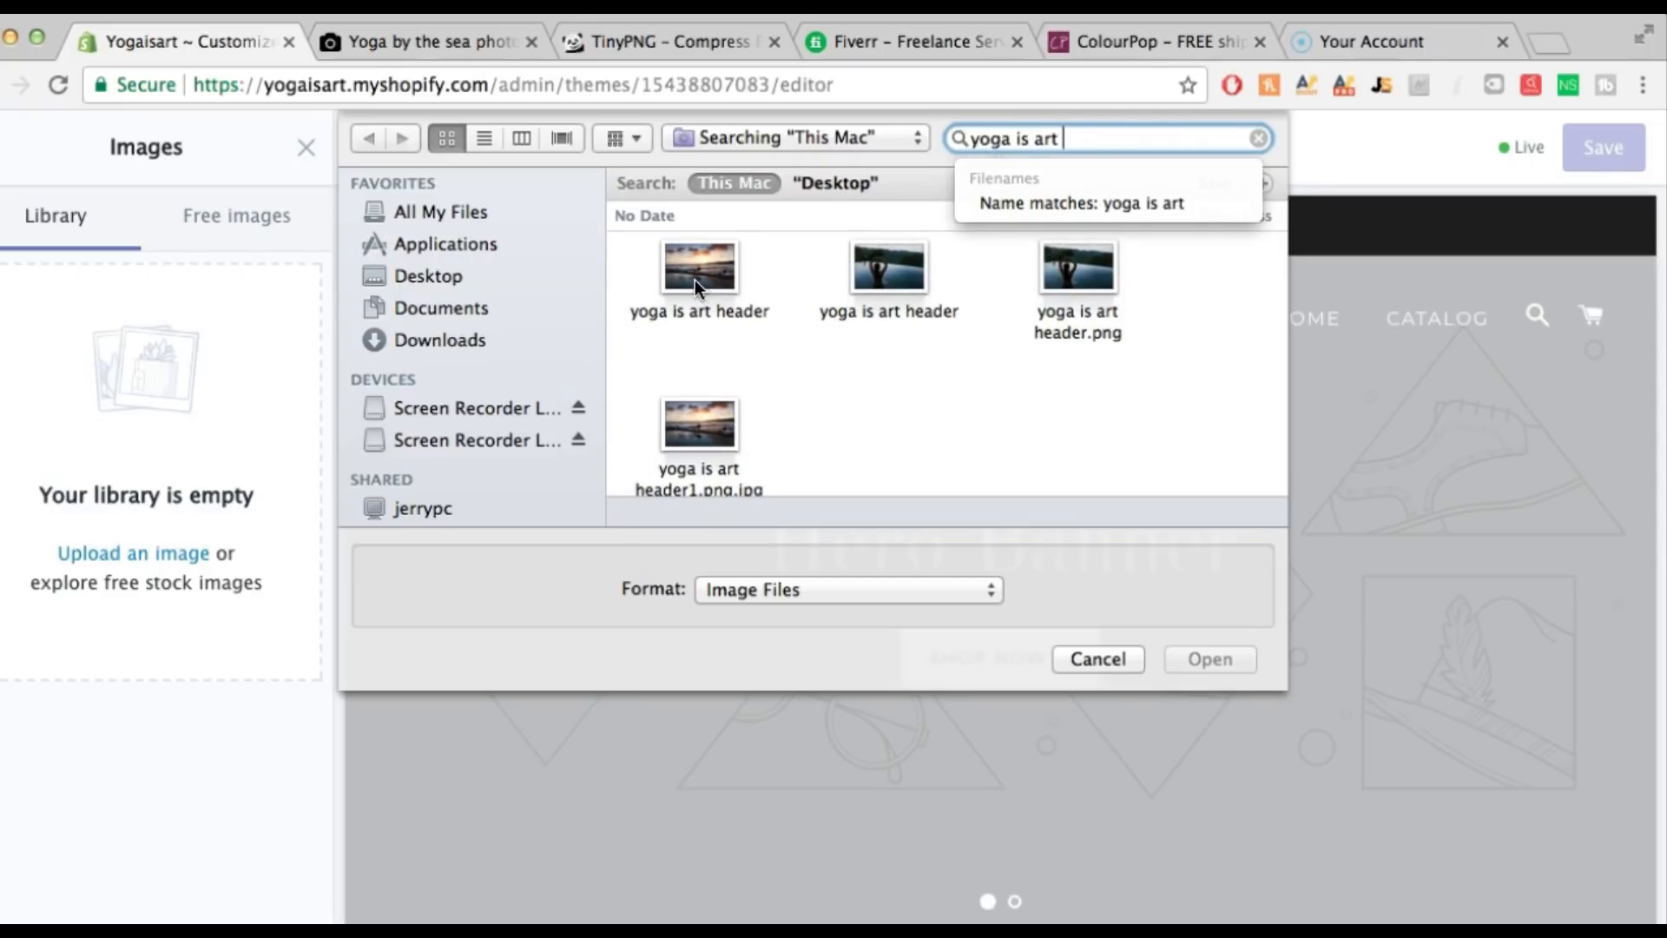
pyautogui.doubleClick(716, 288)
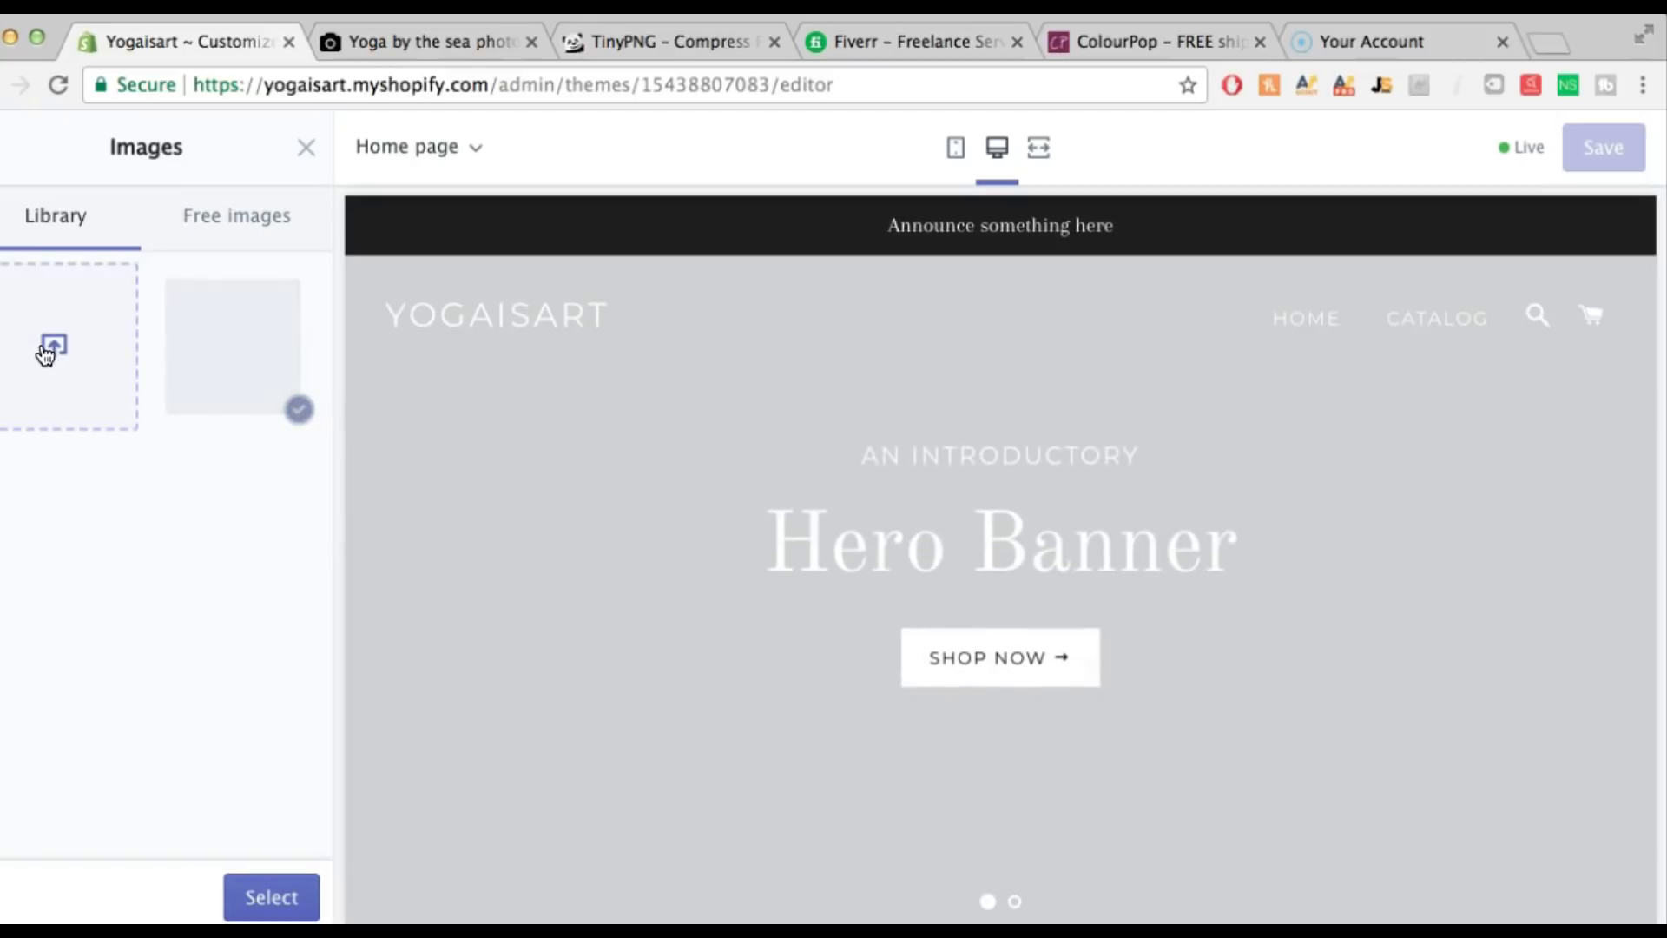
# Upload the infinity-pool yoga header photo as the first slide's image, save, and return to sections
pyautogui.click(47, 349)
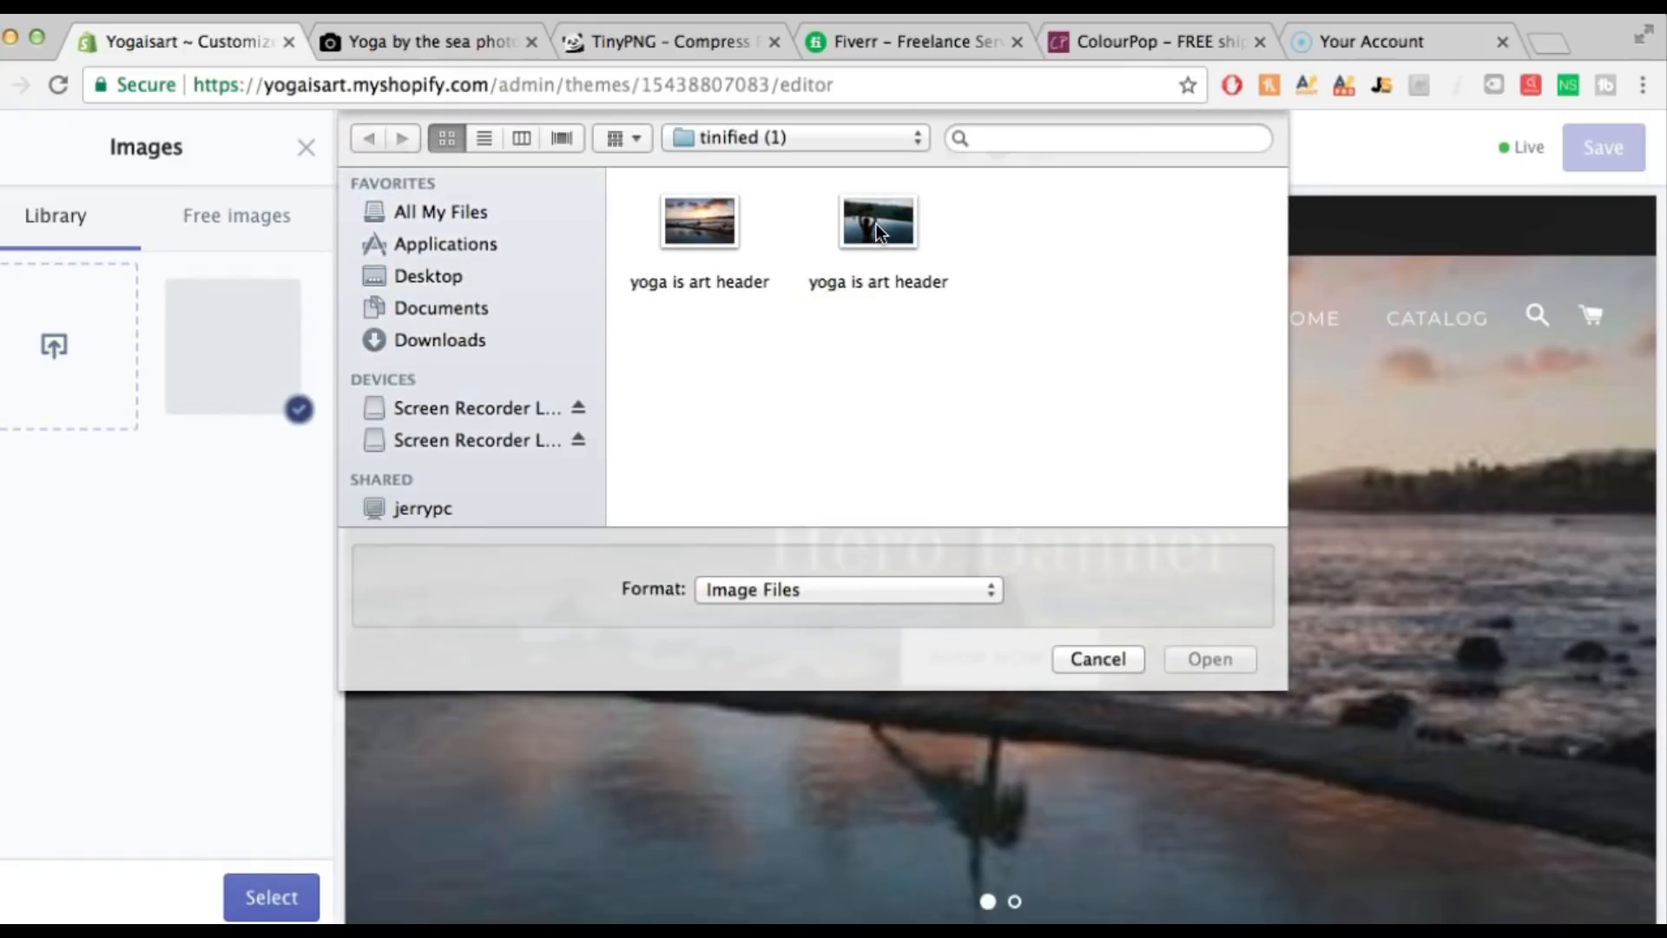
pyautogui.click(876, 227)
pyautogui.doubleClick(877, 222)
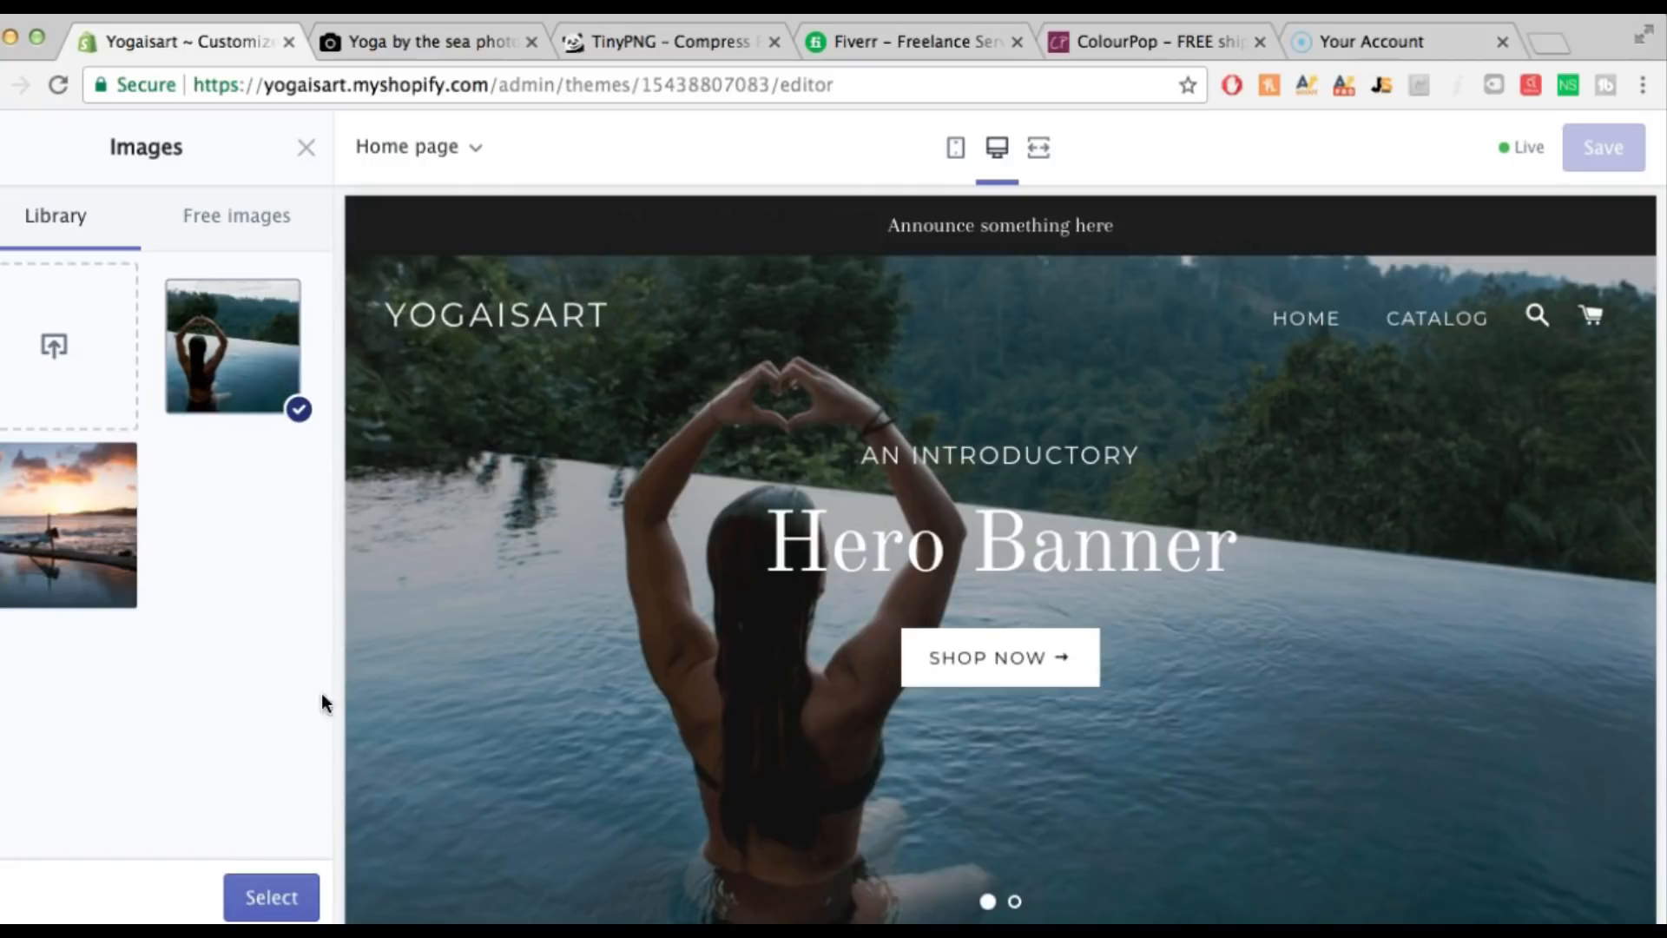
pyautogui.click(285, 895)
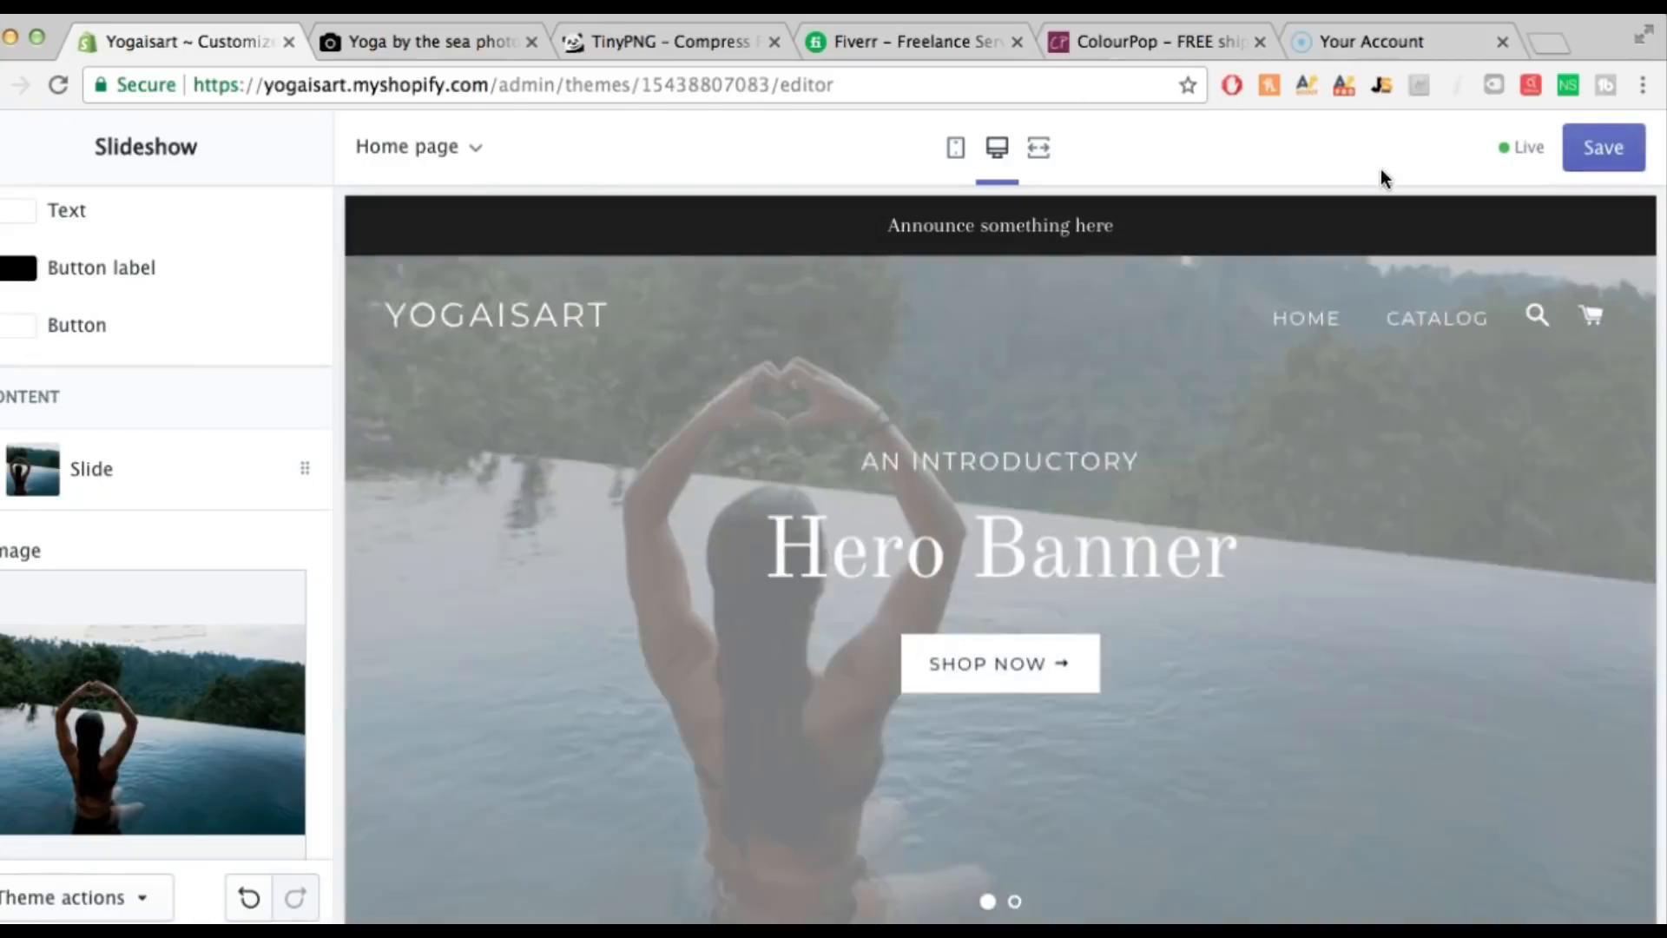
pyautogui.click(1617, 147)
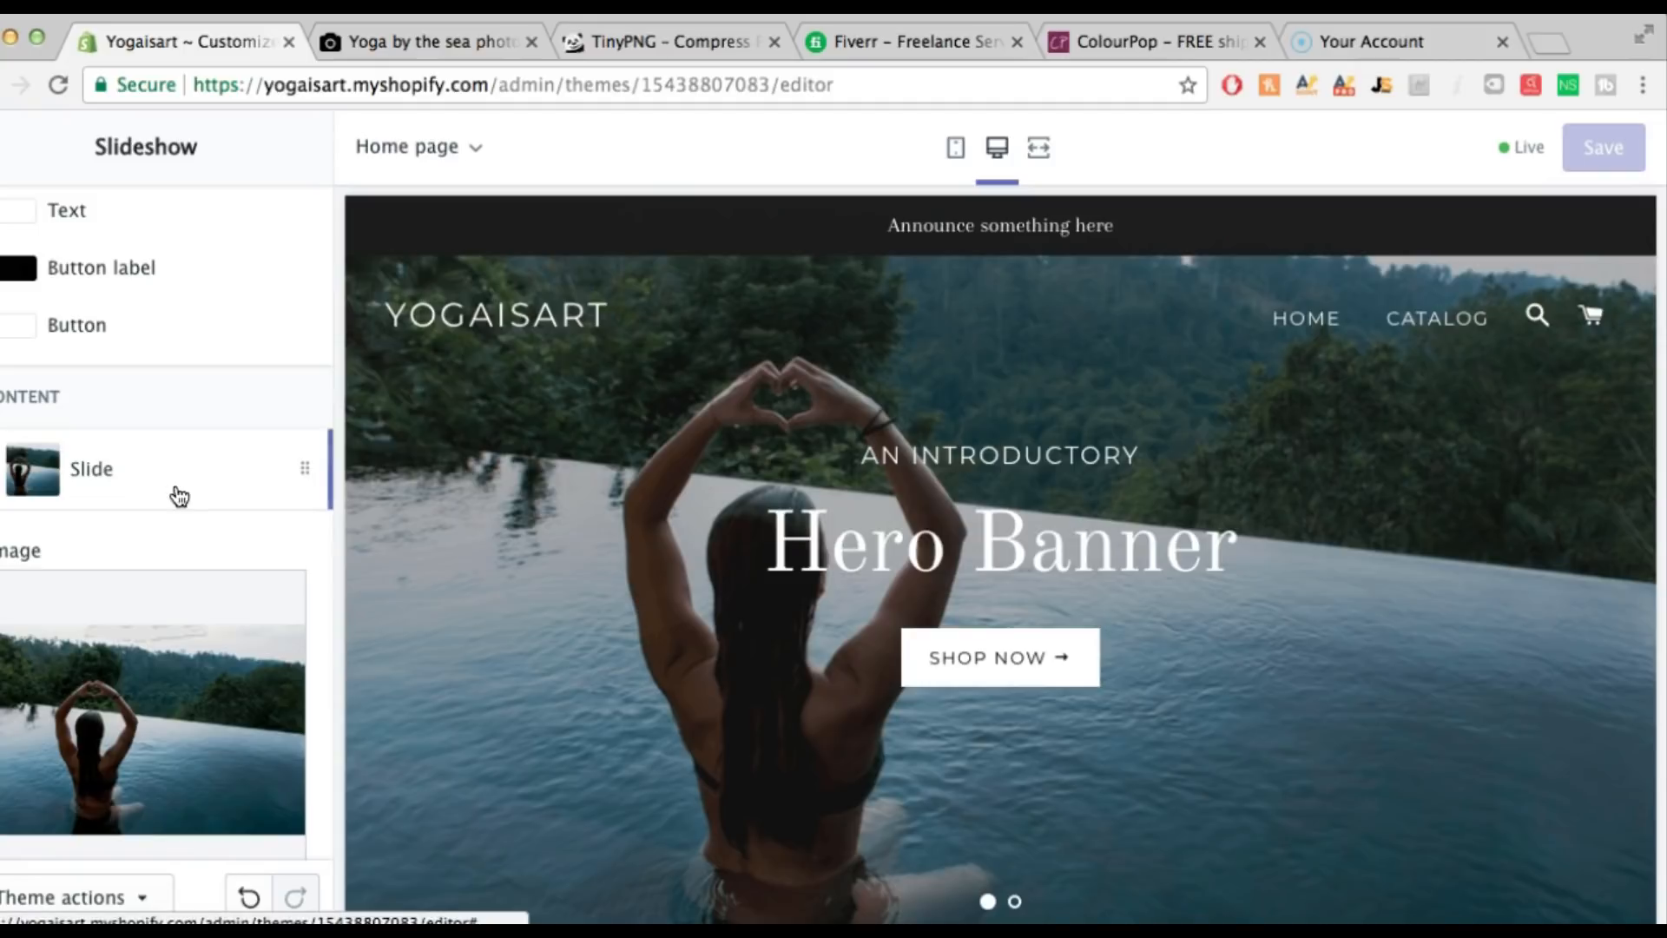
pyautogui.scroll(-4, 195, 528)
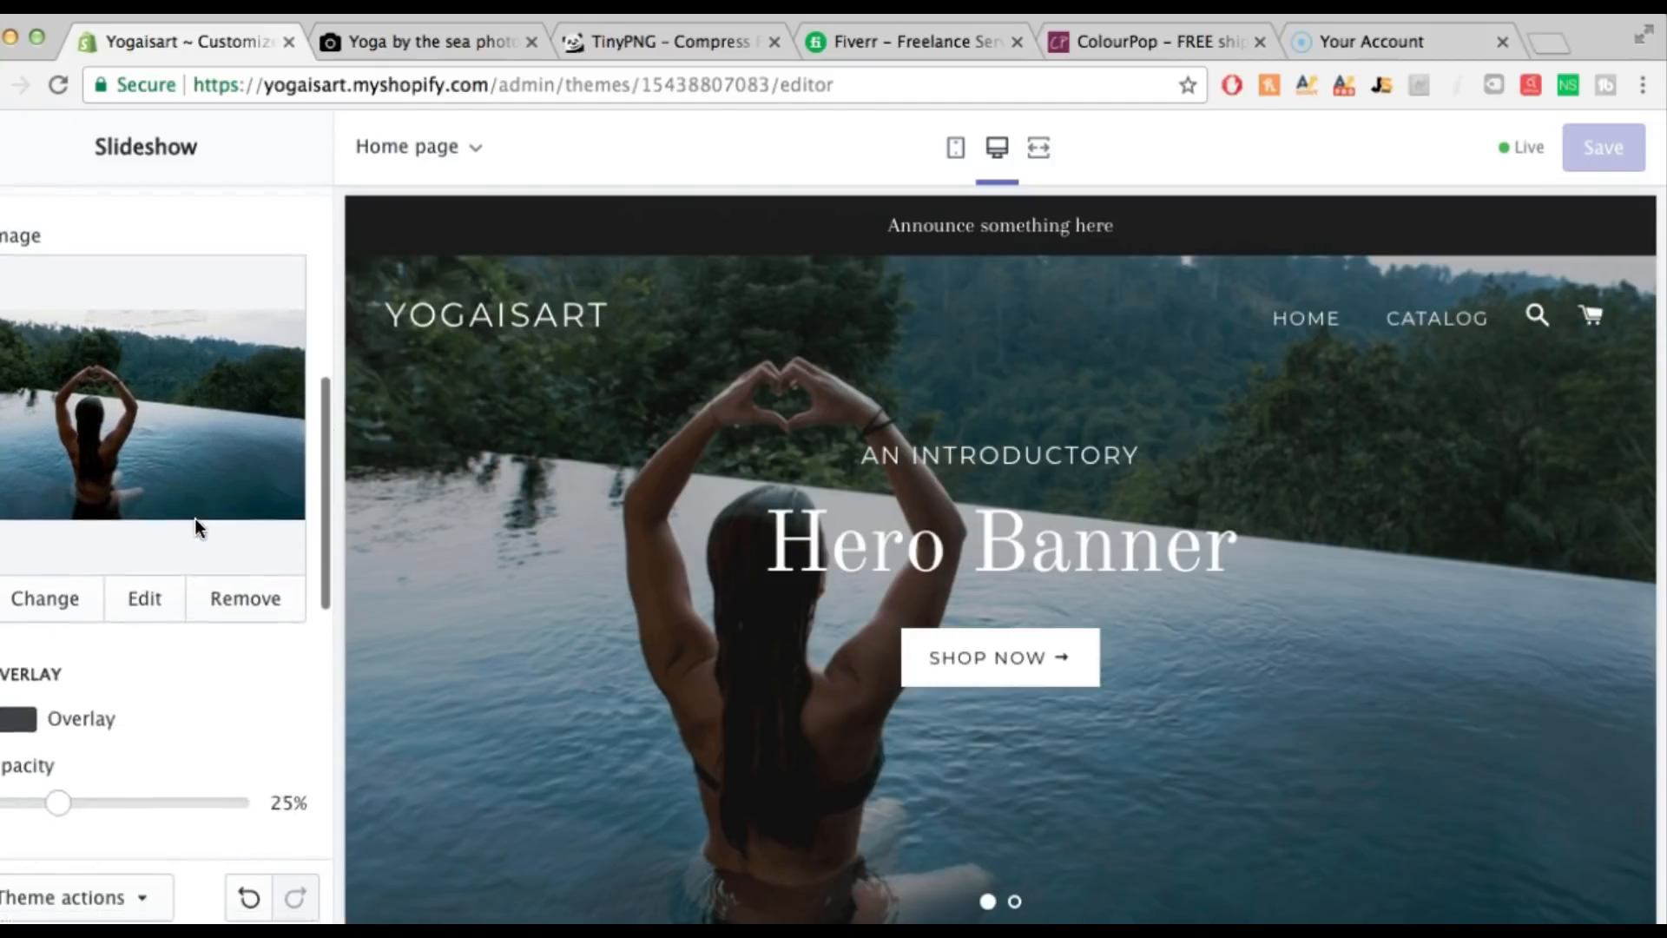
pyautogui.scroll(4, 195, 527)
pyautogui.scroll(3, 194, 518)
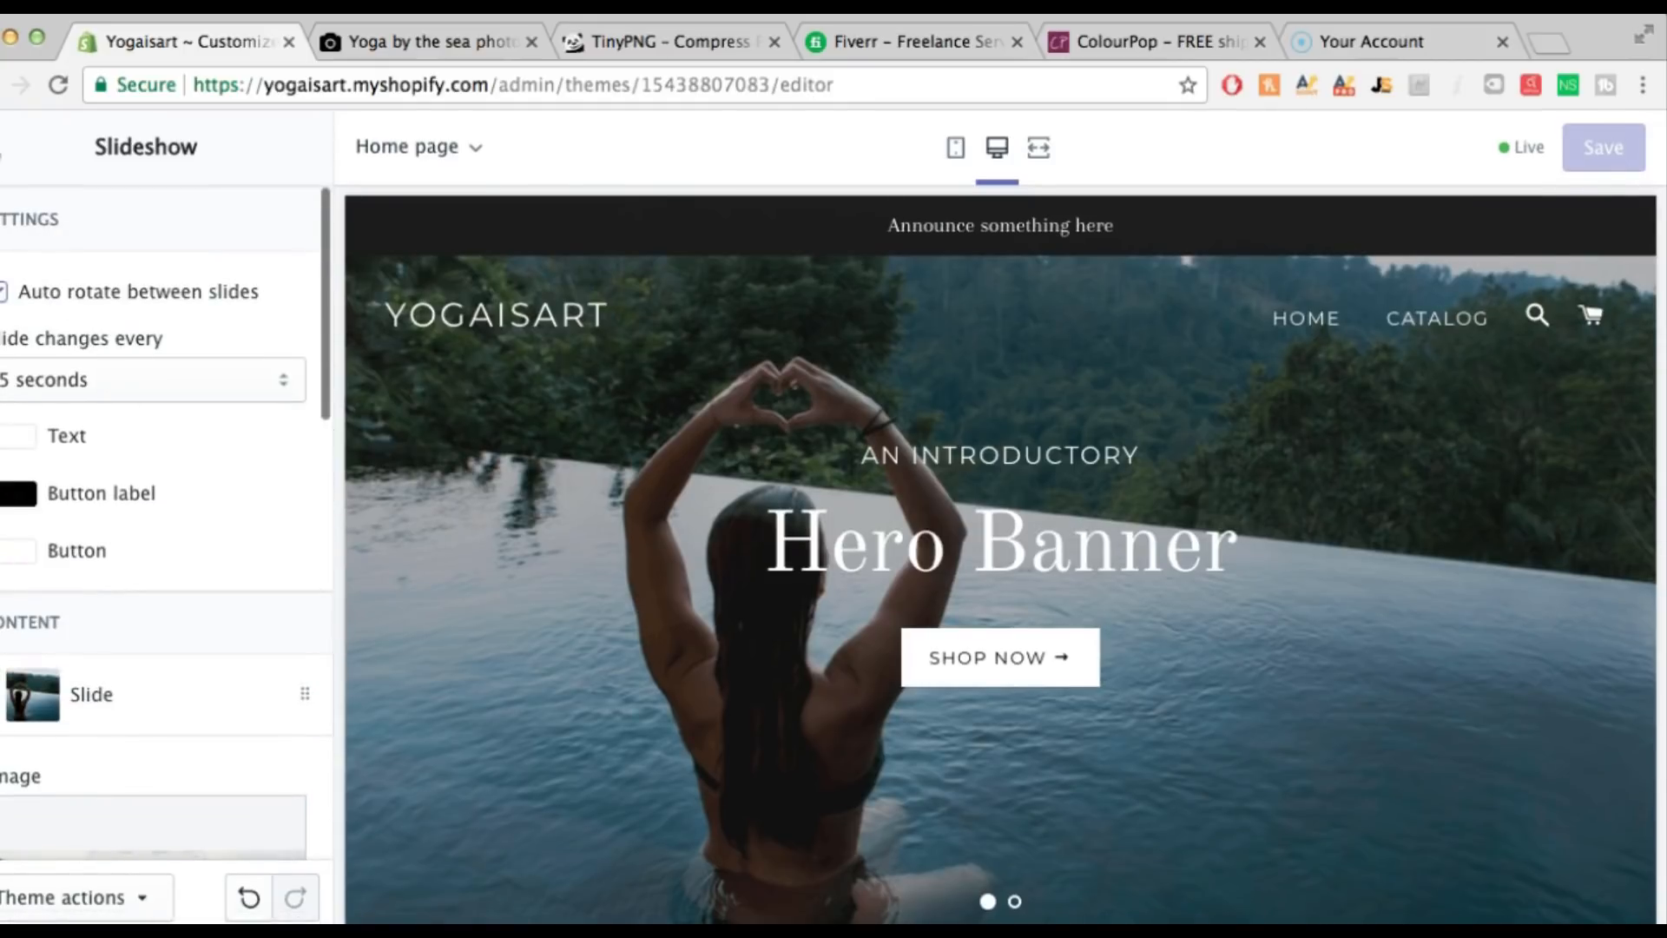
pyautogui.click(3, 149)
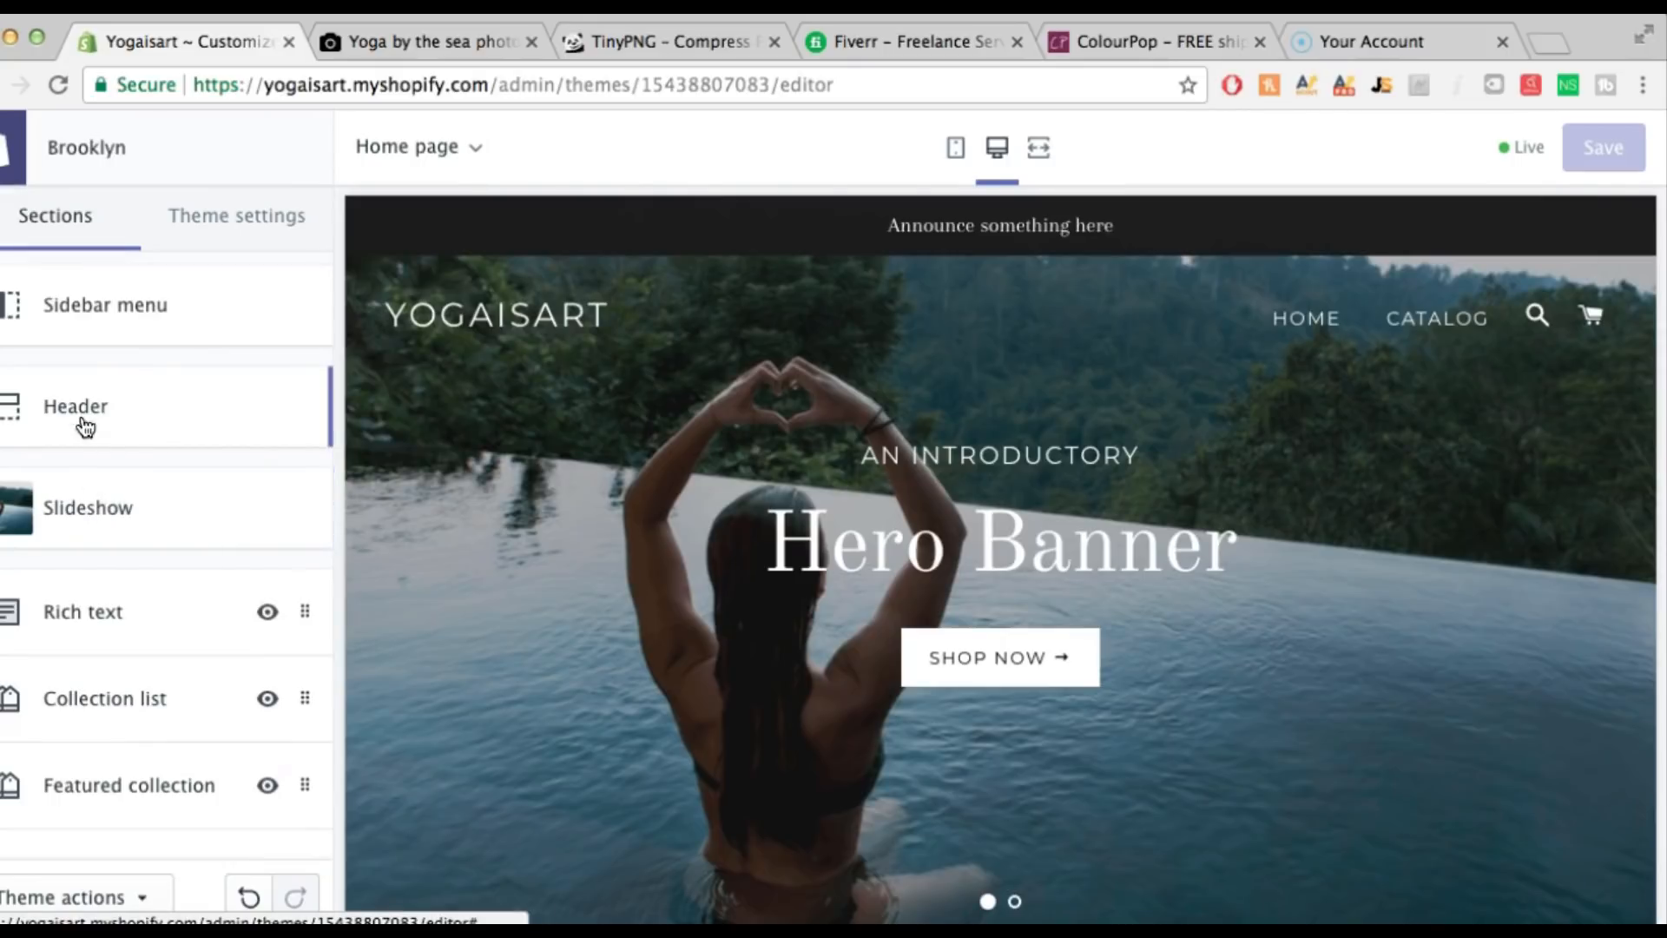
# Give the second slideshow slide the sunset yoga-by-the-sea photo, then preview the pool slide
pyautogui.click(81, 505)
pyautogui.scroll(-1, 82, 510)
pyautogui.click(63, 718)
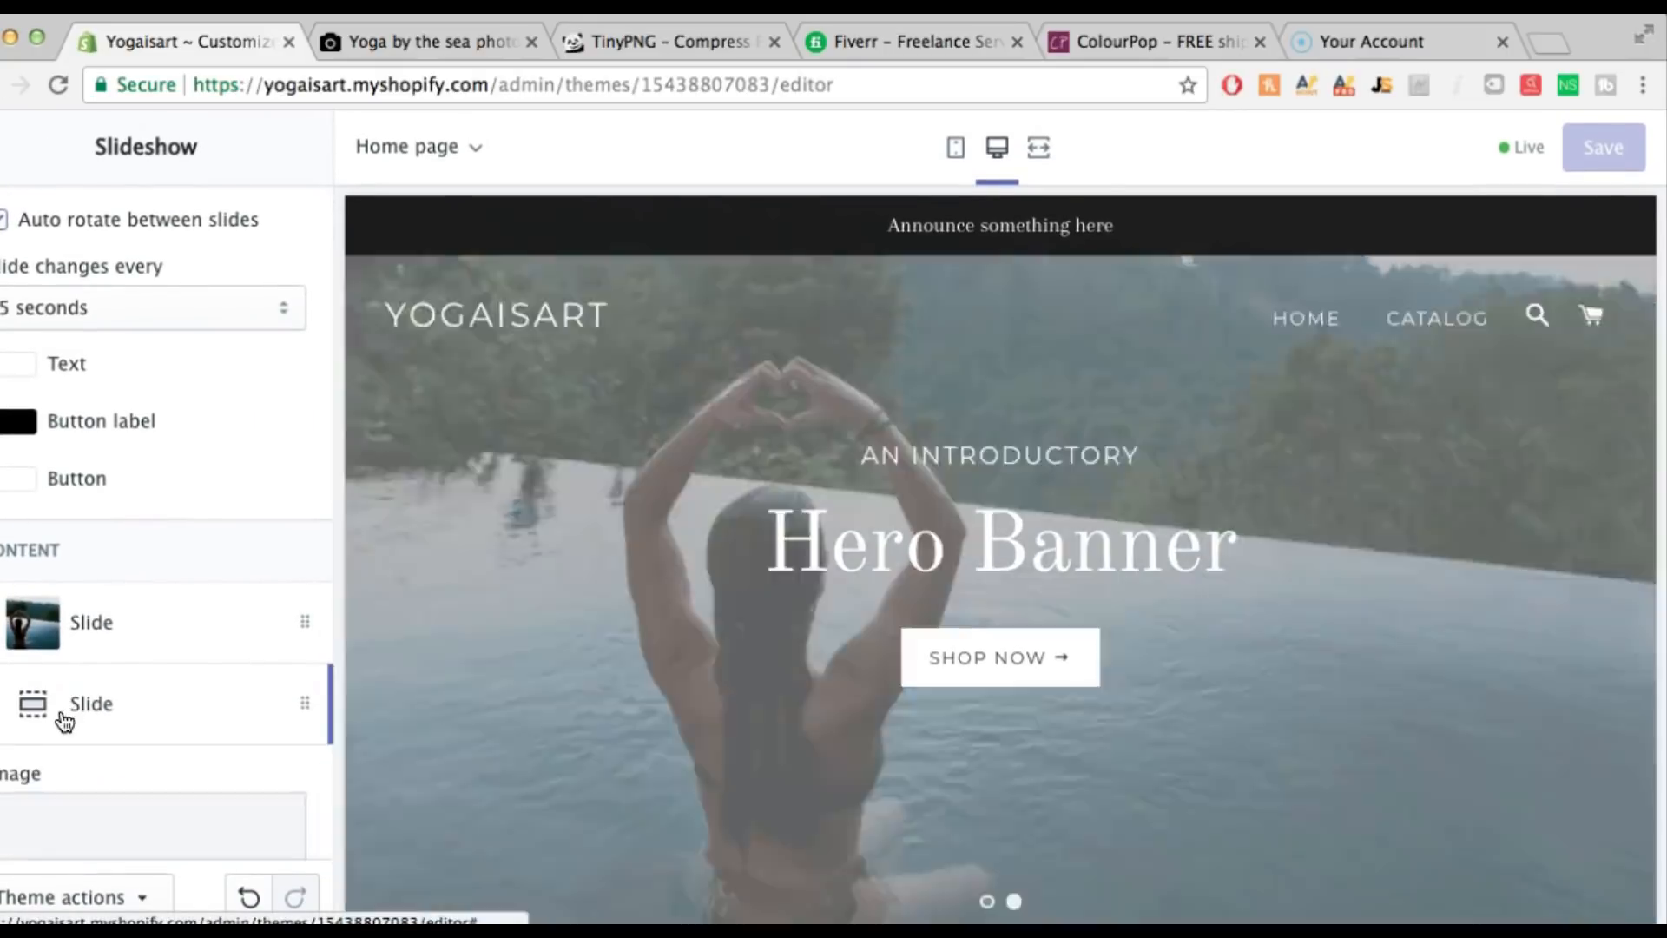
pyautogui.scroll(-4, 178, 699)
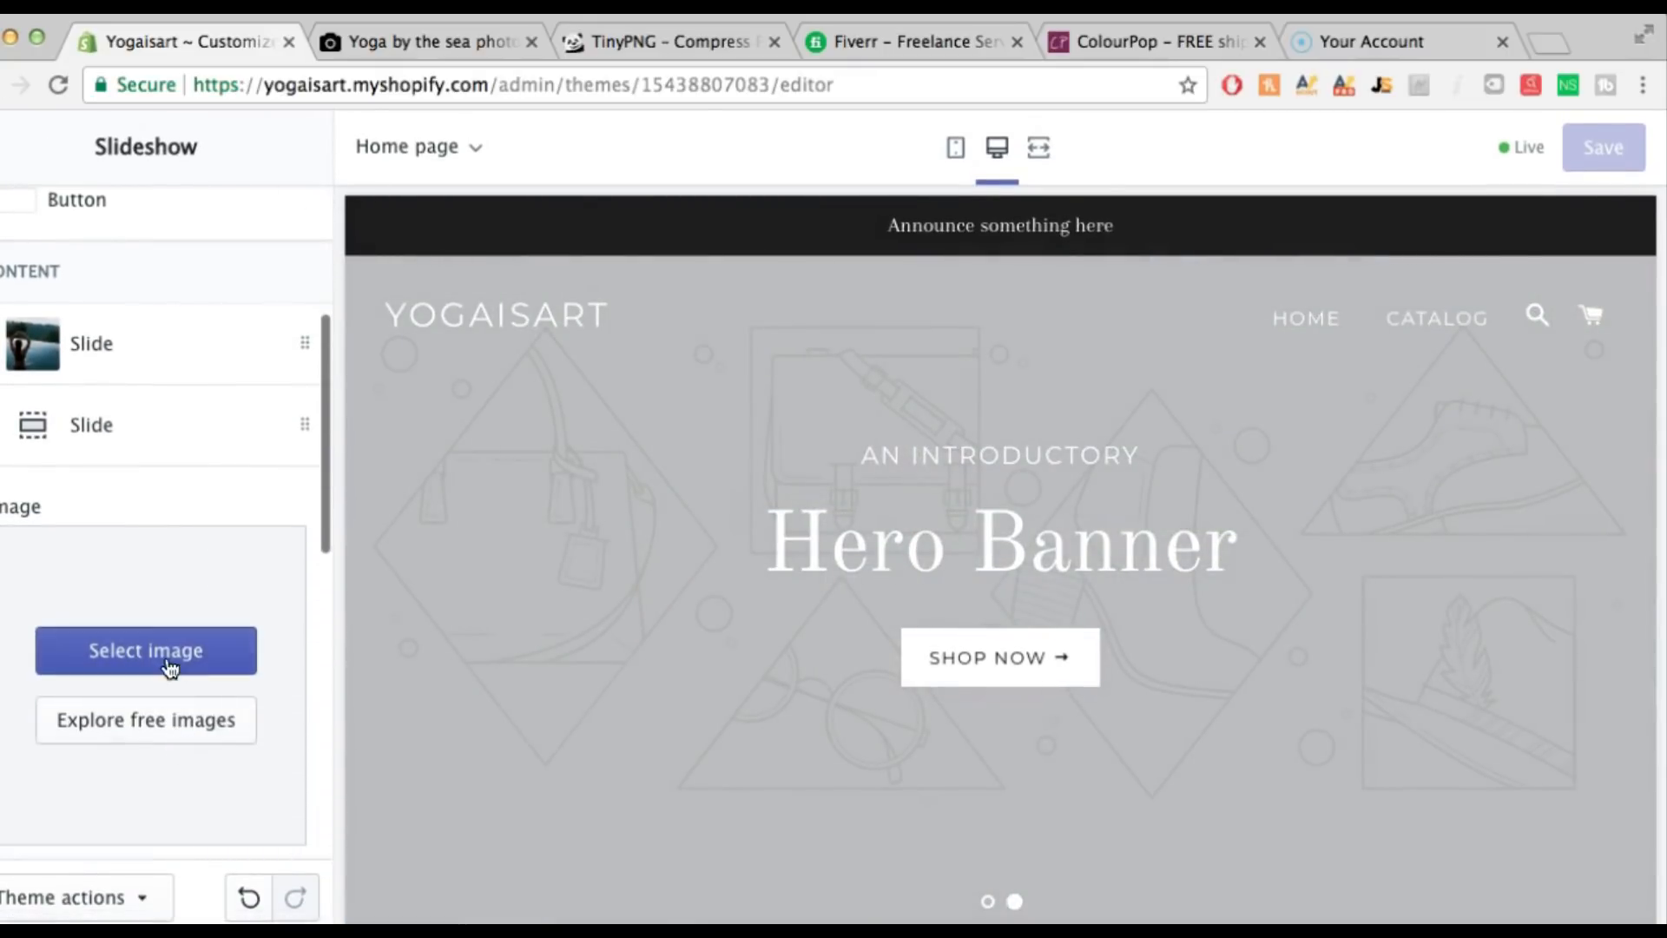
pyautogui.click(164, 656)
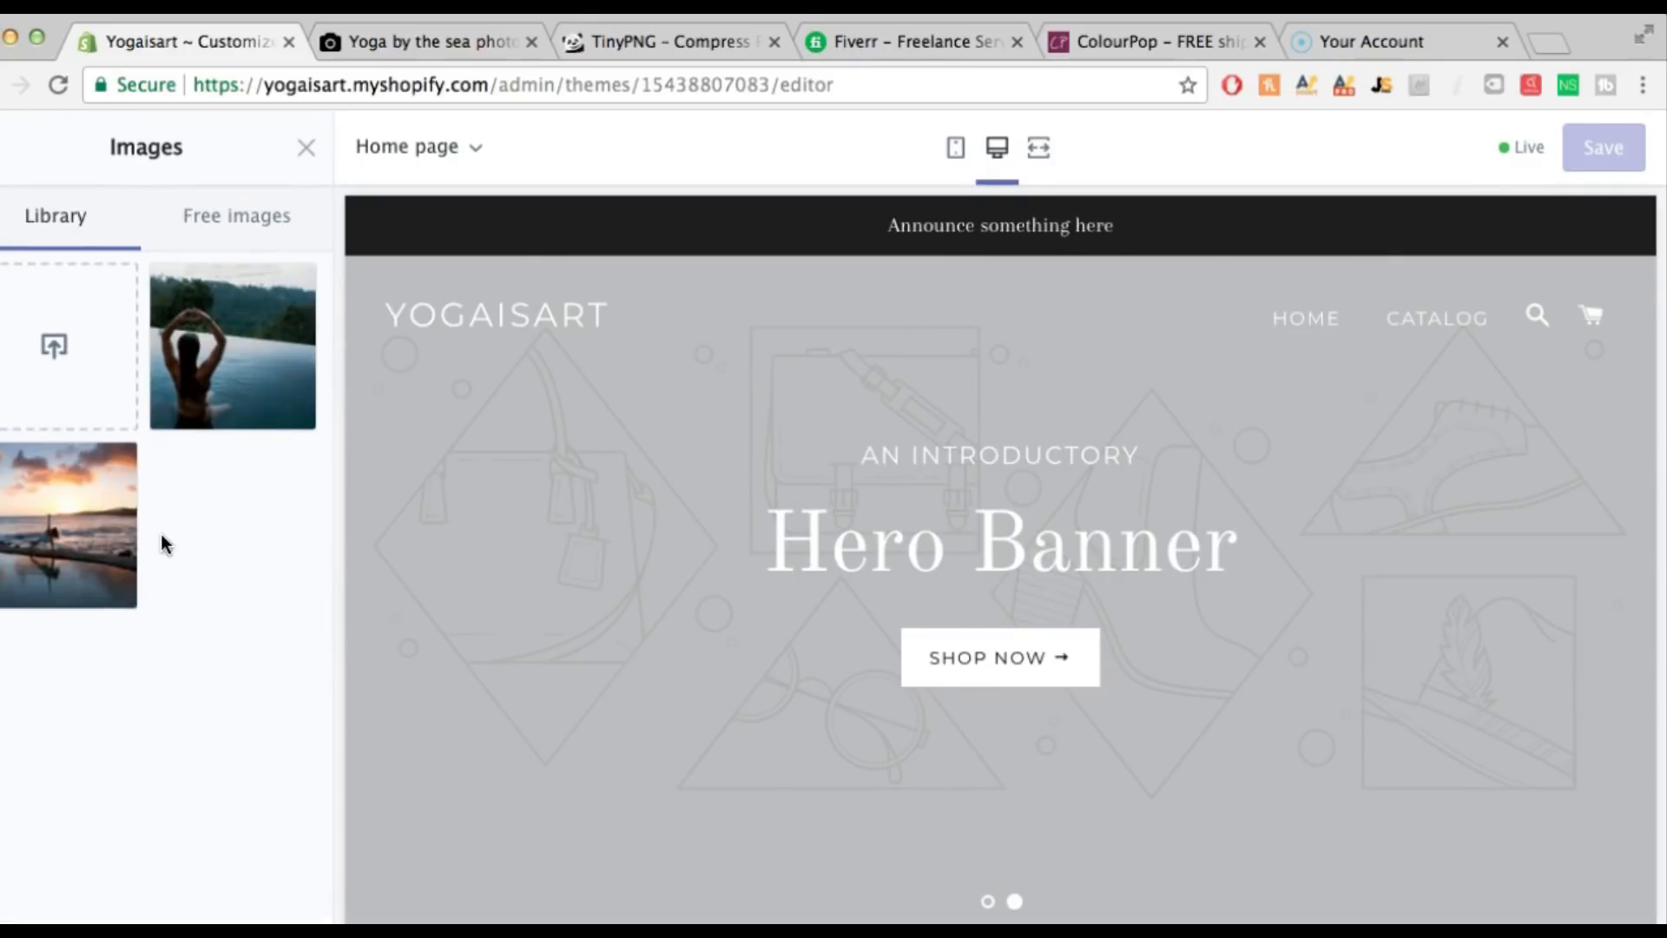
pyautogui.click(80, 545)
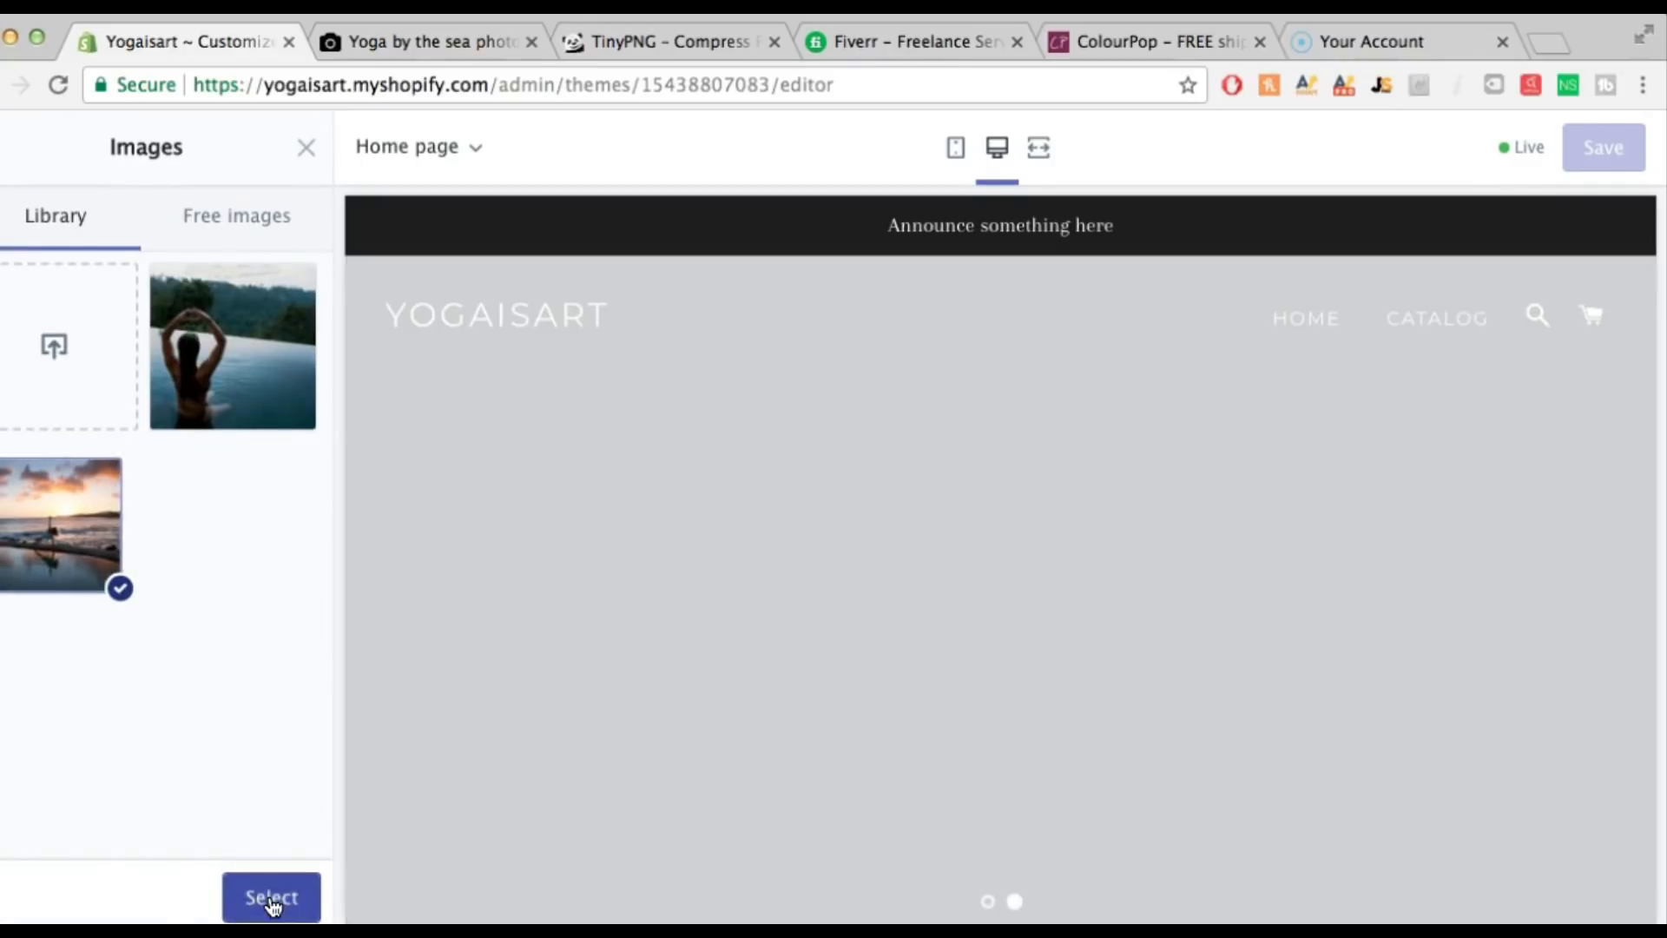
pyautogui.click(269, 898)
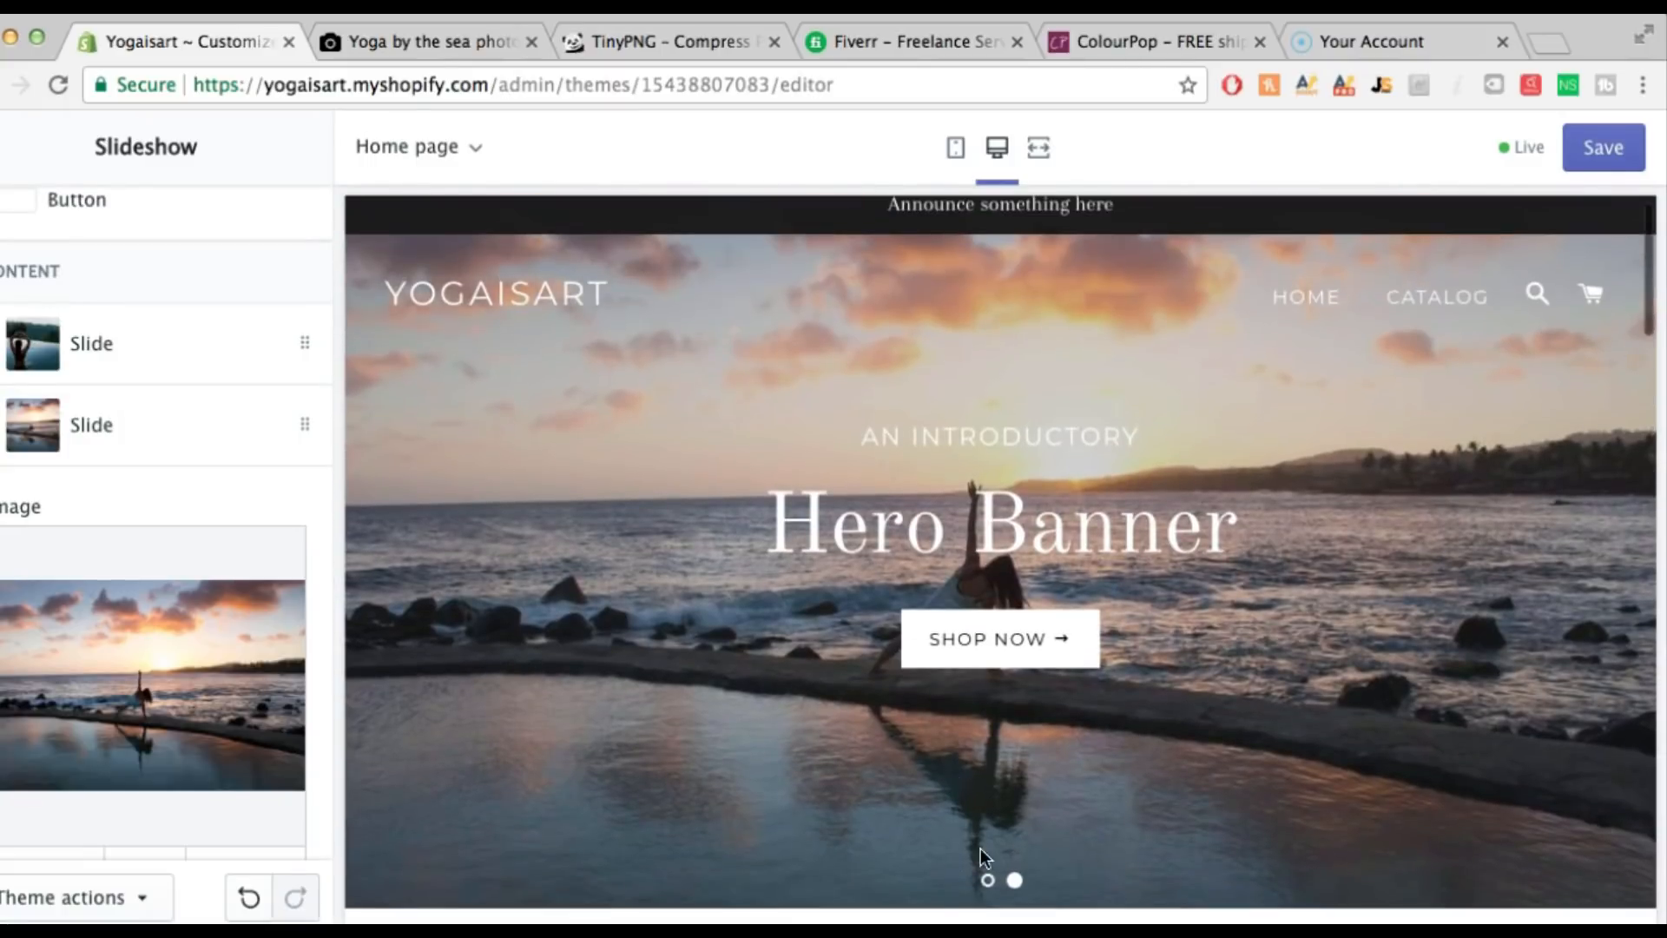
pyautogui.click(988, 879)
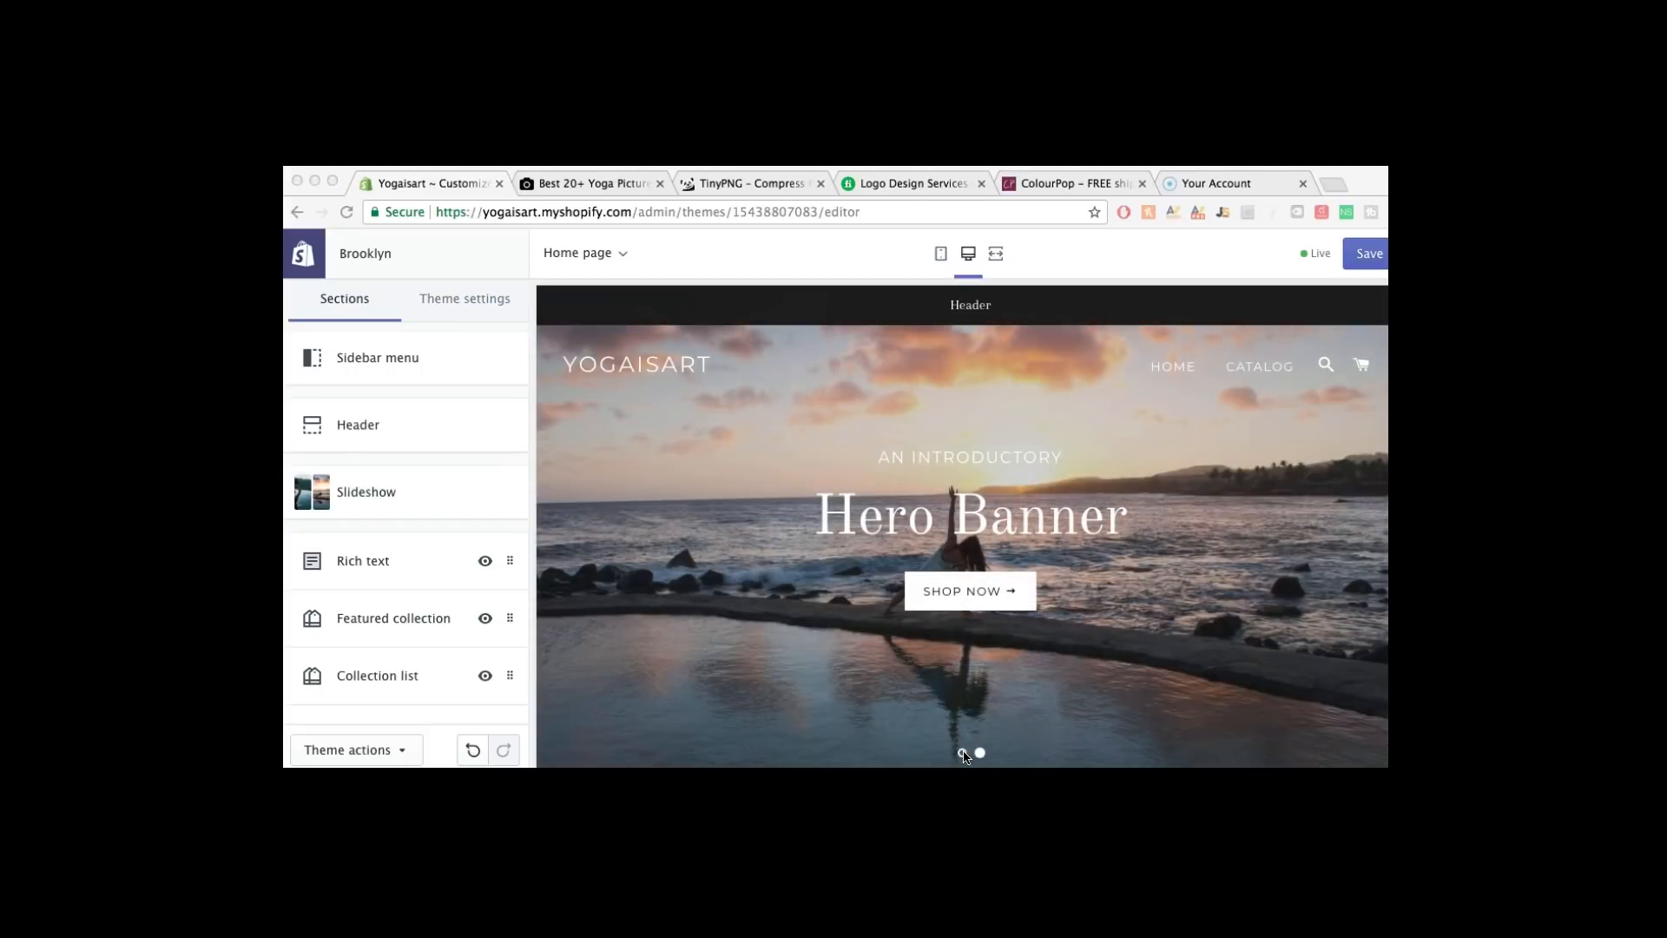
pyautogui.click(387, 494)
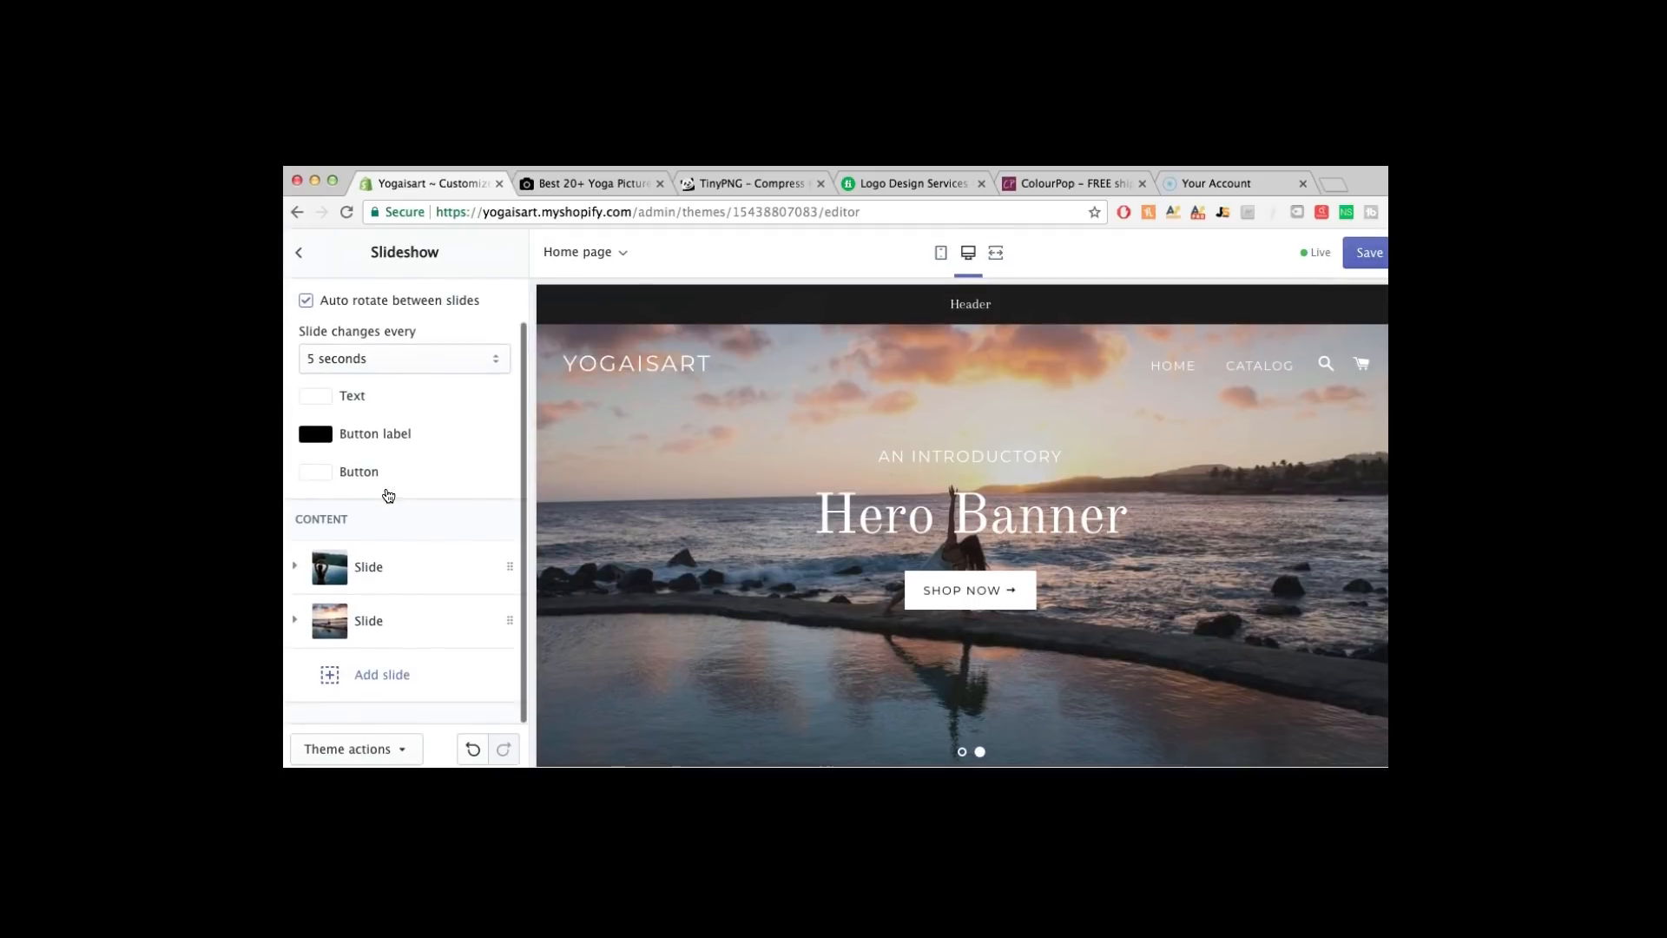
# Change the first slide's subheading to 'A Place For All Yogis'
pyautogui.click(376, 565)
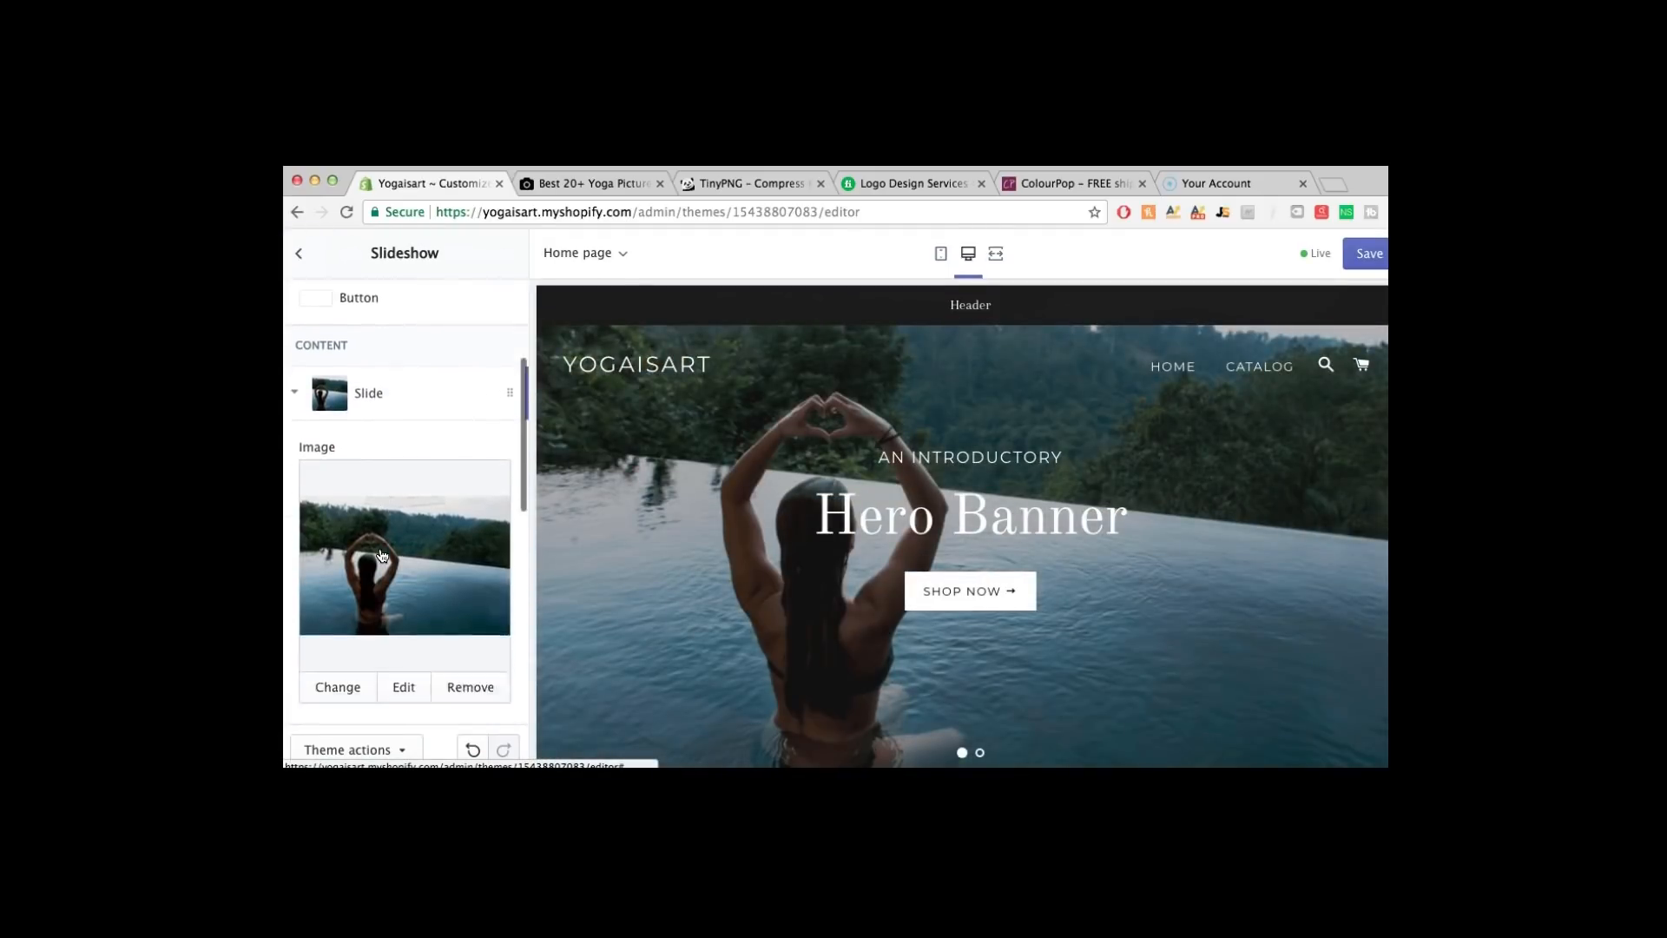
pyautogui.scroll(-5, 380, 555)
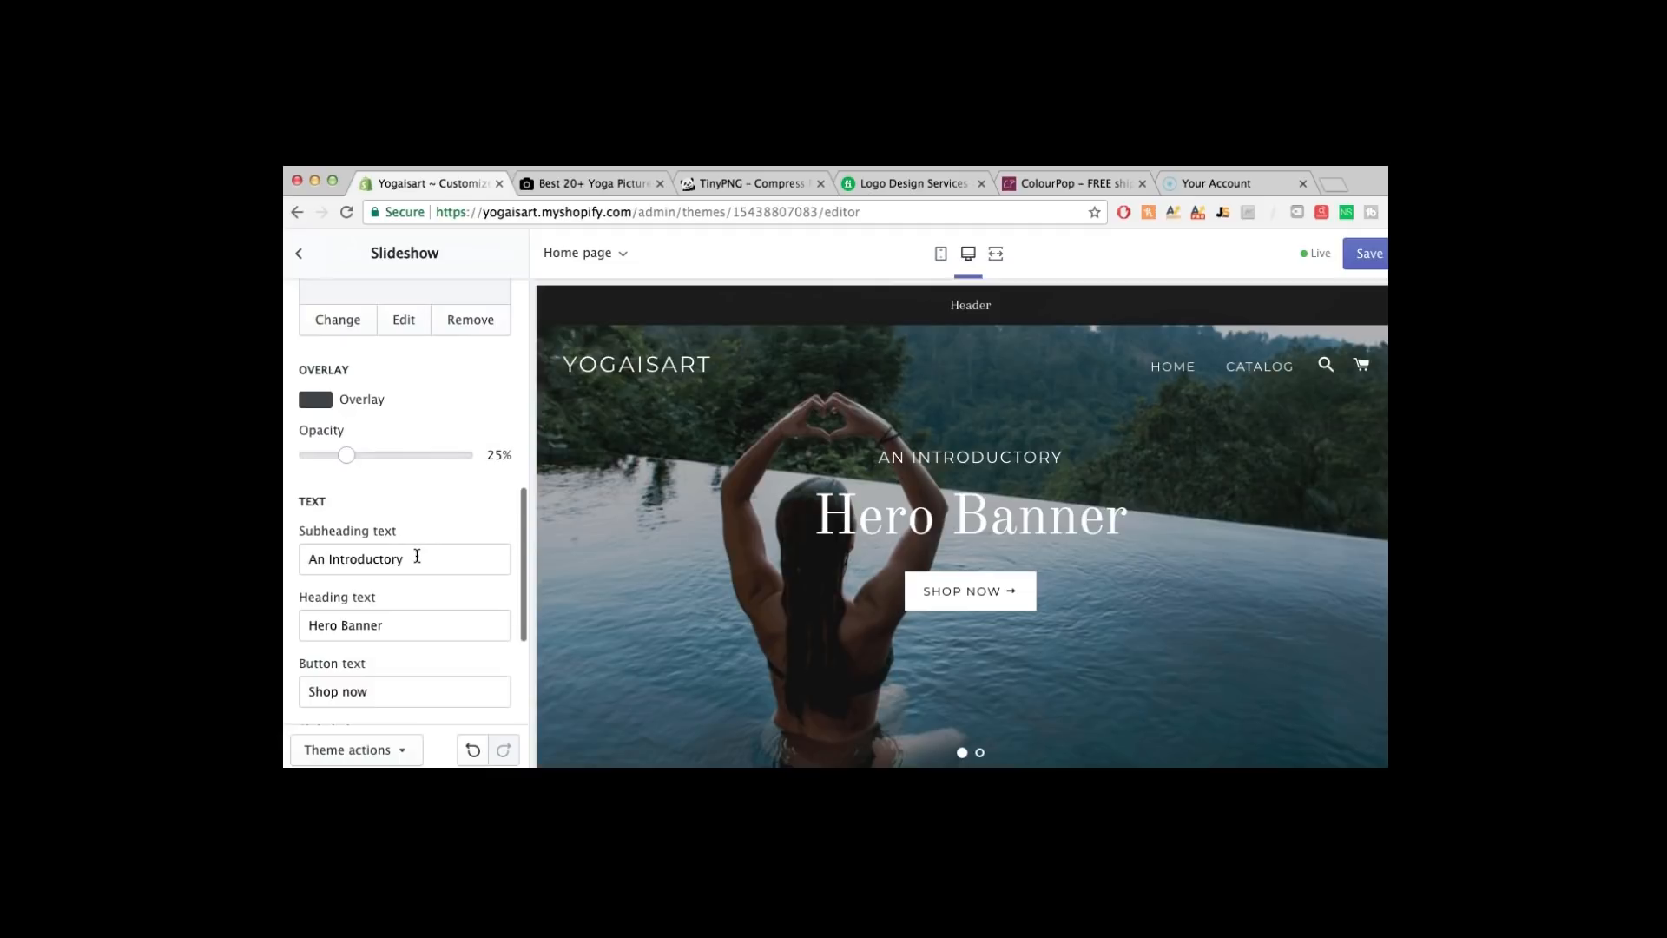
pyautogui.click(417, 556)
pyautogui.press('super+a')
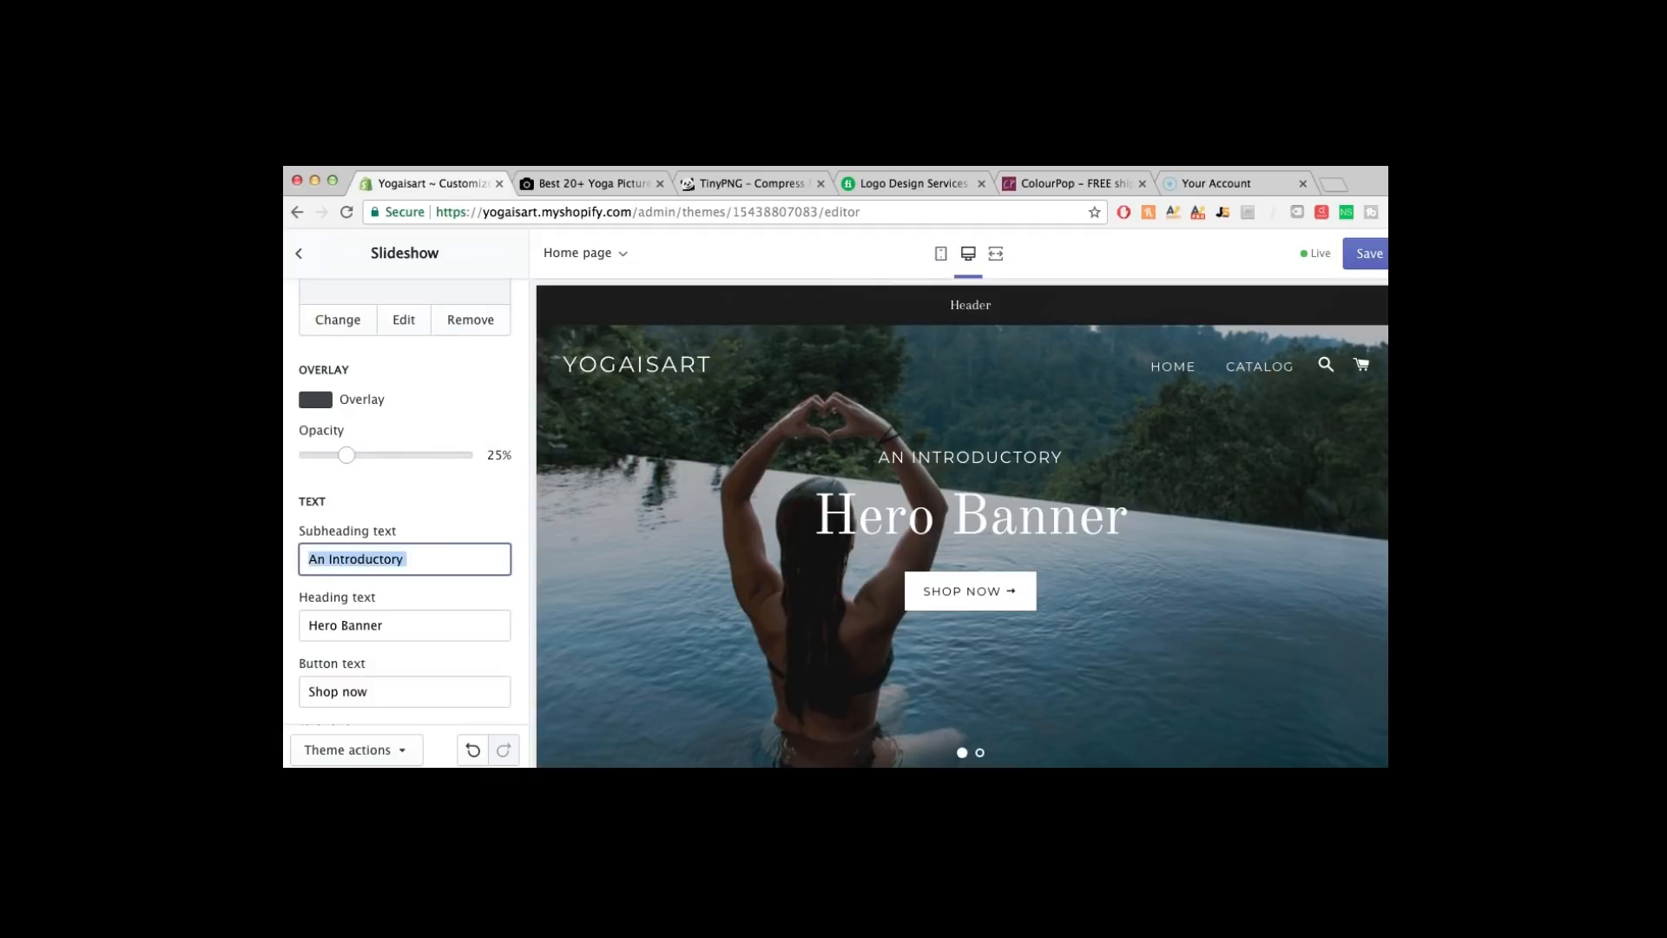
pyautogui.press('BackSpace')
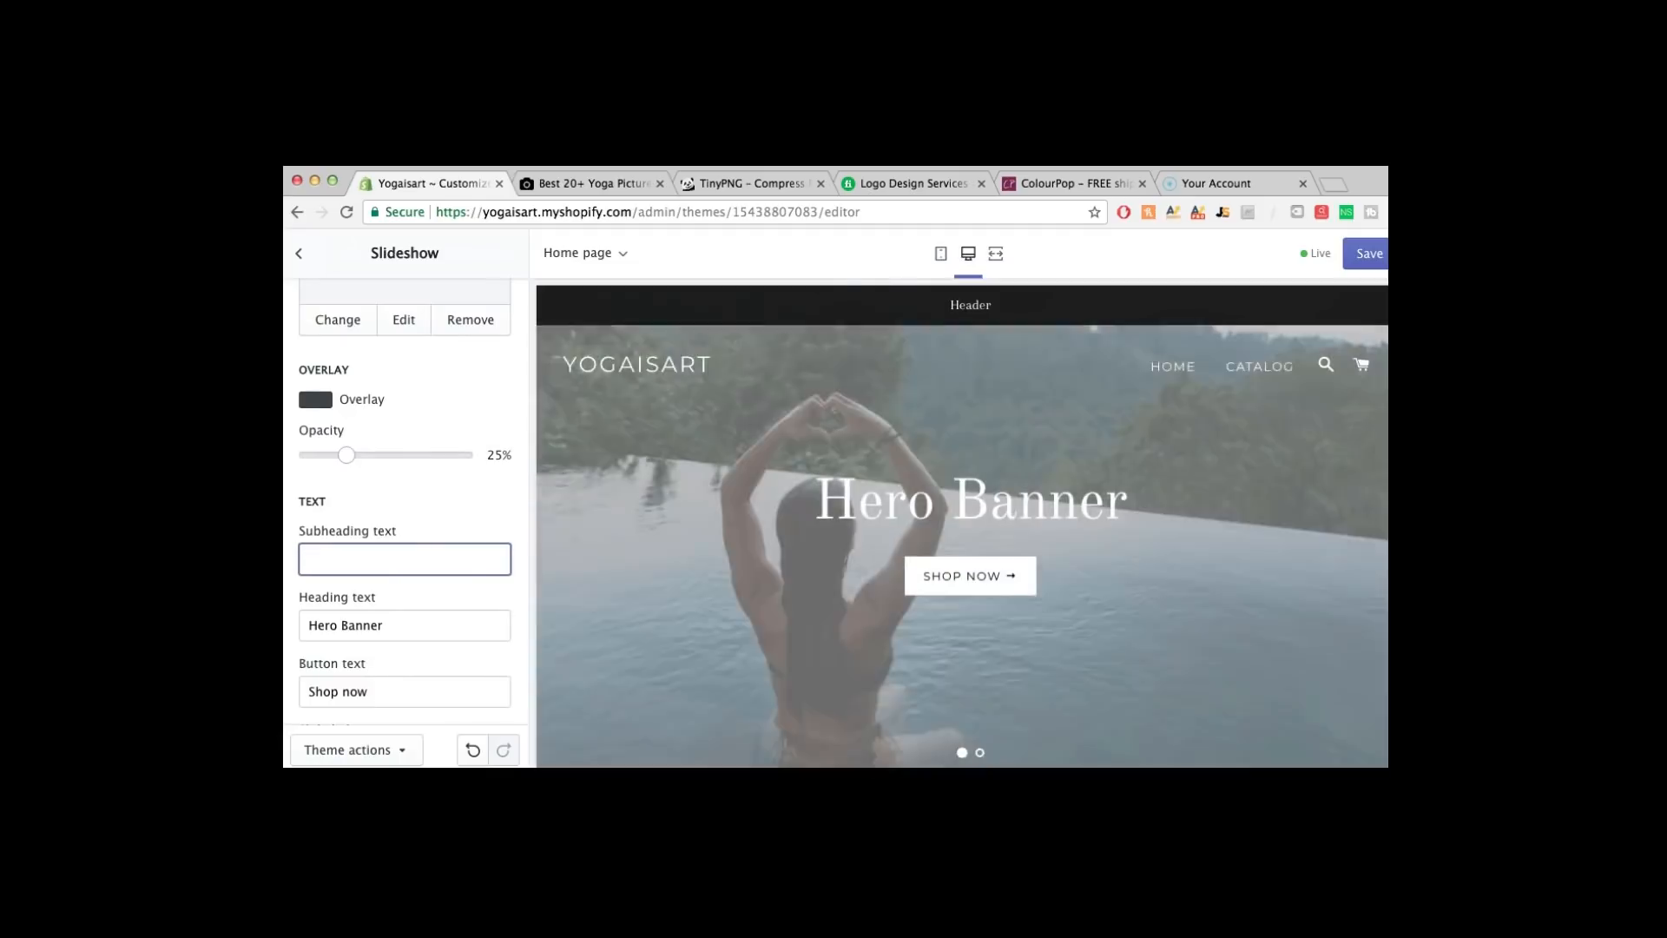
pyautogui.write('A Place For All Yogis')
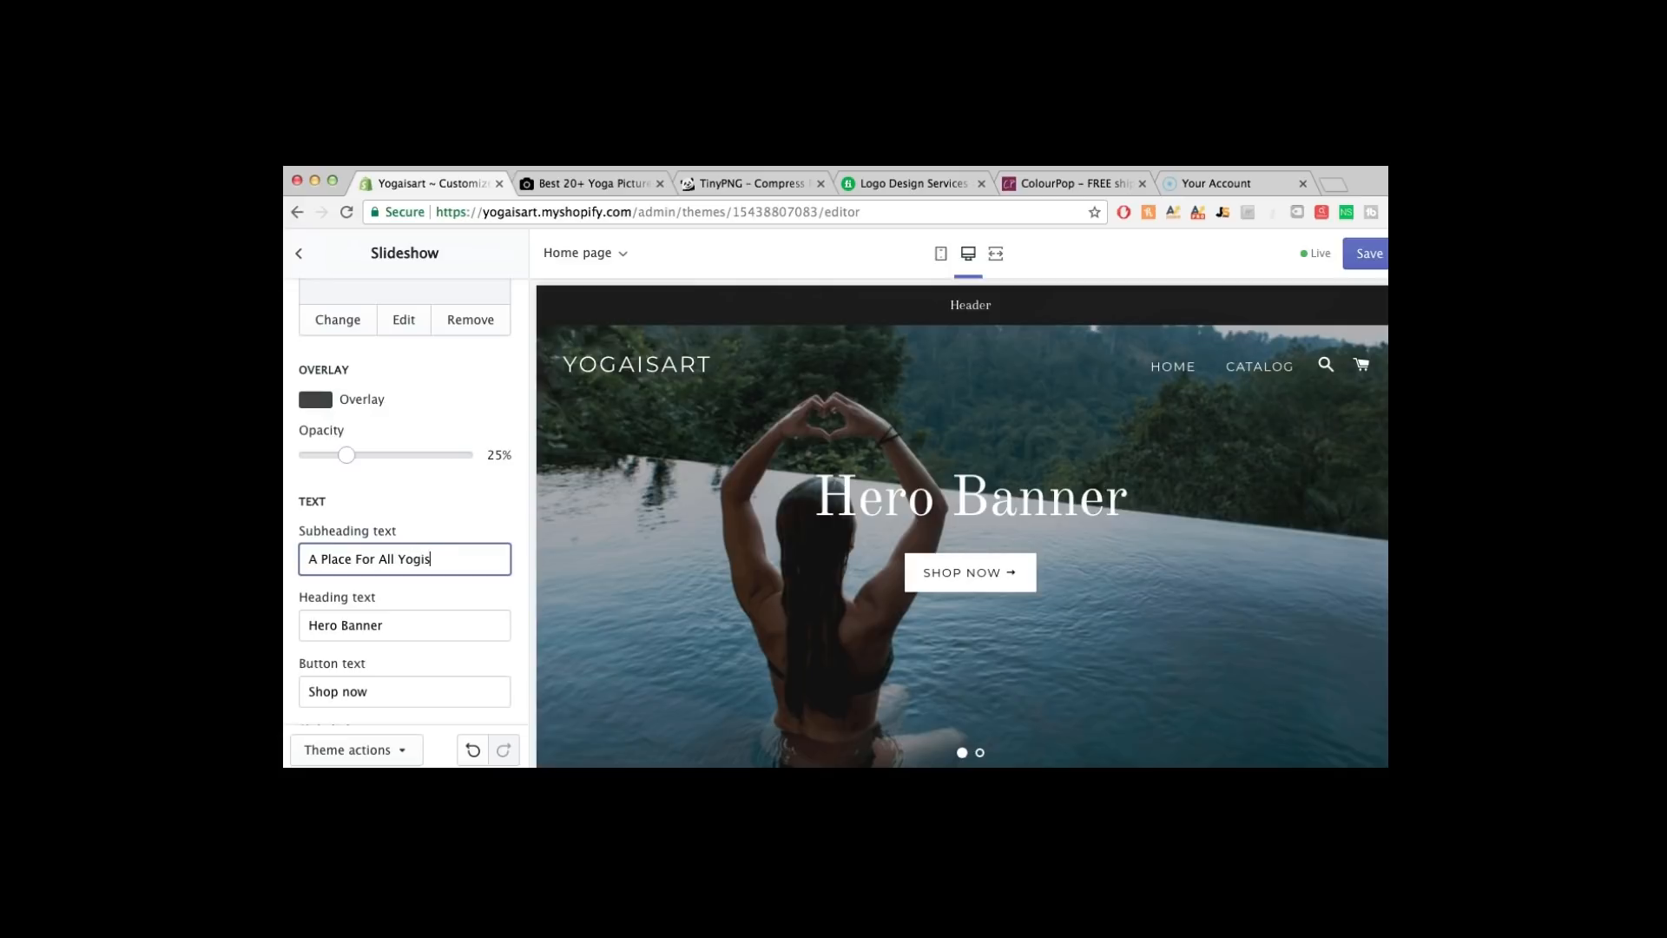
# Replace the heading 'Hero Banner' with 'Luxury Yoga Products' and save the theme
pyautogui.moveTo(391, 626); pyautogui.dragTo(294, 625)
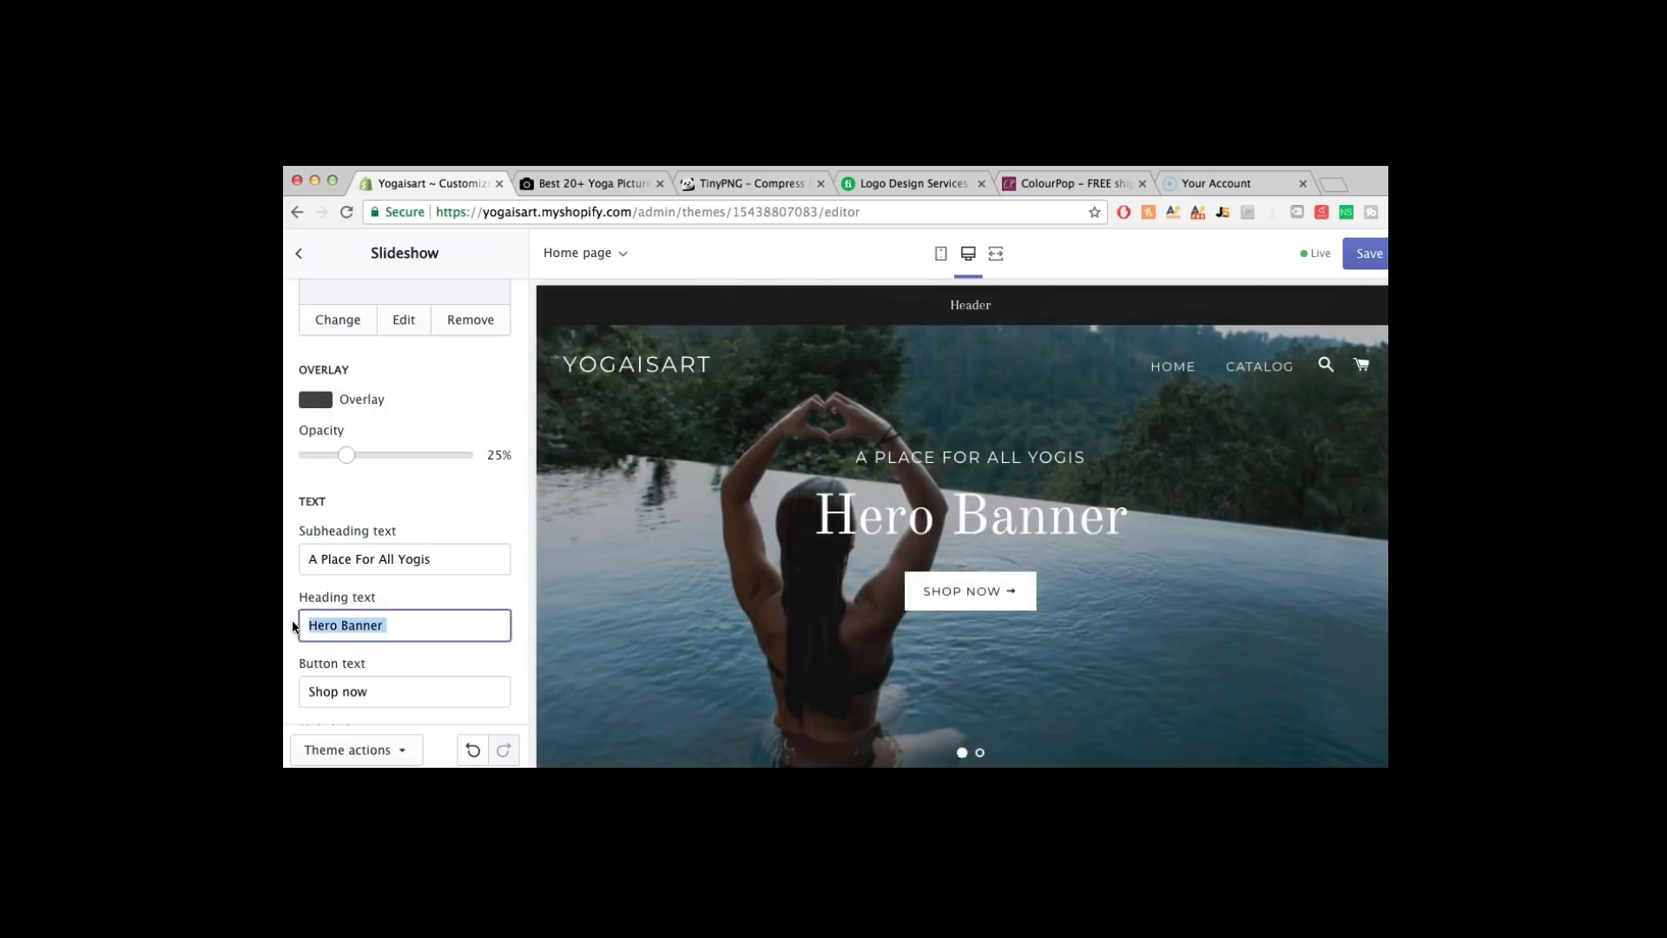
pyautogui.write('Lu')
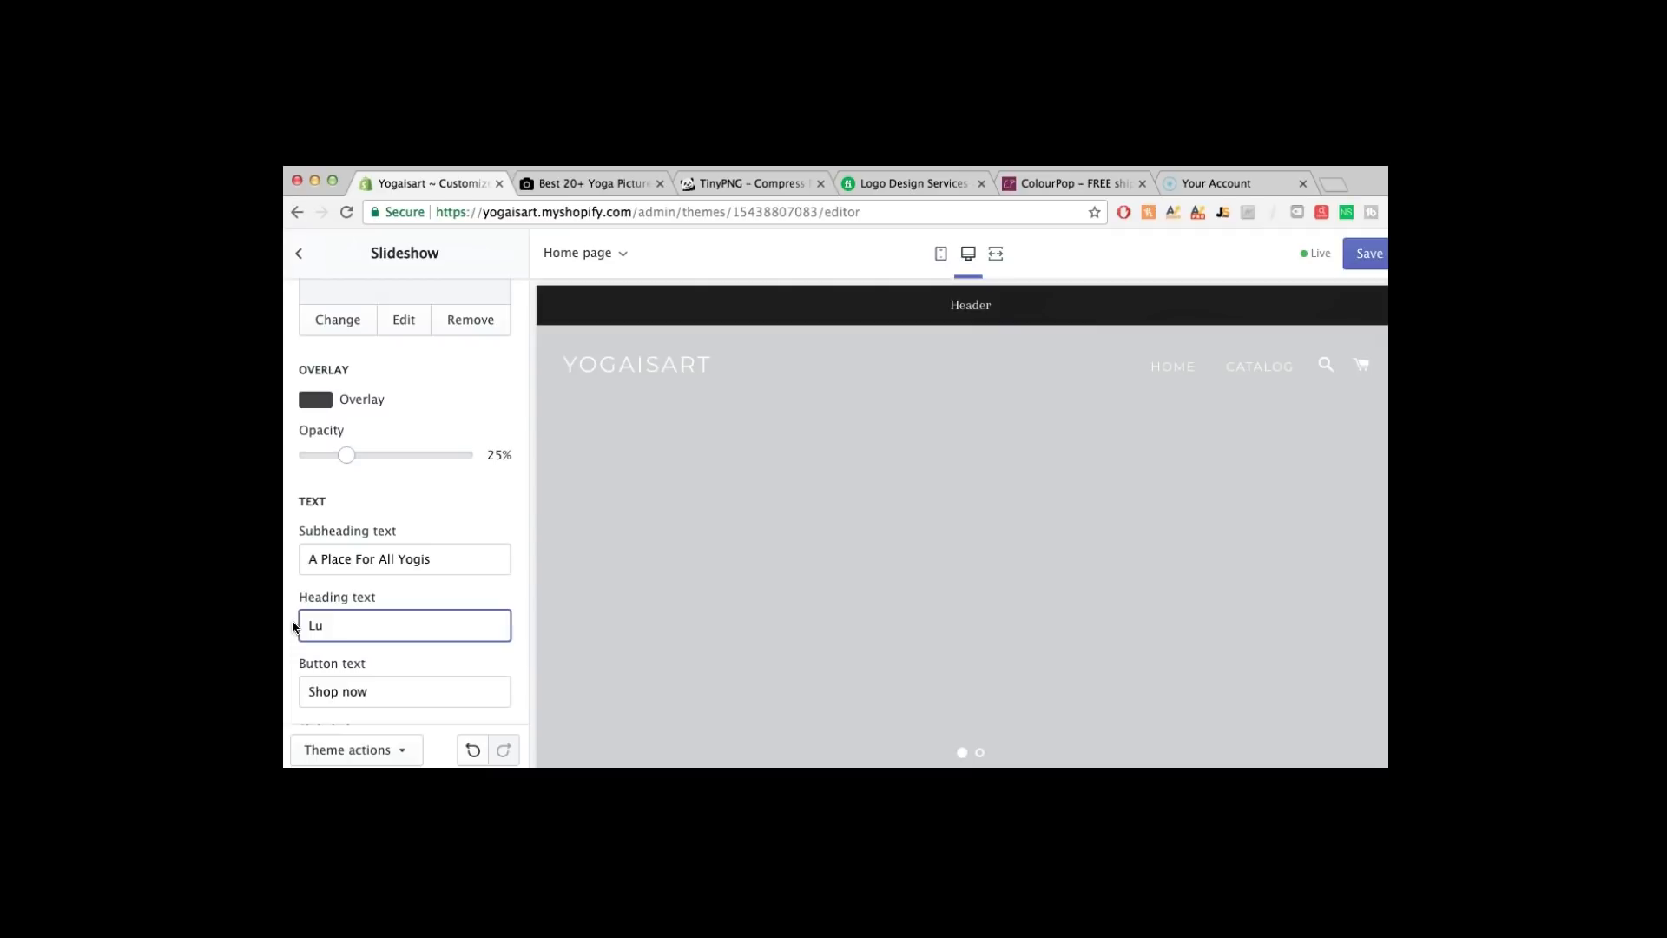
pyautogui.write('xury')
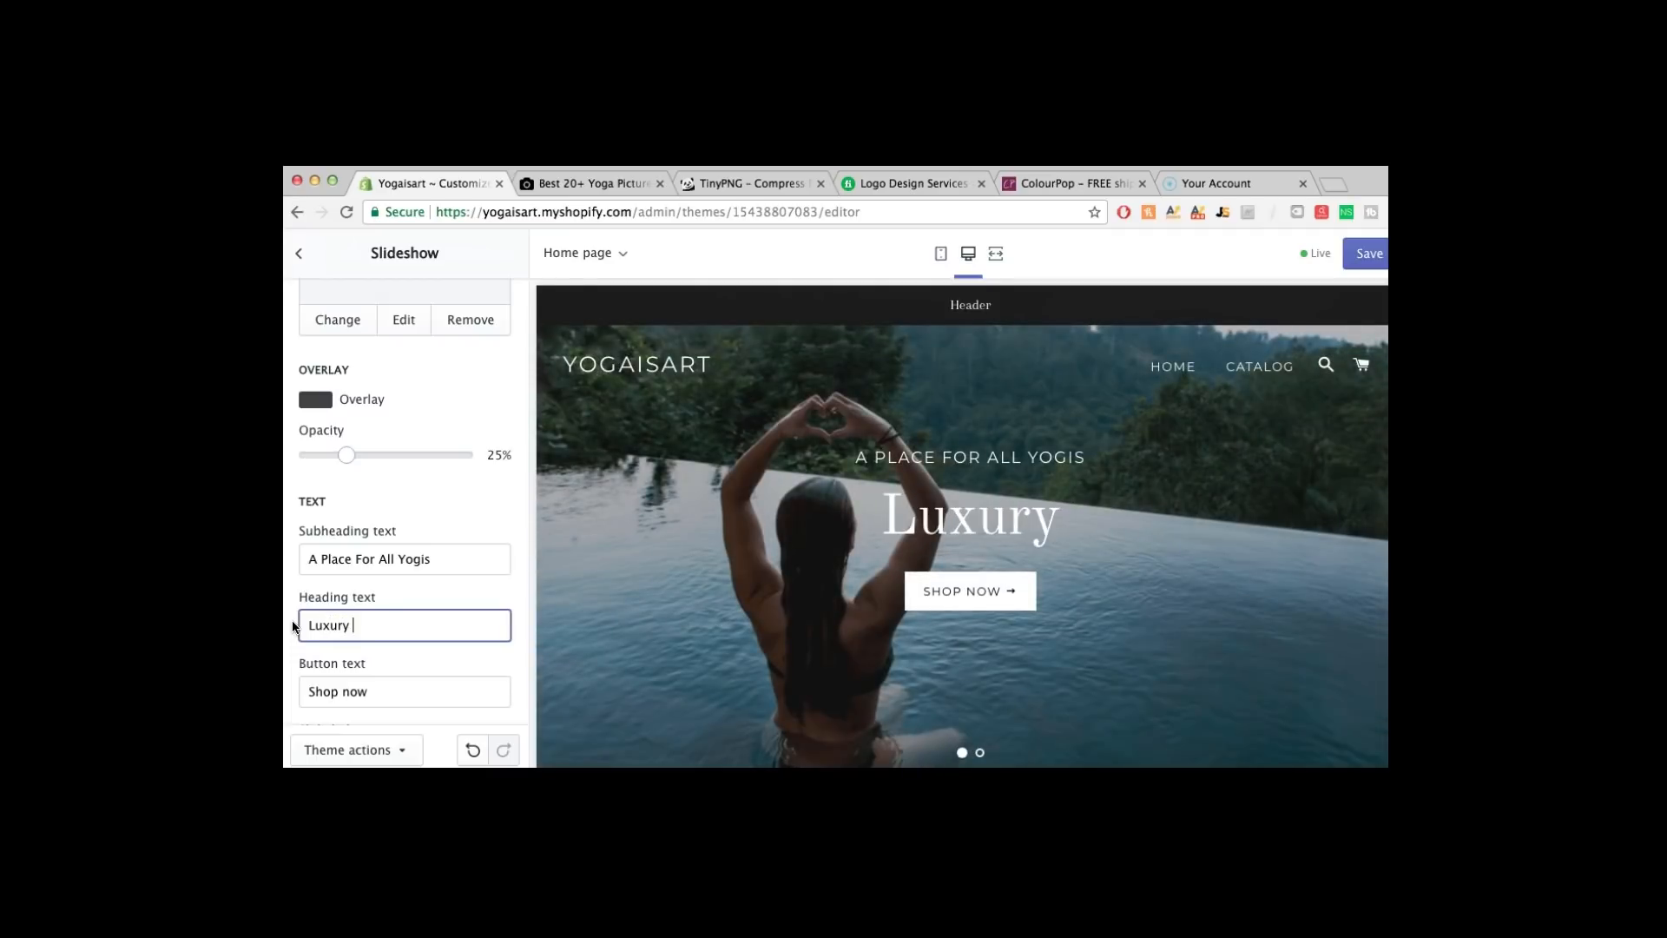
pyautogui.write(' Yoga Pr')
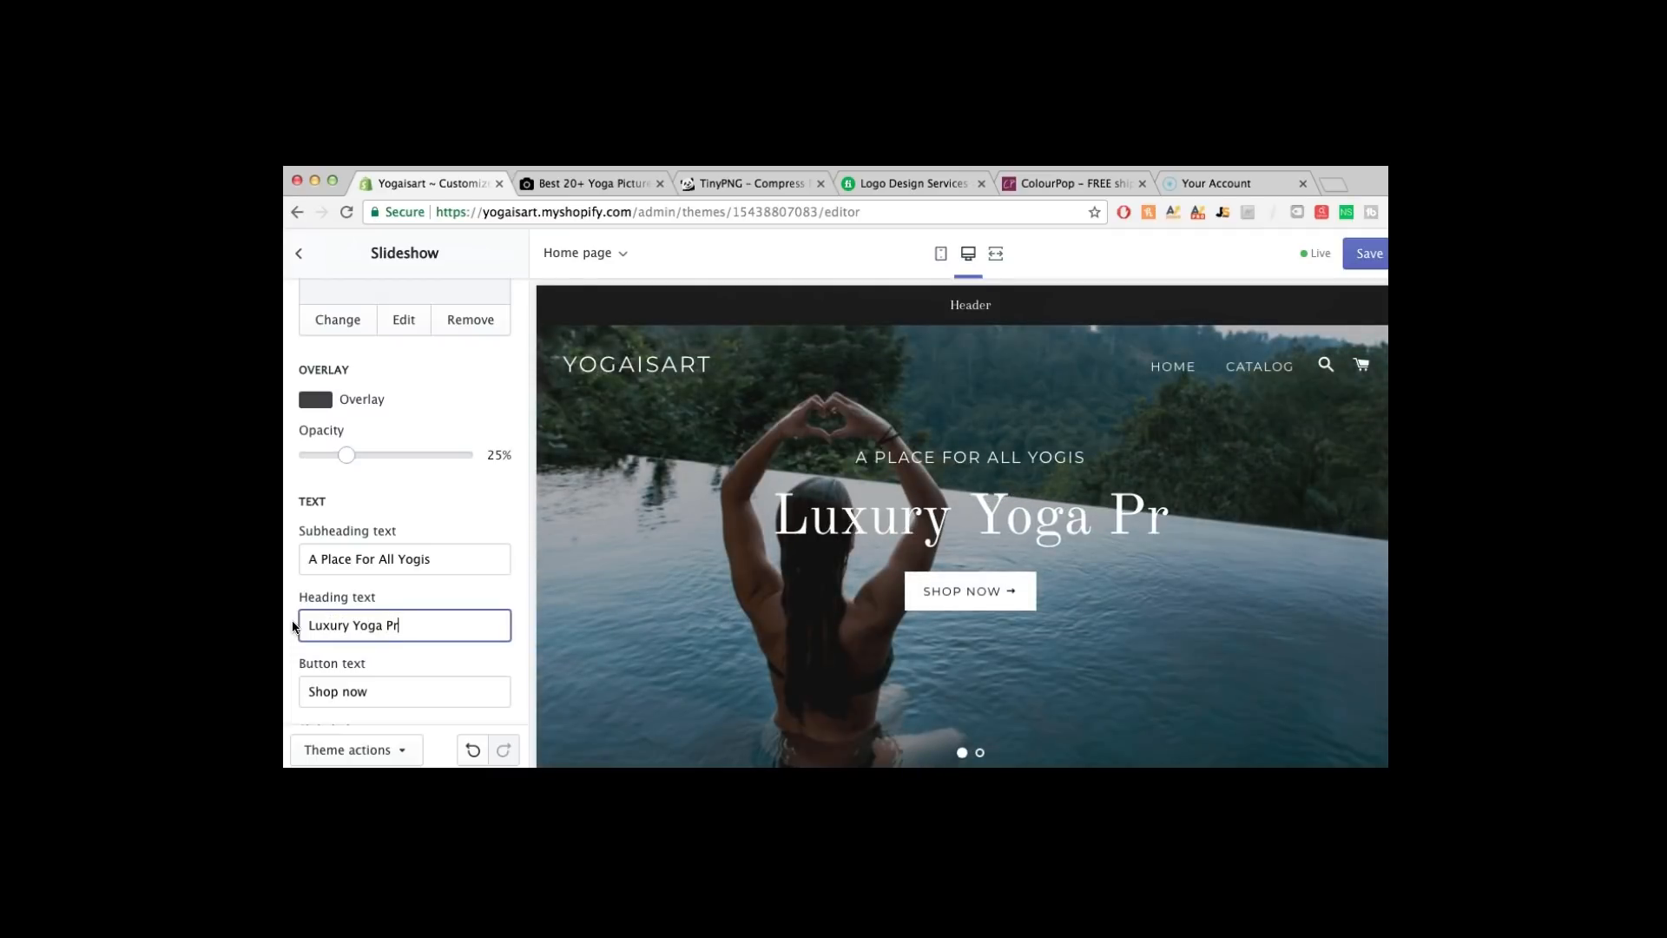
pyautogui.write('oducts')
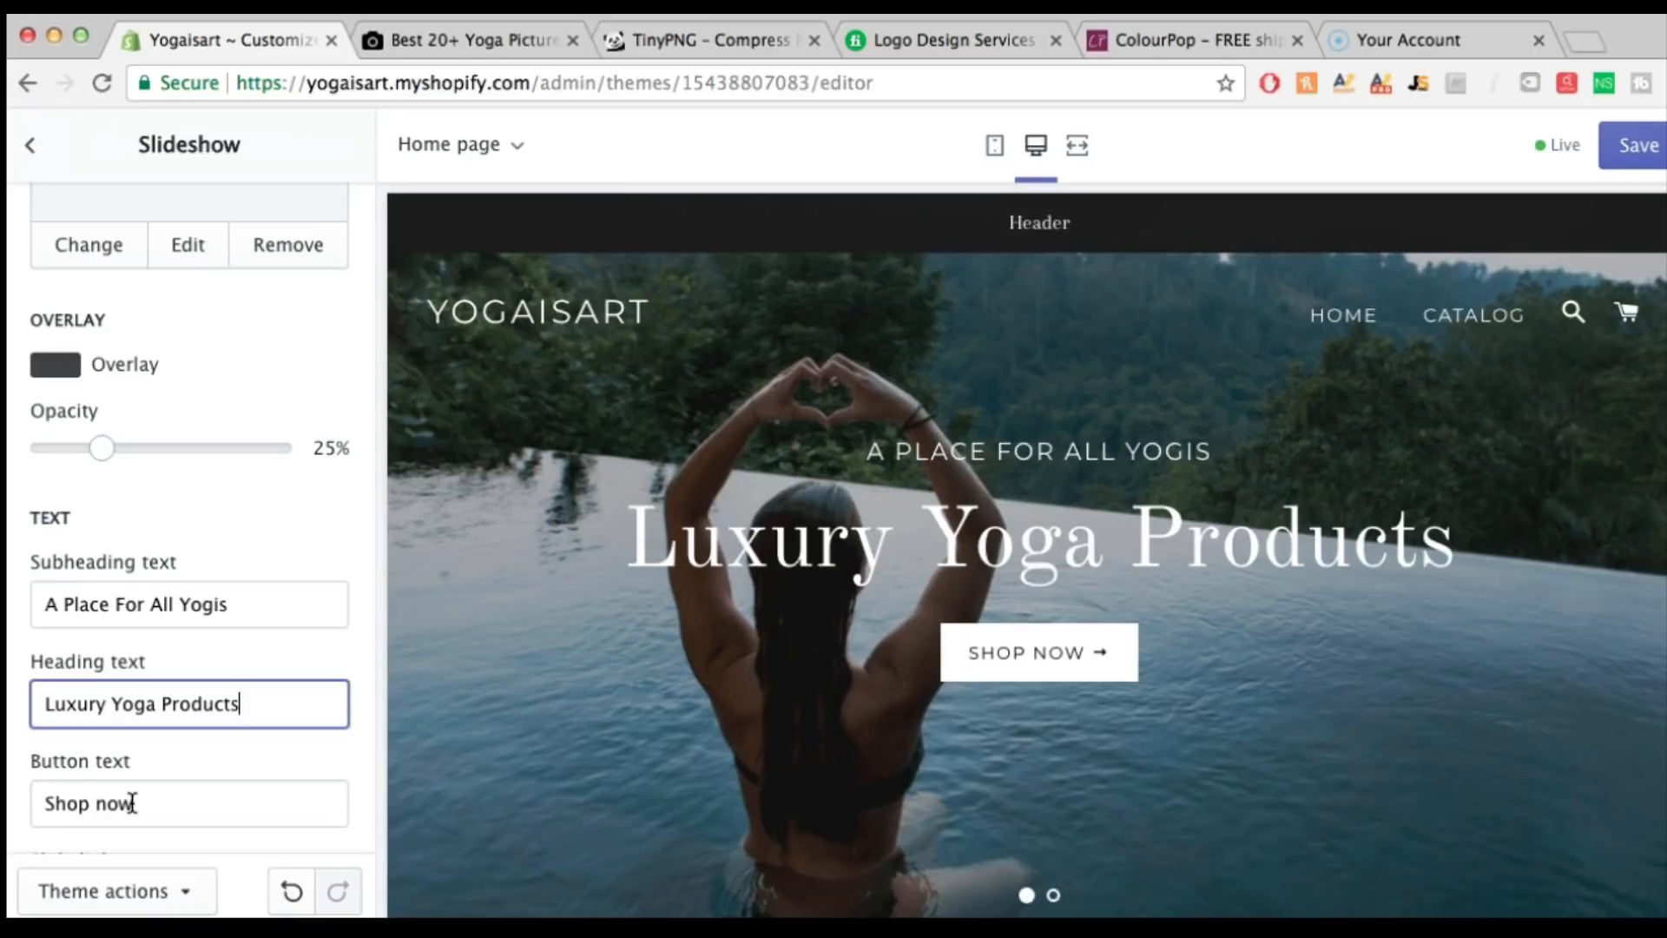
pyautogui.scroll(-2, 174, 783)
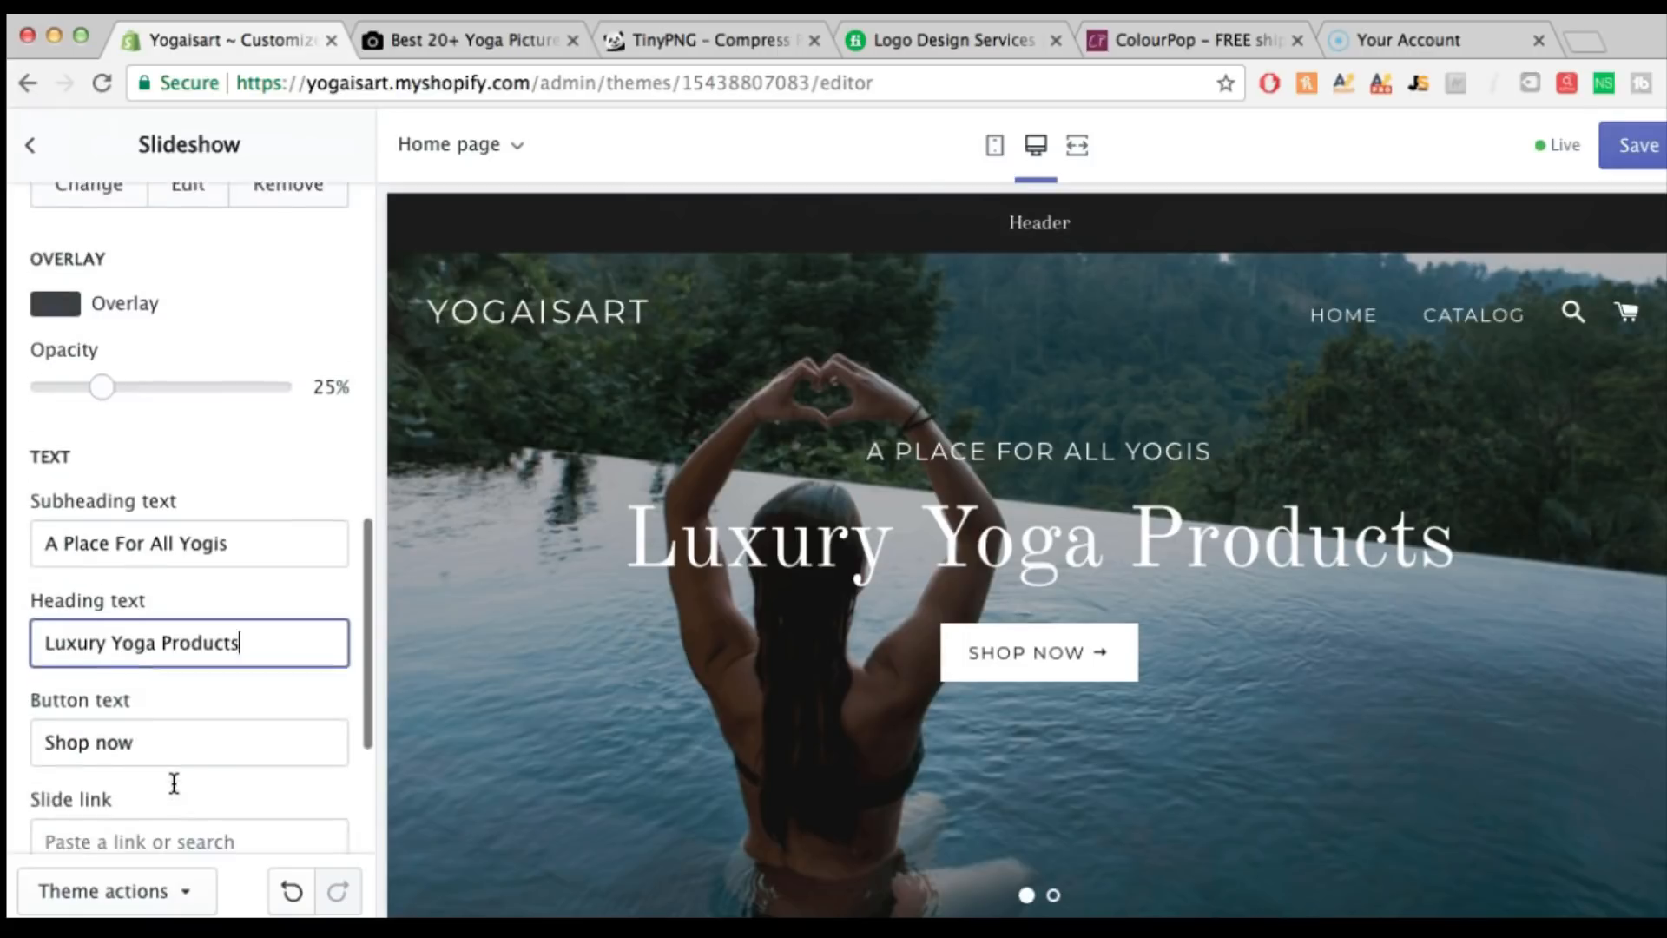
pyautogui.scroll(10, 172, 781)
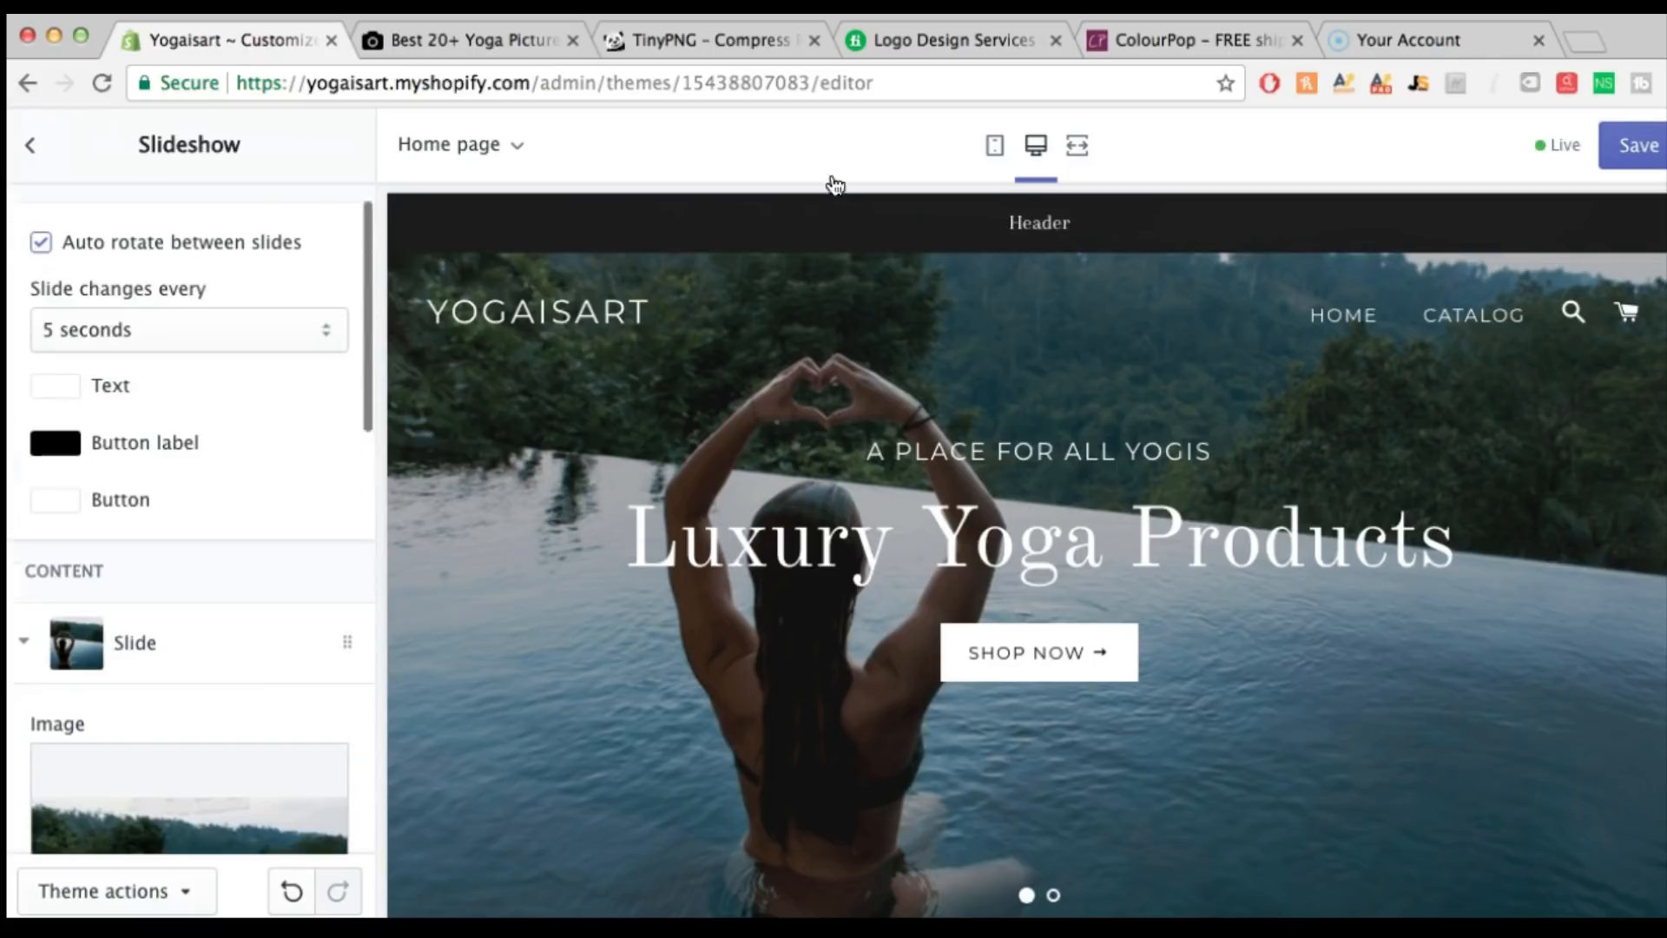
pyautogui.click(1644, 144)
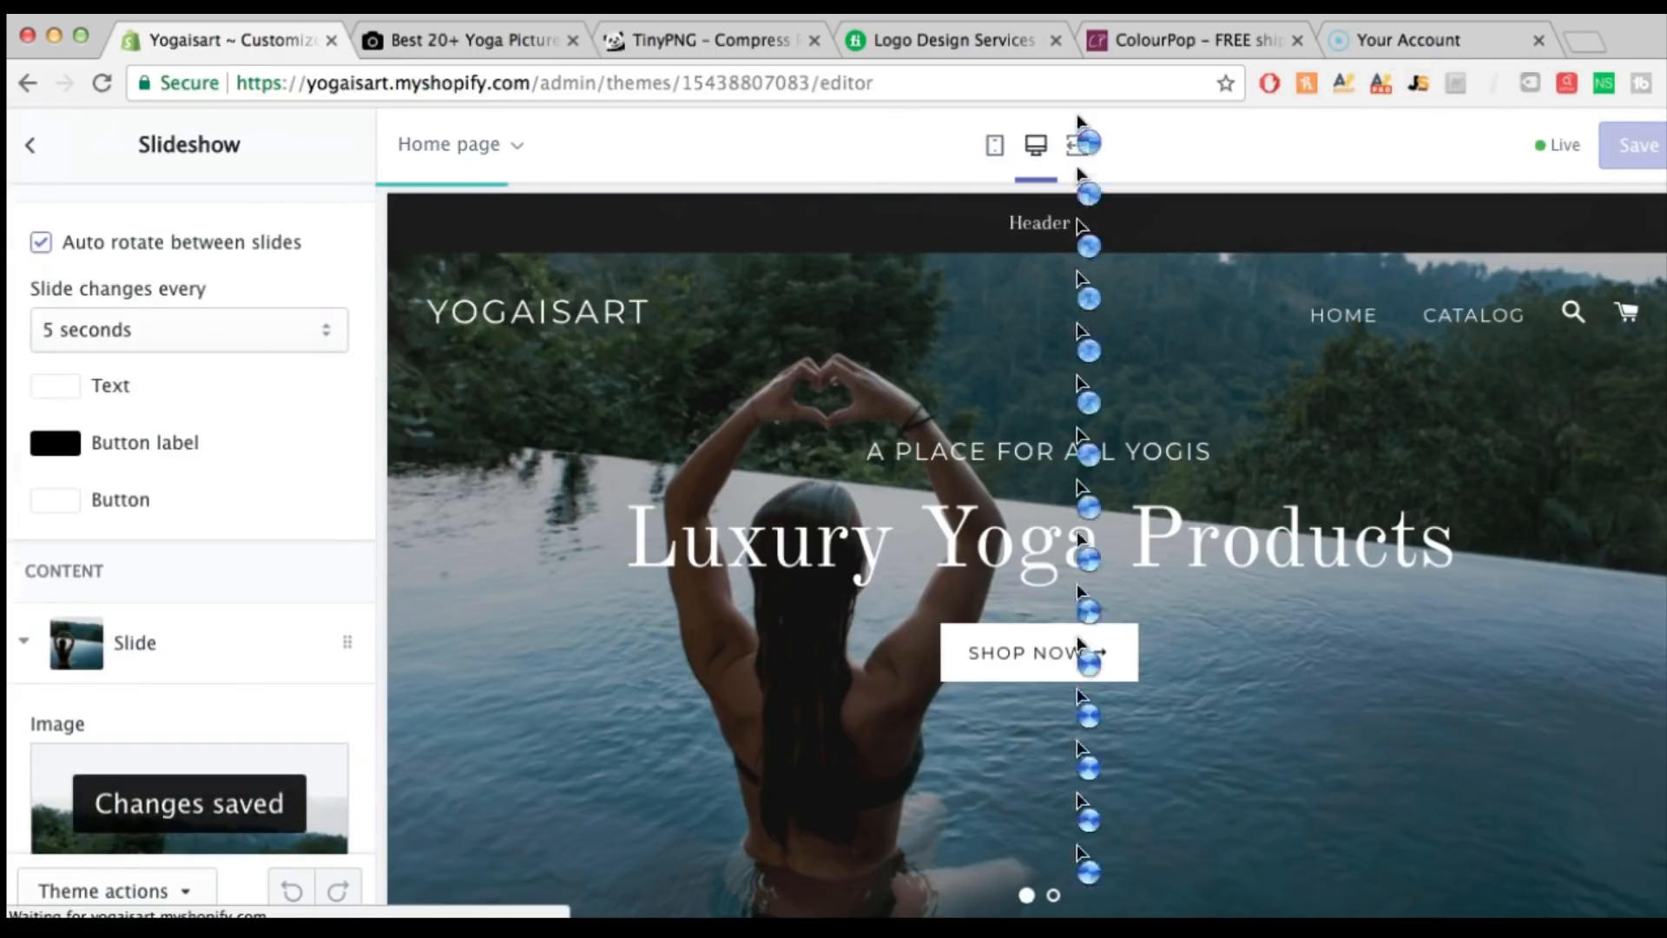
pyautogui.click(32, 144)
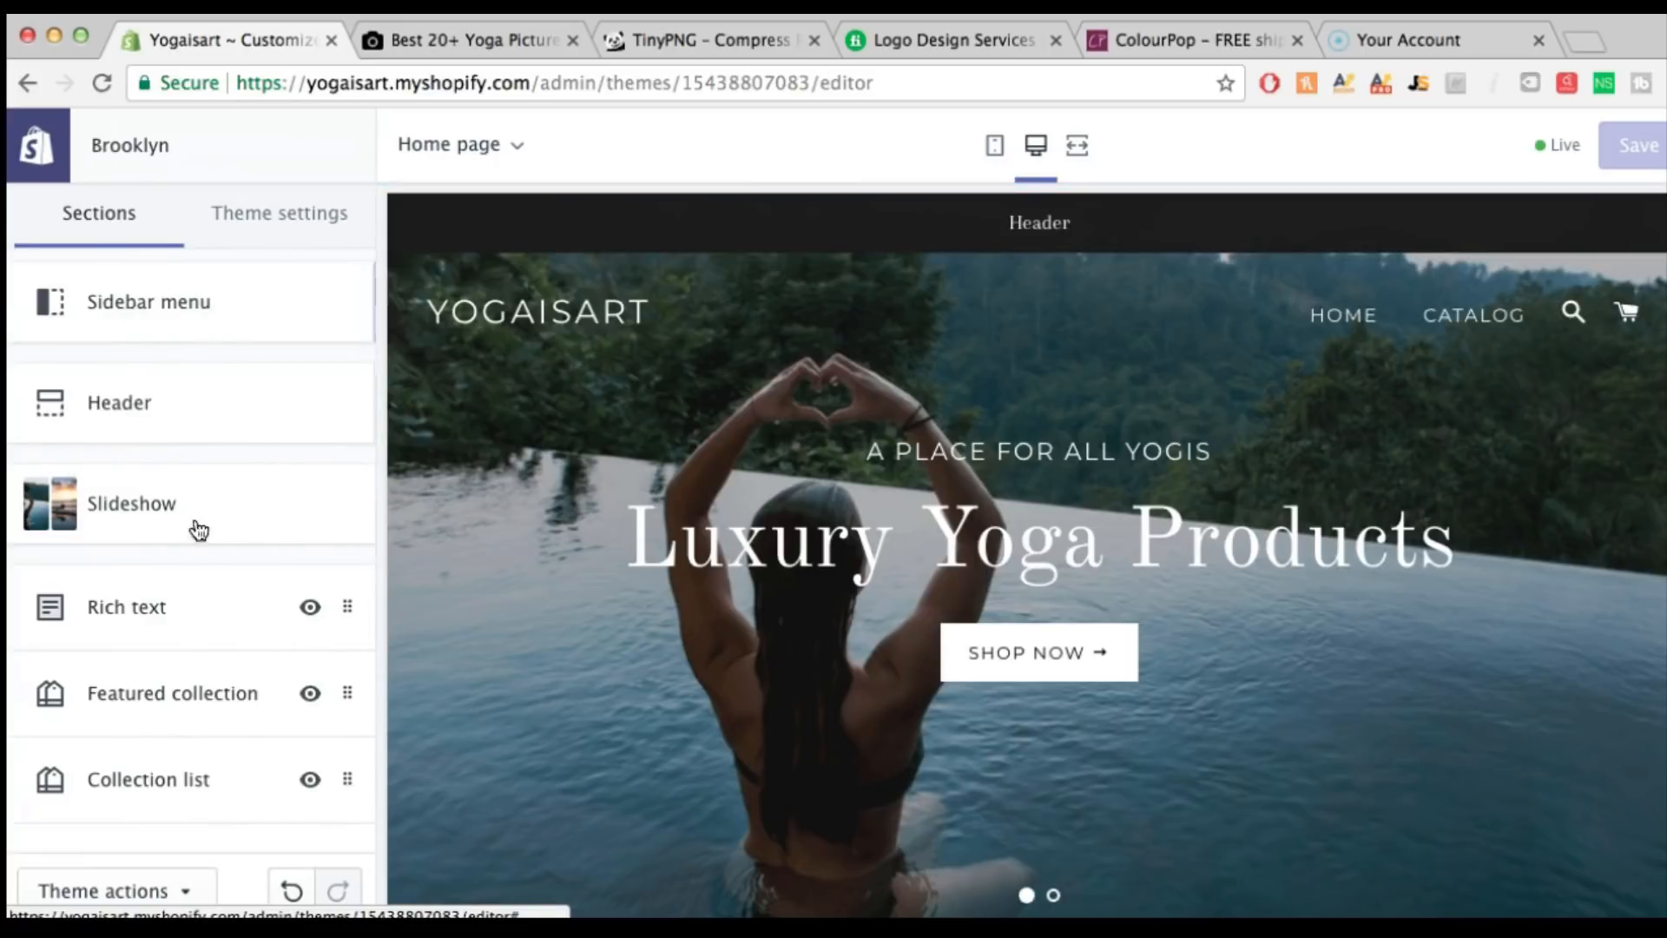
# Look over the Rich text section's settings and return to the sections list
pyautogui.scroll(-1, 239, 540)
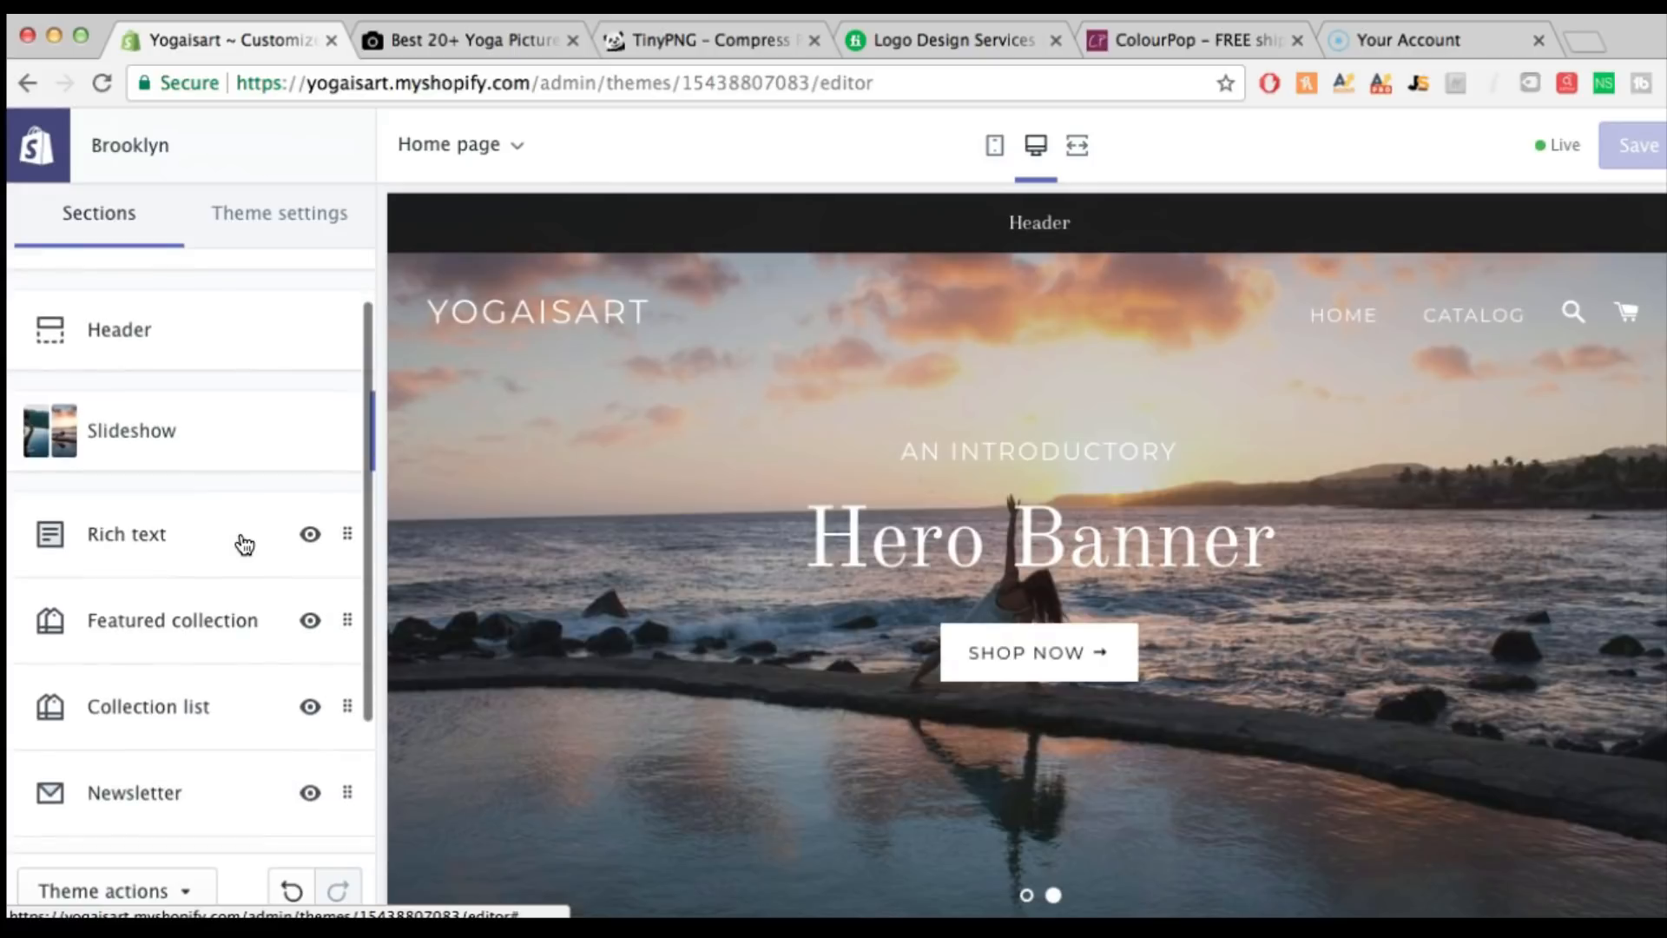
pyautogui.scroll(1, 240, 540)
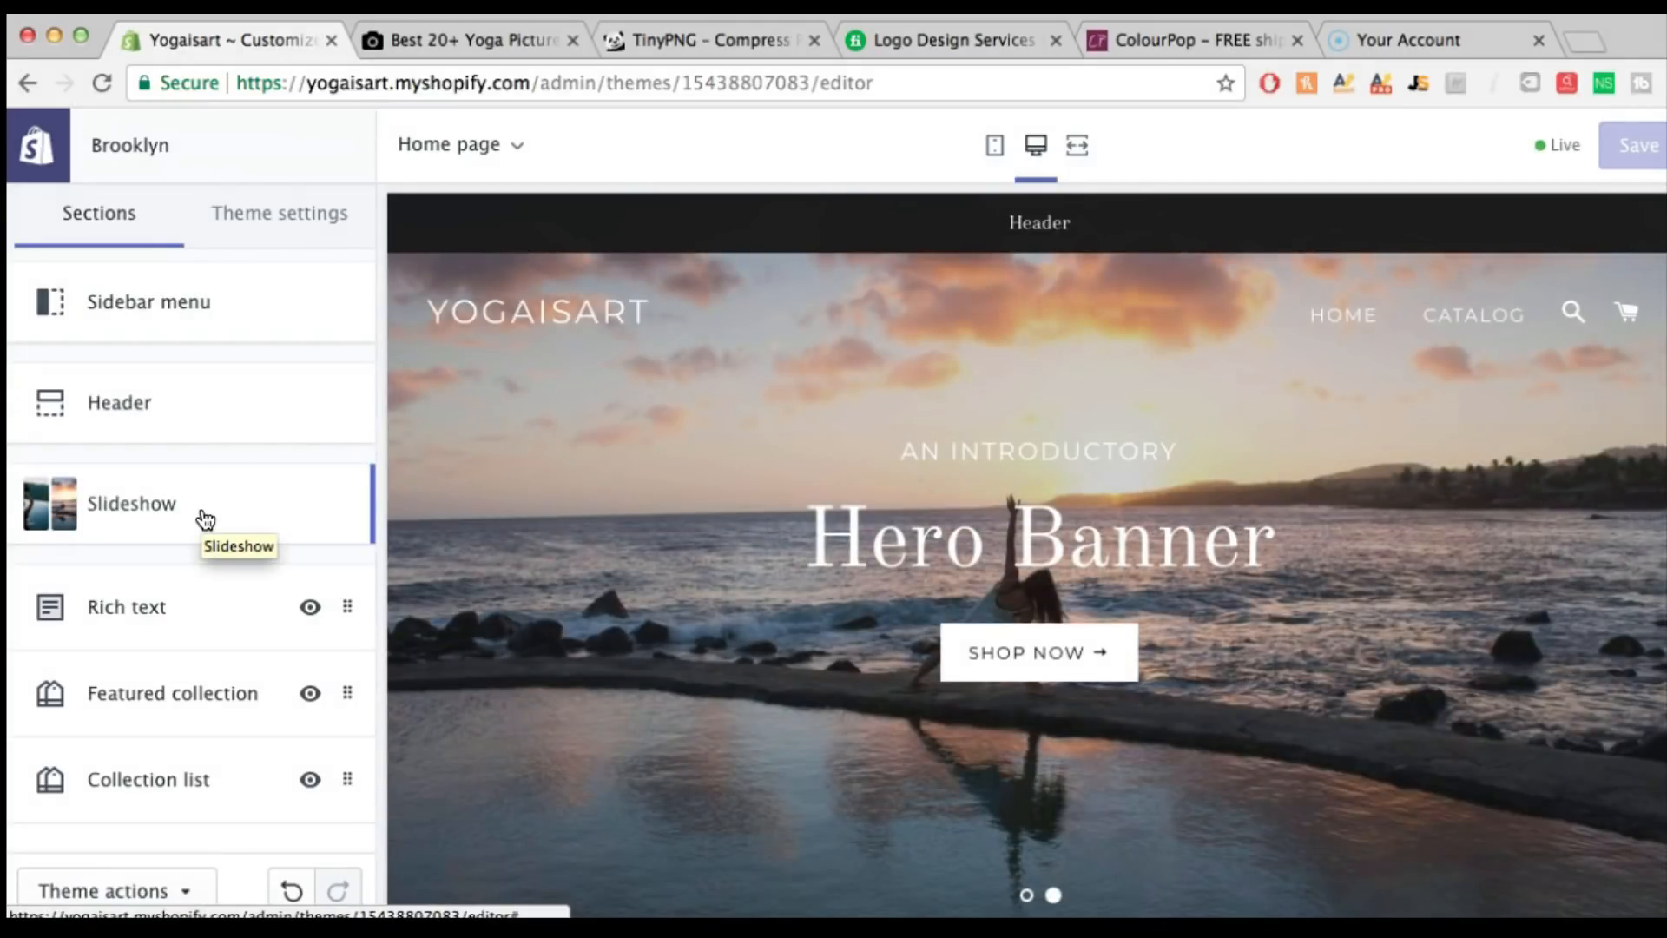
pyautogui.scroll(-2, 205, 519)
pyautogui.click(171, 556)
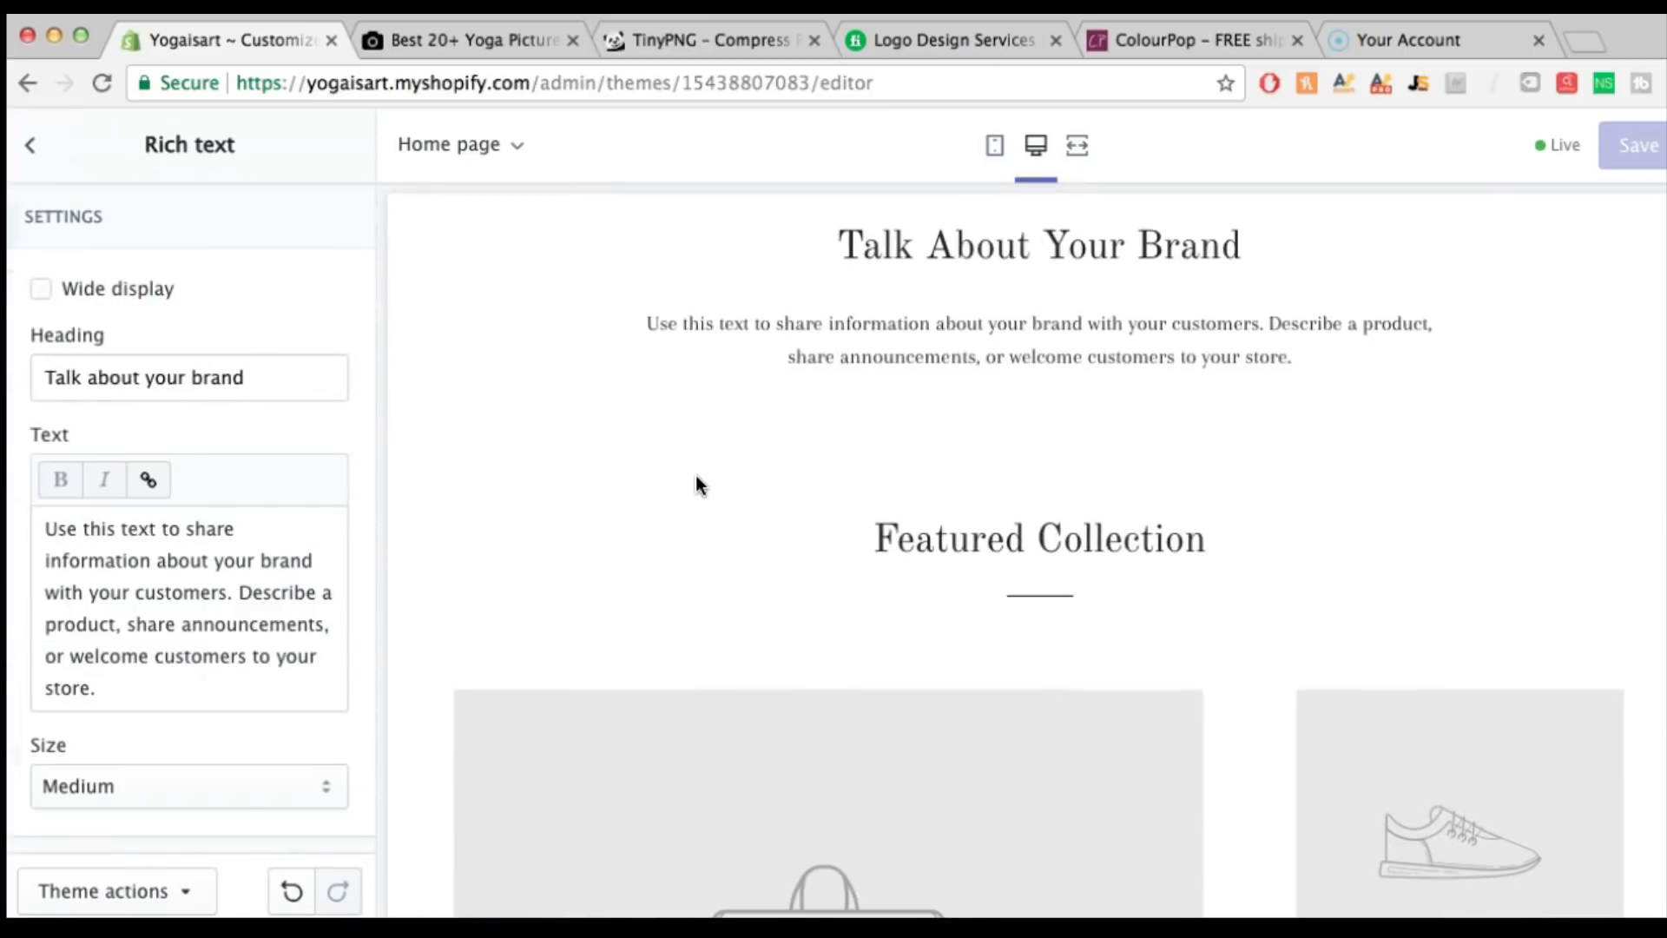
pyautogui.scroll(-12, 696, 476)
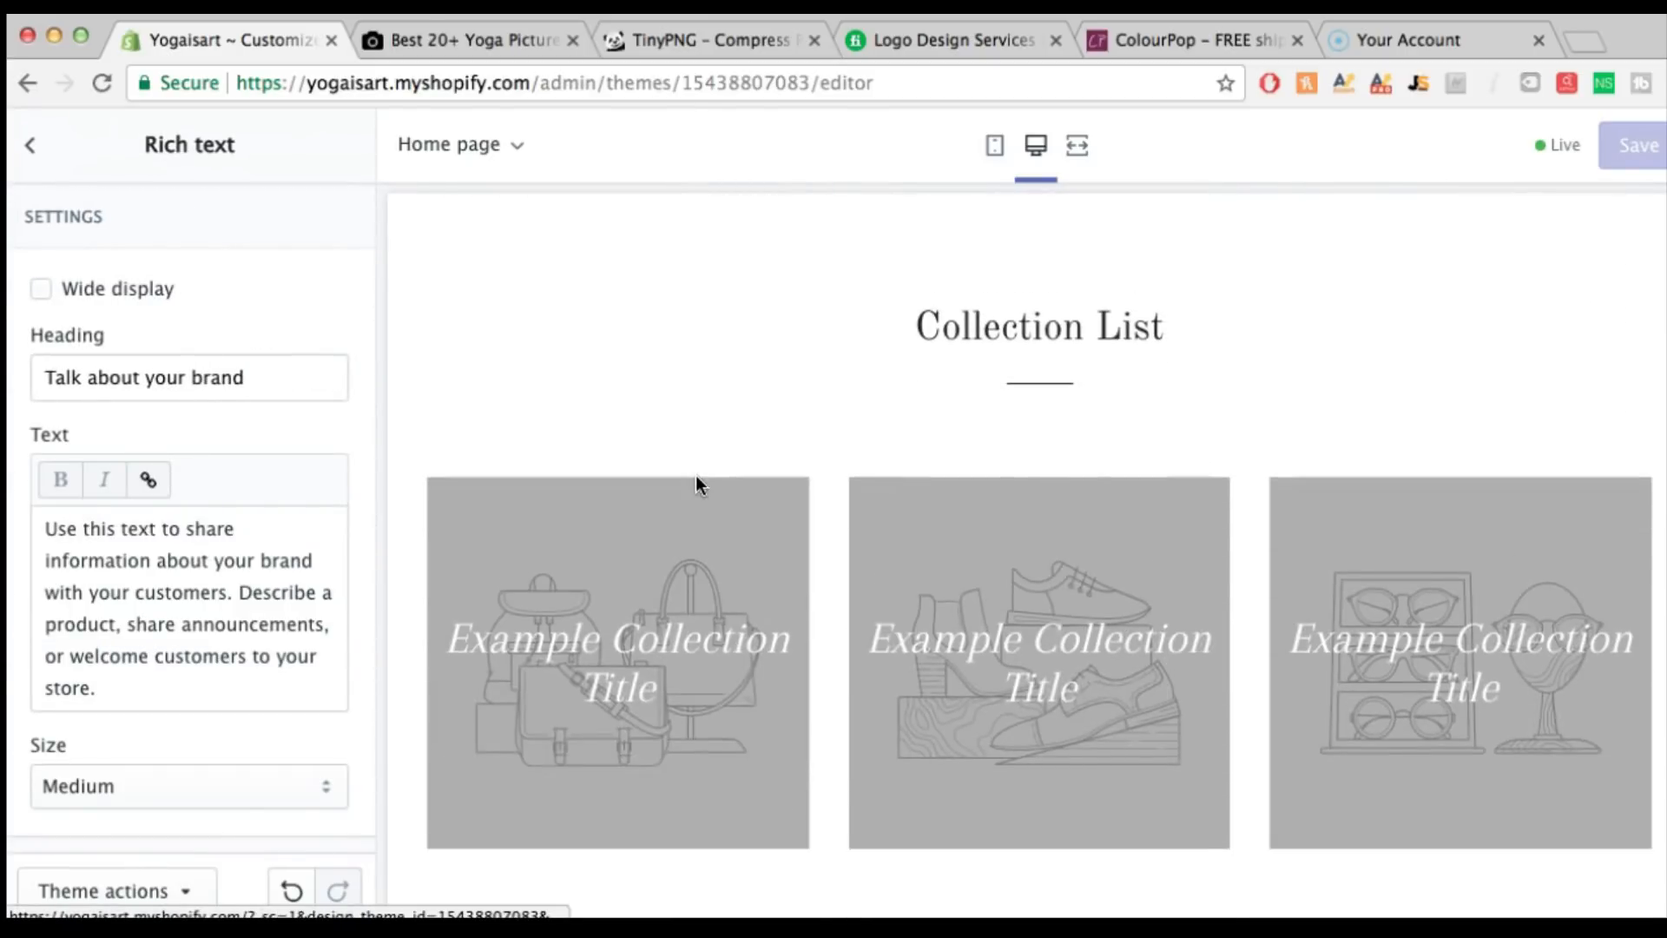
pyautogui.scroll(-1, 695, 475)
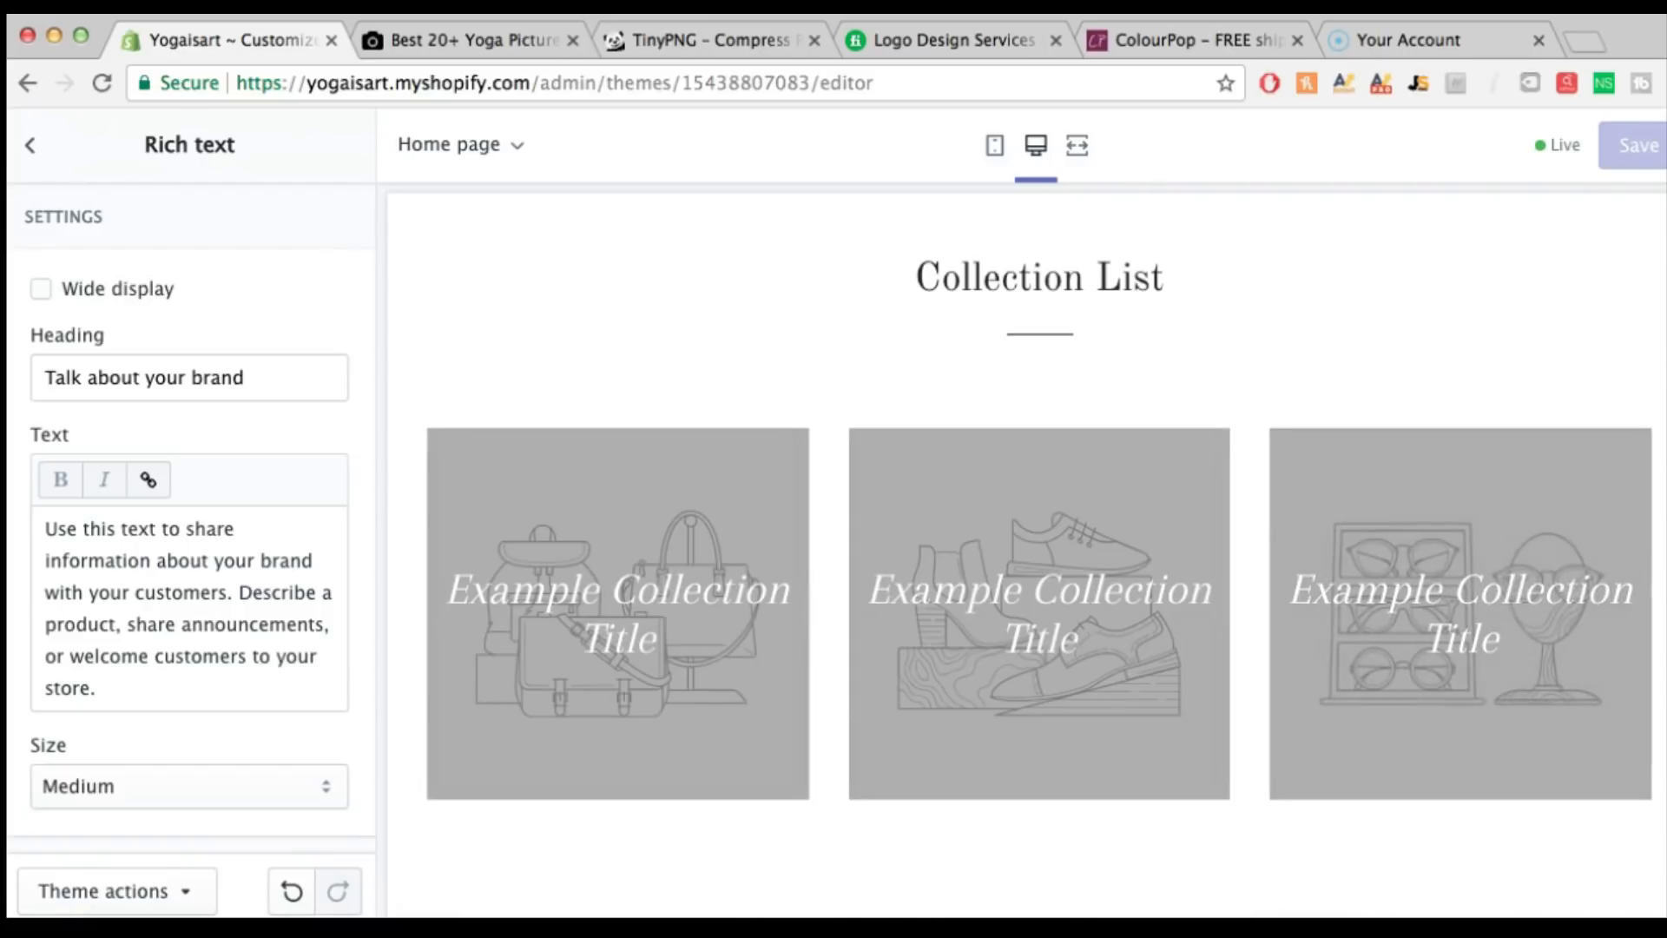
pyautogui.click(30, 145)
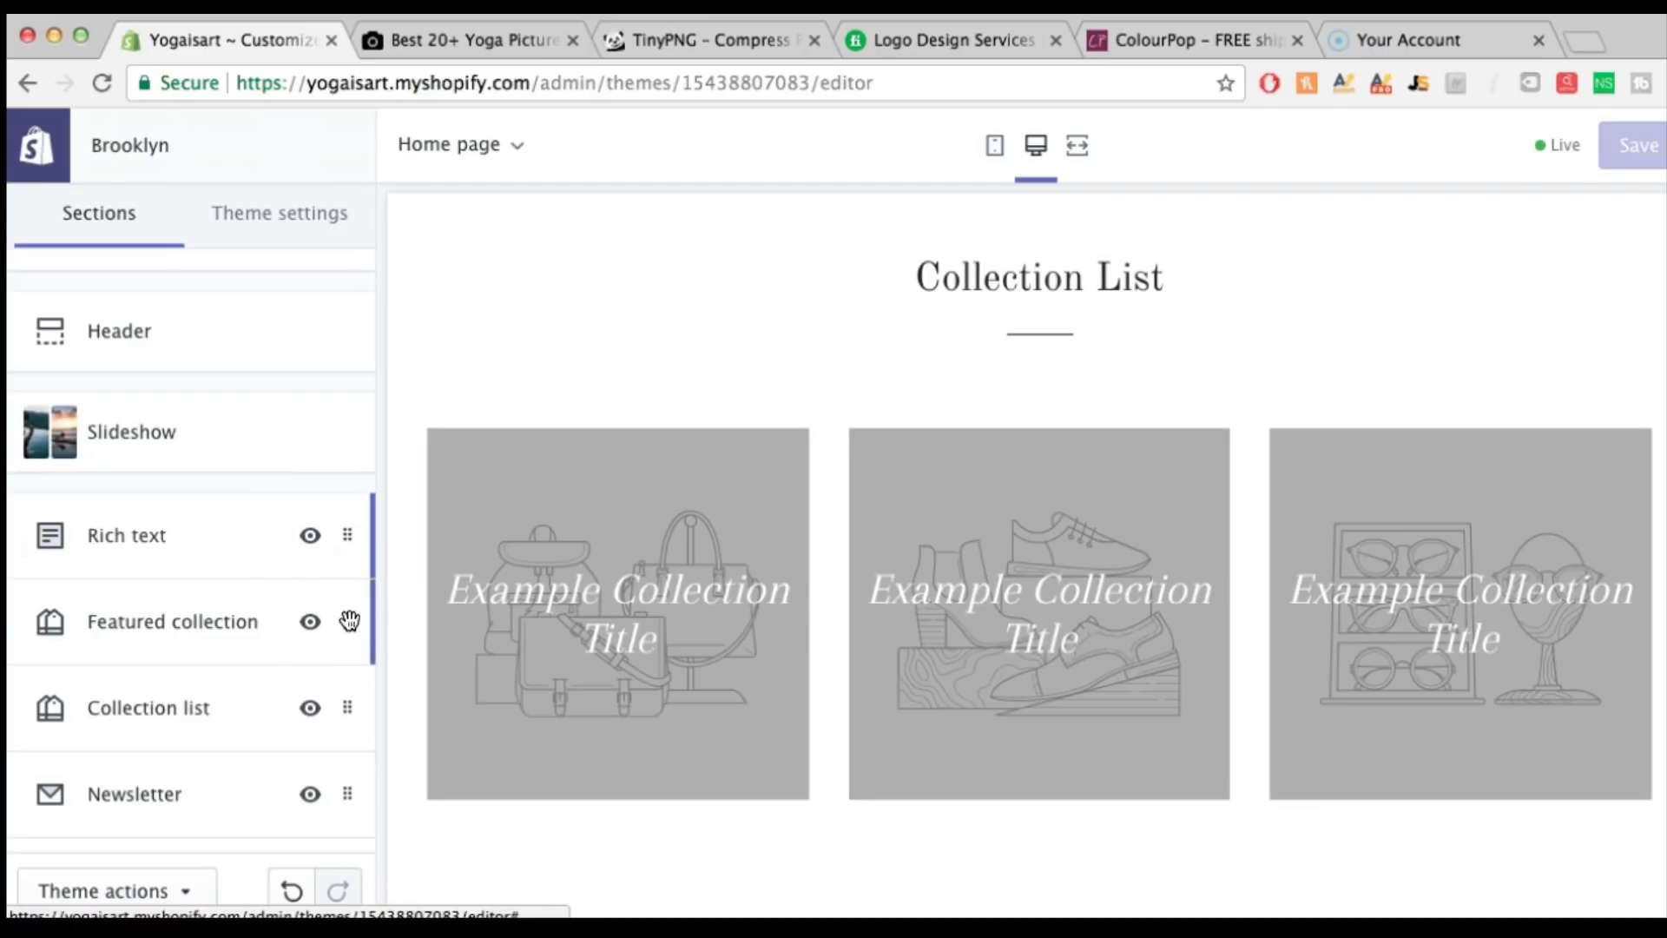
# Move the Featured collection section below Collection list on the home page
pyautogui.moveTo(346, 620); pyautogui.dragTo(346, 710)
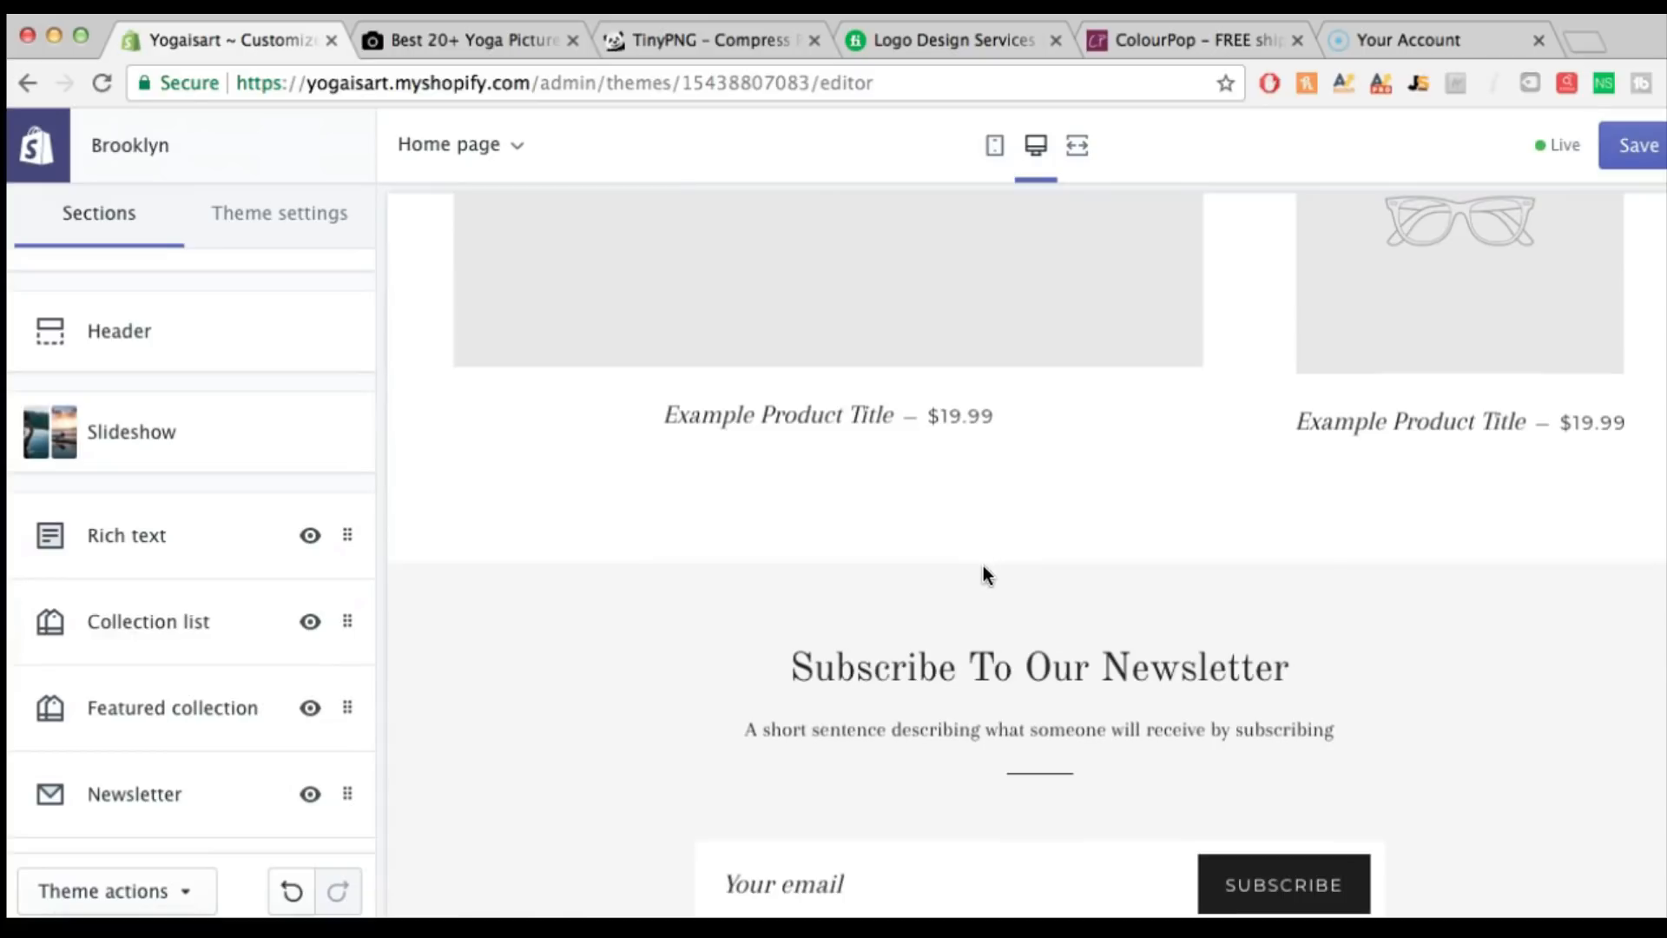
pyautogui.scroll(7, 983, 573)
pyautogui.scroll(10, 983, 574)
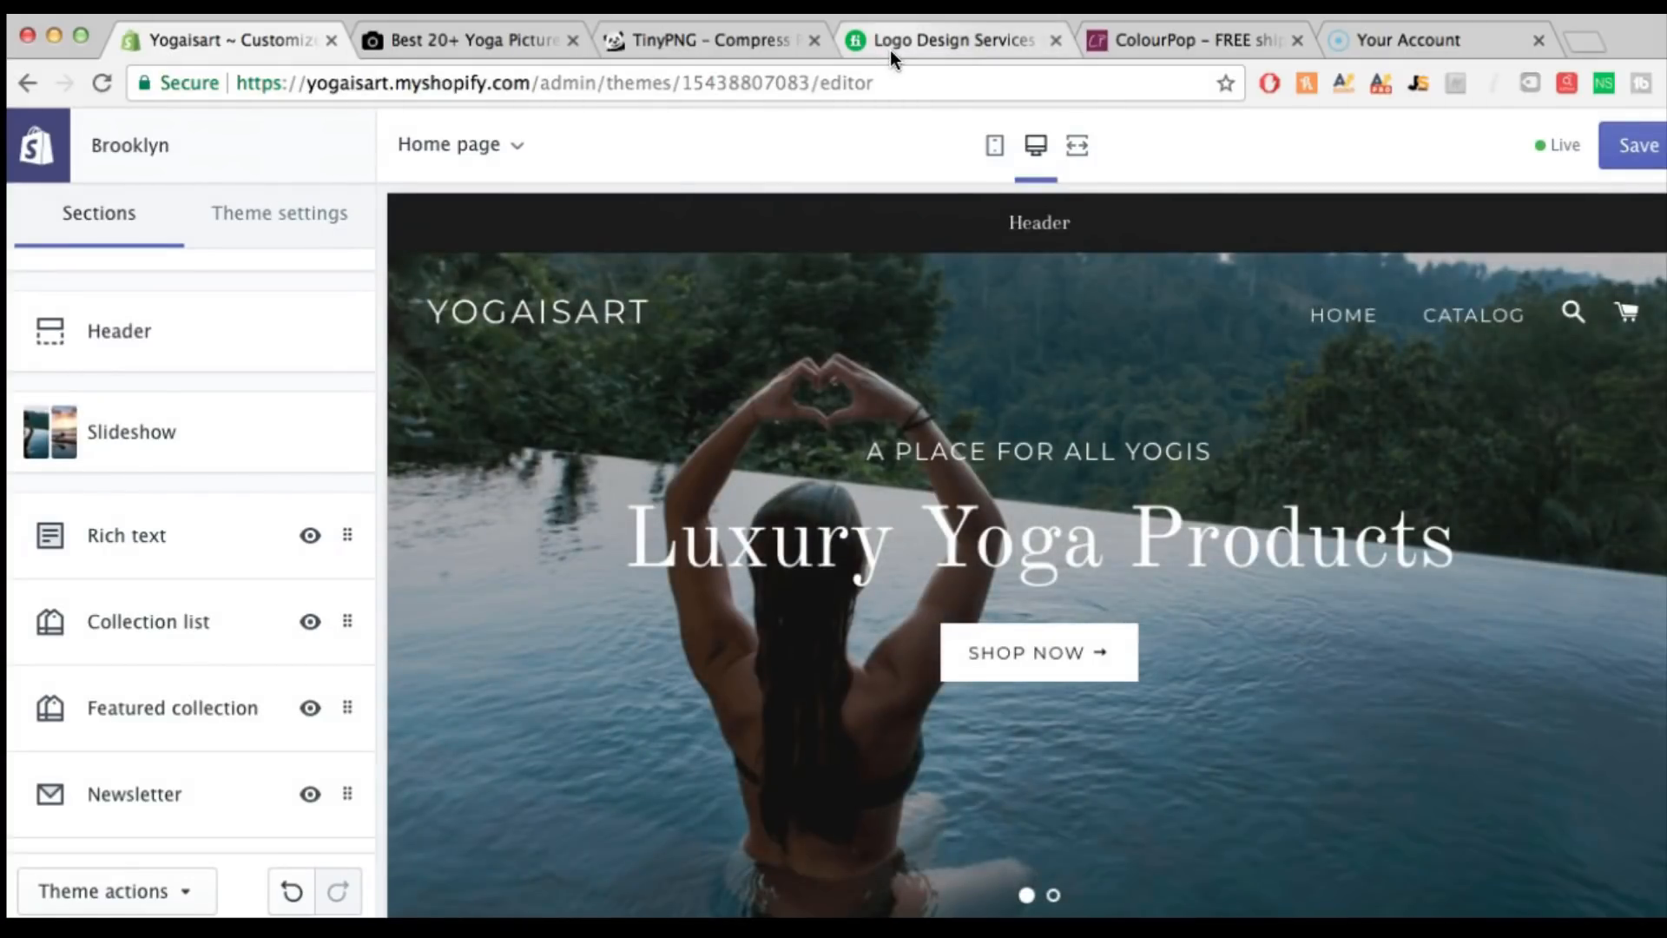
pyautogui.click(891, 54)
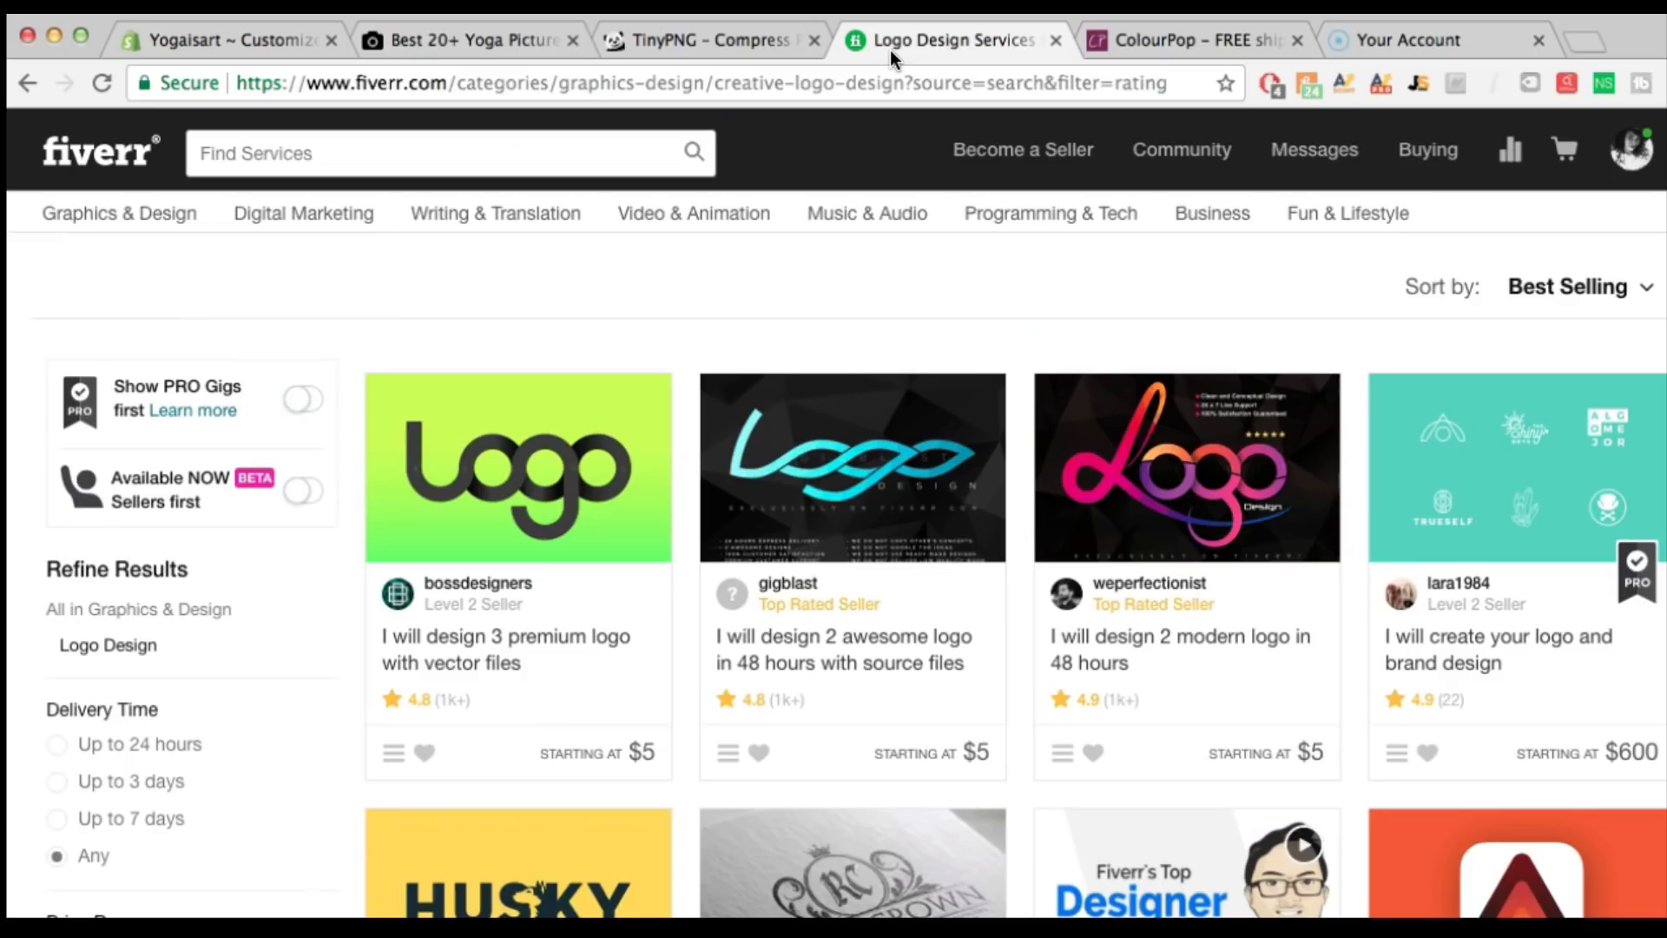
# Search Fiverr for 'logo' and choose the logo design suggestion
pyautogui.click(332, 149)
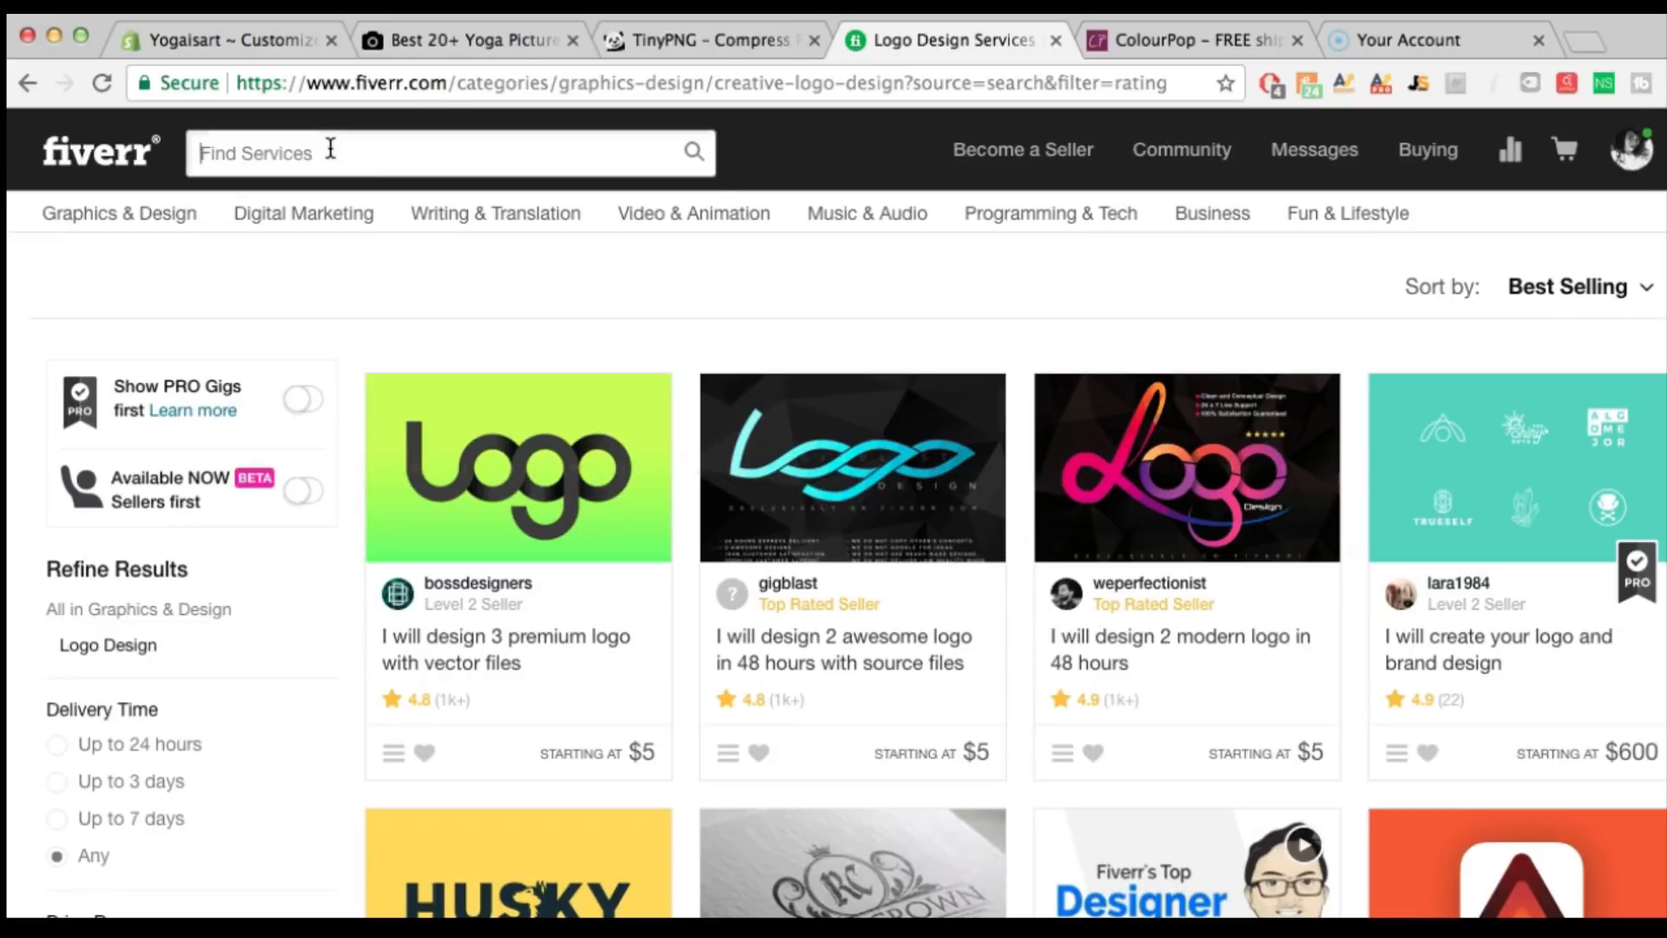
pyautogui.write('logo')
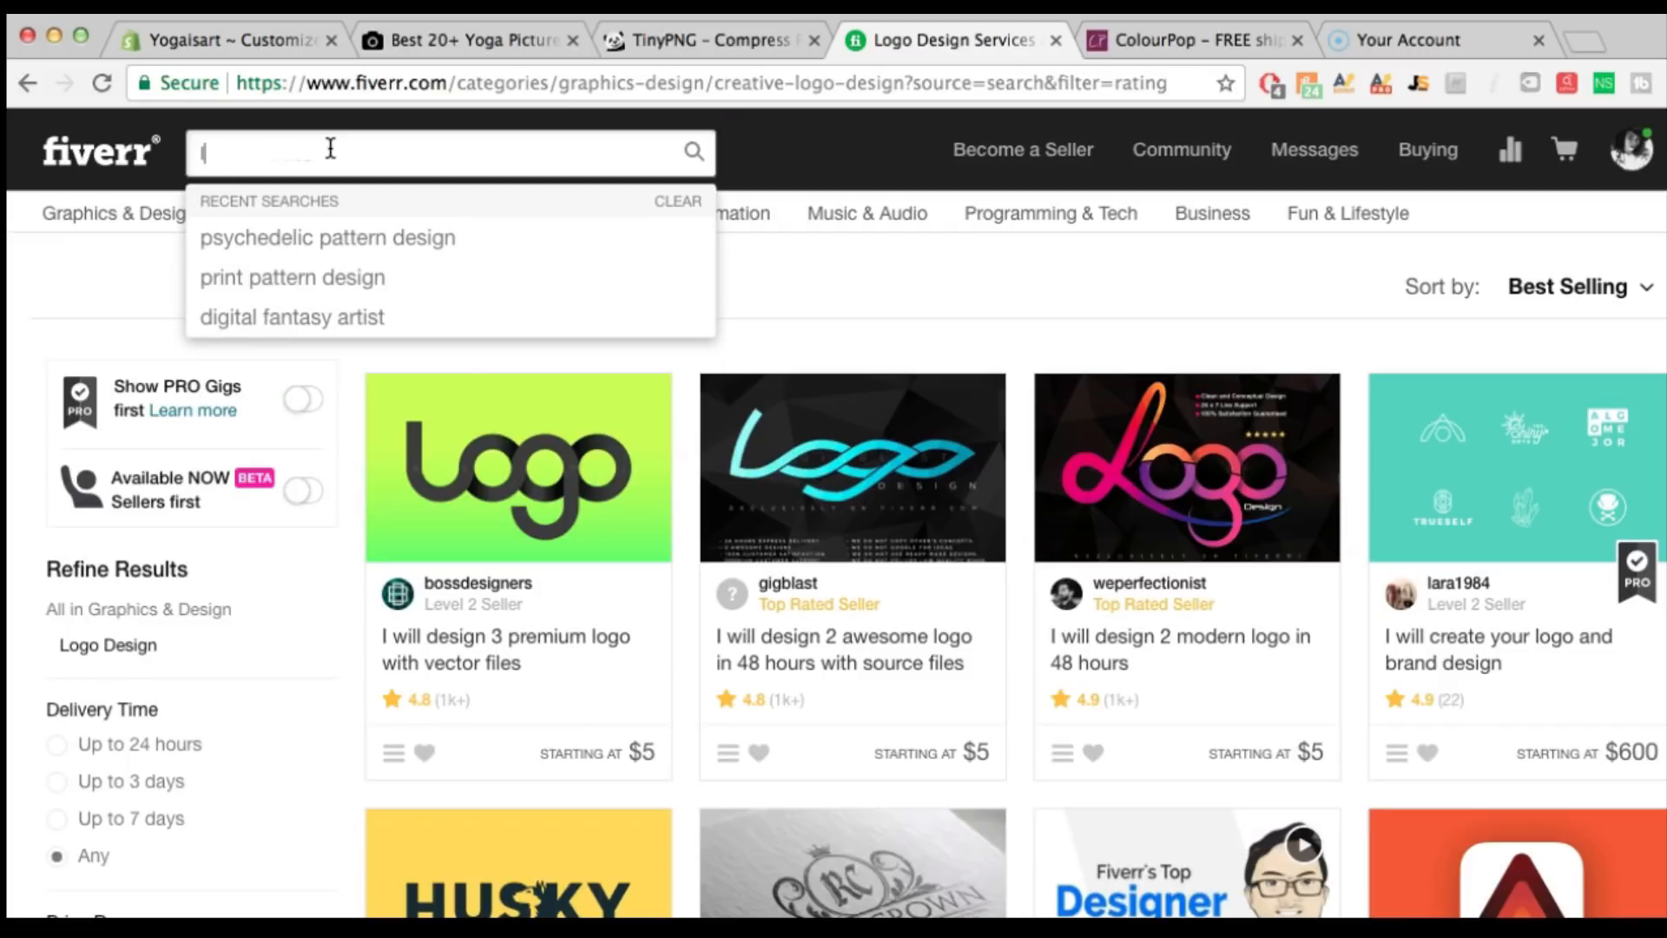
pyautogui.press('Down')
pyautogui.press('Return')
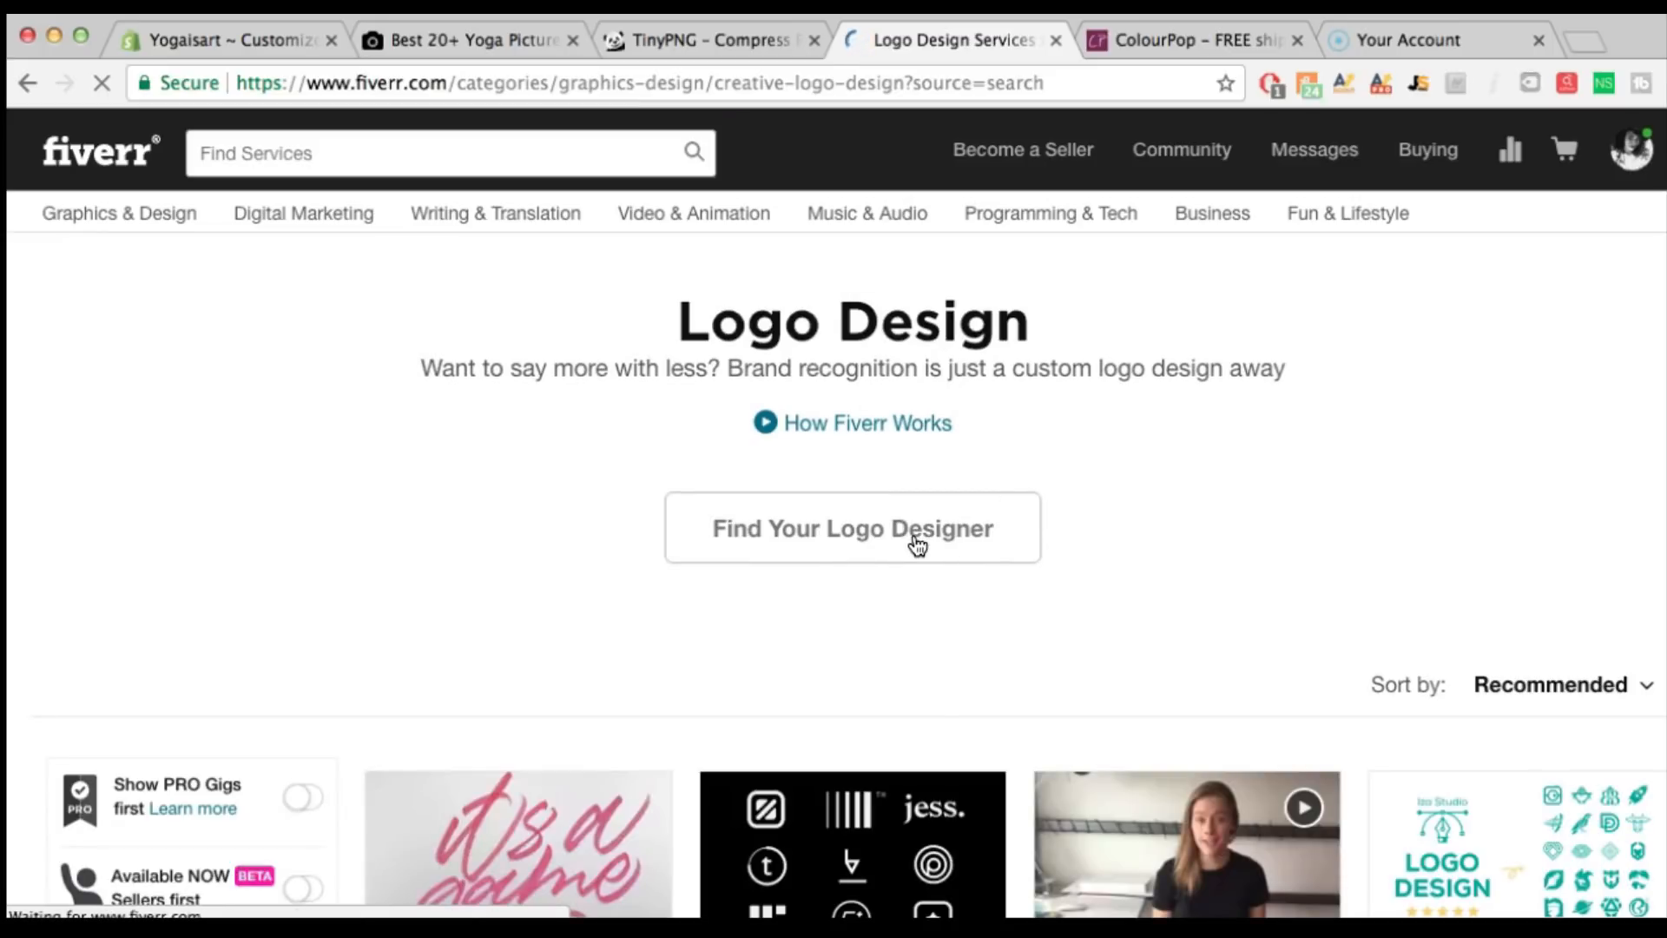
# Sort the logo design gigs by Best Selling and browse through them
pyautogui.scroll(-4, 1214, 486)
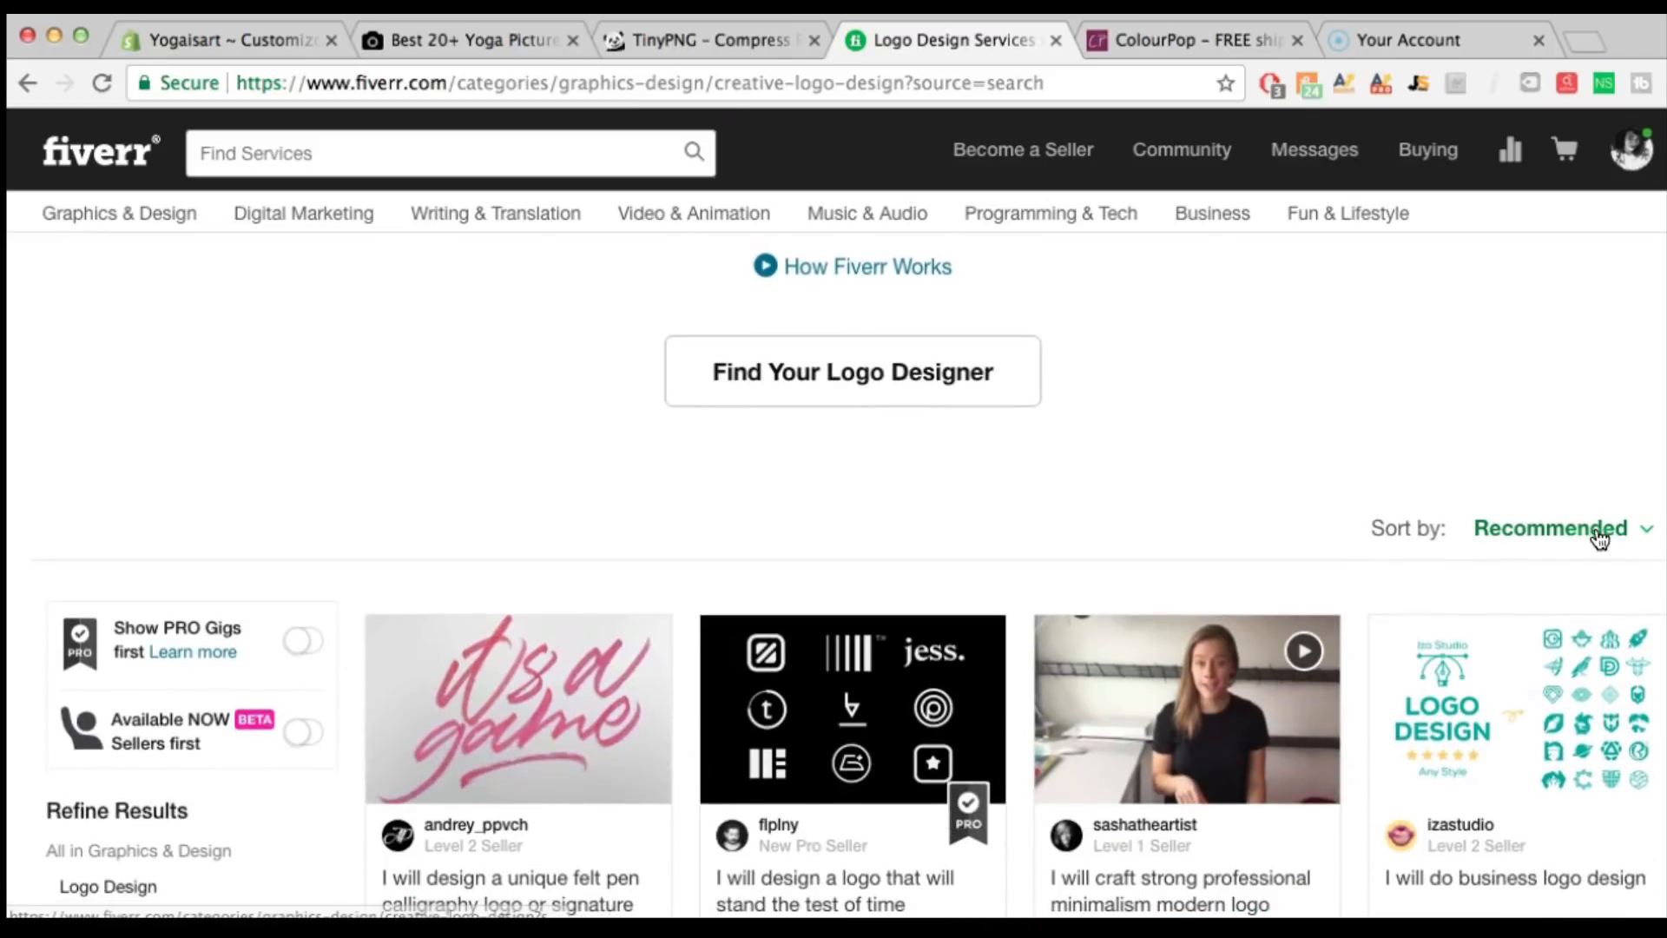
pyautogui.click(1584, 528)
pyautogui.click(1538, 639)
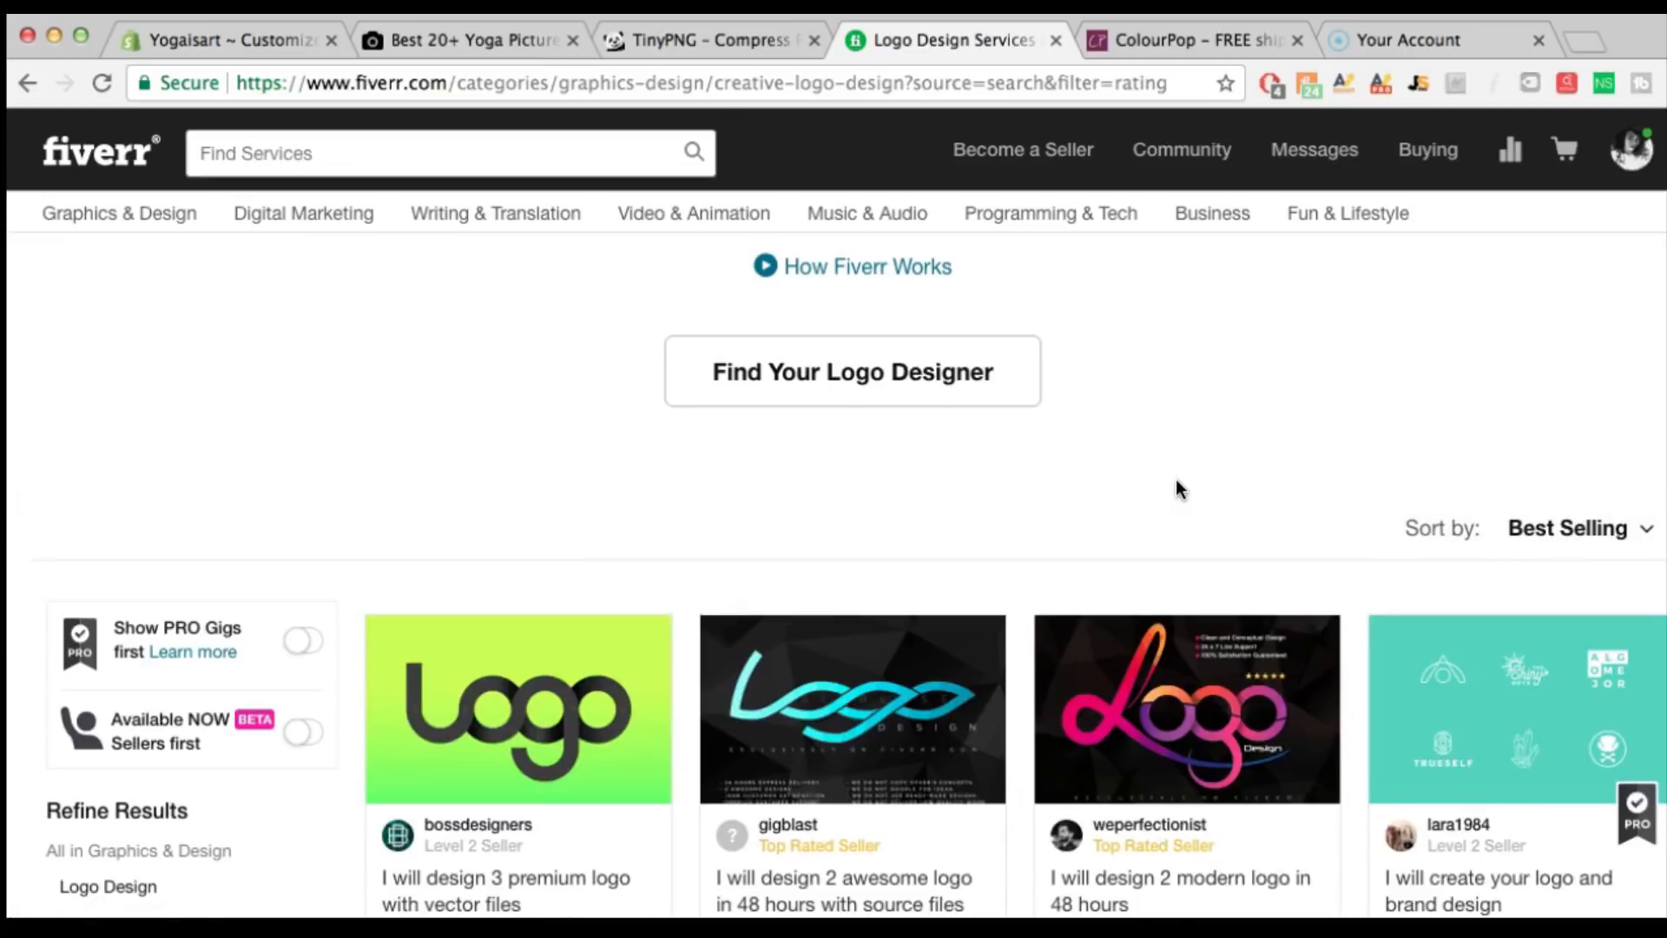
pyautogui.scroll(-4, 955, 538)
pyautogui.scroll(-3, 521, 651)
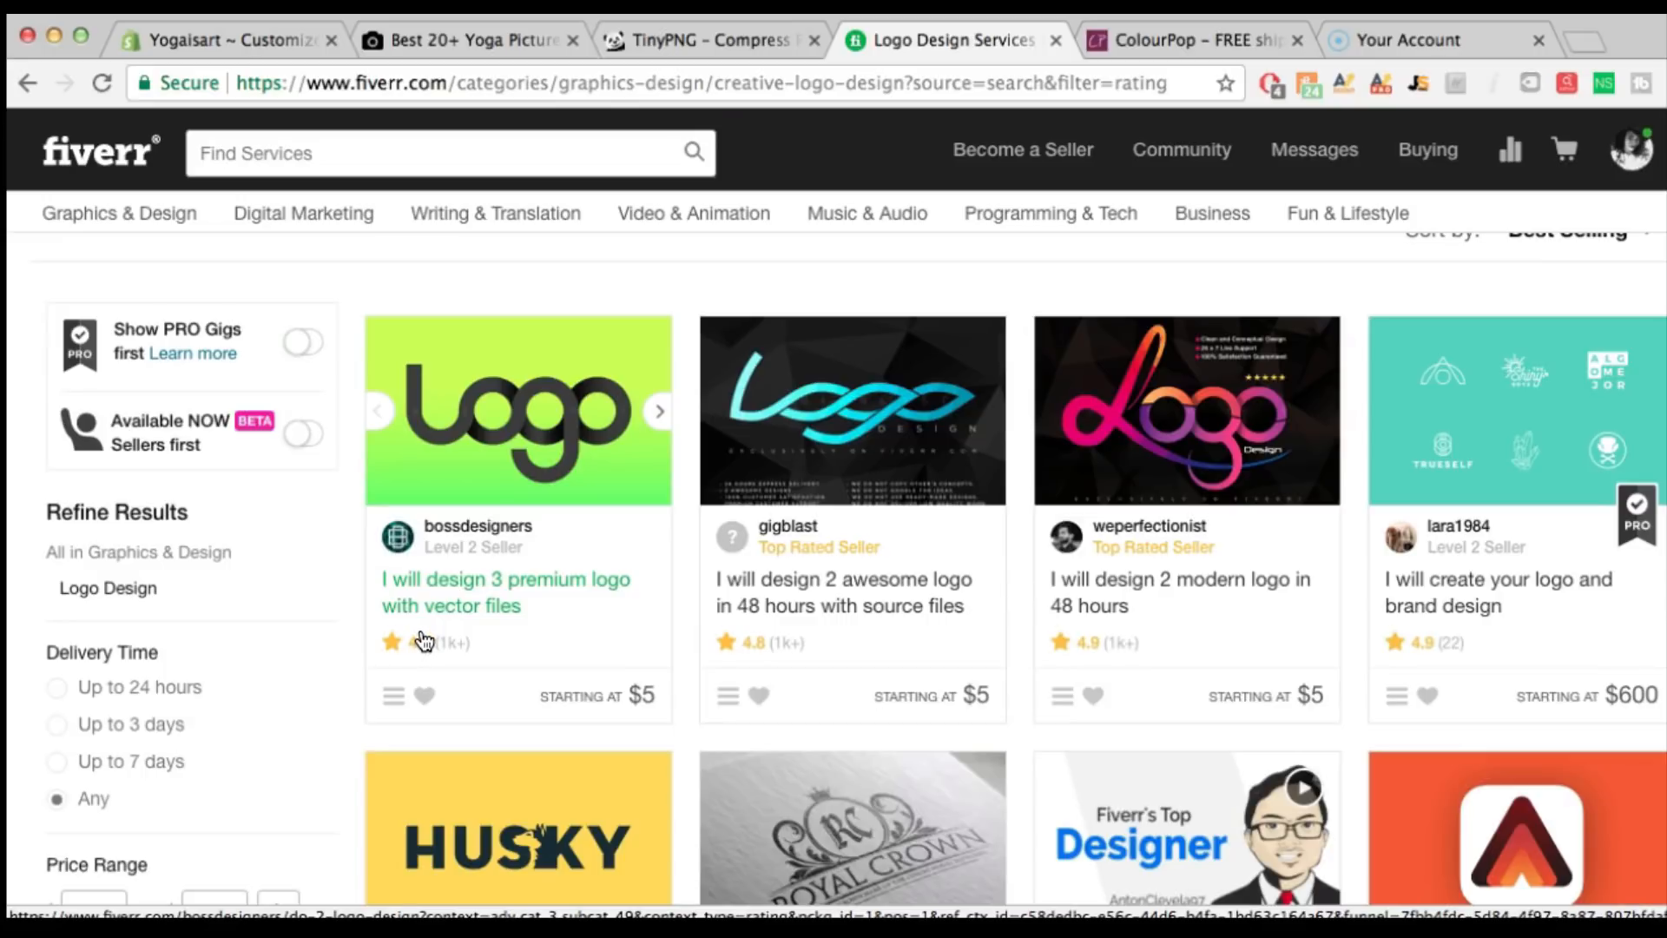
pyautogui.click(252, 41)
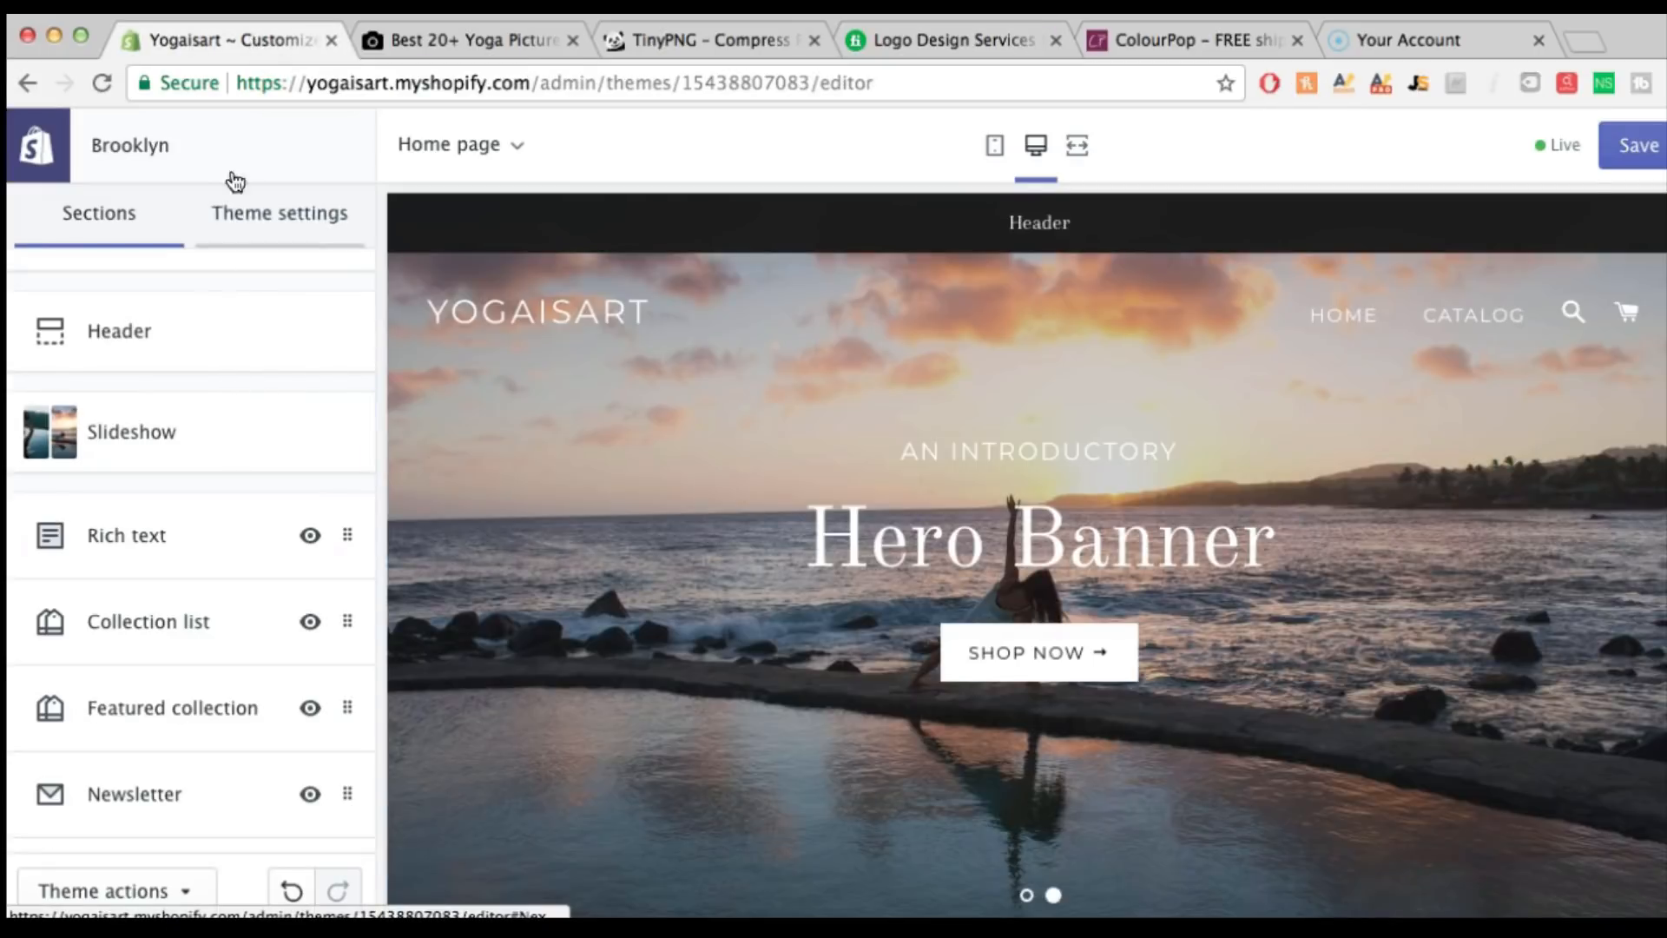
# Upload yogalogo.png, set it as the Header logo, and save the theme
pyautogui.scroll(1, 160, 348)
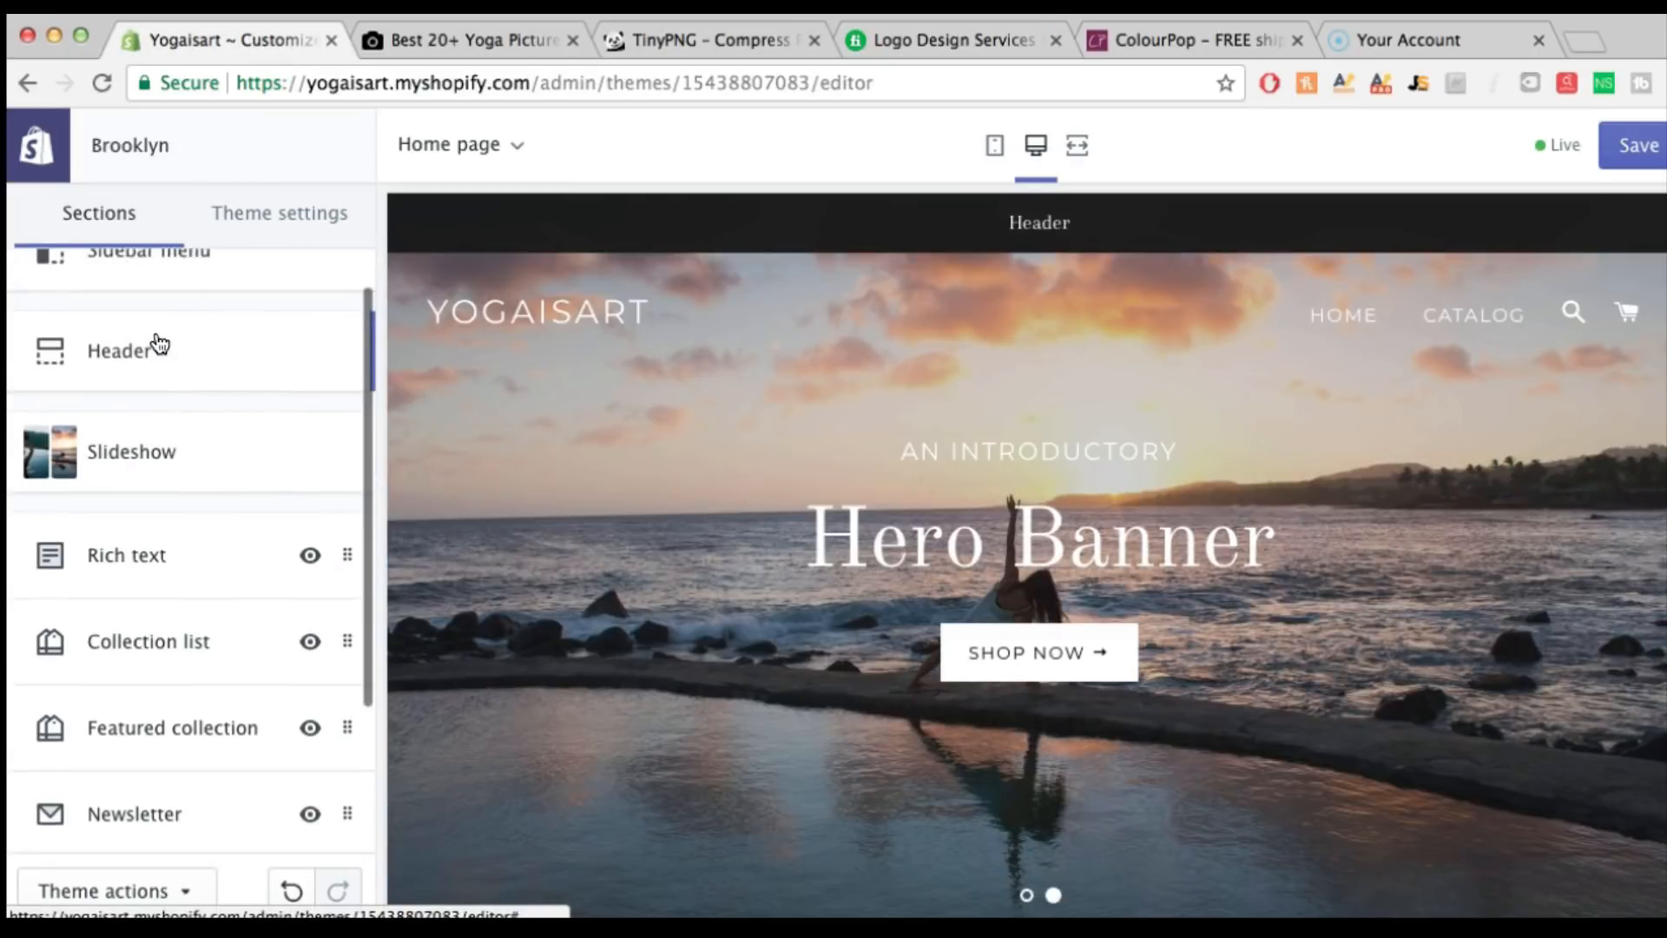
pyautogui.click(141, 393)
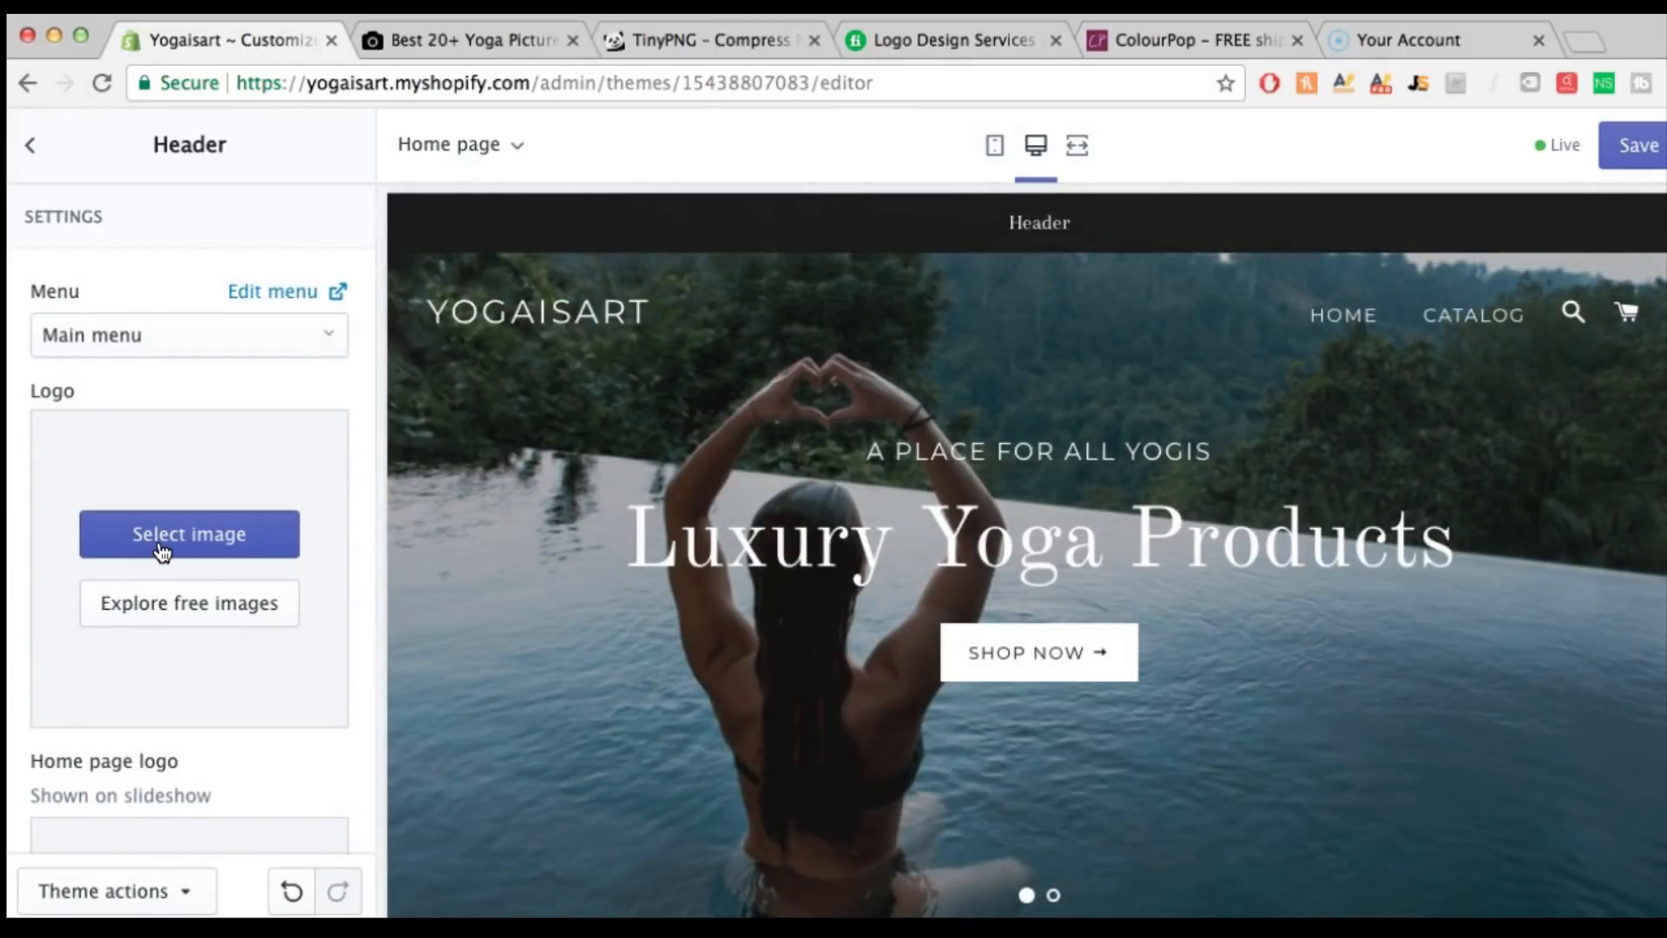
pyautogui.click(161, 547)
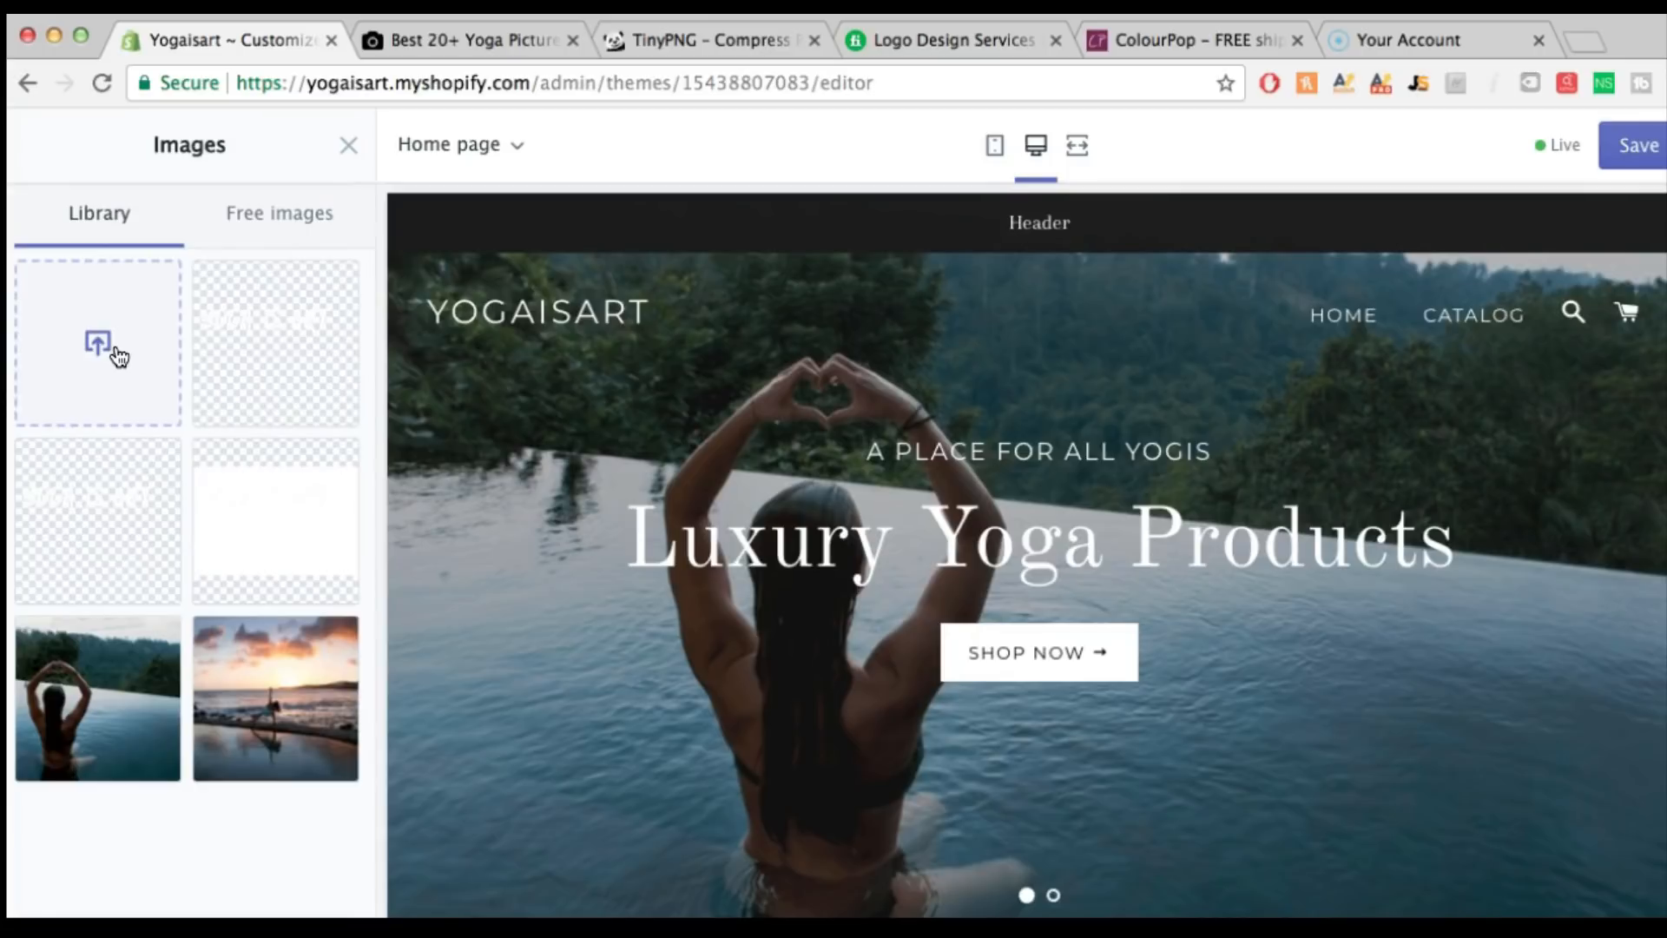
pyautogui.click(117, 355)
pyautogui.click(1012, 144)
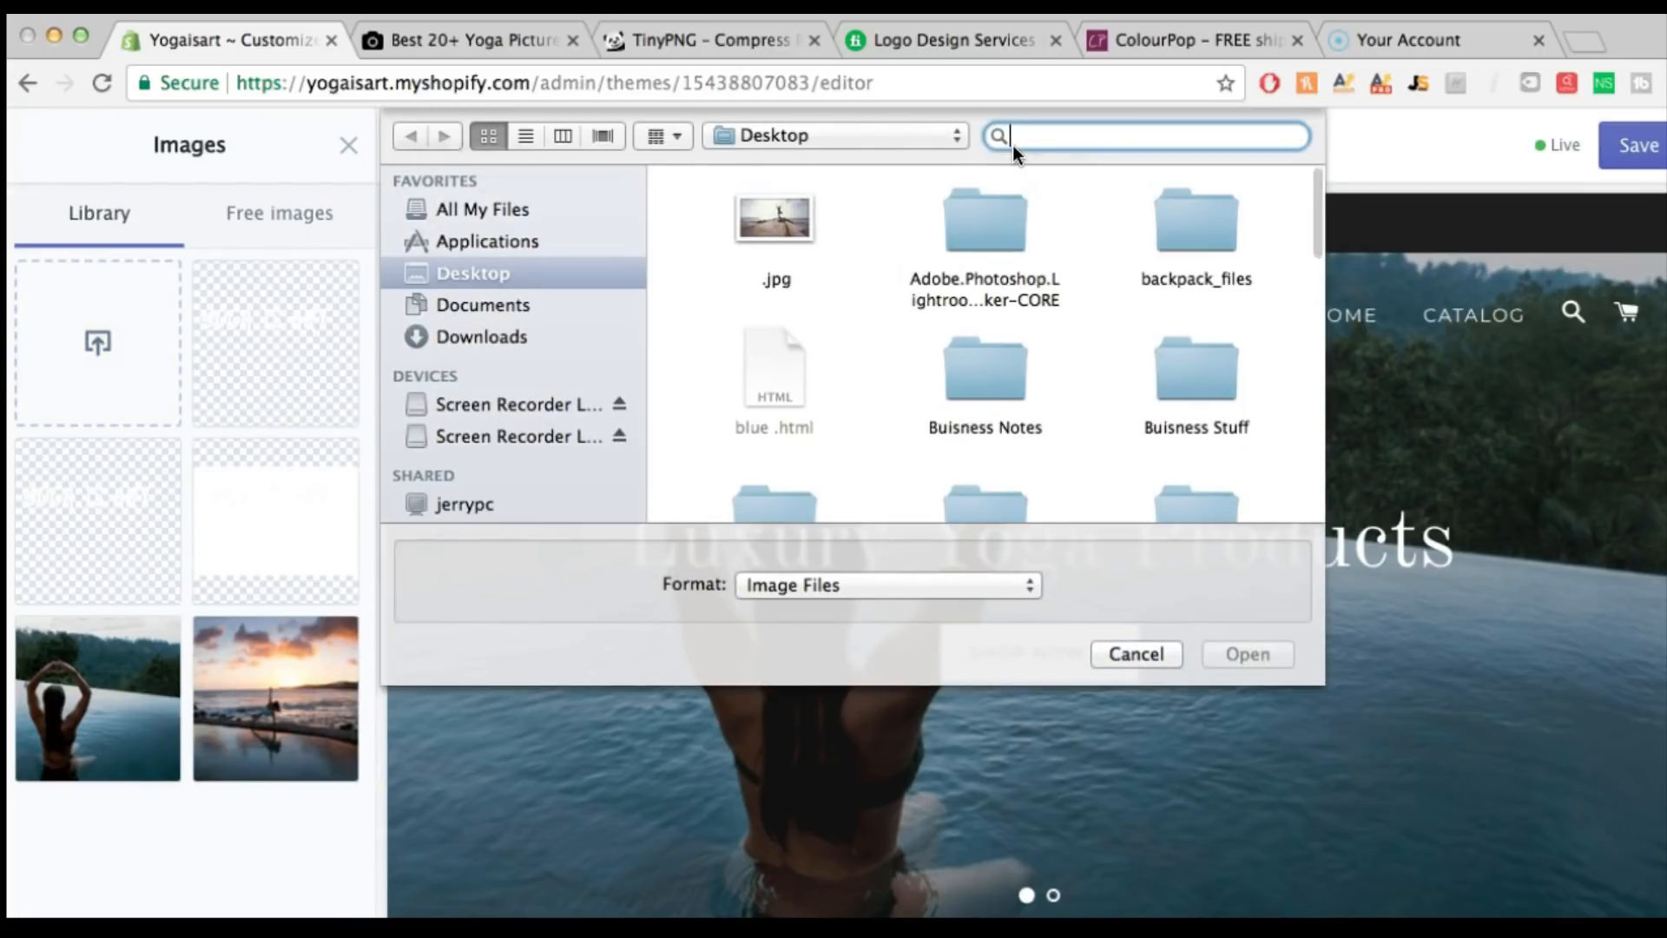
pyautogui.write('yoga')
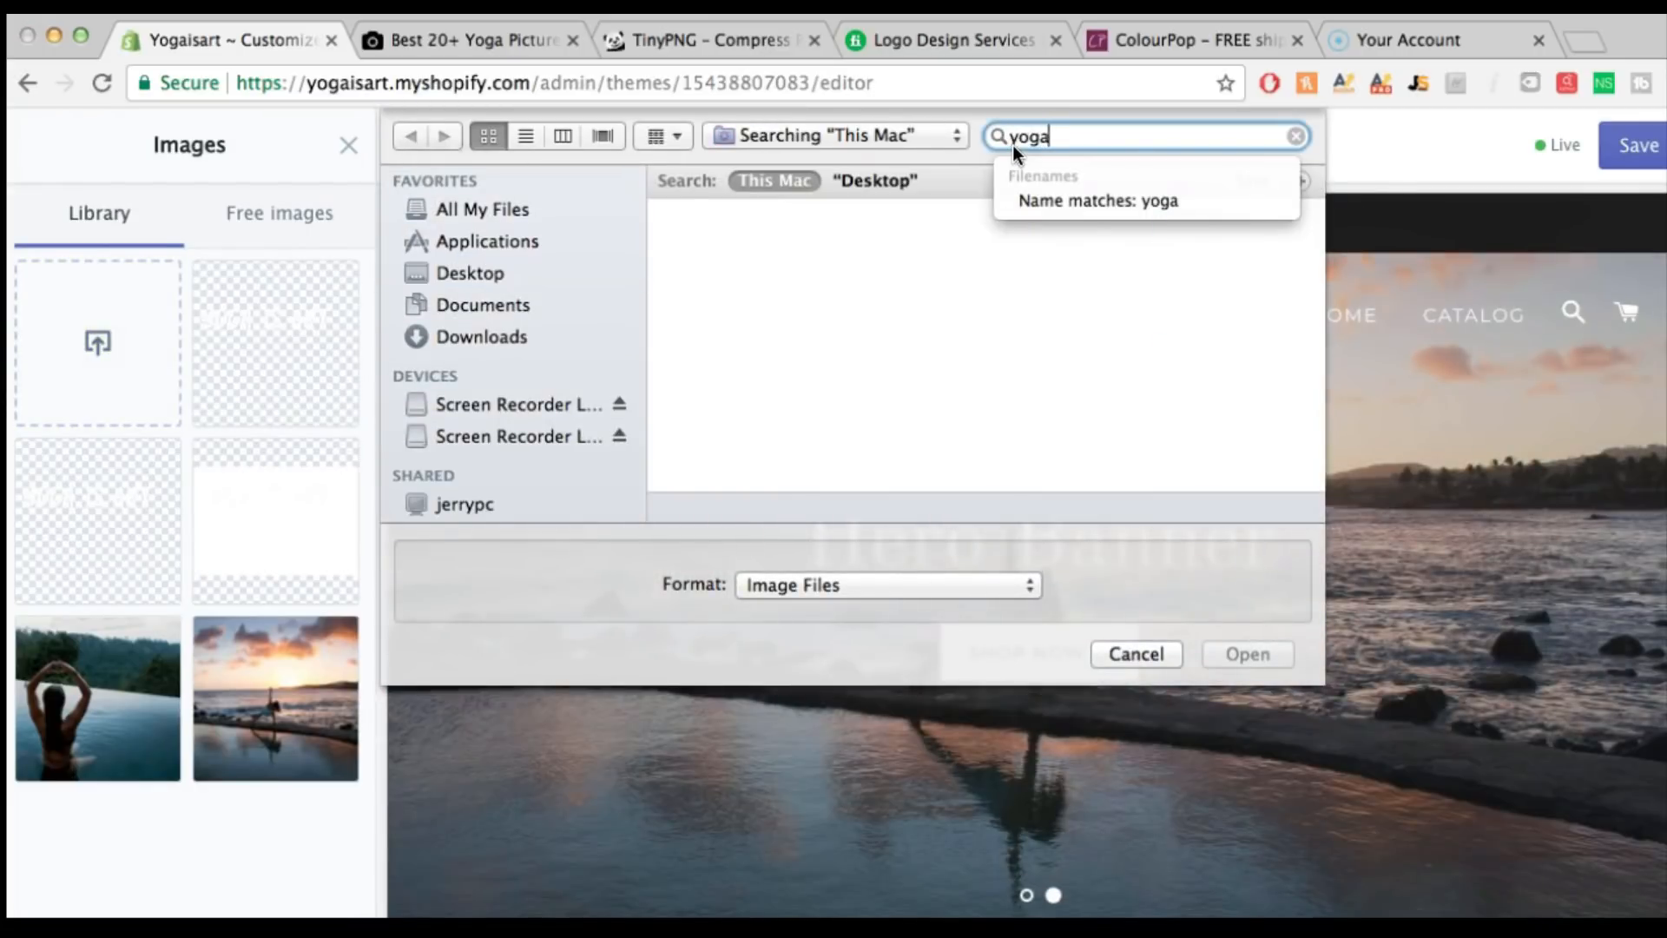
pyautogui.write('logo')
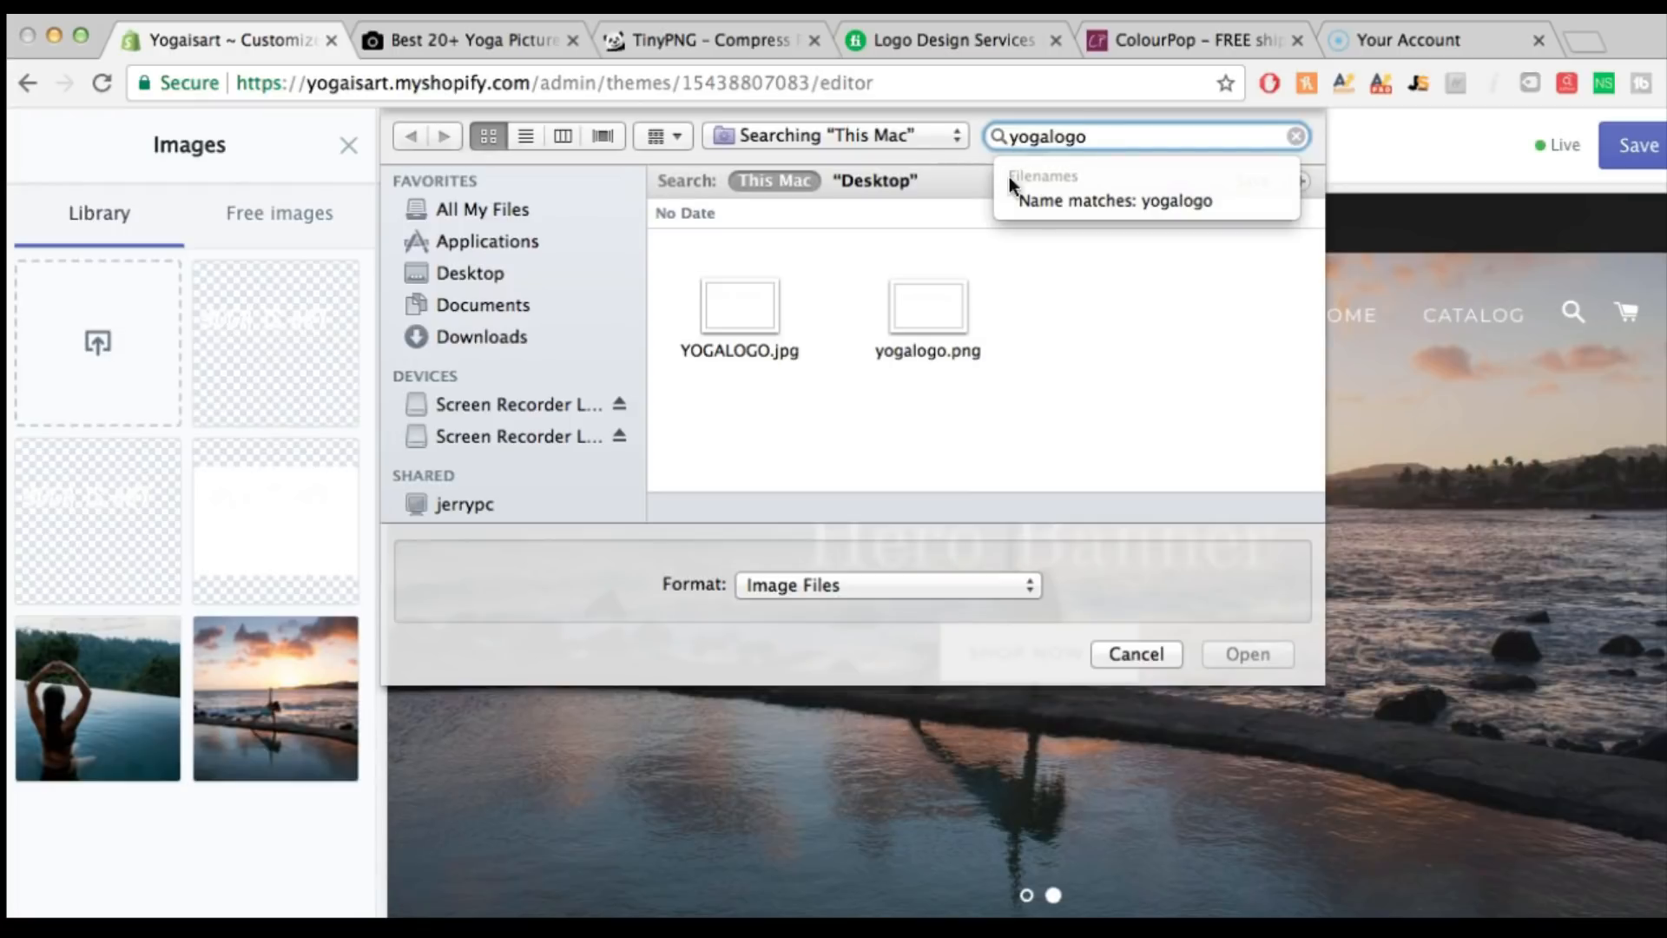
pyautogui.click(934, 322)
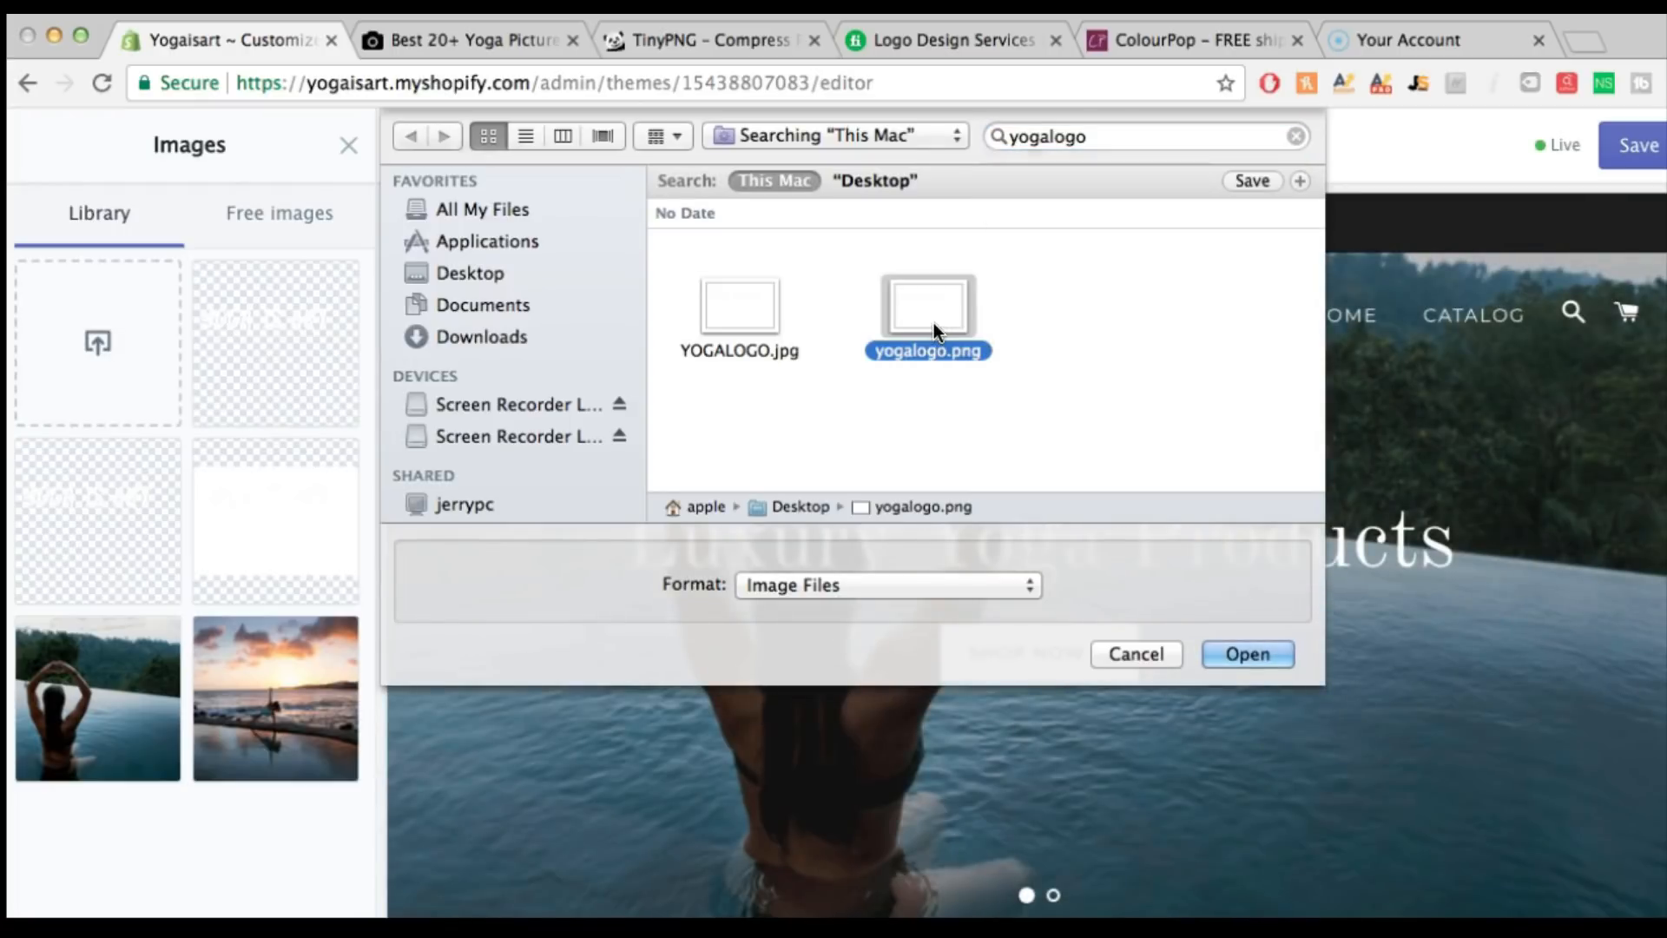
pyautogui.doubleClick(935, 330)
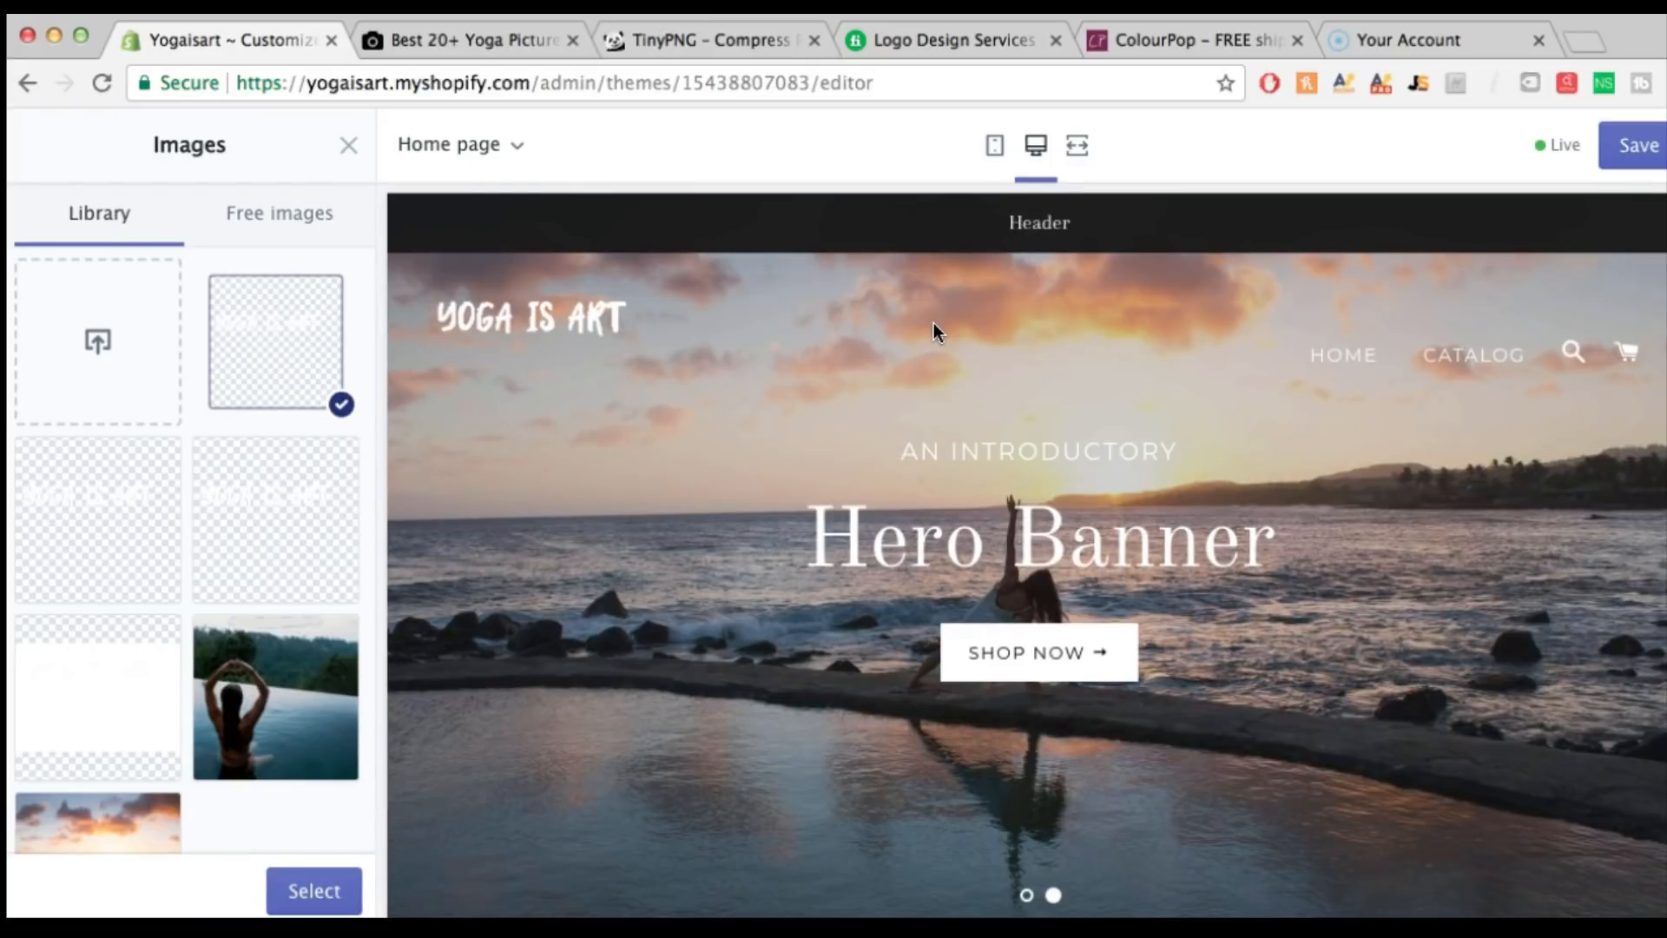
pyautogui.click(326, 886)
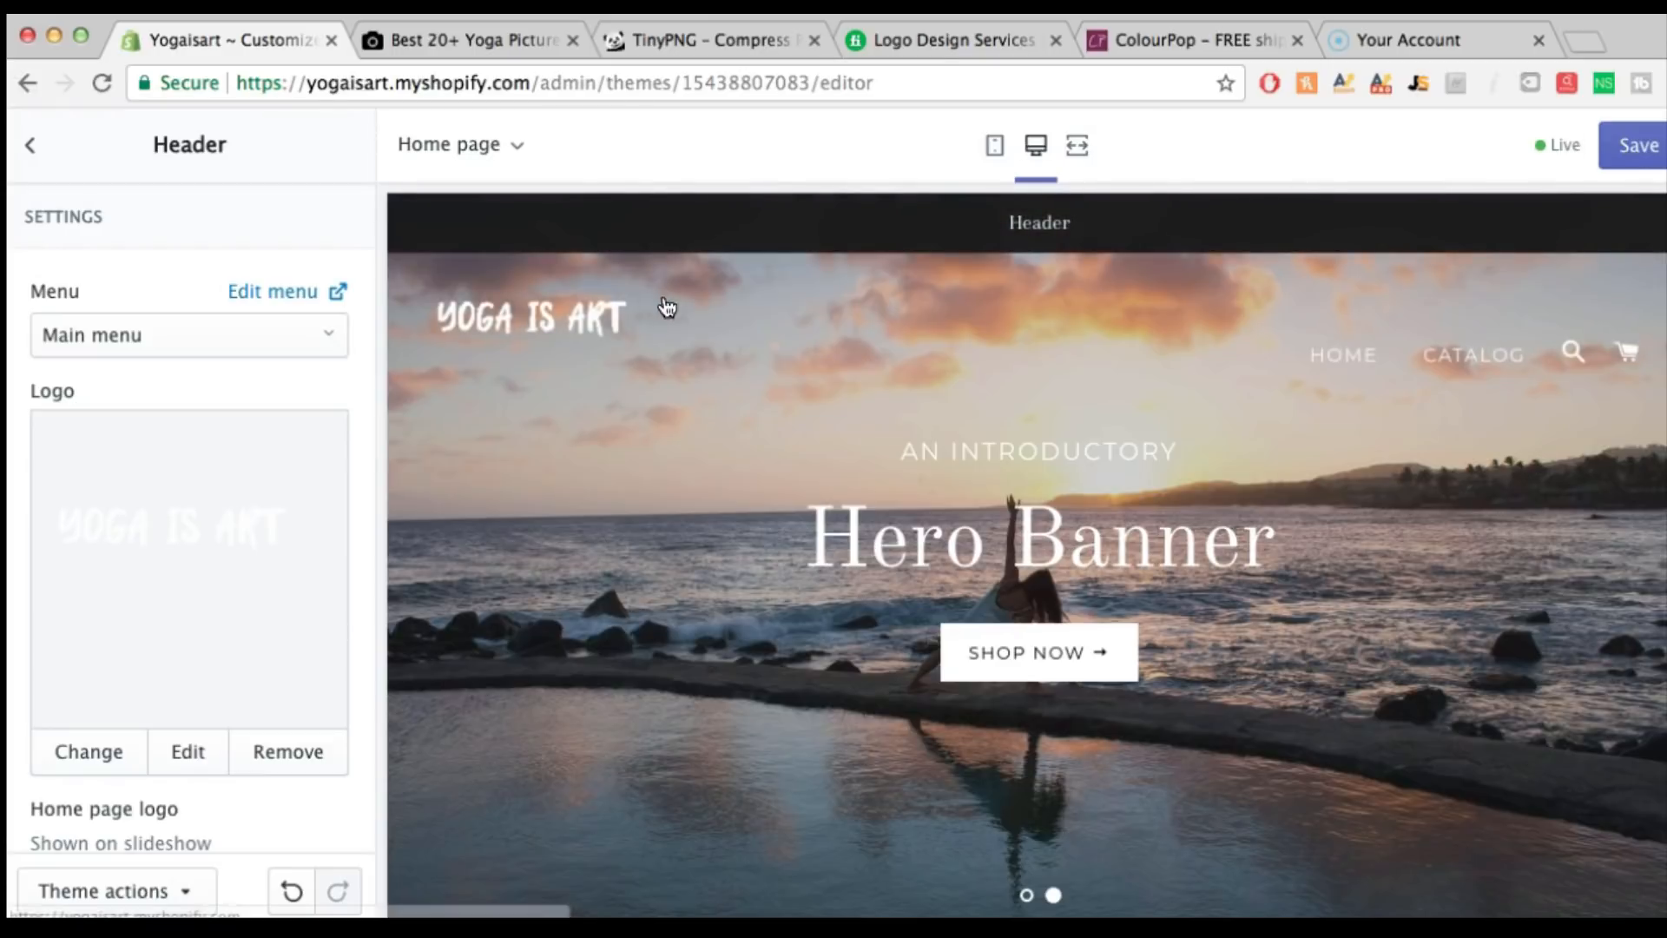
pyautogui.click(1636, 146)
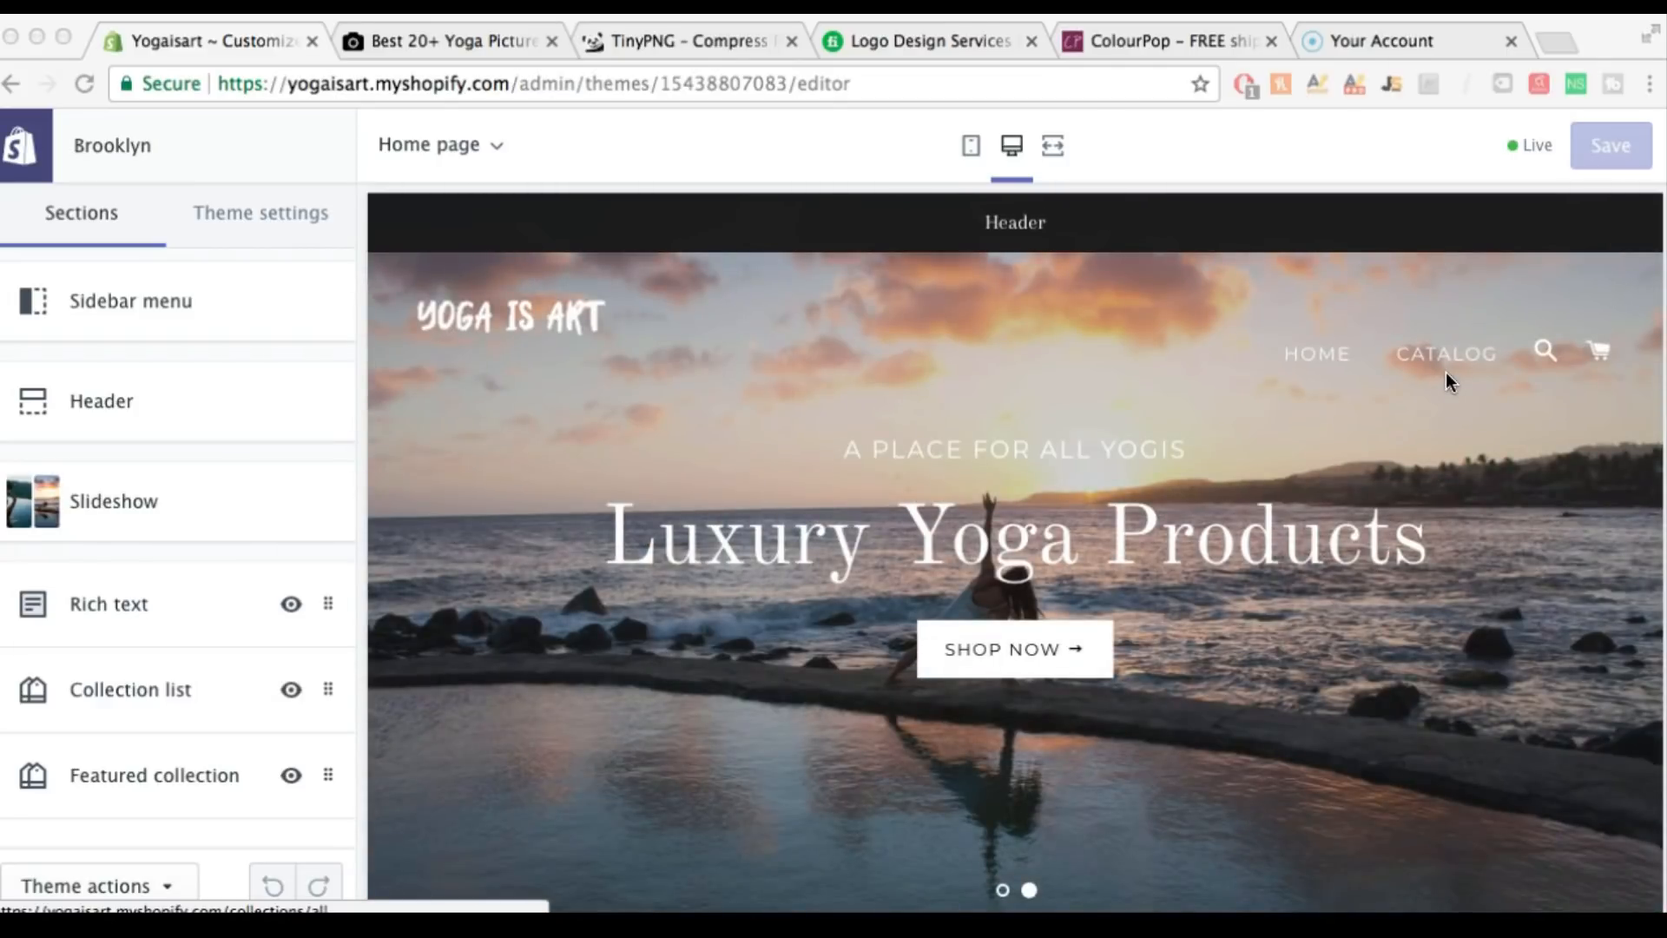
# Copy the free U.S. shipping announcement text from ColourPop's top banner
pyautogui.click(1220, 39)
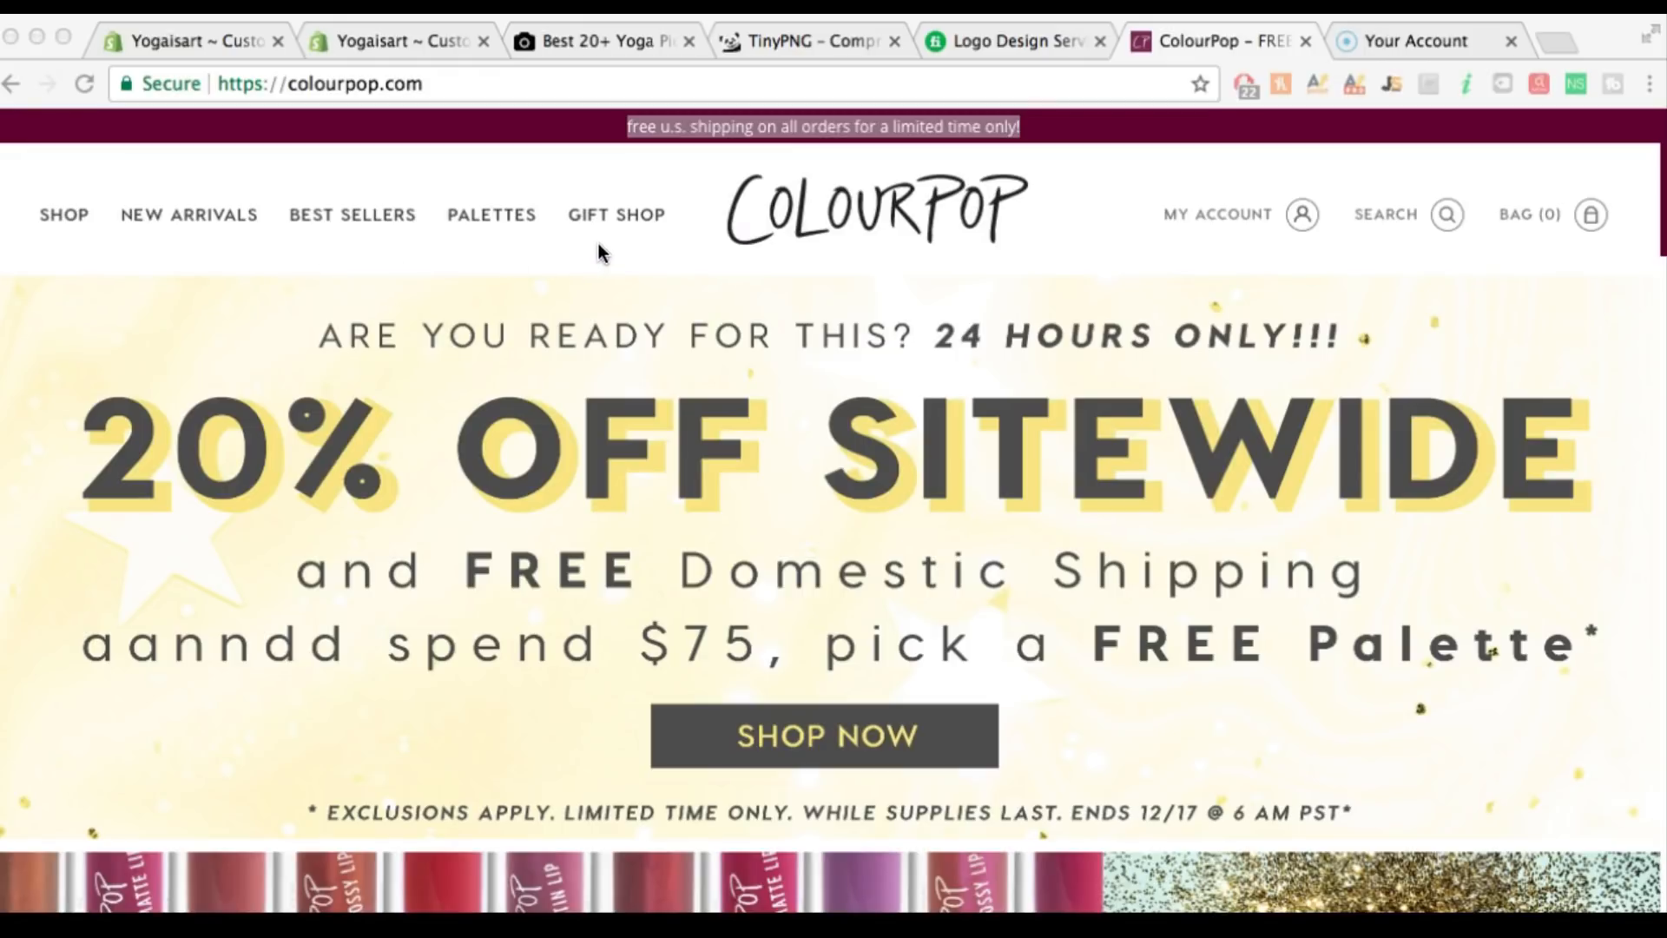
pyautogui.click(193, 43)
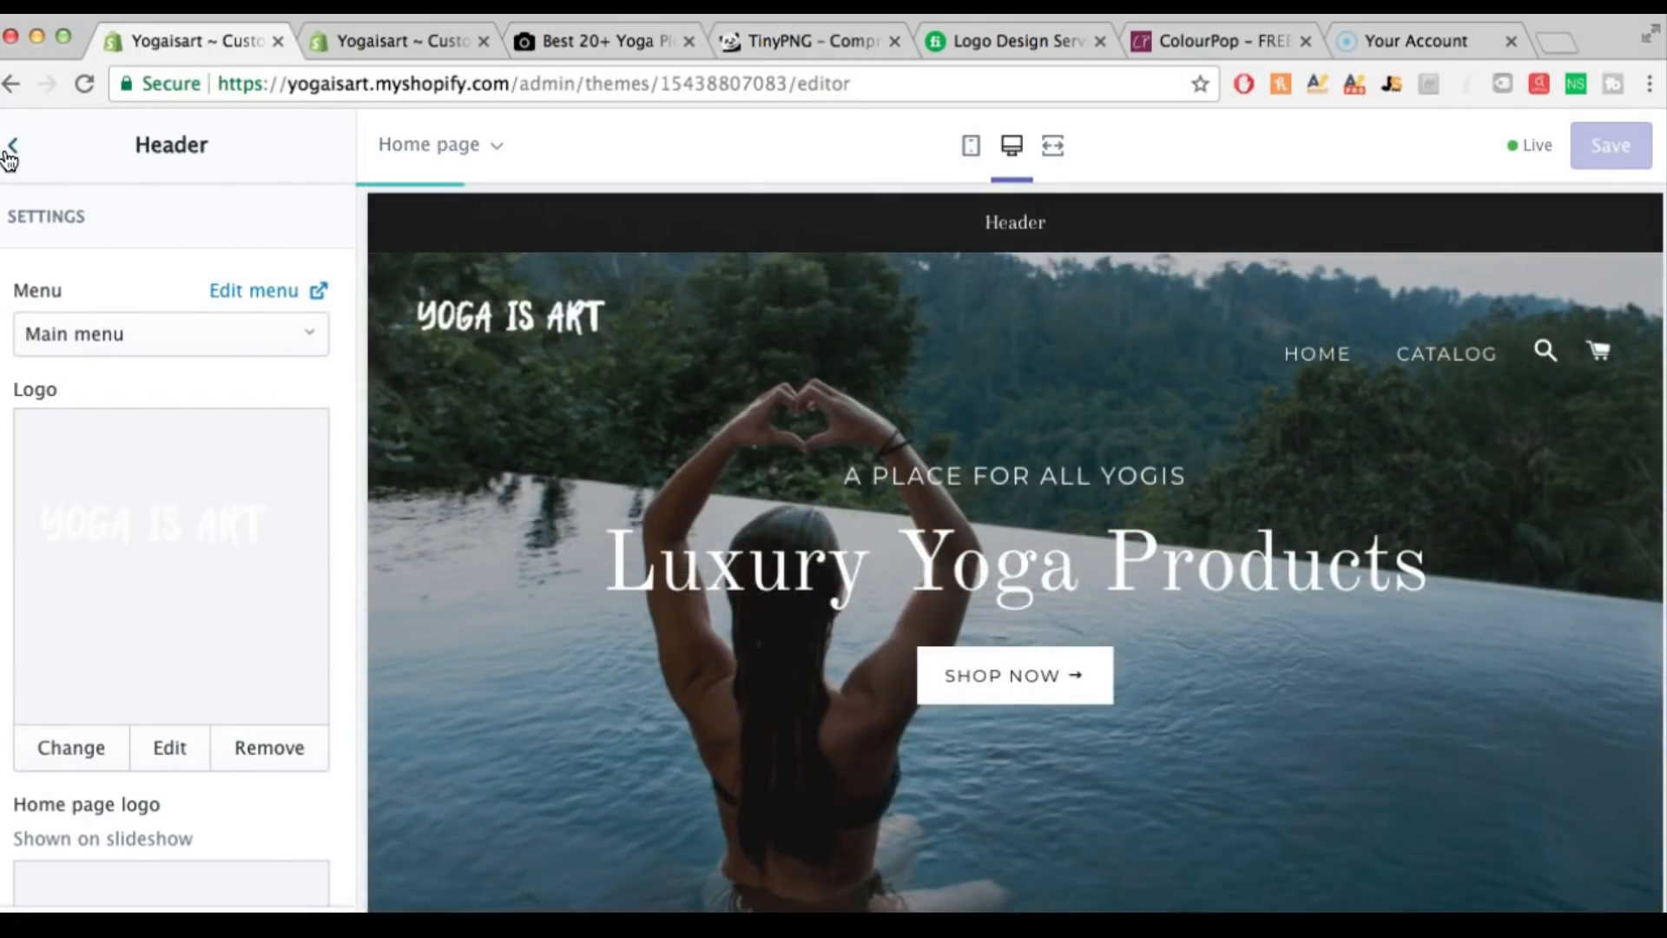
# Replace the Header announcement text with 'free u.s. shipping on all orders for a limited time only!' and save
pyautogui.click(10, 153)
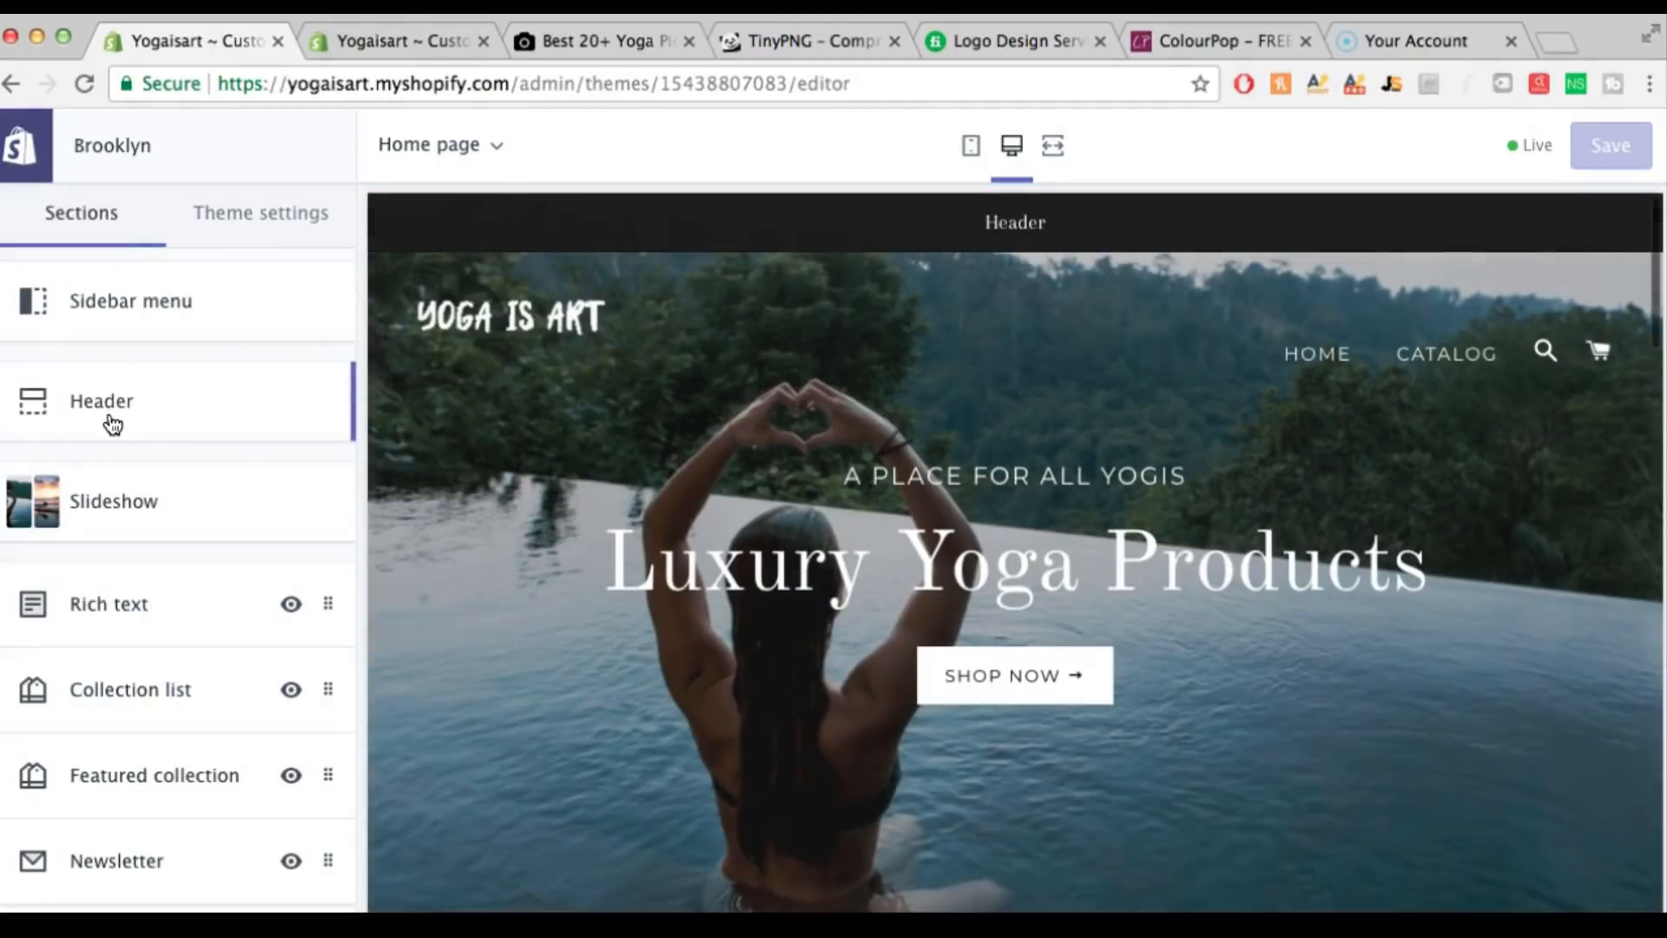
pyautogui.click(108, 420)
pyautogui.scroll(-10, 142, 470)
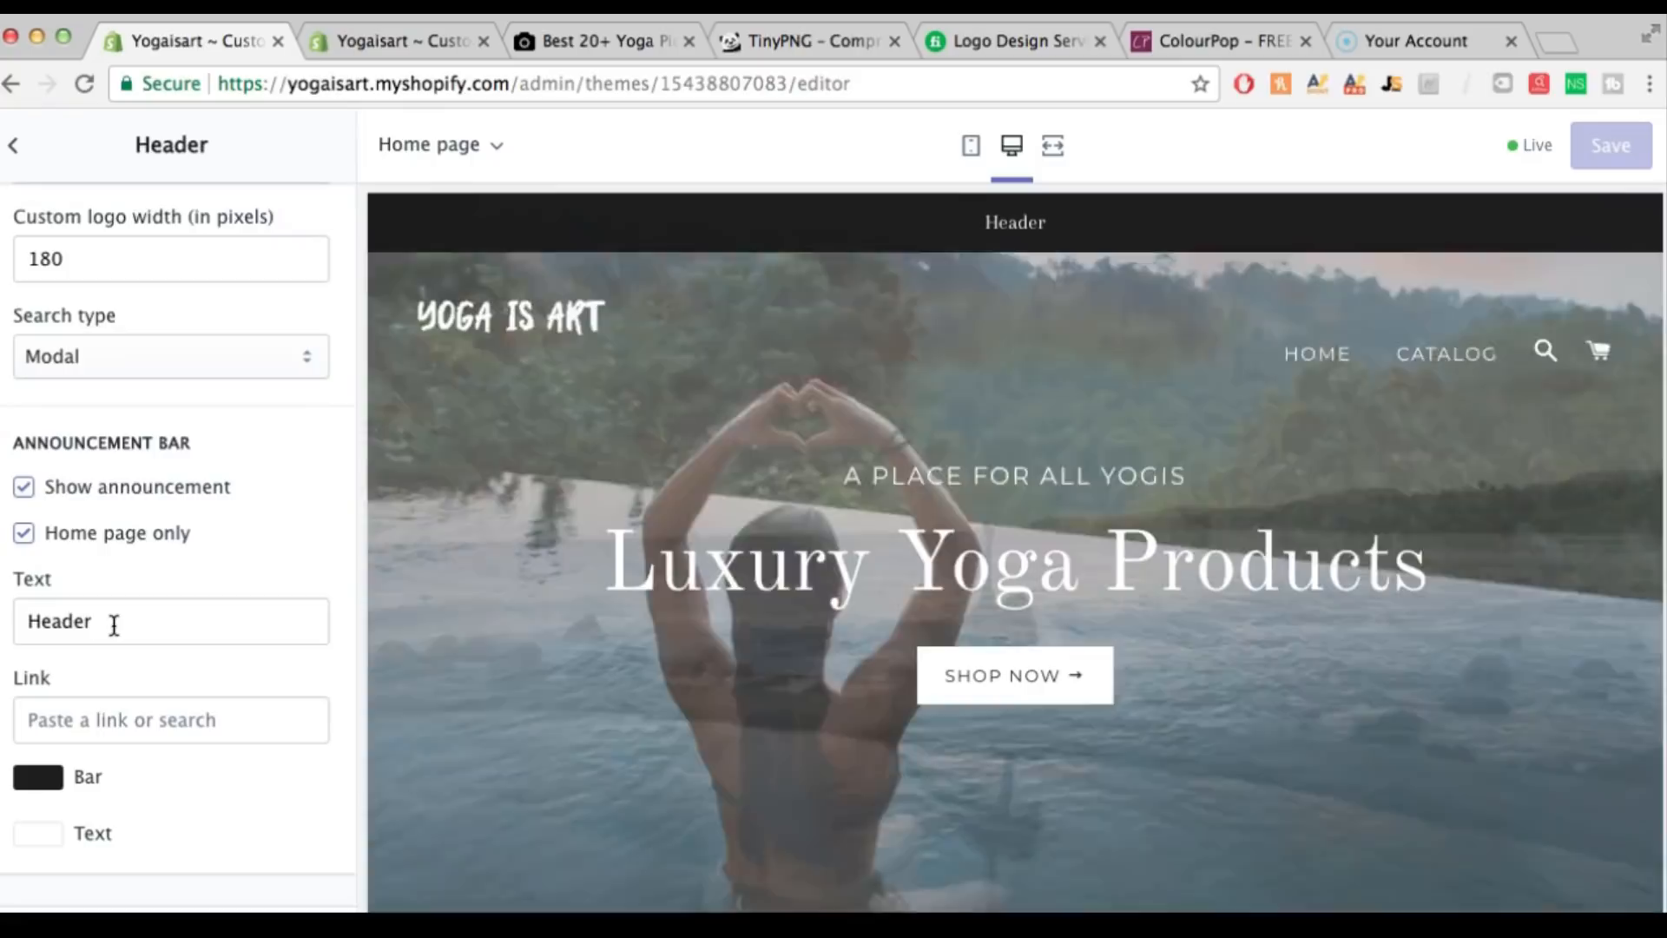
pyautogui.doubleClick(112, 622)
pyautogui.press('BackSpace')
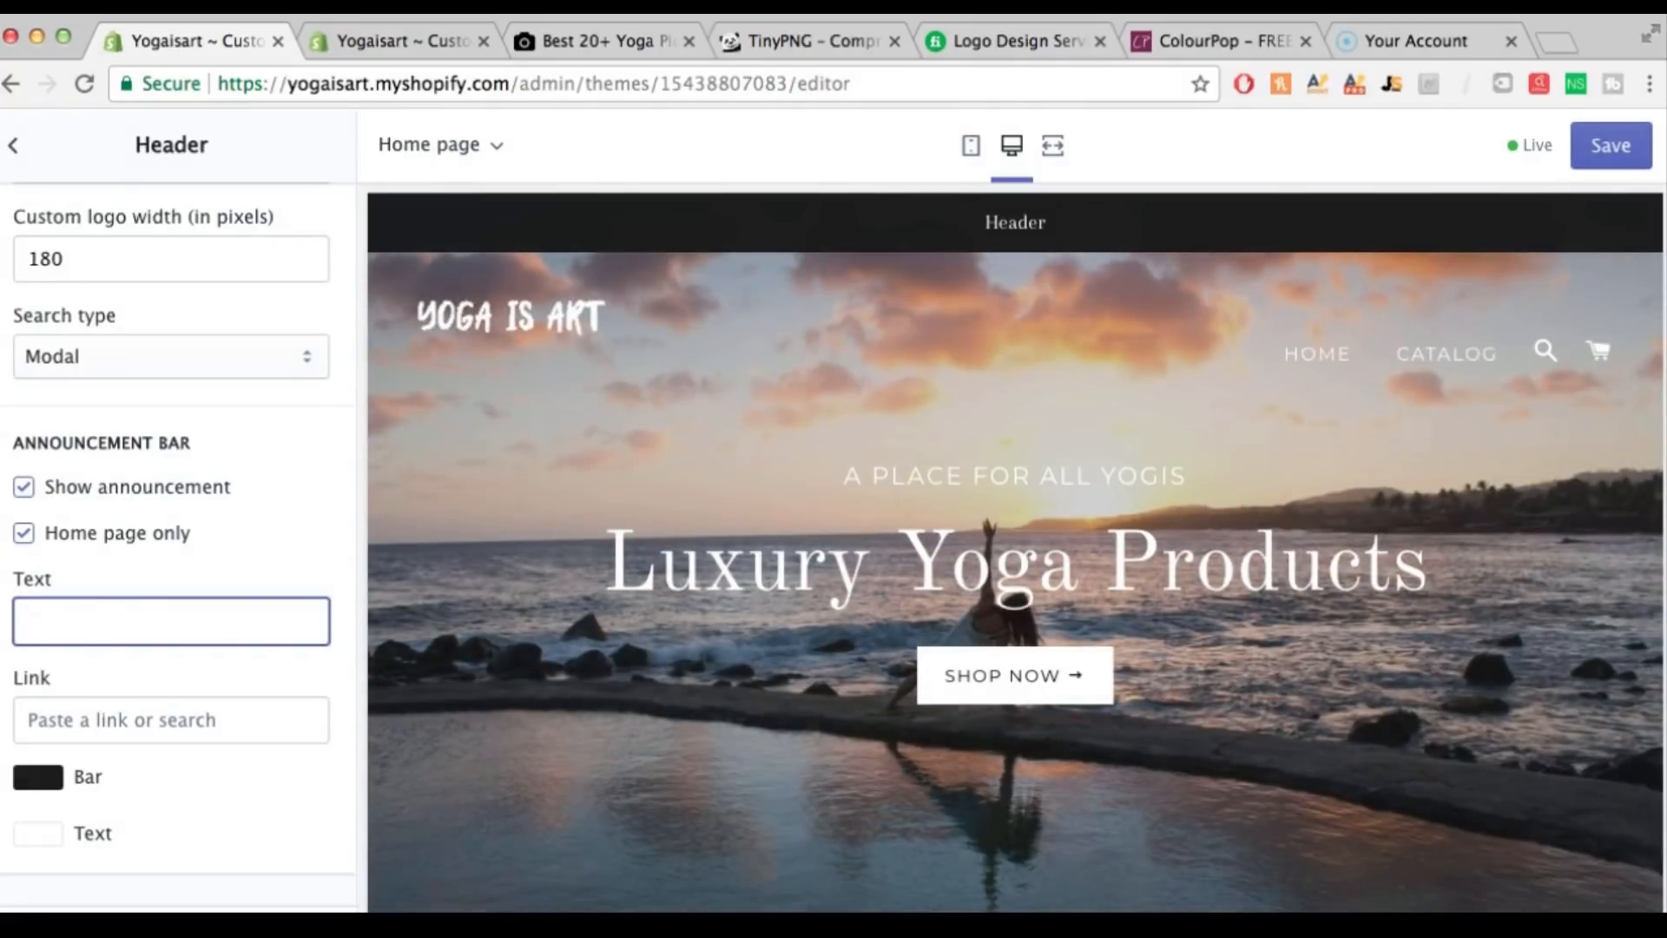
pyautogui.write('free u.s. shipping on all orders for a limited time only!')
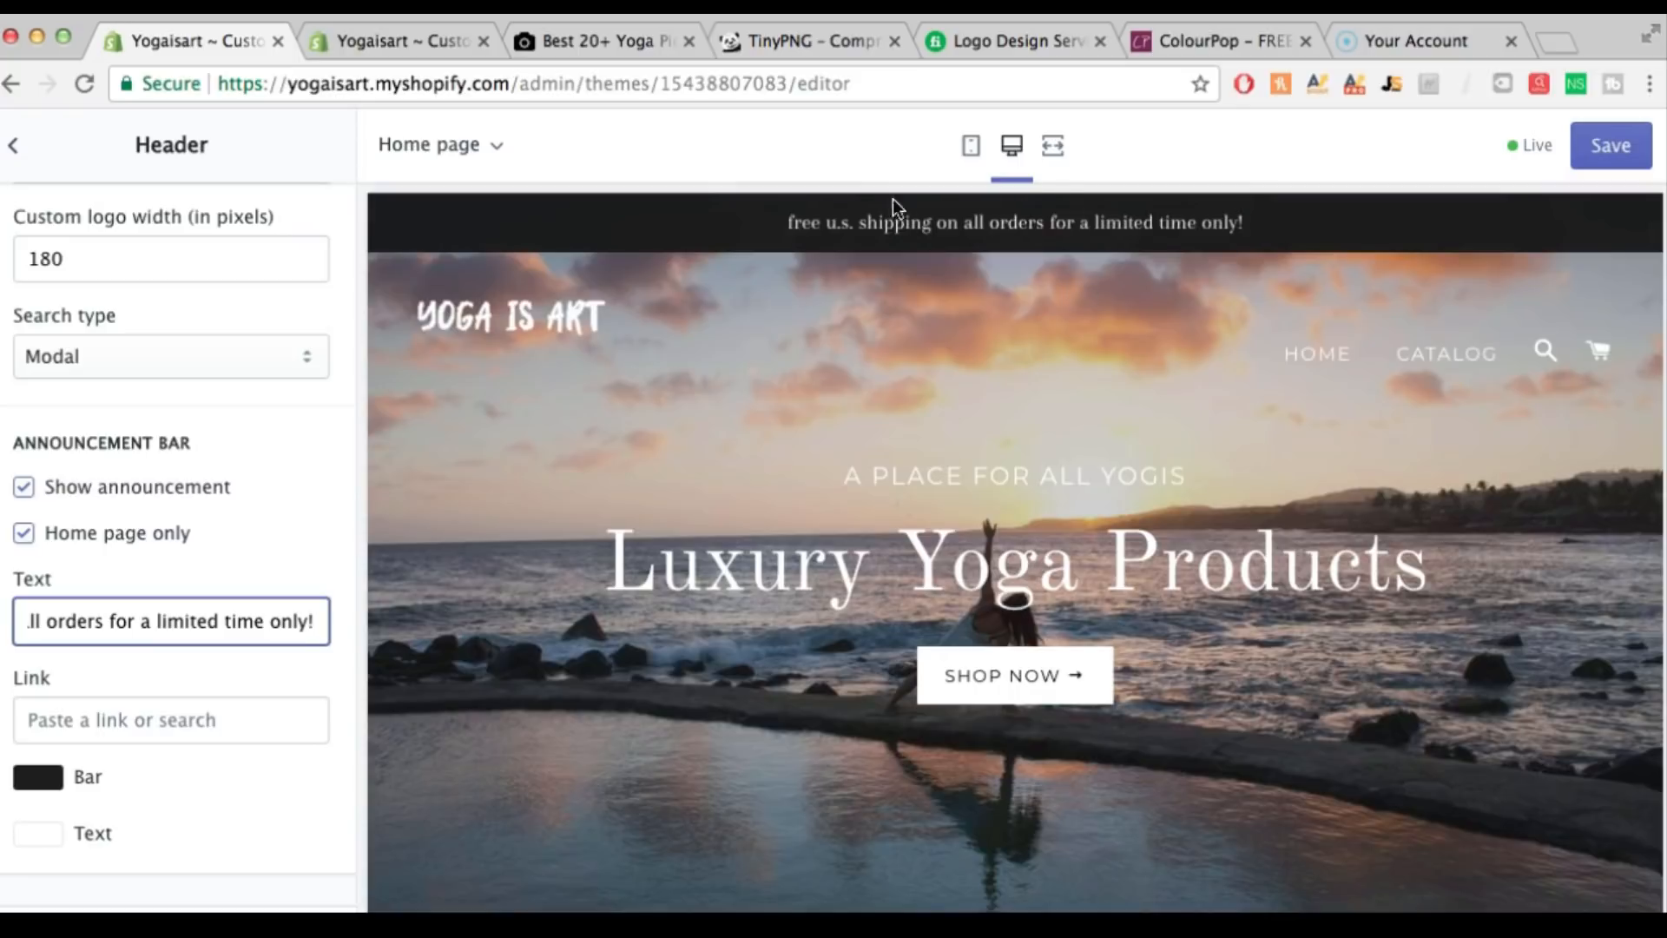
pyautogui.click(1606, 149)
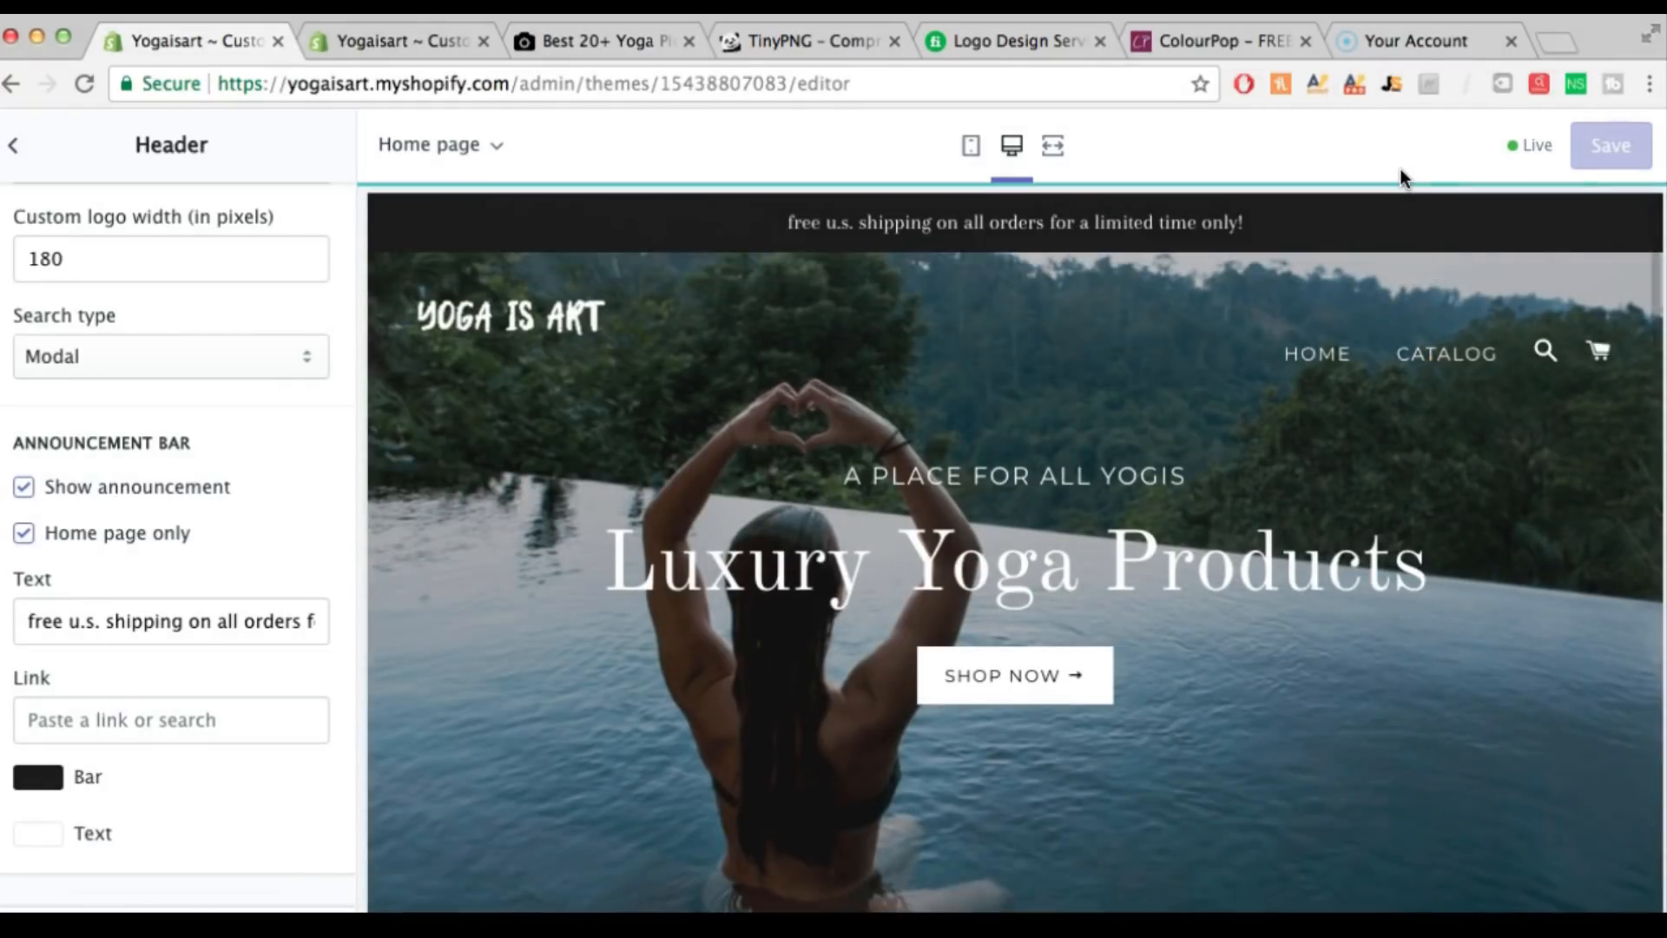
pyautogui.click(19, 149)
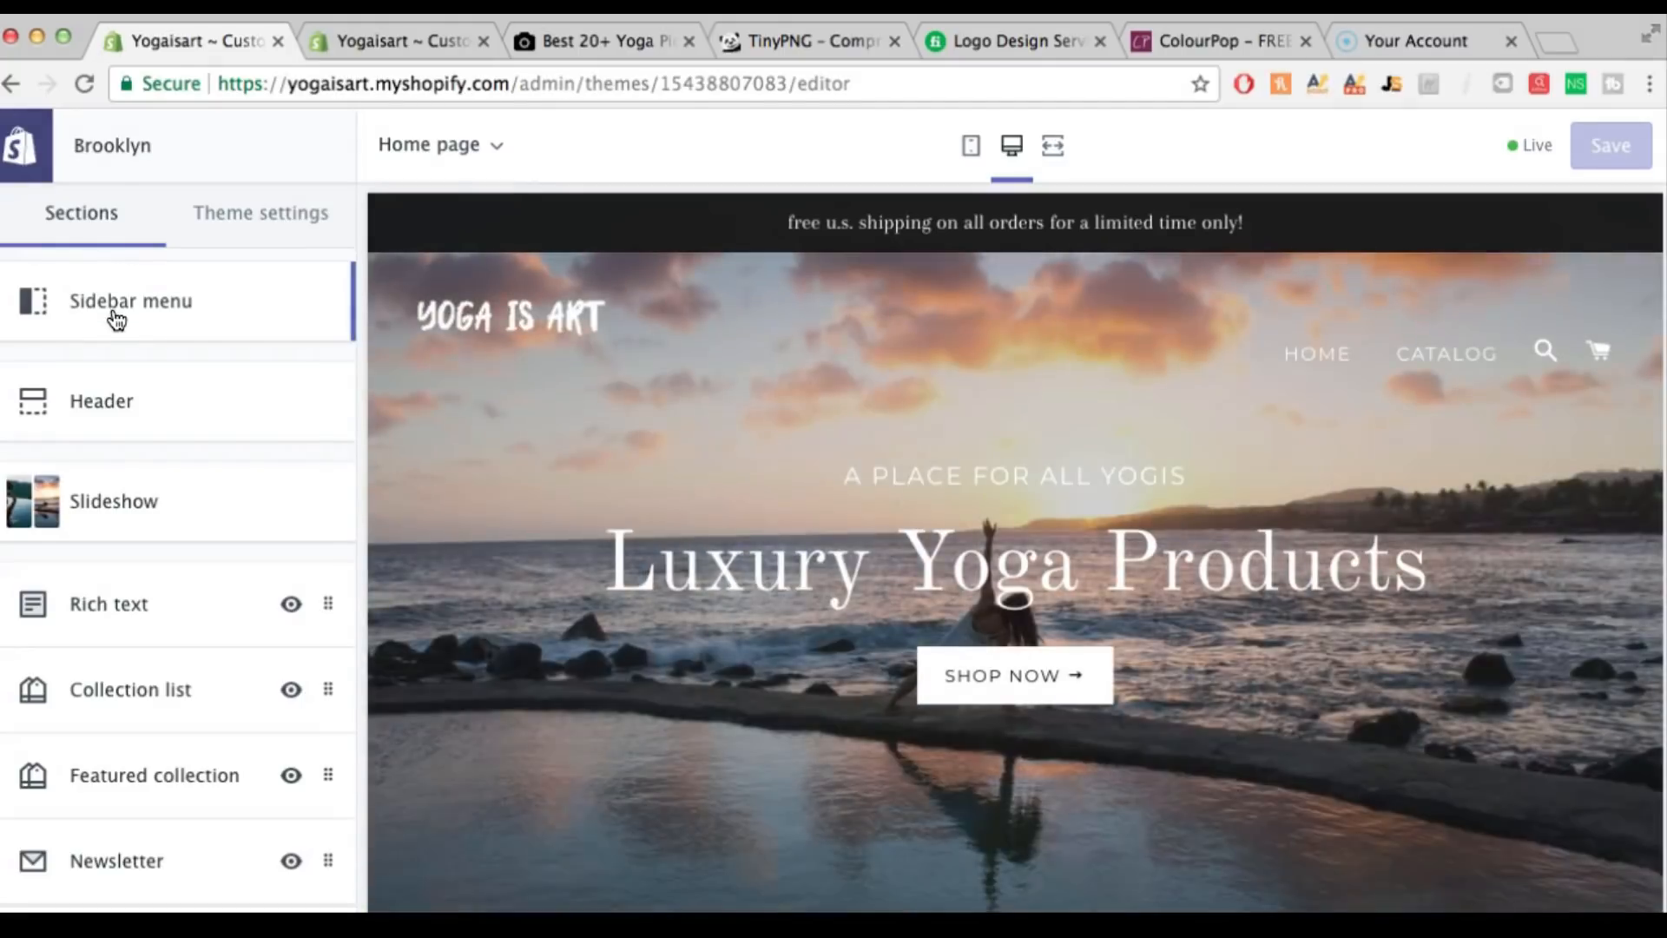
# Rename the main menu's HOME item to SHOP
pyautogui.click(113, 315)
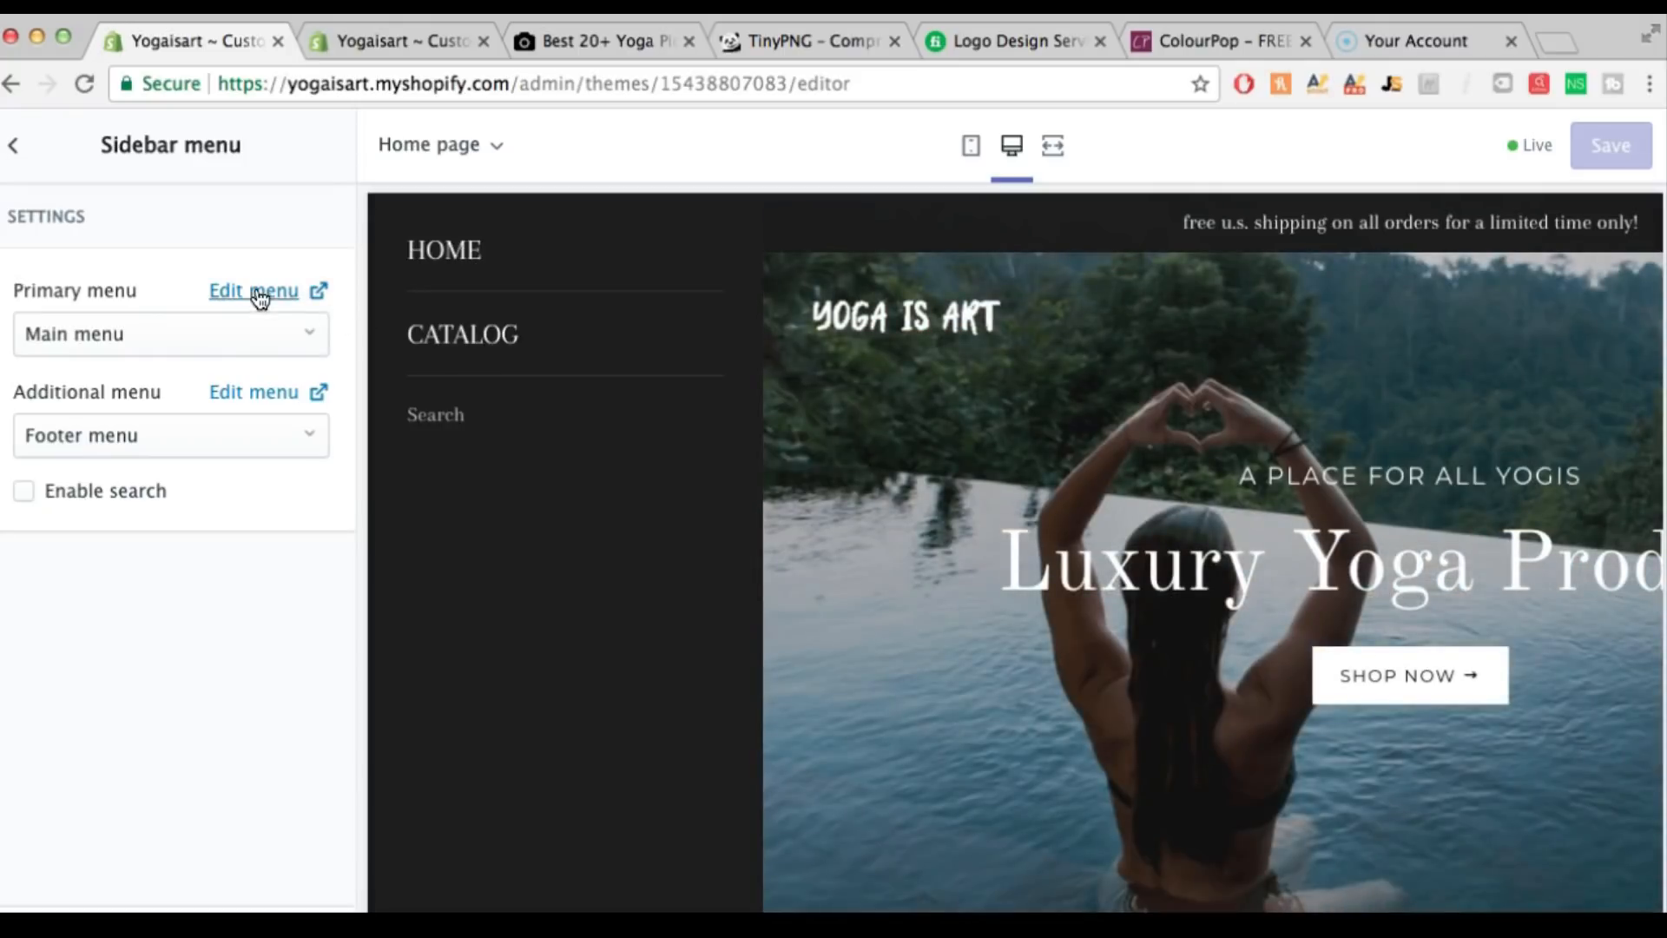
pyautogui.click(256, 294)
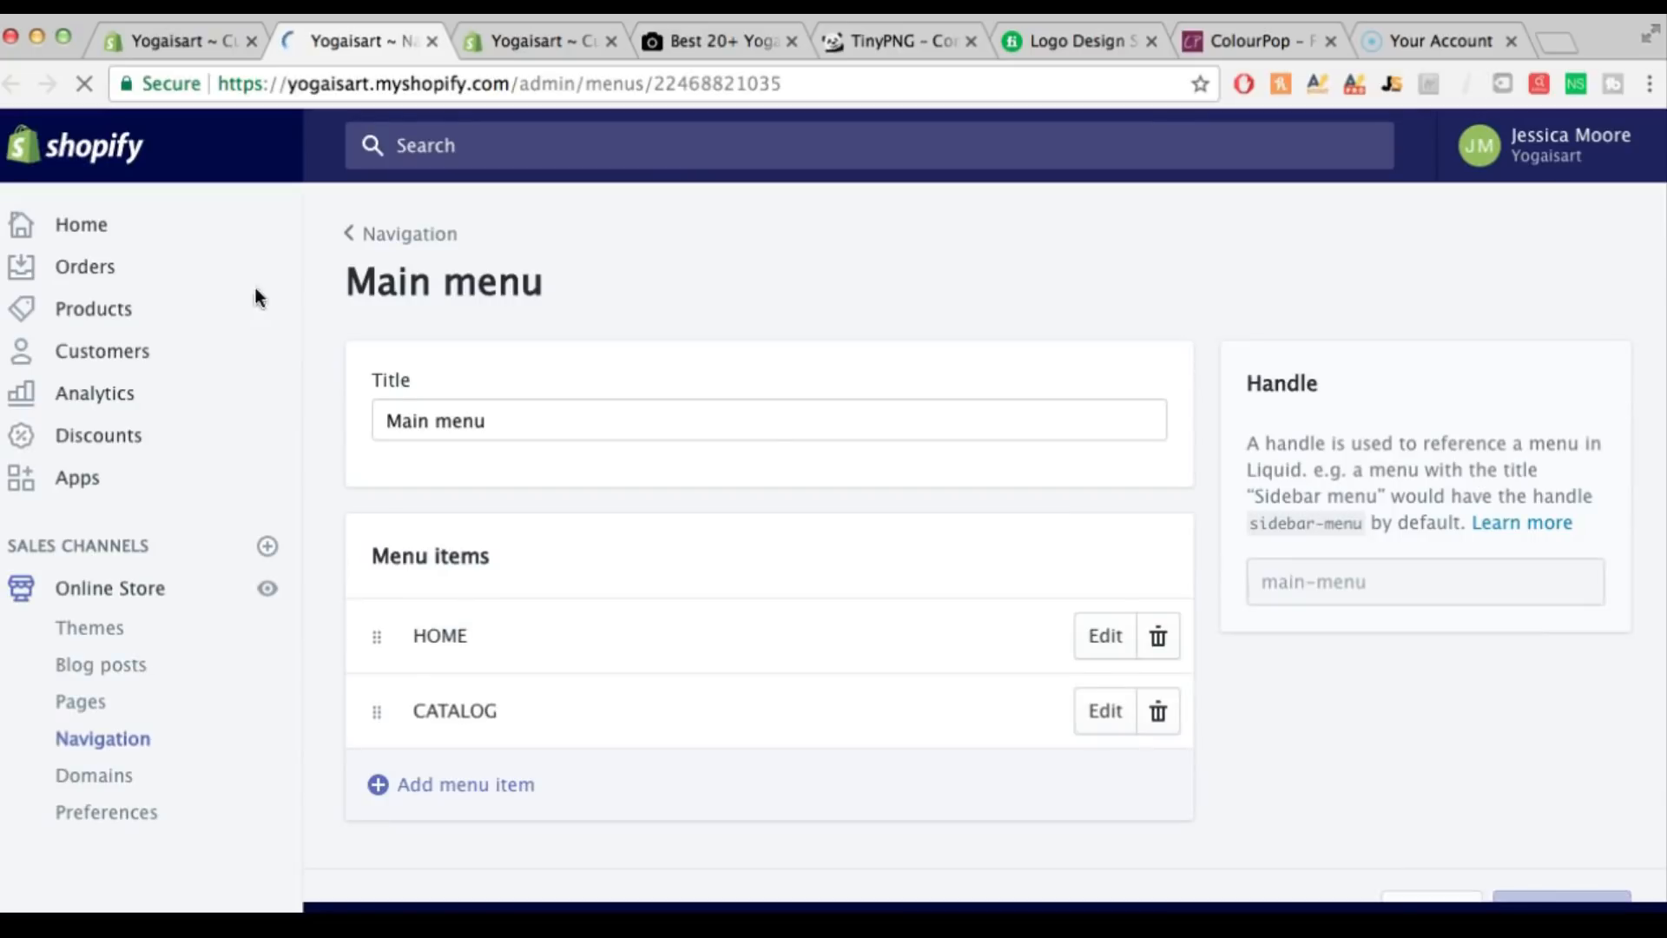
pyautogui.click(1099, 639)
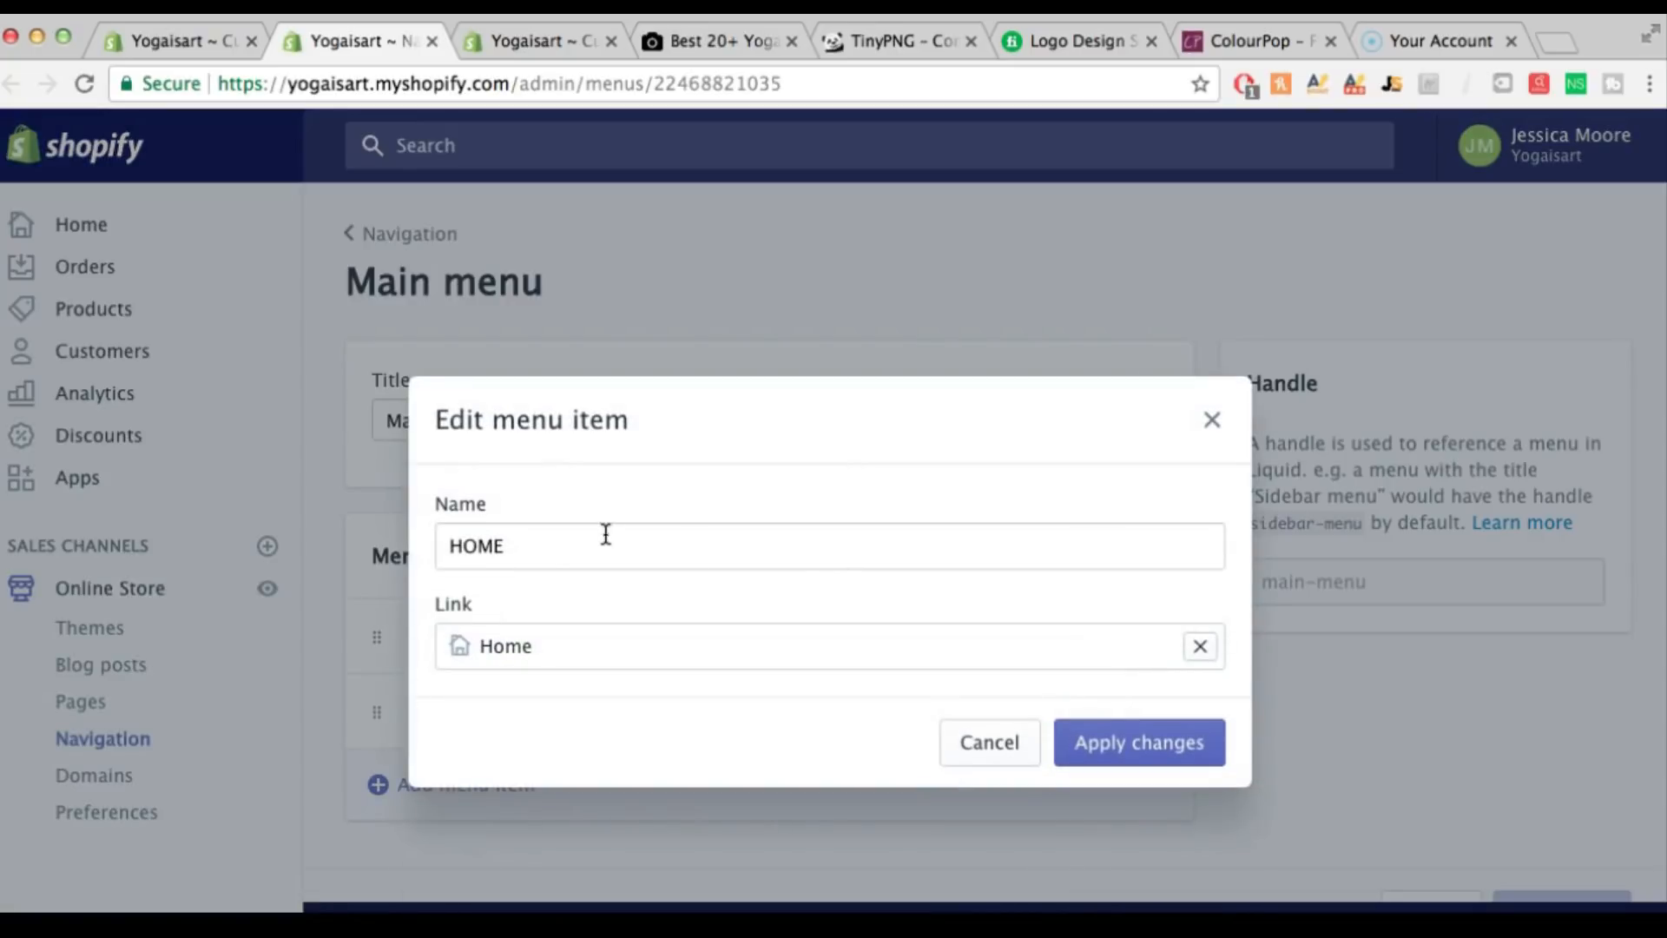
pyautogui.doubleClick(455, 545)
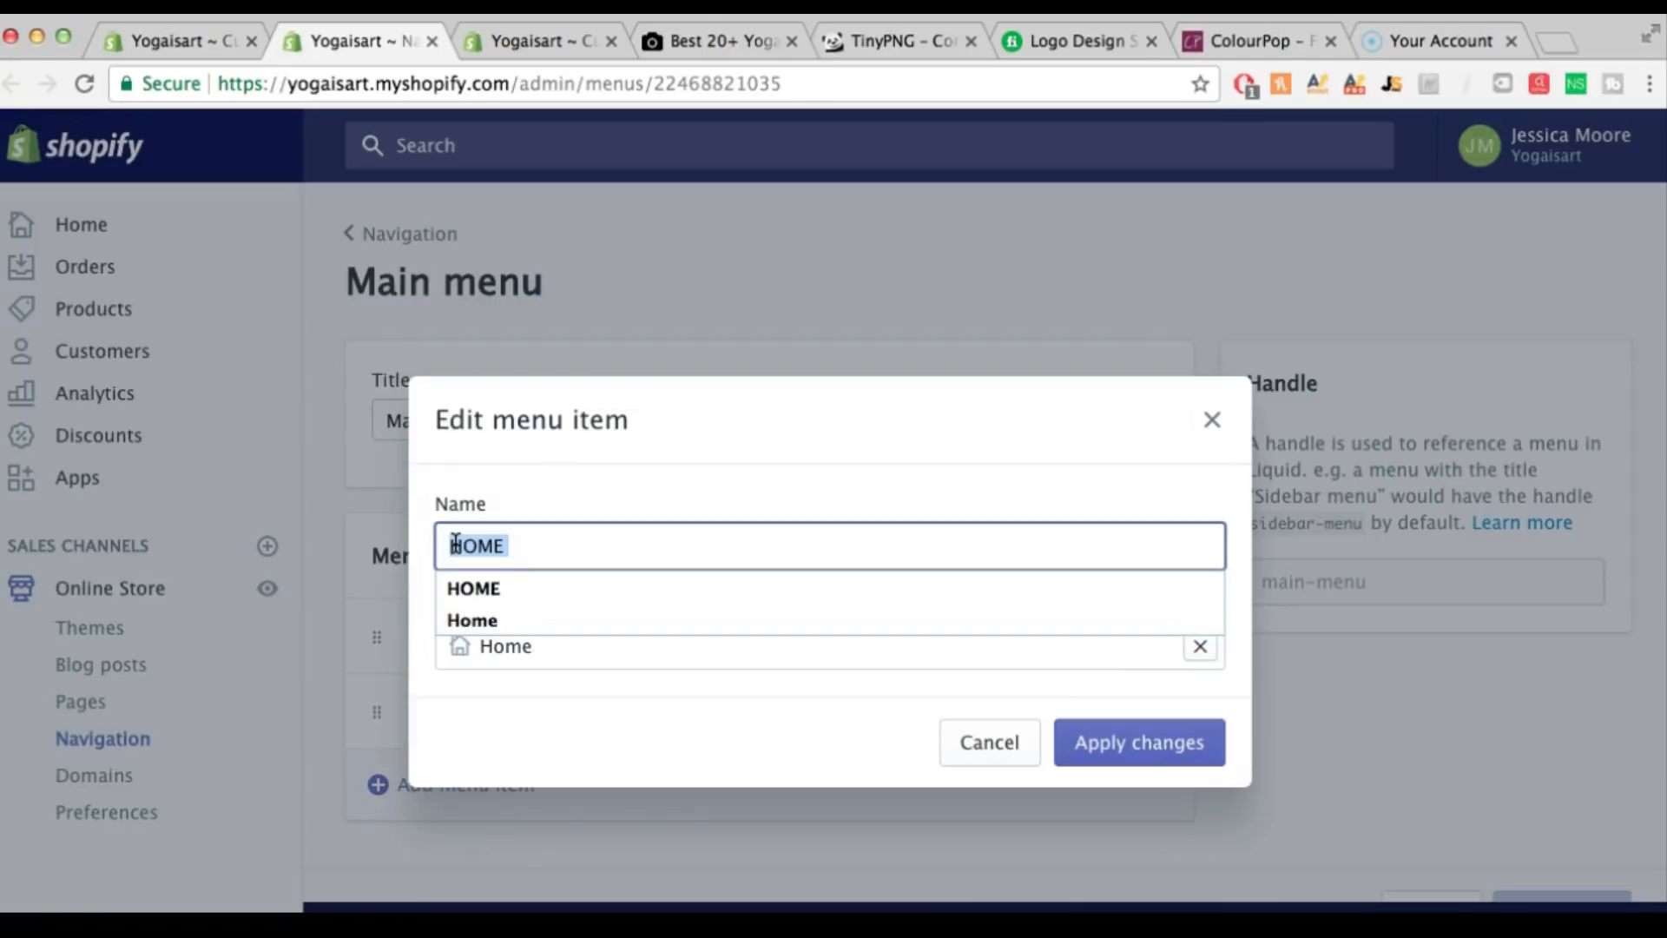
pyautogui.press('BackSpace')
pyautogui.write('SHOP')
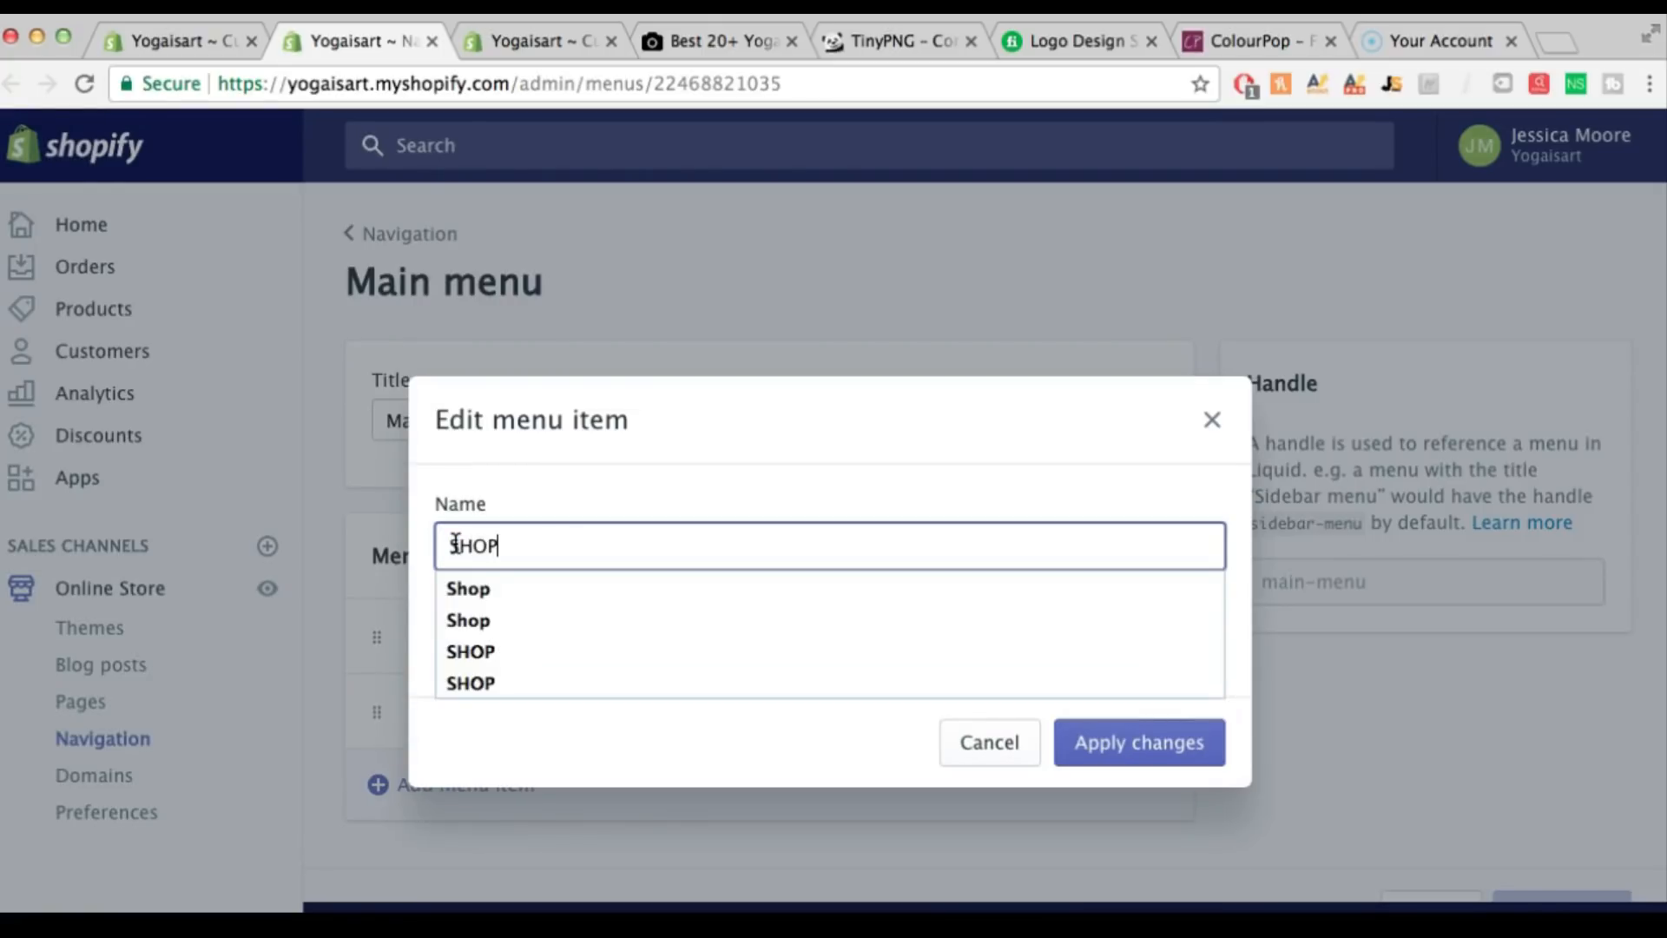
pyautogui.click(1102, 744)
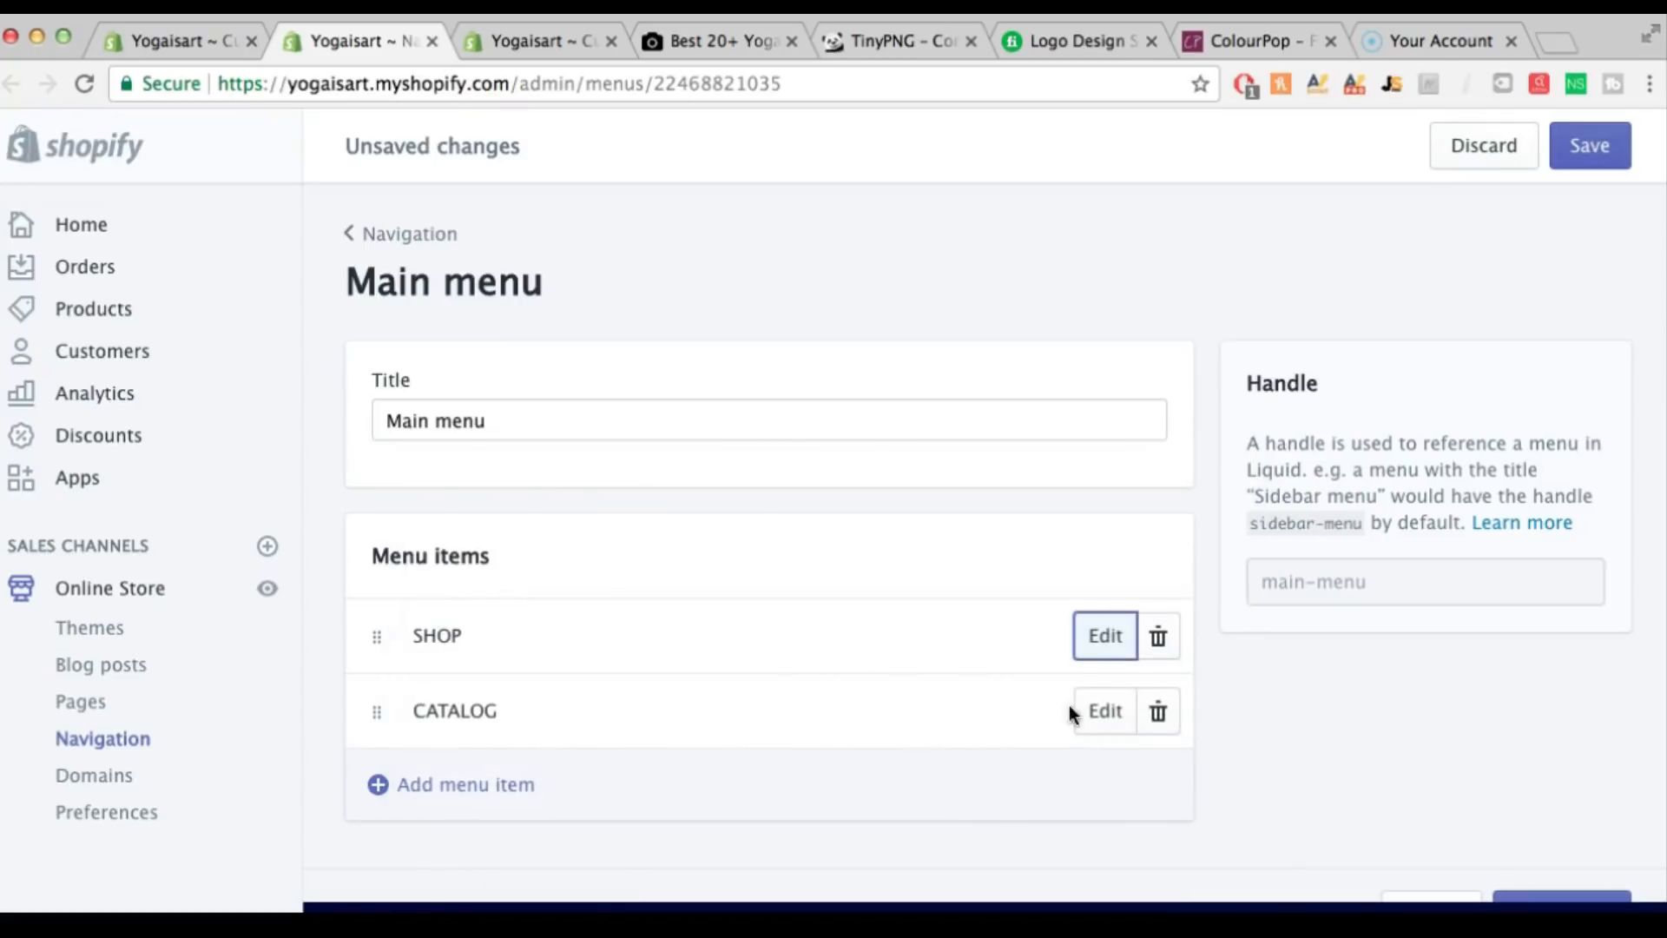
# Rename CATALOG to NEW ARRIVALS, save the main menu, and view the live storefront
pyautogui.click(1111, 714)
pyautogui.moveTo(547, 546); pyautogui.dragTo(386, 548)
pyautogui.press('BackSpace')
pyautogui.write('N')
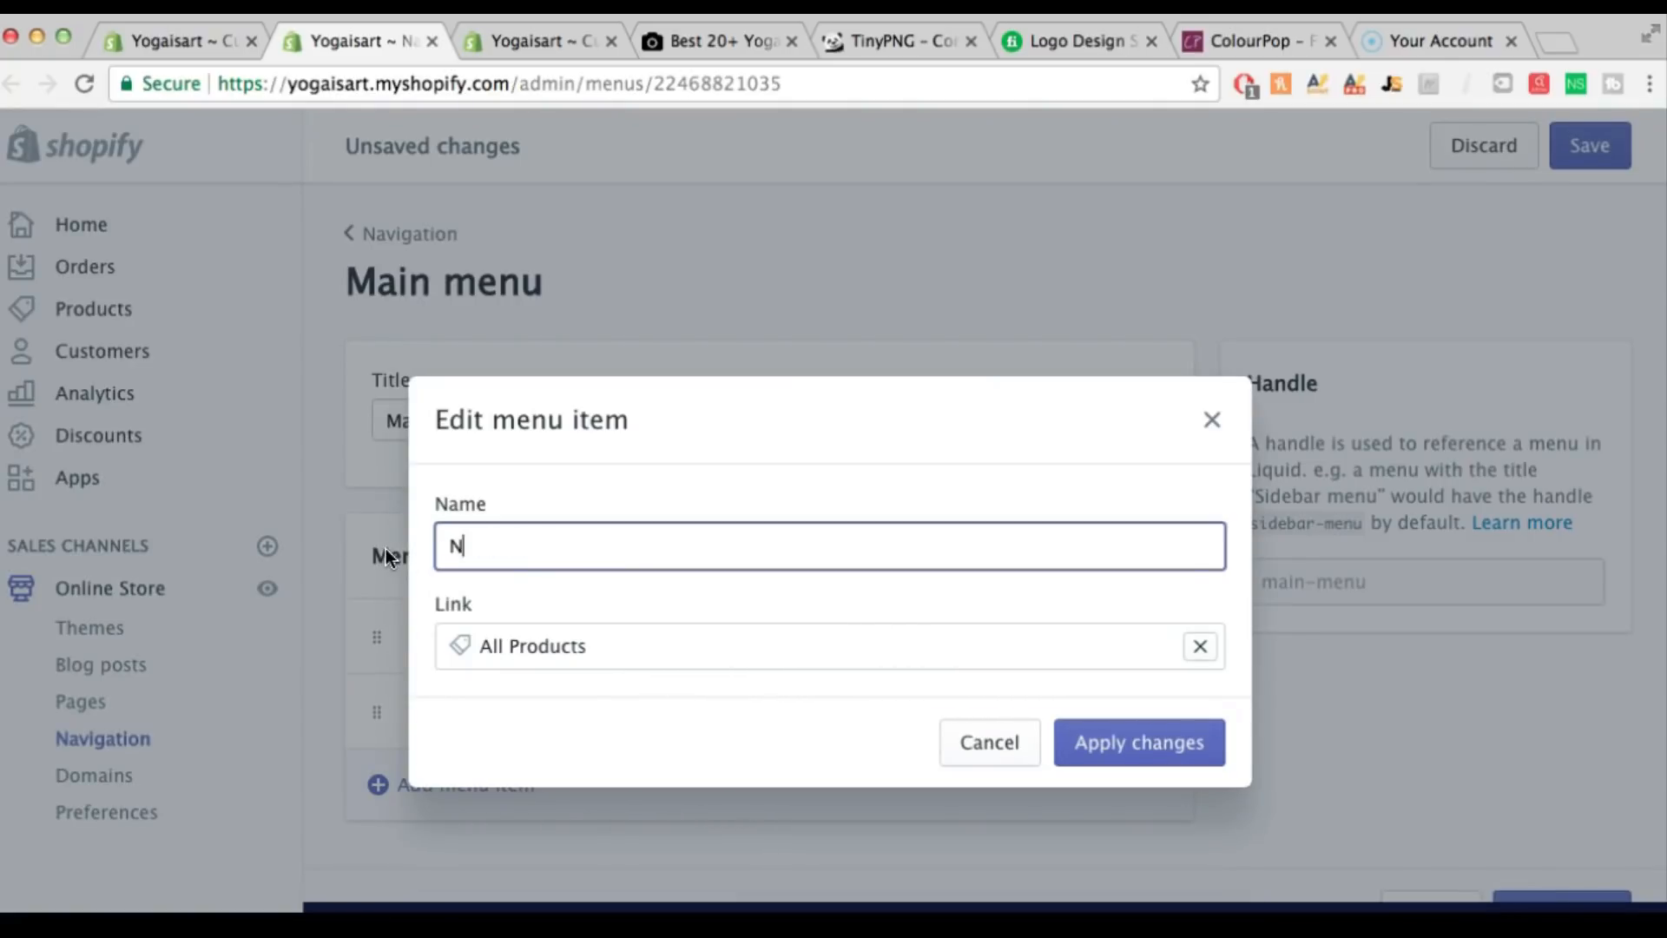
pyautogui.write('EWO')
pyautogui.press('BackSpace')
pyautogui.write('ARRIVALS')
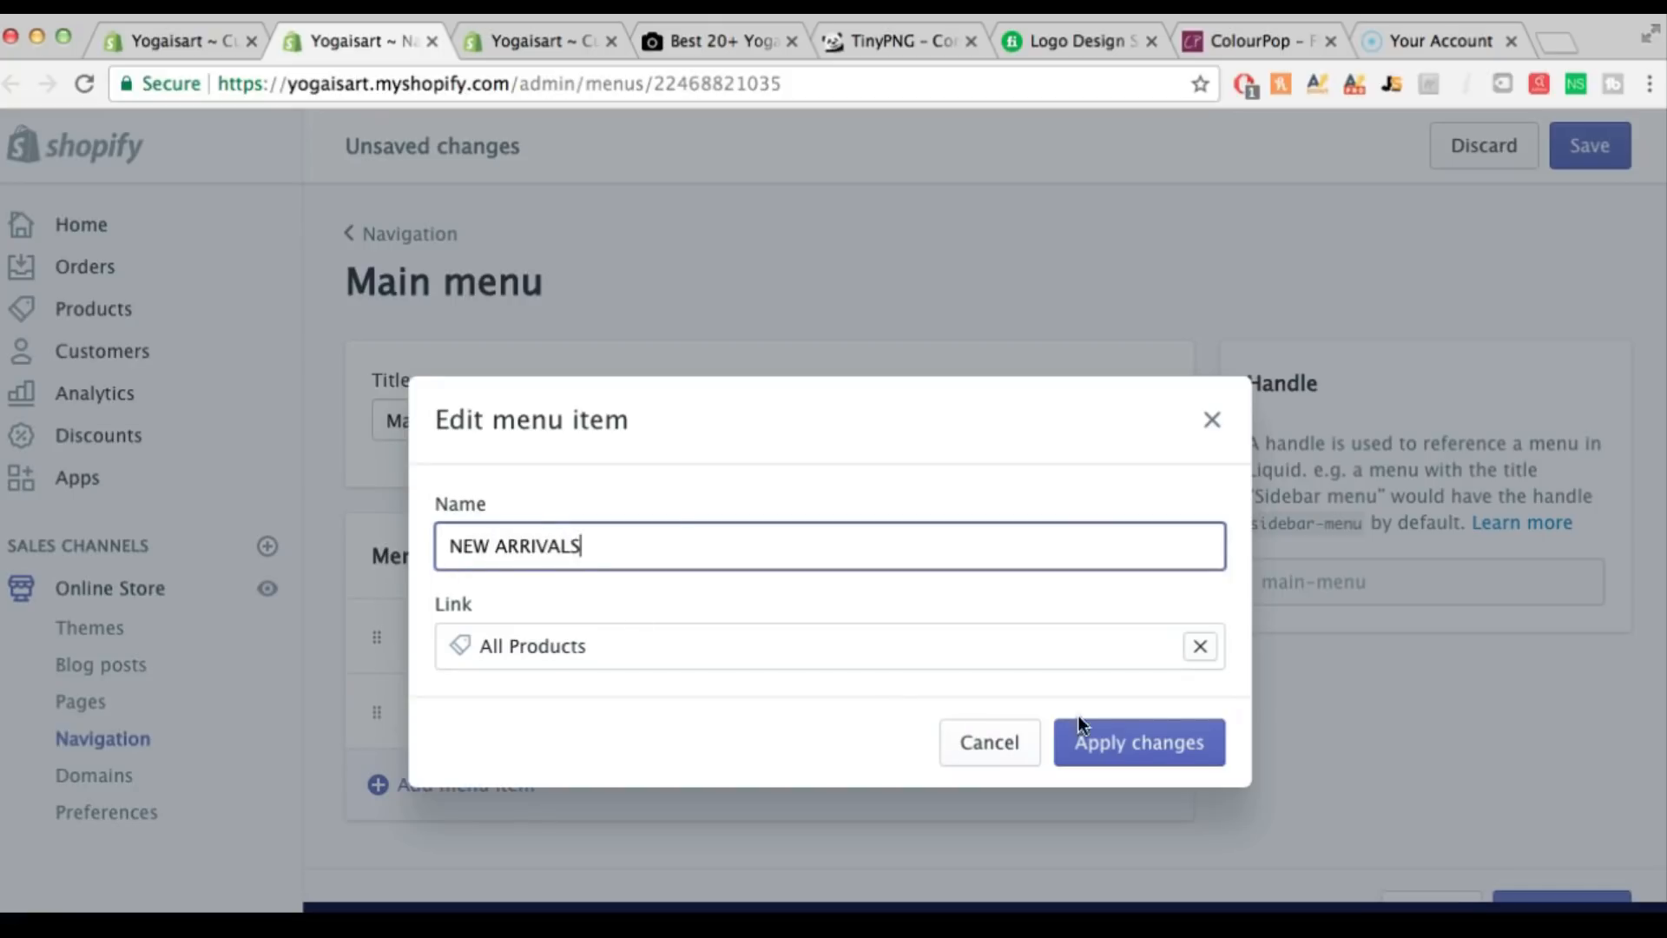
pyautogui.click(1101, 741)
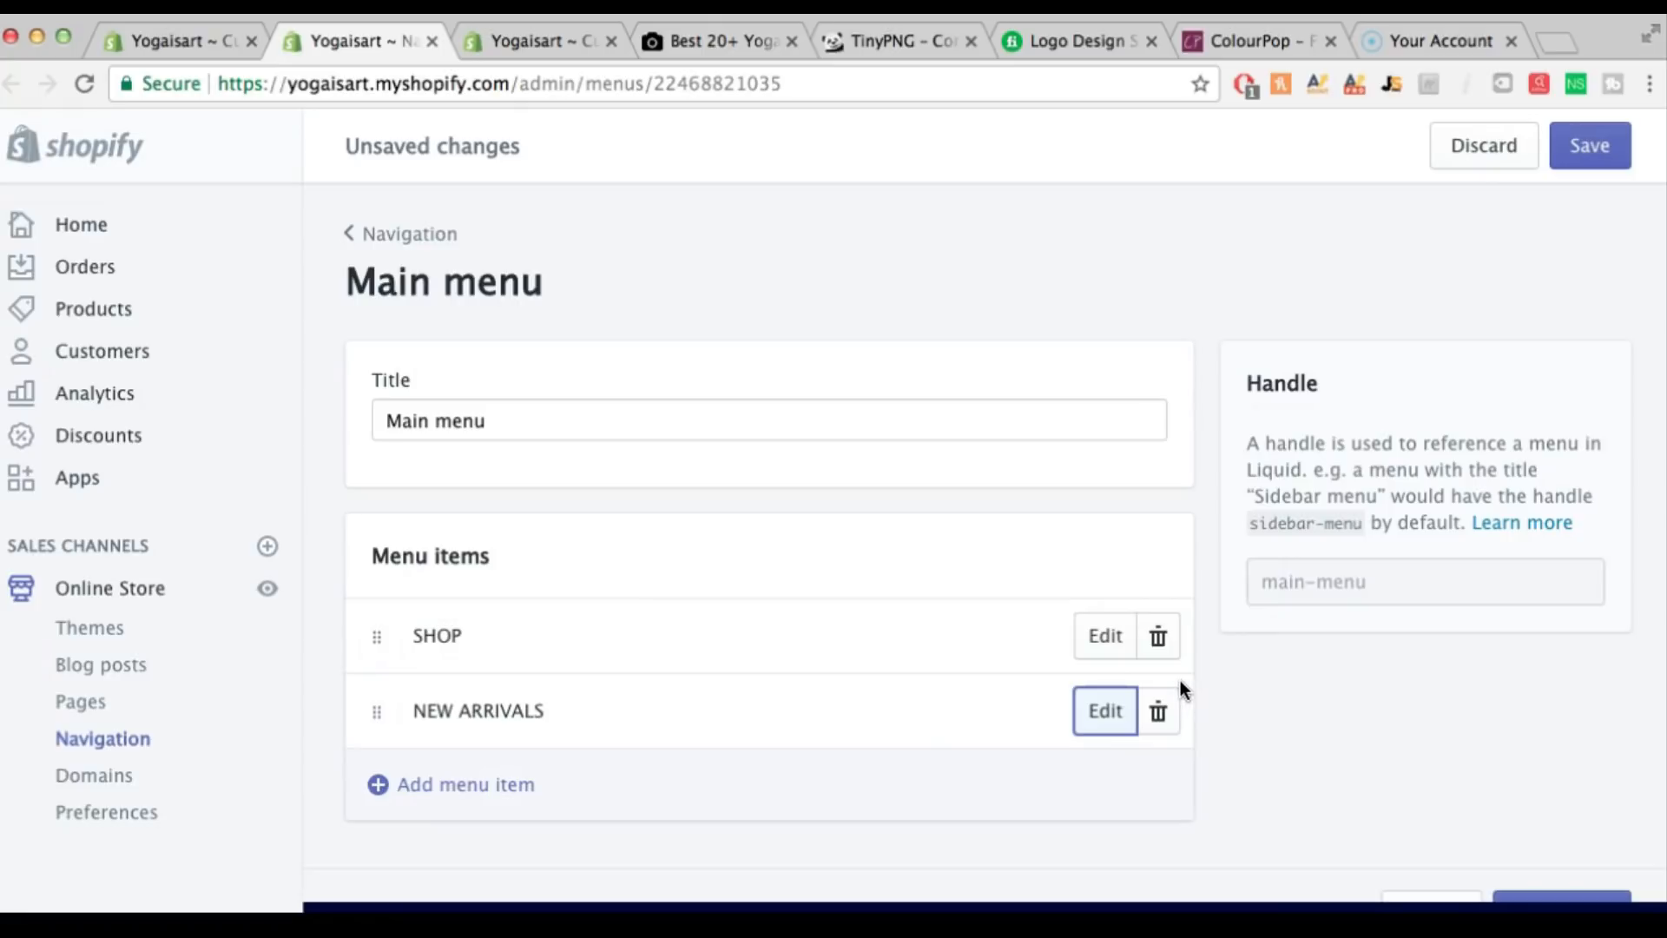
pyautogui.click(1590, 148)
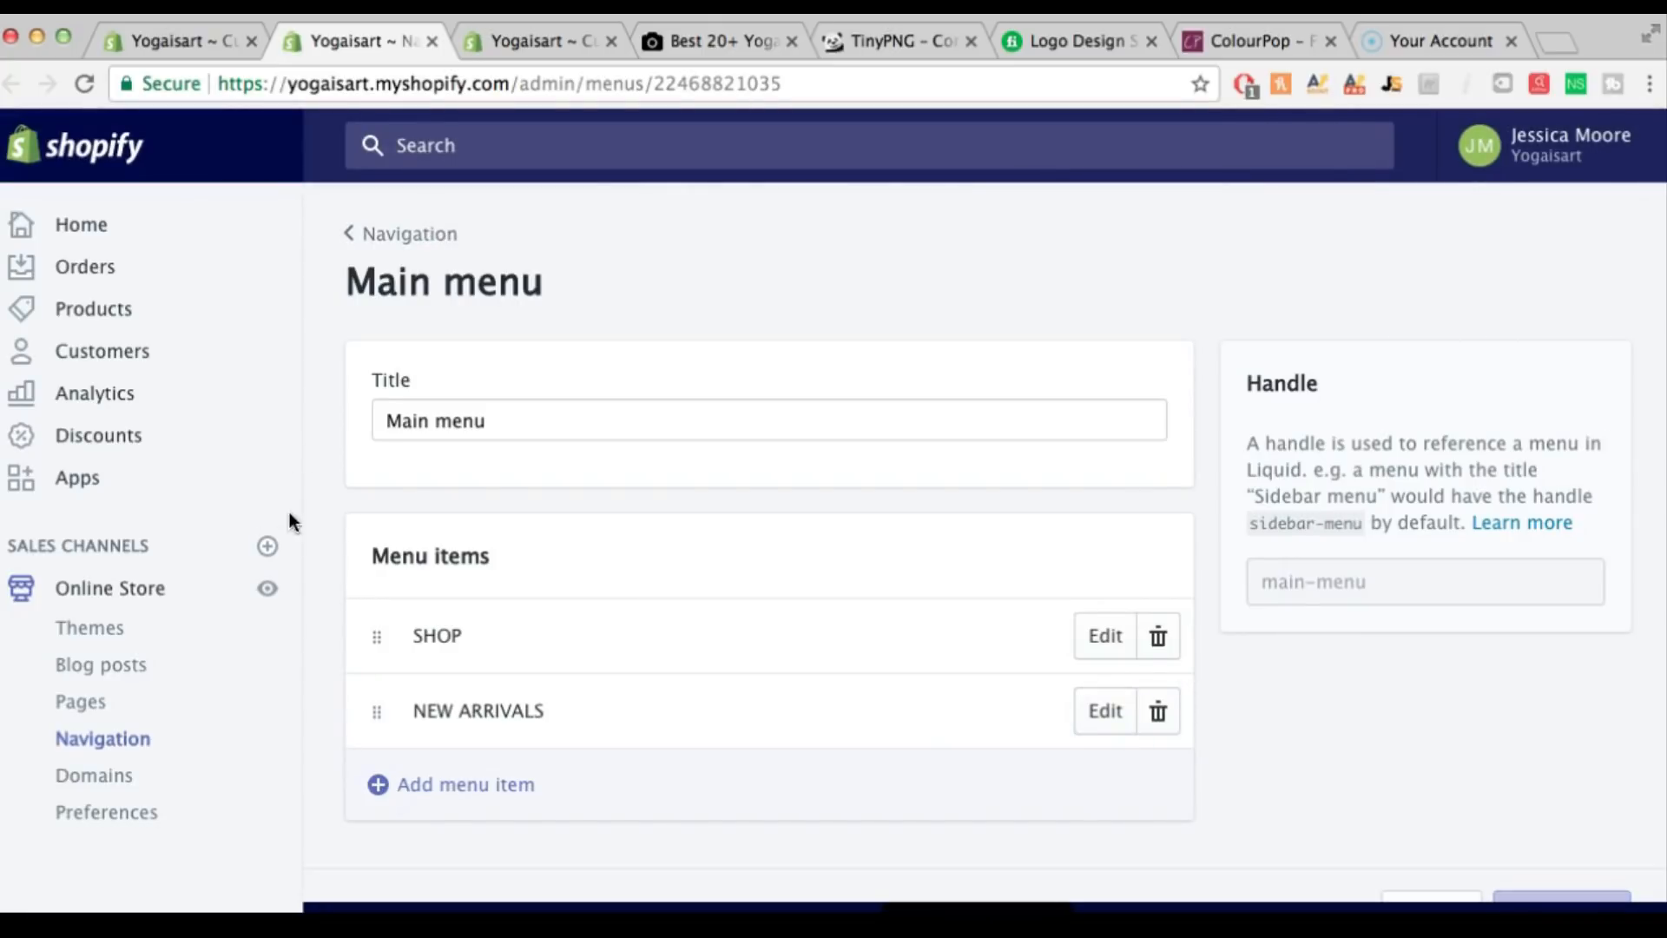
pyautogui.click(273, 586)
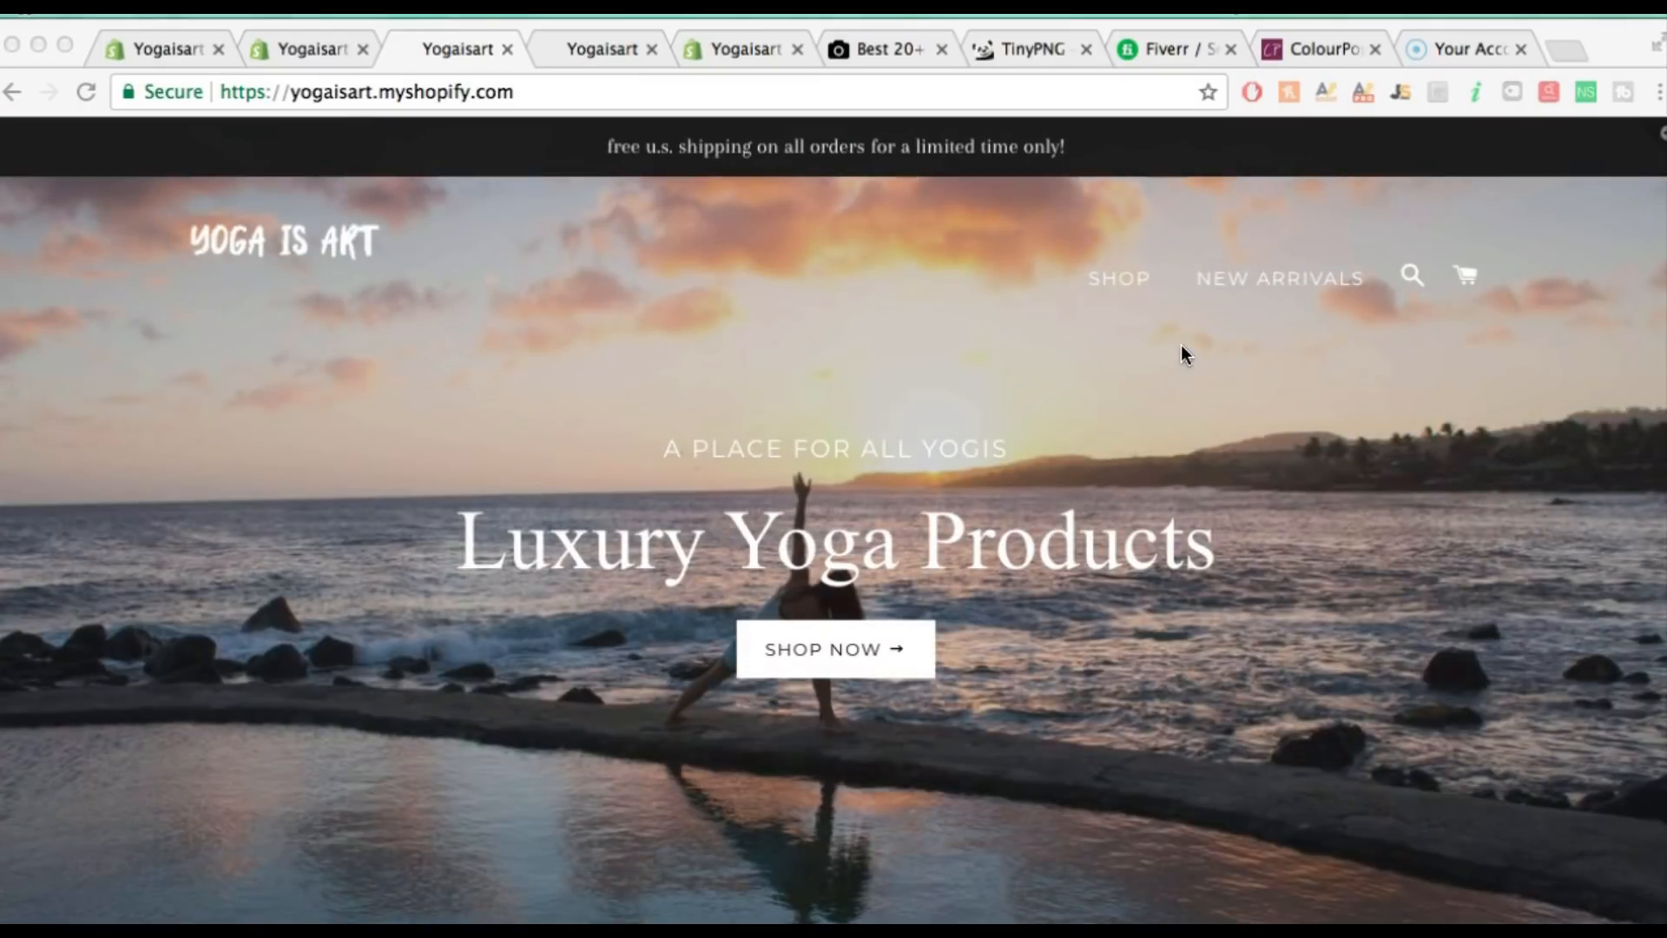
# Review the live Yoga Is Art home page, then go back to the theme editor
pyautogui.click(168, 49)
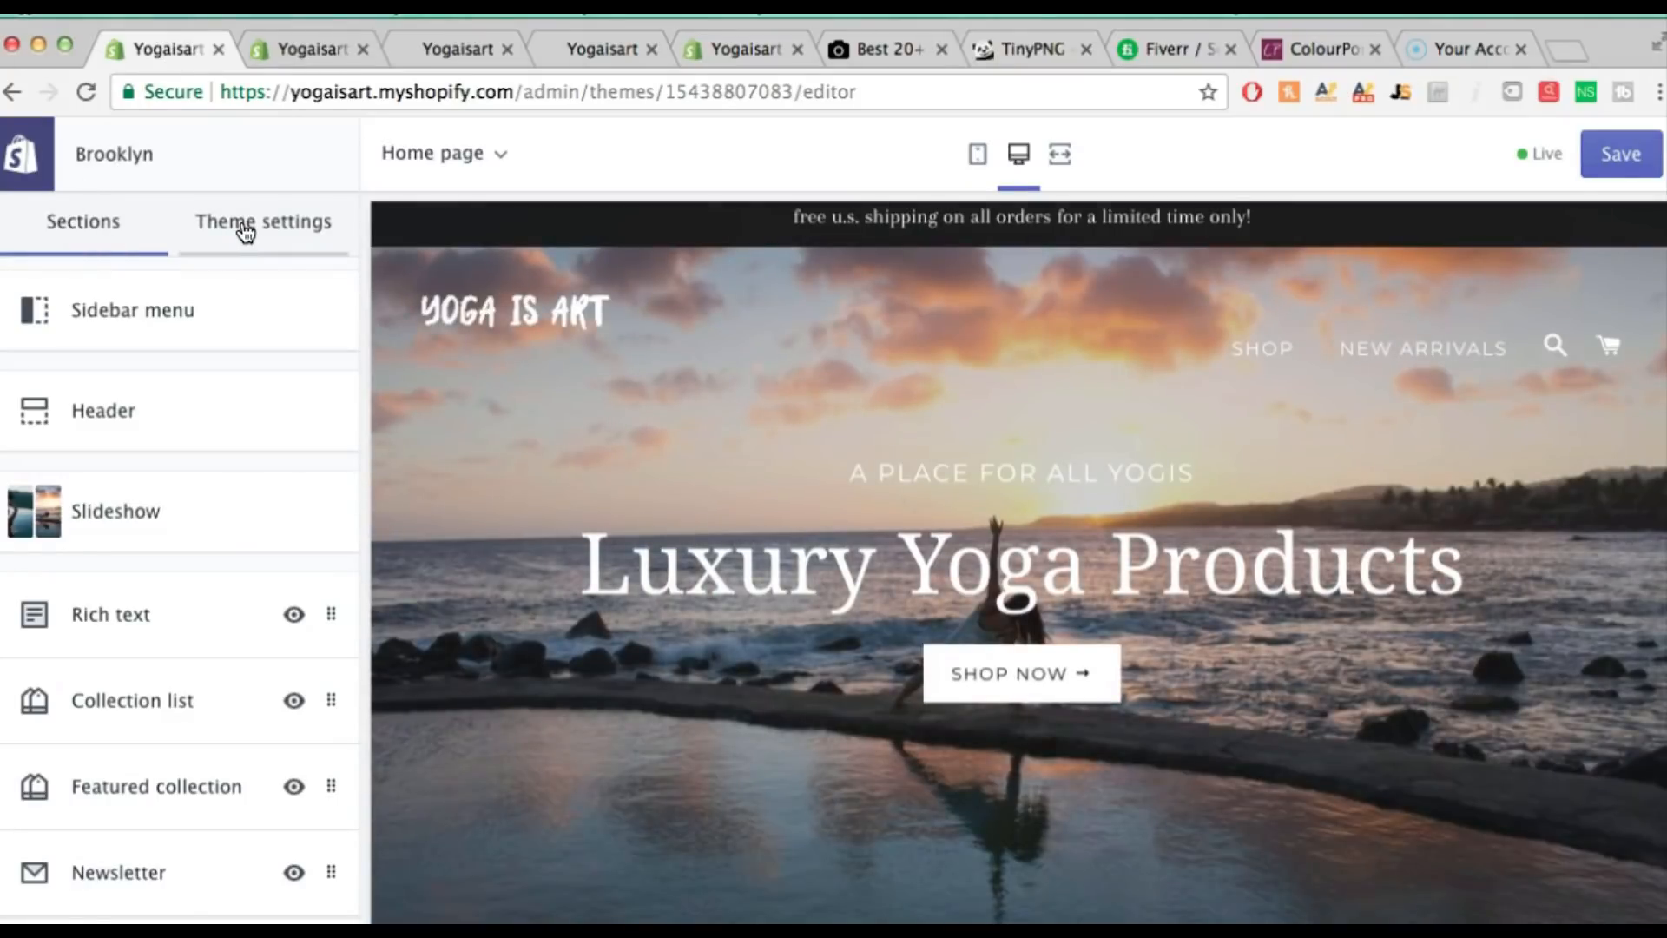
# After glancing at the theme colours, set the Typography Headings font to Lora Bold
pyautogui.click(245, 231)
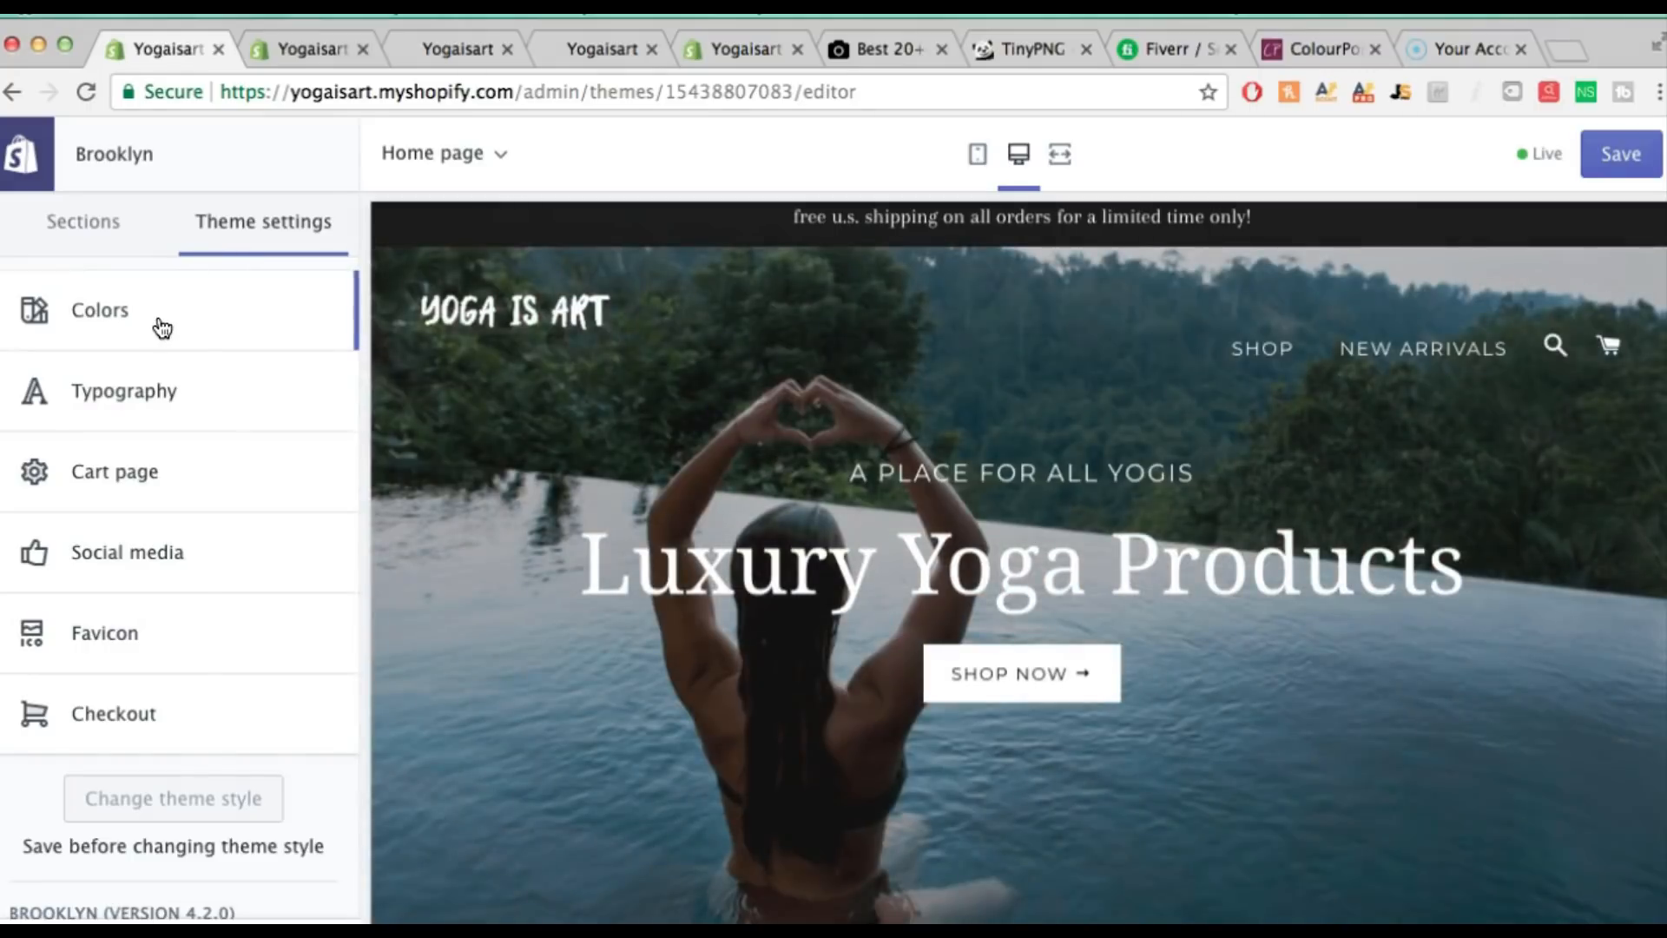
pyautogui.click(157, 323)
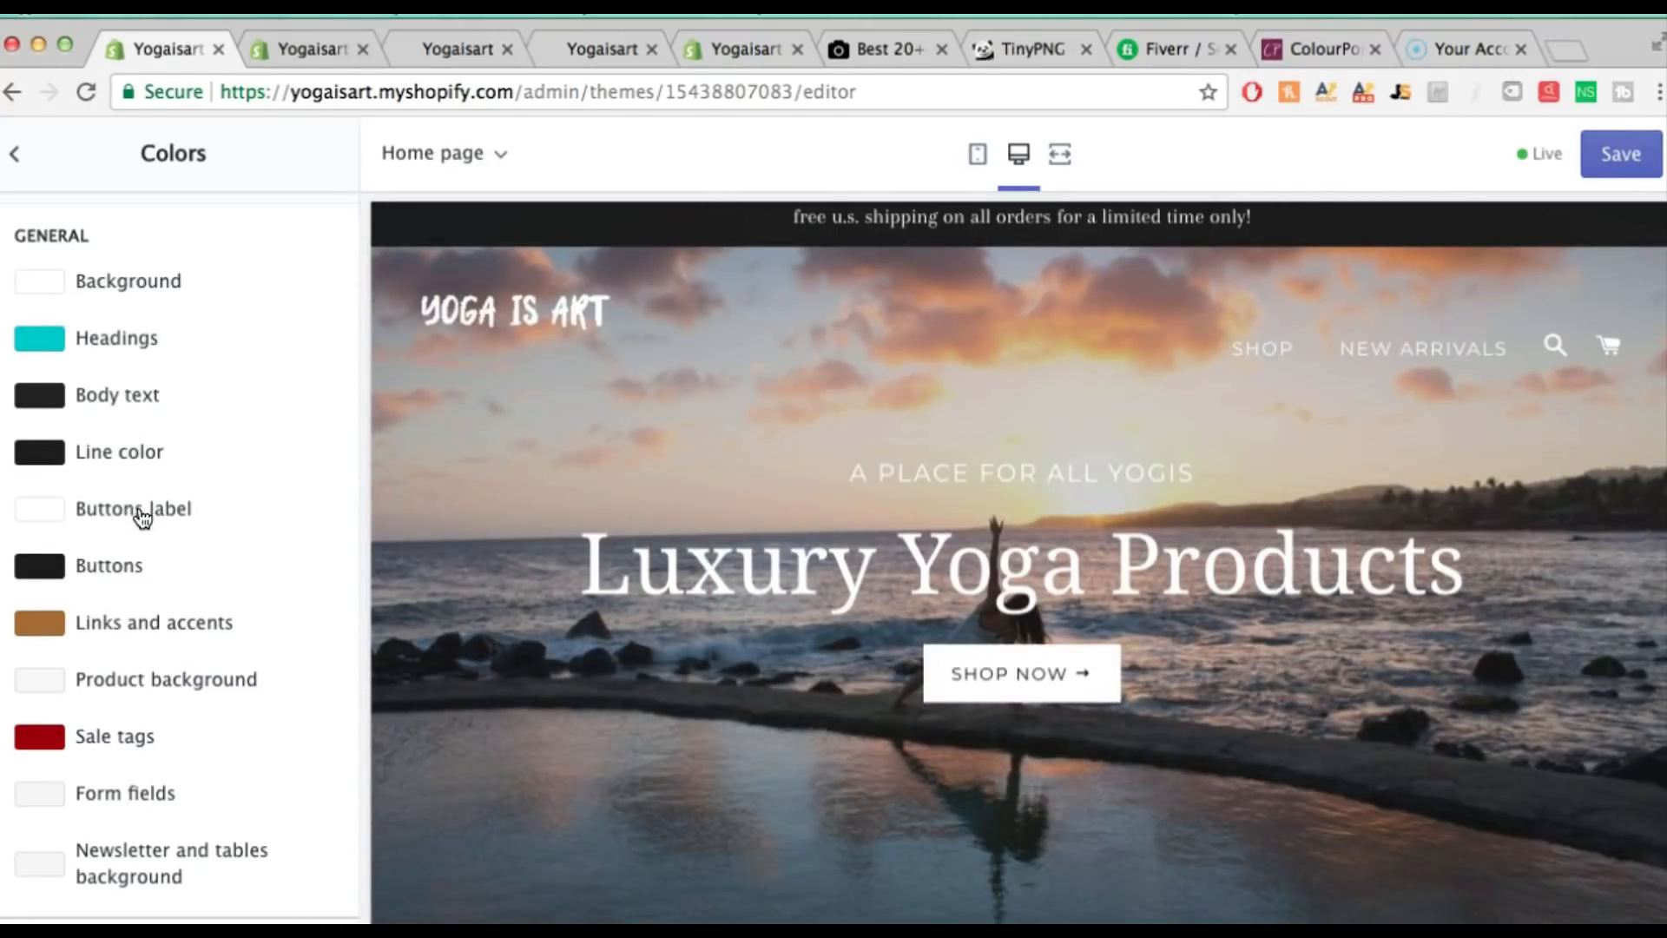
pyautogui.click(15, 157)
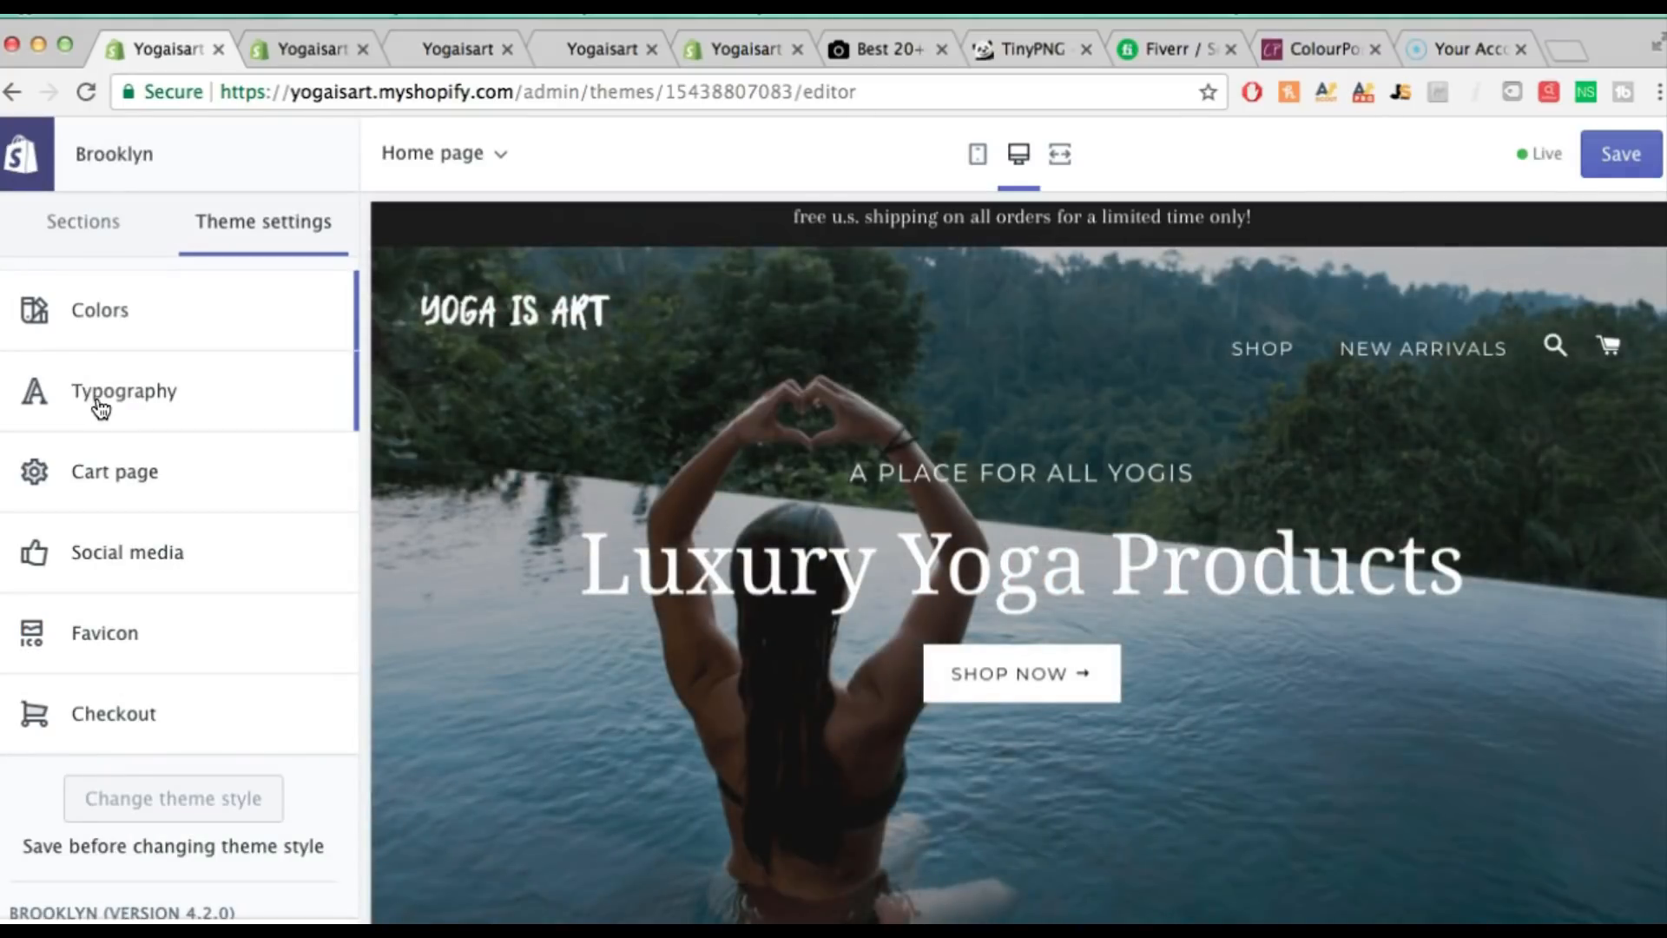
pyautogui.click(101, 406)
pyautogui.click(129, 326)
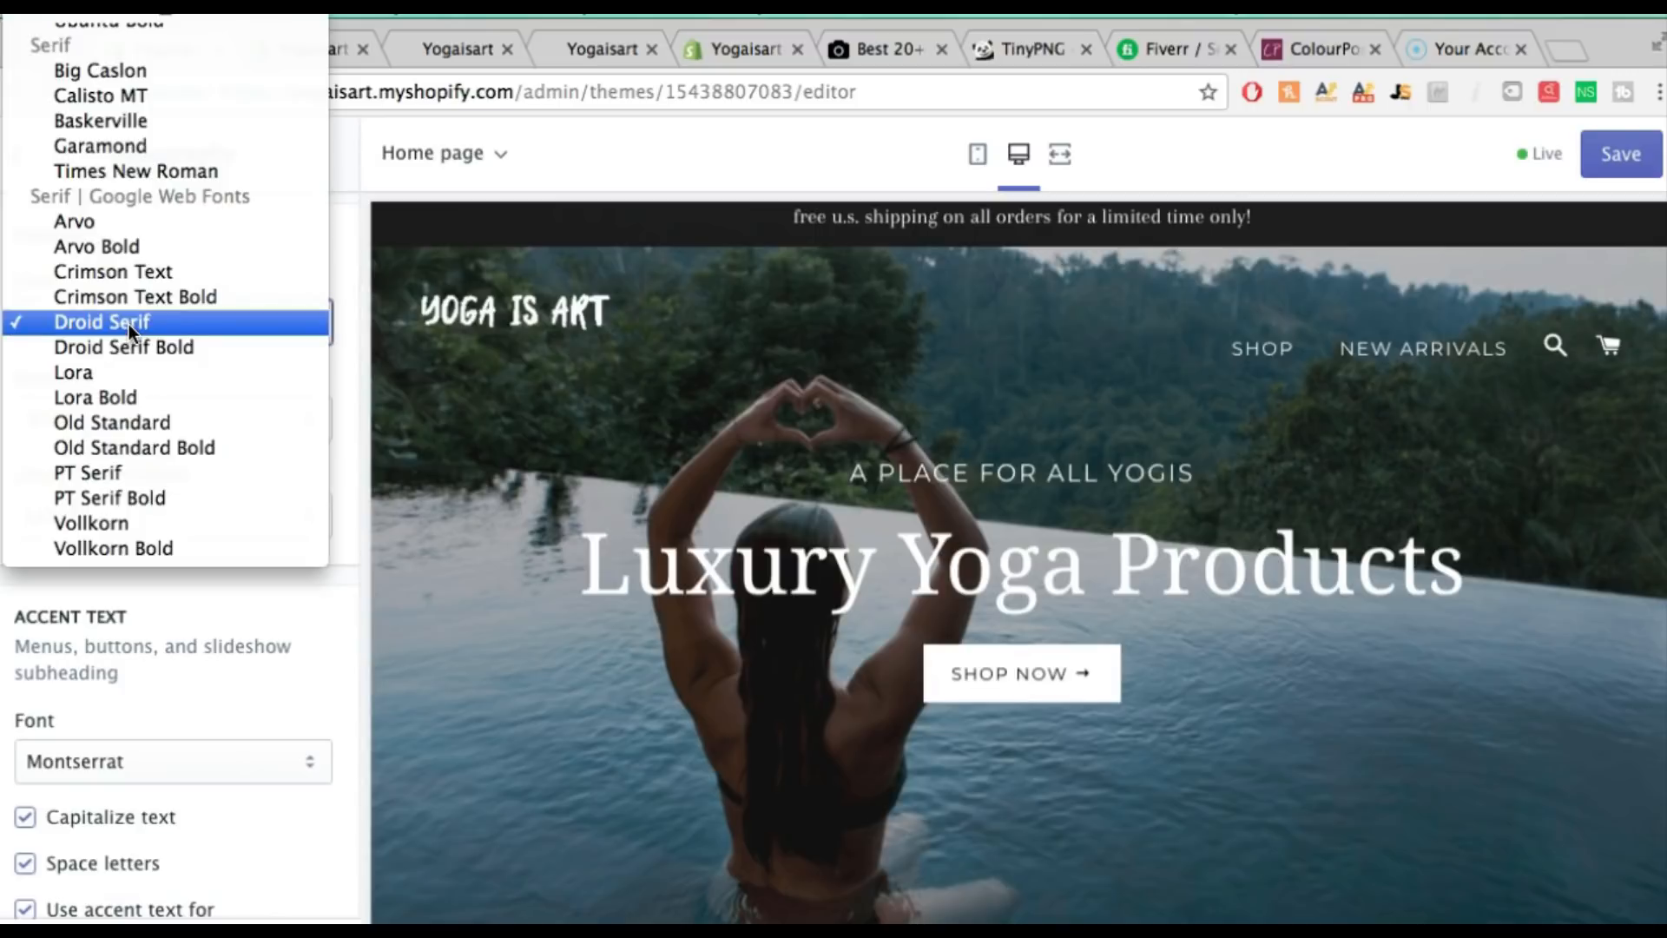
pyautogui.click(112, 400)
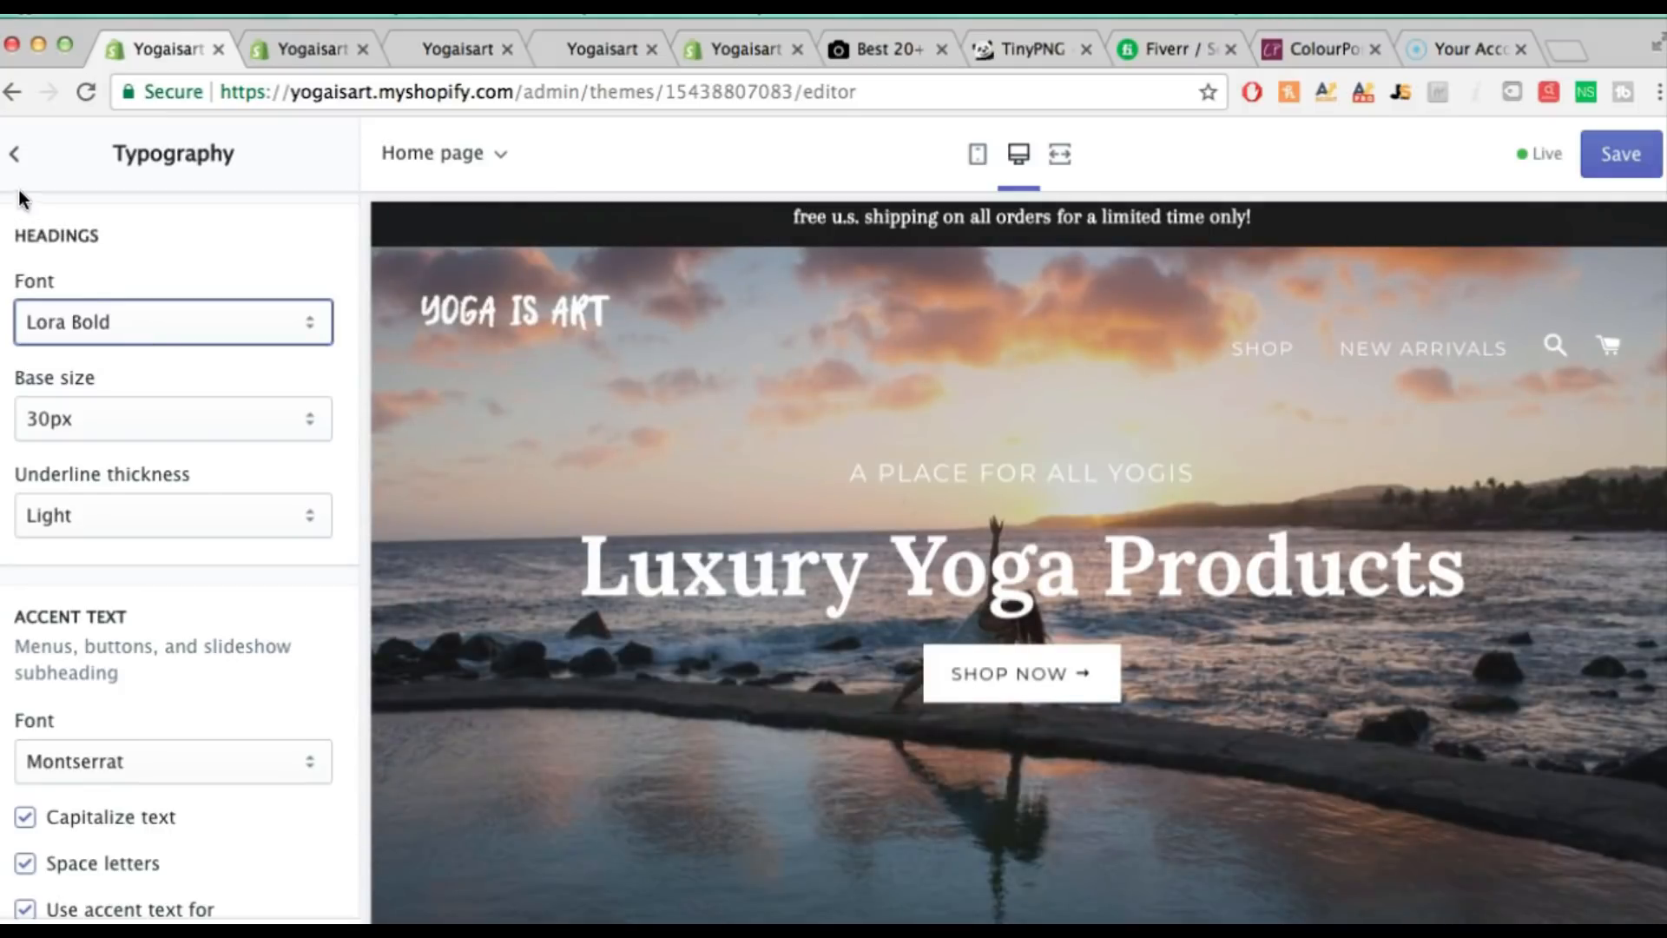
pyautogui.click(19, 157)
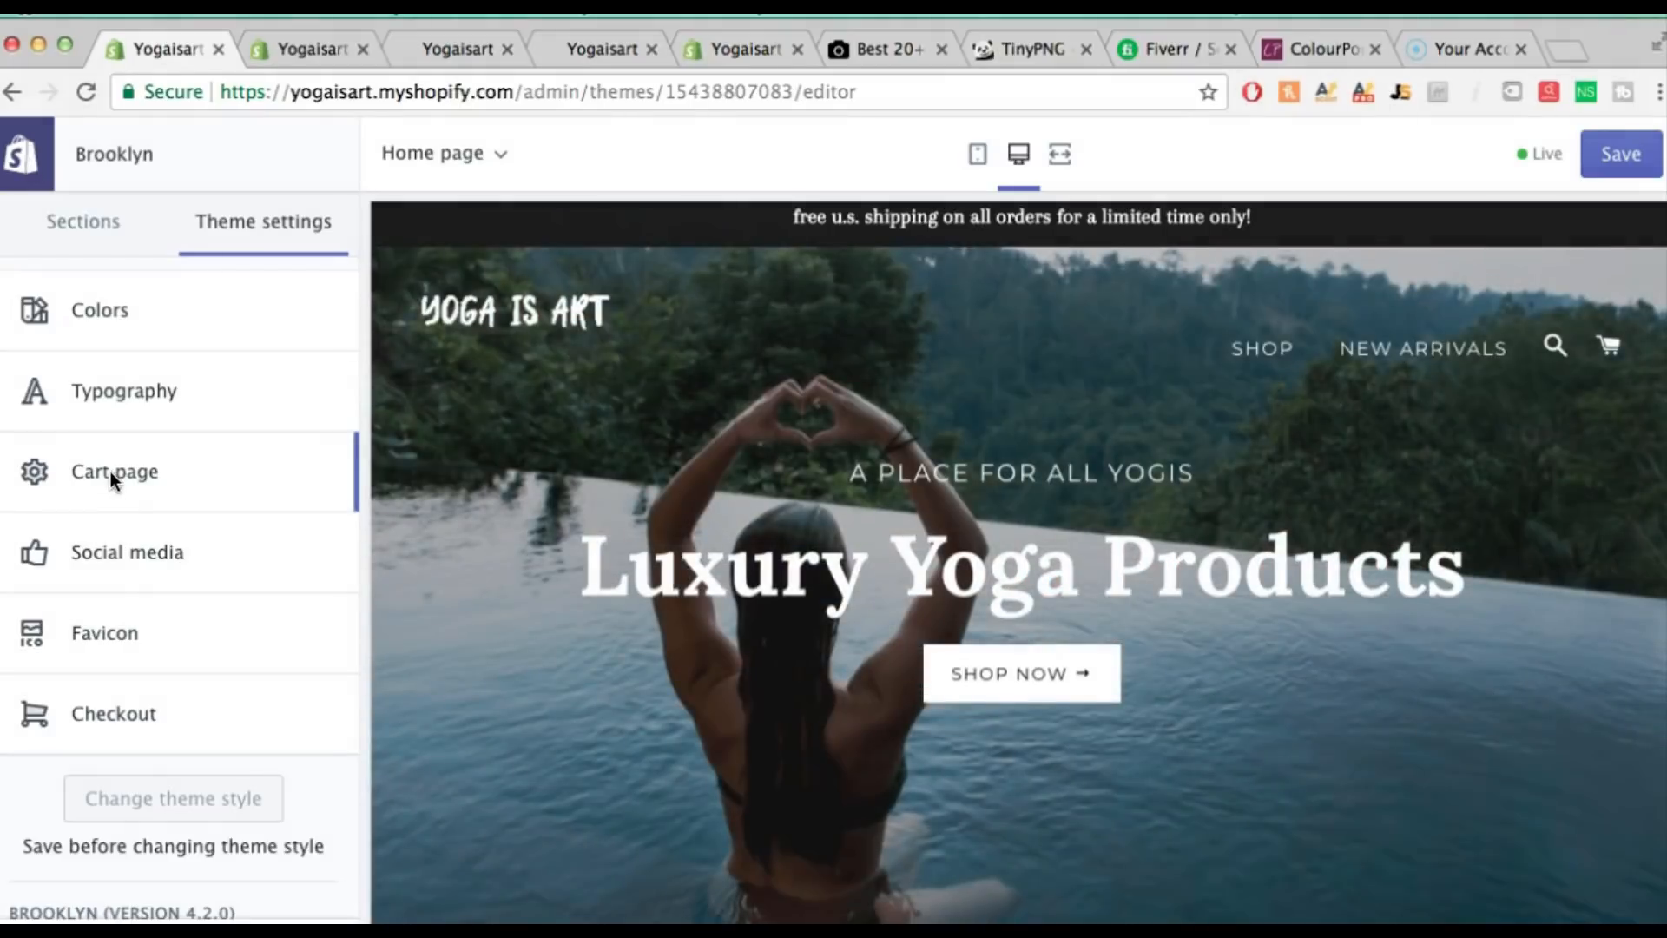
# Set the Cart page's Cart type to Page instead of a drawer
pyautogui.click(108, 472)
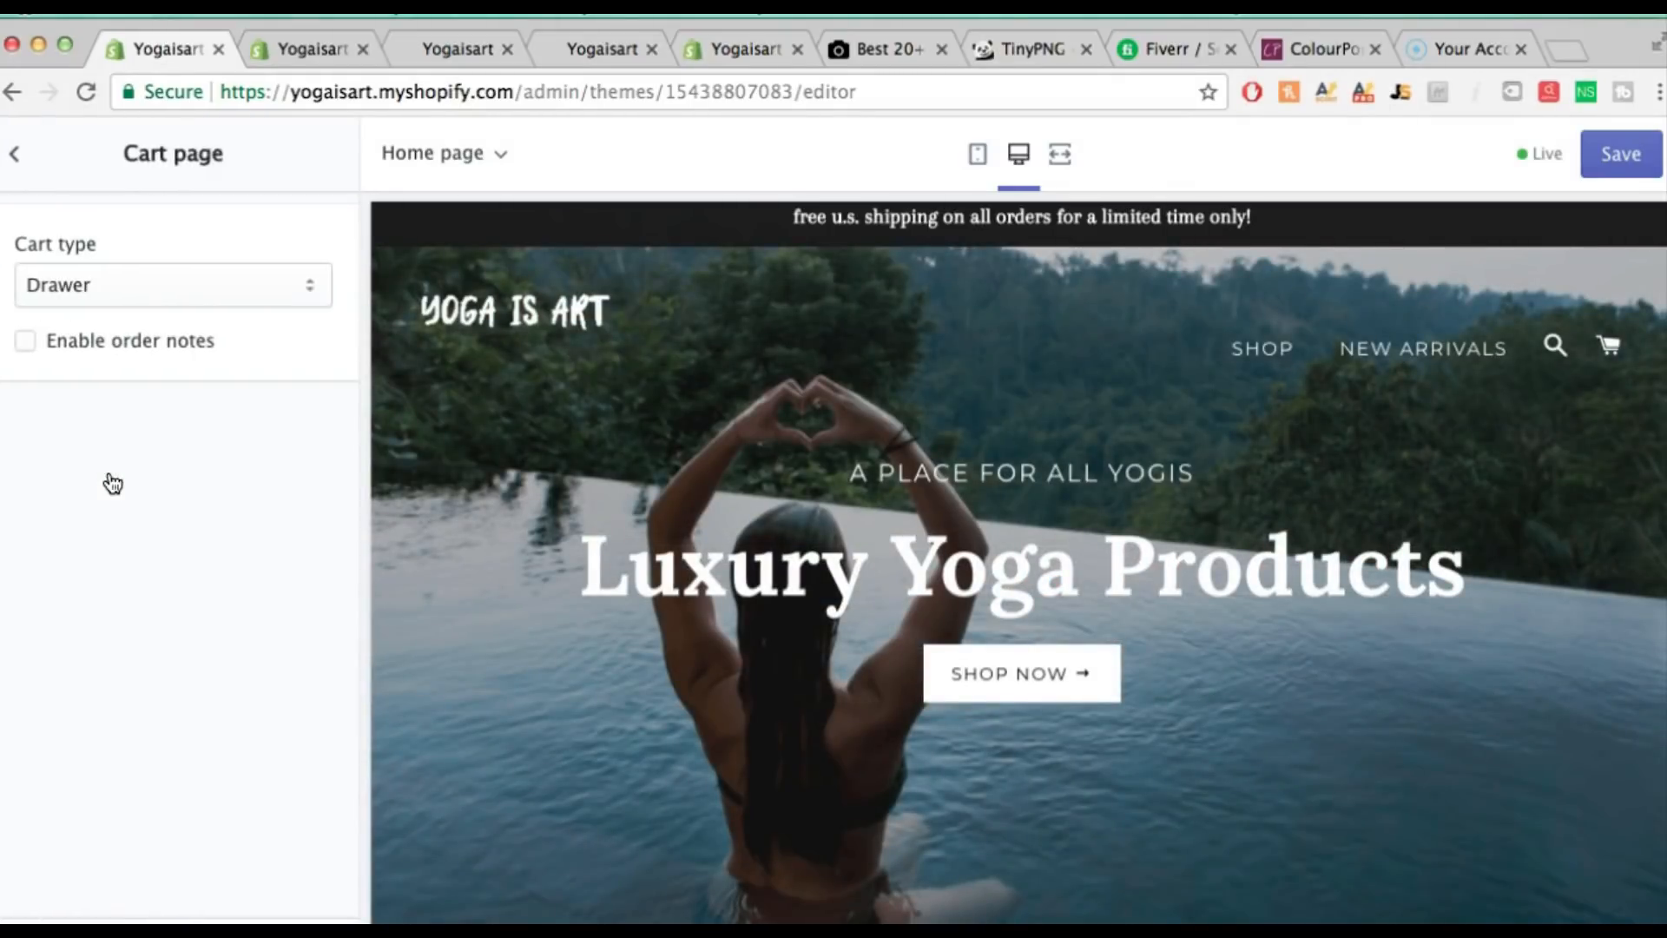
pyautogui.click(171, 290)
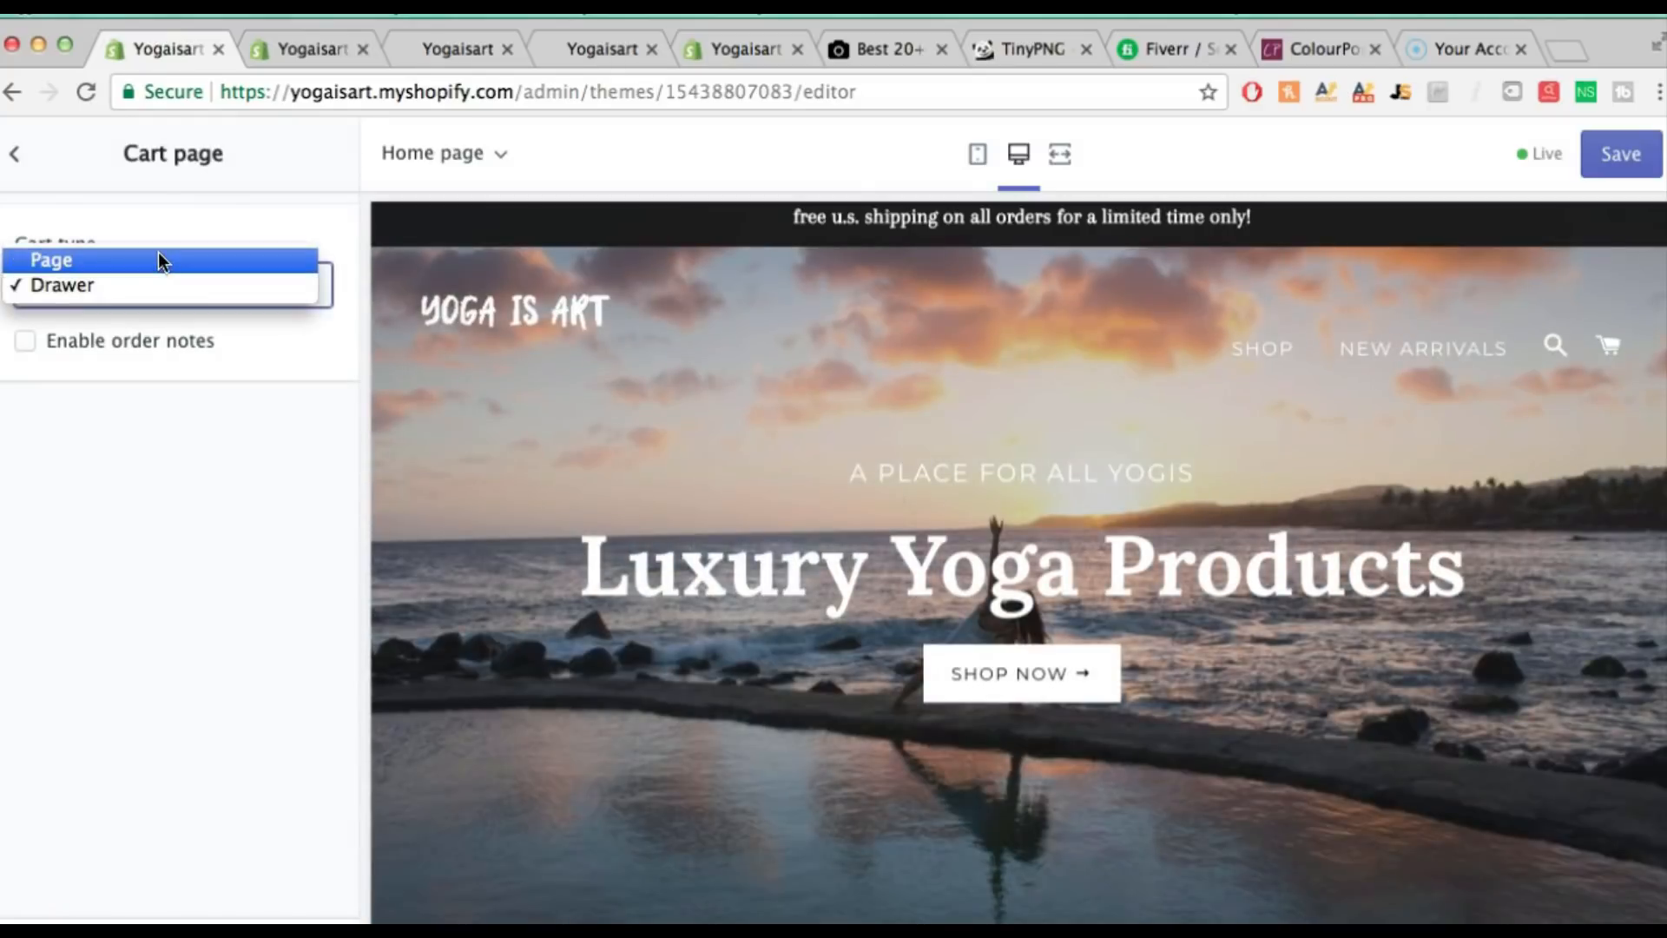
pyautogui.click(158, 253)
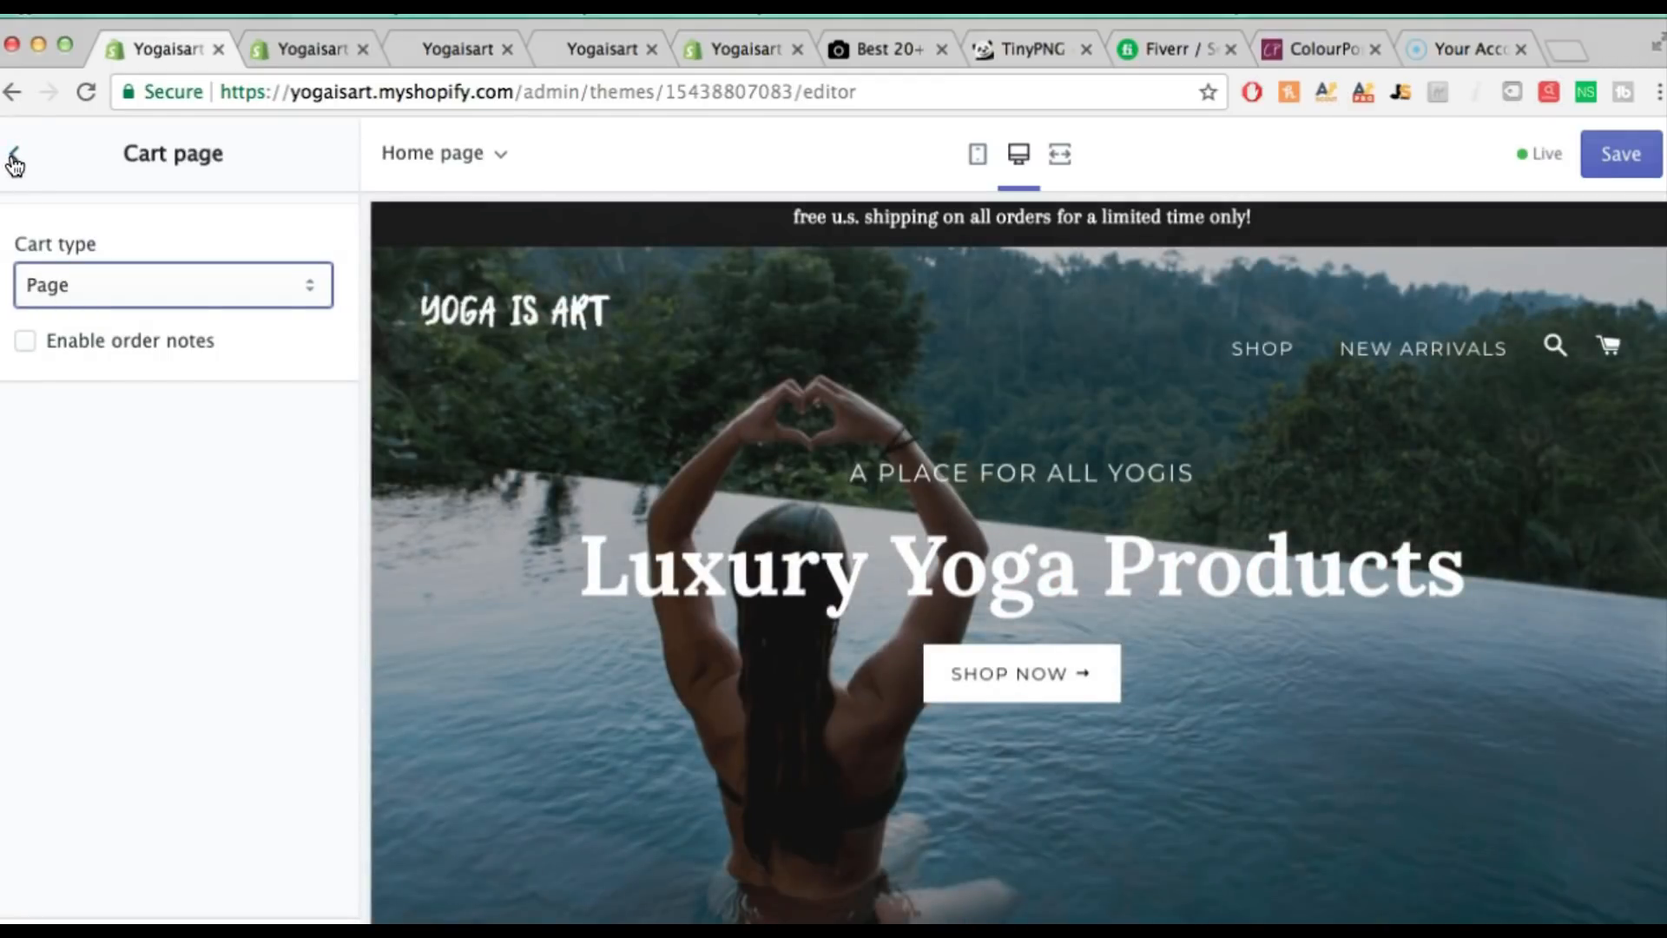
pyautogui.click(14, 160)
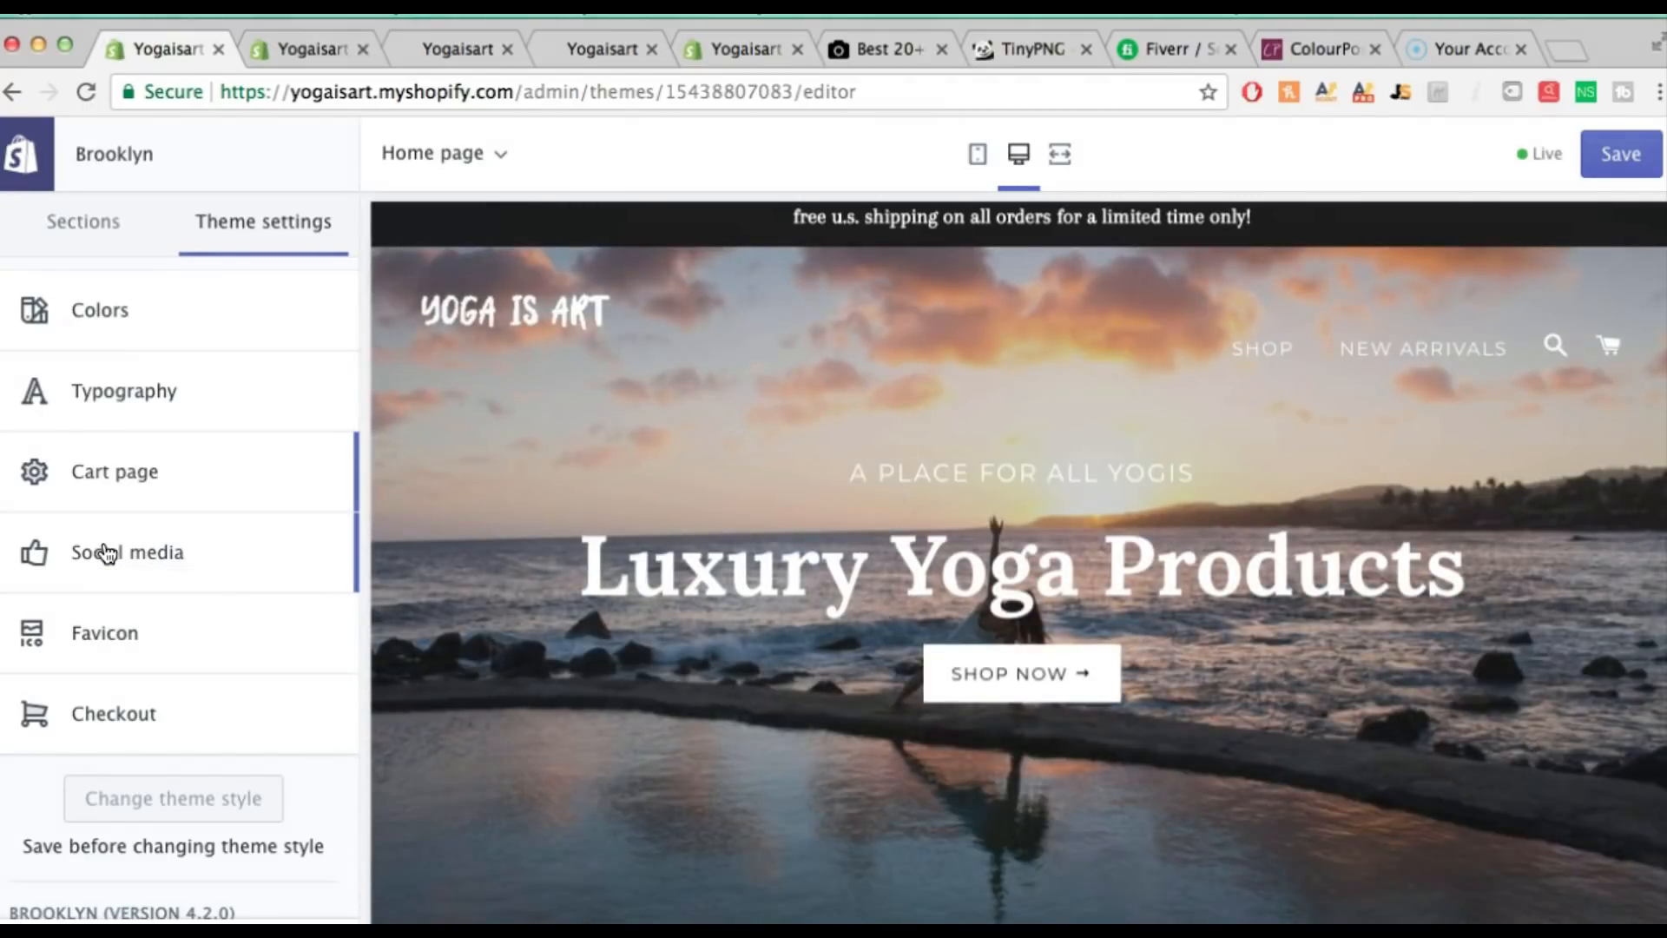
pyautogui.click(106, 552)
pyautogui.scroll(-5, 131, 568)
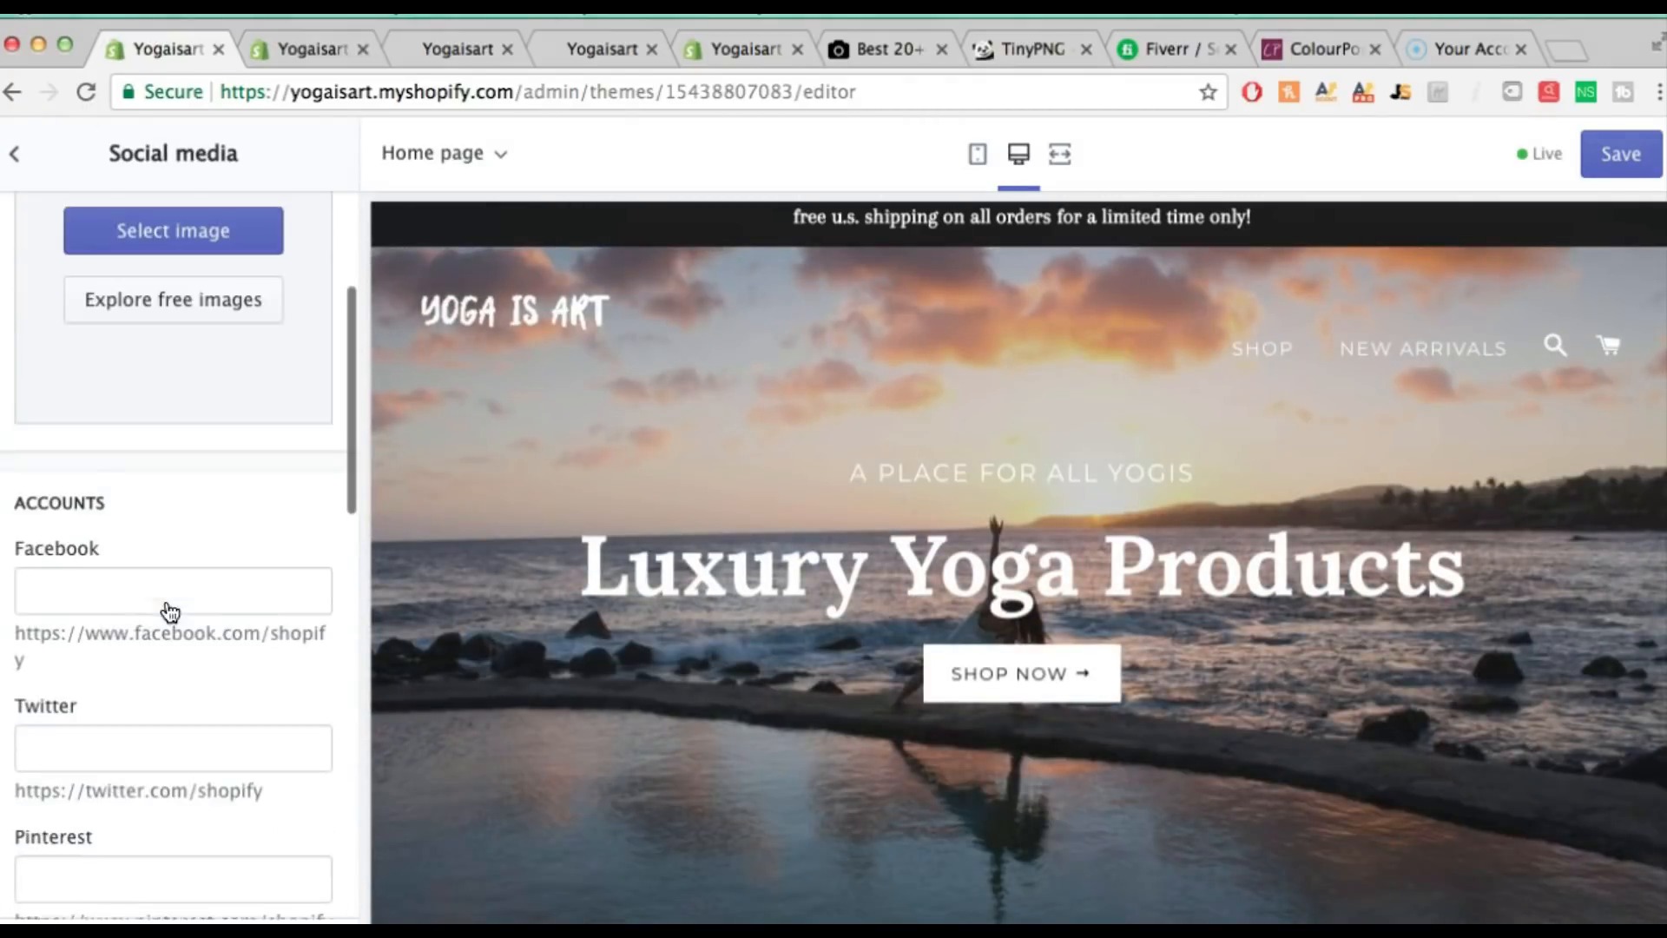
pyautogui.scroll(-1, 124, 568)
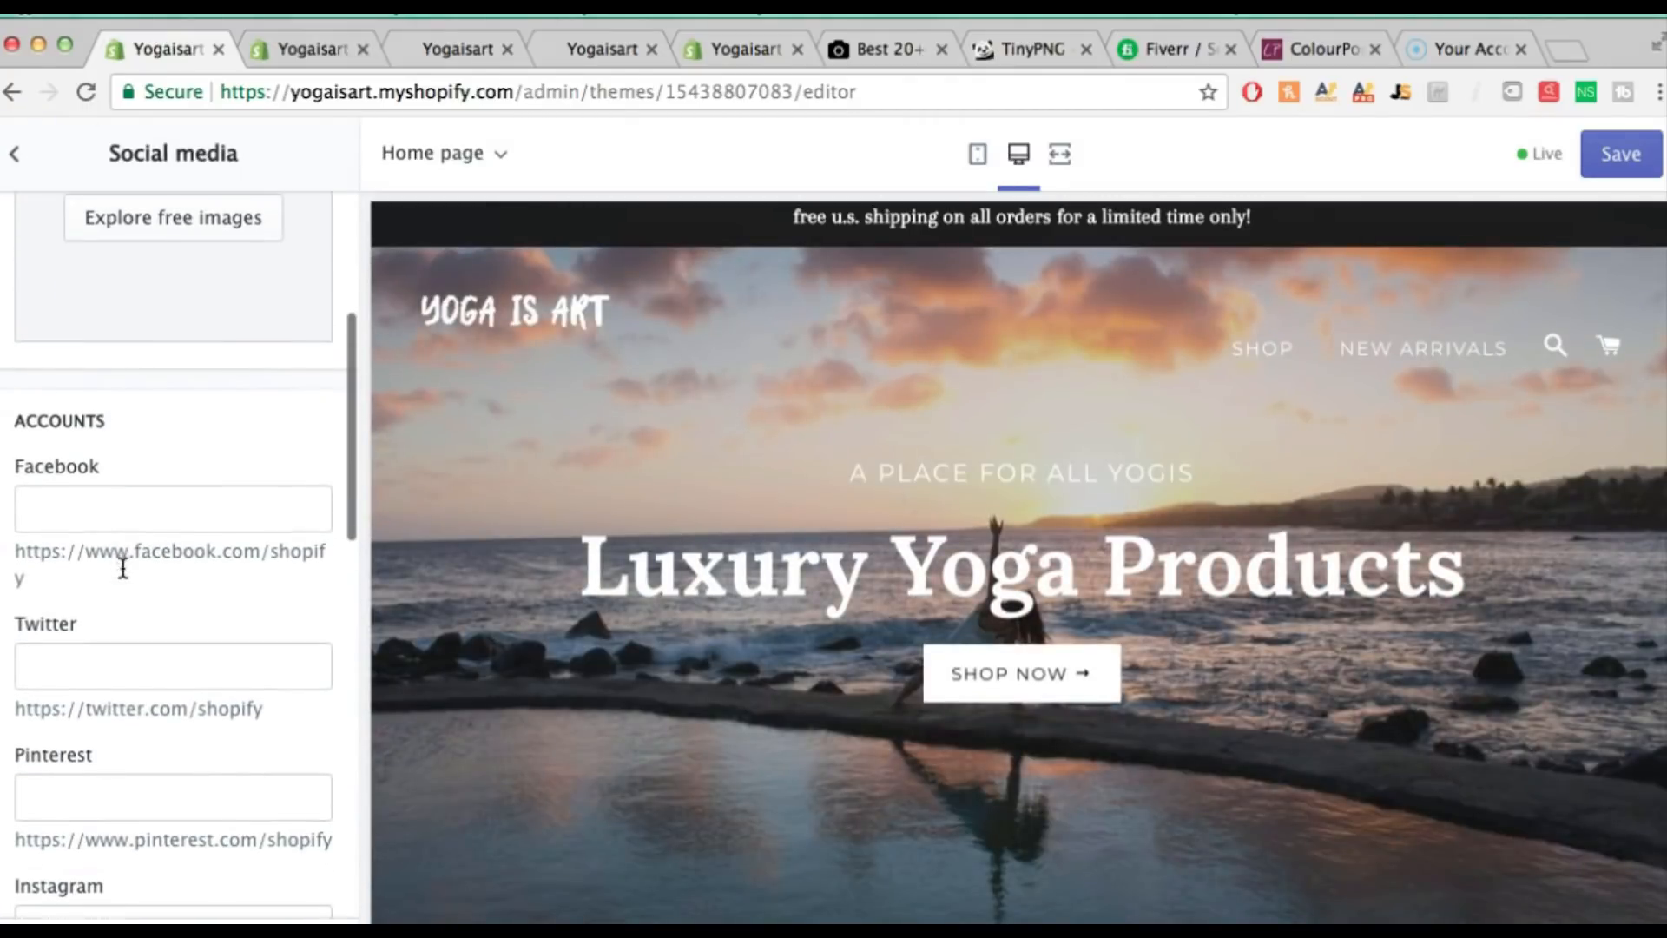
pyautogui.click(94, 520)
pyautogui.write('ww')
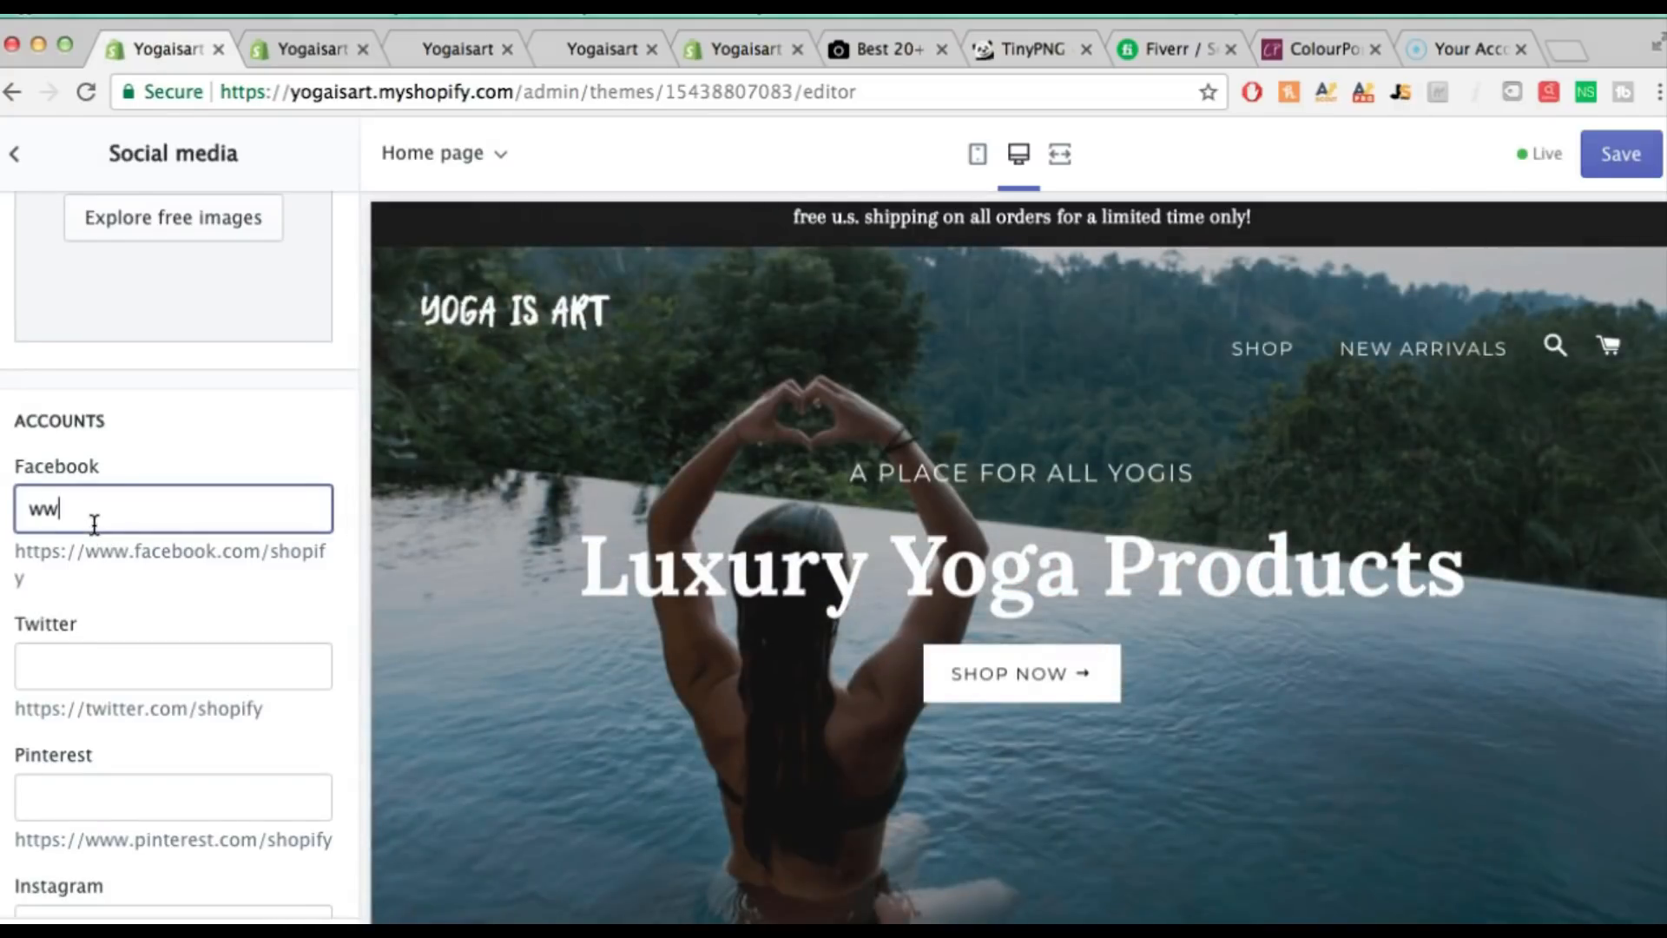
pyautogui.write('w.')
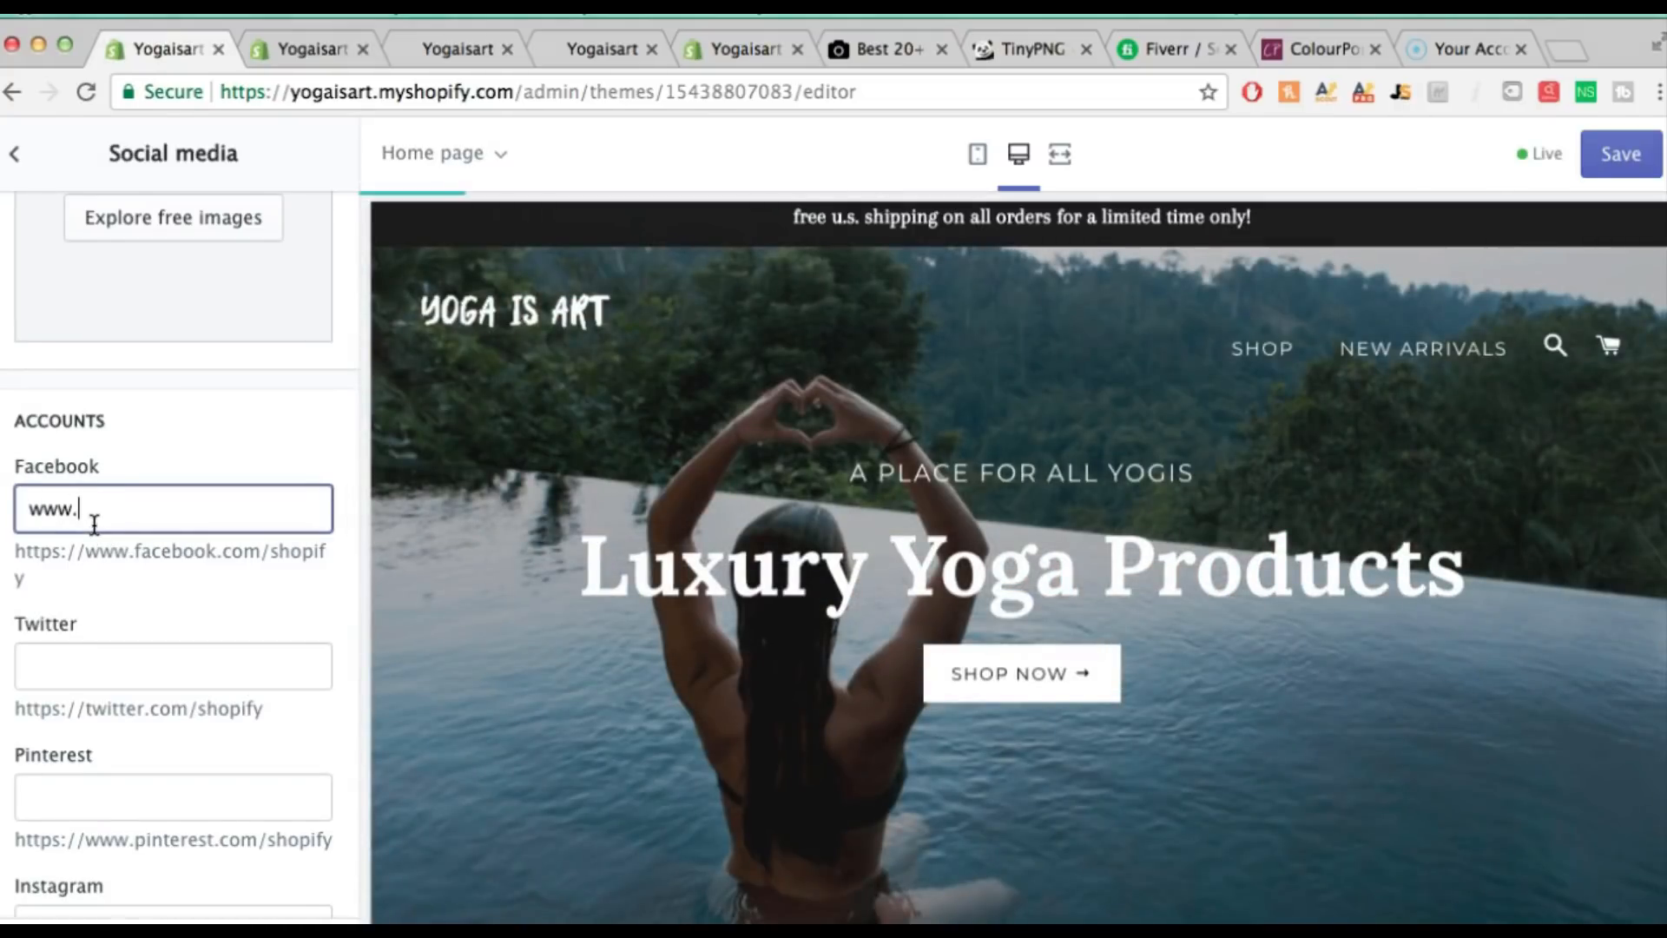
pyautogui.write('facbook.co')
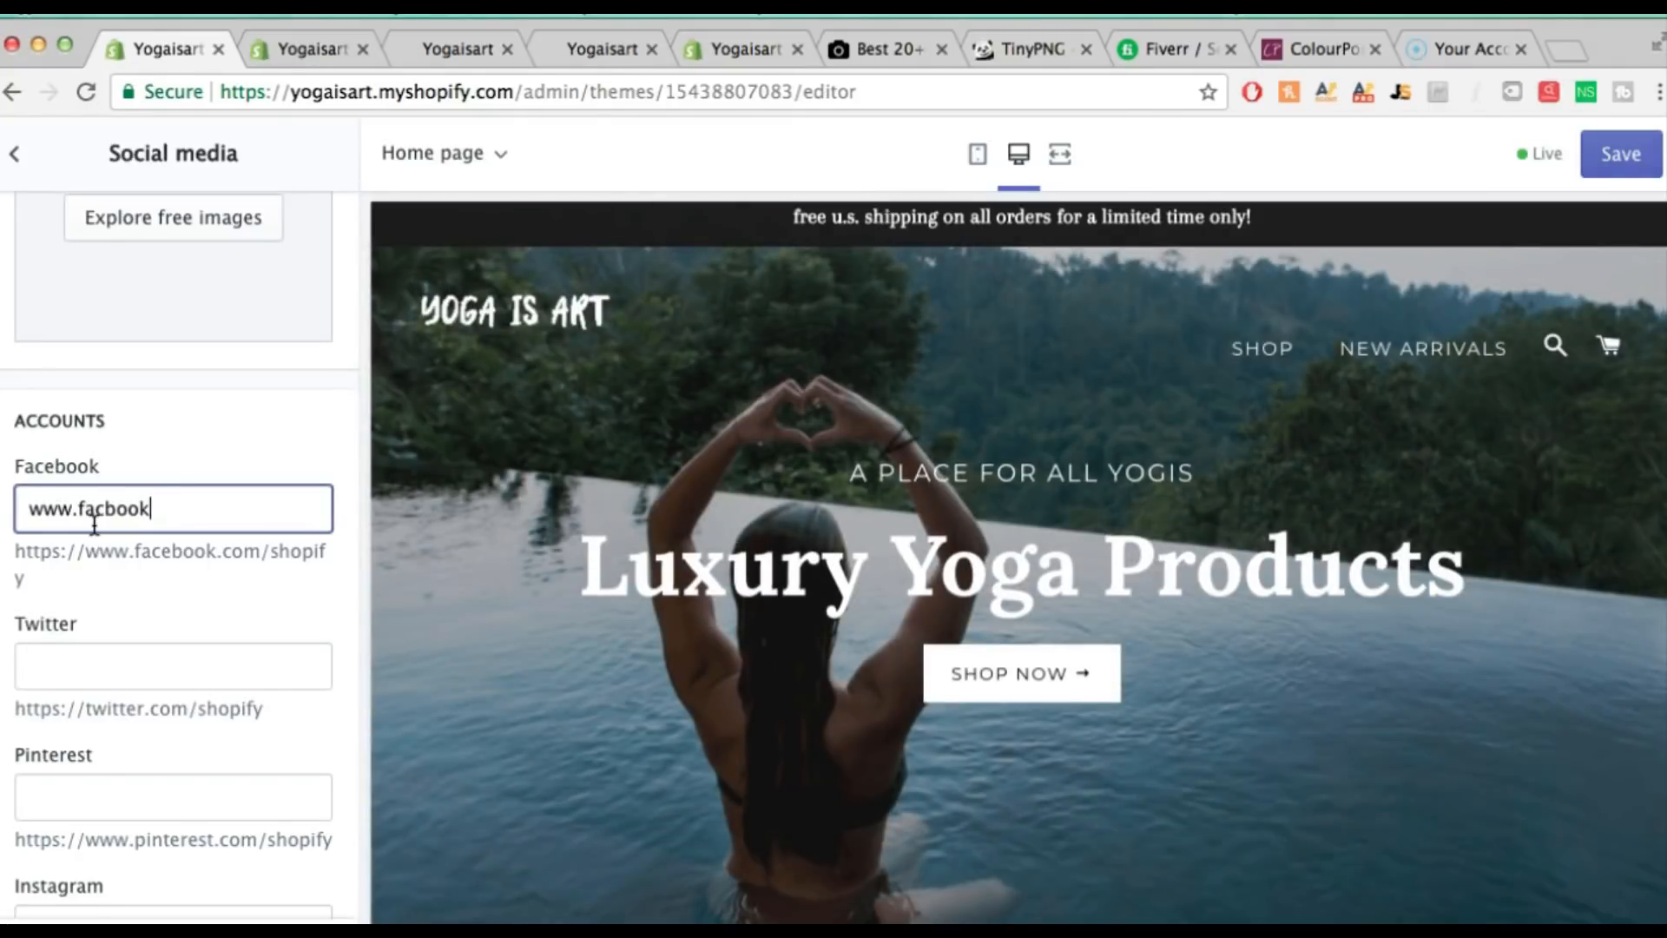
pyautogui.press('BackSpace')
pyautogui.press('BackSpace')
pyautogui.press('BackSpace')
pyautogui.press('BackSpace')
pyautogui.press('BackSpace')
pyautogui.press('BackSpace')
pyautogui.press('BackSpace')
pyautogui.press('BackSpace')
pyautogui.write('ce.co')
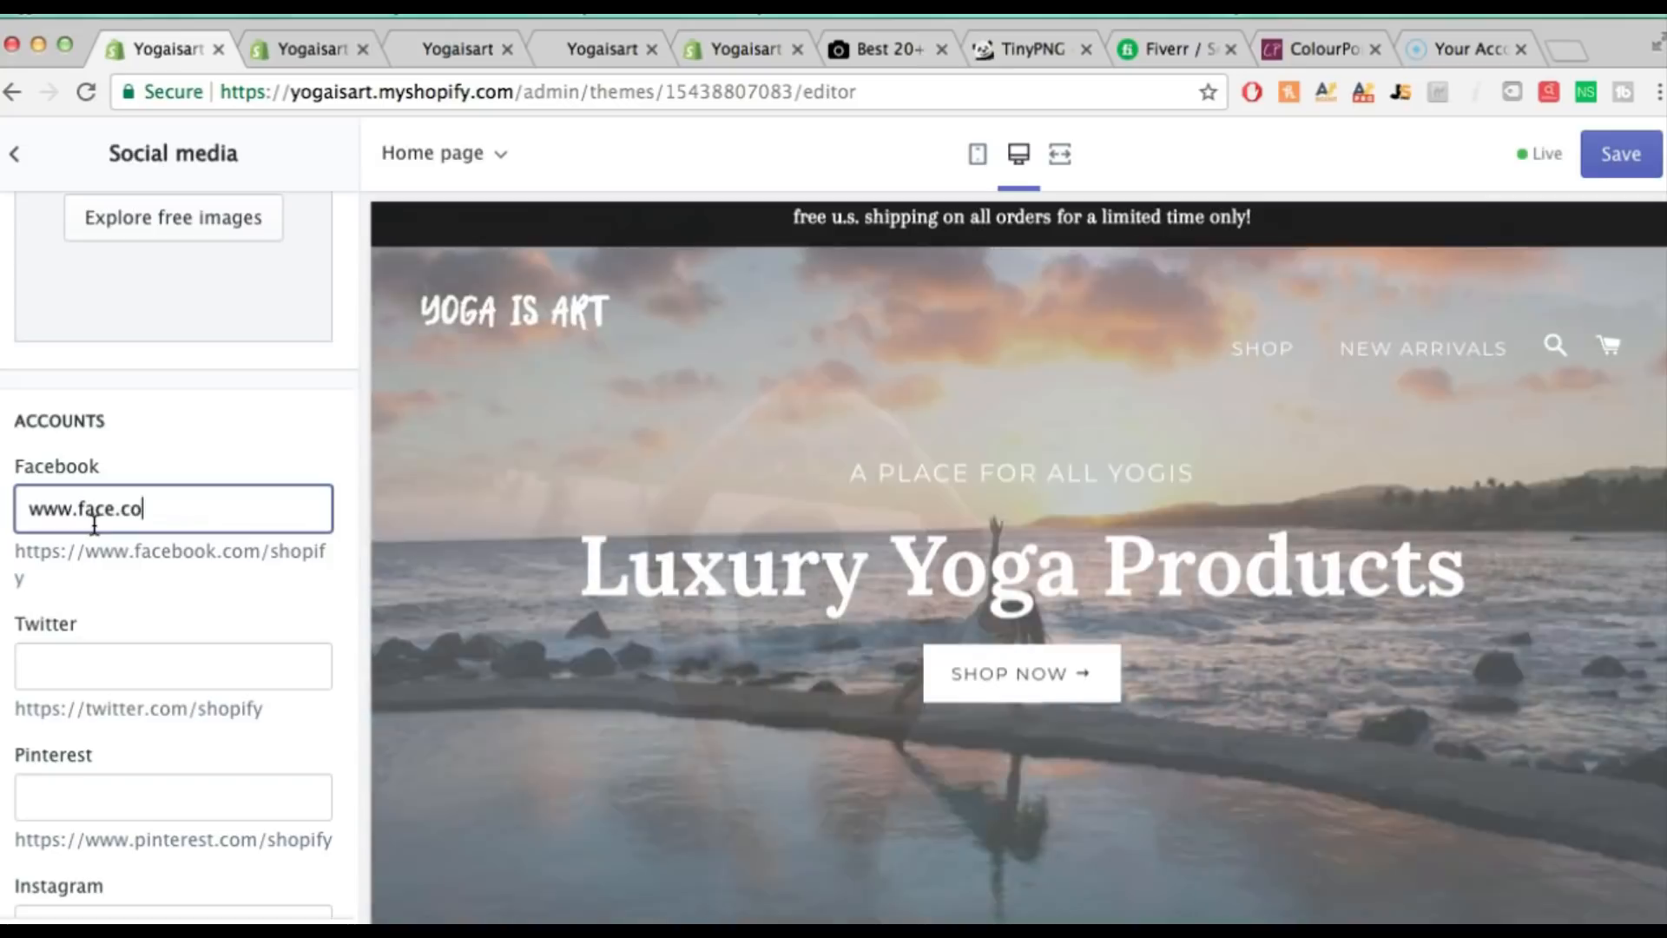
pyautogui.press('BackSpace')
pyautogui.press('BackSpace')
pyautogui.press('BackSpace')
pyautogui.write('book.com')
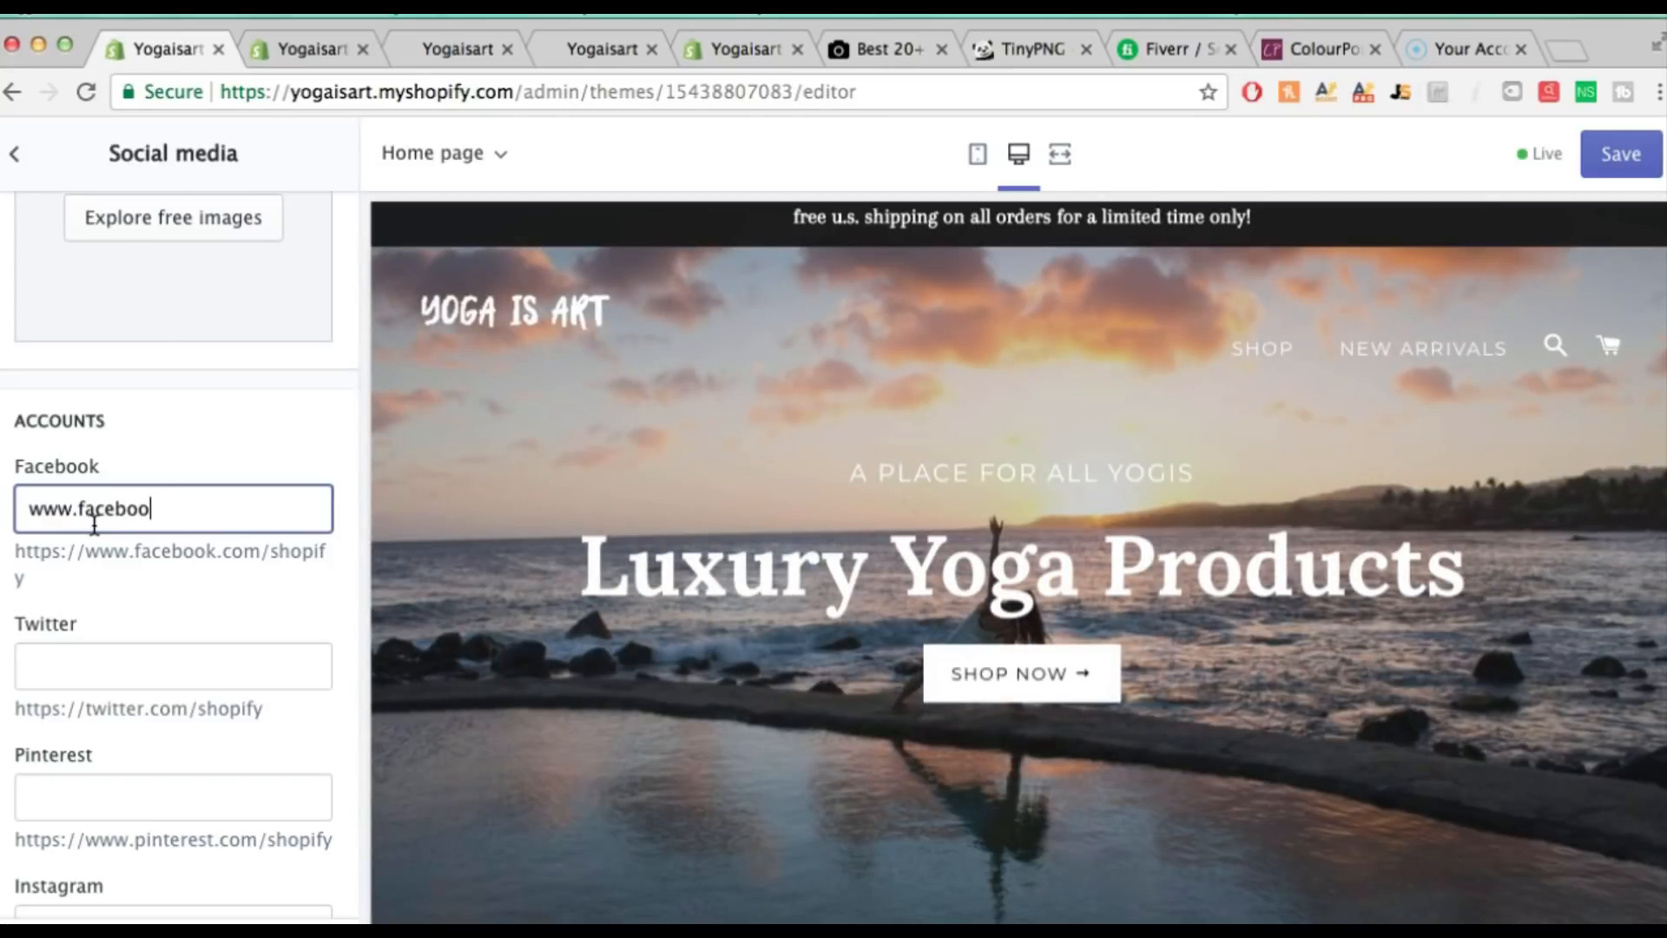
pyautogui.write('/yogaisart')
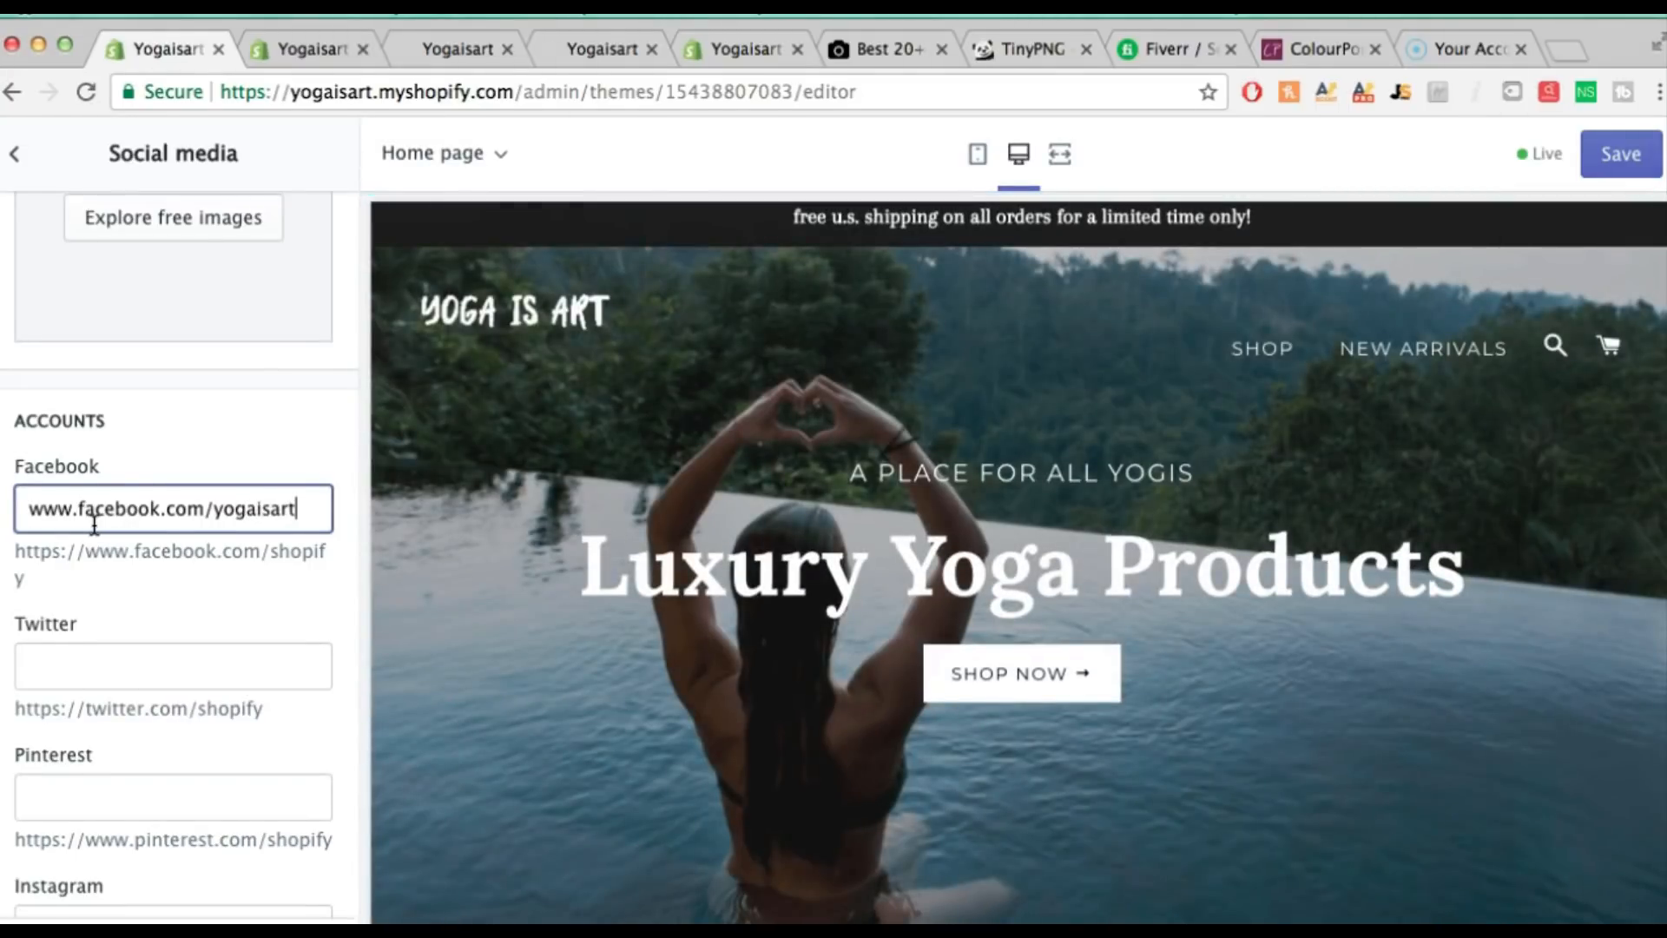
# Add the store's yogaisart Instagram handle to the social media accounts
pyautogui.scroll(-3, 132, 545)
pyautogui.scroll(-3, 132, 545)
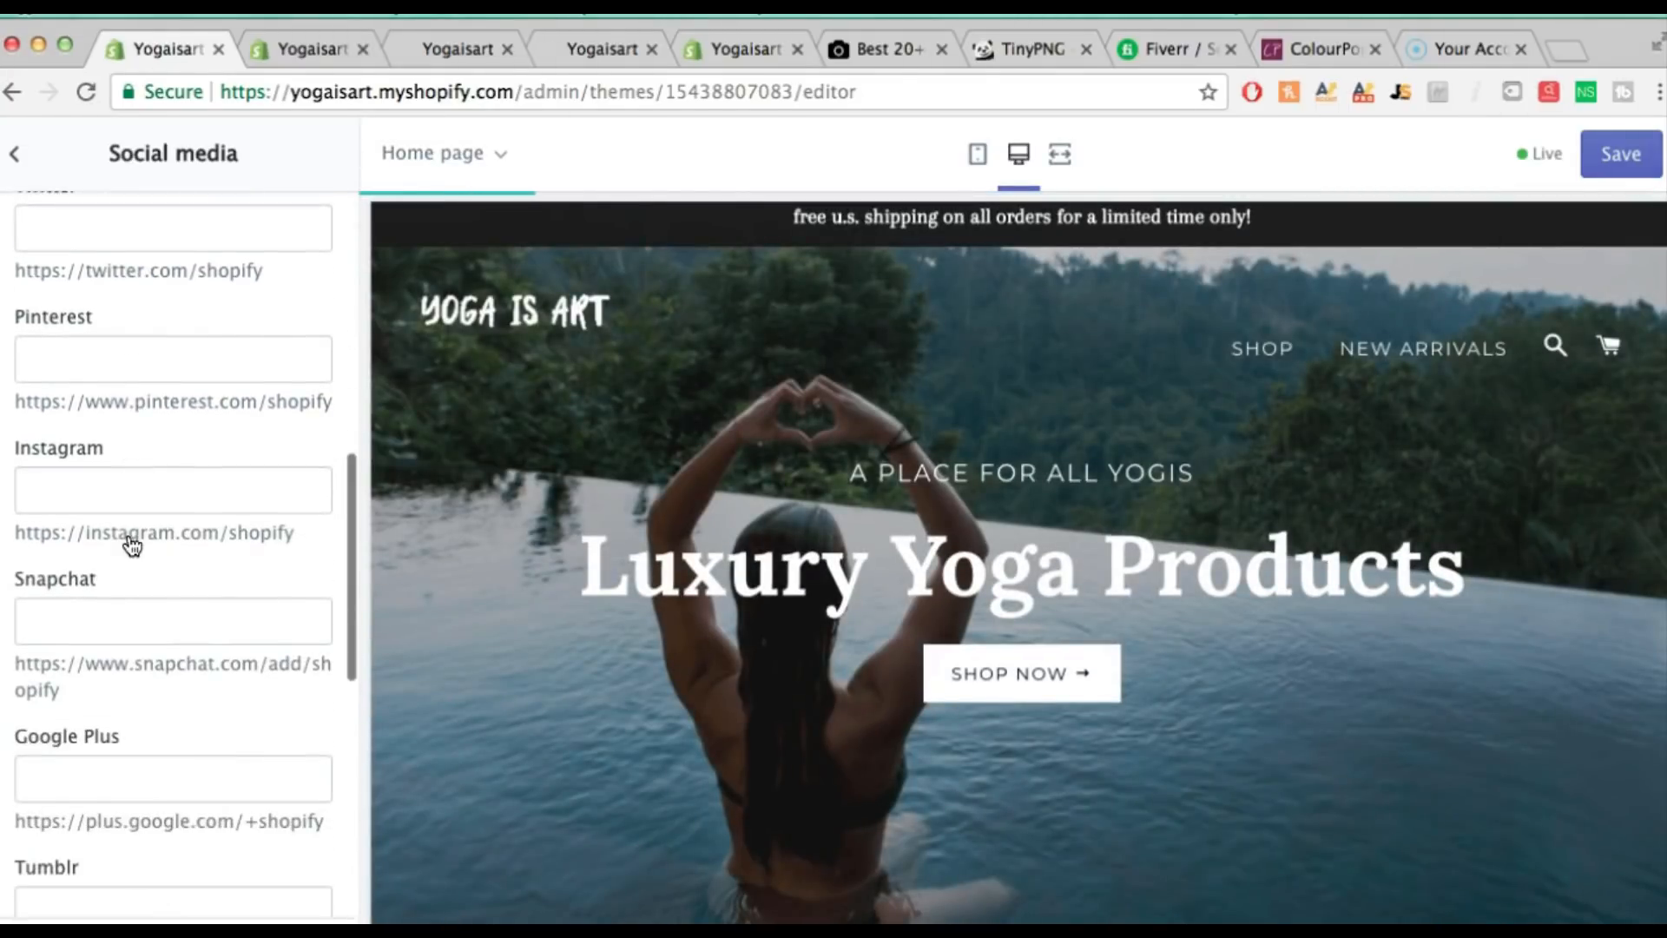
pyautogui.scroll(-10, 627, 559)
pyautogui.scroll(-15, 628, 559)
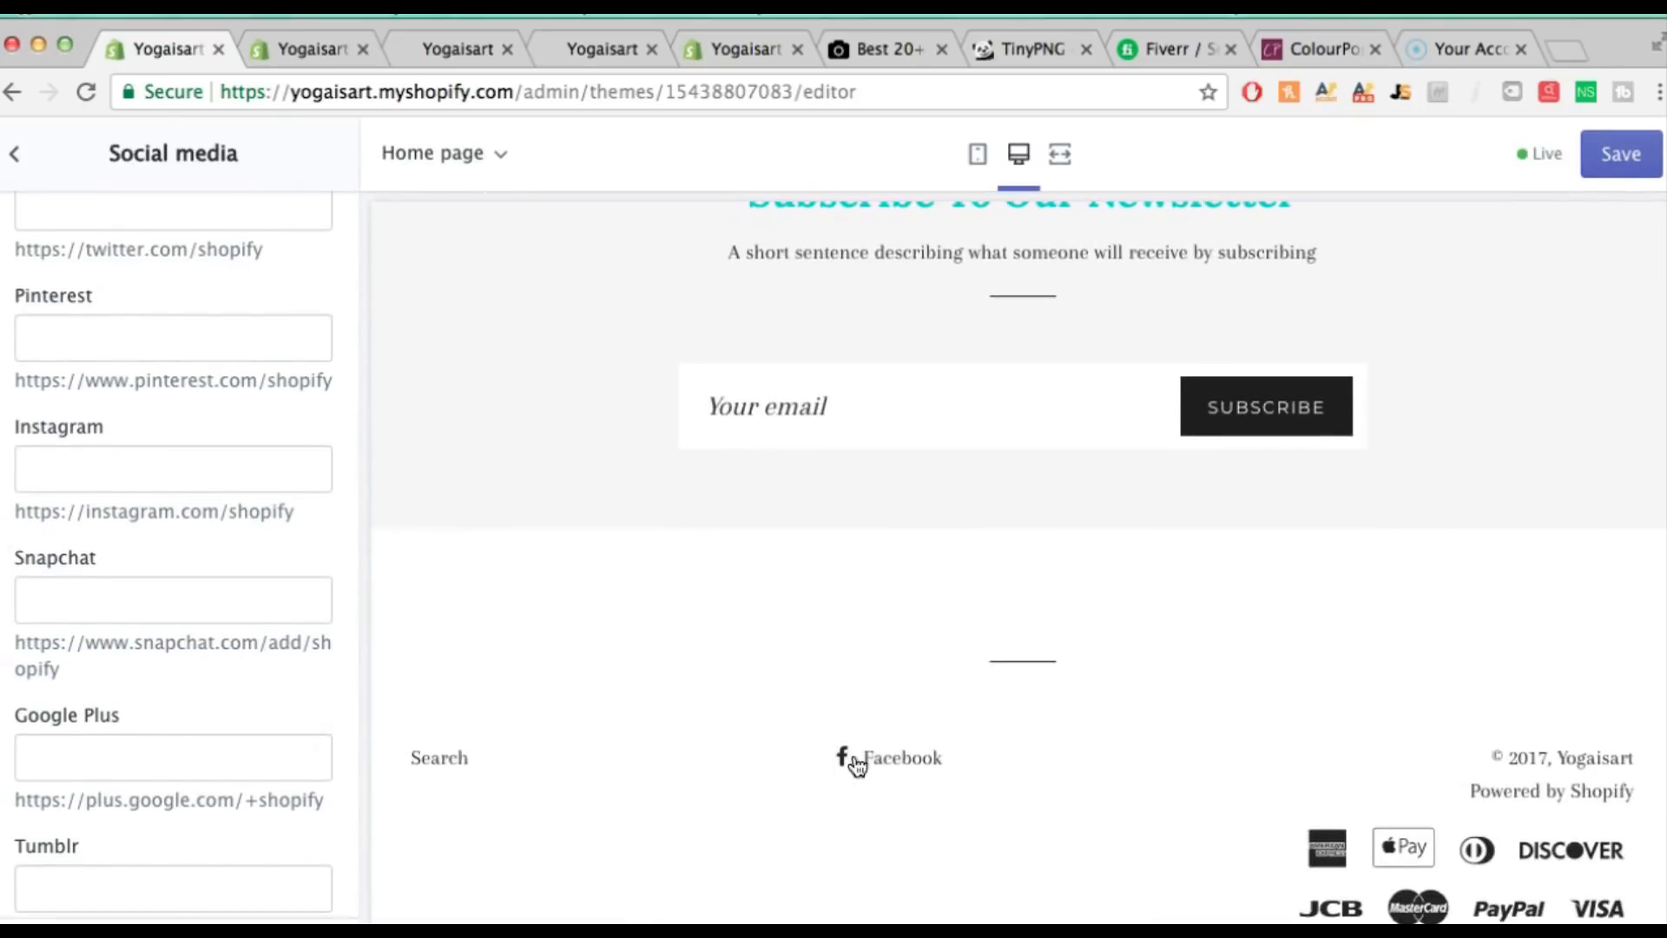
pyautogui.click(159, 458)
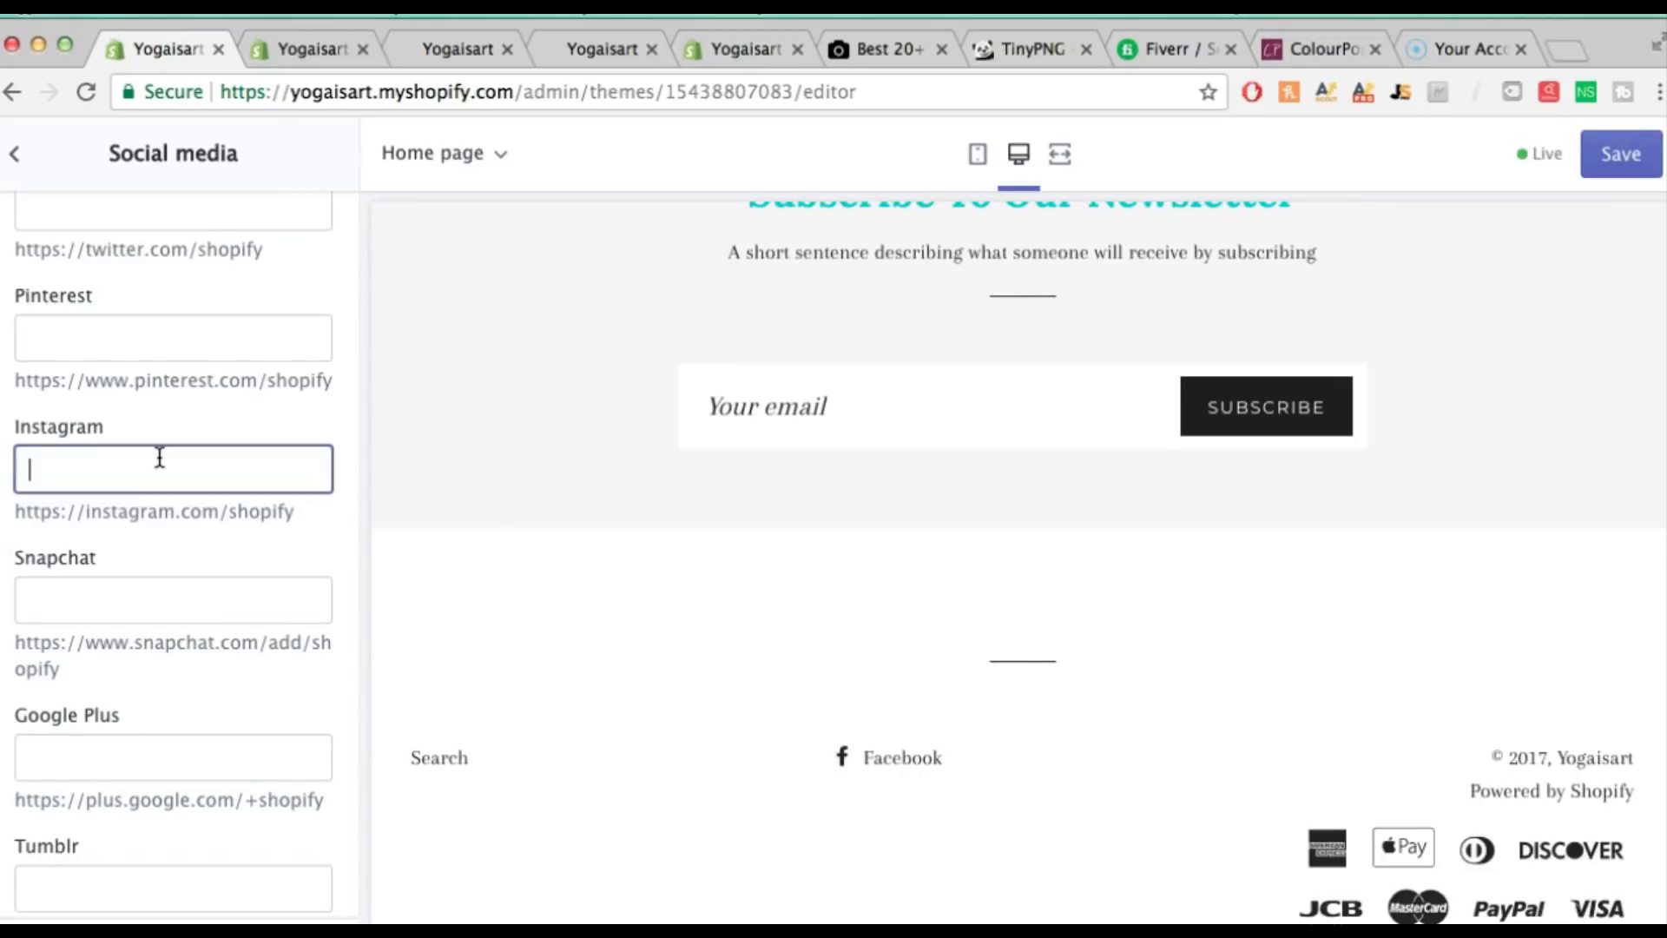
pyautogui.write('@yogaisart')
pyautogui.scroll(3, 221, 441)
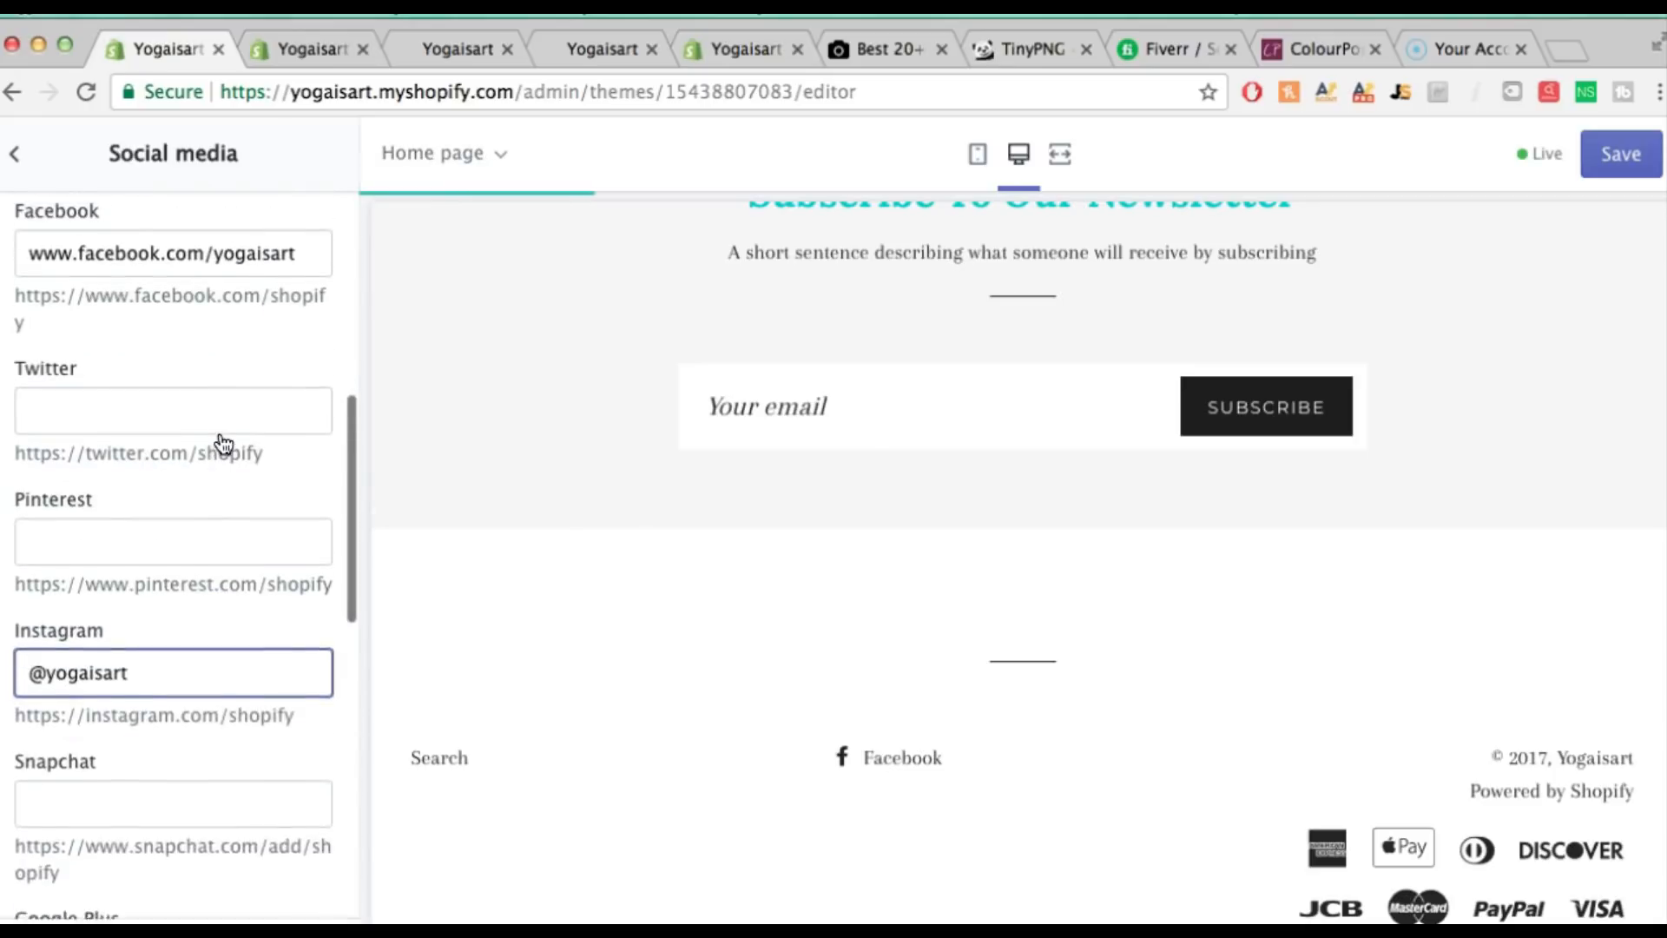
pyautogui.scroll(1, 221, 441)
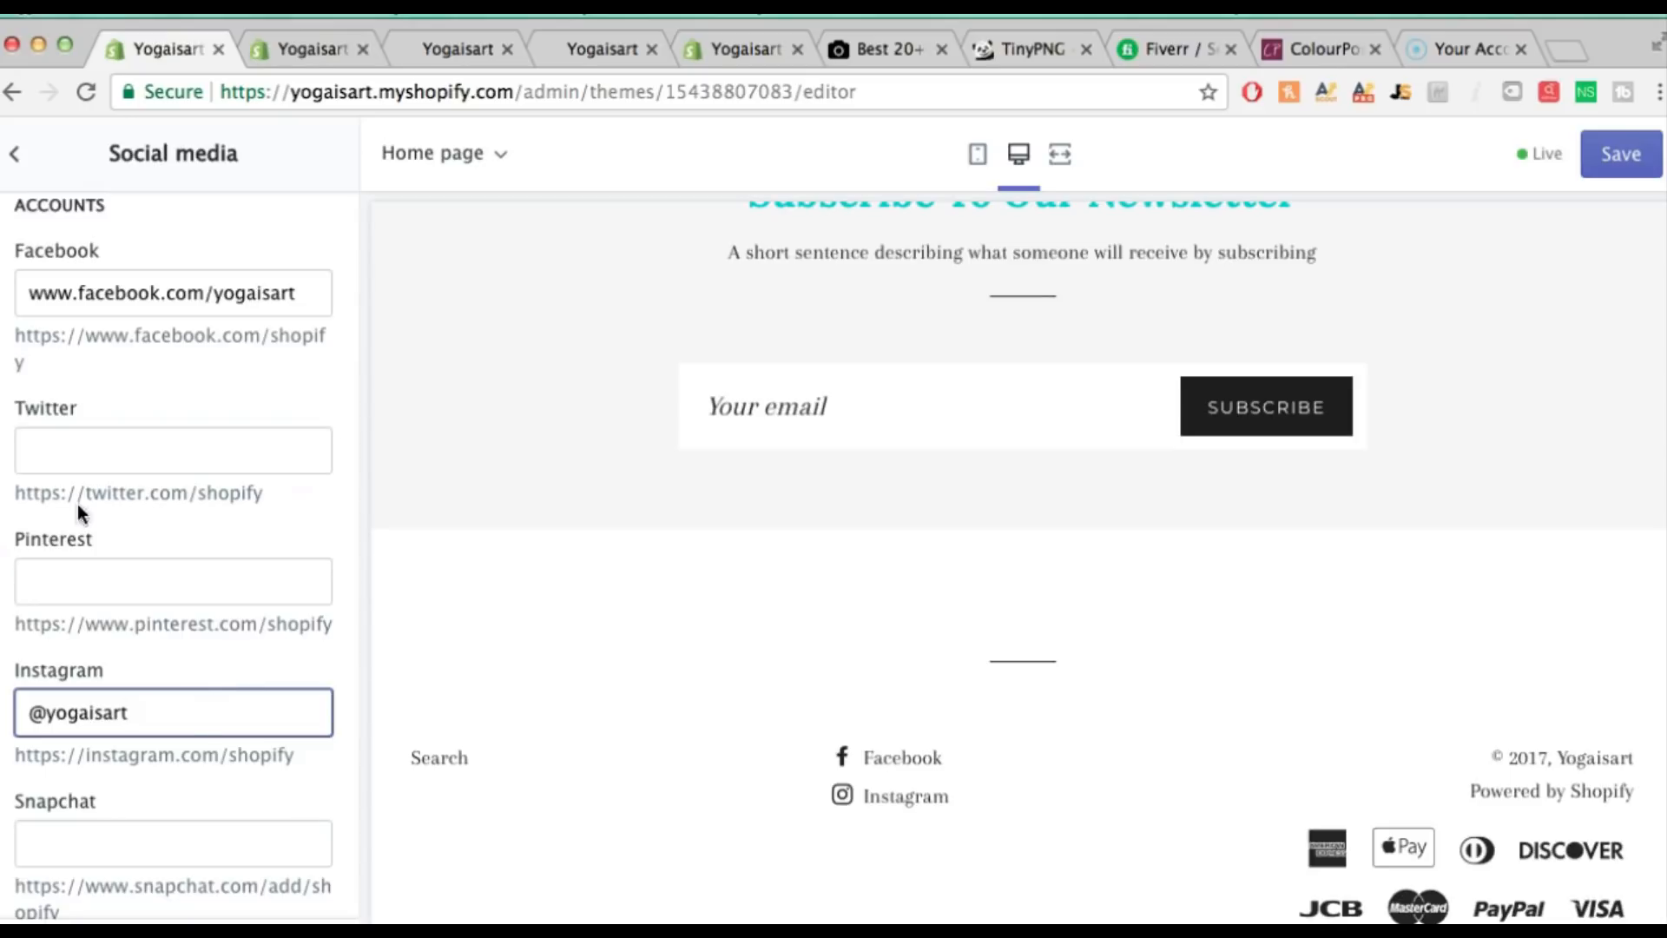
pyautogui.click(20, 176)
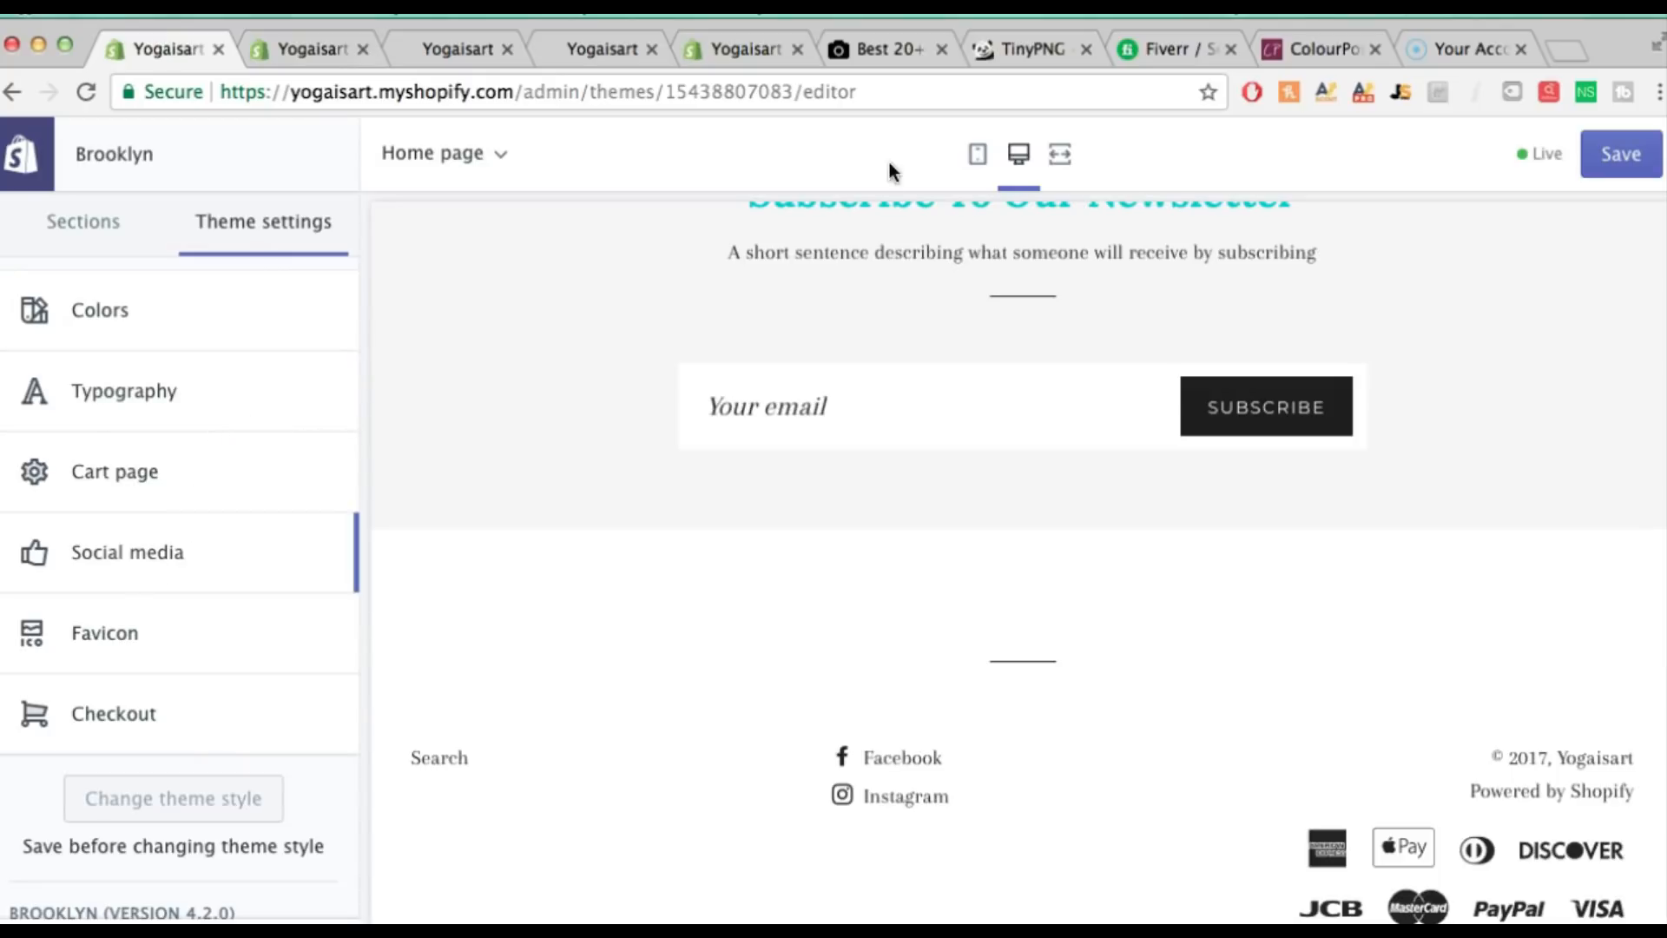
# Rerun the Fiverr 'favicon' search, sort by Best Selling and skim the $5 gigs
pyautogui.click(1144, 51)
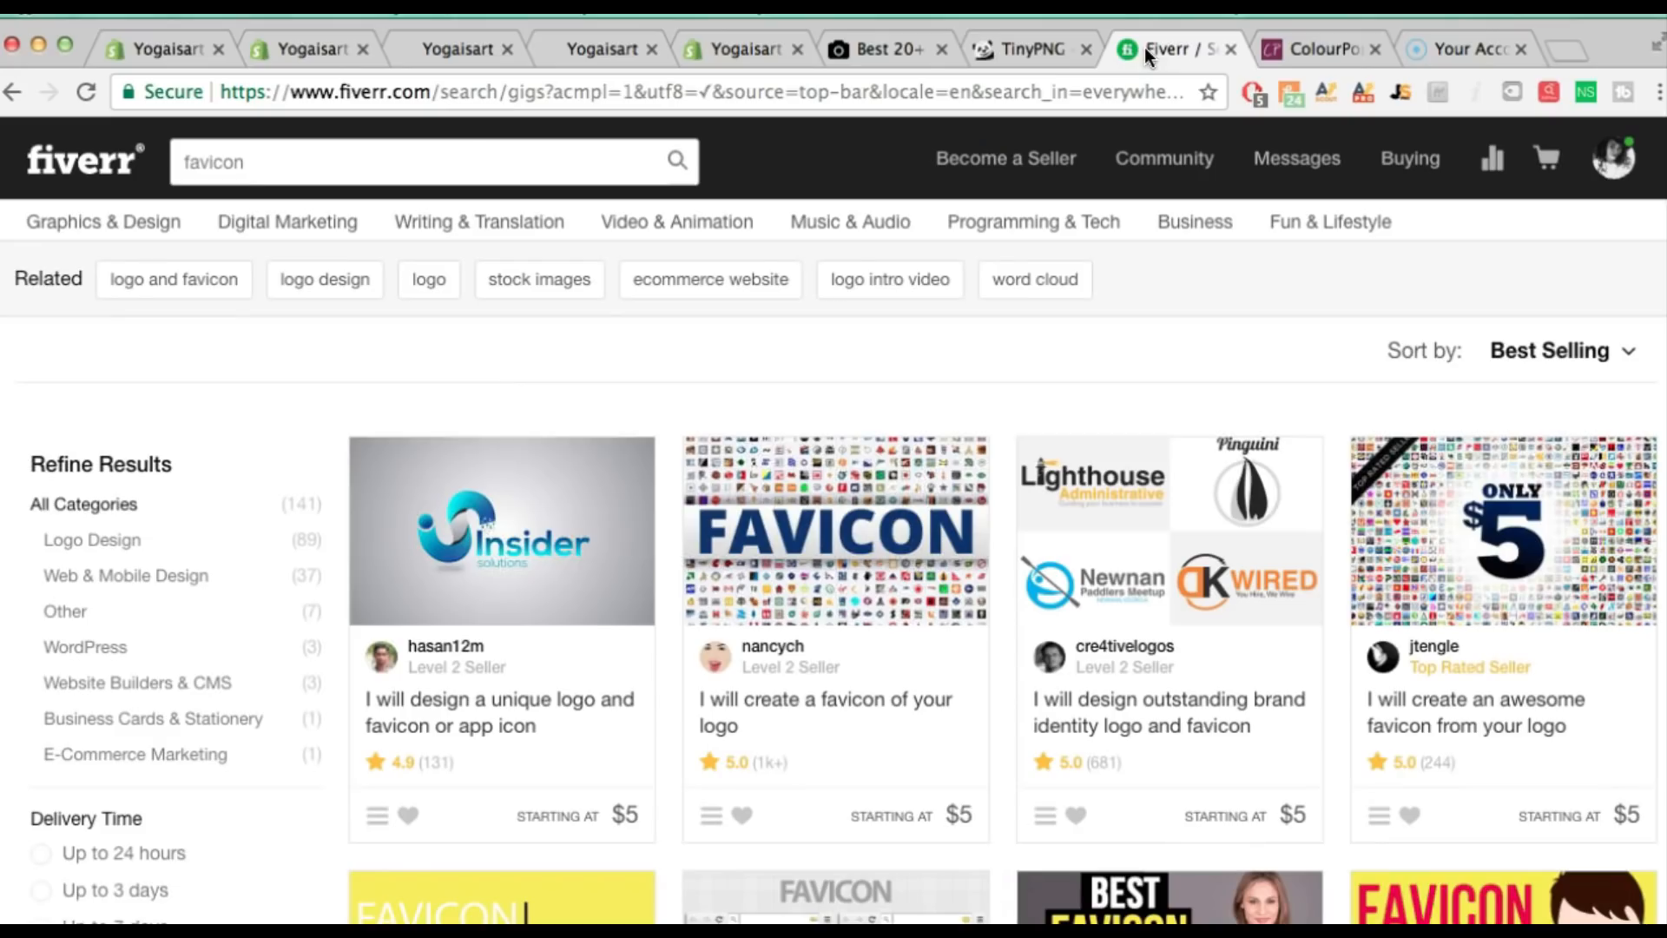
pyautogui.click(487, 165)
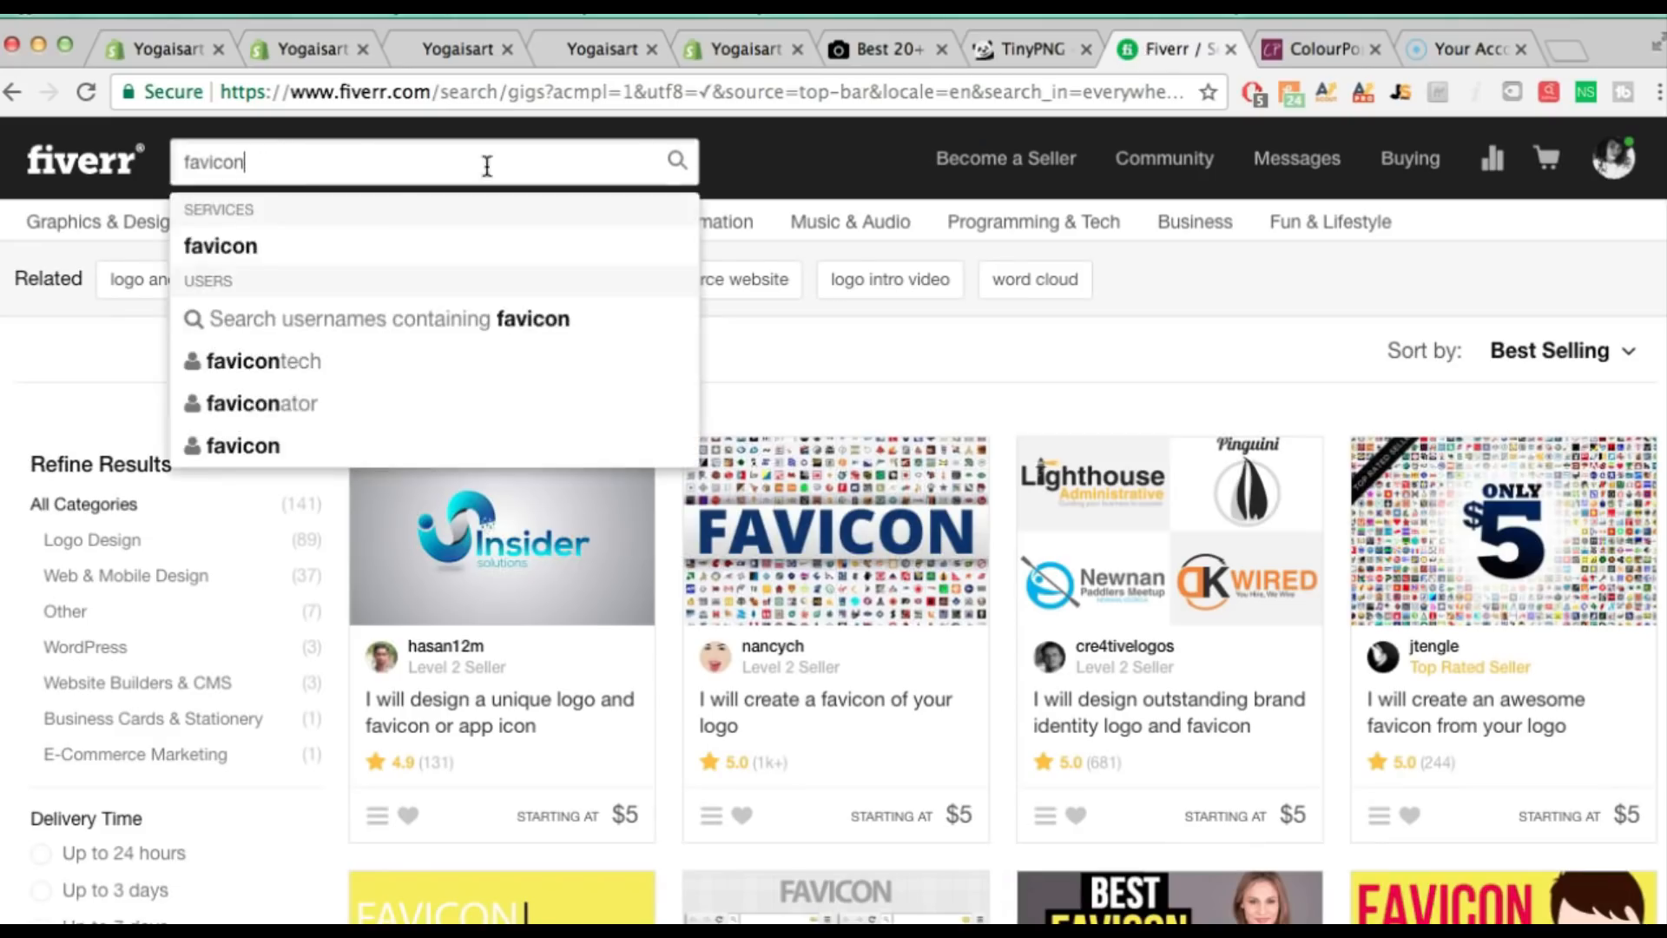
pyautogui.click(676, 161)
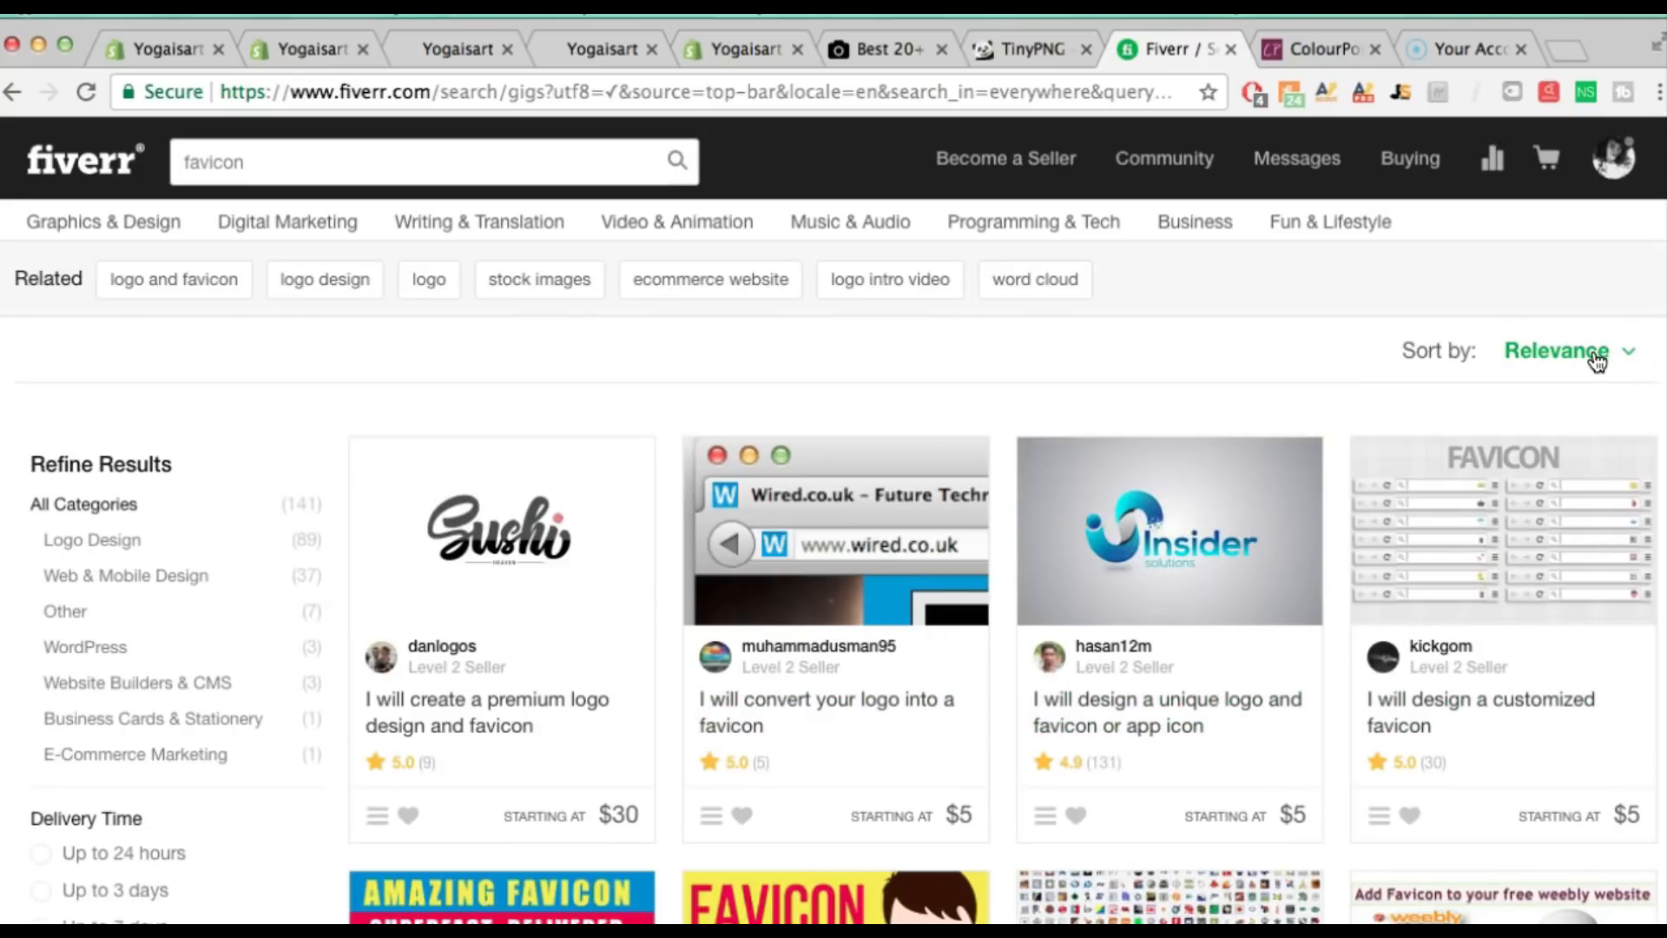
pyautogui.click(1602, 351)
pyautogui.click(1526, 459)
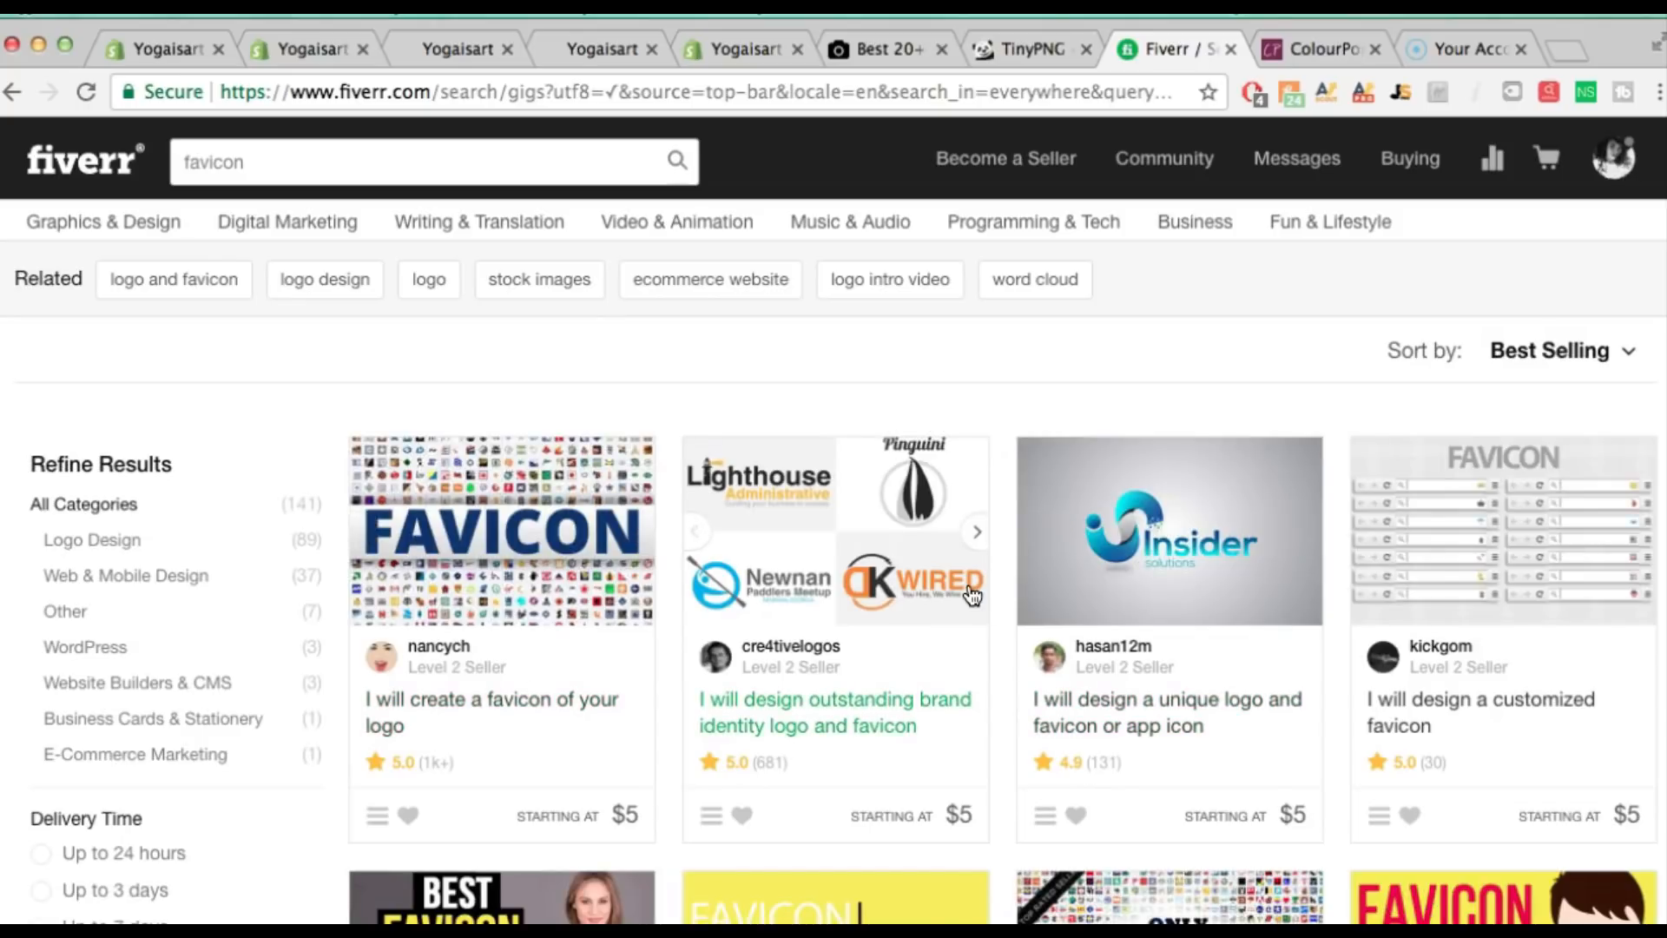
pyautogui.scroll(-6, 363, 538)
pyautogui.scroll(6, 782, 521)
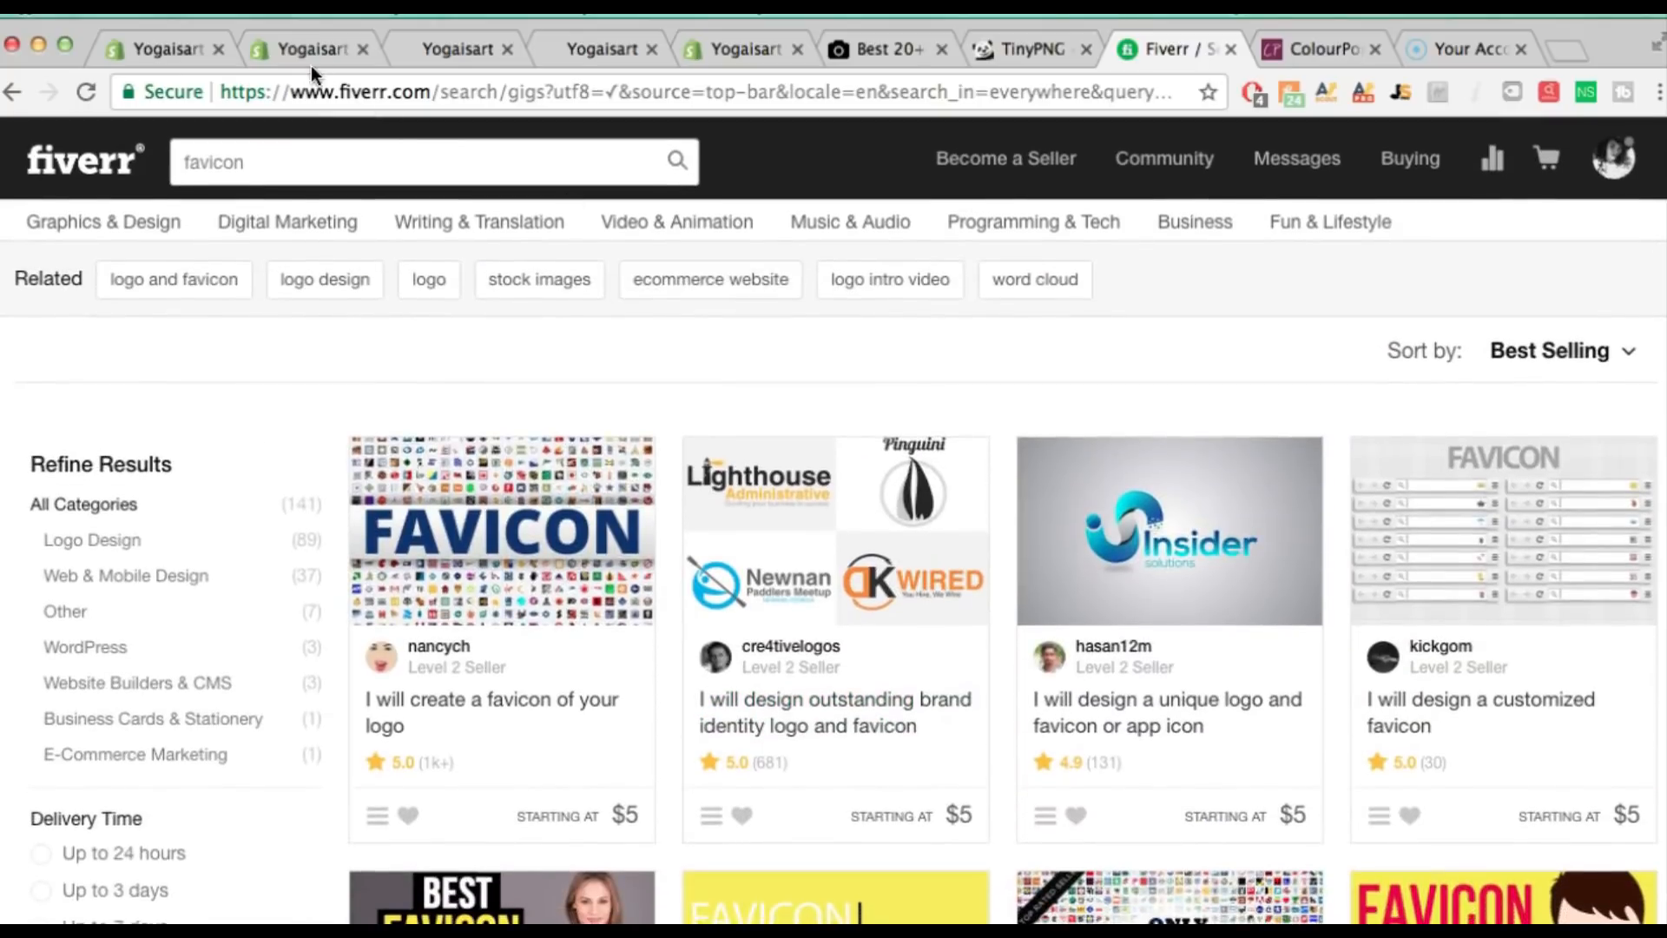
pyautogui.click(300, 56)
# Browse the Checkout banner, logo, main content and typography options, then return to home sections
pyautogui.click(142, 52)
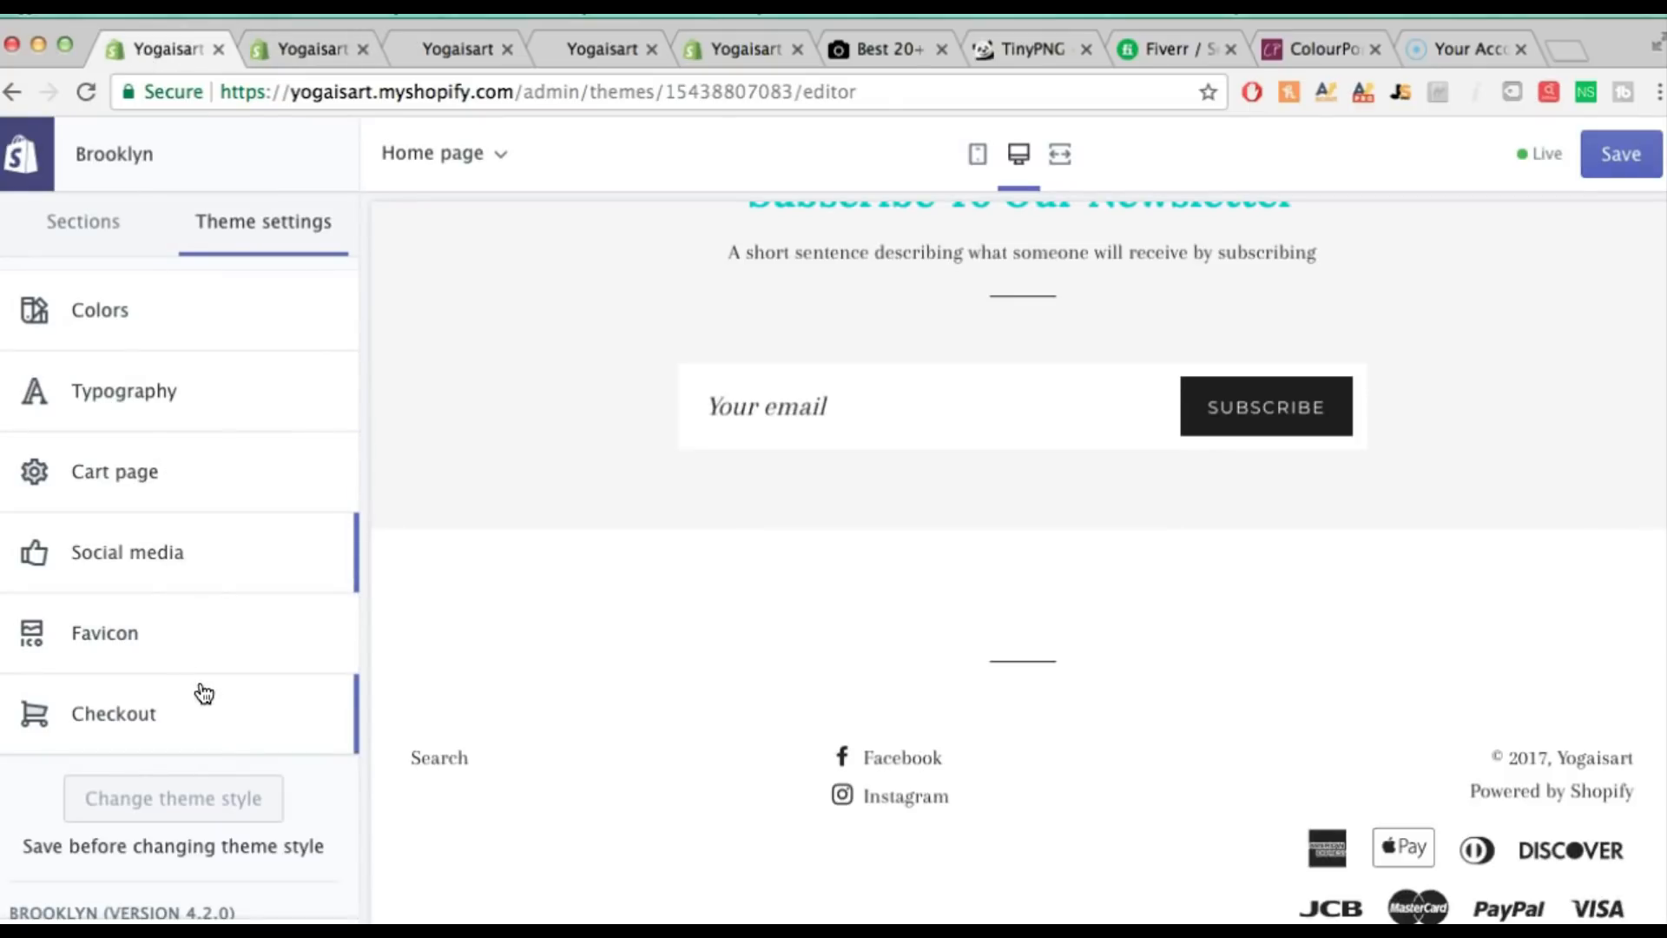
pyautogui.click(143, 712)
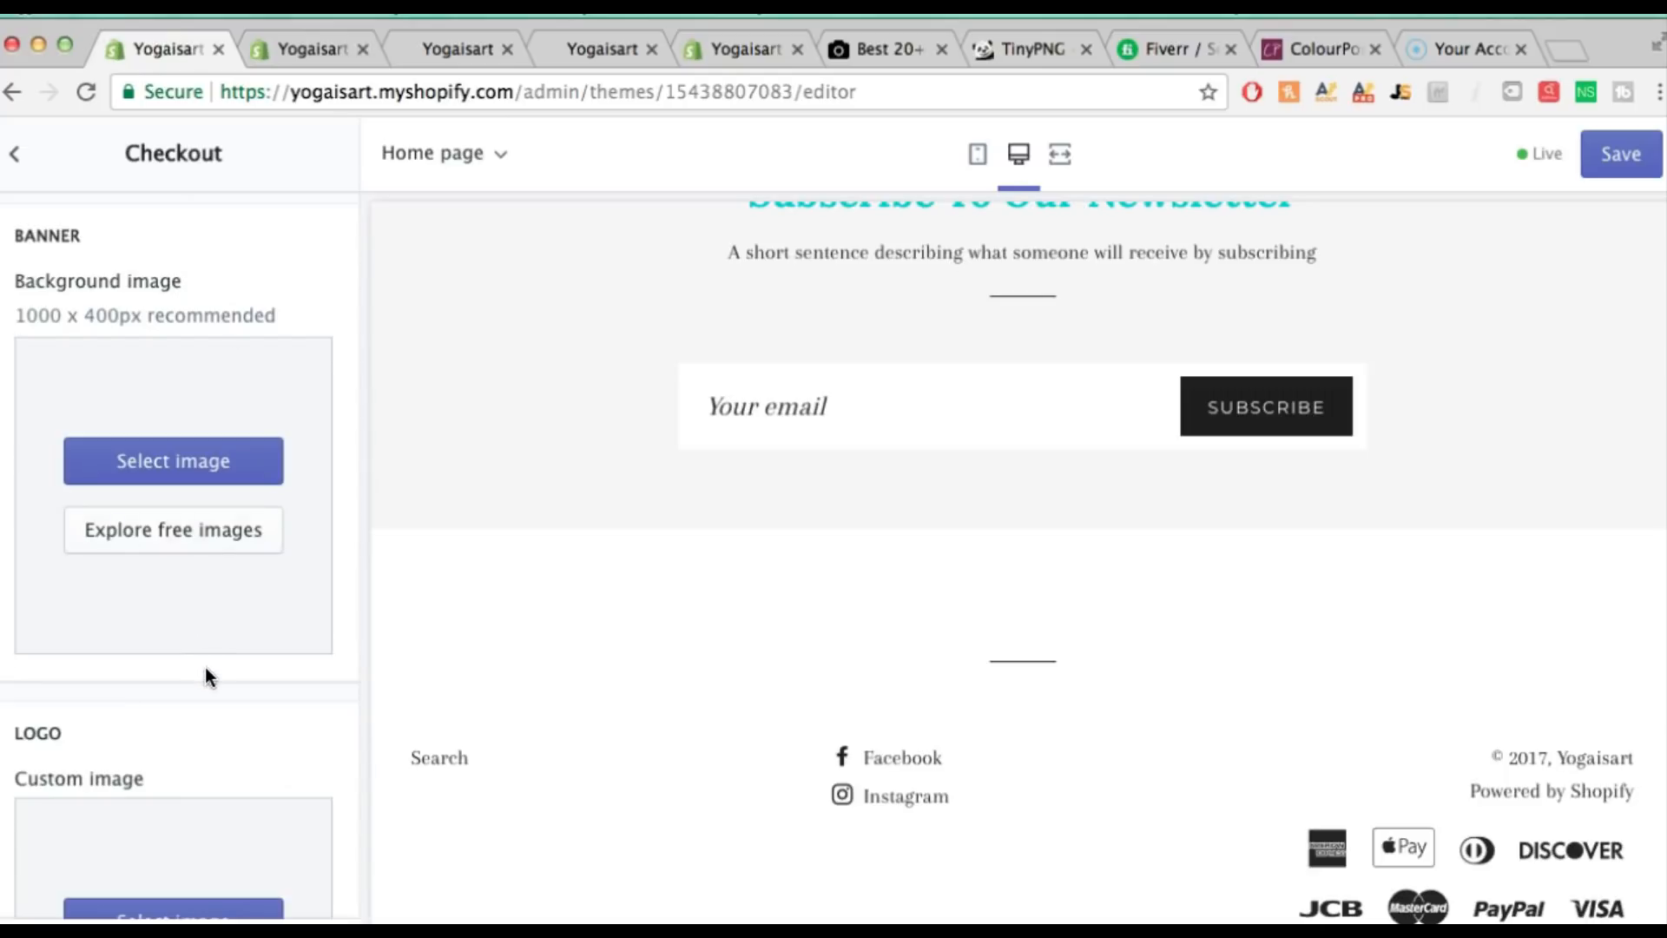
pyautogui.scroll(-5, 205, 666)
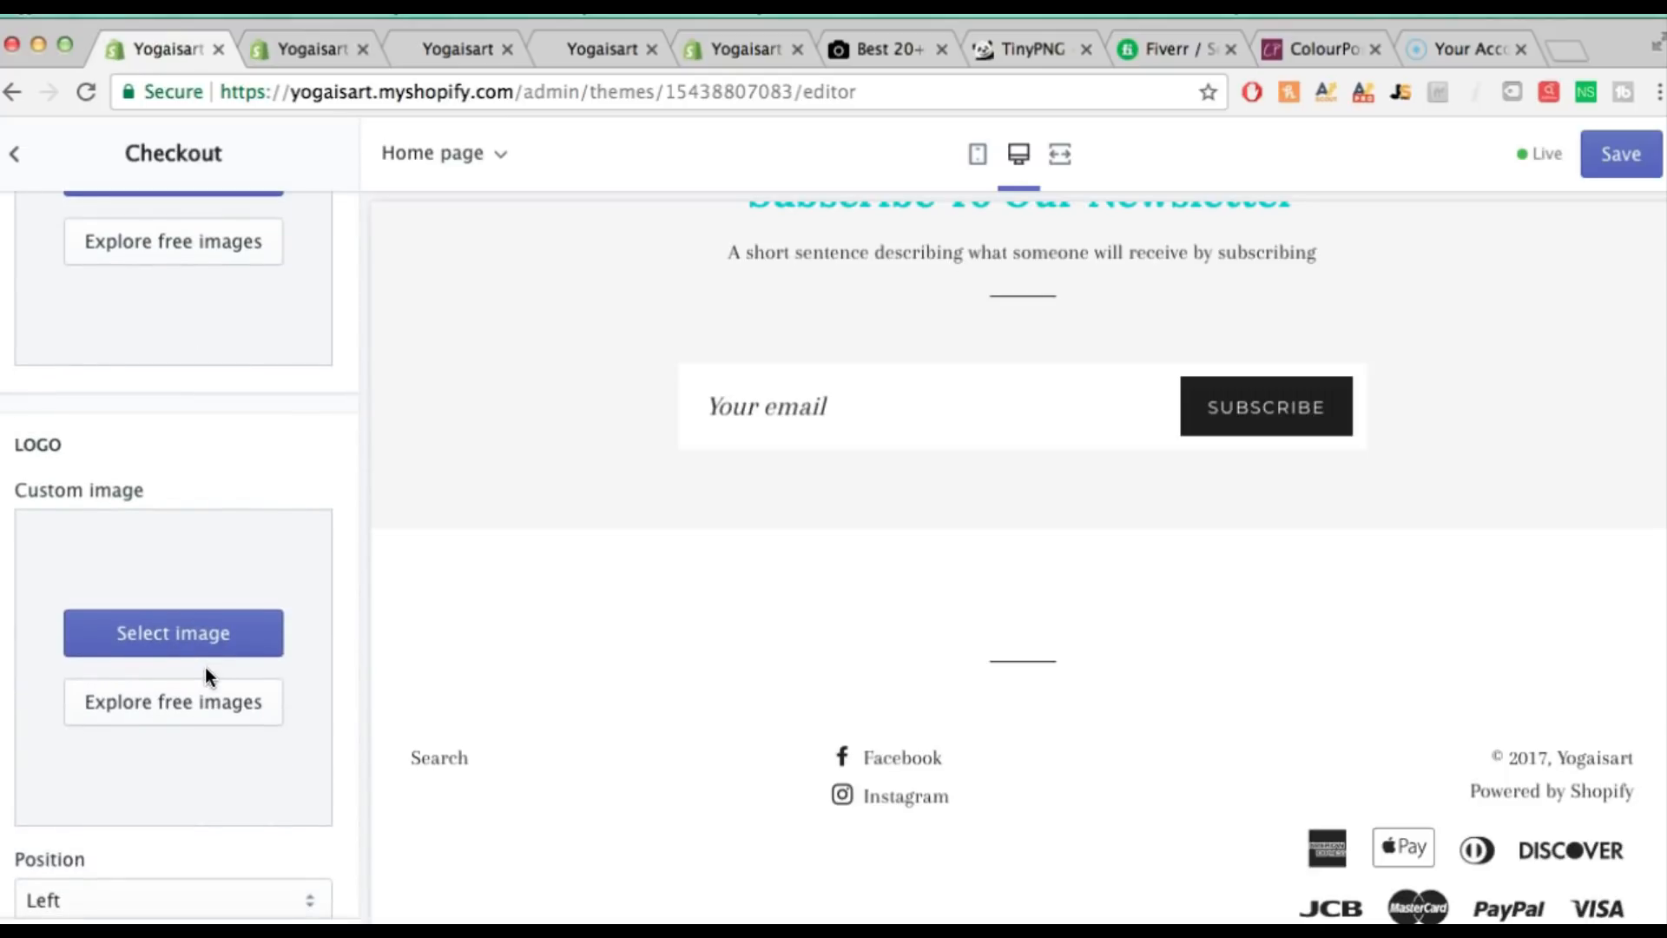
pyautogui.scroll(-12, 207, 671)
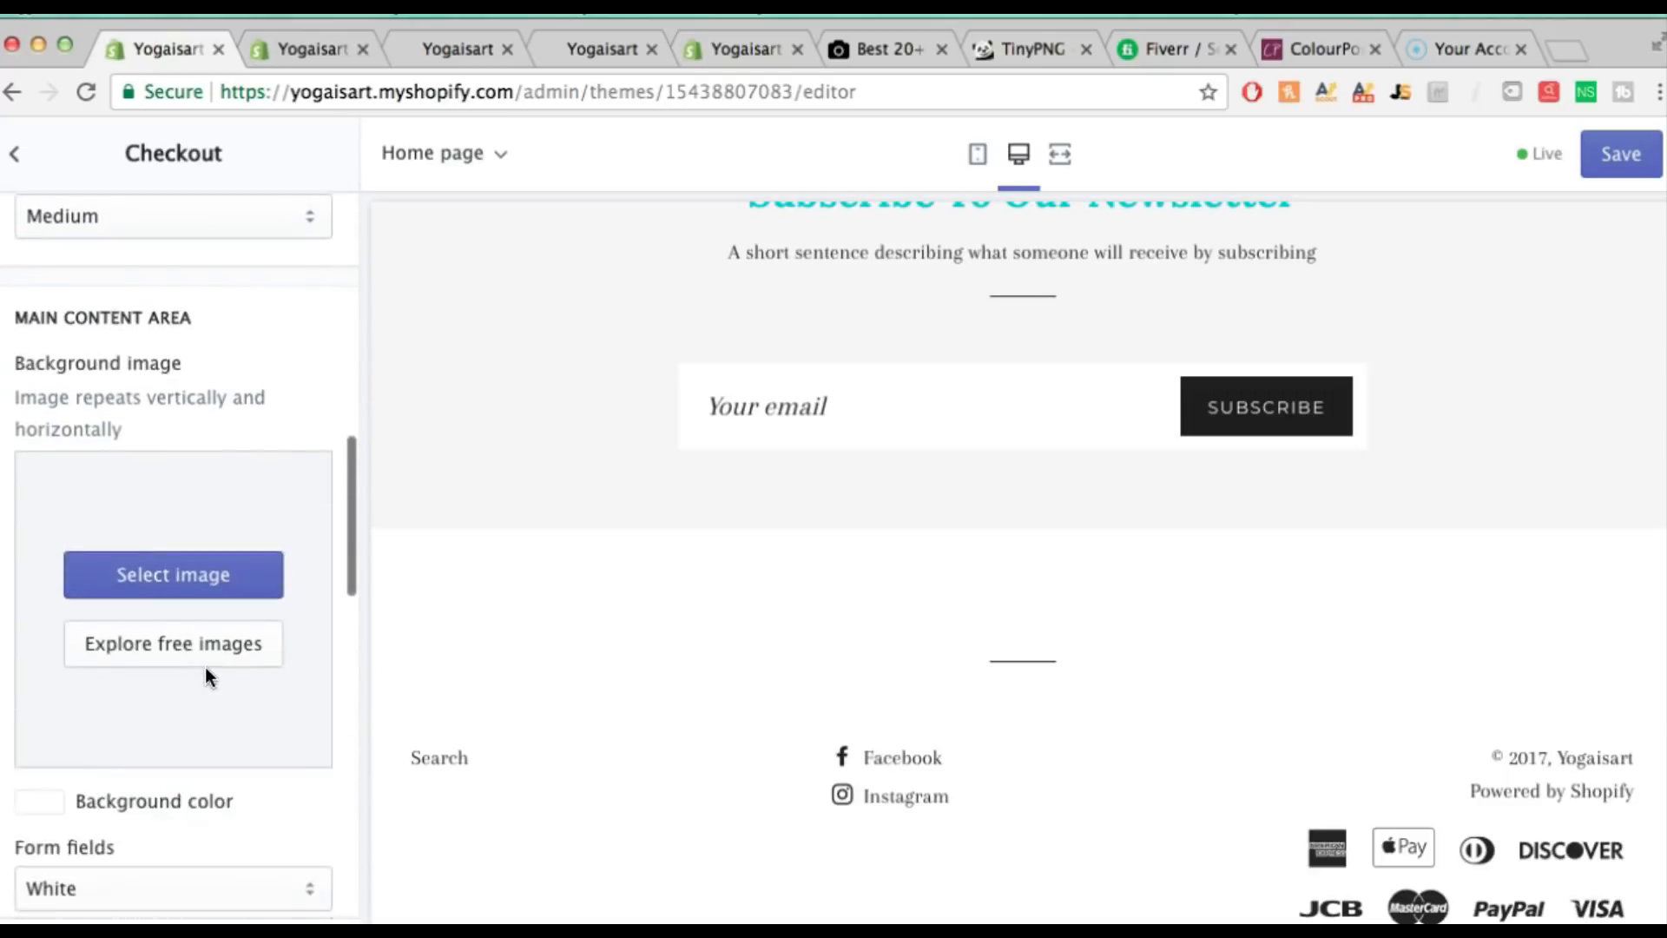
pyautogui.scroll(-13, 204, 667)
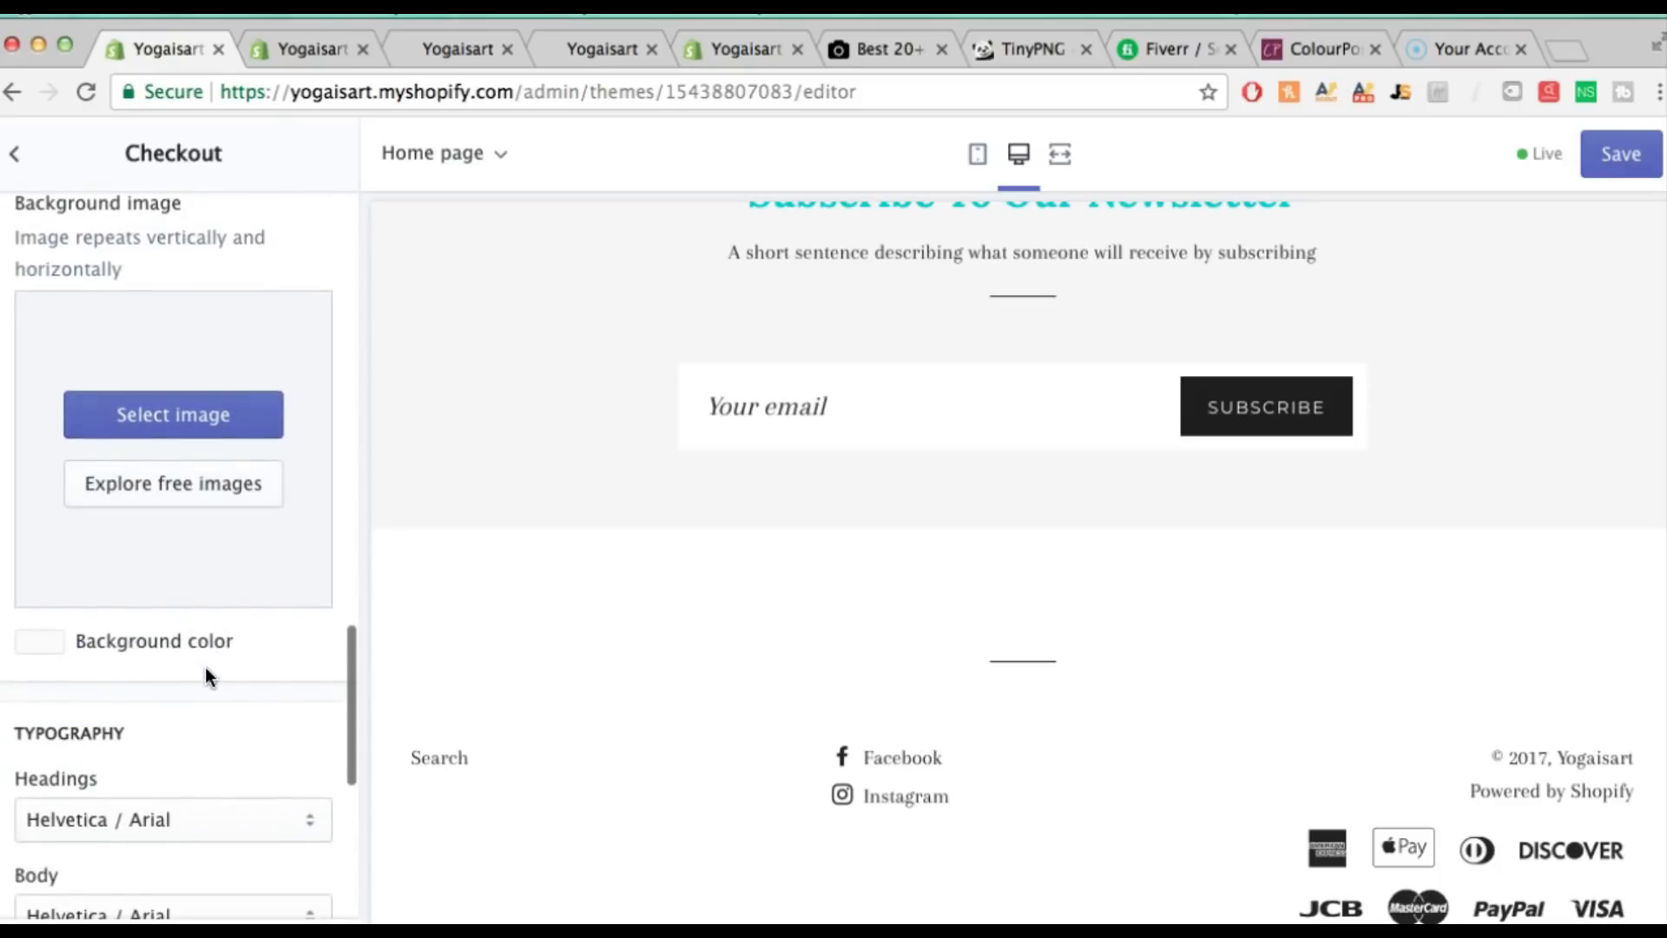
pyautogui.scroll(20, 205, 666)
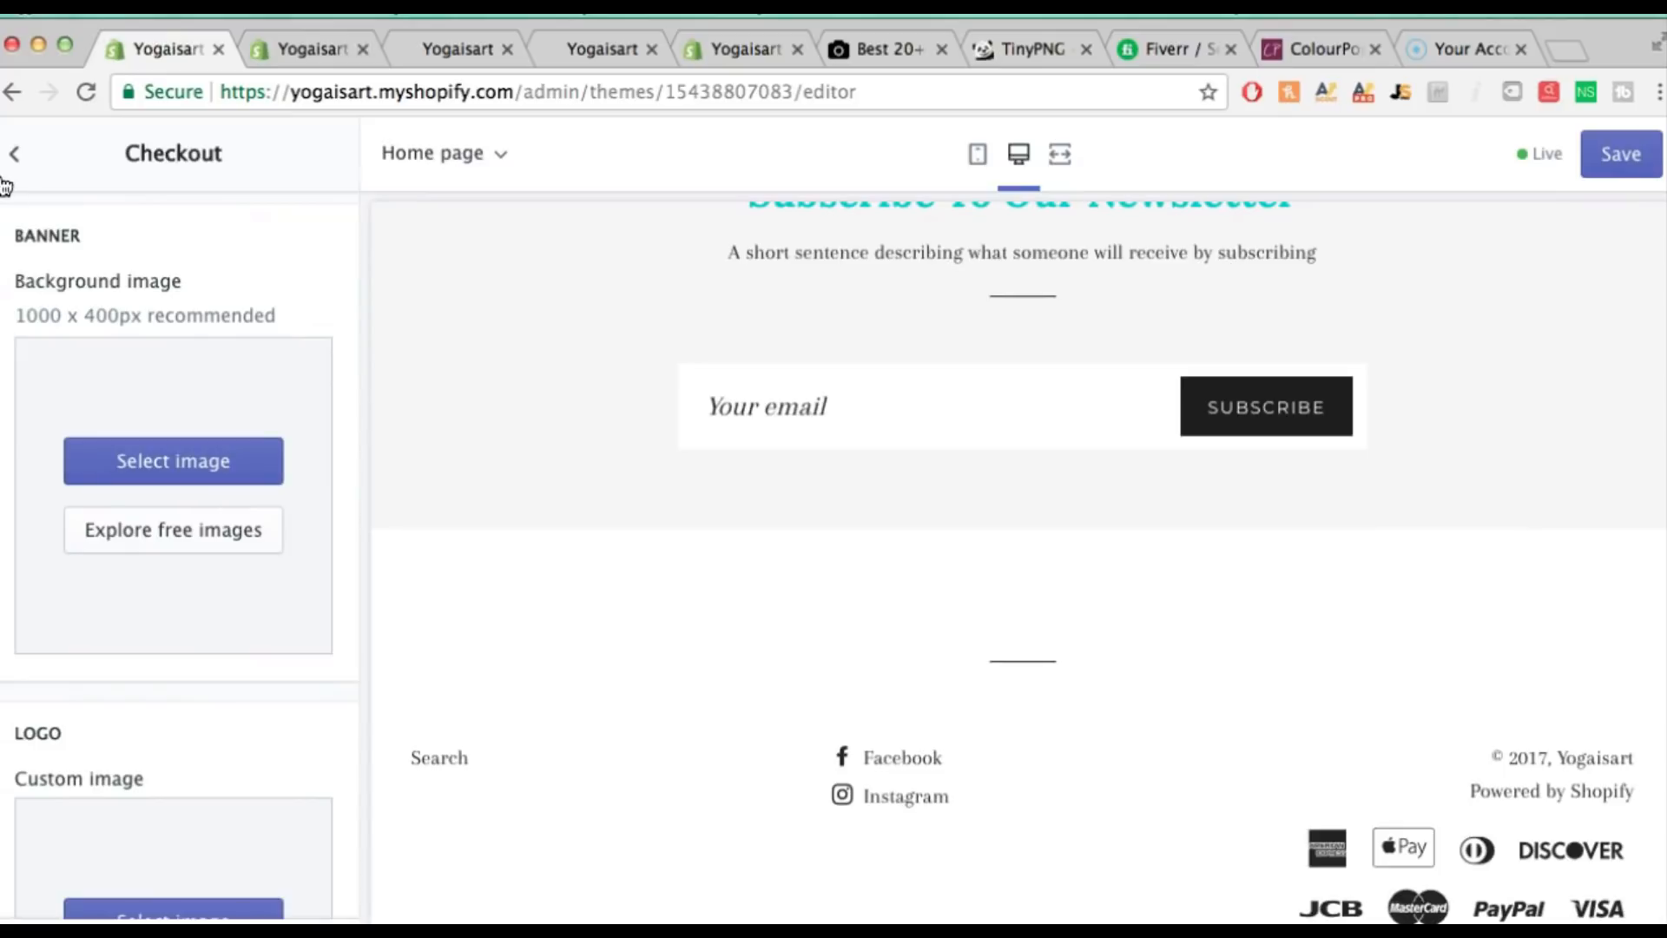
pyautogui.click(15, 154)
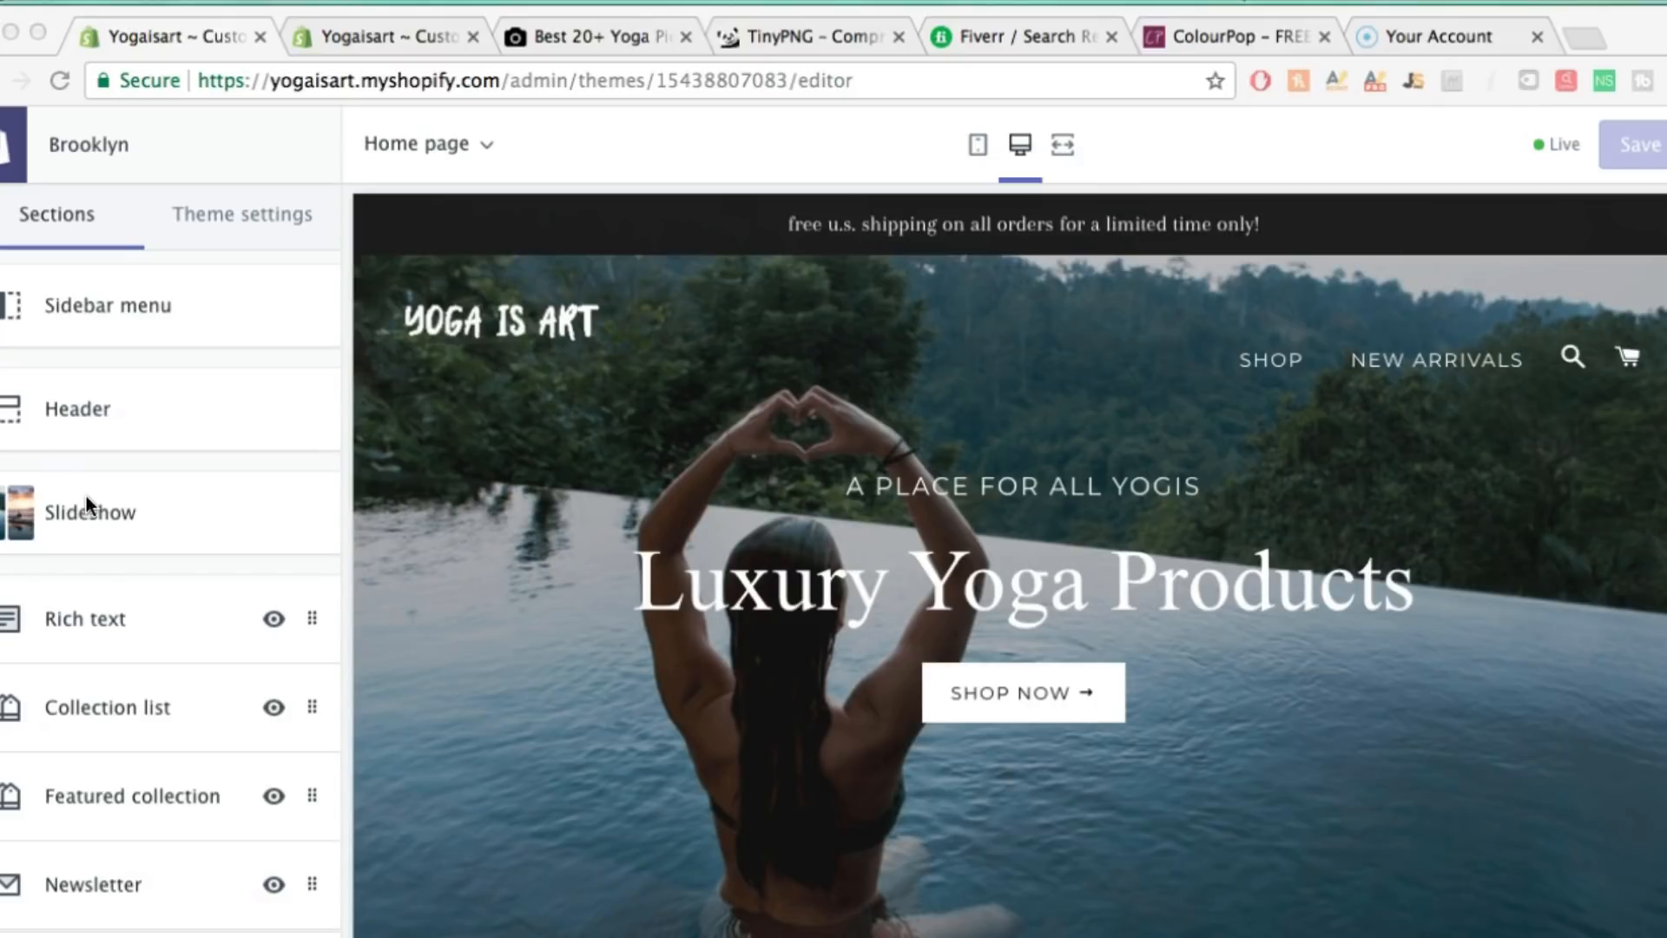
pyautogui.scroll(-2, 86, 497)
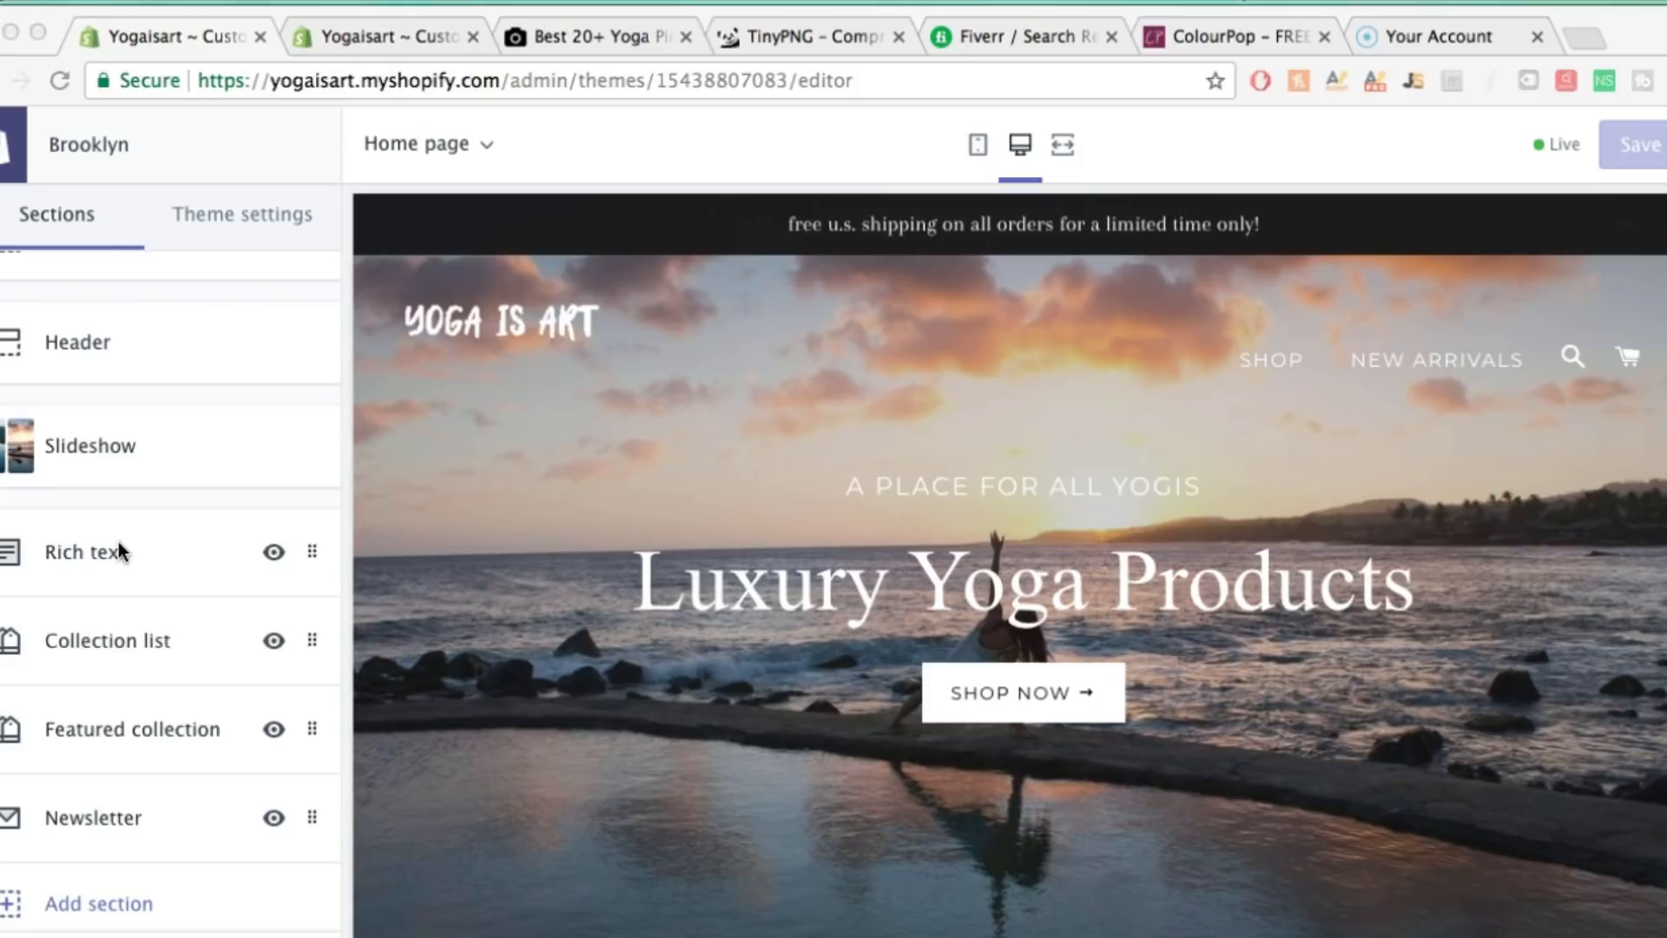
# Use Remove section on the Rich text, Collection list and Newsletter sections in turn
pyautogui.click(311, 552)
pyautogui.click(318, 554)
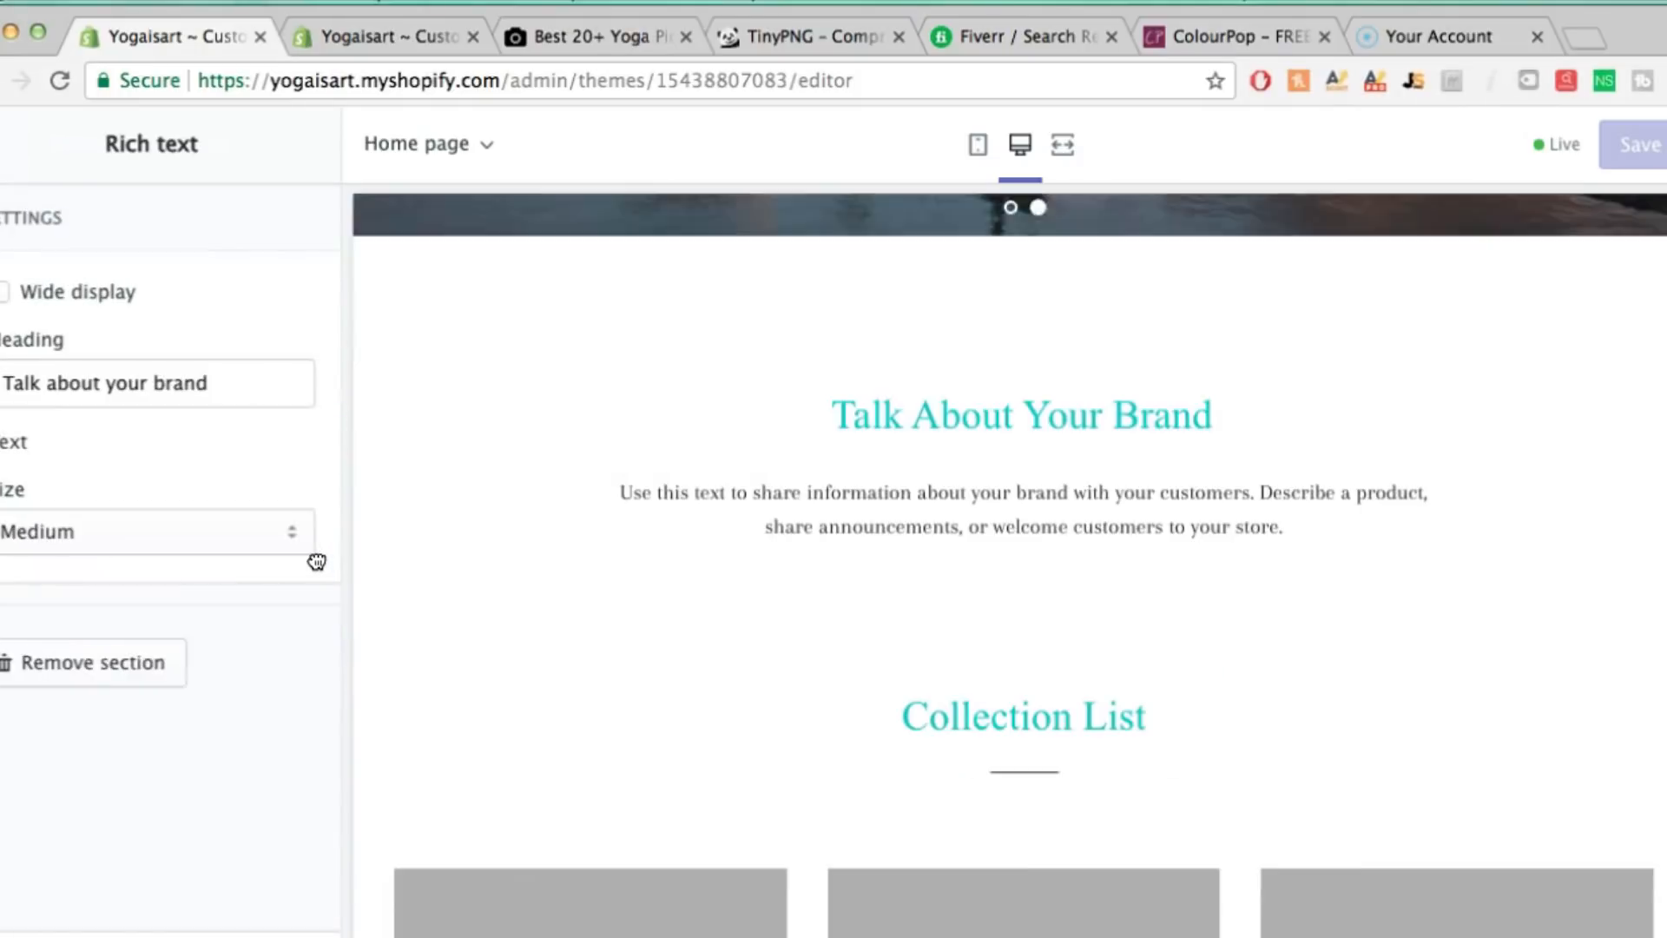
pyautogui.click(68, 884)
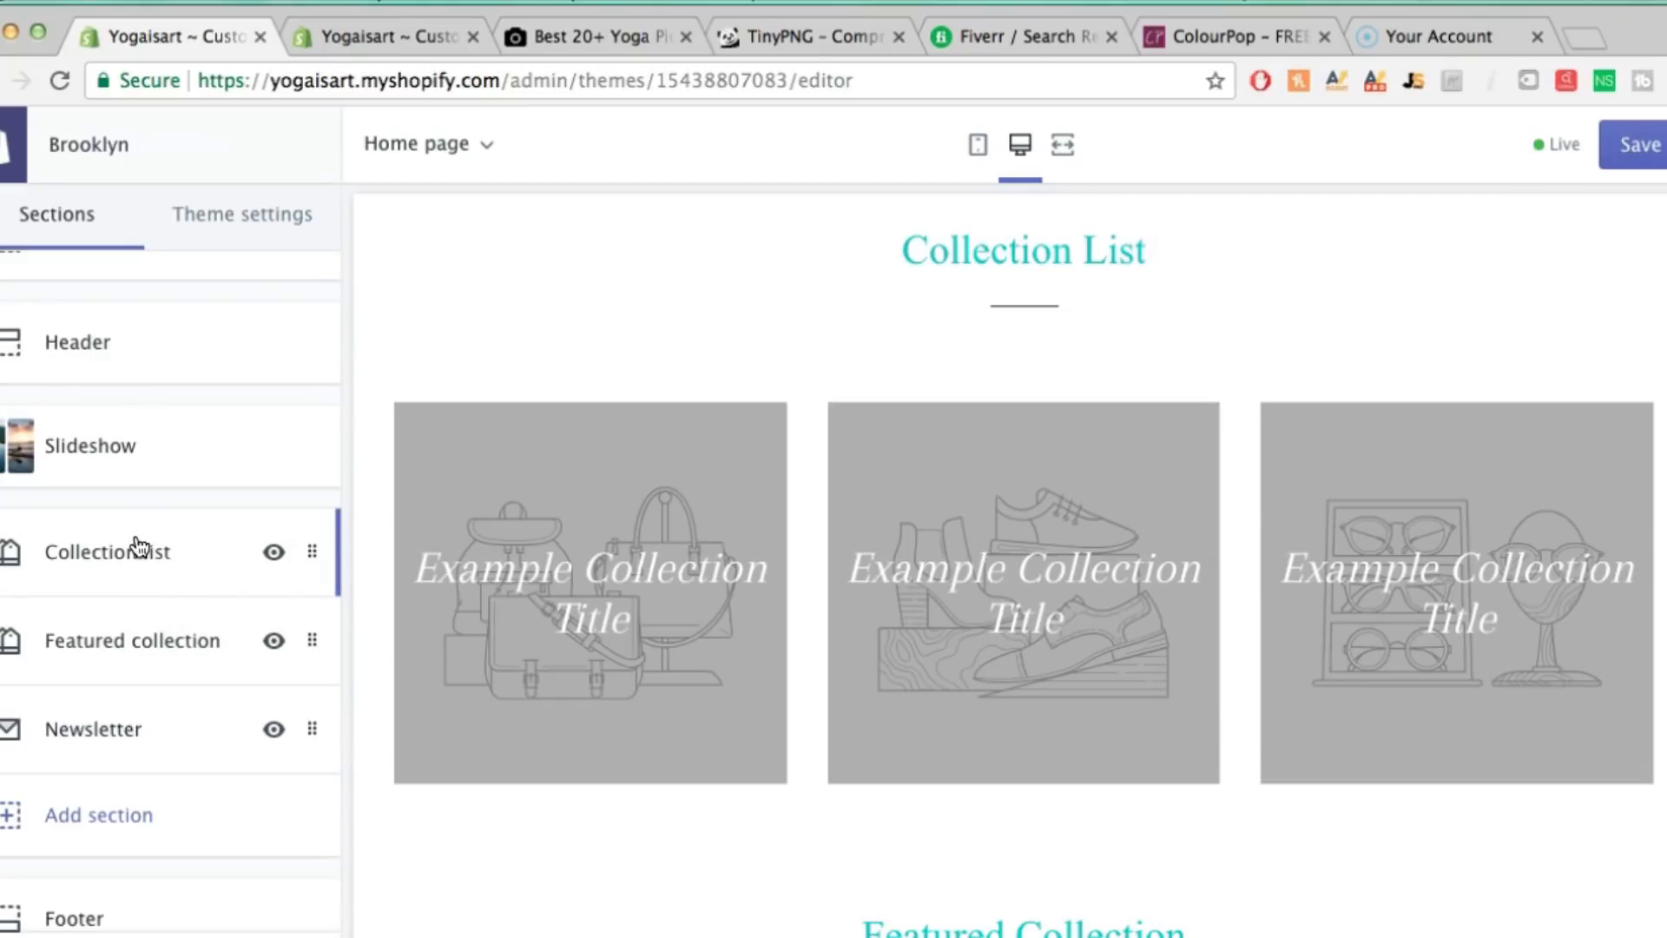
pyautogui.scroll(1, 135, 547)
pyautogui.click(127, 610)
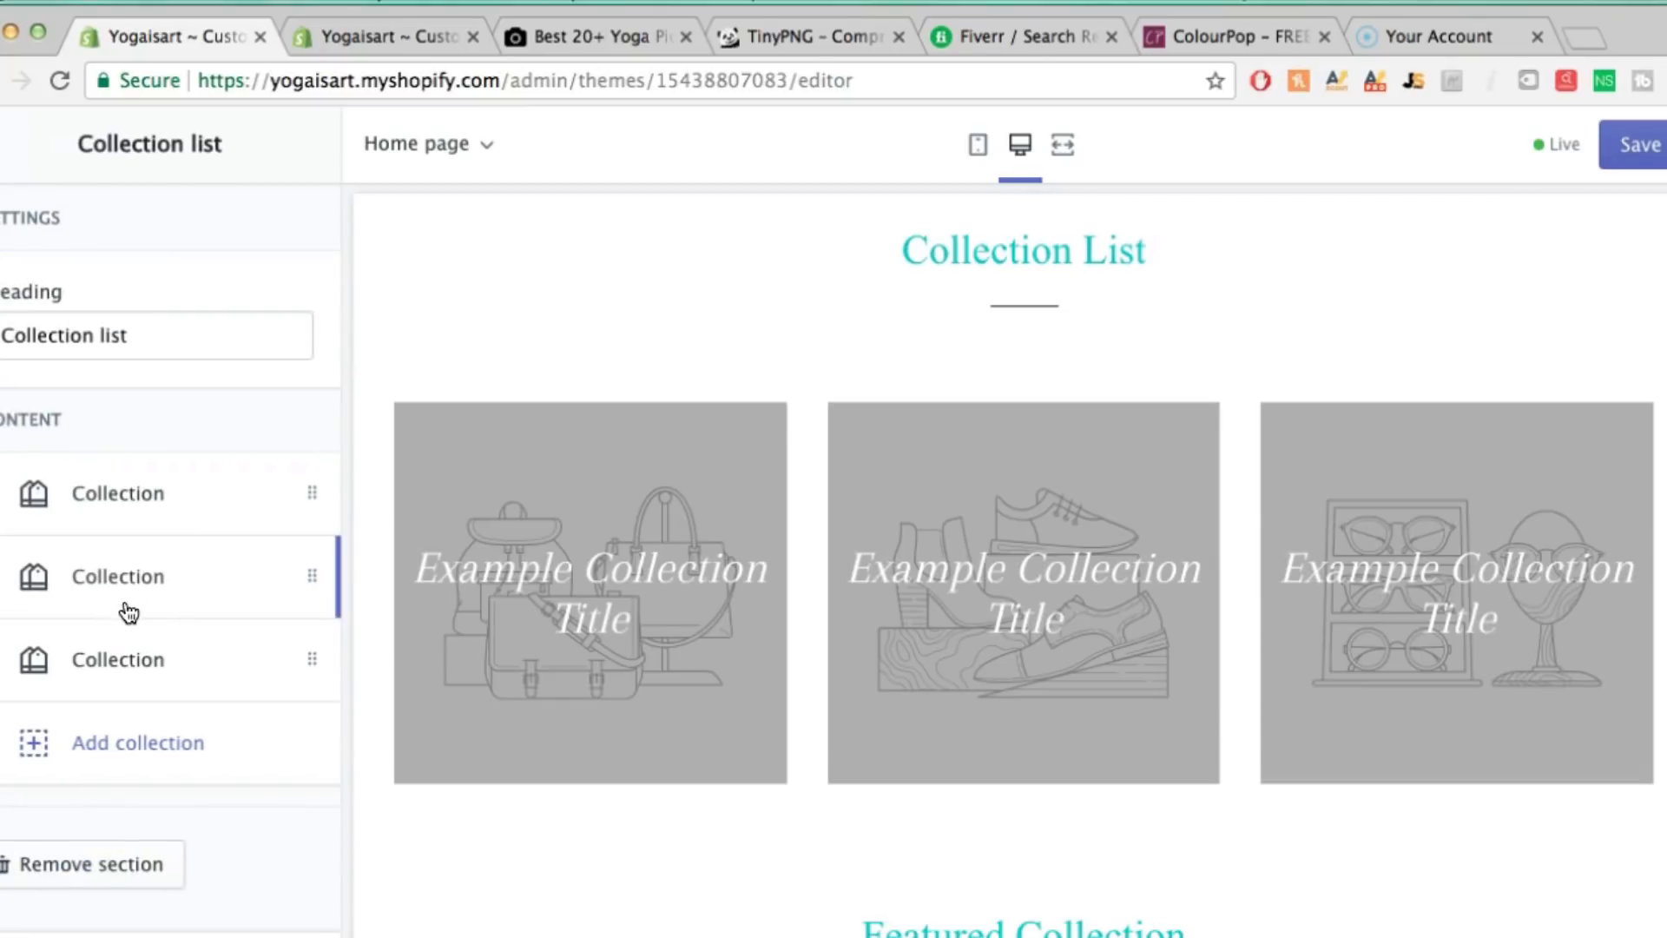
pyautogui.click(100, 869)
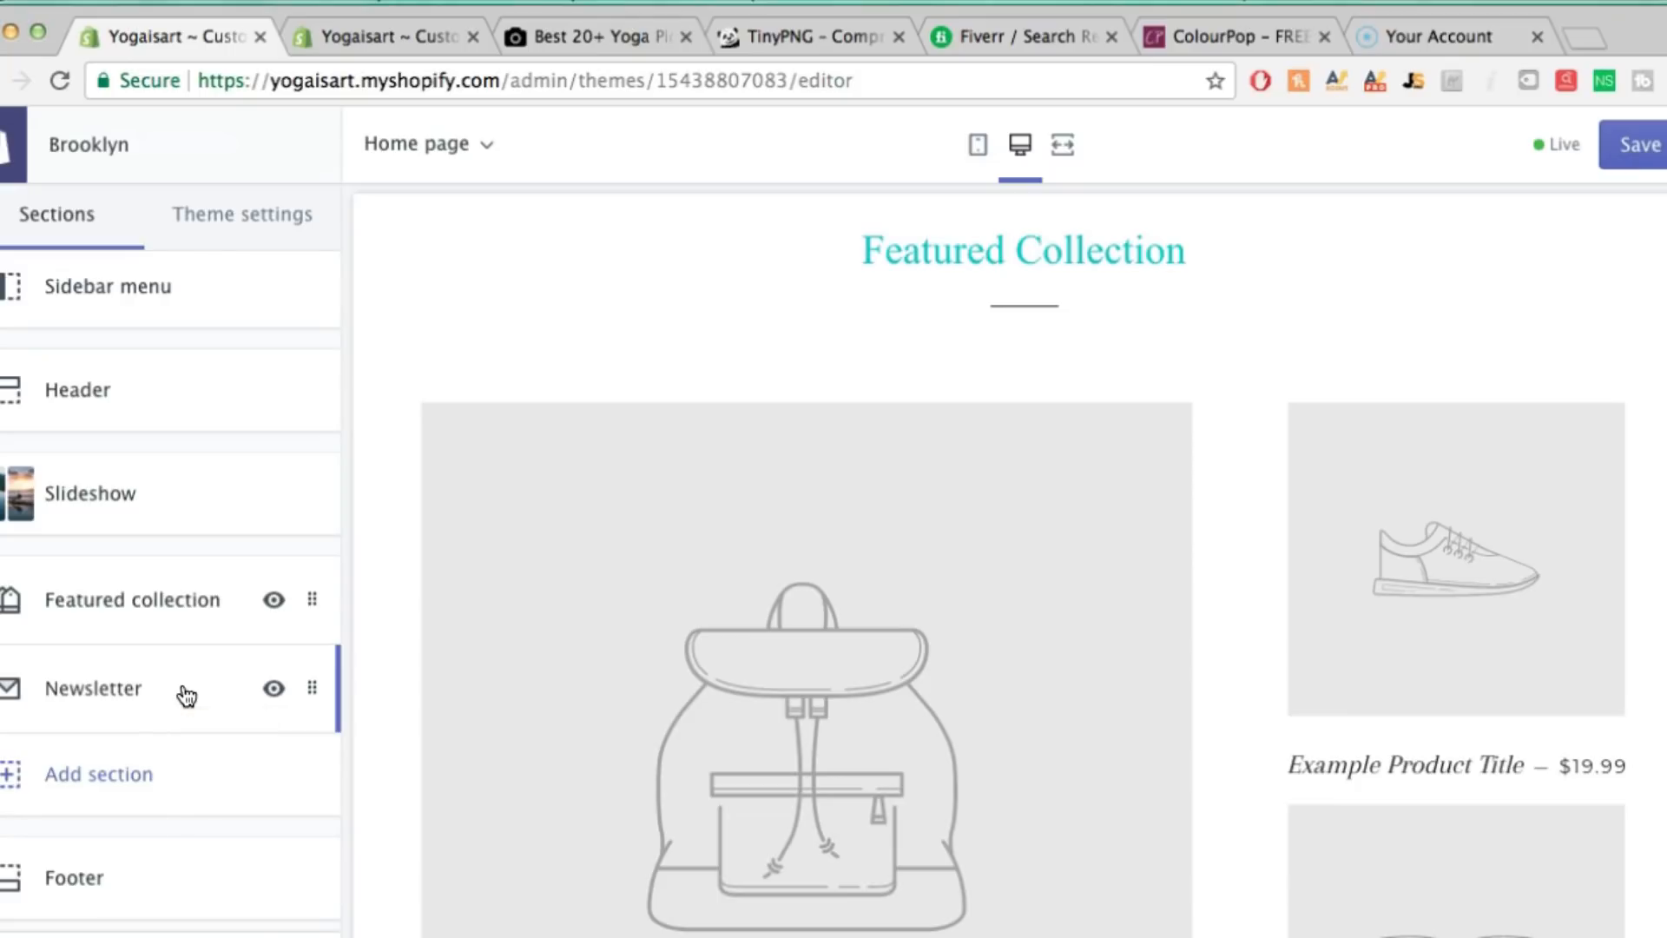
pyautogui.click(137, 696)
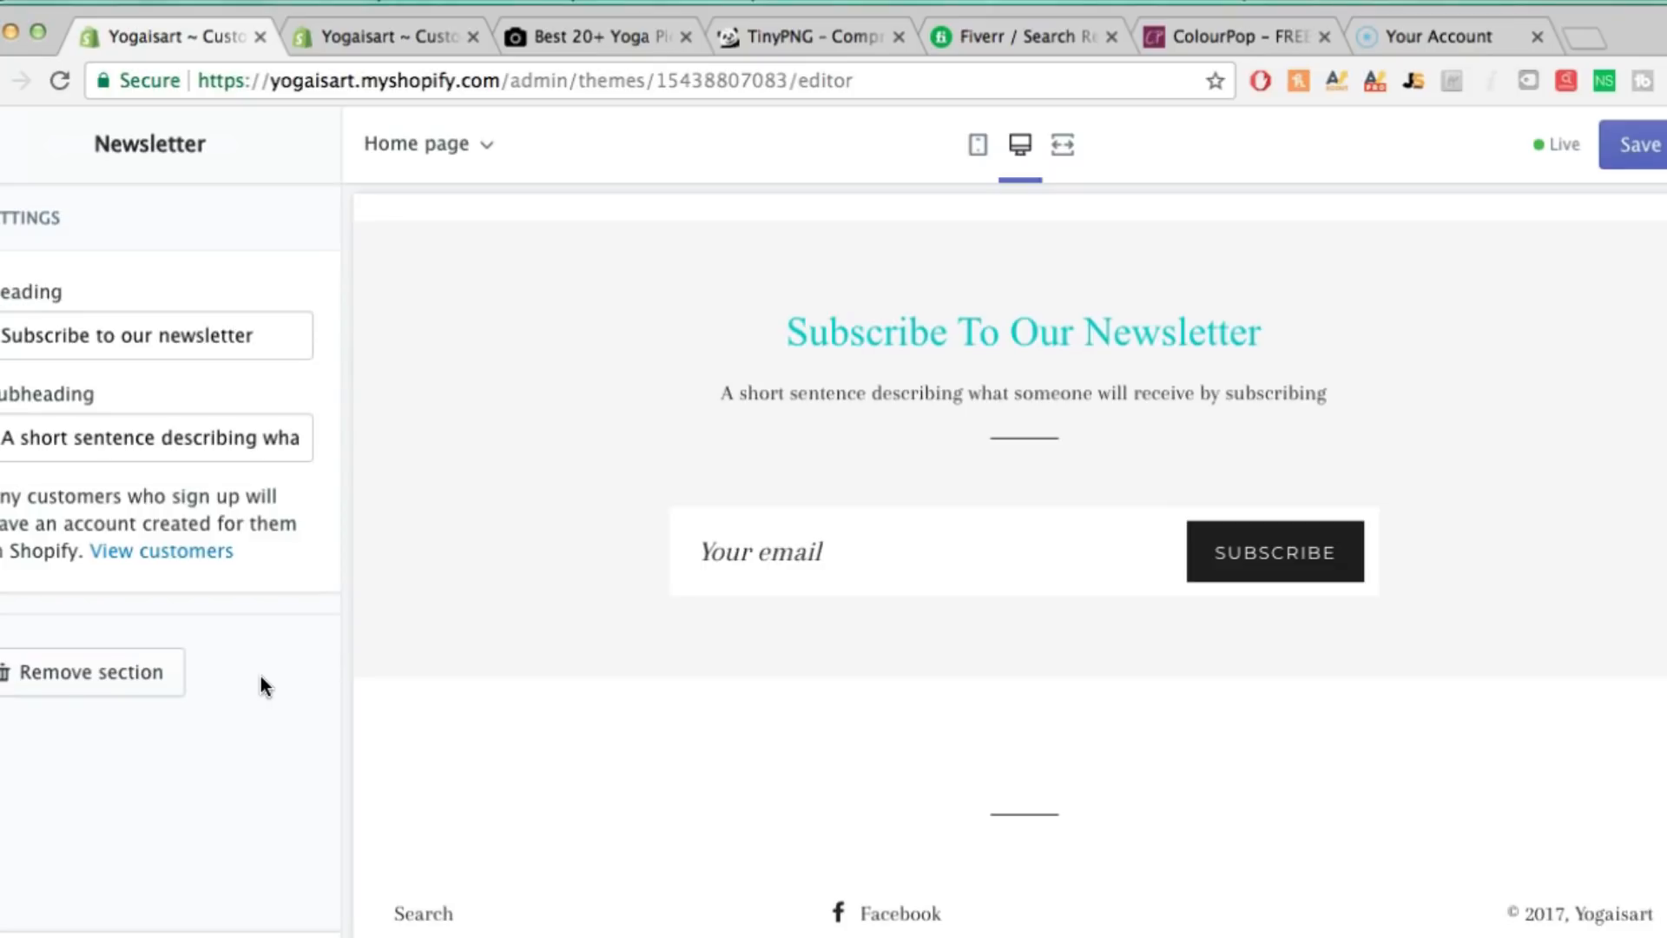
pyautogui.click(117, 670)
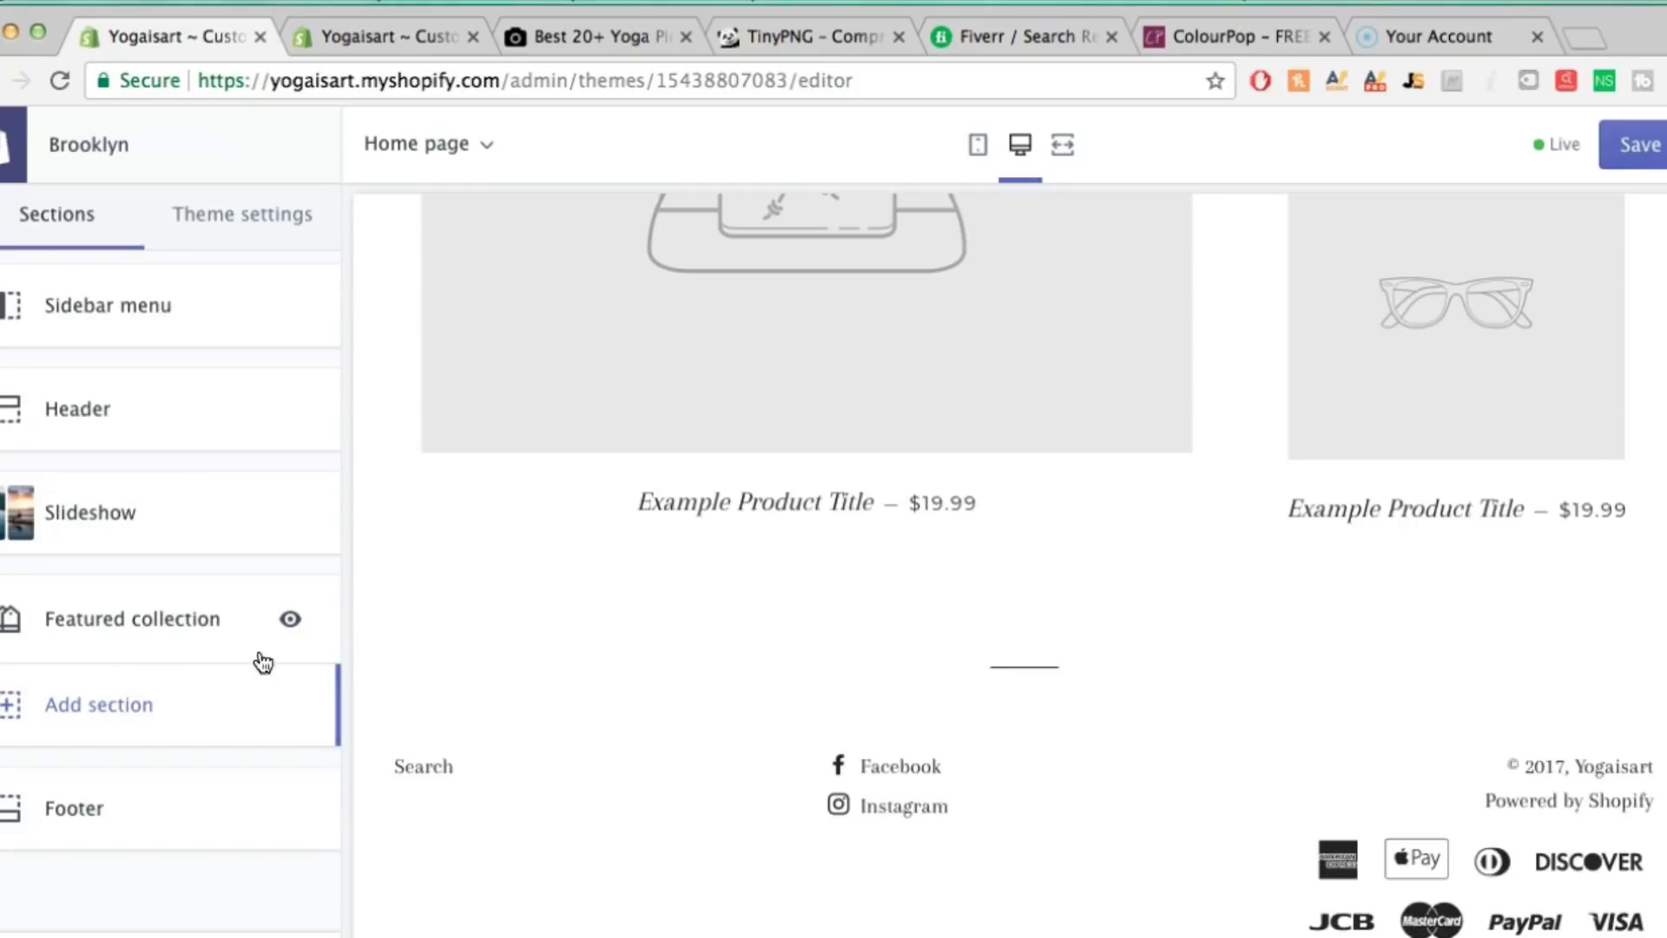
# Check the Slideshow and Featured collection layout in the preview, then save the theme
pyautogui.scroll(2, 1152, 598)
pyautogui.scroll(10, 1151, 598)
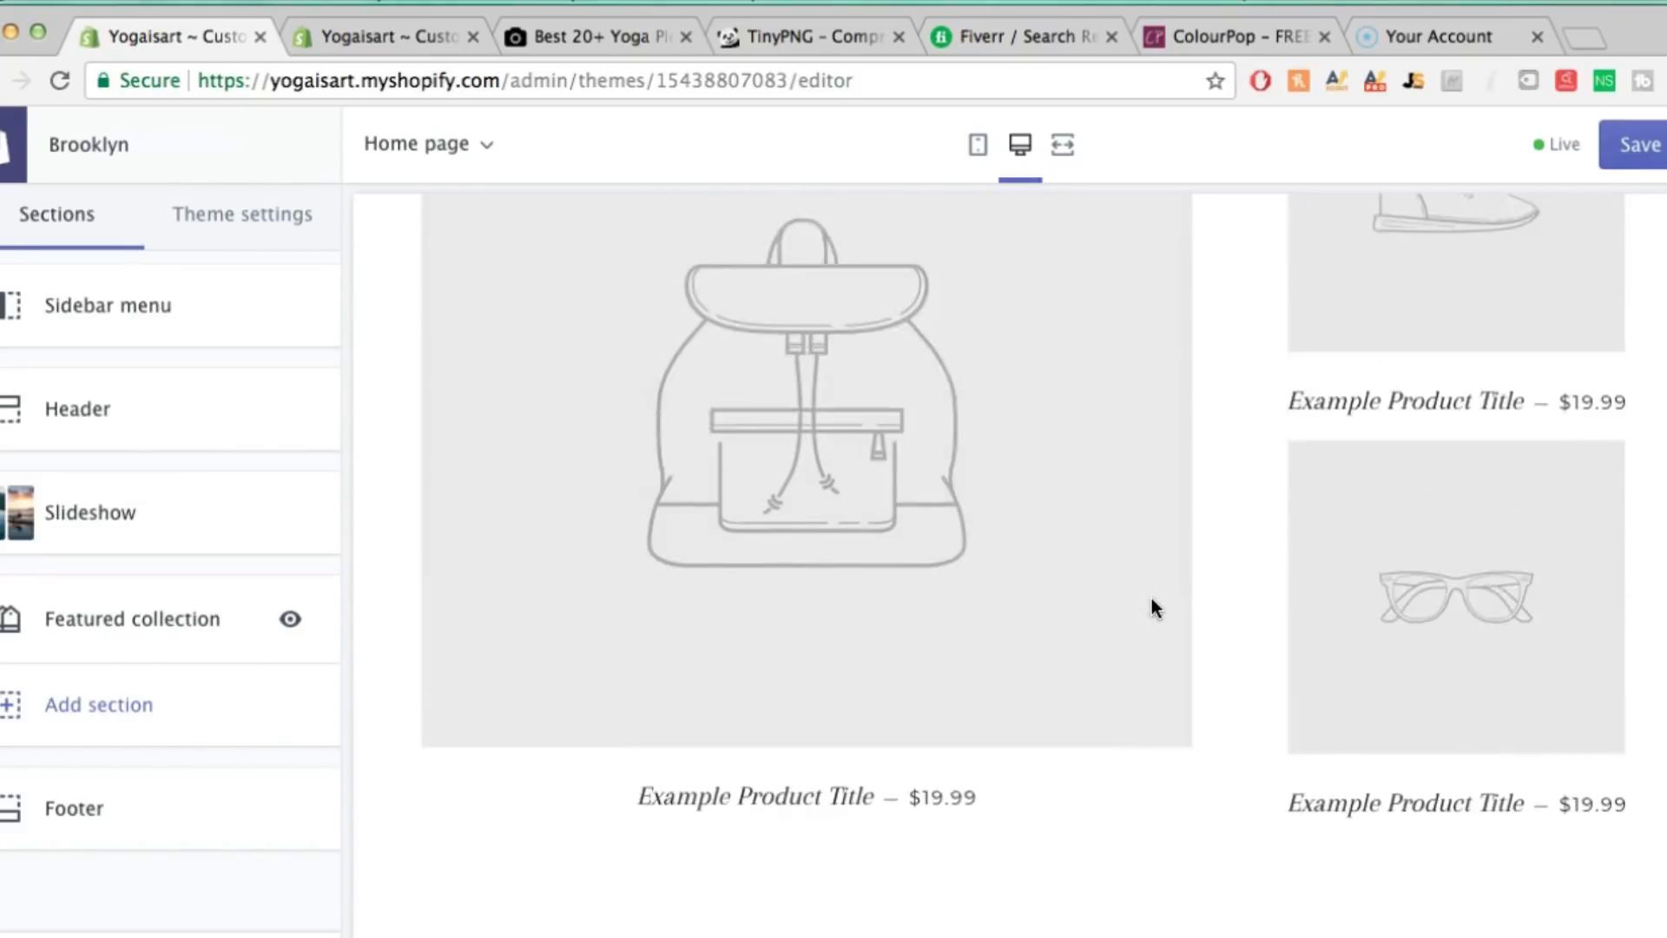
pyautogui.scroll(10, 1152, 597)
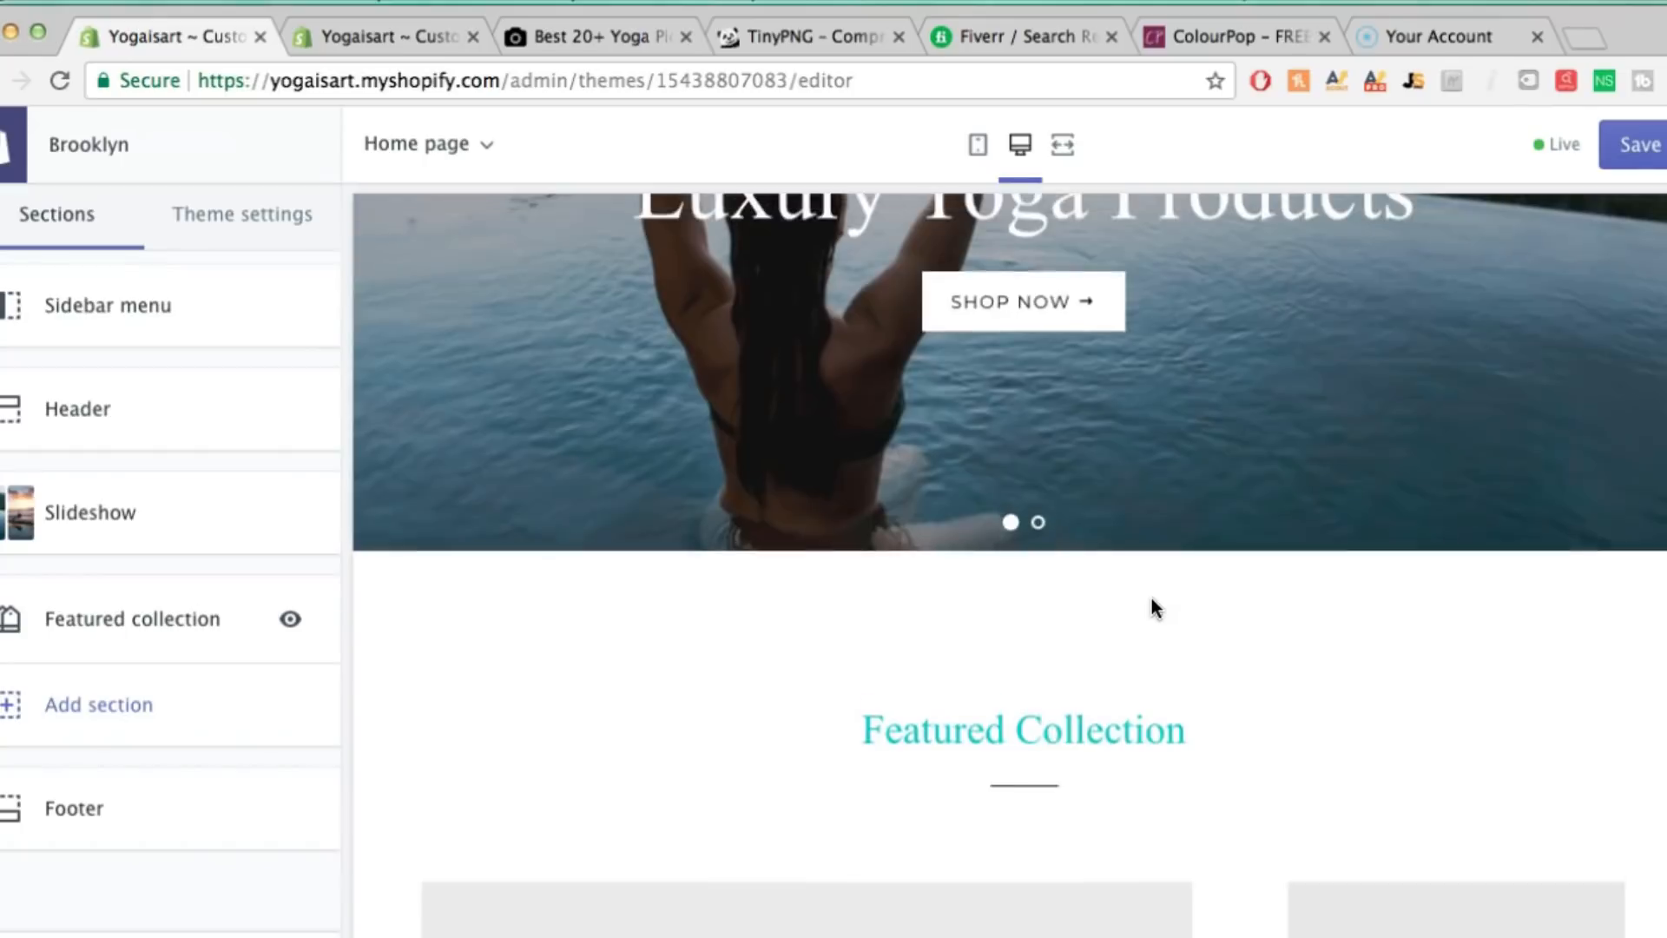
pyautogui.scroll(-15, 1151, 597)
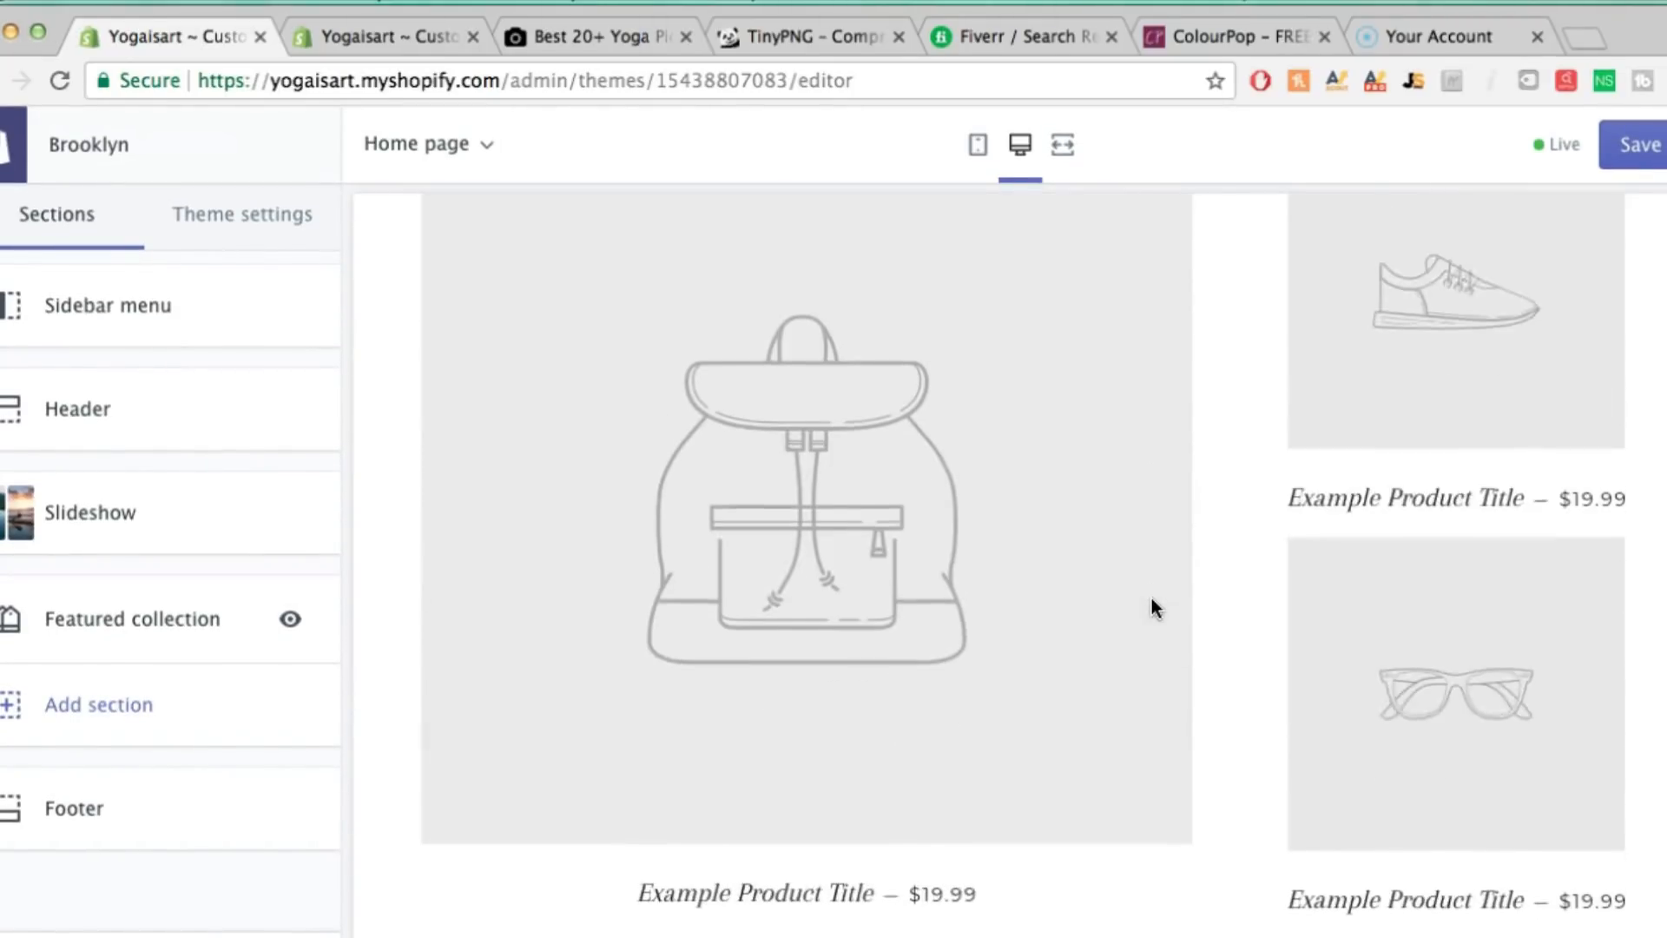
pyautogui.scroll(5, 1152, 597)
pyautogui.scroll(5, 1151, 605)
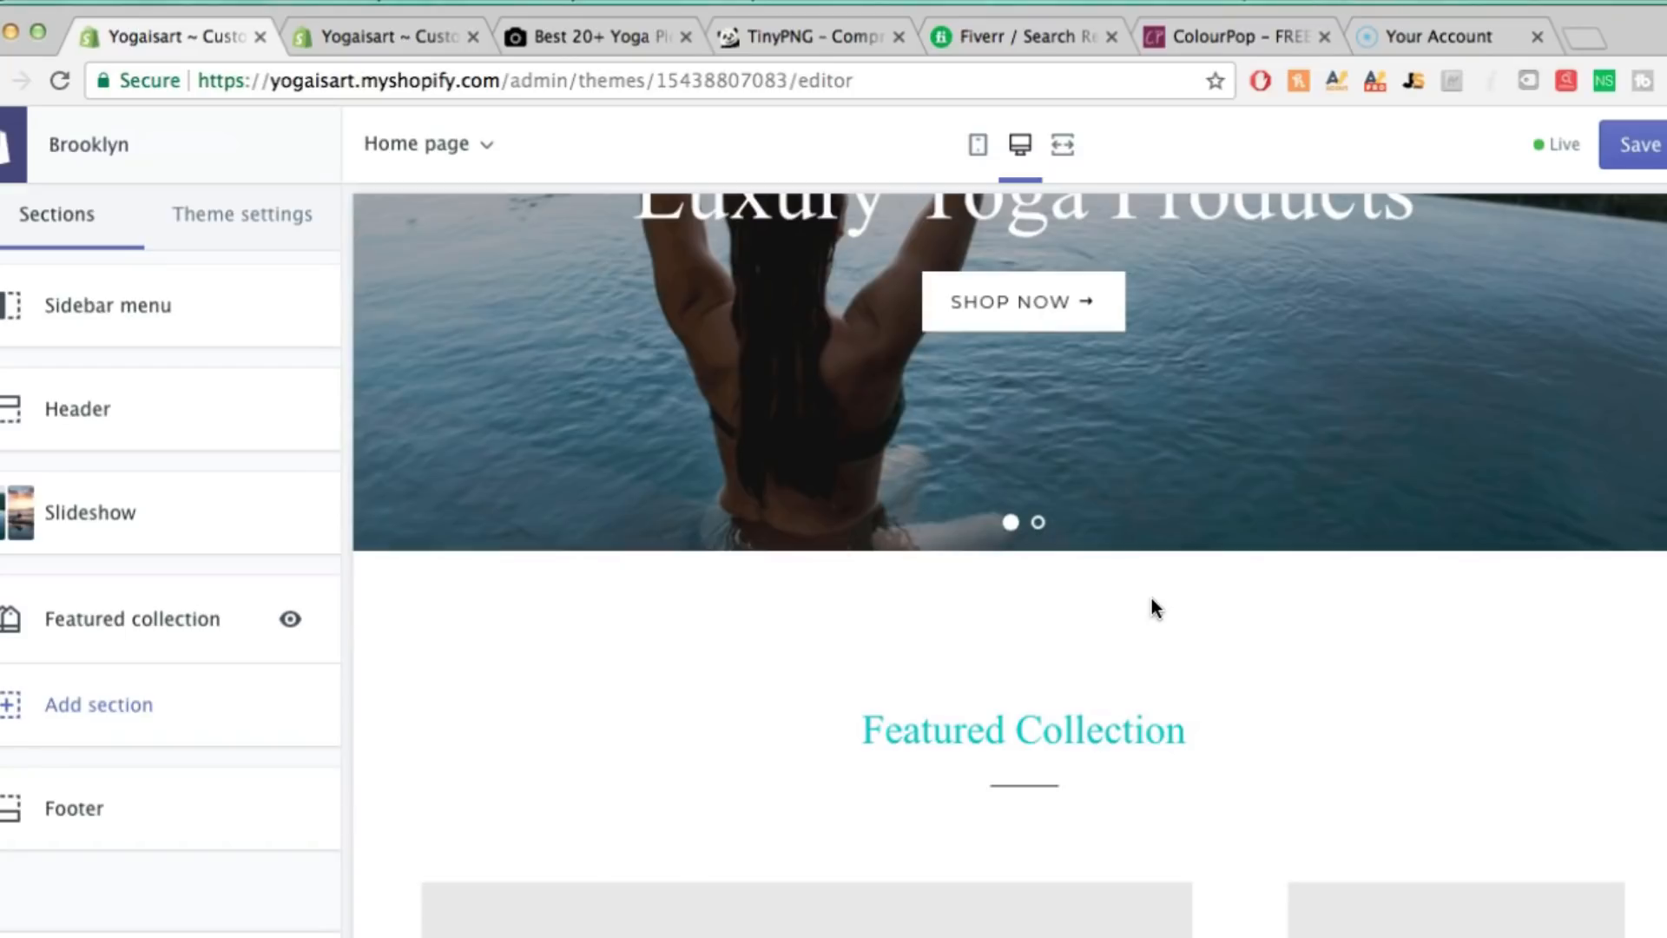
pyautogui.scroll(-5, 1159, 540)
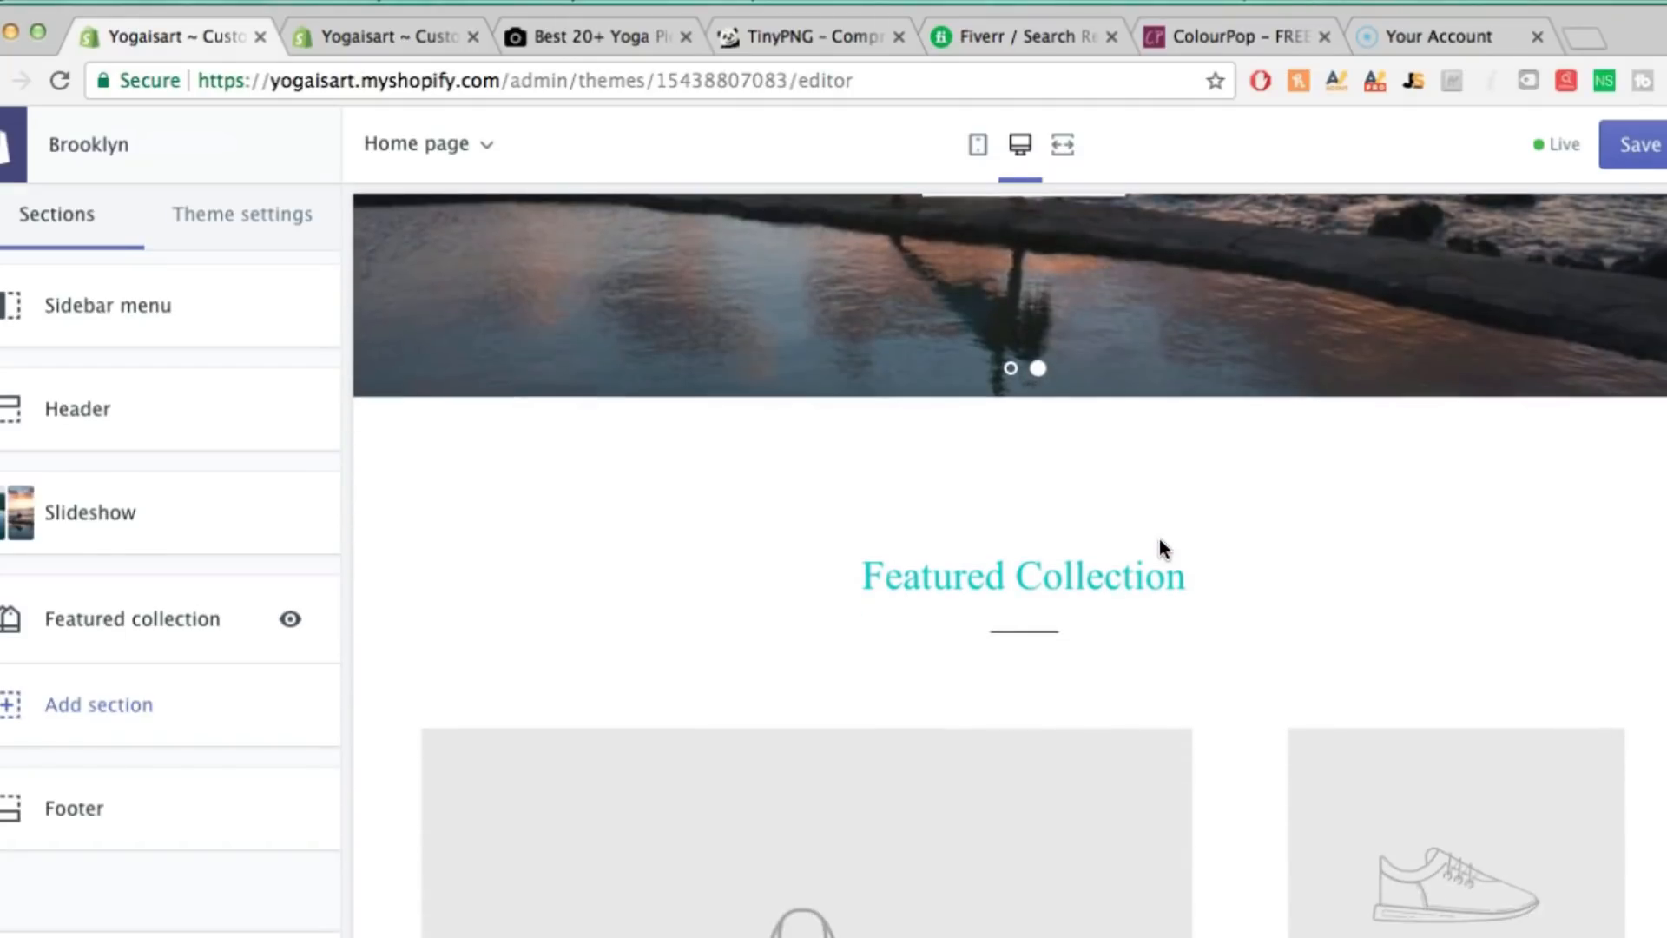
pyautogui.scroll(-4, 1164, 547)
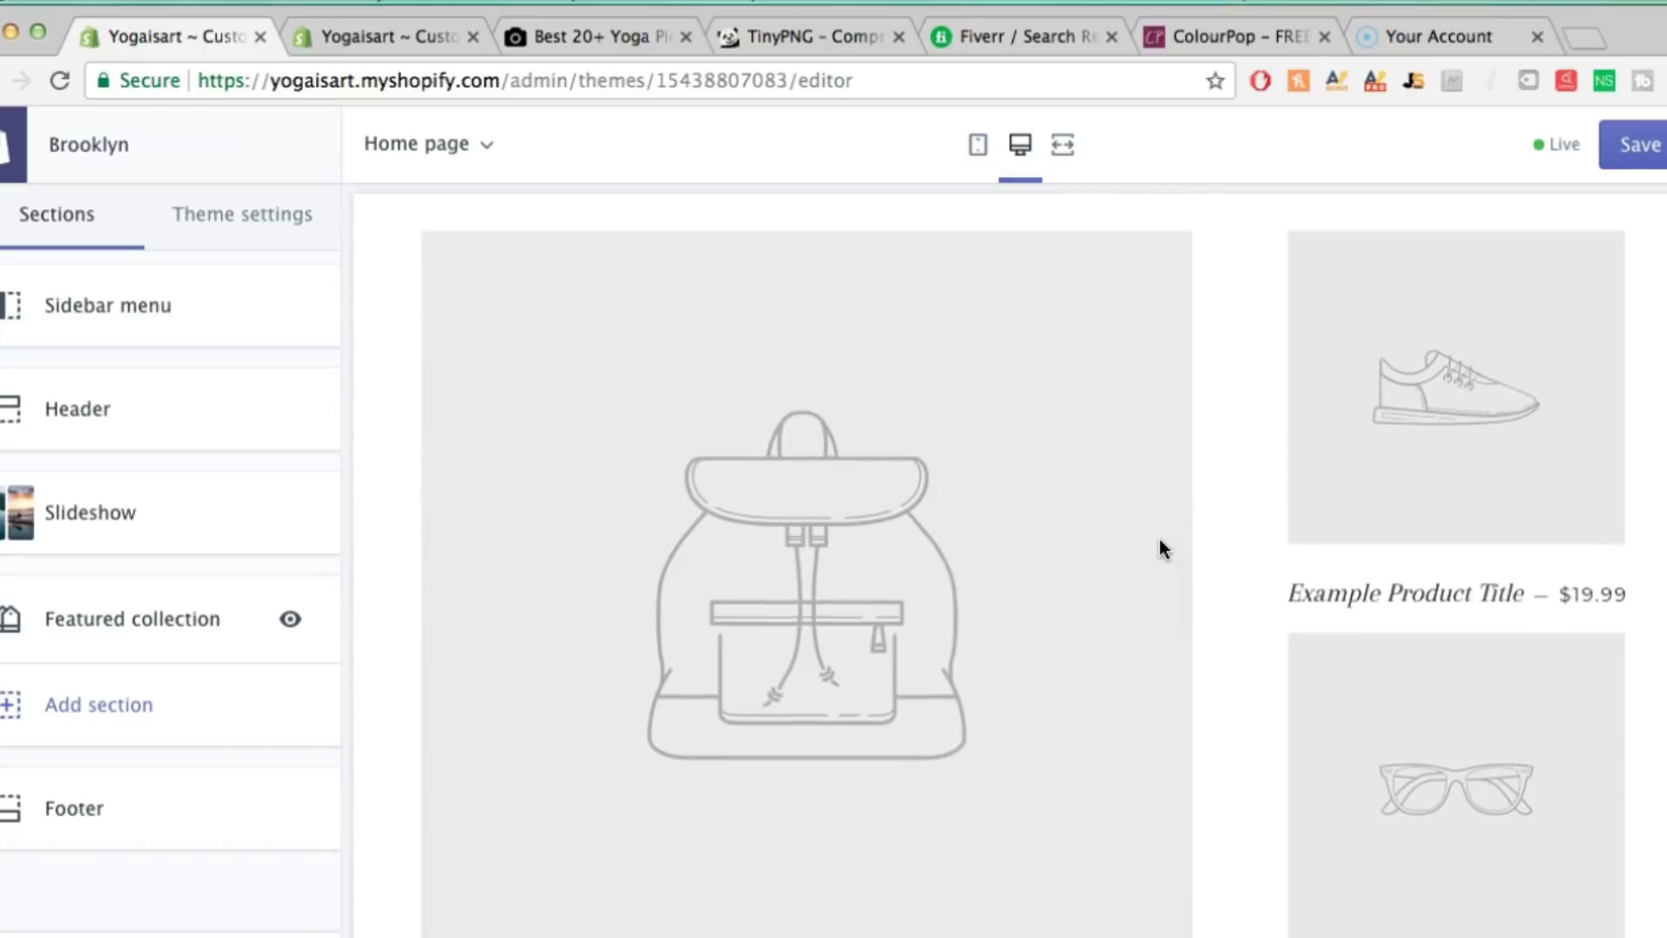
pyautogui.scroll(-2, 1159, 543)
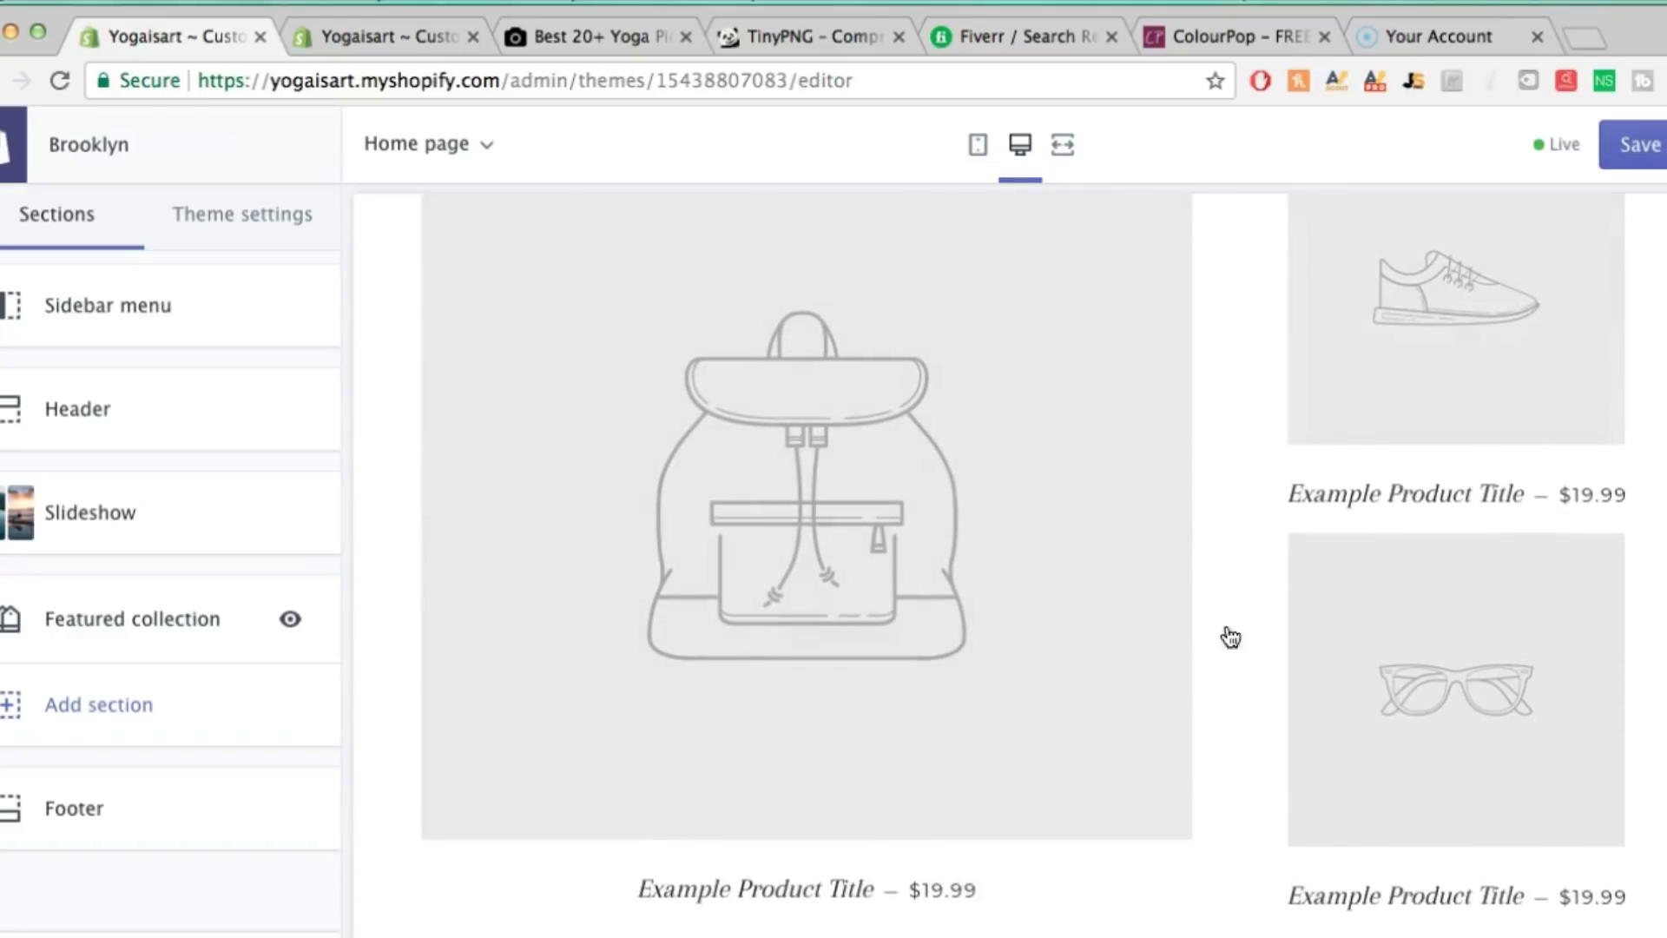
pyautogui.scroll(5, 1228, 460)
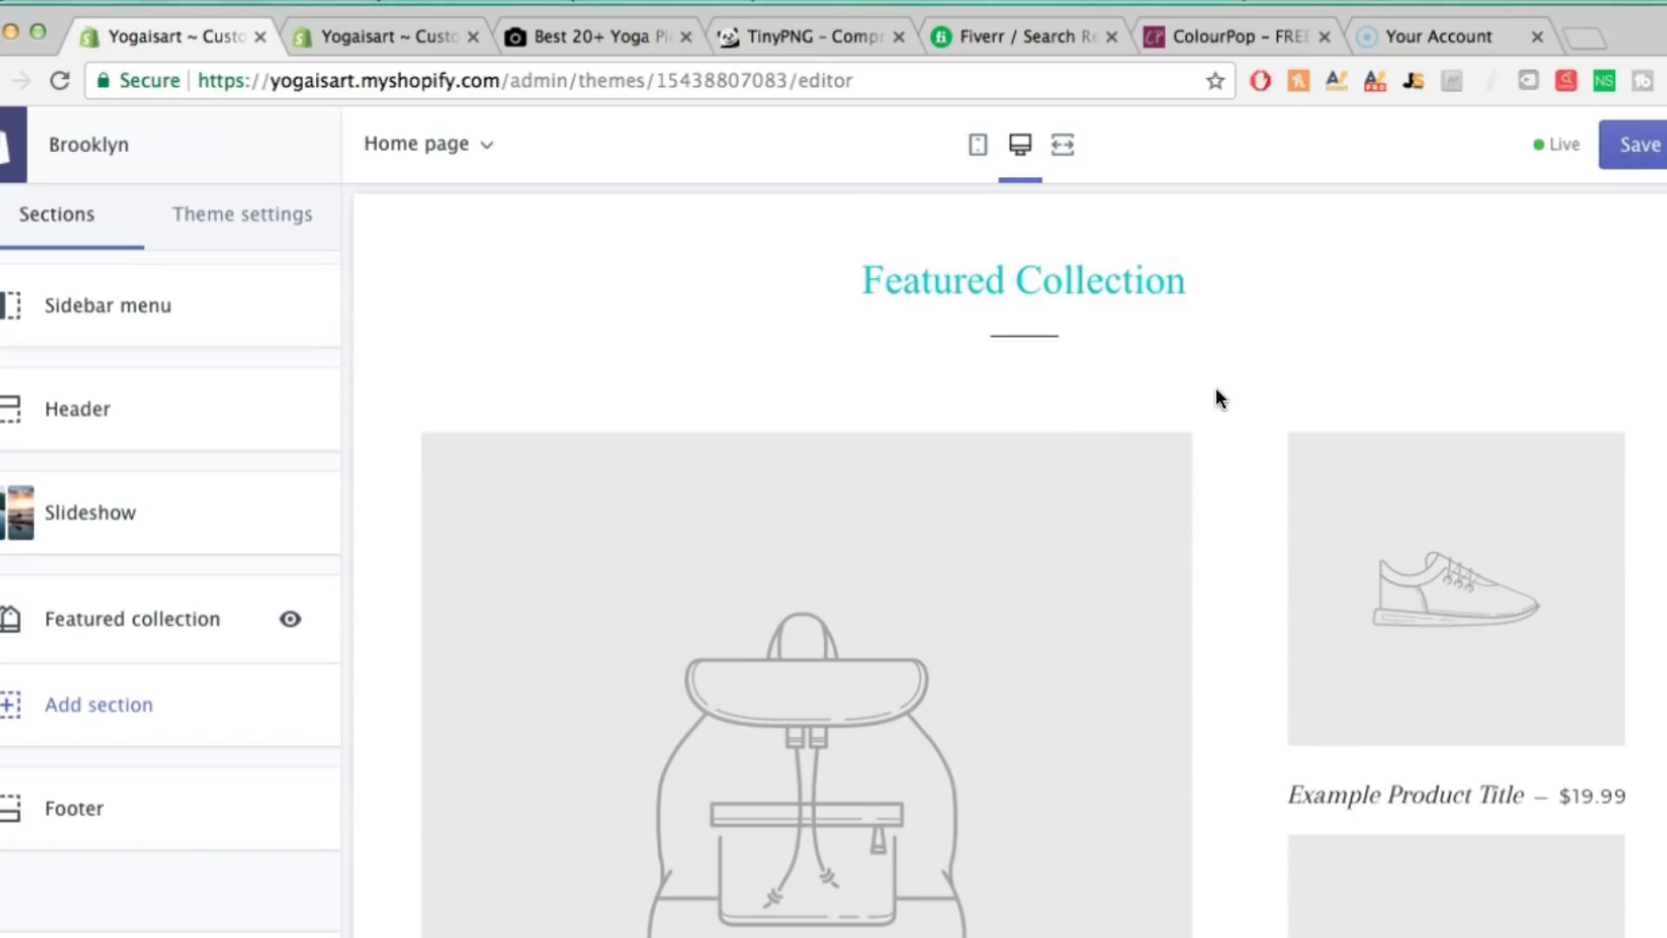
pyautogui.scroll(10, 1215, 388)
pyautogui.scroll(6, 1215, 389)
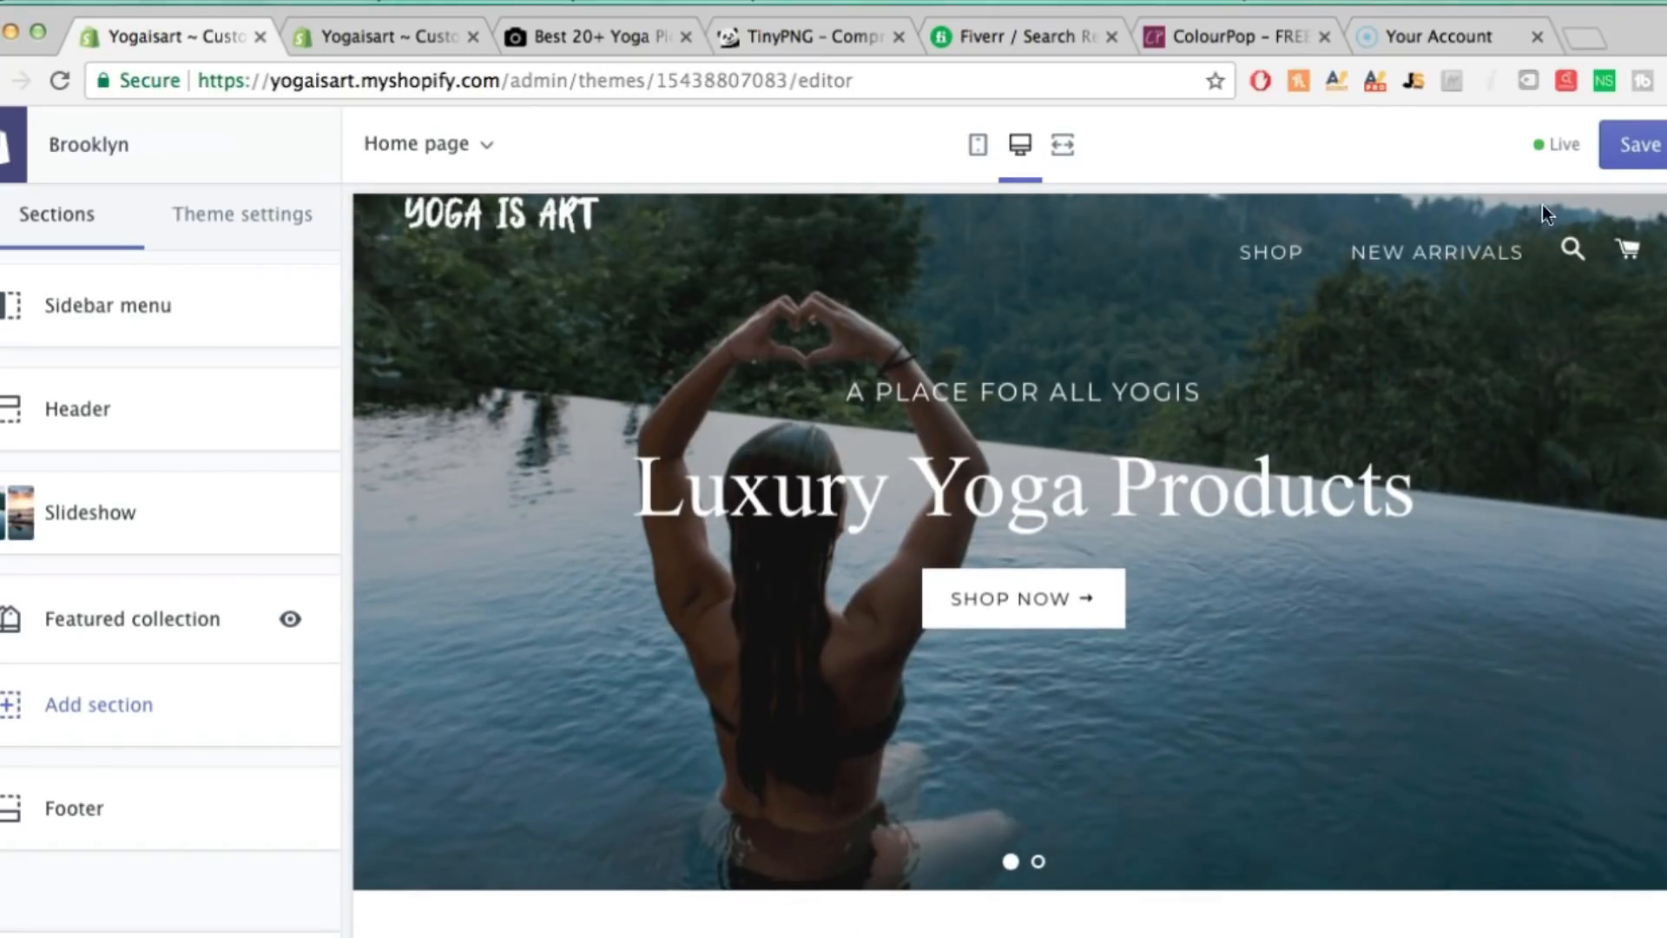
pyautogui.click(1634, 156)
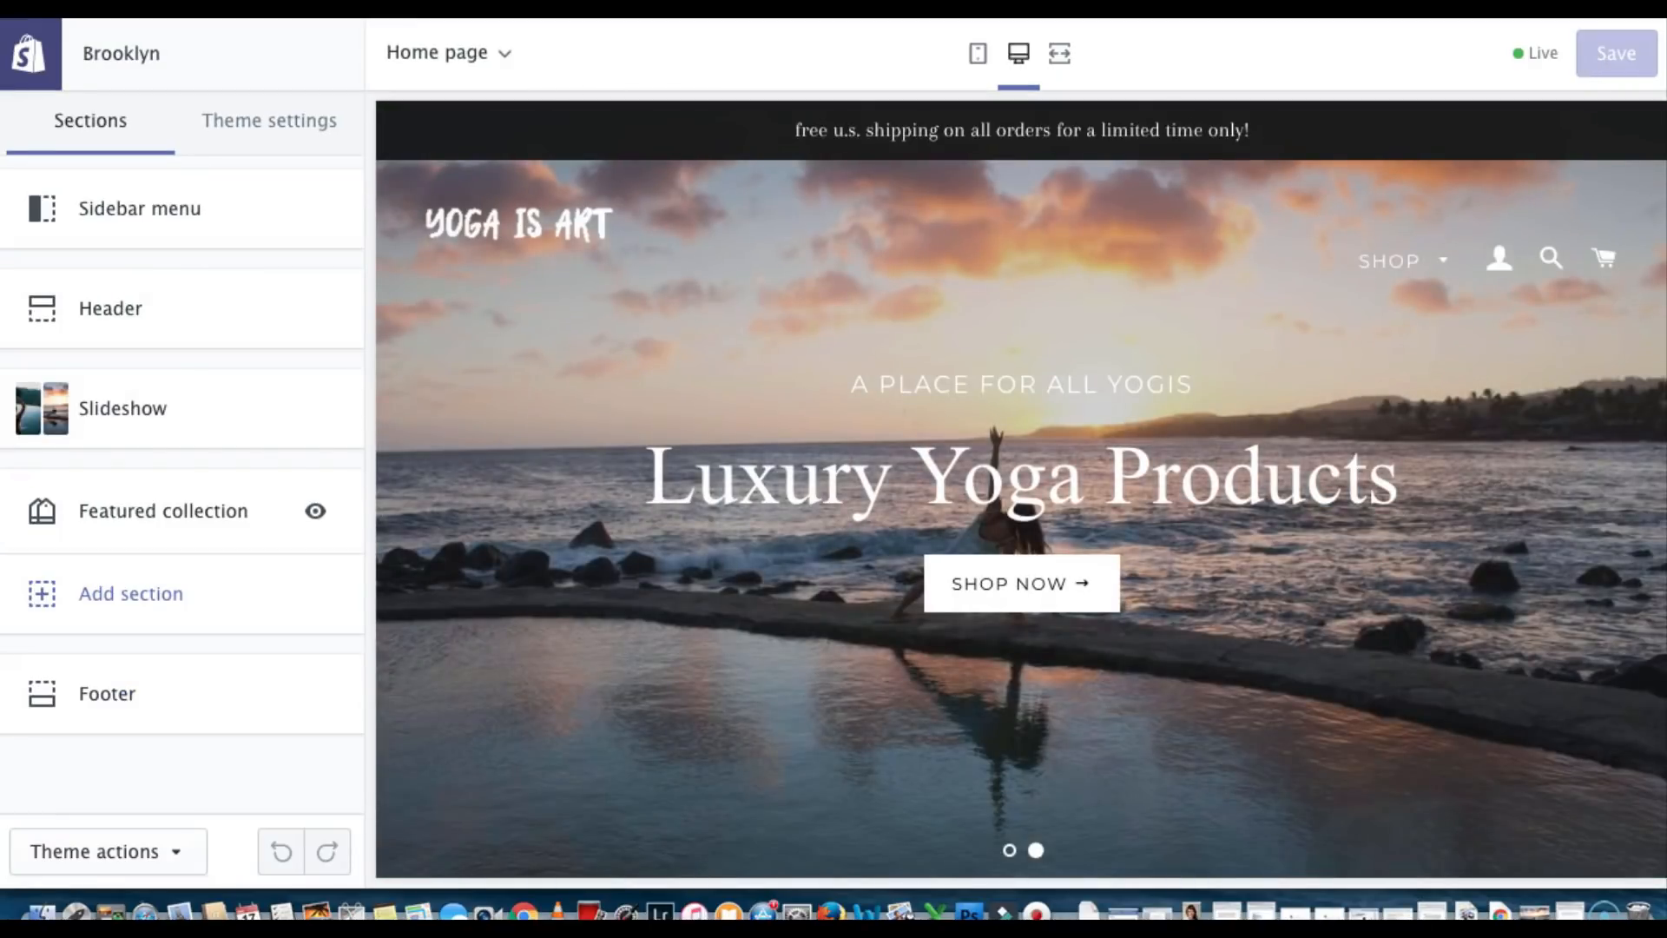
# Exit the theme editor to Settings, look through General store details, and return to the overview
pyautogui.click(26, 57)
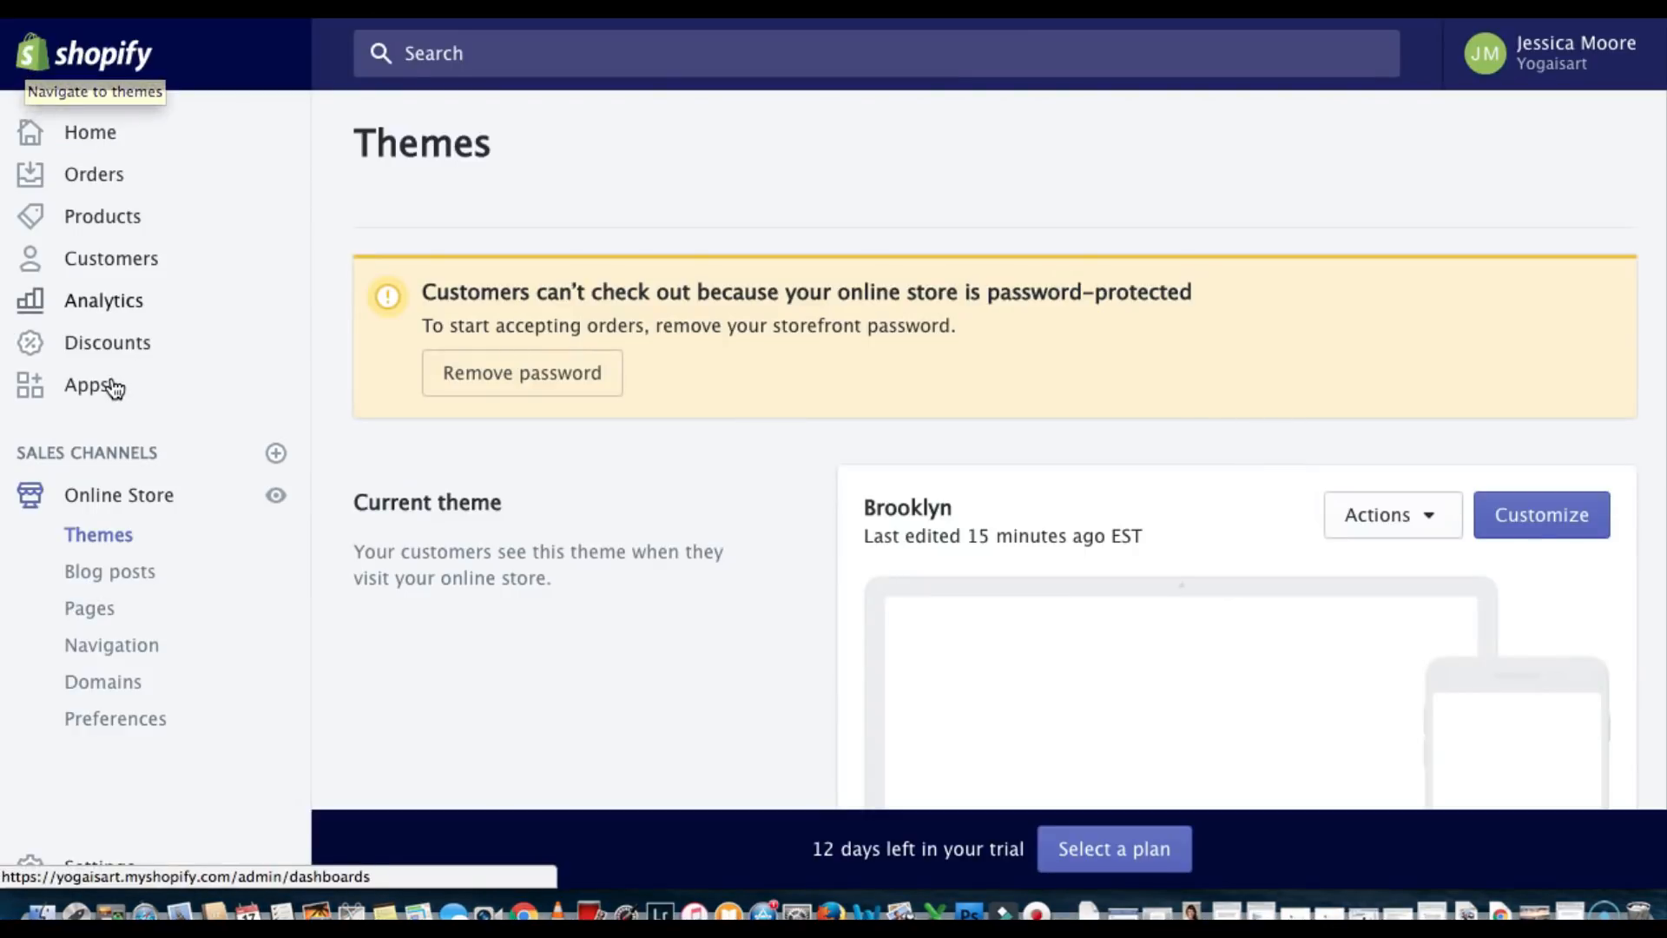
pyautogui.scroll(-1, 115, 389)
pyautogui.click(93, 858)
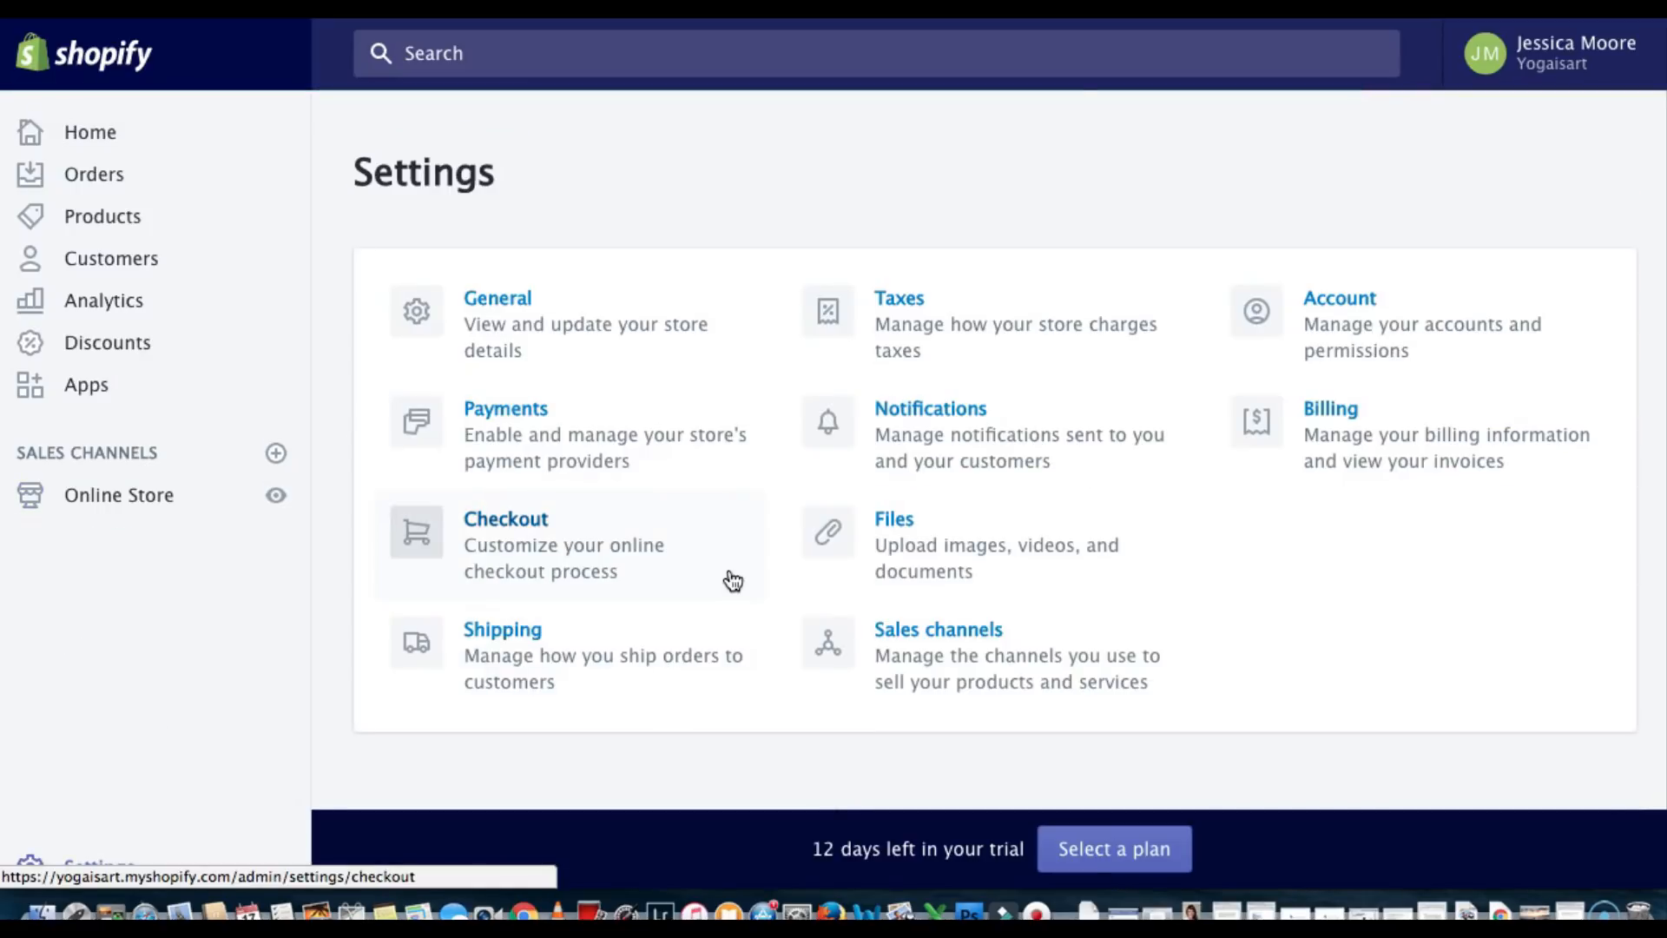
pyautogui.click(528, 303)
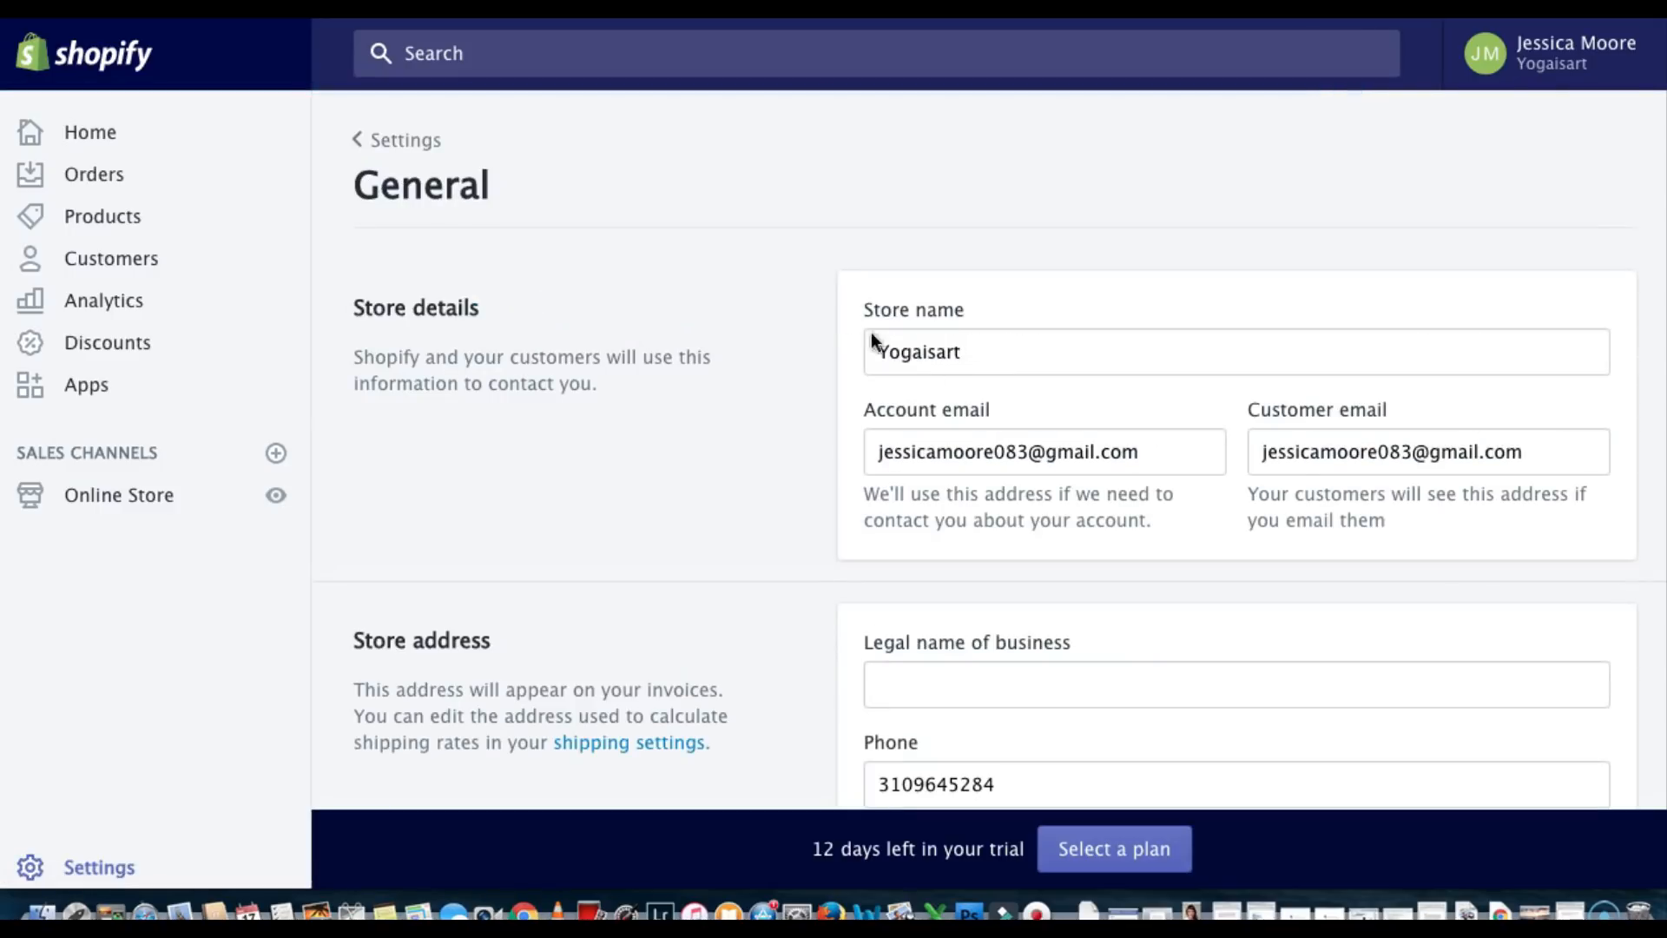
pyautogui.scroll(-3, 897, 357)
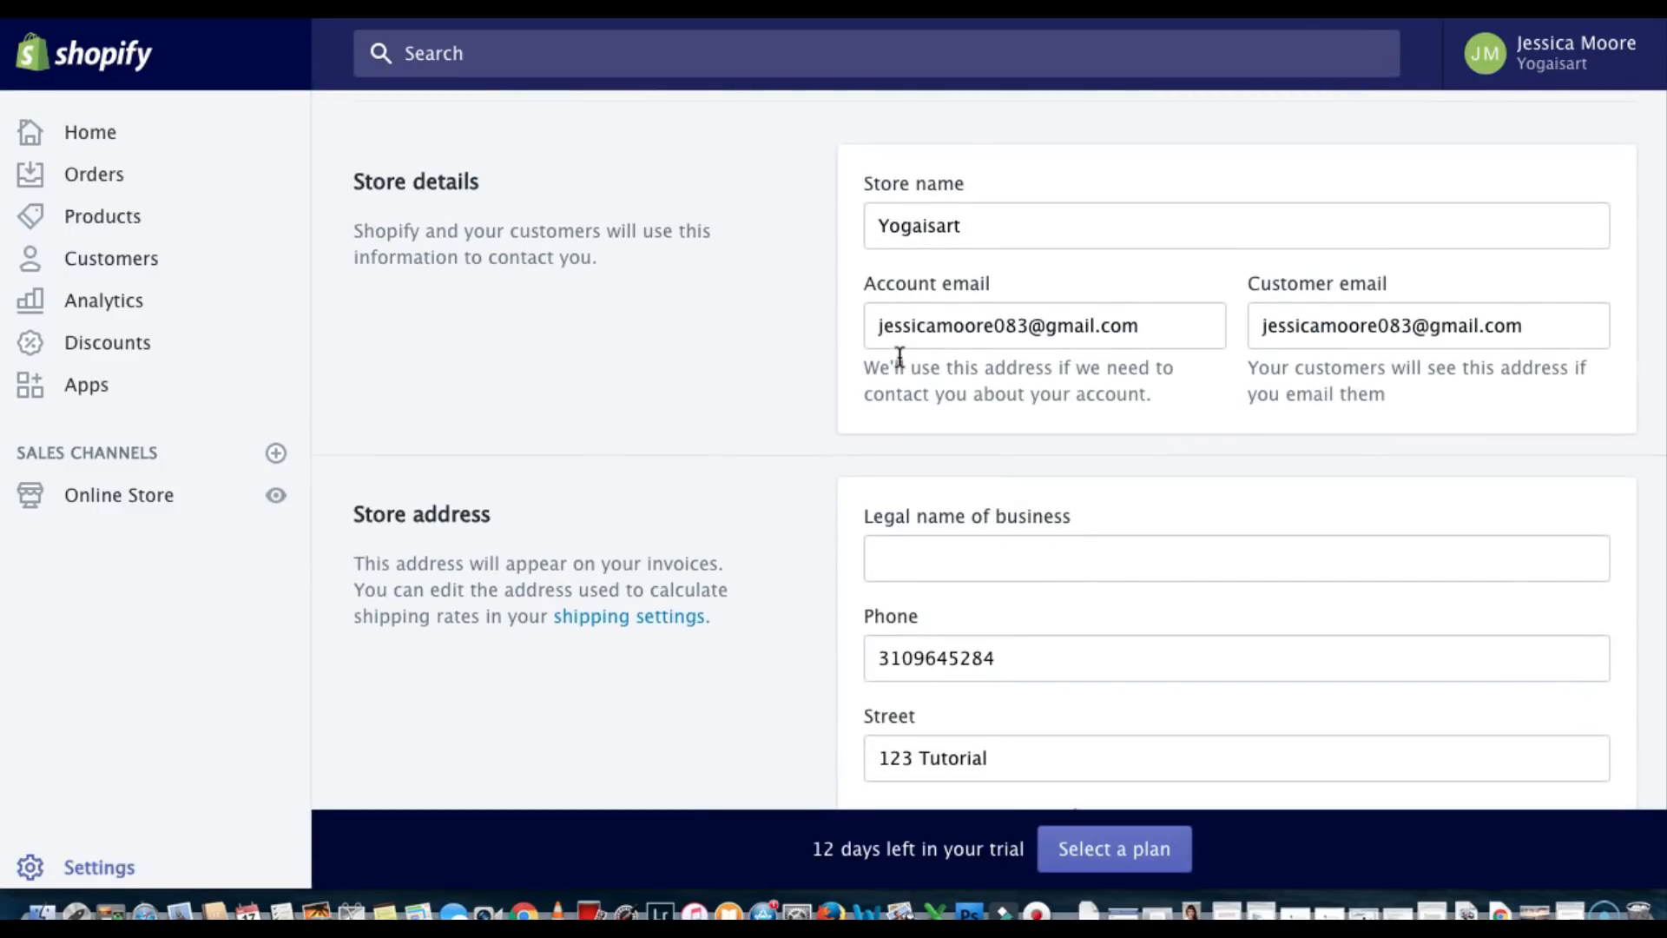
pyautogui.scroll(-2, 900, 356)
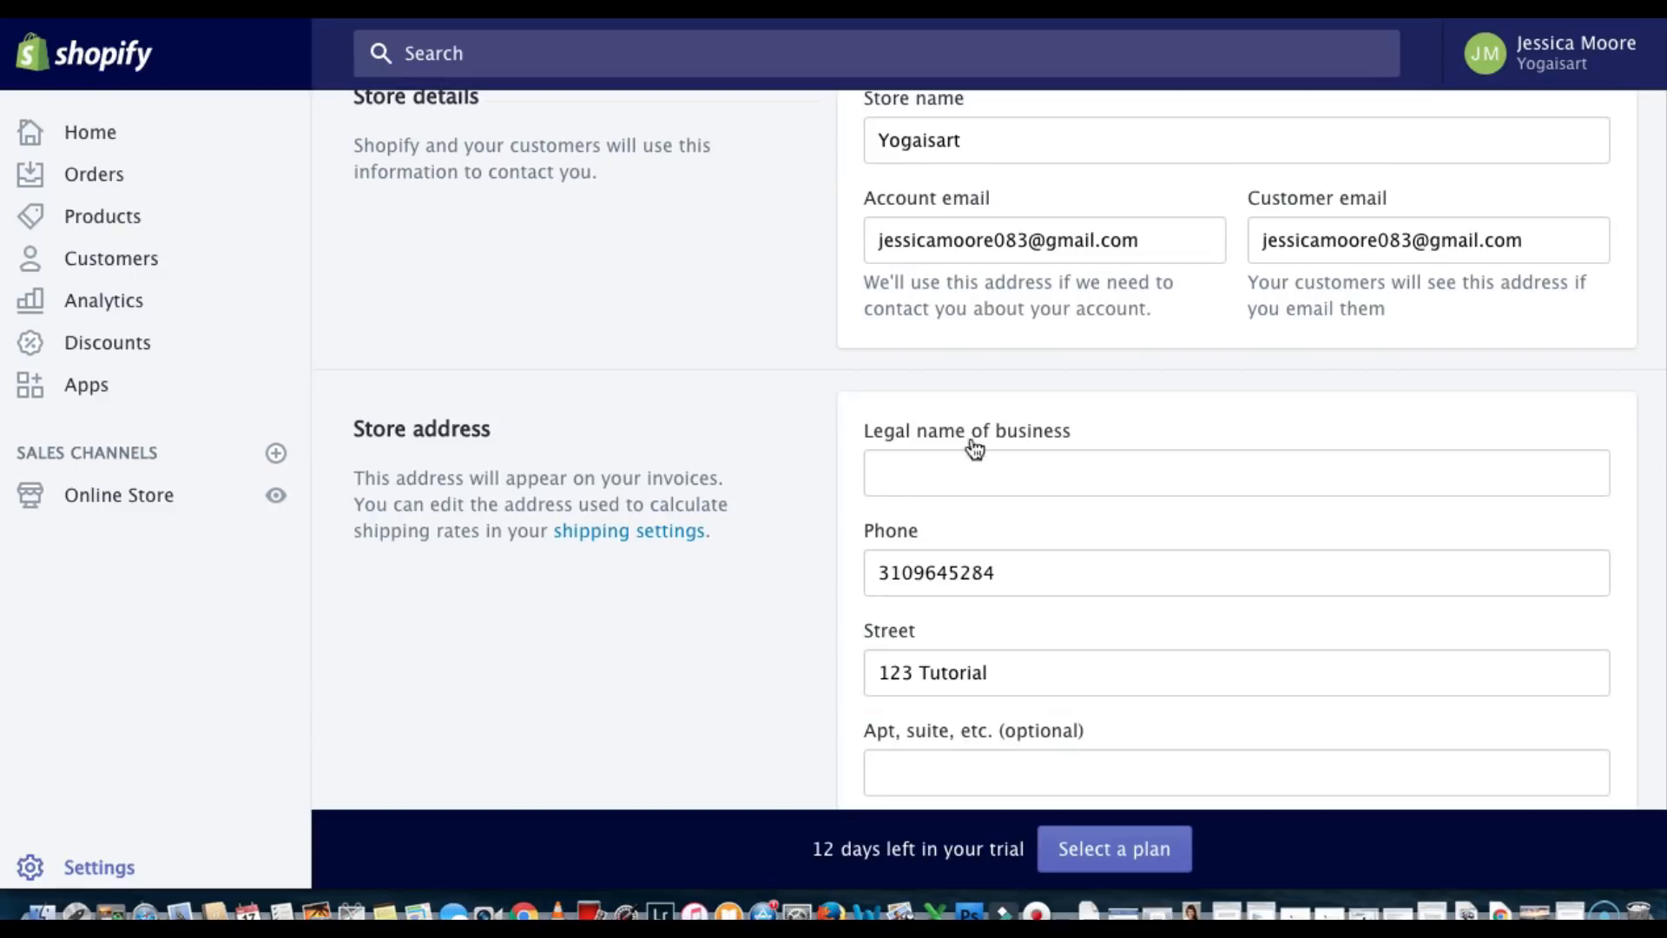
pyautogui.scroll(-6, 1014, 445)
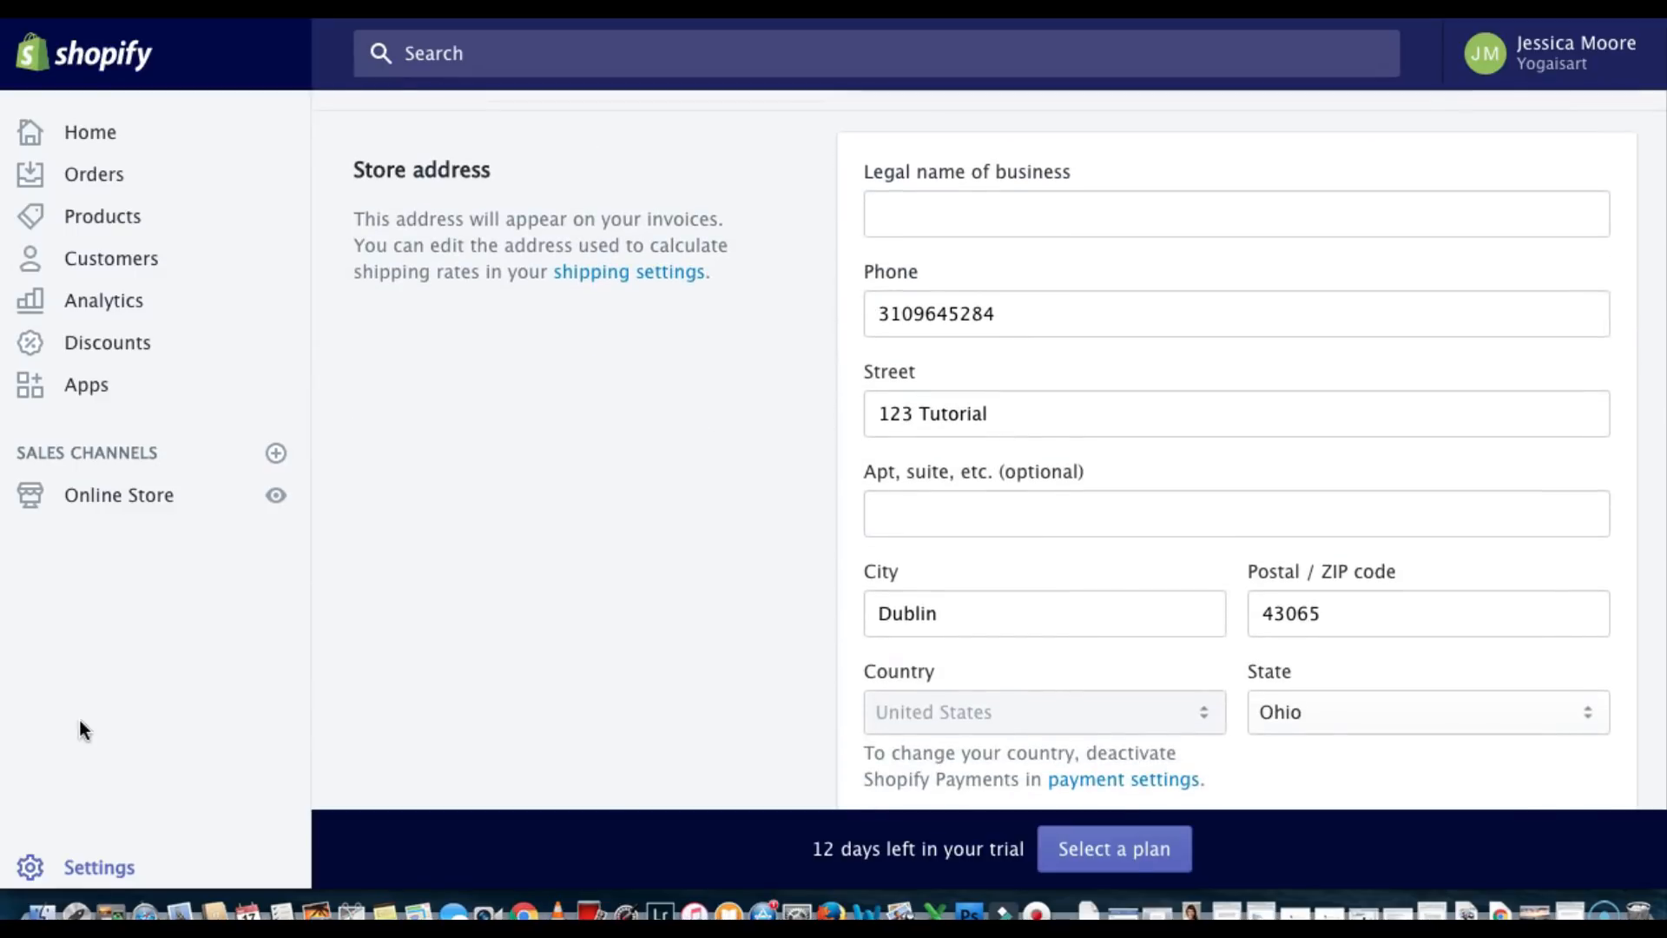
pyautogui.click(96, 866)
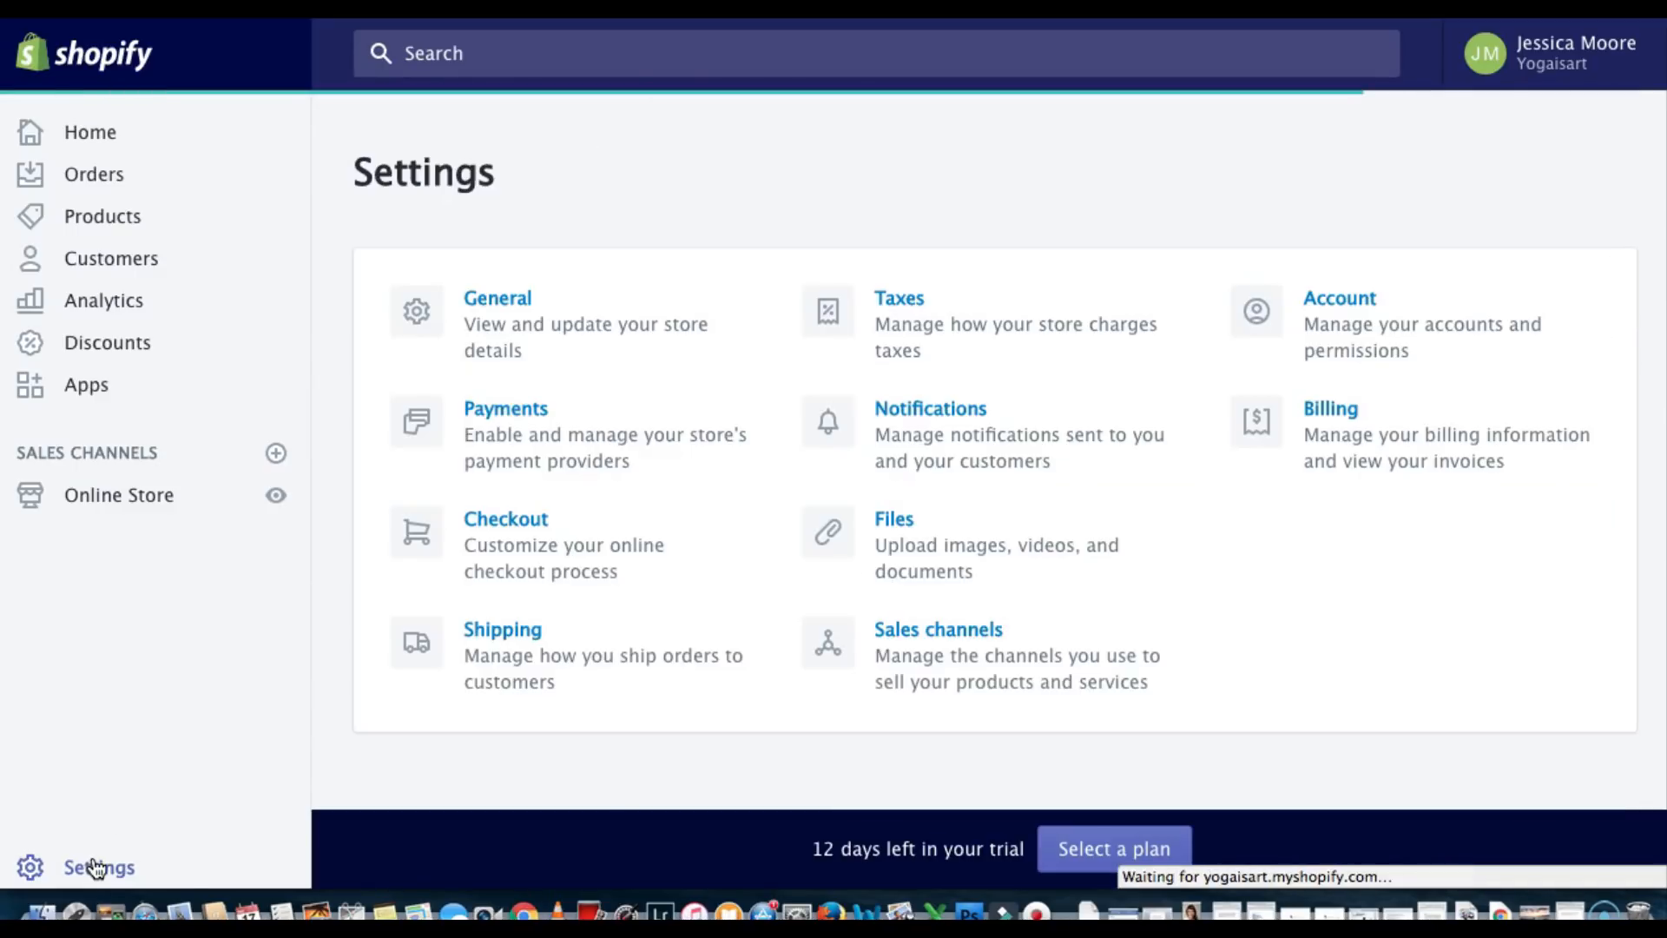
pyautogui.click(529, 411)
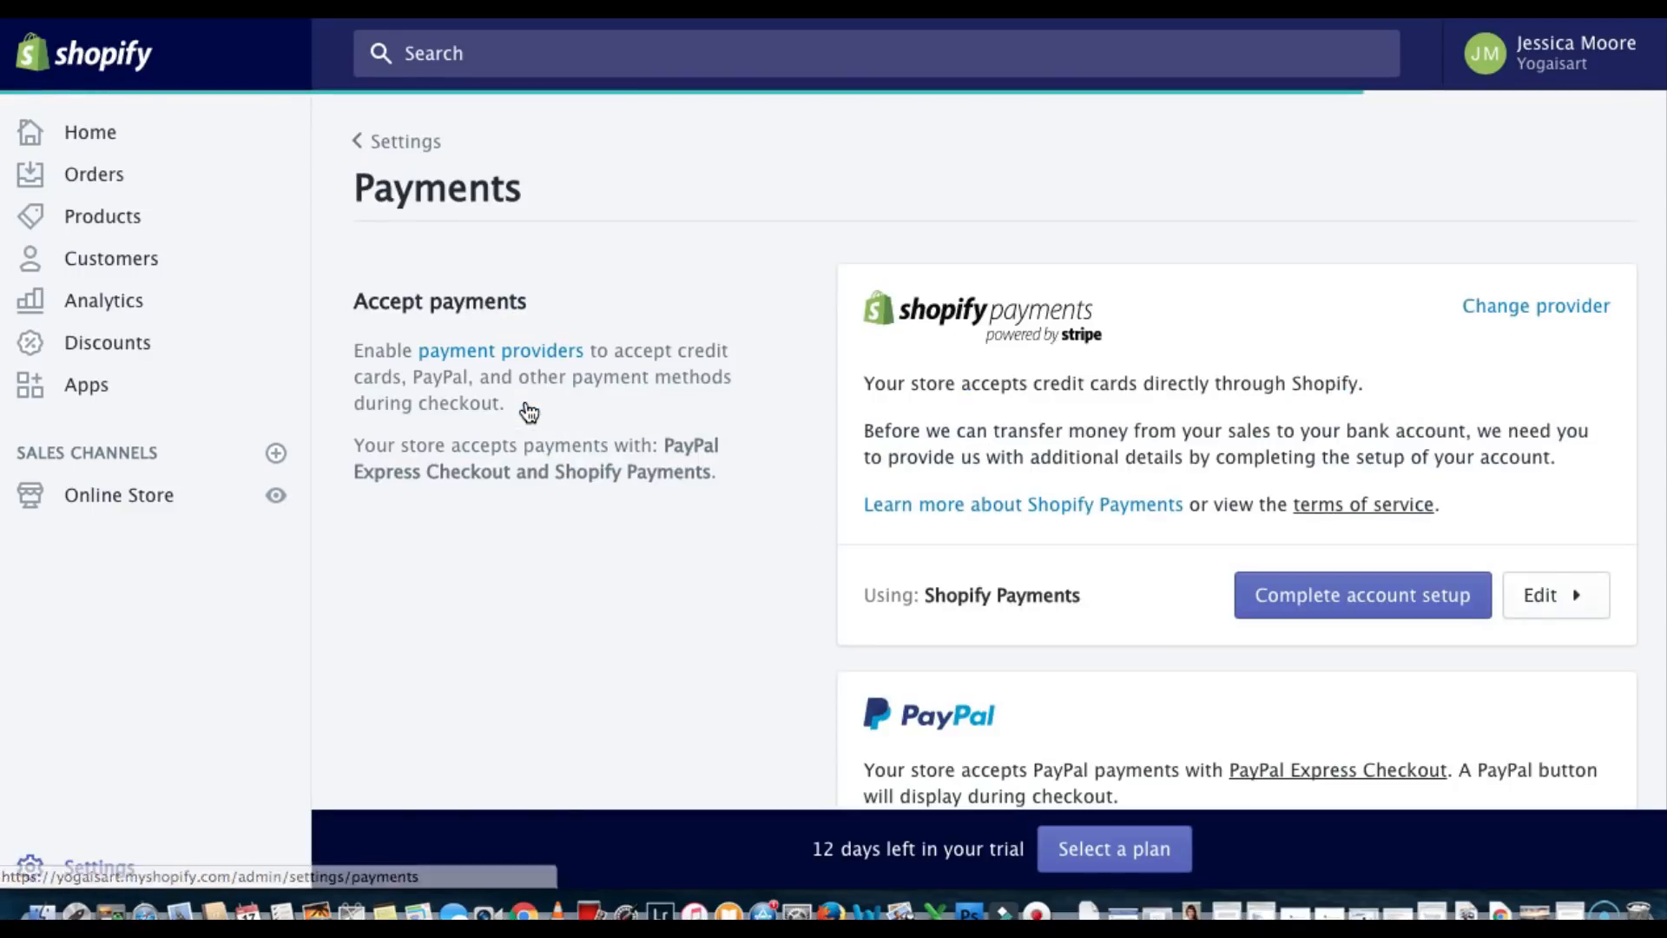
pyautogui.scroll(-5, 946, 363)
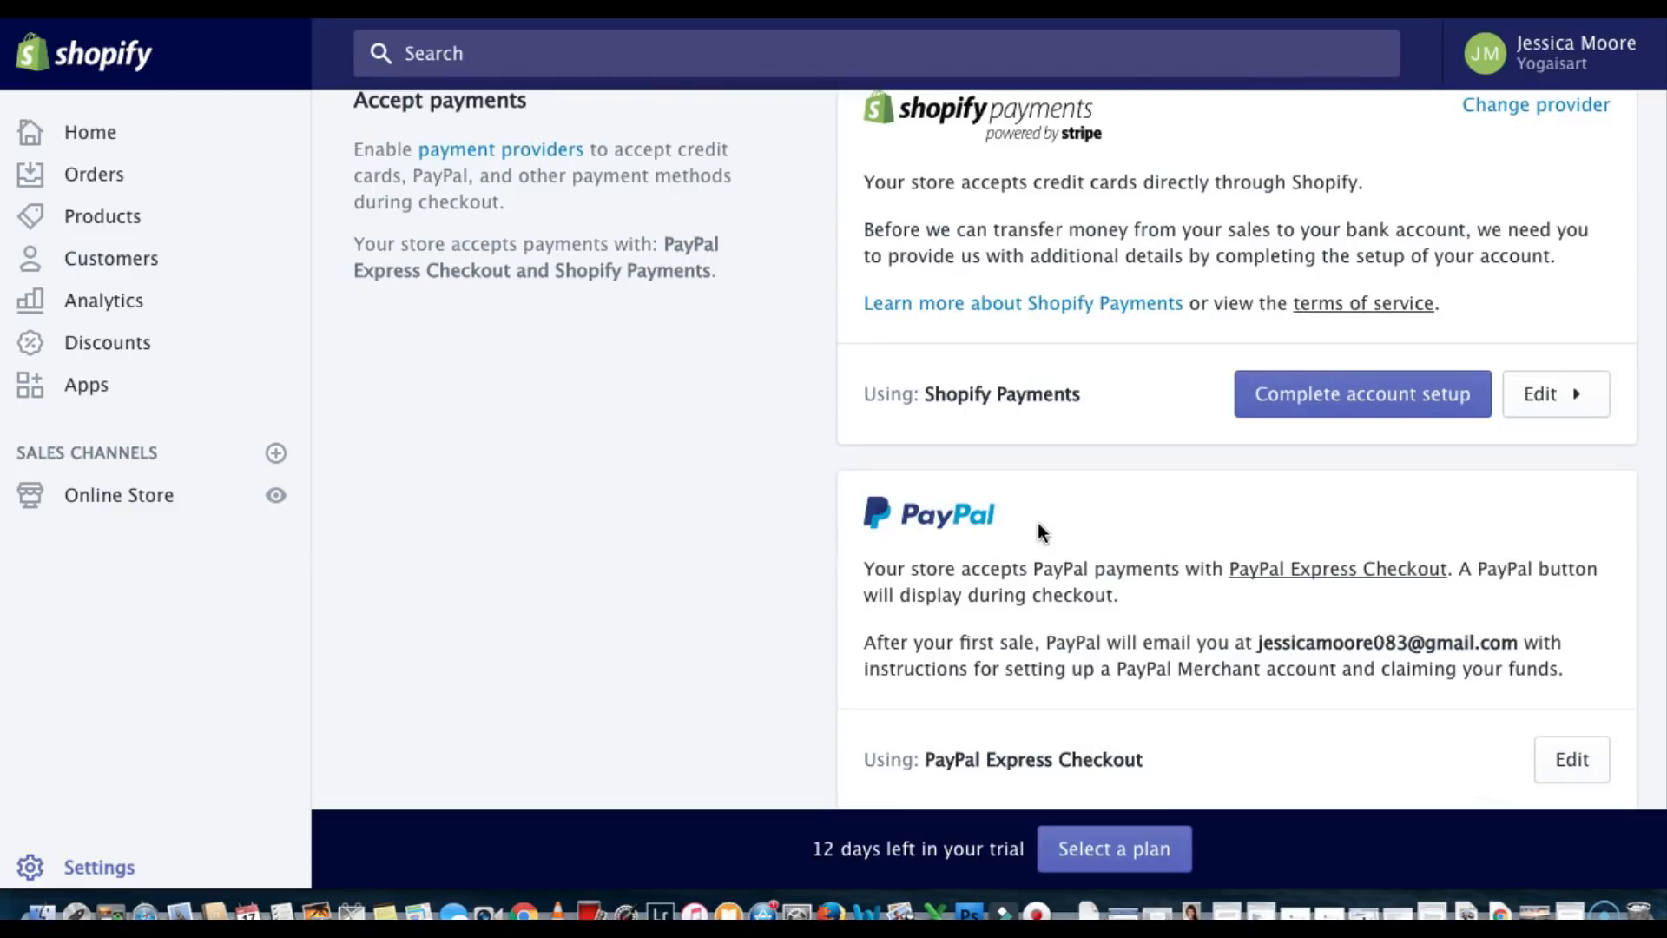
pyautogui.scroll(1, 1038, 522)
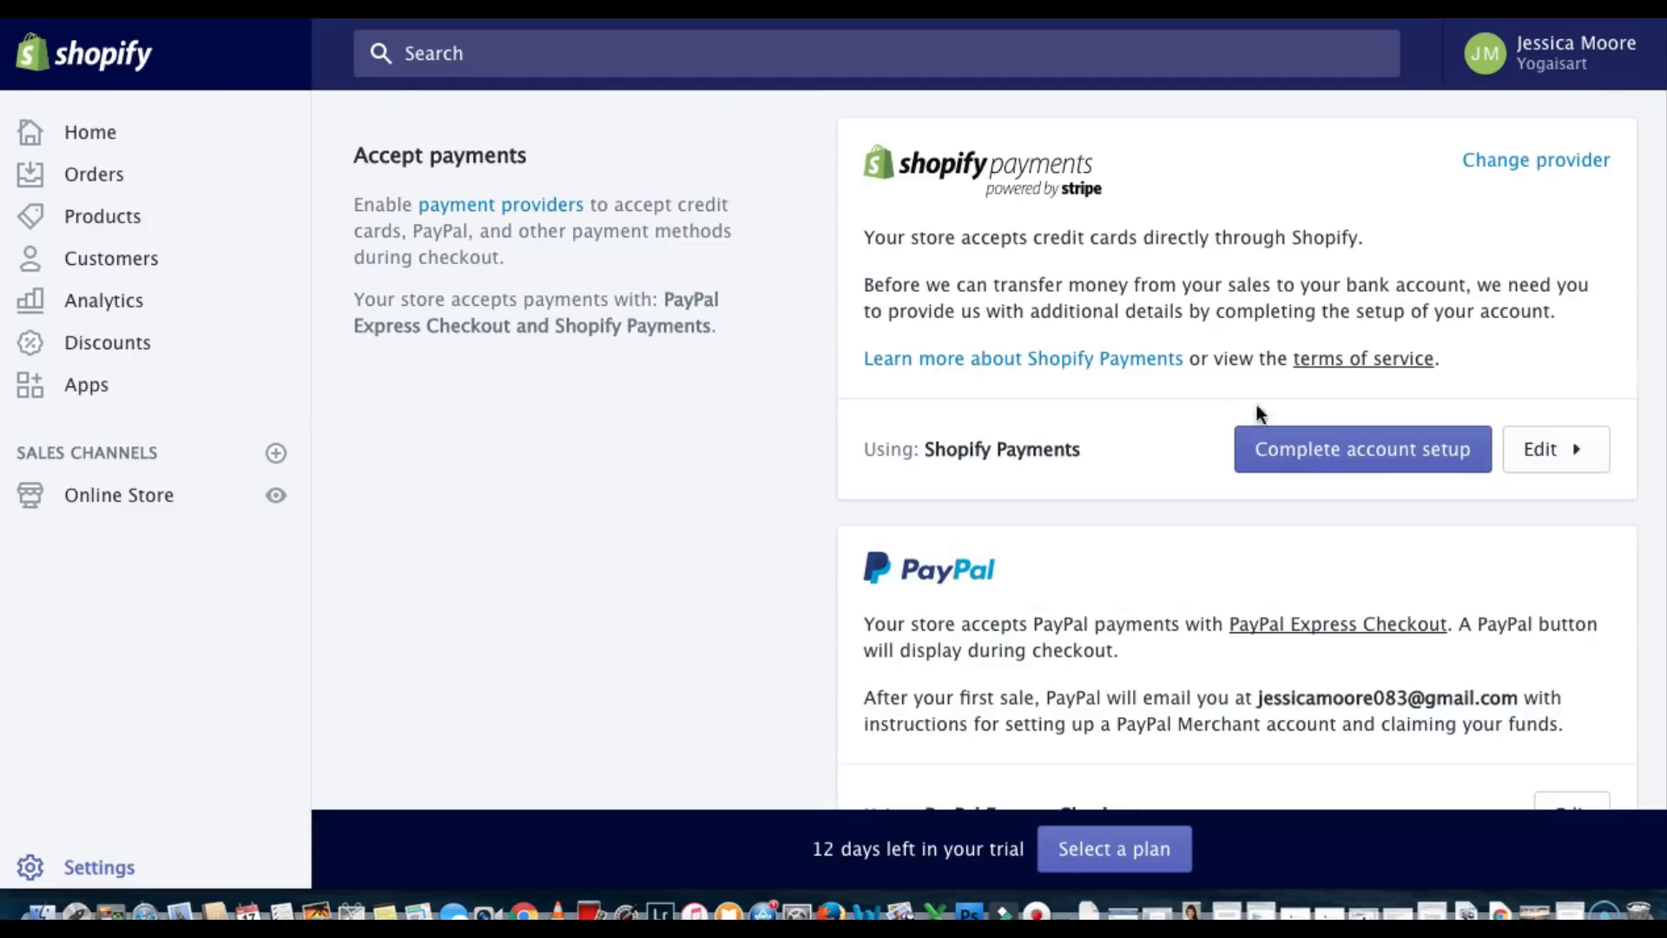
pyautogui.click(1322, 460)
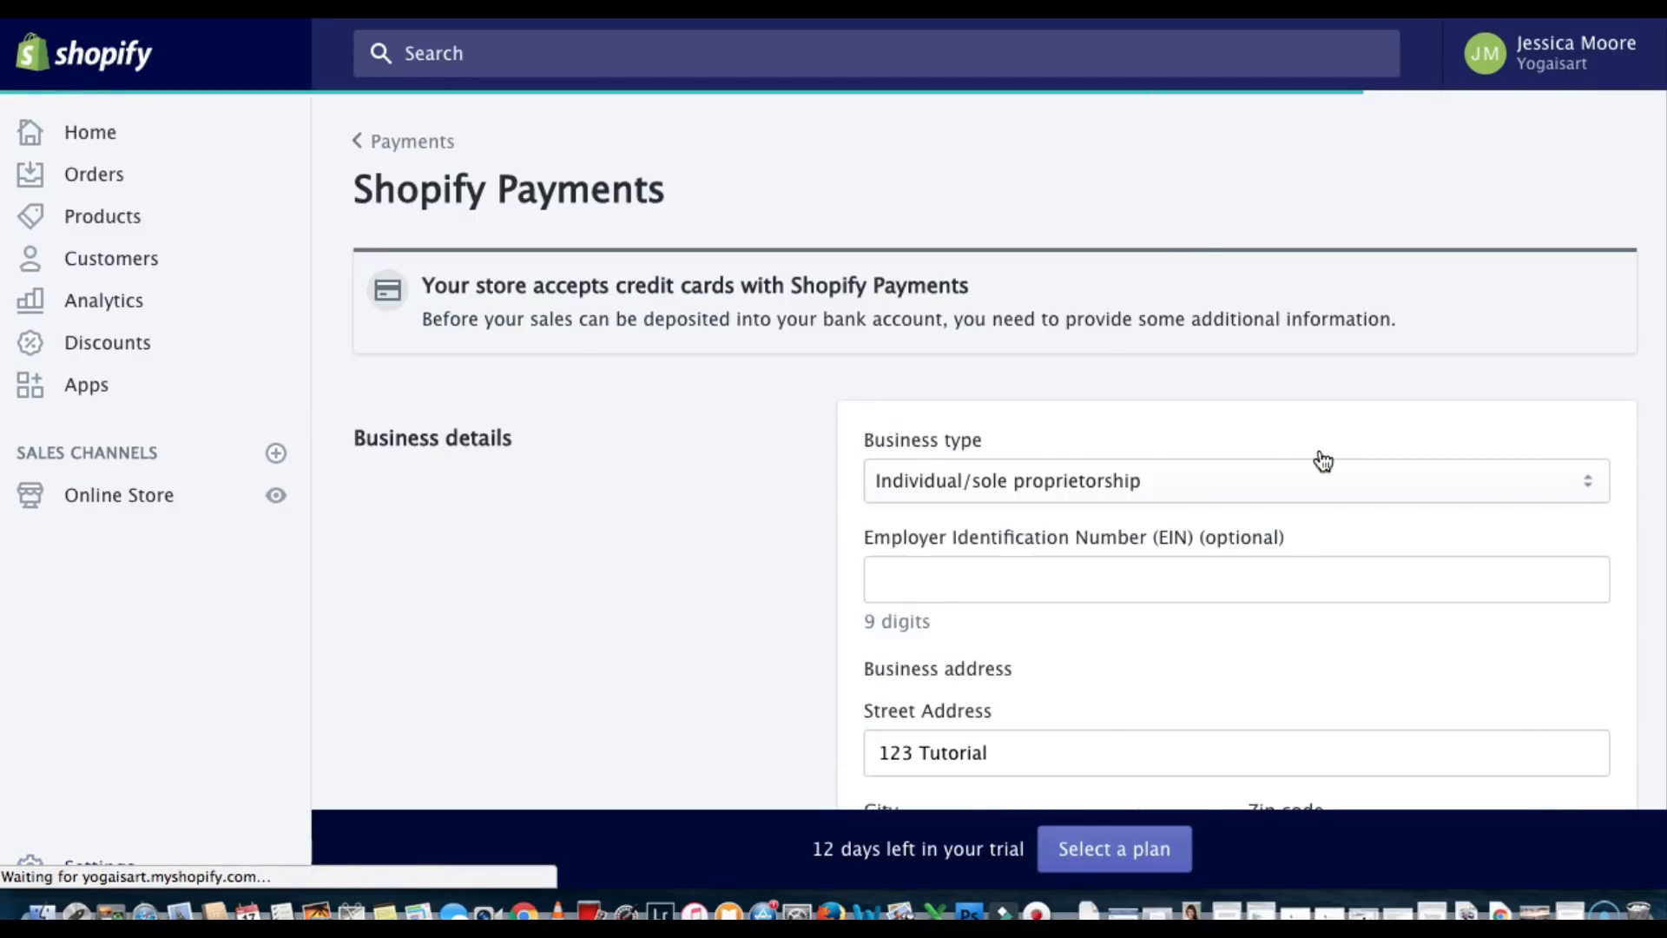
pyautogui.scroll(-1, 1027, 440)
pyautogui.scroll(-2, 1026, 440)
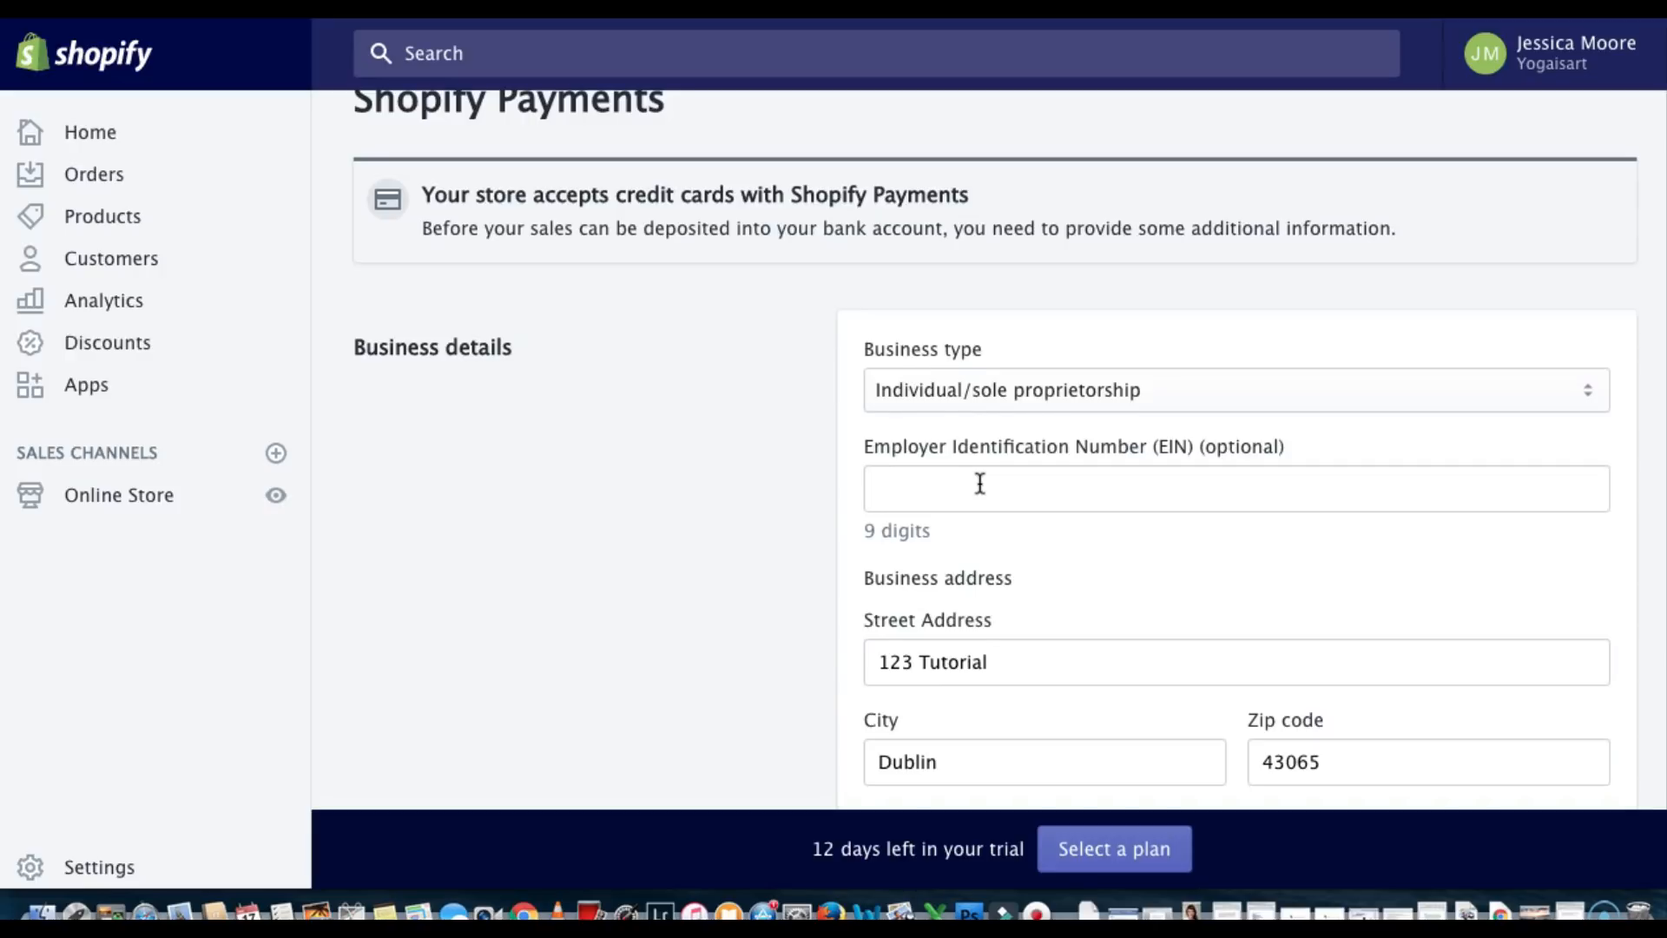
pyautogui.scroll(-20, 980, 483)
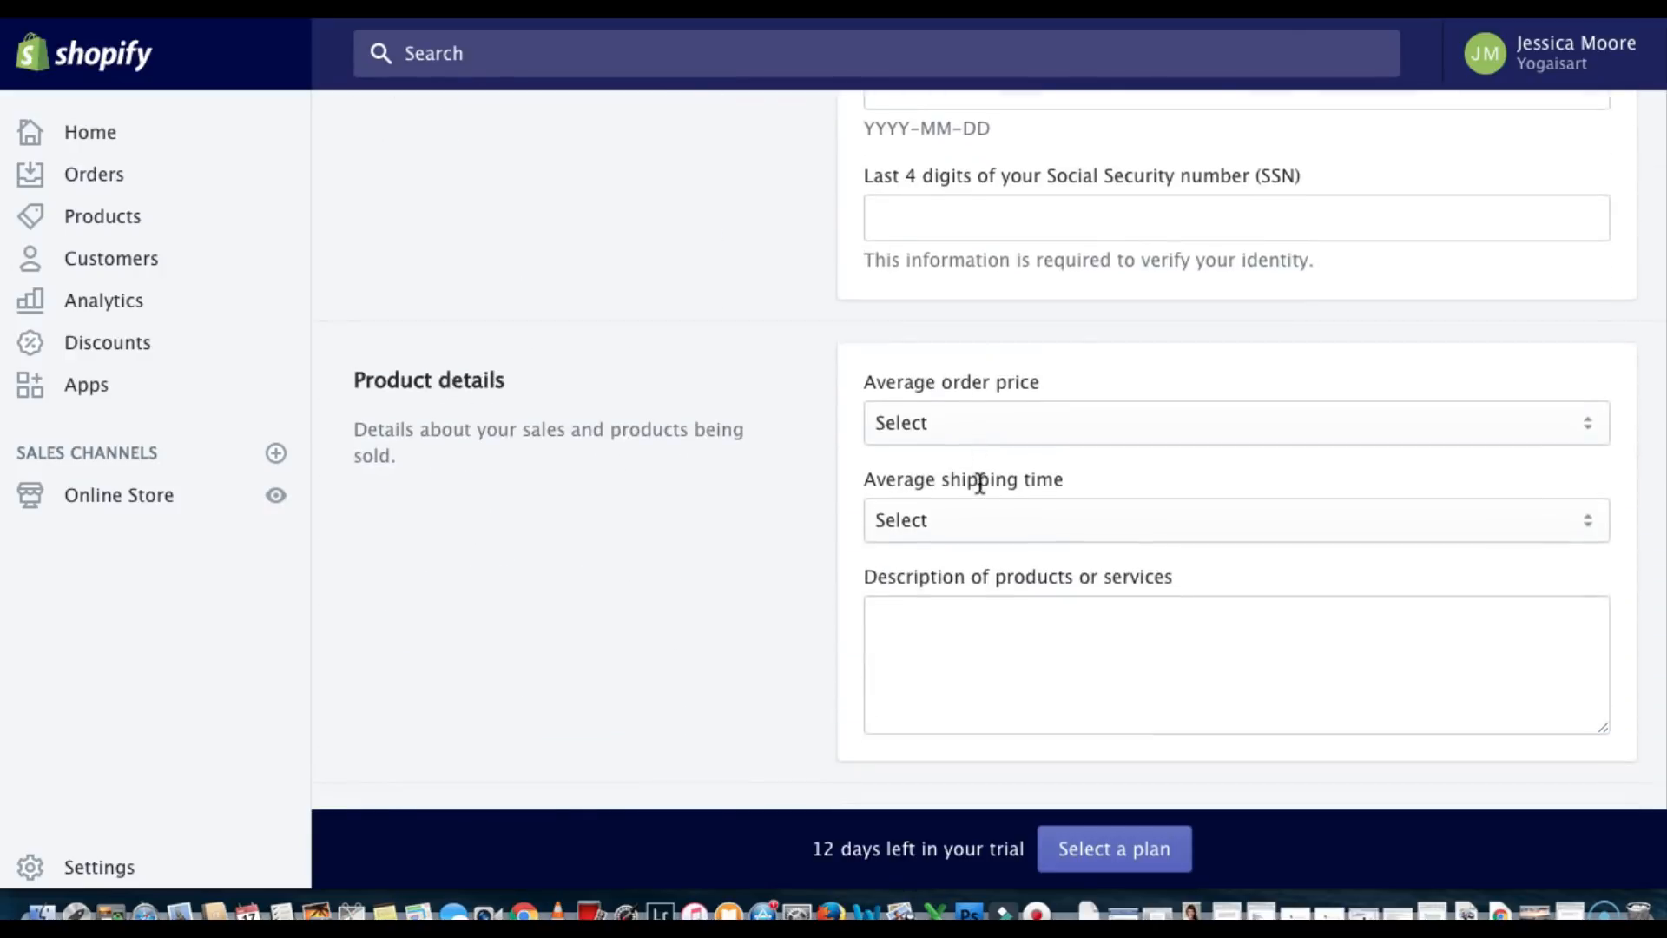
pyautogui.scroll(-17, 980, 482)
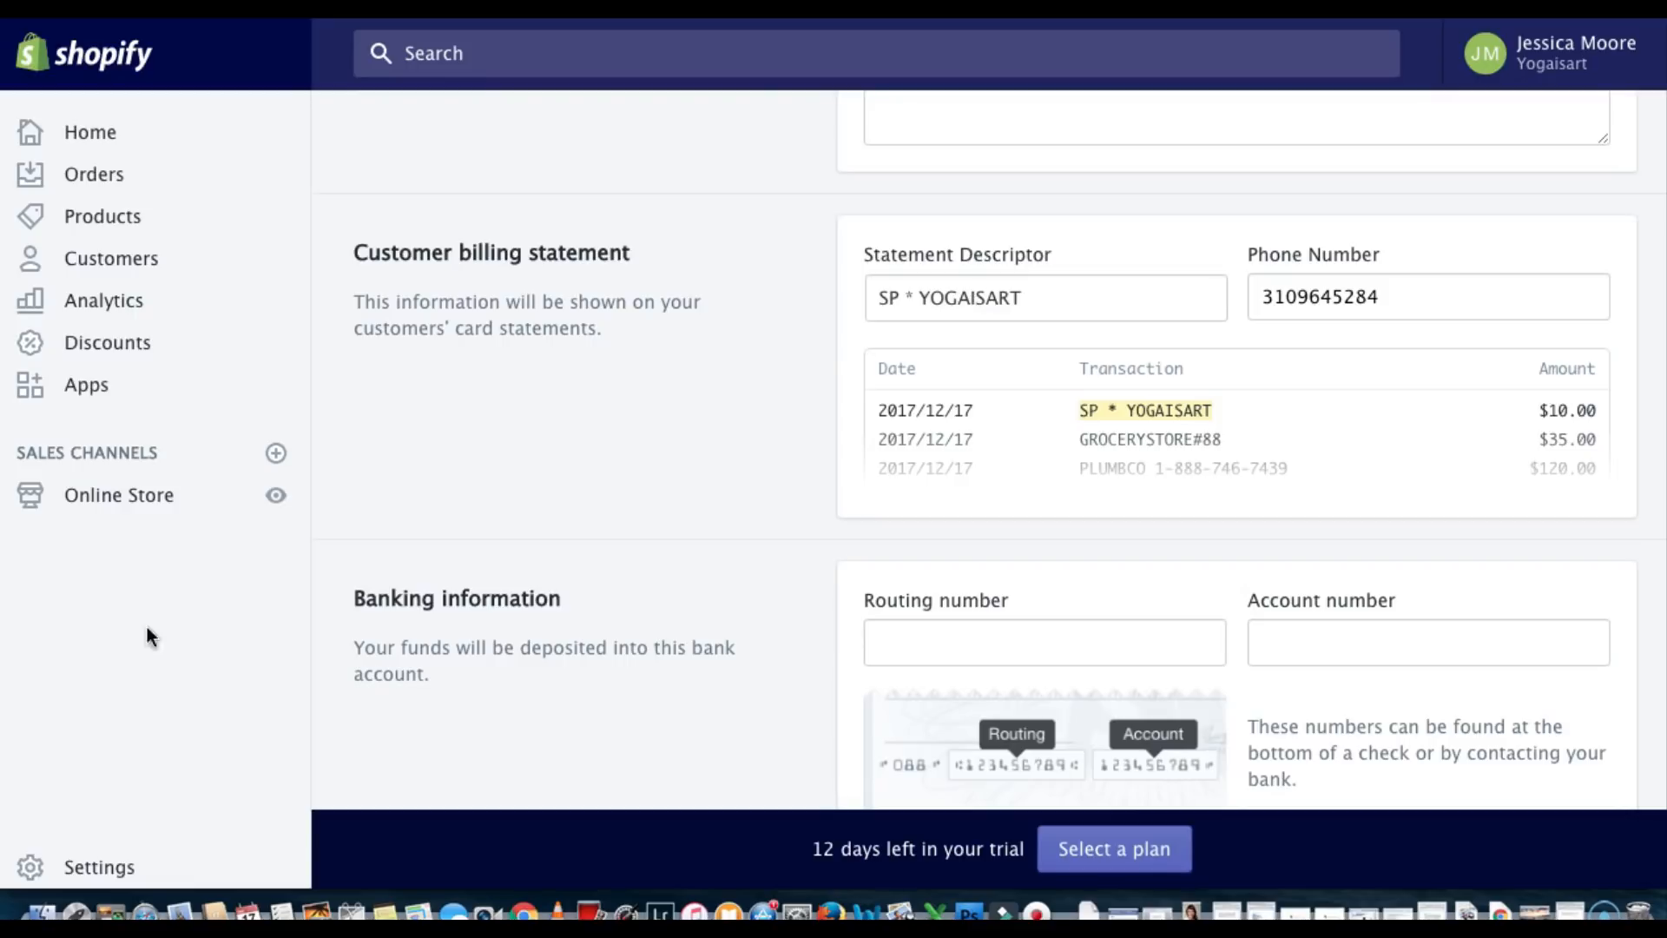
pyautogui.click(88, 875)
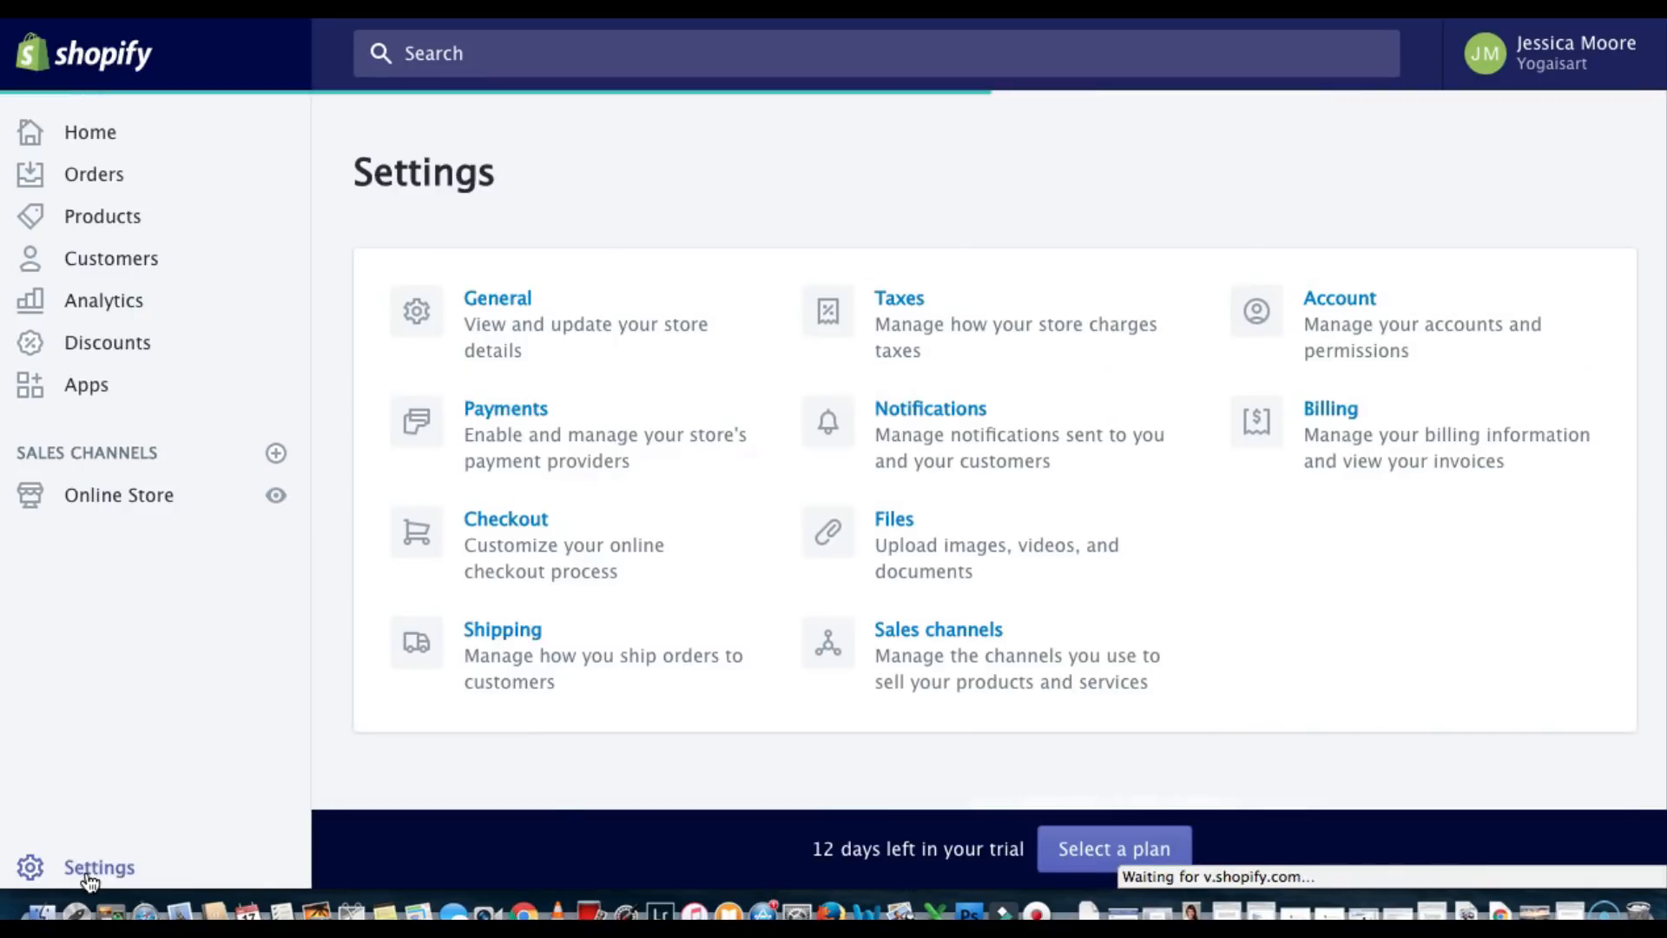
# In Checkout settings, select 'Accounts are disabled' and 'Require first and last name'
pyautogui.click(496, 521)
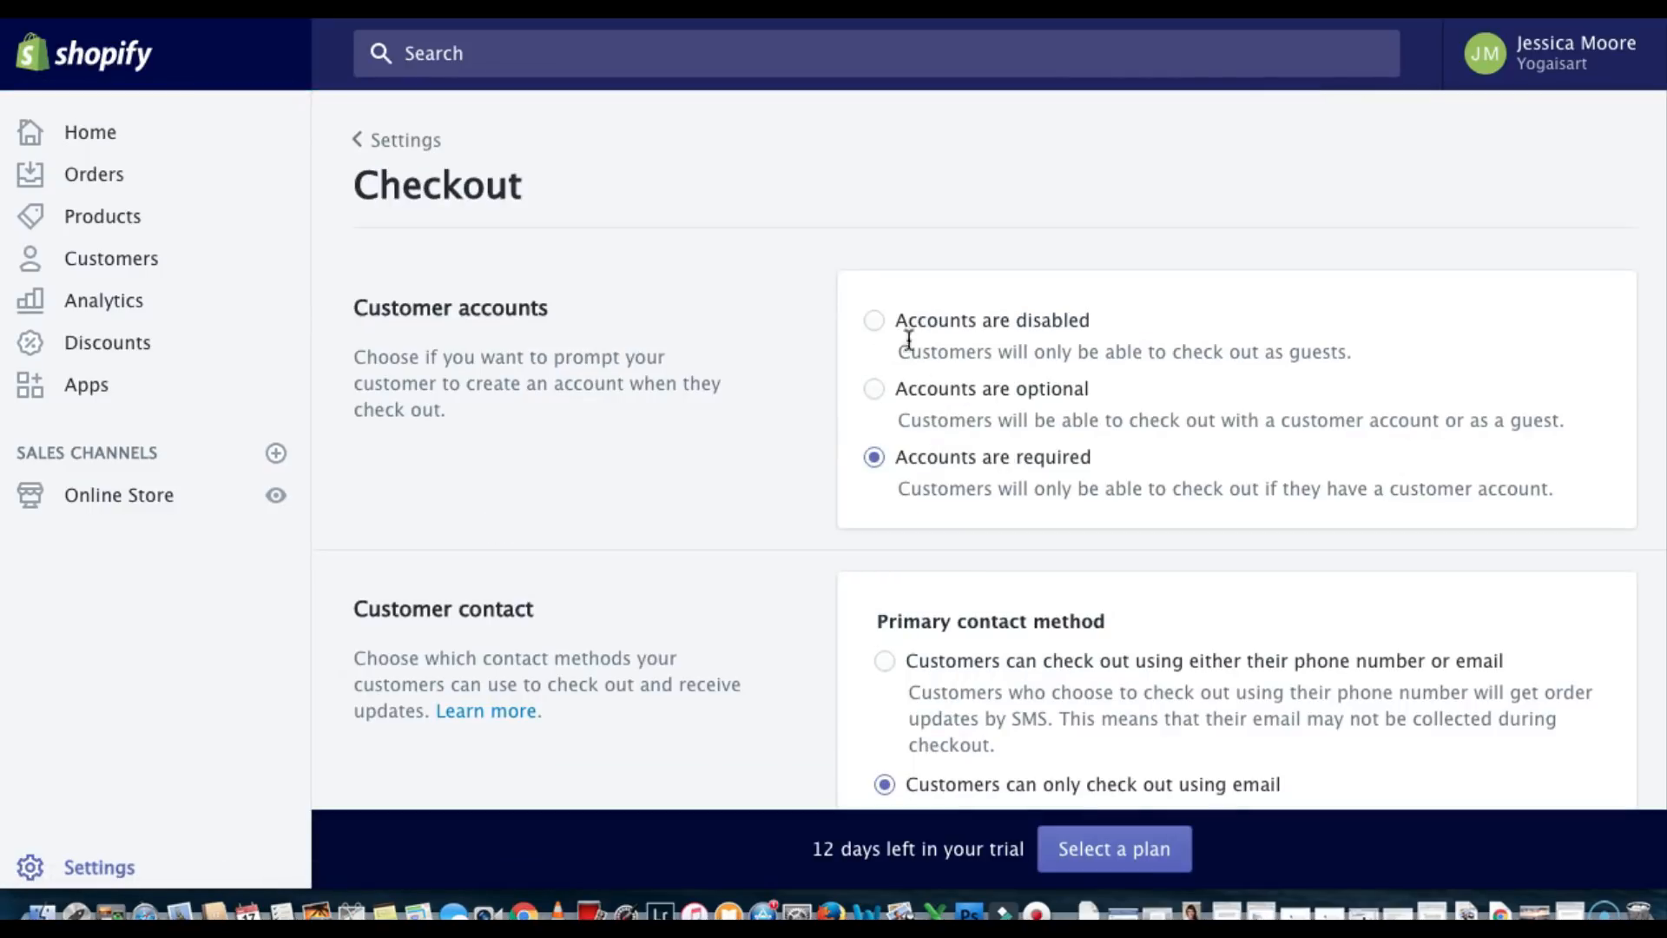
pyautogui.click(873, 323)
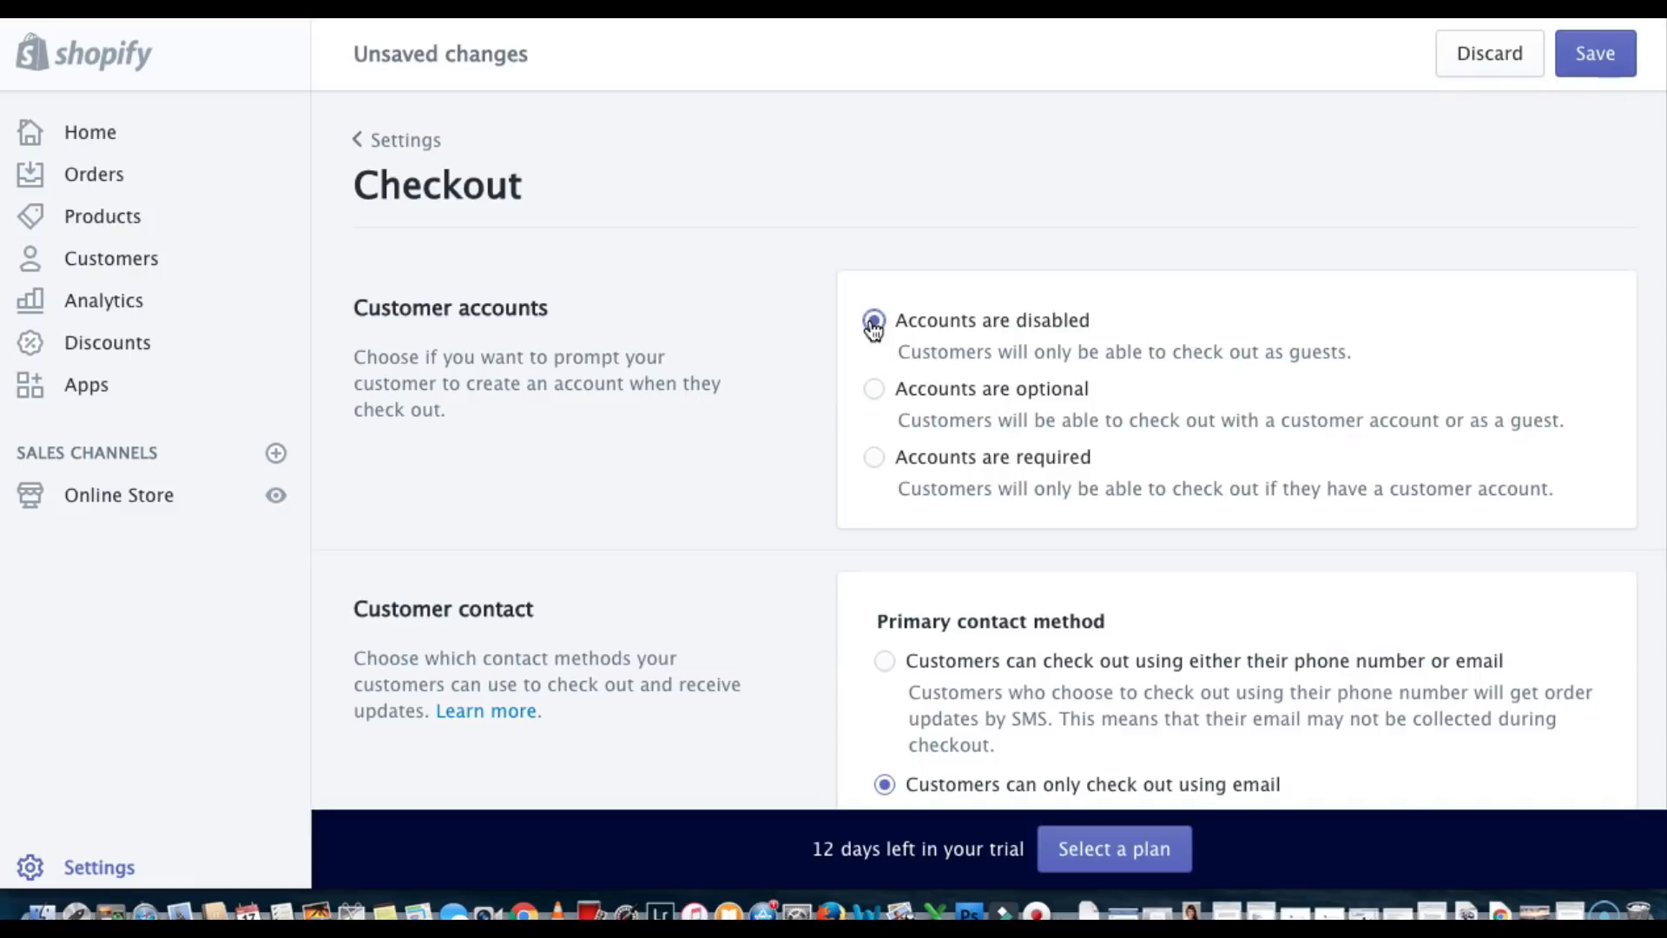
pyautogui.scroll(-5, 872, 327)
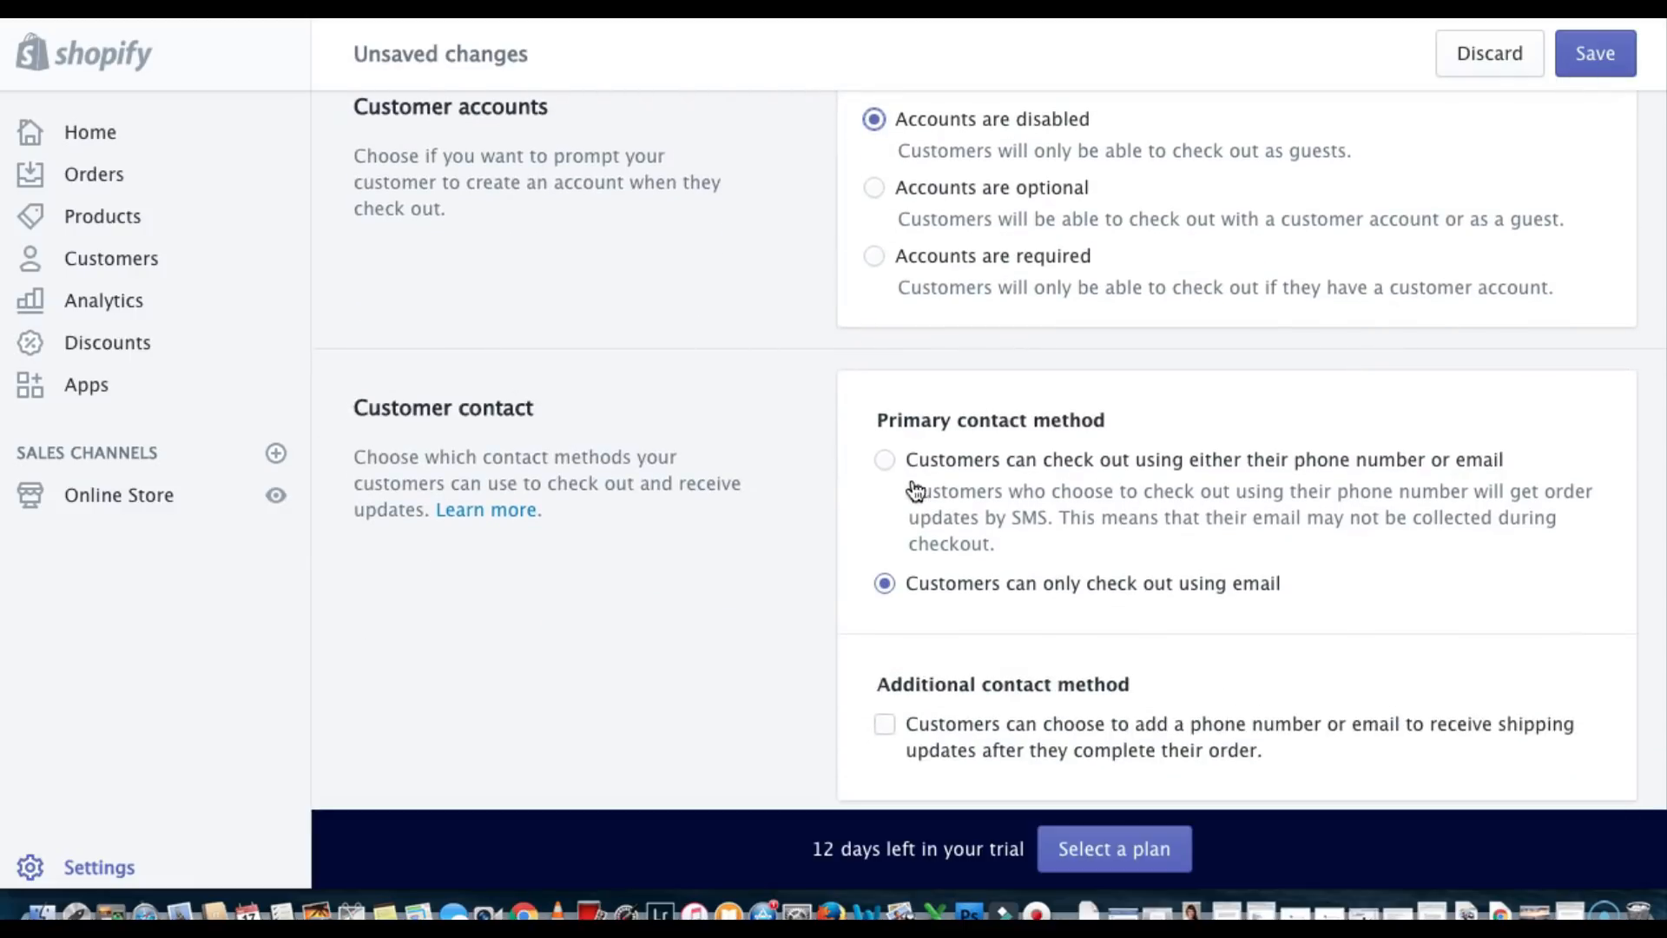
pyautogui.scroll(-10, 1053, 586)
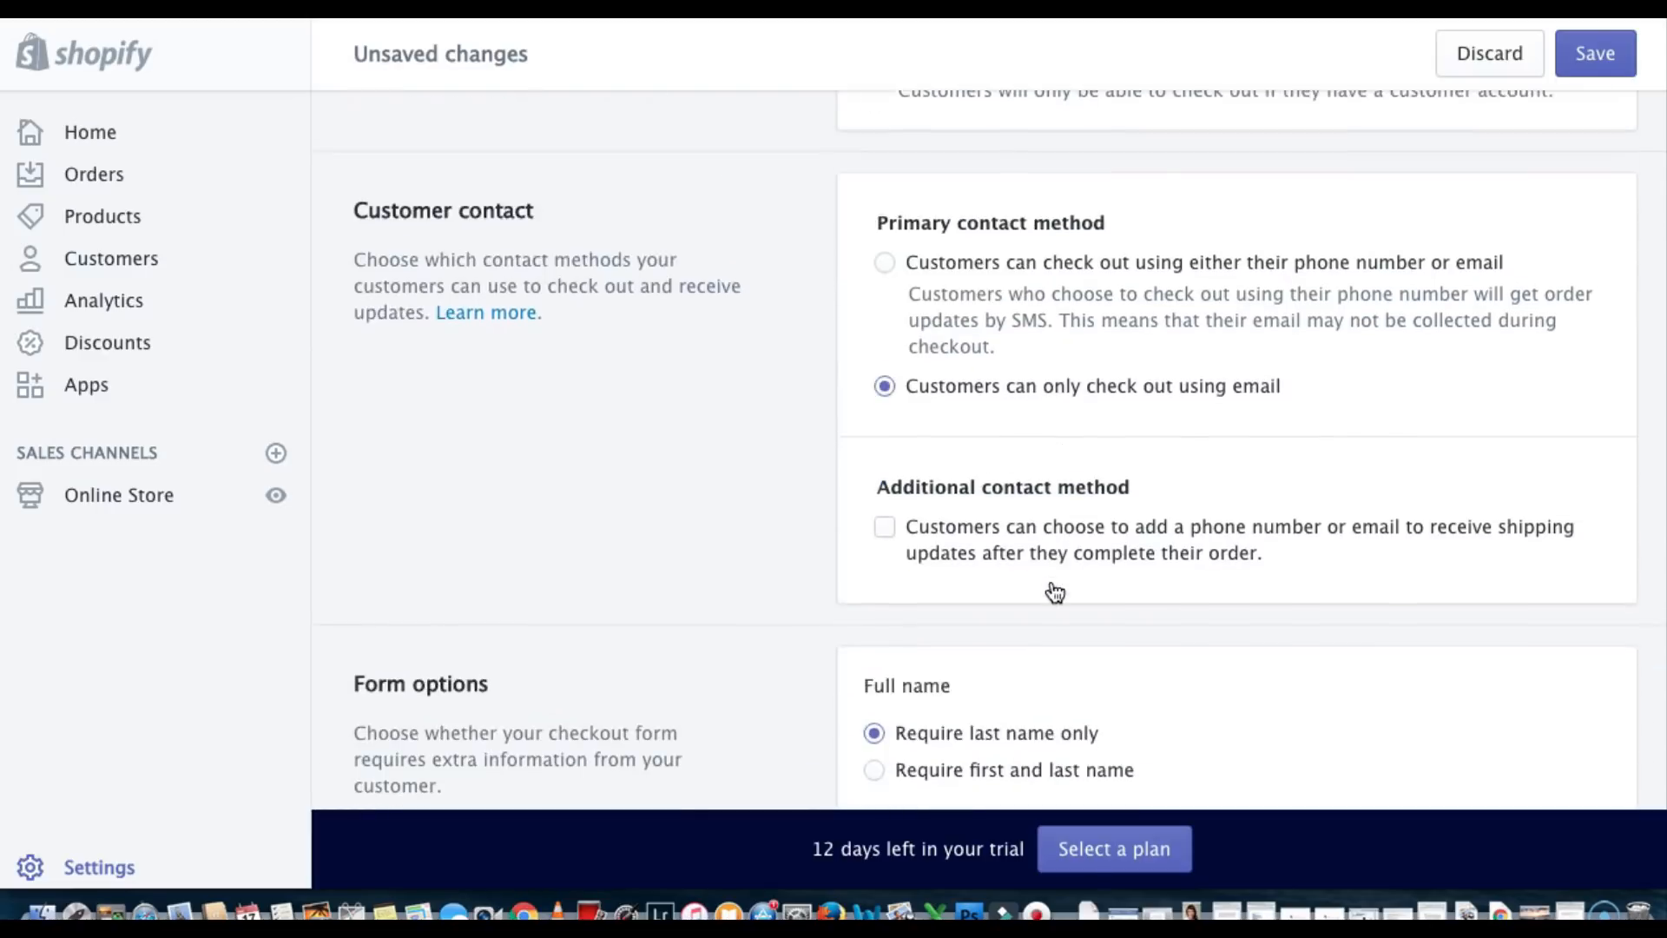
pyautogui.scroll(-2, 1053, 589)
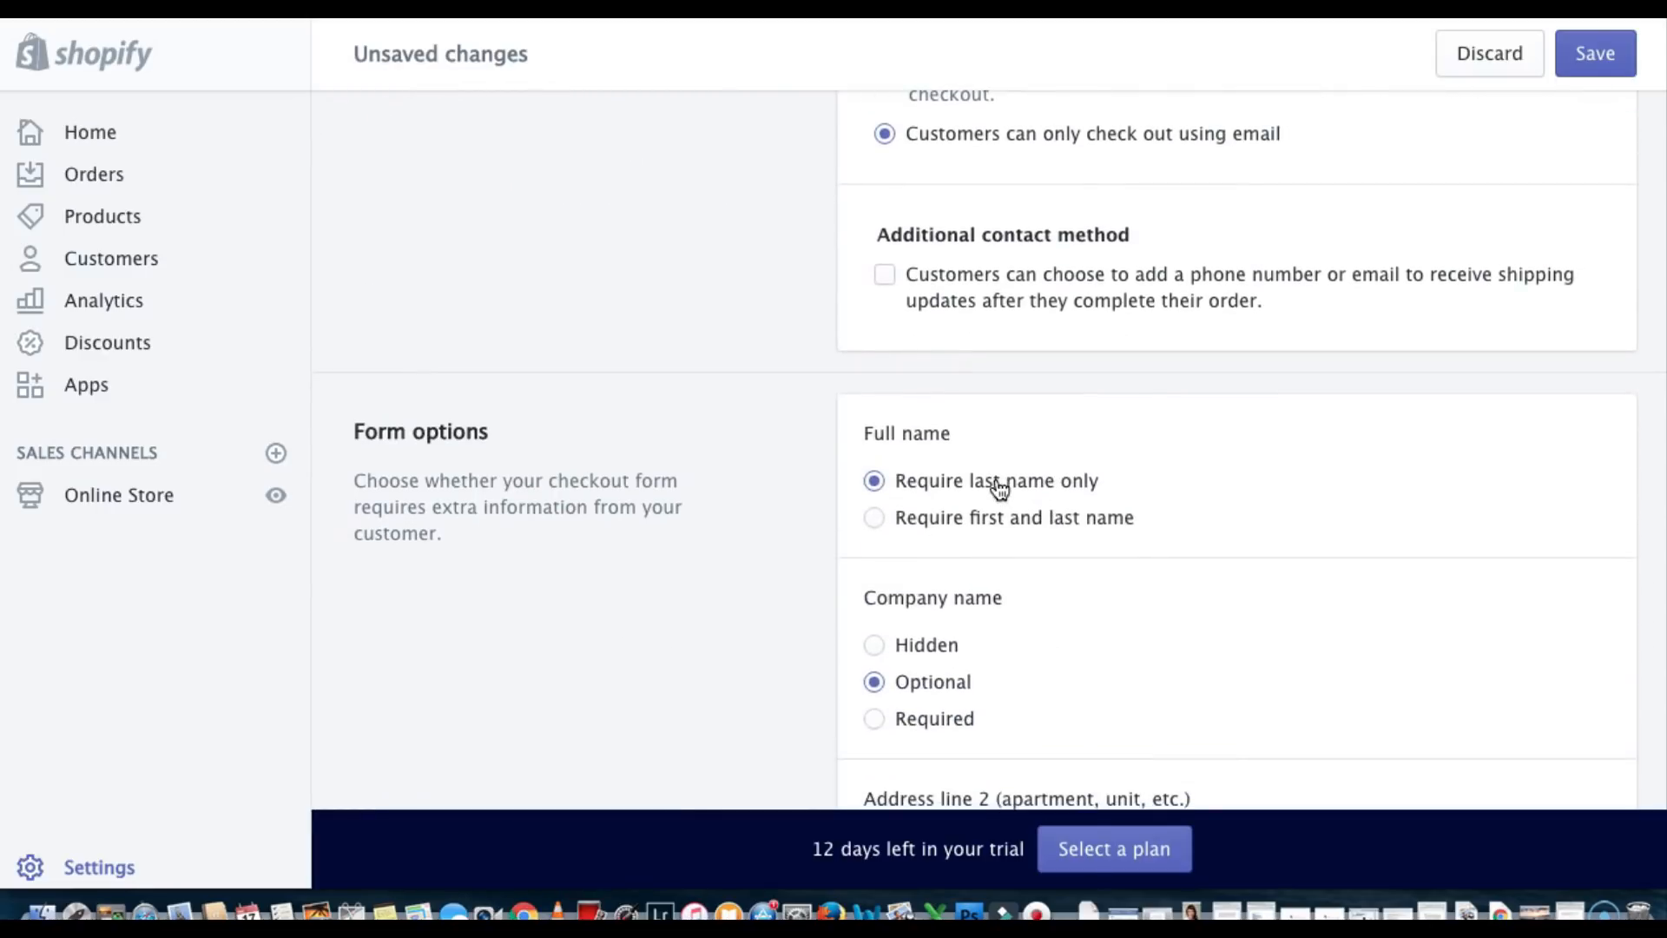
pyautogui.scroll(-2, 963, 440)
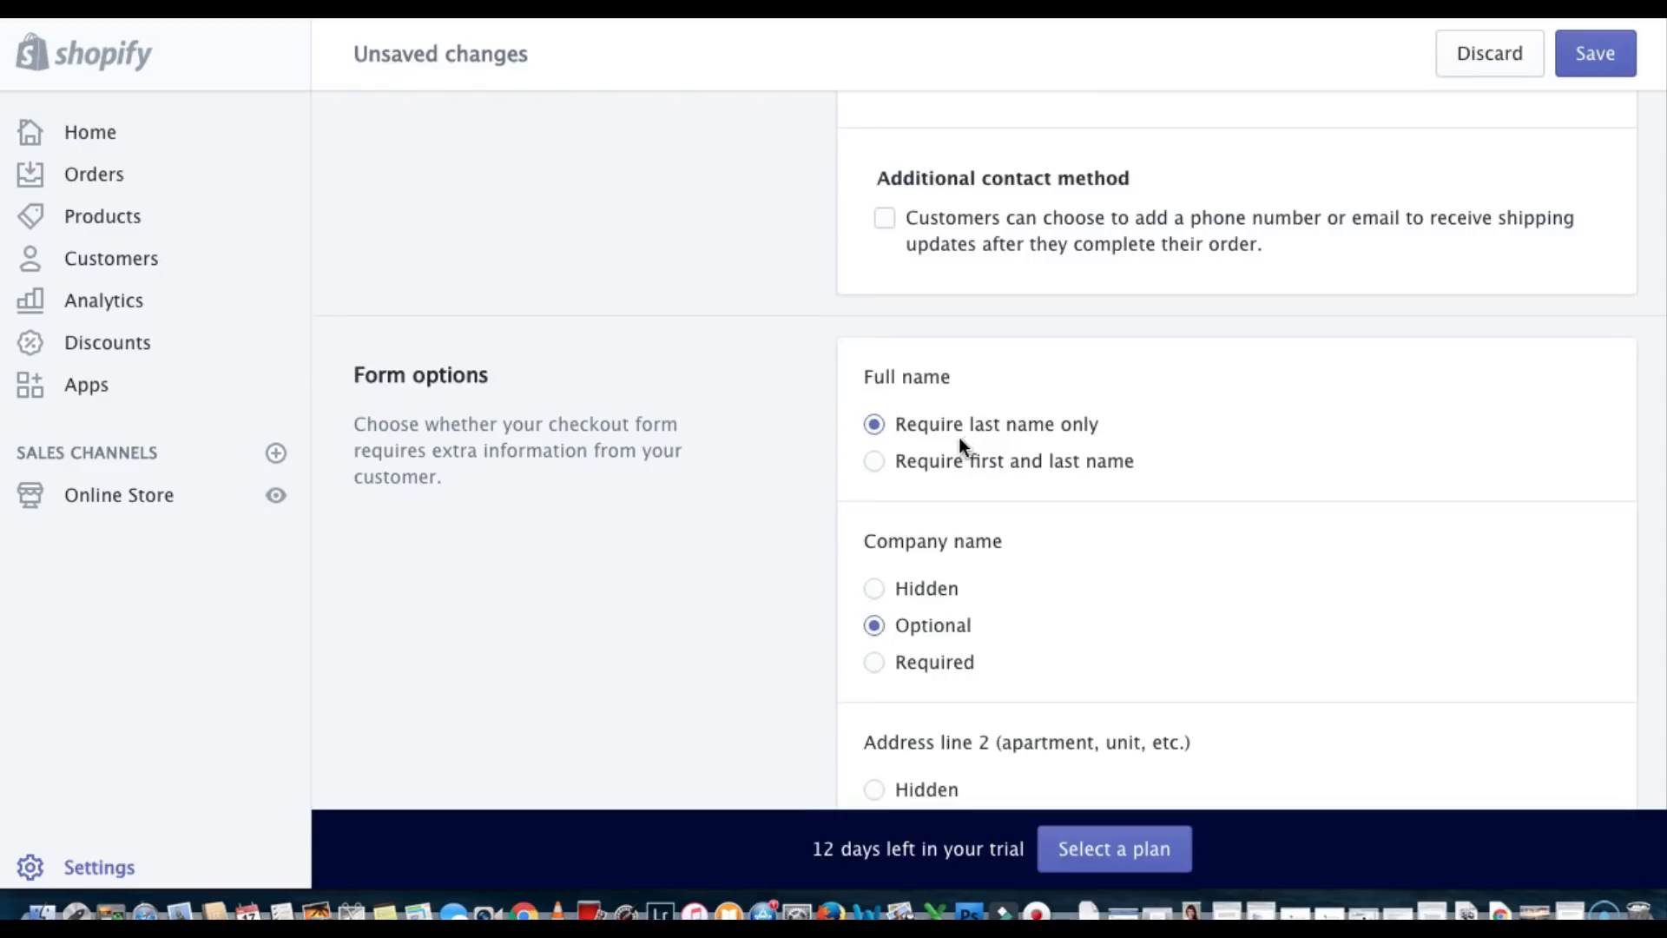
pyautogui.click(875, 462)
pyautogui.scroll(-3, 881, 466)
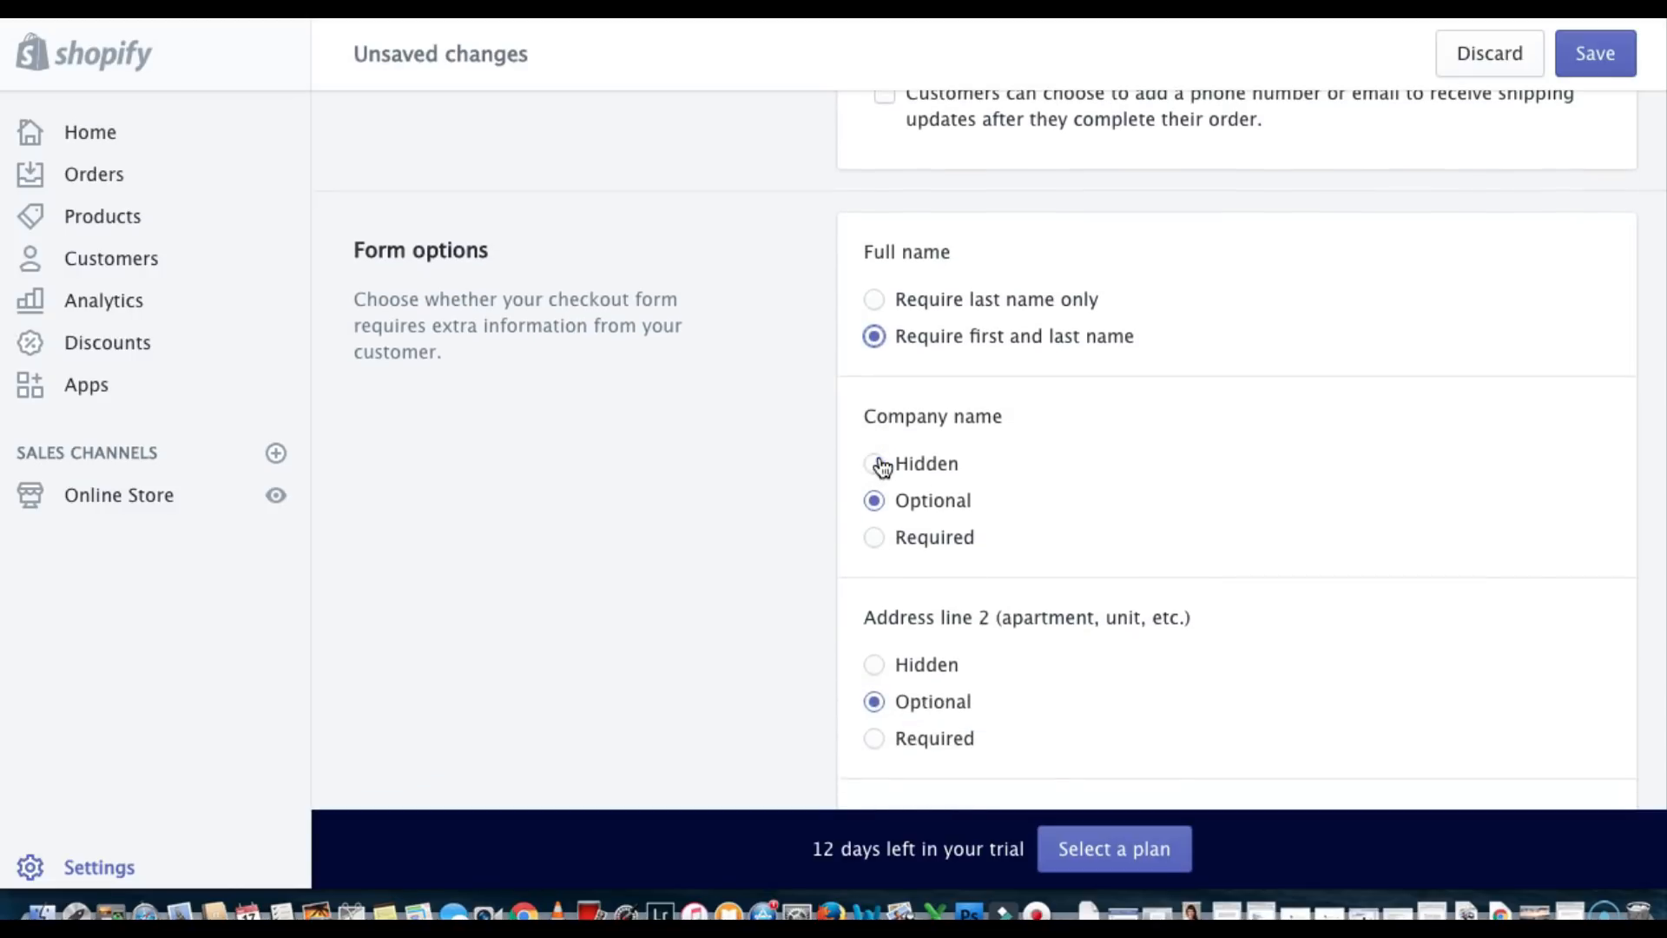
pyautogui.scroll(-4, 881, 466)
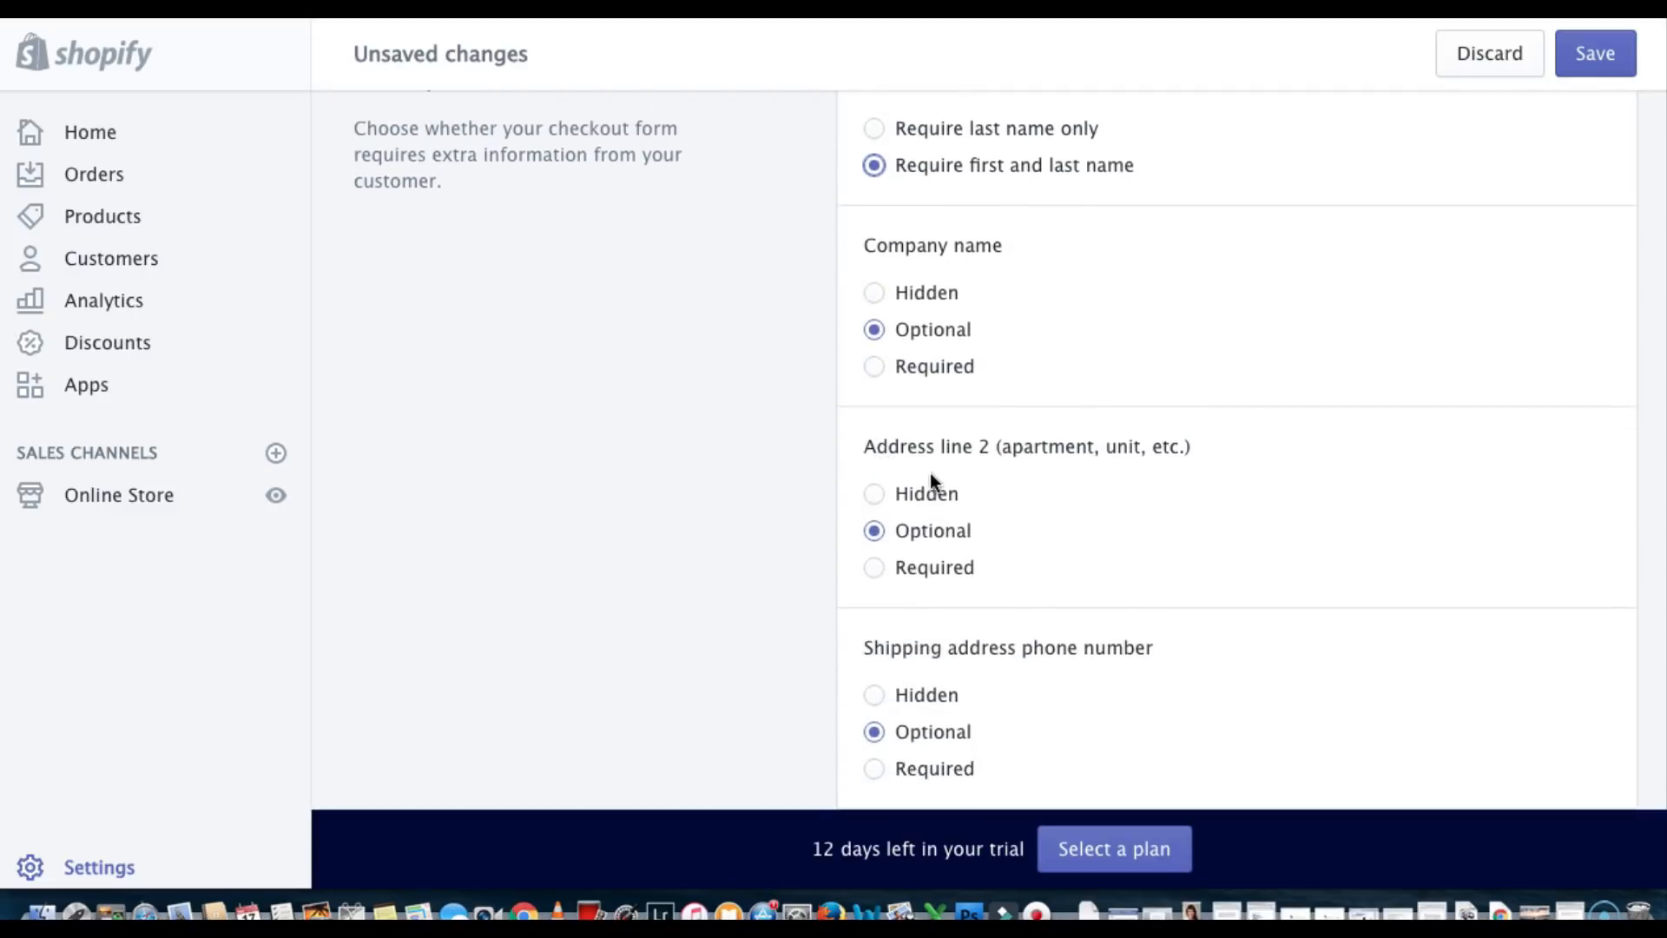
pyautogui.scroll(-5, 1019, 500)
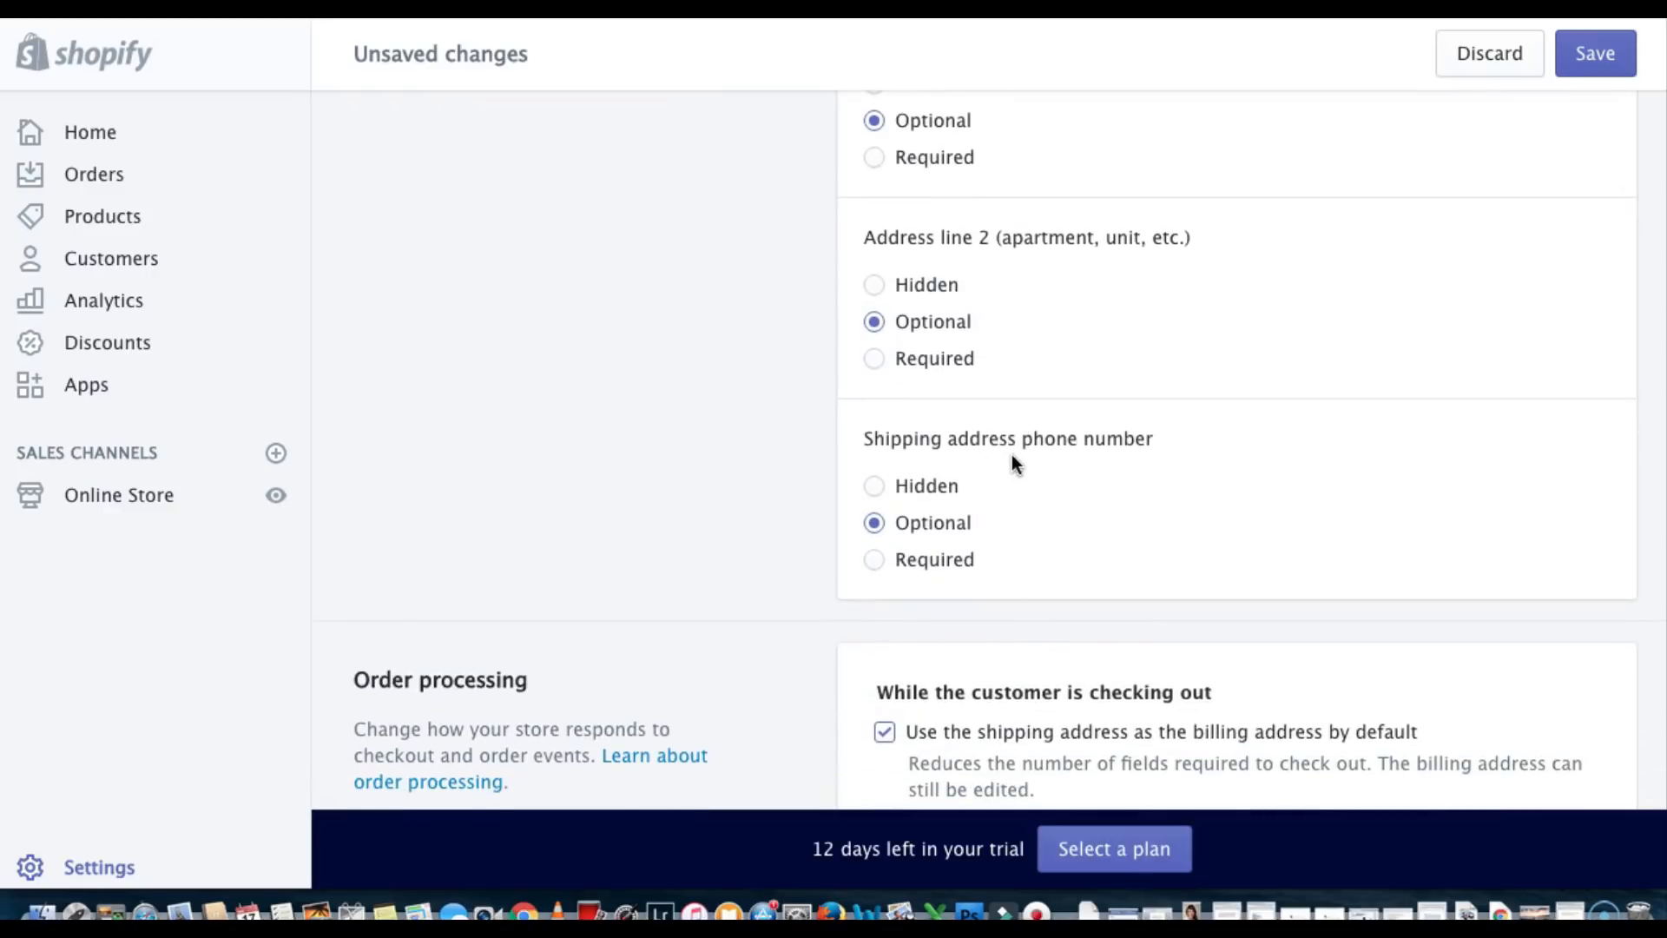
pyautogui.scroll(-8, 1012, 457)
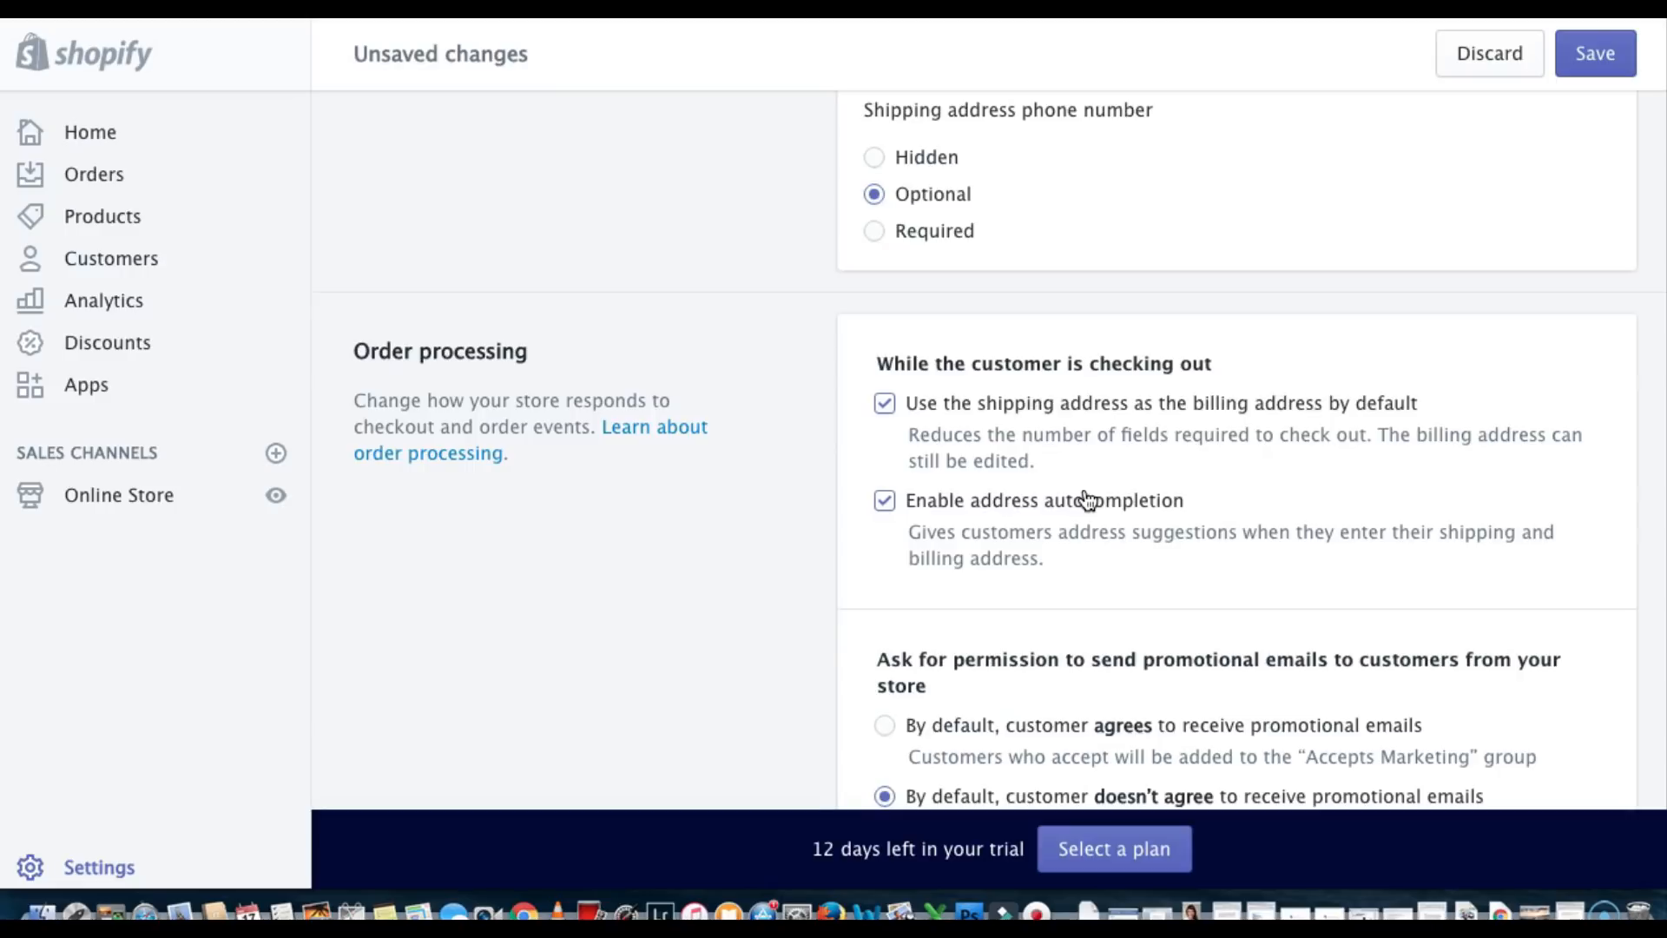
# Under Order processing, select 'By default, customer agrees to receive promotional emails'
pyautogui.scroll(-3, 1087, 501)
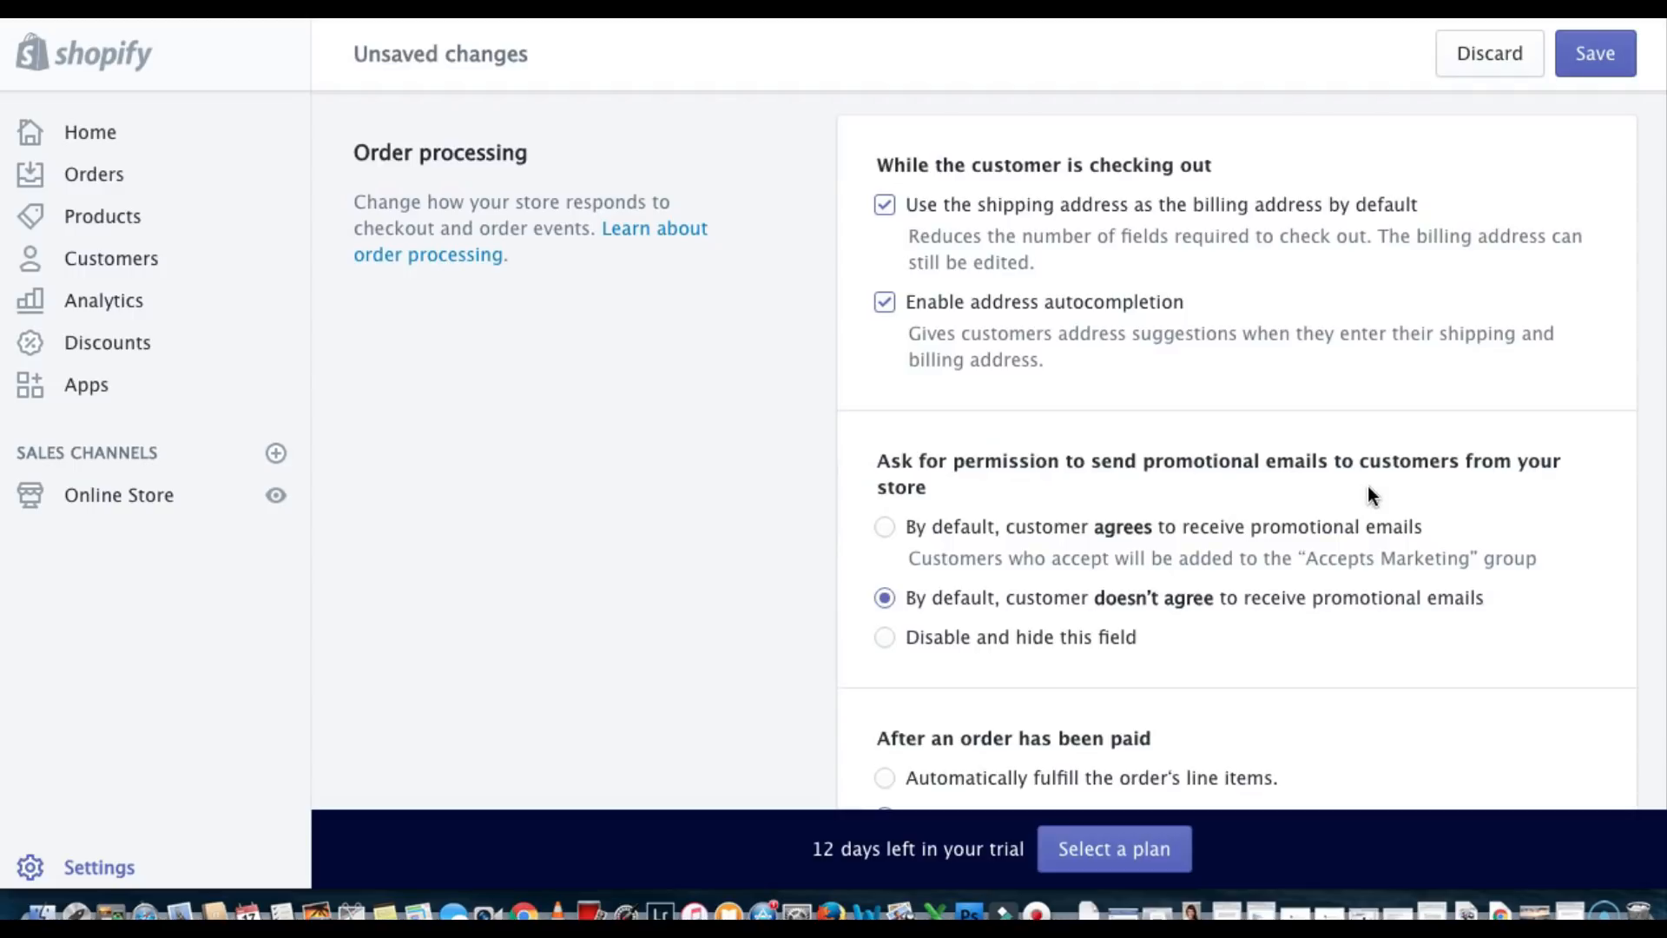
pyautogui.scroll(-1, 1367, 493)
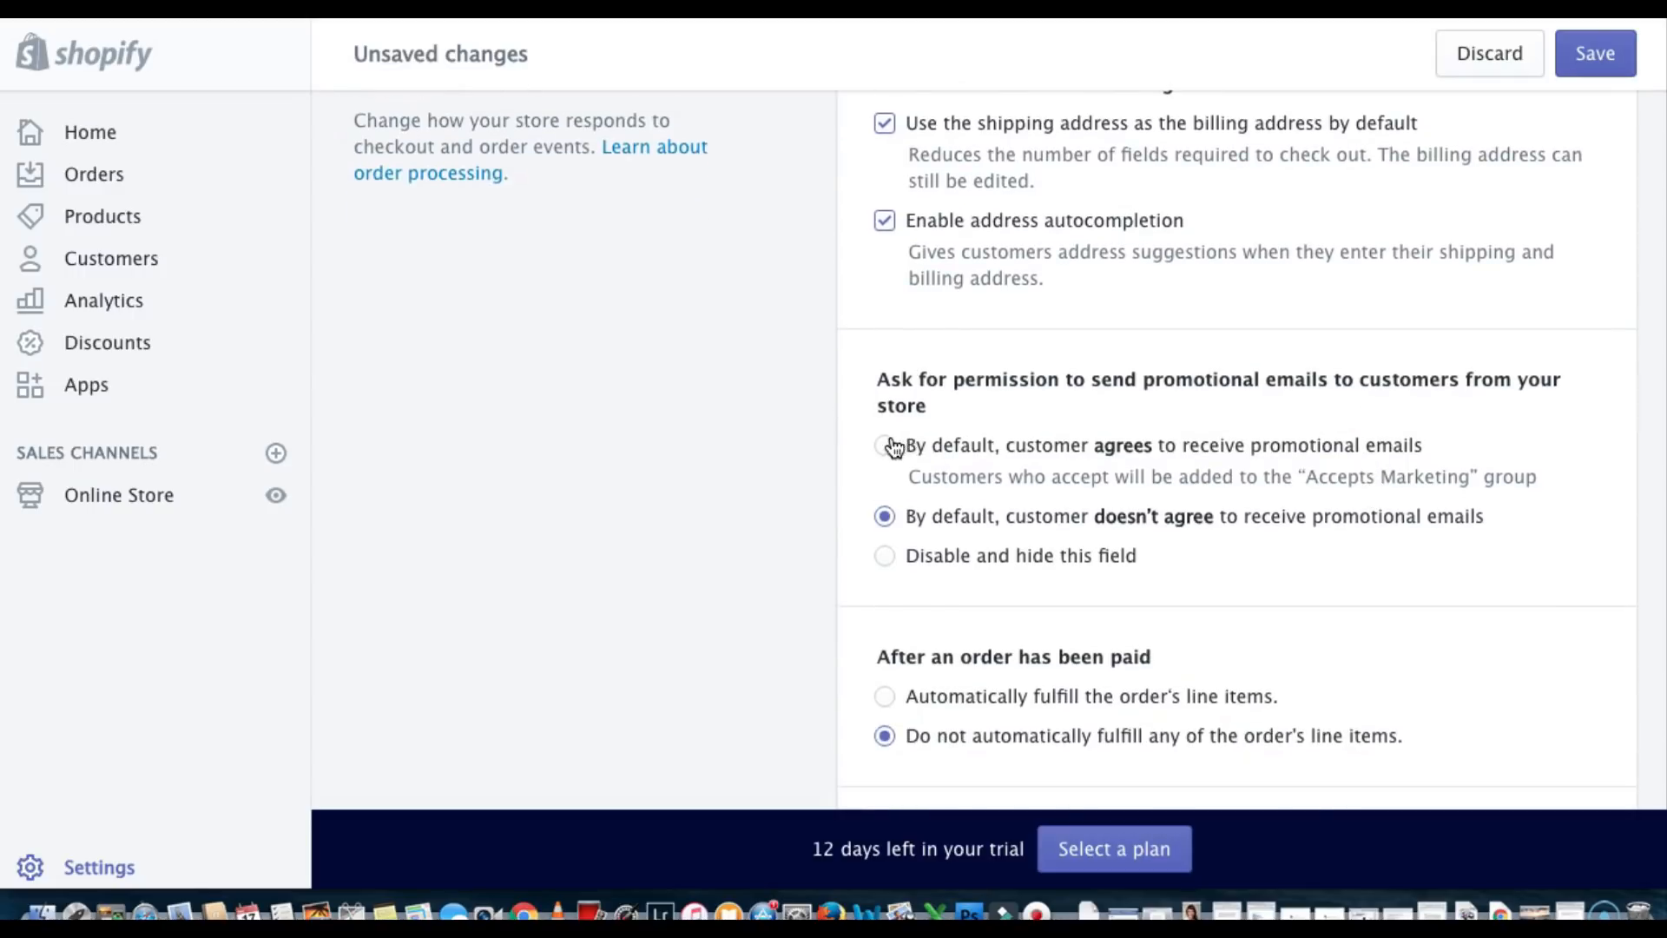
pyautogui.click(885, 447)
pyautogui.click(884, 446)
pyautogui.scroll(-5, 886, 448)
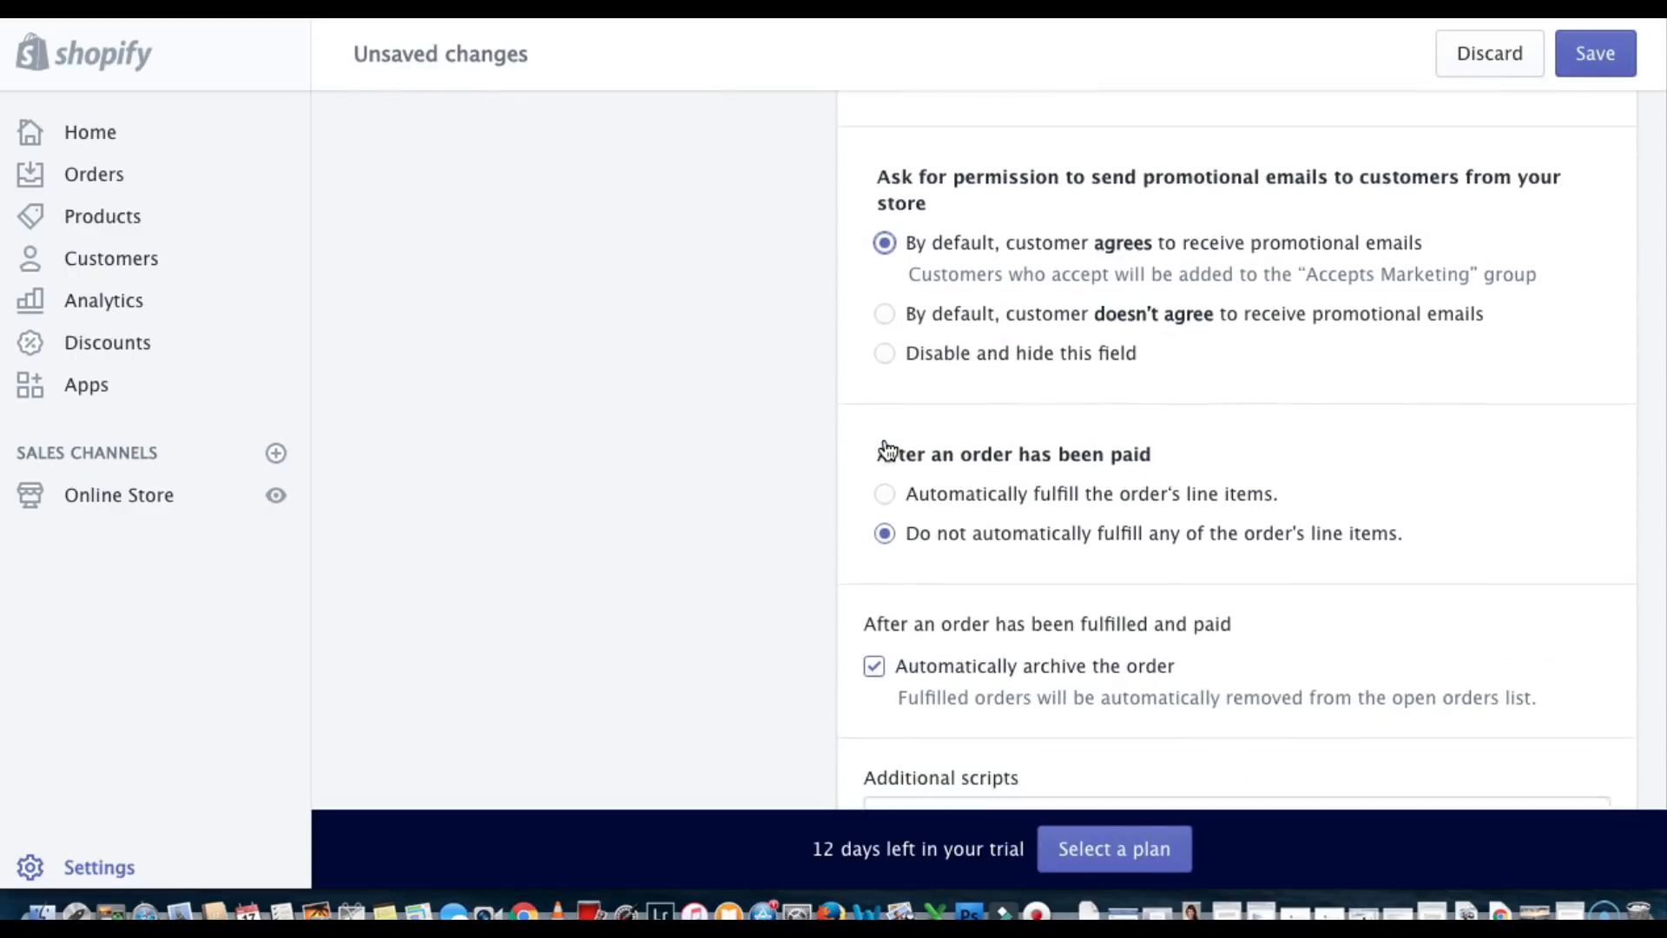
pyautogui.scroll(-1, 887, 450)
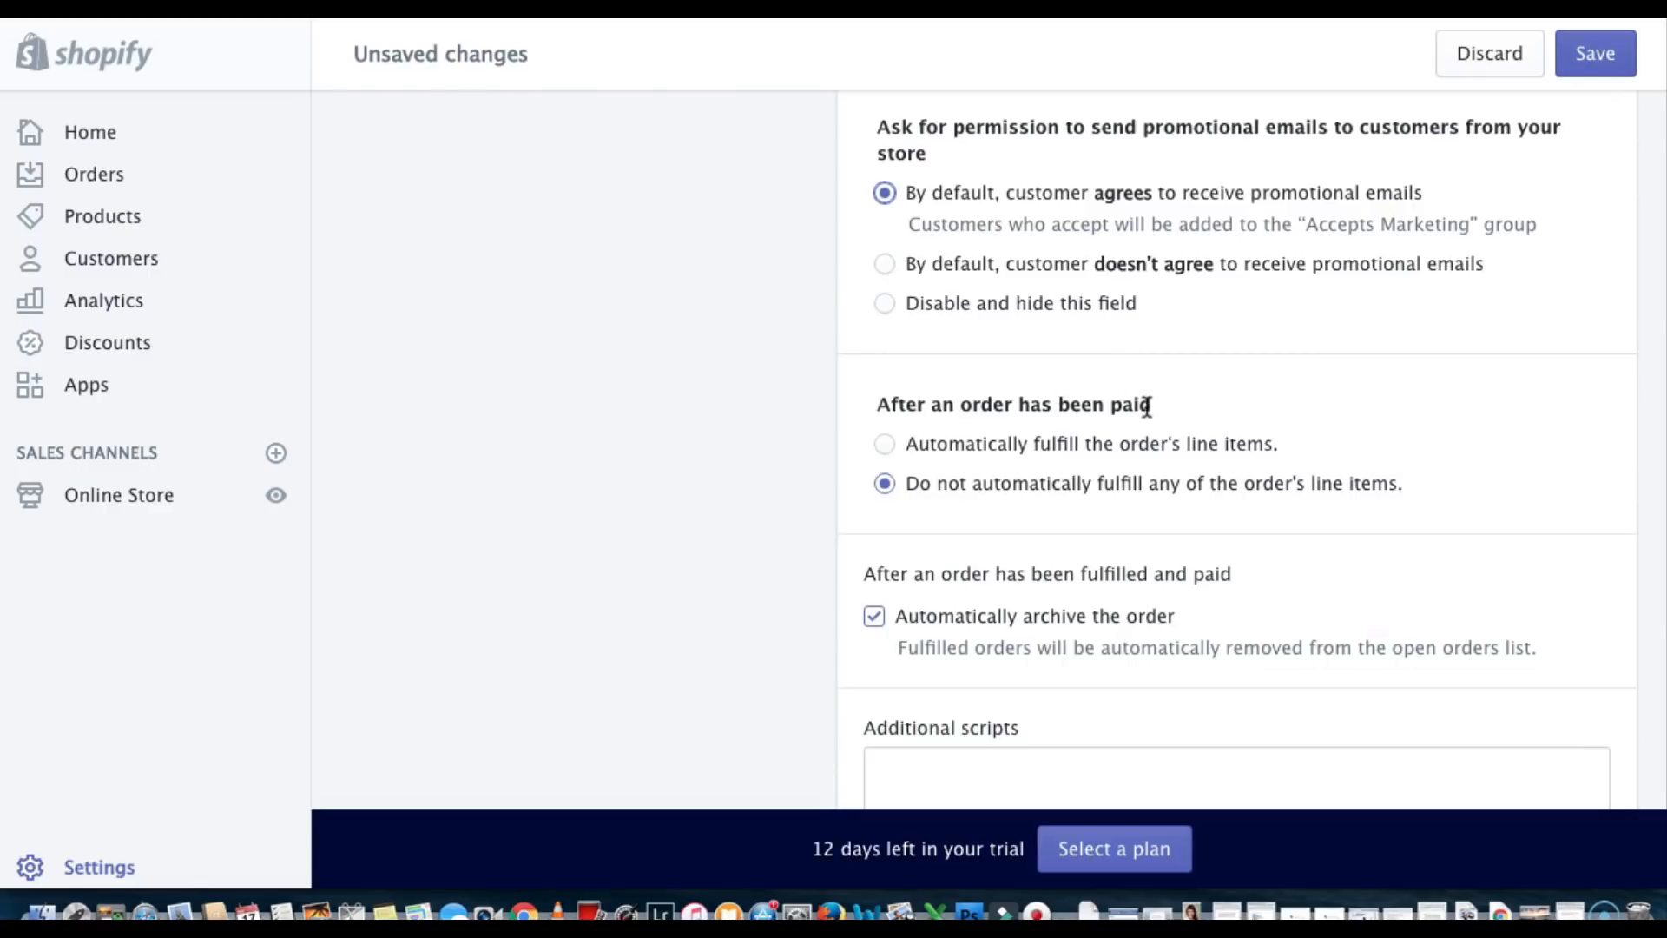
pyautogui.scroll(-1, 1025, 445)
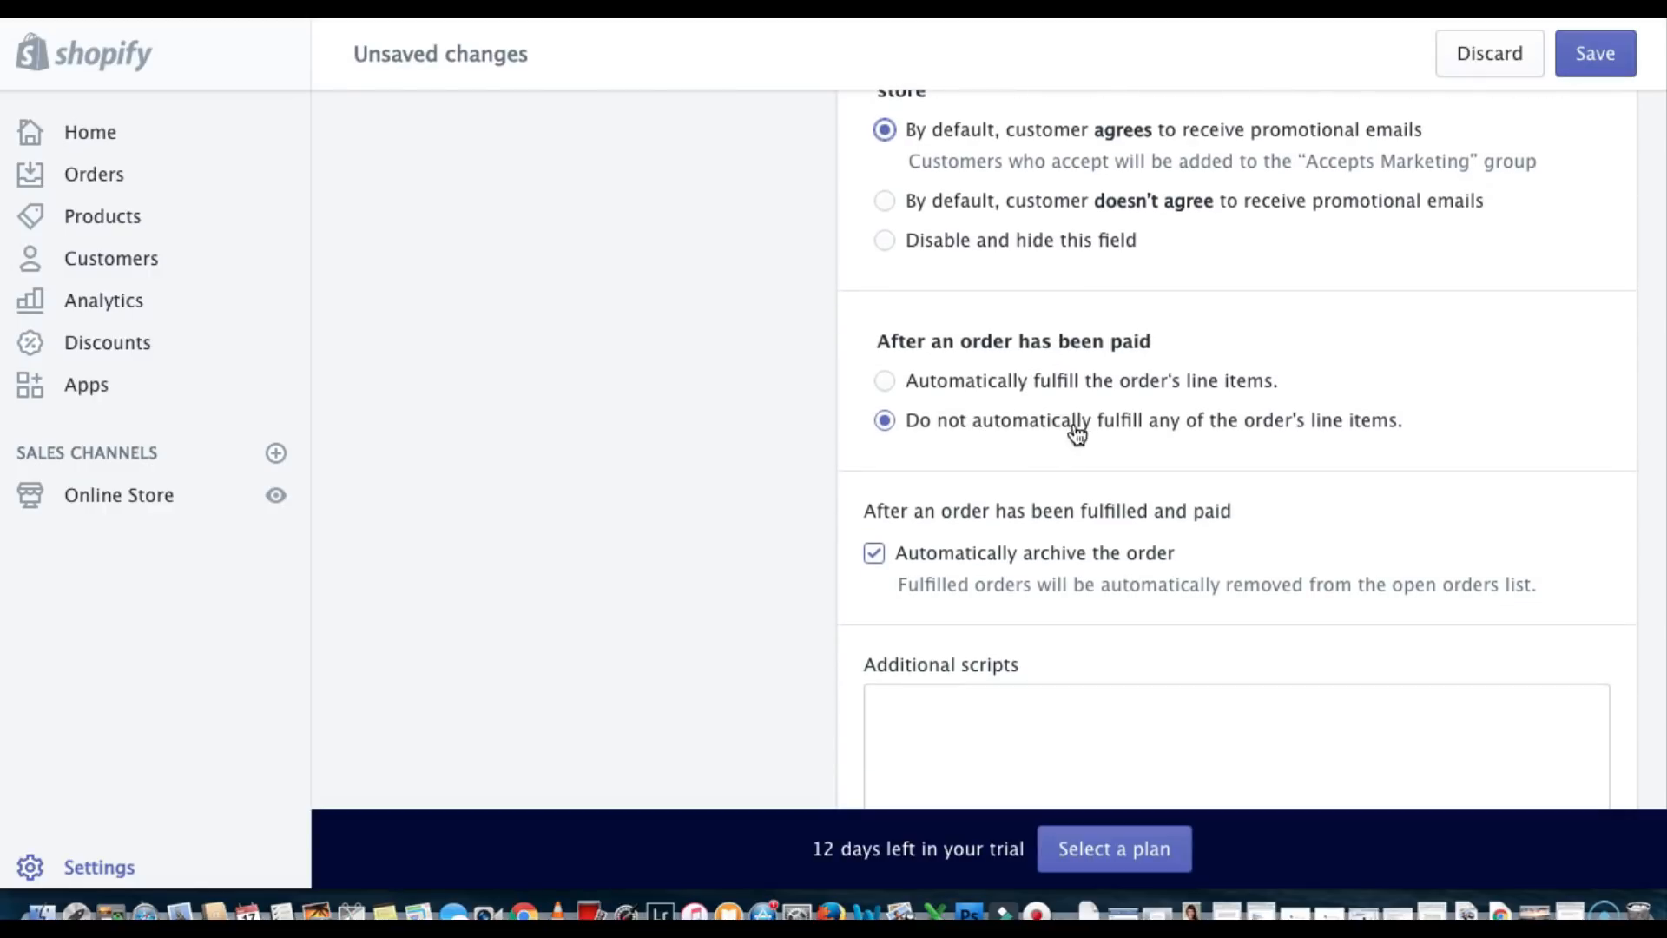
pyautogui.scroll(-1, 1343, 441)
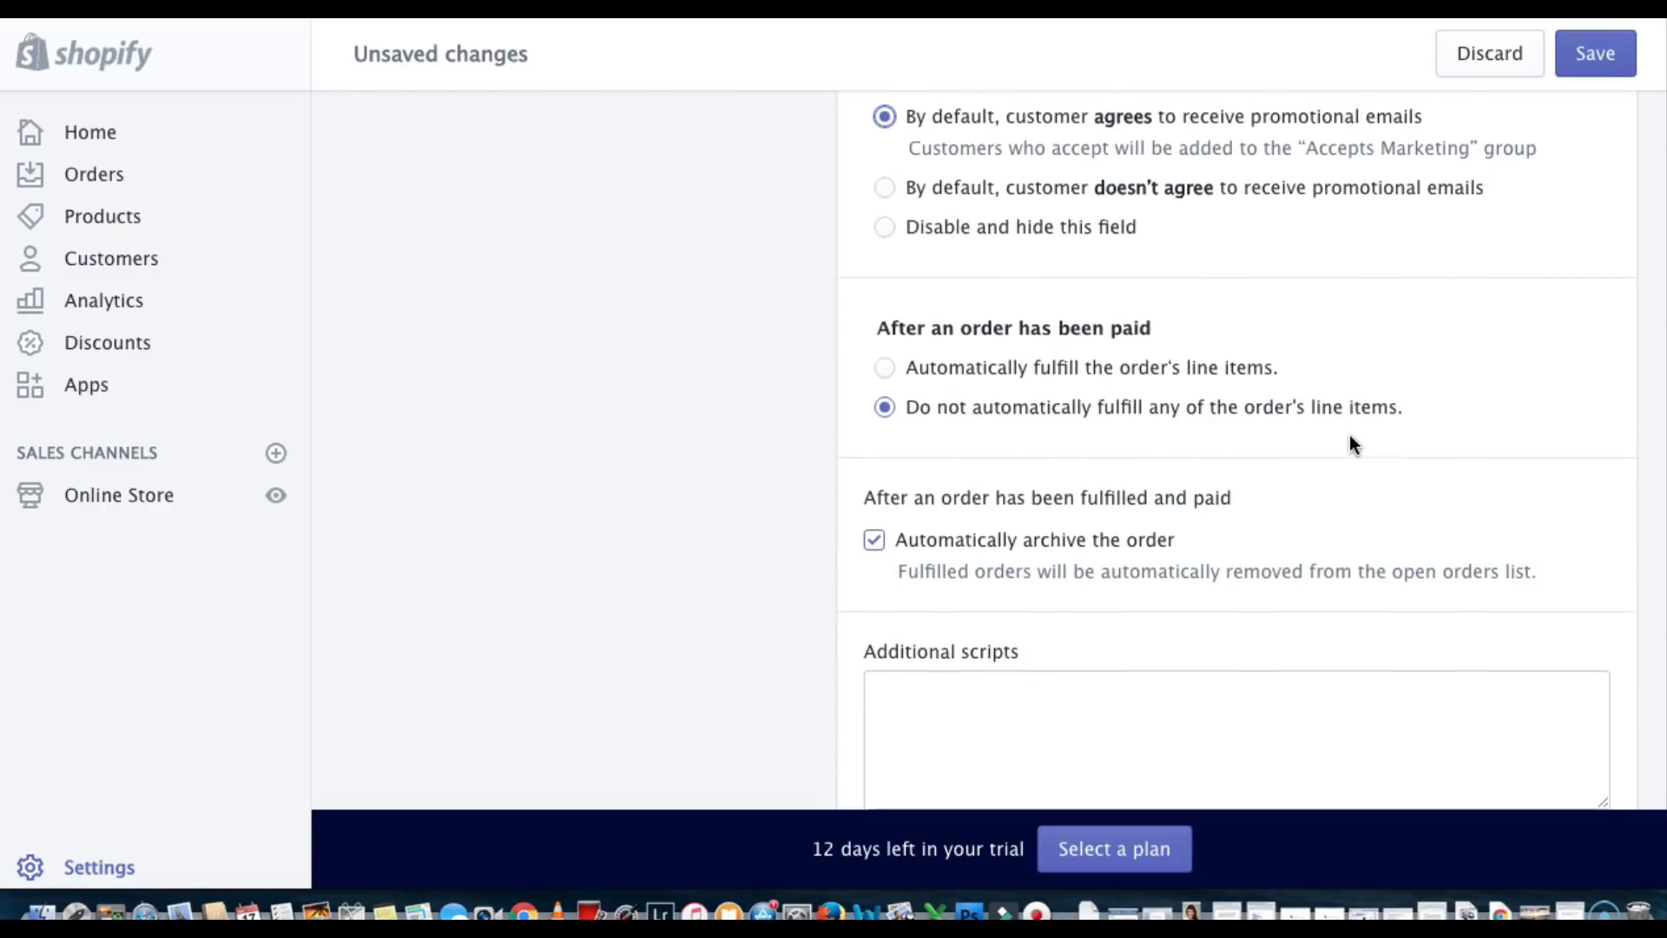
pyautogui.scroll(-3, 1350, 436)
pyautogui.scroll(-2, 975, 405)
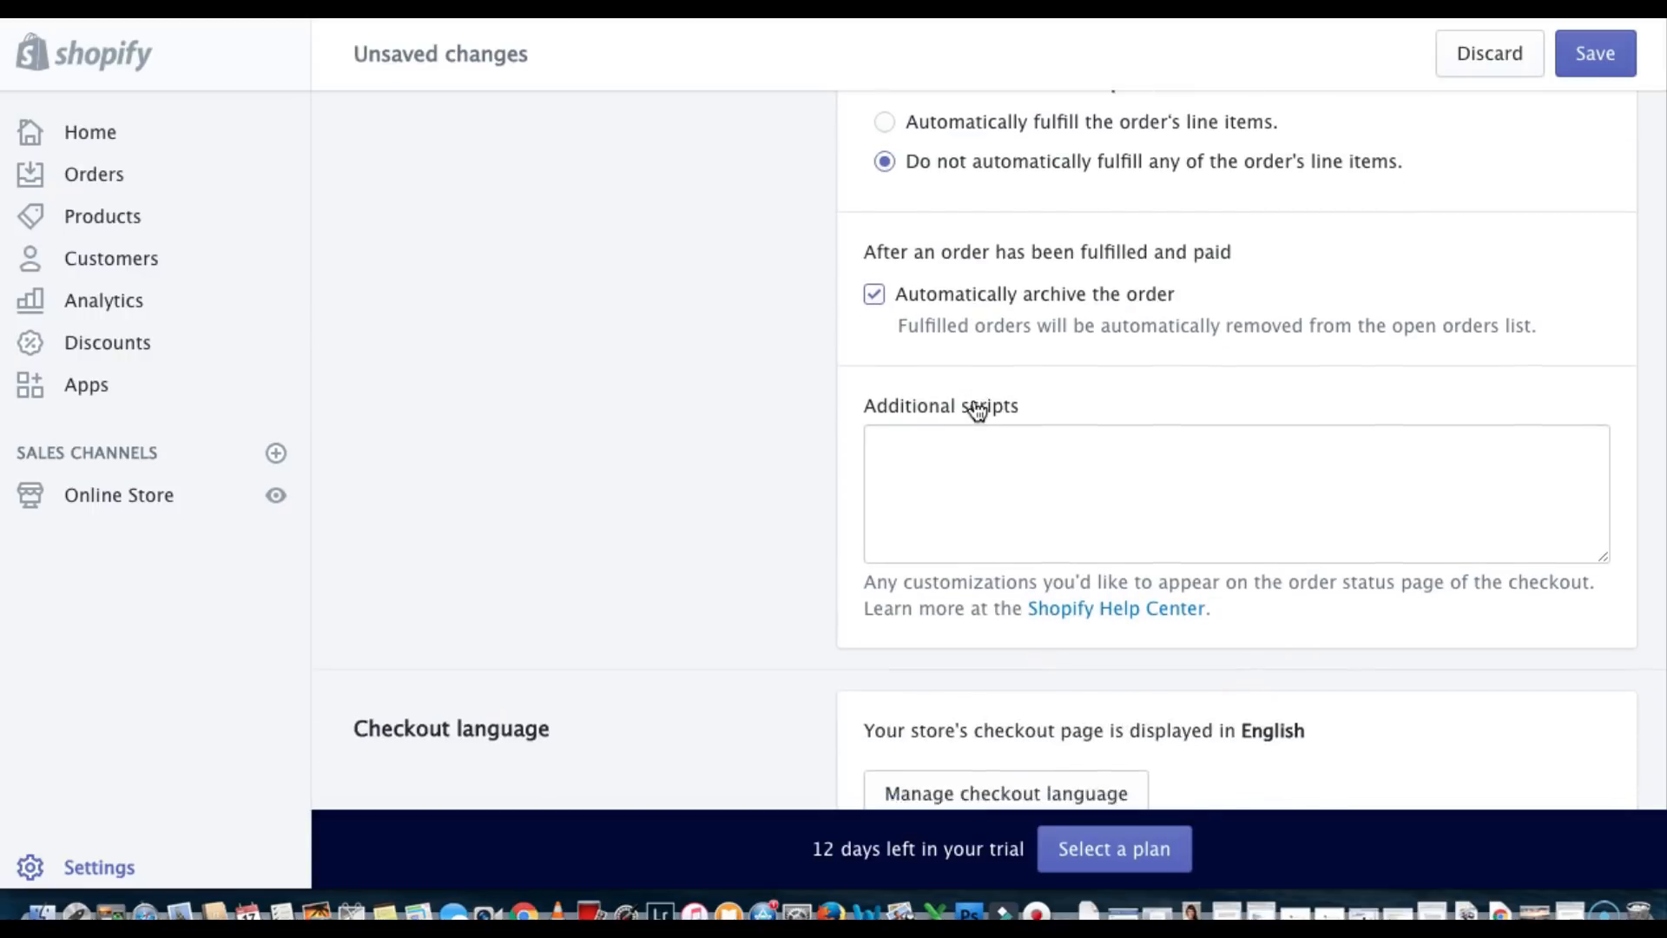
pyautogui.scroll(-4, 974, 408)
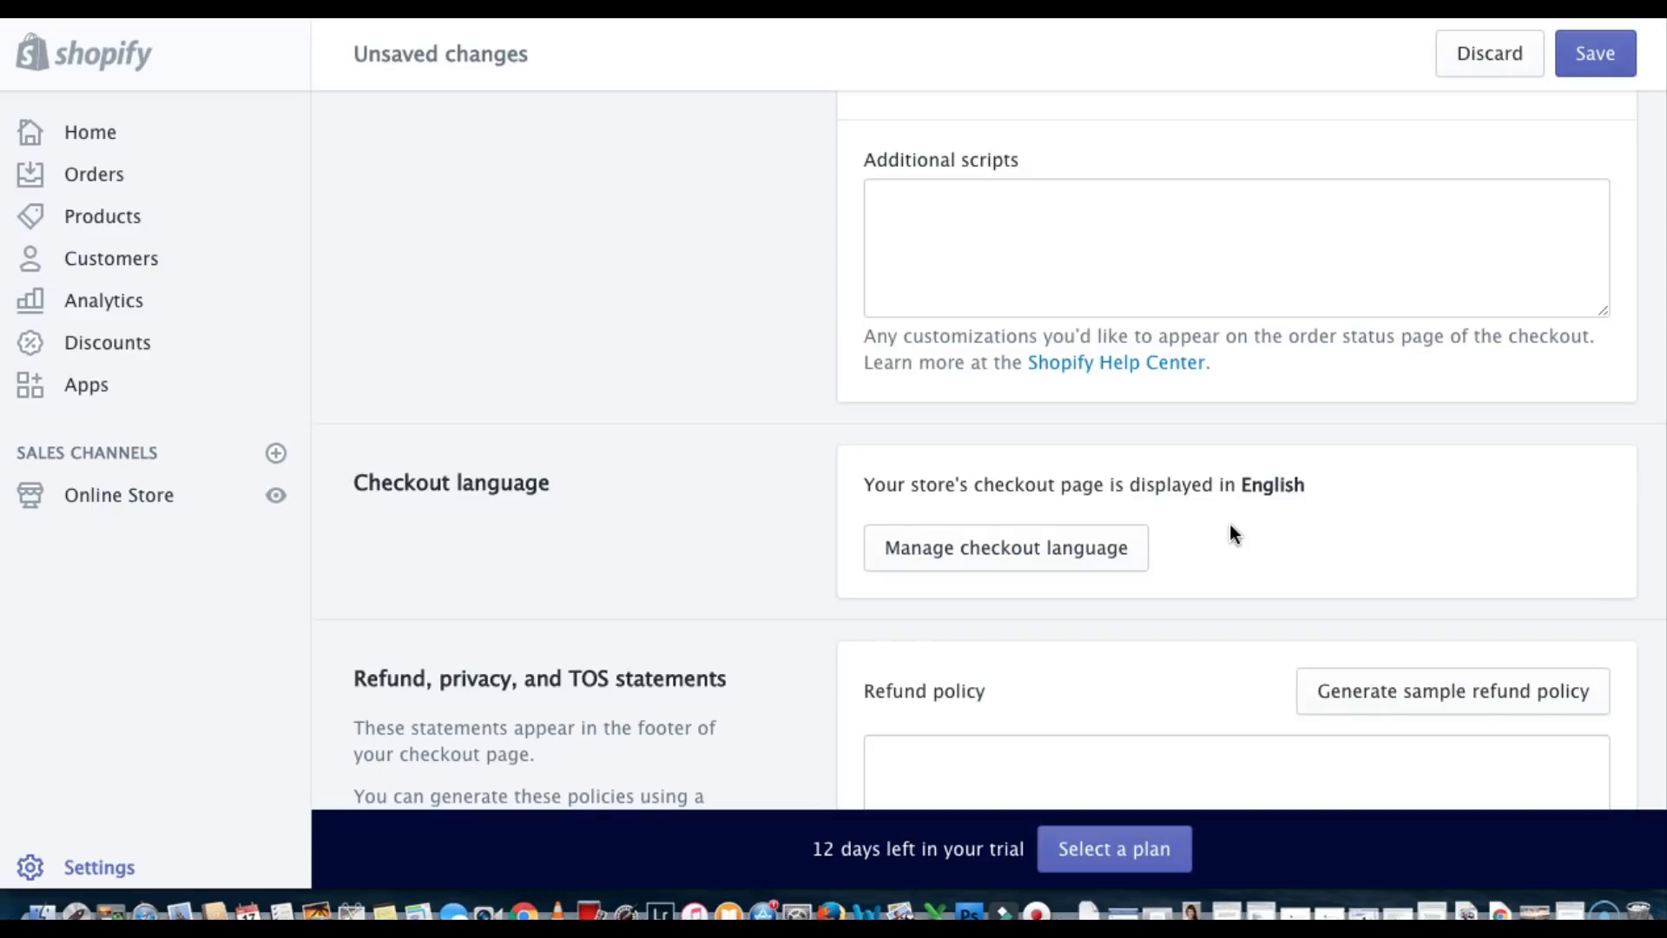
# Fill the refund policy with Shopify's generated sample text
pyautogui.scroll(-2, 1233, 532)
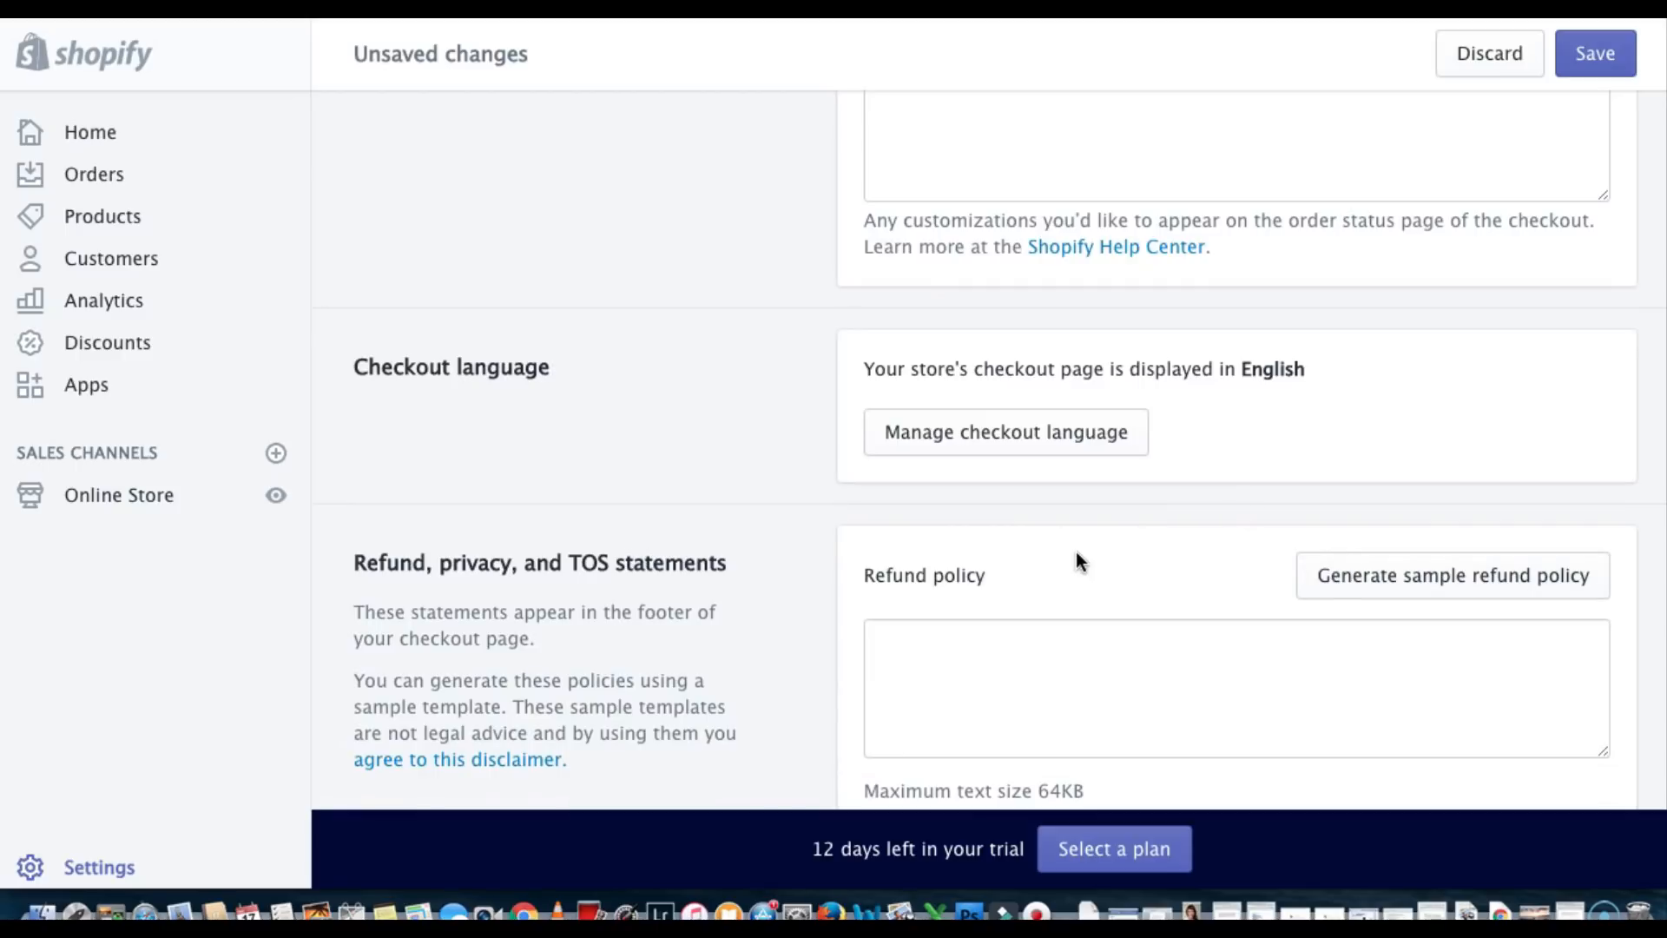
pyautogui.click(1452, 578)
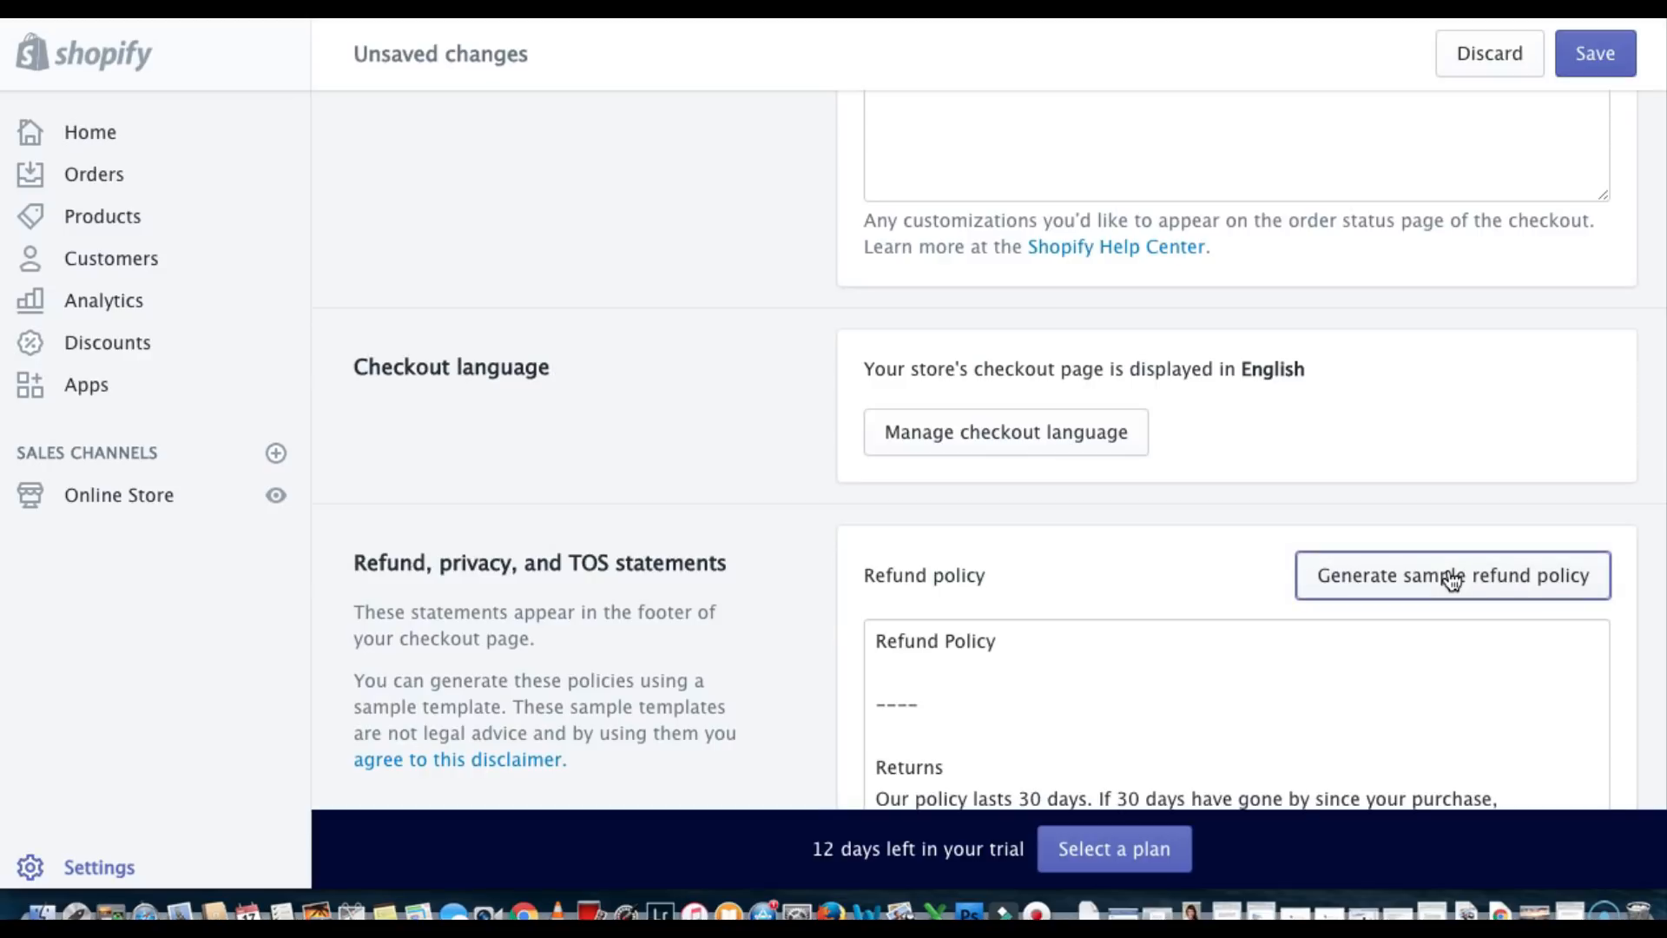
pyautogui.scroll(-3, 1161, 689)
pyautogui.scroll(-2, 1158, 691)
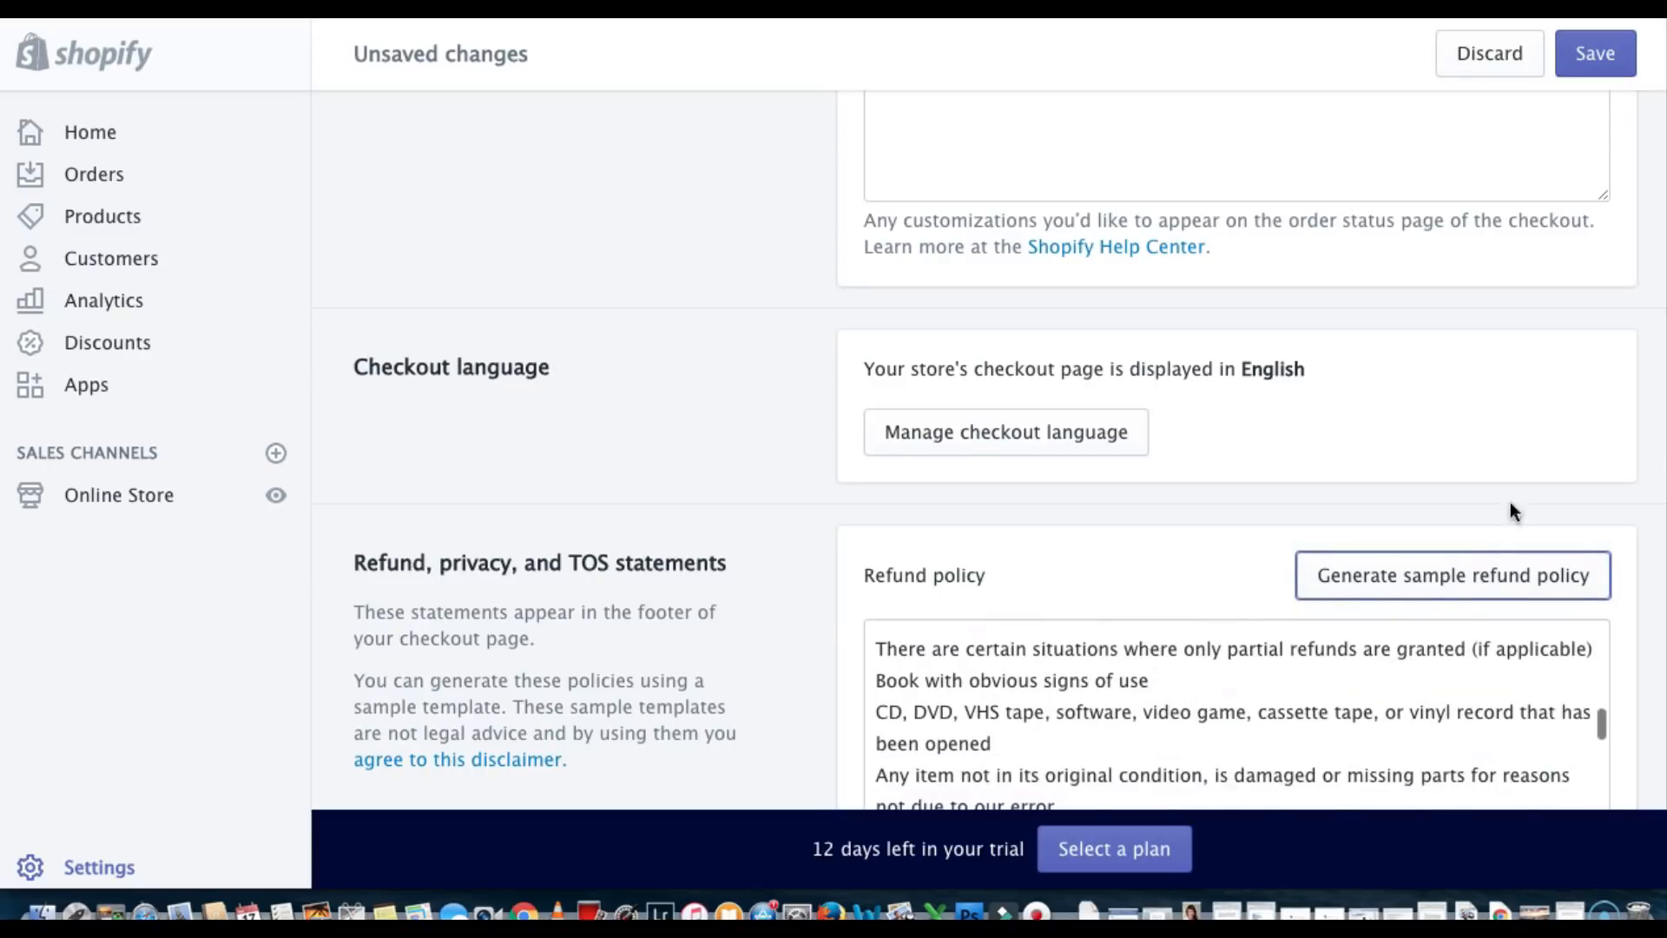
pyautogui.scroll(-4, 1524, 486)
pyautogui.scroll(-5, 1525, 487)
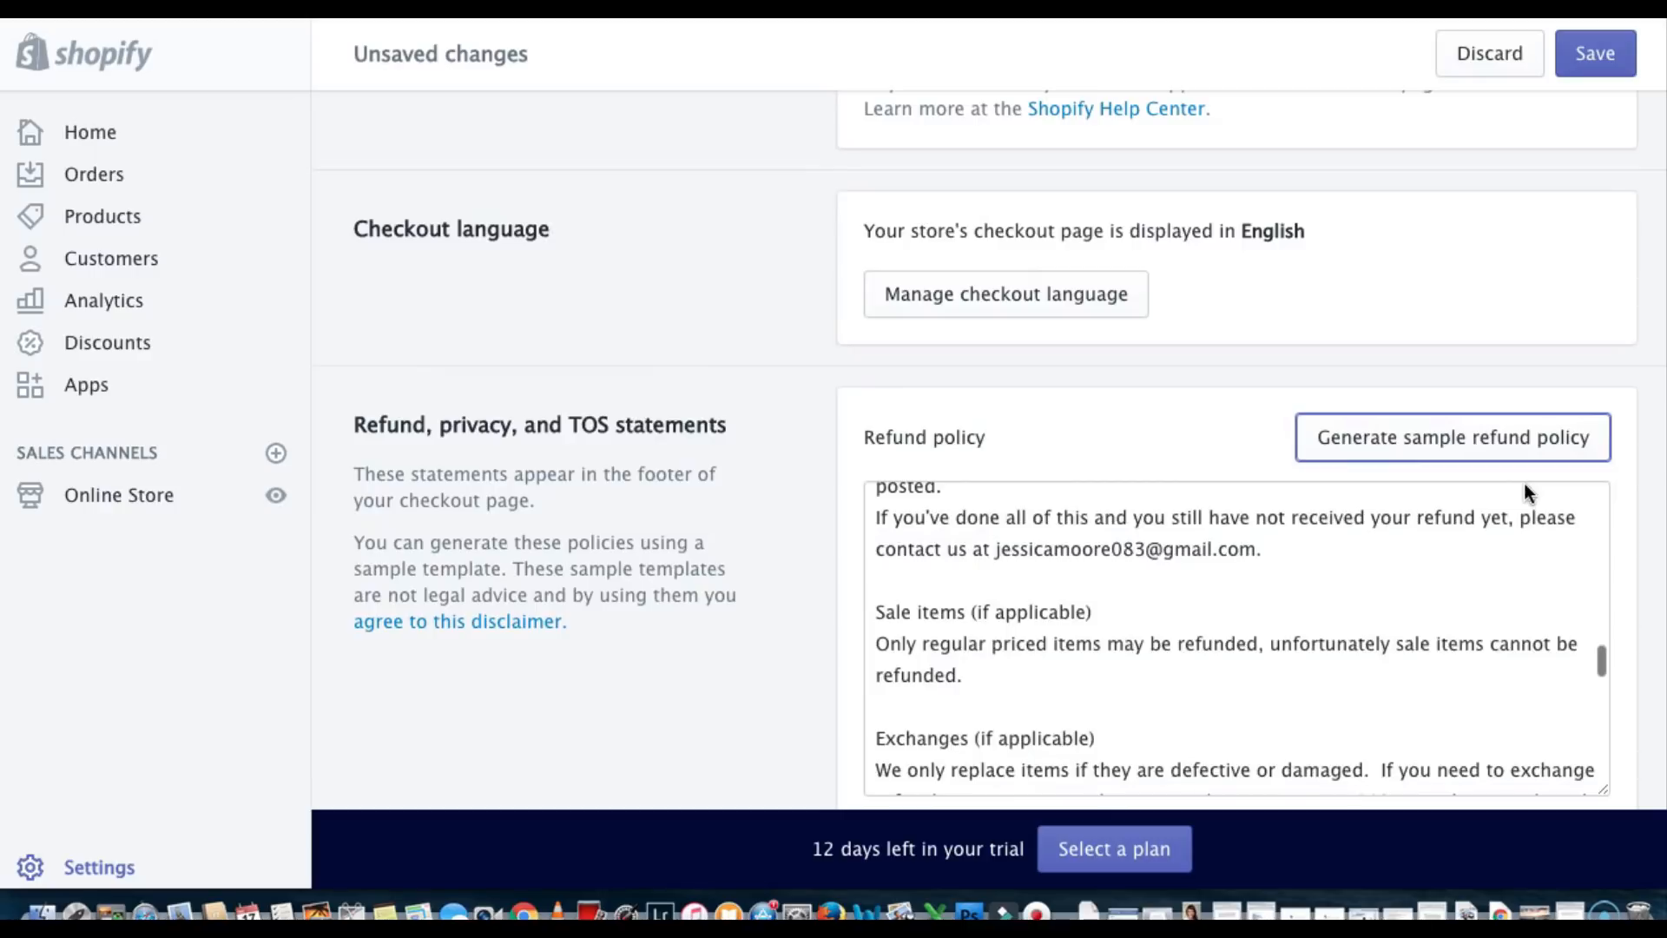
pyautogui.scroll(2, 1523, 482)
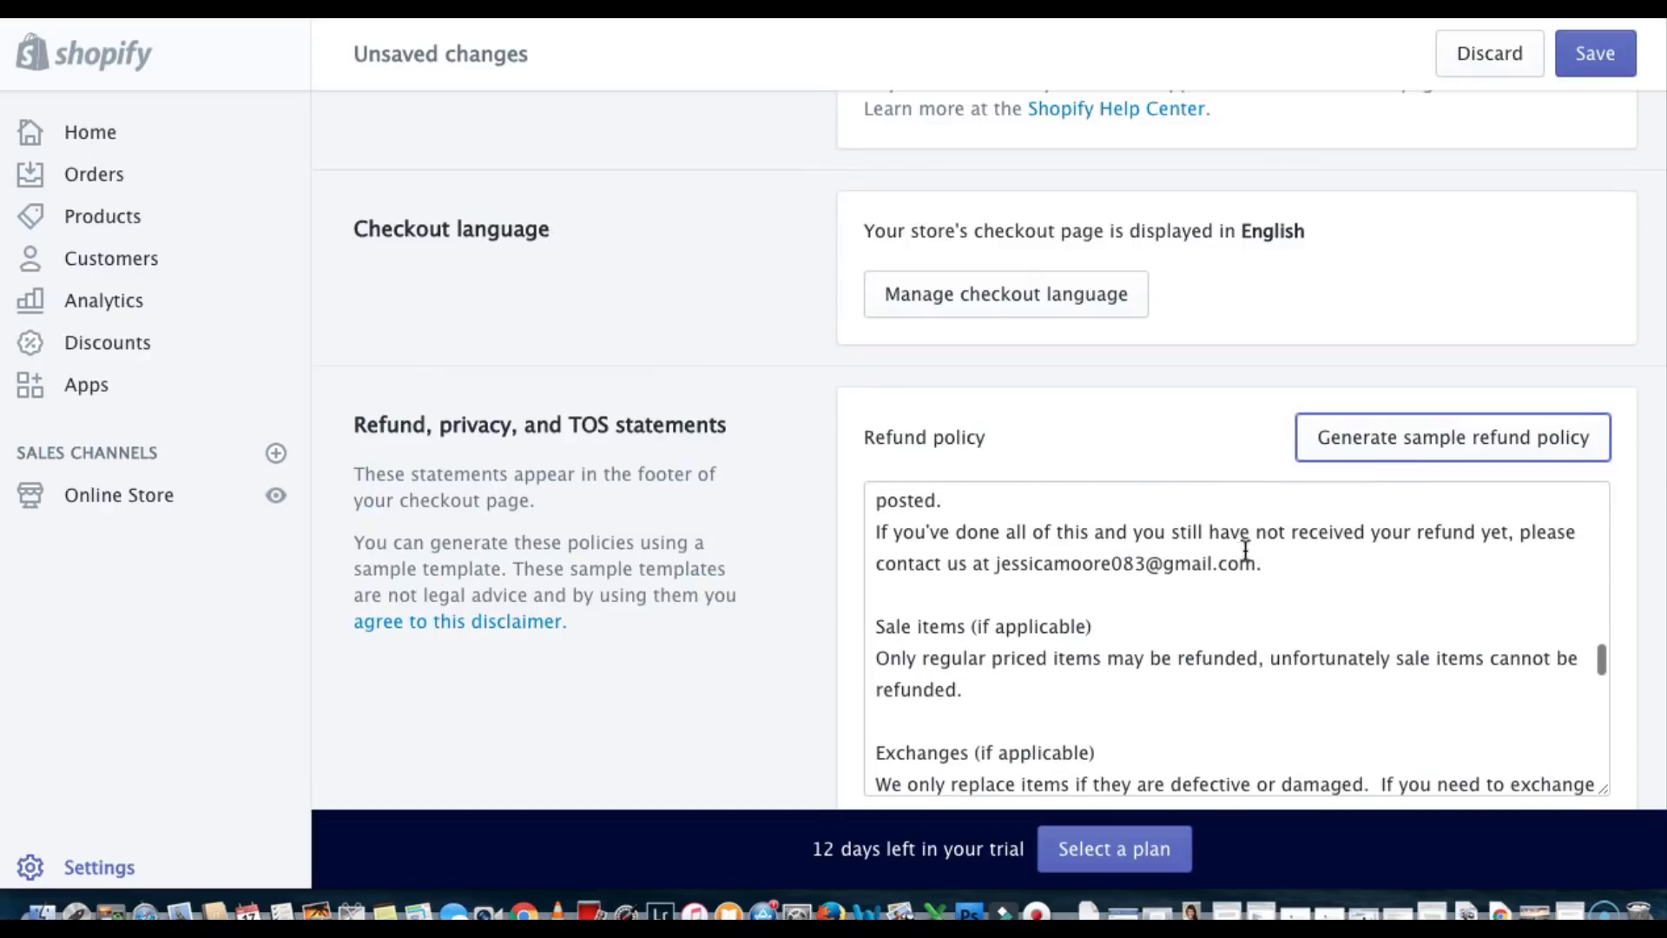
# Replace the personal email in the refund policy with the store's yogaisart.com support address
pyautogui.moveTo(1266, 564); pyautogui.dragTo(996, 554)
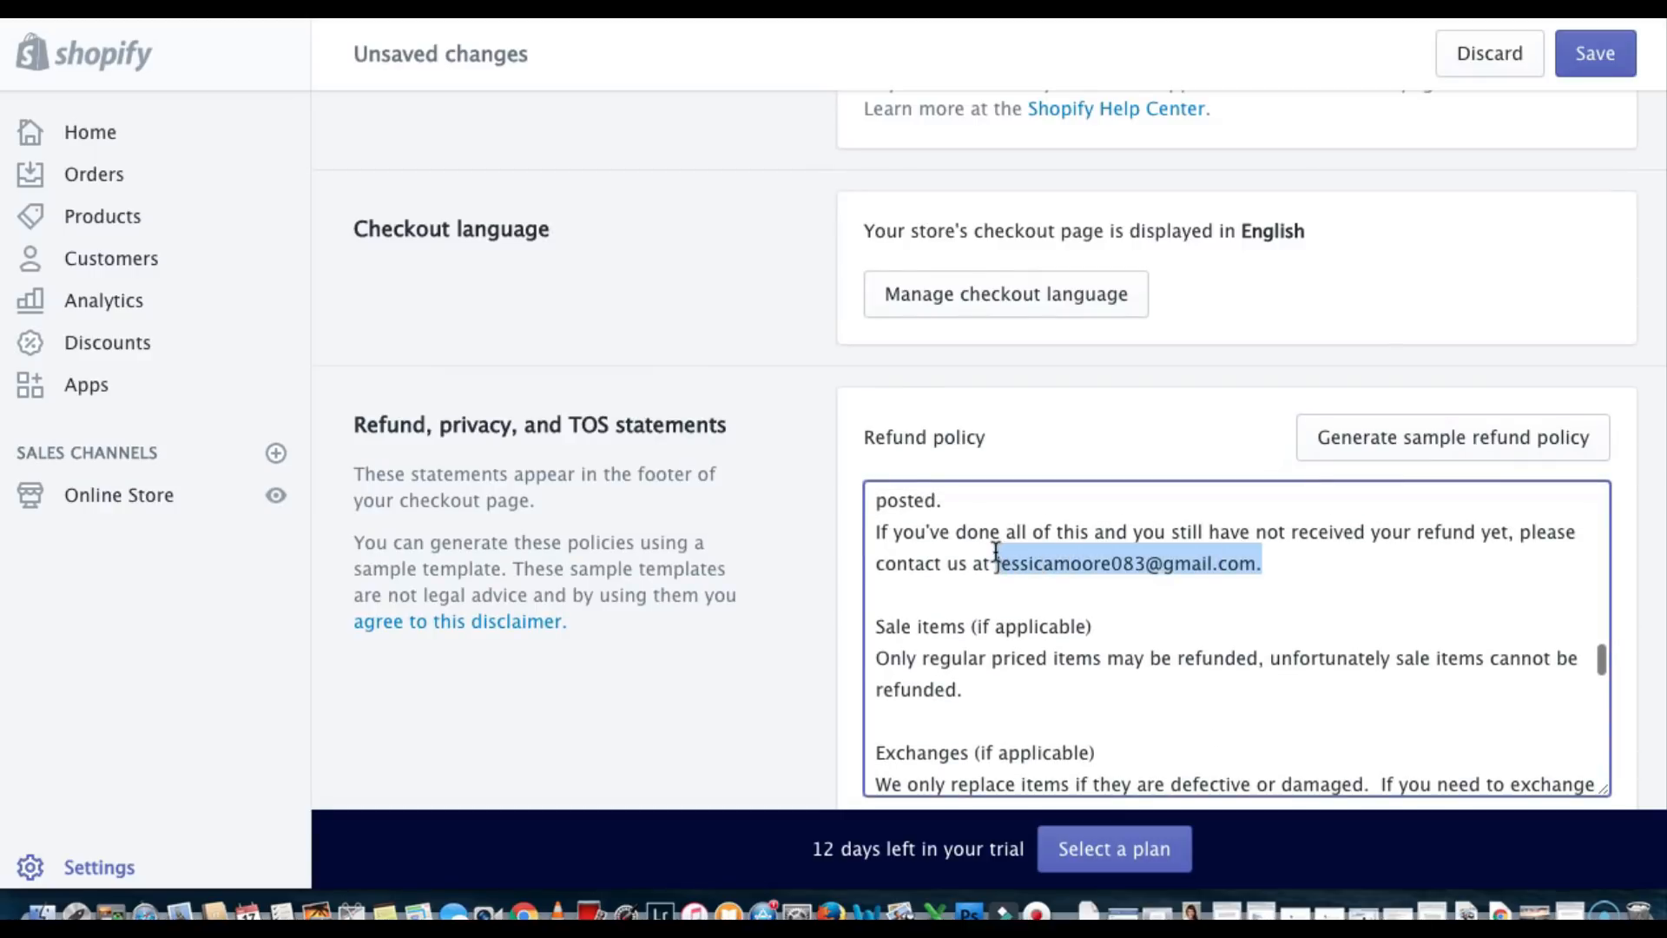
pyautogui.press('BackSpace')
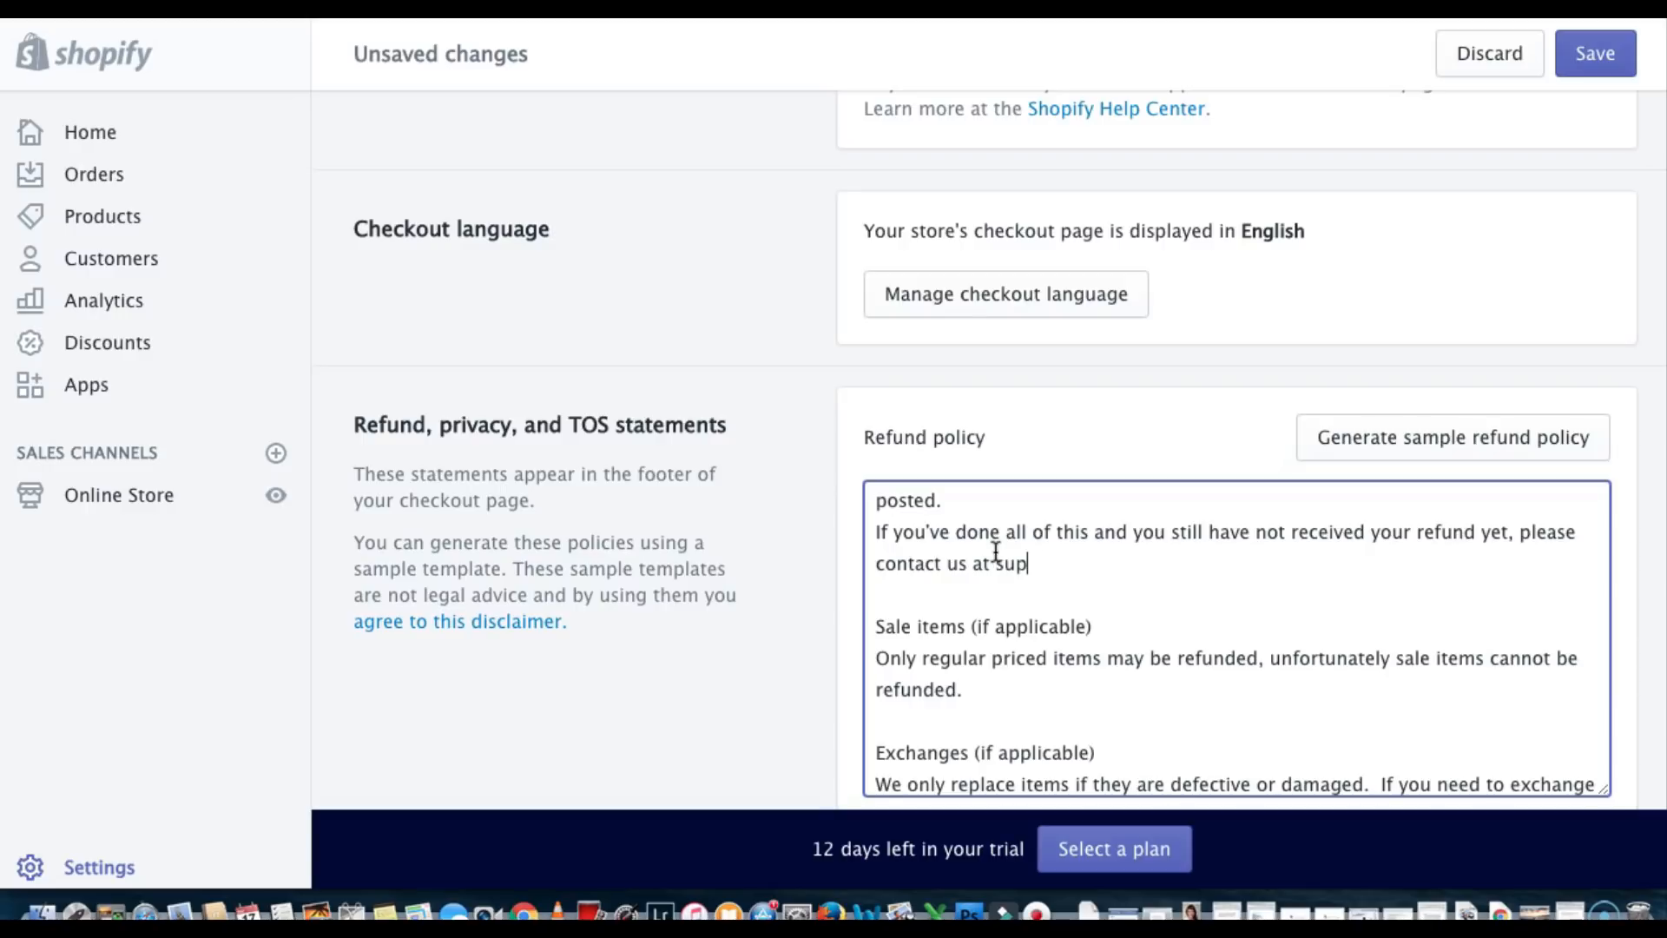
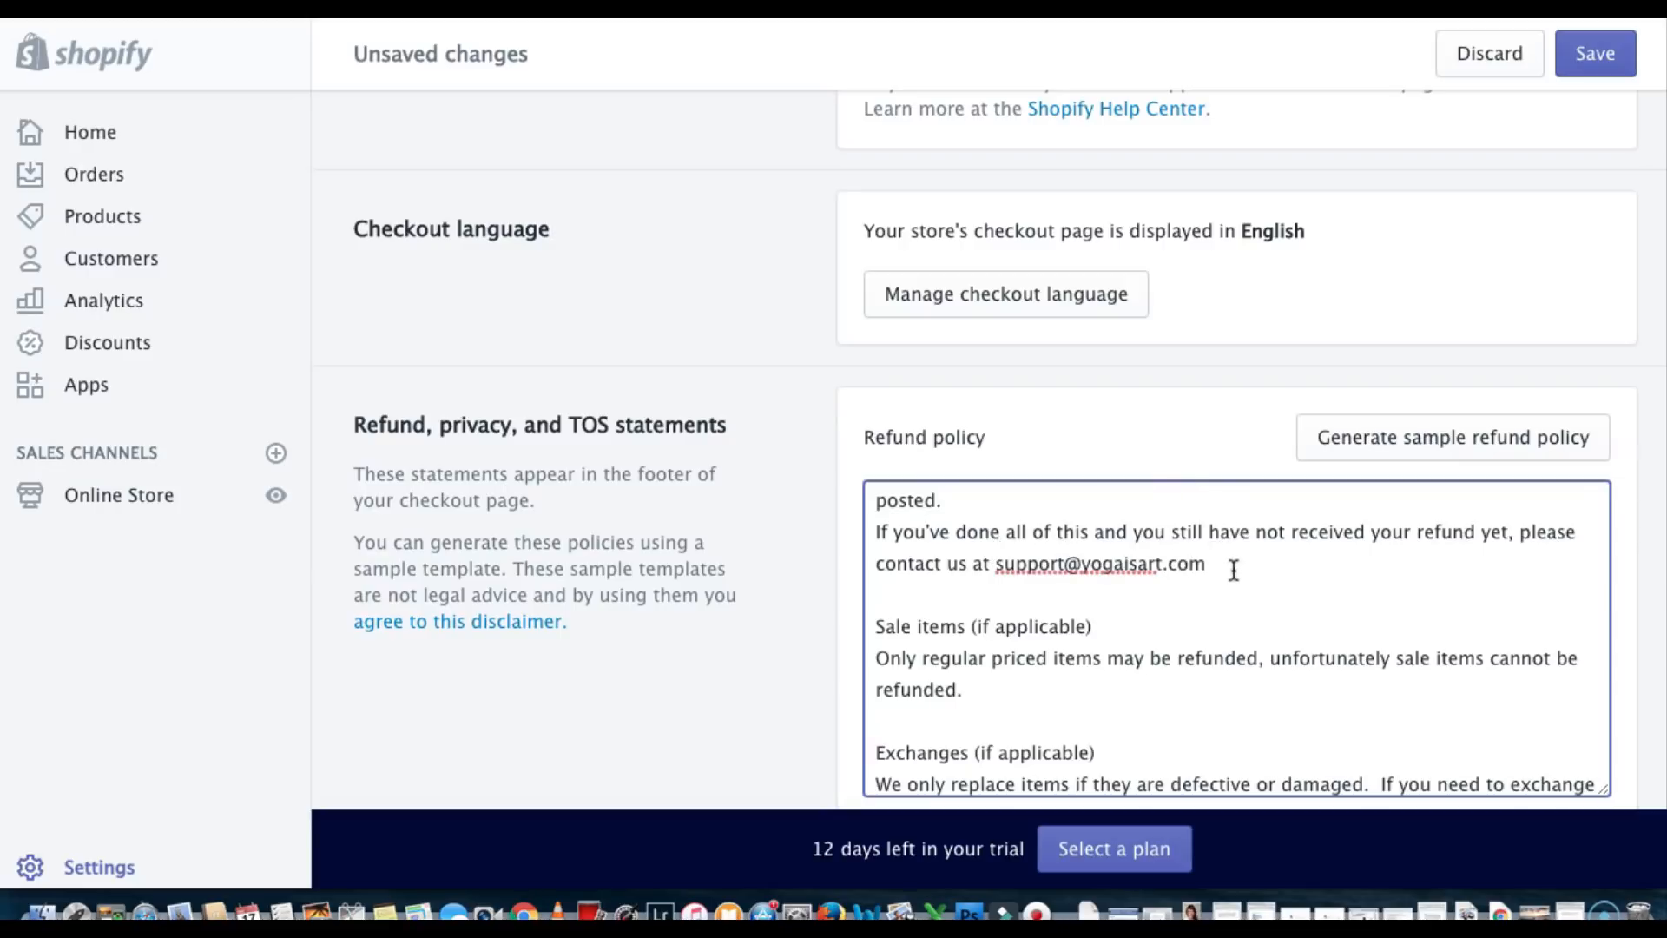
pyautogui.moveTo(1233, 566); pyautogui.dragTo(995, 562)
pyautogui.click(1202, 576)
pyautogui.moveTo(1214, 563); pyautogui.dragTo(995, 564)
pyautogui.press('super+c')
pyautogui.scroll(-10, 1118, 441)
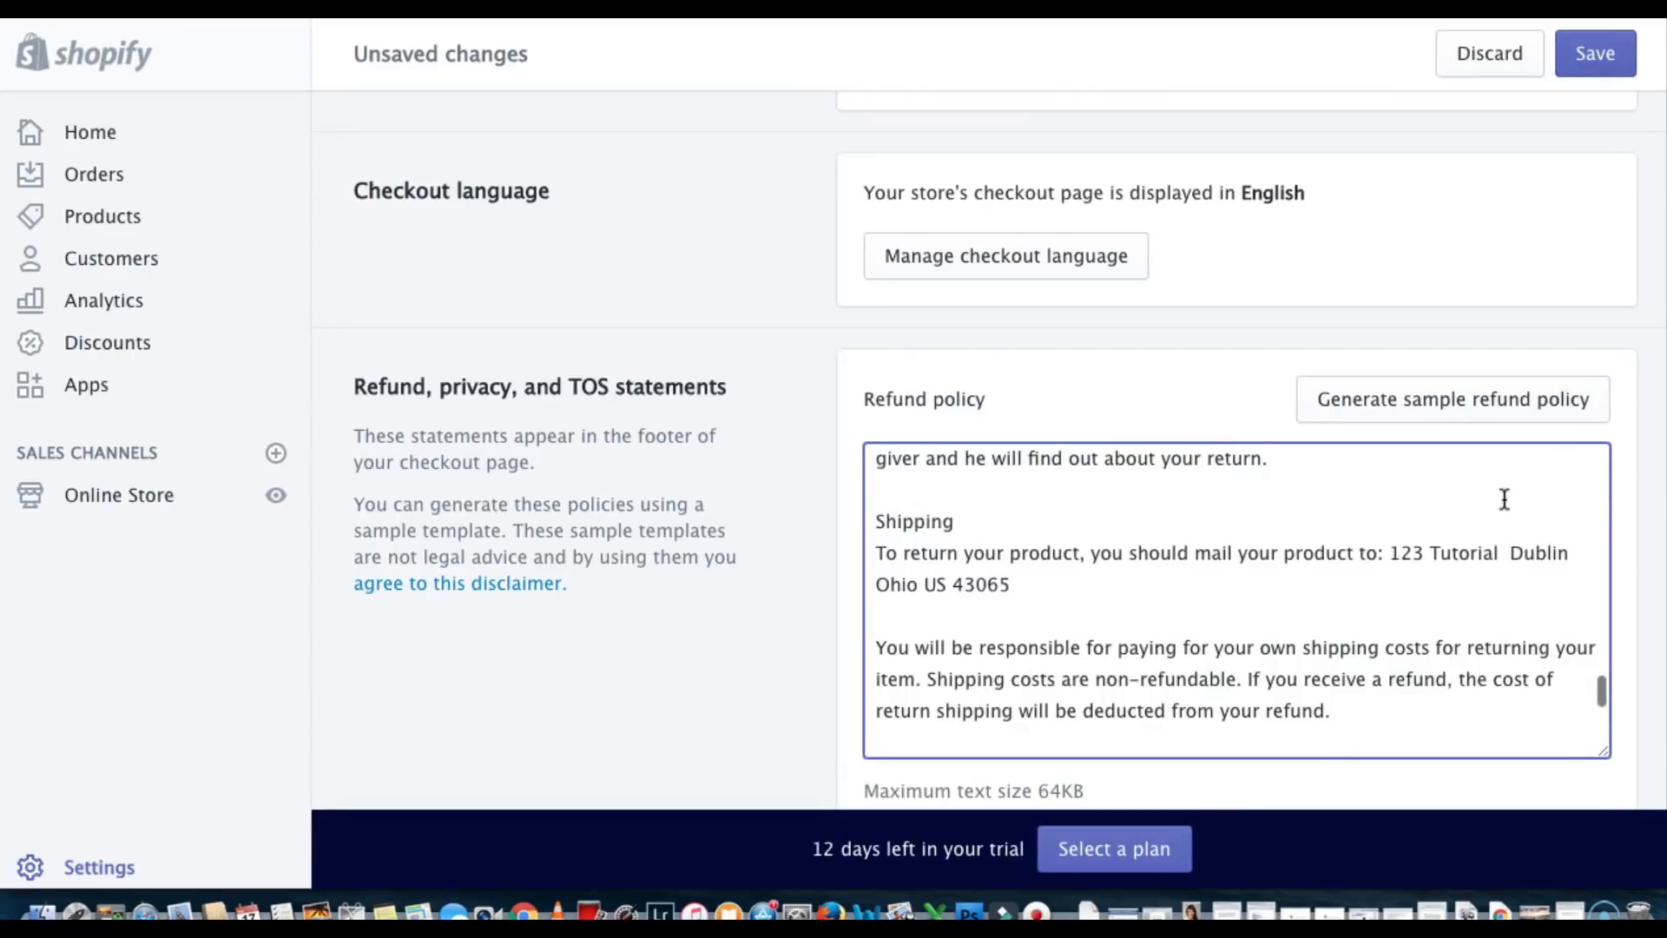
pyautogui.scroll(-10, 1606, 465)
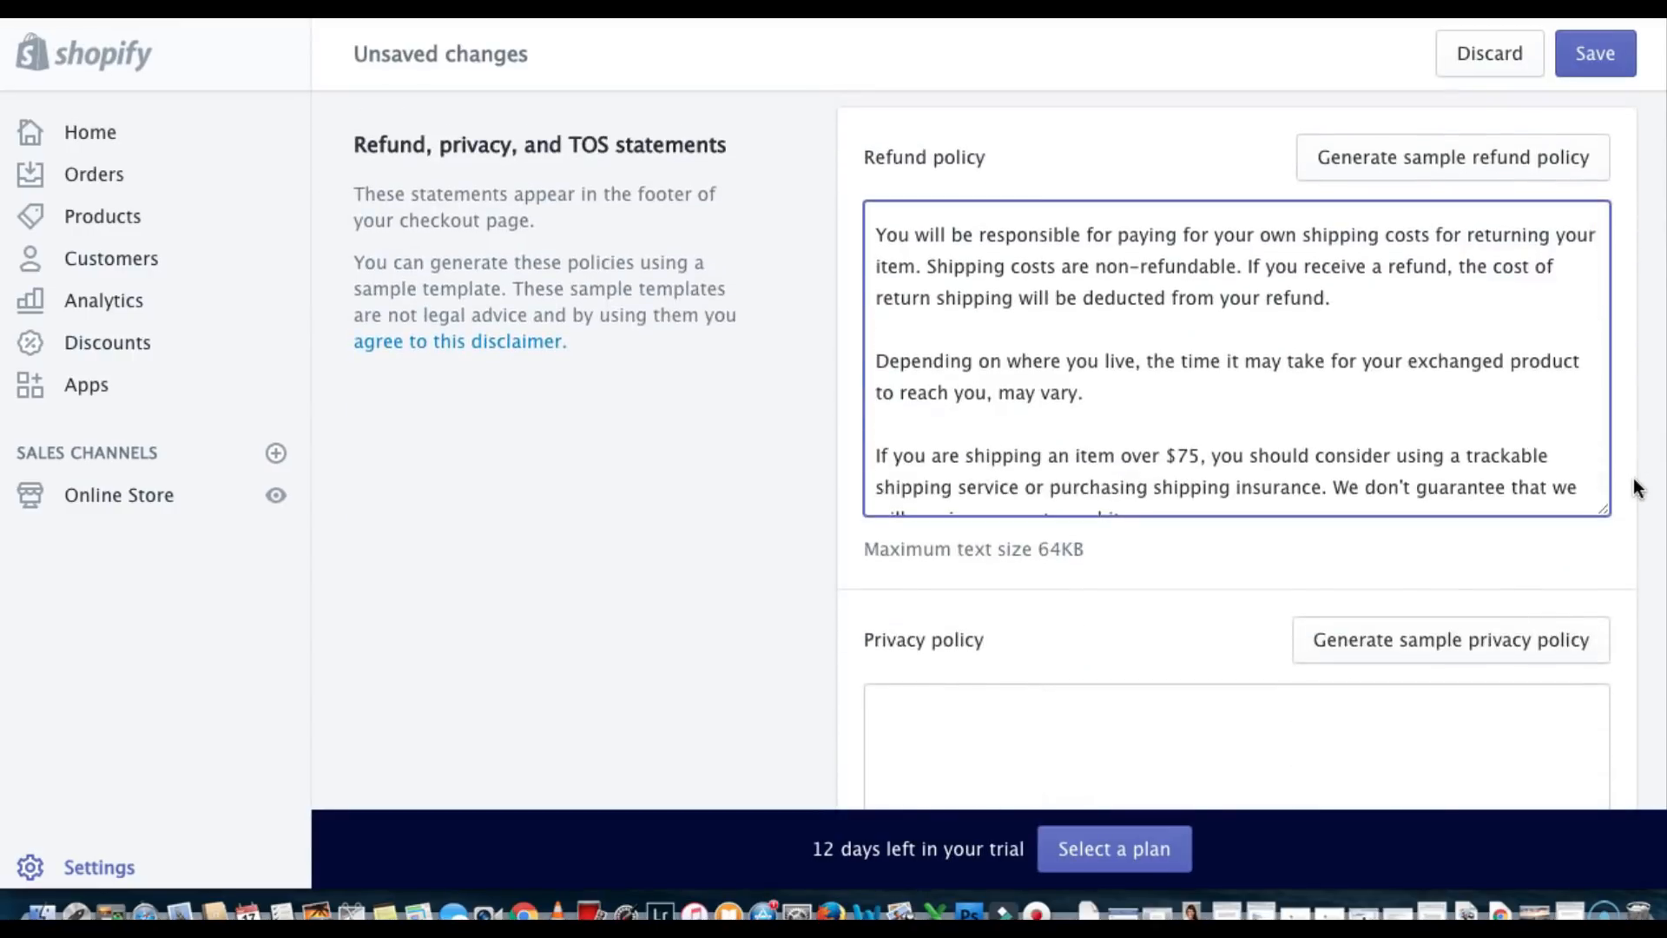
pyautogui.scroll(-3, 1638, 488)
# Generate a sample privacy policy and swap its personal email for the support address
pyautogui.click(1541, 358)
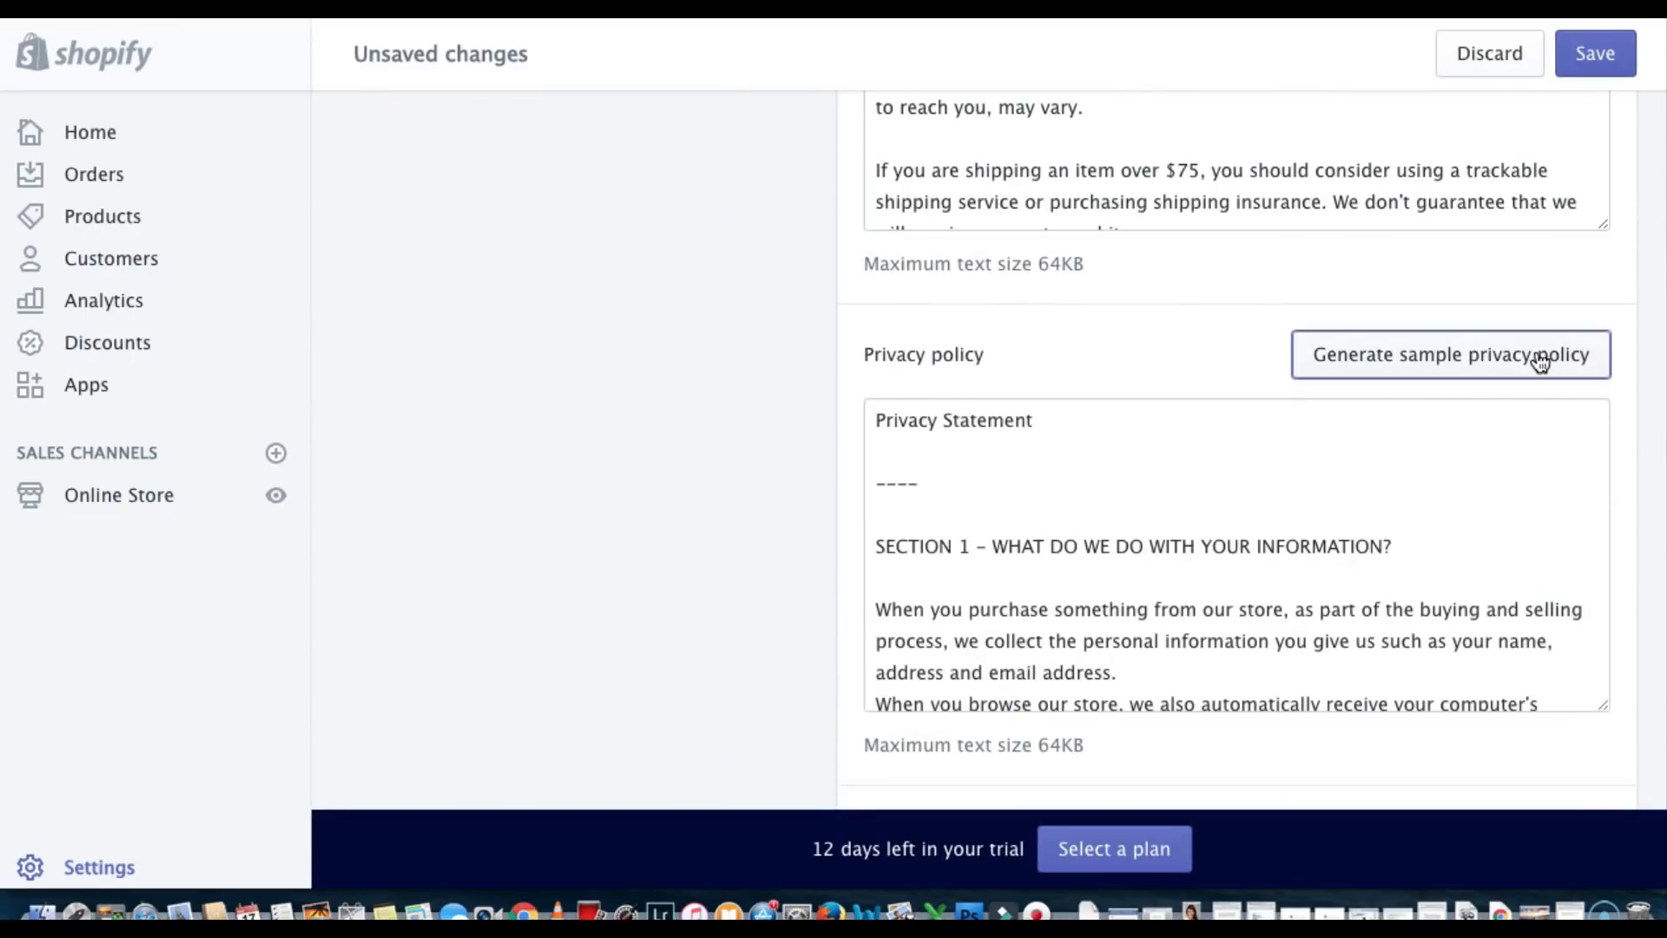
pyautogui.scroll(-20, 1230, 559)
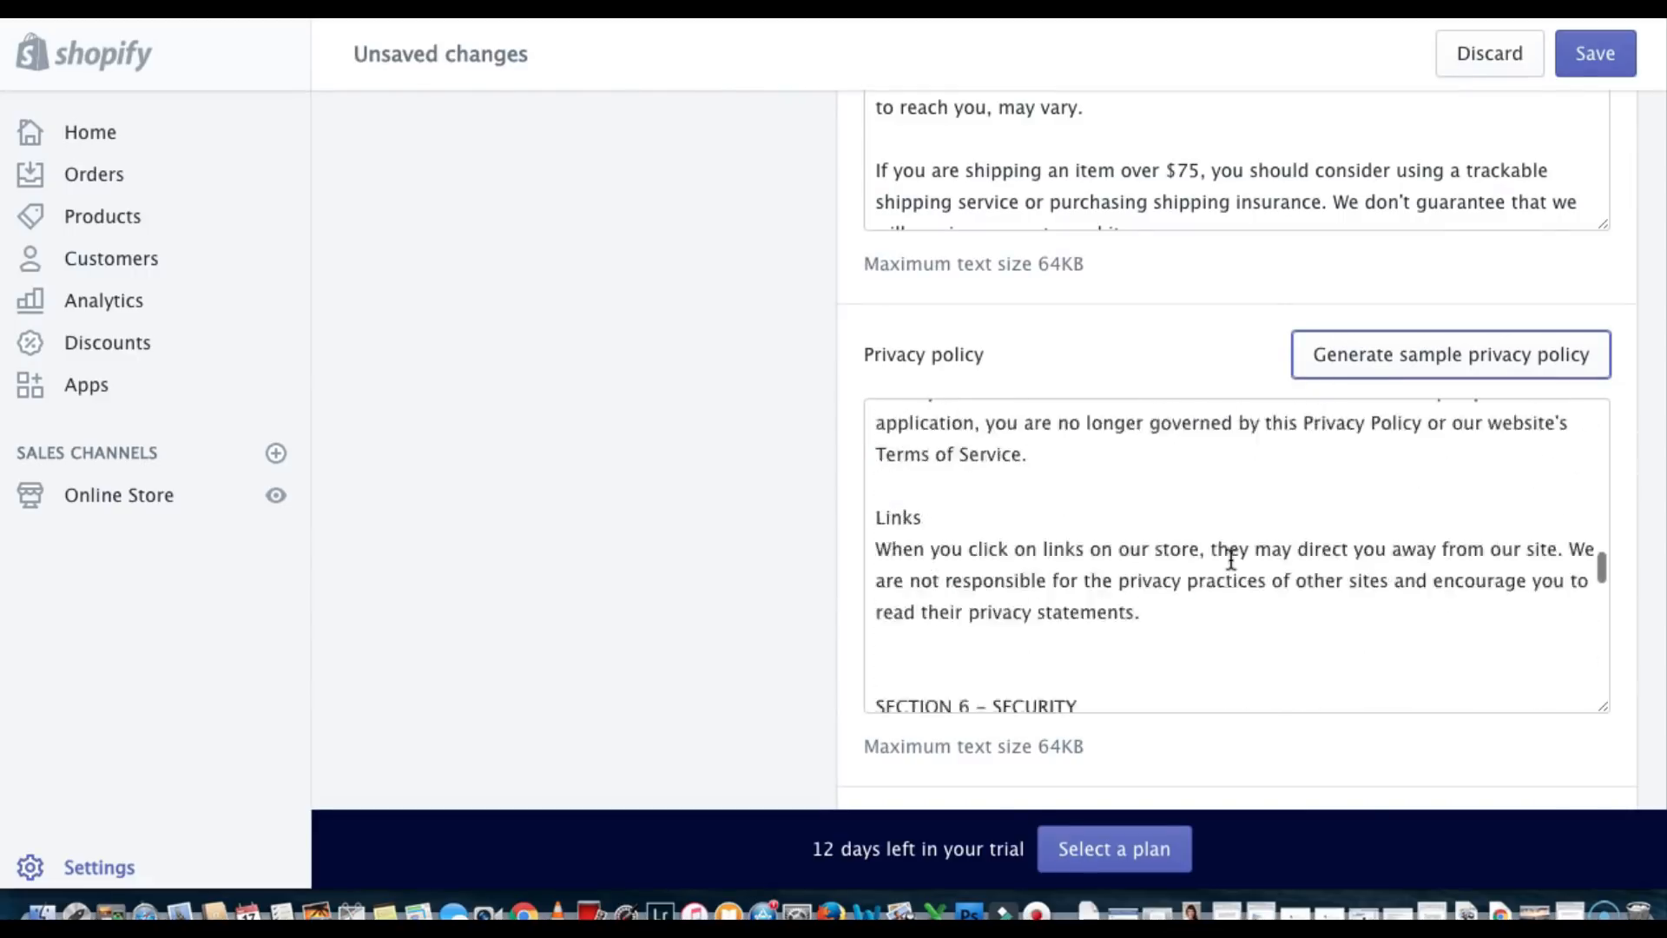
pyautogui.scroll(-15, 1230, 559)
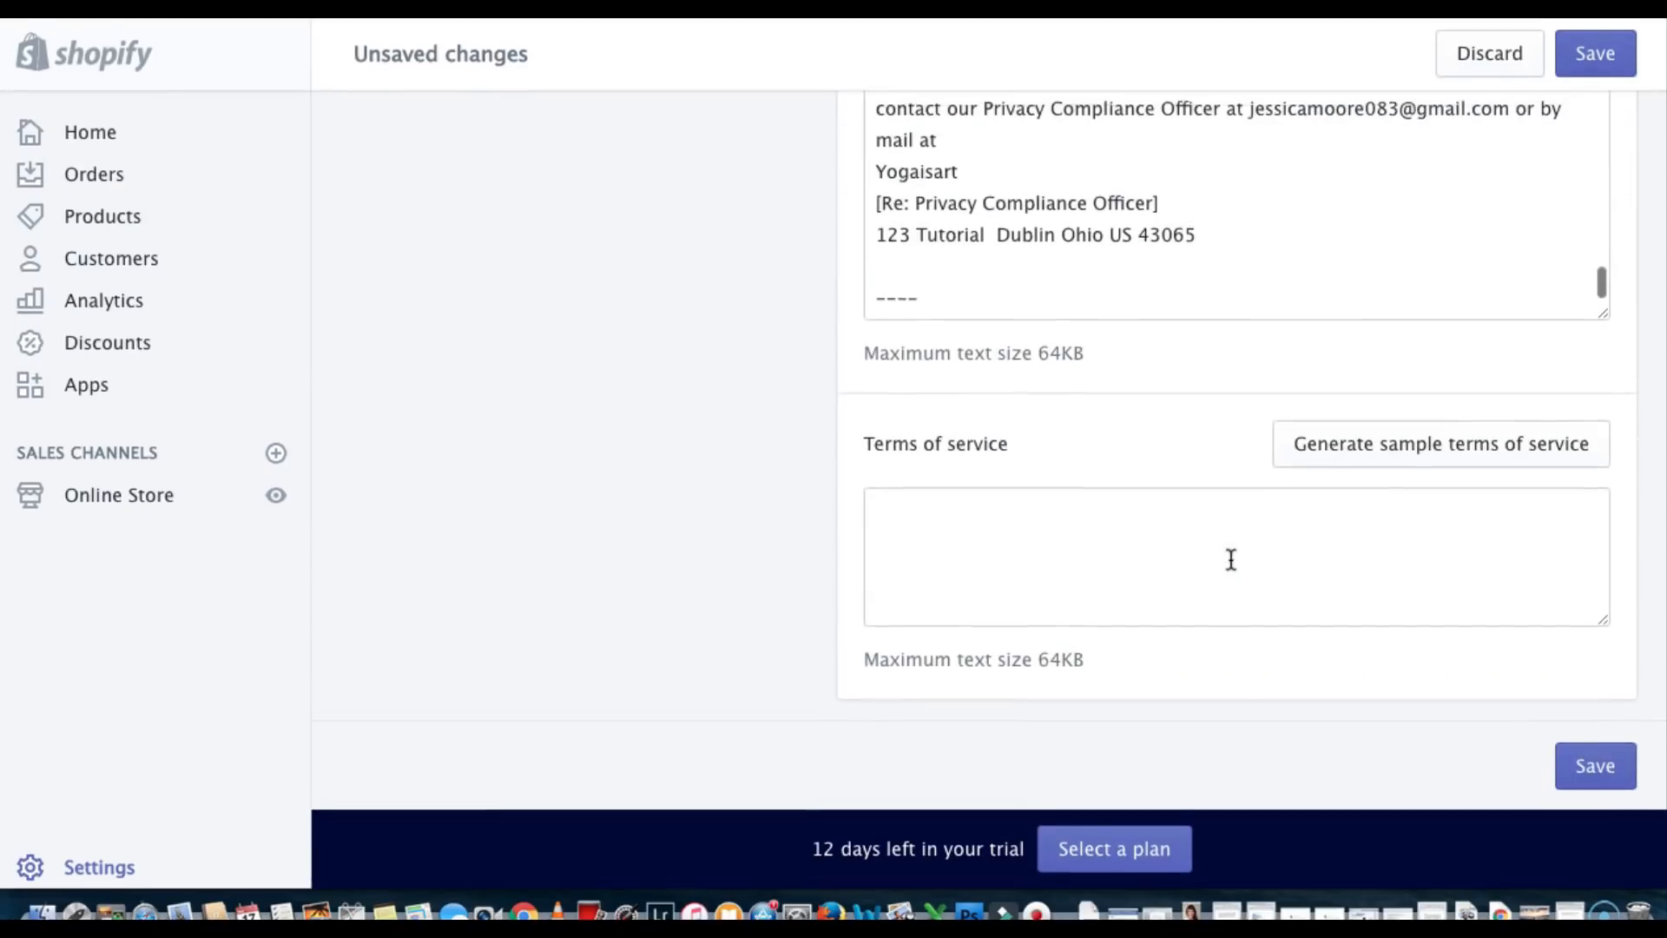
pyautogui.moveTo(1253, 291); pyautogui.dragTo(1503, 297)
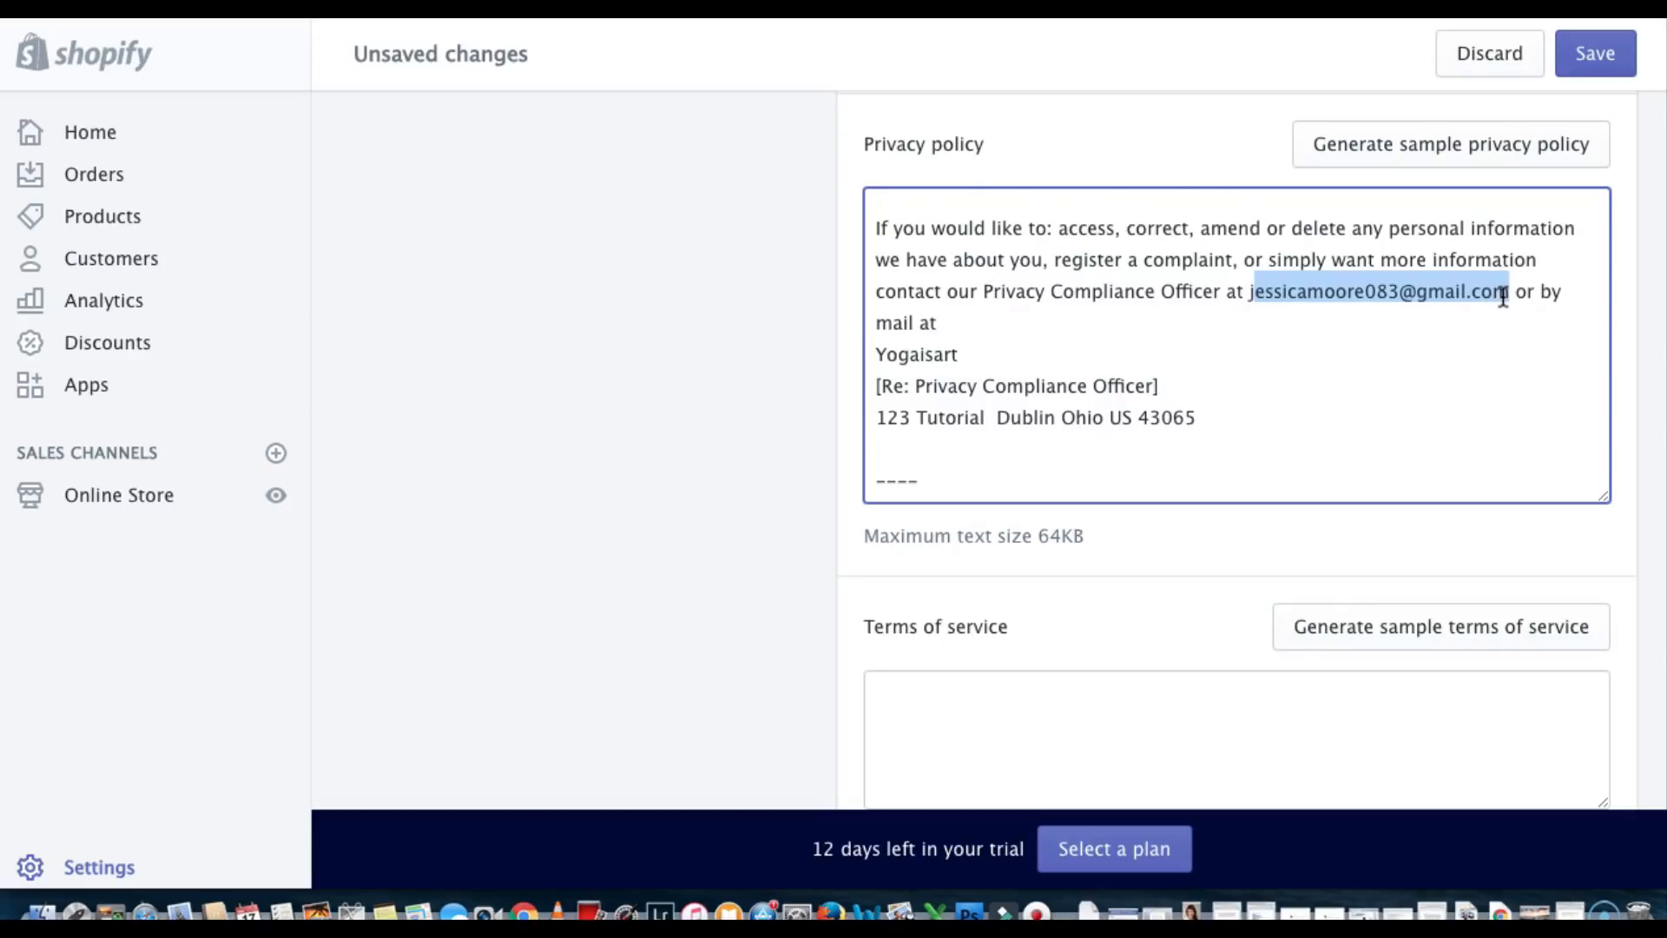
pyautogui.press('BackSpace')
pyautogui.press('BackSpace')
pyautogui.press('super+v')
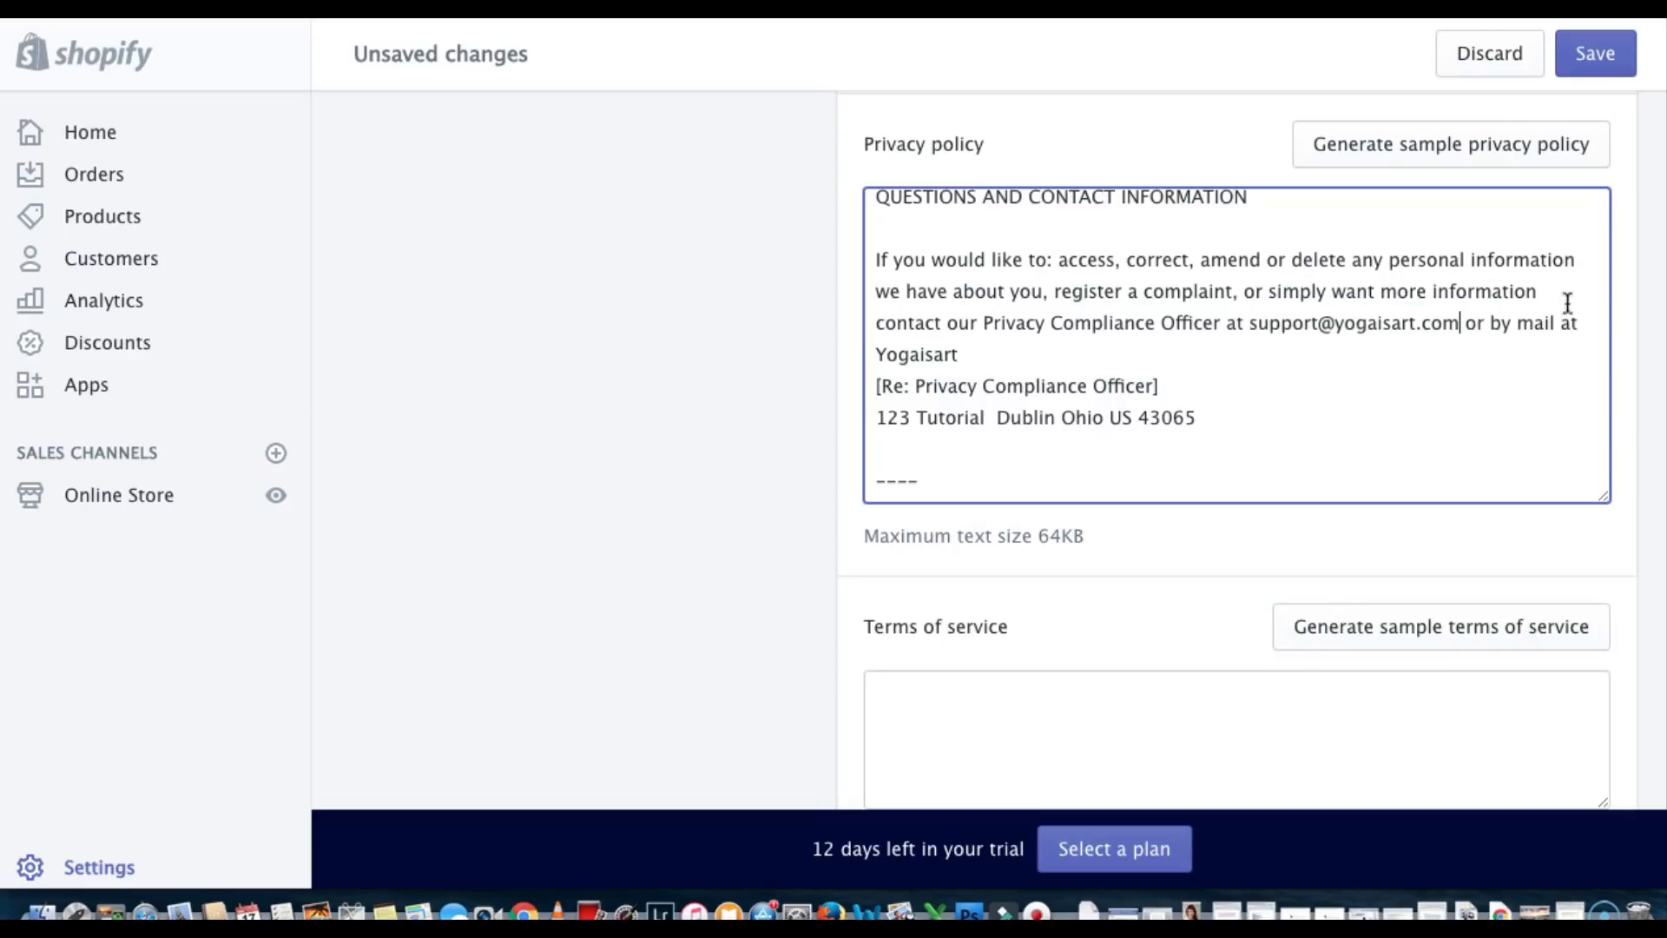
# Generate sample terms of service with the support email, then save the checkout settings
pyautogui.scroll(-3, 1343, 435)
pyautogui.click(1350, 437)
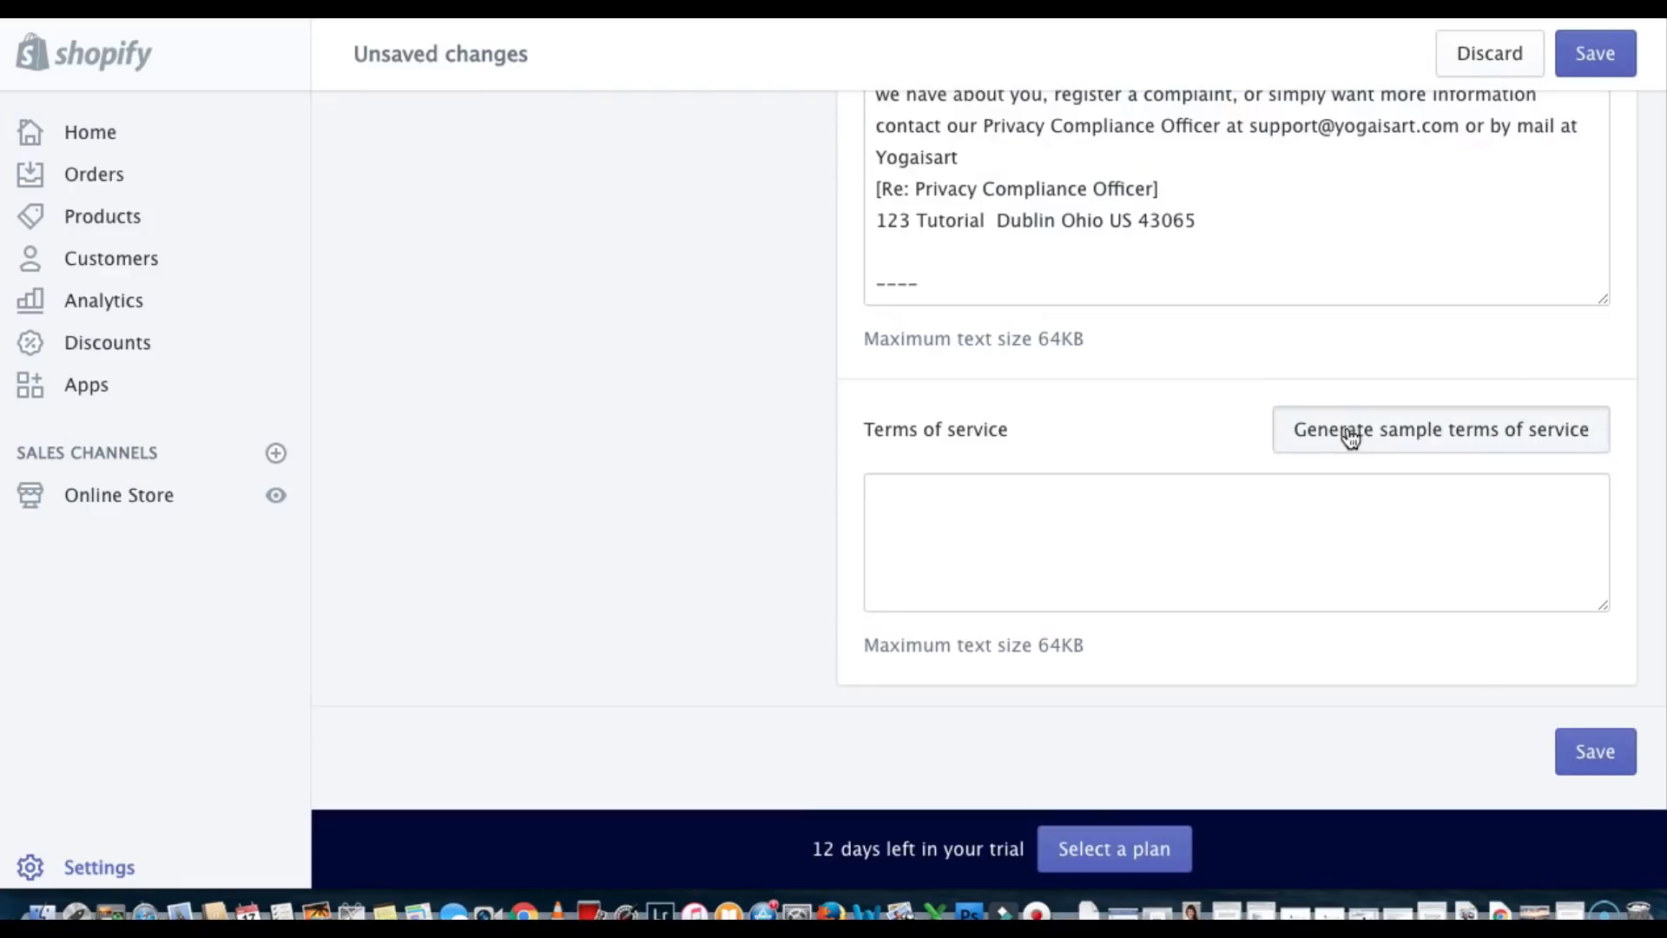
pyautogui.scroll(-15, 1153, 543)
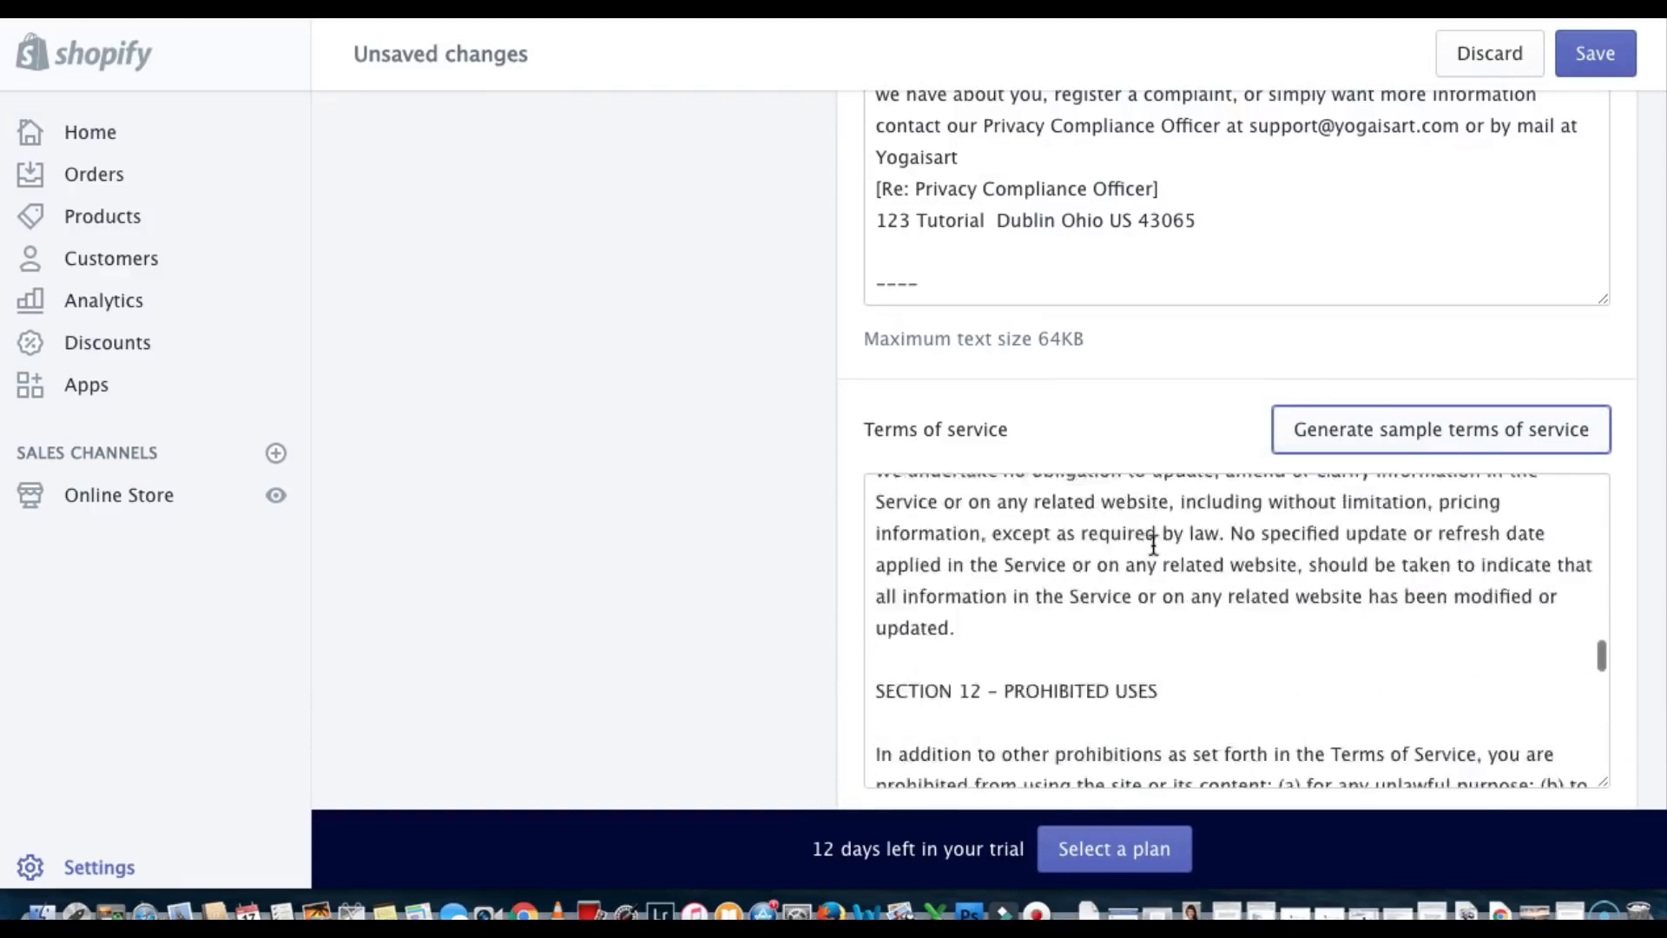
pyautogui.scroll(-20, 1153, 544)
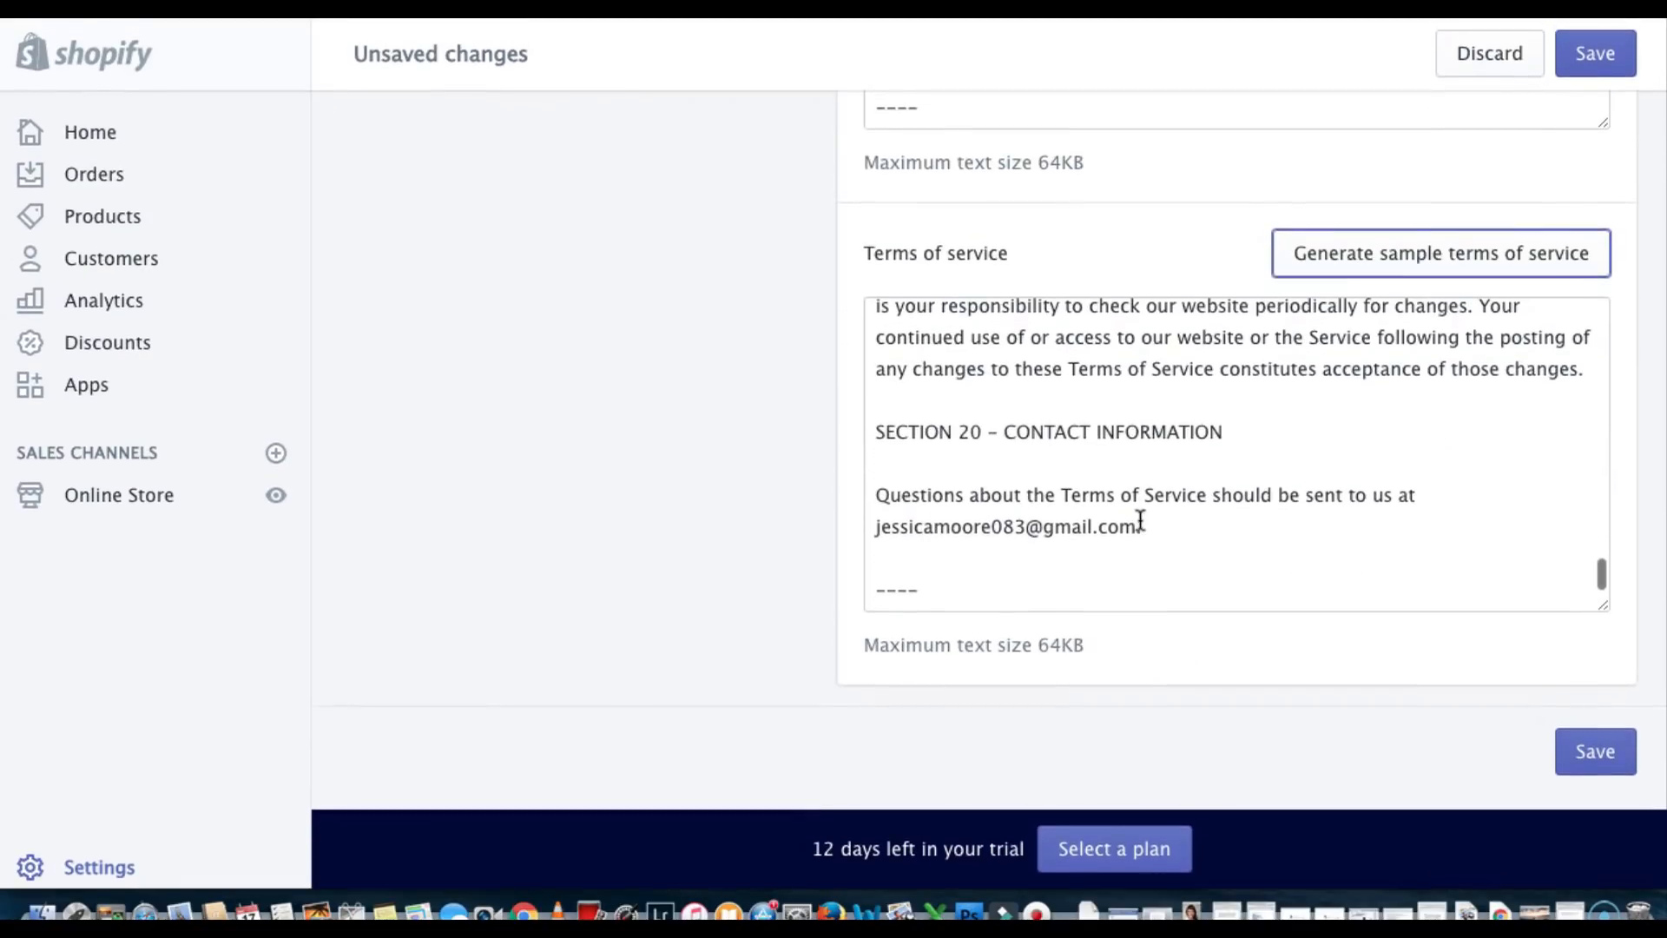
pyautogui.moveTo(1140, 521); pyautogui.dragTo(873, 526)
pyautogui.press('BackSpace')
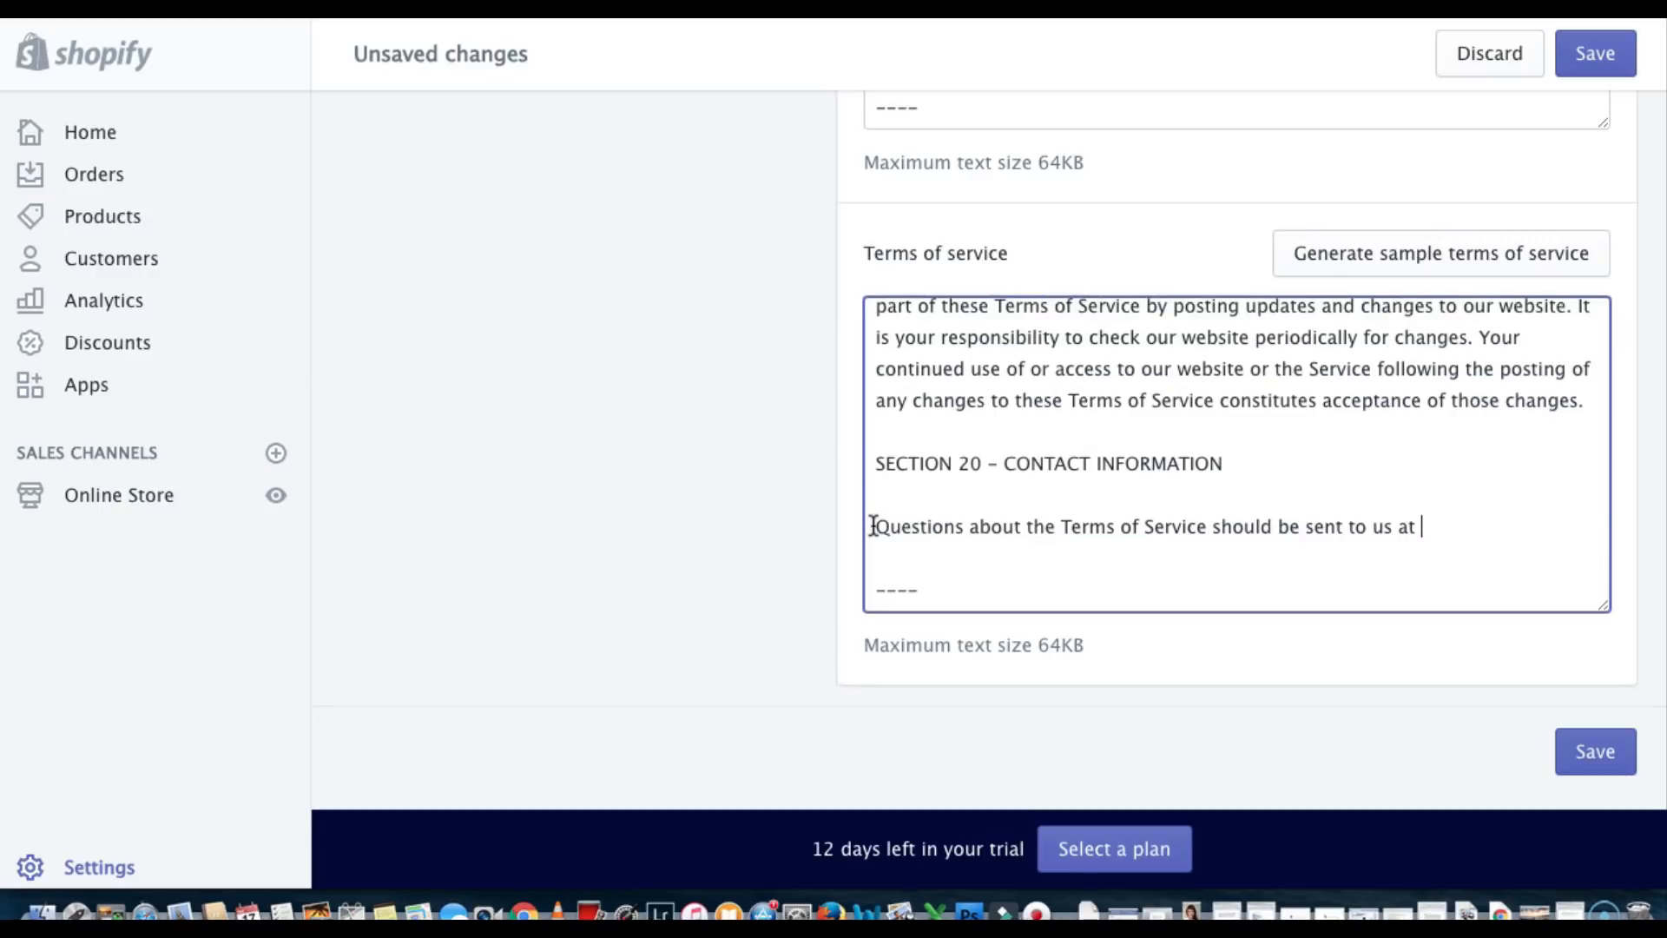
pyautogui.press('super+v')
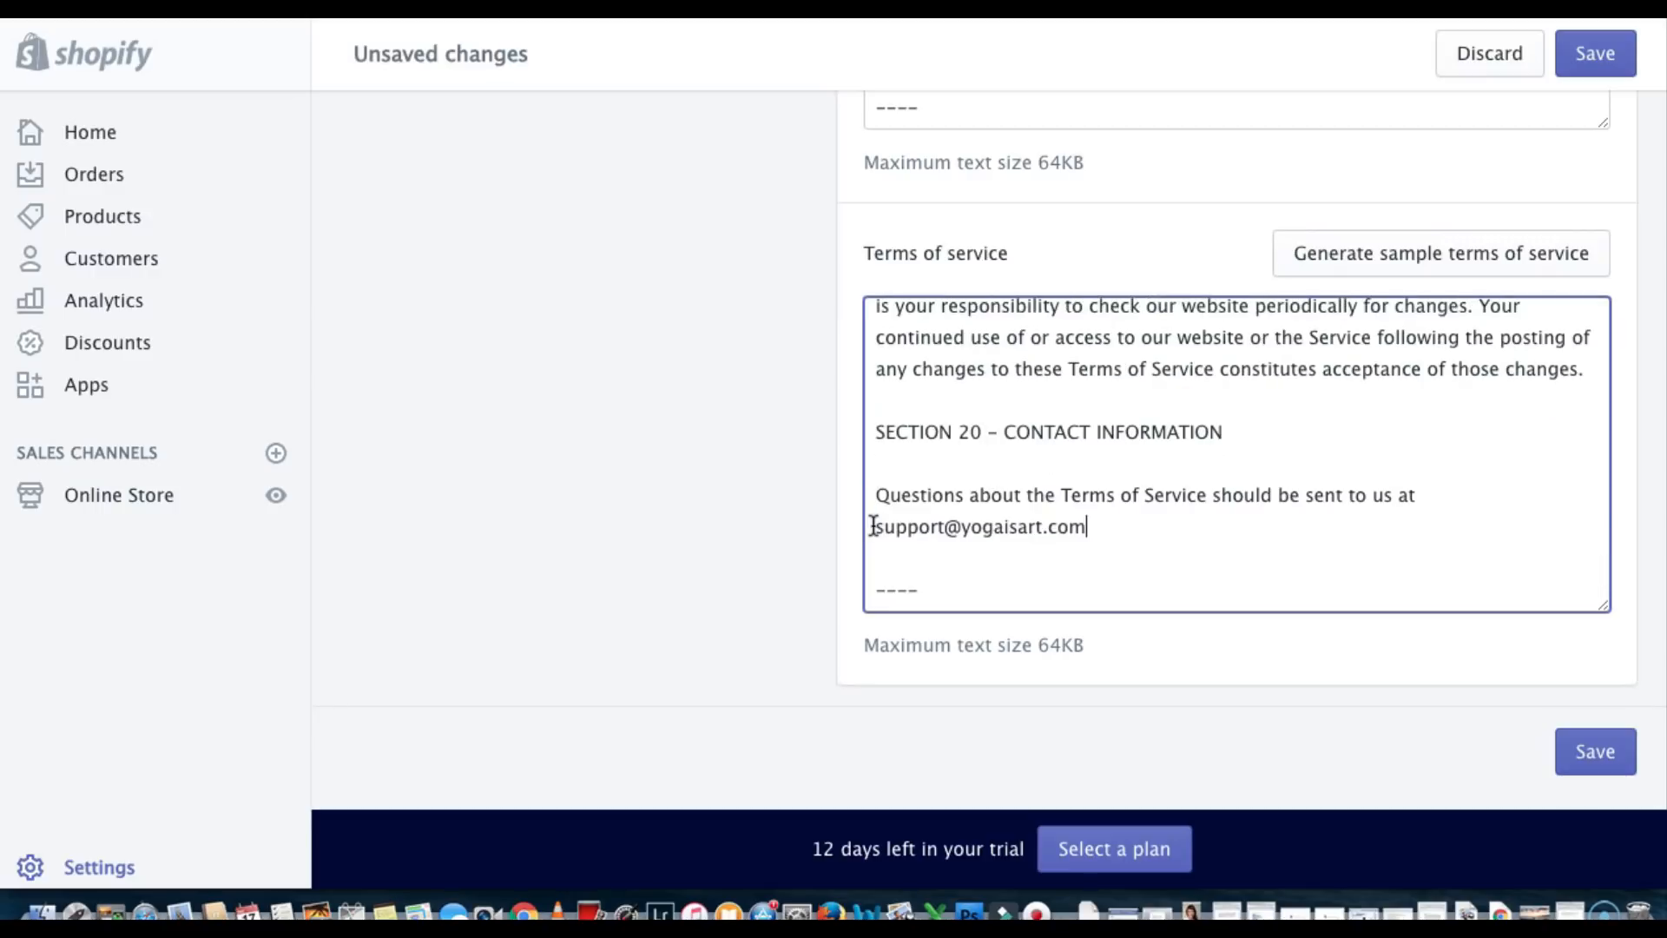
pyautogui.click(1595, 750)
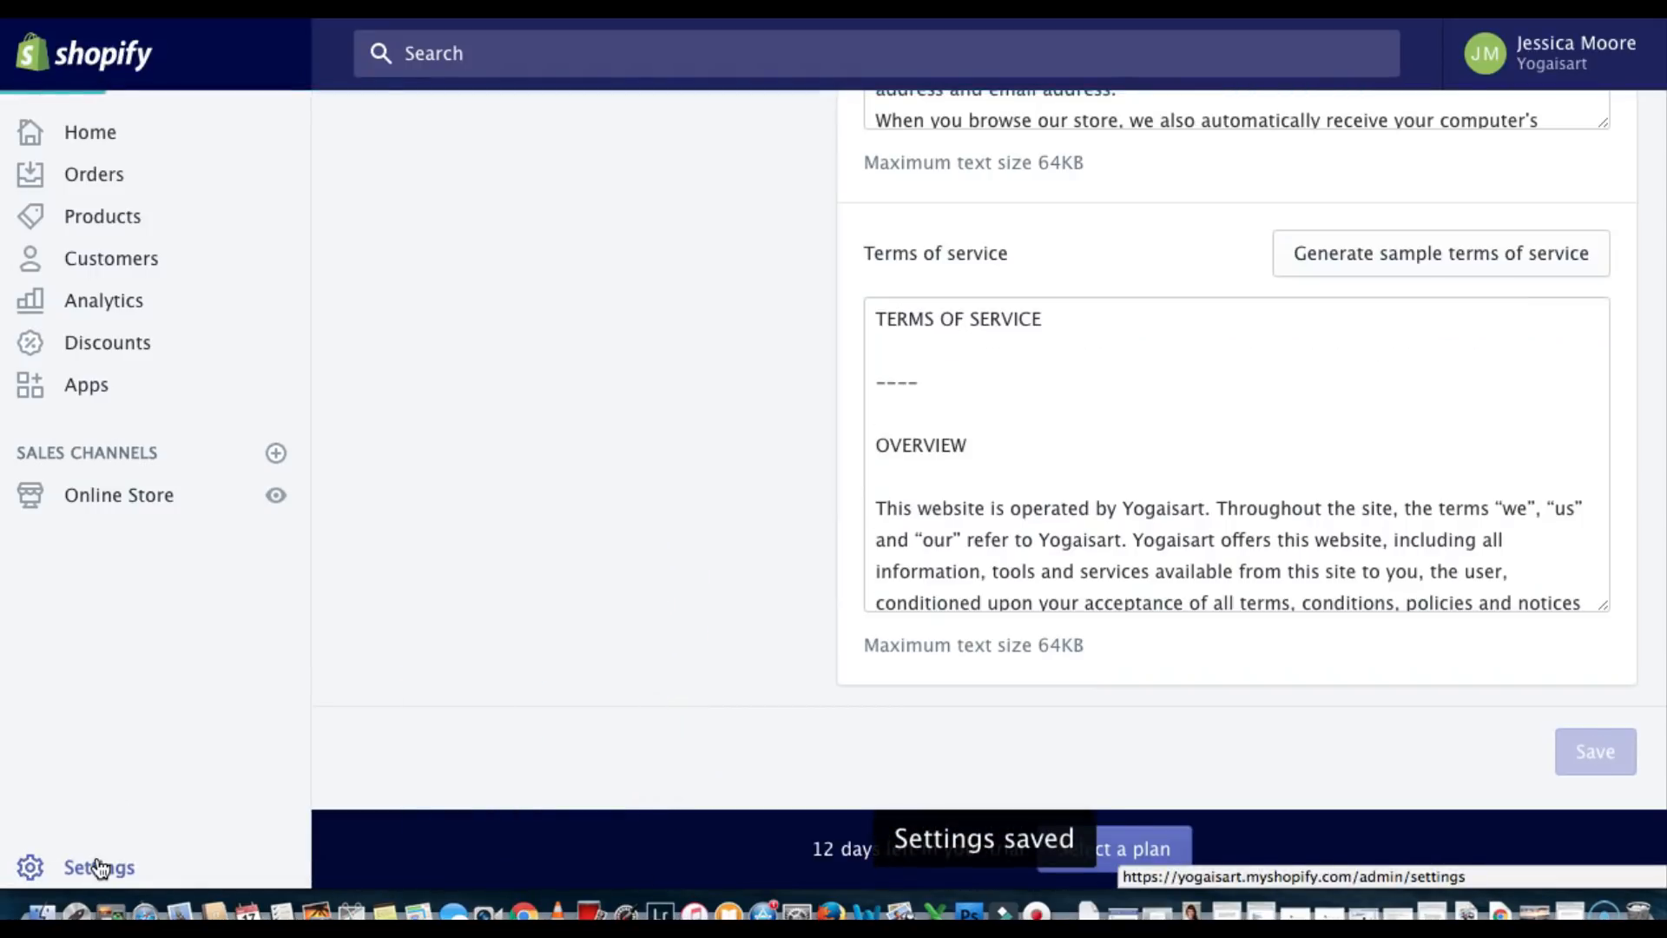
# Check Sales channels settings showing only Online Store, then open the sales channels help article
pyautogui.click(100, 866)
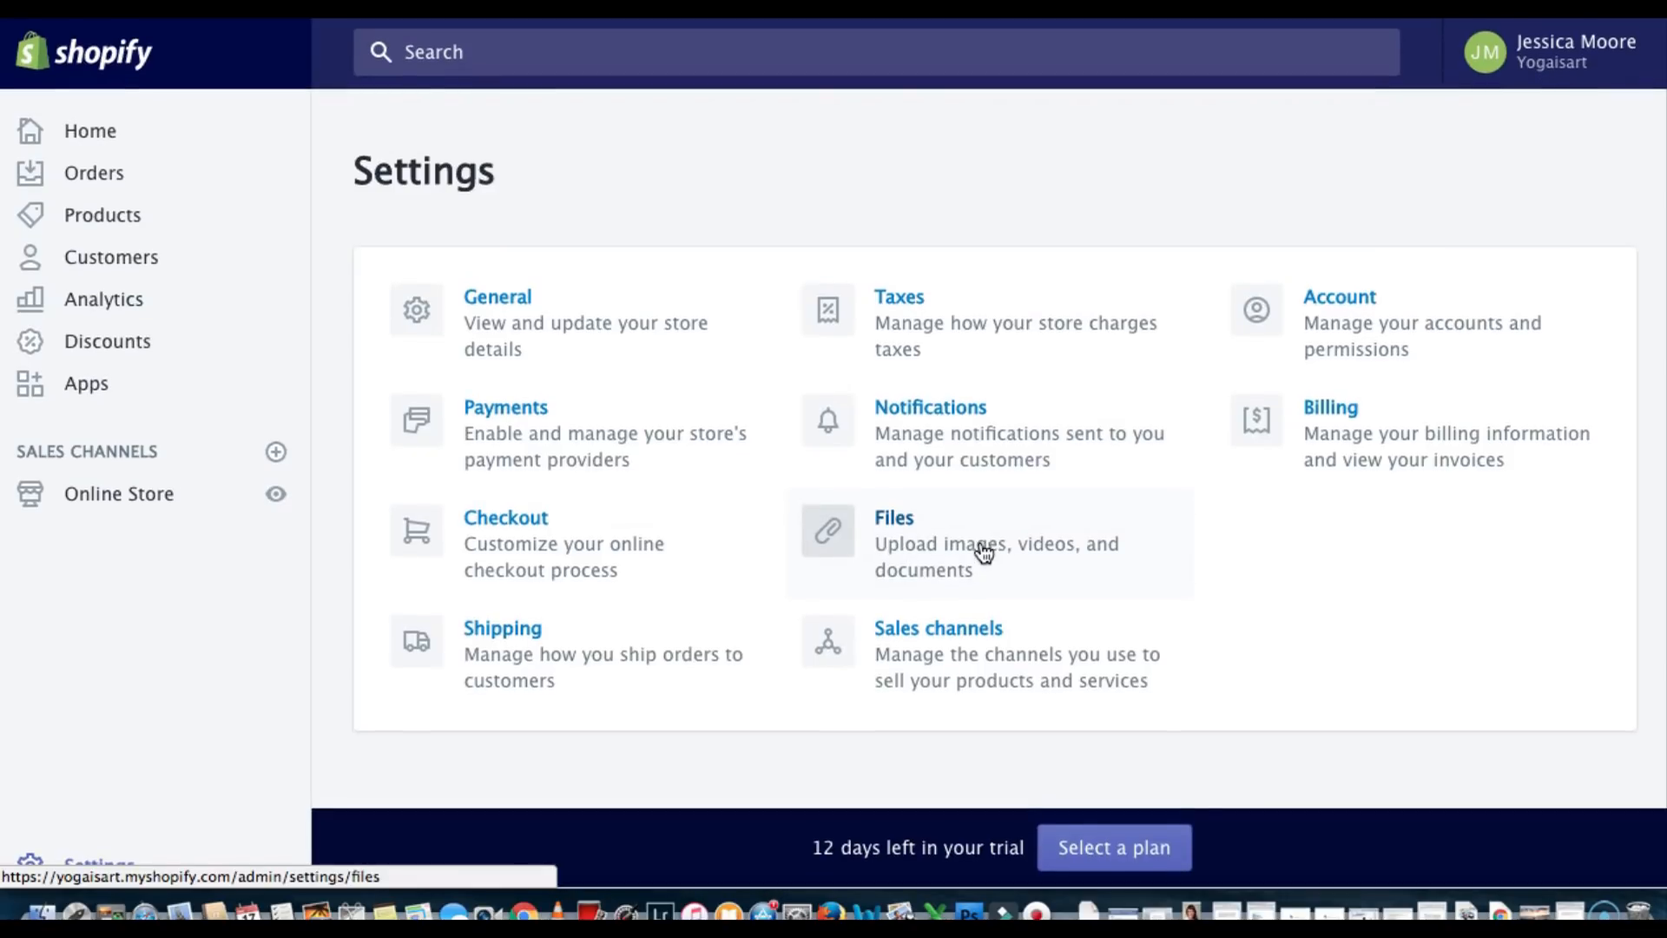
pyautogui.click(937, 634)
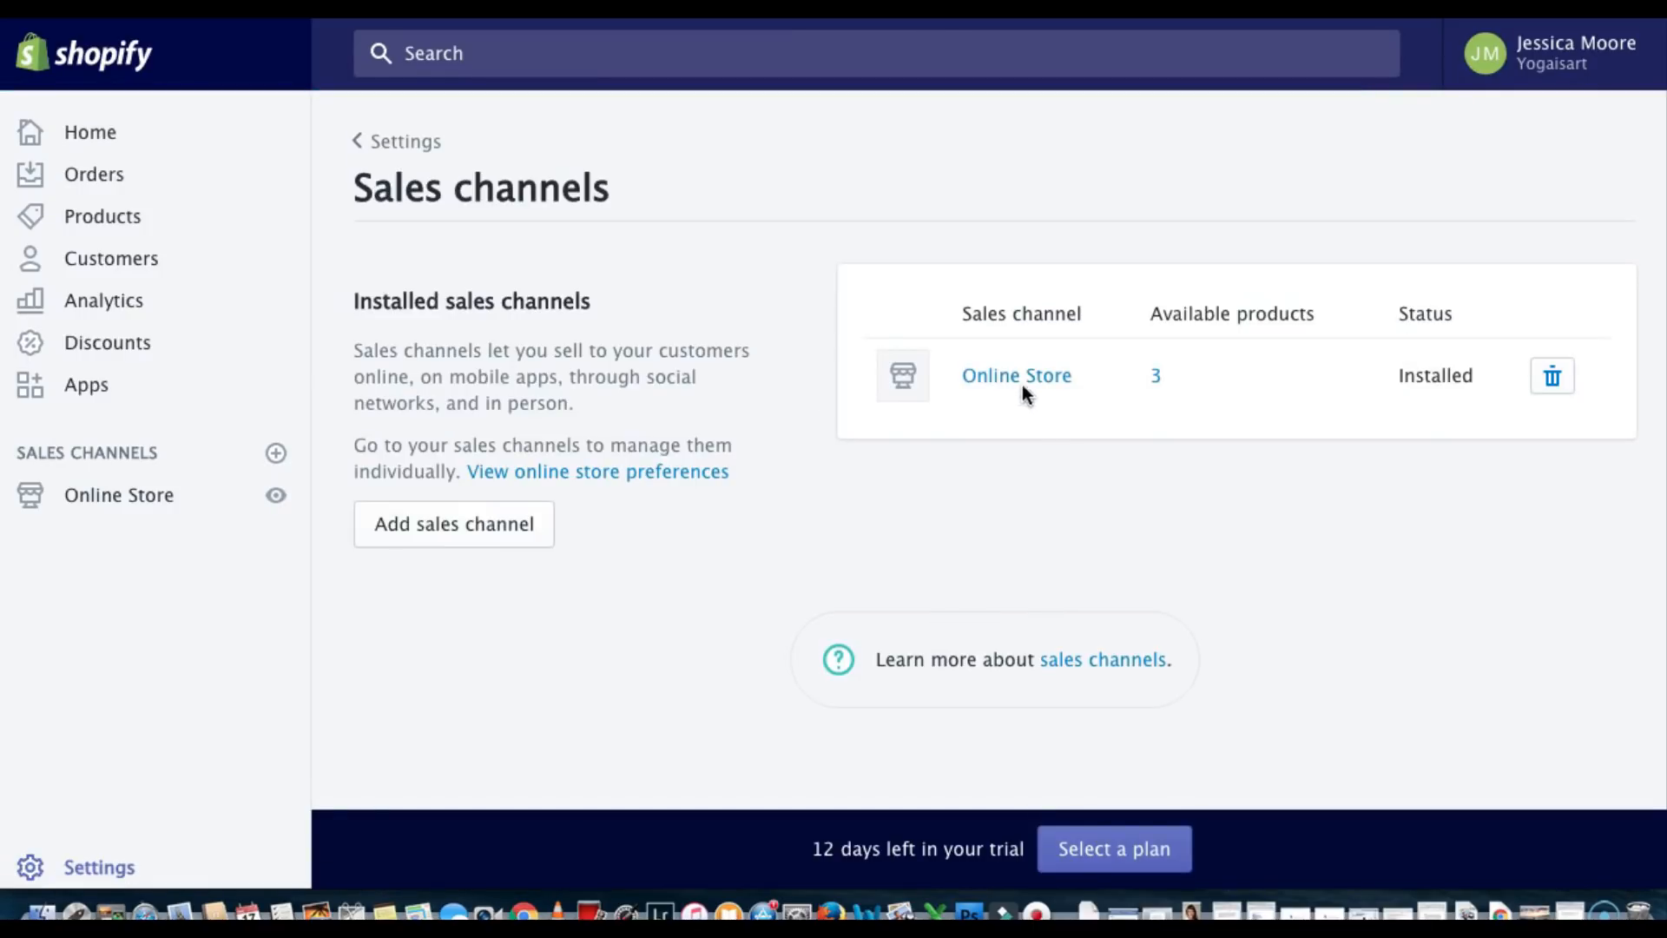
pyautogui.click(1072, 662)
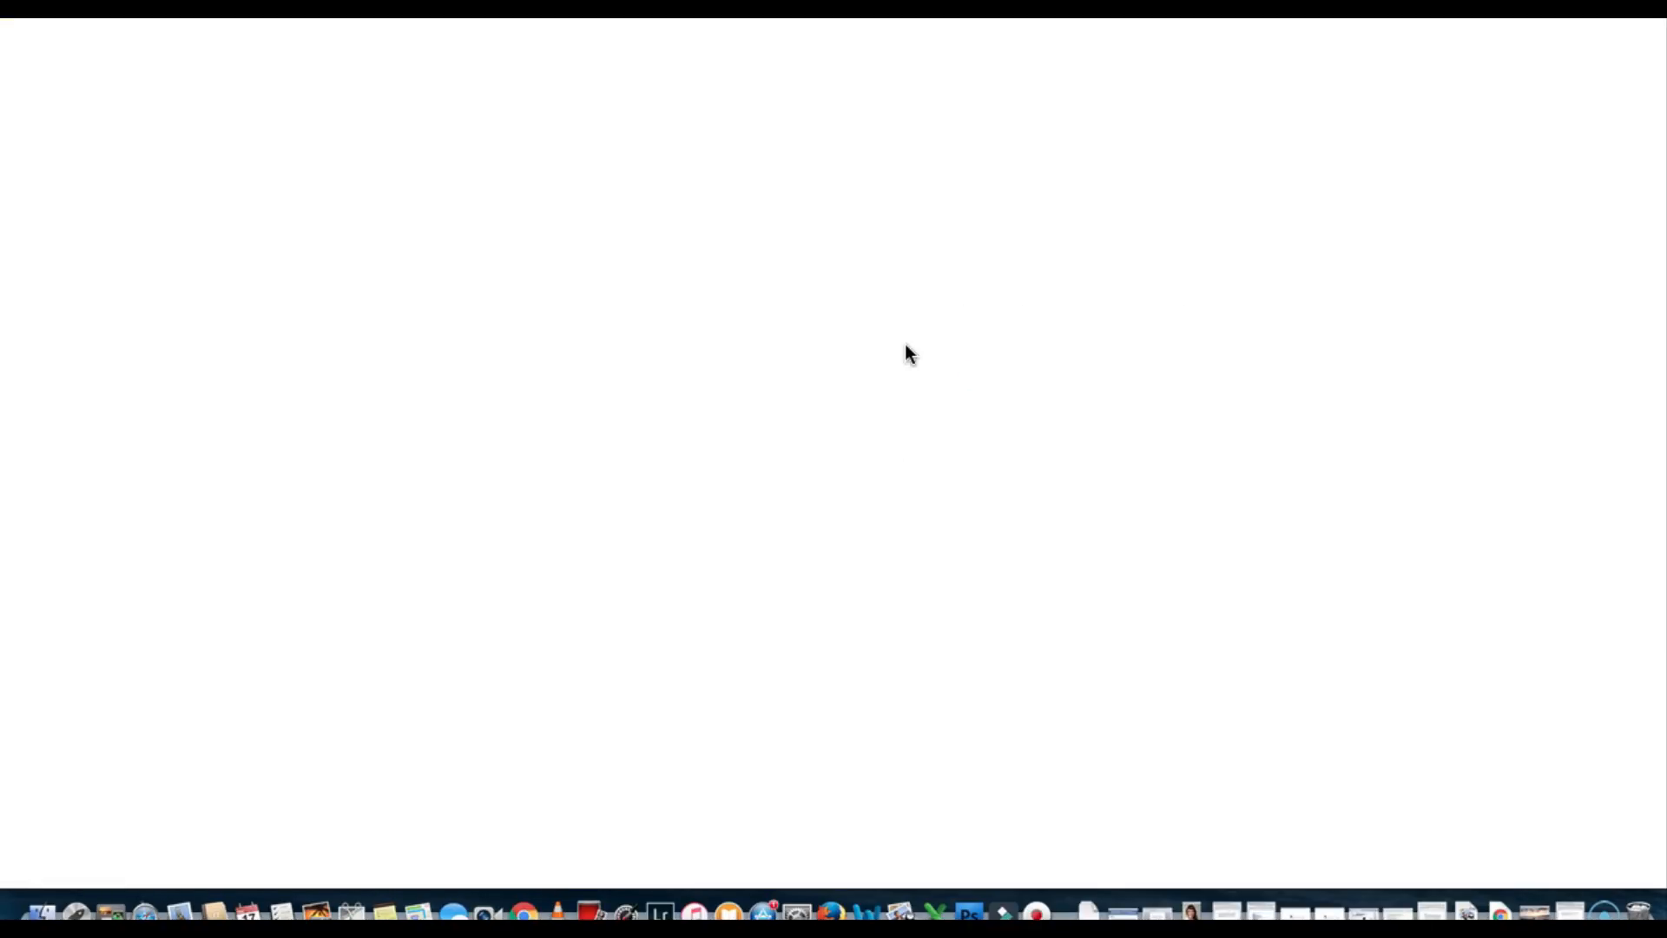
# Read the Online sales channels help article, then open the store's Shipping settings
pyautogui.scroll(-10, 904, 445)
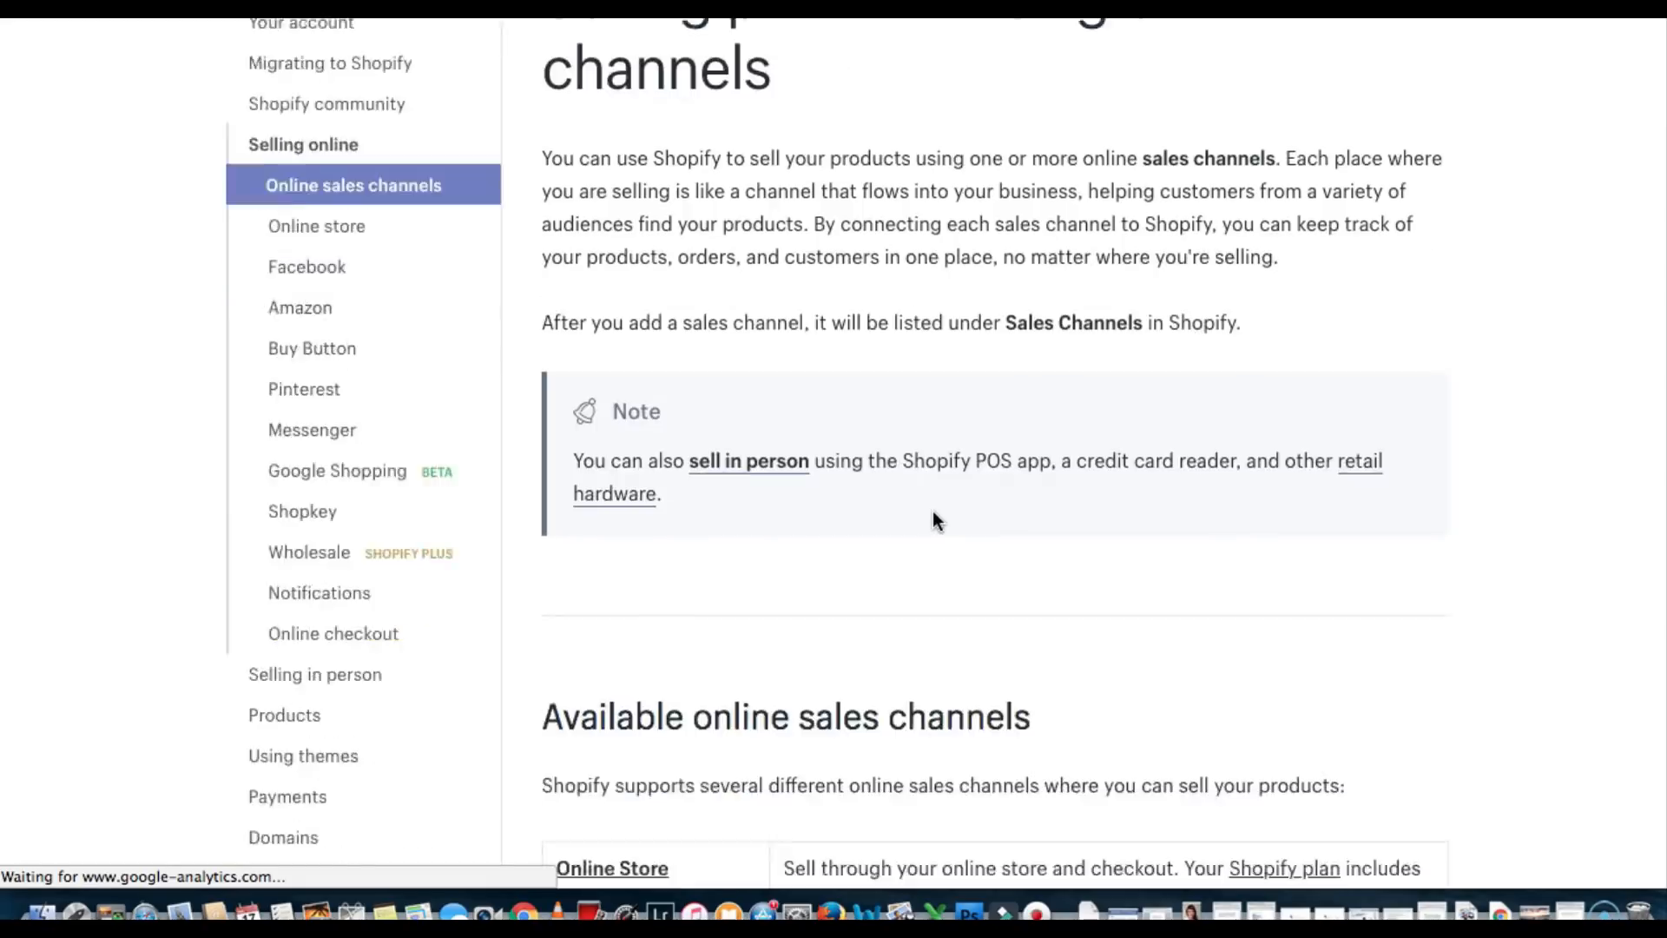
pyautogui.scroll(-3, 934, 512)
pyautogui.scroll(6, 933, 512)
pyautogui.scroll(-5, 933, 512)
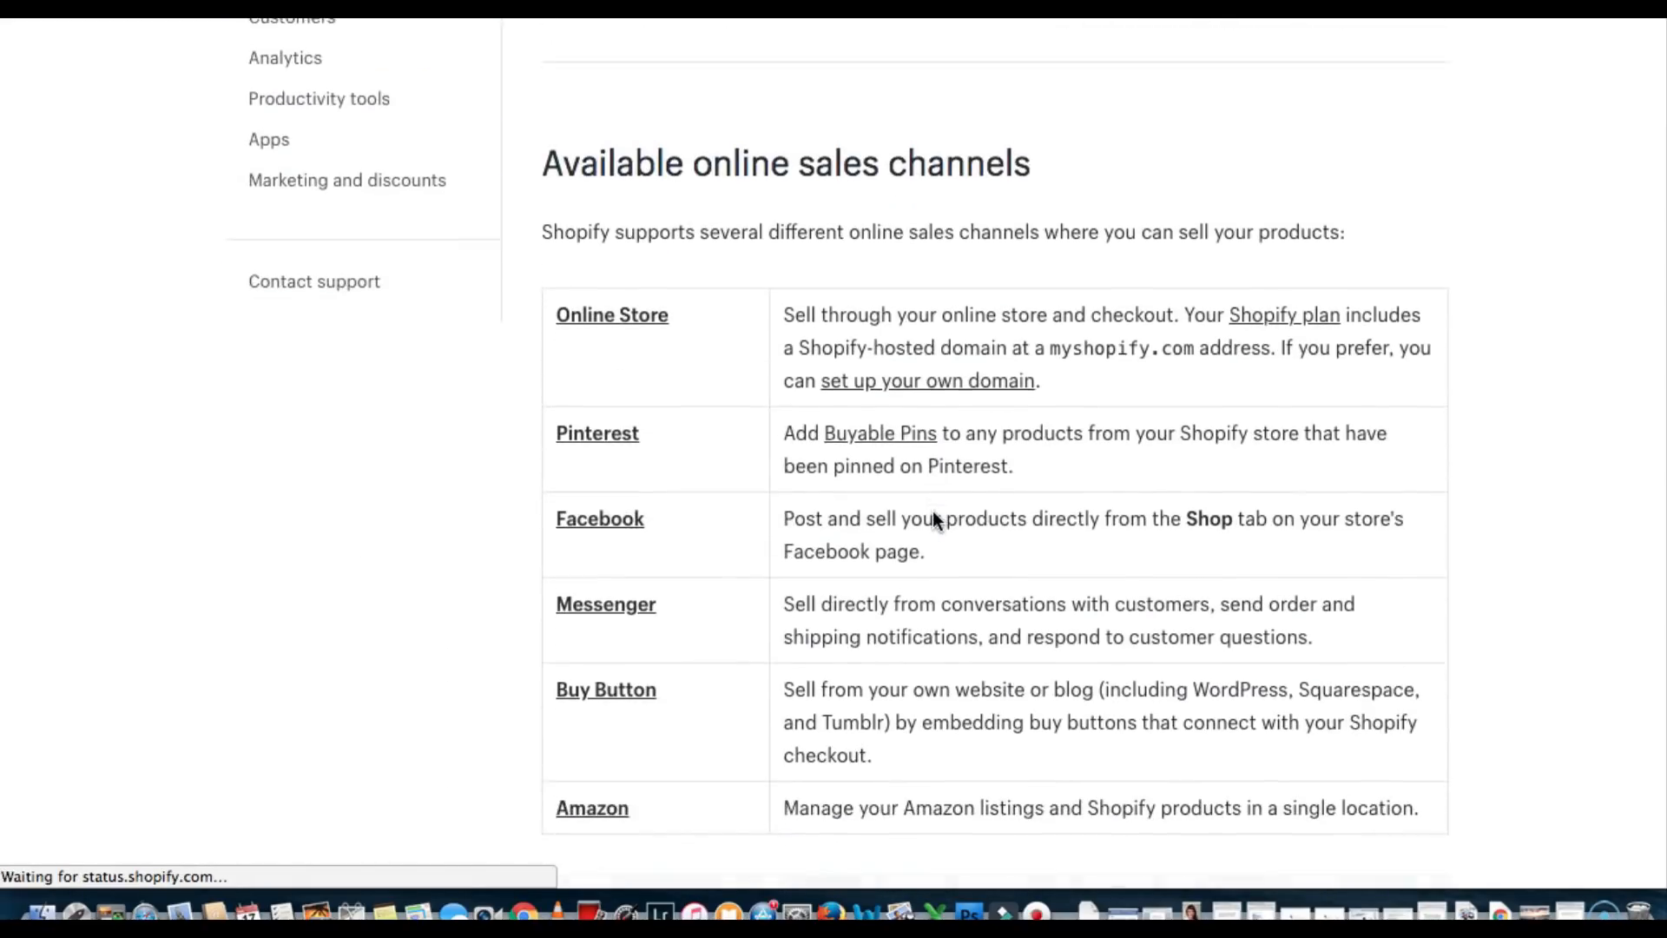
pyautogui.scroll(-13, 847, 468)
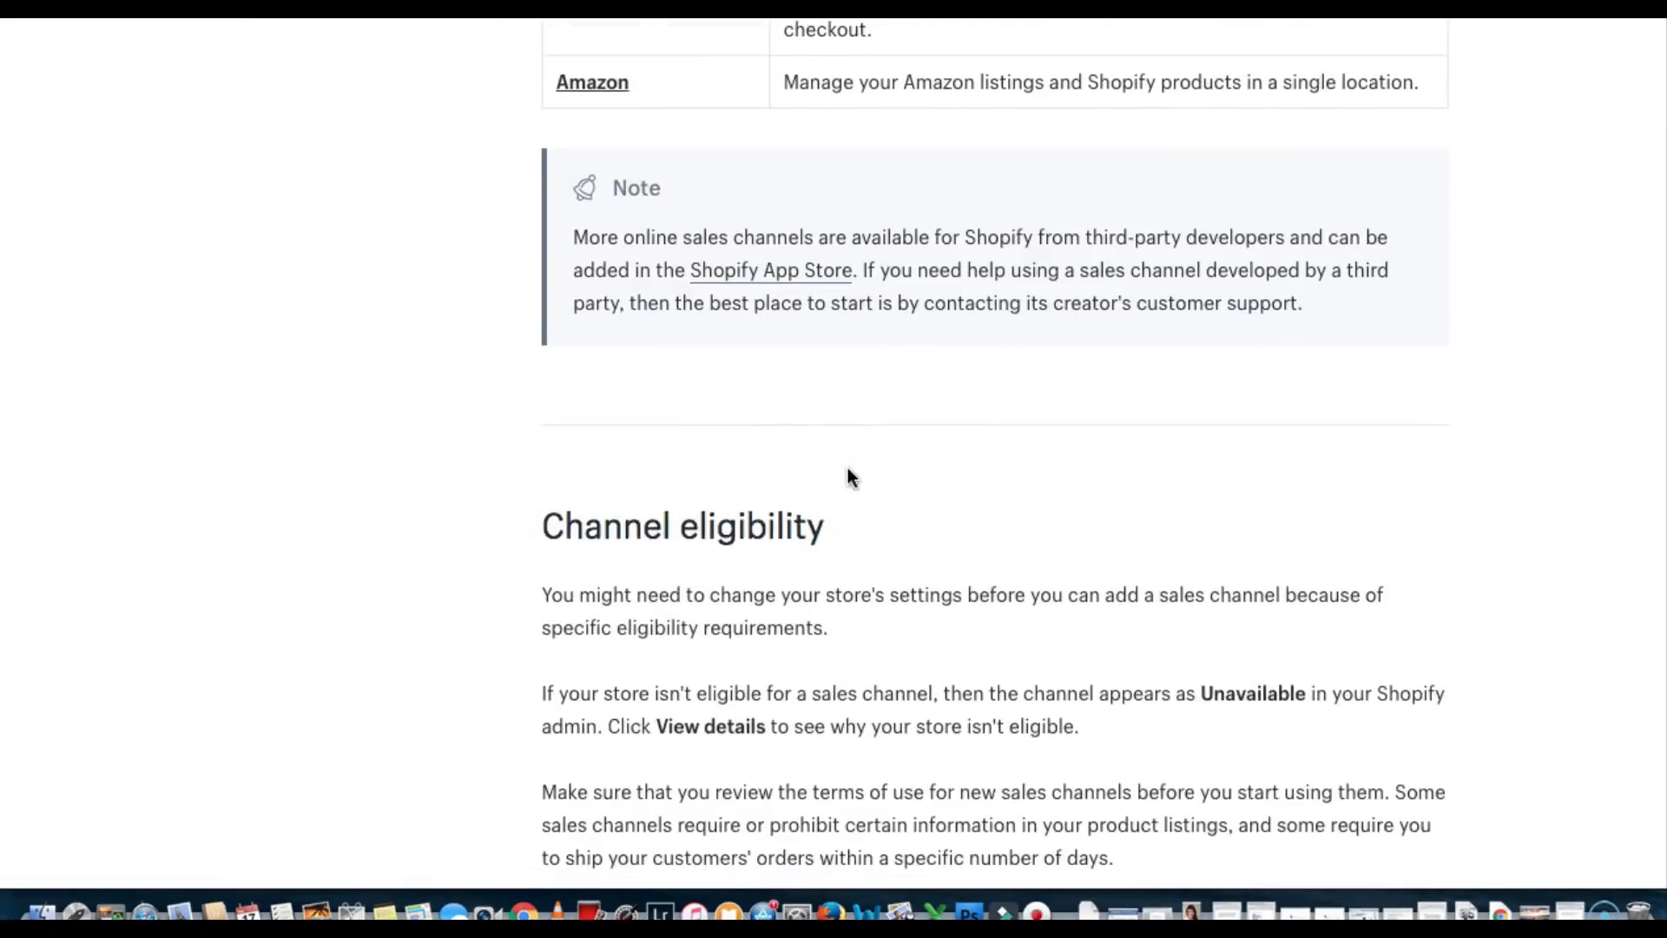
pyautogui.scroll(-15, 848, 473)
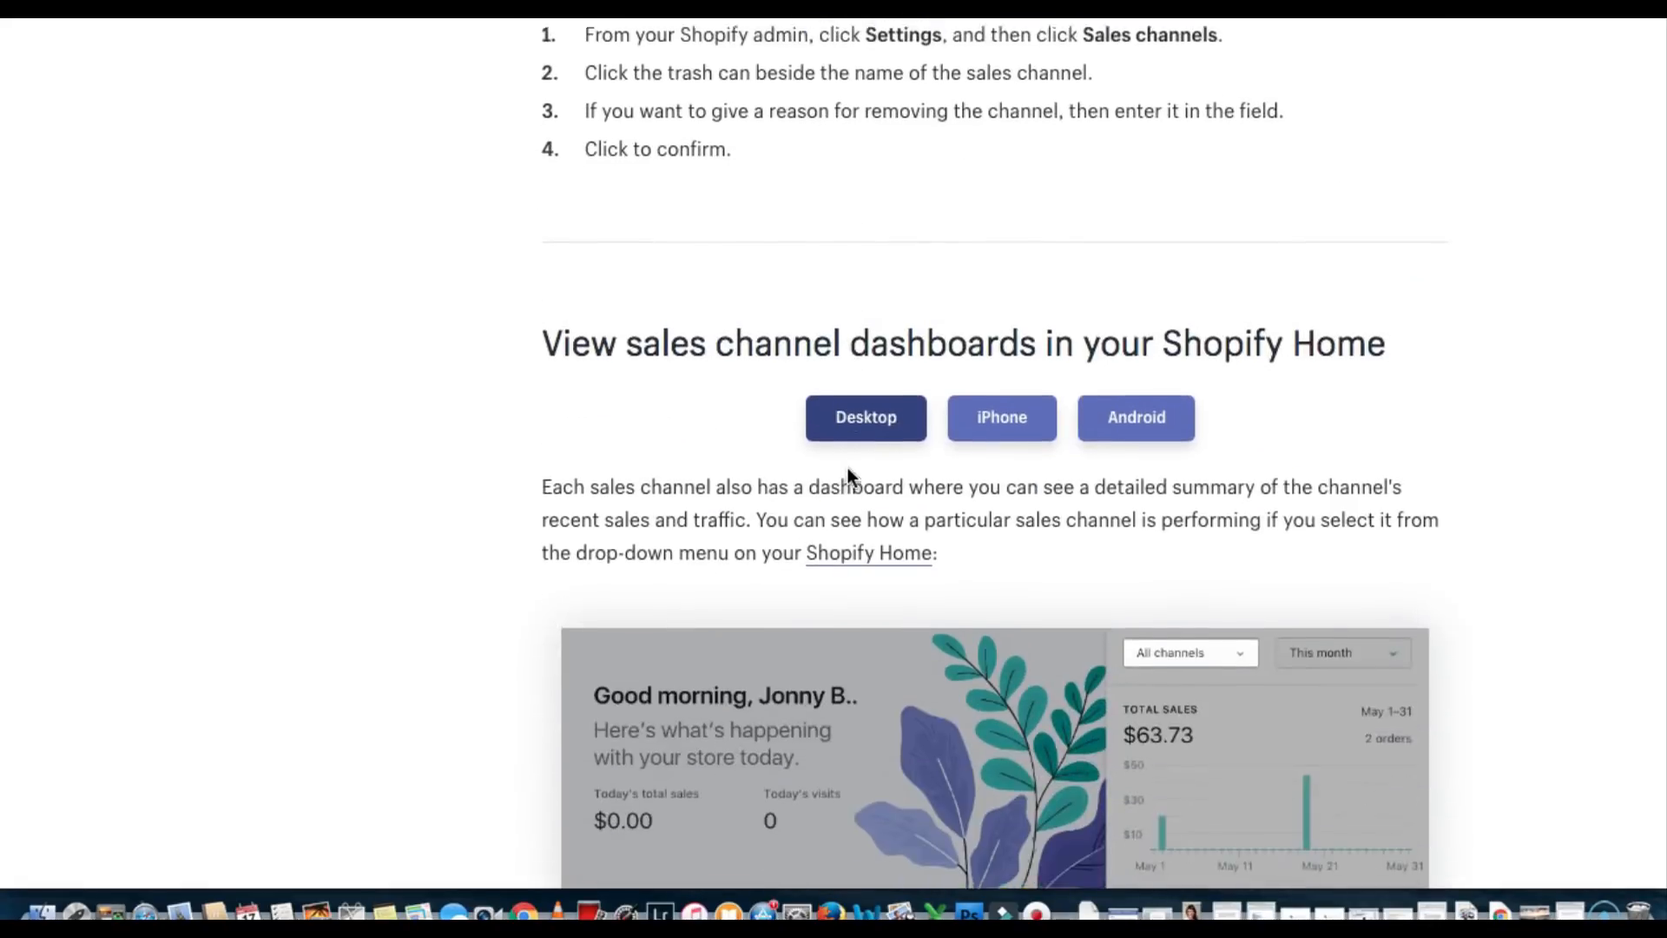
pyautogui.scroll(-8, 847, 467)
pyautogui.scroll(20, 847, 467)
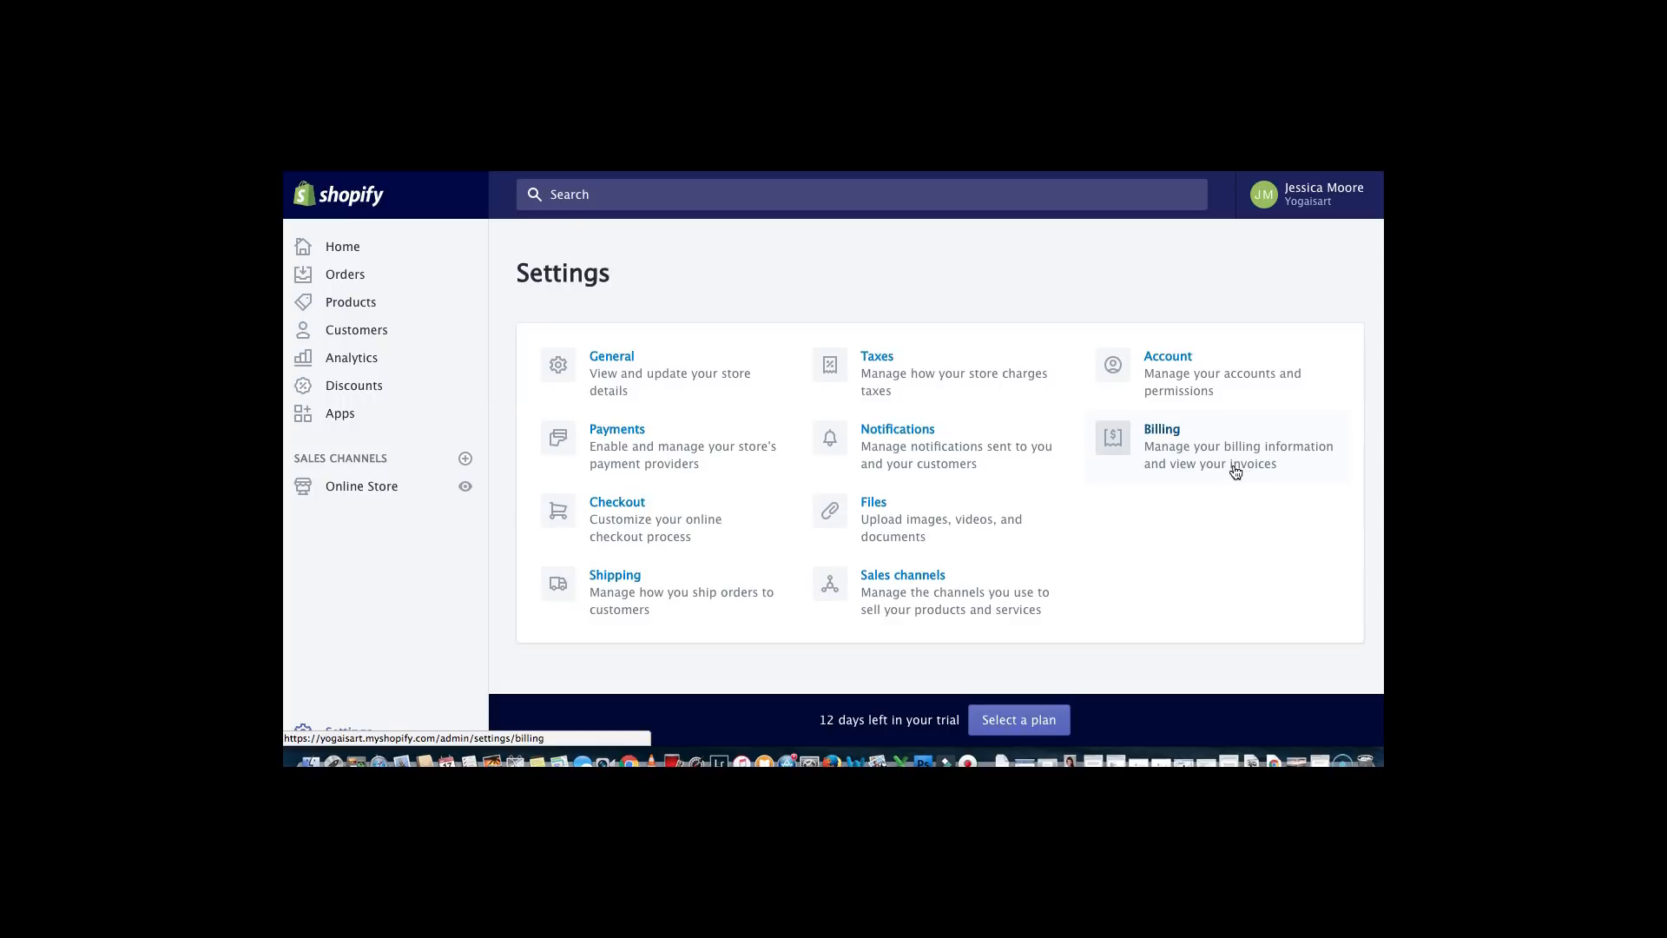
pyautogui.click(608, 577)
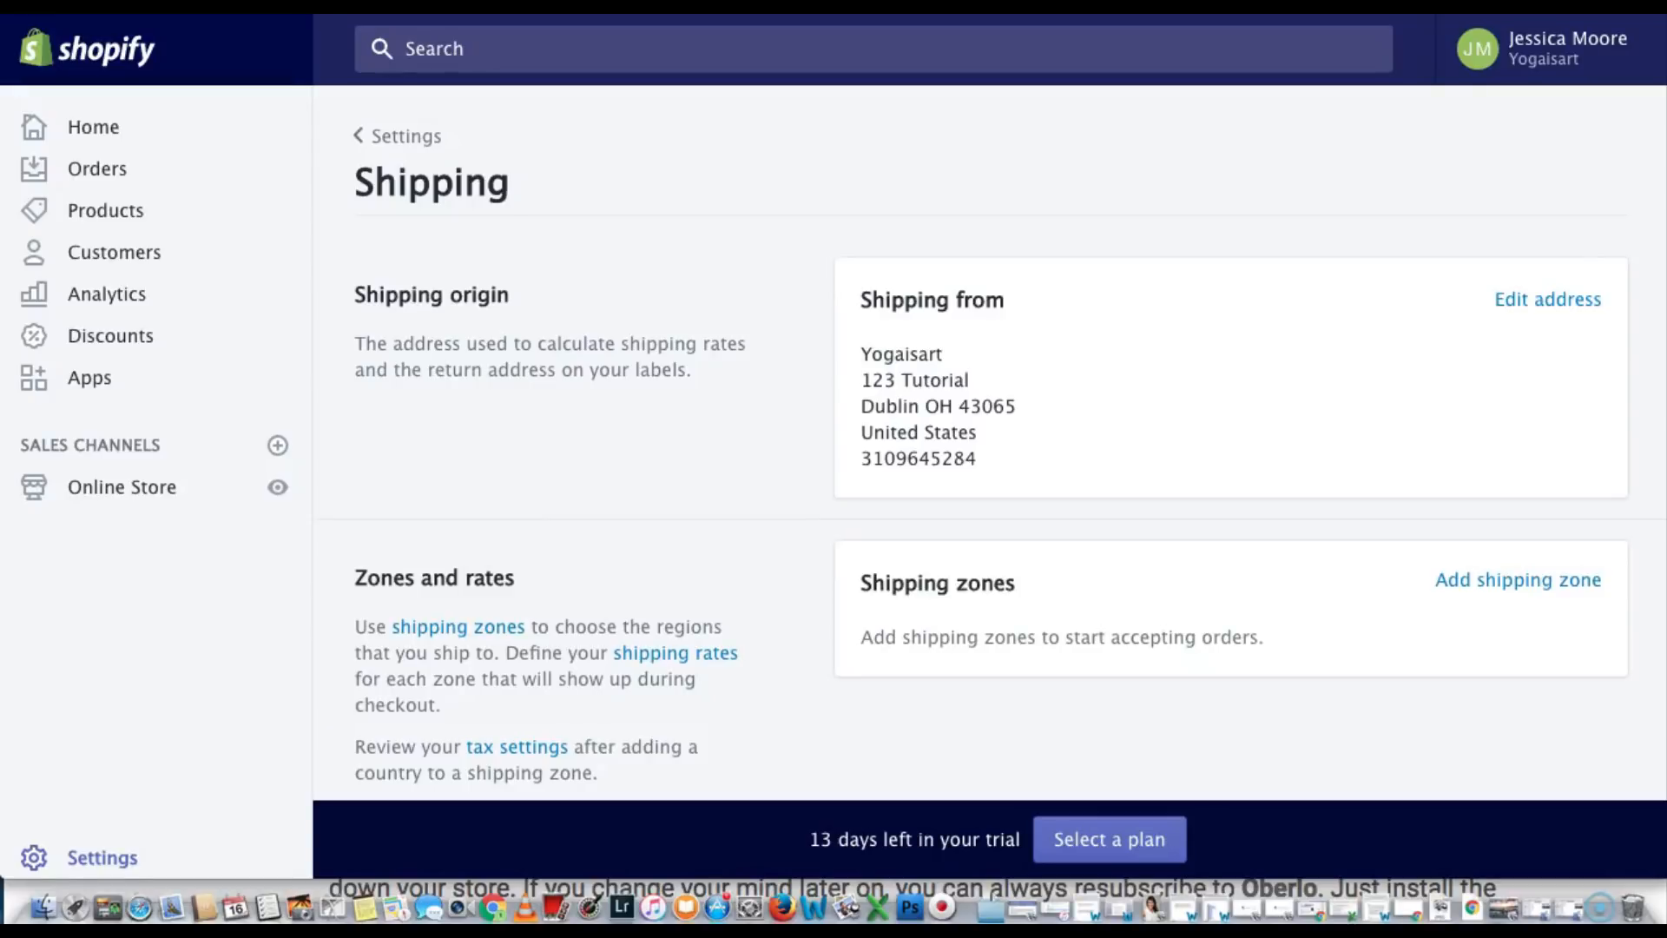
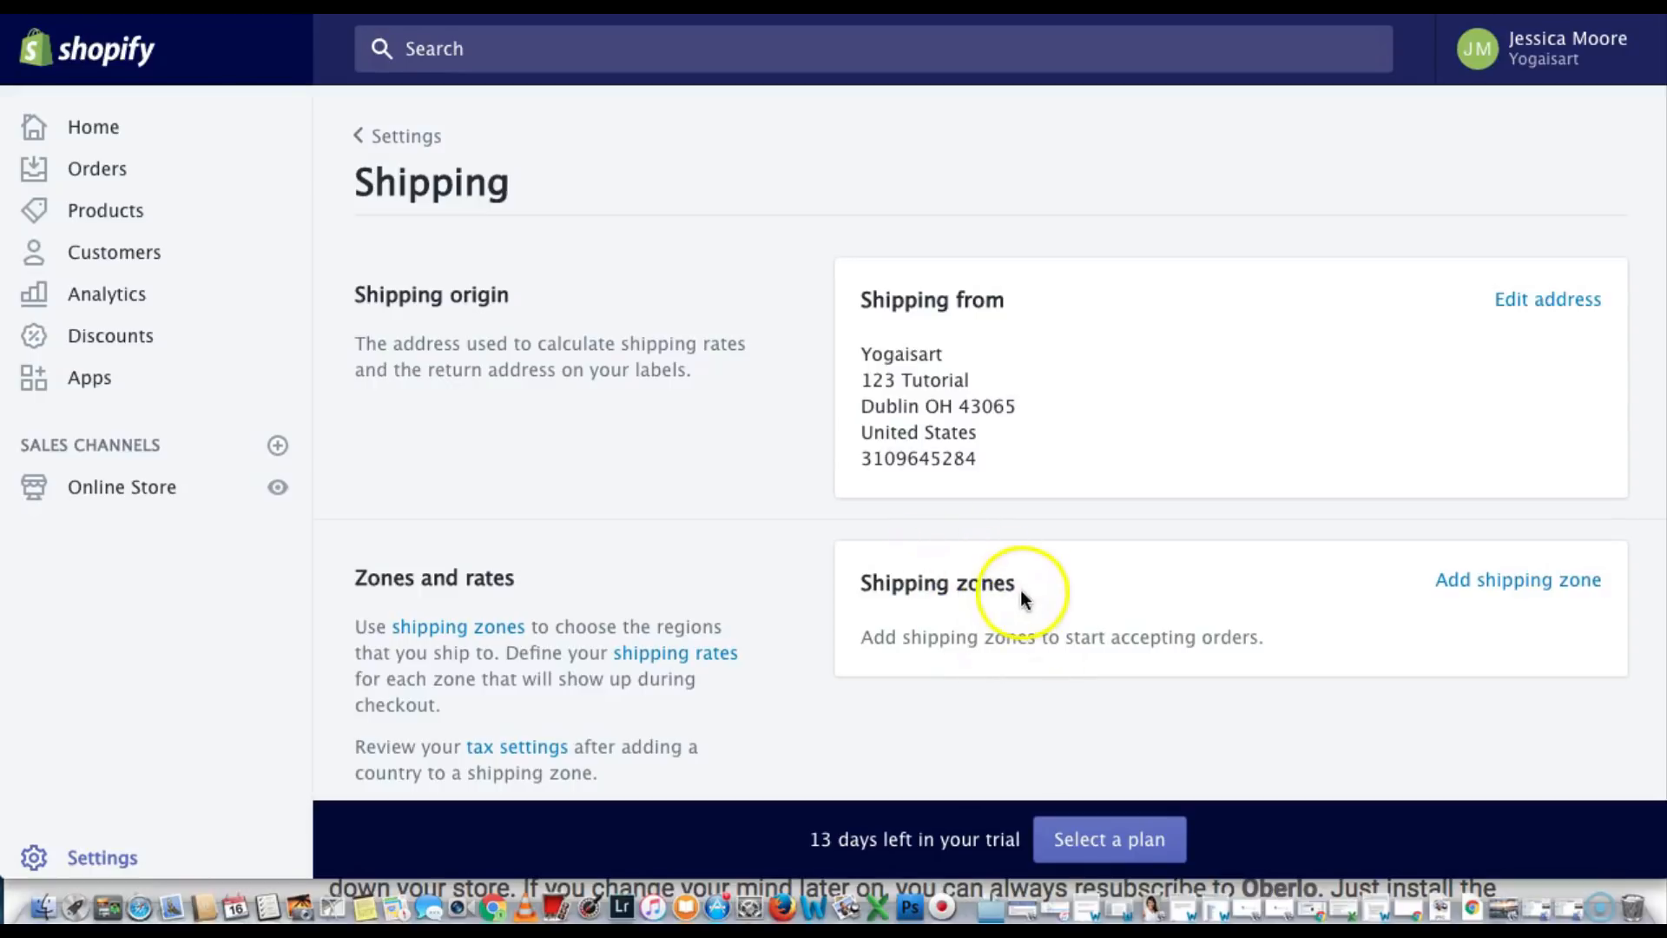
# Add a new shipping zone and give it the name 'Free Shipping Big 4'
pyautogui.click(1462, 581)
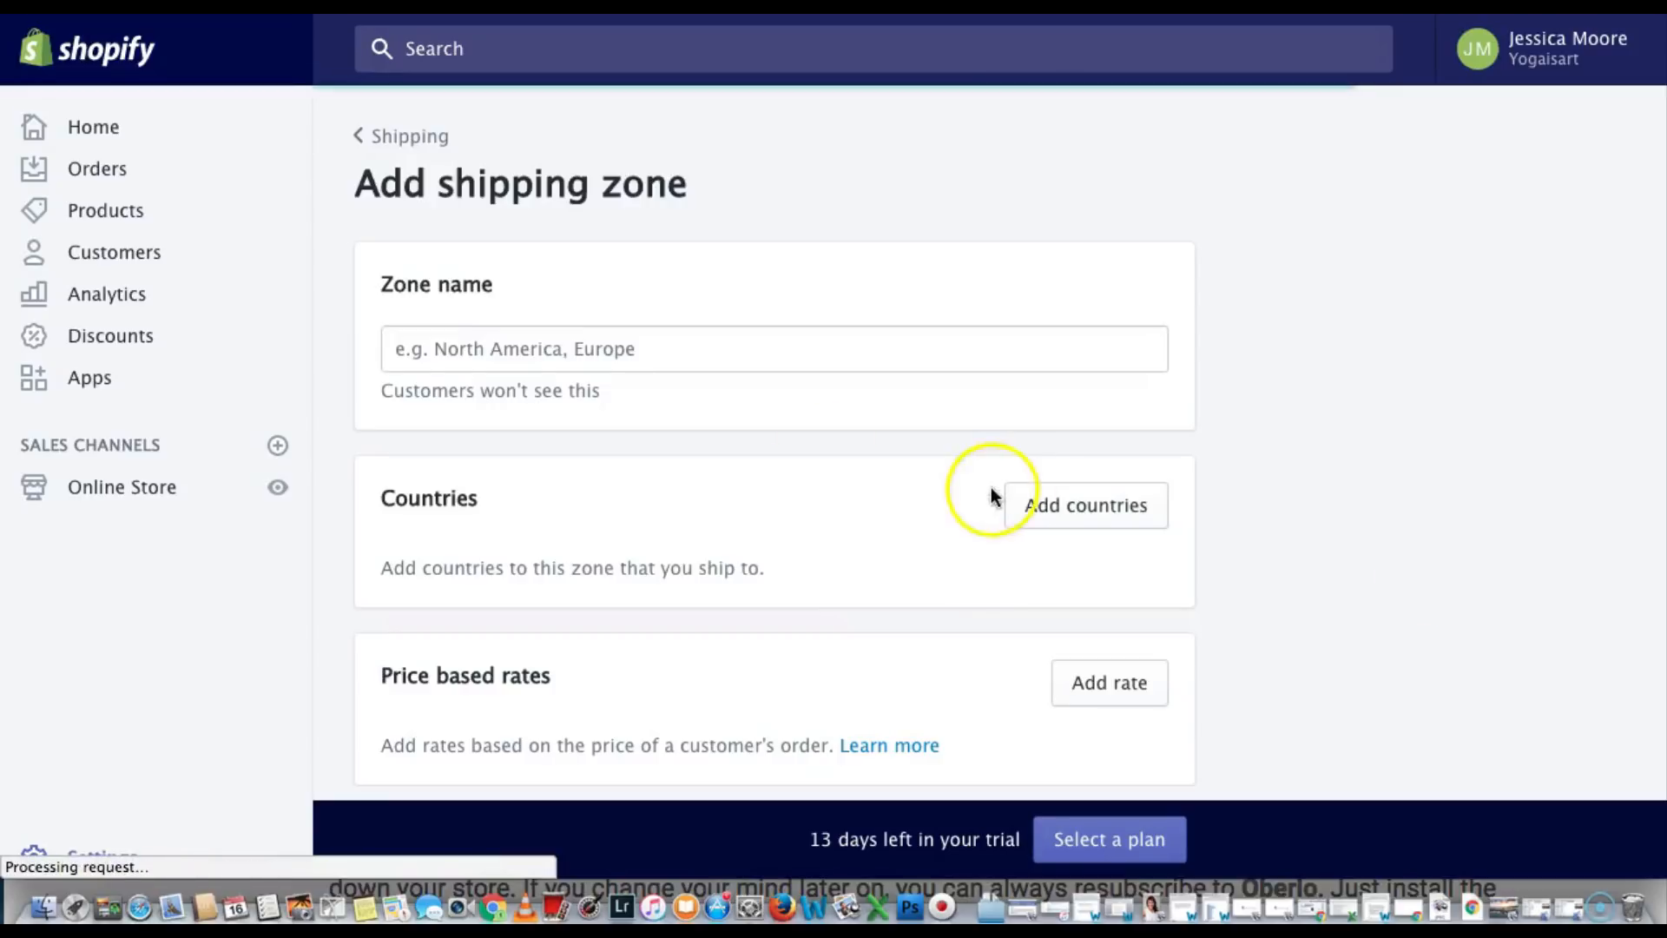
pyautogui.click(526, 351)
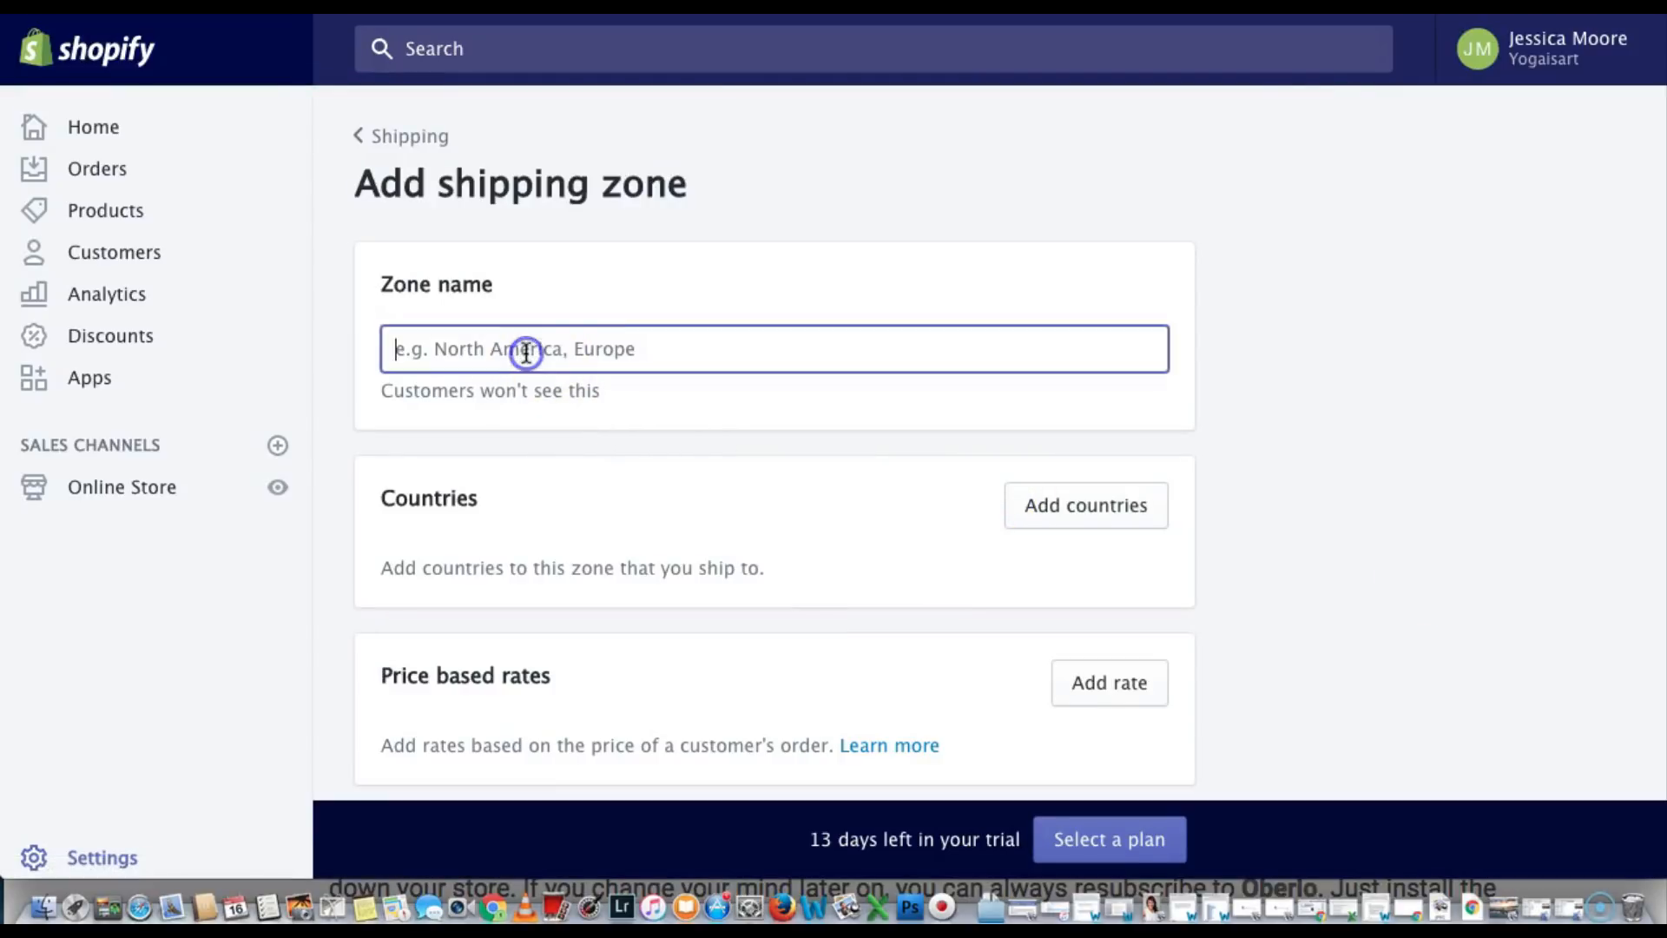
pyautogui.write('Free')
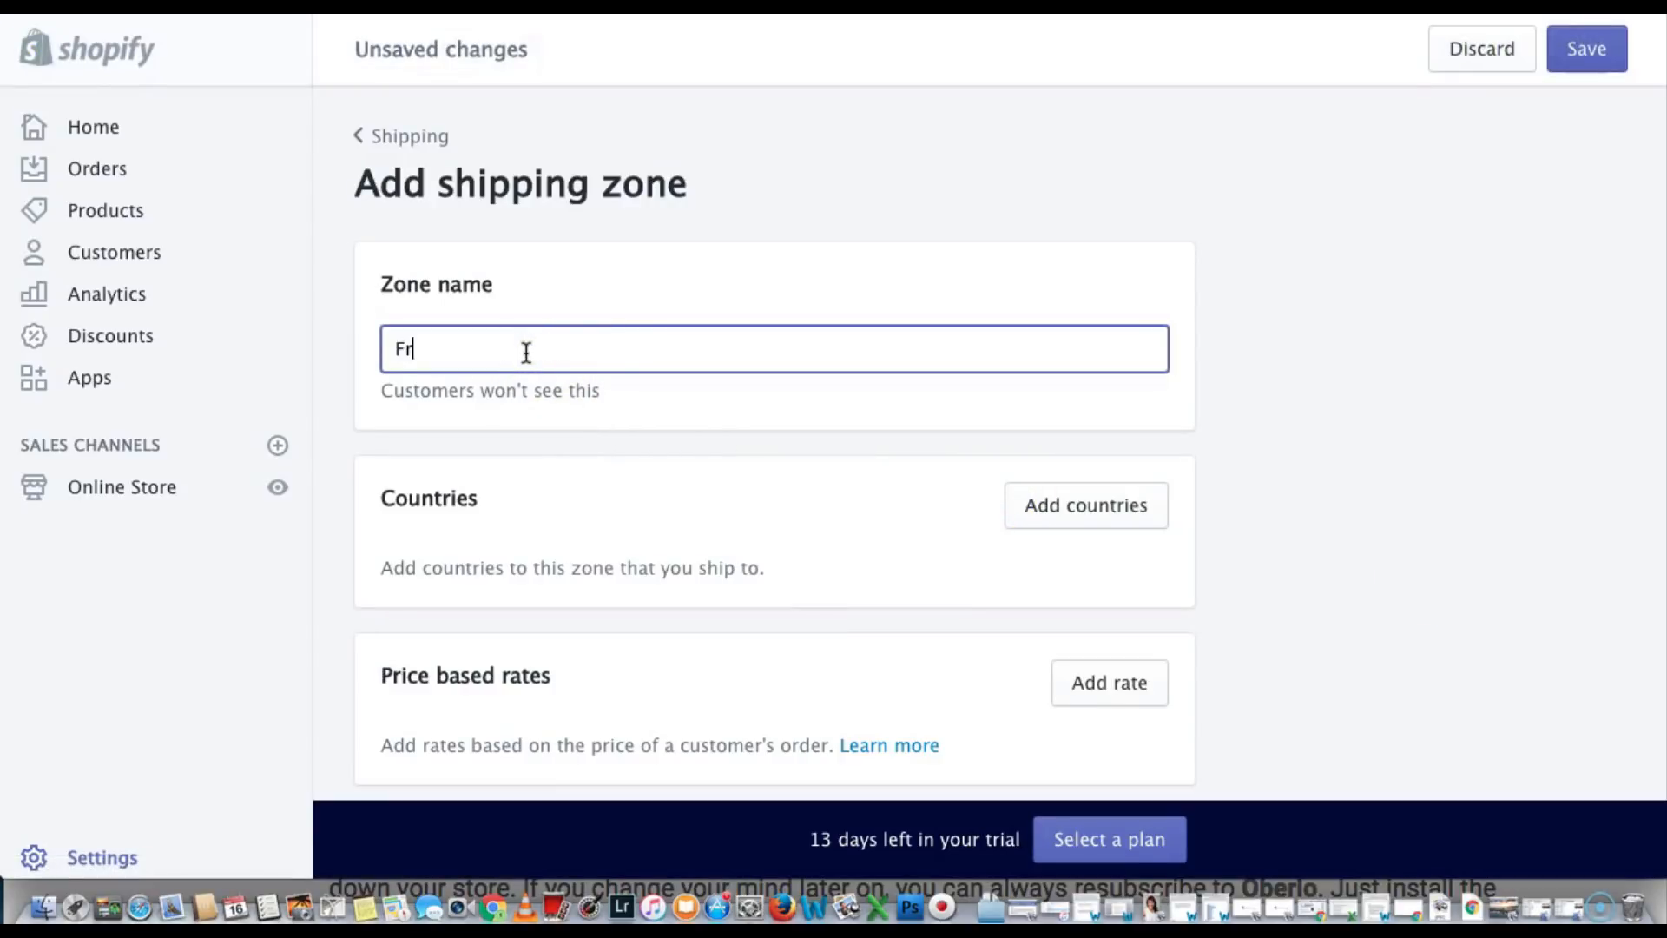
pyautogui.write(' Shipping Big 4')
pyautogui.click(1044, 520)
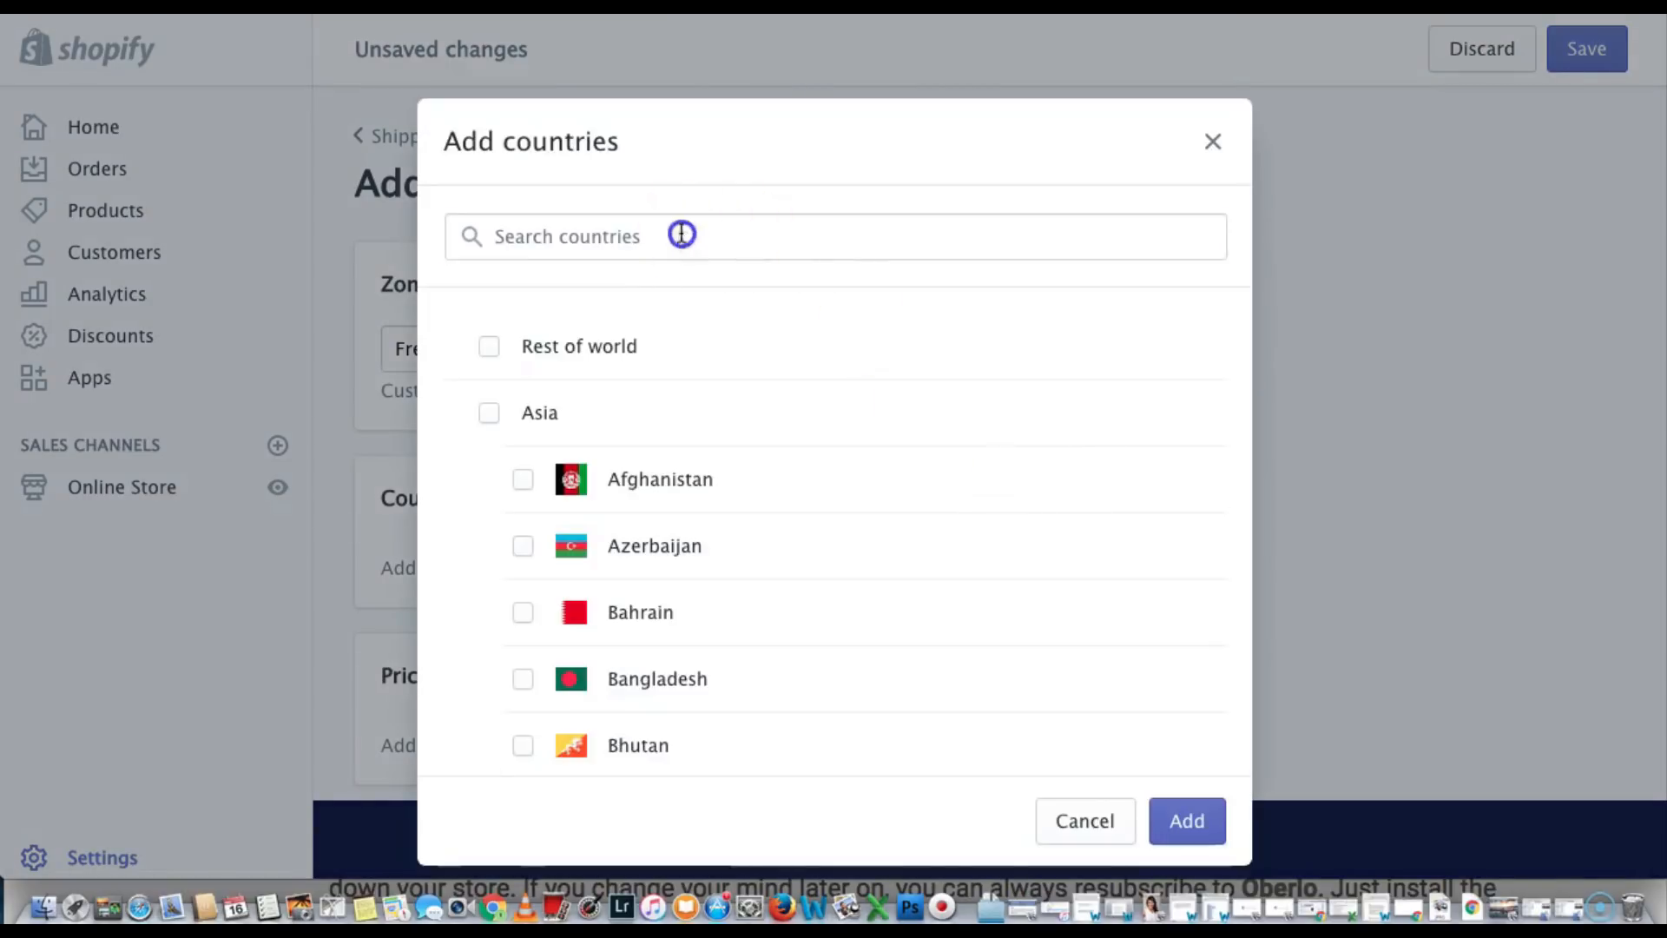
# Search 'UNI' and tick United States and United Kingdom for the zone
pyautogui.click(681, 235)
pyautogui.write('UNI')
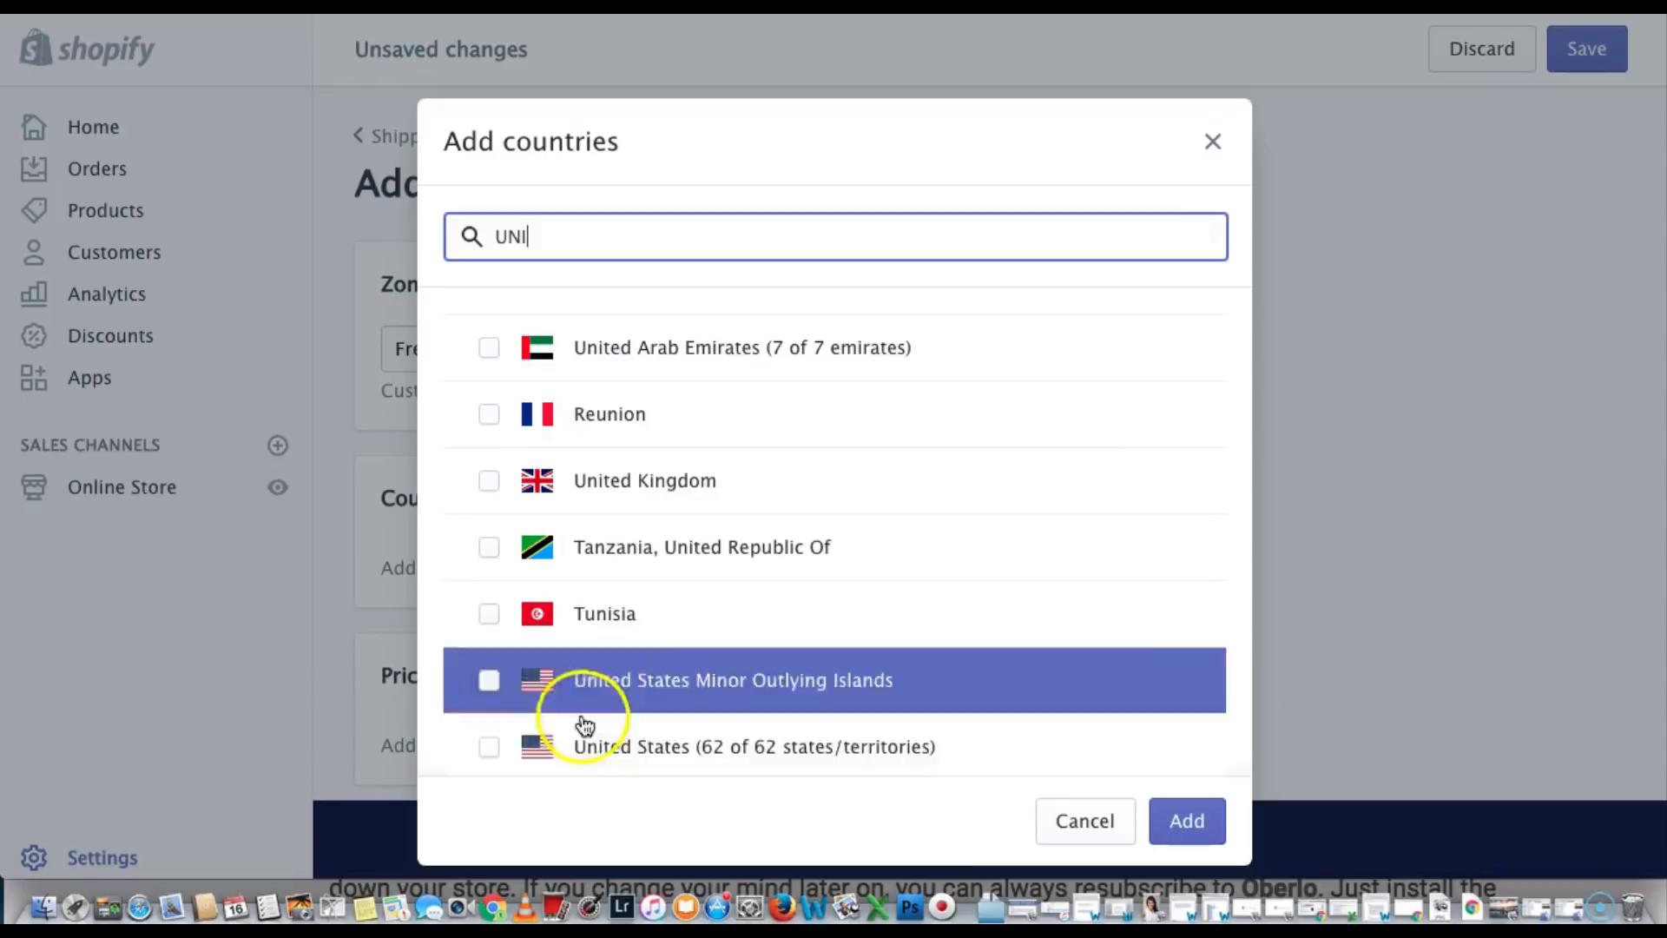
pyautogui.click(488, 747)
pyautogui.click(489, 480)
# Tick Australia and Canada too, then add all four countries to the zone
pyautogui.click(607, 235)
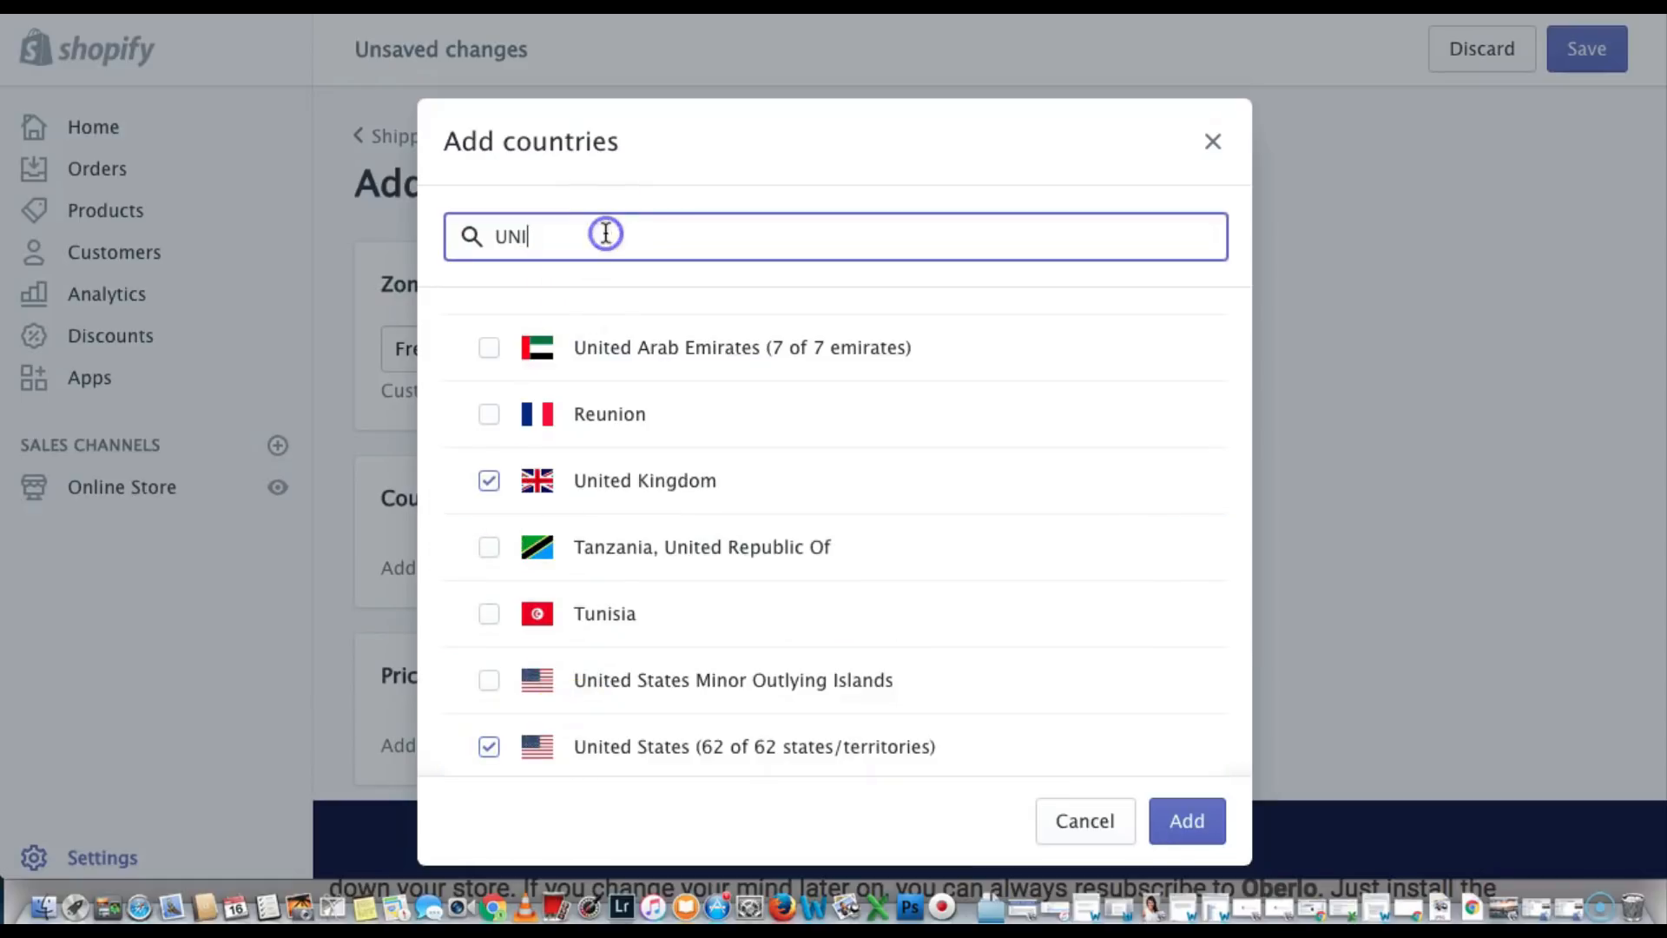
pyautogui.press('BackSpace')
pyautogui.press('BackSpace')
pyautogui.press('BackSpace')
pyautogui.write('AU')
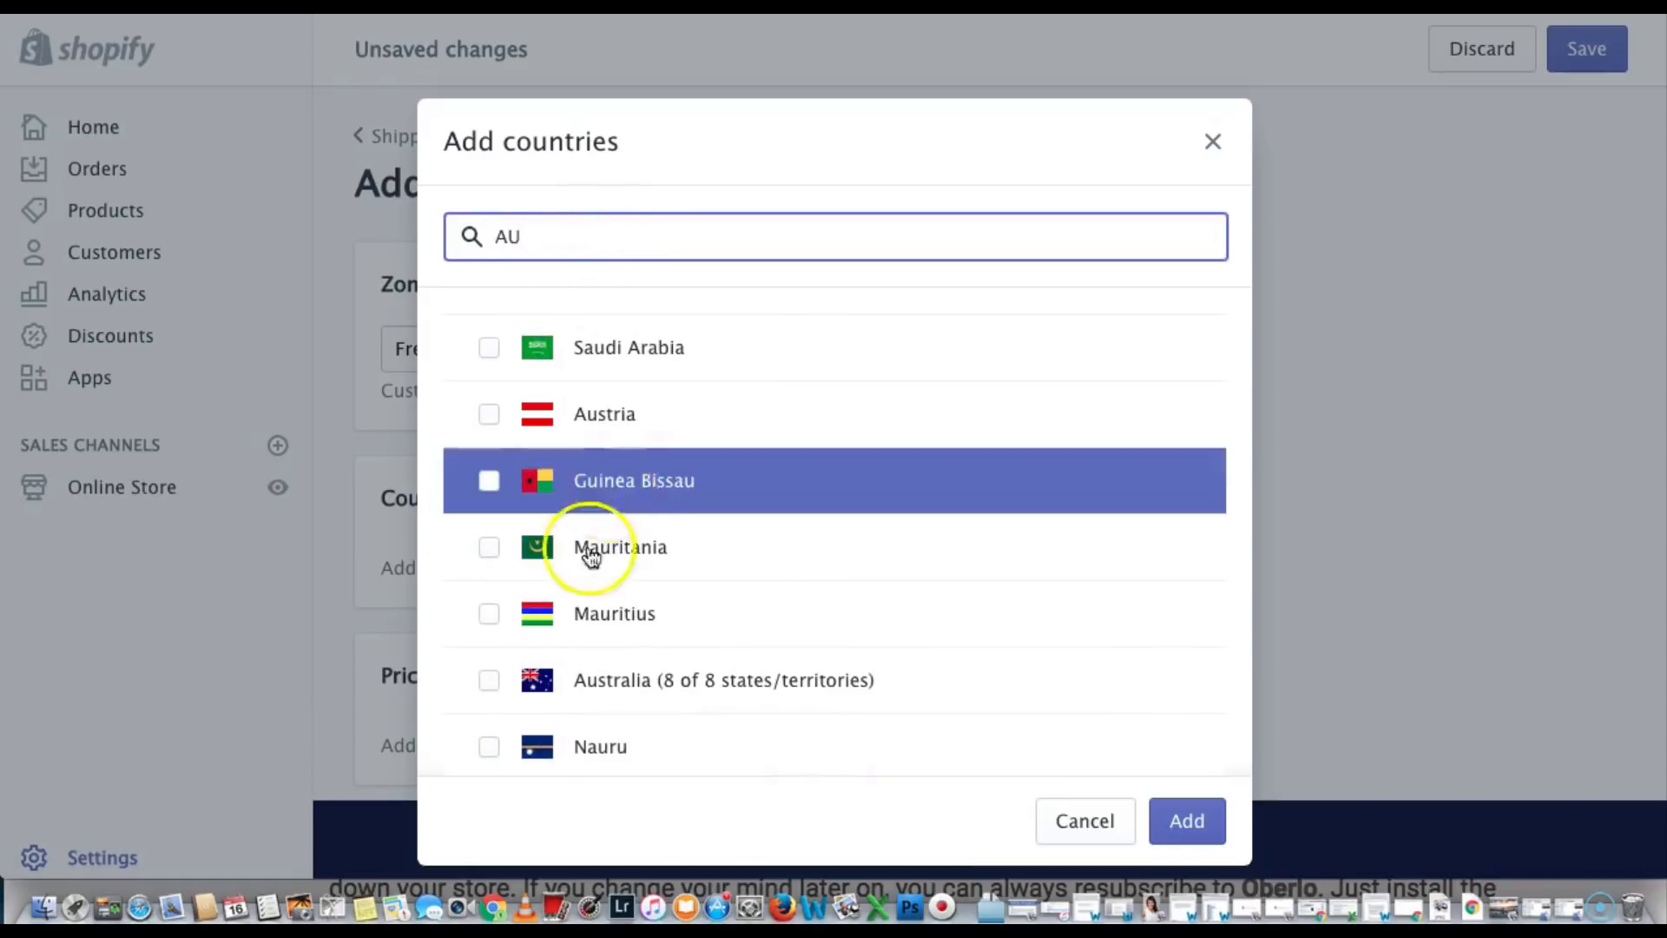
pyautogui.click(487, 679)
pyautogui.click(540, 241)
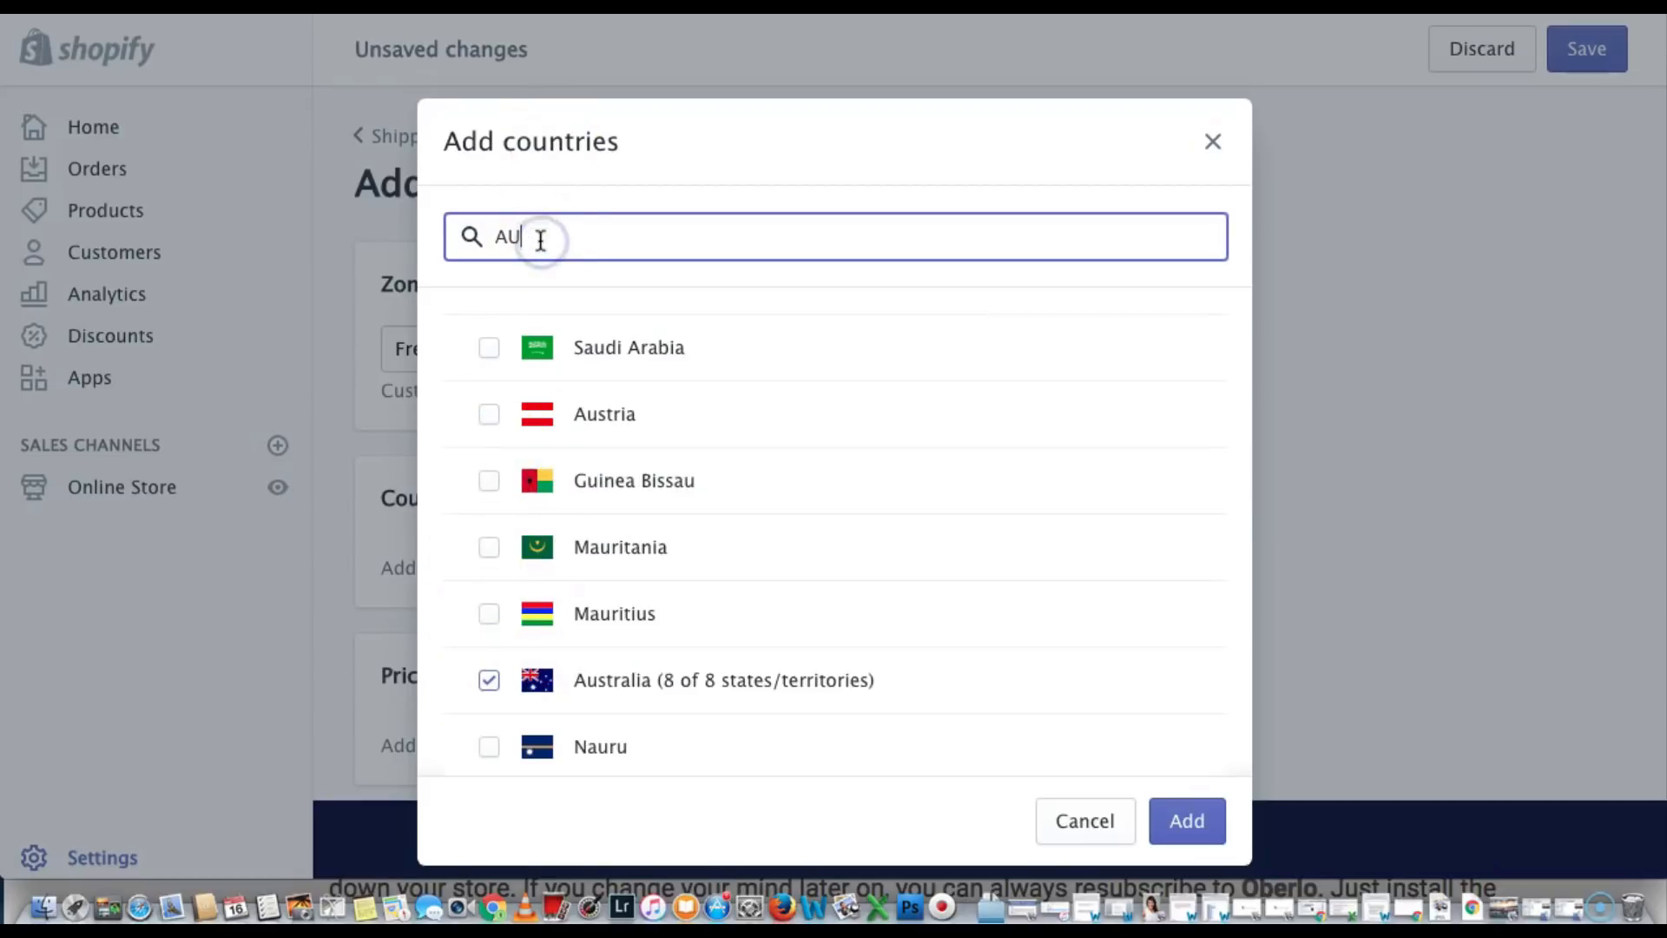
pyautogui.press('BackSpace')
pyautogui.press('BackSpace')
pyautogui.write('CAND')
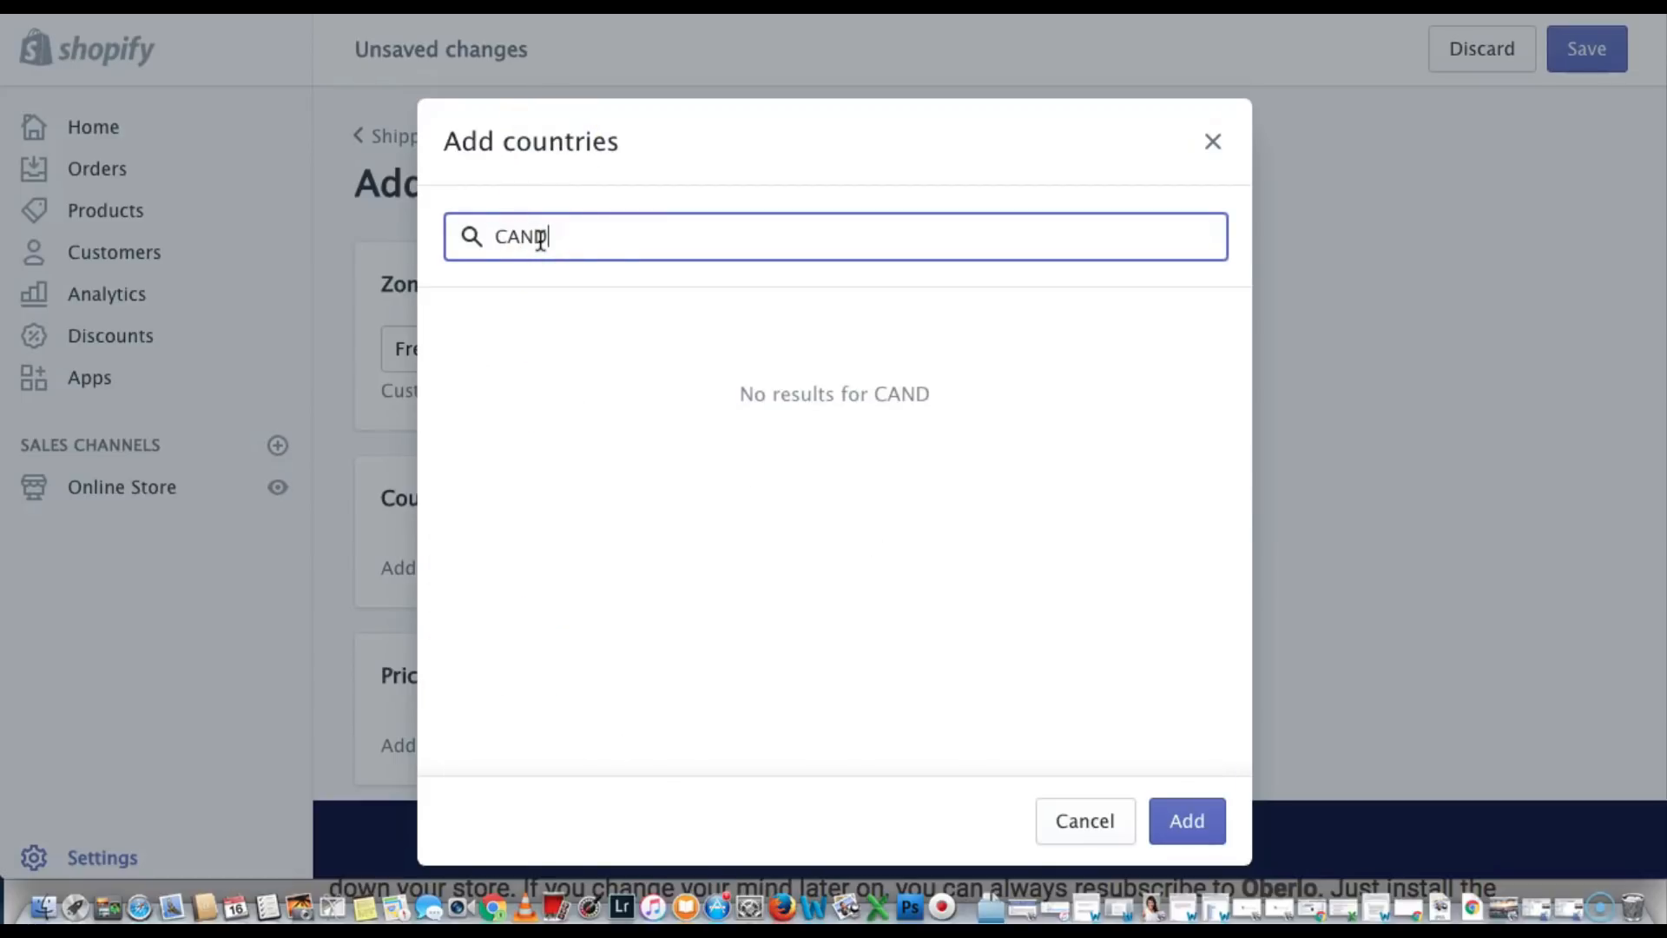
pyautogui.press('BackSpace')
pyautogui.click(491, 546)
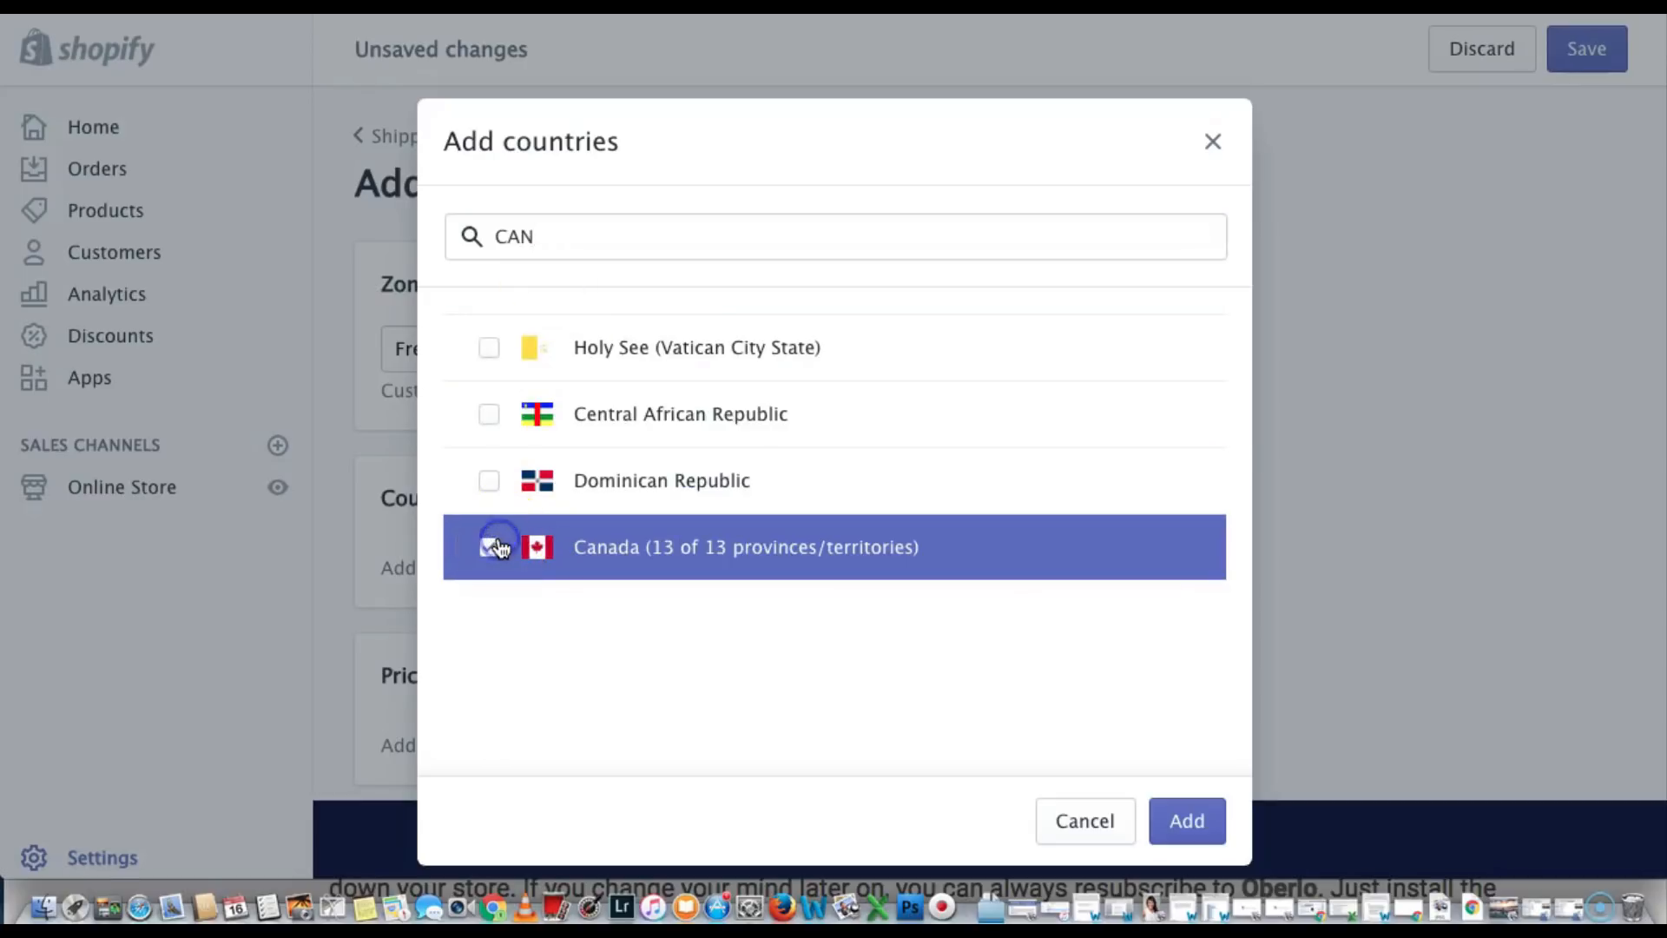
pyautogui.click(1182, 821)
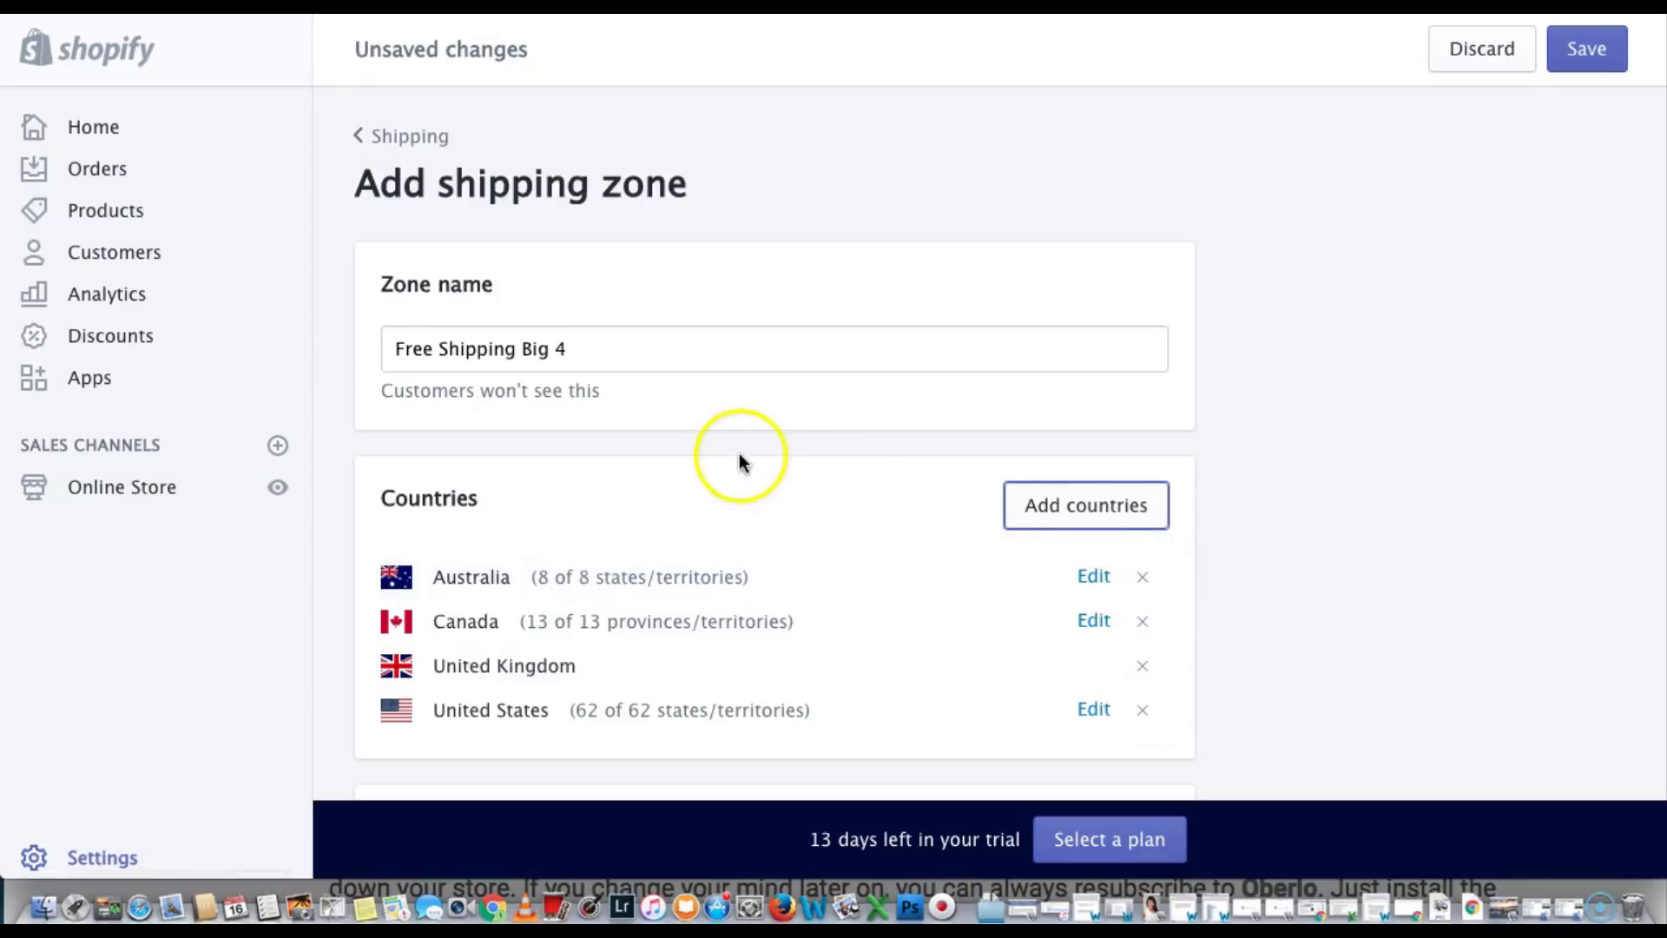
# Add a price-based rate named 'Free Shipping' for orders $0.00 and up, marked free
pyautogui.scroll(-1, 630, 539)
pyautogui.scroll(-5, 628, 562)
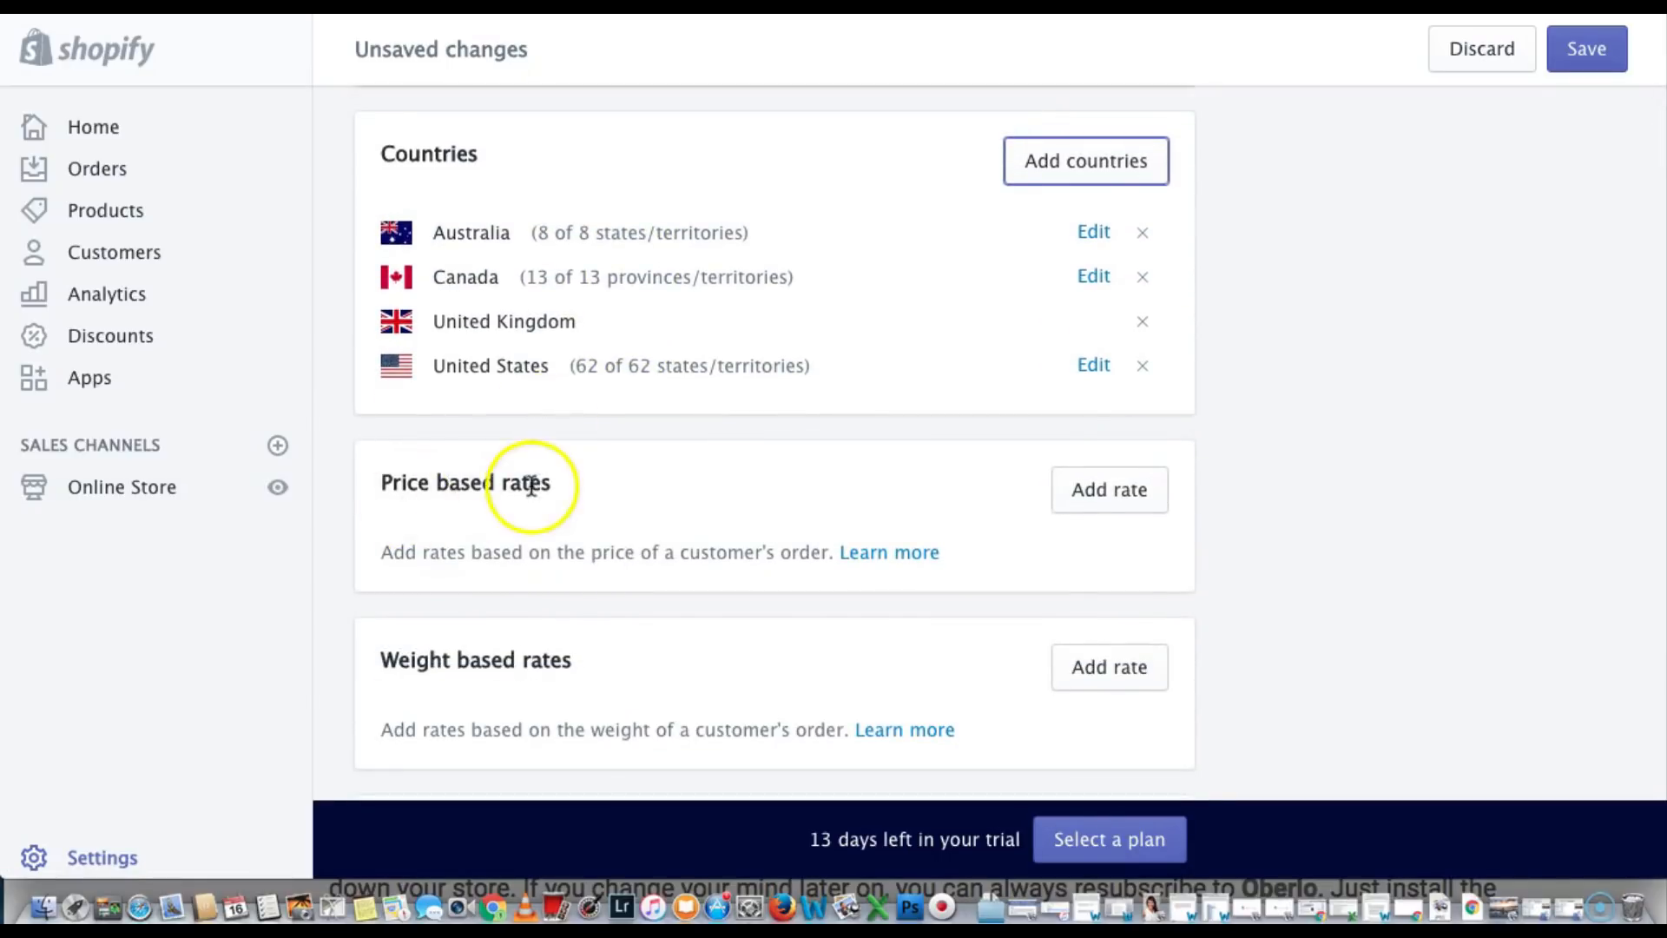
pyautogui.click(1103, 492)
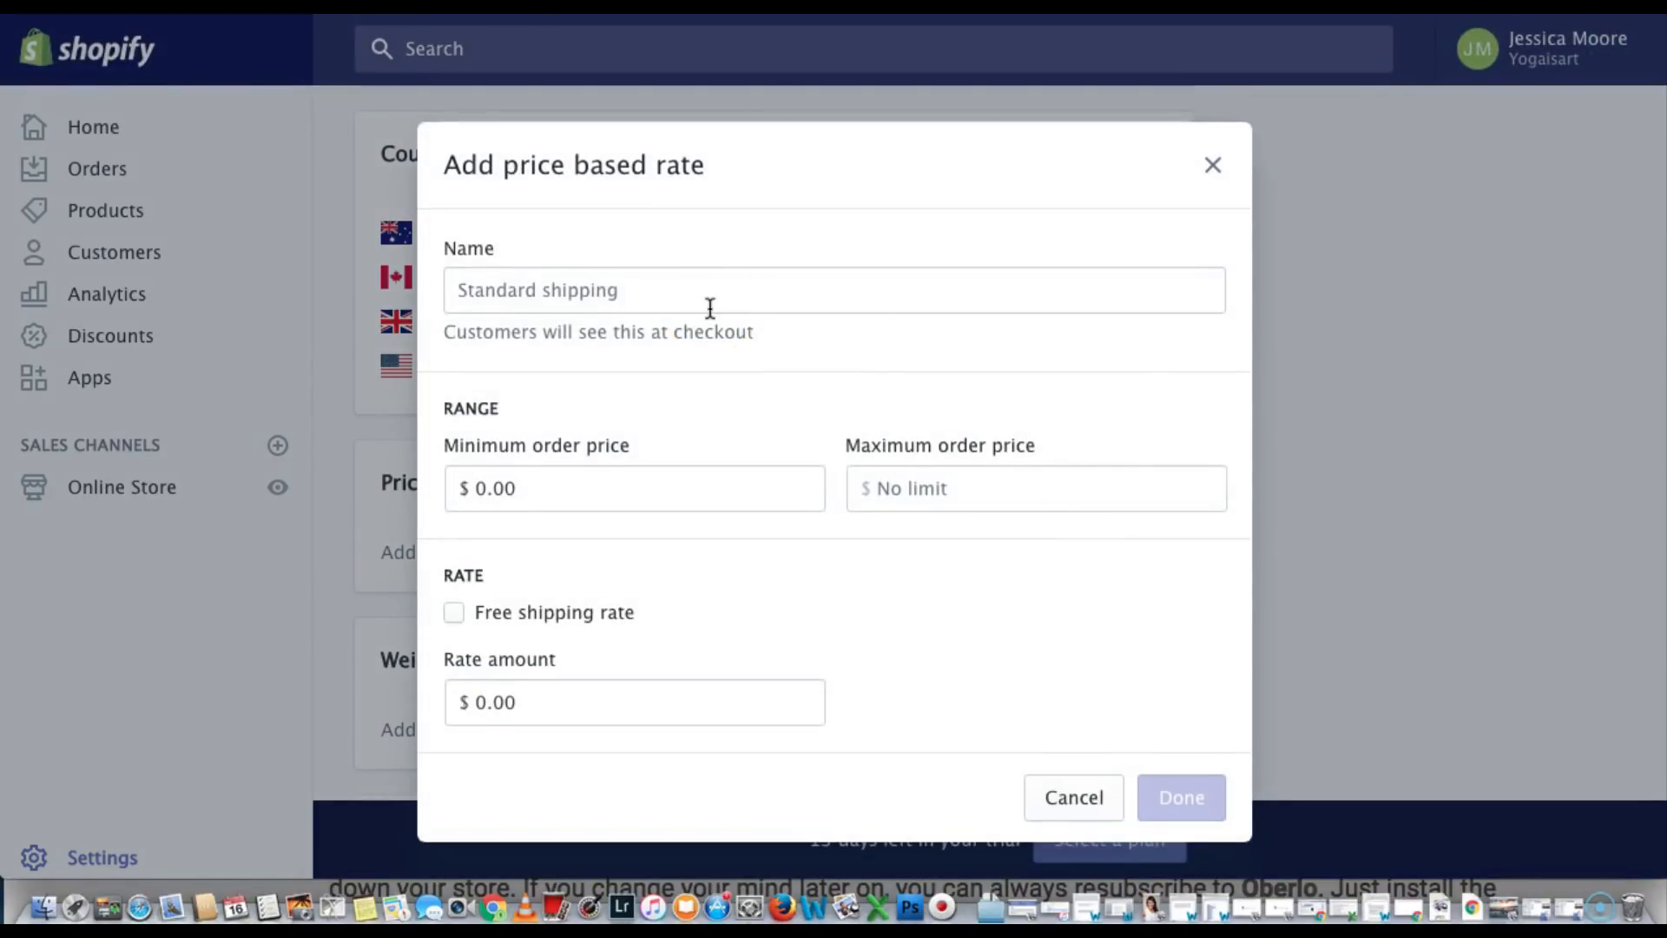
pyautogui.click(710, 307)
pyautogui.write('f')
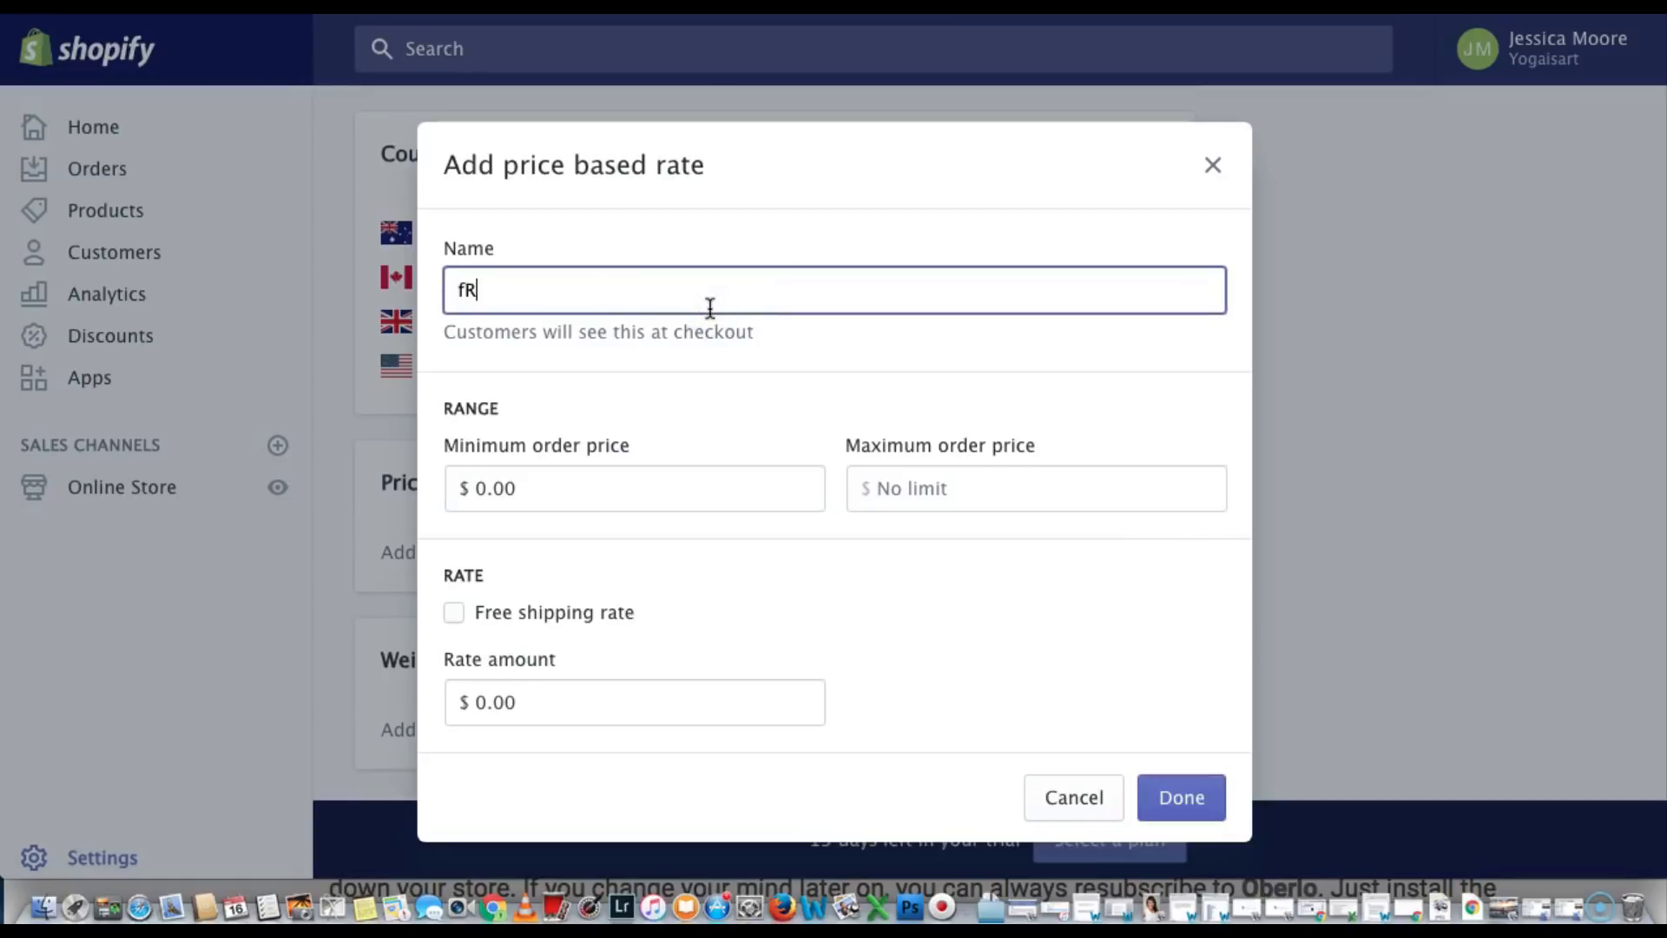
pyautogui.press('BackSpace')
pyautogui.write('Free Shipping')
pyautogui.click(688, 417)
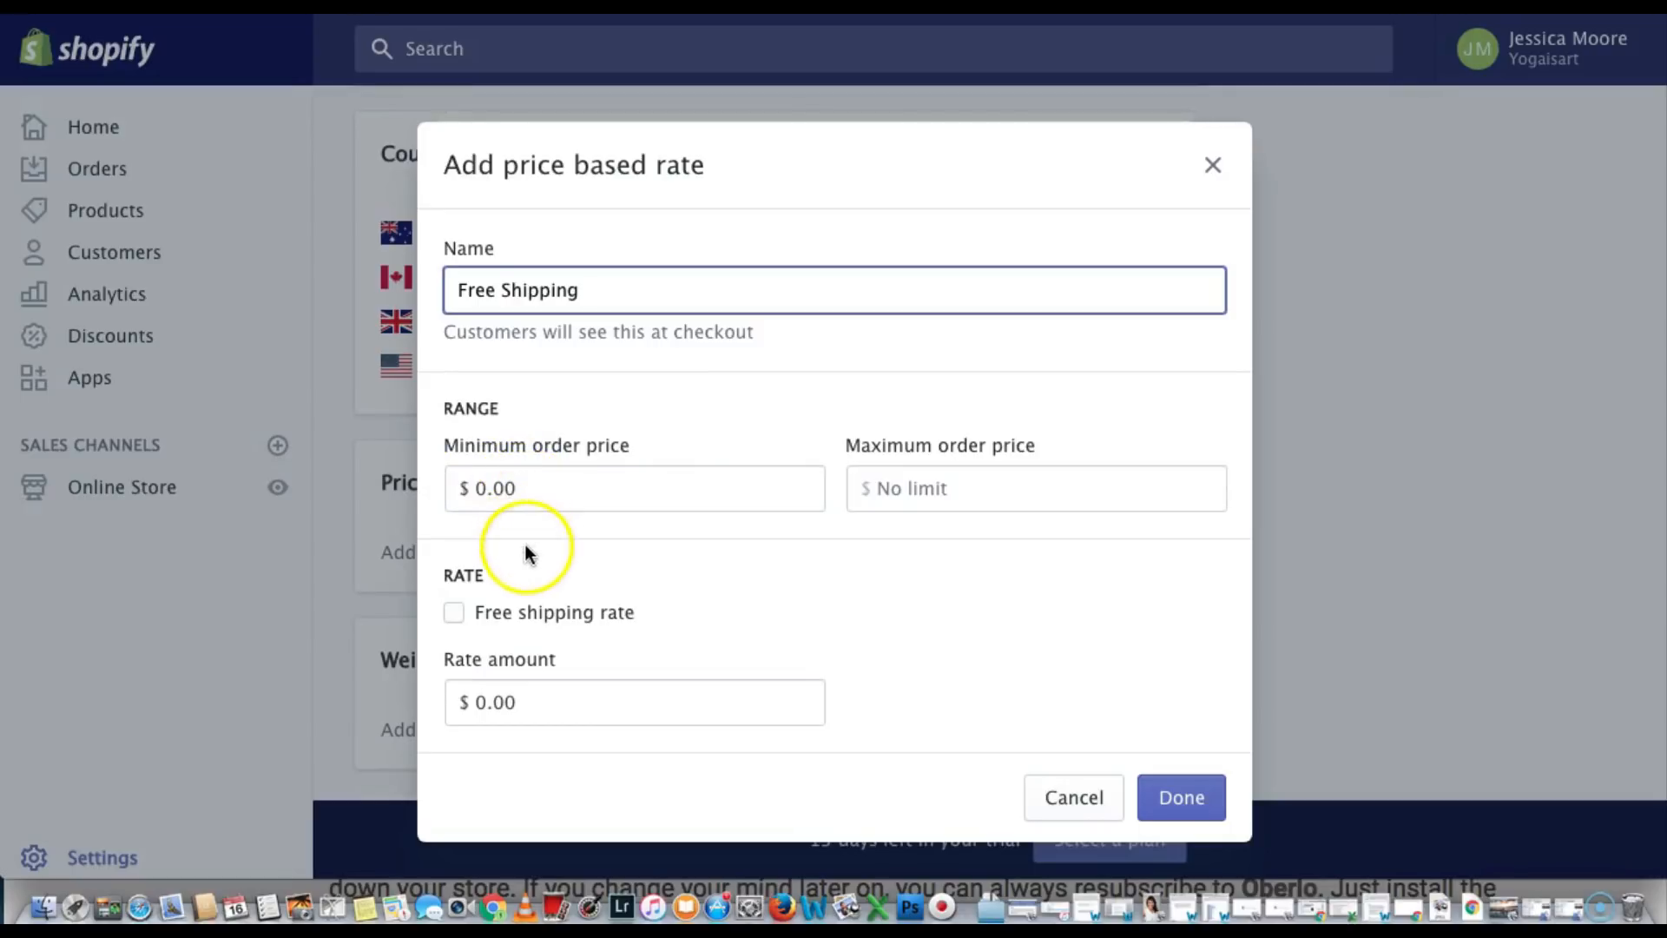
pyautogui.click(453, 613)
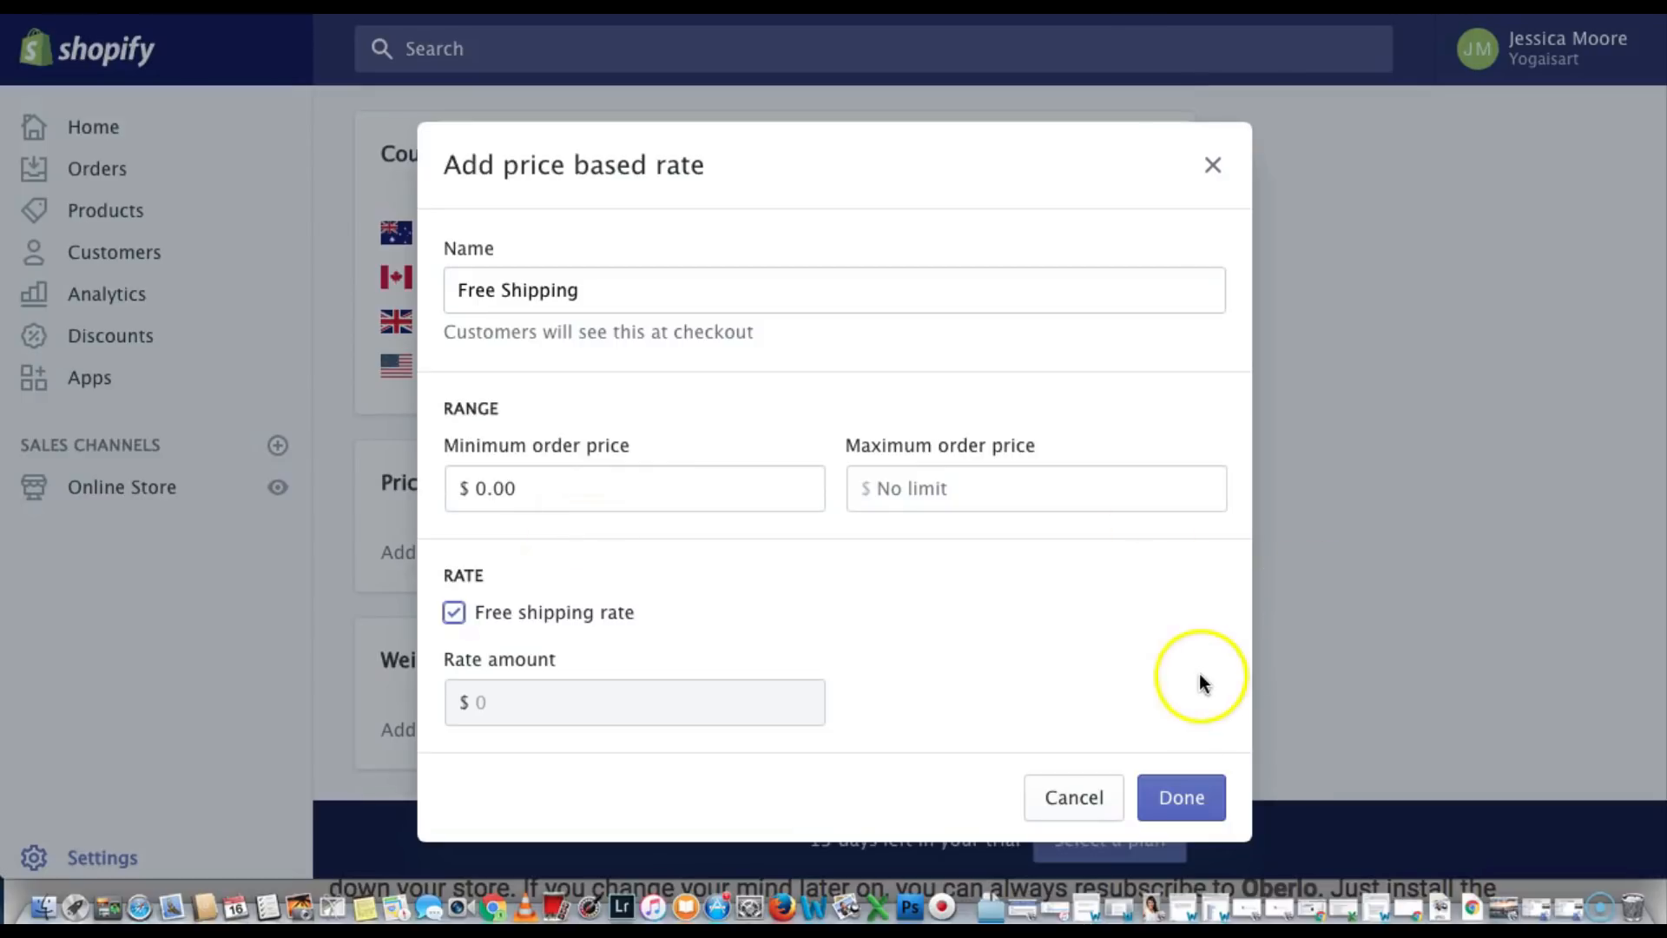
pyautogui.click(1178, 796)
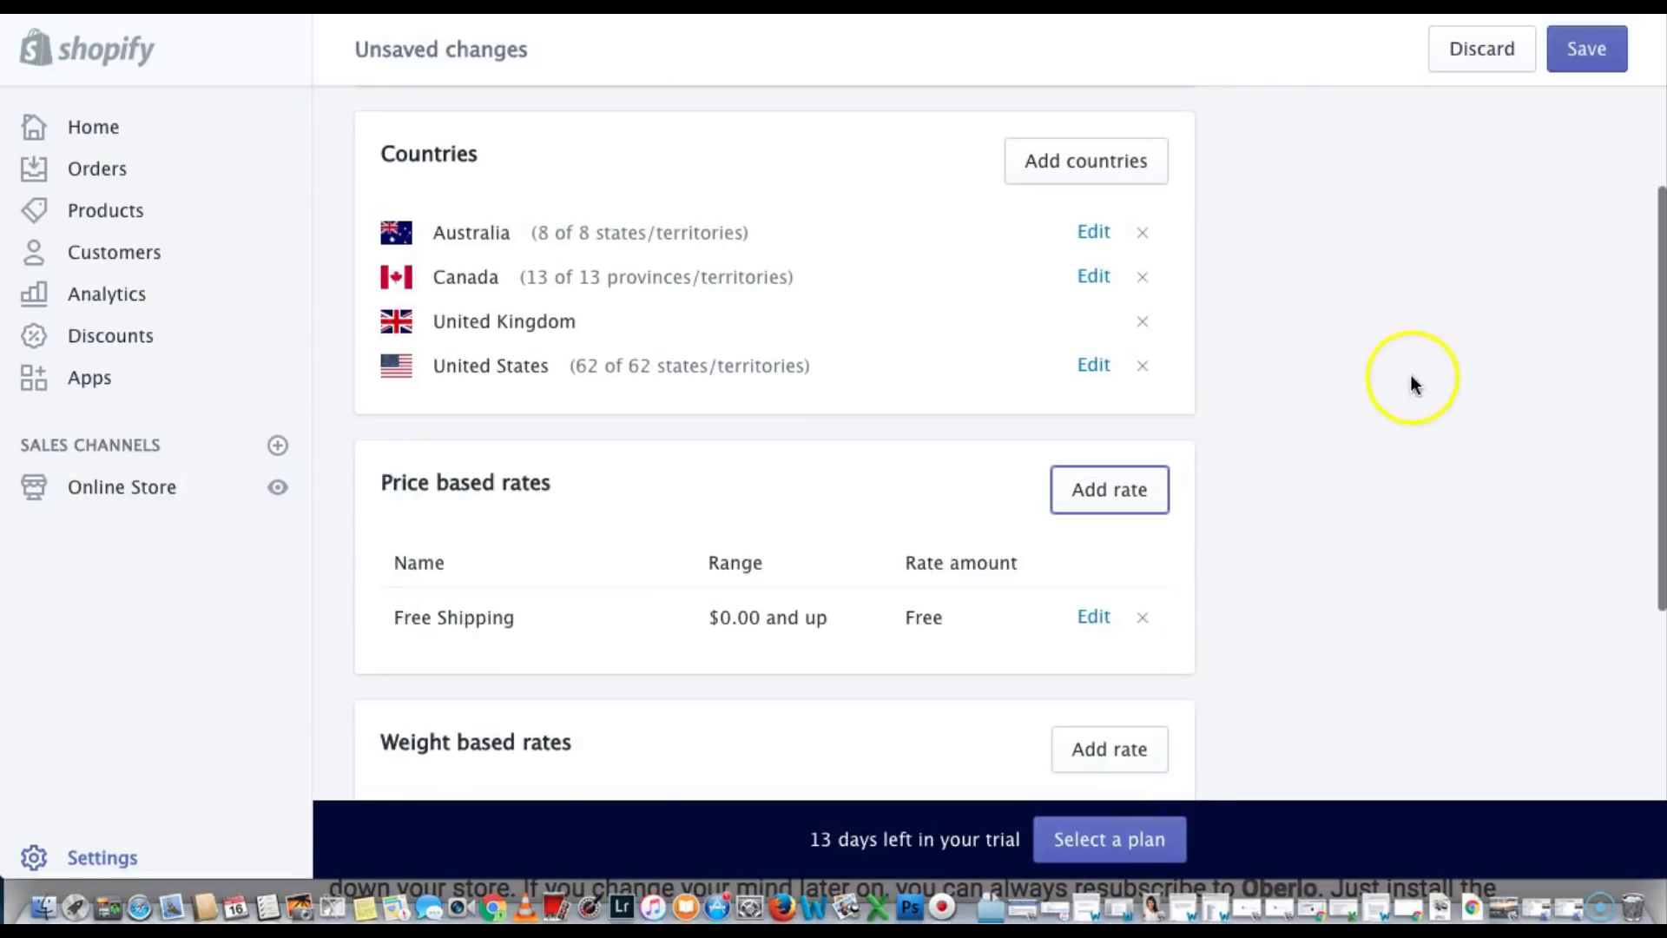
# Save the Free Shipping Big 4 zone and go back to Settings
pyautogui.click(1587, 54)
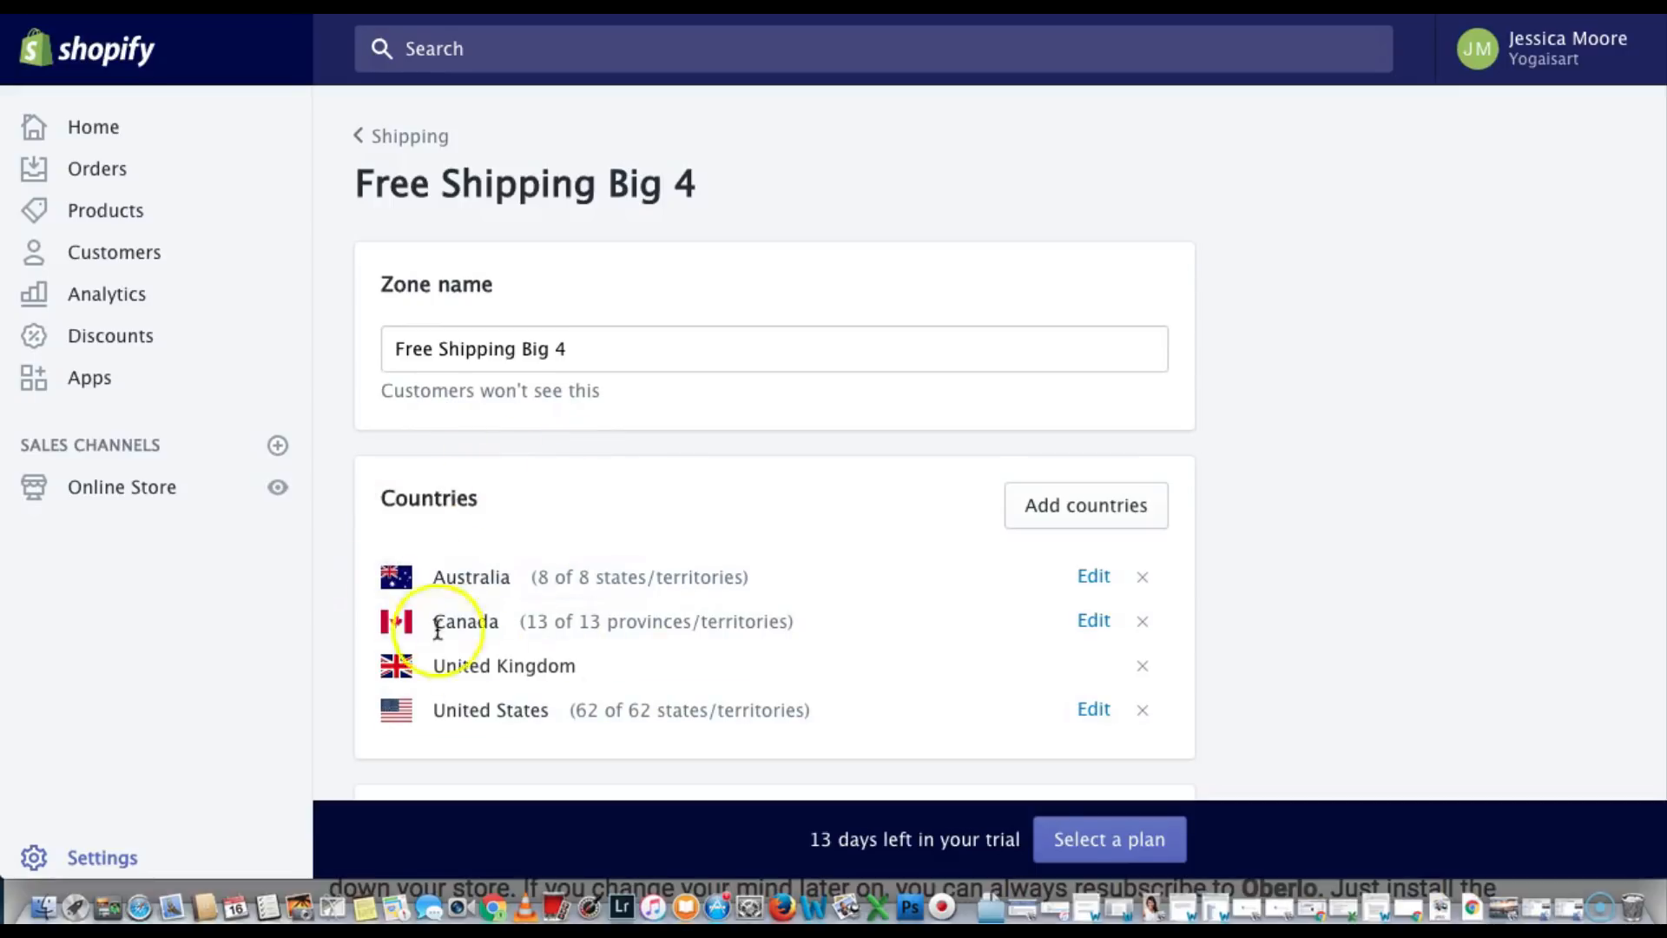
pyautogui.click(106, 861)
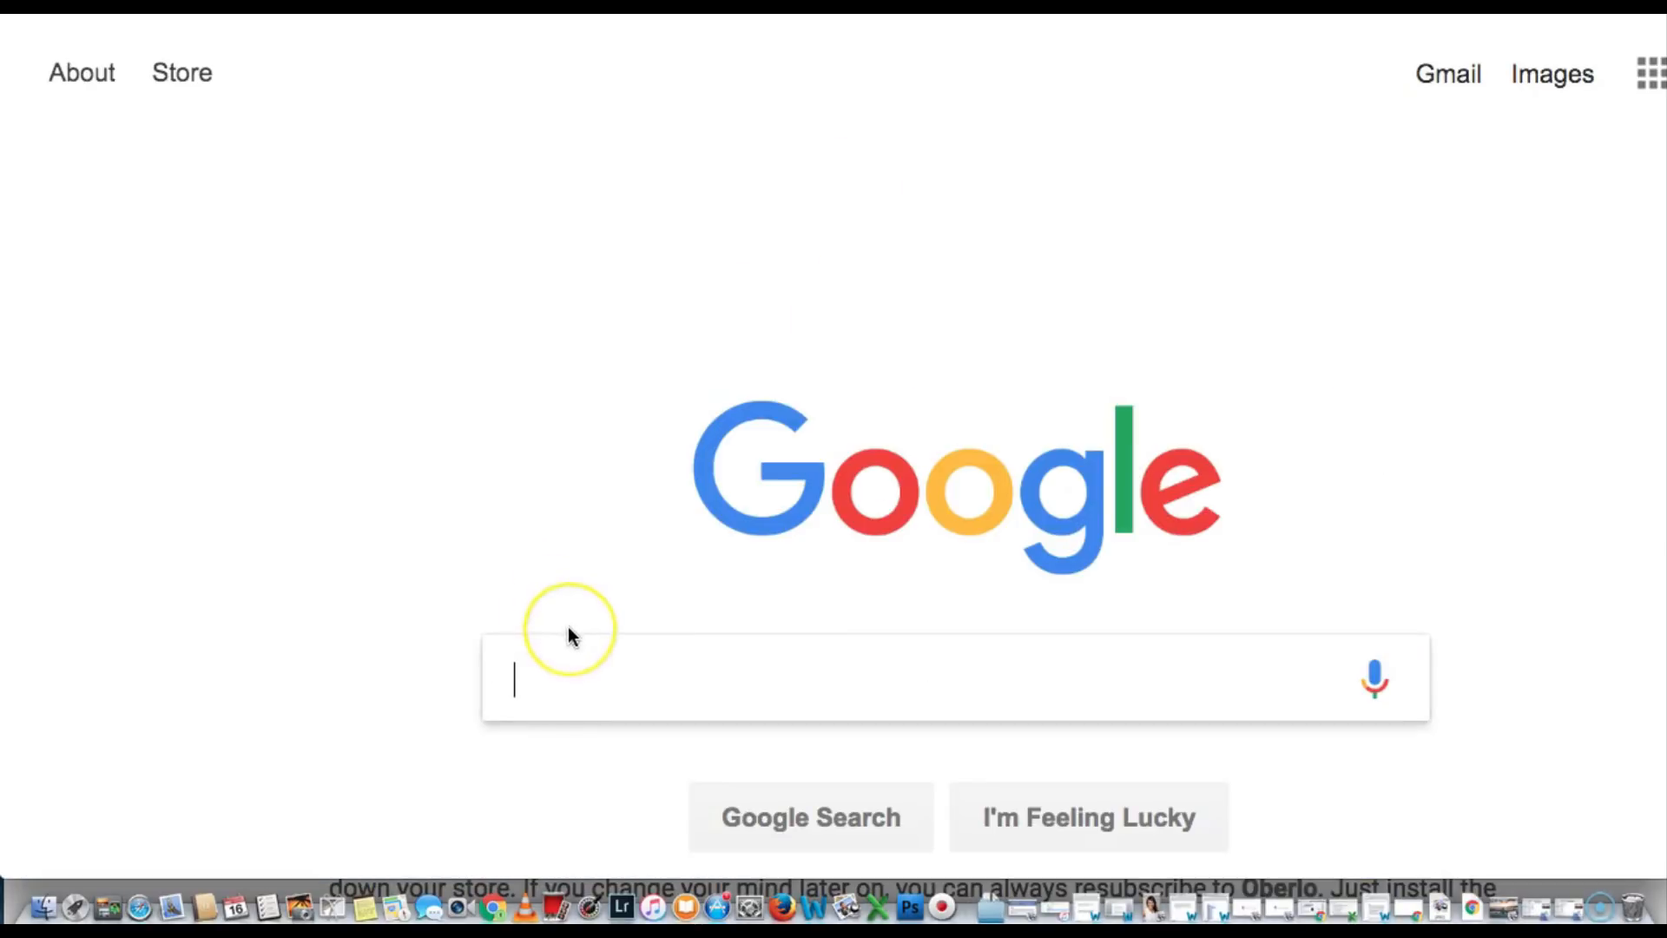
# Search Google for the oberlo chrome extension and add the Oberlo Product Importer to Chrome
pyautogui.write('ober')
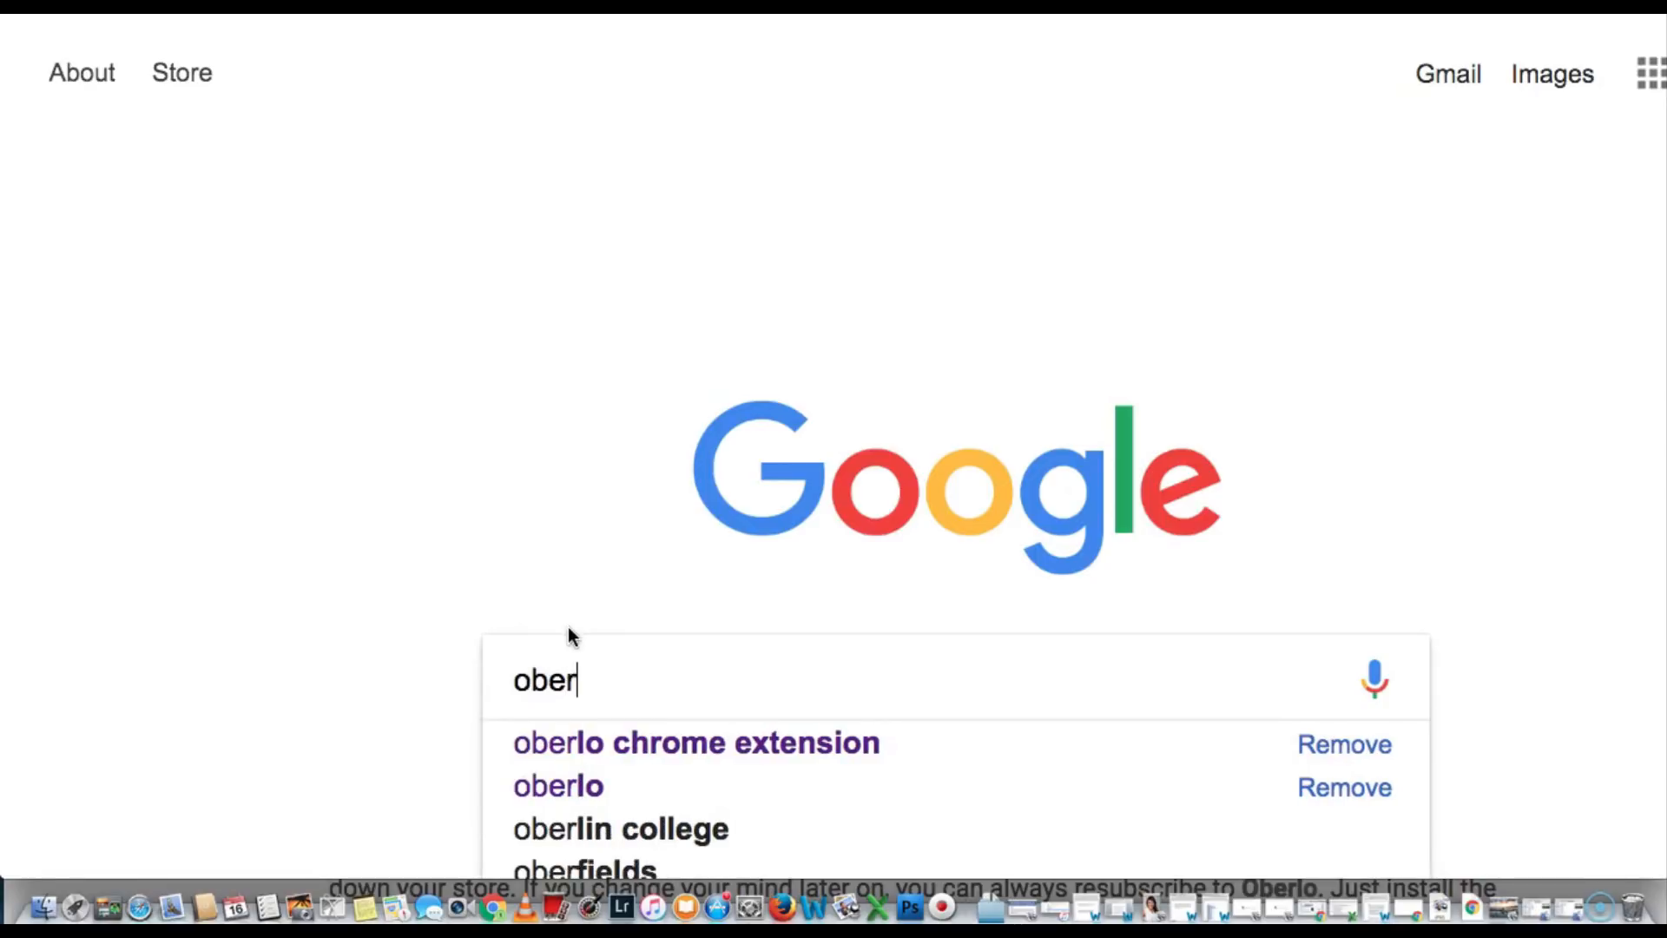
pyautogui.press('Down')
pyautogui.press('Escape')
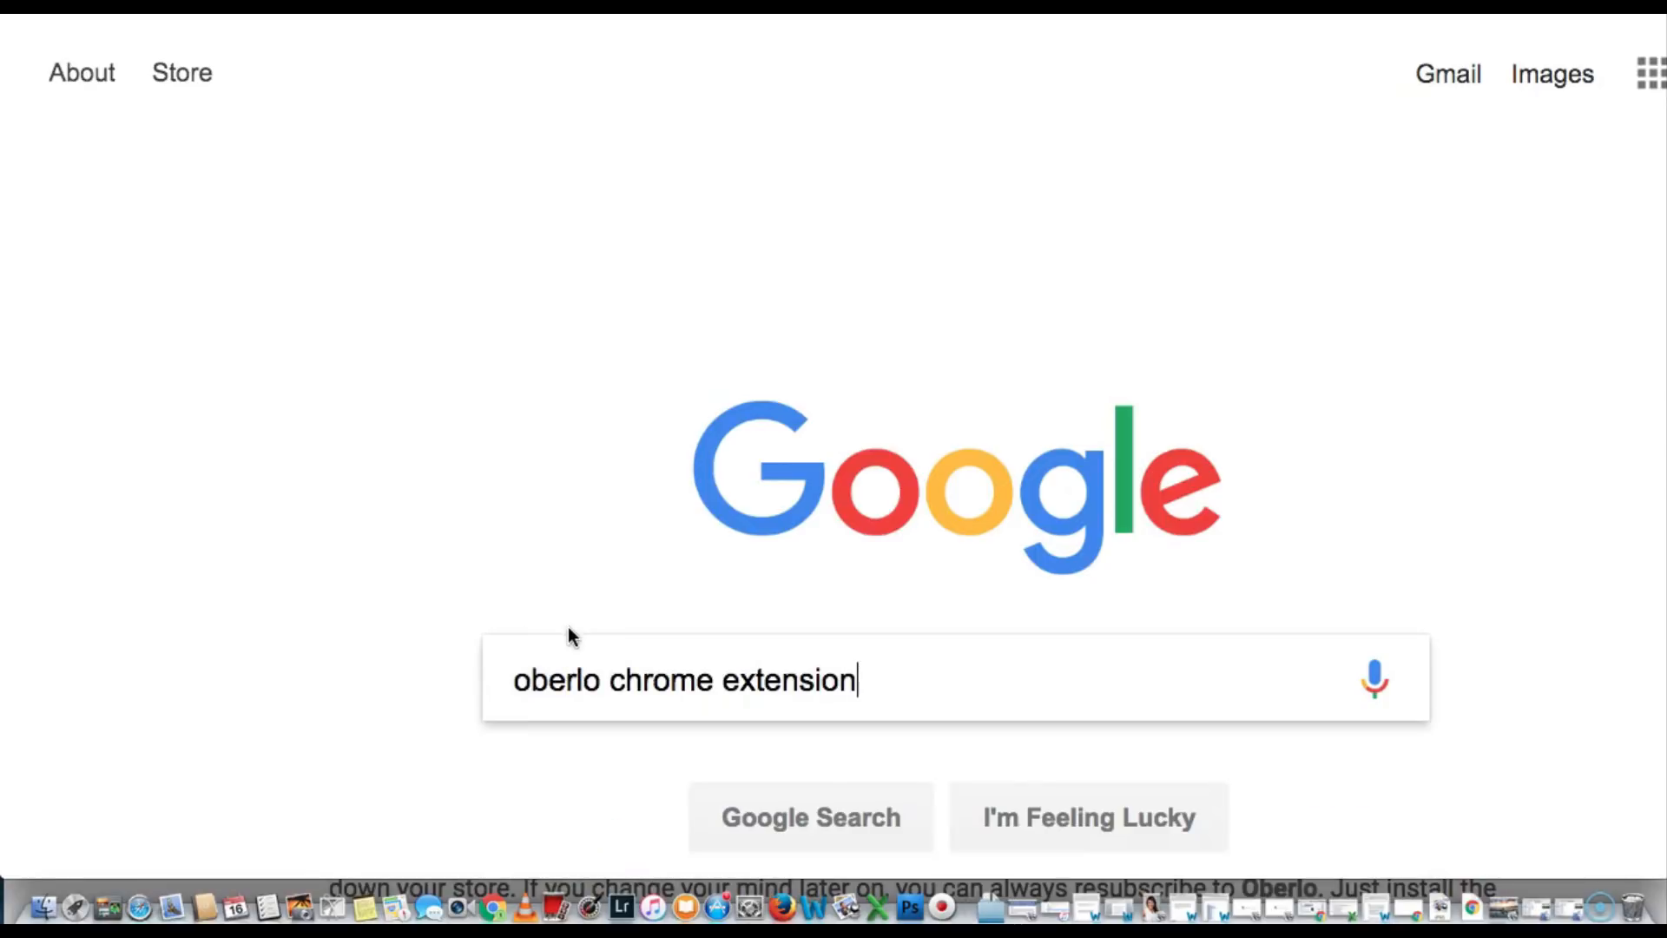
pyautogui.press('Return')
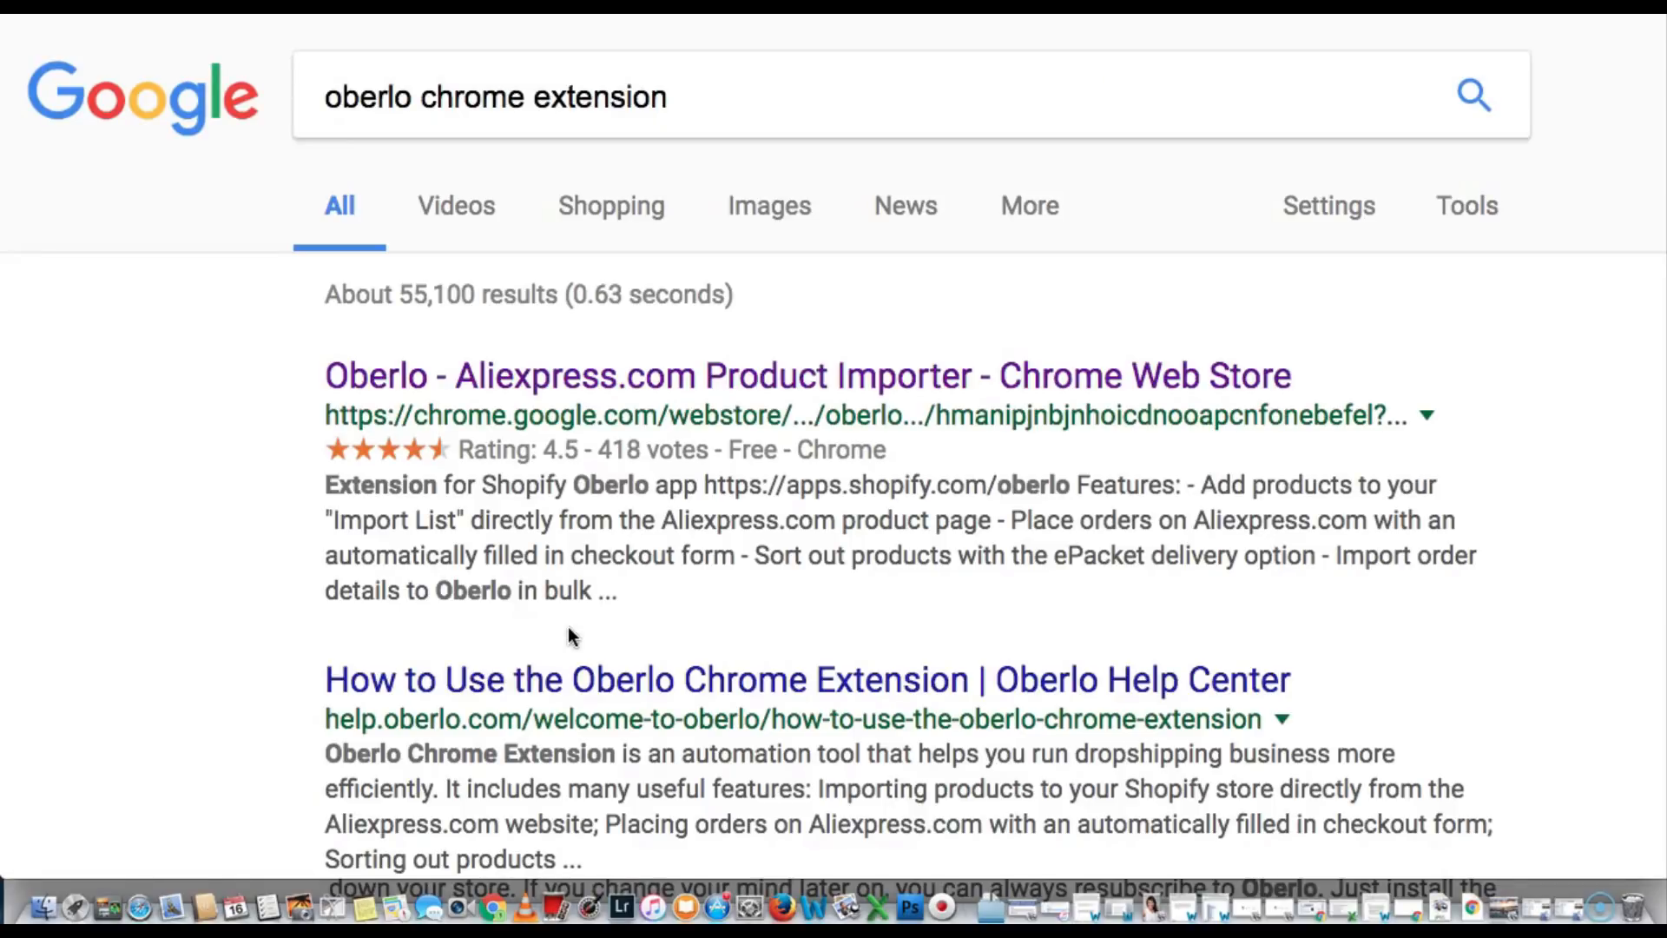
pyautogui.click(537, 386)
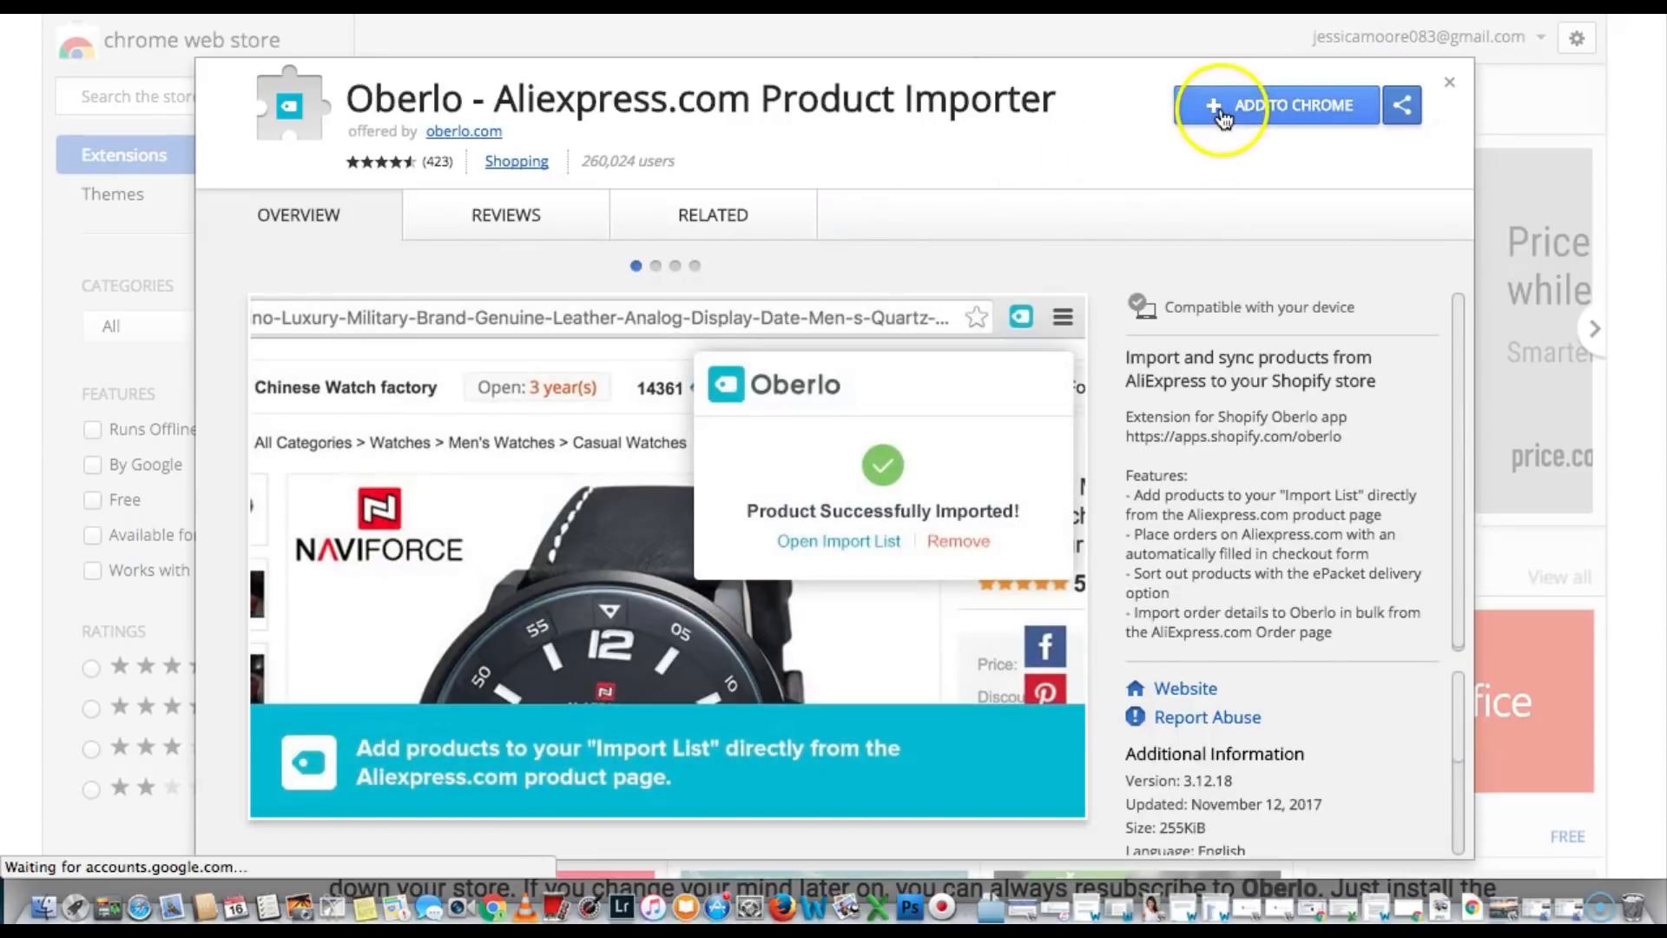
pyautogui.click(1221, 109)
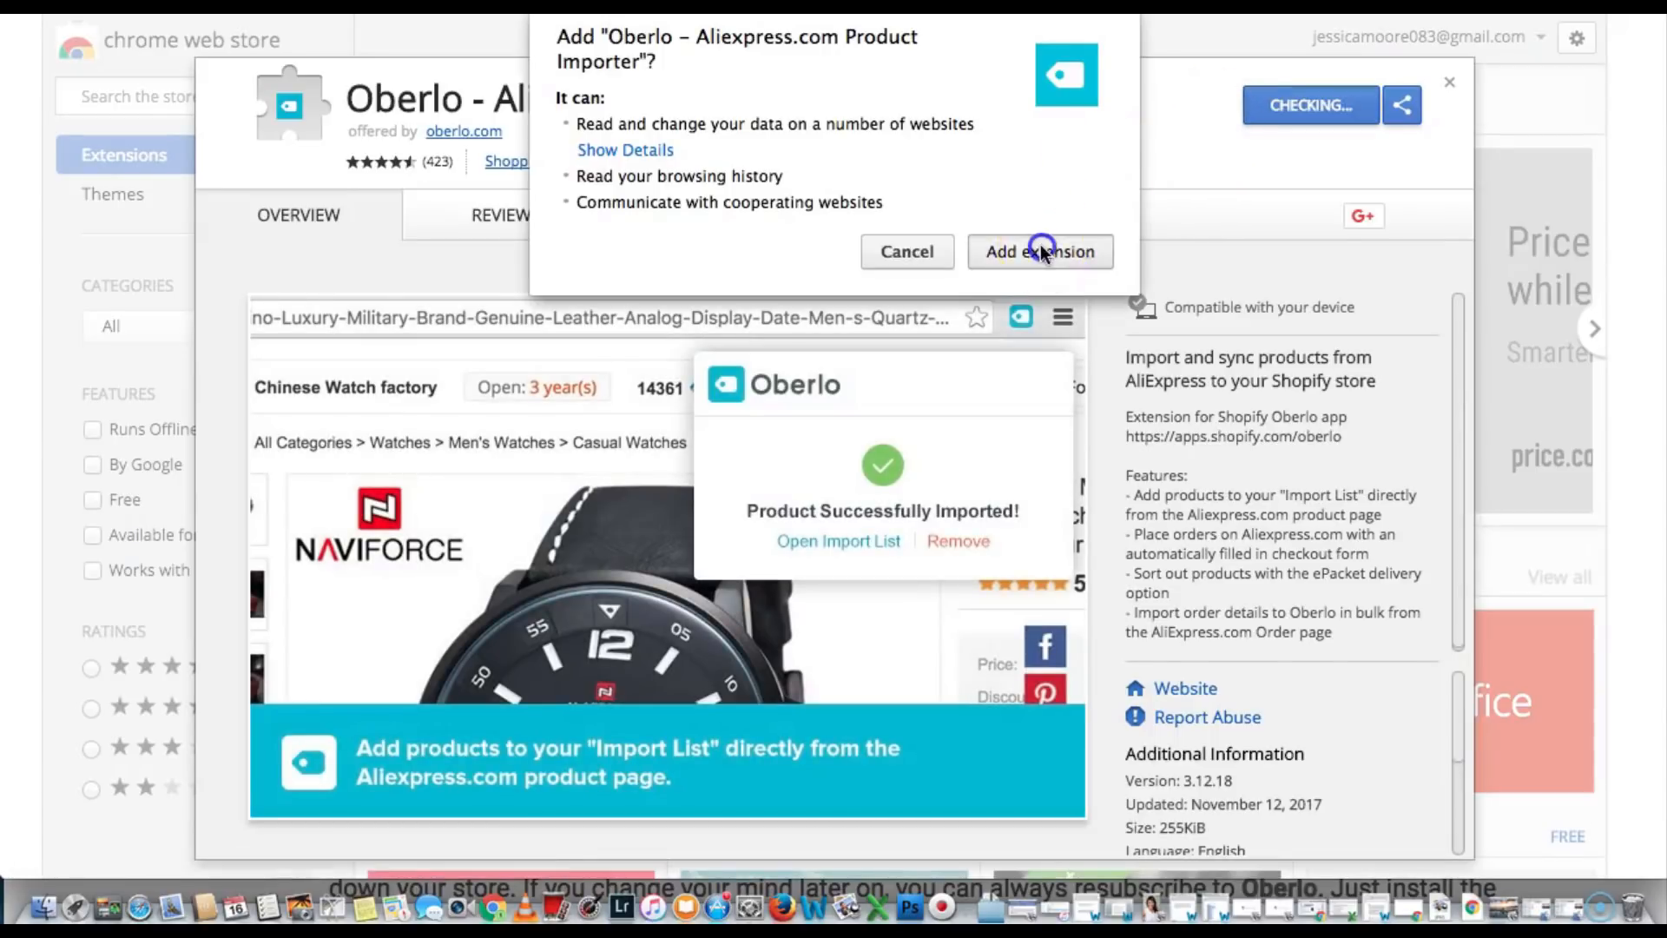
pyautogui.click(1042, 250)
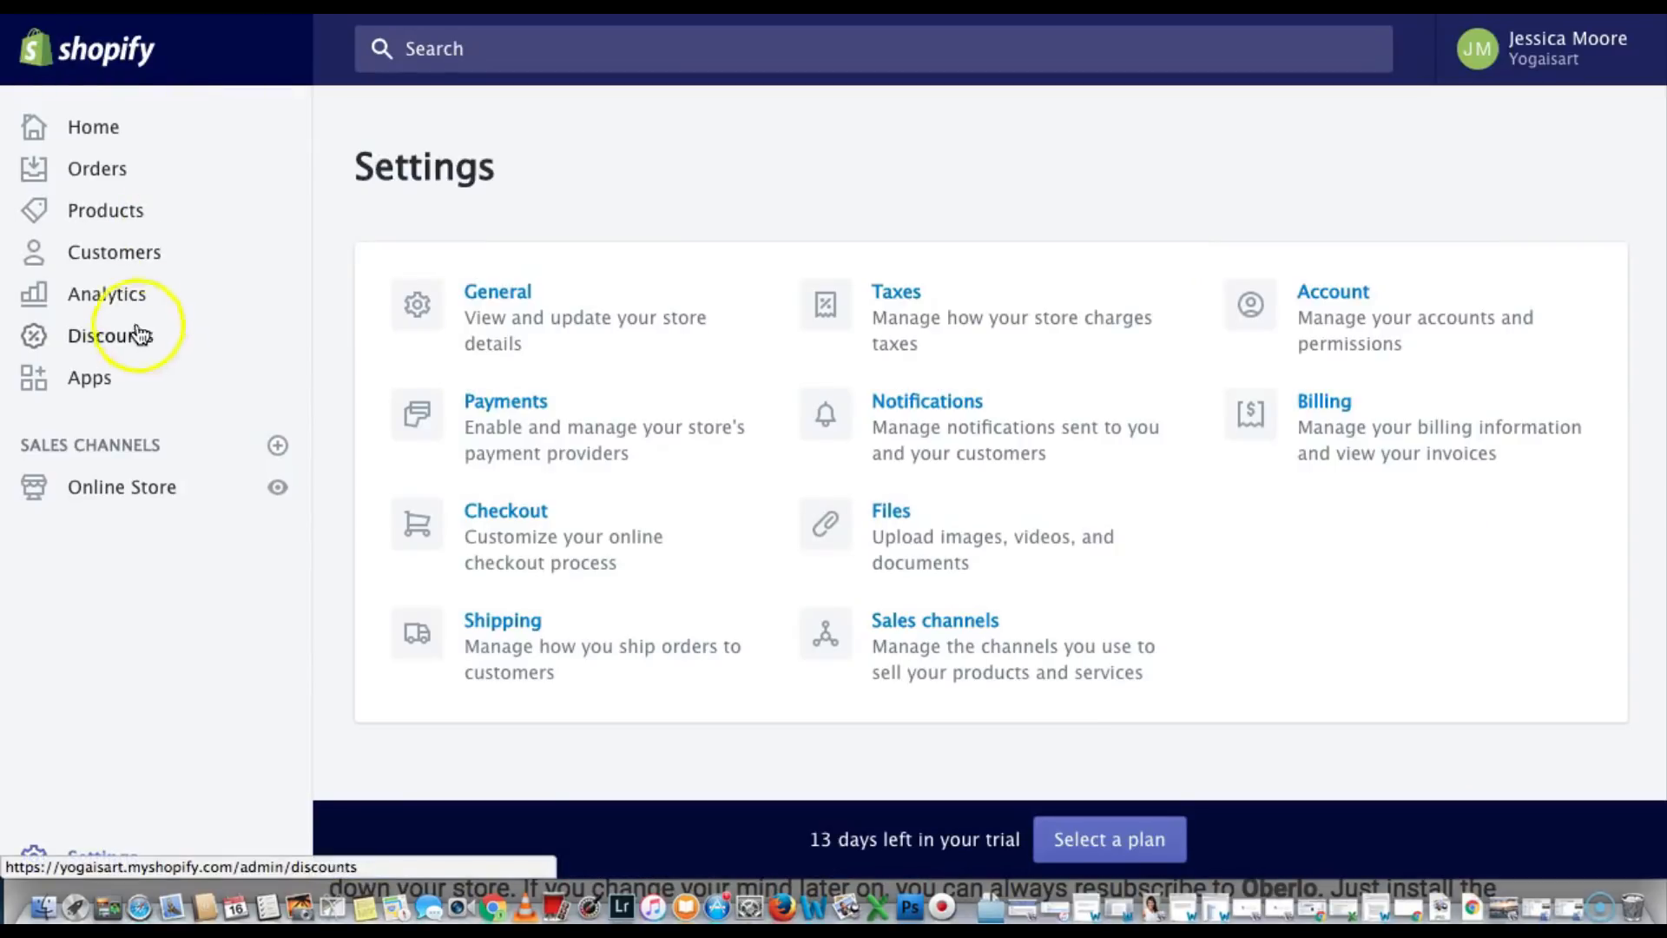
# Go to the Shopify App Store from the Apps page and search it for 'ober'
pyautogui.click(98, 123)
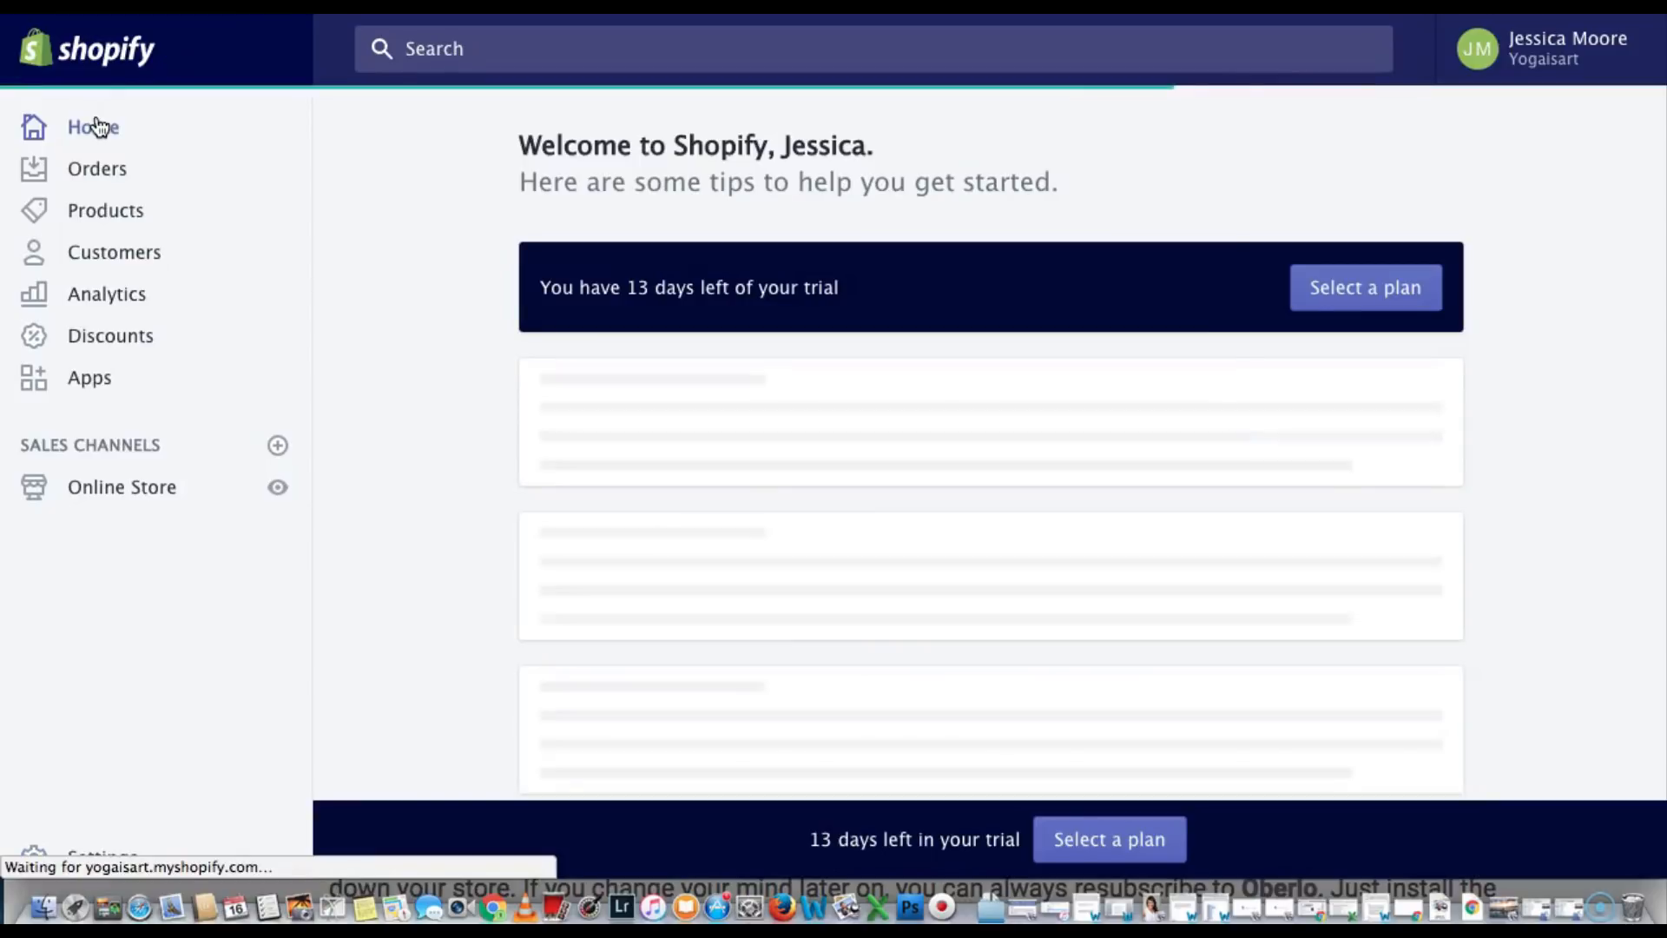
pyautogui.click(91, 382)
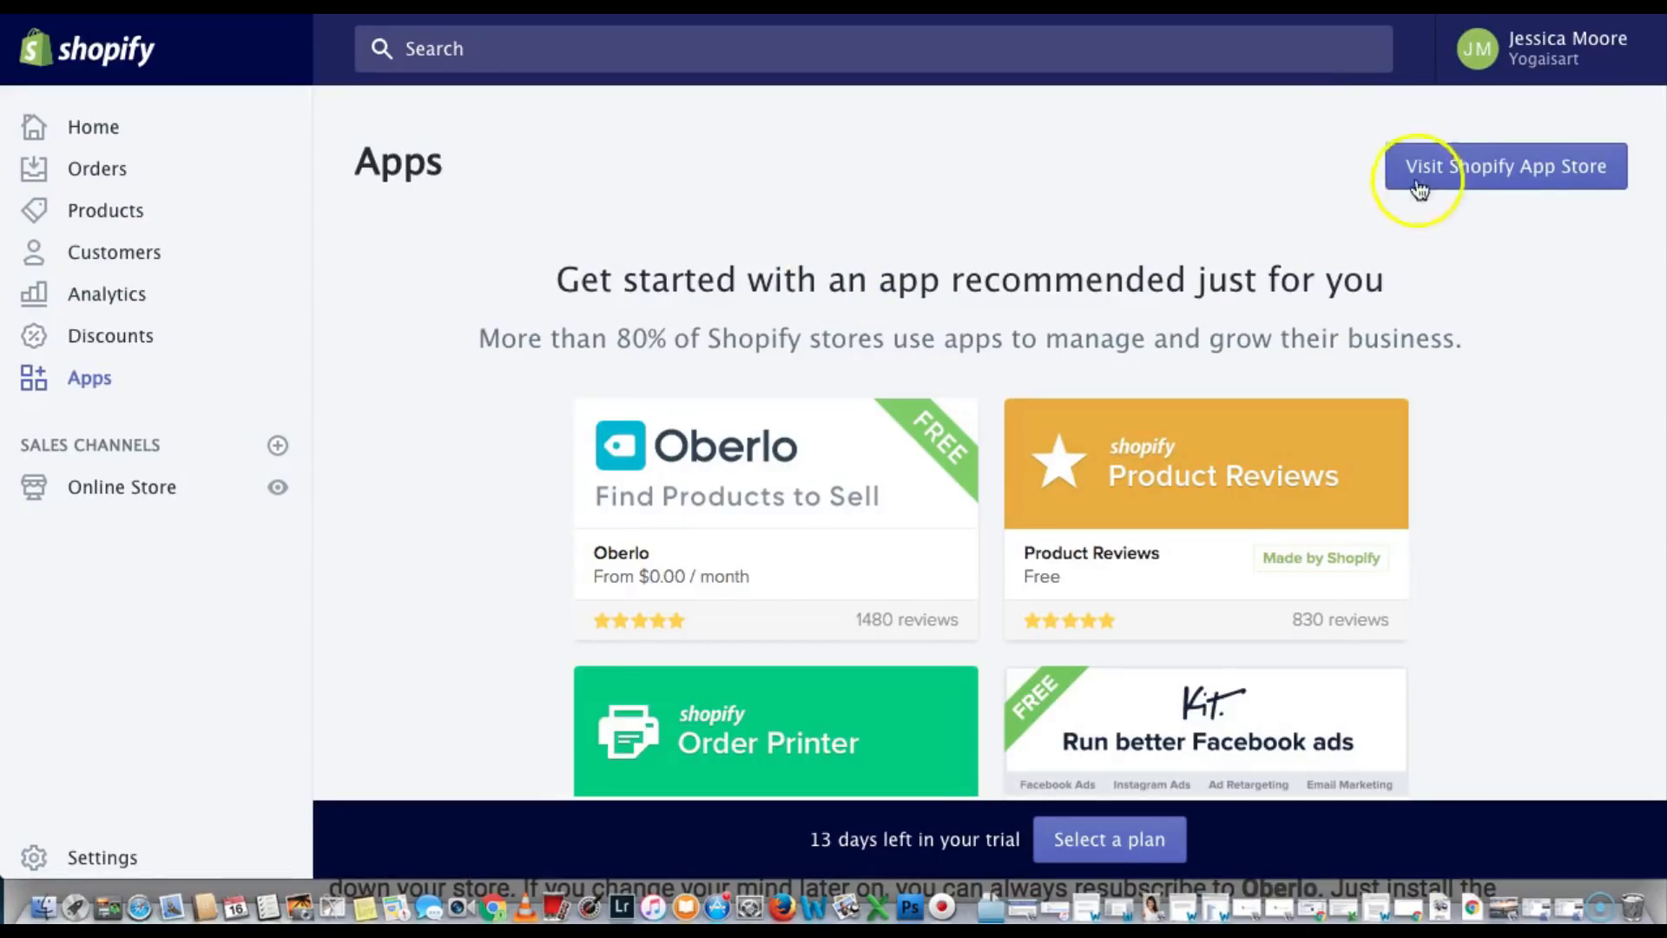
pyautogui.click(1444, 171)
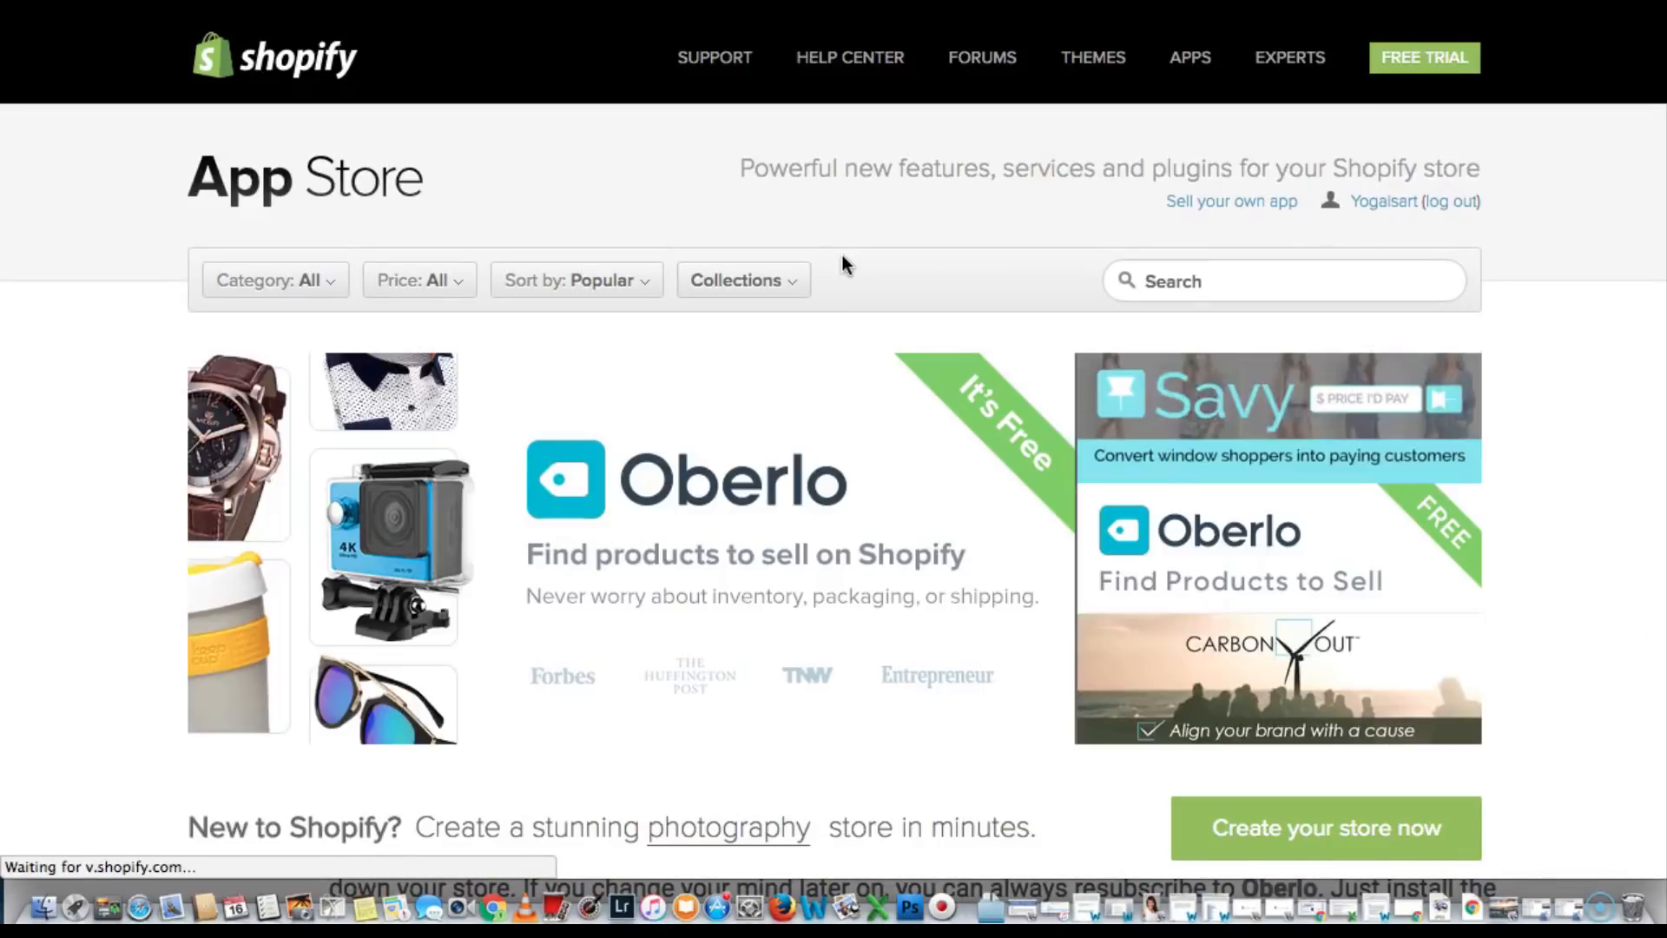
pyautogui.click(1179, 284)
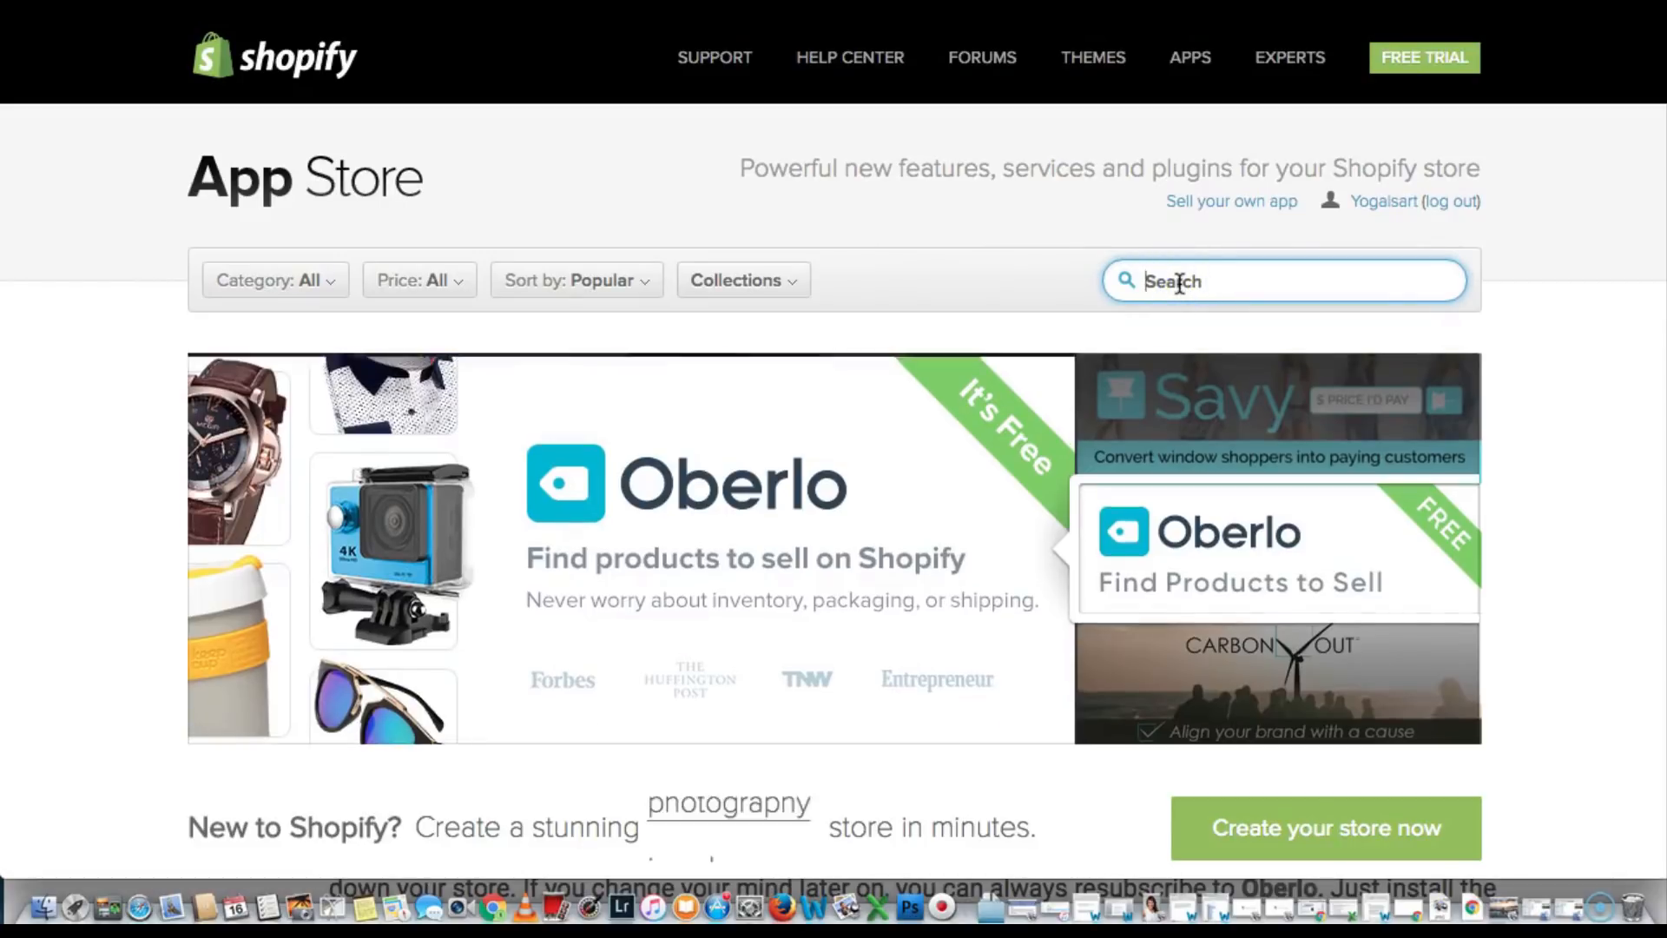
pyautogui.write('ober')
pyautogui.press('Return')
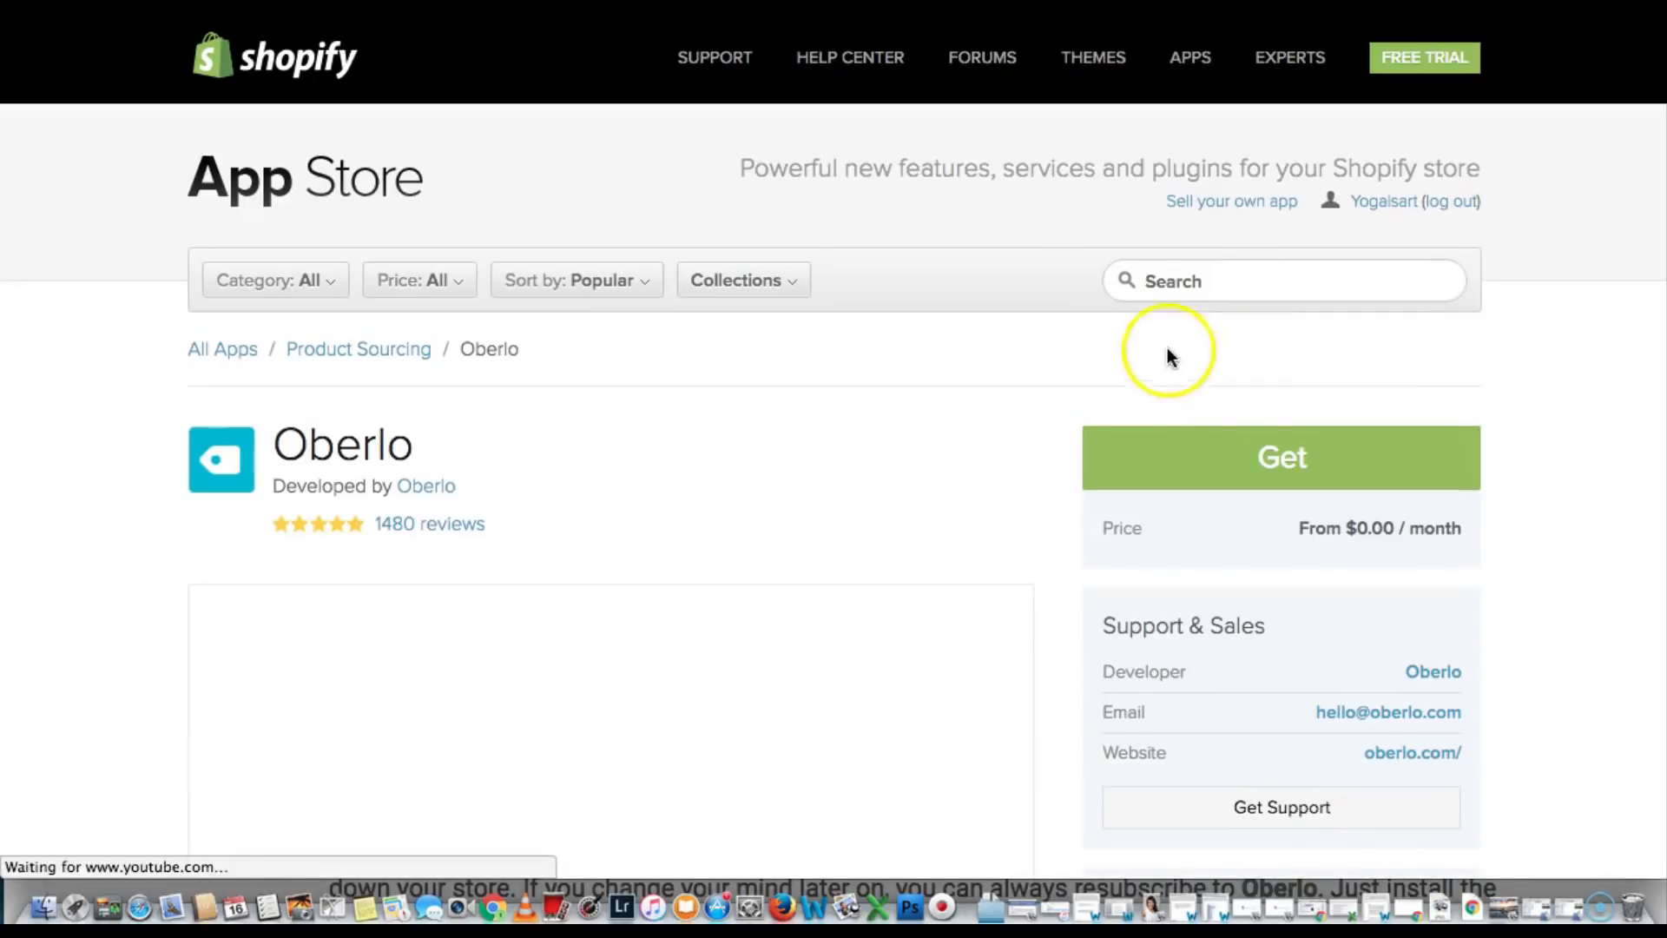
# Get the Oberlo app and approve its installation on the Yogaisart store
pyautogui.click(1192, 458)
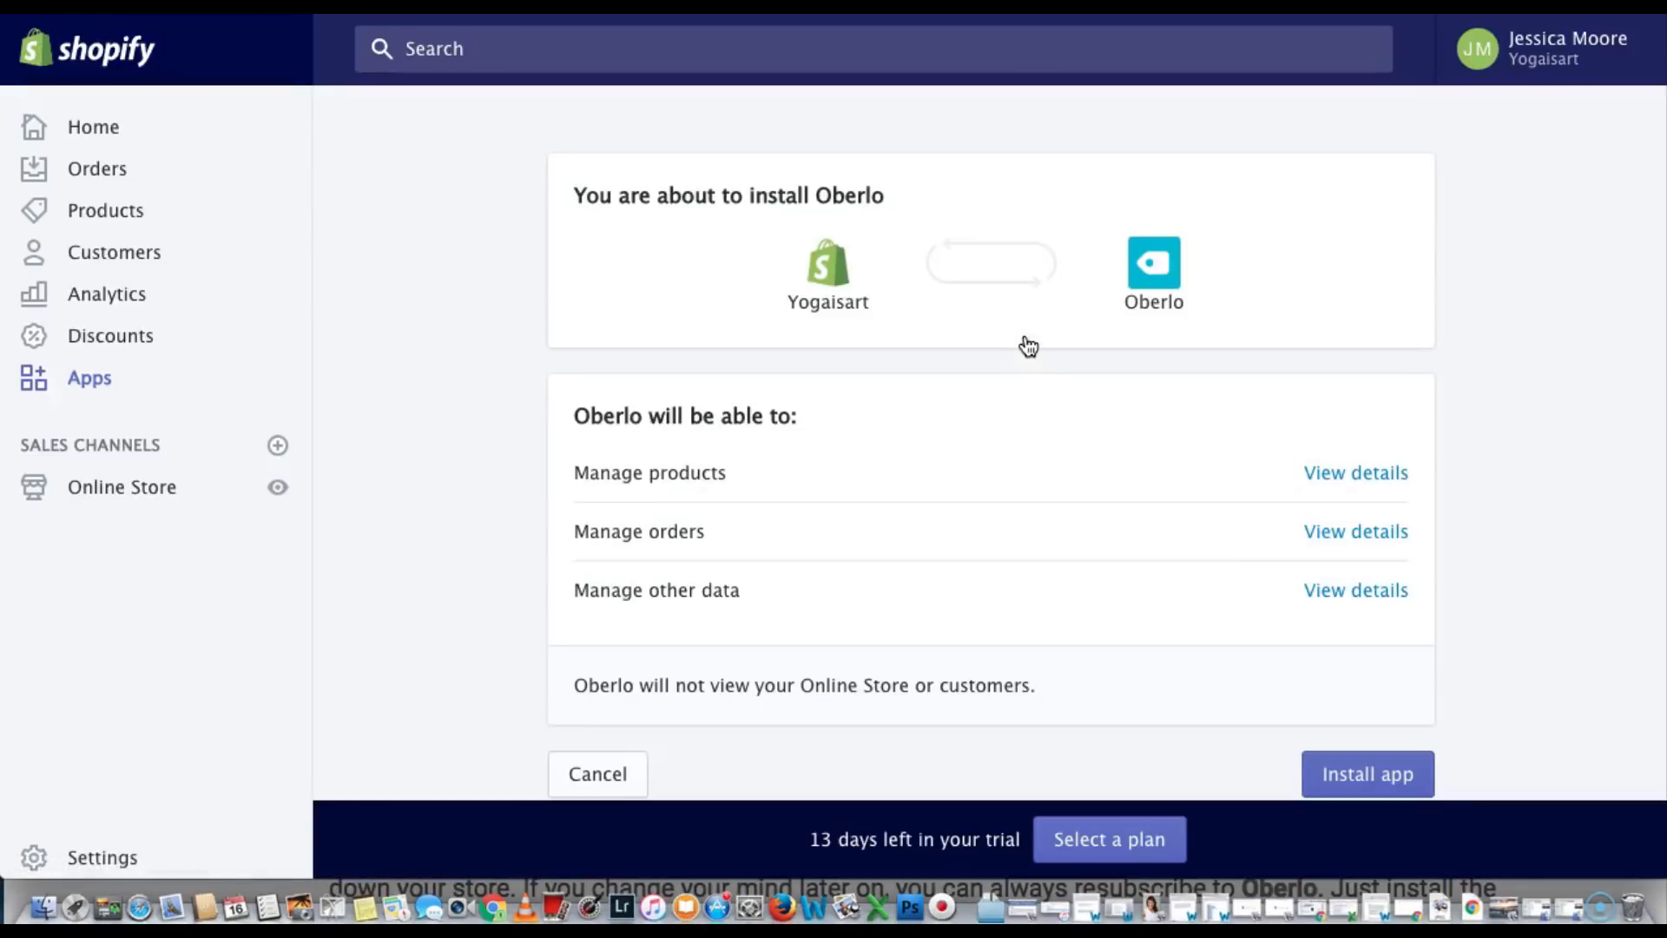
pyautogui.click(1332, 779)
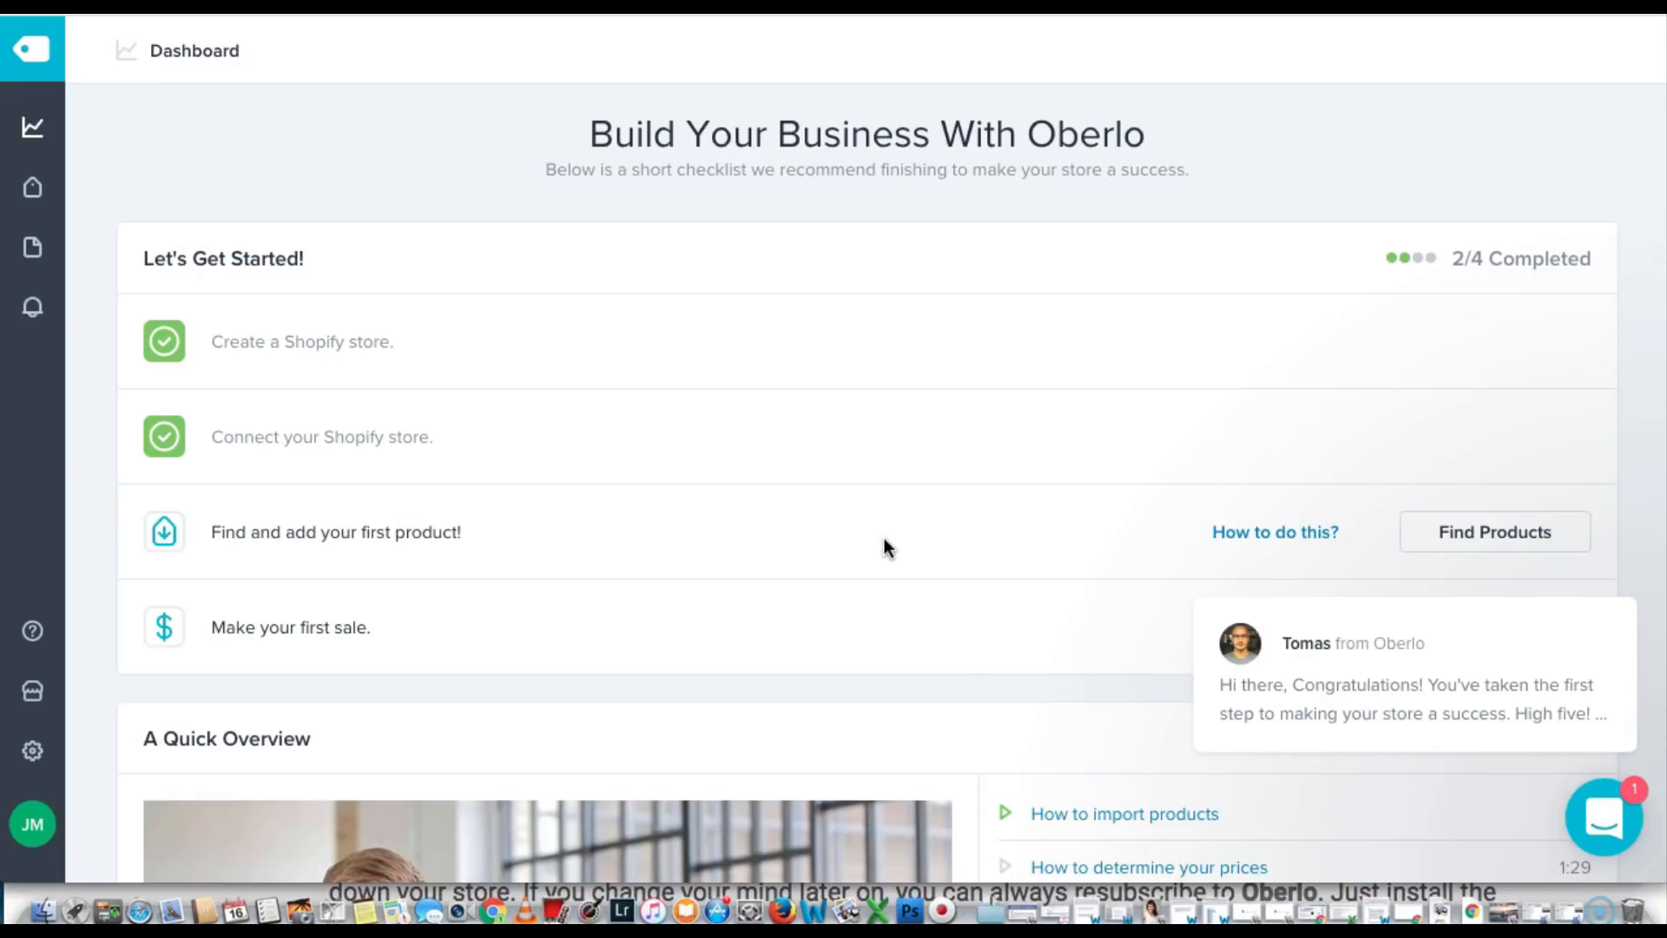
pyautogui.press('XF86AudioRaiseVolume')
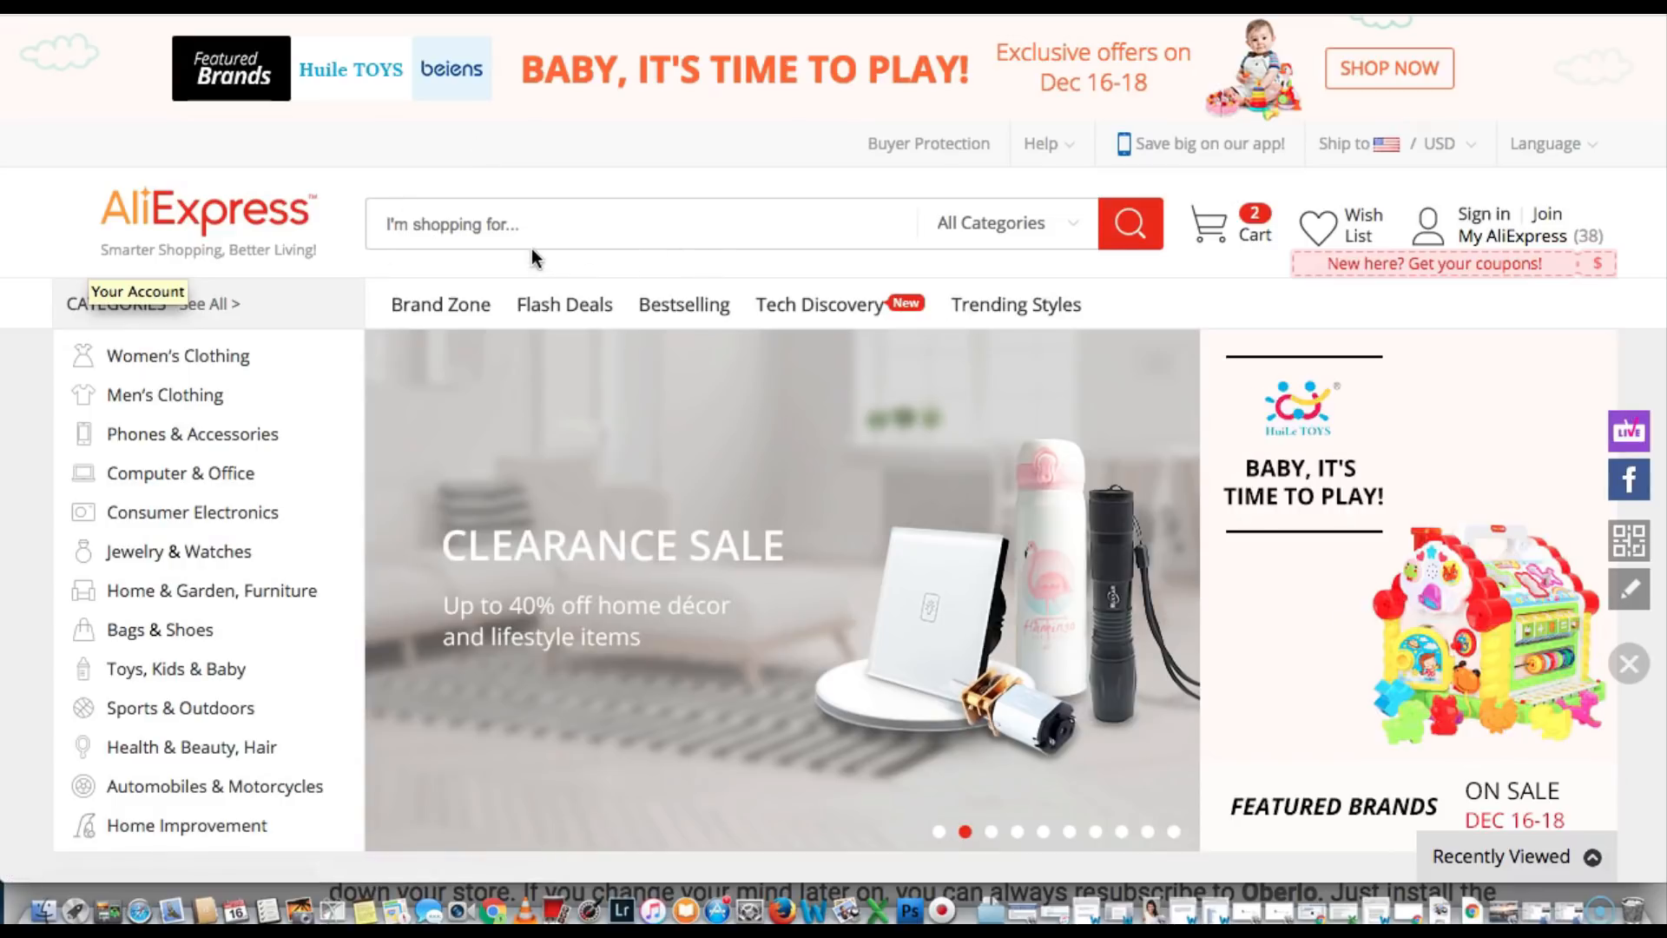
# Search AliExpress for 'yoga strap', sort by orders, and import the BELLYDE yoga strap into Oberlo
pyautogui.click(480, 227)
pyautogui.write('y')
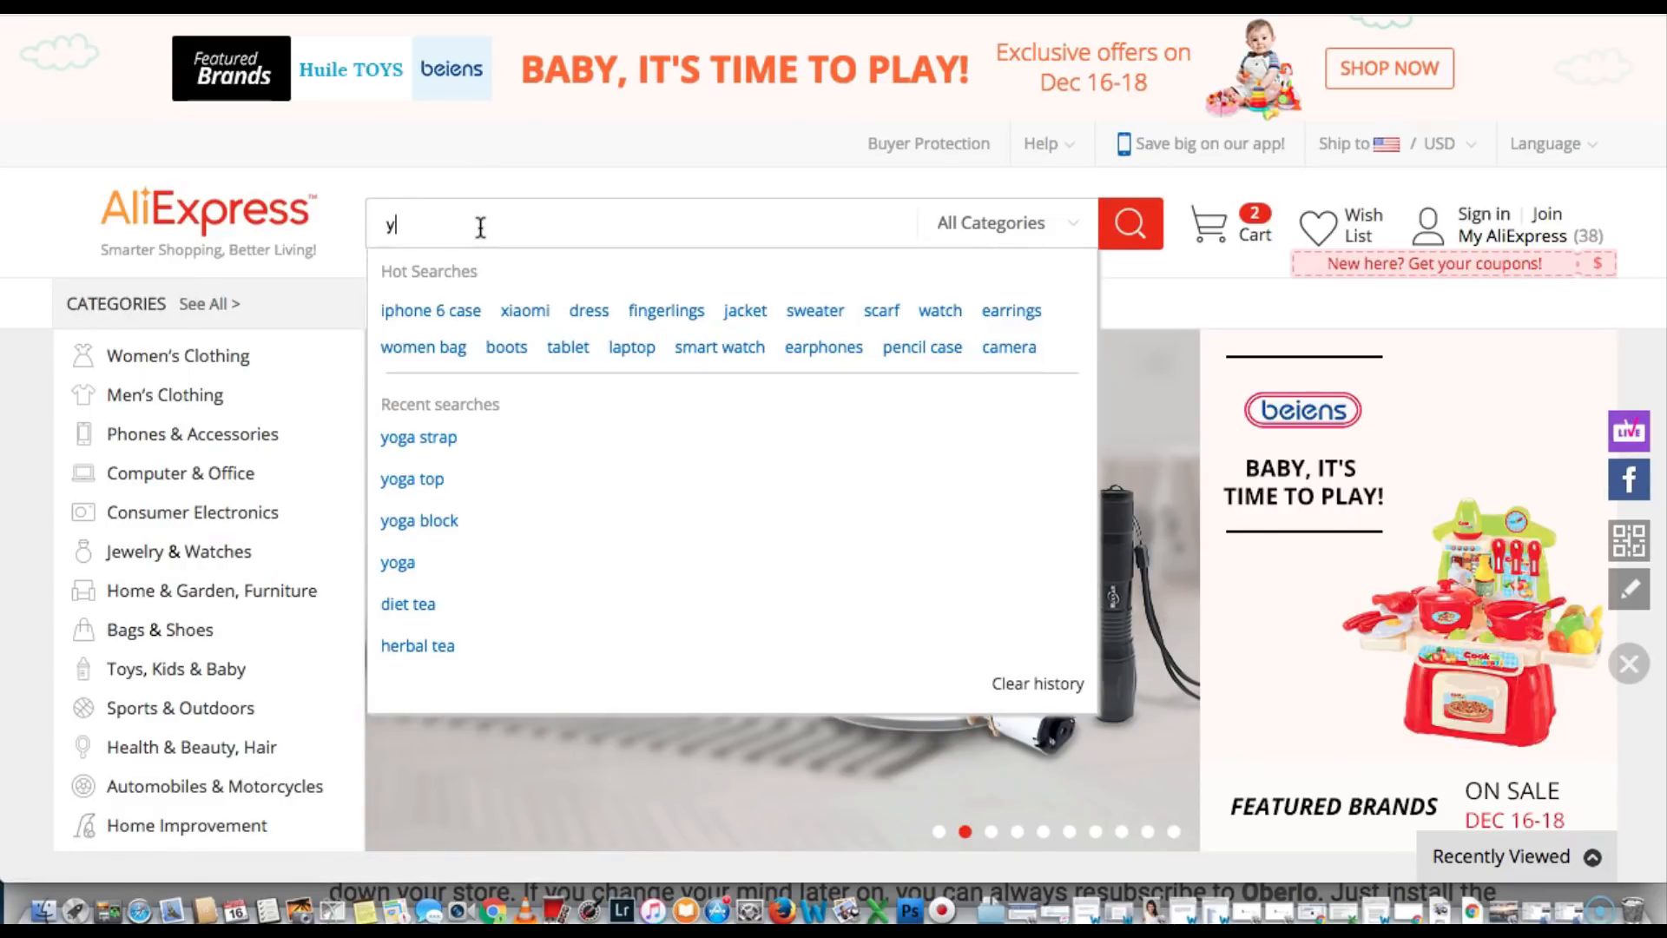
pyautogui.write('oga st')
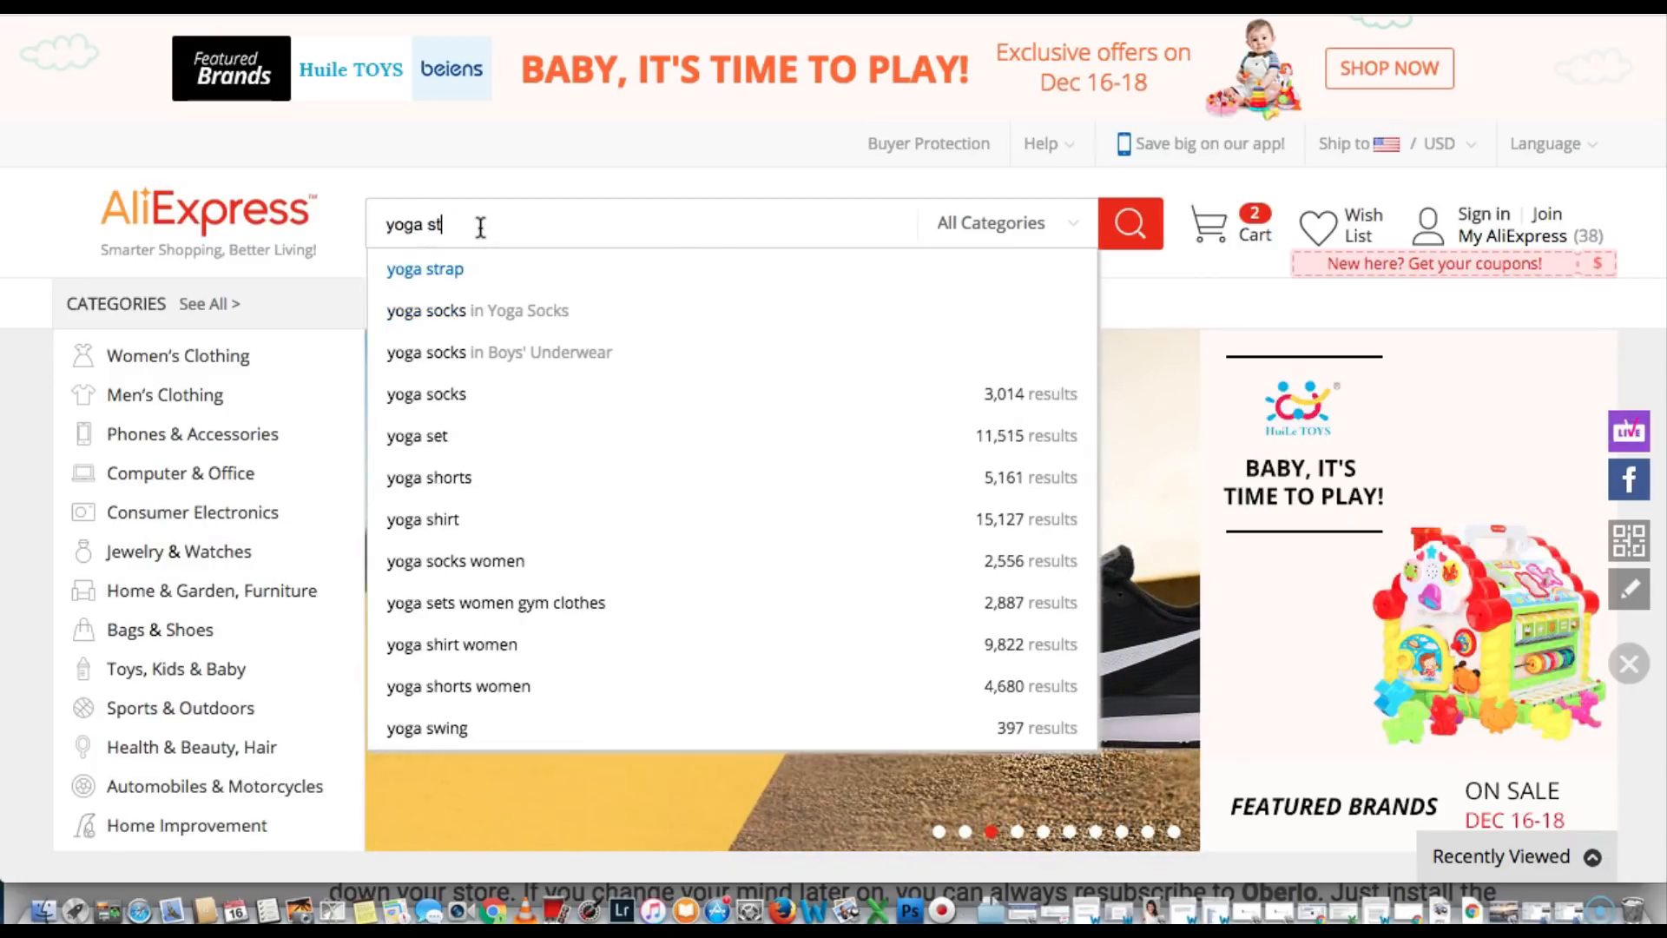
pyautogui.write('rap')
pyautogui.press('Return')
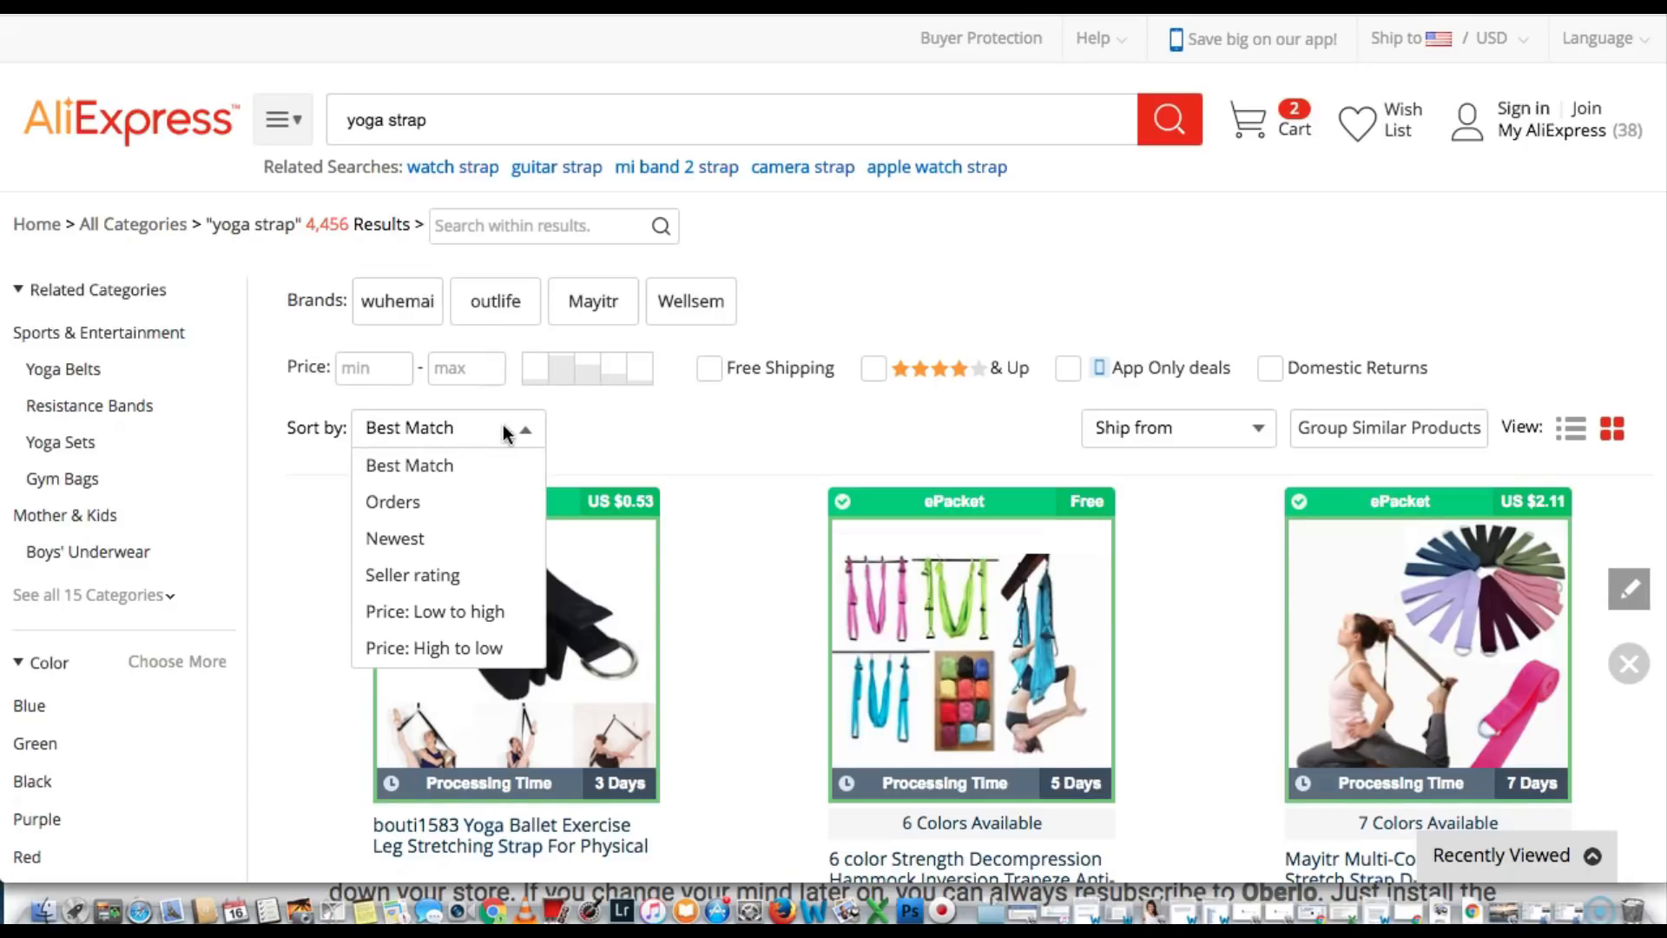
pyautogui.click(392, 503)
pyautogui.scroll(-3, 511, 490)
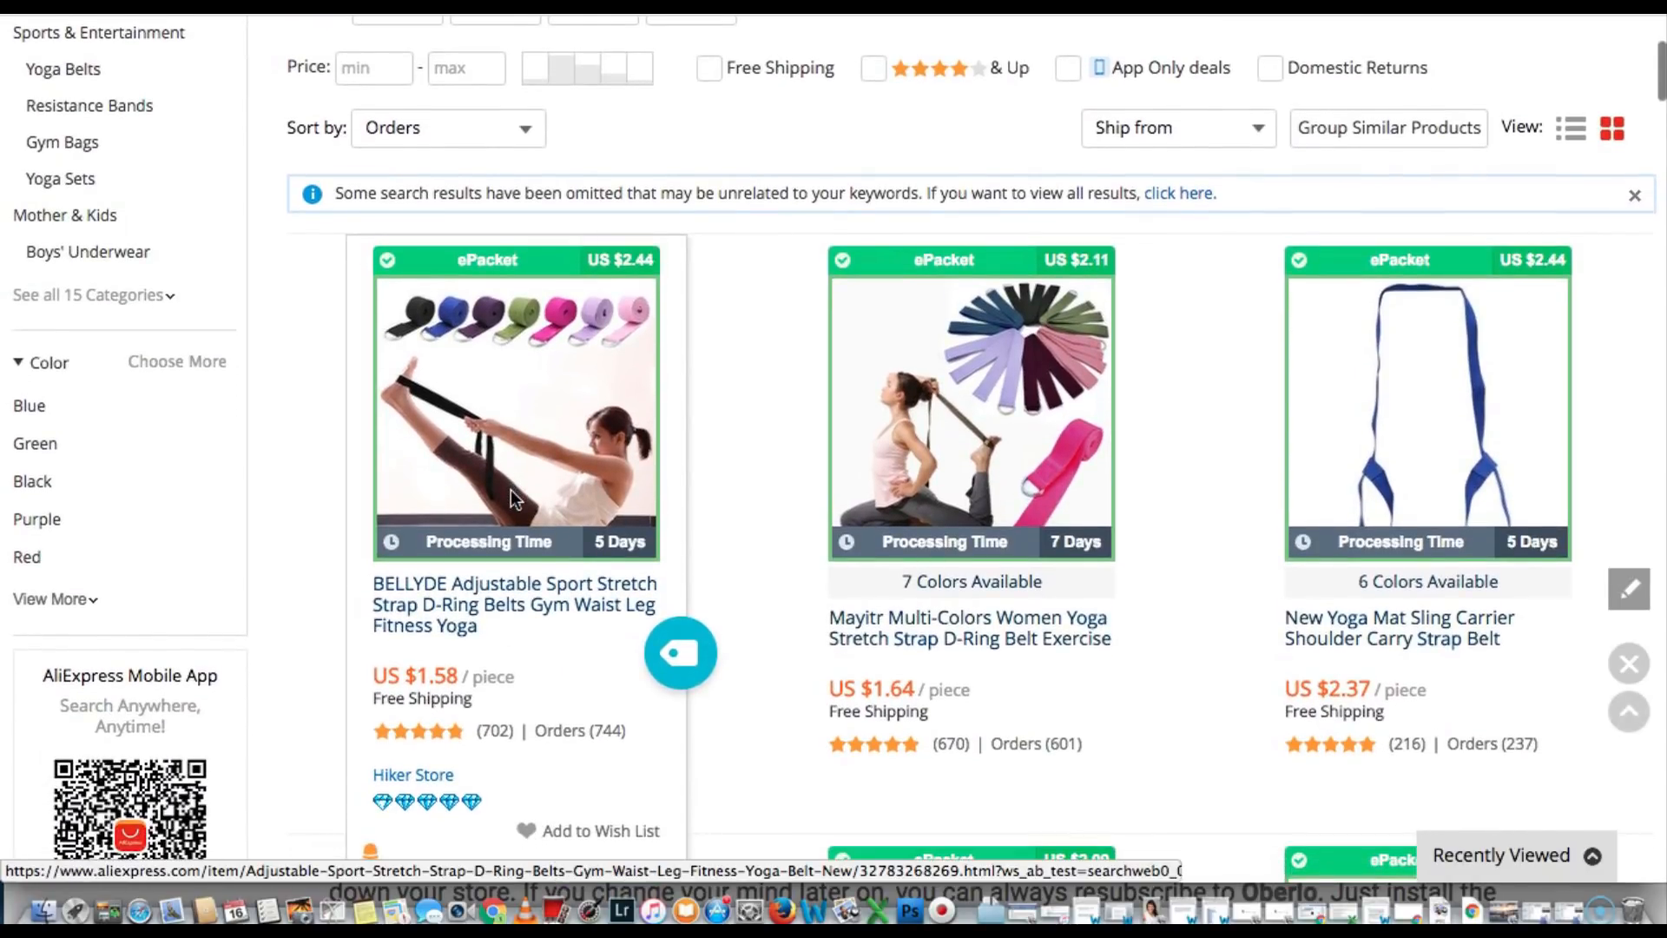
pyautogui.scroll(-1, 511, 490)
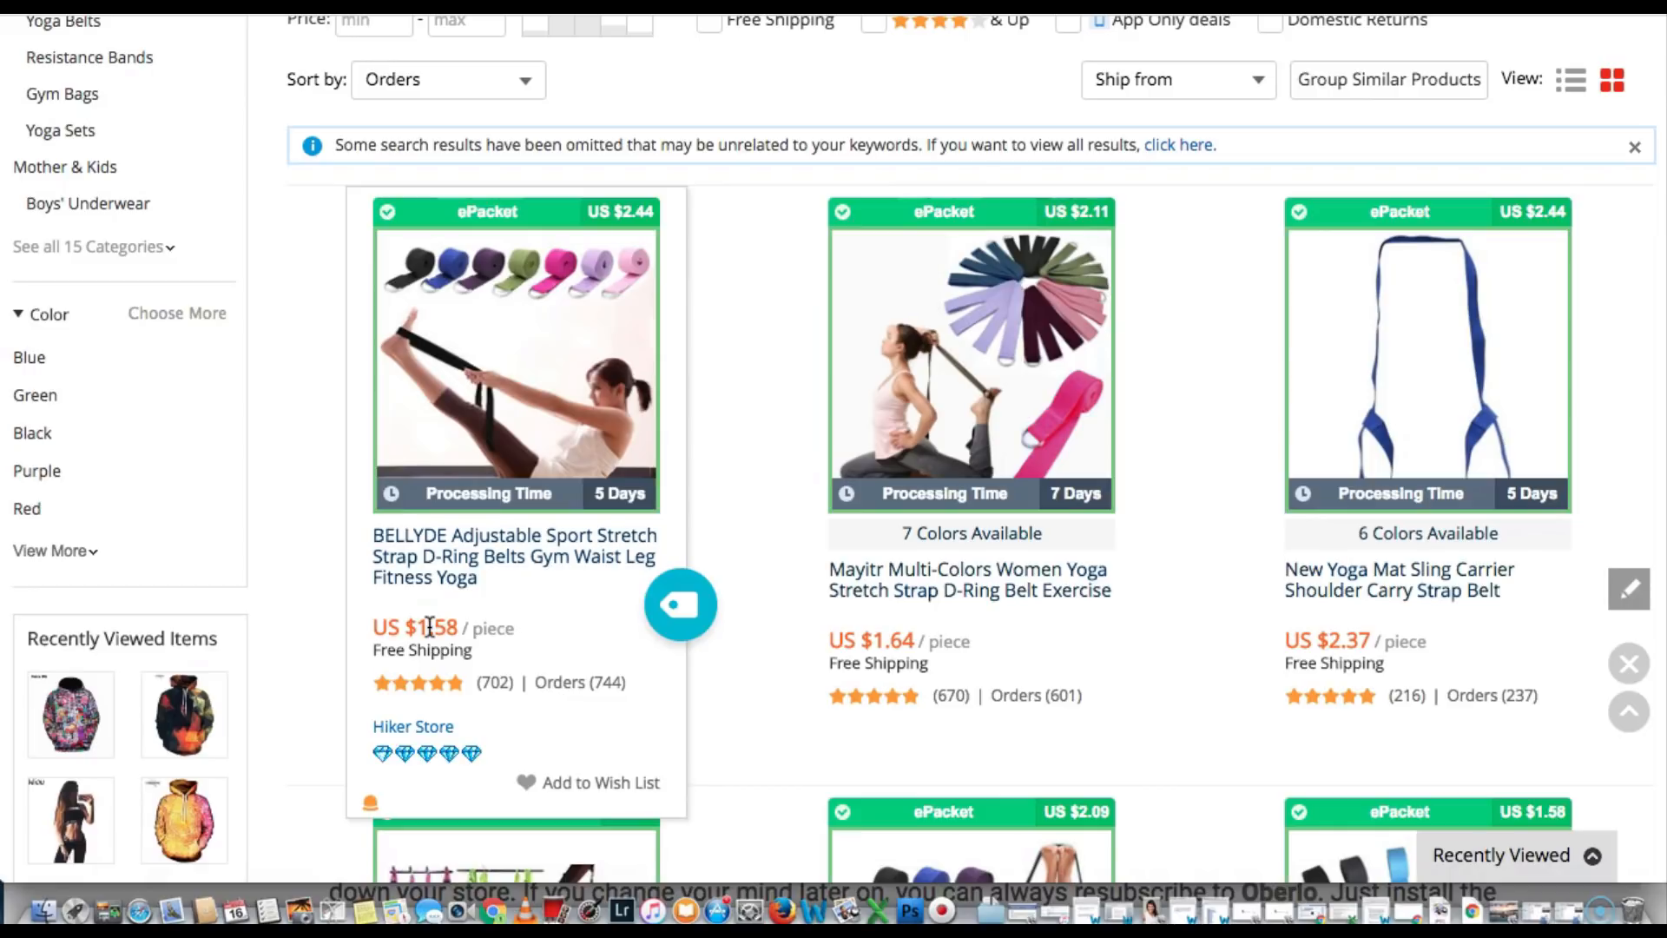
pyautogui.click(692, 607)
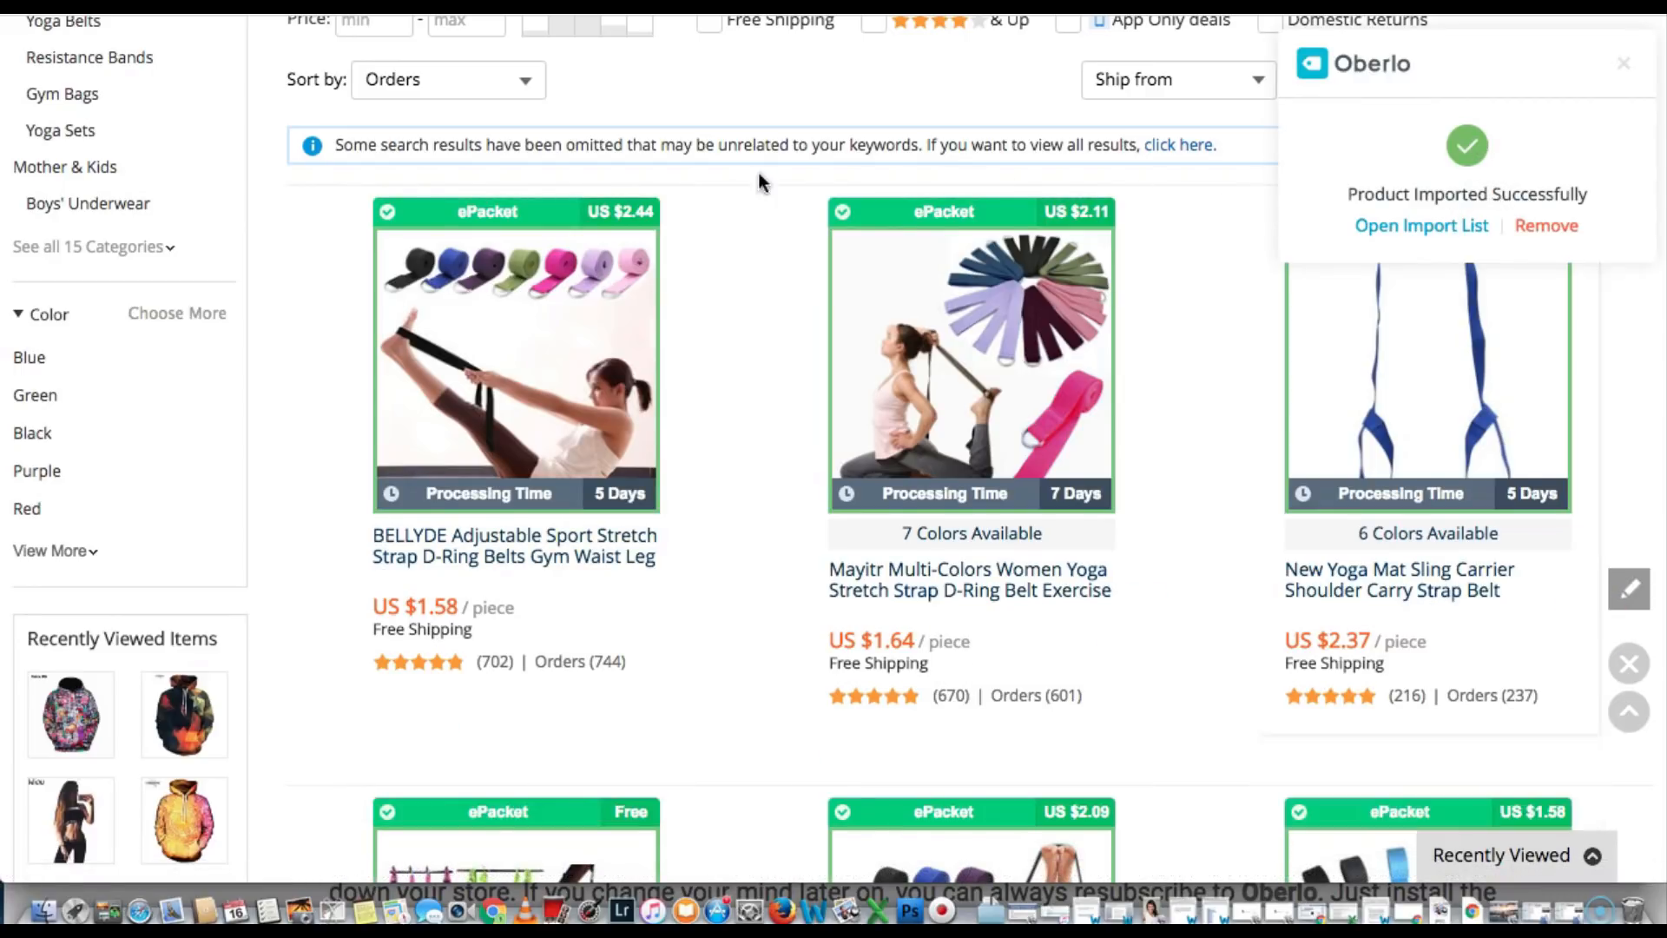
# Search 'yoga block', sort by orders, and import the cycle zone yoga blocks into Oberlo
pyautogui.scroll(4, 738, 191)
pyautogui.click(433, 120)
pyautogui.press('BackSpace')
pyautogui.press('BackSpace')
pyautogui.press('BackSpace')
pyautogui.press('BackSpace')
pyautogui.press('BackSpace')
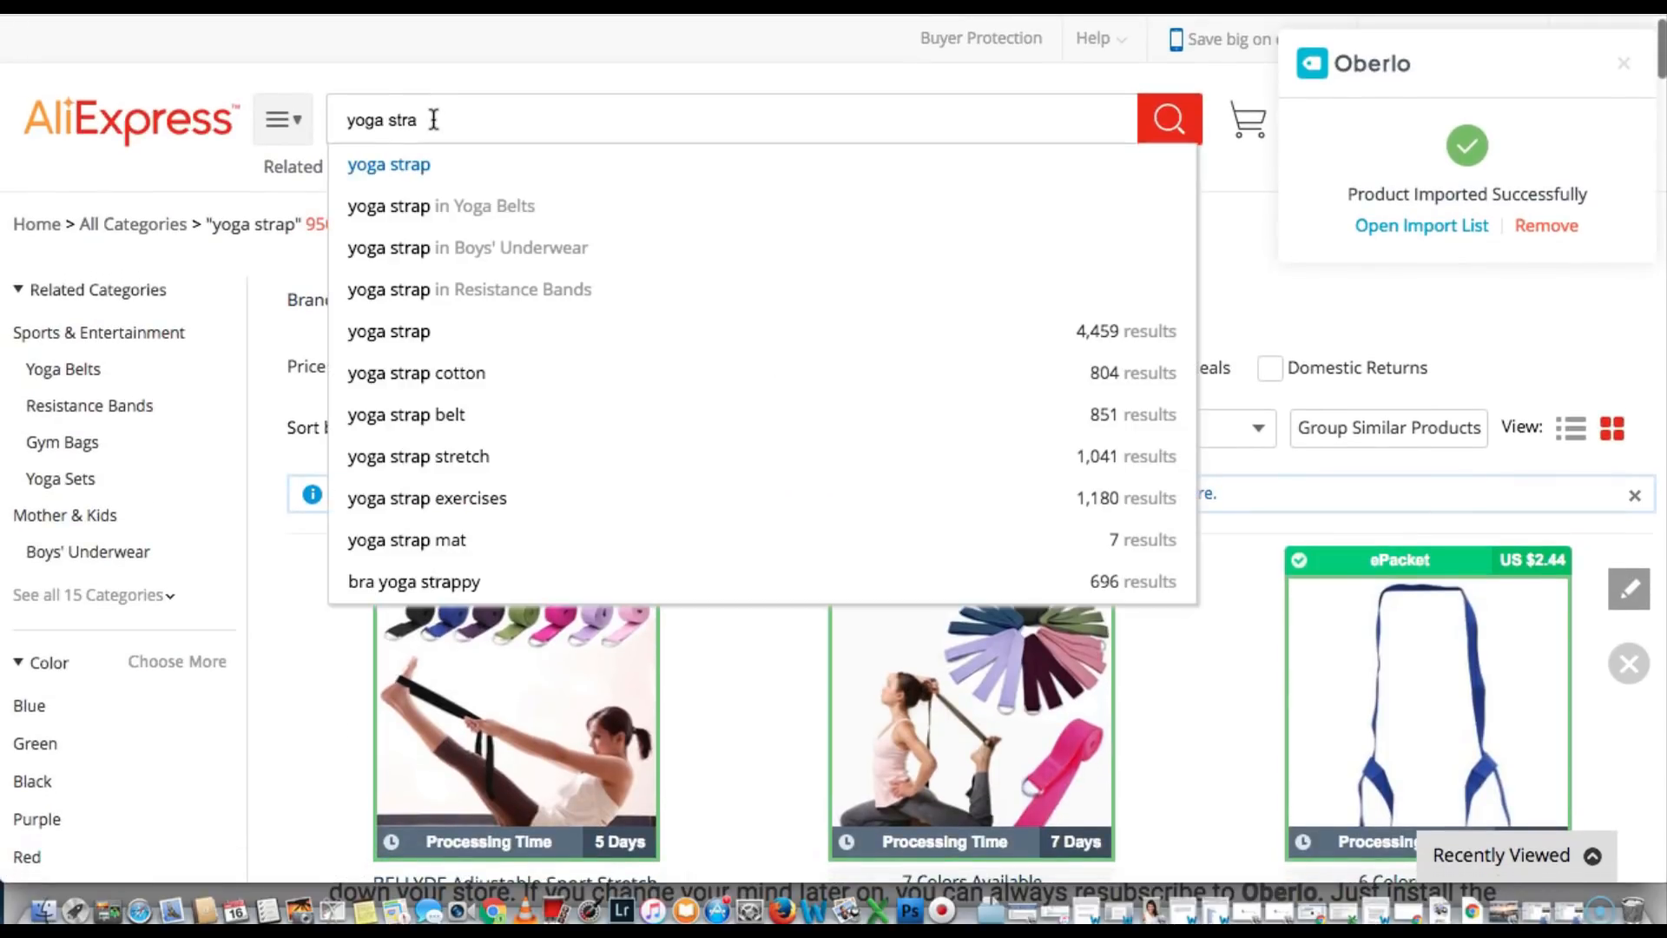
pyautogui.write('block')
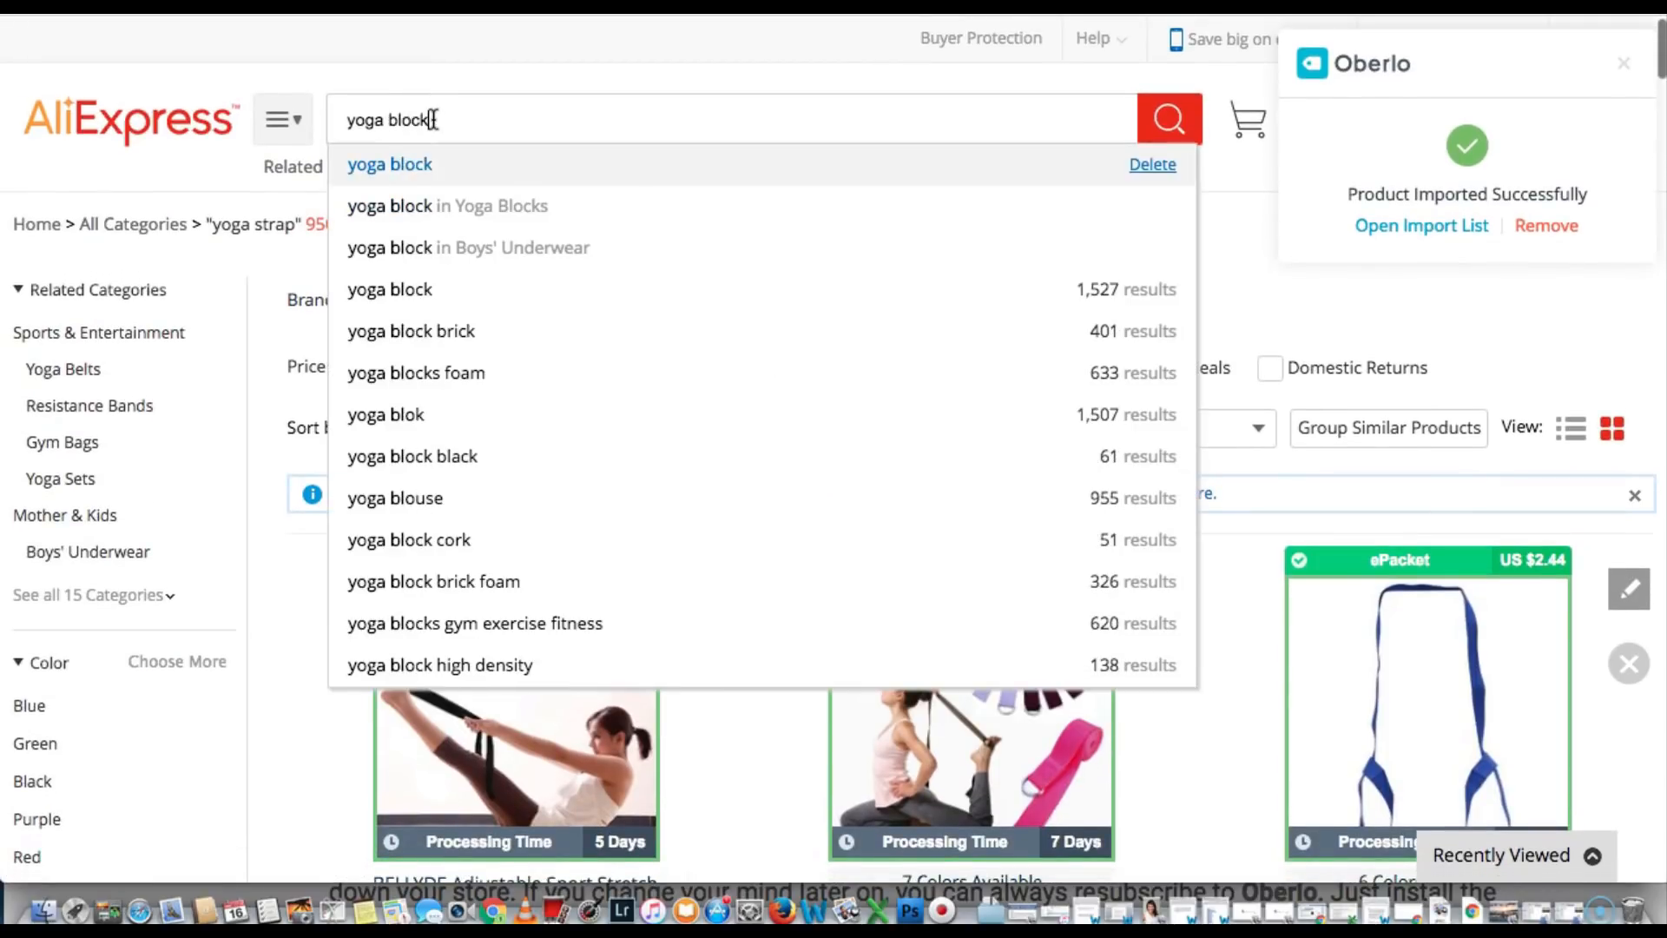
pyautogui.press('Return')
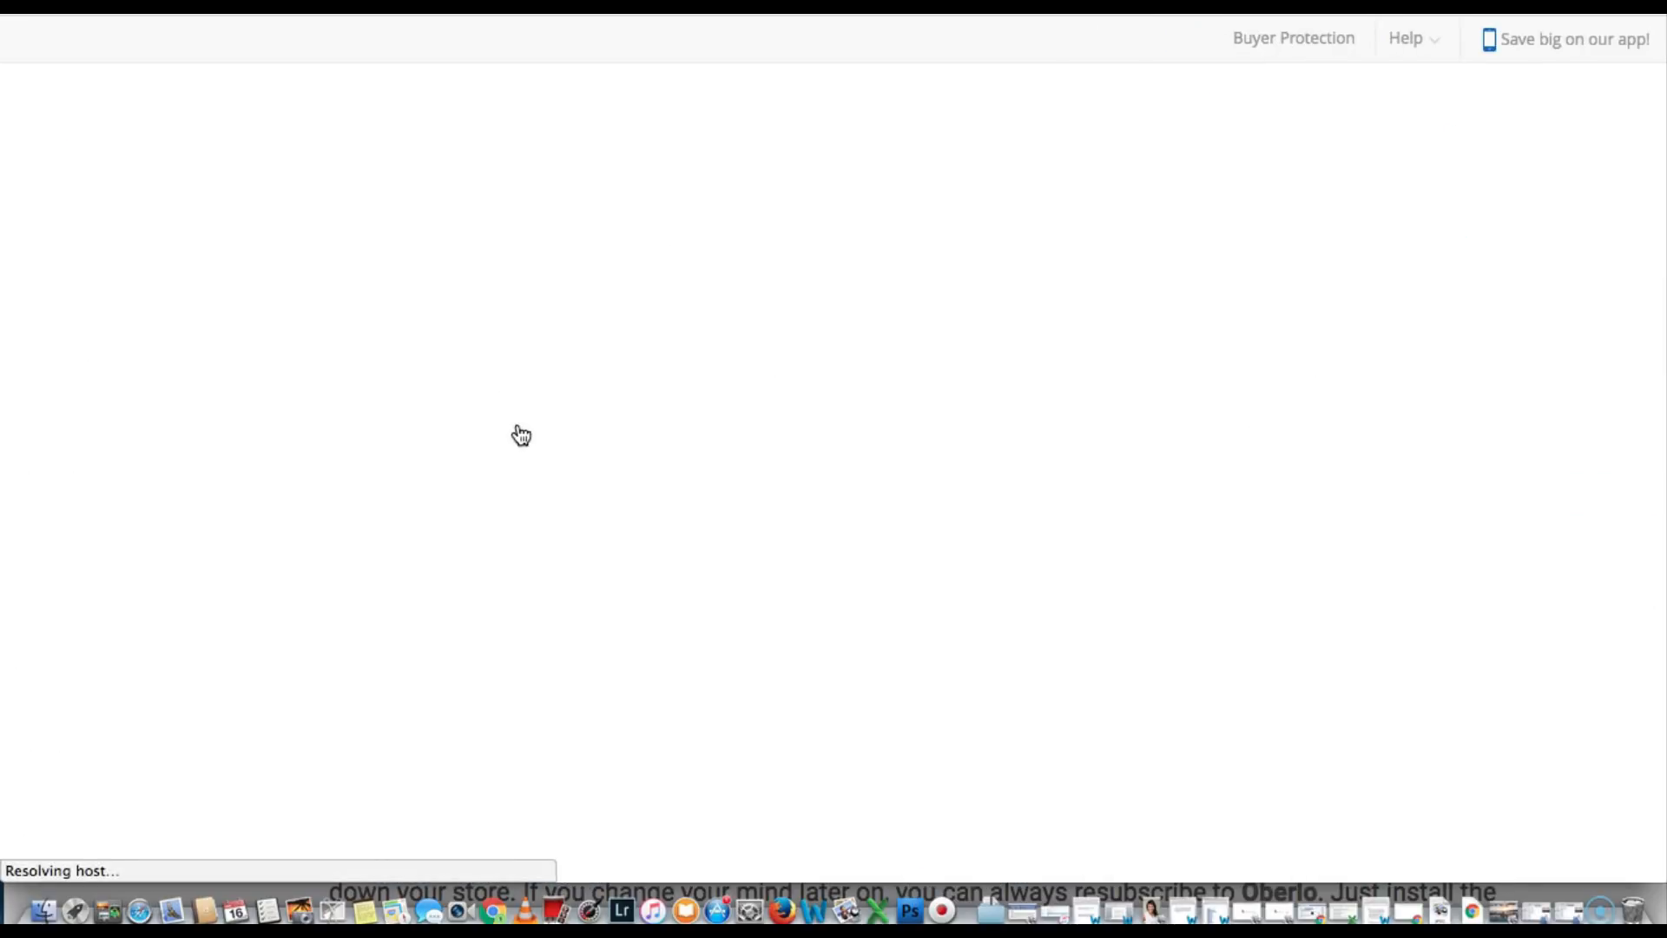
pyautogui.scroll(-1, 519, 407)
pyautogui.click(524, 398)
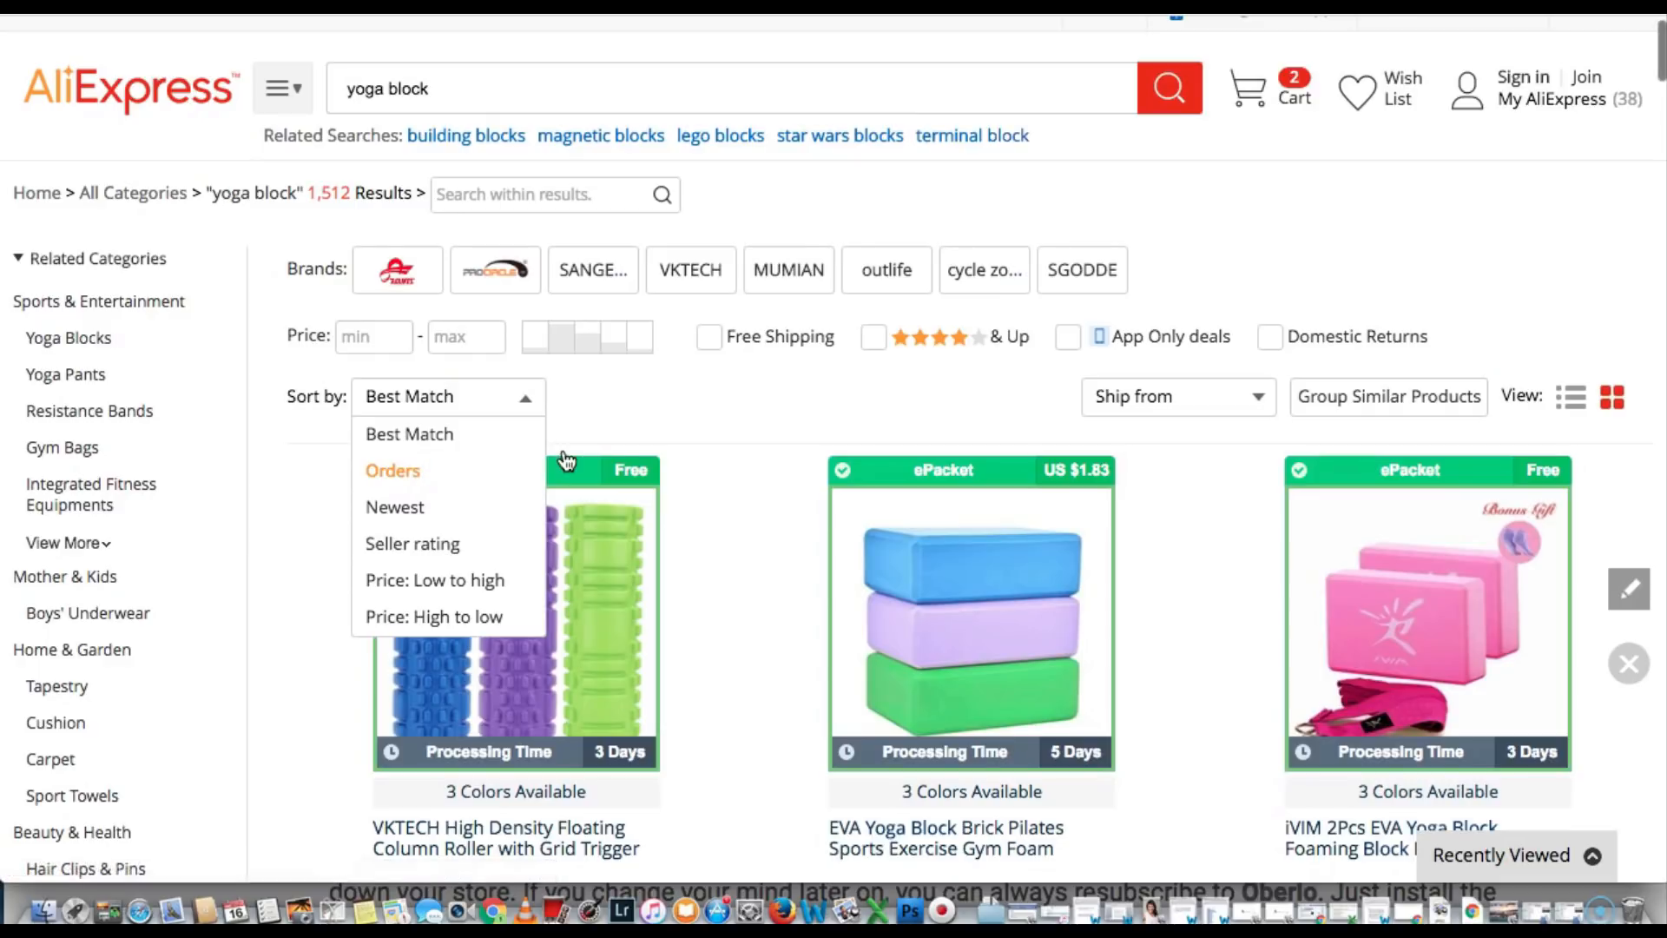
pyautogui.click(448, 471)
pyautogui.scroll(-3, 705, 403)
pyautogui.scroll(-2, 705, 408)
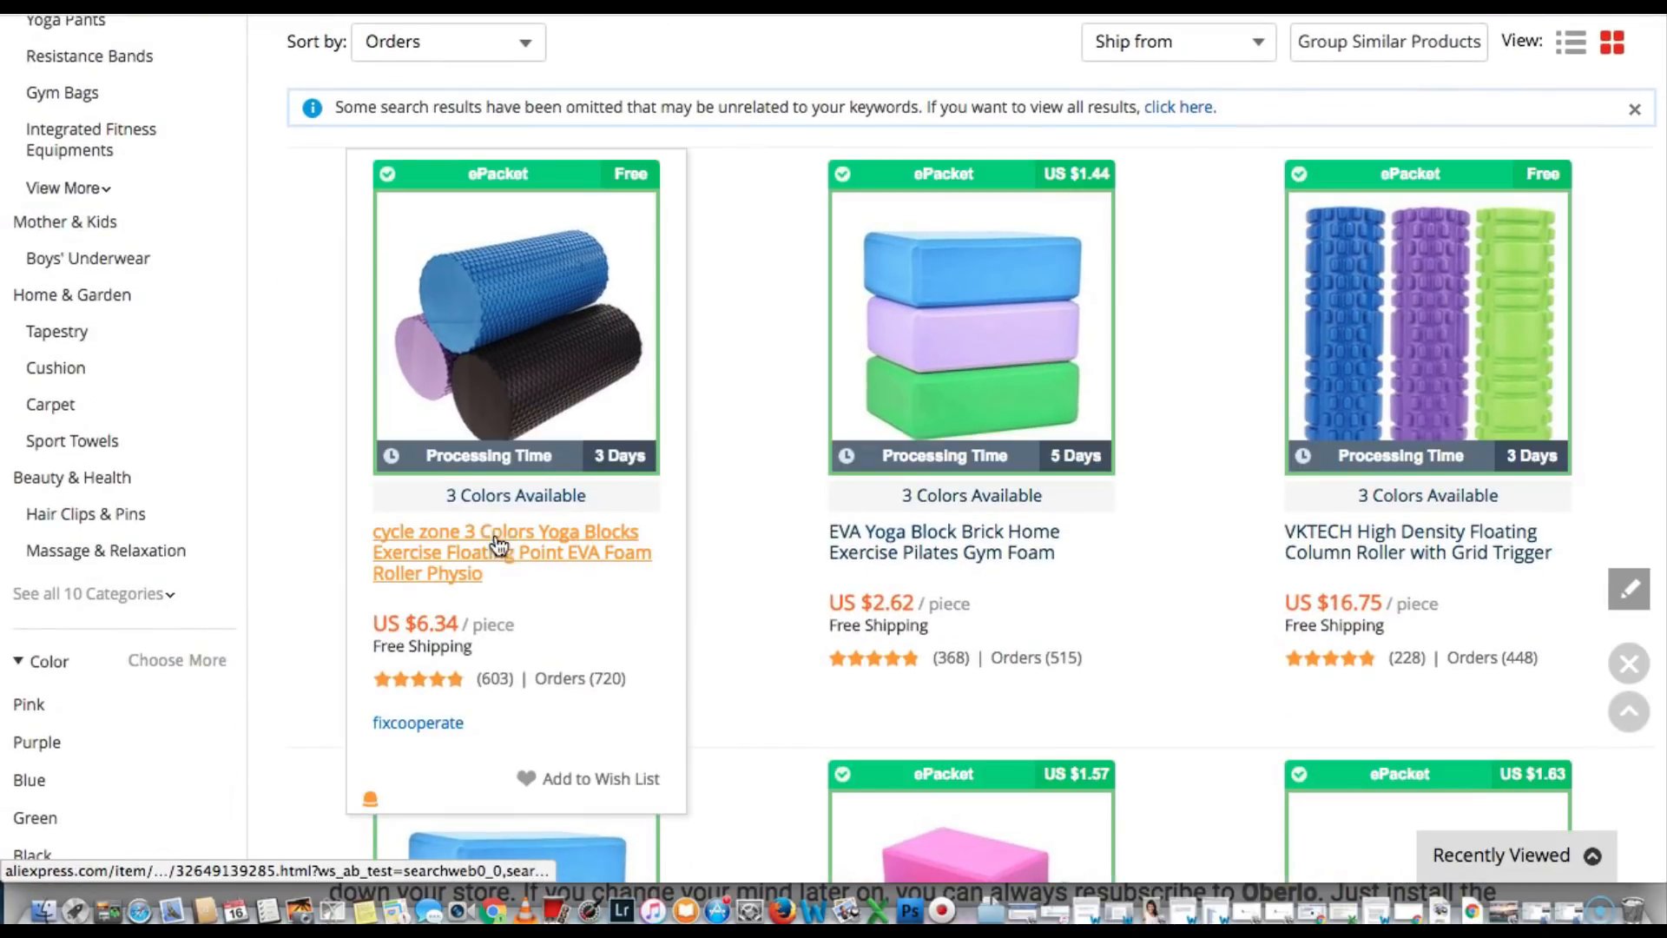
pyautogui.moveTo(498, 569)
pyautogui.click(673, 589)
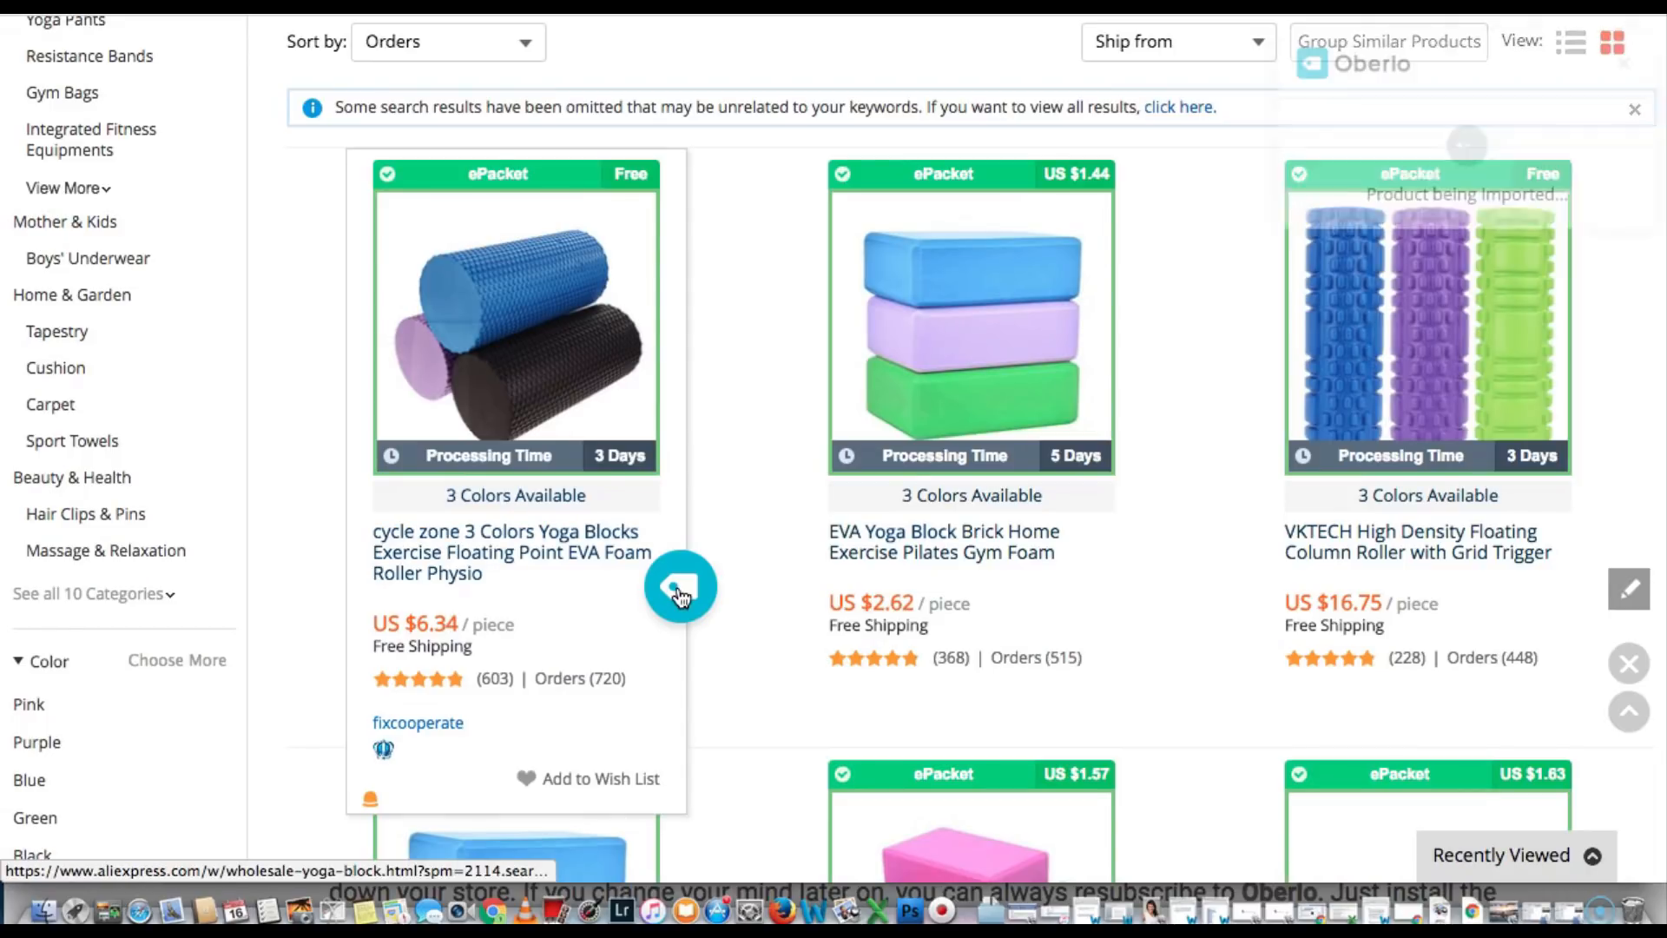
# Search 'yoga top', sort by orders, and import the B.BANG sports bra into Oberlo
pyautogui.scroll(5, 696, 483)
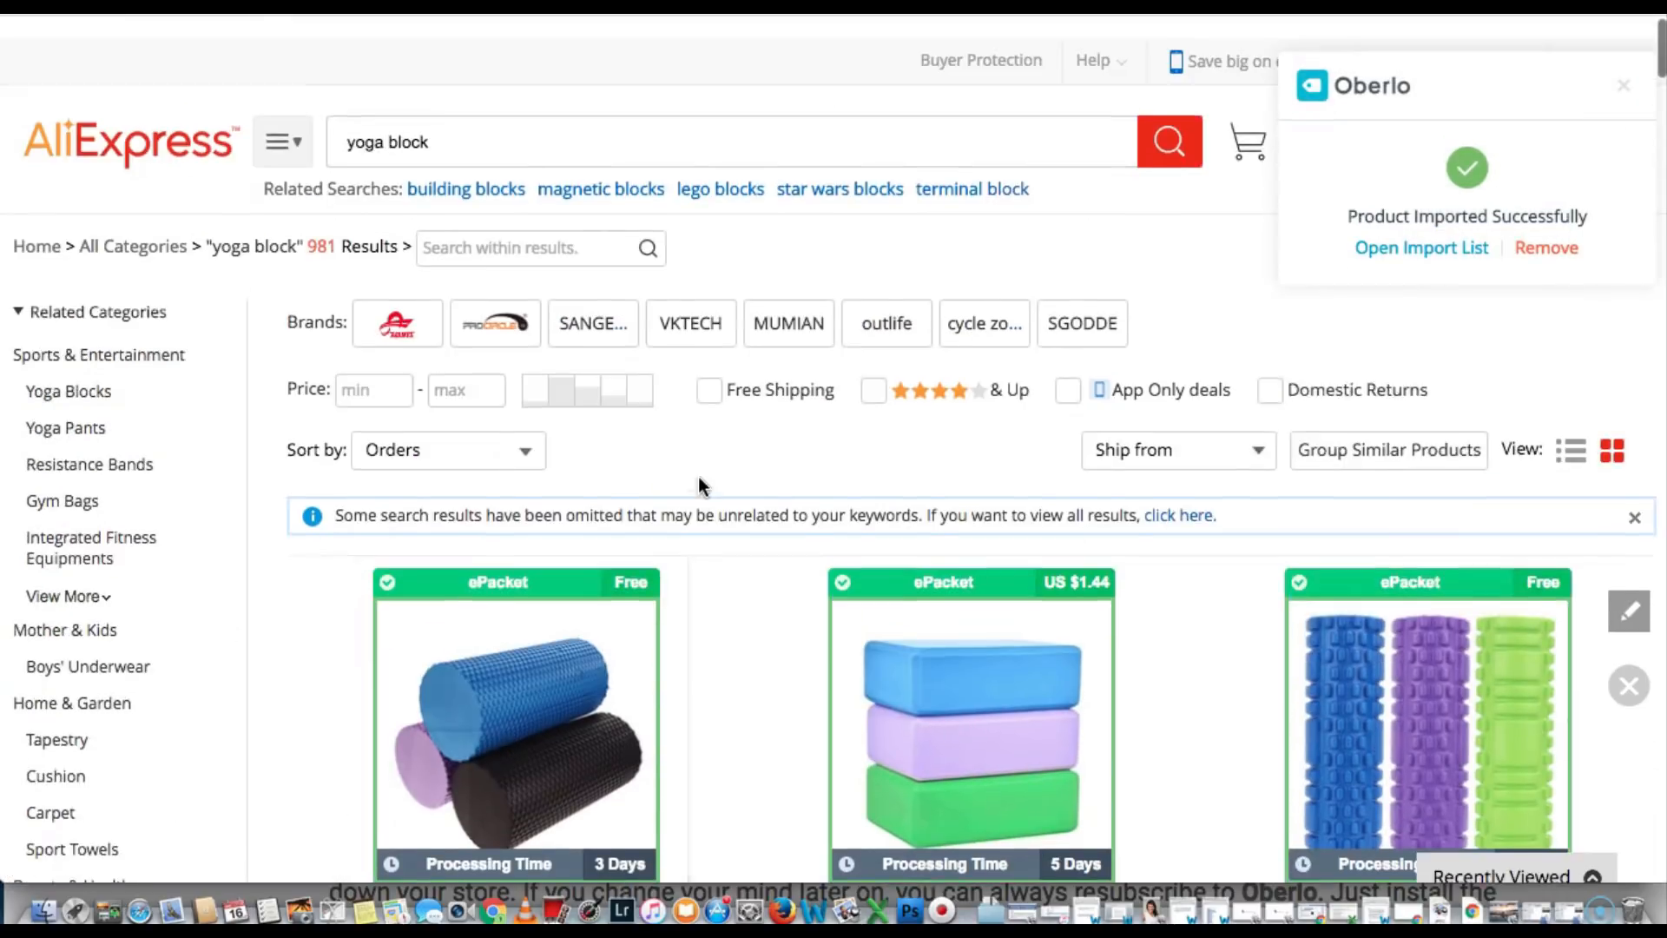
pyautogui.click(448, 120)
pyautogui.press('BackSpace')
pyautogui.press('BackSpace')
pyautogui.press('BackSpace')
pyautogui.press('BackSpace')
pyautogui.press('BackSpace')
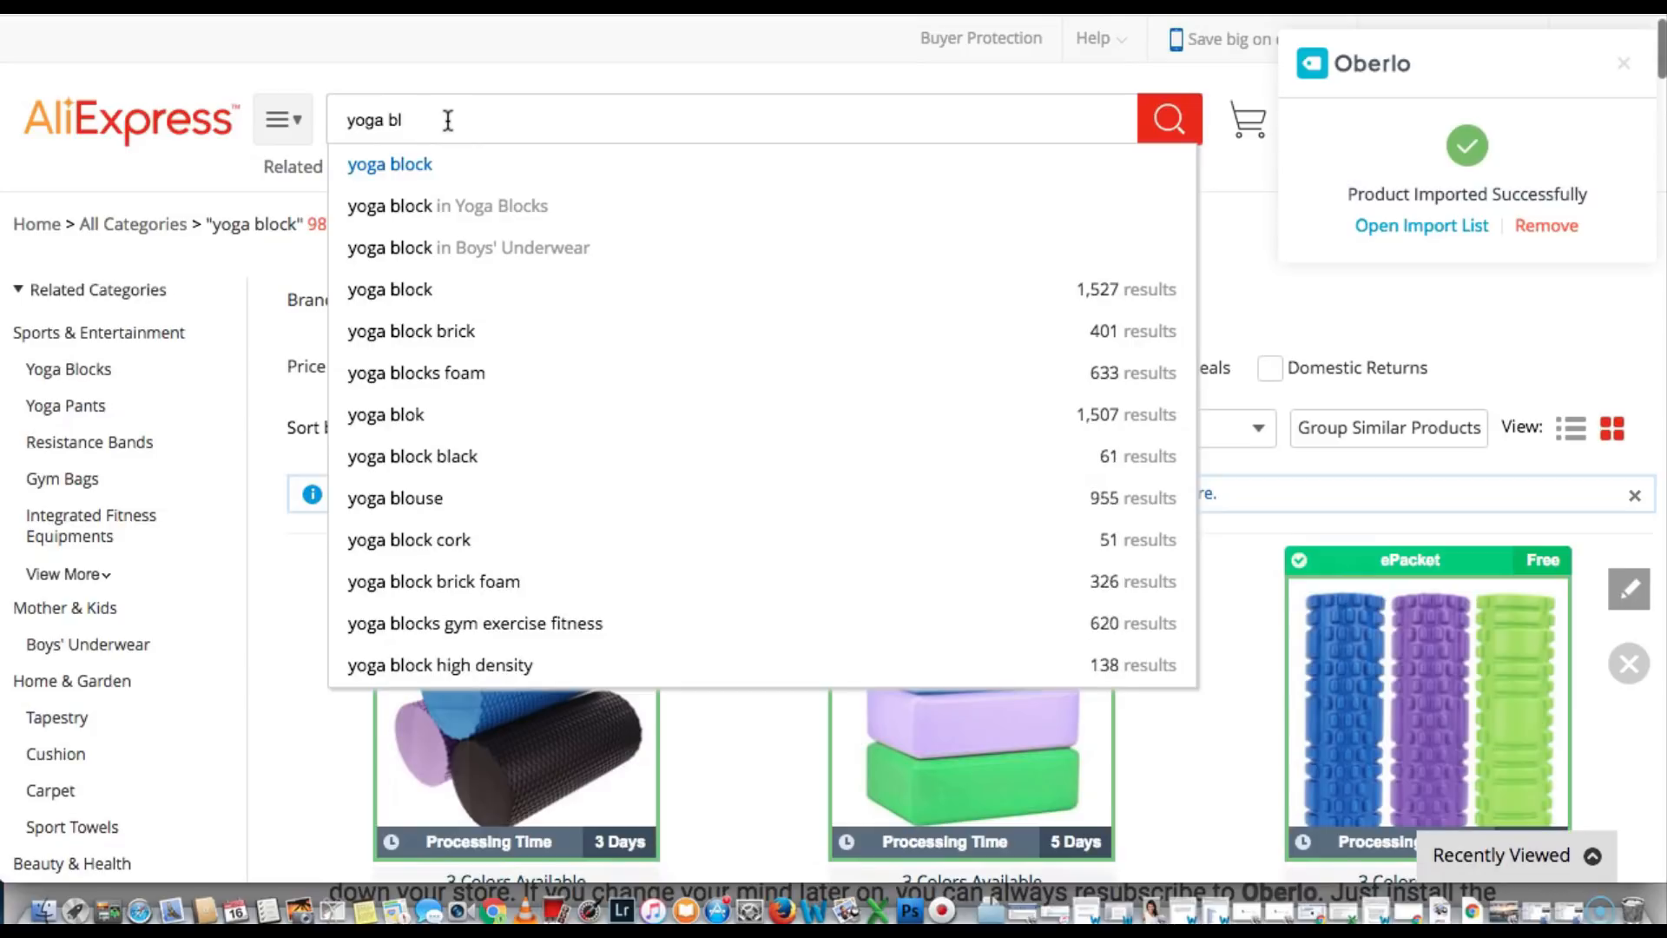
pyautogui.write('top')
pyautogui.press('Return')
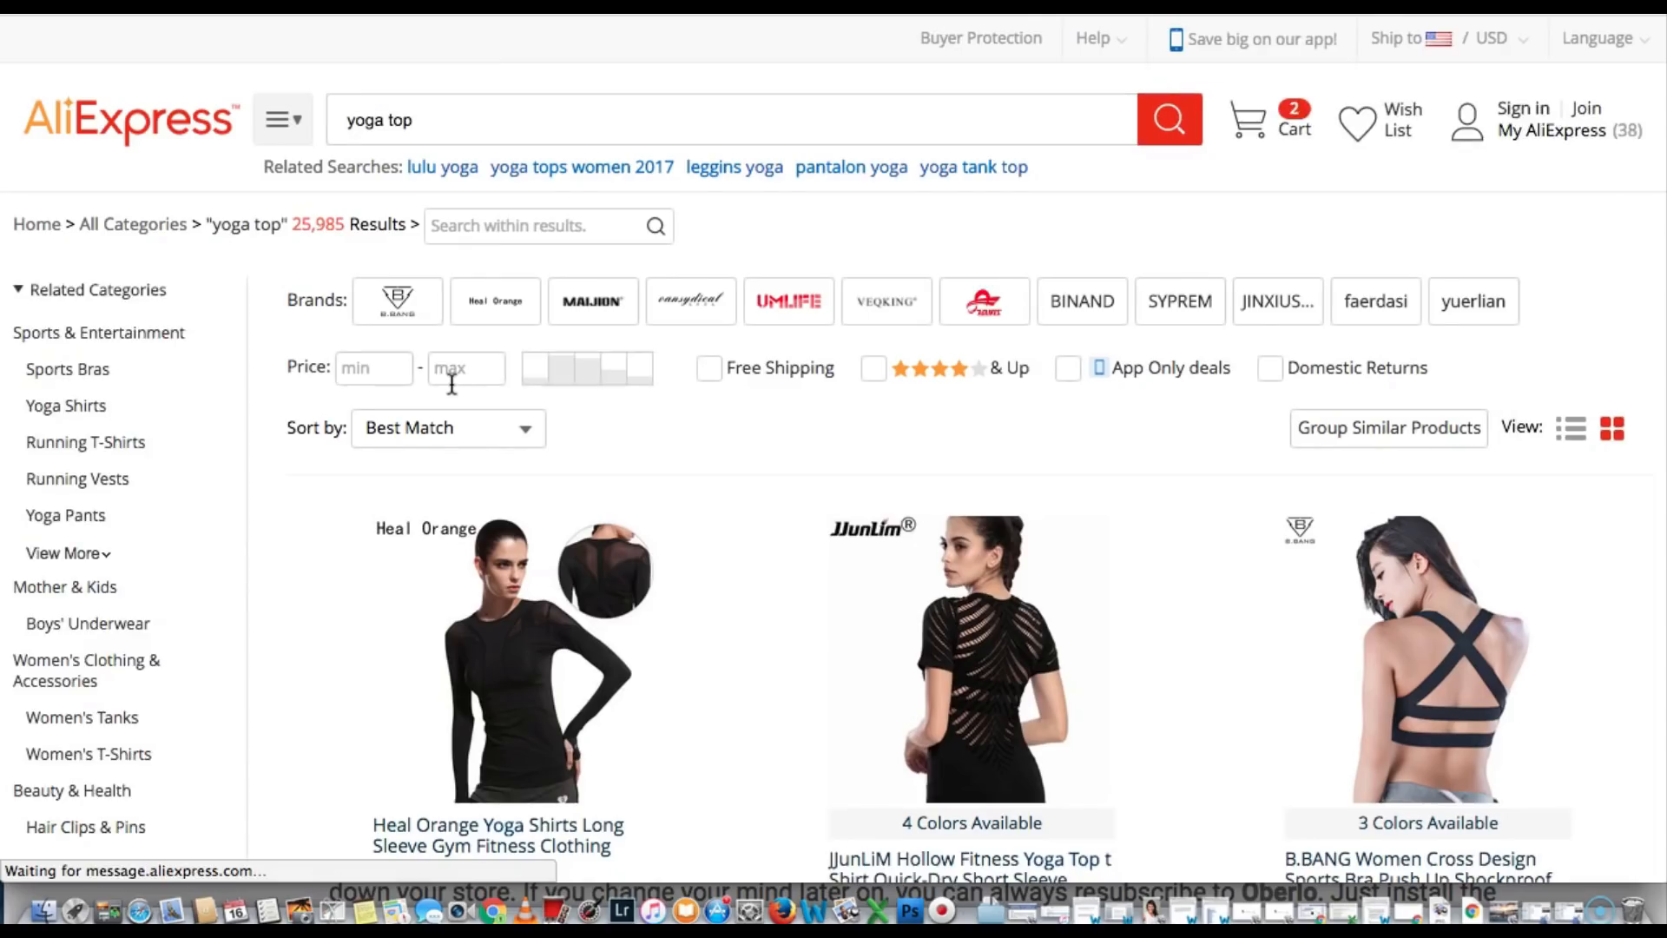
pyautogui.scroll(-1, 452, 385)
pyautogui.click(519, 390)
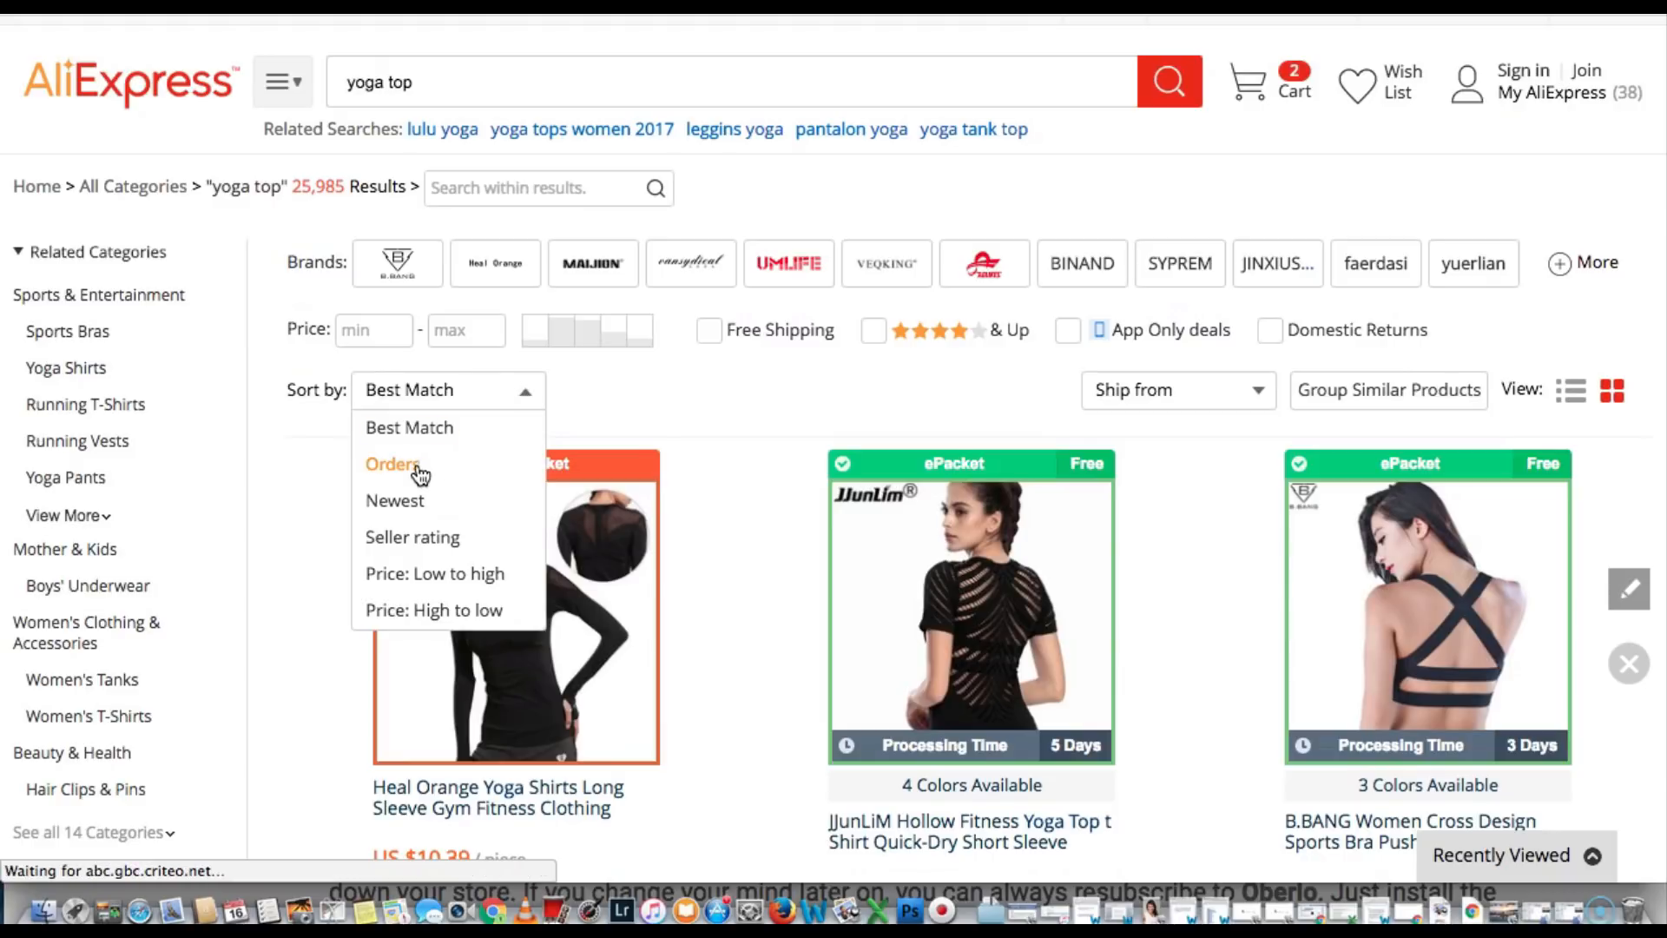
pyautogui.click(531, 473)
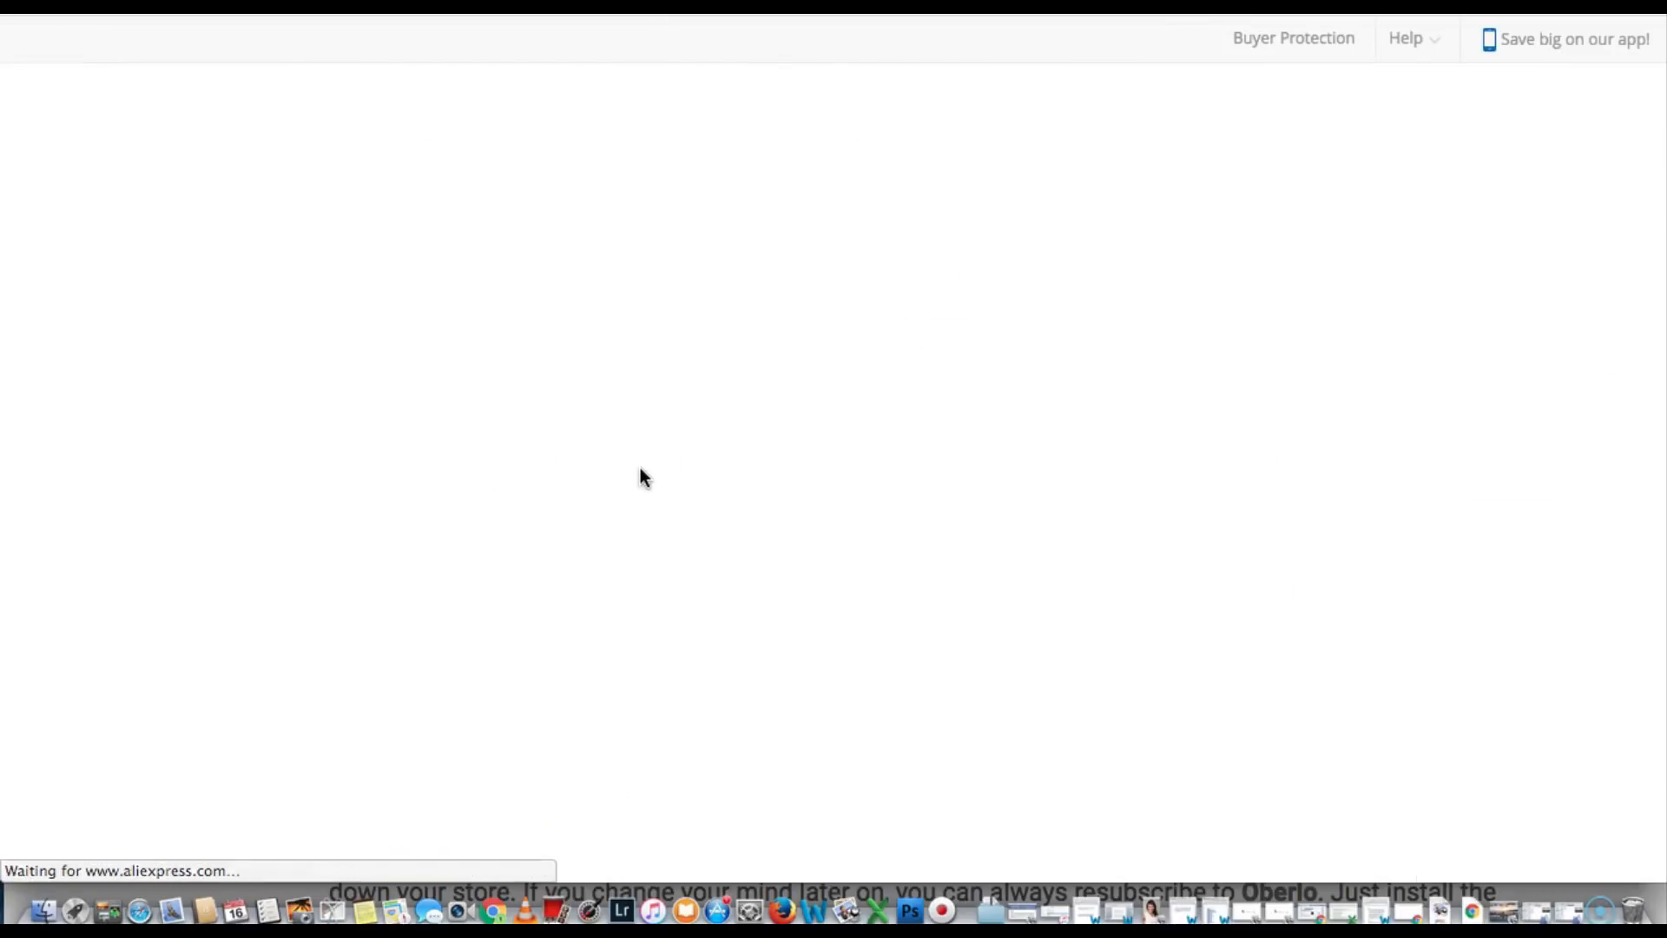
pyautogui.scroll(-2, 639, 469)
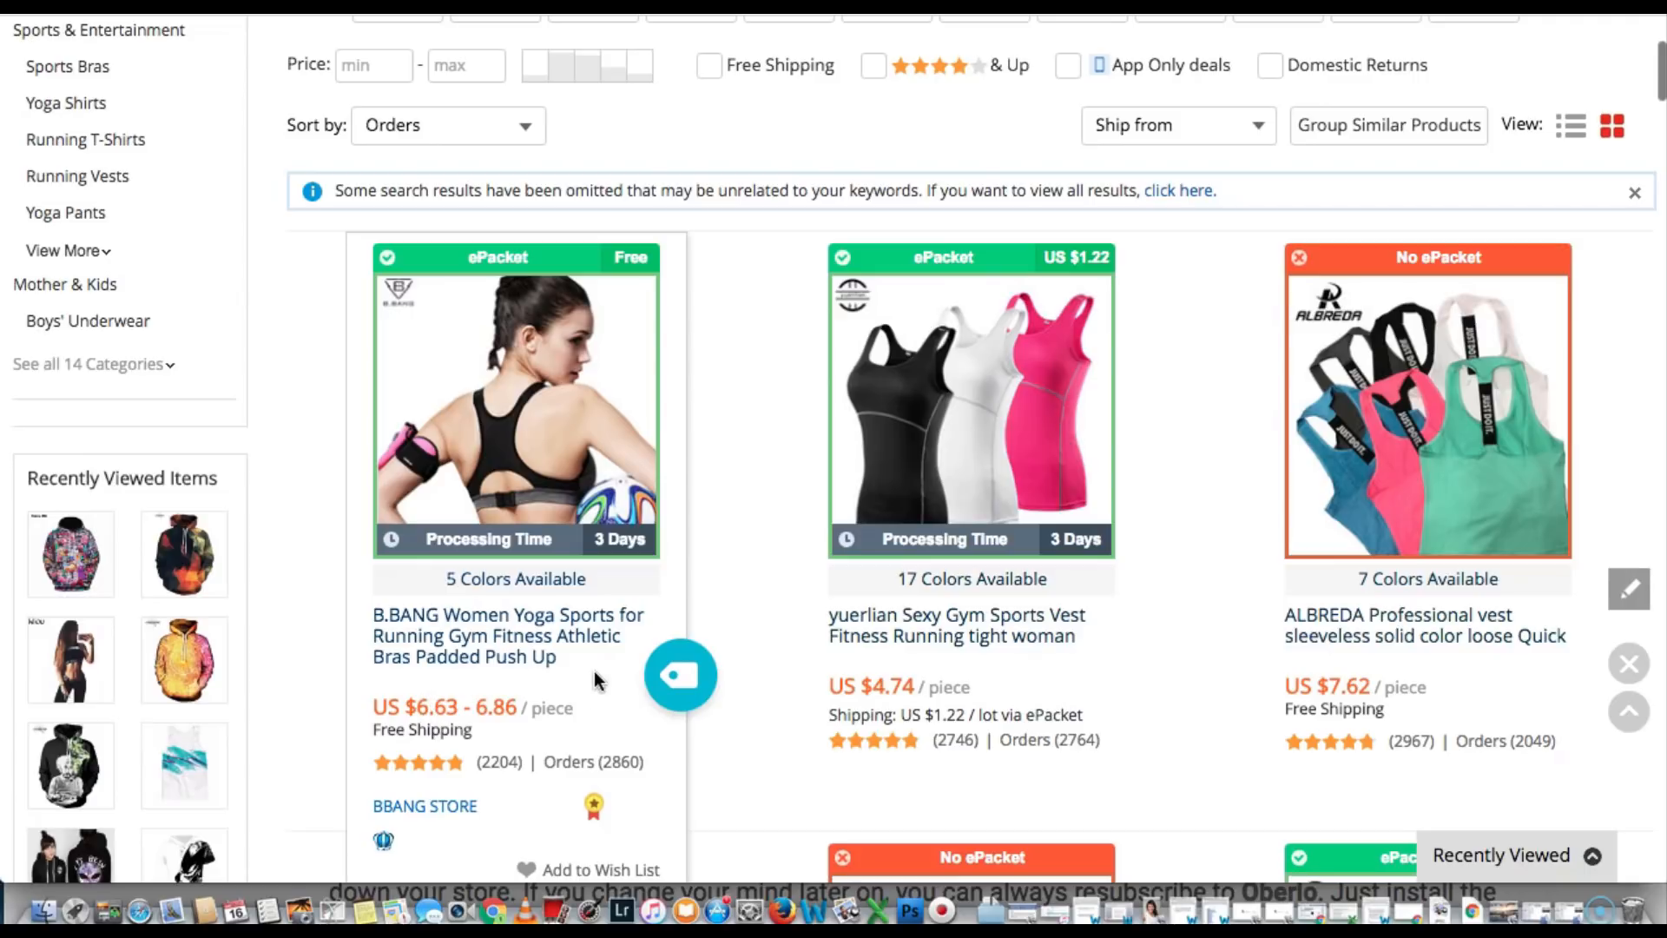
pyautogui.click(673, 681)
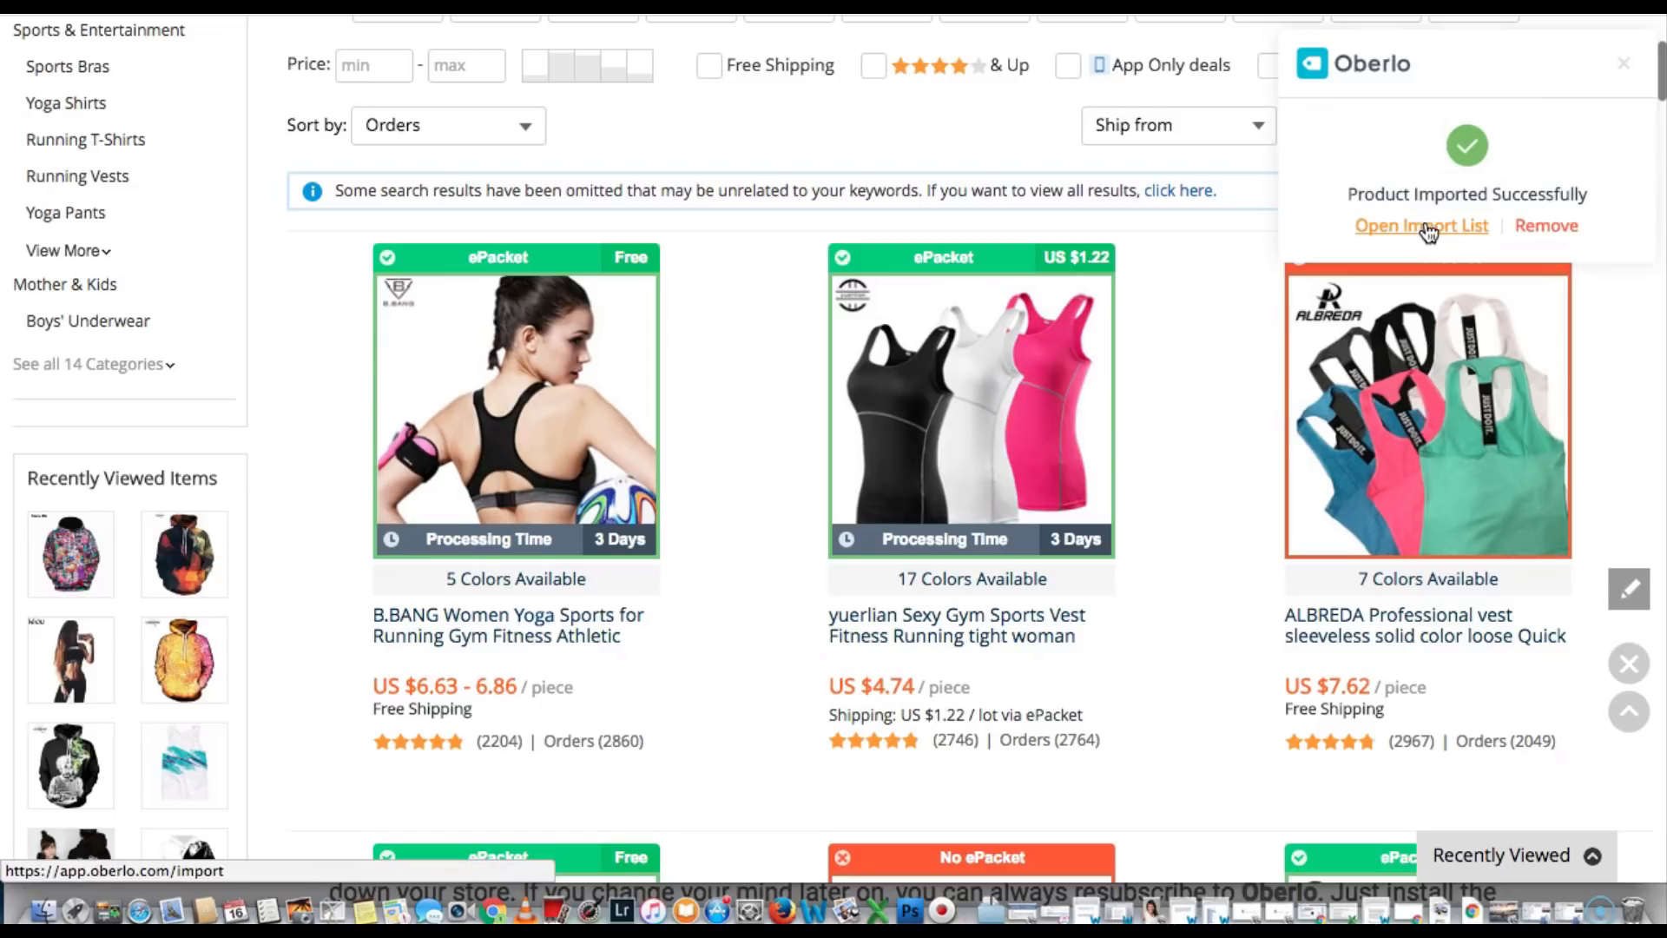
# Open the Oberlo import list and push all three imported products to the shop
pyautogui.click(1455, 227)
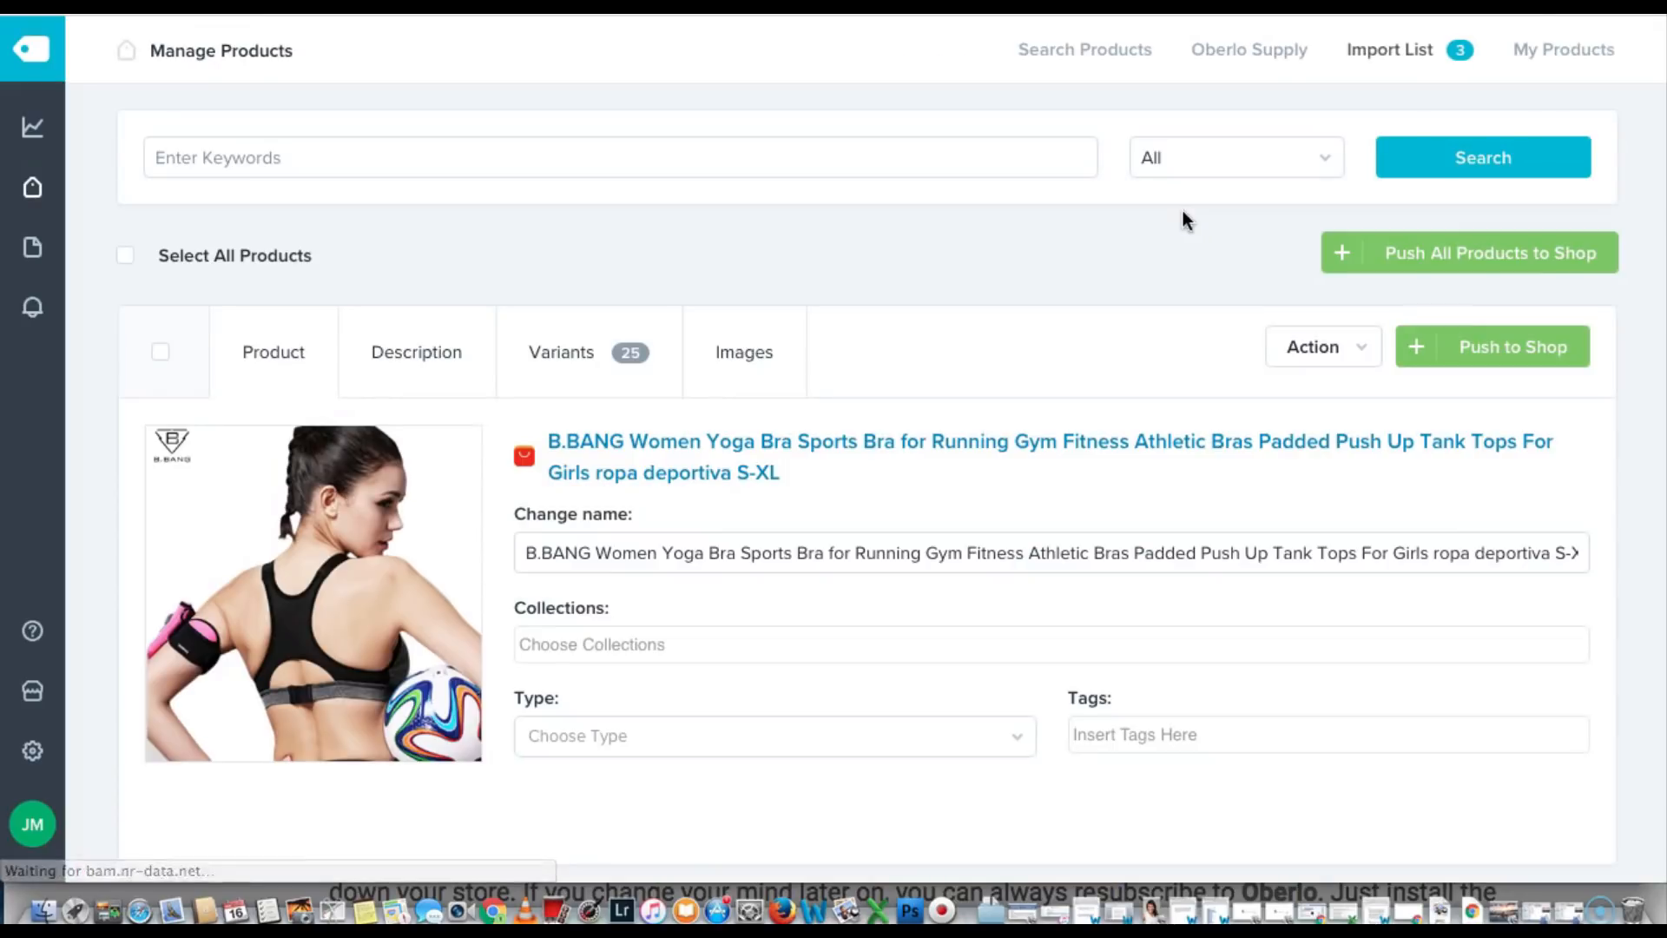
pyautogui.scroll(-1, 656, 453)
pyautogui.scroll(-10, 656, 454)
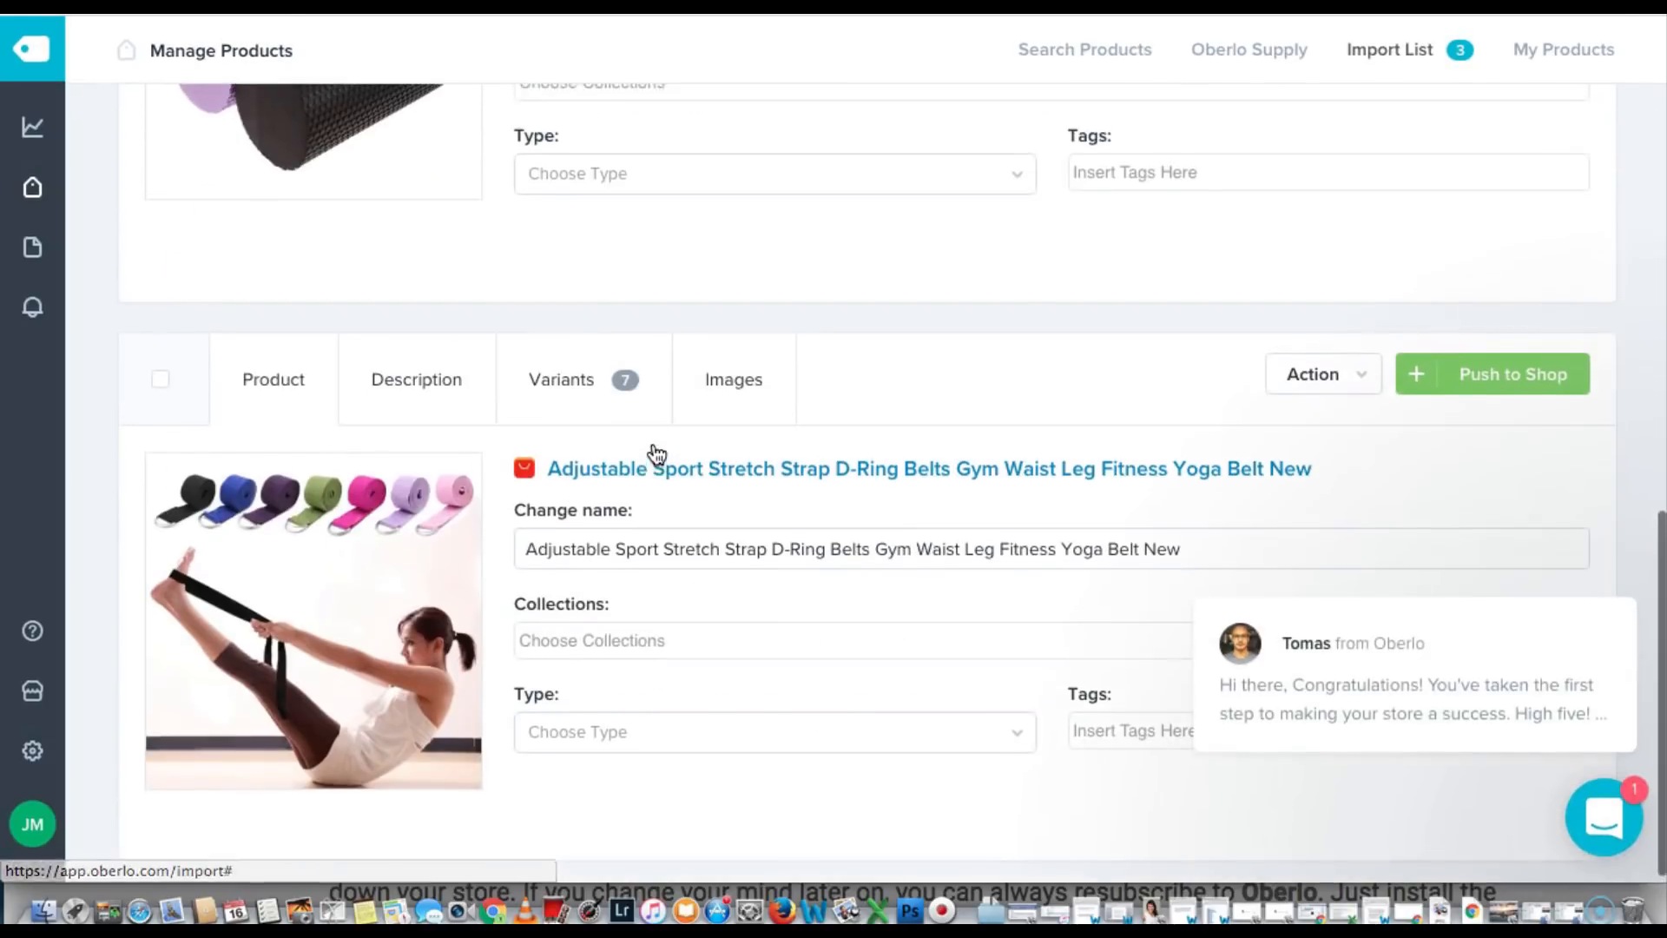
pyautogui.scroll(5, 655, 453)
pyautogui.scroll(7, 656, 453)
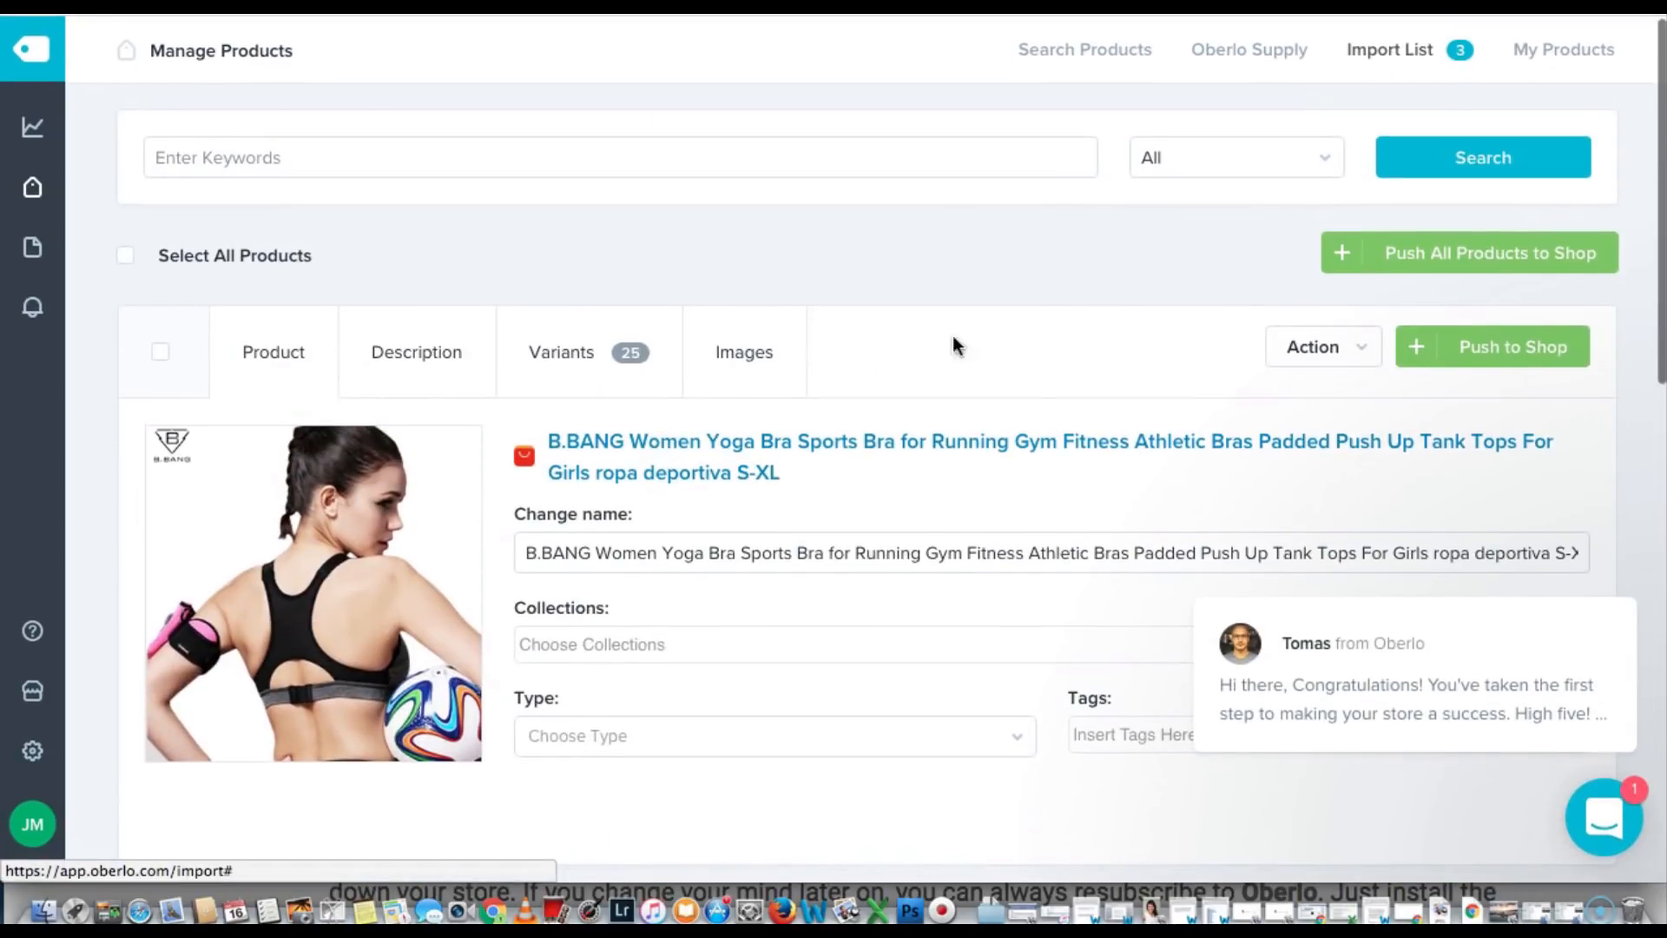
pyautogui.click(1395, 253)
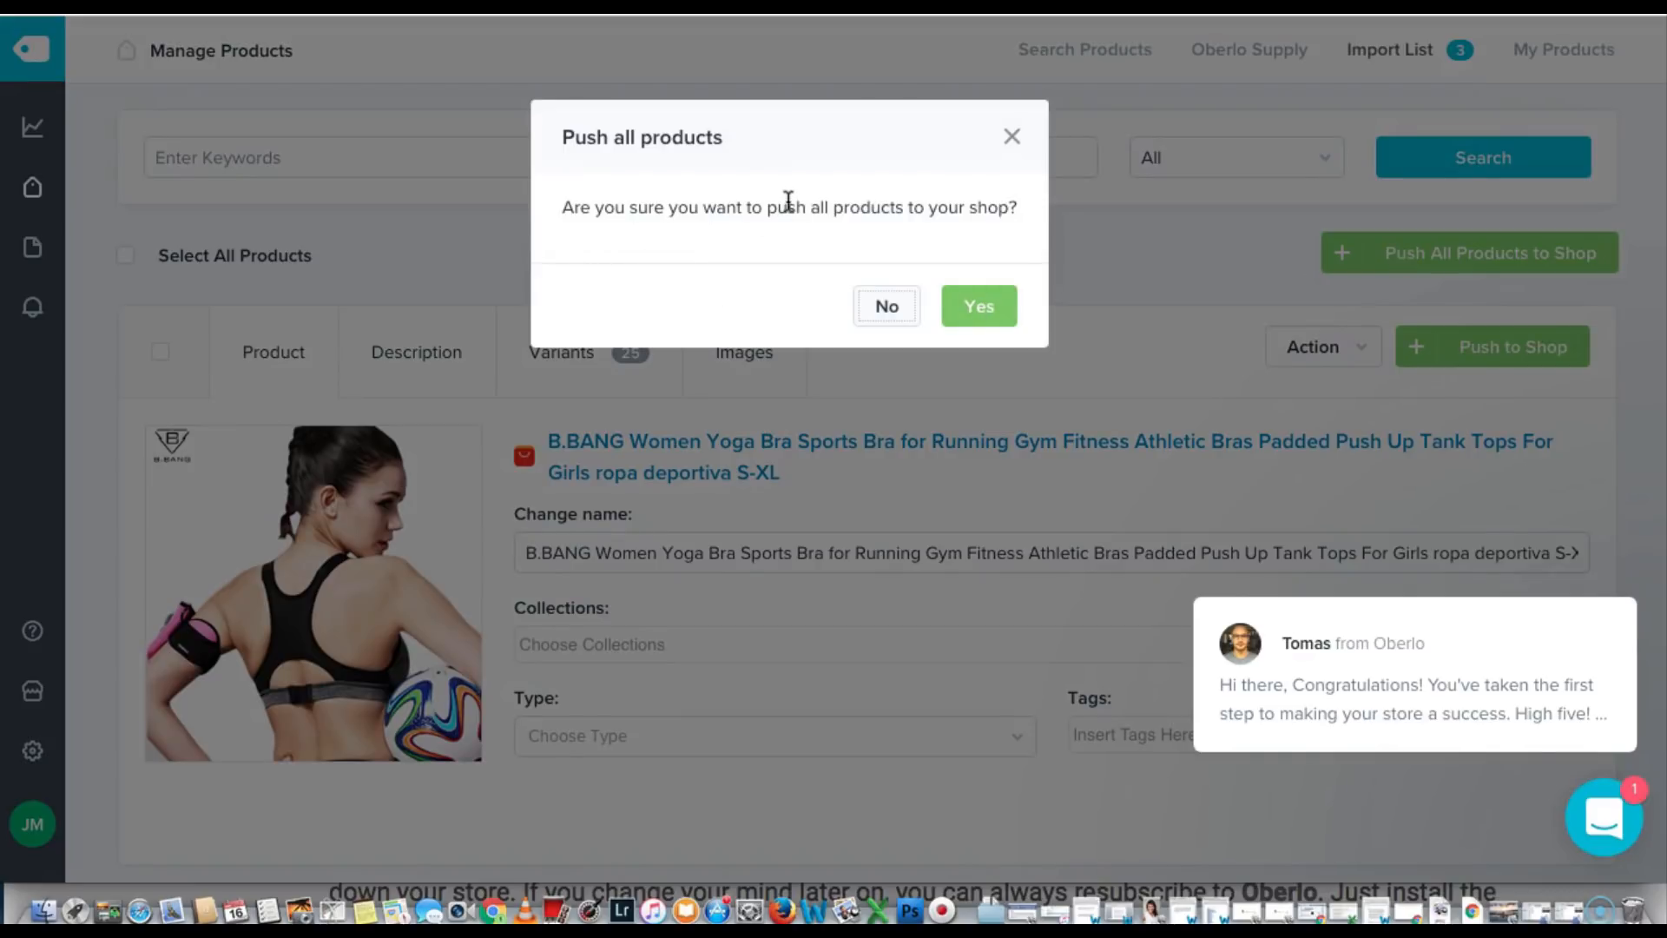
pyautogui.click(978, 304)
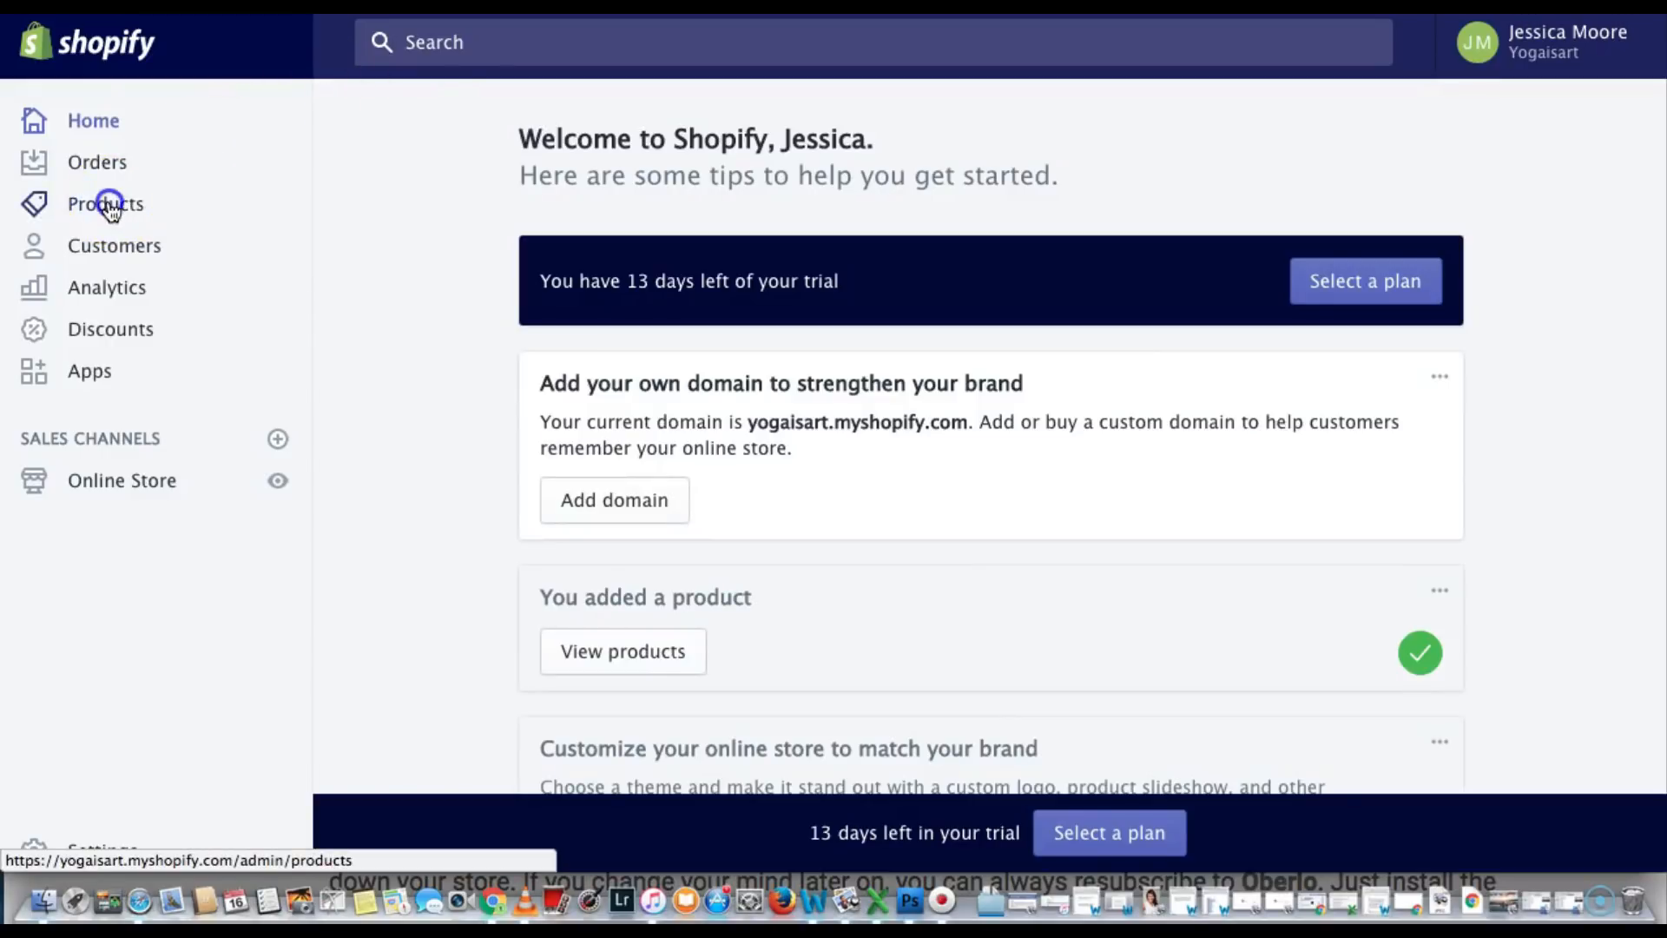
# Open the foam roller product and trim its title down to 'Yoga Foam Roller'
pyautogui.click(106, 205)
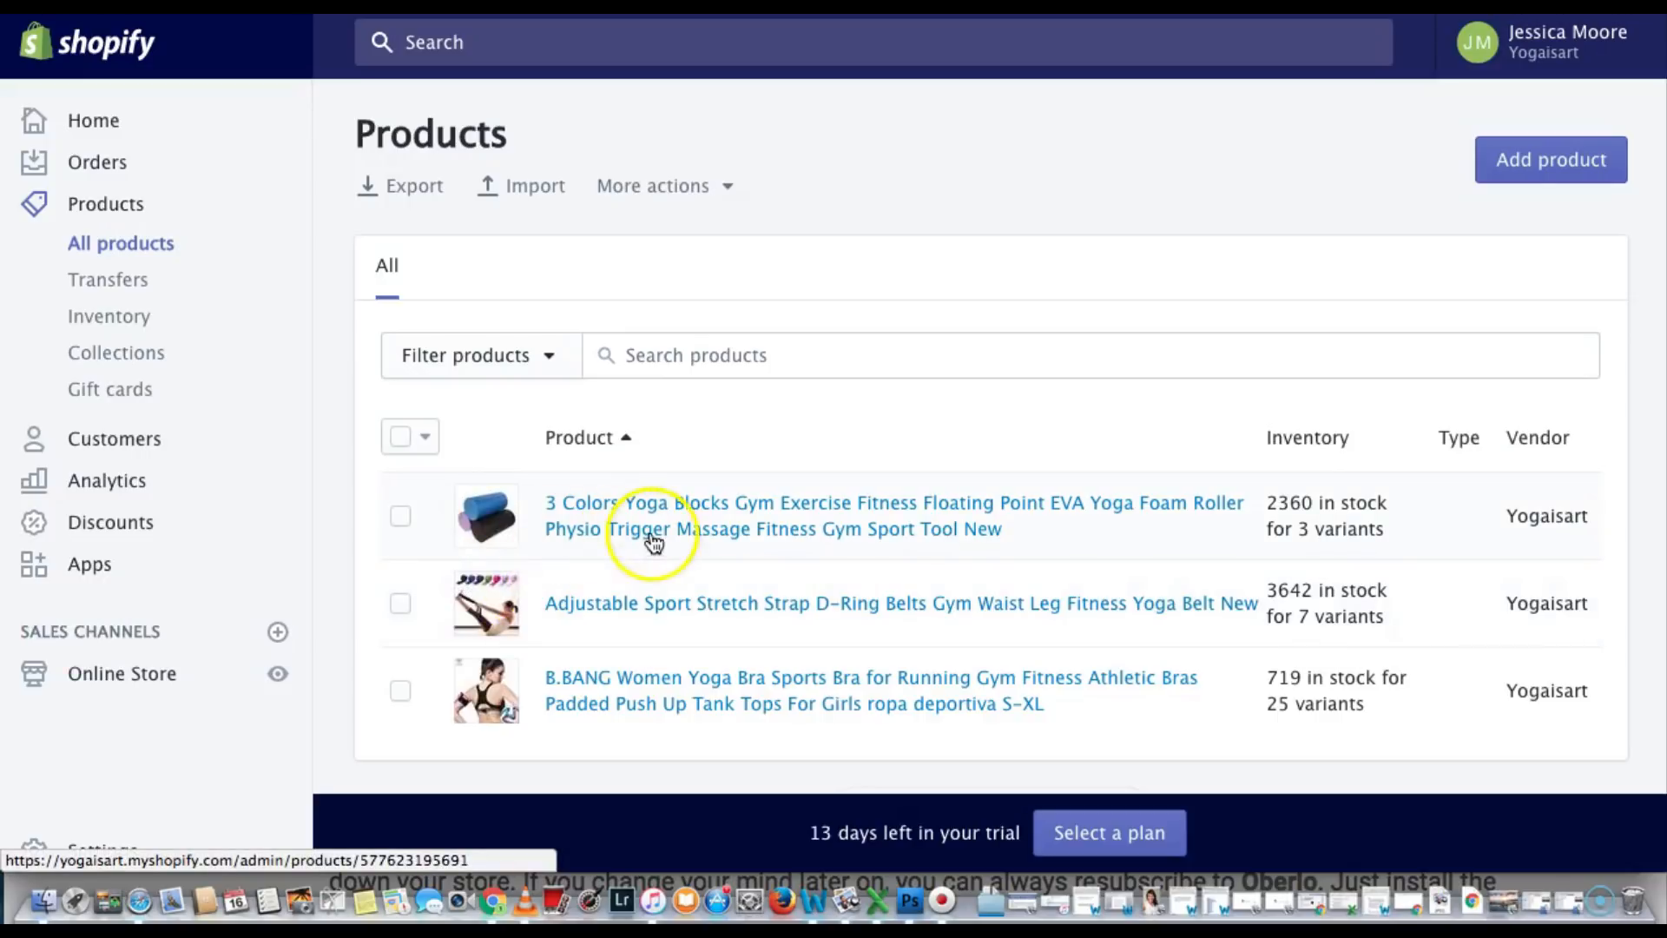
pyautogui.scroll(-1, 812, 523)
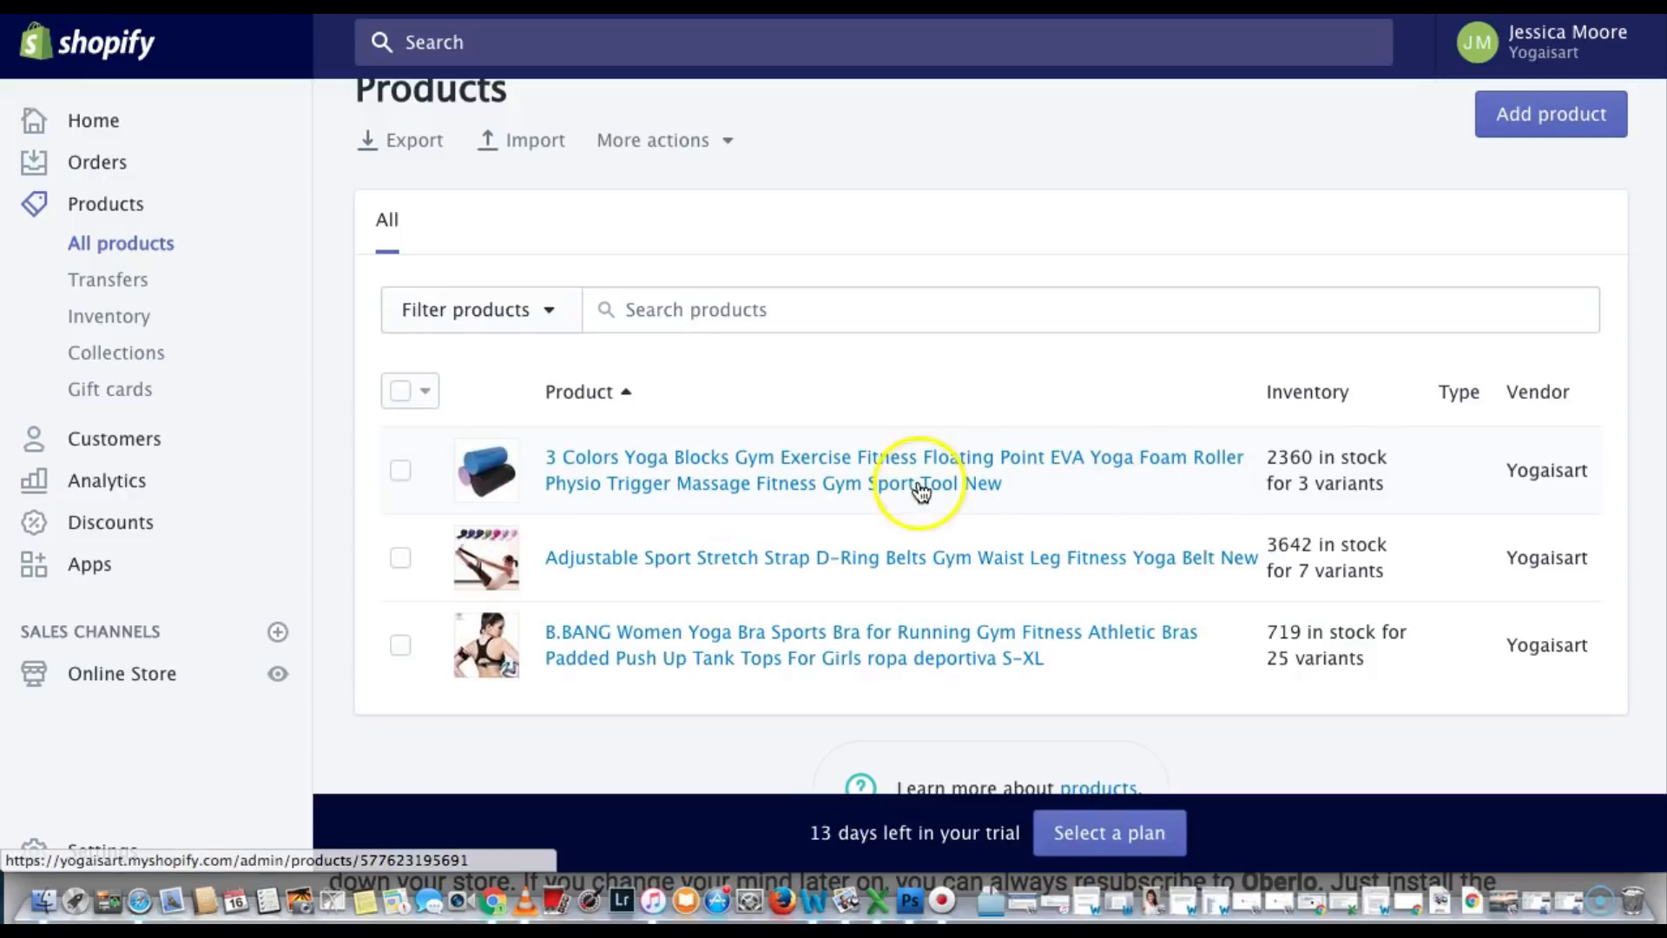
pyautogui.click(877, 484)
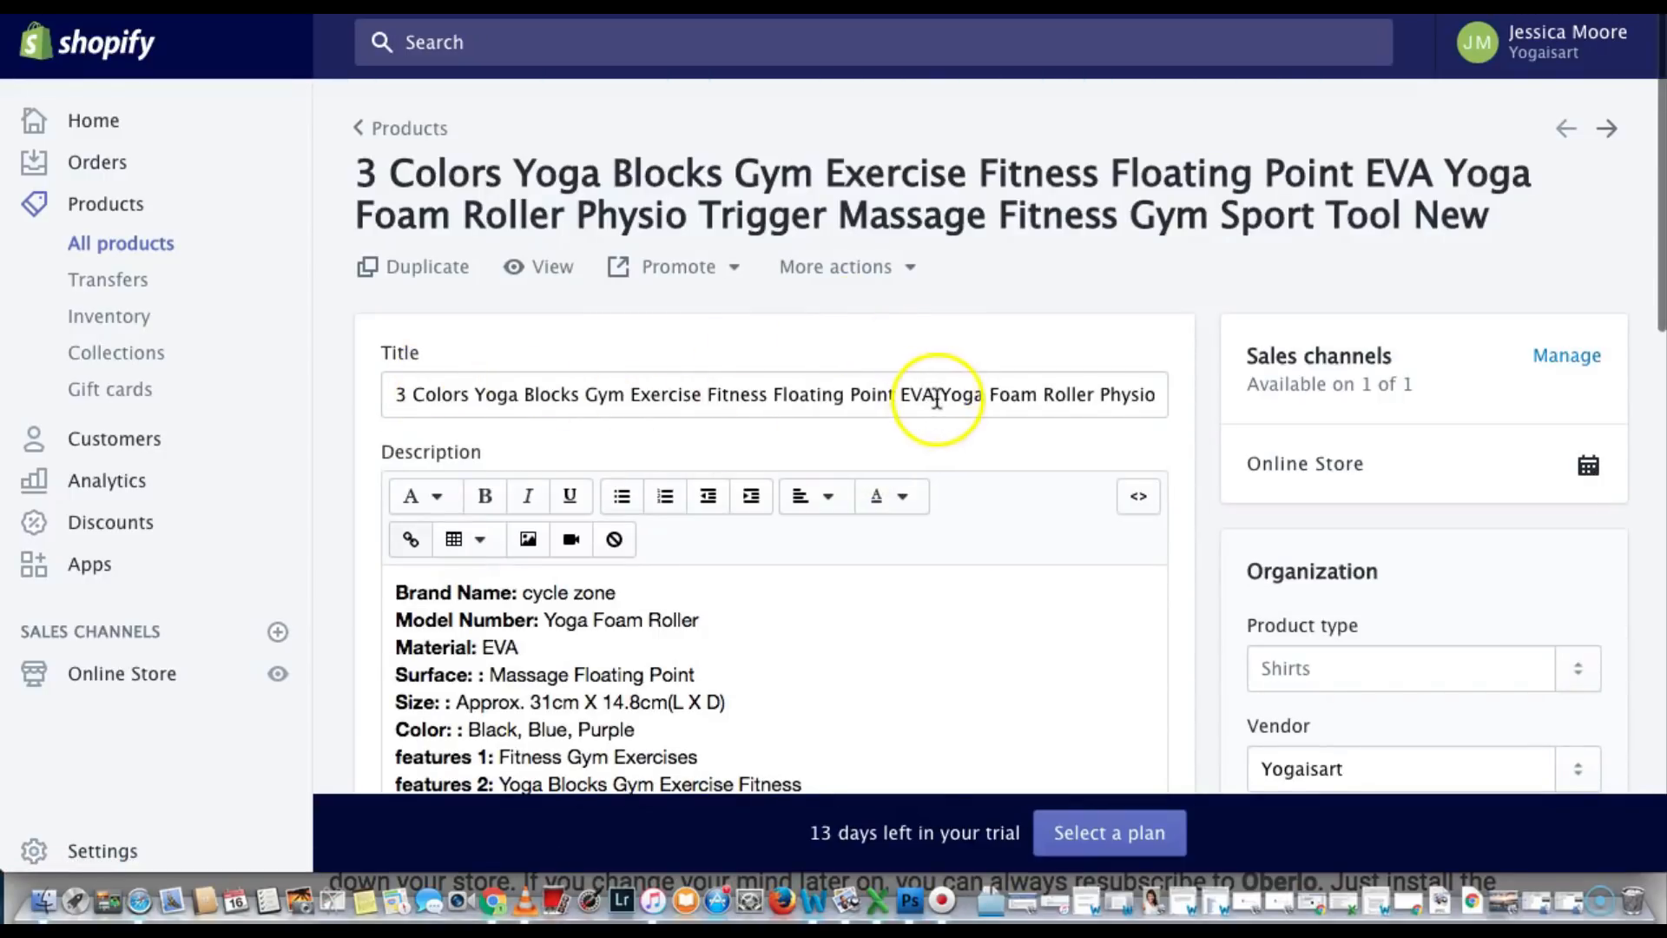
pyautogui.moveTo(968, 425); pyautogui.dragTo(386, 388)
pyautogui.press('BackSpace')
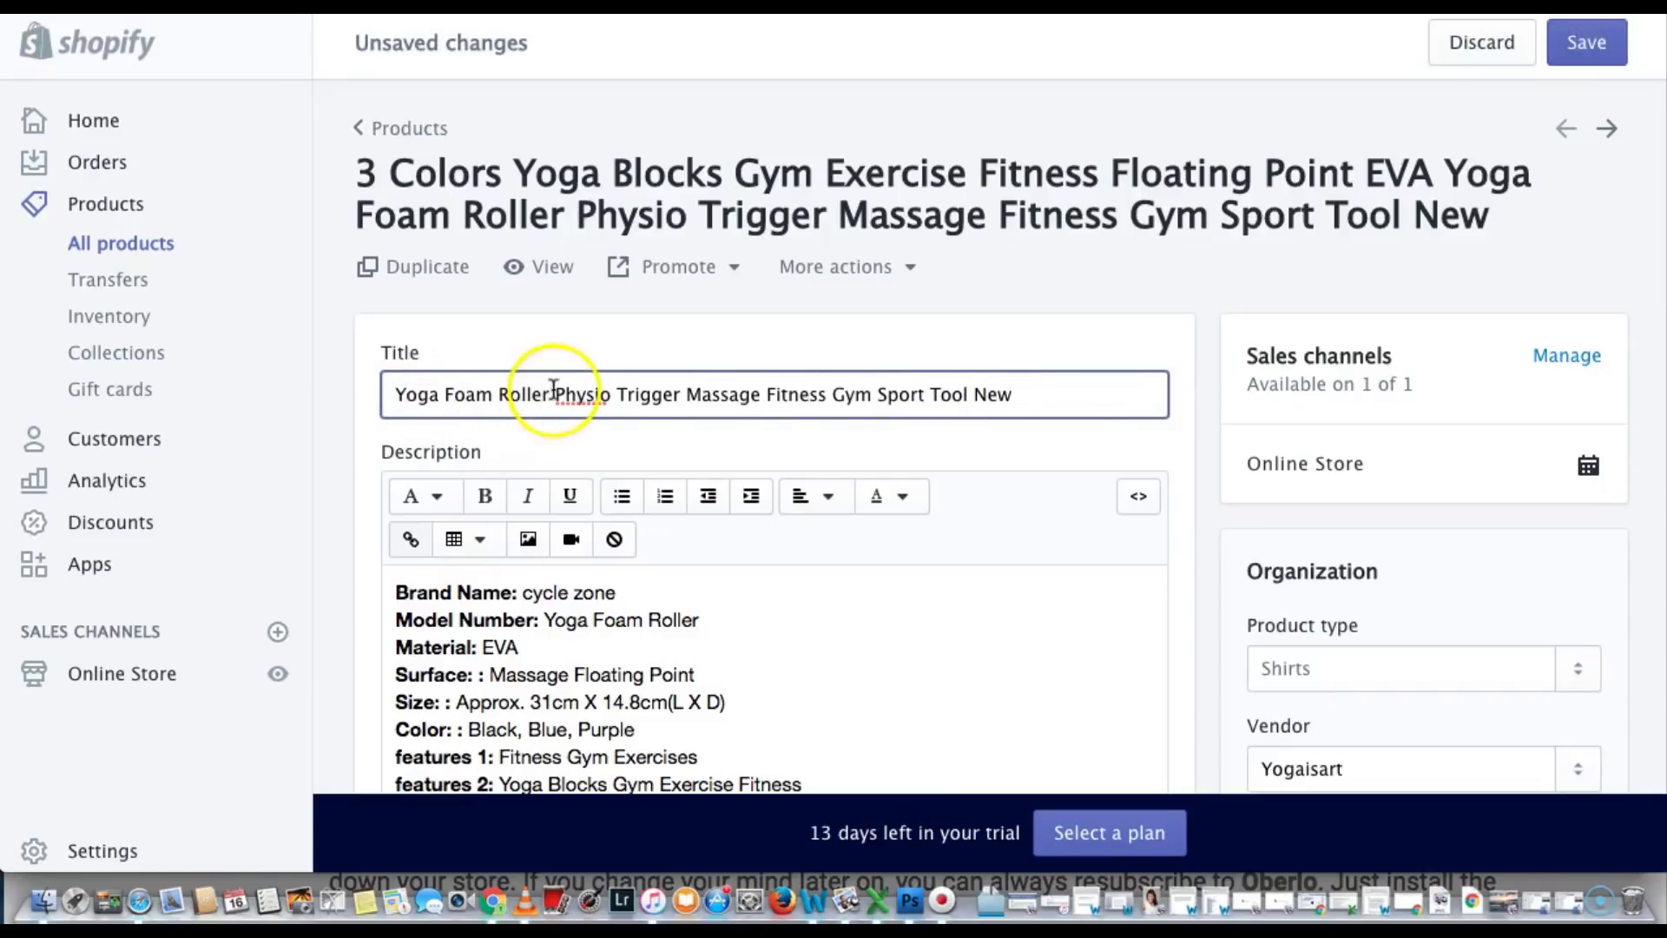
pyautogui.moveTo(555, 392); pyautogui.dragTo(1030, 387)
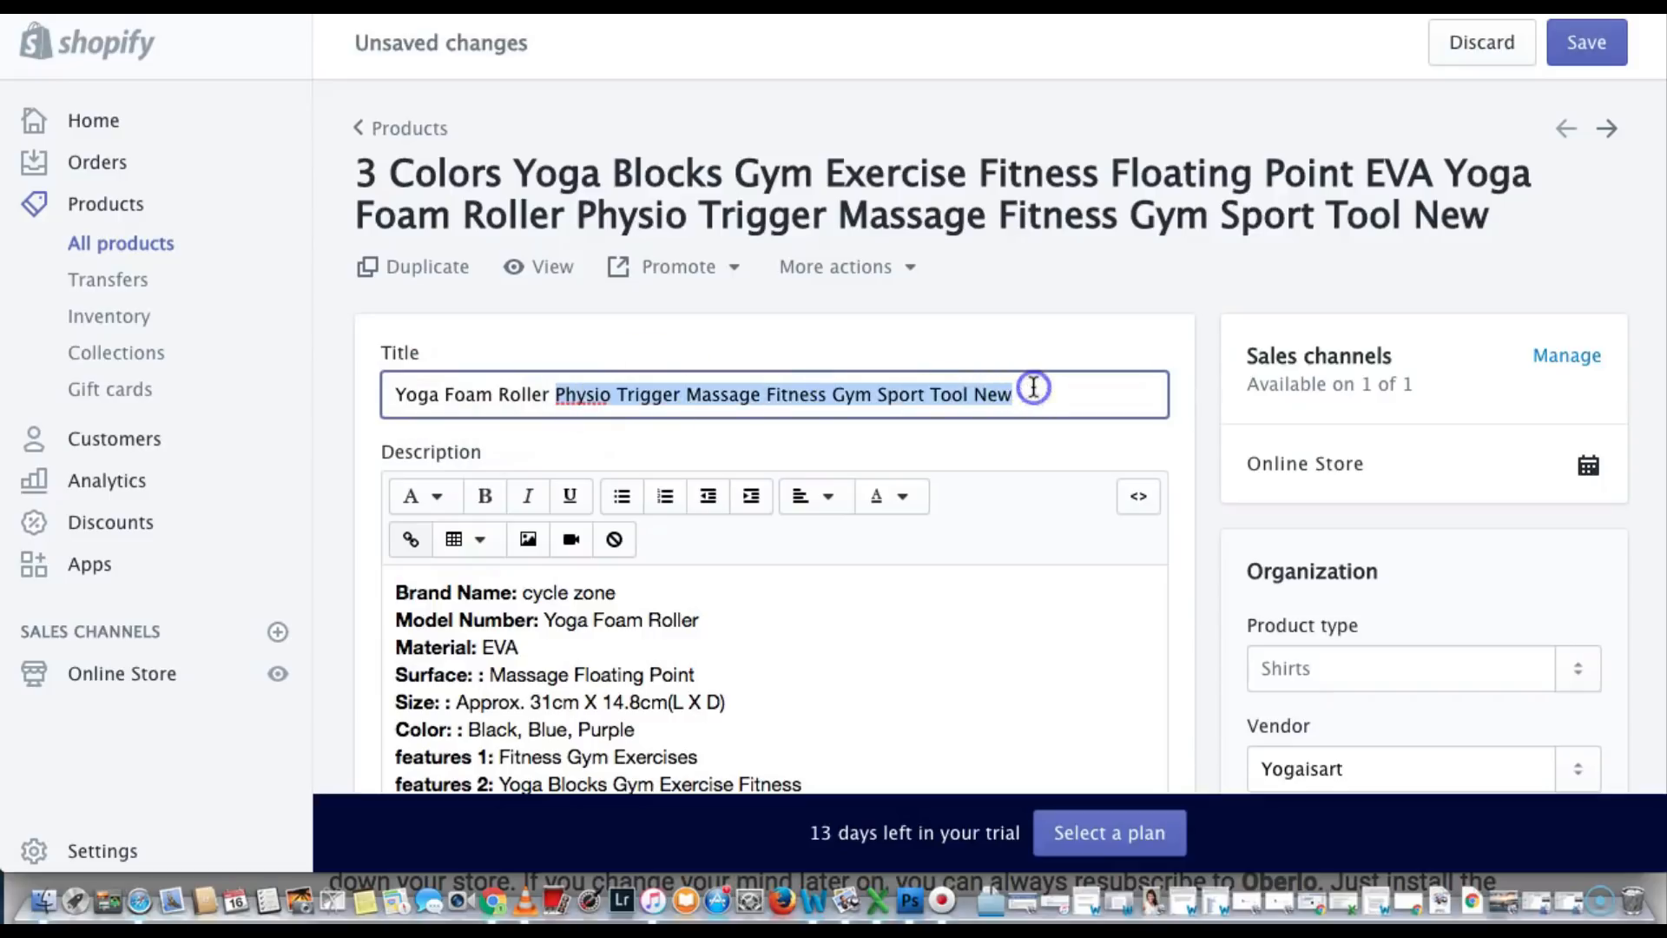
pyautogui.press('BackSpace')
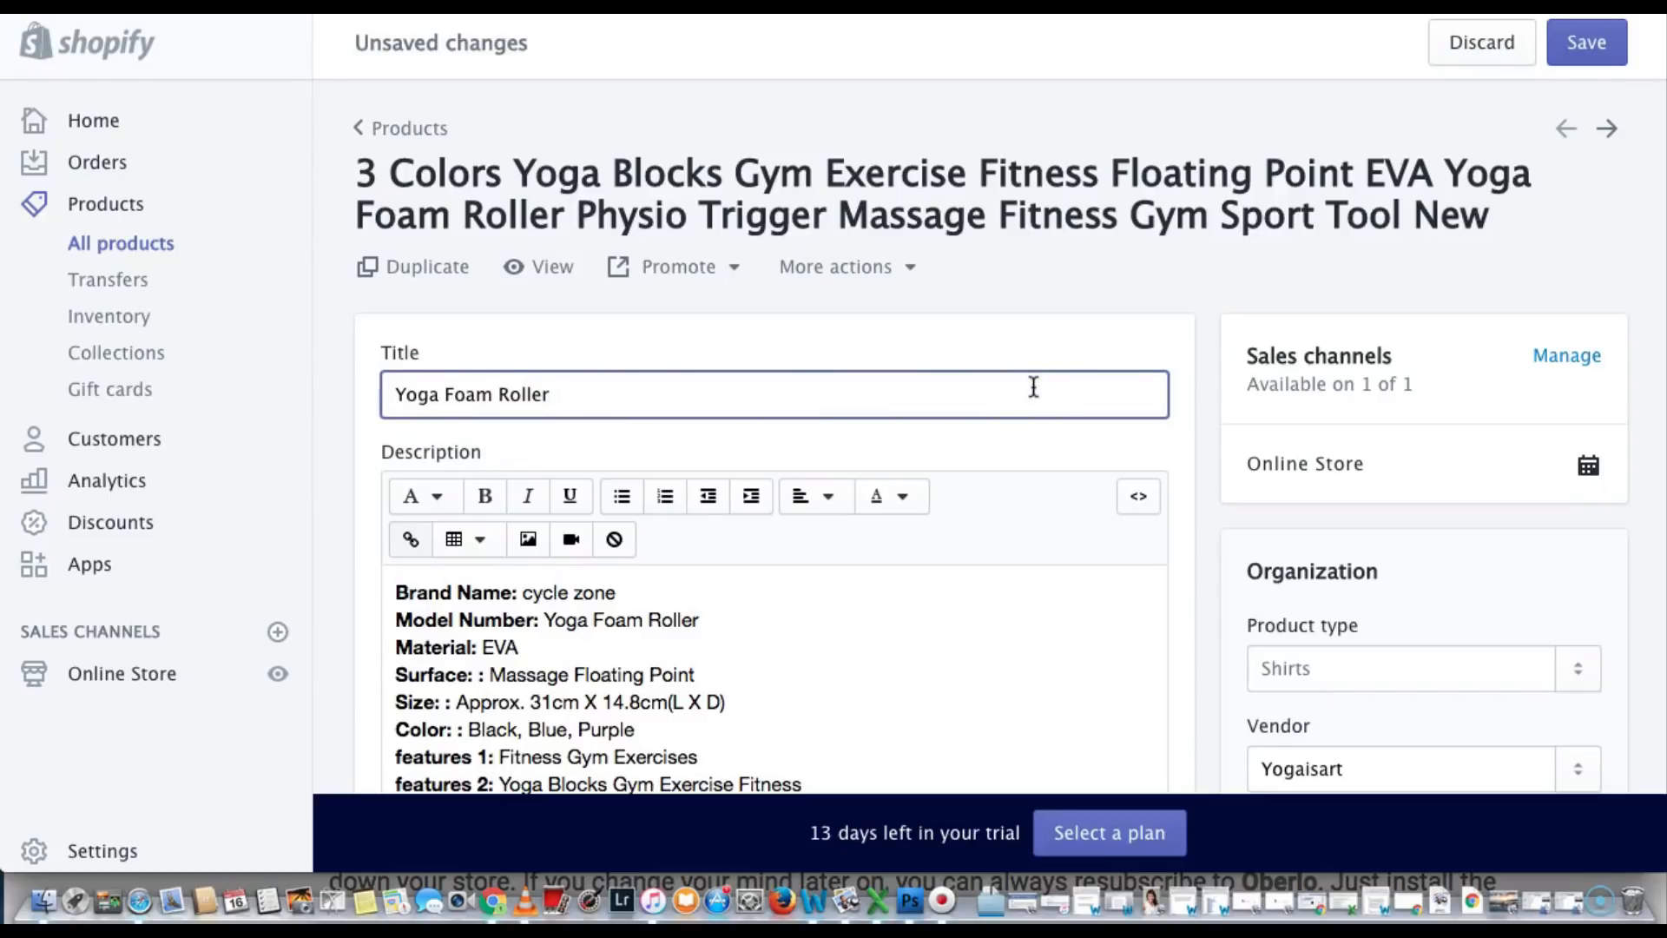
# Delete the product's entire imported description text
pyautogui.scroll(-3, 1079, 487)
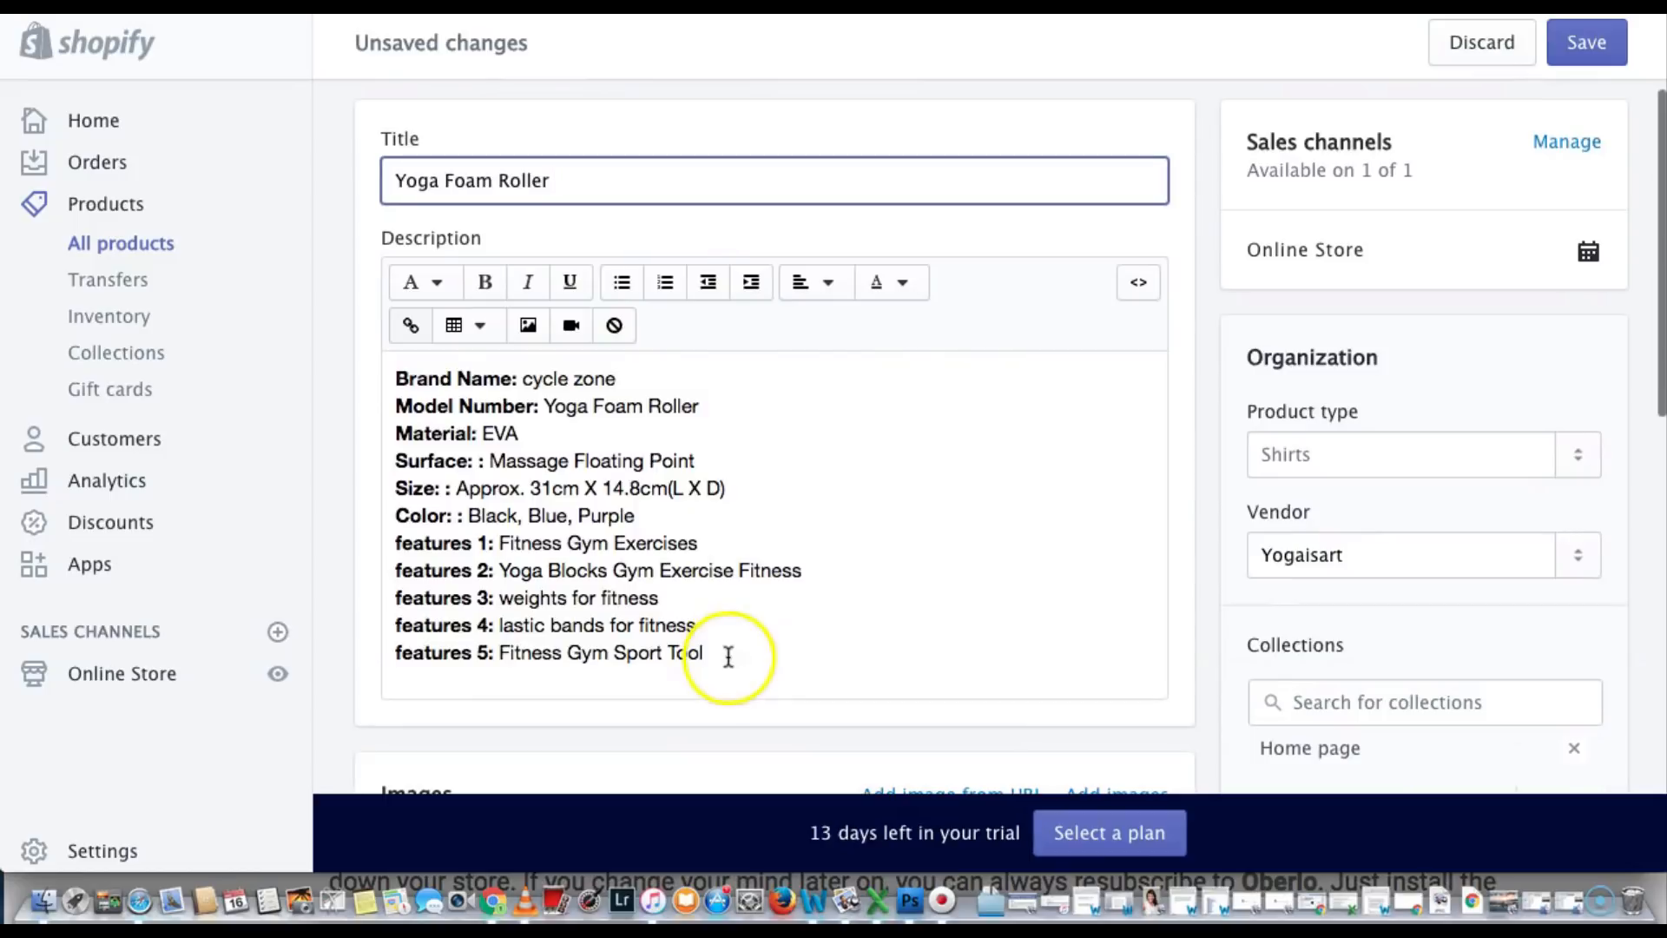
pyautogui.moveTo(729, 655); pyautogui.dragTo(385, 380)
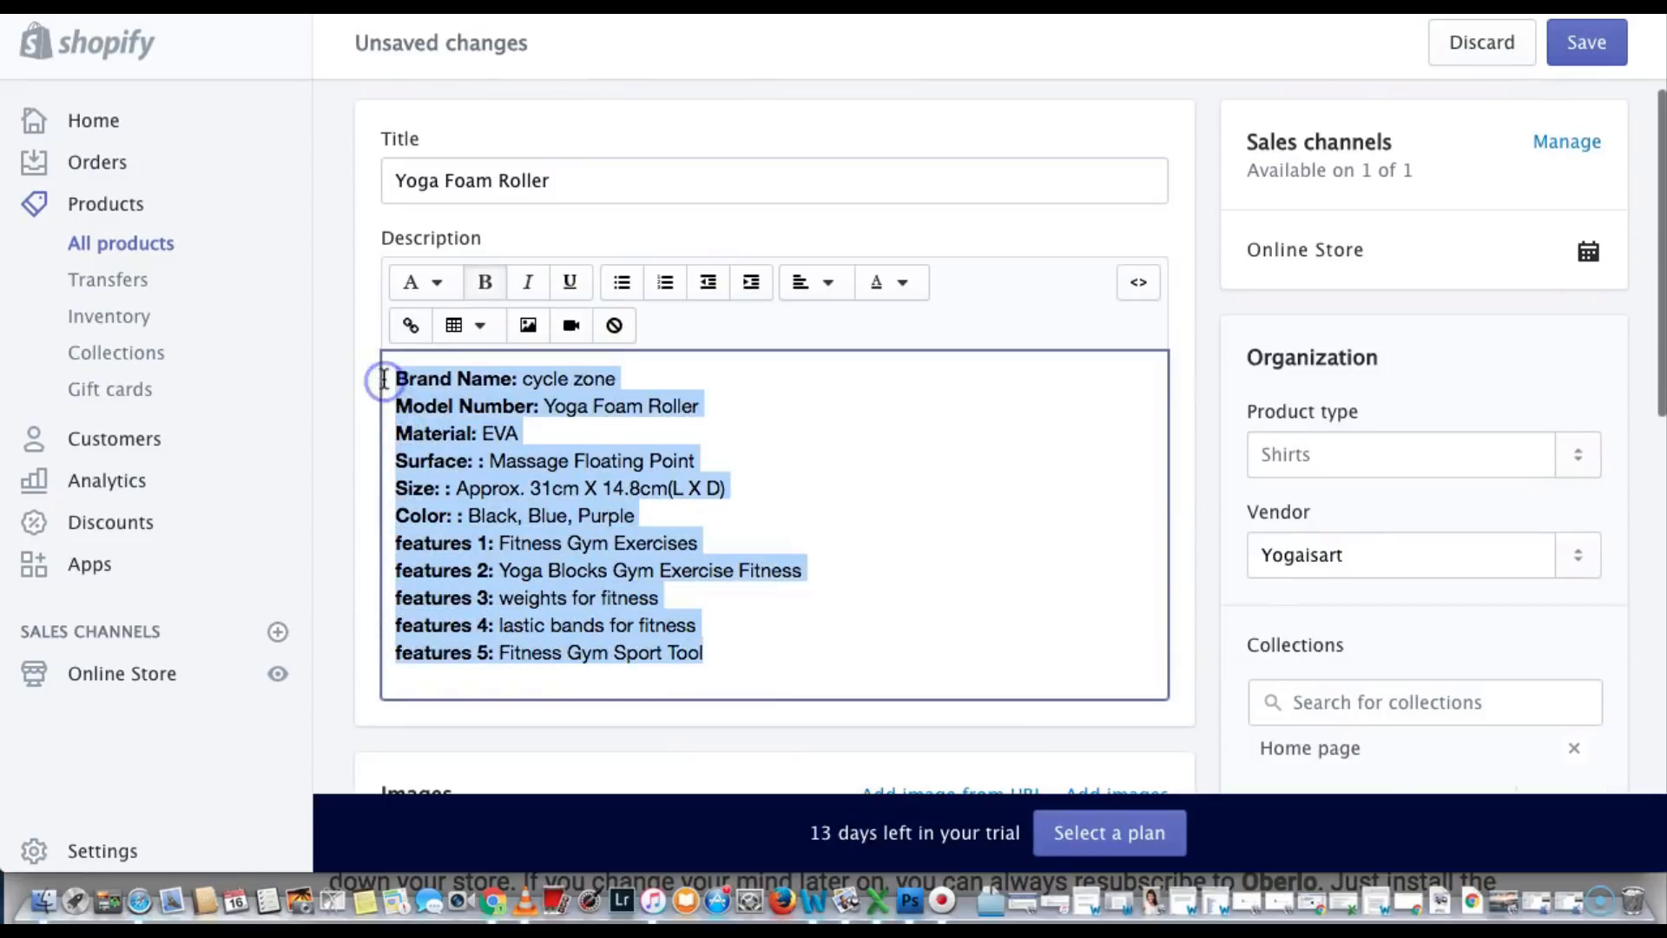
pyautogui.press('BackSpace')
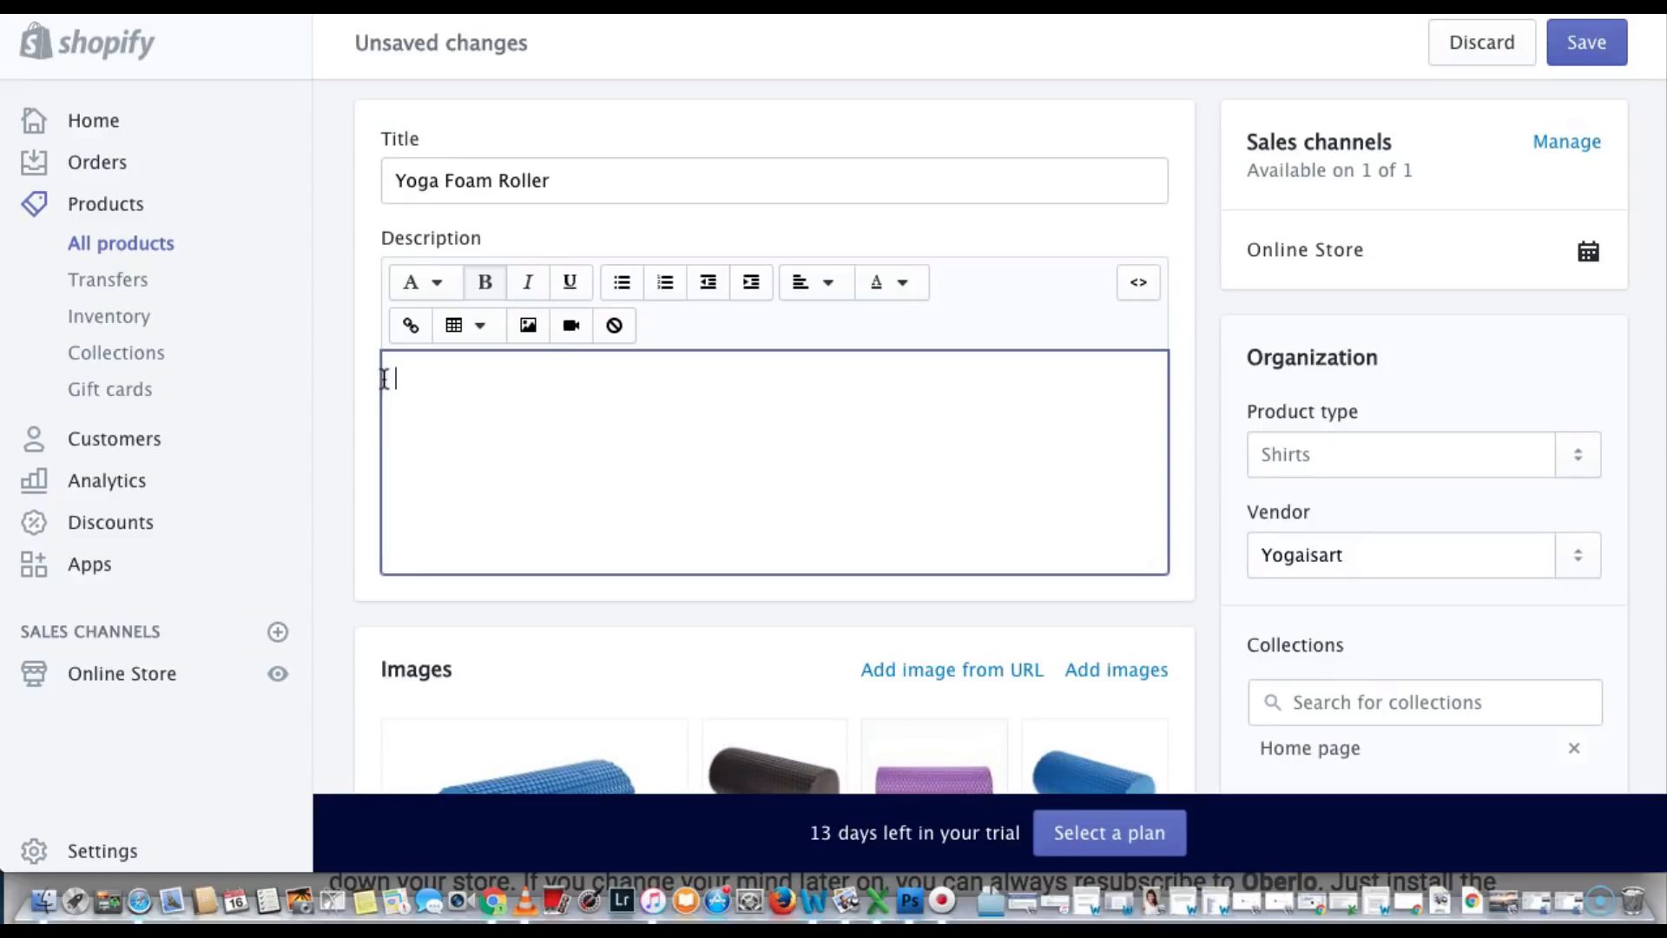
pyautogui.scroll(-5, 383, 379)
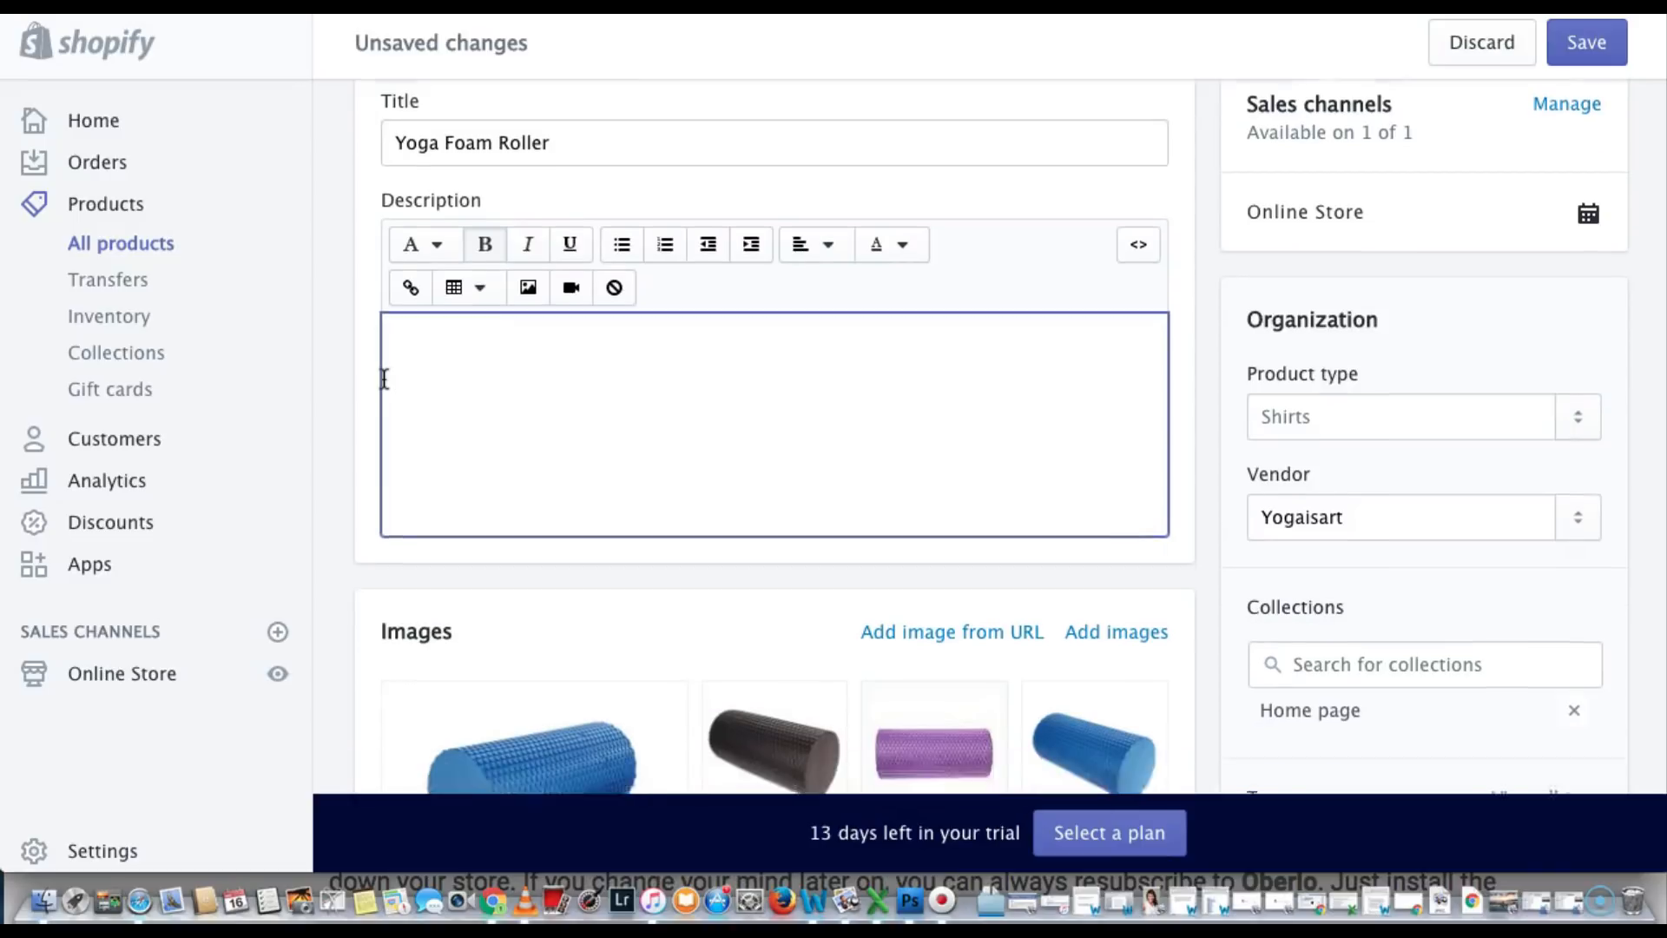
pyautogui.scroll(-2, 512, 377)
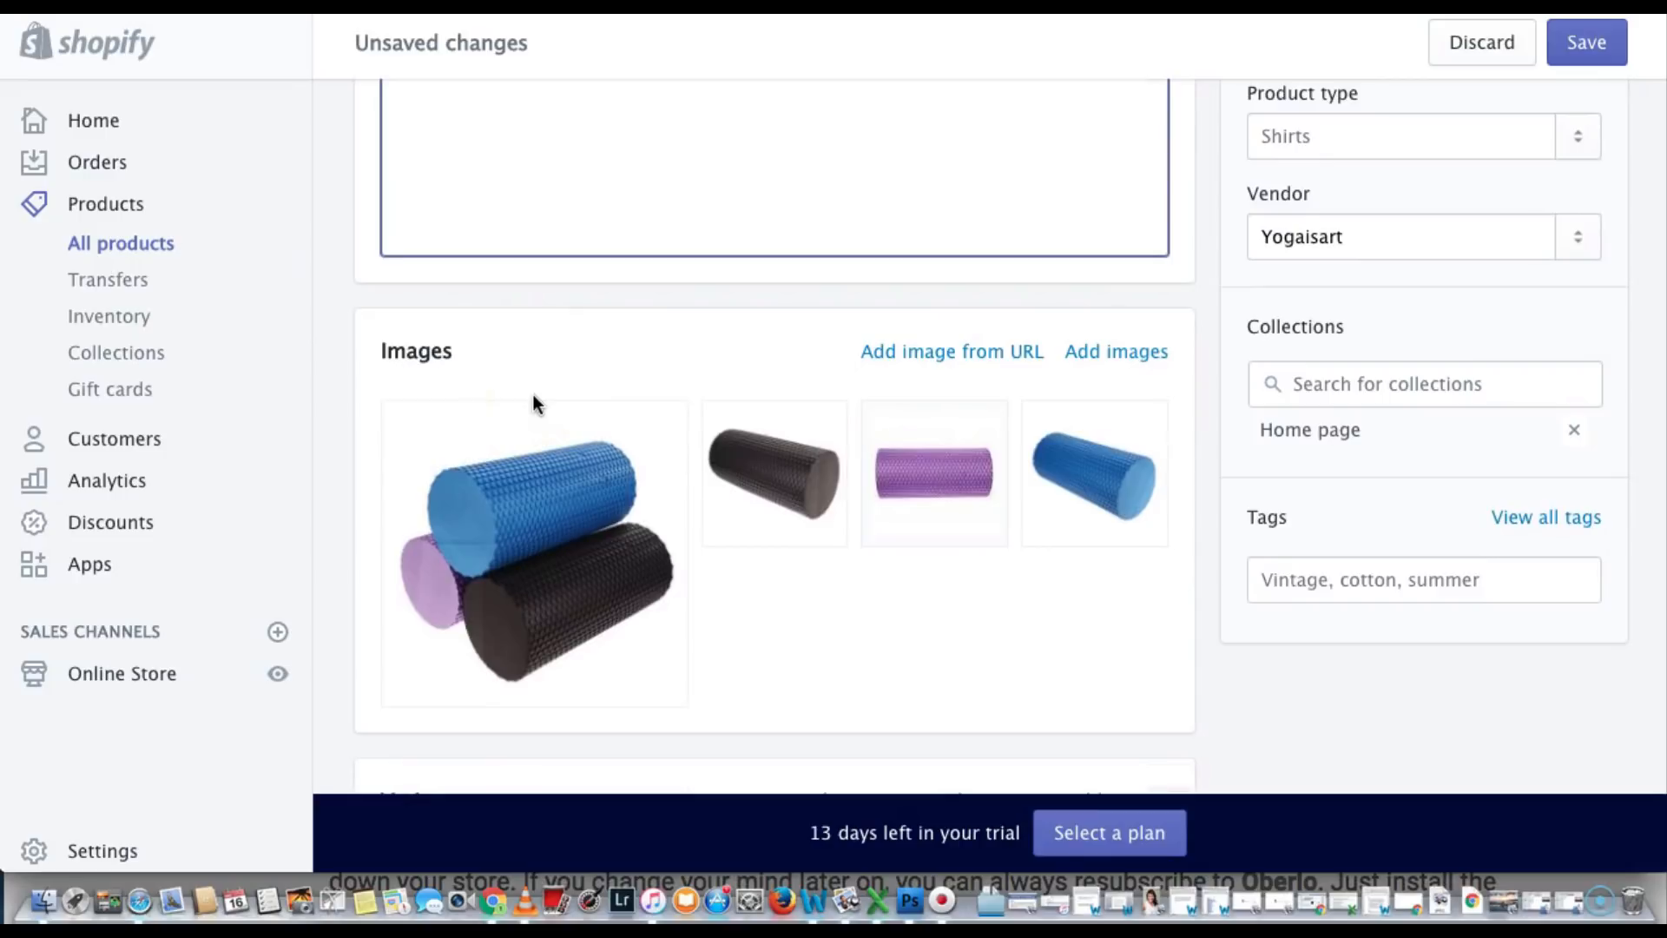
pyautogui.scroll(-10, 533, 396)
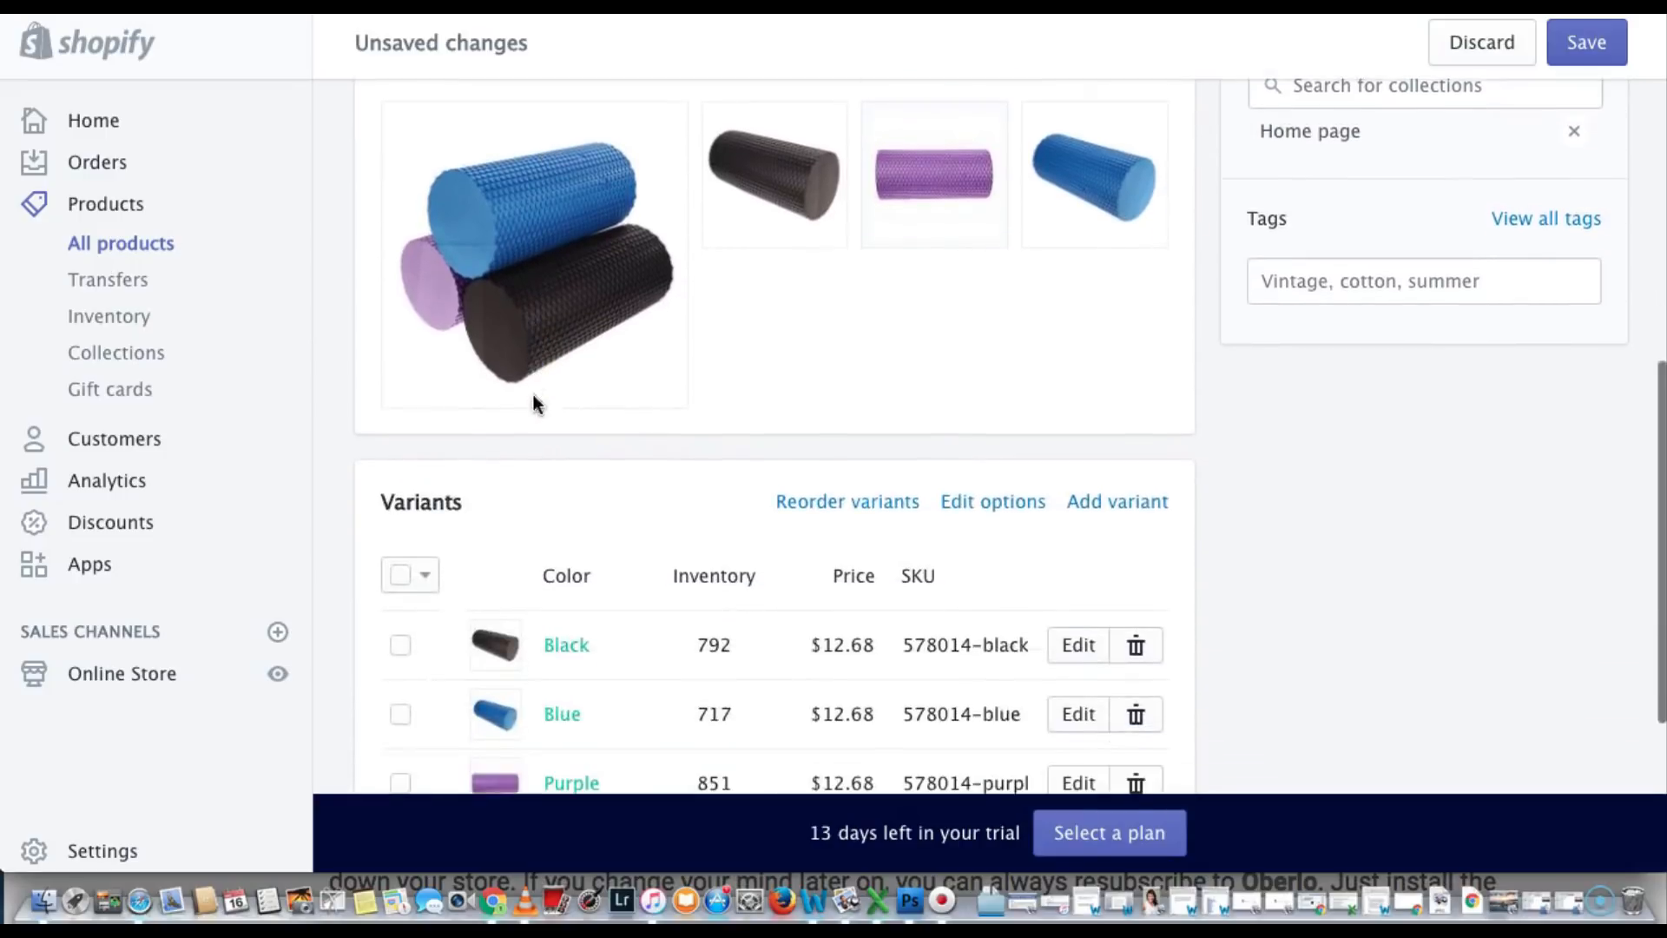
pyautogui.click(496, 363)
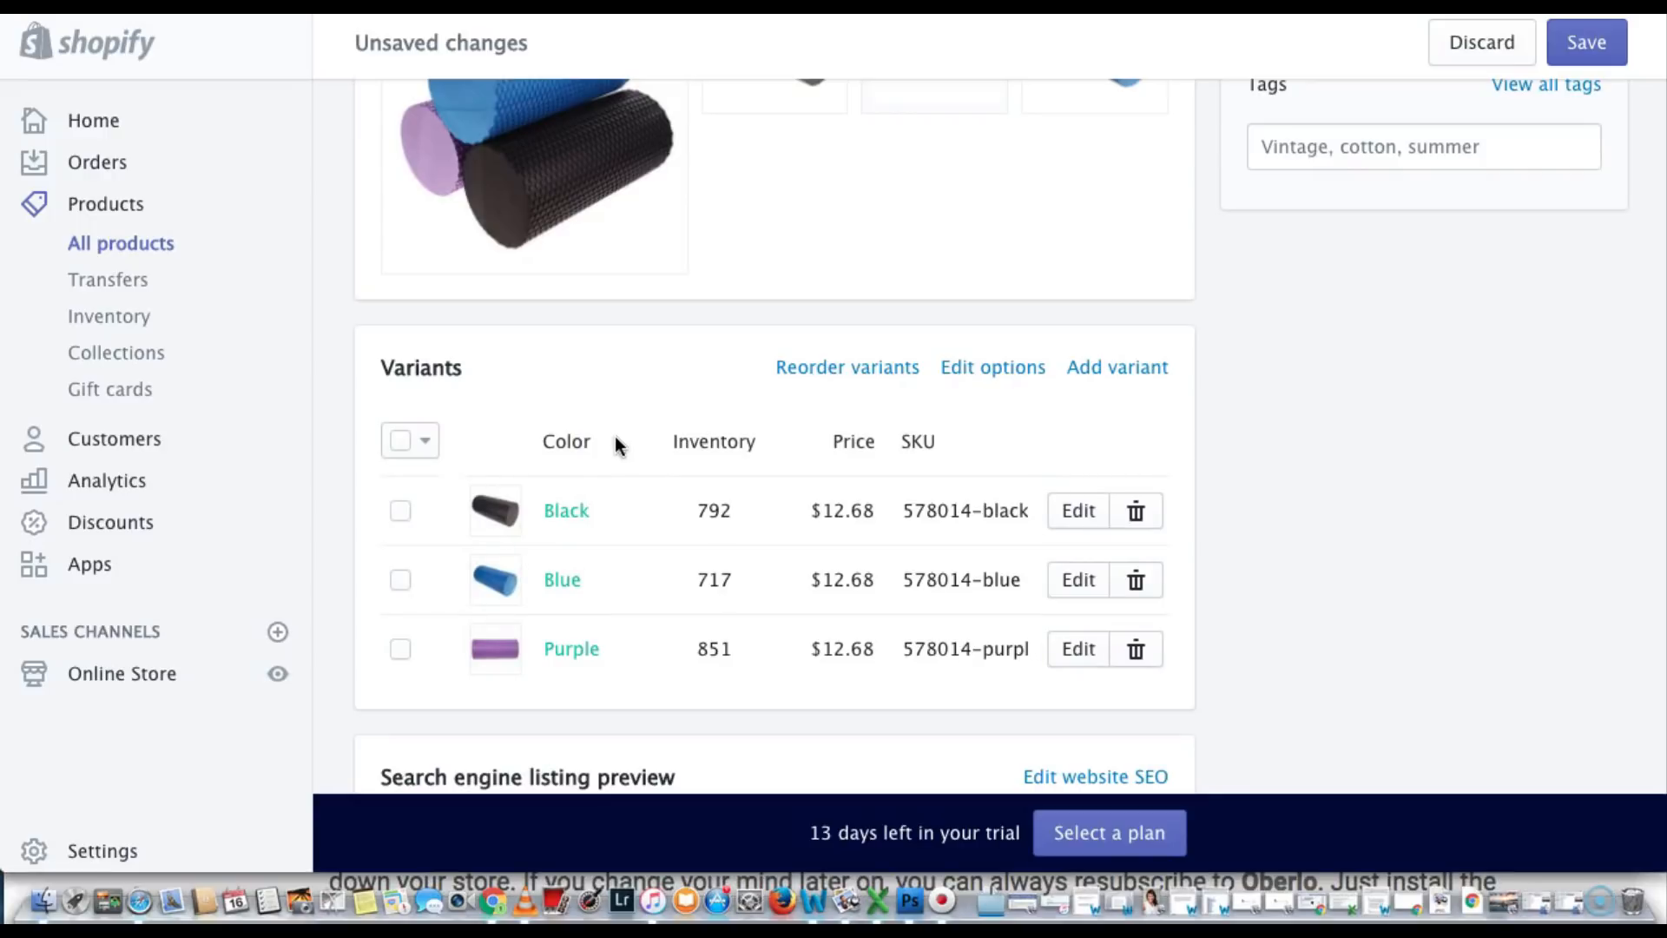
pyautogui.click(853, 626)
pyautogui.click(1159, 87)
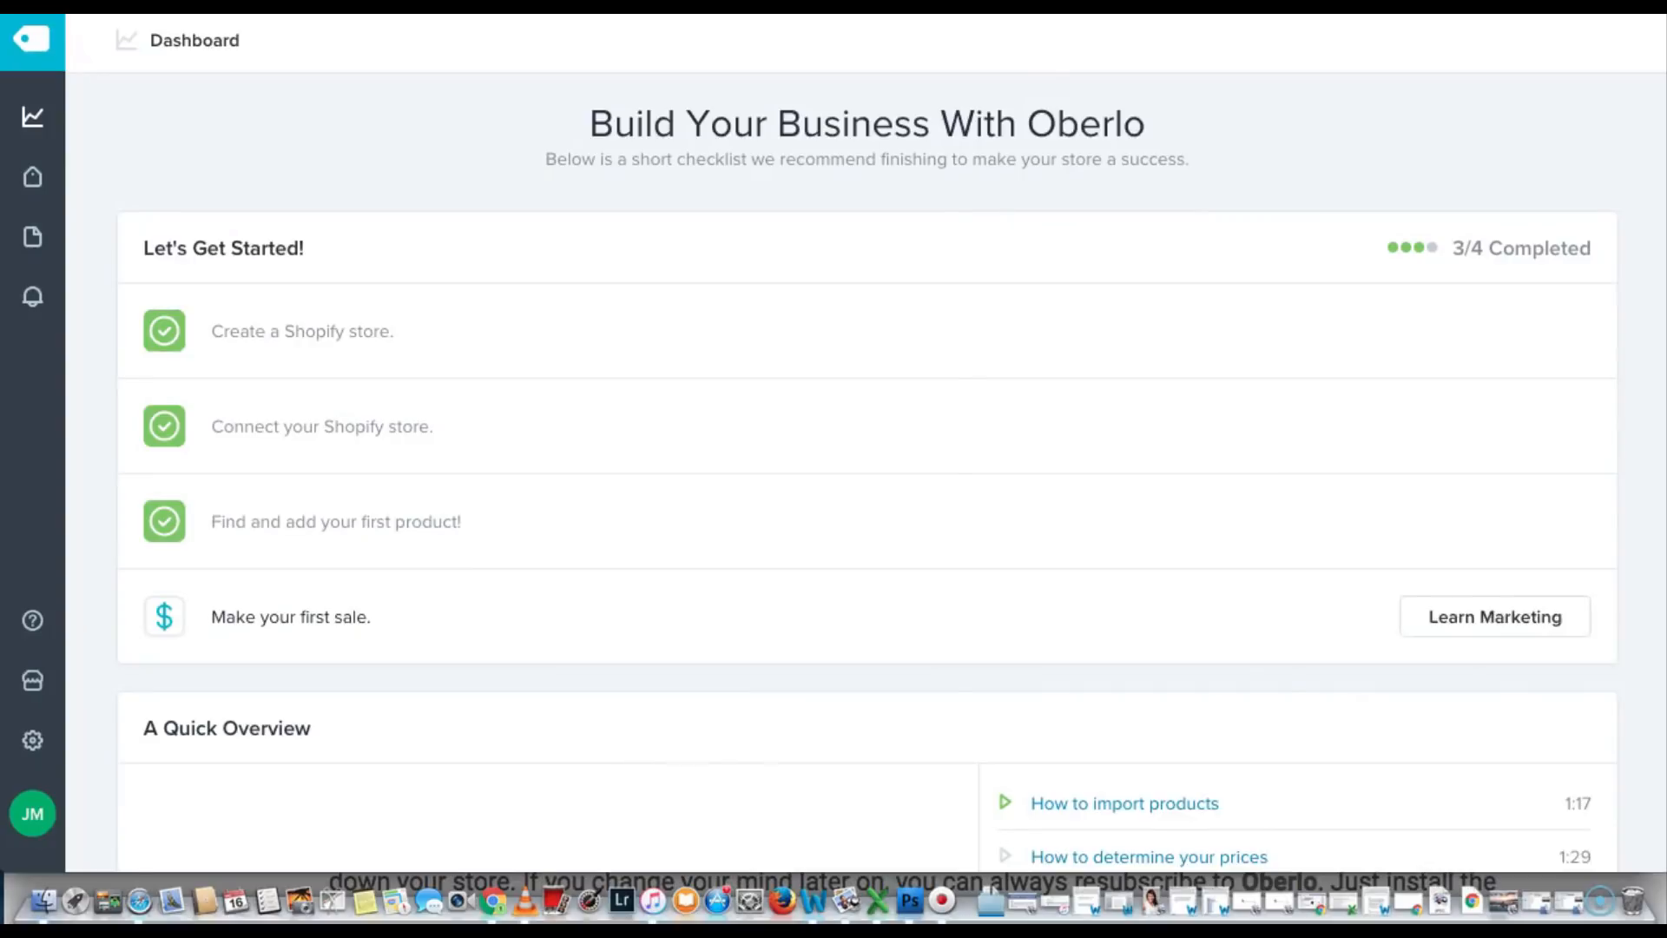
pyautogui.click(444, 287)
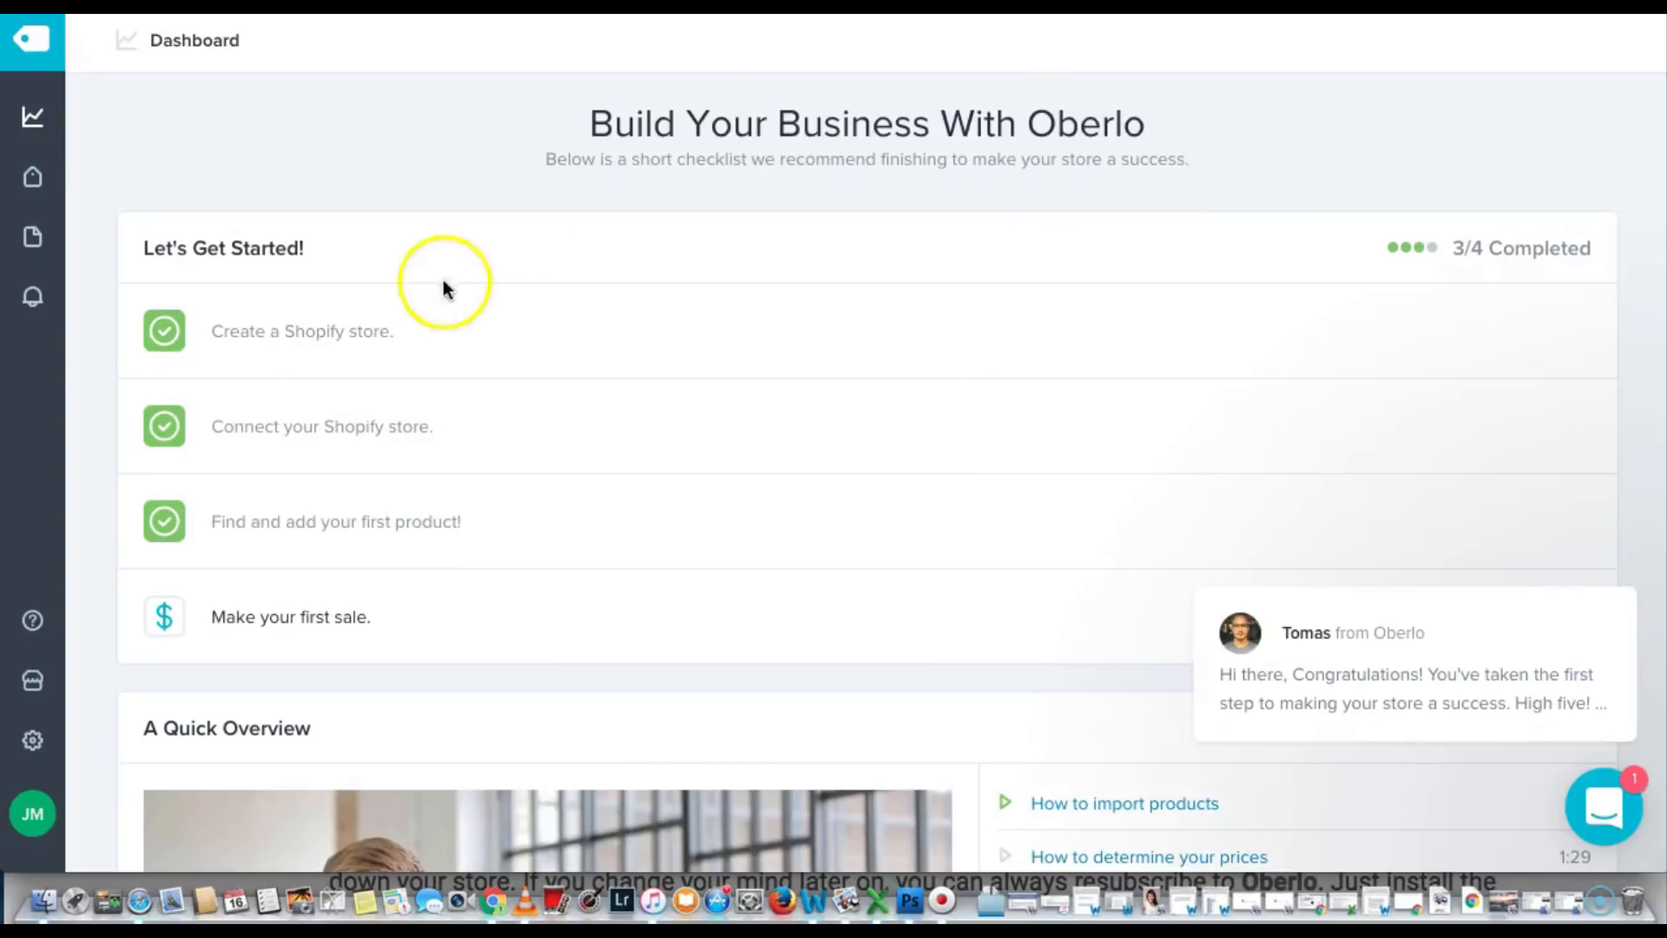
pyautogui.click(32, 740)
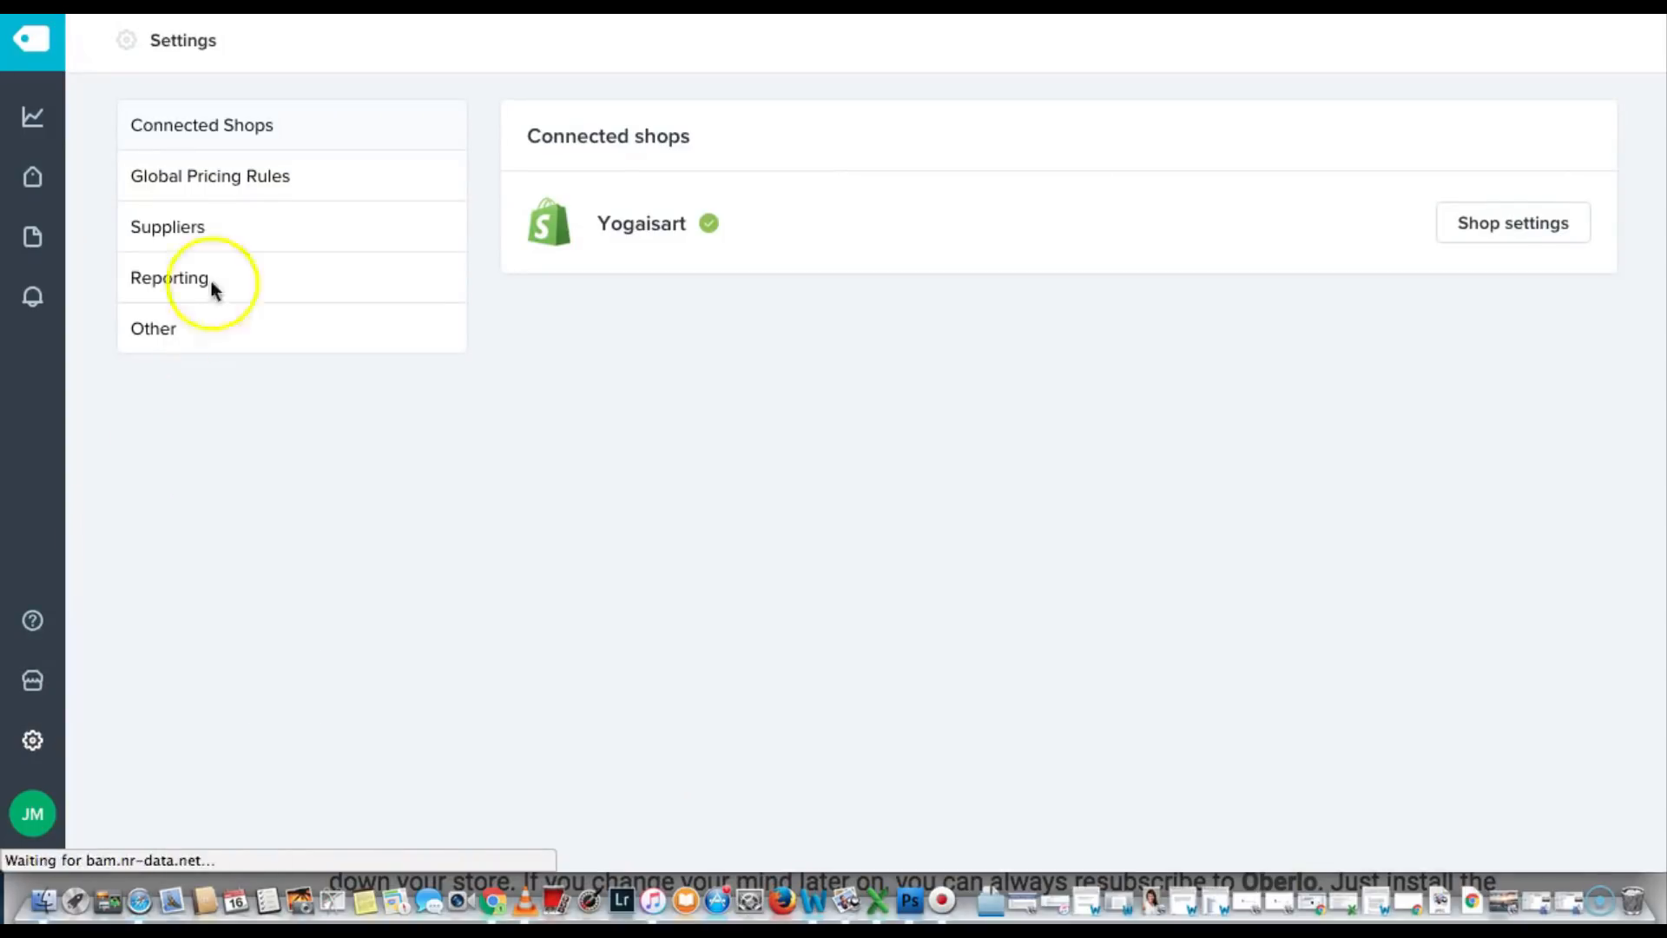
pyautogui.click(236, 183)
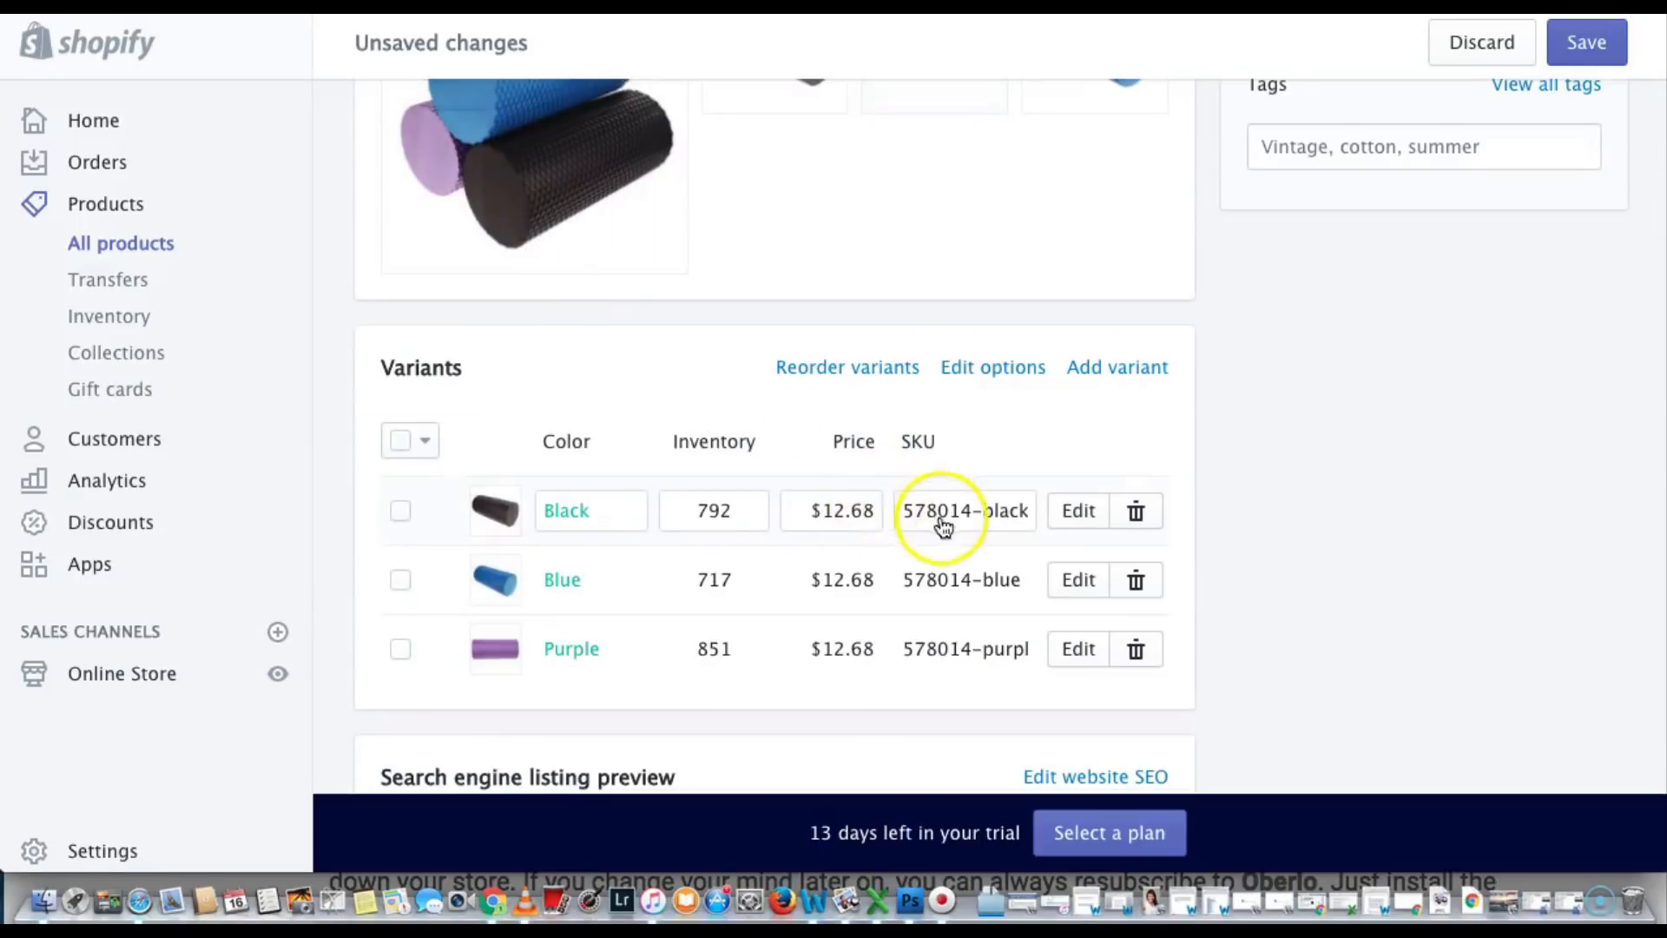
# Edit the Yoga Foam Roller's Black variant to price $24.99, compare-at $49.99, and save
pyautogui.click(1066, 515)
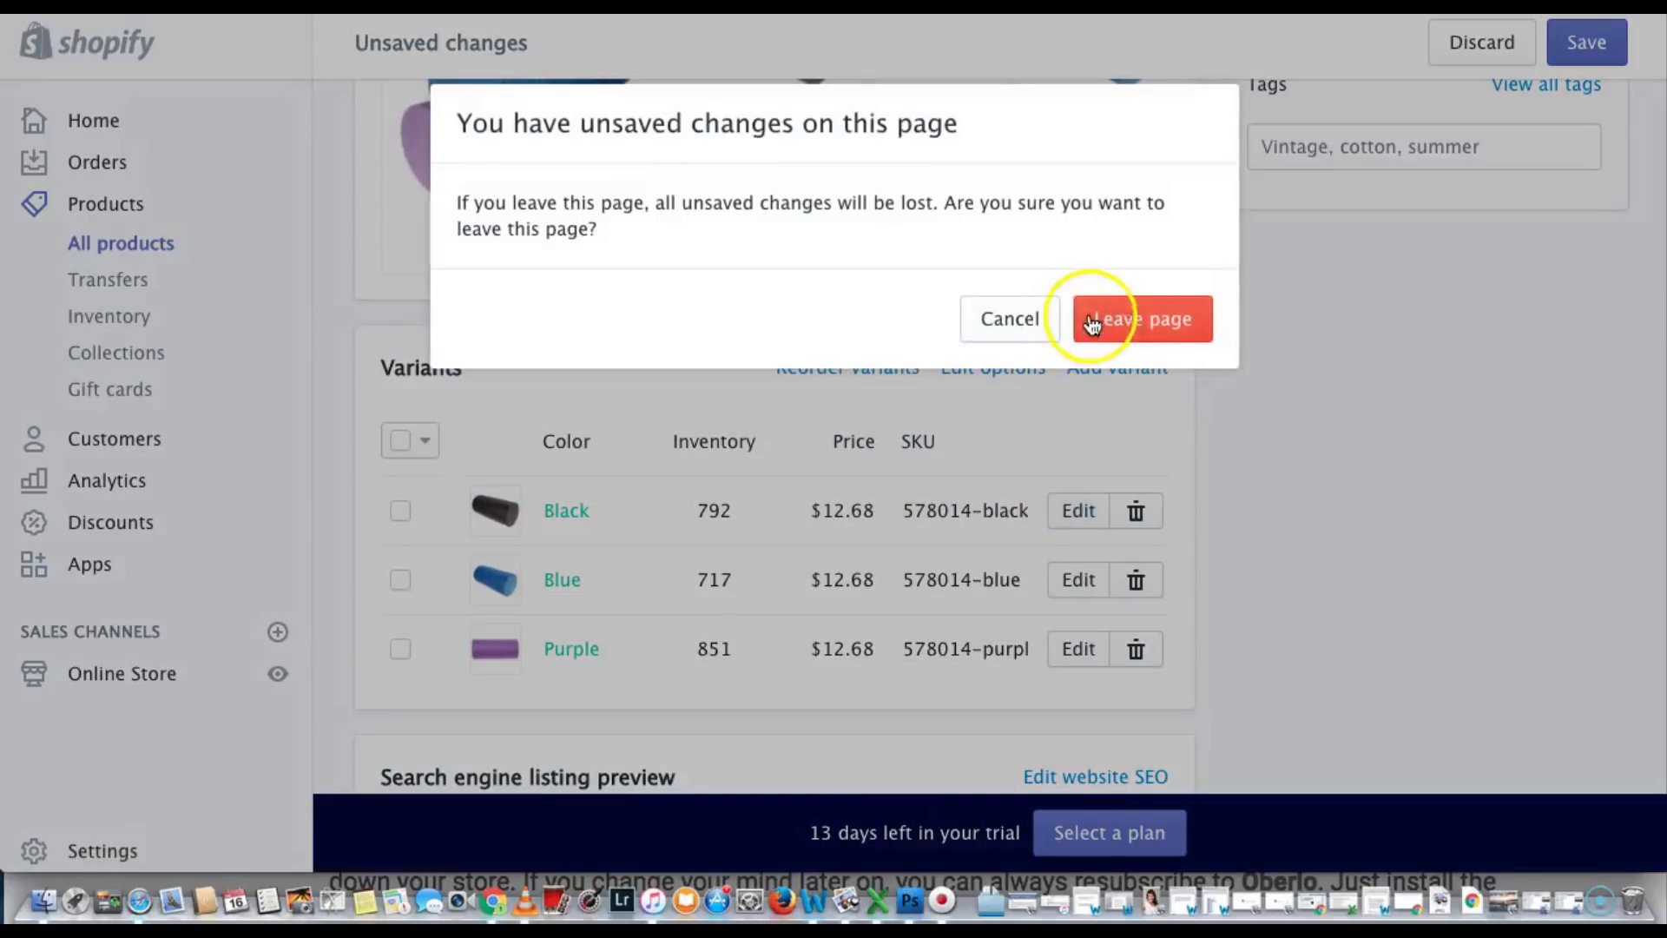
pyautogui.click(1110, 320)
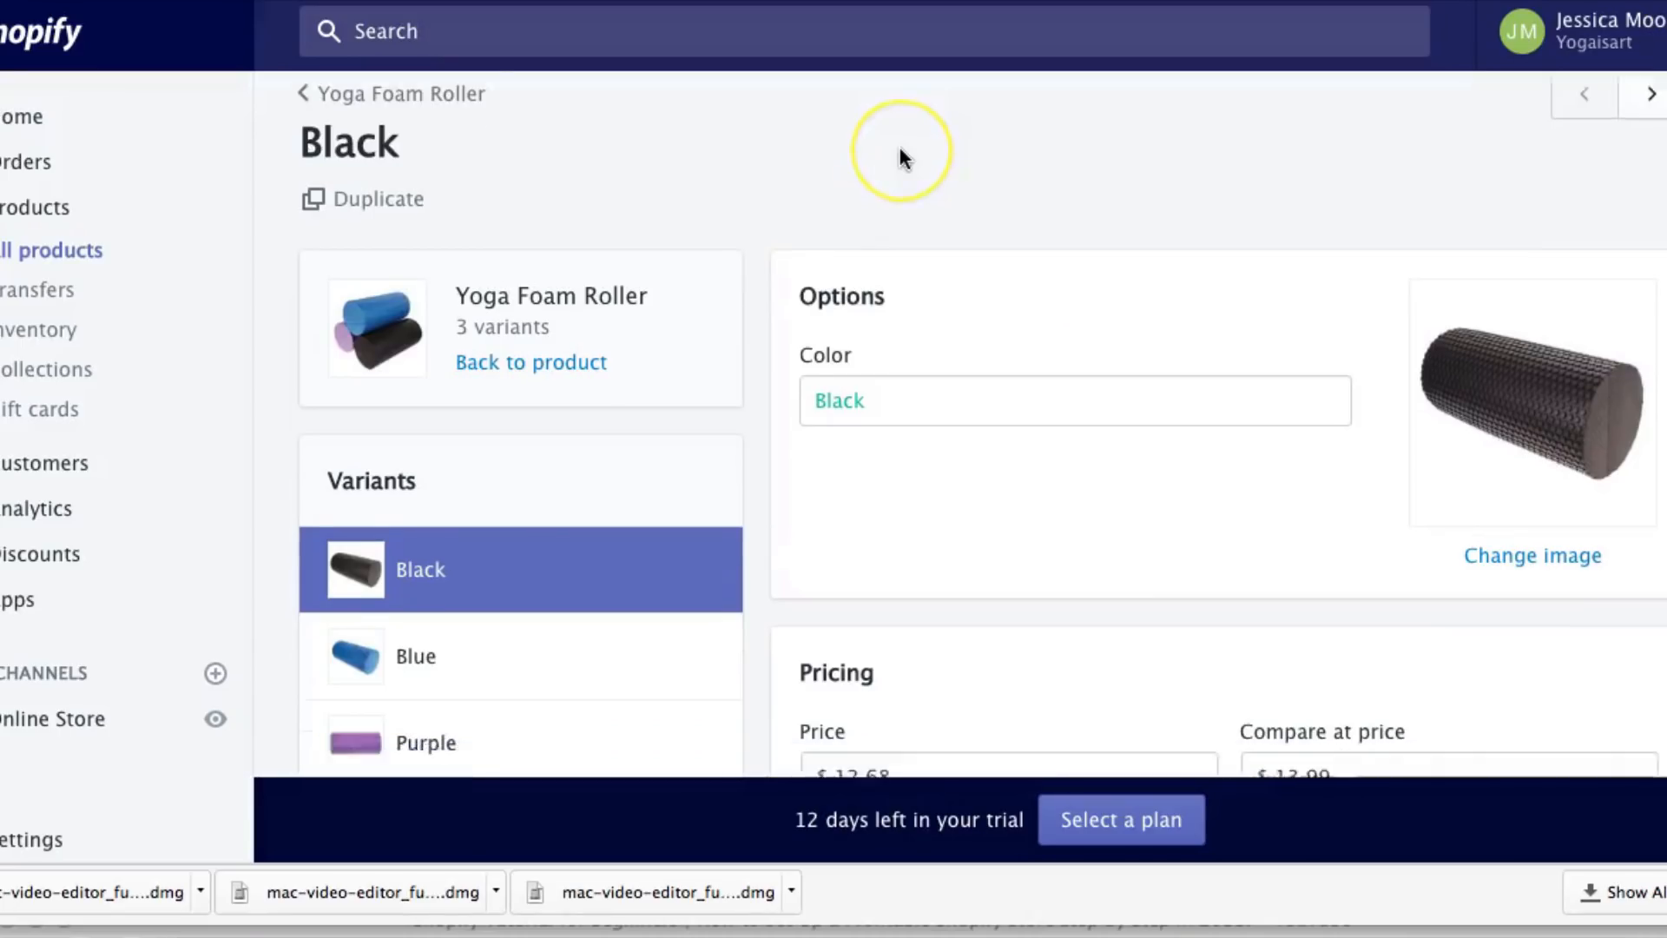
pyautogui.scroll(-2, 898, 146)
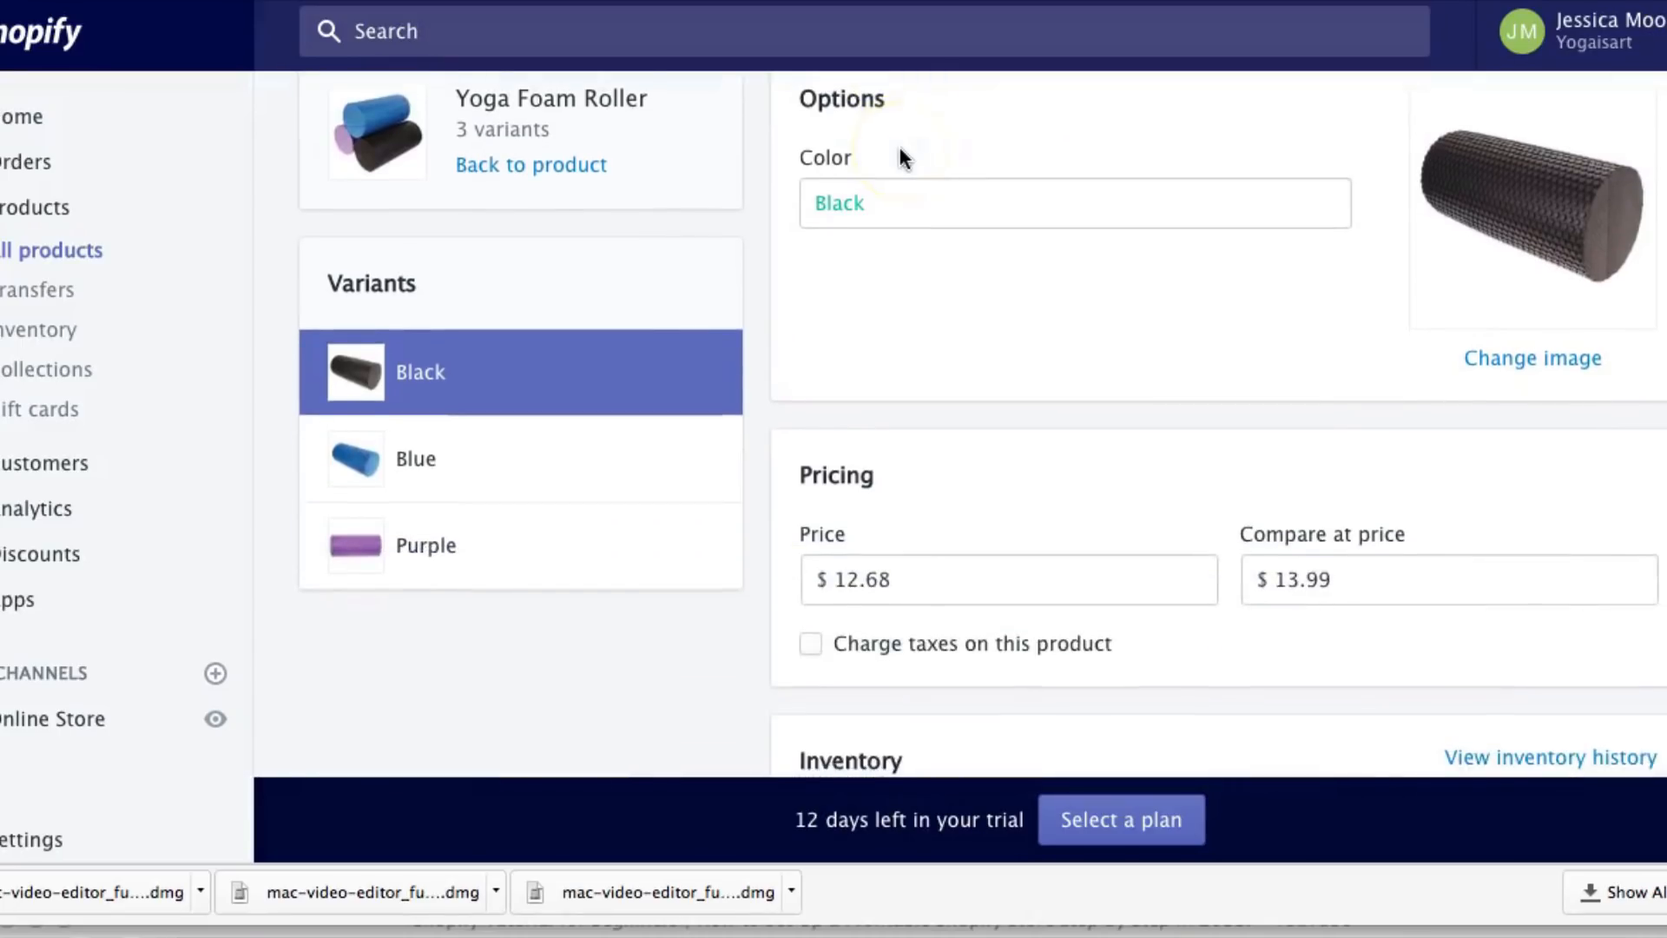
pyautogui.doubleClick(905, 554)
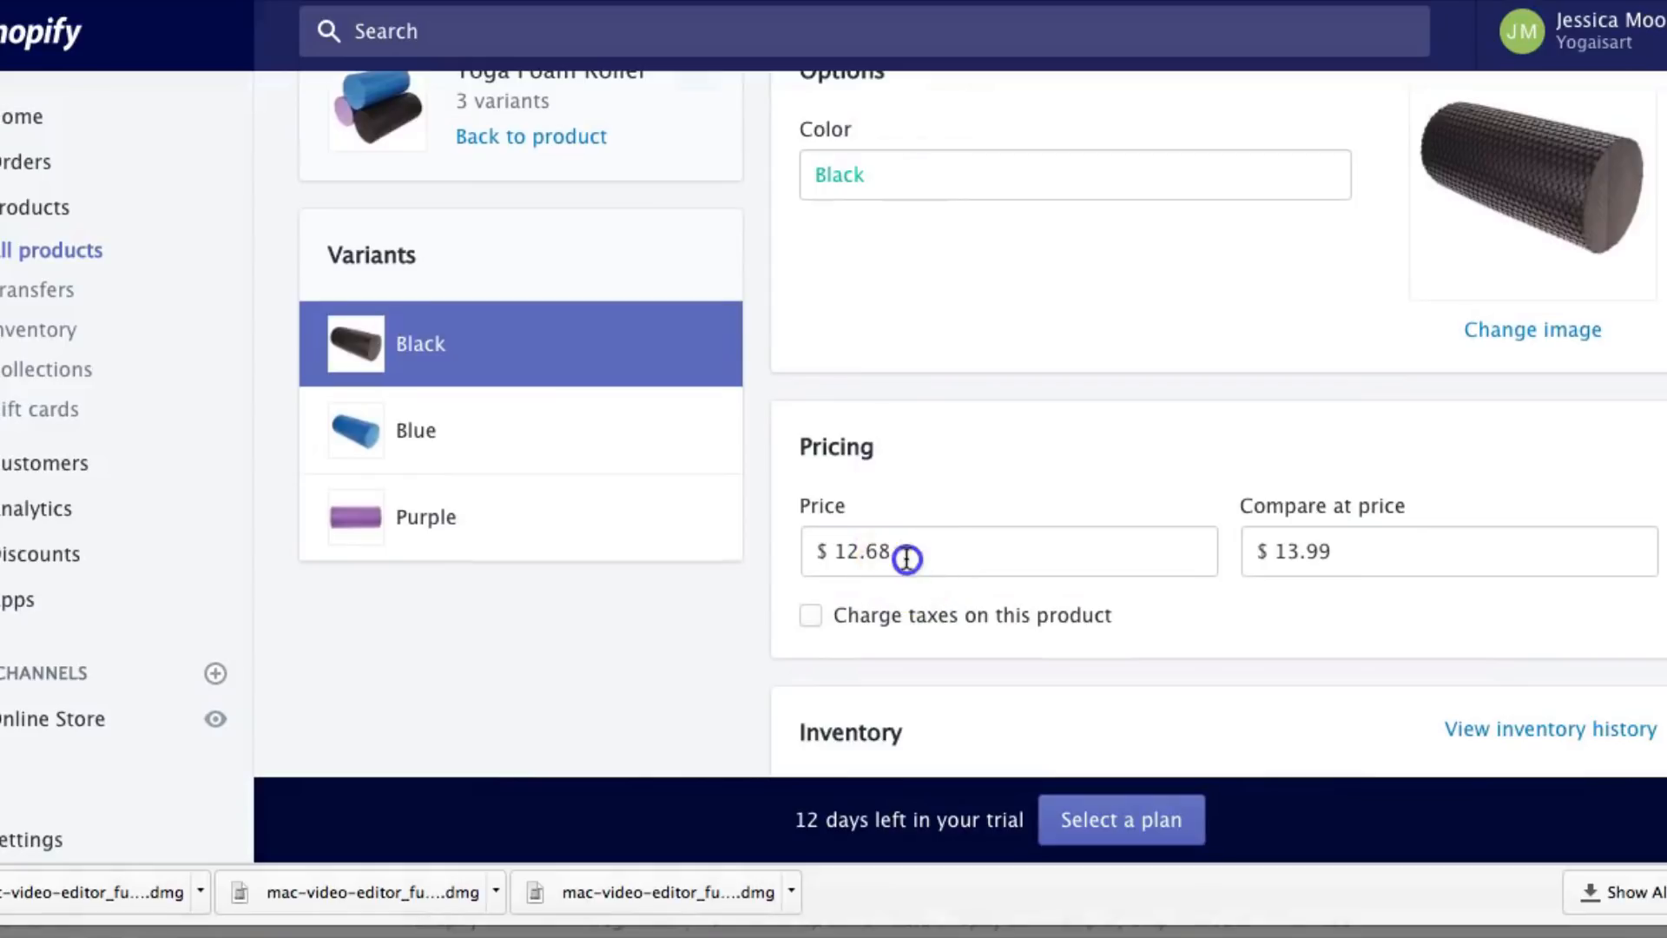
pyautogui.press('BackSpace')
pyautogui.write('24.99')
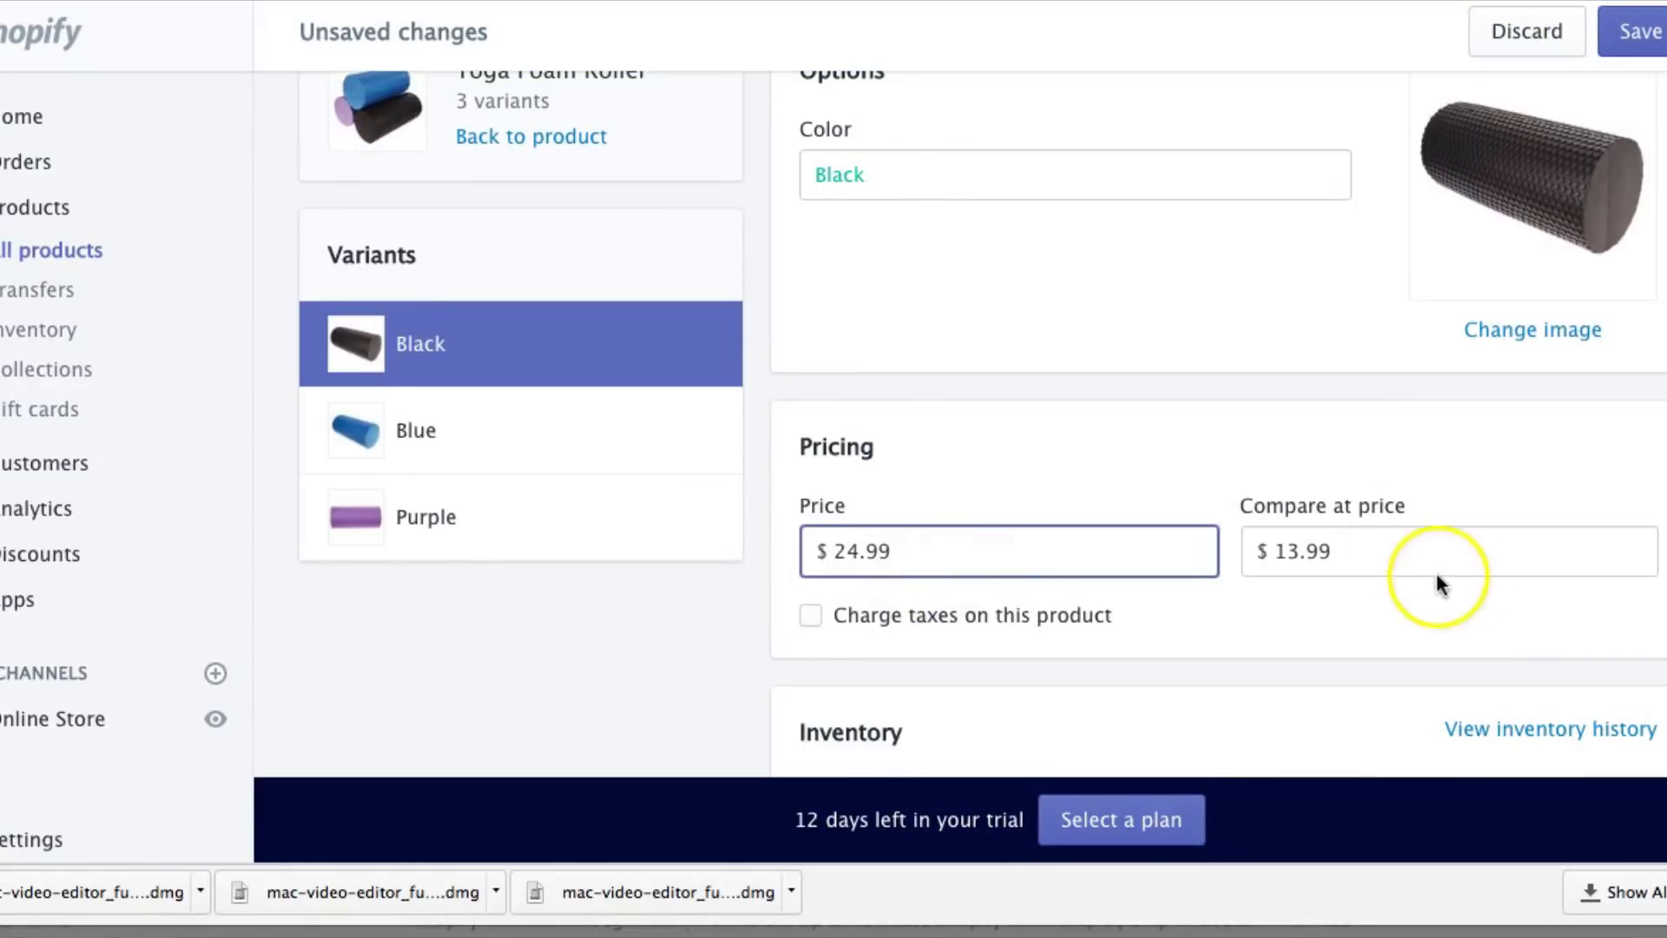
pyautogui.doubleClick(1357, 552)
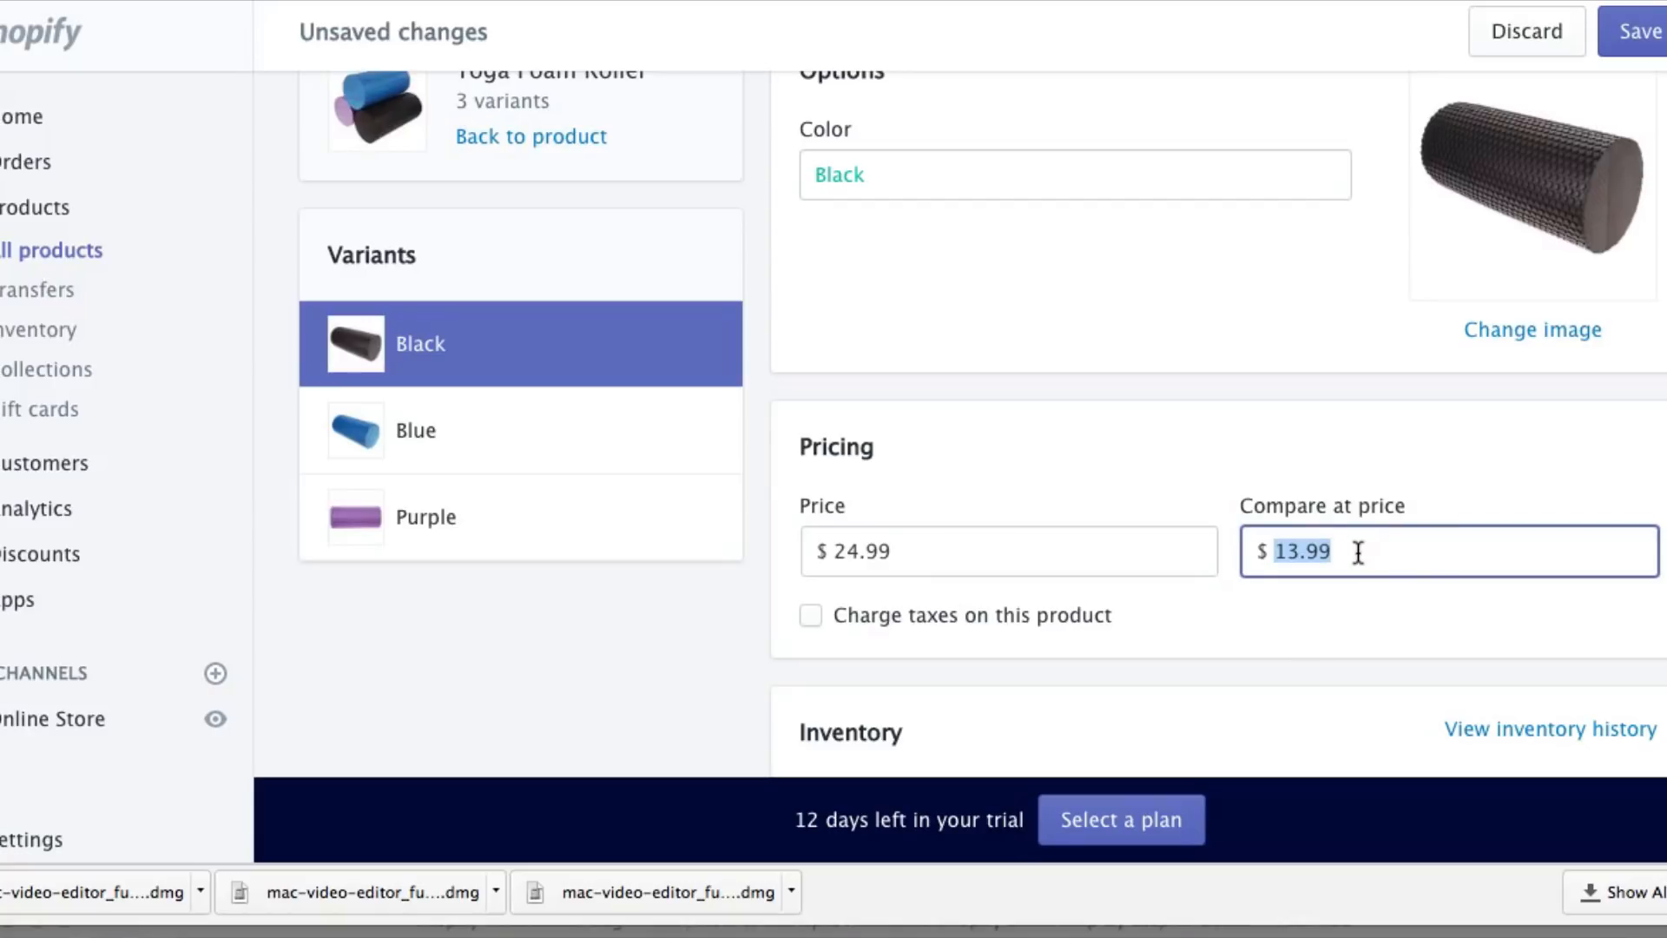
pyautogui.press('BackSpace')
pyautogui.write('49')
pyautogui.click(1632, 32)
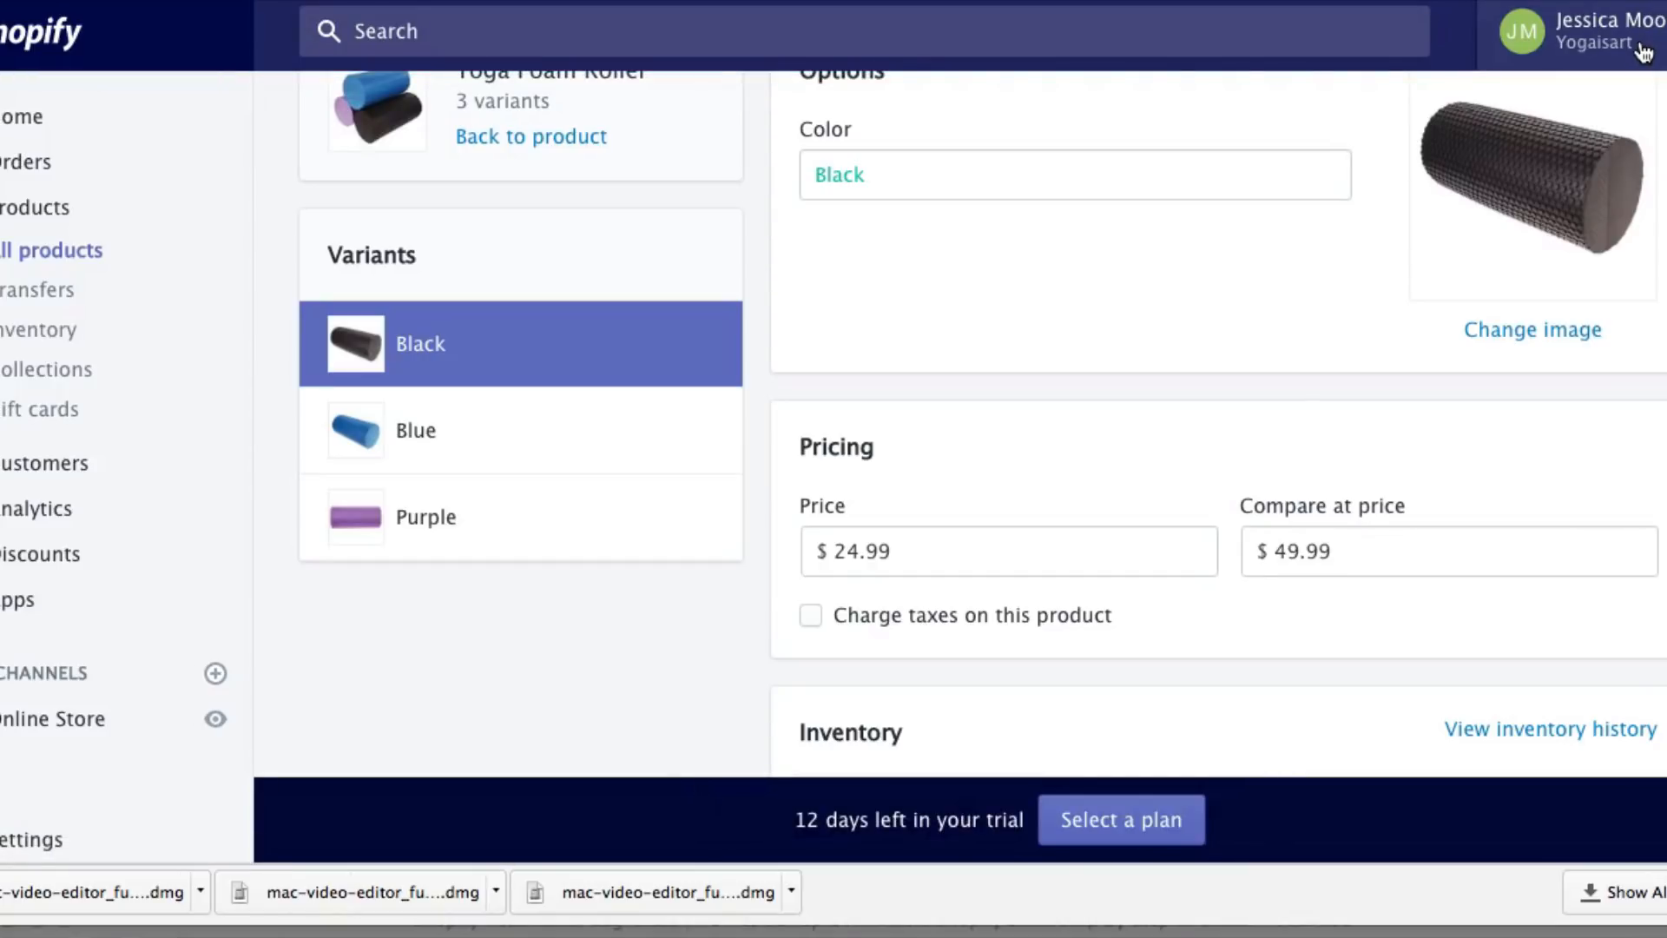
# Start a new collection titled 'Featured Collection' described as 'The worlds best yoga products!'
pyautogui.click(39, 372)
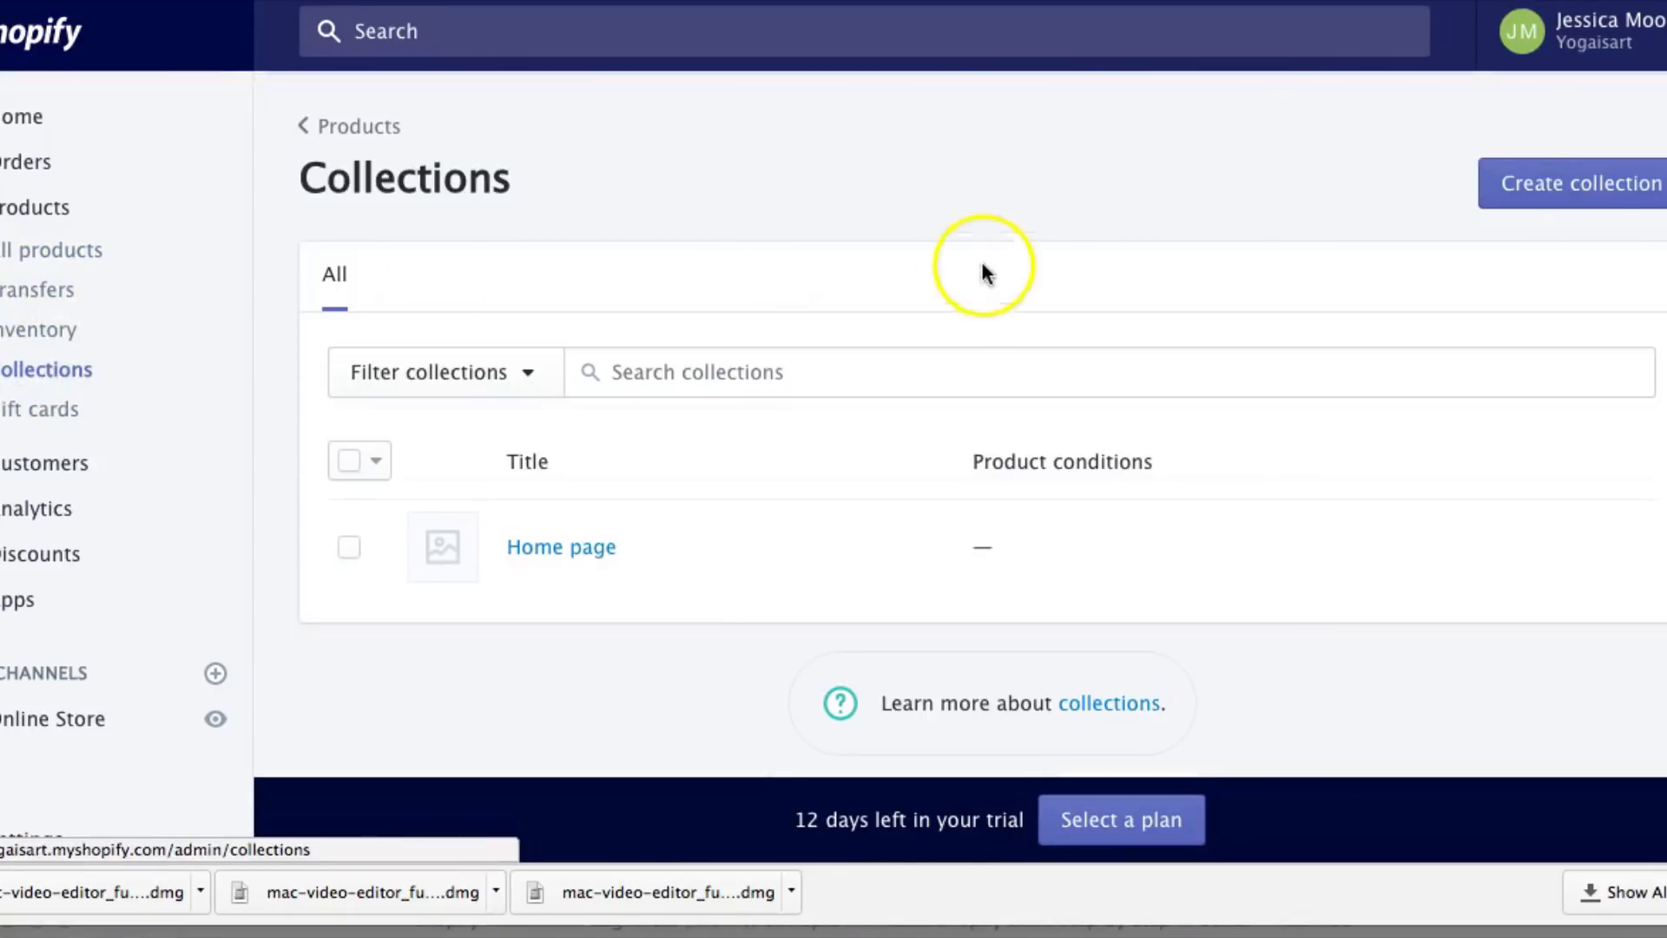
pyautogui.click(1541, 186)
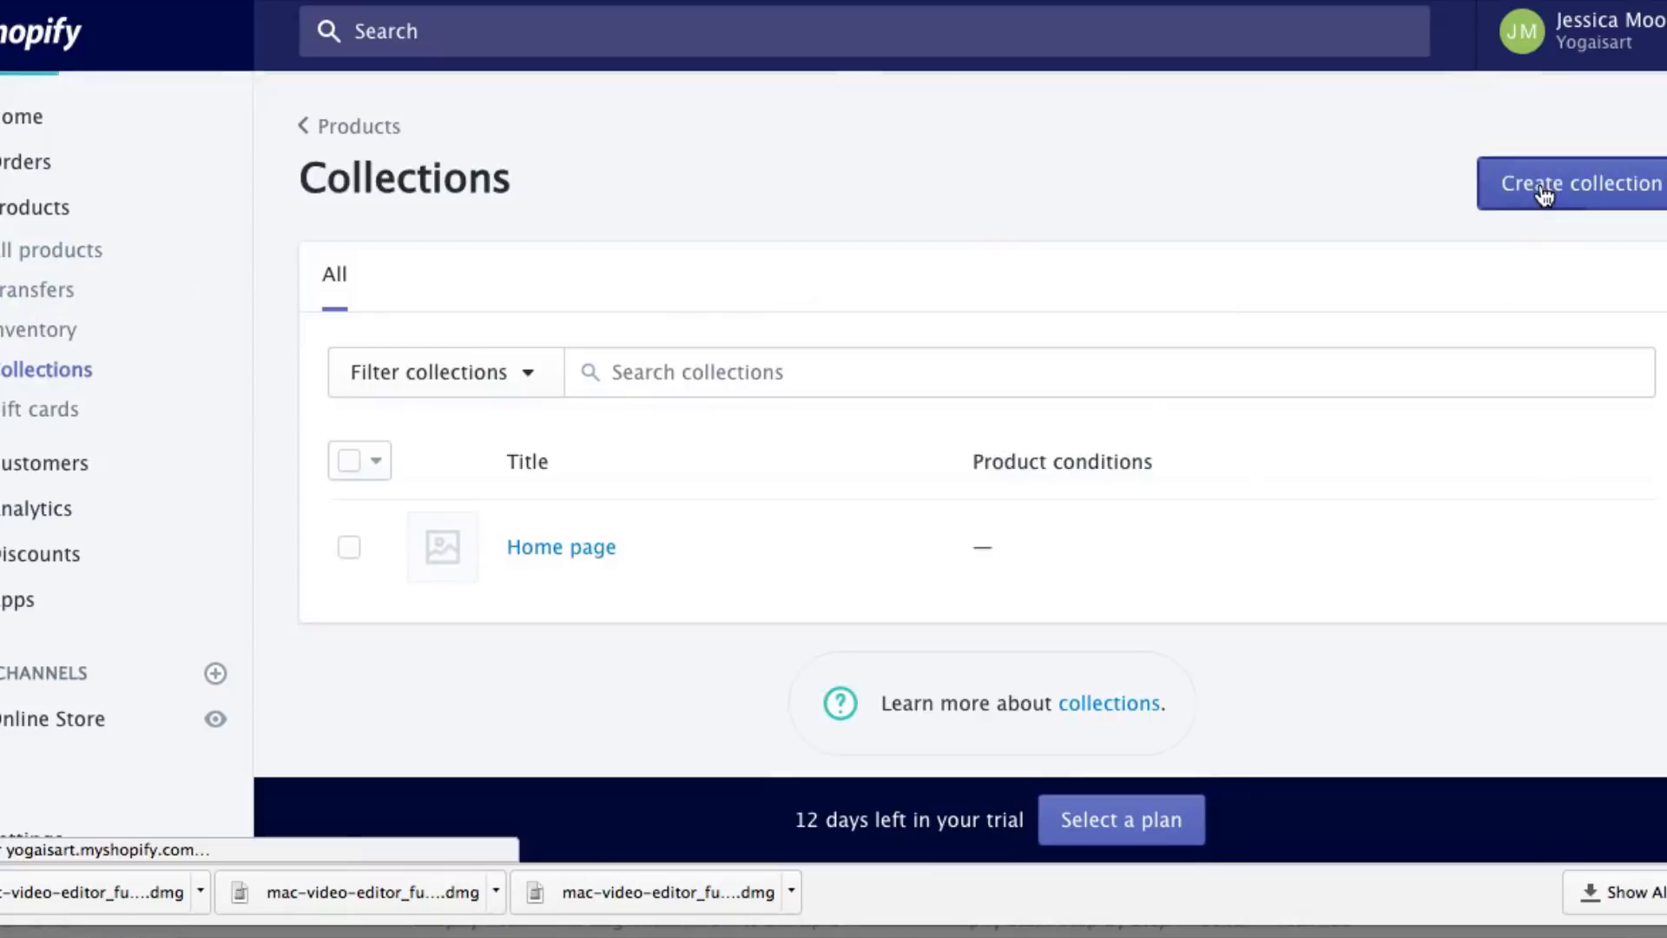
pyautogui.click(532, 327)
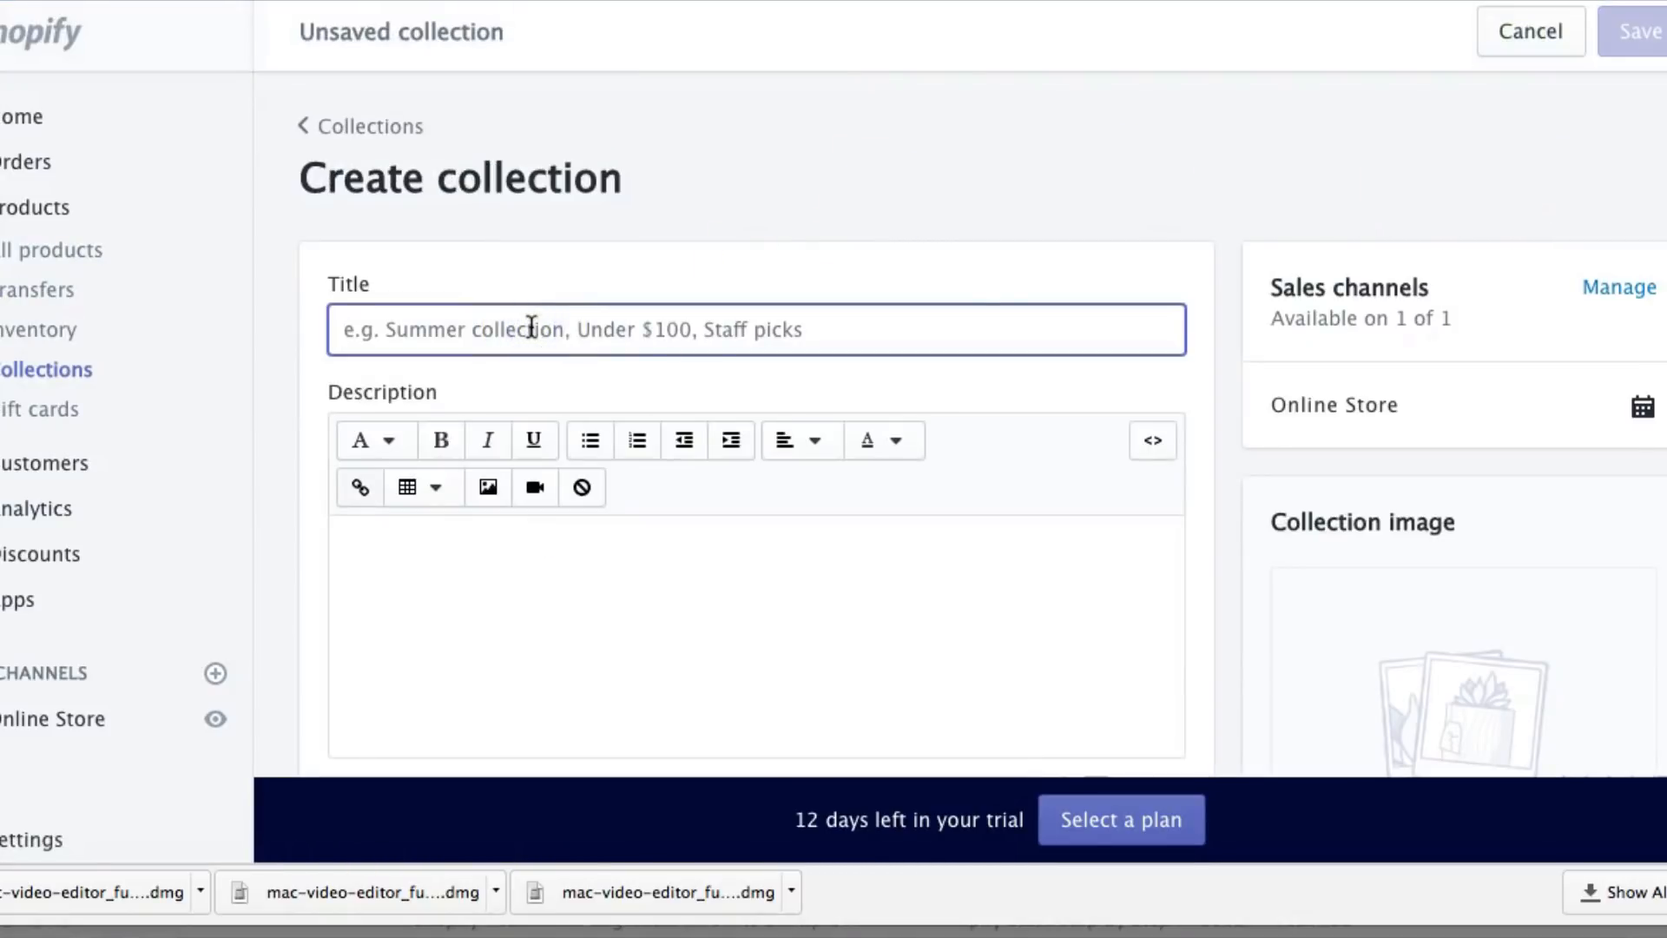
pyautogui.write('Featured Collection')
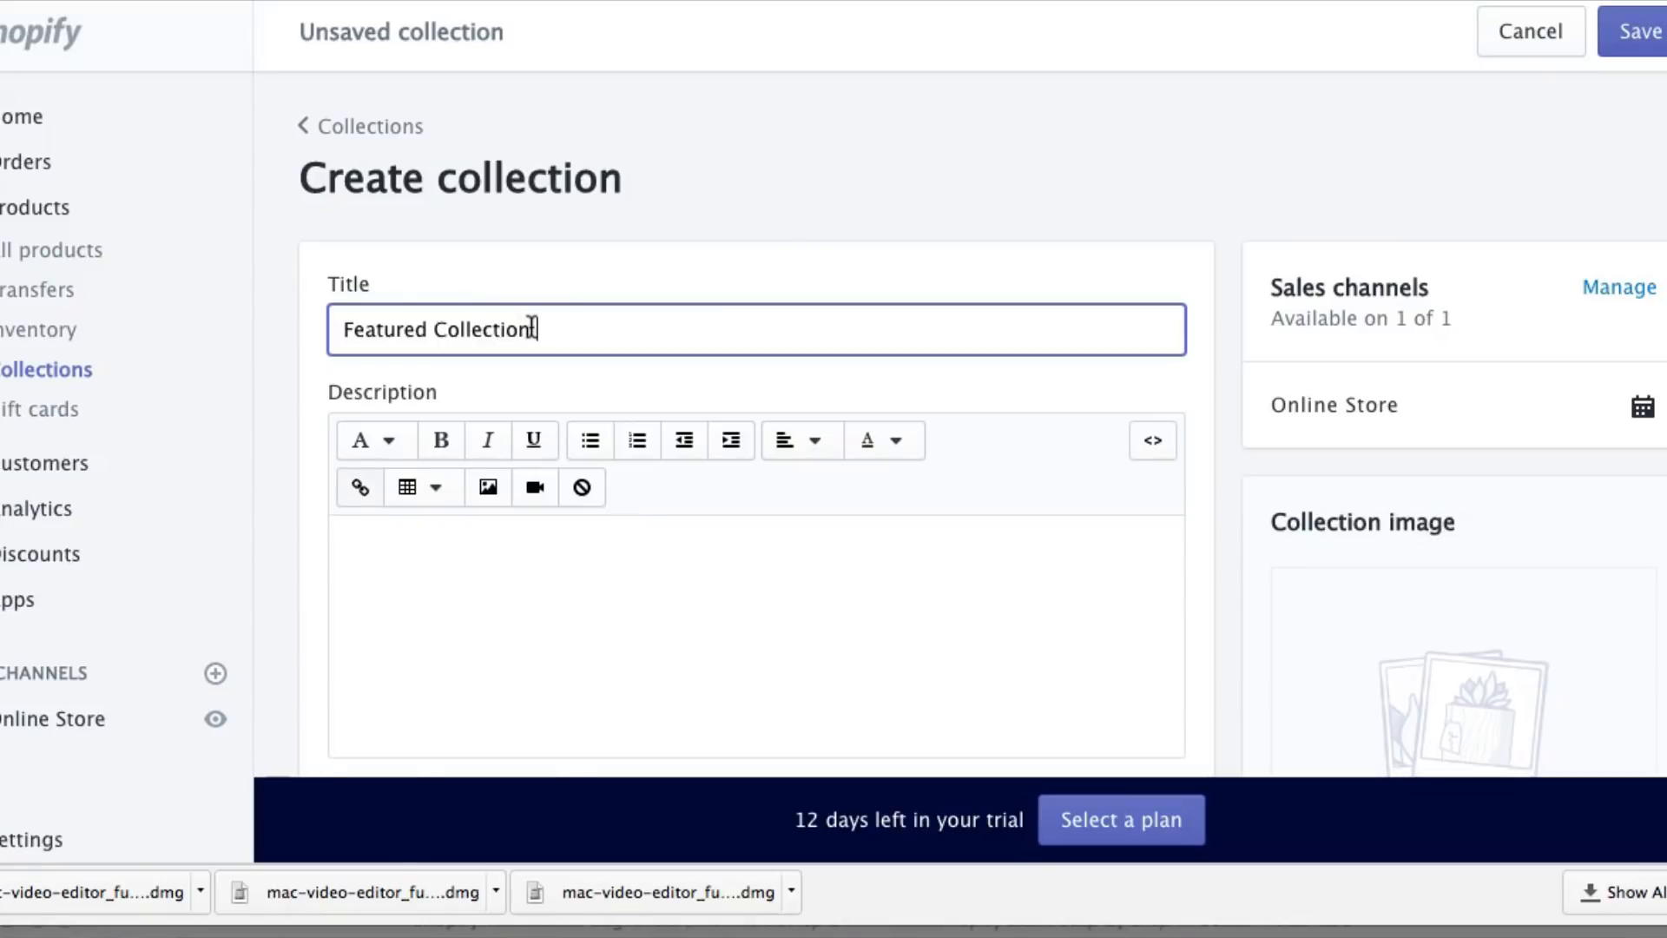
pyautogui.click(673, 549)
pyautogui.write('The worlds best yoga products!')
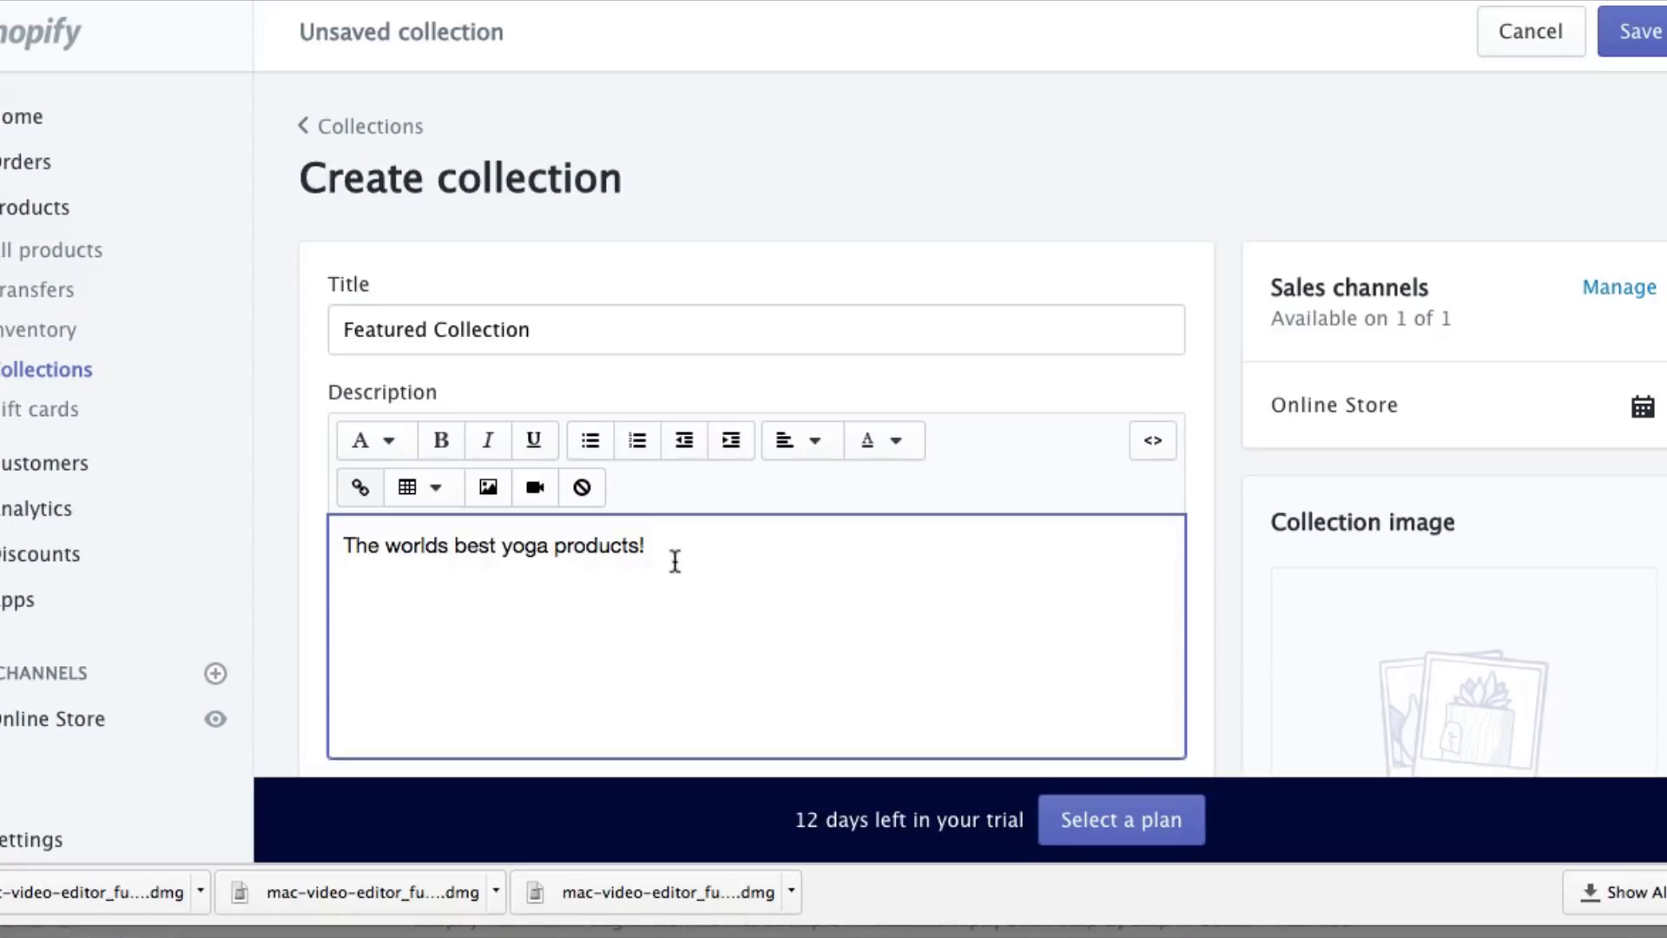
# Set the collection to manual product selection and save it
pyautogui.scroll(-3, 856, 571)
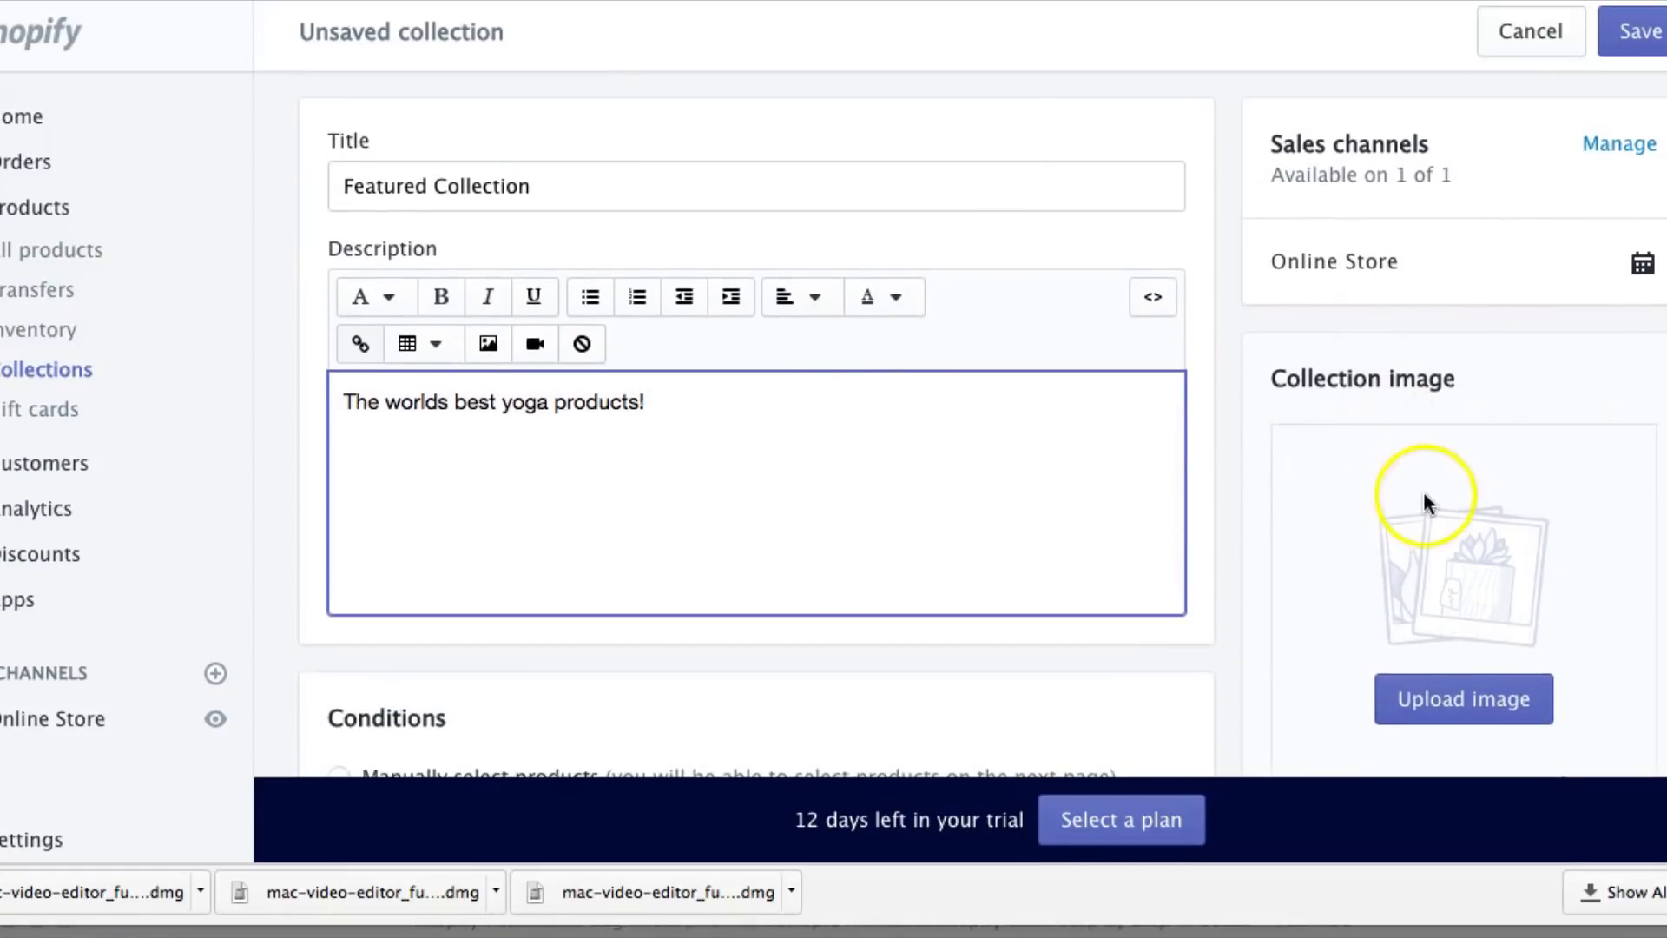
pyautogui.scroll(-4, 1424, 492)
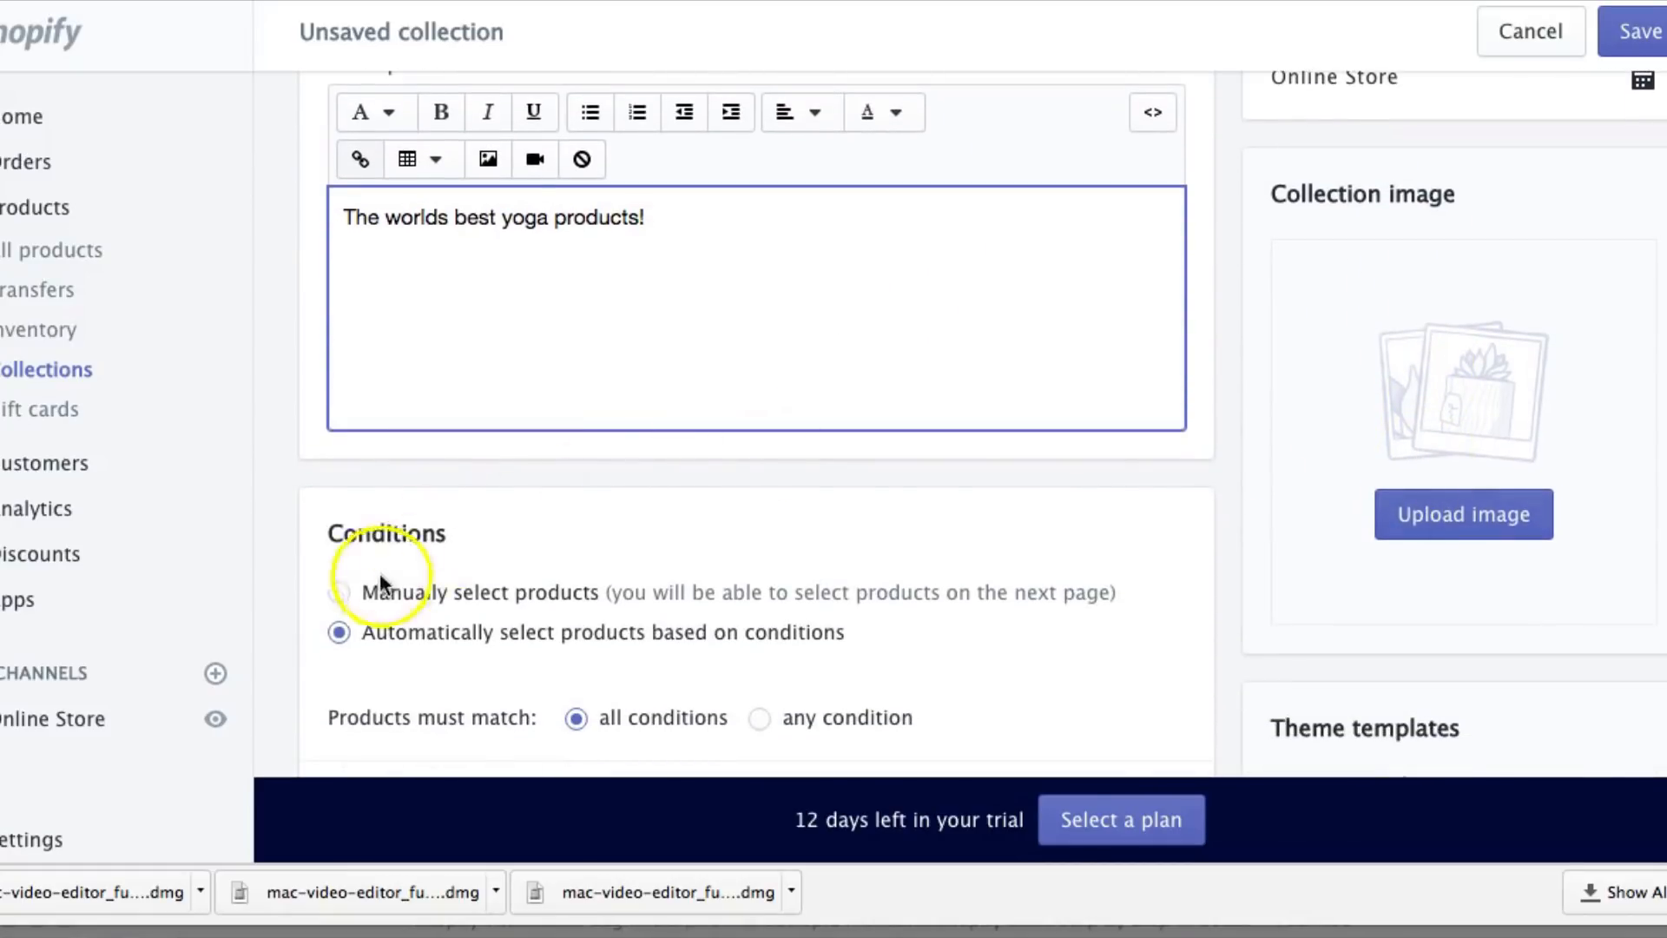
pyautogui.click(341, 592)
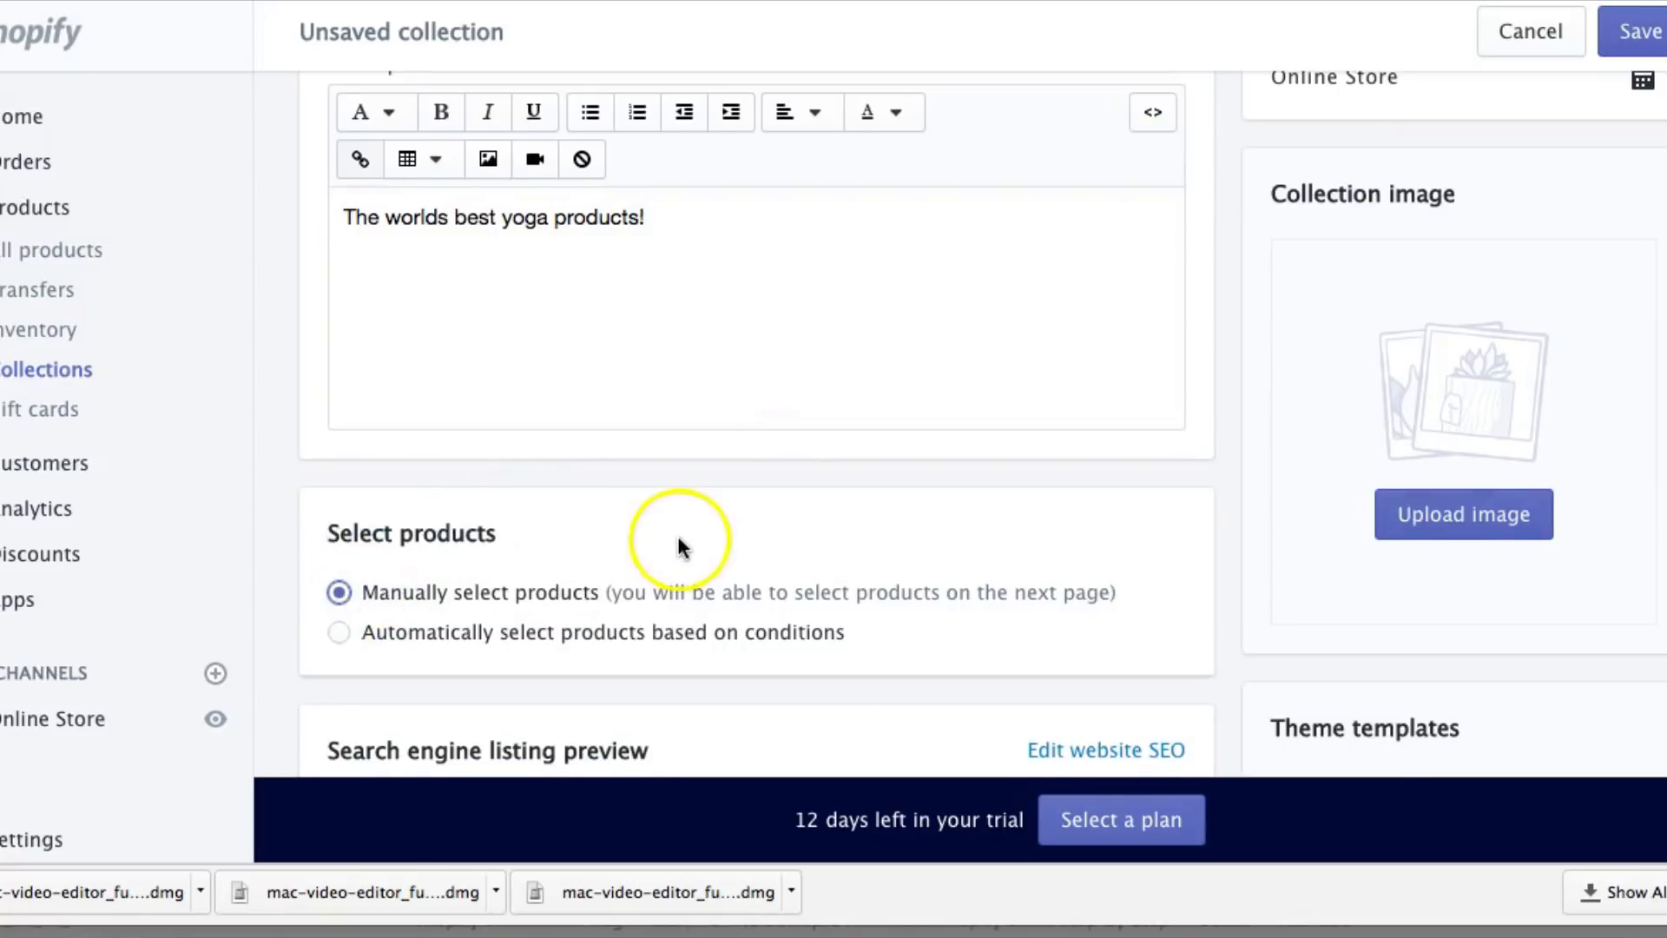
pyautogui.scroll(-1, 675, 544)
pyautogui.click(1639, 39)
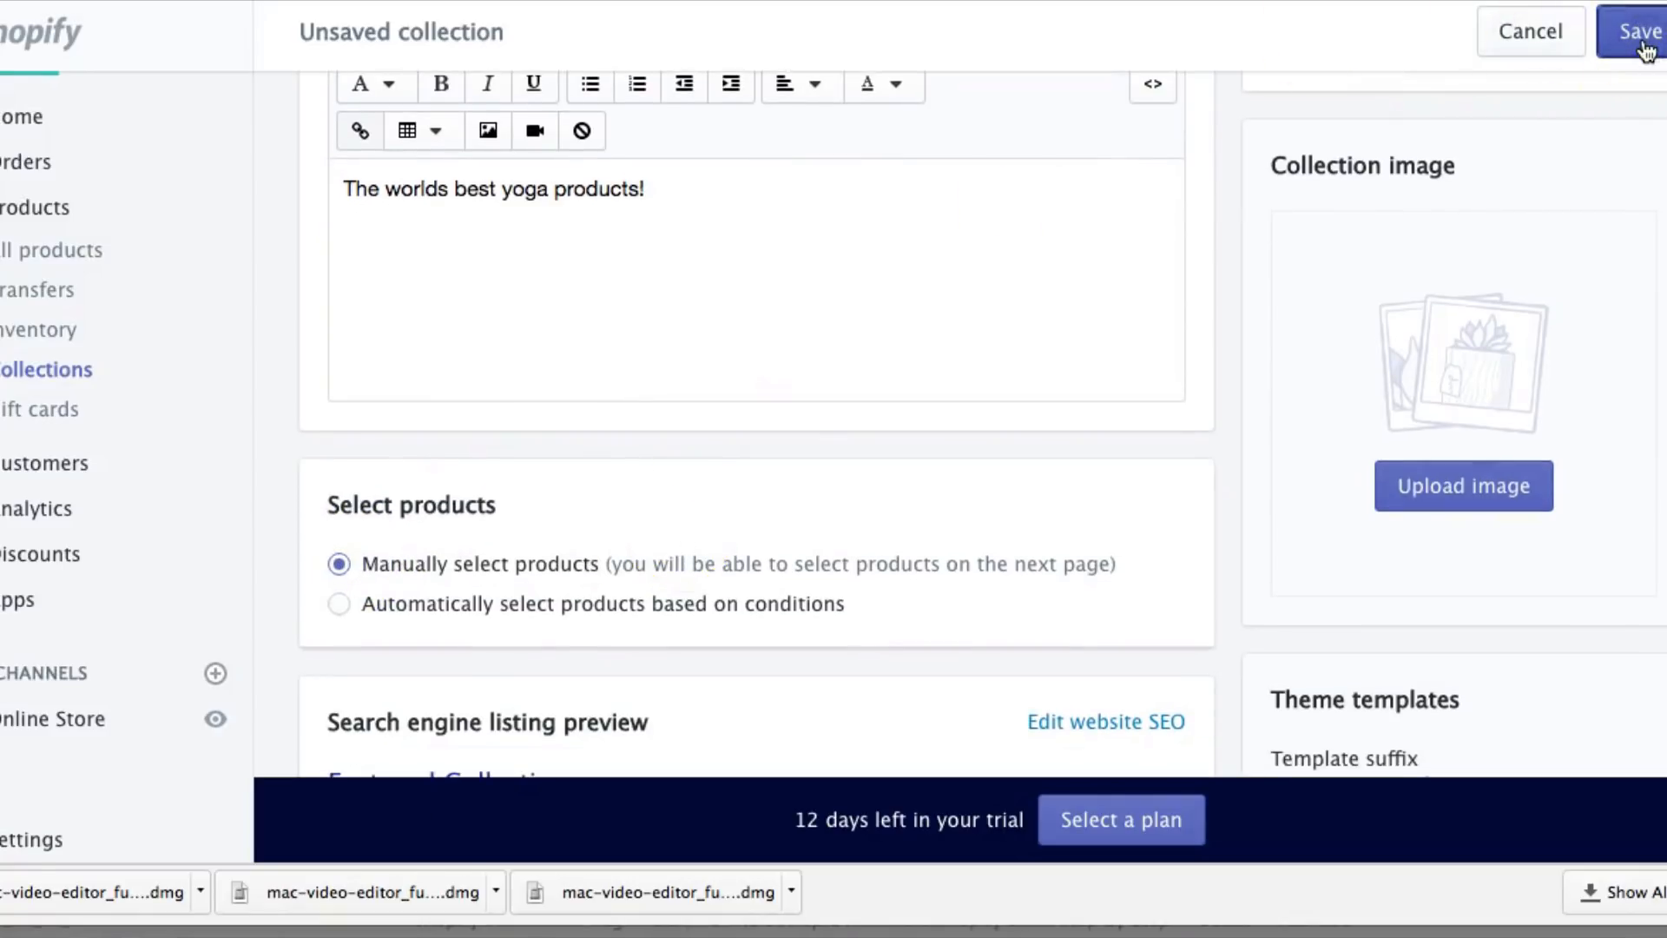
# Add the yoga strap belt, B.BANG bra and Foam Roller, then open the Brooklyn theme editor
pyautogui.scroll(-3, 986, 280)
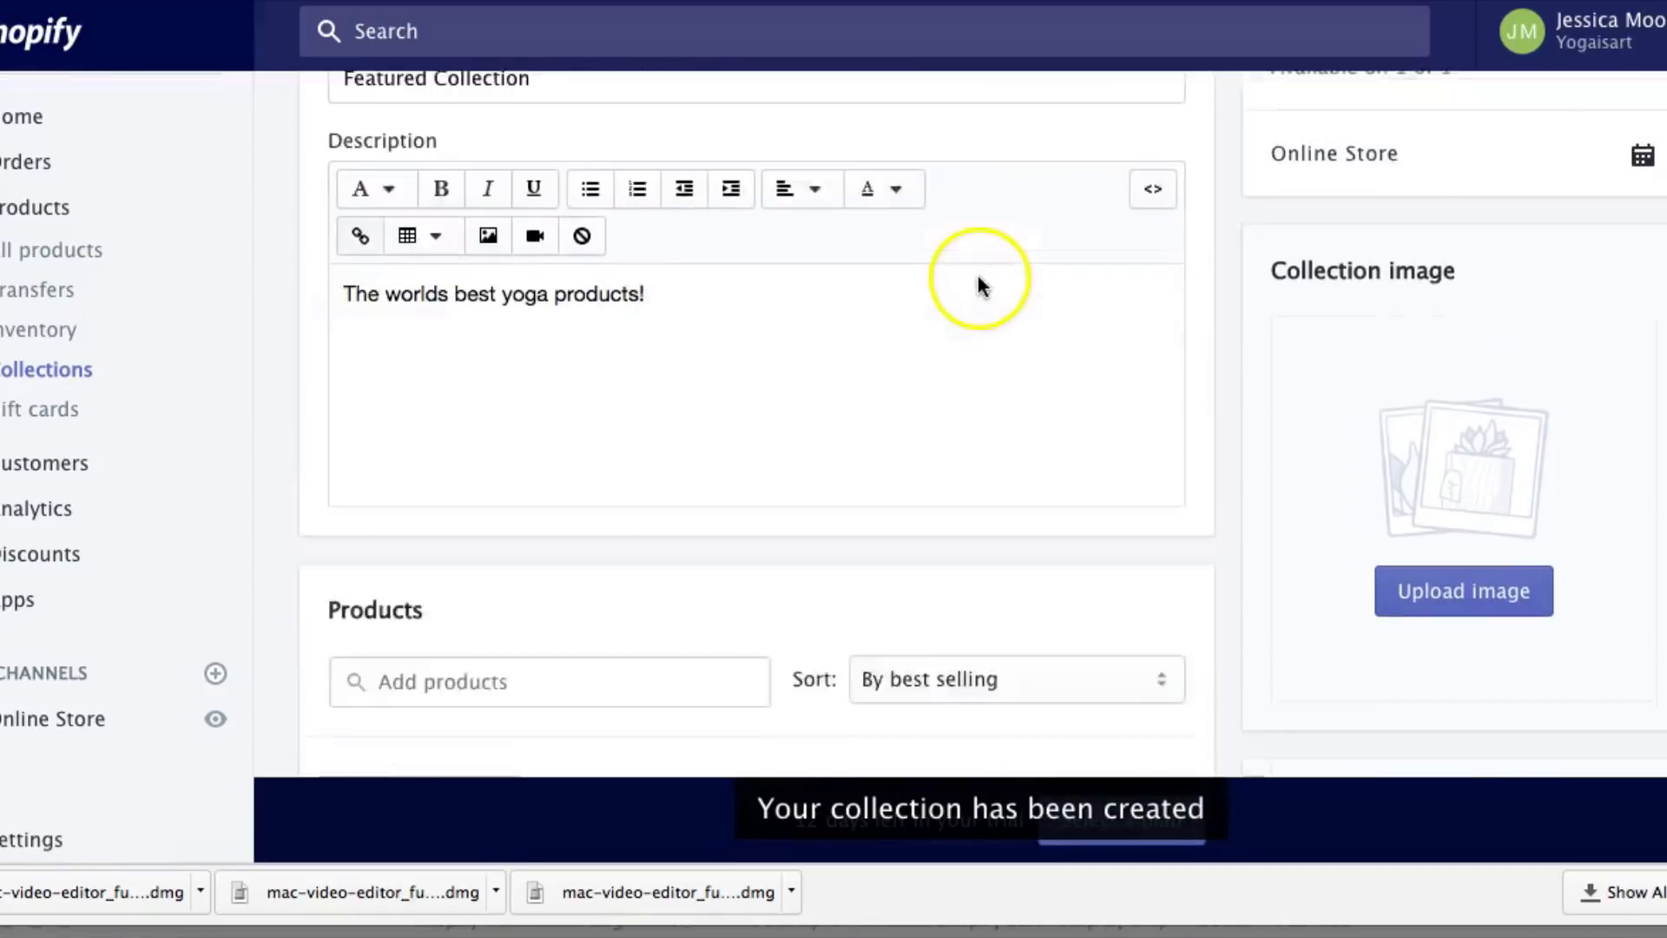
pyautogui.scroll(-7, 707, 295)
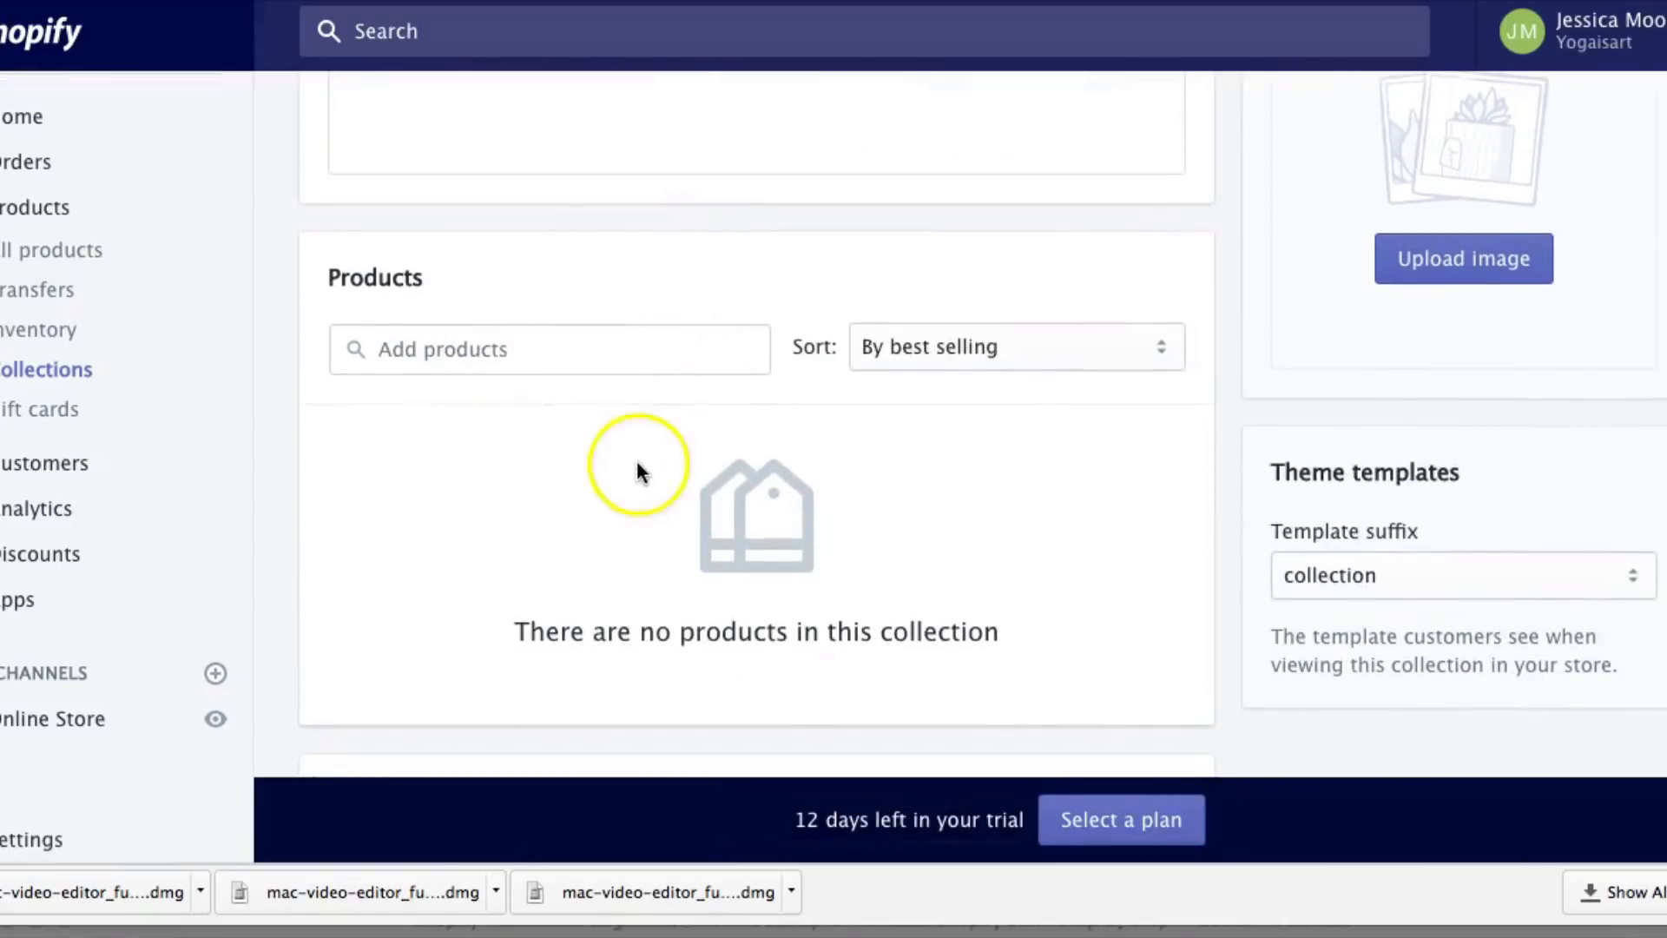
pyautogui.click(443, 347)
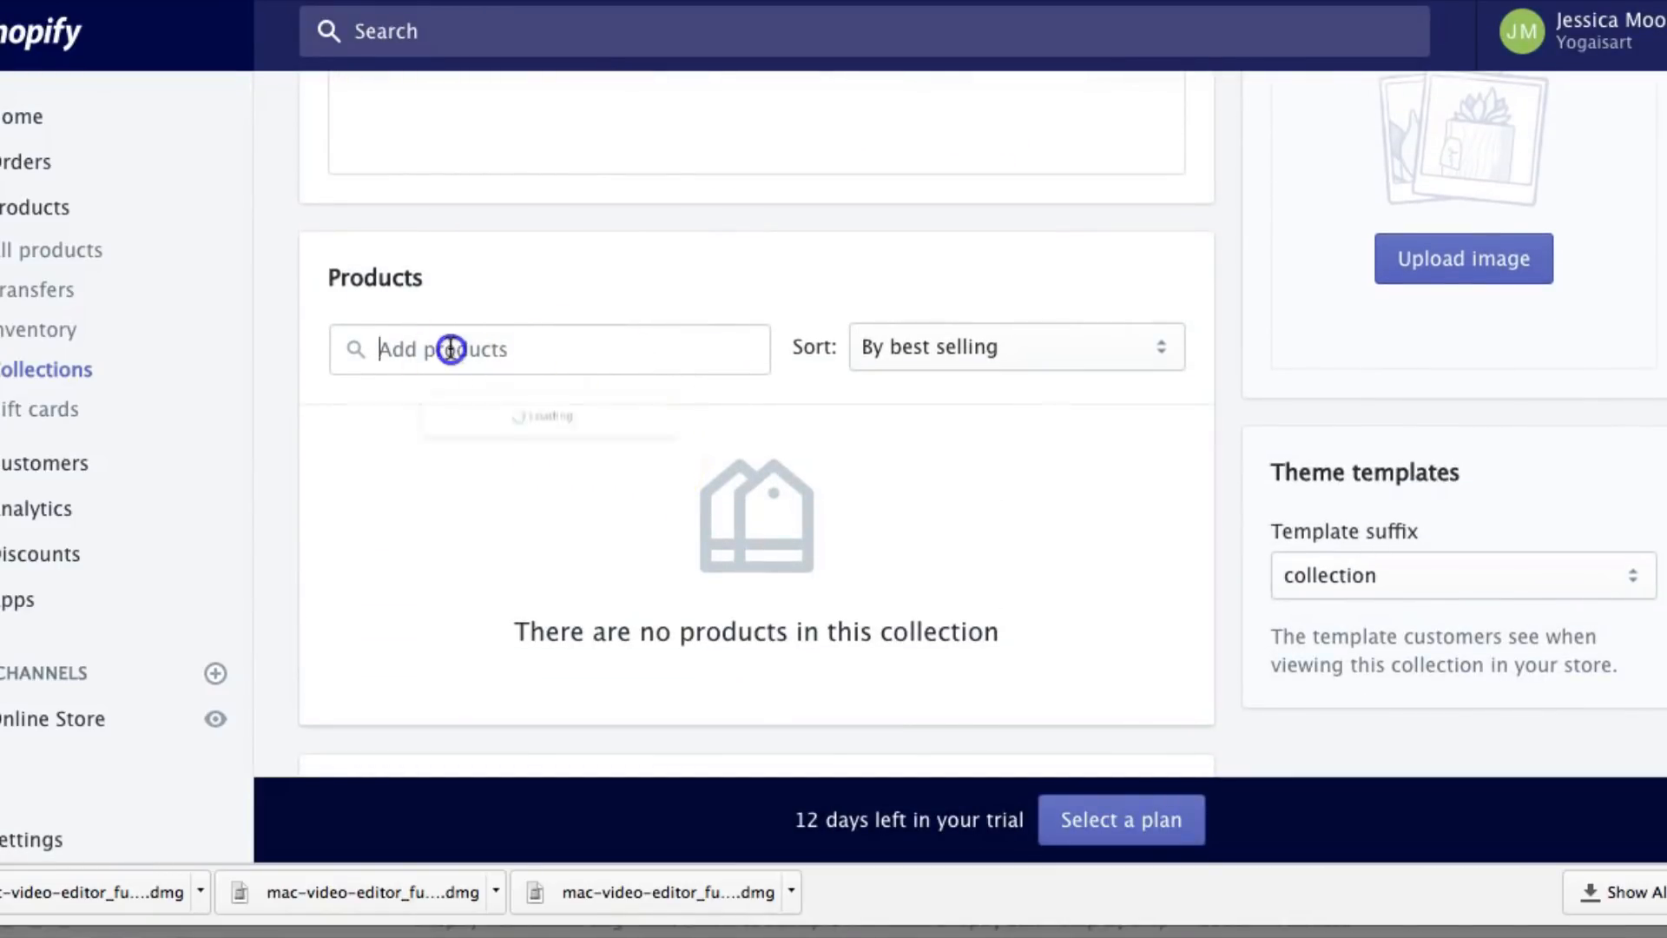
pyautogui.click(362, 460)
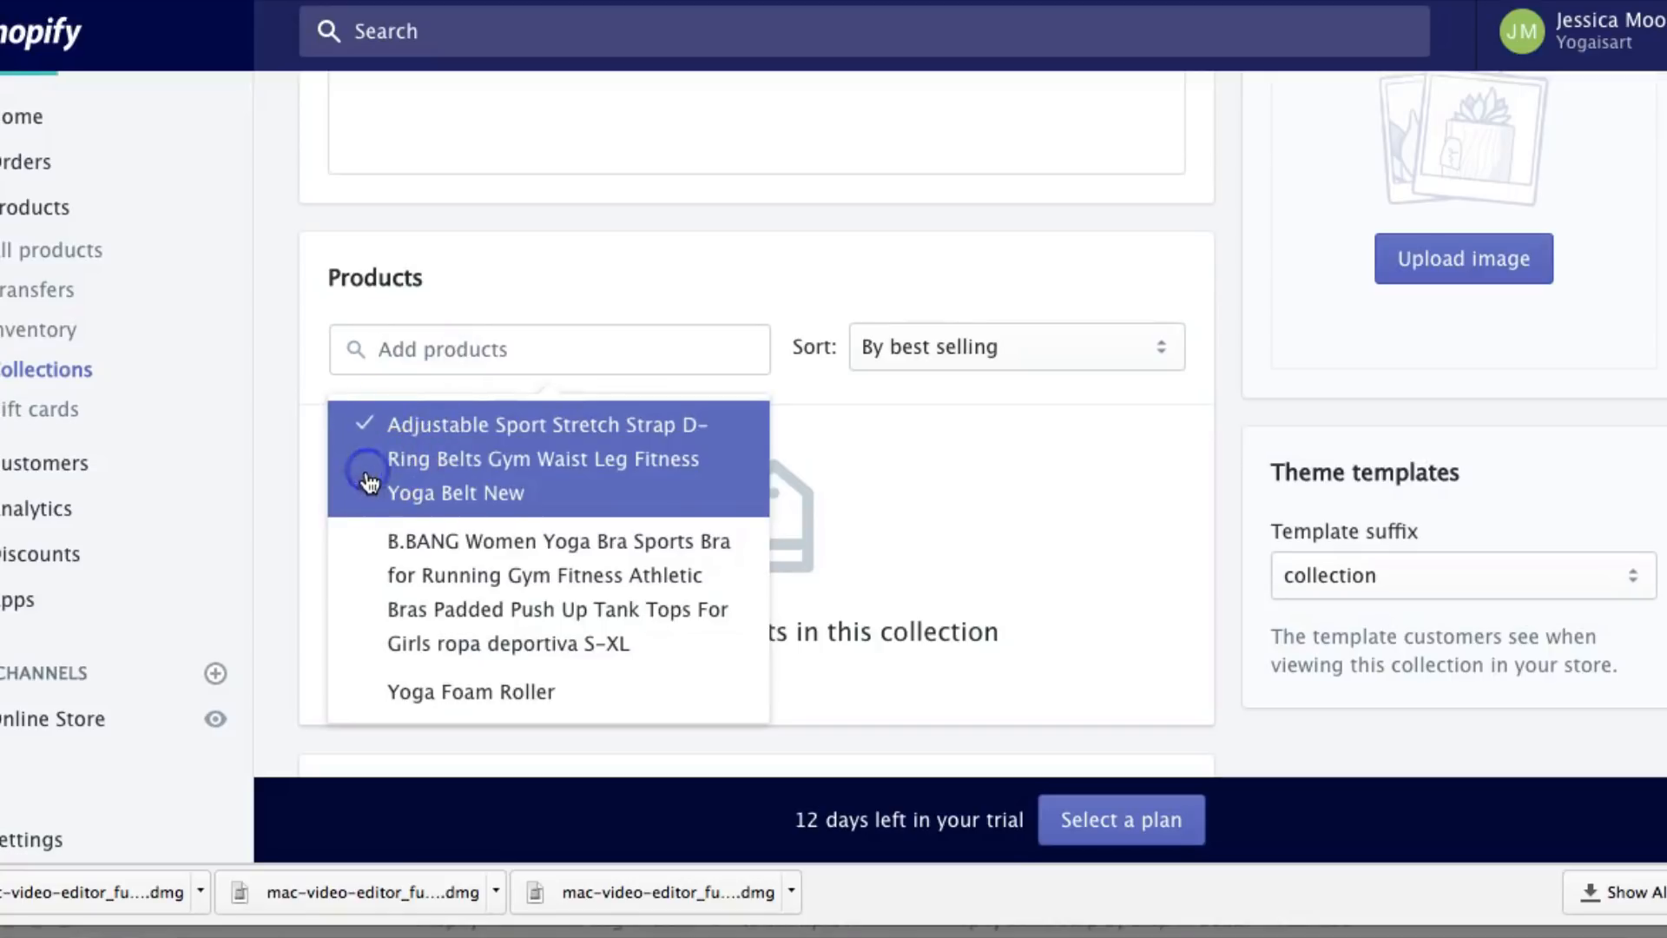
pyautogui.click(356, 556)
pyautogui.click(359, 691)
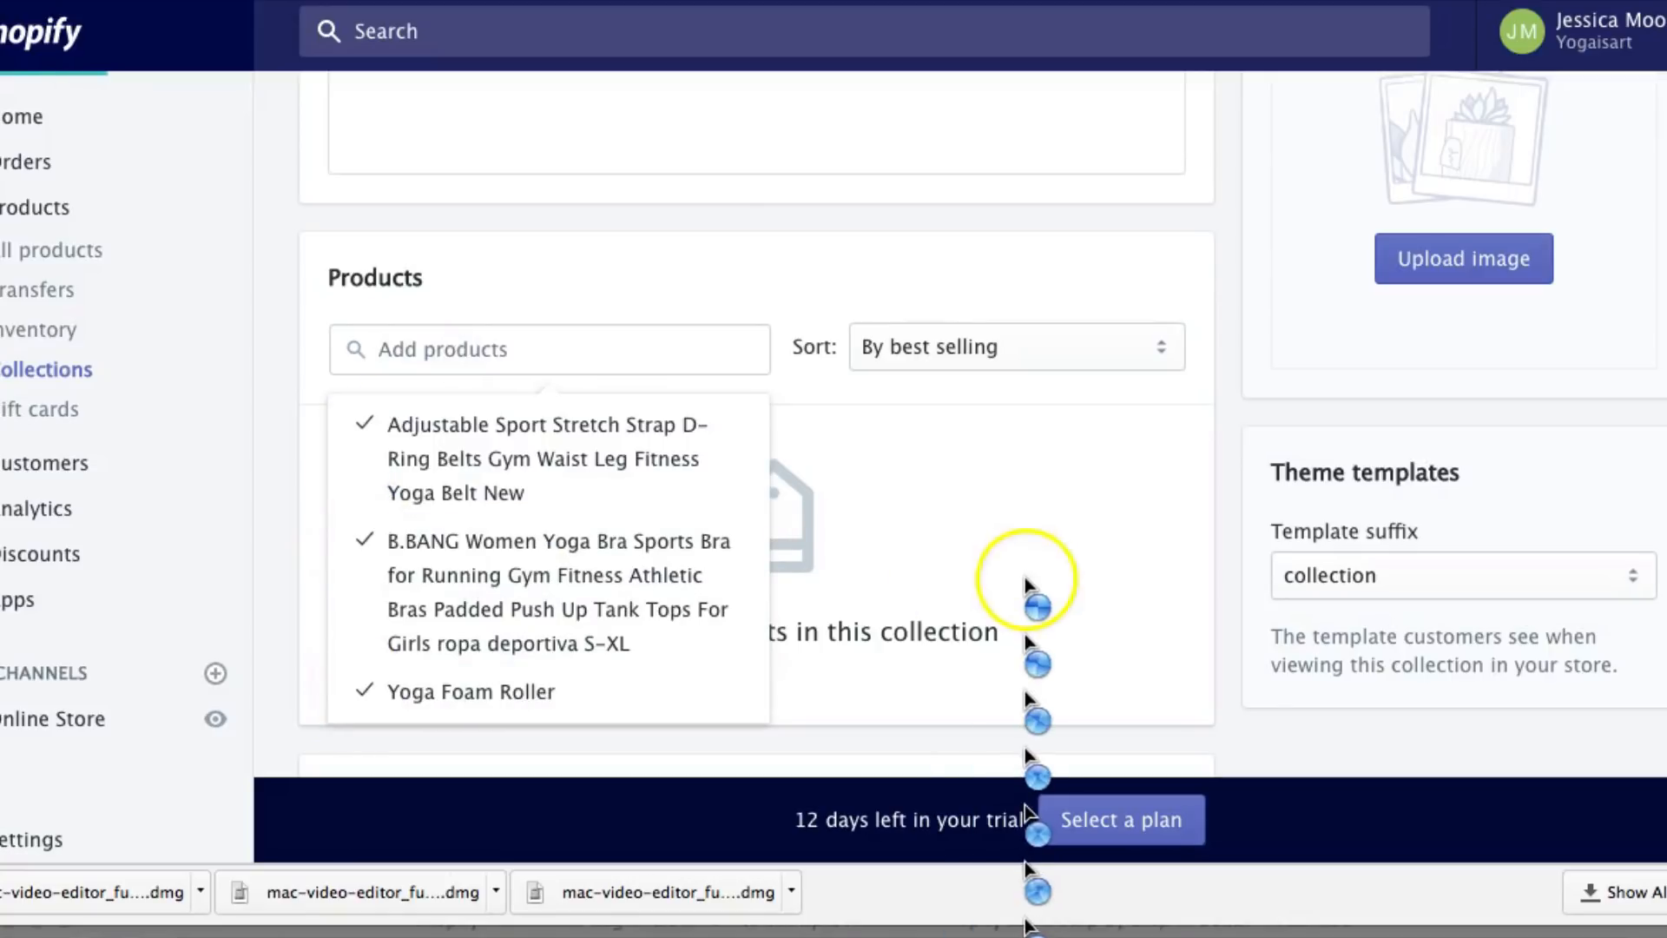
pyautogui.click(1027, 584)
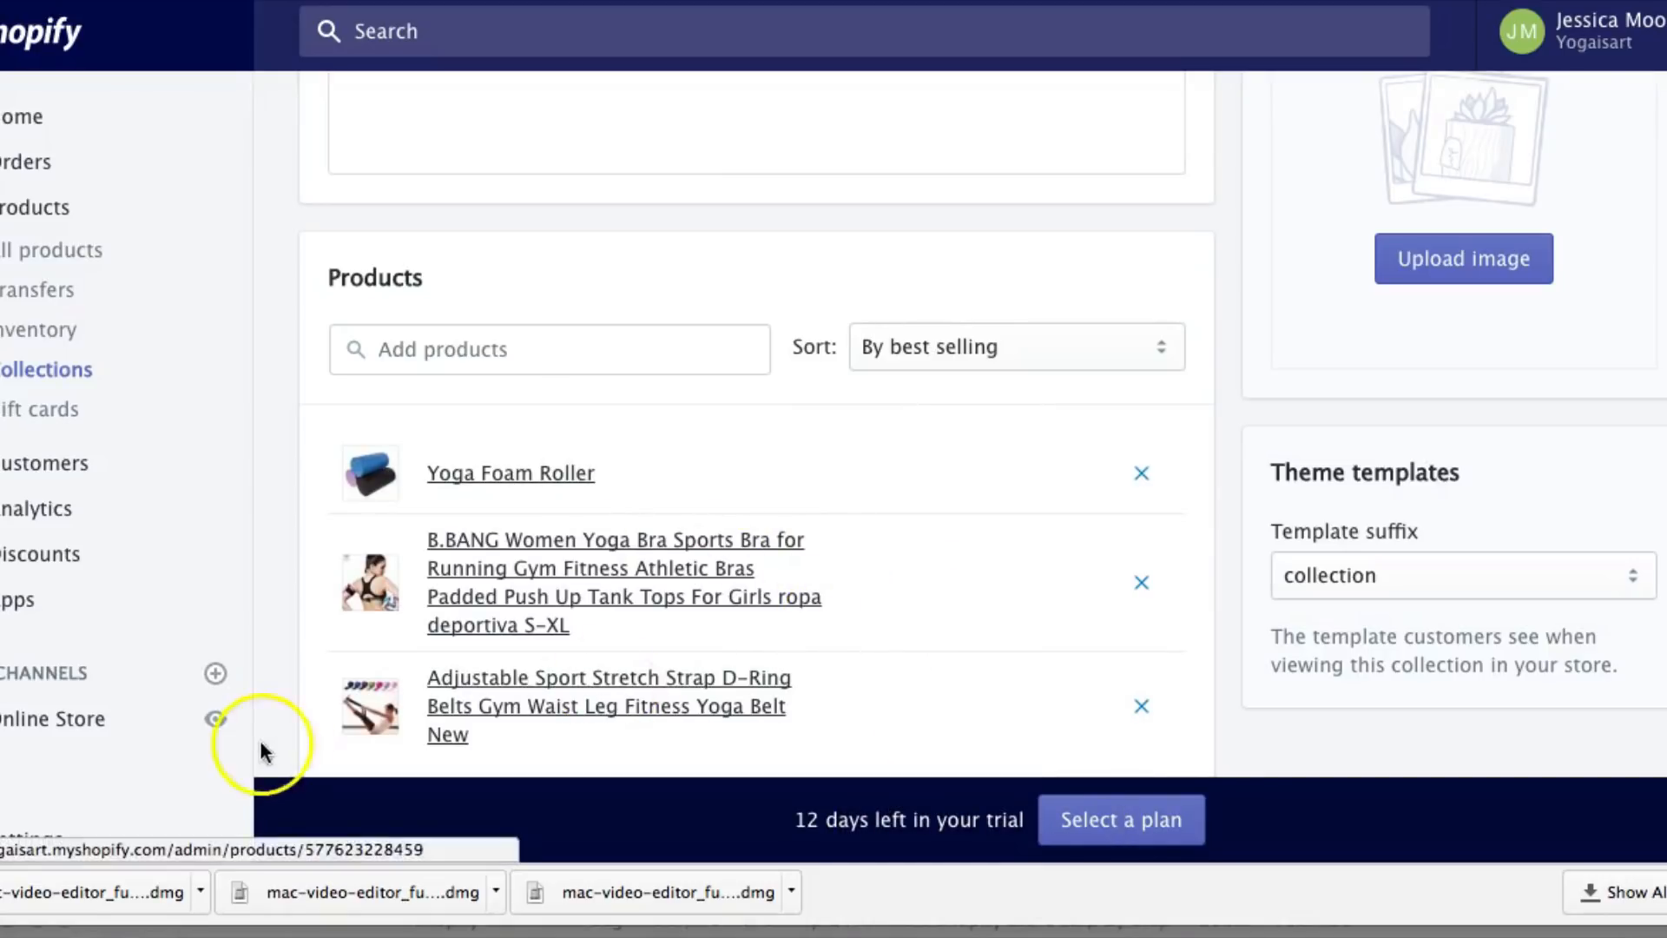
pyautogui.click(77, 730)
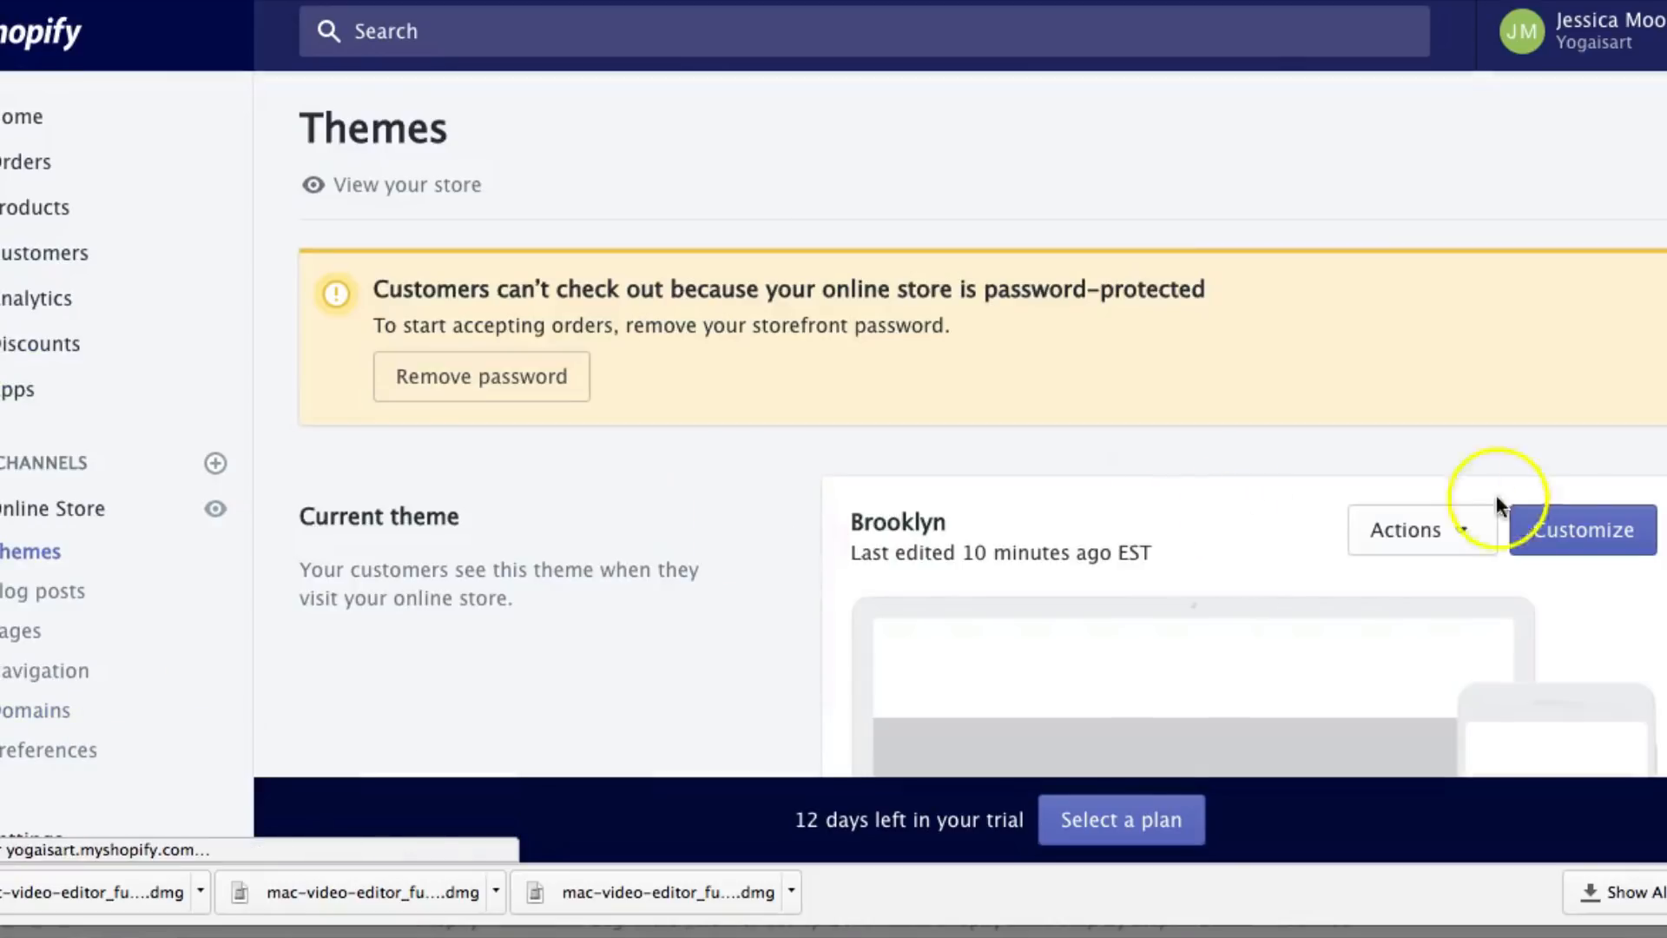
pyautogui.click(1572, 531)
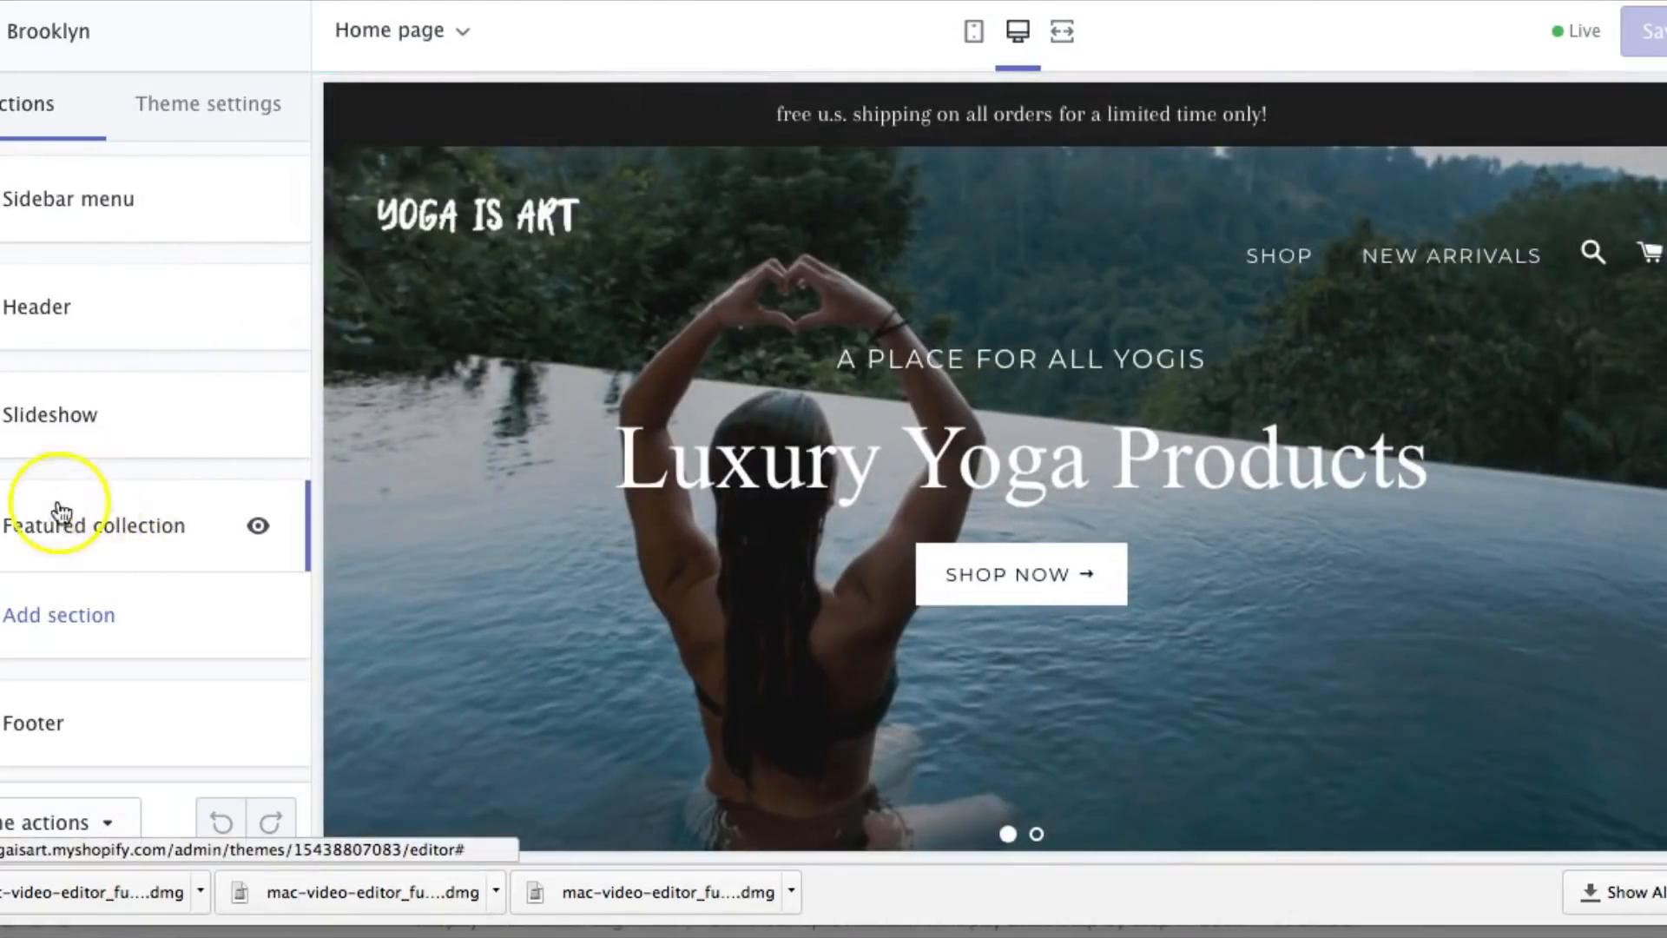
# Set the home page's Featured collection section to display 'Featured Collection'
pyautogui.click(84, 552)
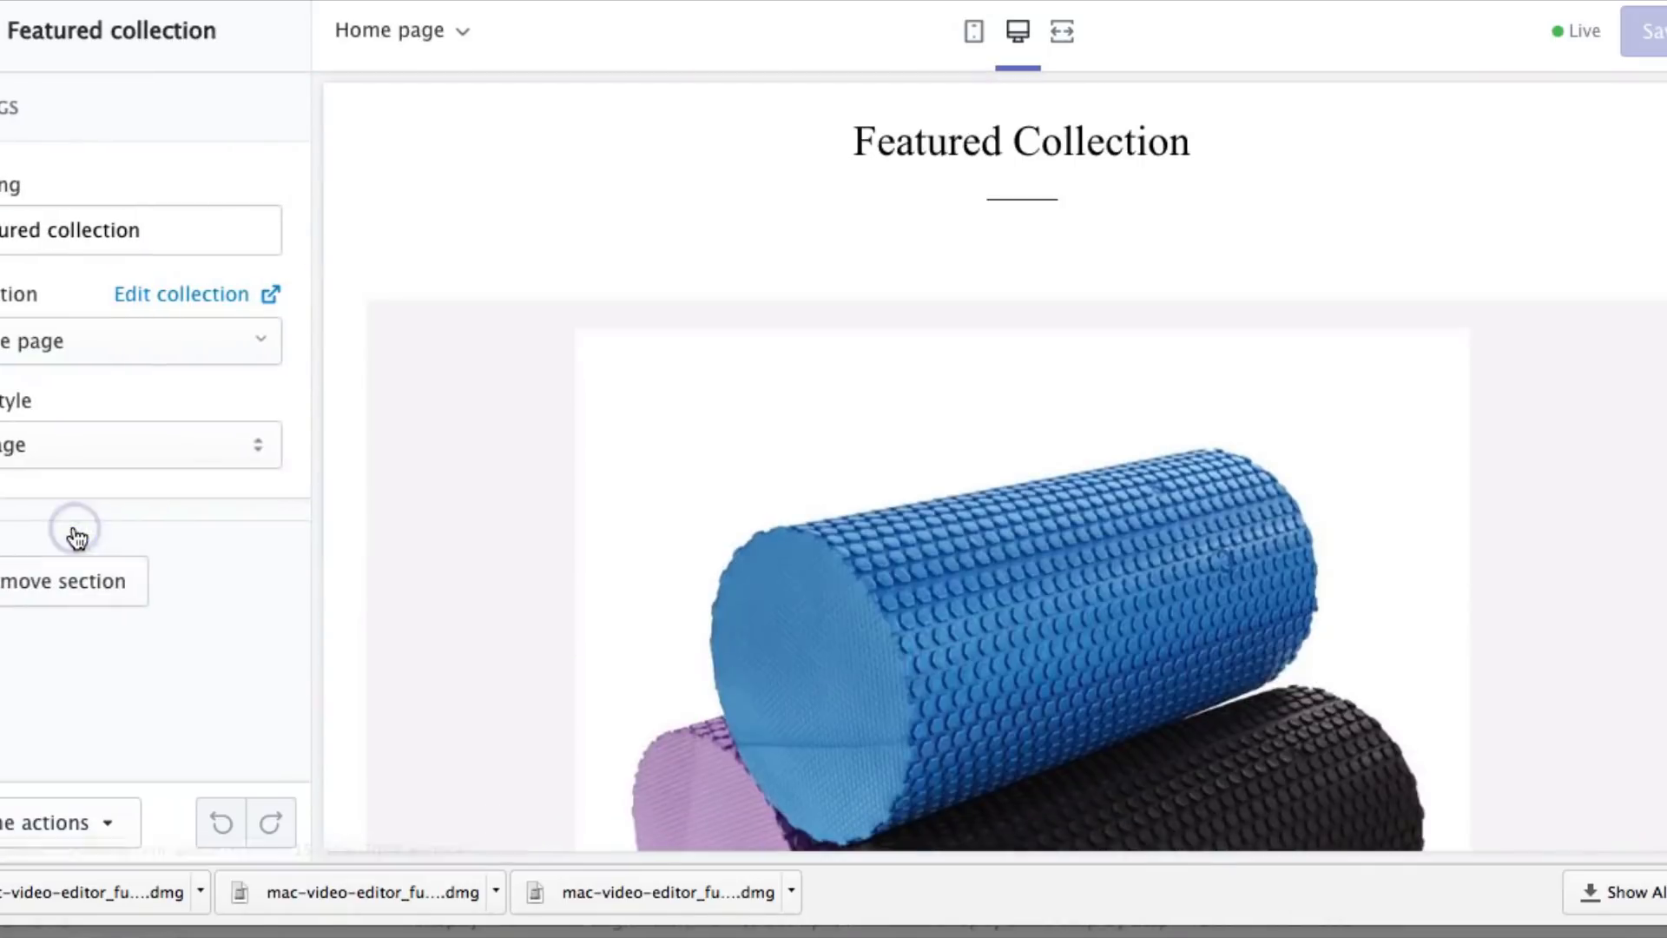
pyautogui.click(45, 346)
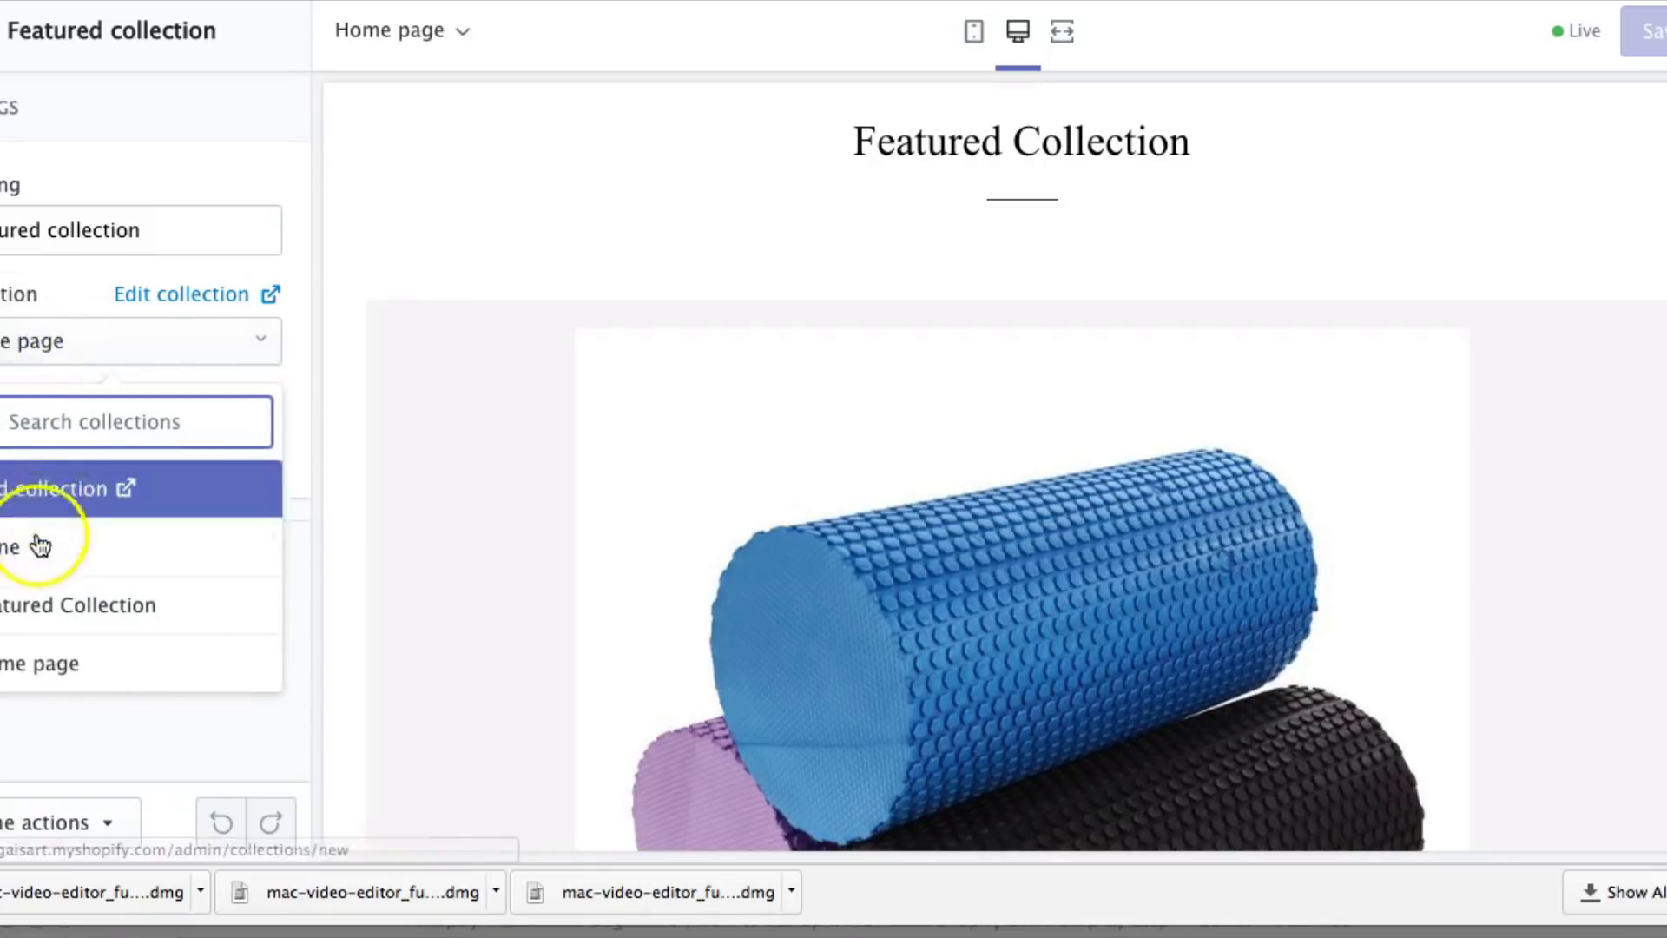
pyautogui.click(41, 605)
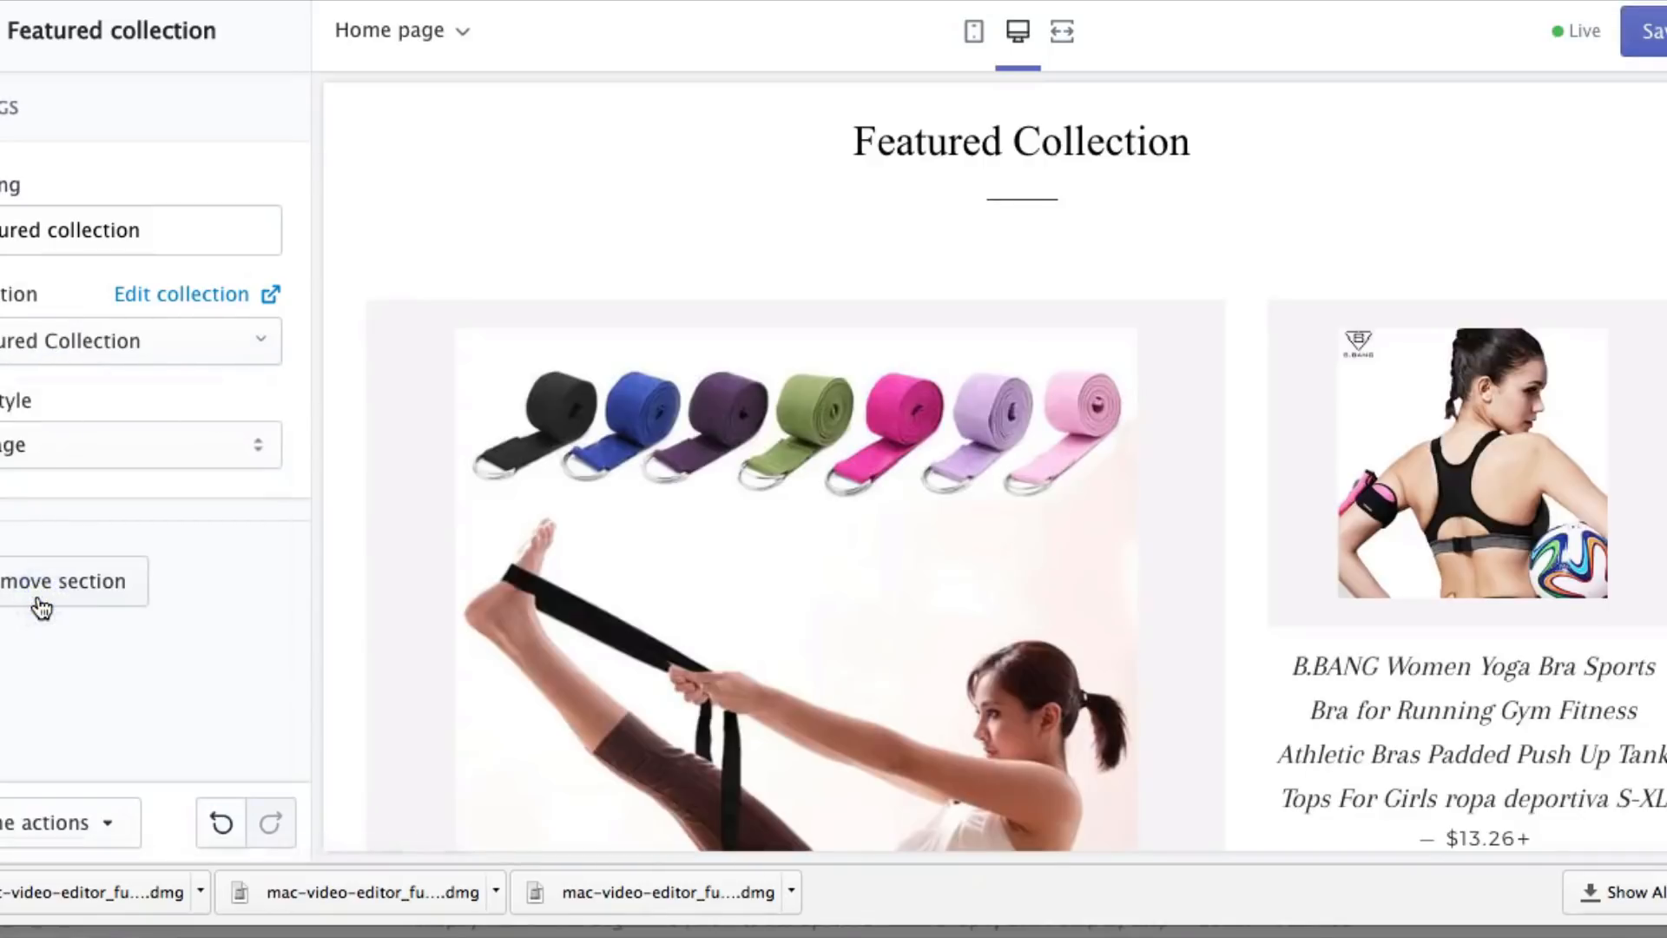
pyautogui.scroll(-8, 1389, 507)
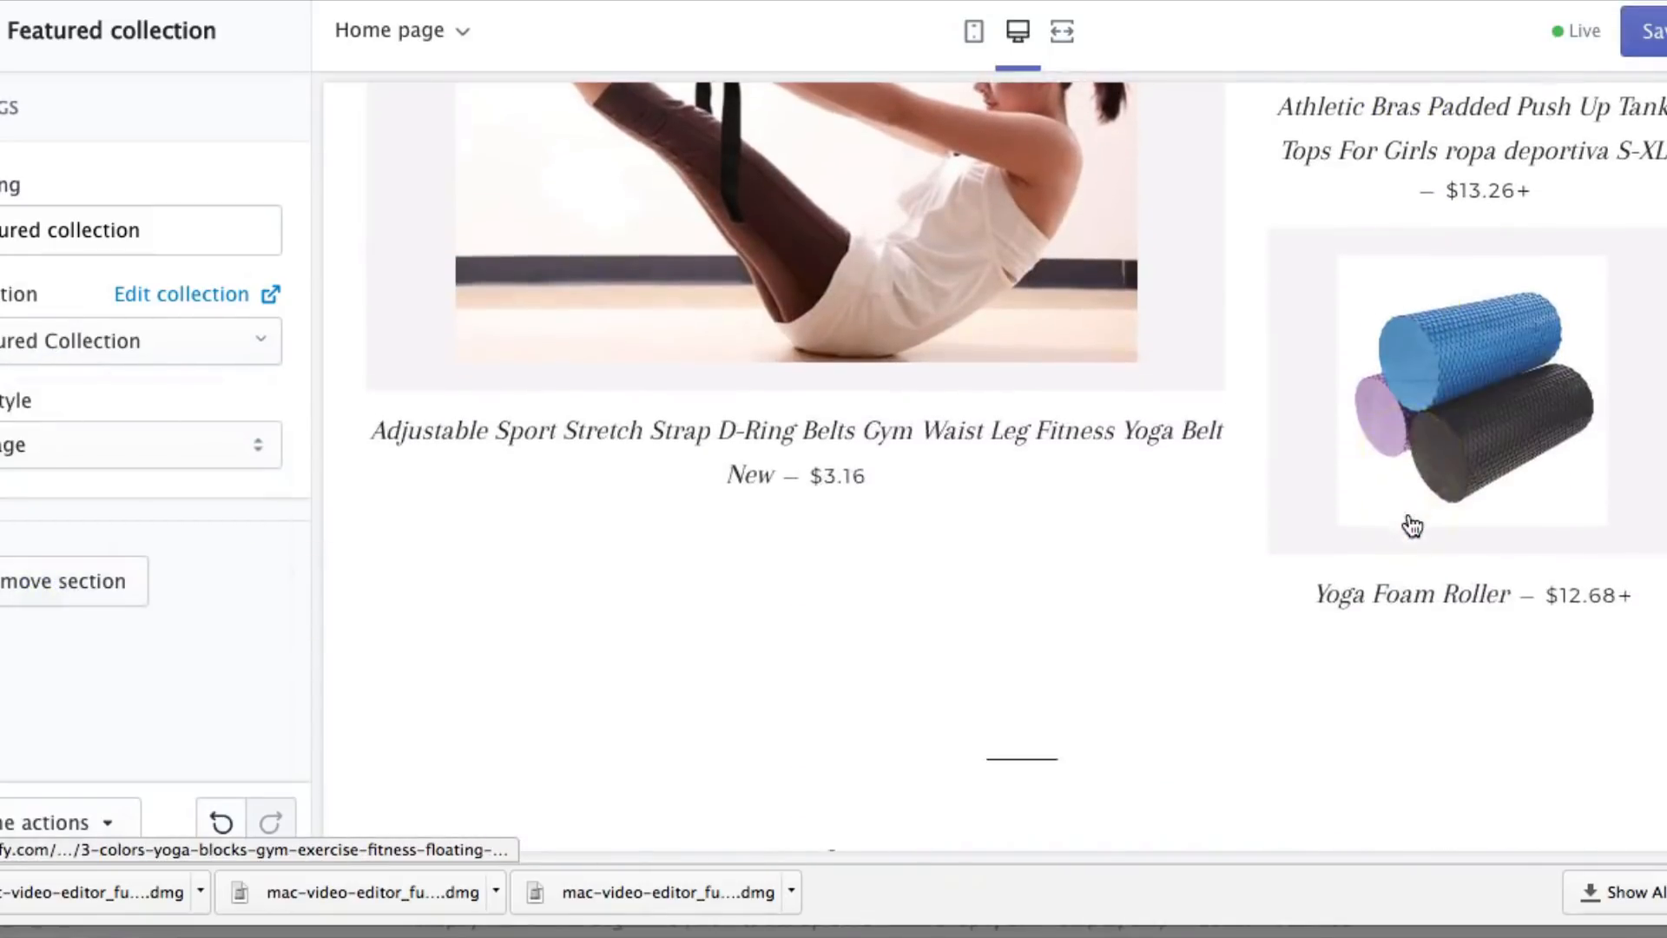
pyautogui.scroll(7, 1408, 521)
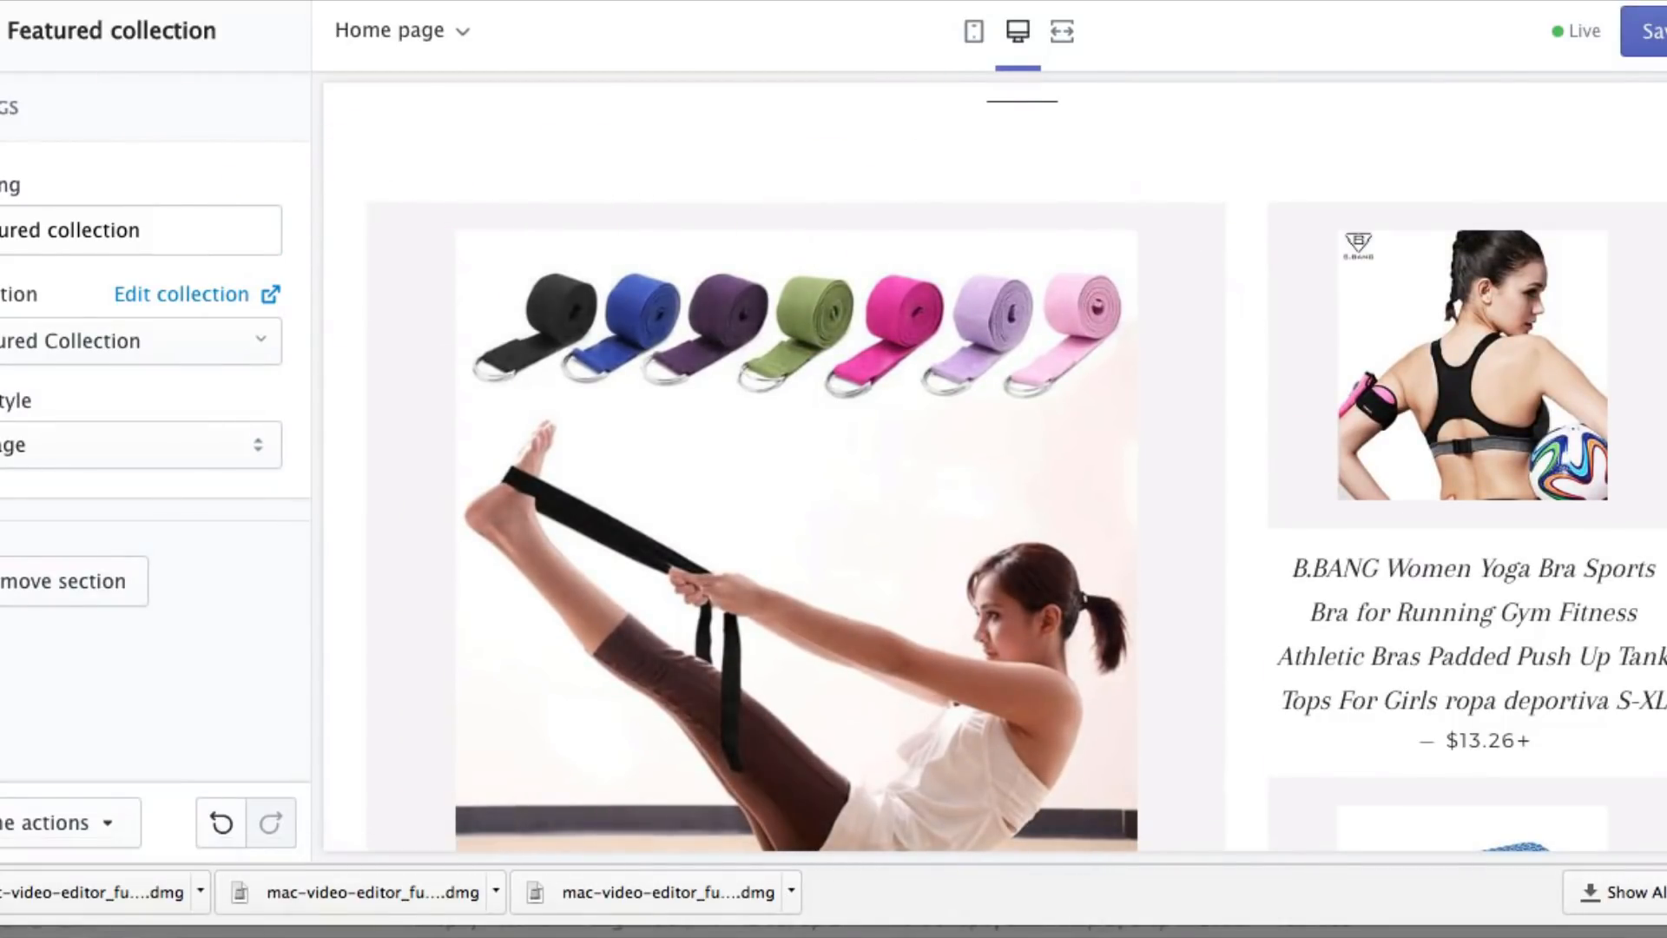
# Set the theme's product background colour to white (#ffffff), save the theme, and exit the editor
pyautogui.click(148, 103)
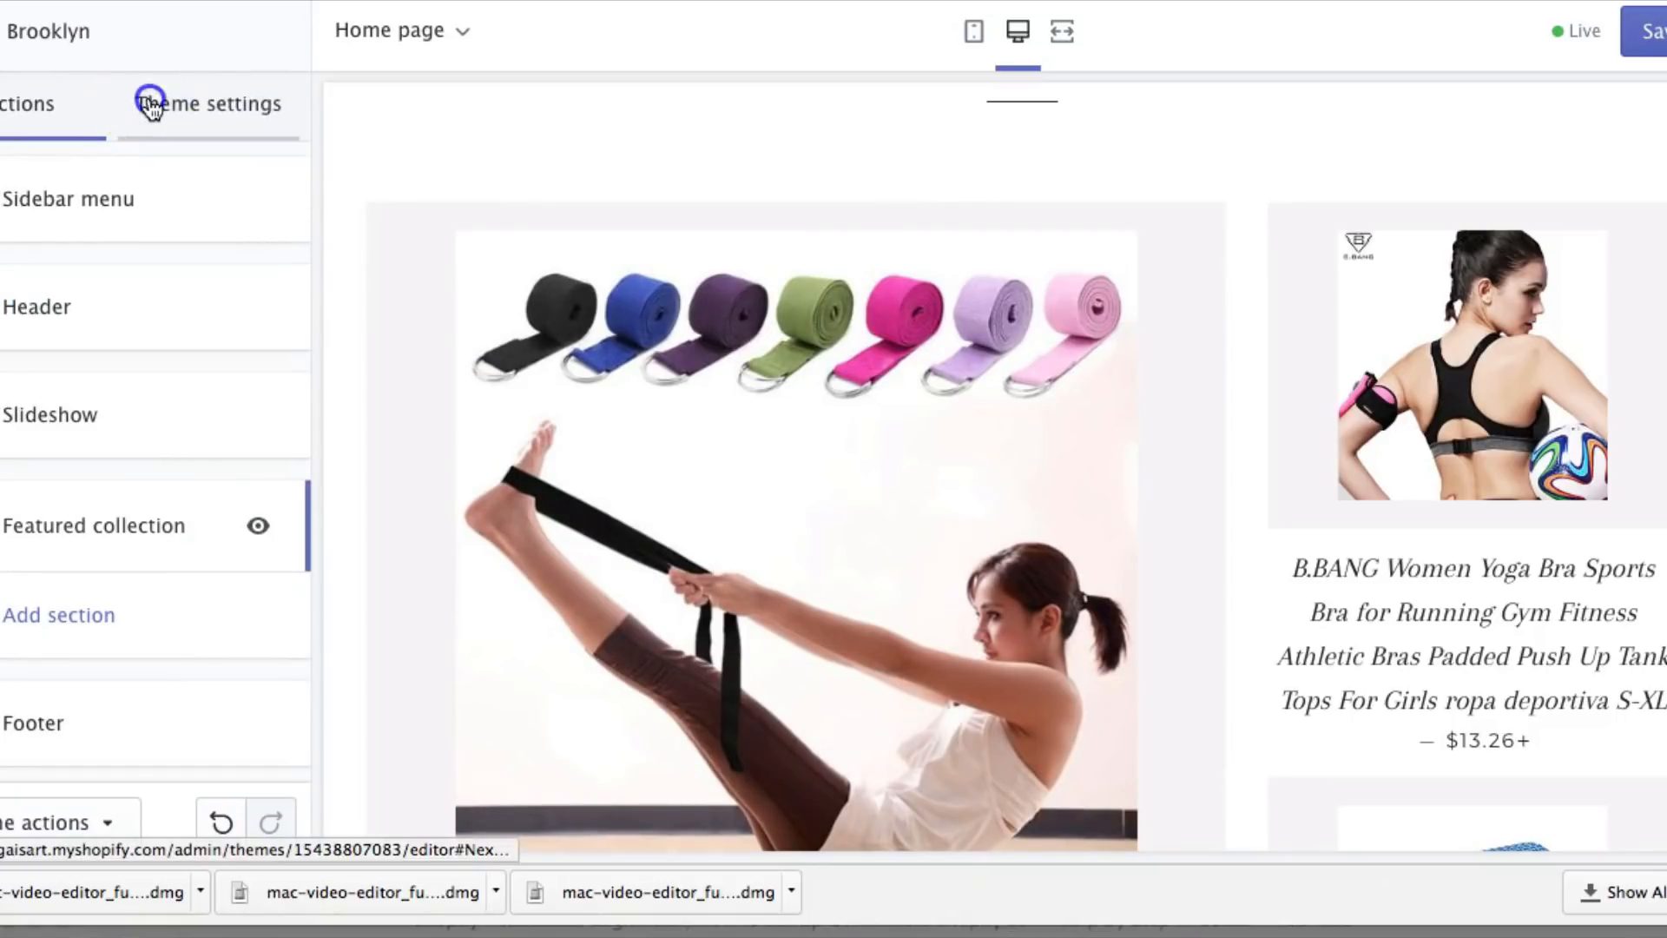
pyautogui.click(54, 201)
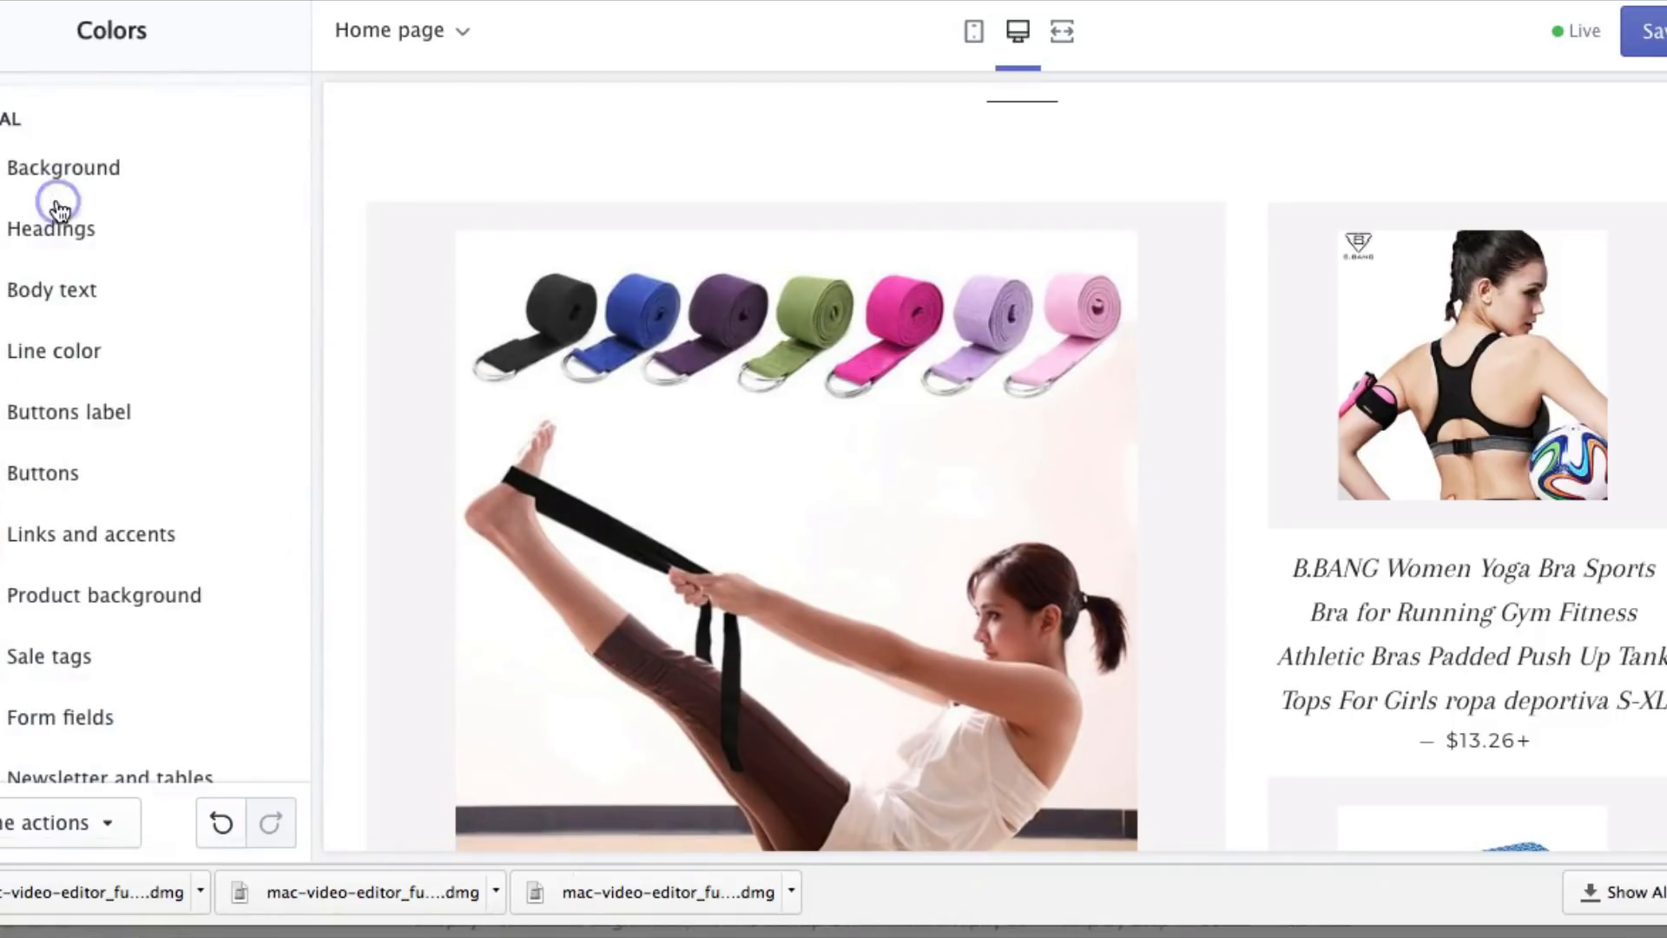
pyautogui.click(44, 596)
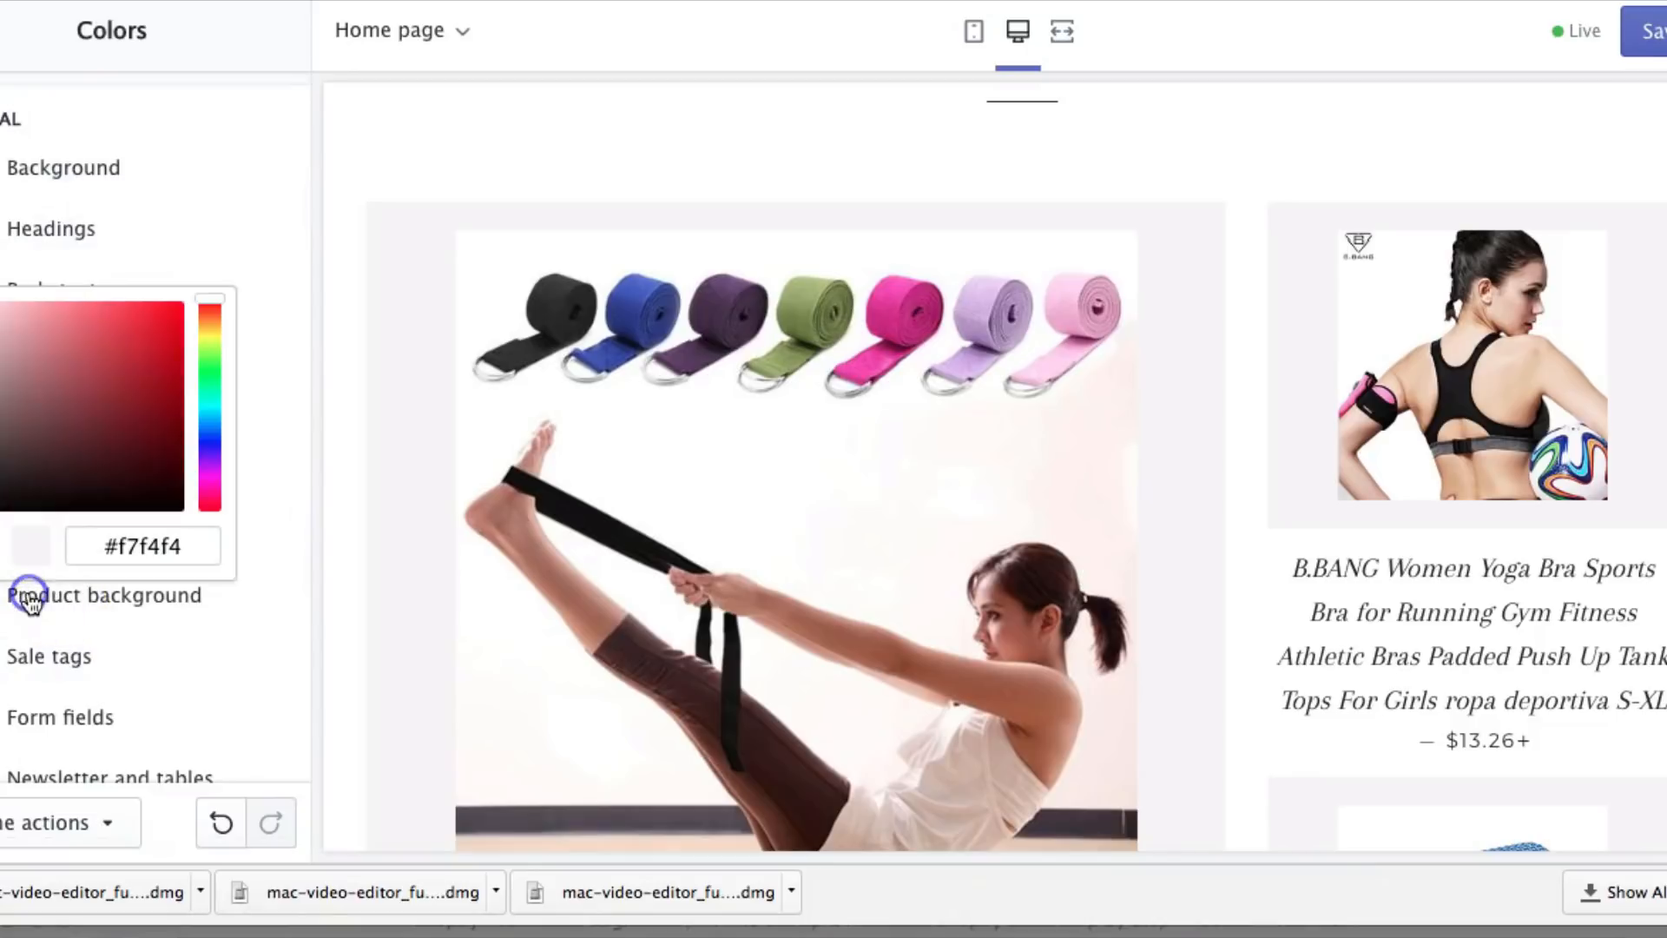
pyautogui.click(2, 303)
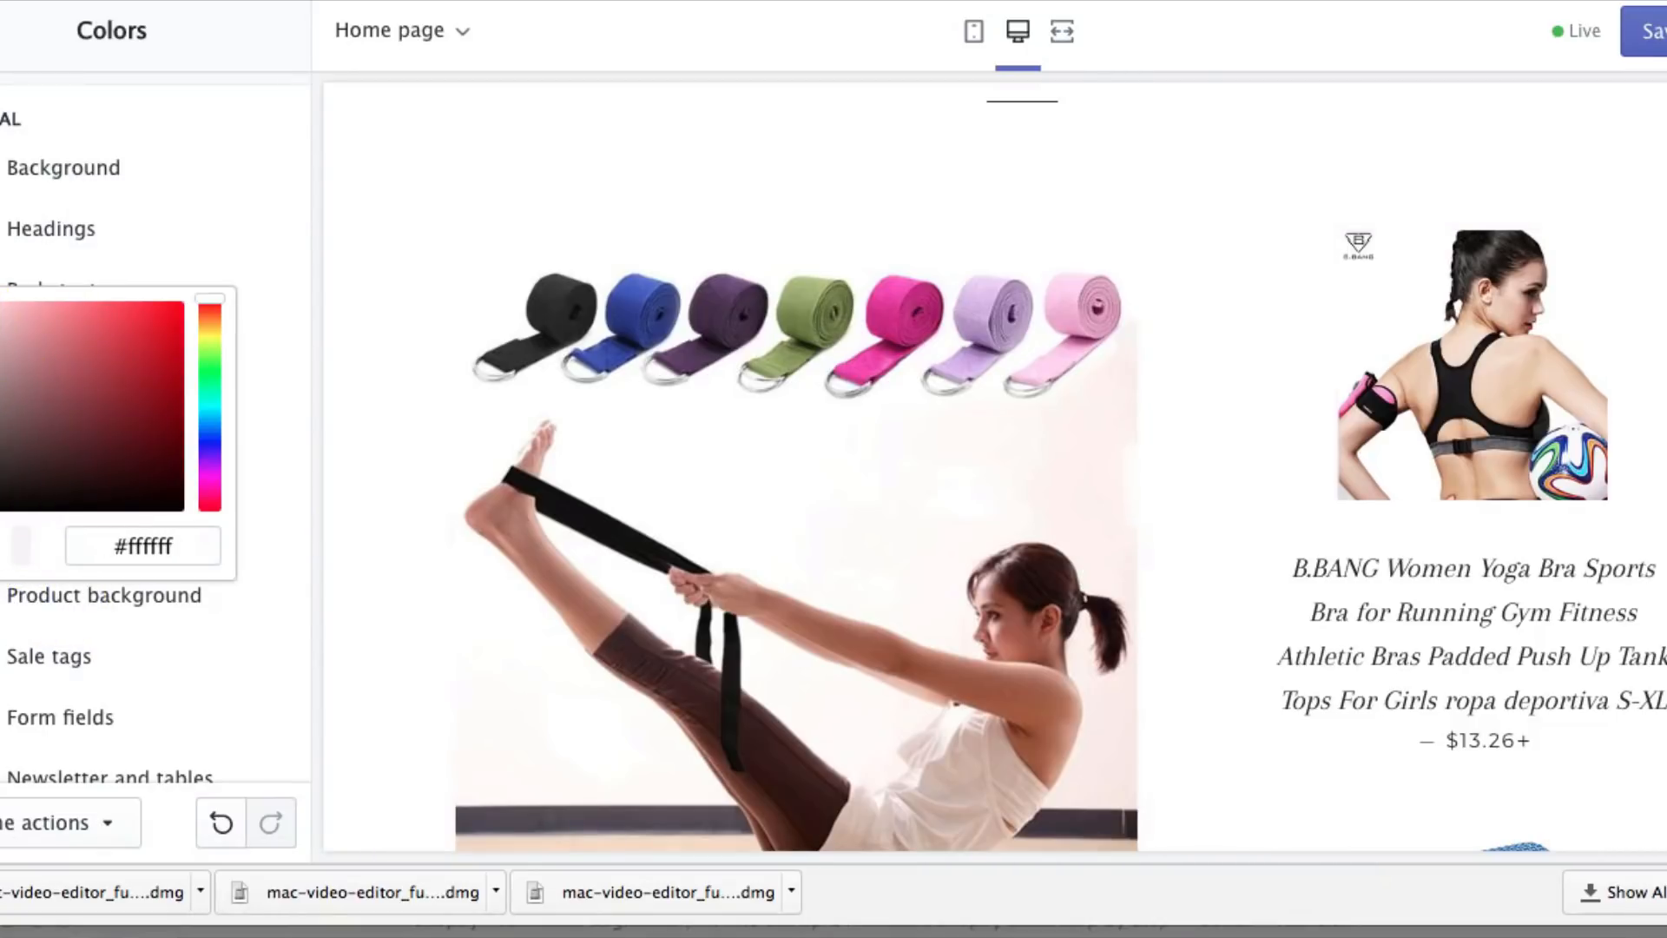
pyautogui.click(640, 409)
pyautogui.scroll(-10, 1165, 550)
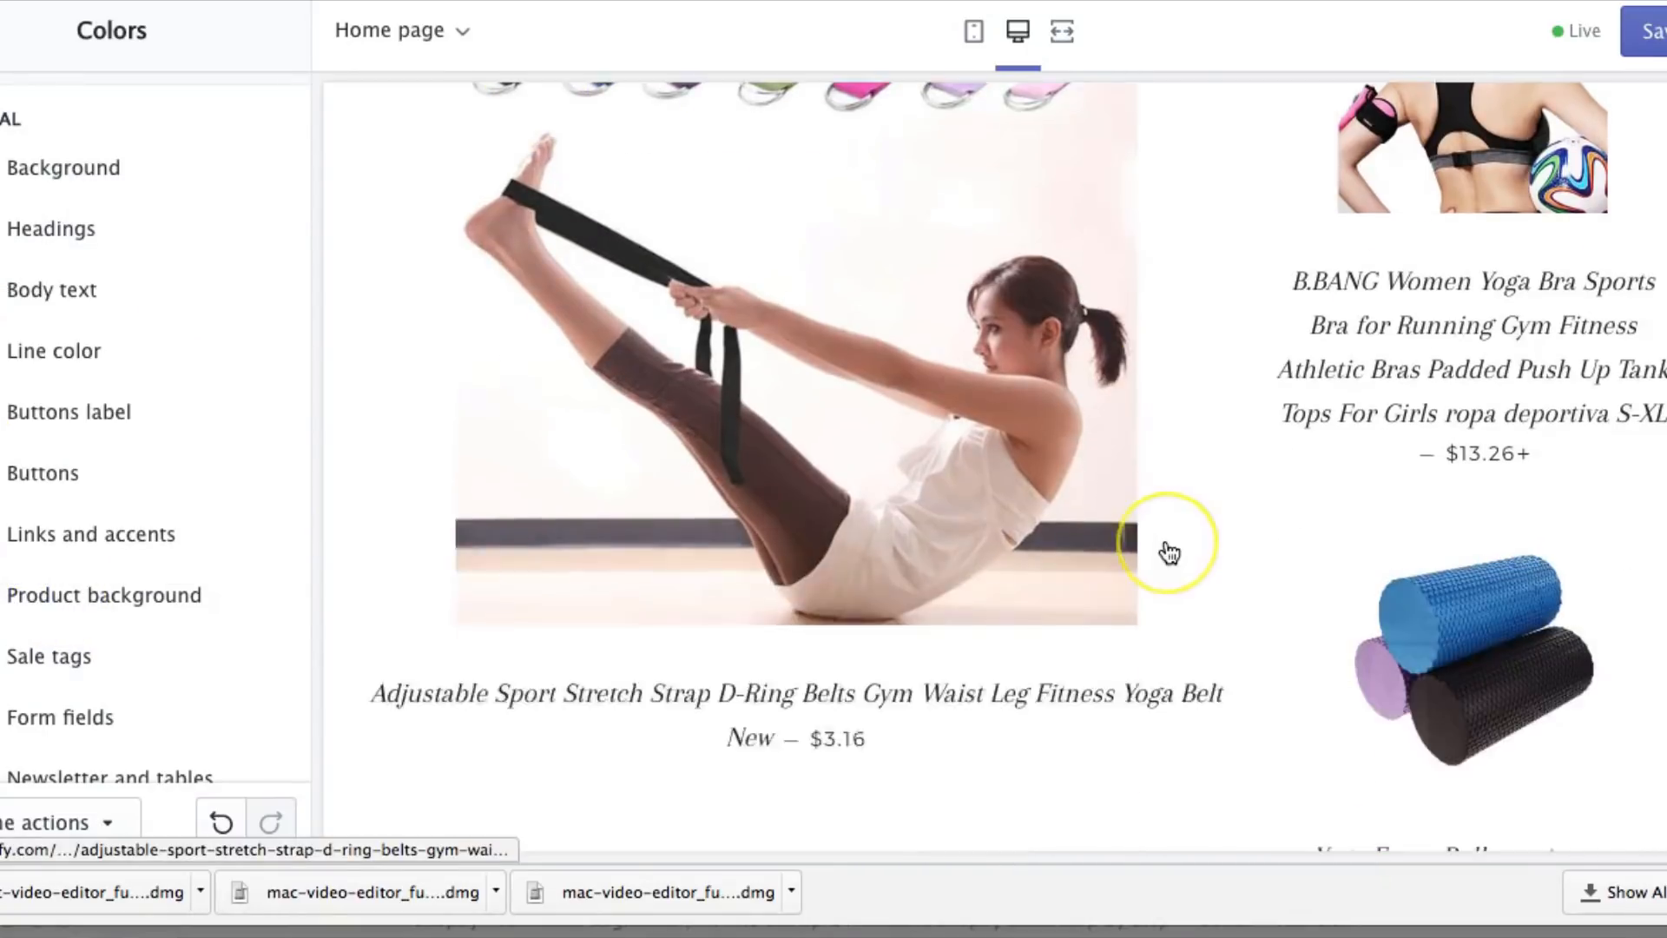
pyautogui.scroll(10, 1164, 551)
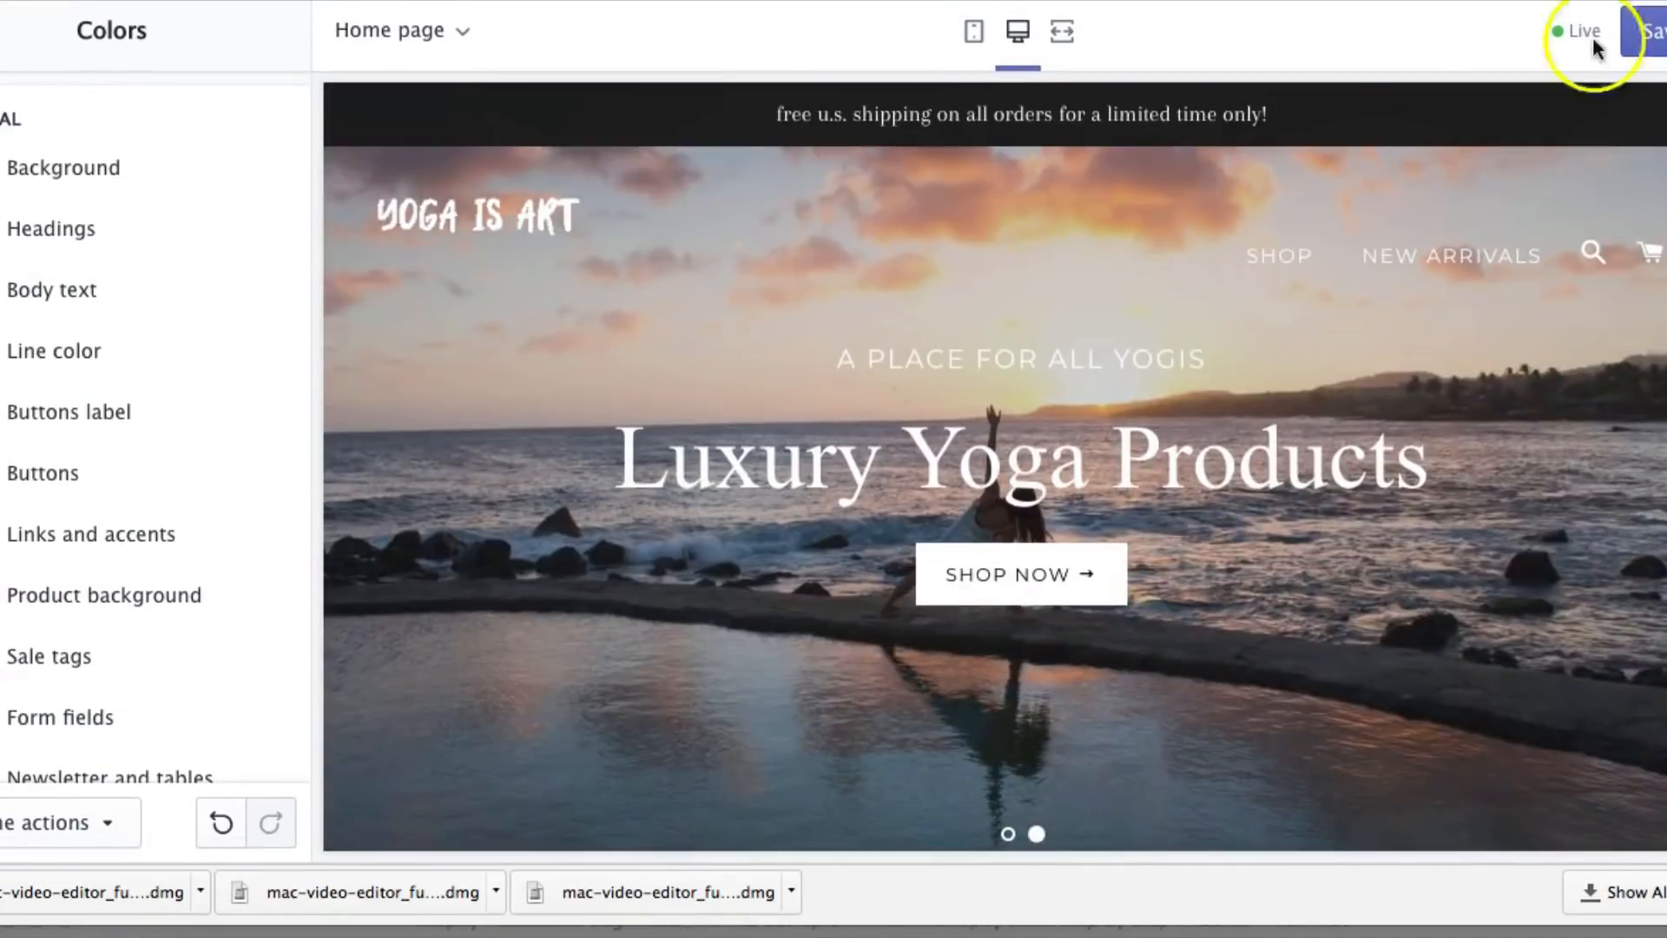
pyautogui.click(1646, 29)
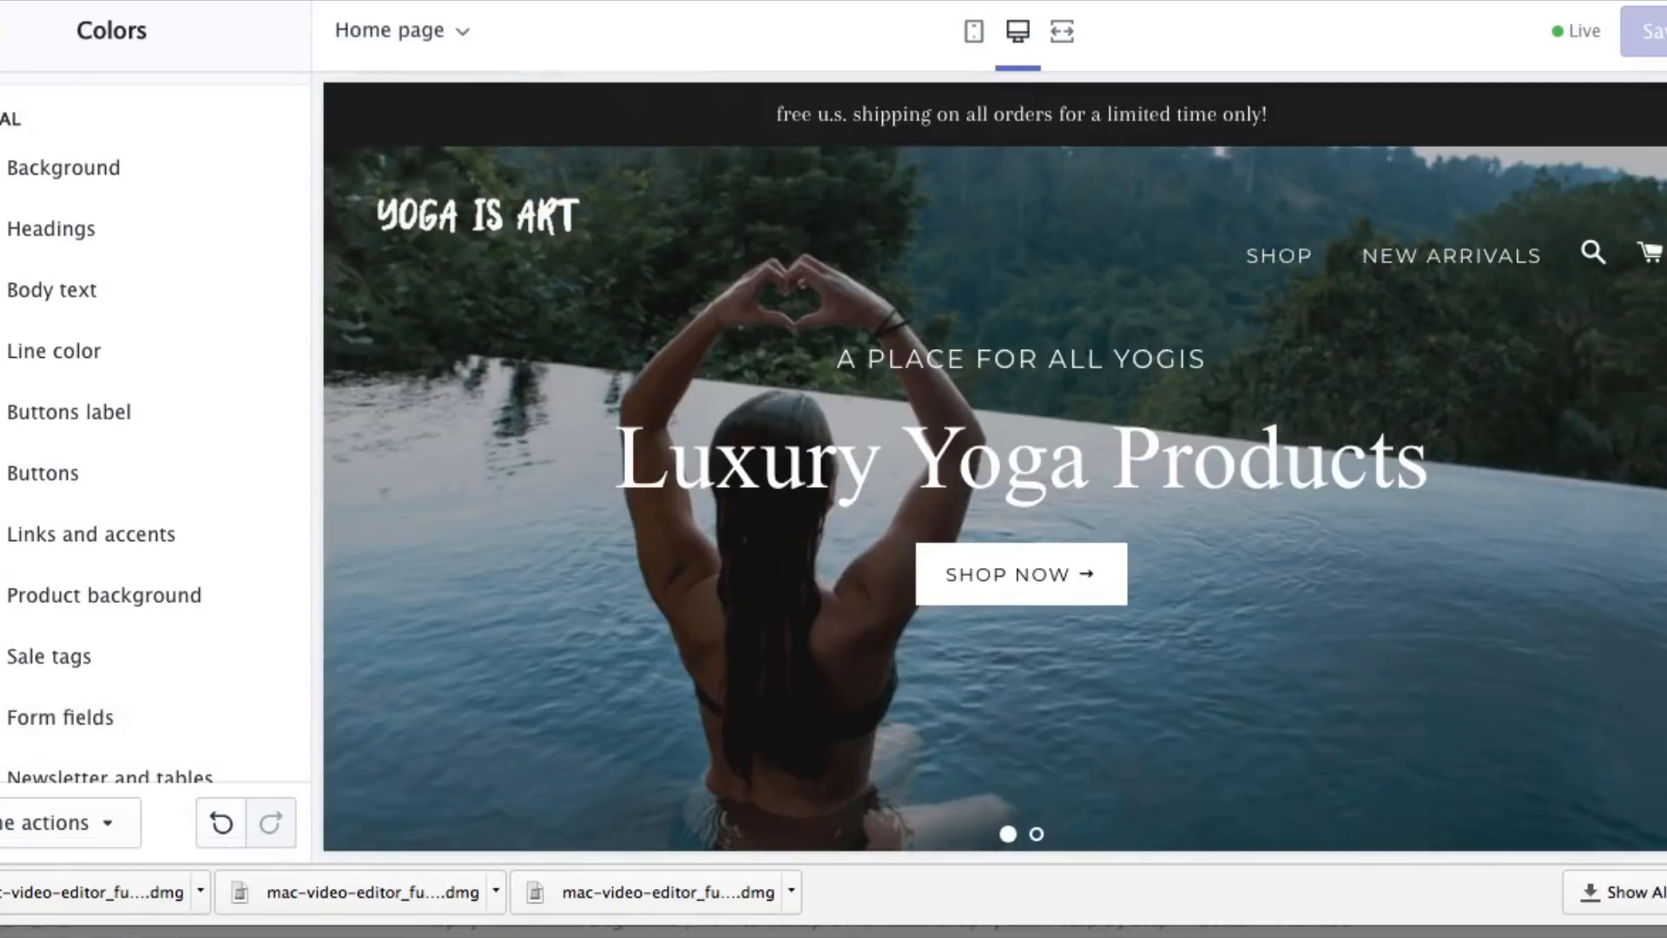
pyautogui.click(4, 31)
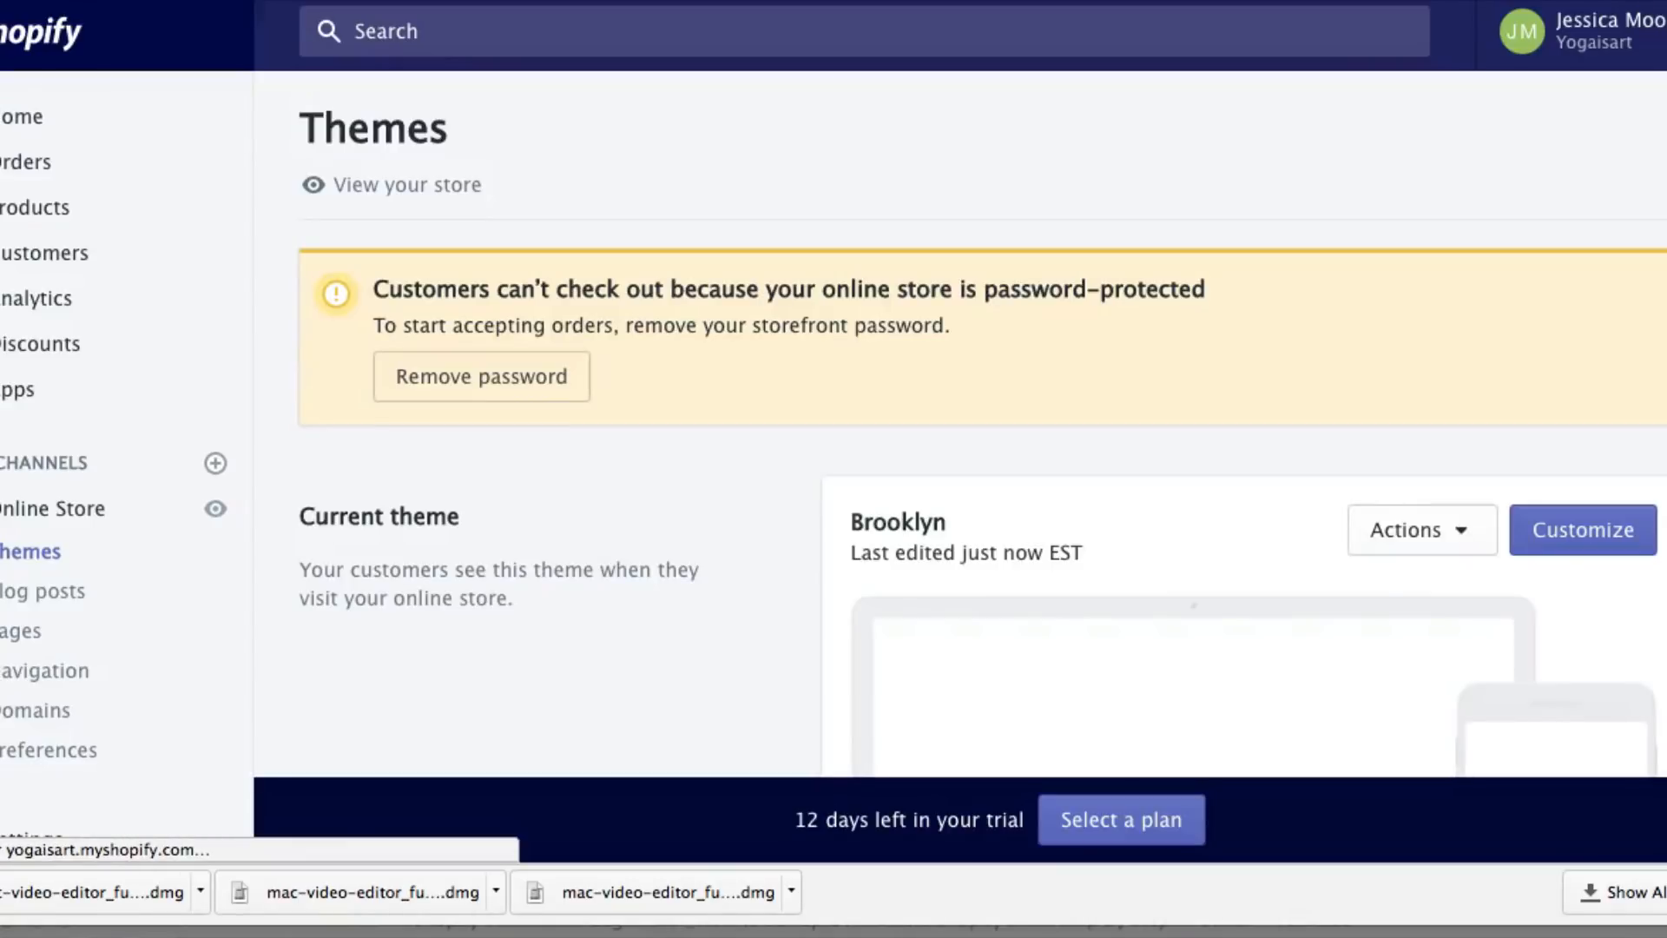
# In the Main menu, relink the SHOP item from Home page to the Featured Collection
pyautogui.click(29, 673)
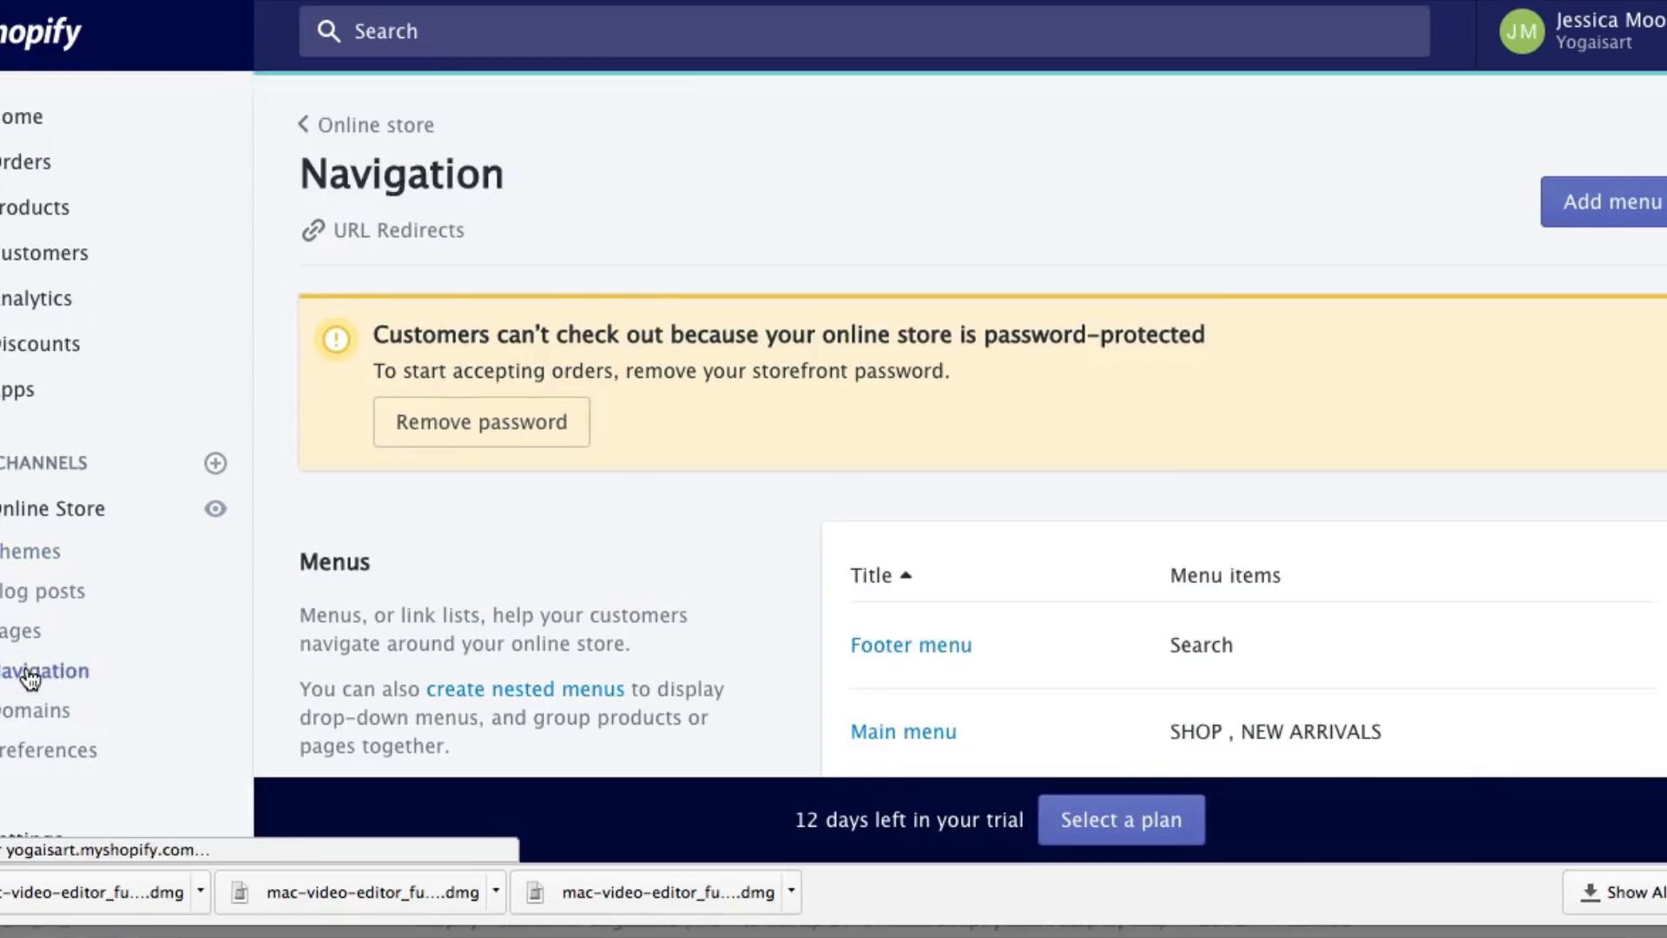
pyautogui.scroll(-3, 590, 599)
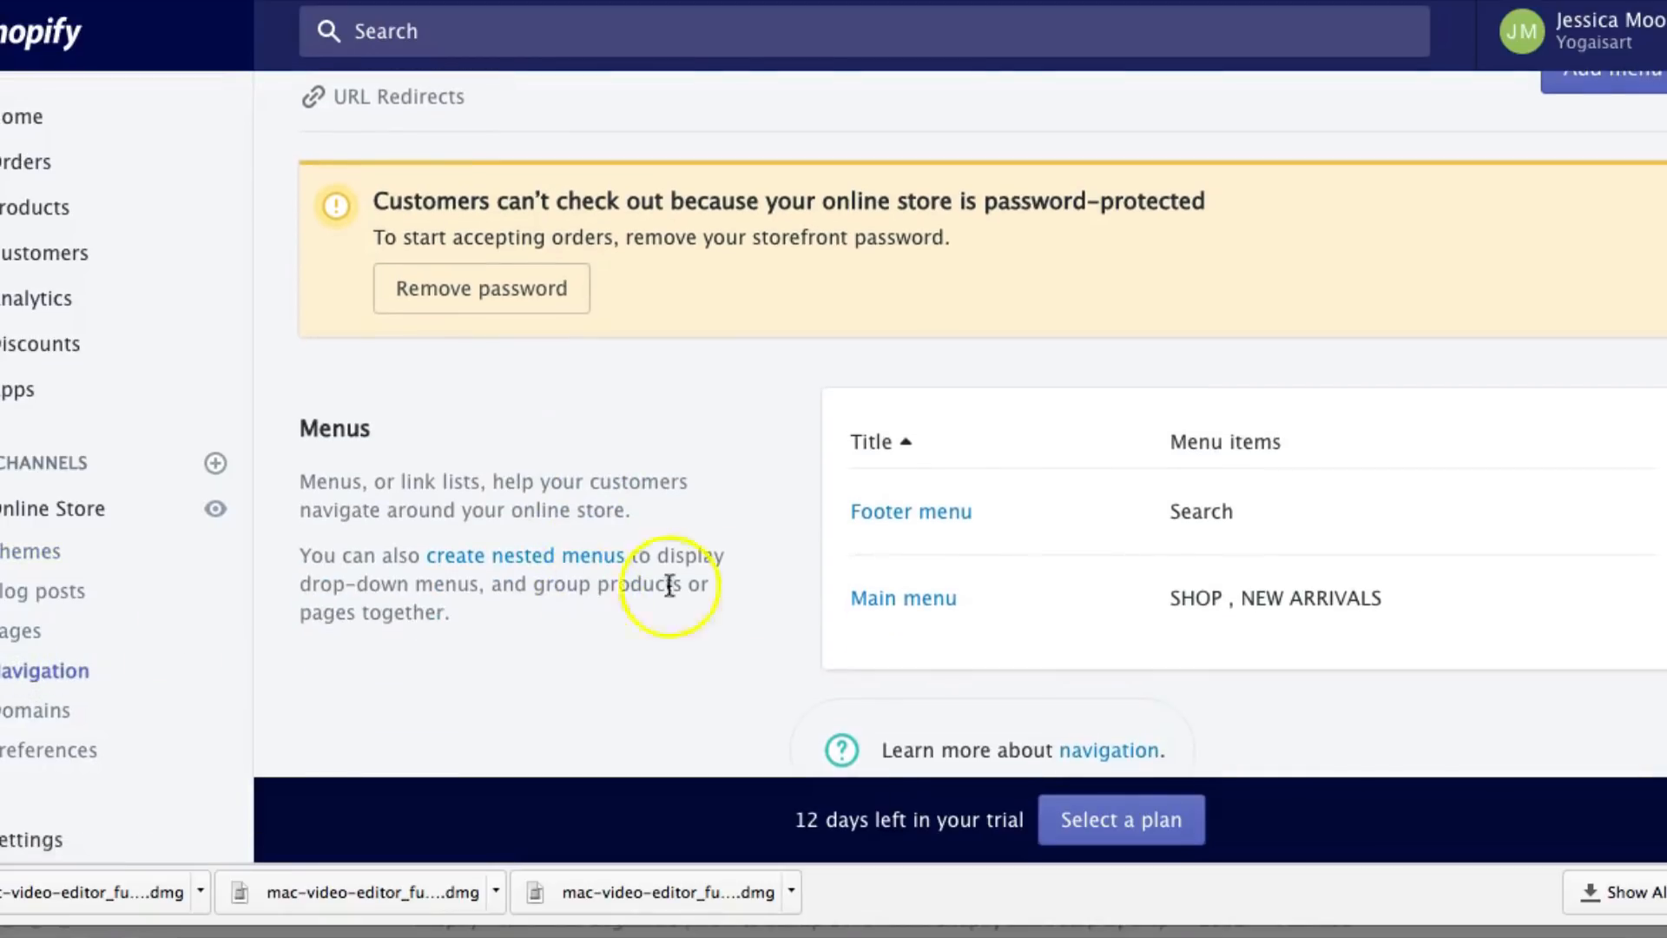
pyautogui.click(881, 599)
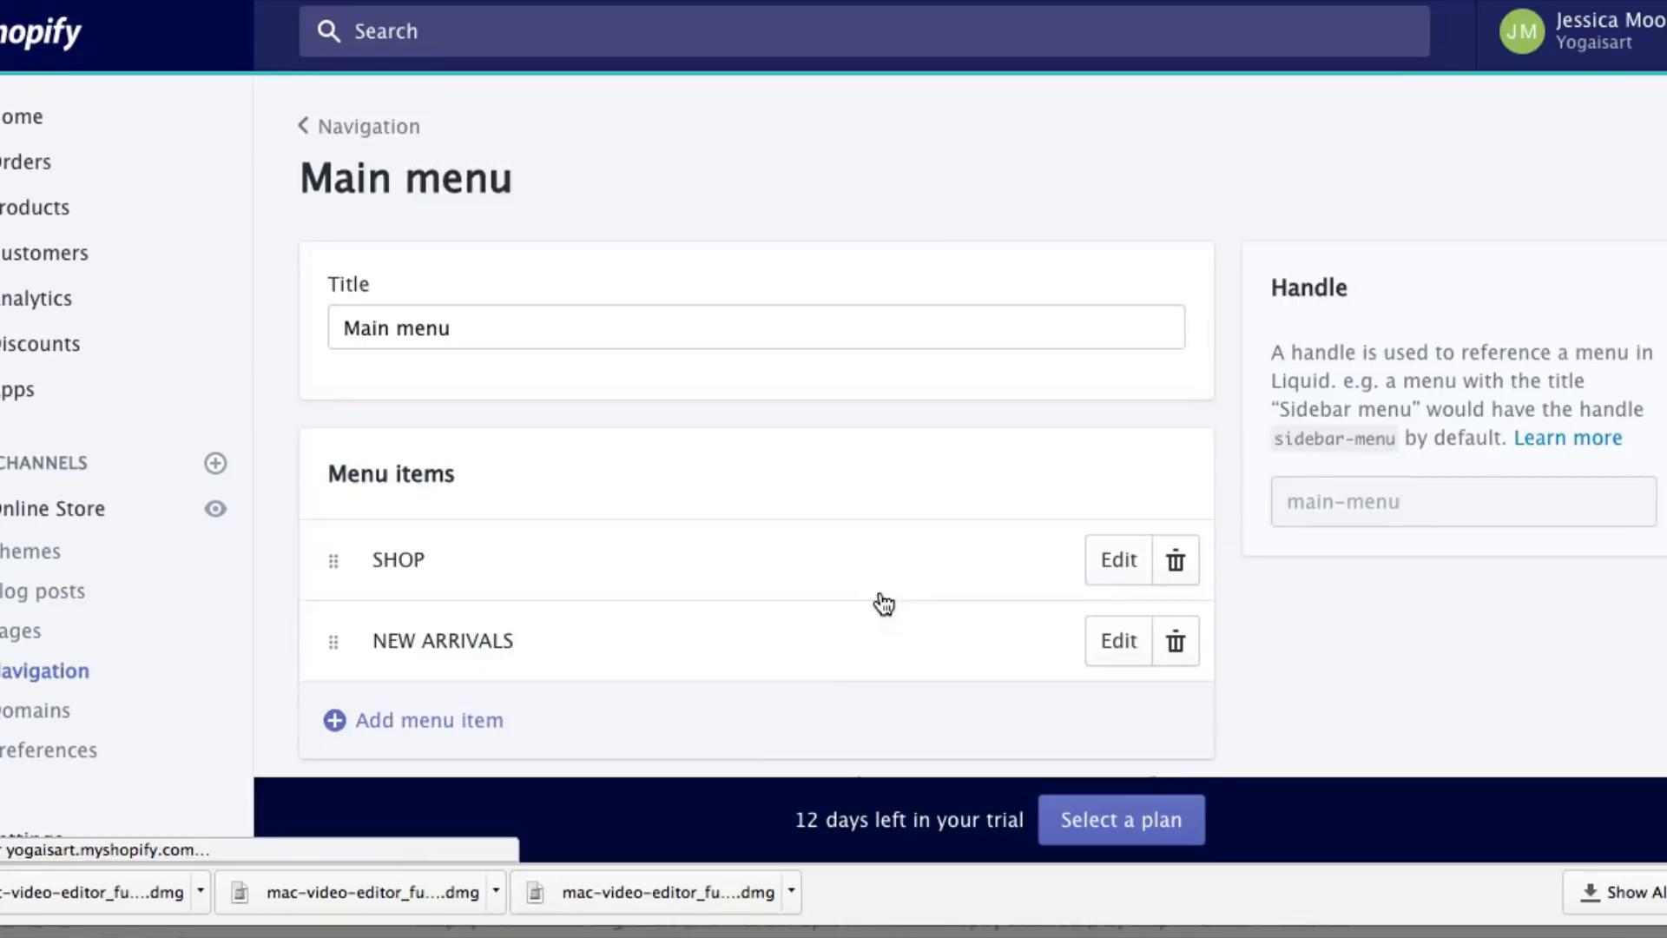
pyautogui.scroll(-2, 884, 603)
pyautogui.click(936, 521)
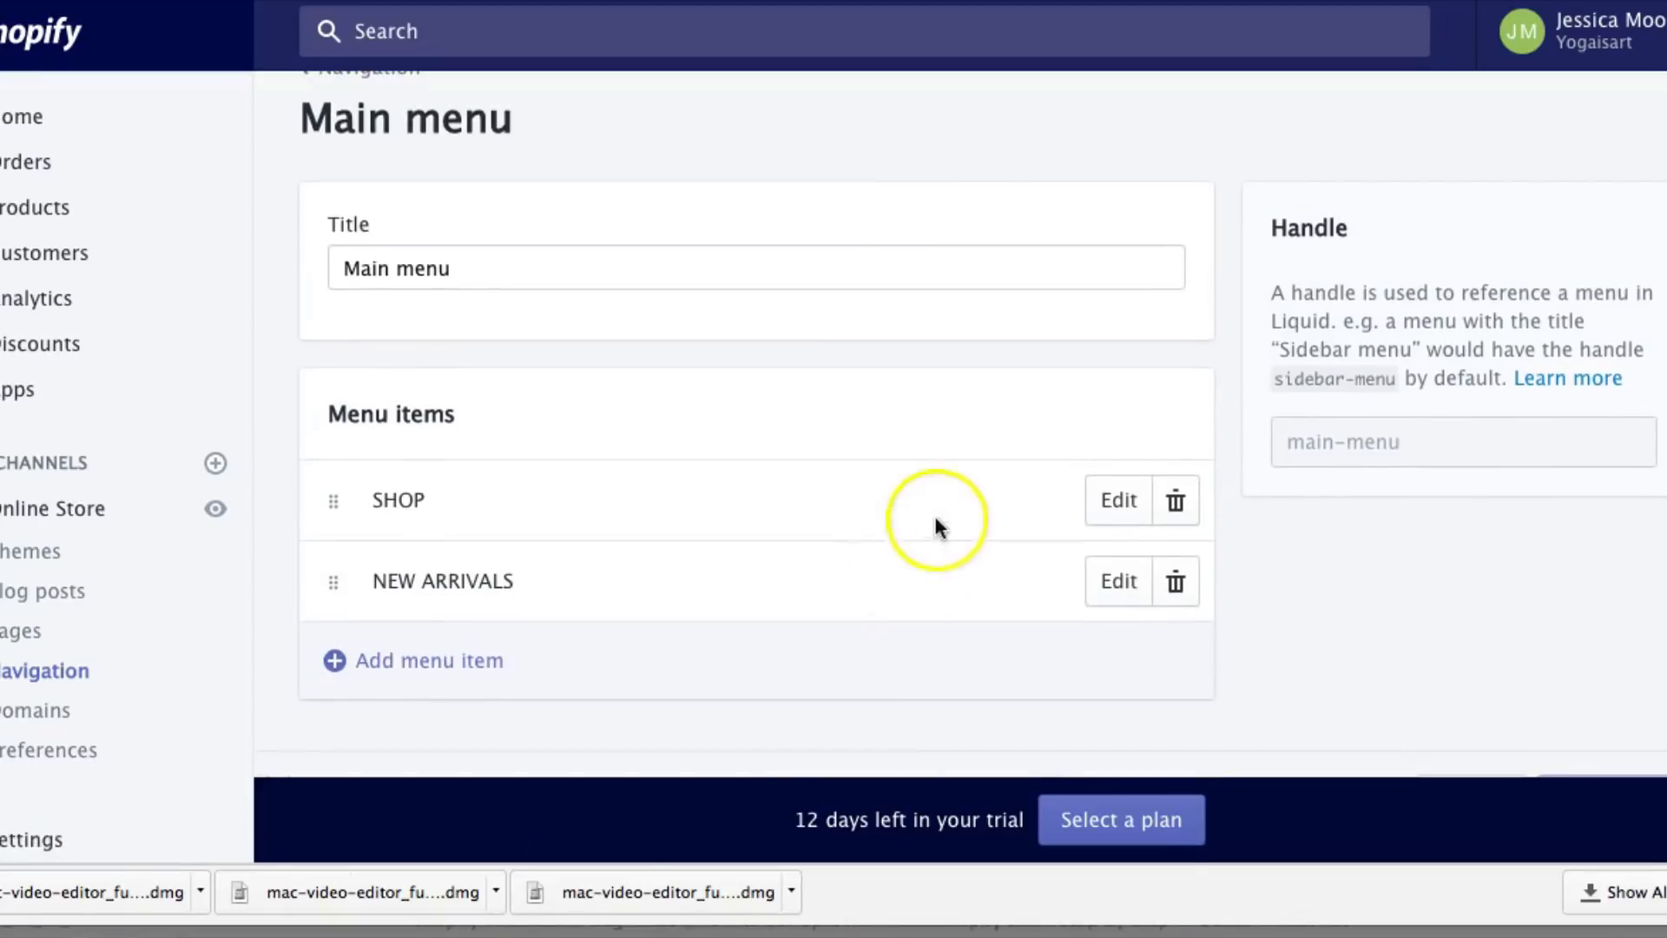
pyautogui.click(1118, 500)
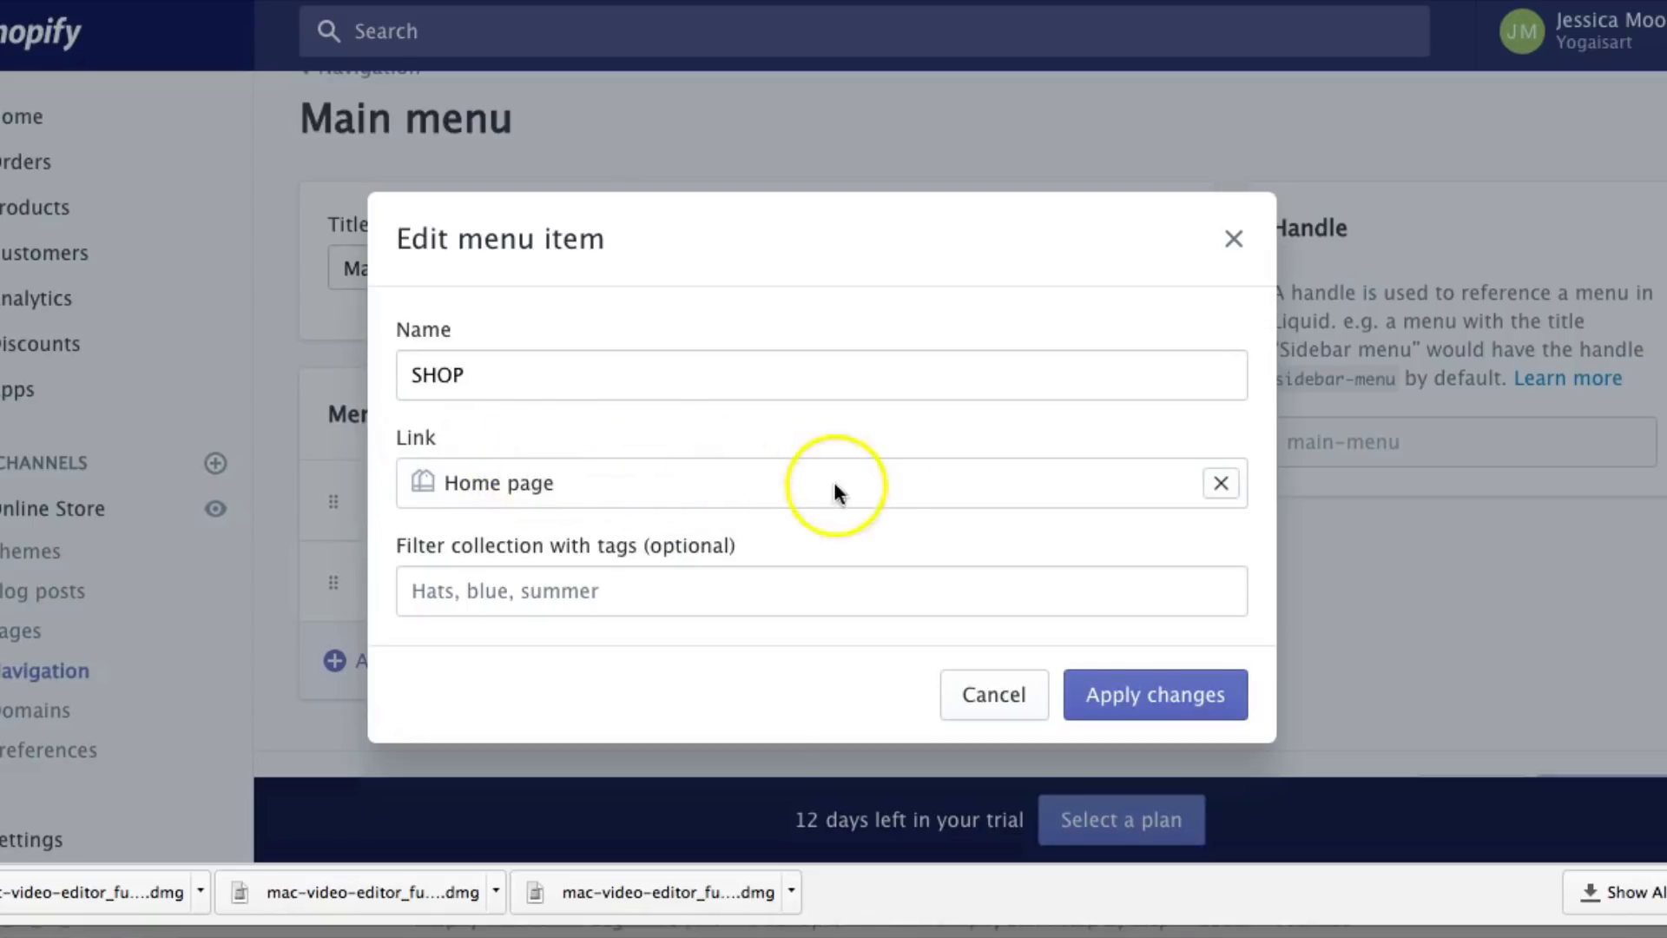
pyautogui.click(1222, 483)
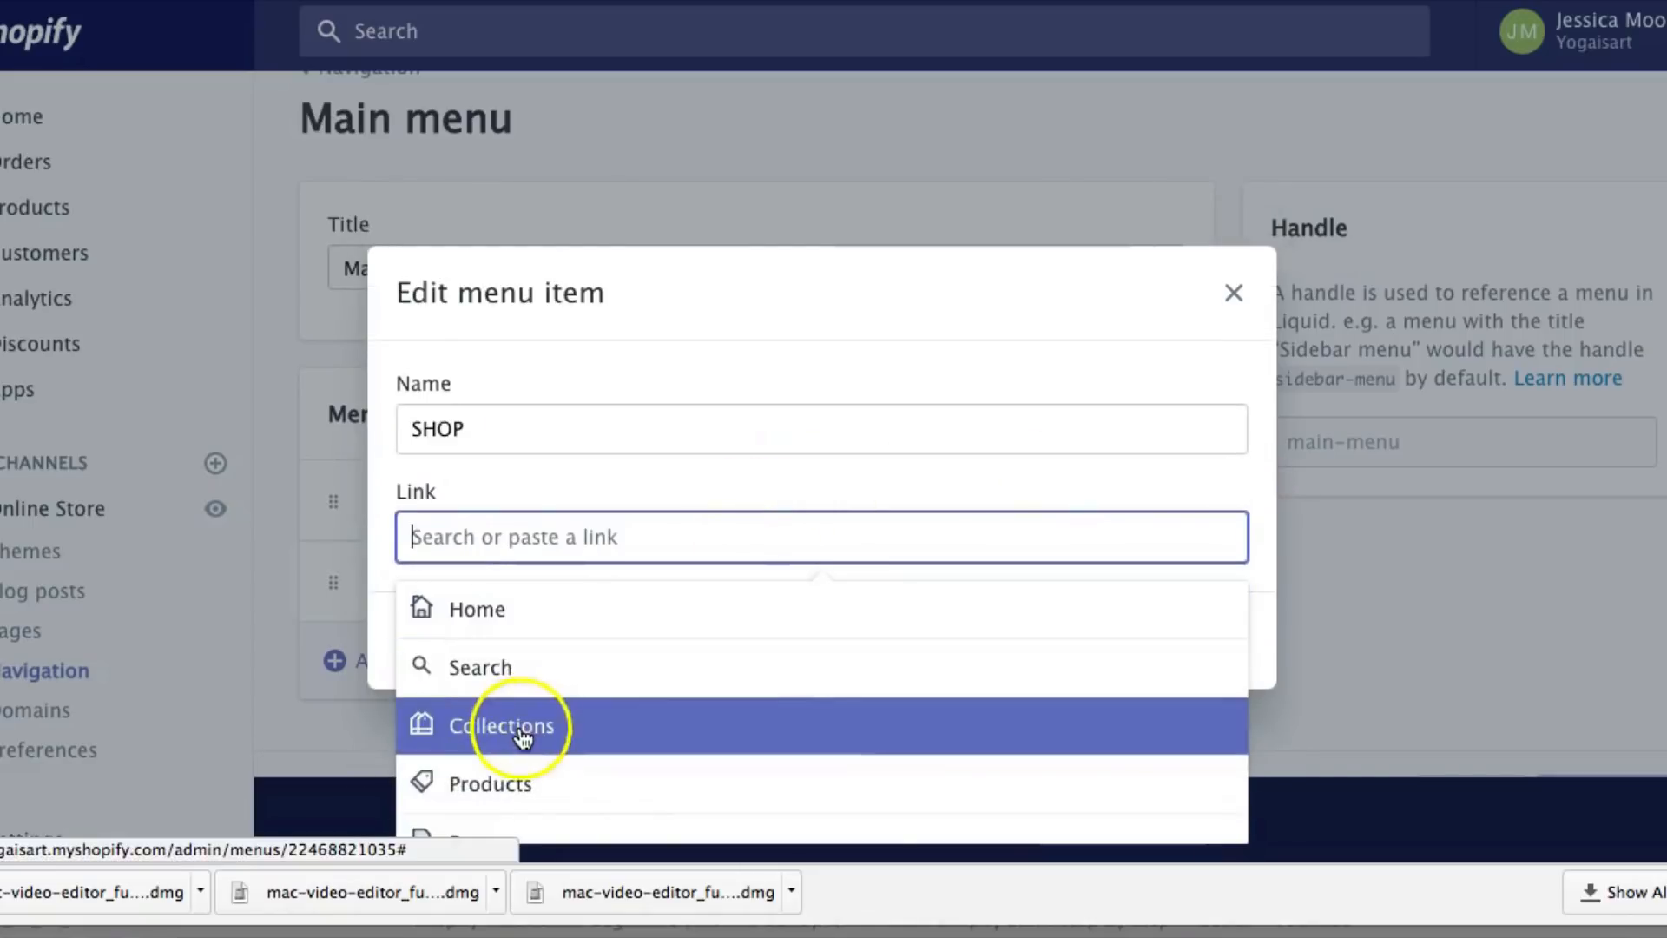
pyautogui.click(424, 730)
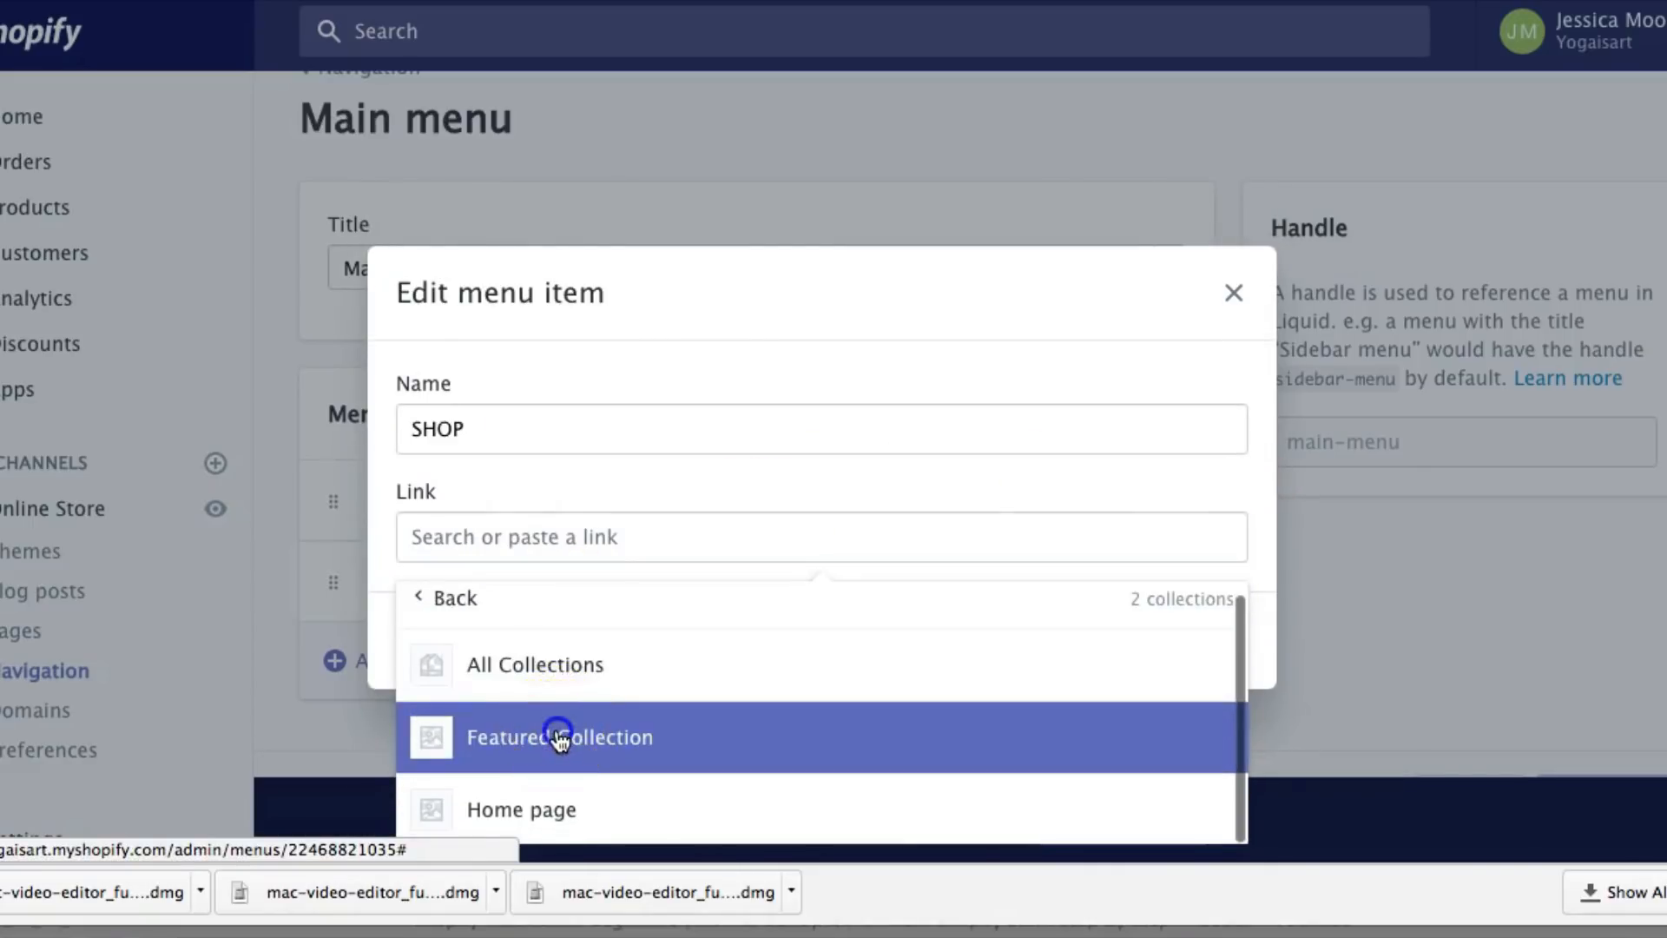
pyautogui.click(559, 733)
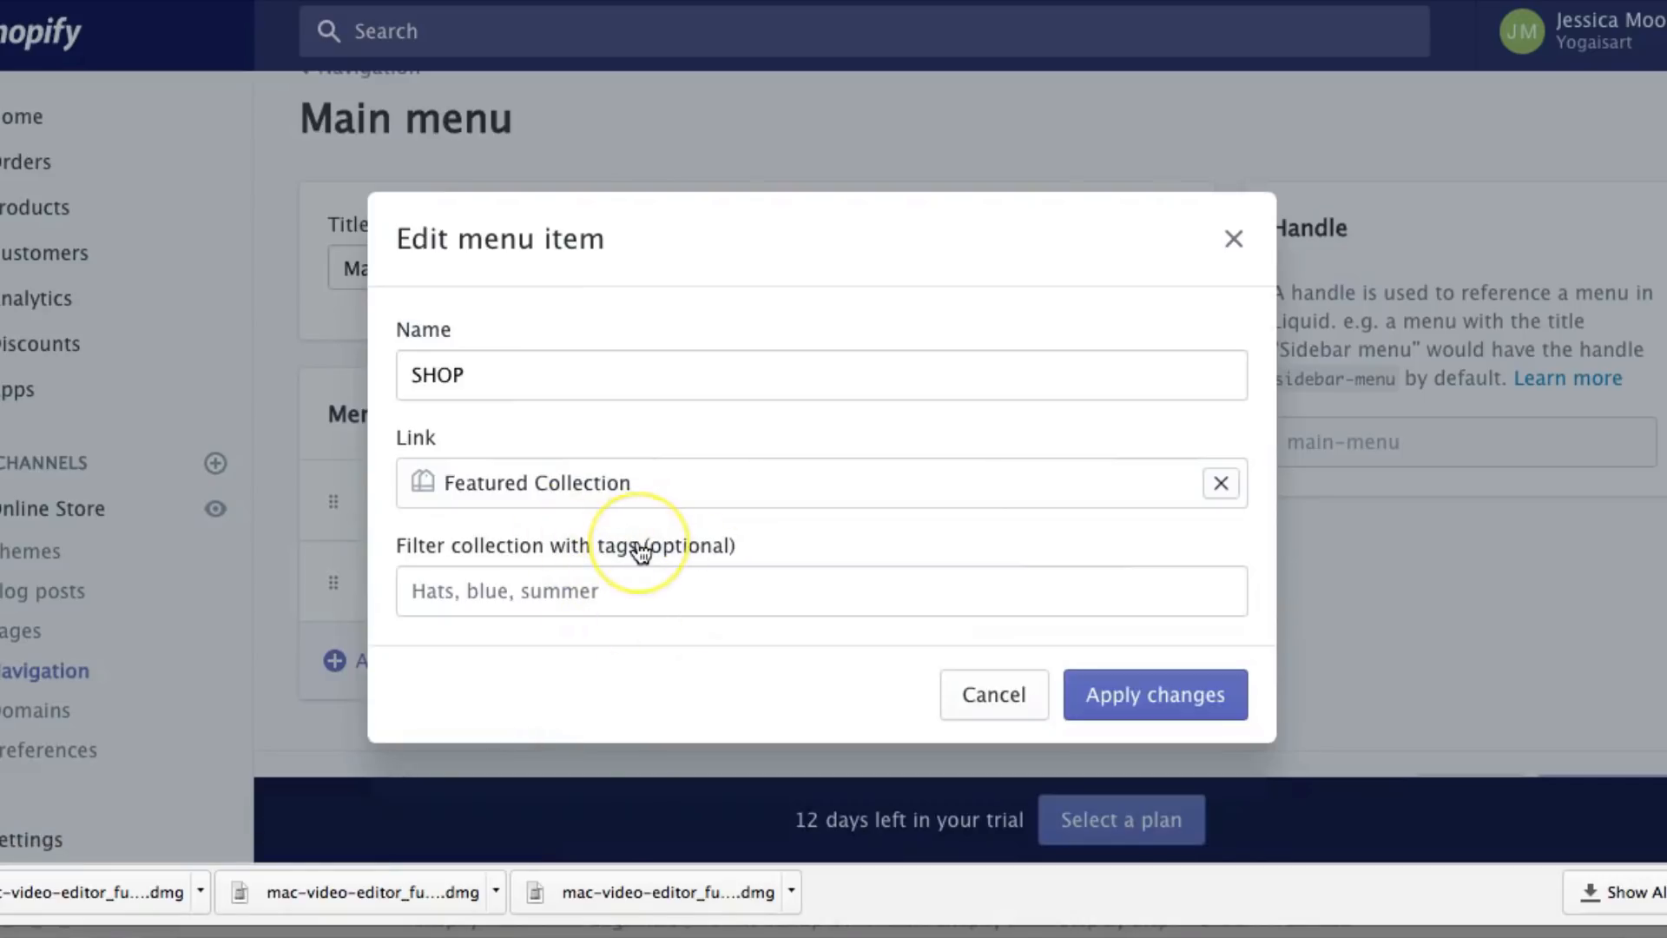
# Confirm SHOP's new link and point NEW ARRIVALS at the Featured Collection
pyautogui.click(1101, 692)
pyautogui.click(1114, 583)
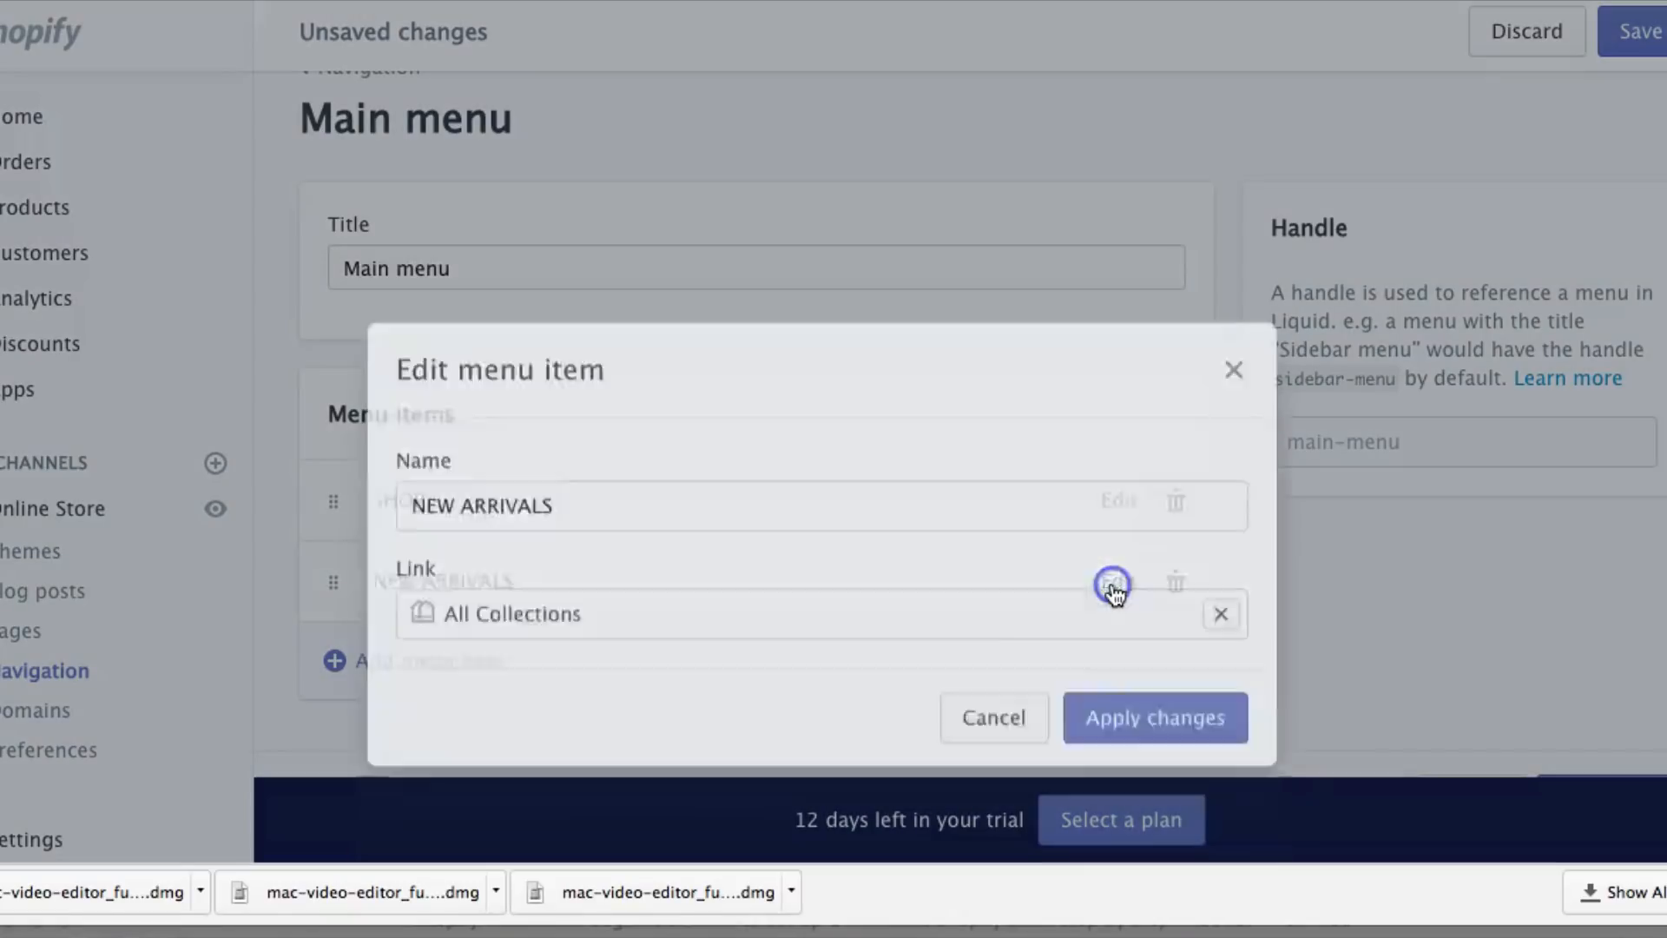
pyautogui.click(1221, 537)
pyautogui.click(807, 542)
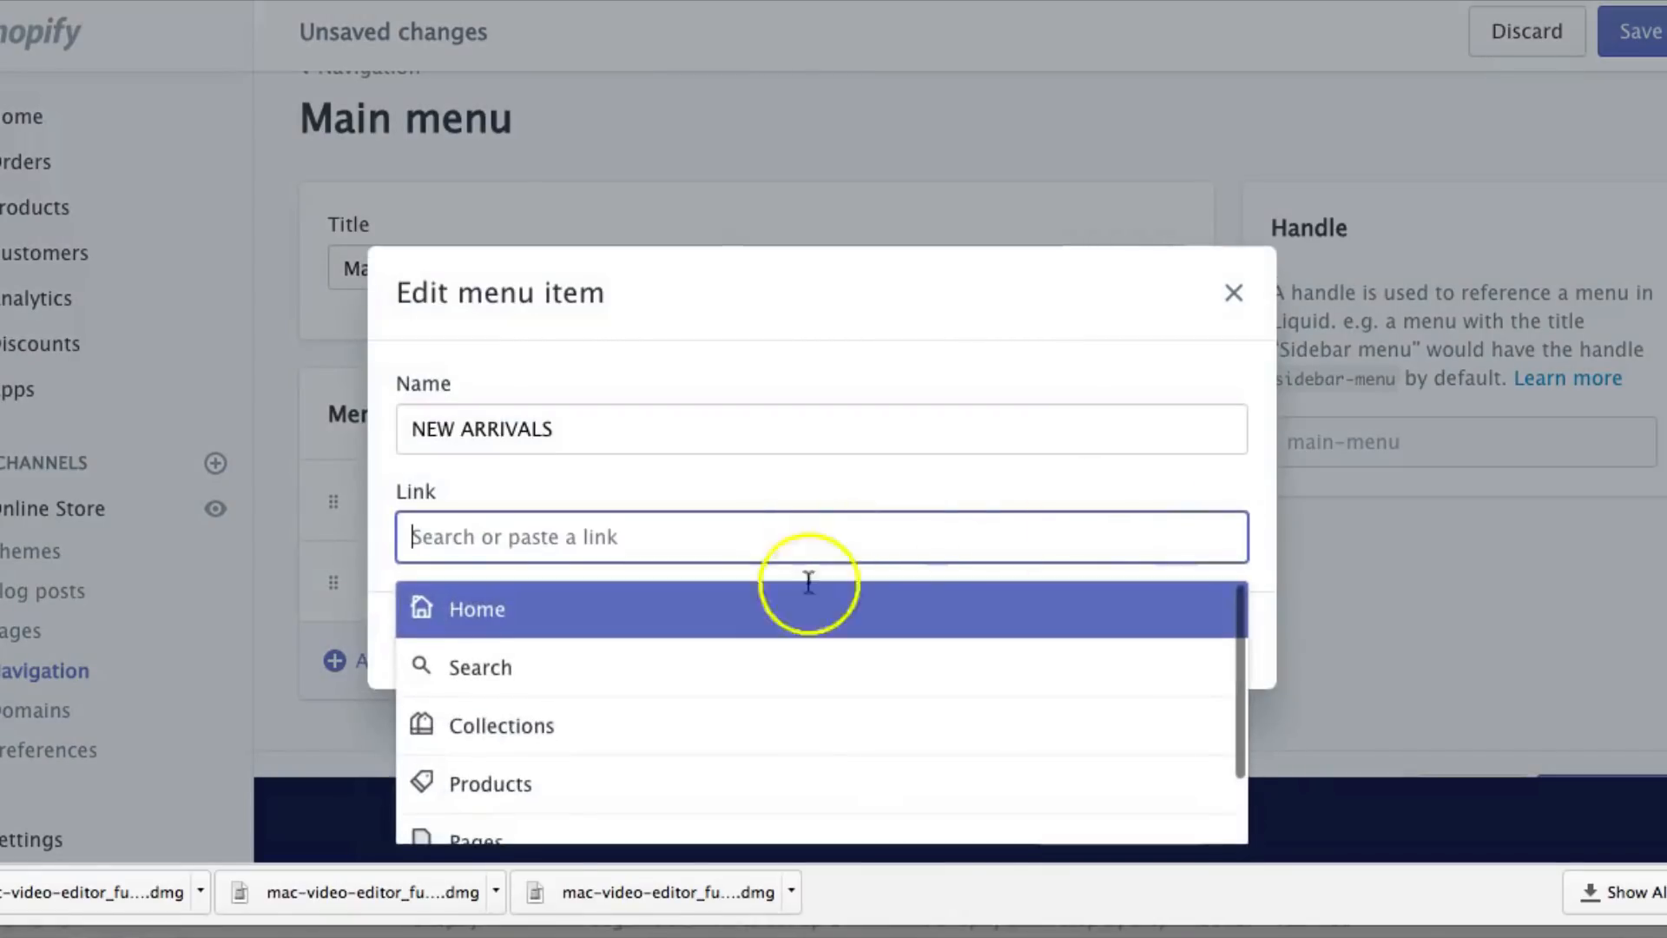
pyautogui.click(704, 722)
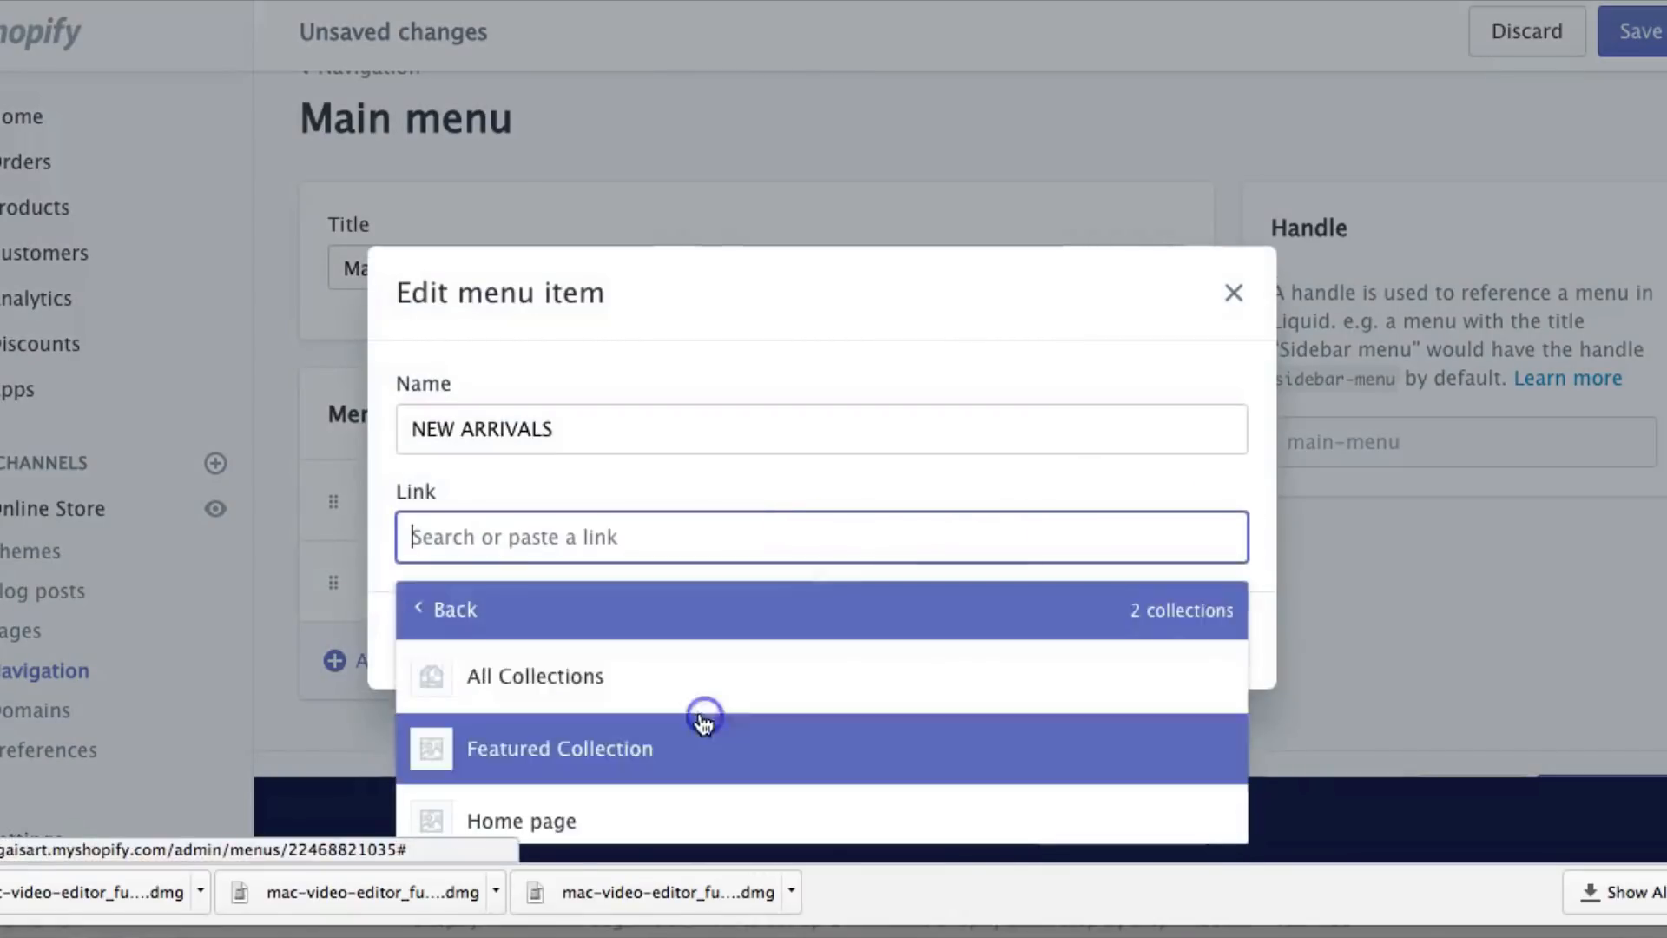
pyautogui.click(607, 743)
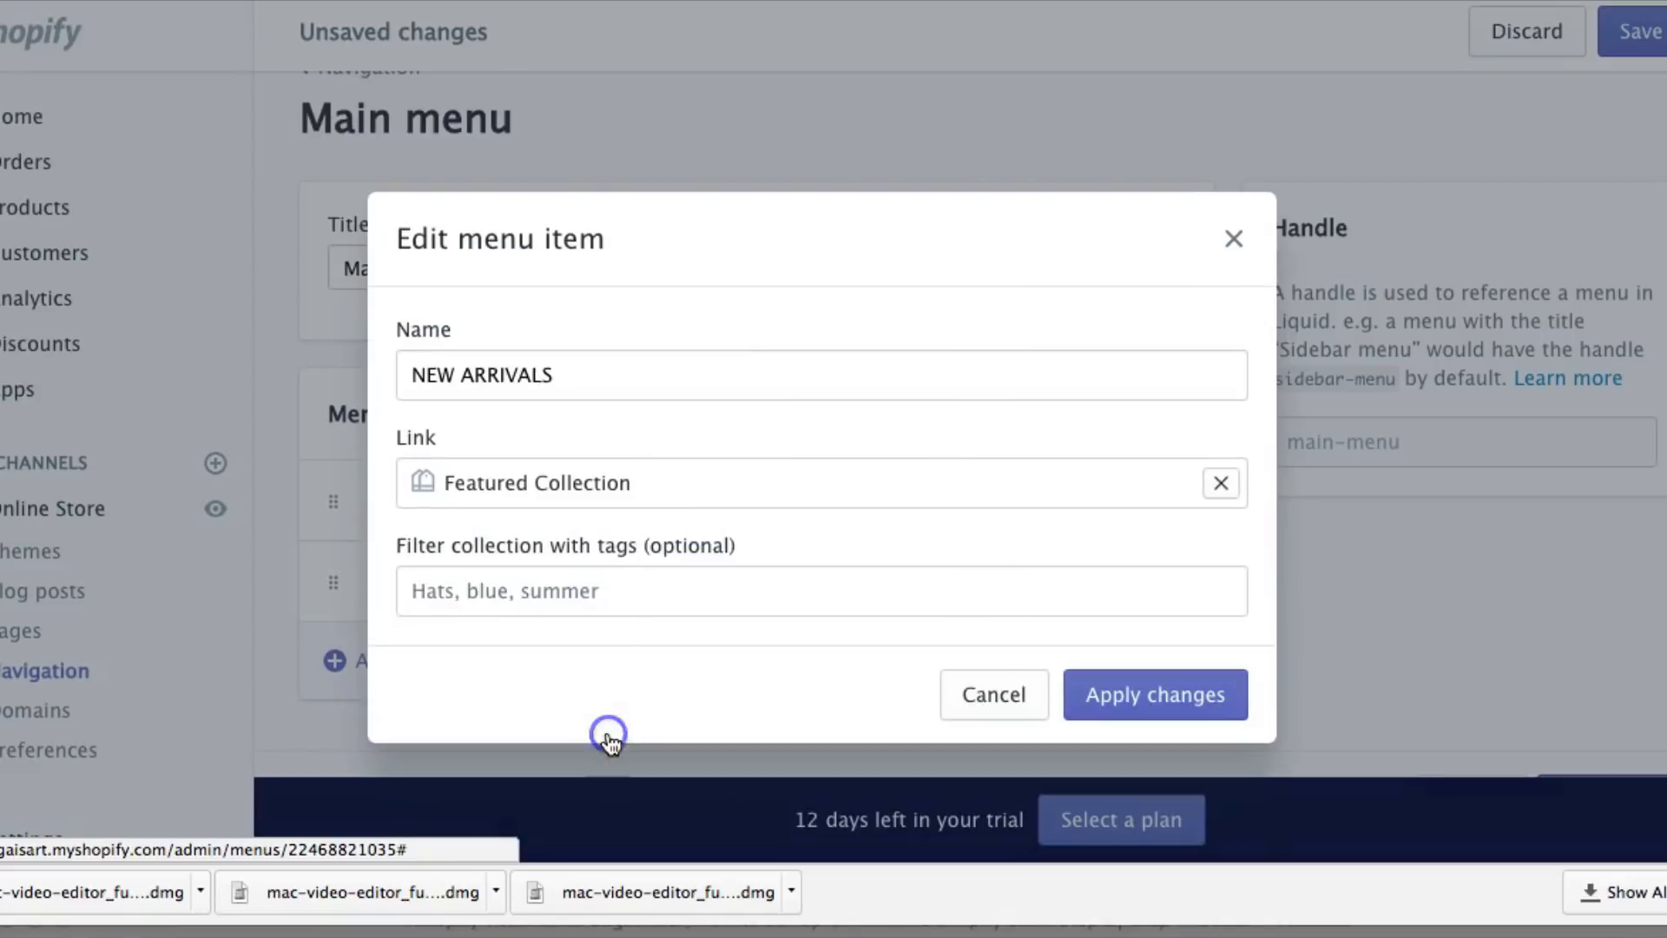
# Nest NEW ARRIVALS beneath SHOP as a submenu and save the Main menu
pyautogui.click(1117, 697)
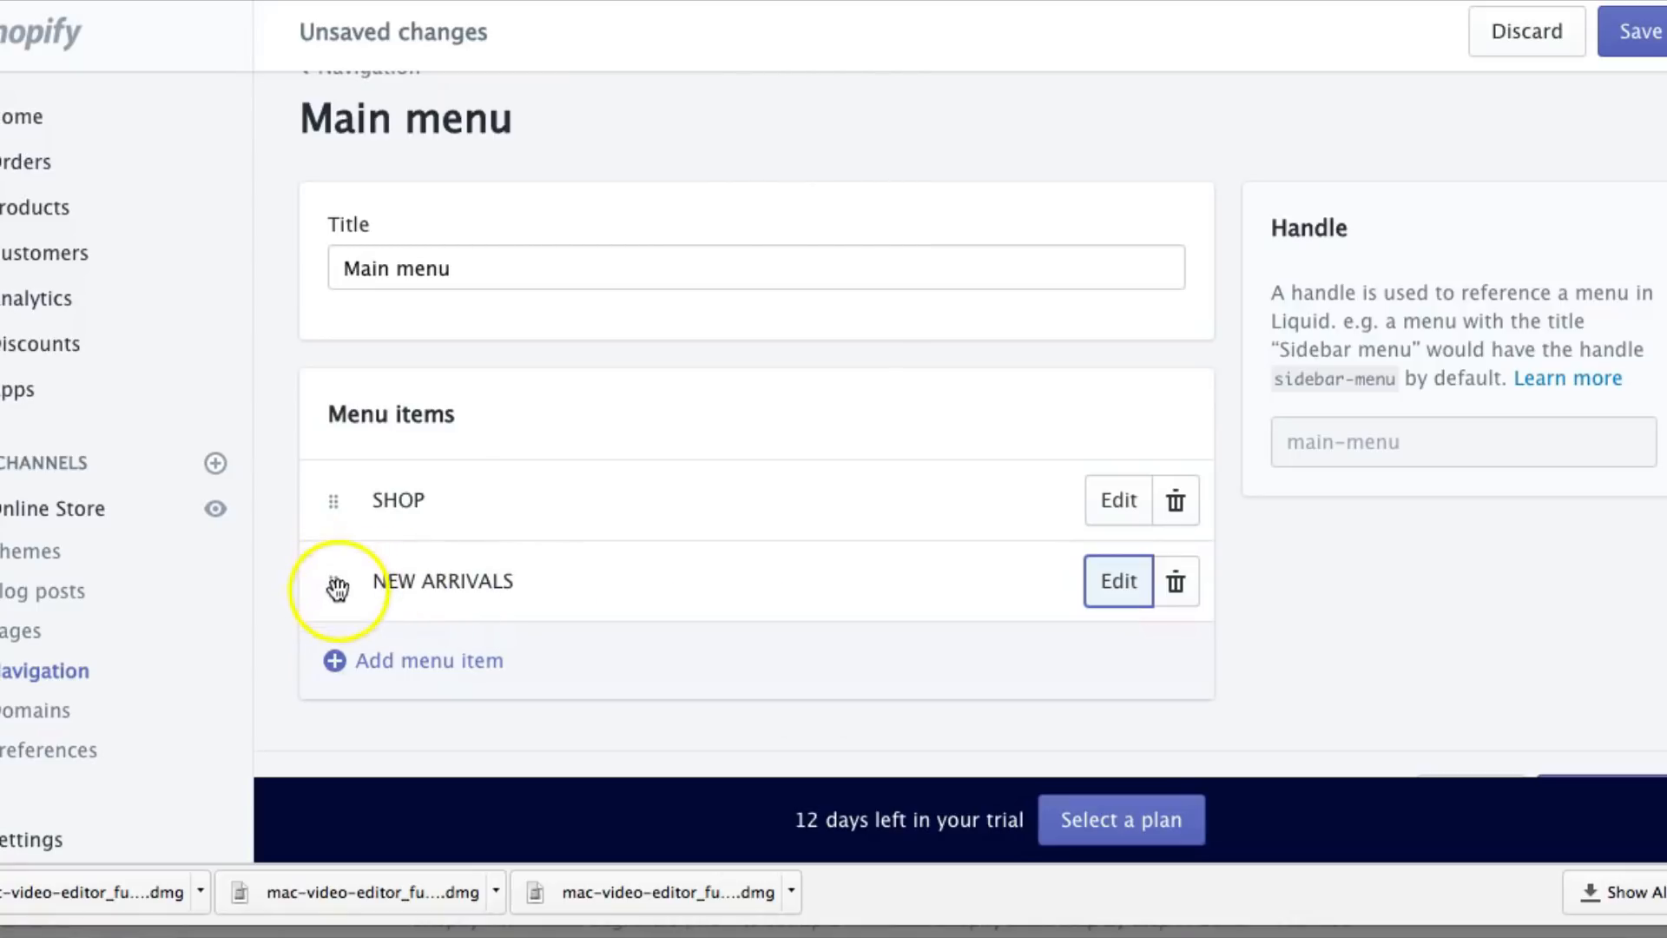
pyautogui.moveTo(337, 589); pyautogui.dragTo(421, 565)
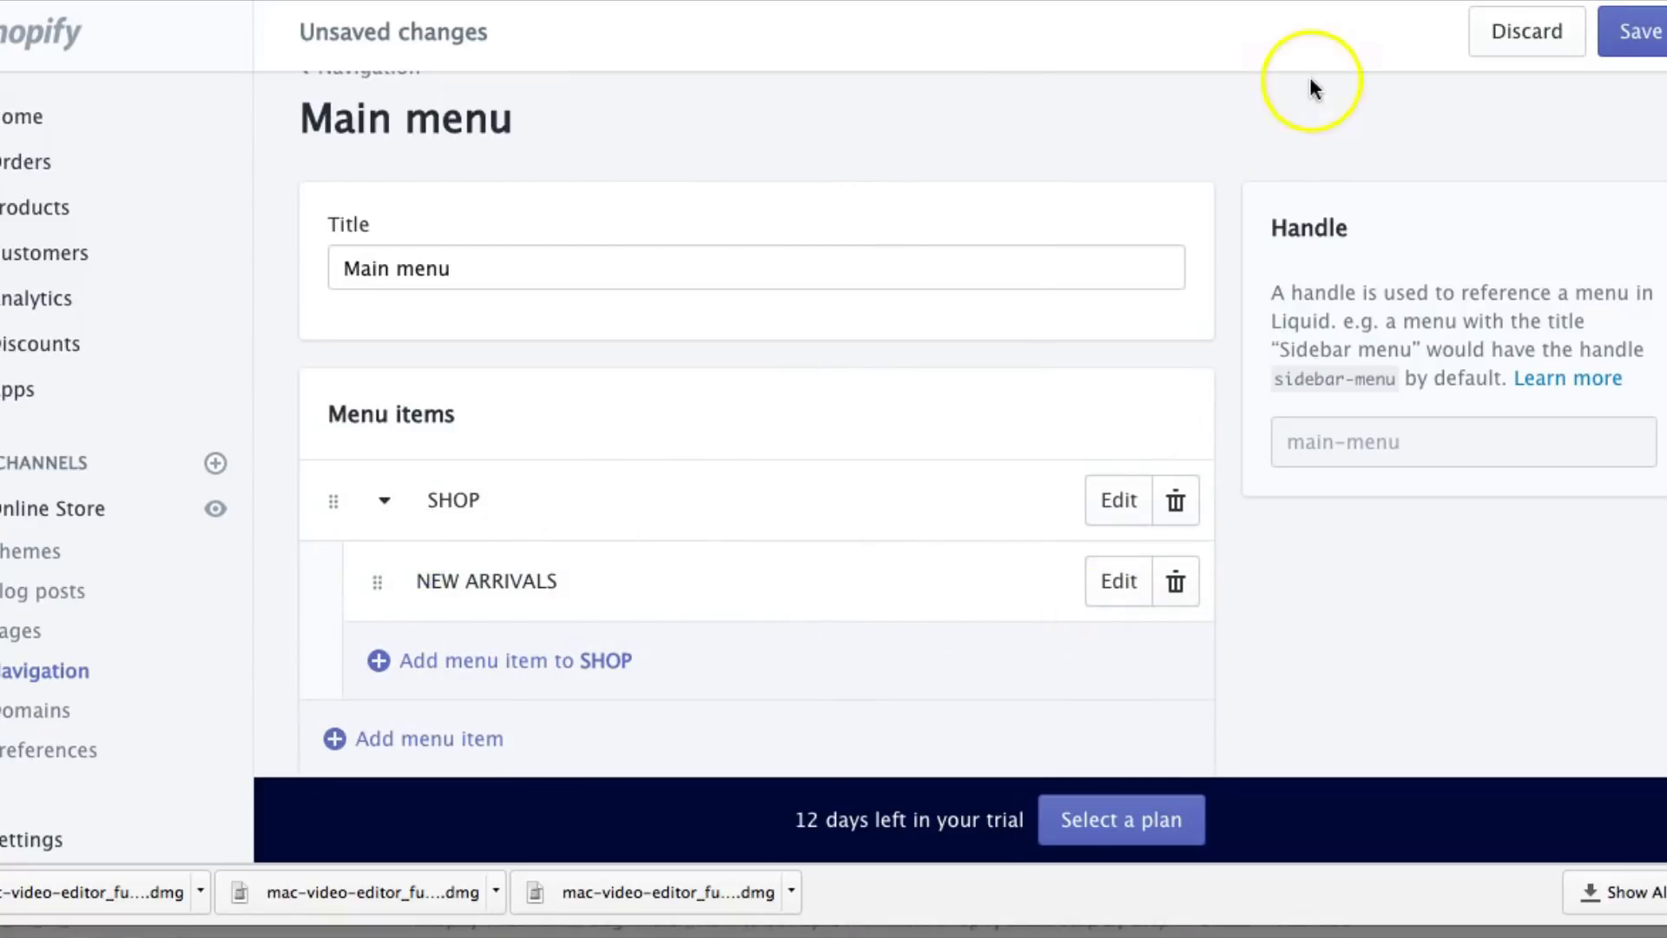
pyautogui.click(1645, 33)
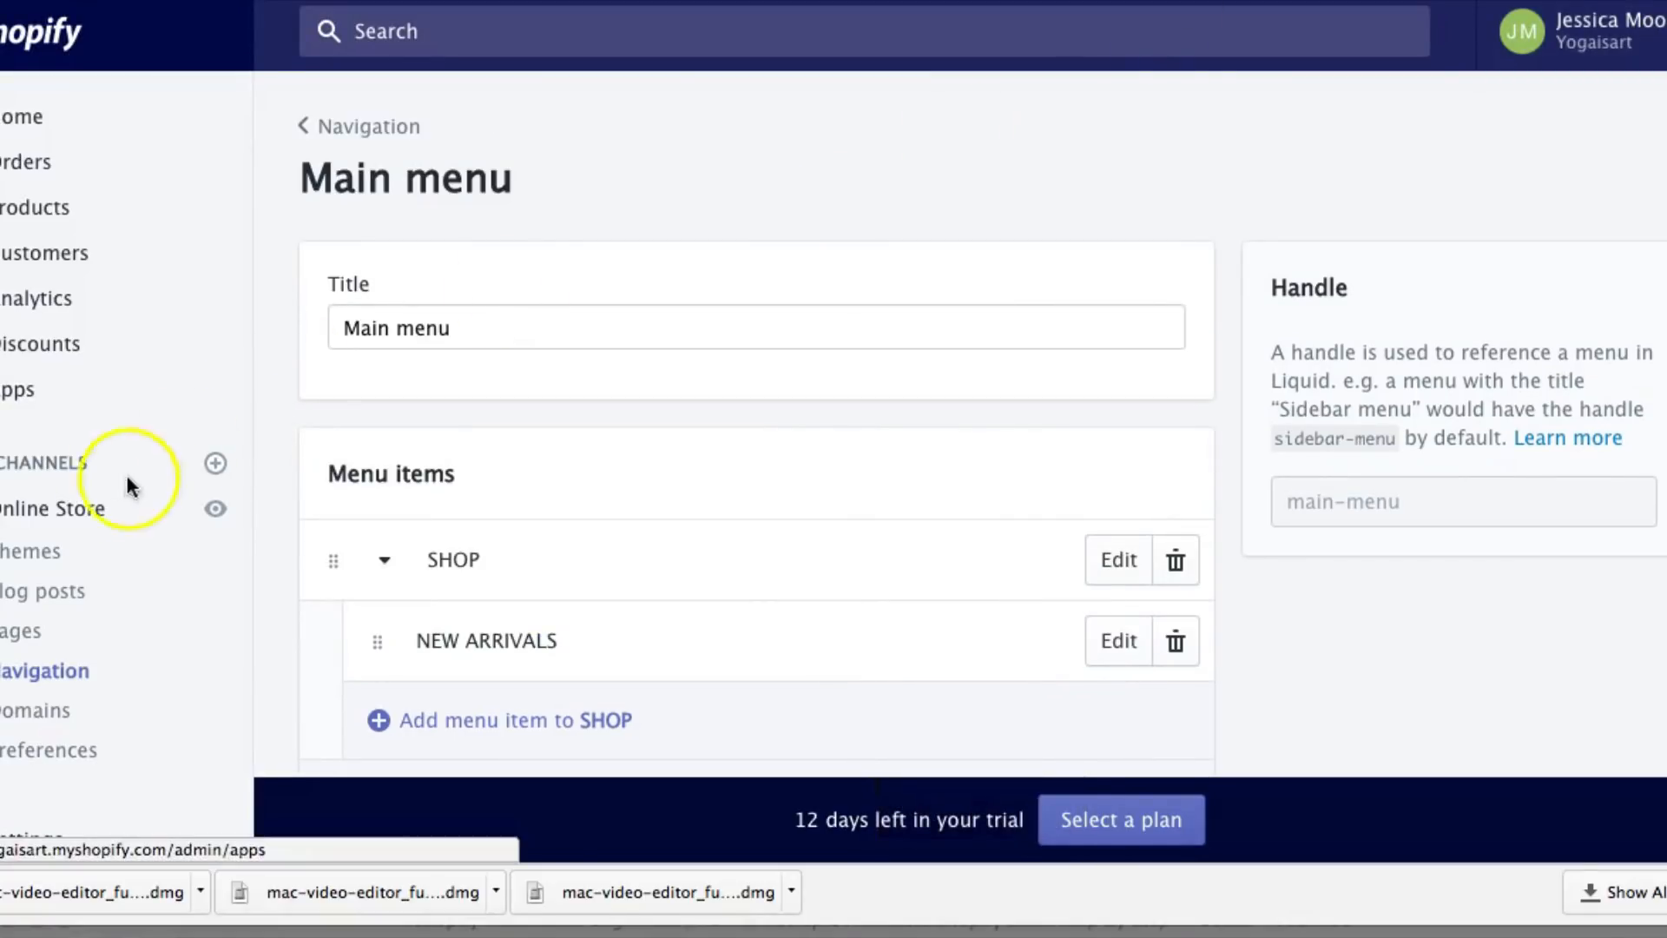
# Preview the live storefront and scroll through the home page's Featured Collection products
pyautogui.click(219, 512)
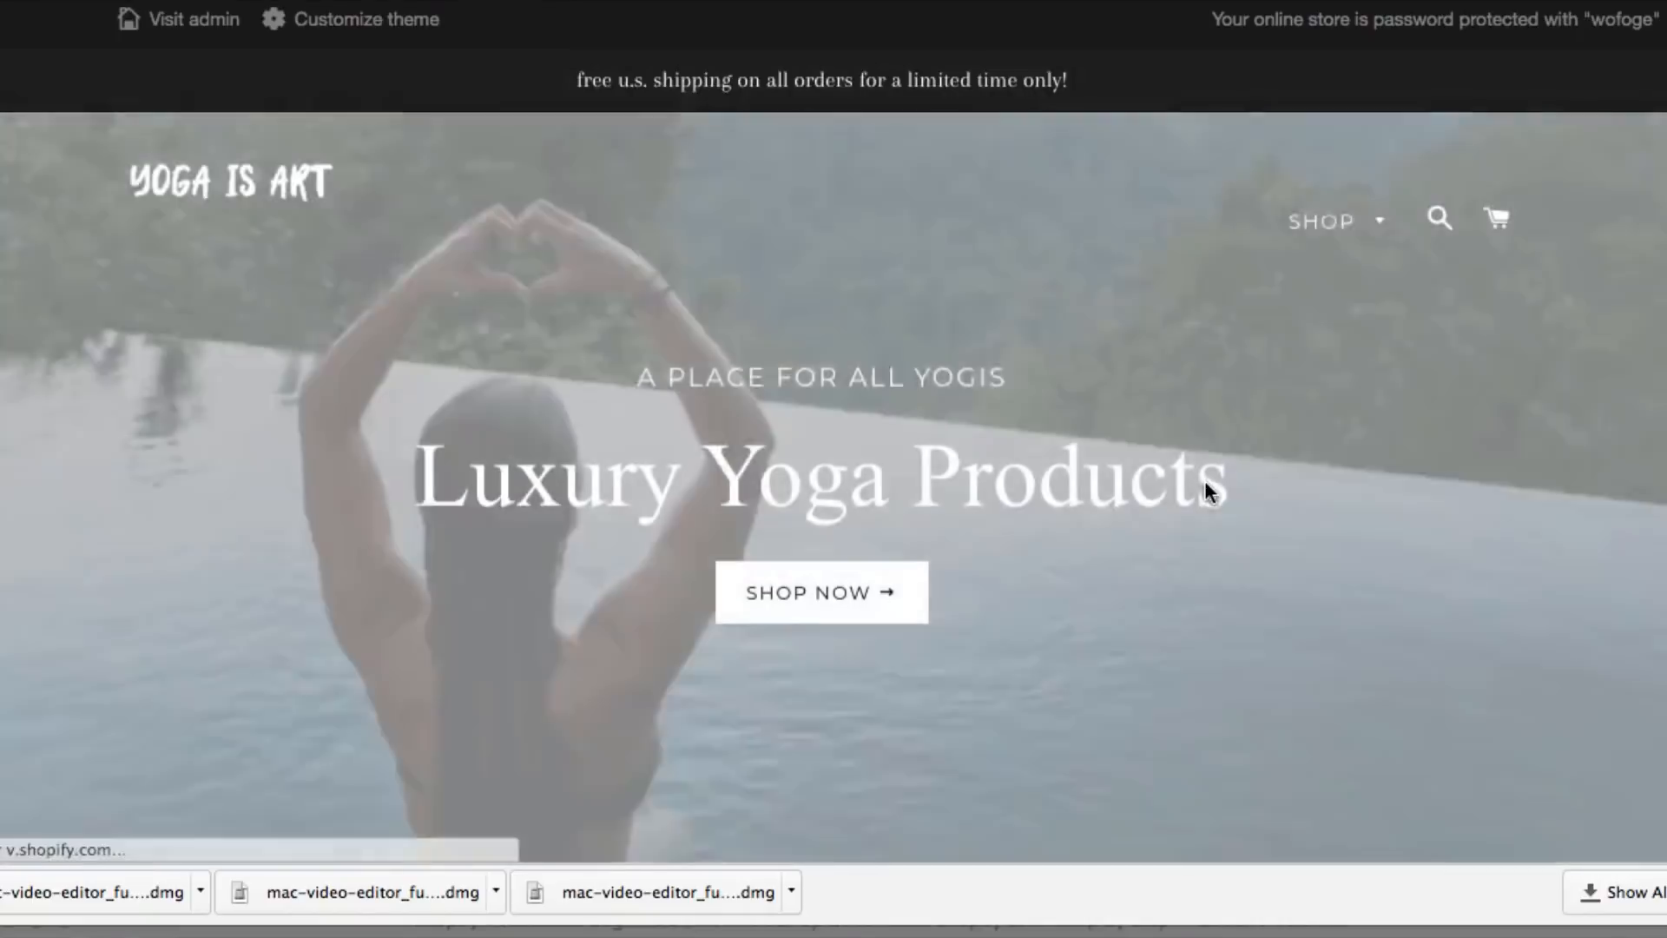
pyautogui.scroll(-9, 1205, 481)
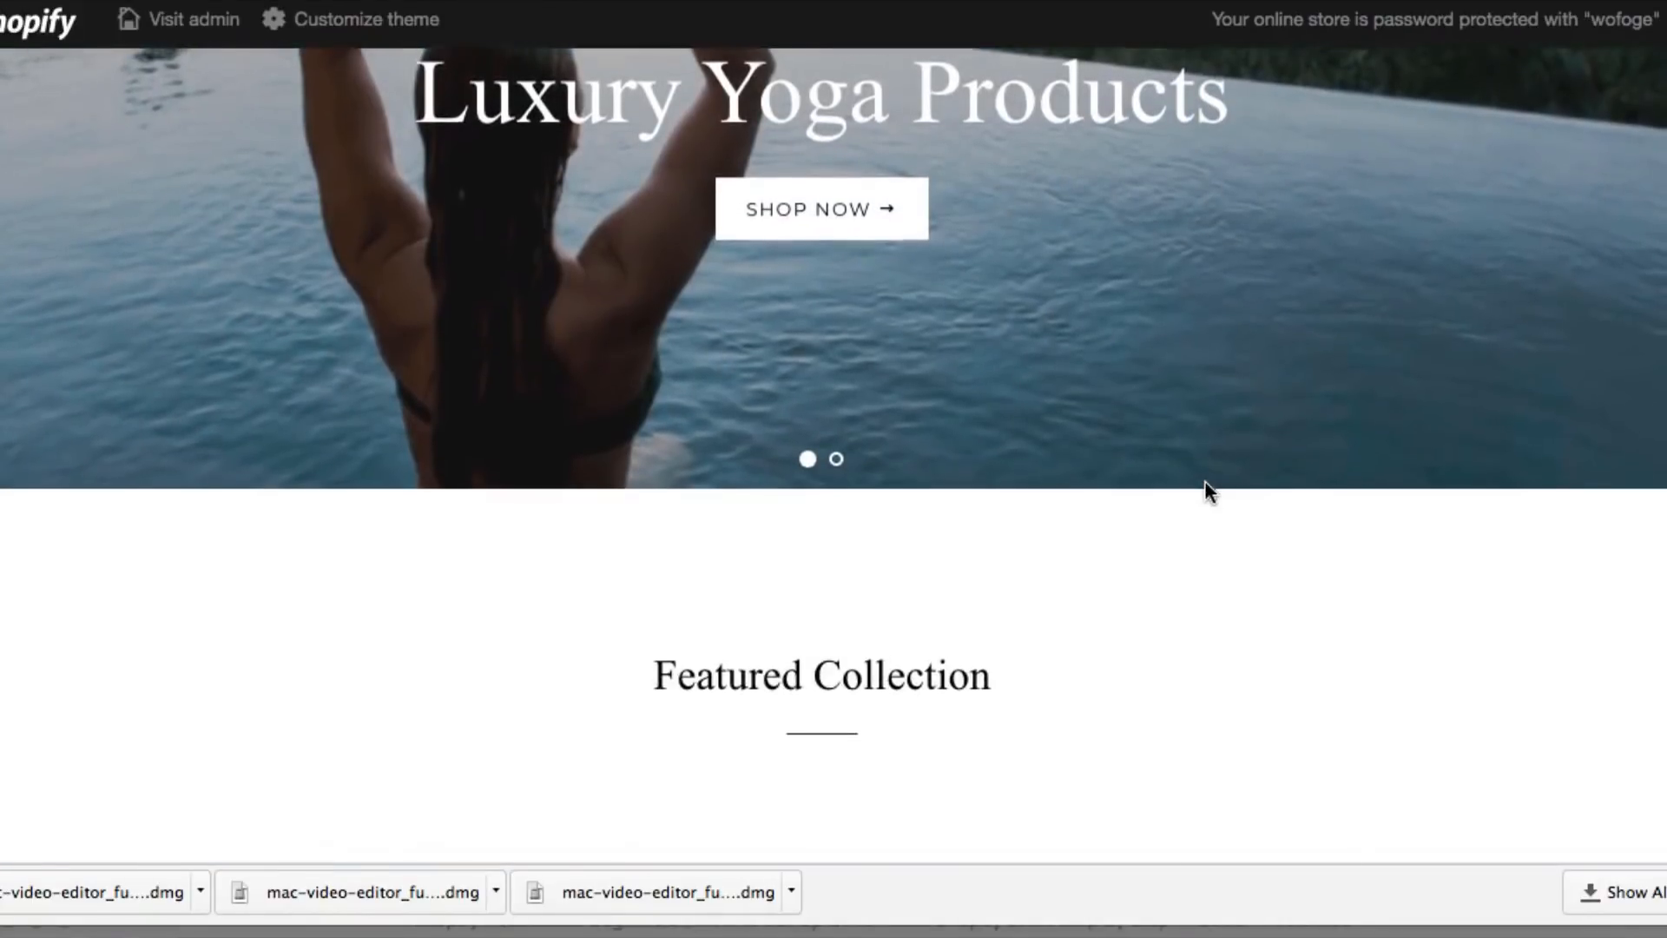
pyautogui.scroll(-10, 1205, 483)
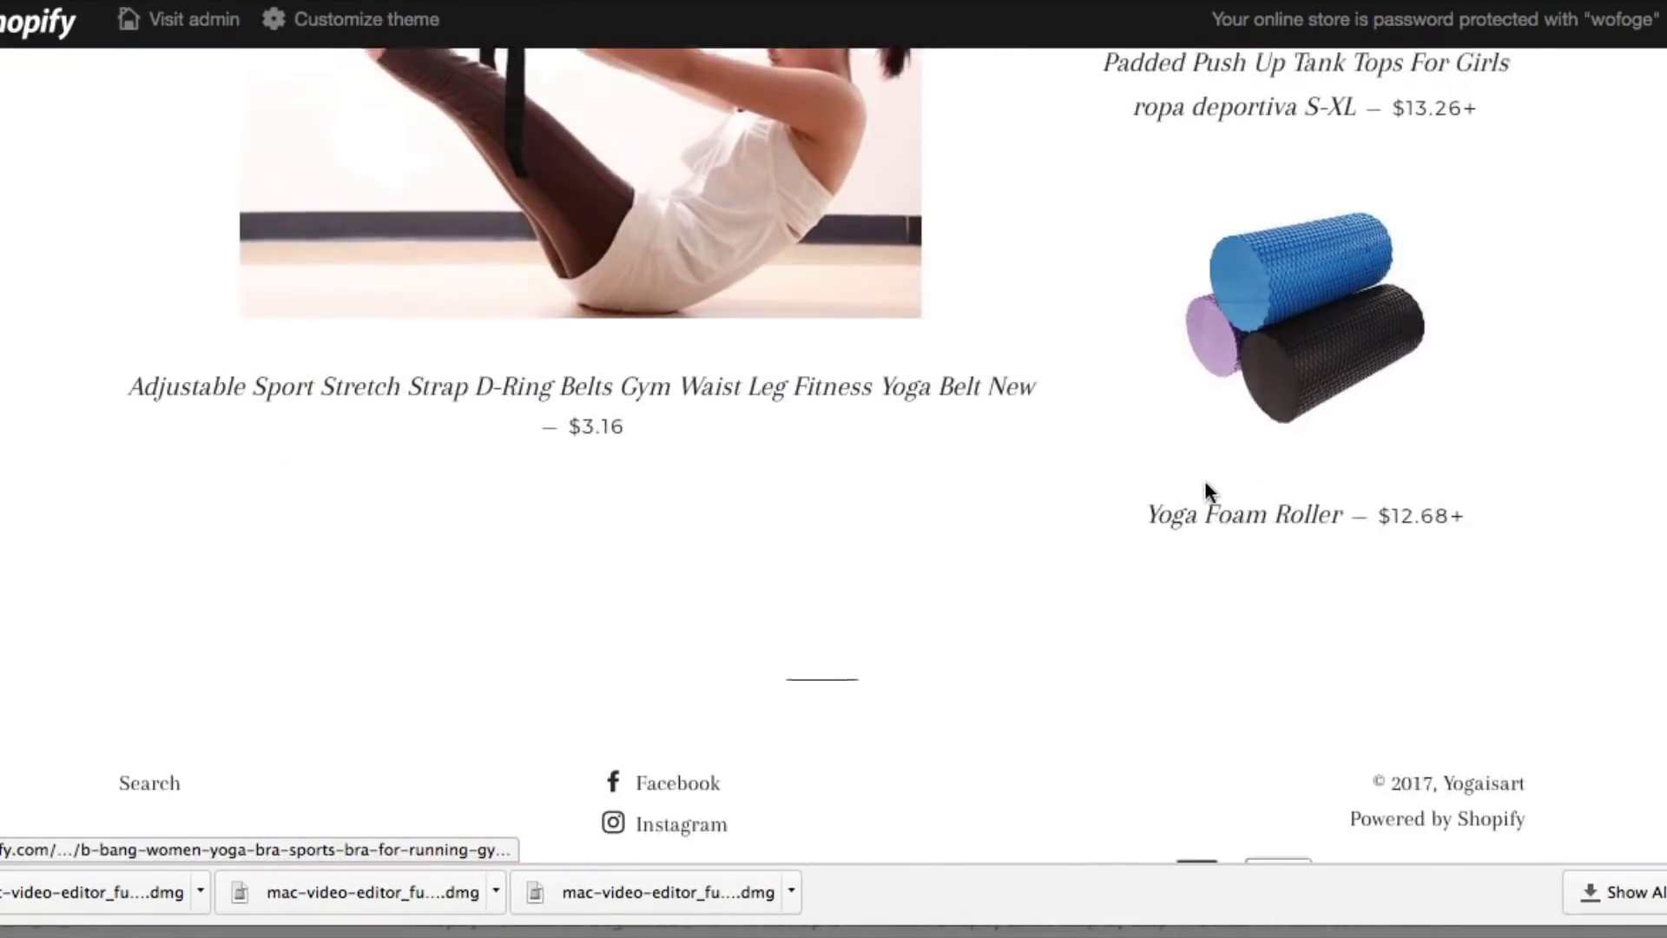
pyautogui.scroll(19, 1205, 481)
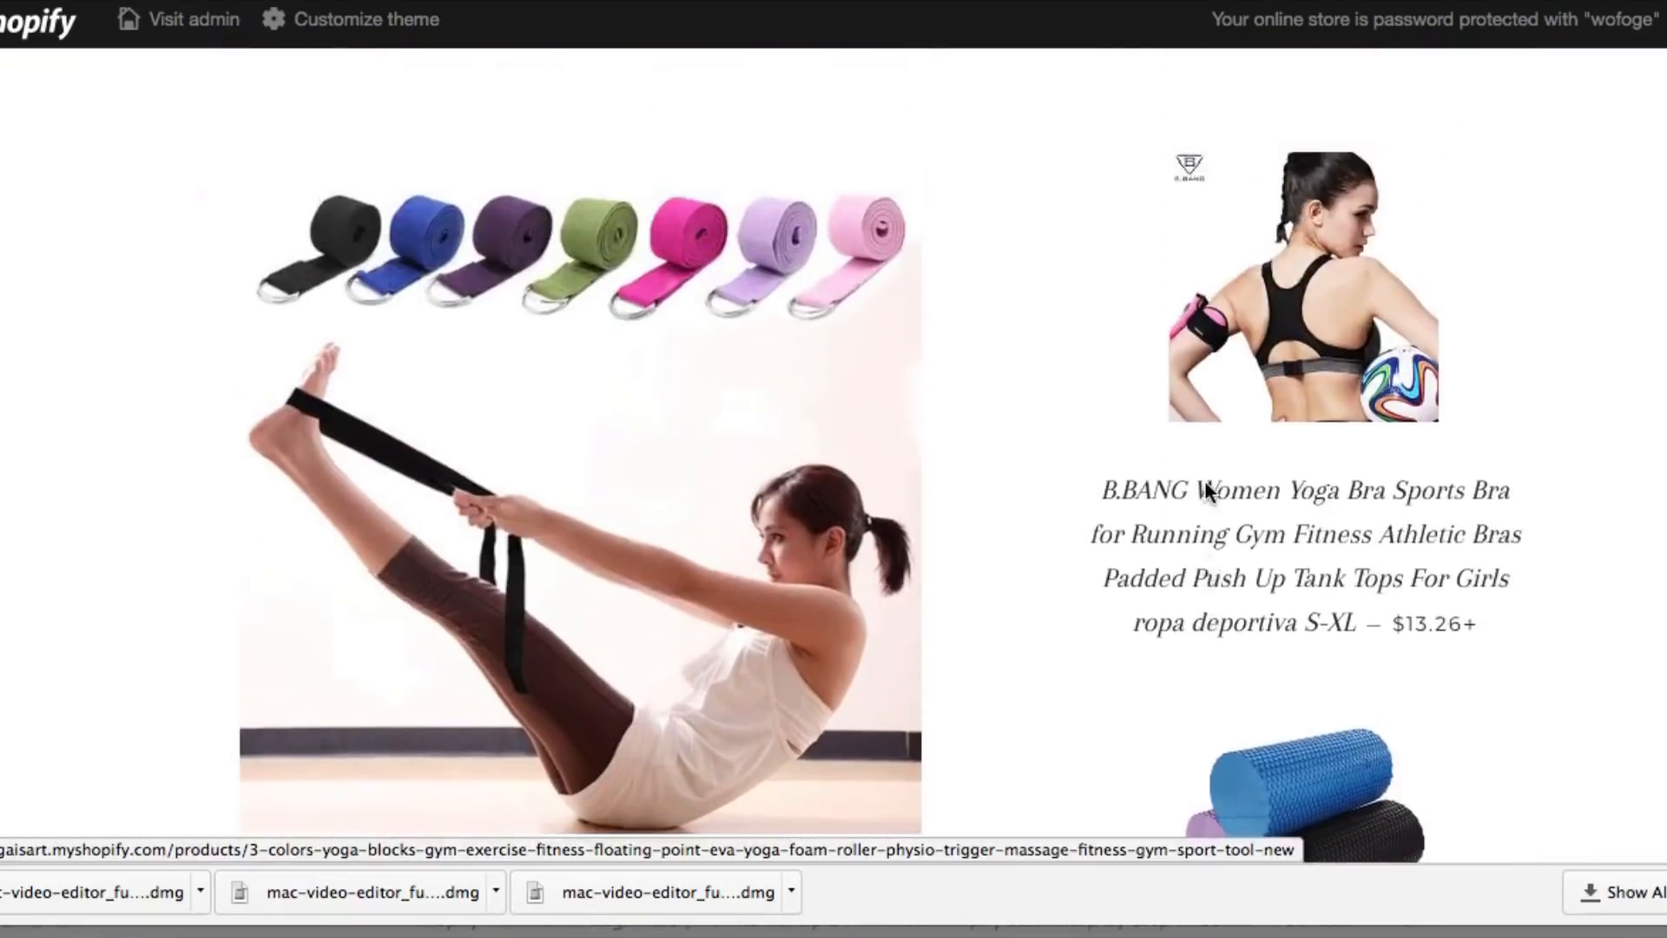
pyautogui.scroll(1, 1205, 481)
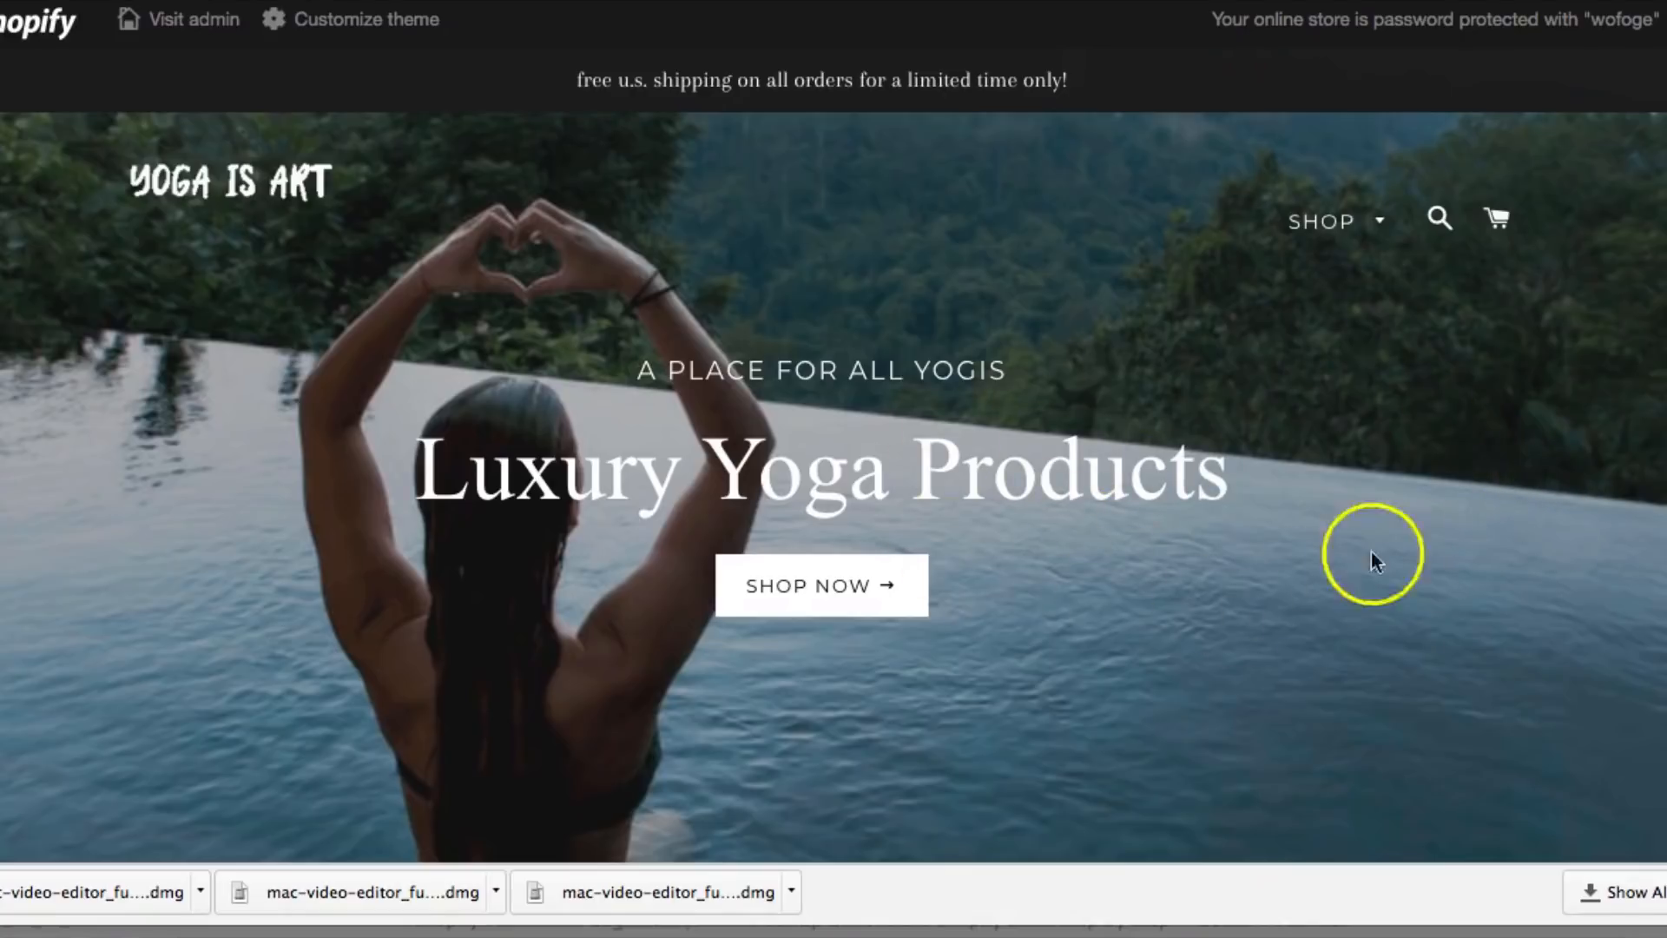
pyautogui.scroll(-8, 1164, 475)
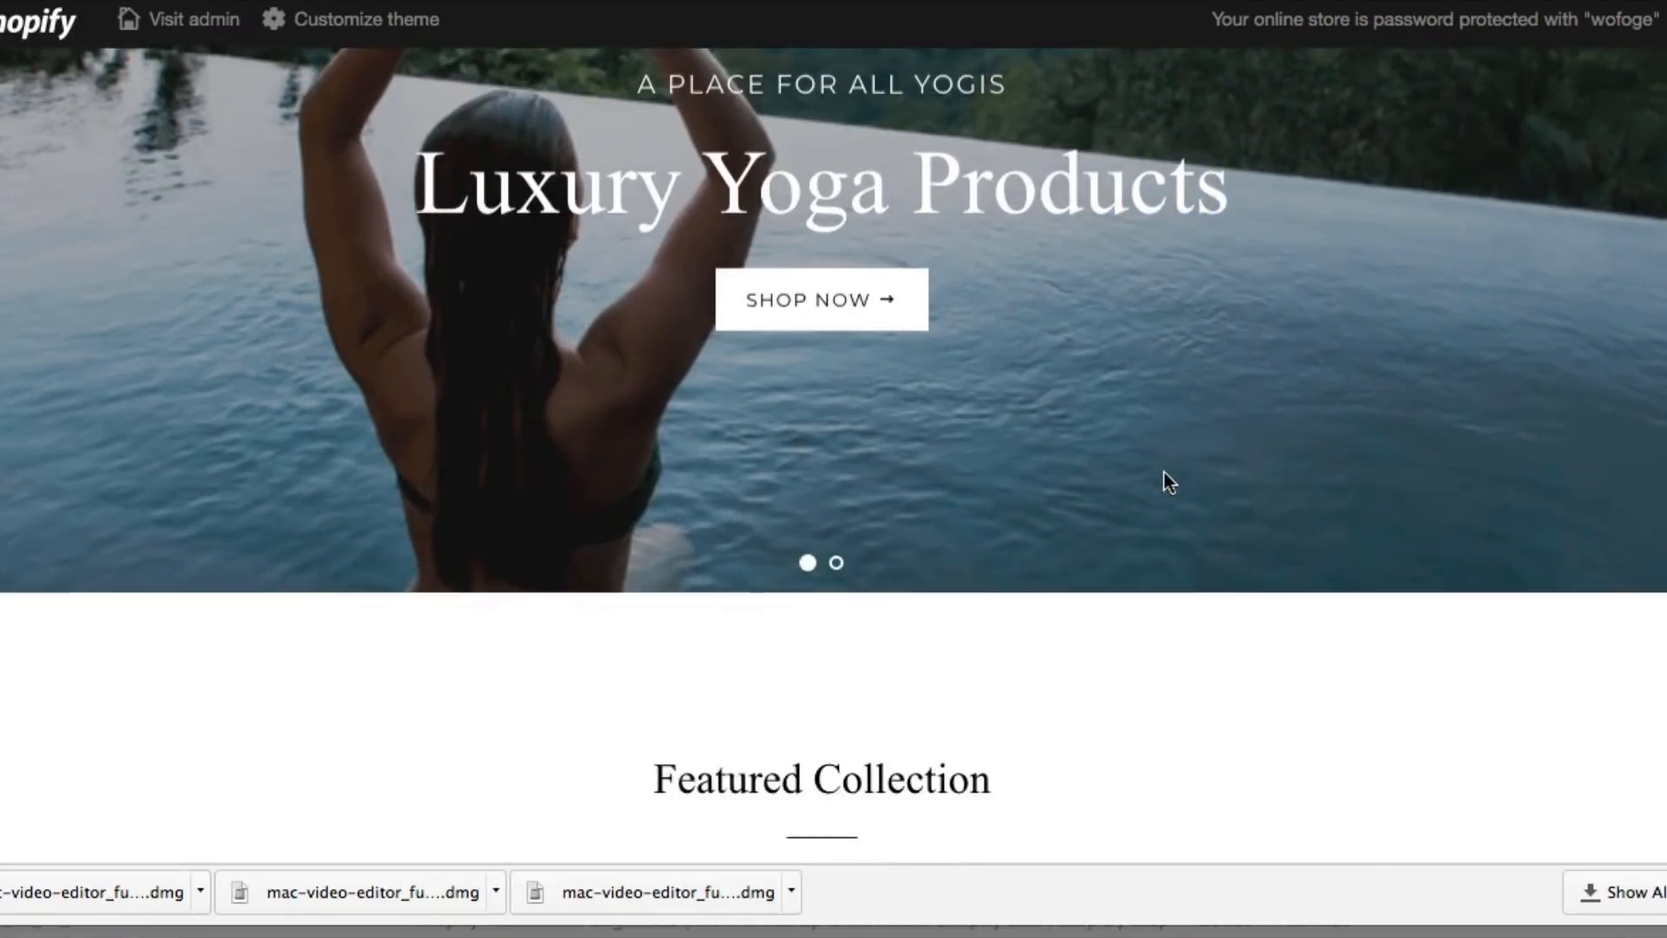
pyautogui.scroll(-6, 1163, 474)
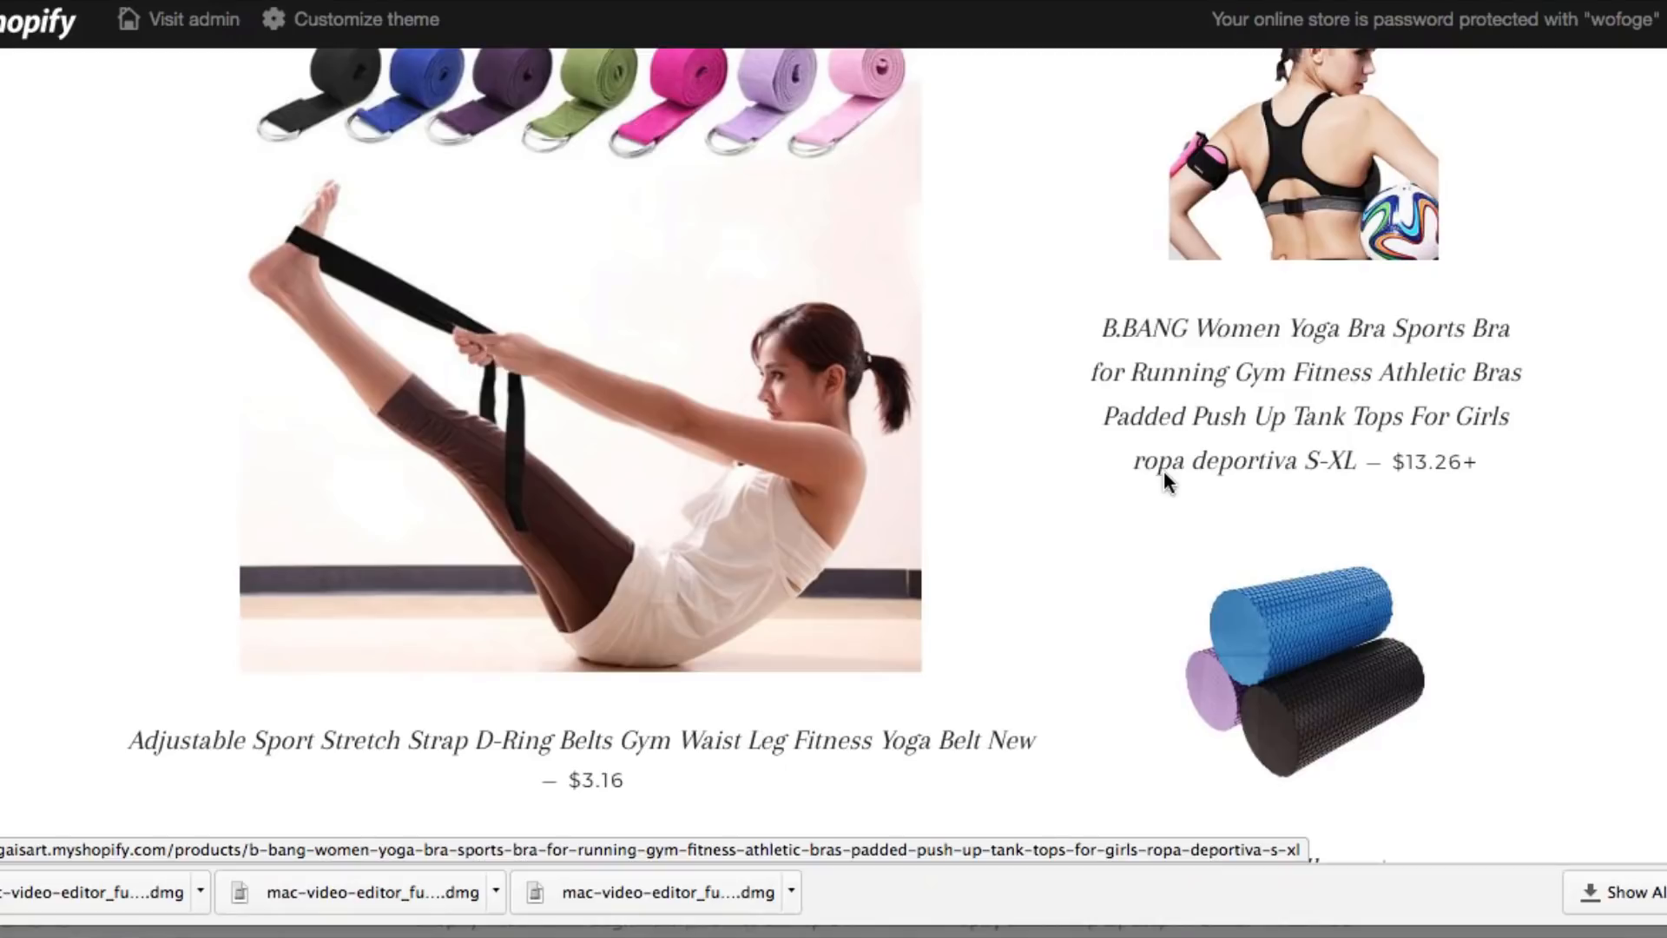
pyautogui.scroll(-6, 1164, 470)
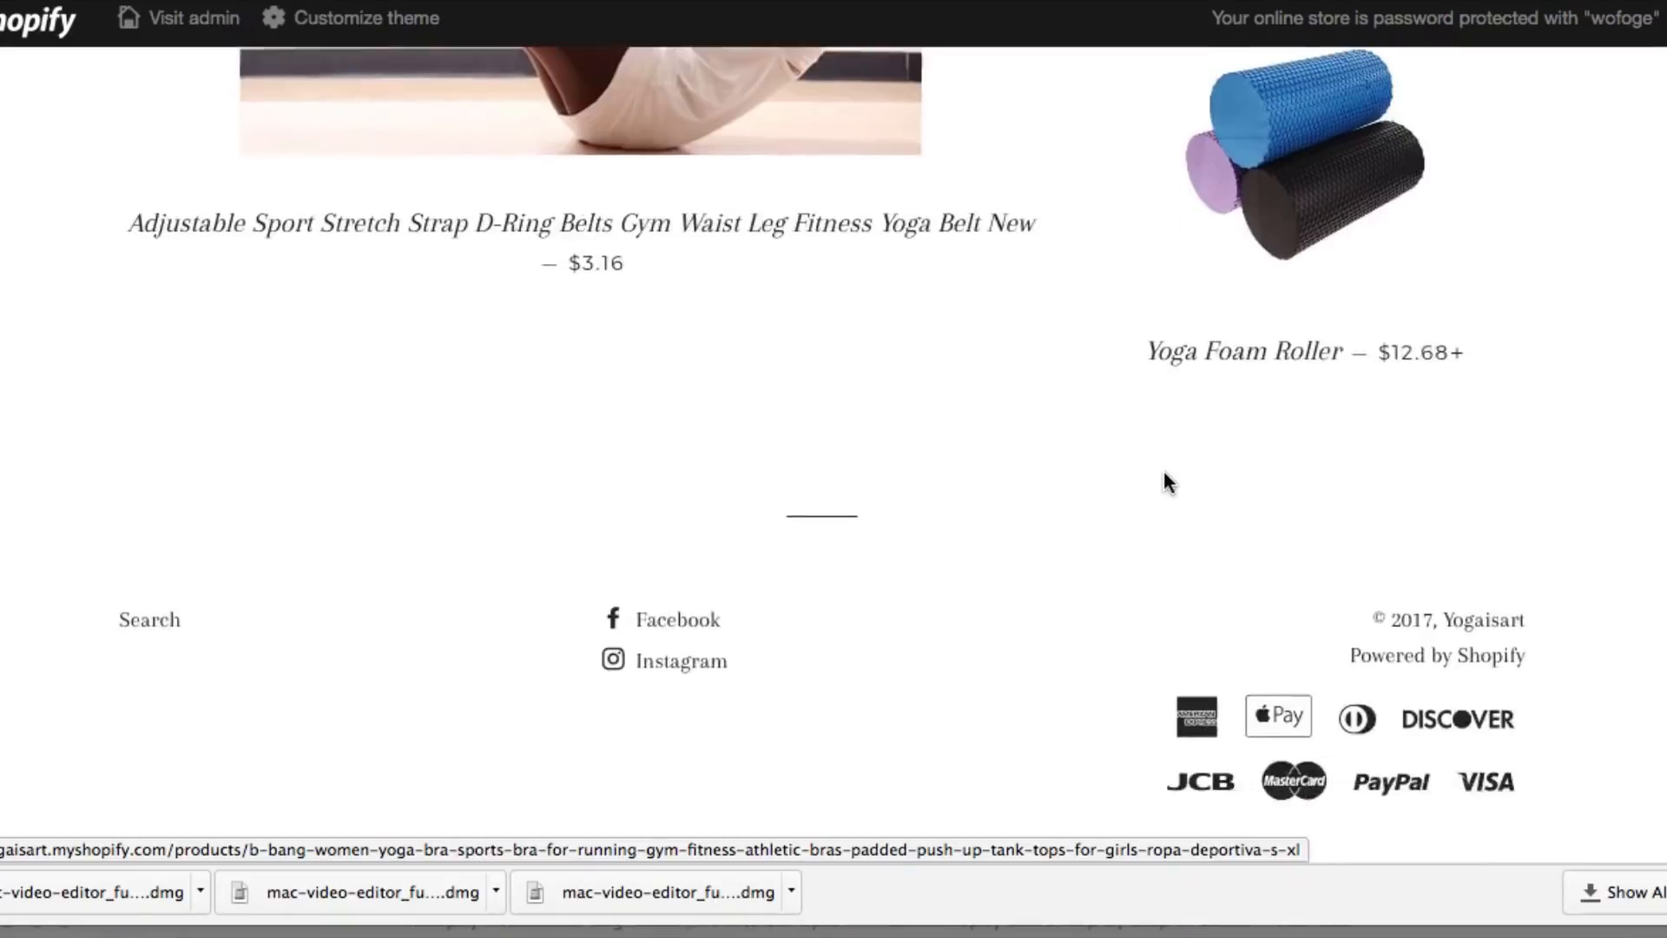
pyautogui.scroll(4, 1163, 467)
pyautogui.scroll(10, 1163, 469)
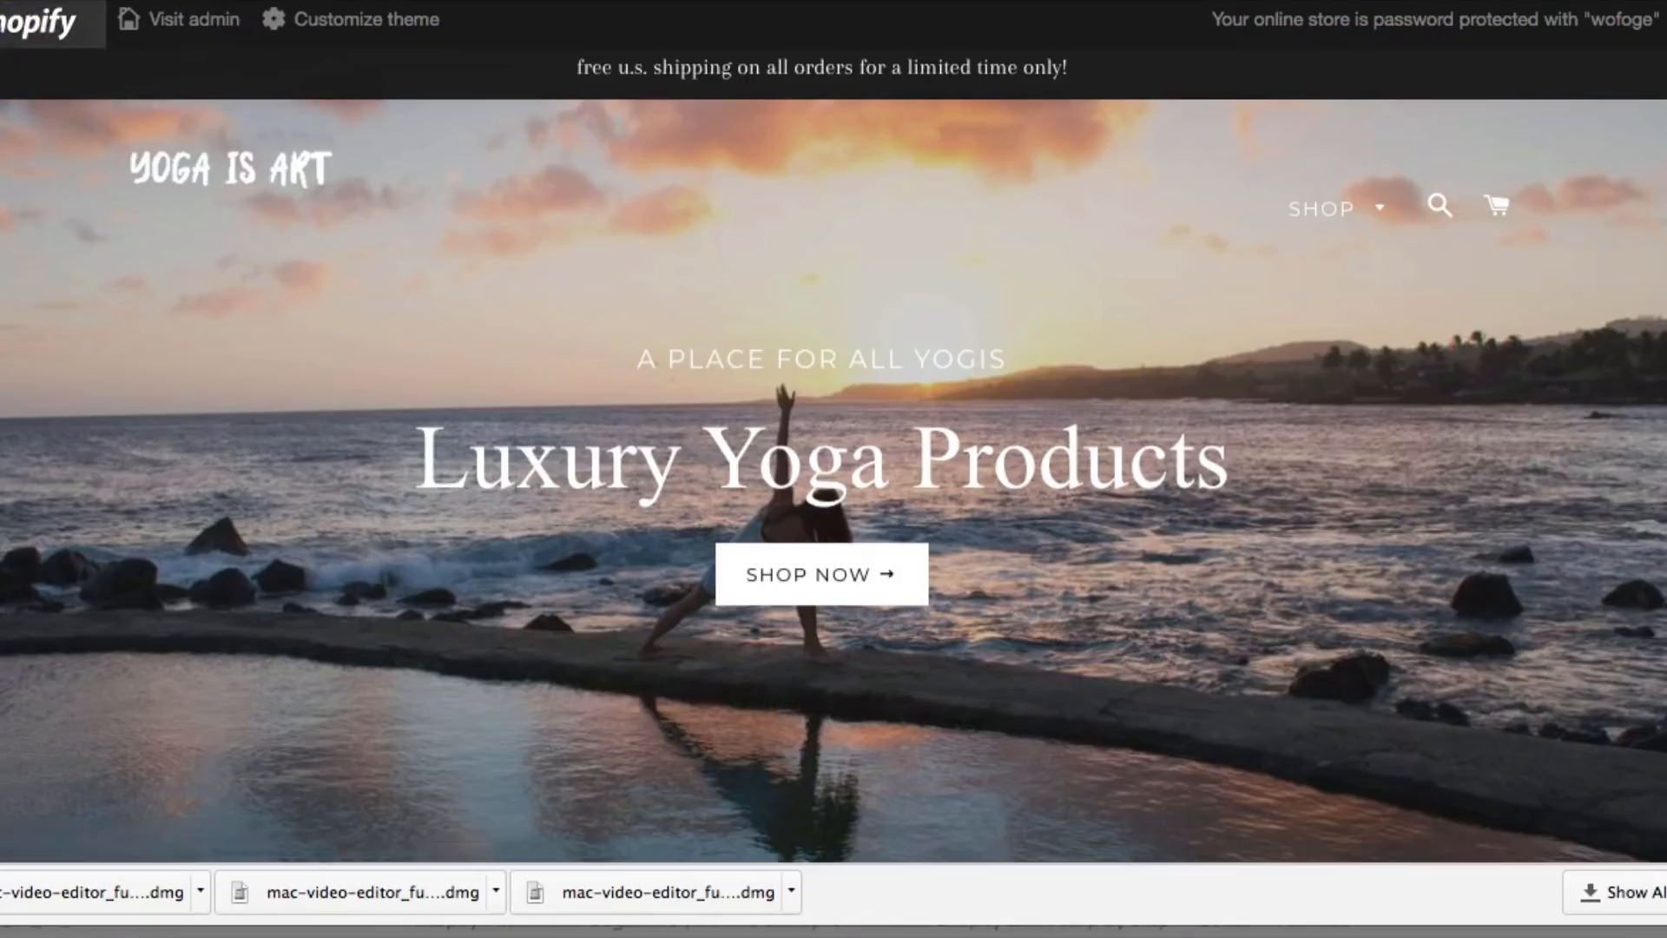
# From Apps, search the Shopify App Store for 'spin' and open the Spin-a-Sale listing
pyautogui.click(13, 4)
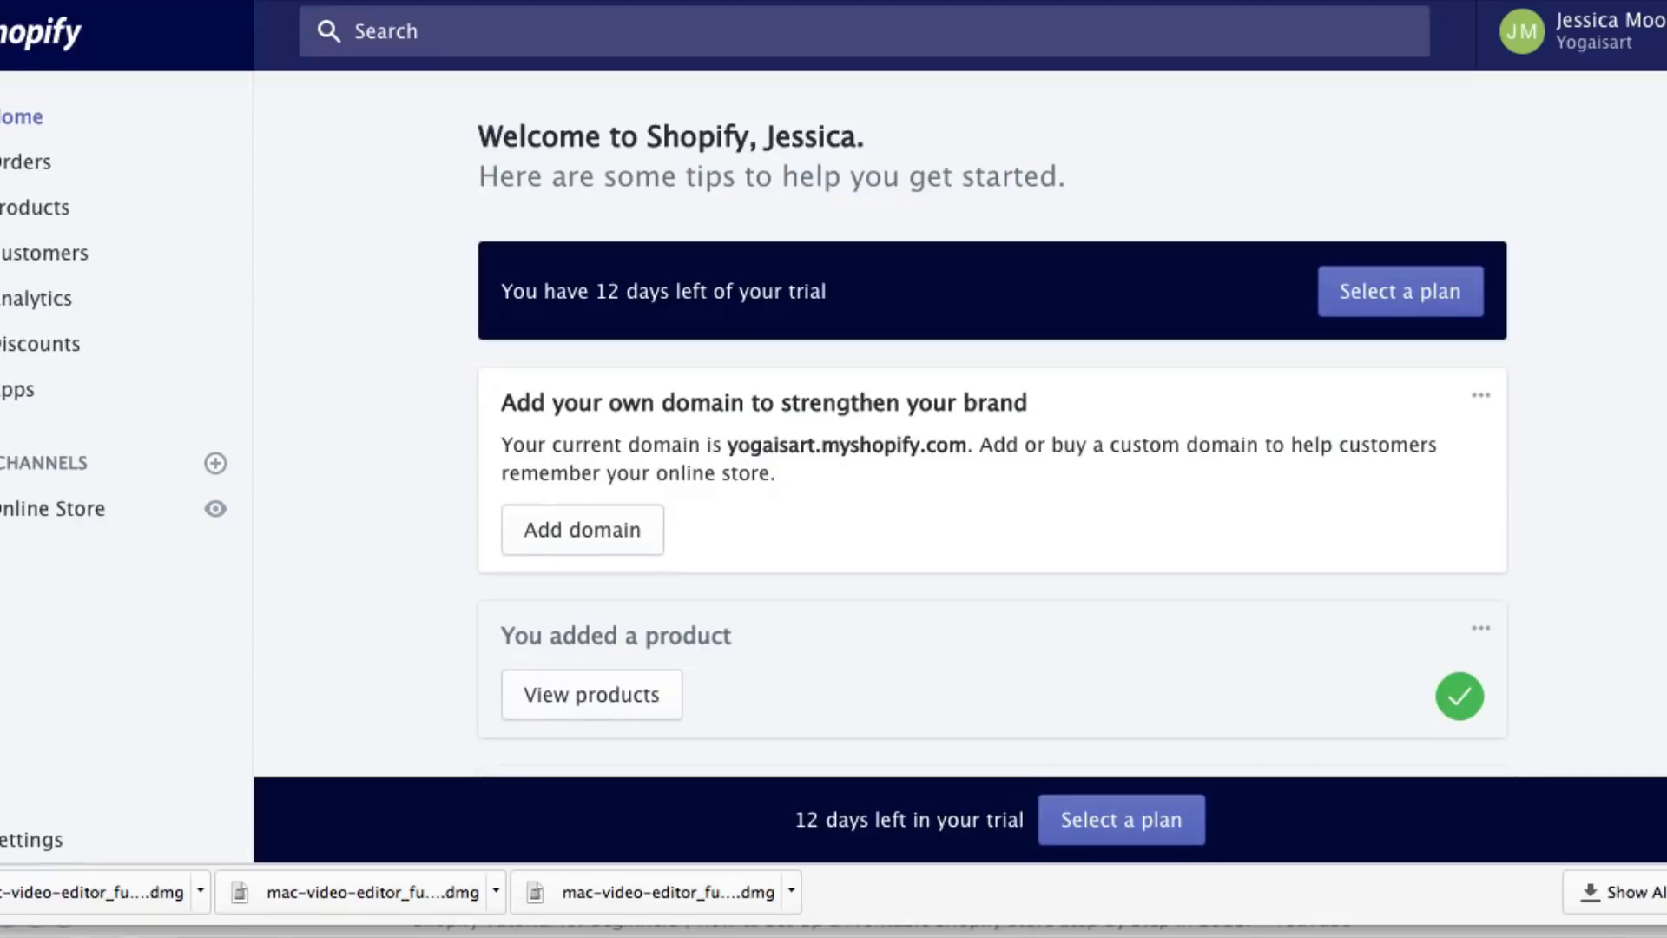
pyautogui.click(8, 395)
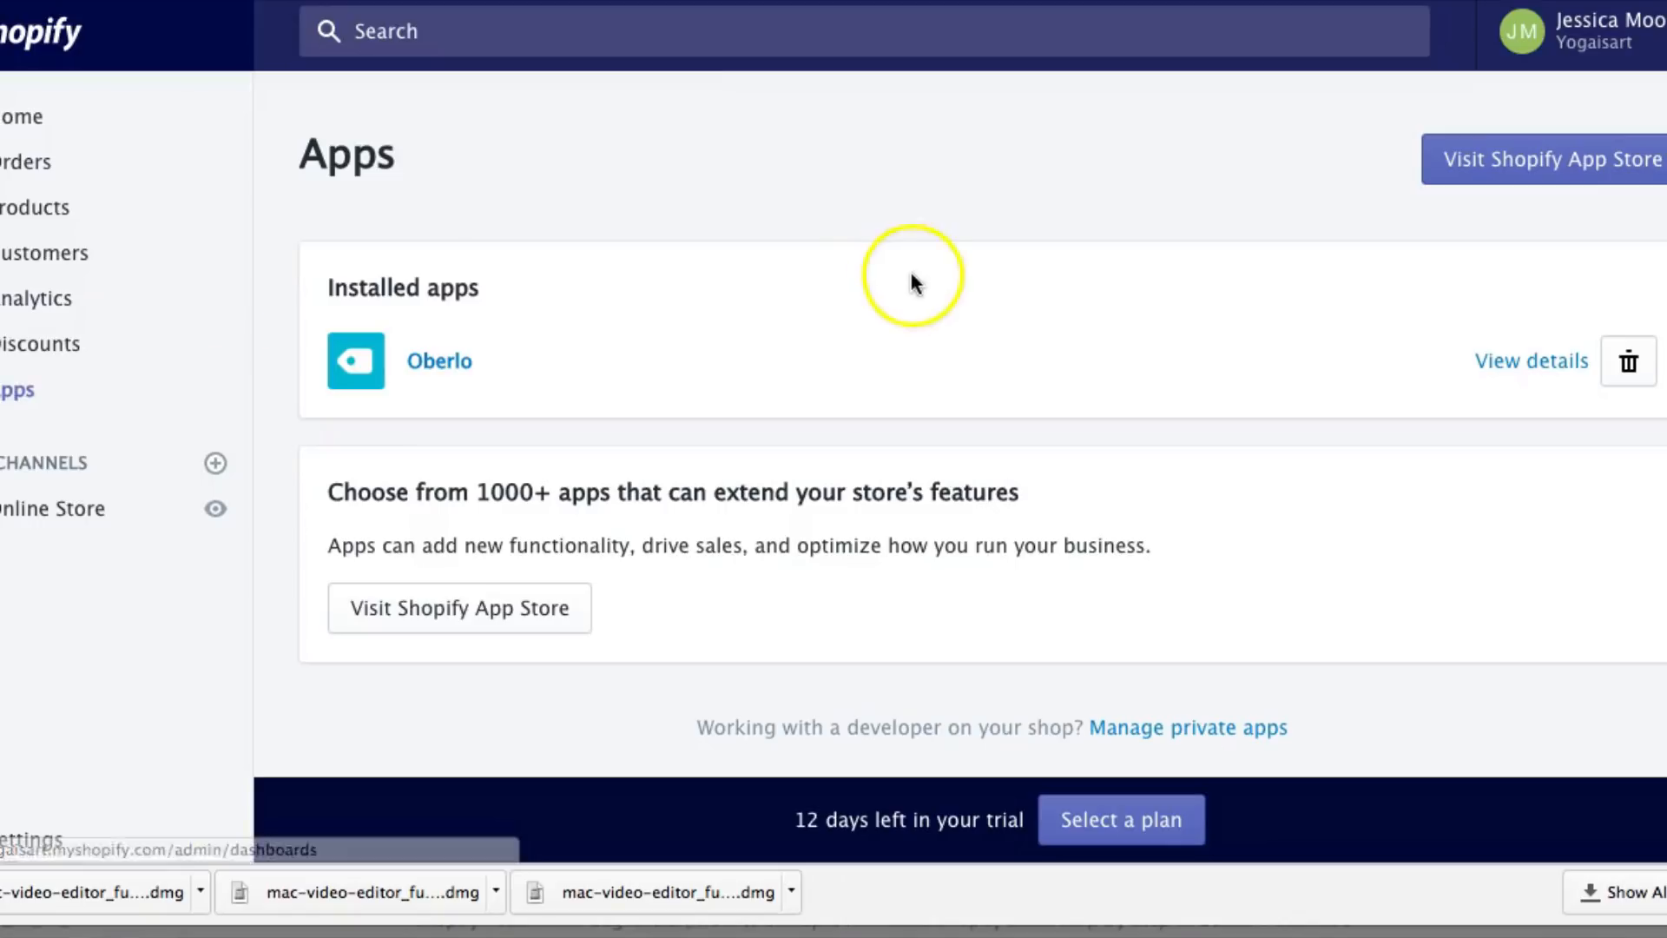
pyautogui.click(1528, 172)
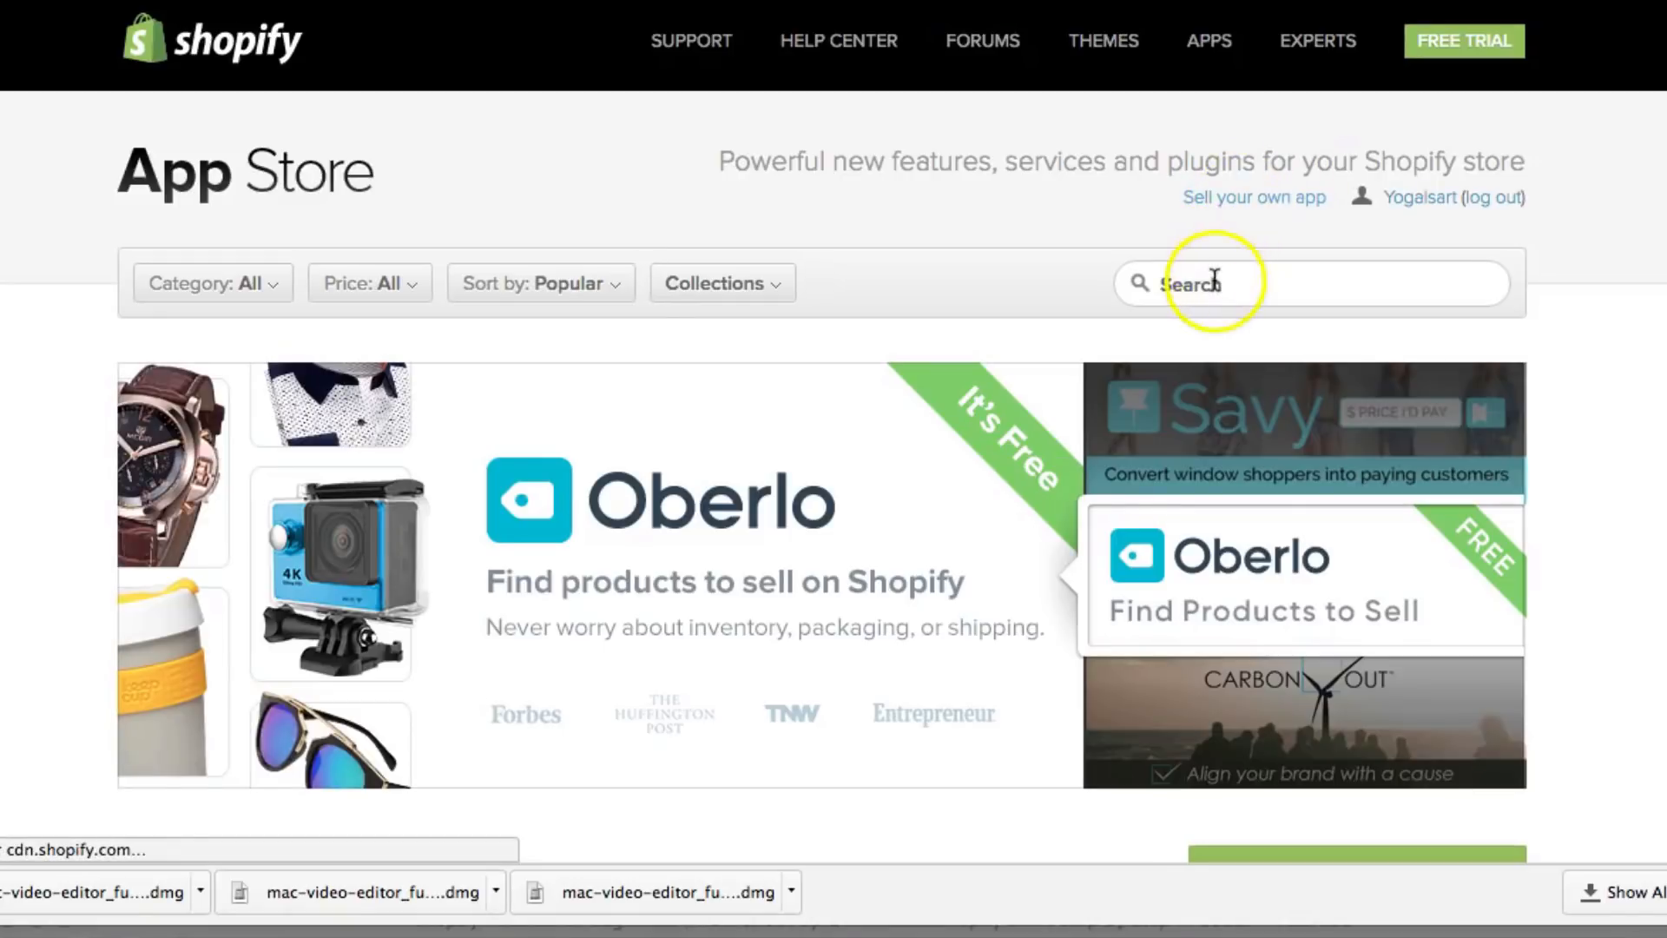
pyautogui.click(1213, 280)
pyautogui.write('sp')
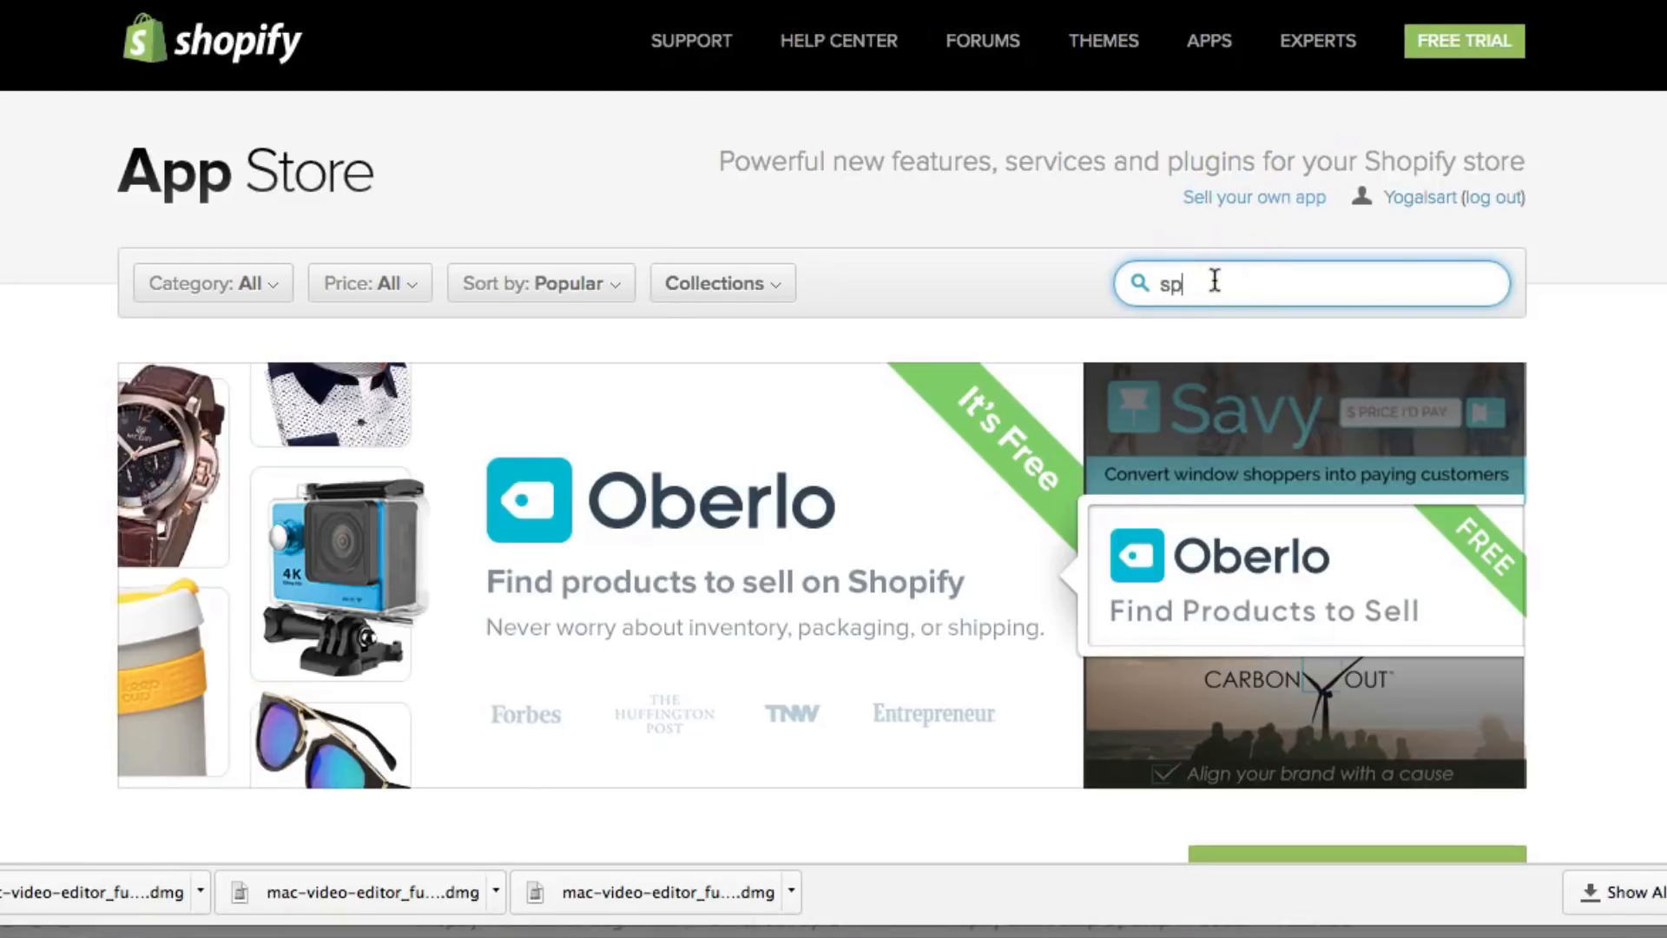
pyautogui.write('in')
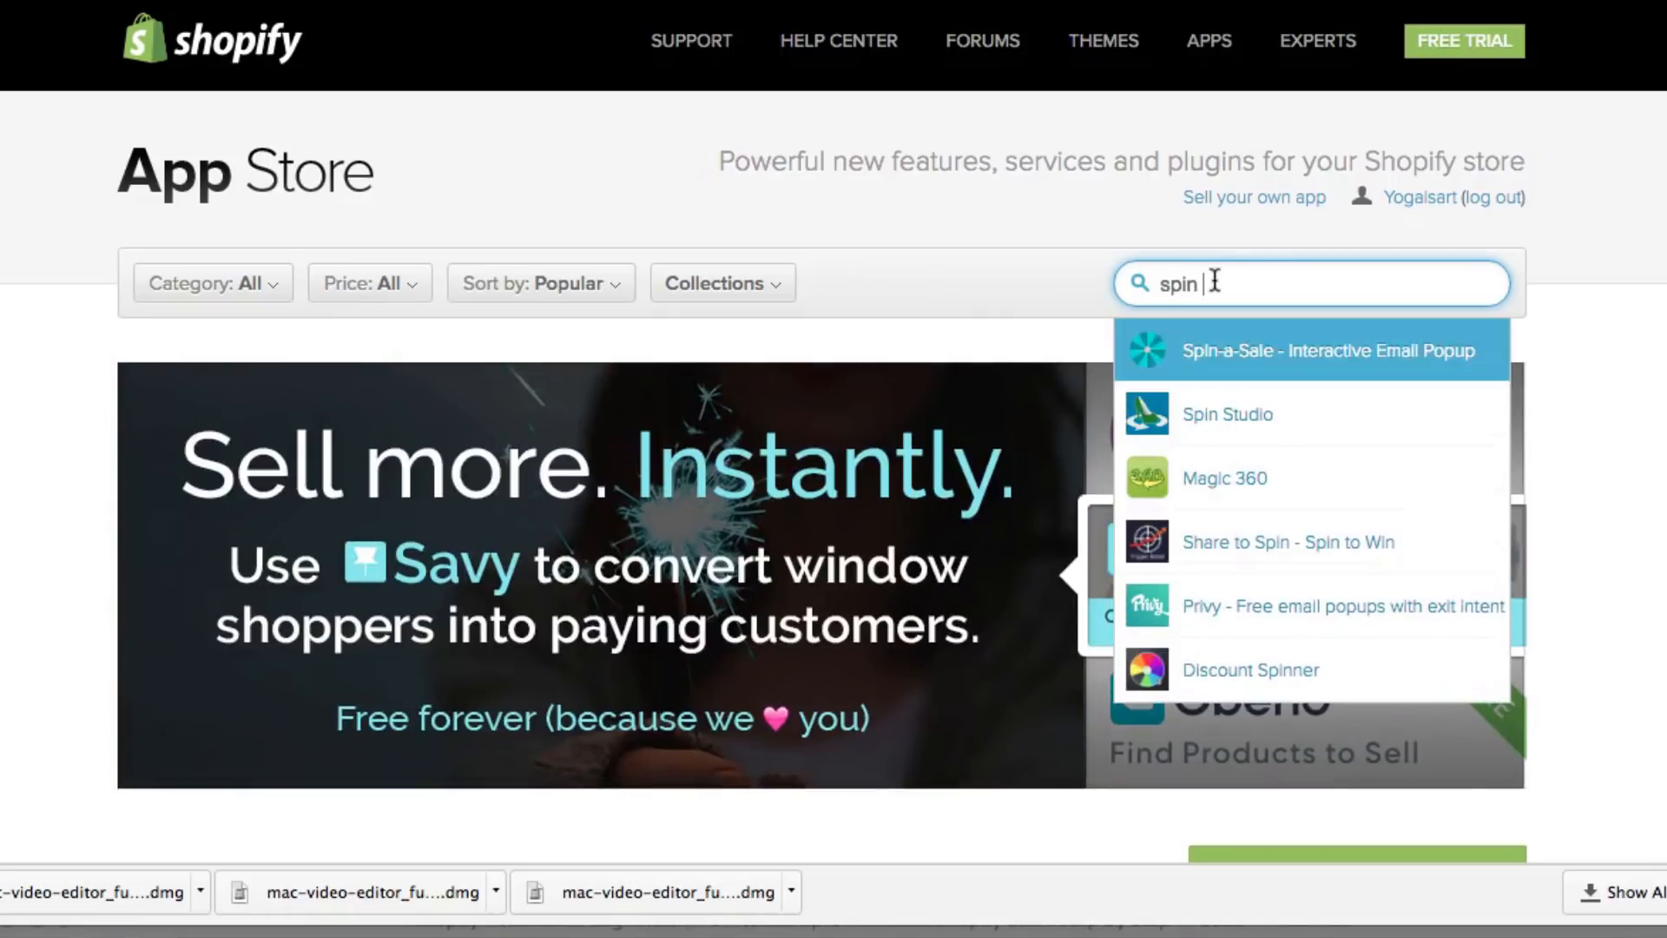
pyautogui.press('Return')
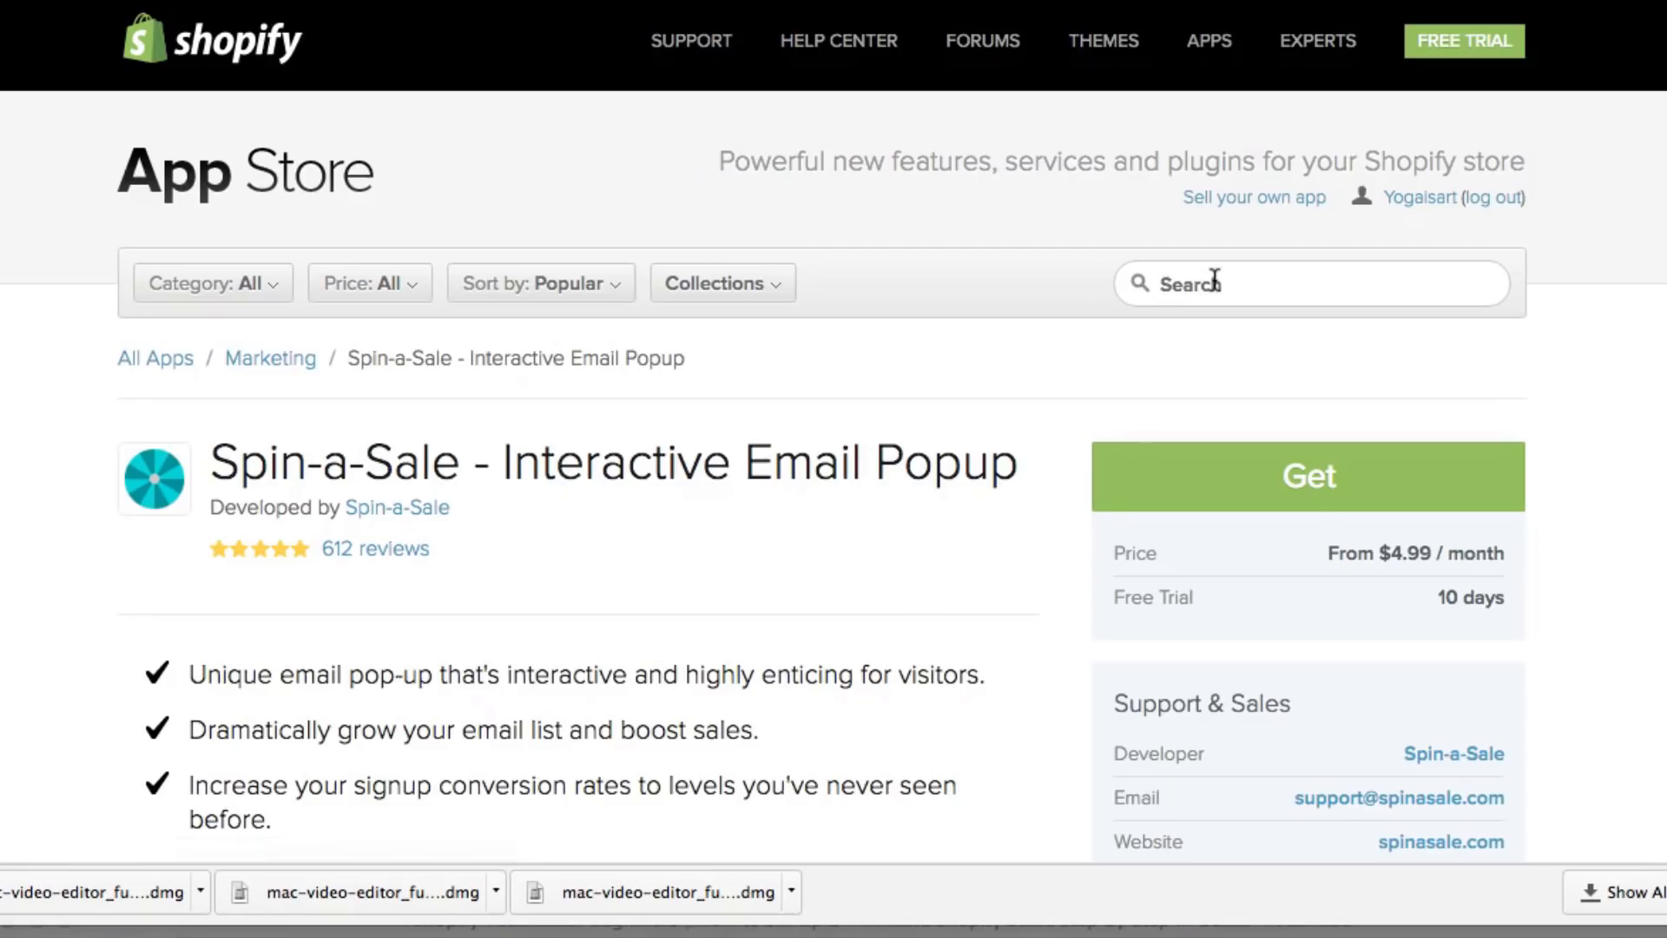
pyautogui.click(1442, 599)
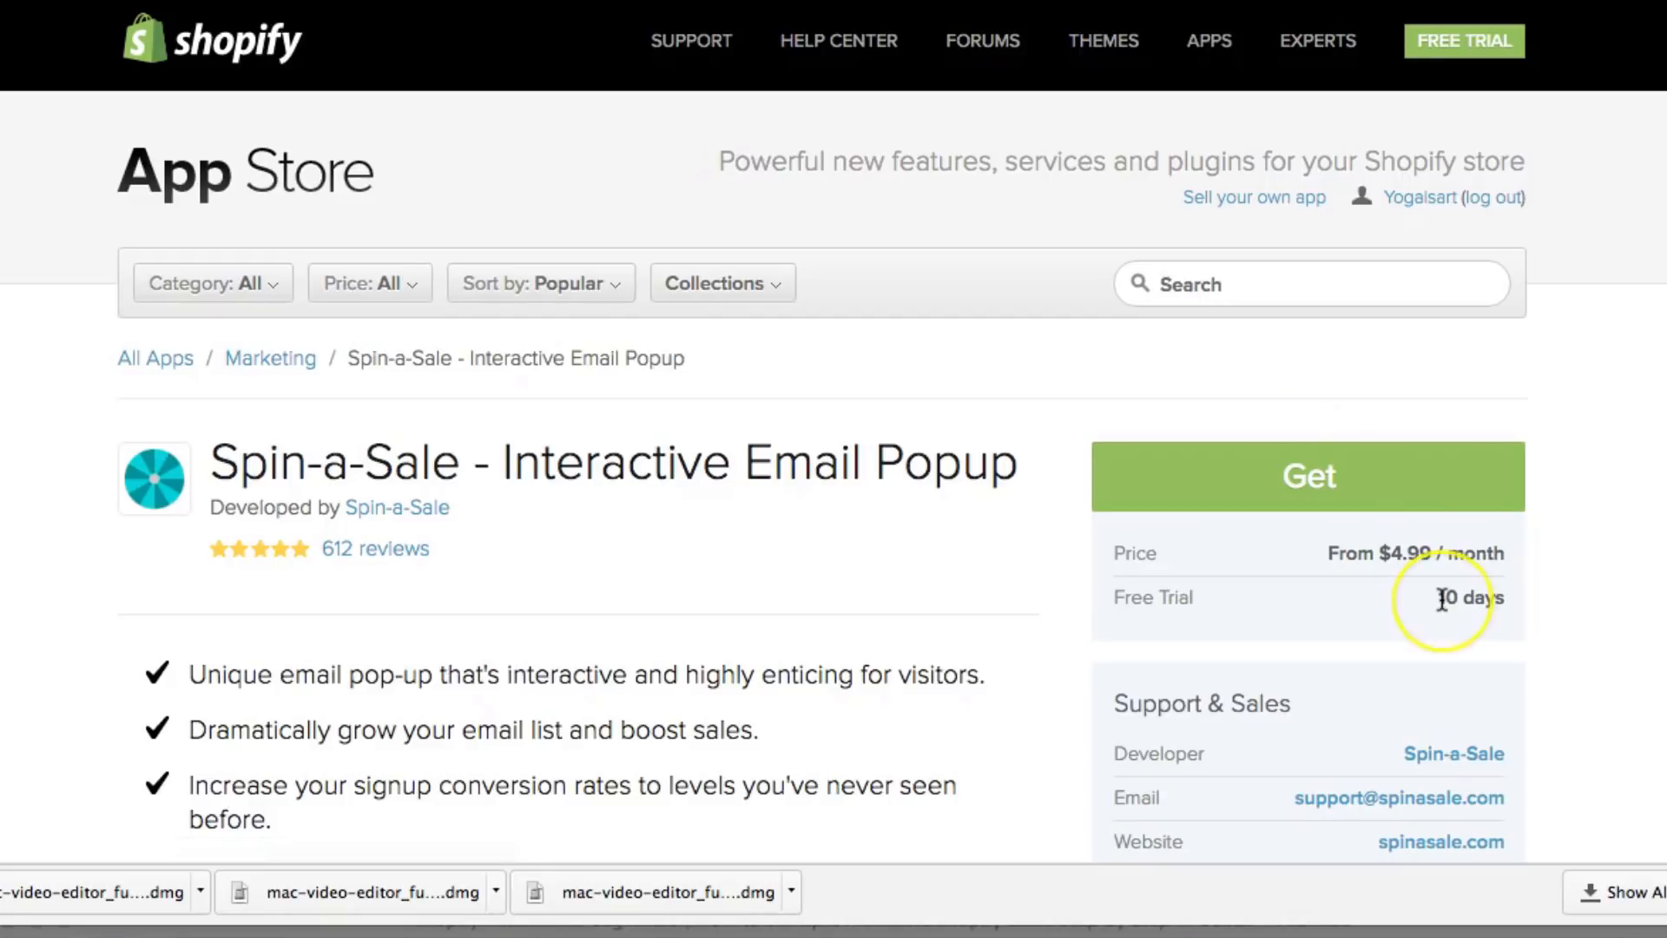
# Begin installing Spin-a-Sale and confirm the installation
pyautogui.click(1341, 494)
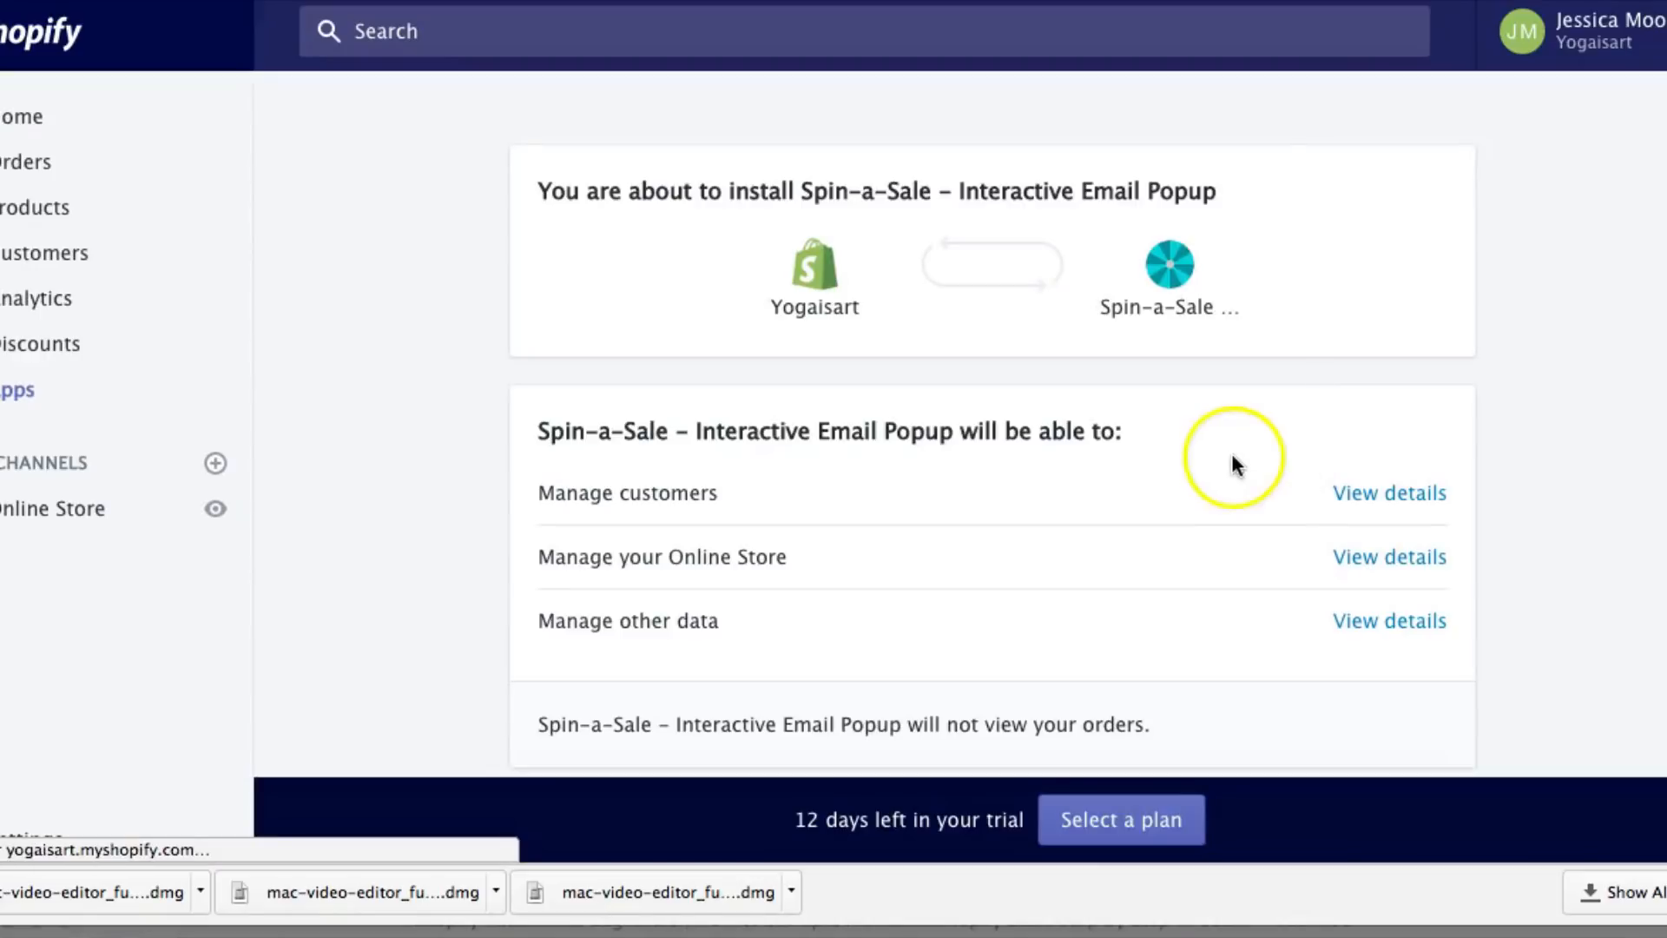
pyautogui.scroll(-2, 1141, 481)
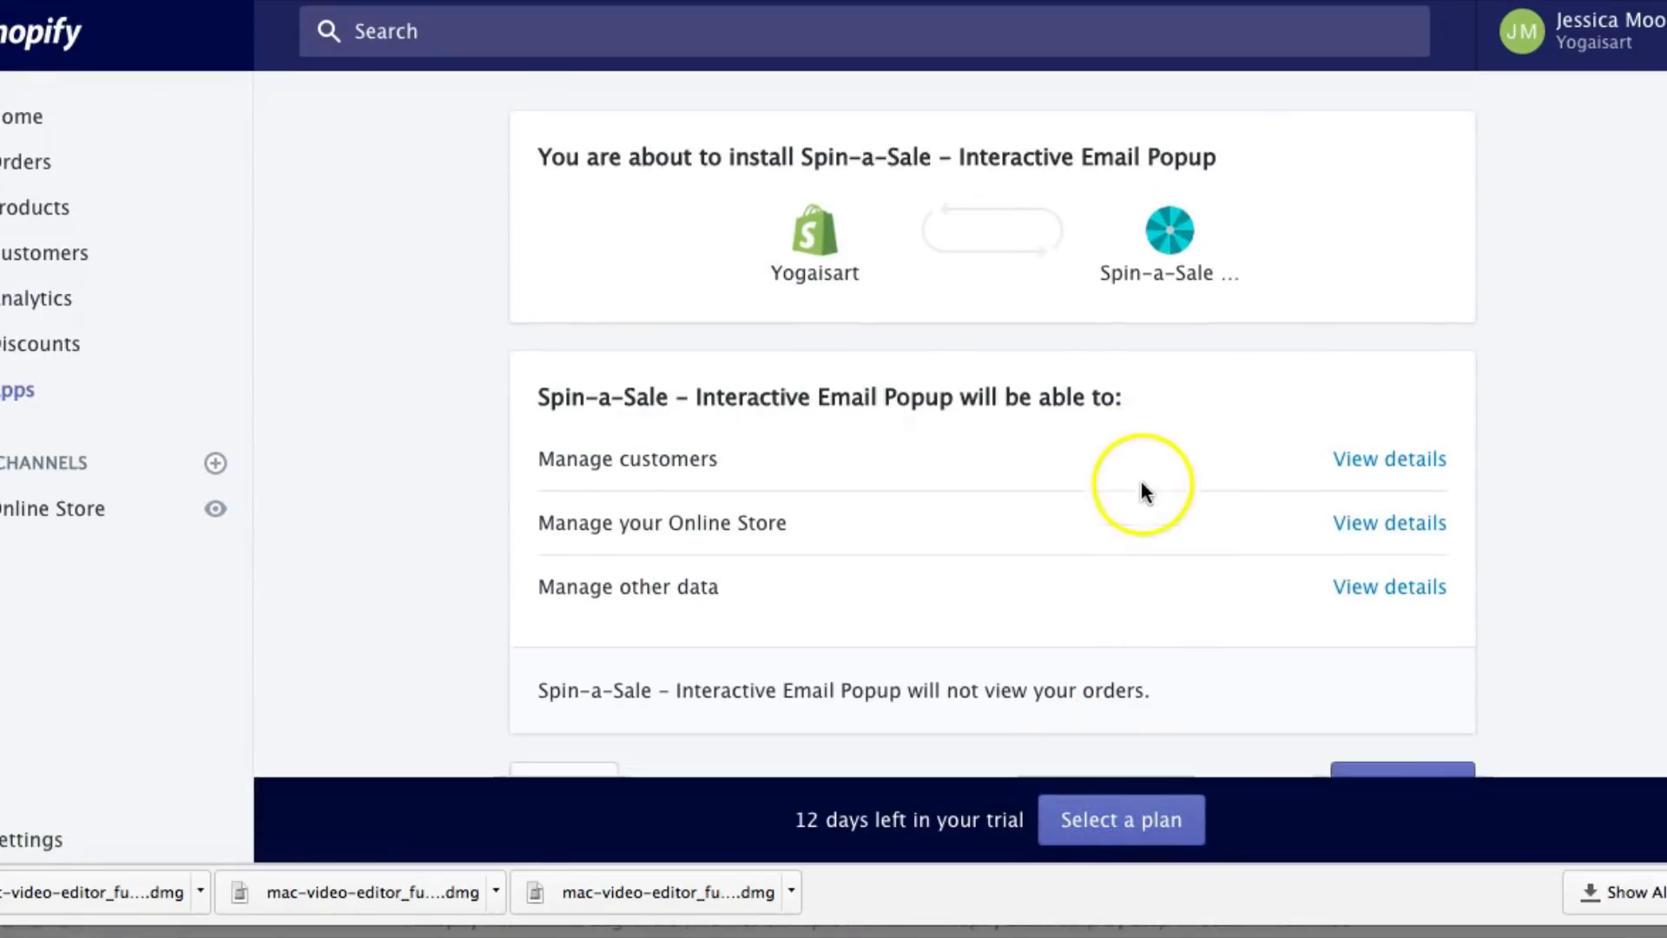
pyautogui.scroll(-3, 1177, 566)
pyautogui.click(1376, 625)
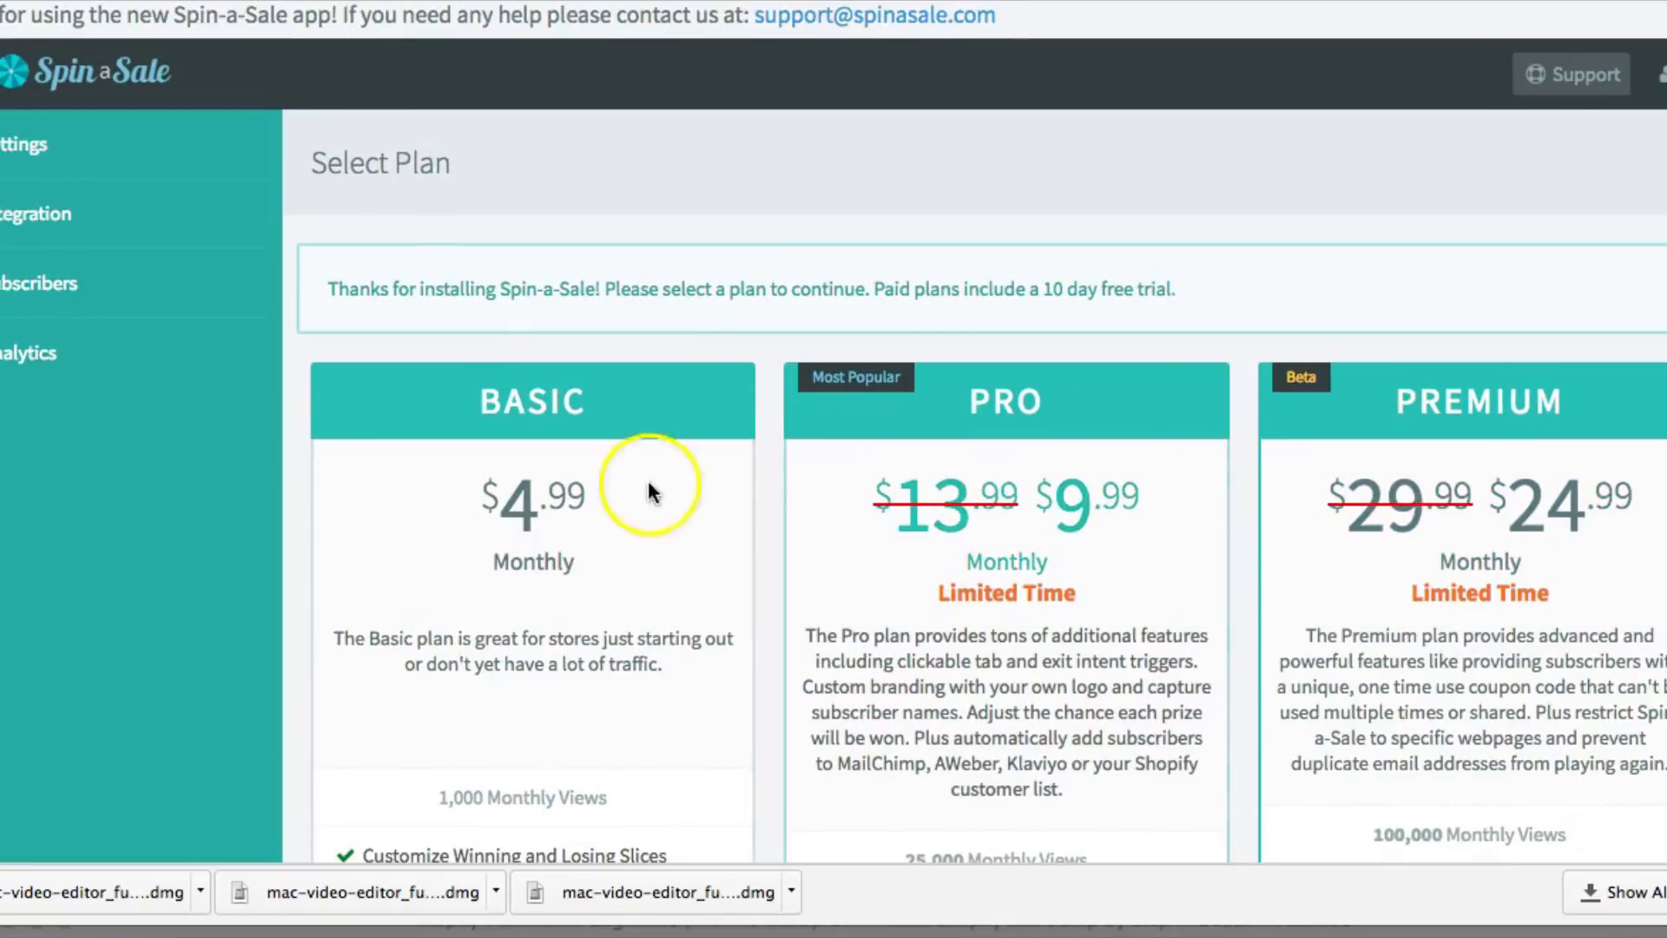
# Choose the Pro plan and approve its $9.99 monthly charge after the 10-day trial
pyautogui.scroll(-3, 1434, 590)
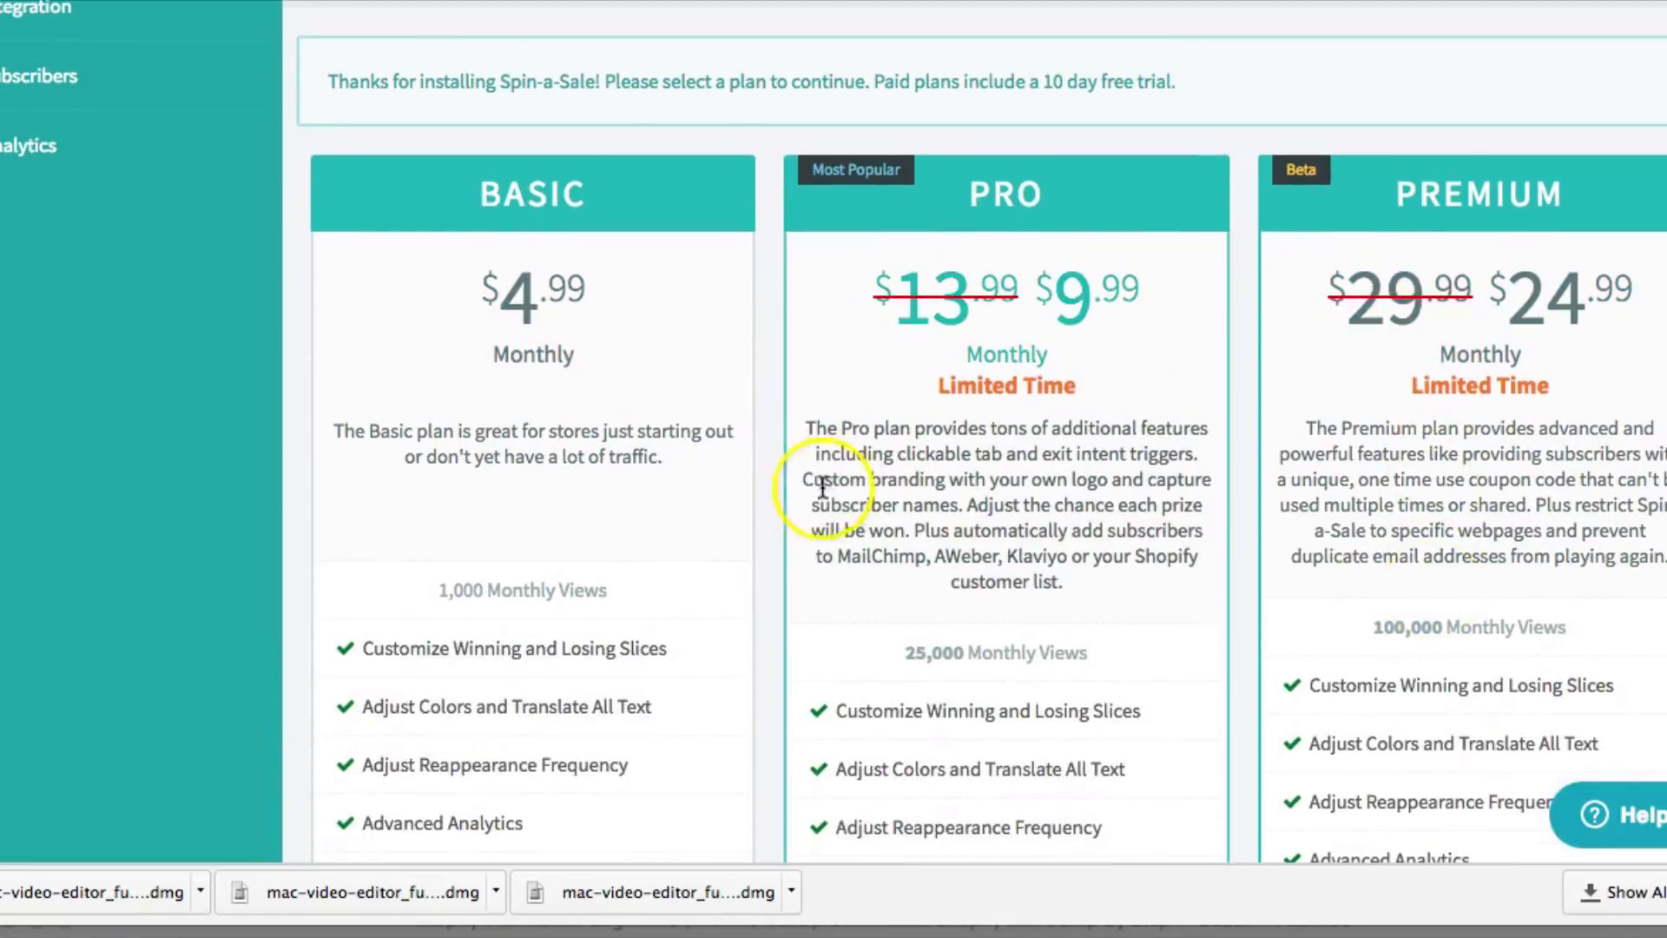
pyautogui.scroll(-15, 1052, 653)
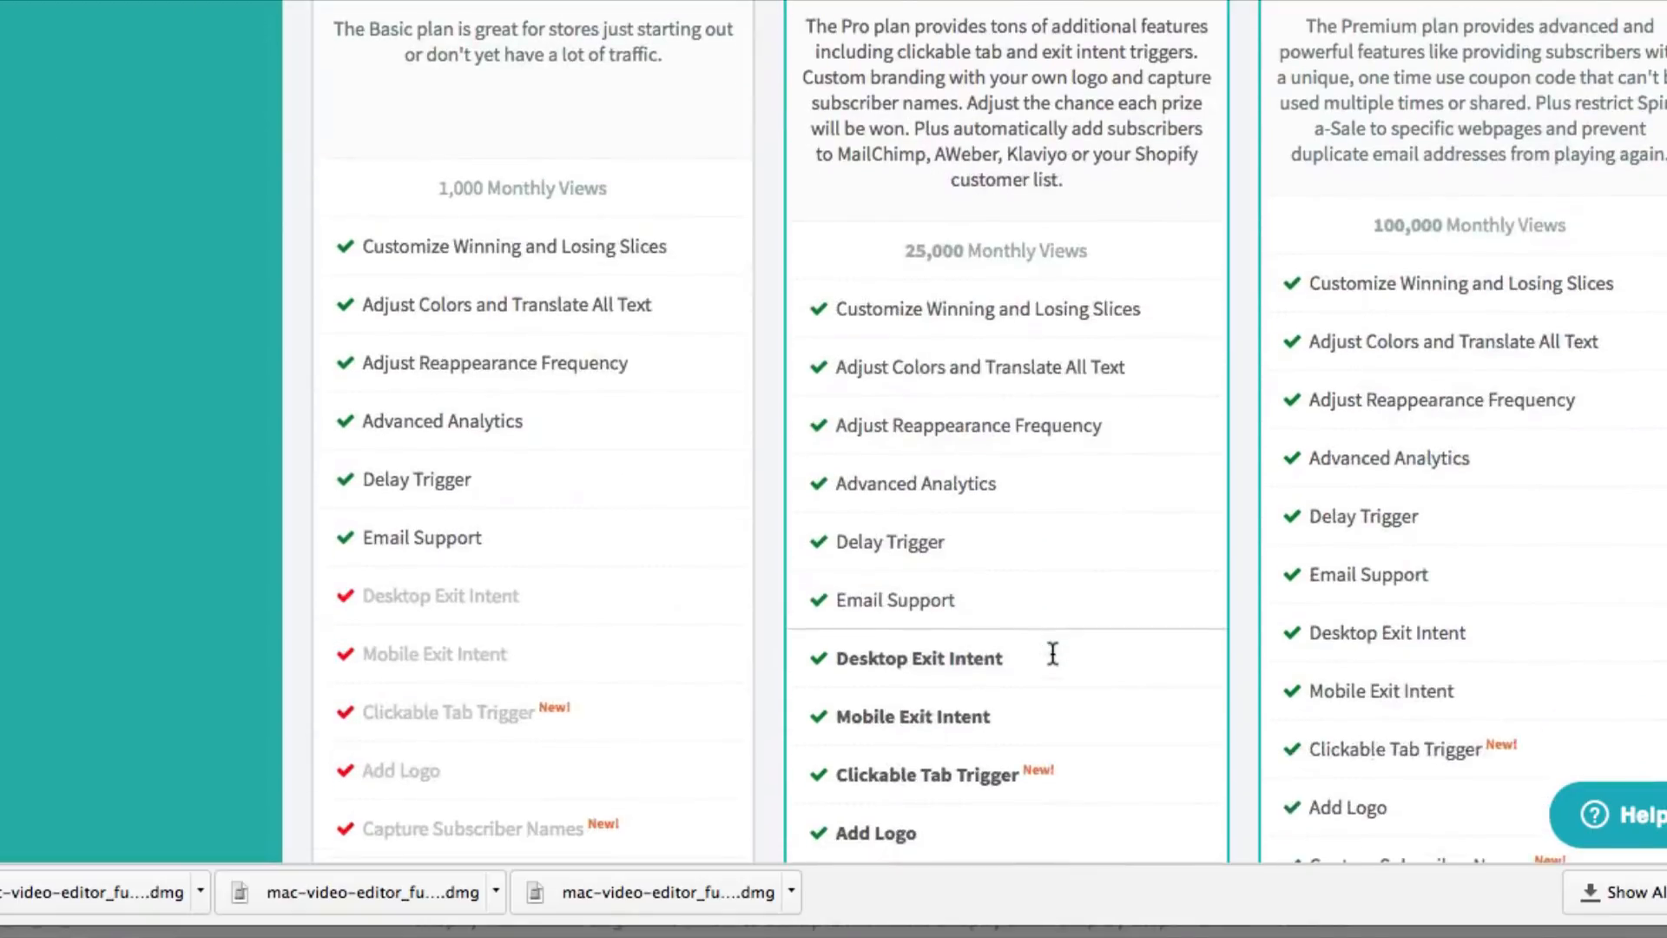
pyautogui.click(1016, 674)
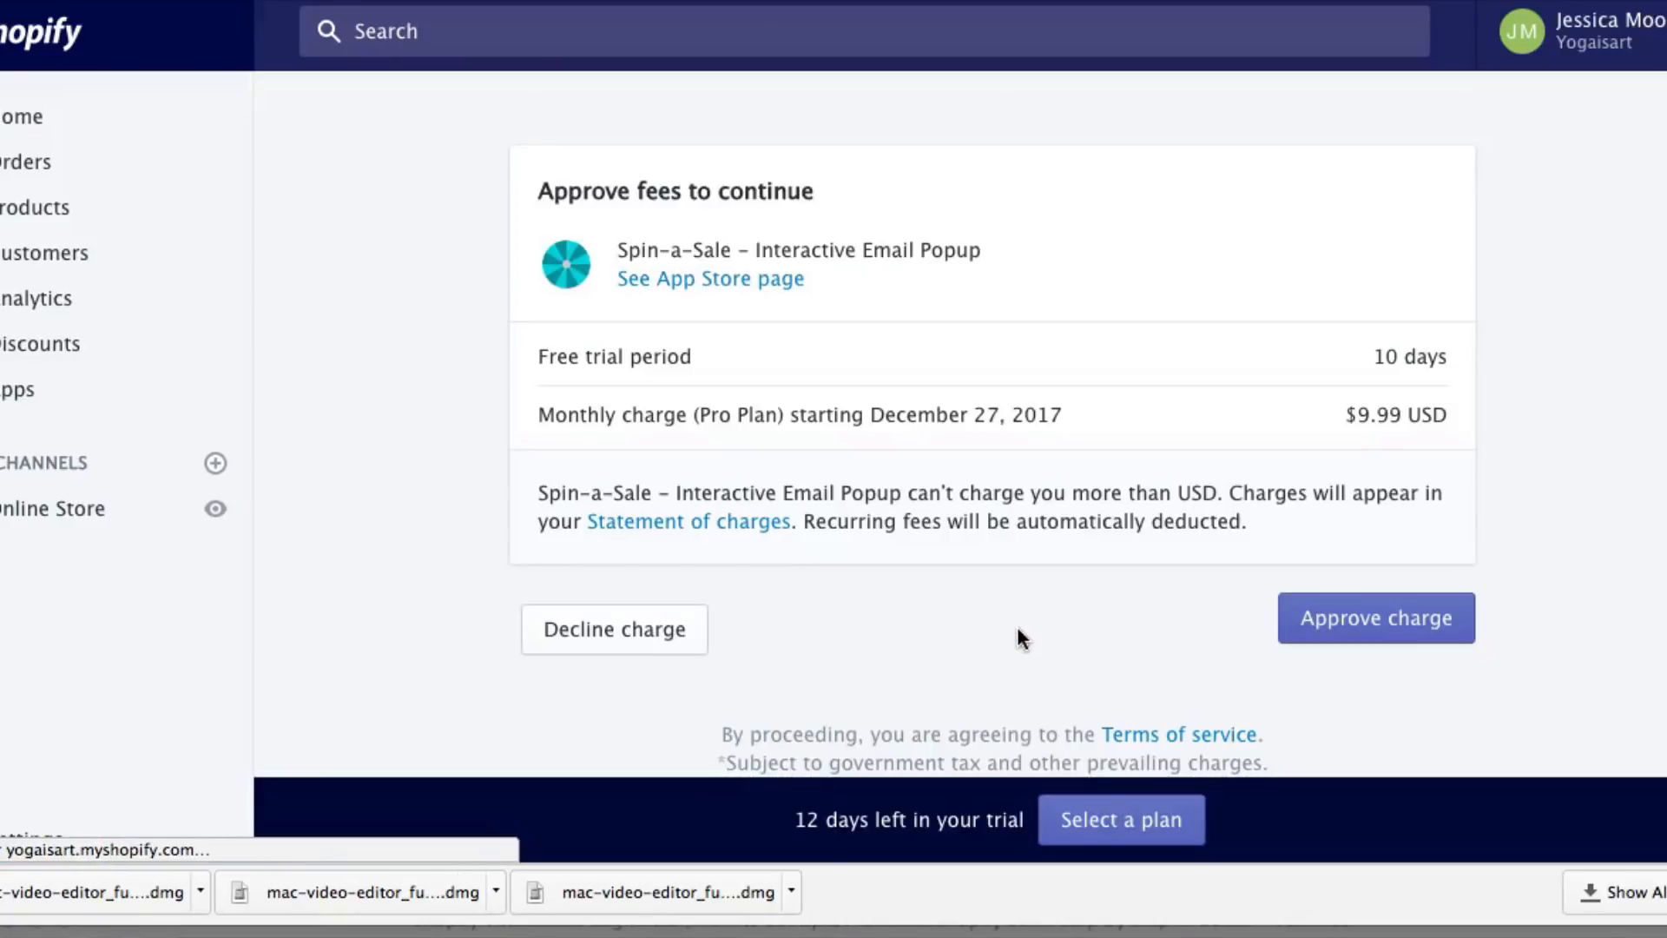
pyautogui.click(1294, 642)
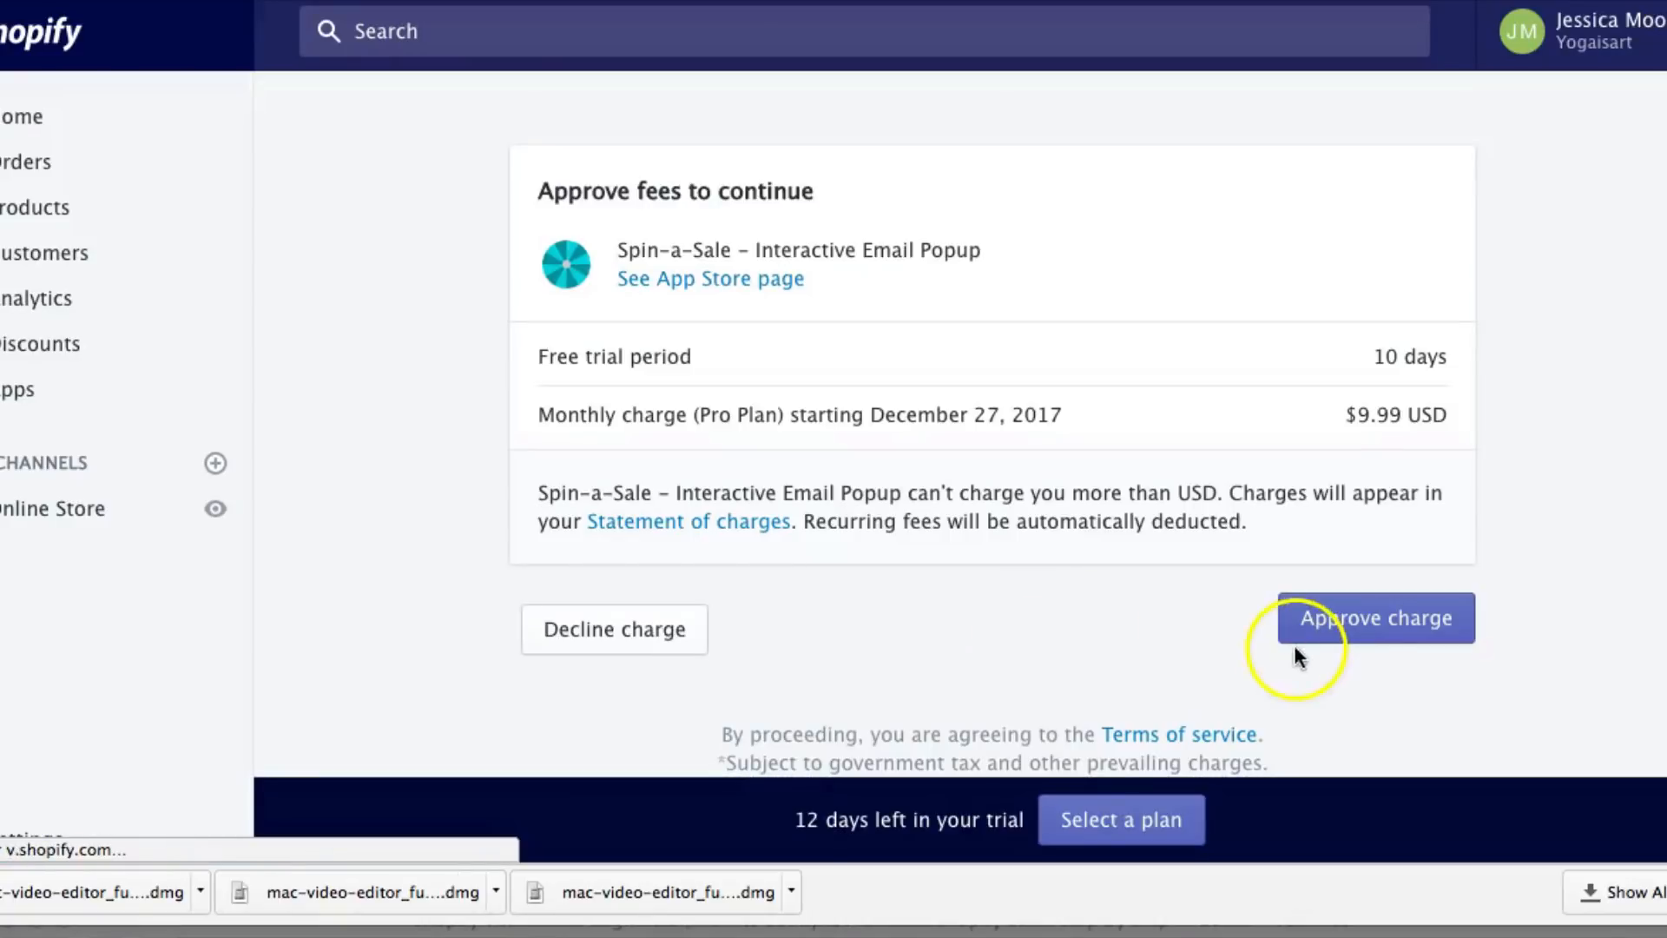
pyautogui.click(1347, 625)
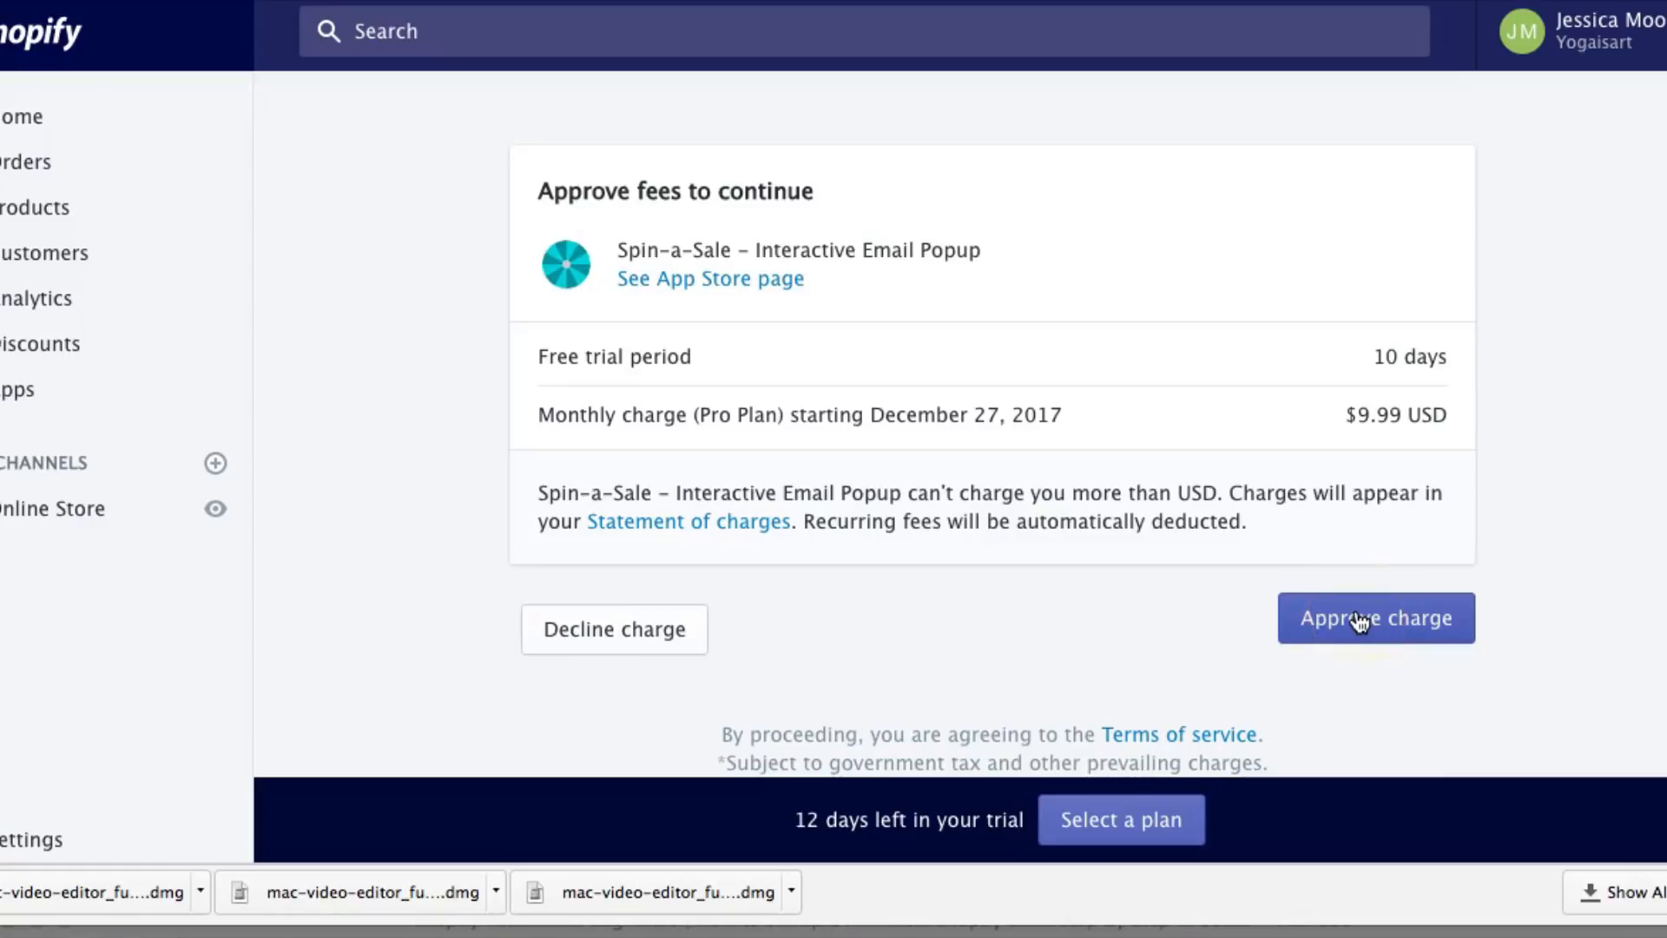
pyautogui.click(1356, 616)
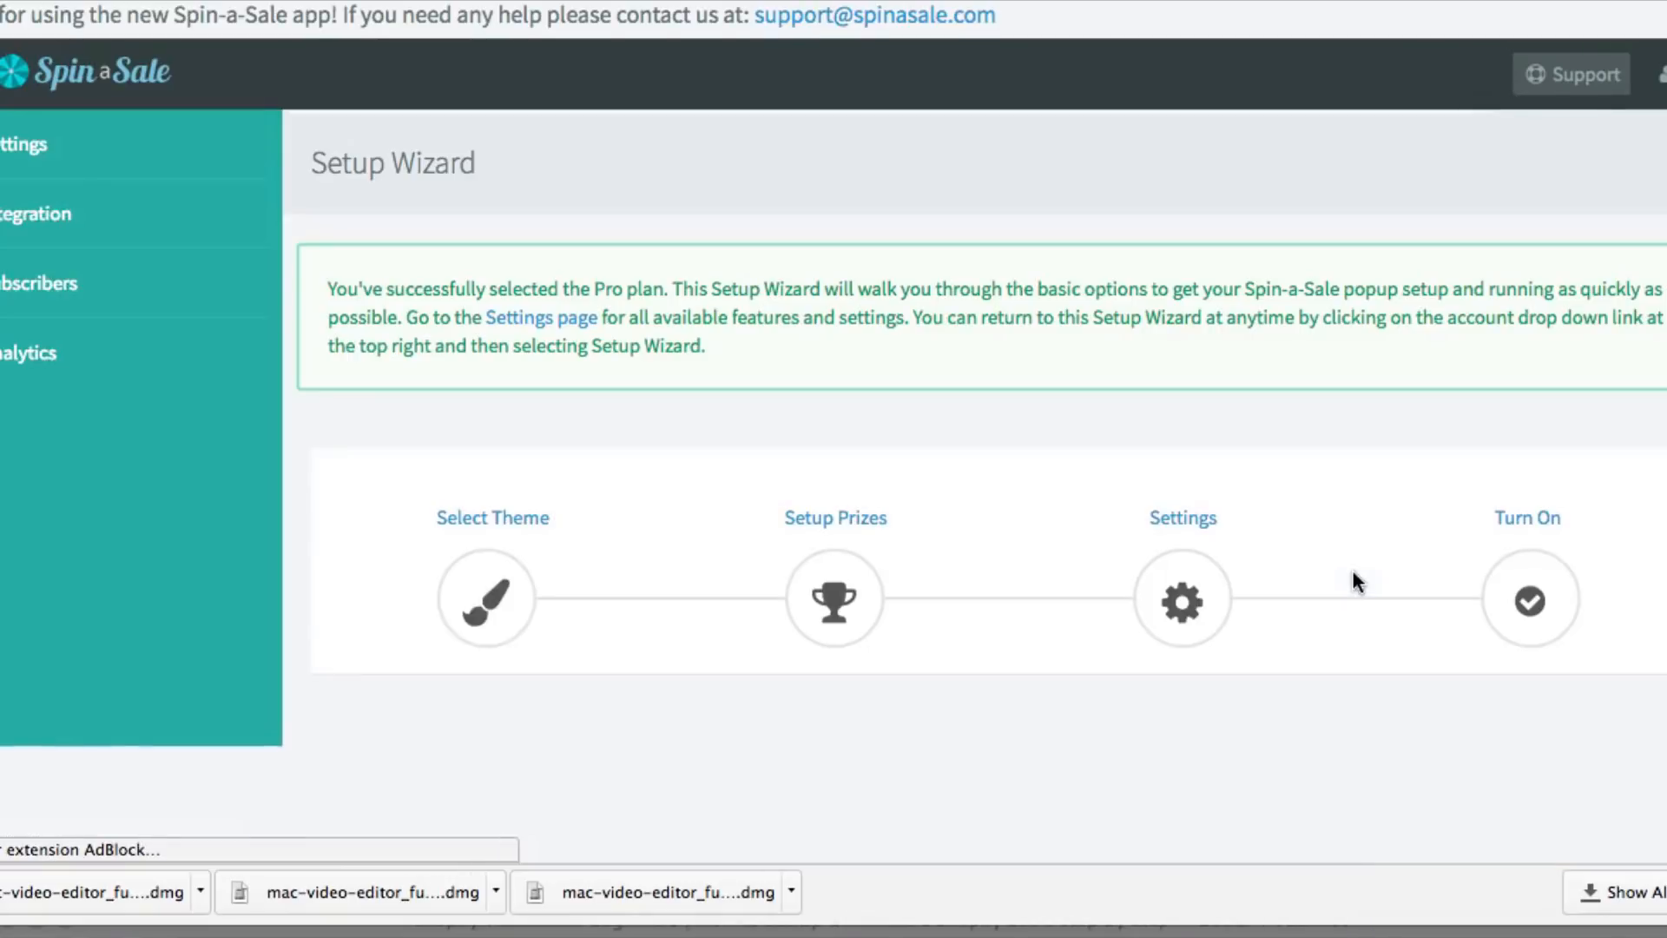
# Pick the Coral theme for the wheel popup and save to reach Setup Prizes
pyautogui.scroll(-3, 1357, 582)
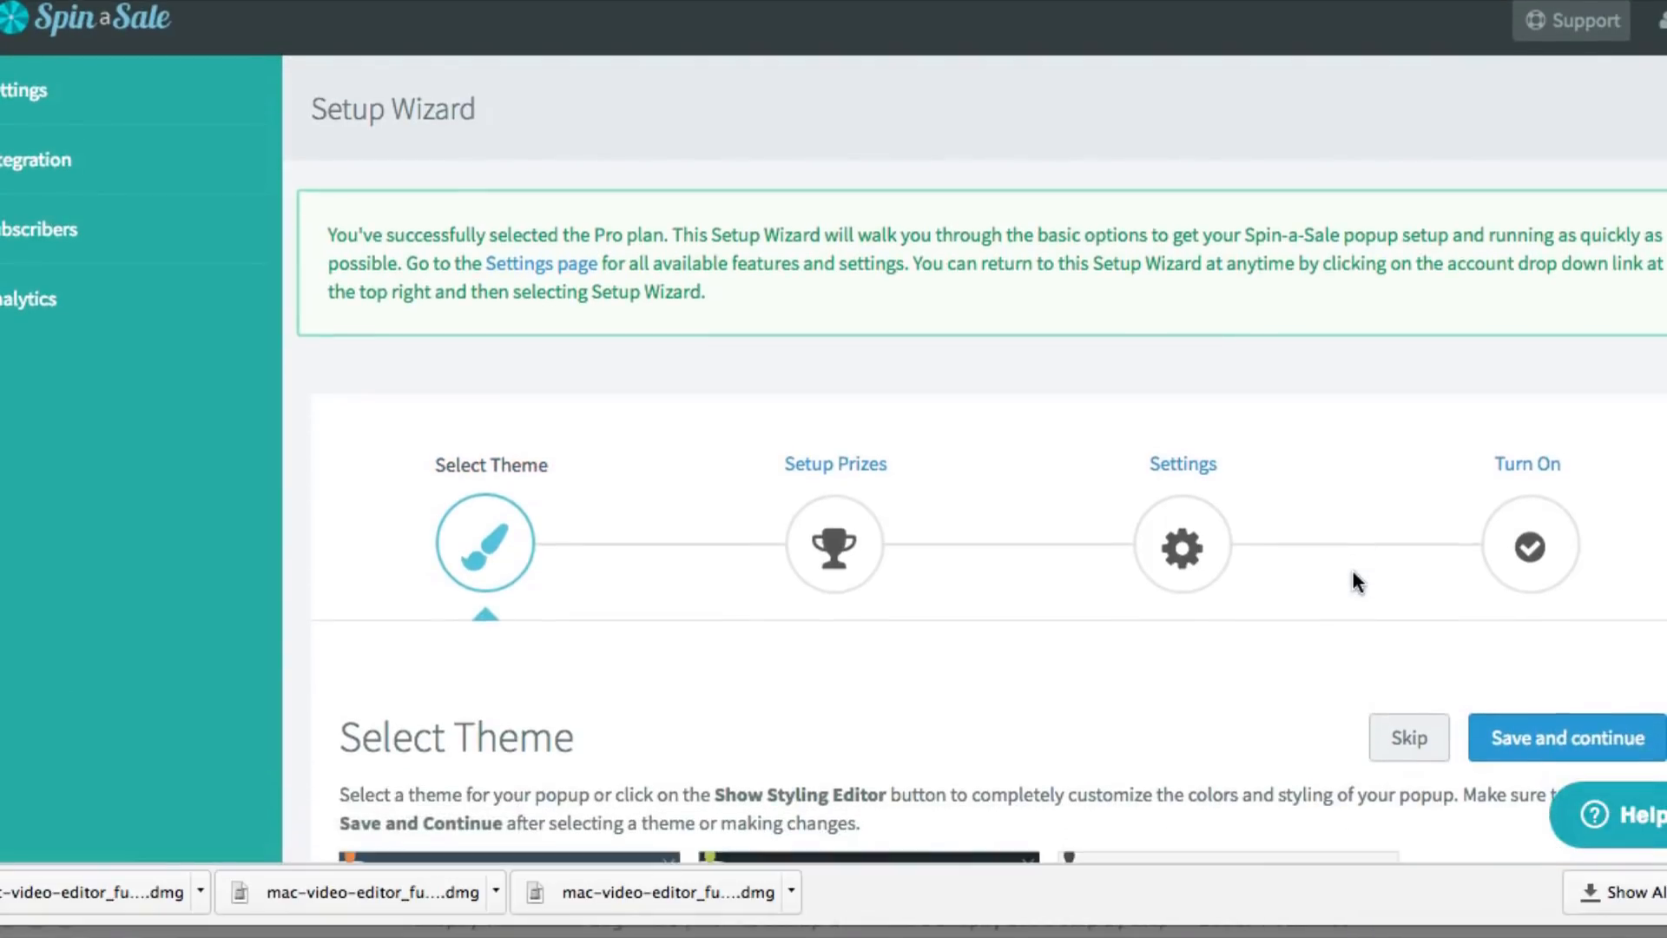
pyautogui.scroll(-5, 1357, 581)
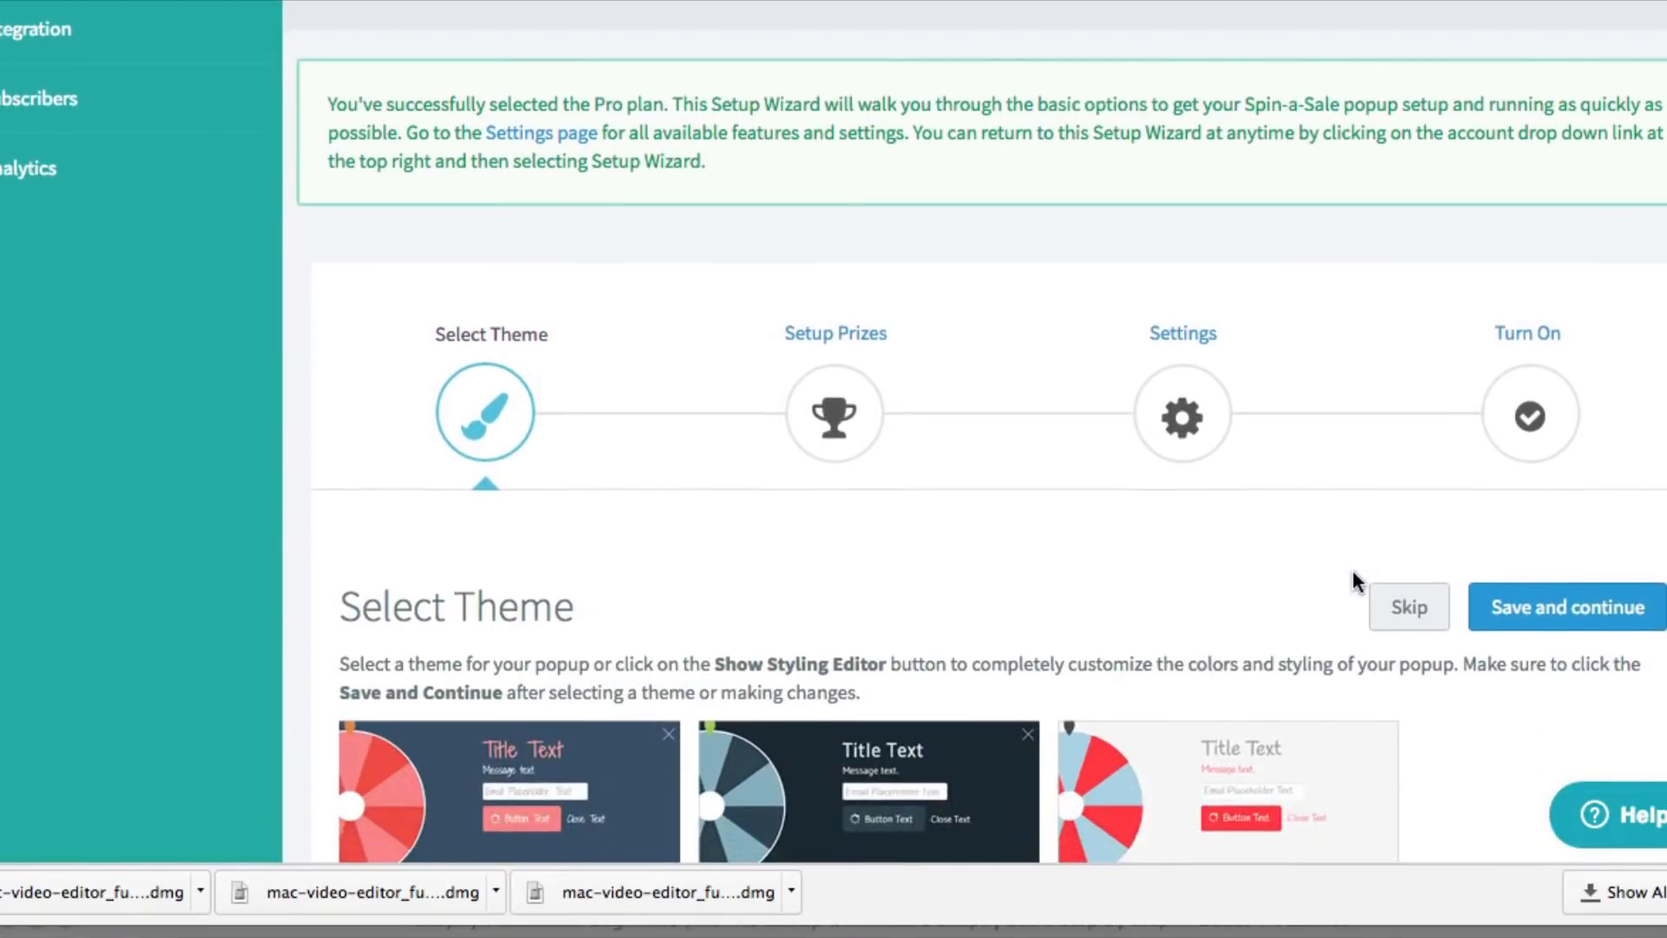
pyautogui.scroll(-6, 1357, 582)
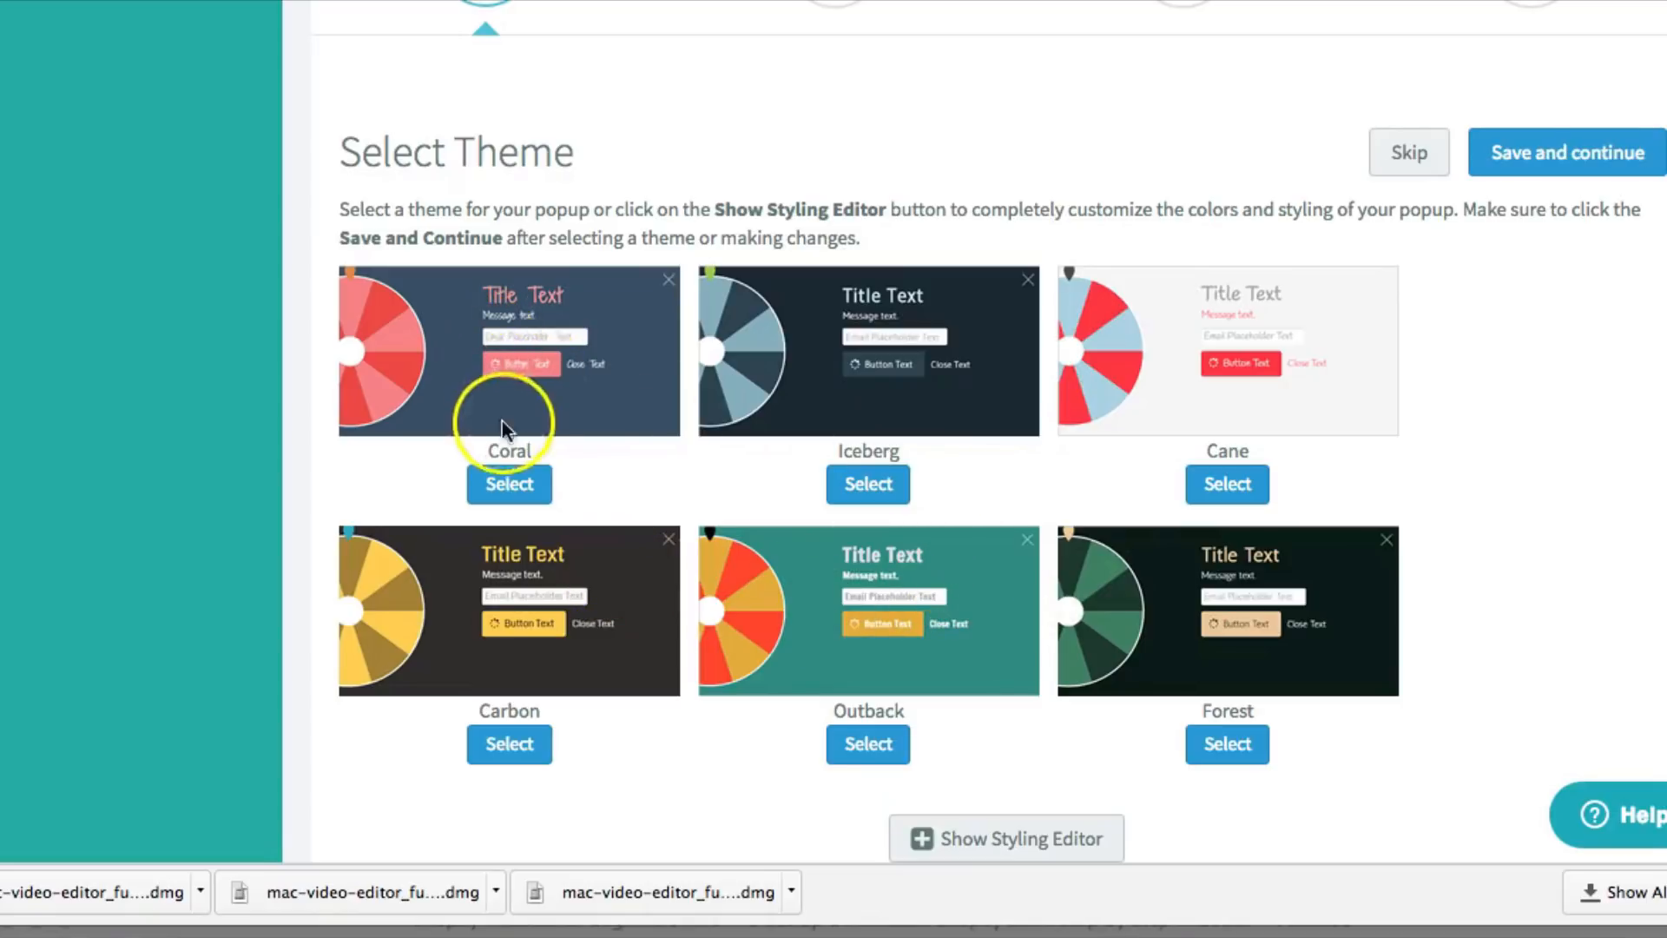
pyautogui.click(506, 485)
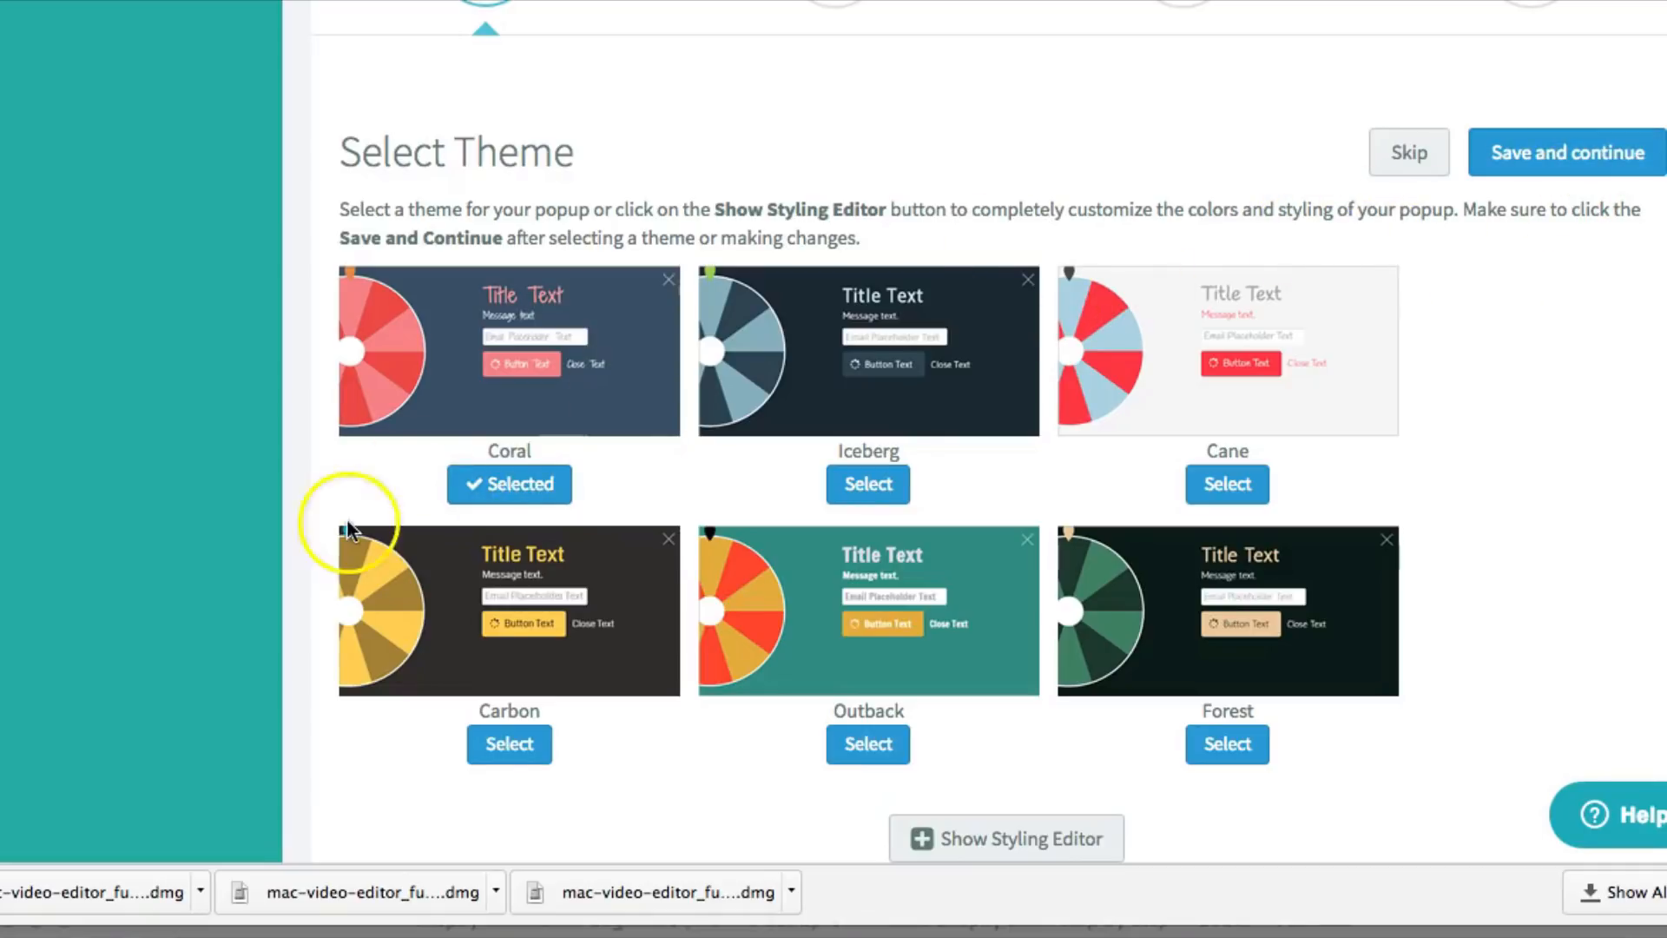
pyautogui.click(511, 484)
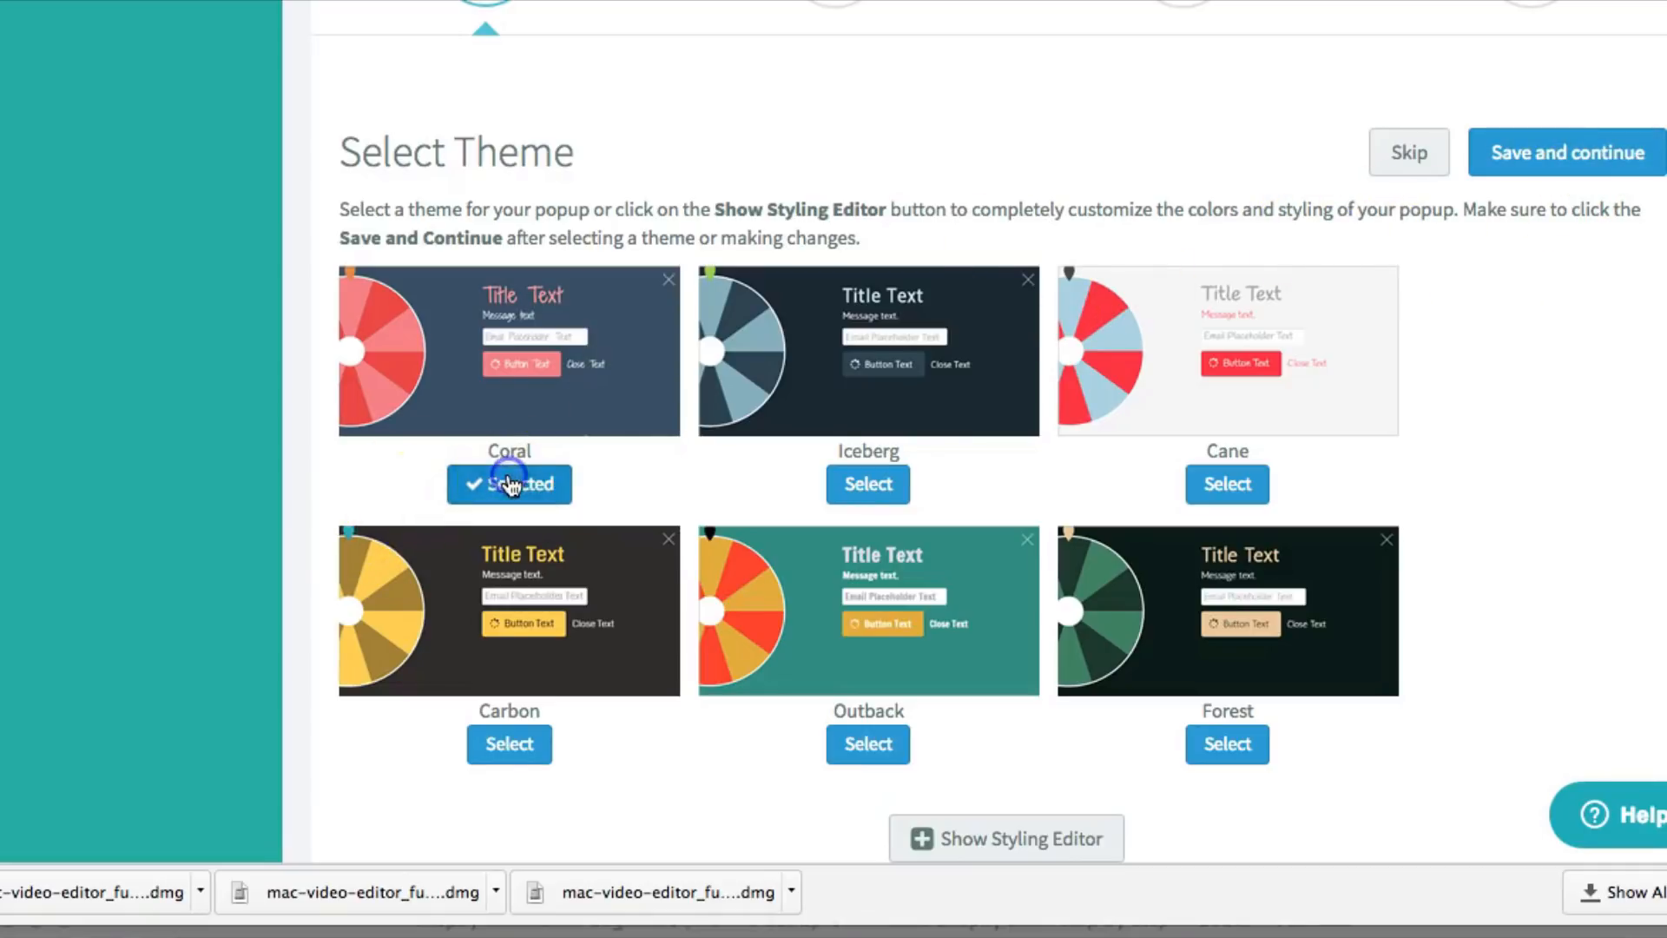
pyautogui.click(1548, 161)
pyautogui.scroll(-5, 1206, 181)
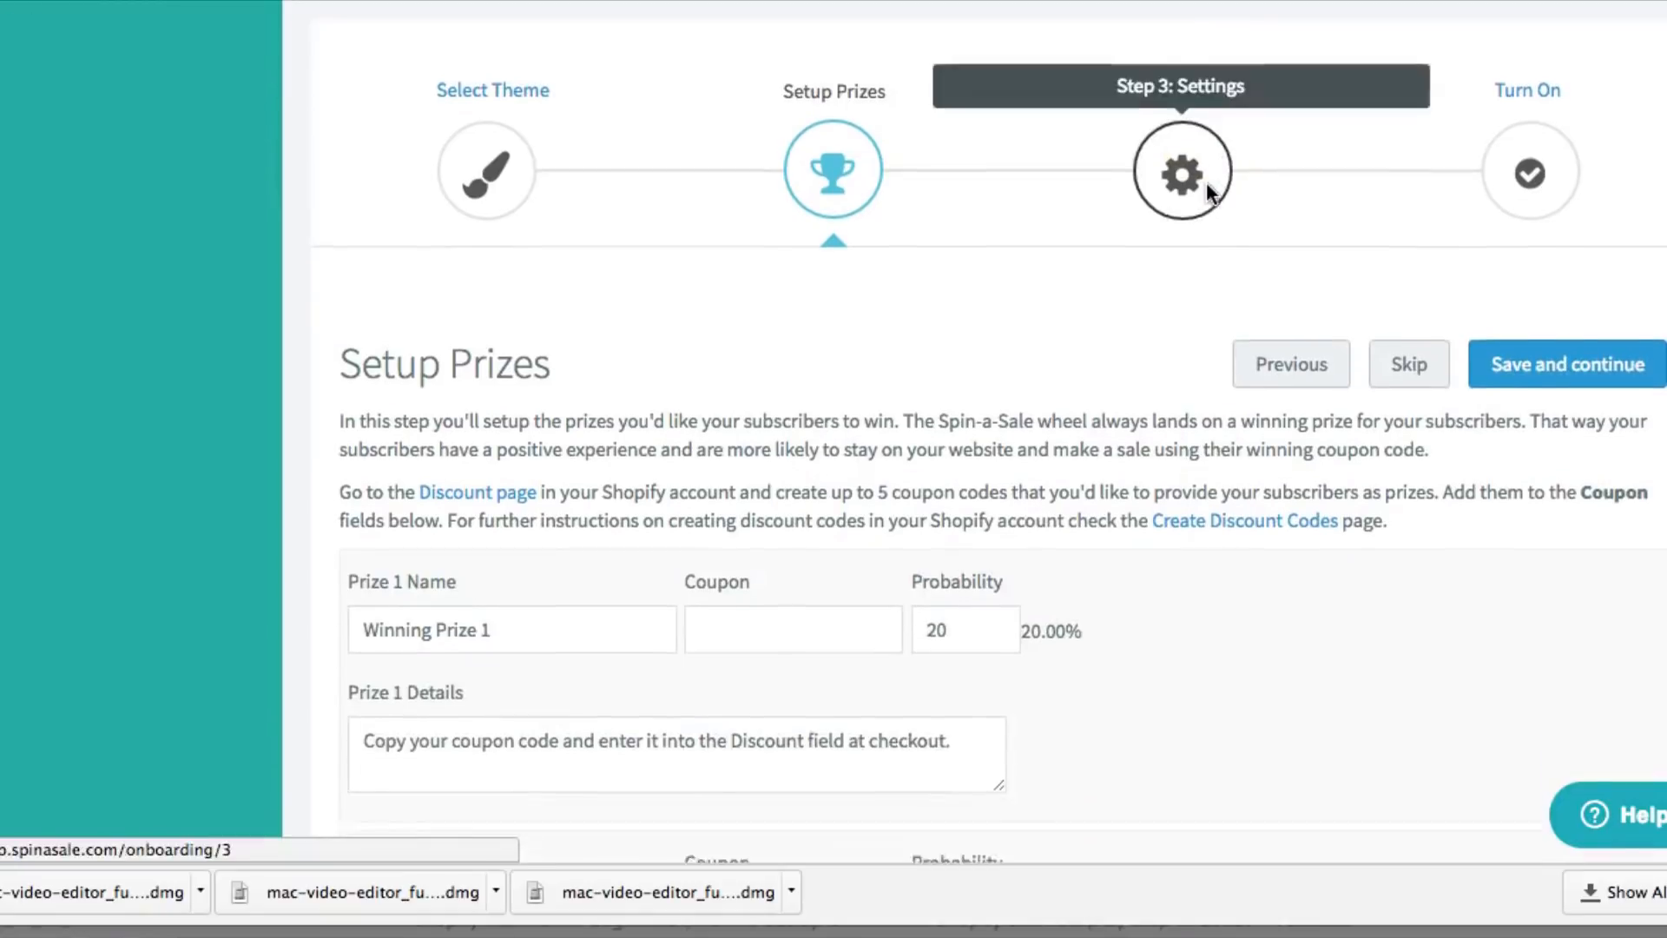
# Save the default prizes, then the default trigger settings, to reach the Turn On step
pyautogui.scroll(-2, 1206, 180)
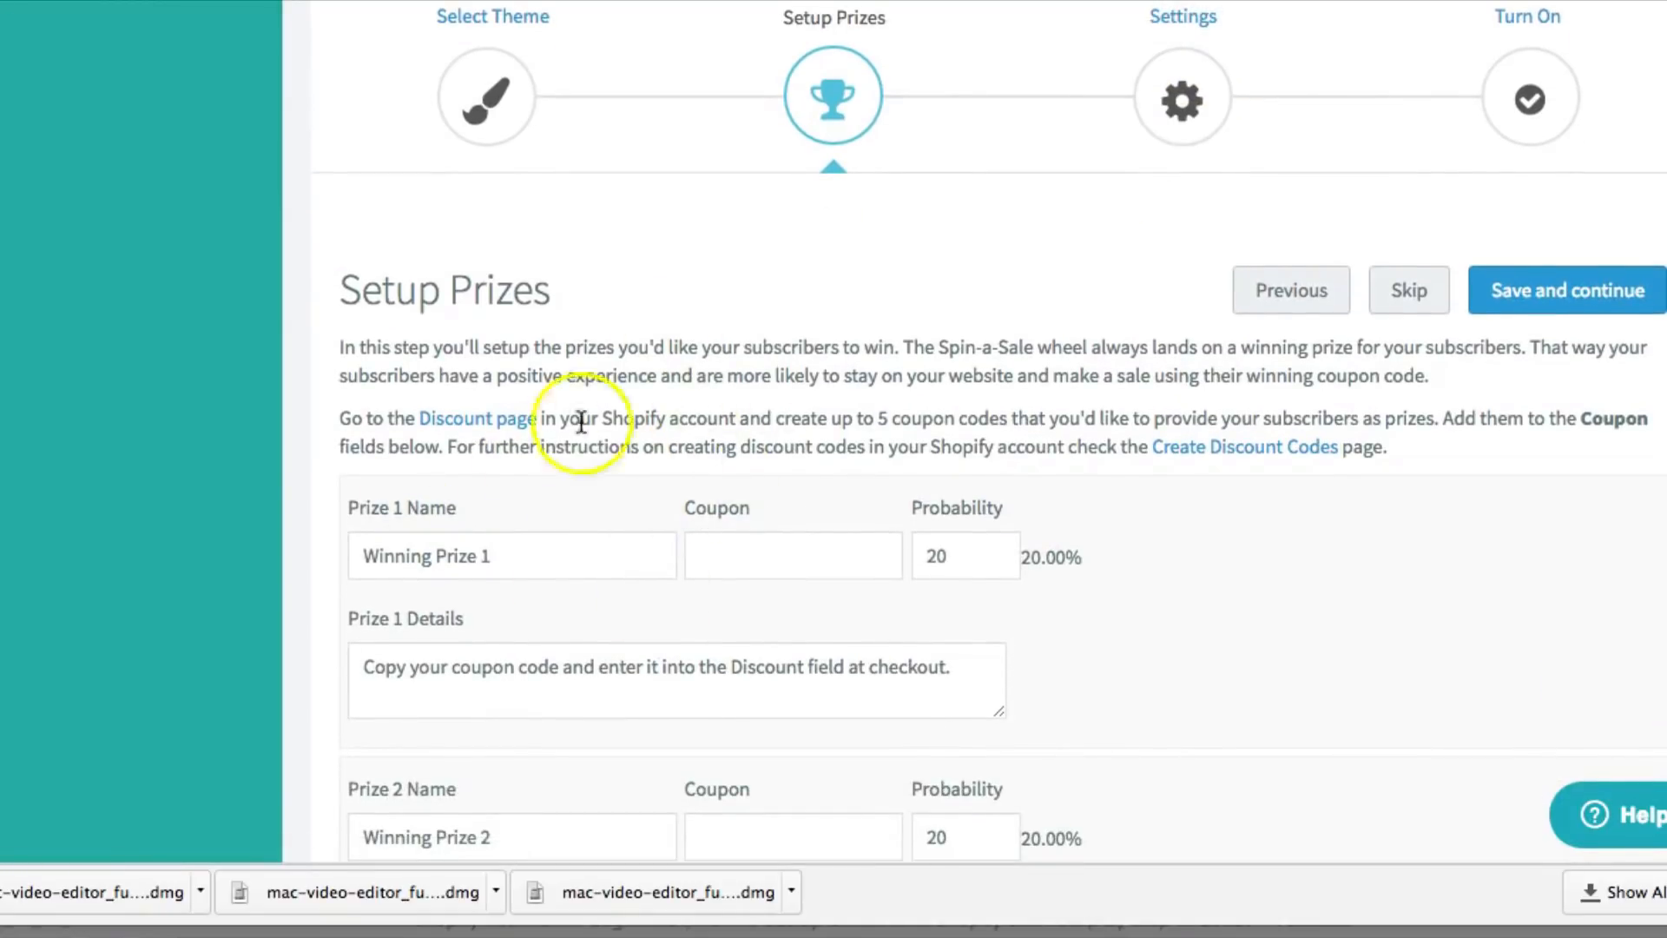
pyautogui.scroll(3, 594, 521)
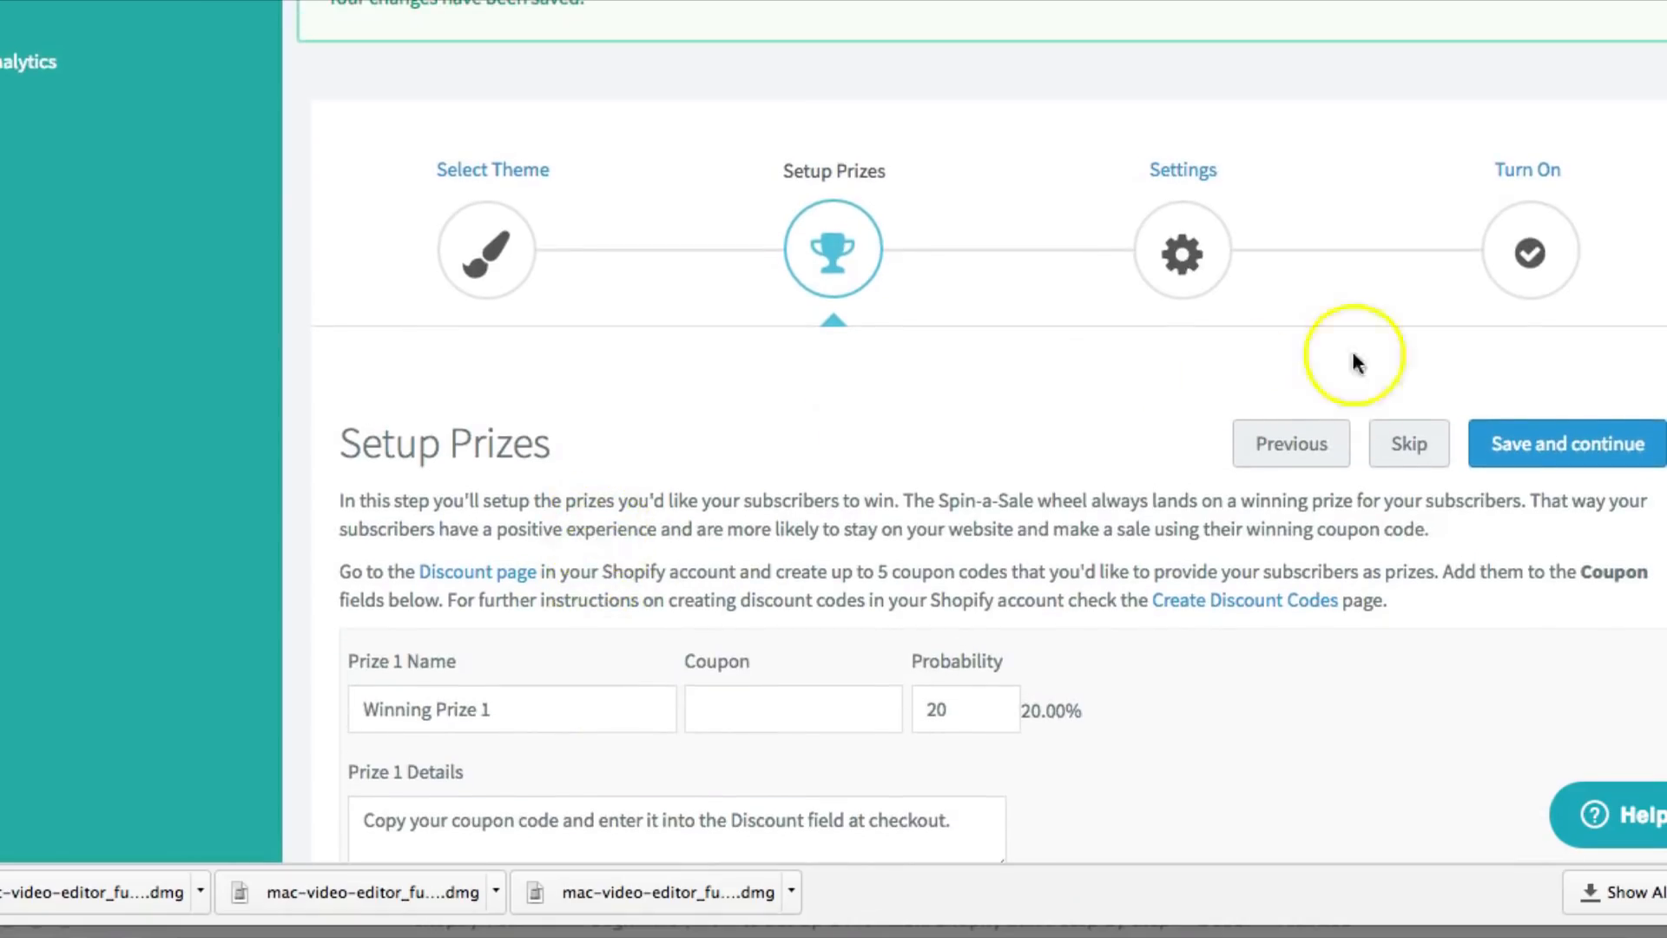
pyautogui.click(1533, 436)
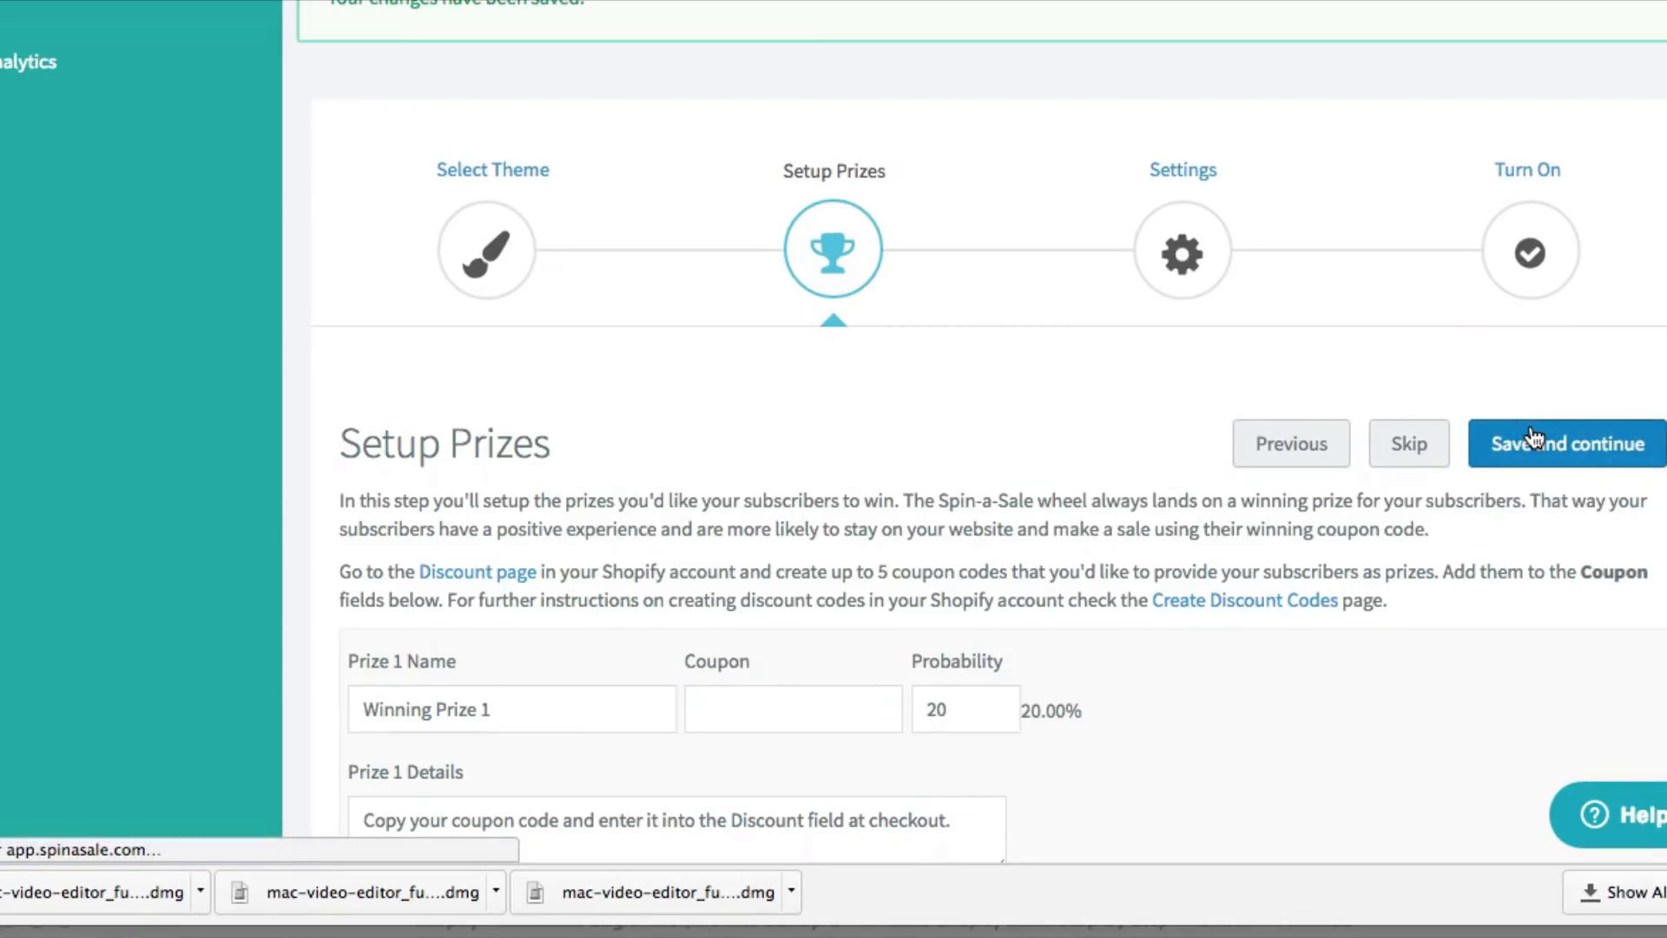
pyautogui.scroll(-4, 1533, 436)
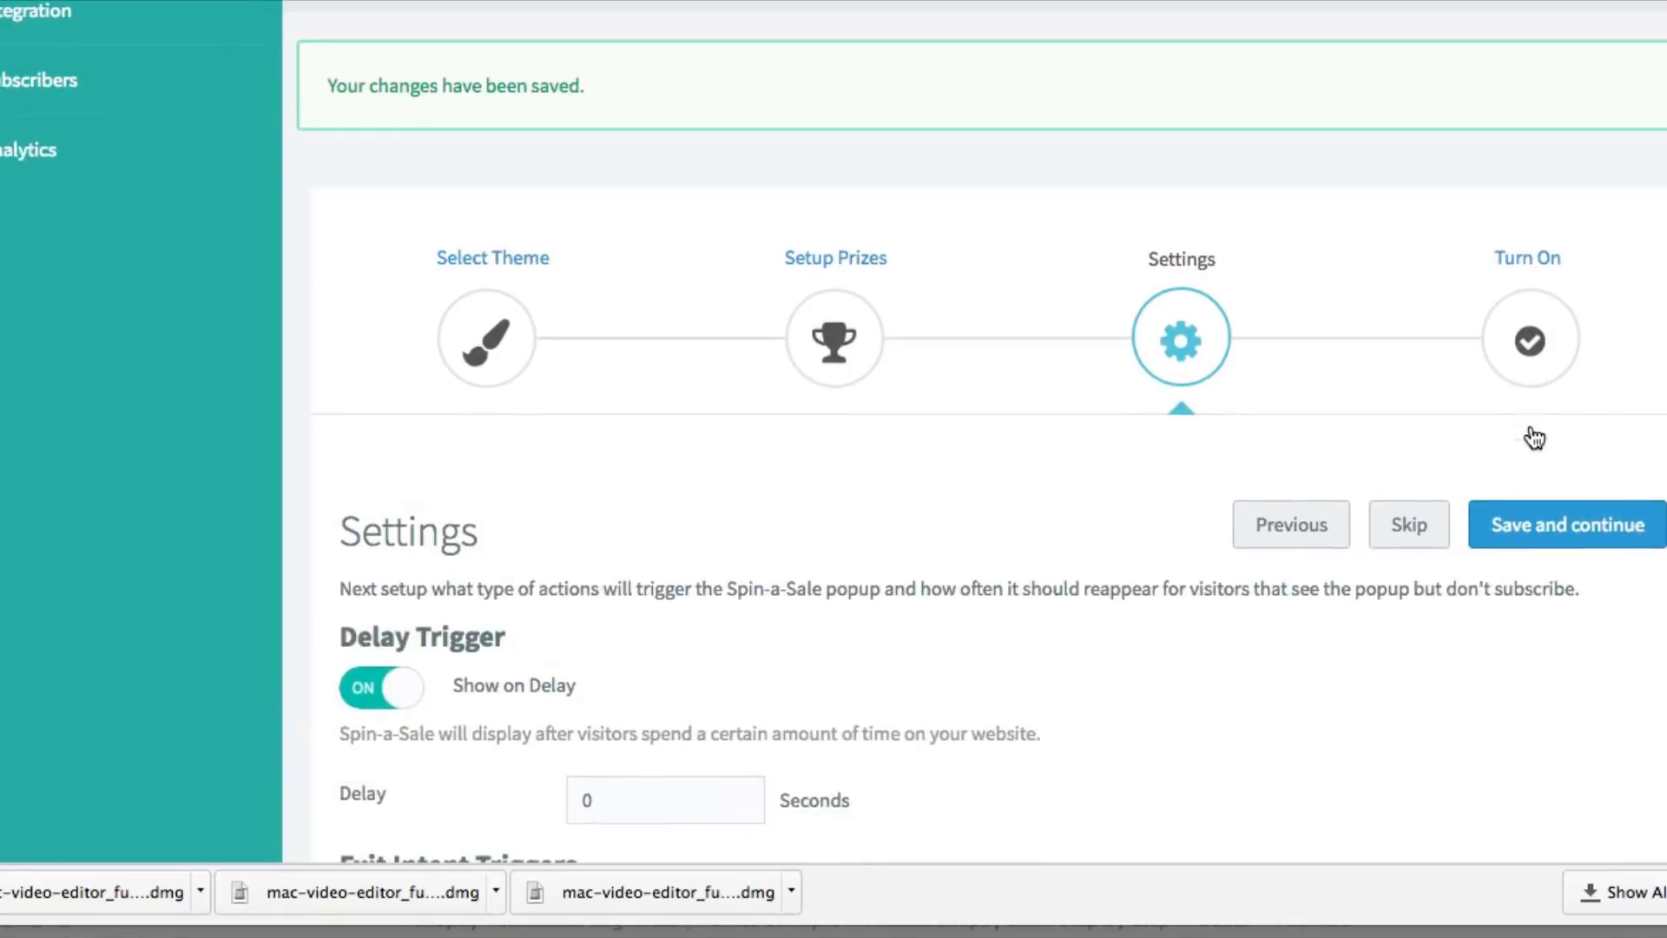
pyautogui.scroll(-1, 1455, 426)
pyautogui.scroll(-2, 1502, 443)
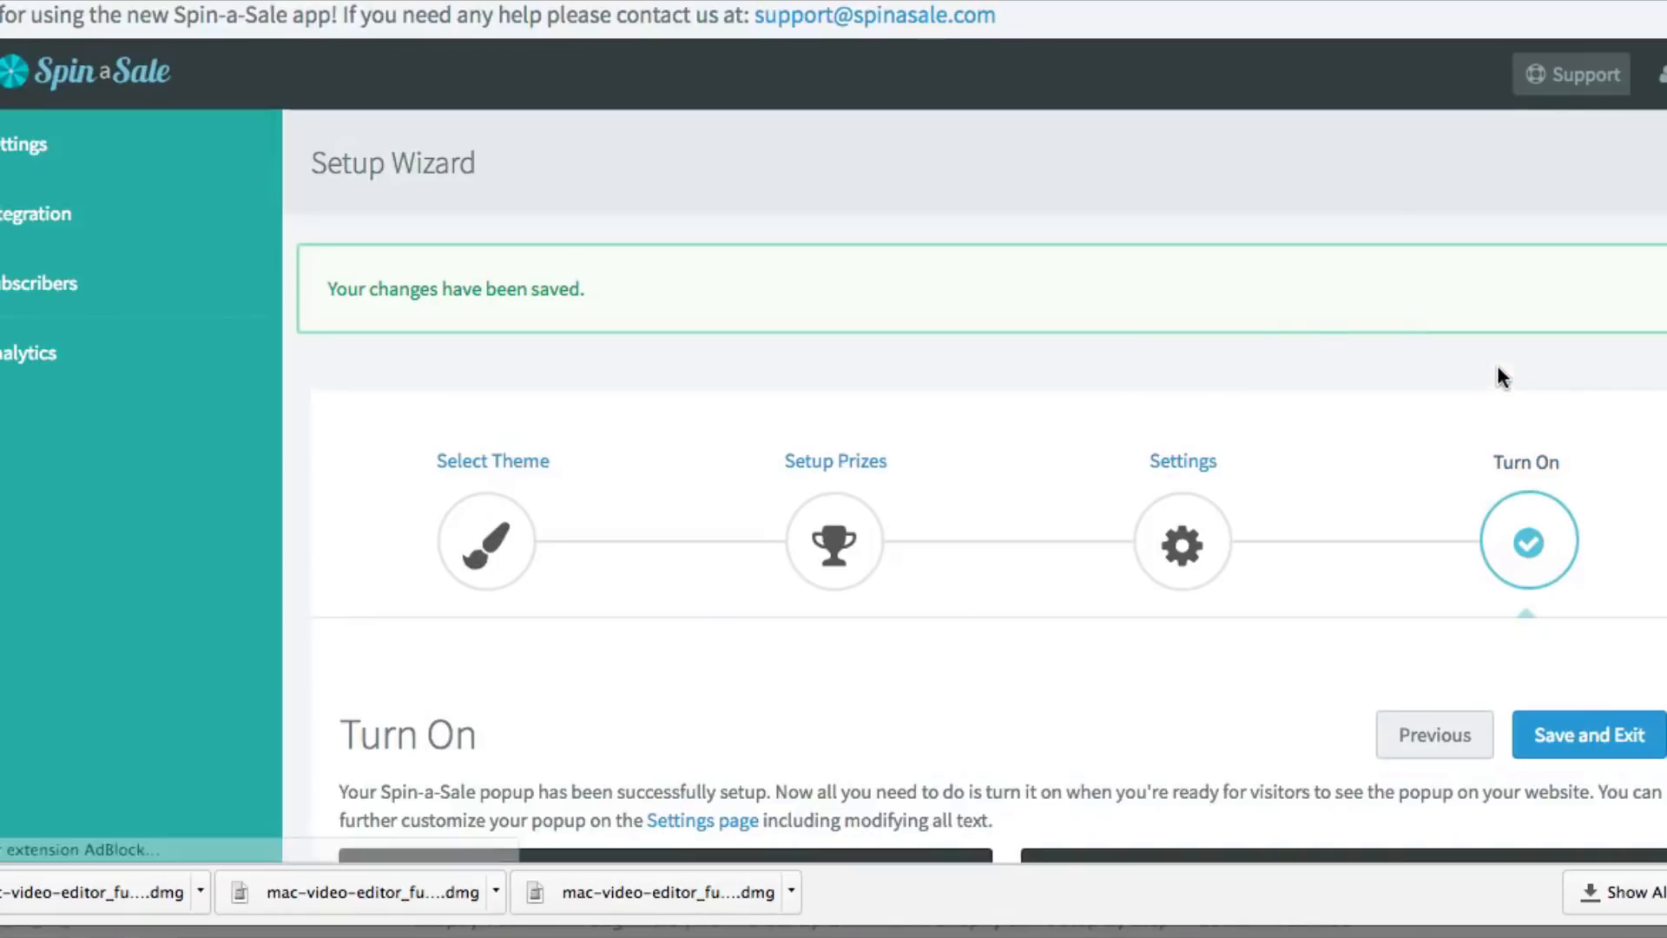
pyautogui.click(1304, 351)
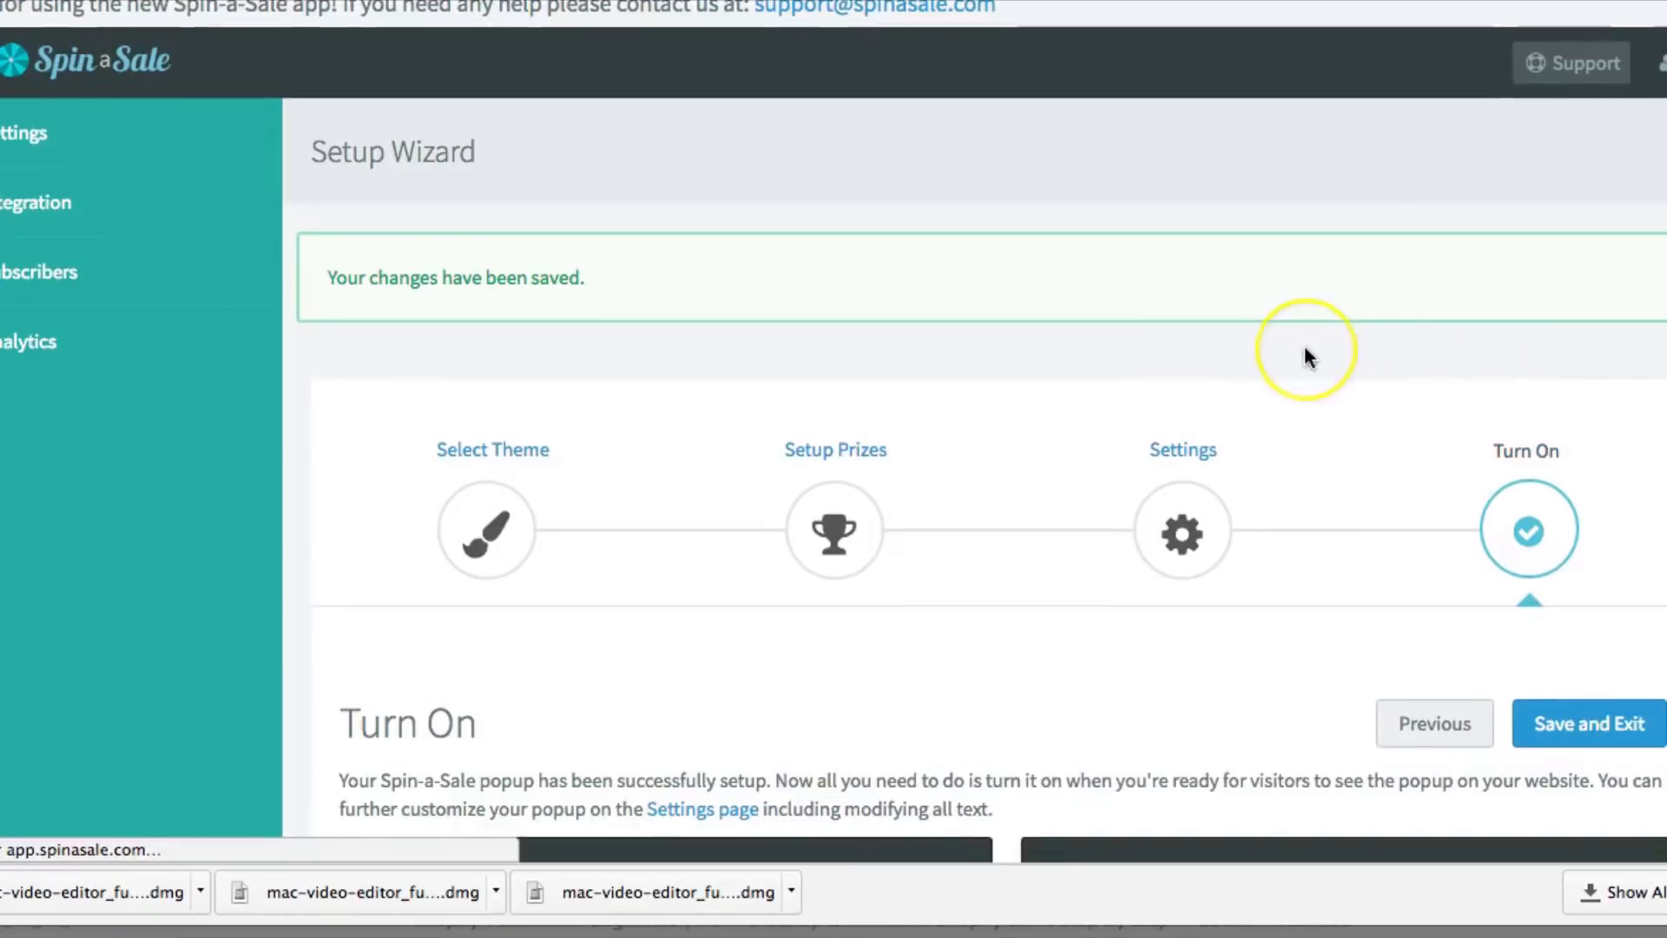
# Set the popup toggle to ON and use Preview Mode to view the wheel on the storefront
pyautogui.scroll(-3, 1304, 352)
pyautogui.scroll(-2, 420, 689)
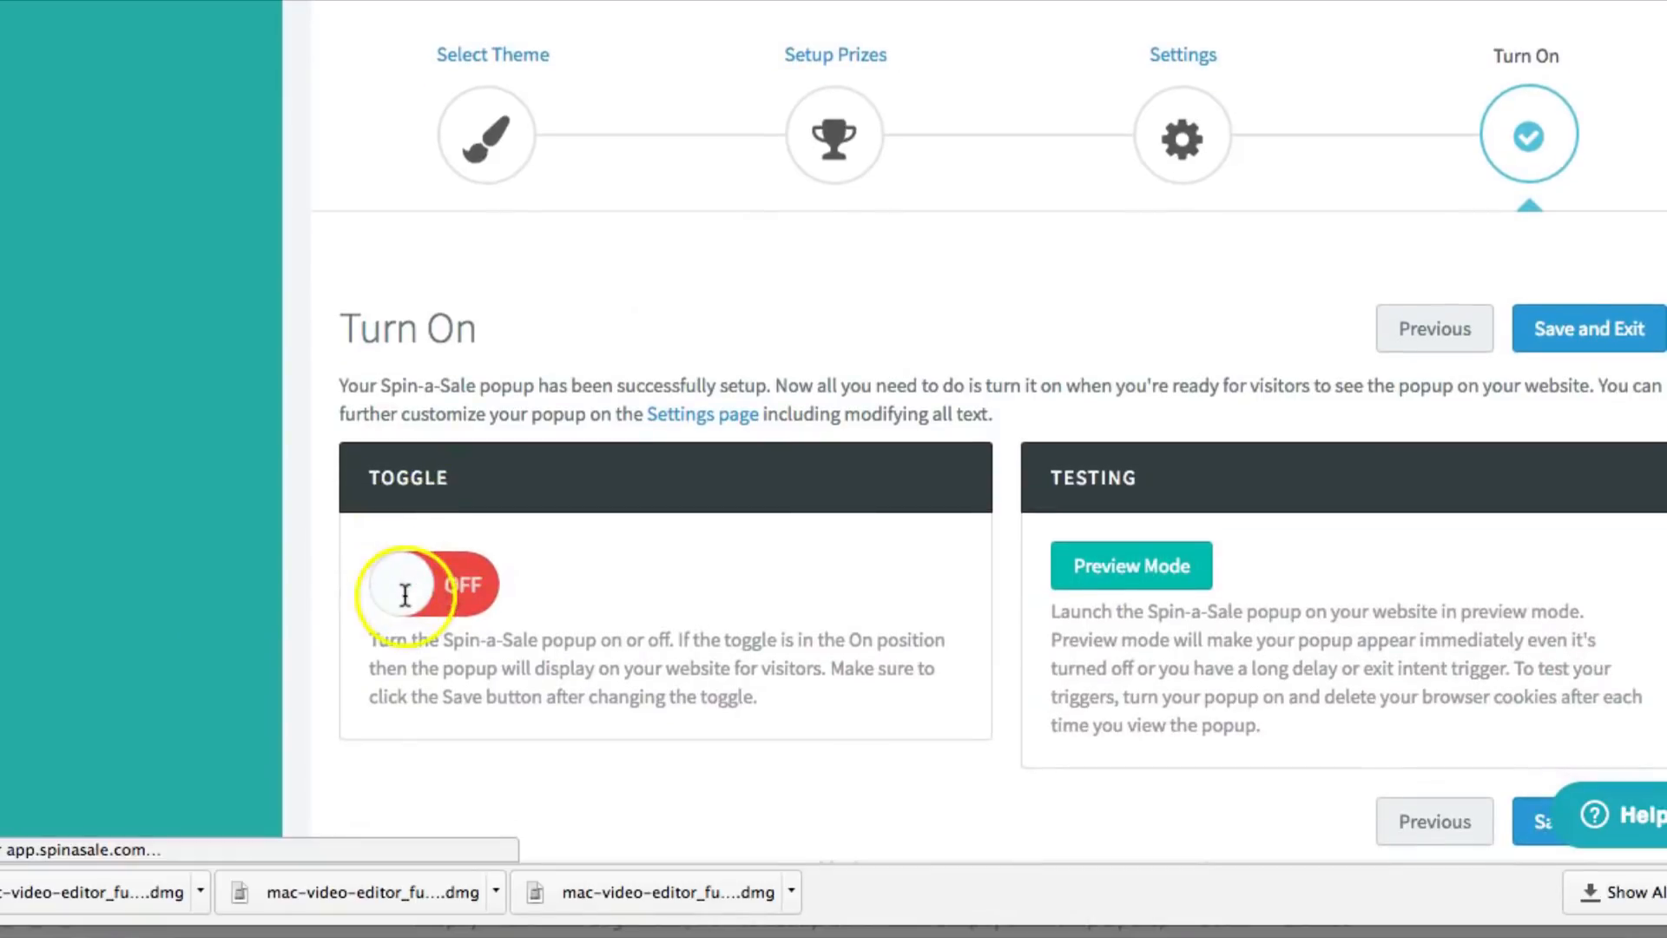
pyautogui.click(405, 594)
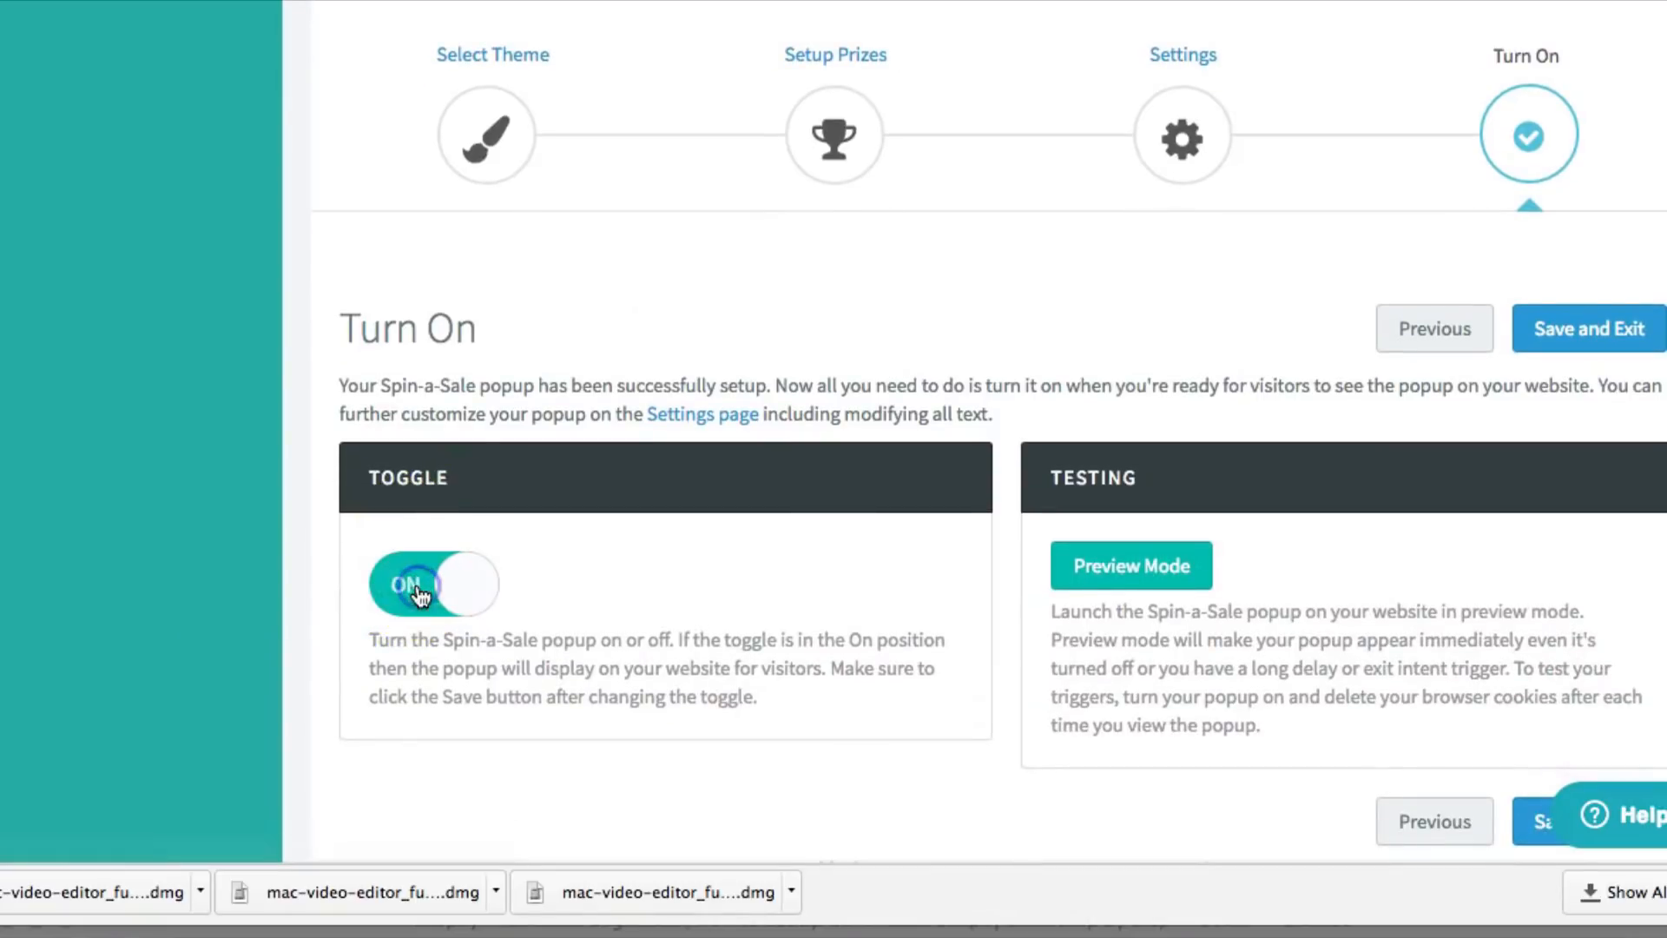
pyautogui.click(1150, 573)
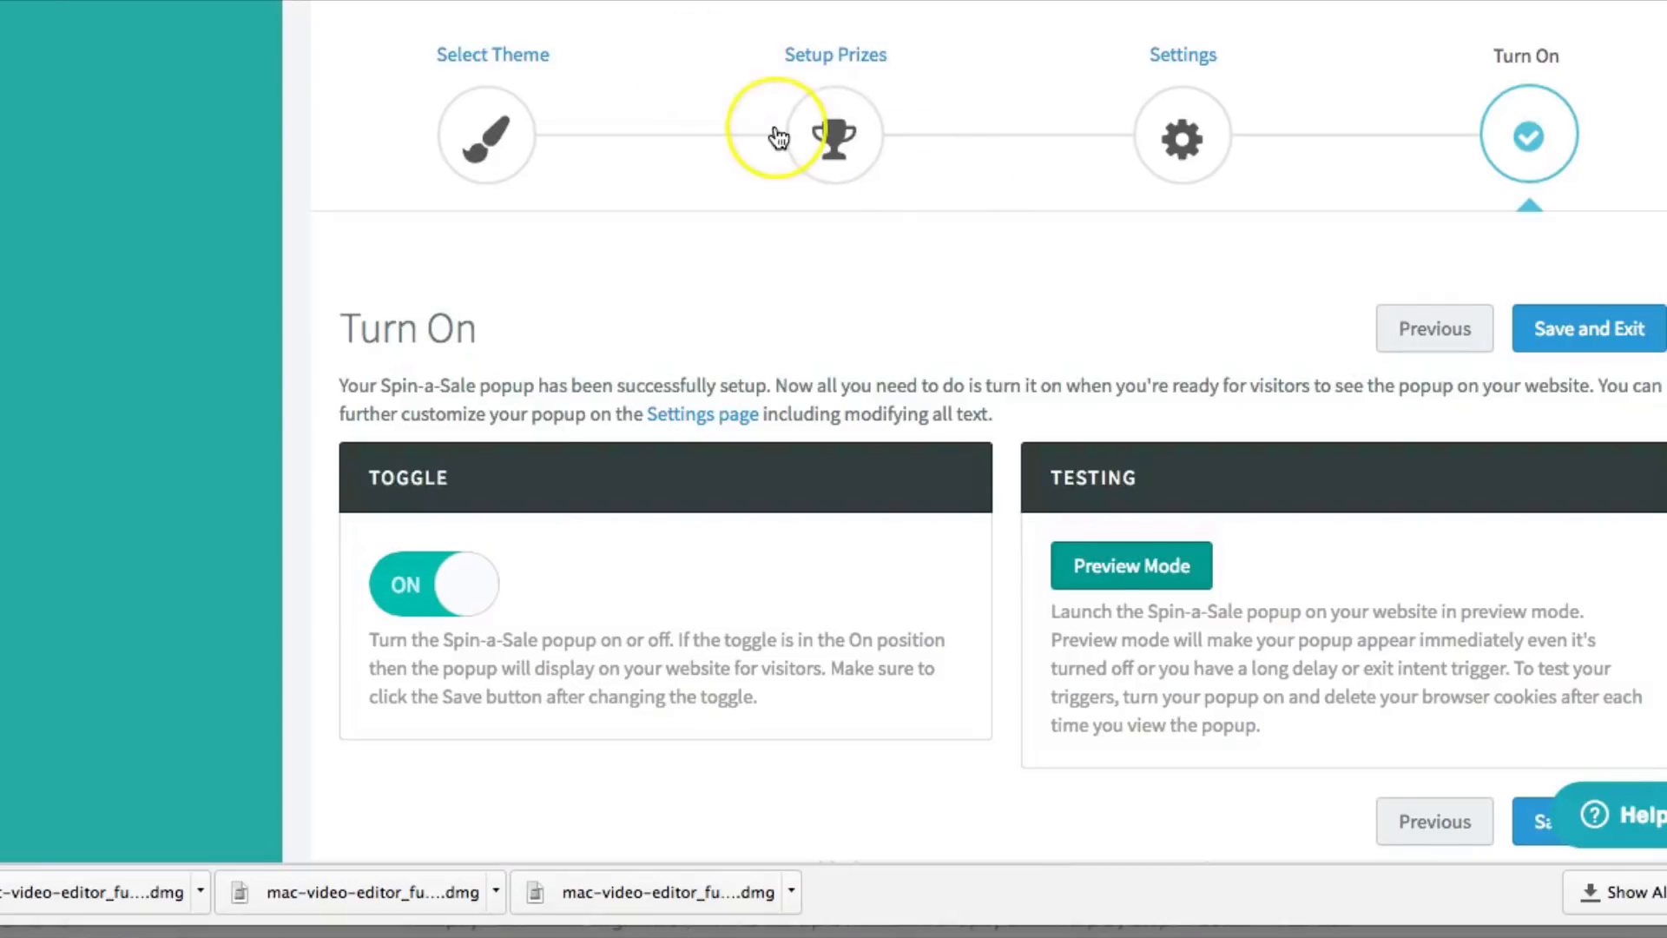
pyautogui.scroll(2, 778, 134)
pyautogui.scroll(-1, 777, 134)
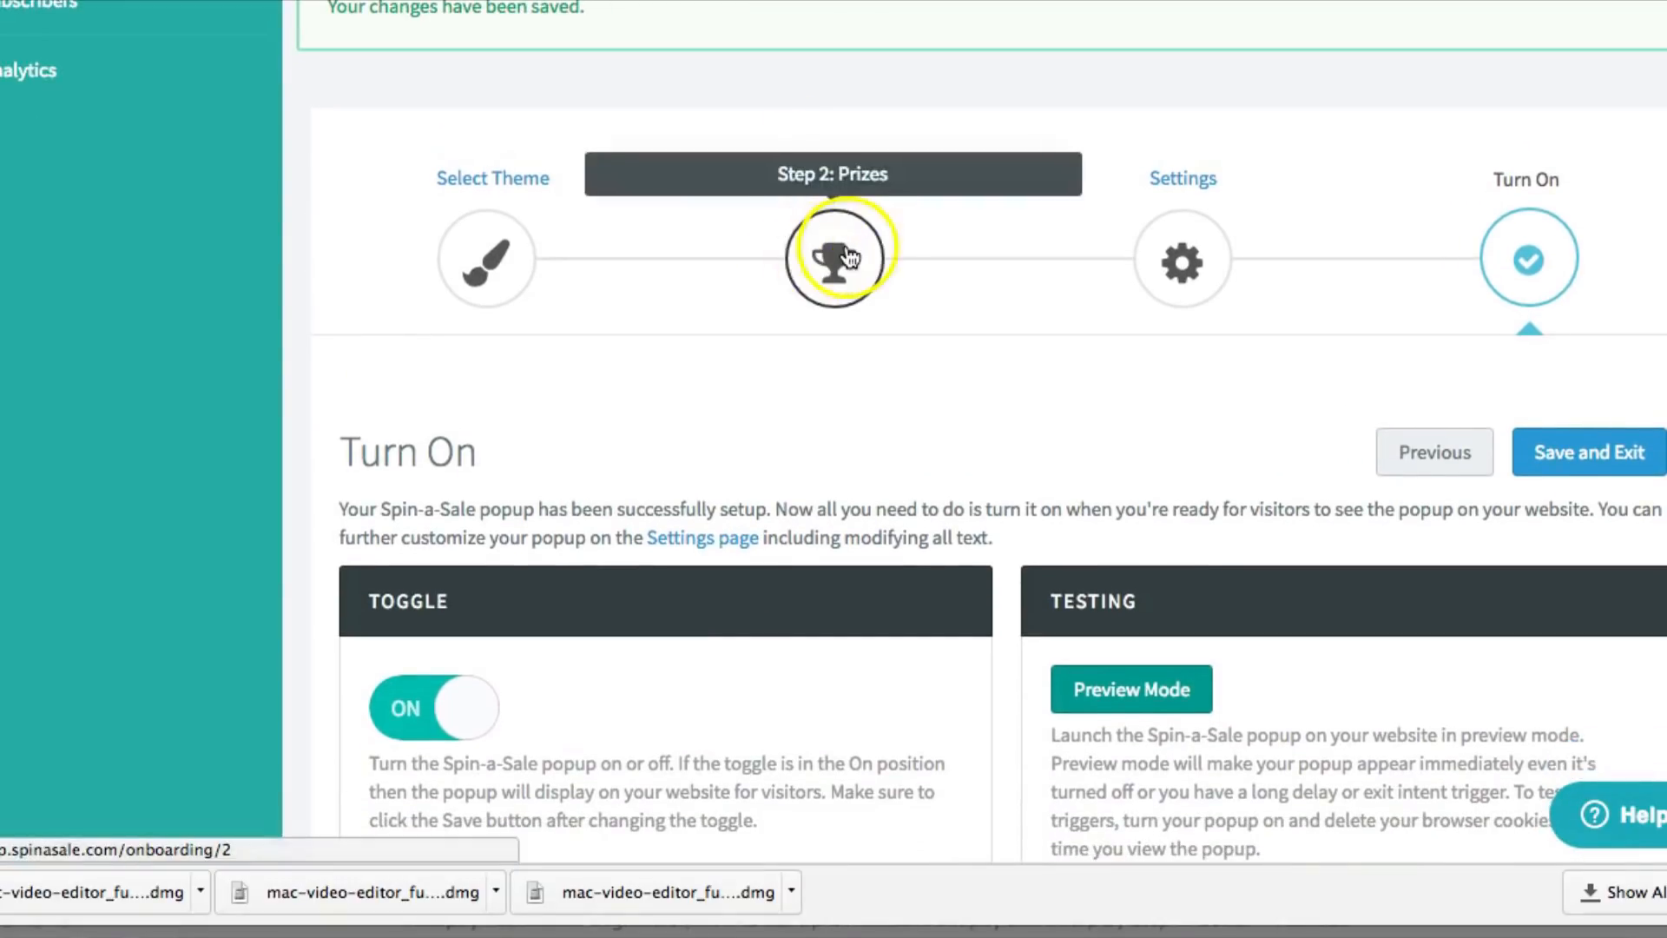
# Back on Setup Prizes, rename Prize 1 to '30%' and save the prize setup
pyautogui.click(835, 276)
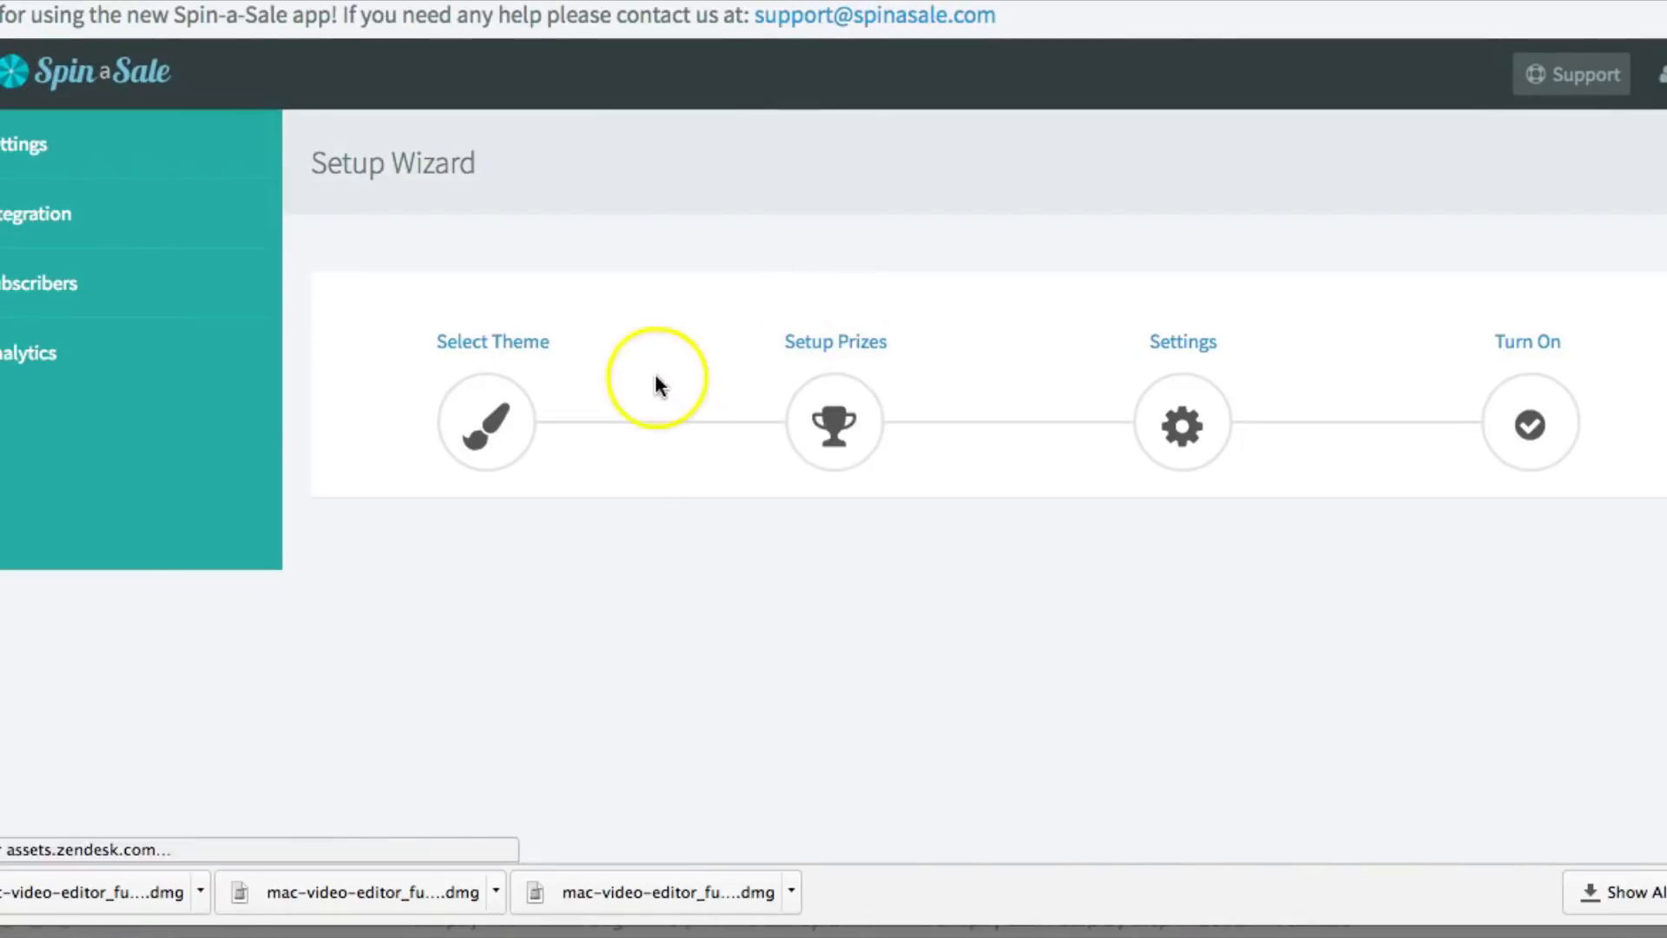
pyautogui.scroll(-3, 653, 385)
pyautogui.scroll(-2, 652, 389)
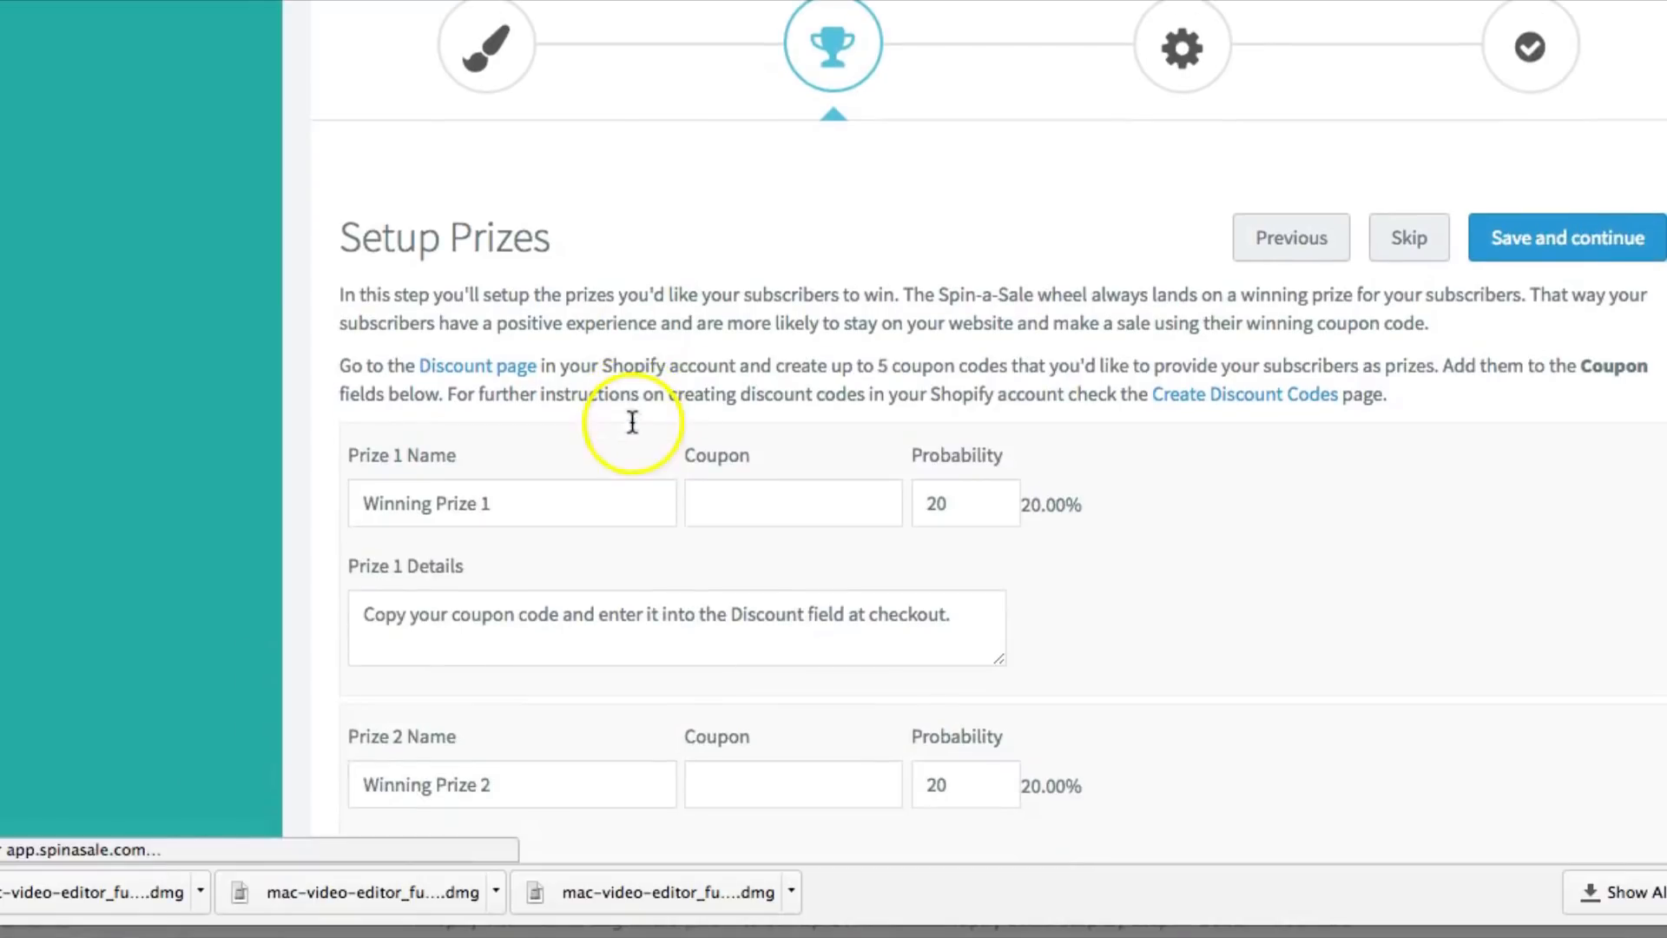
pyautogui.tripleClick(548, 499)
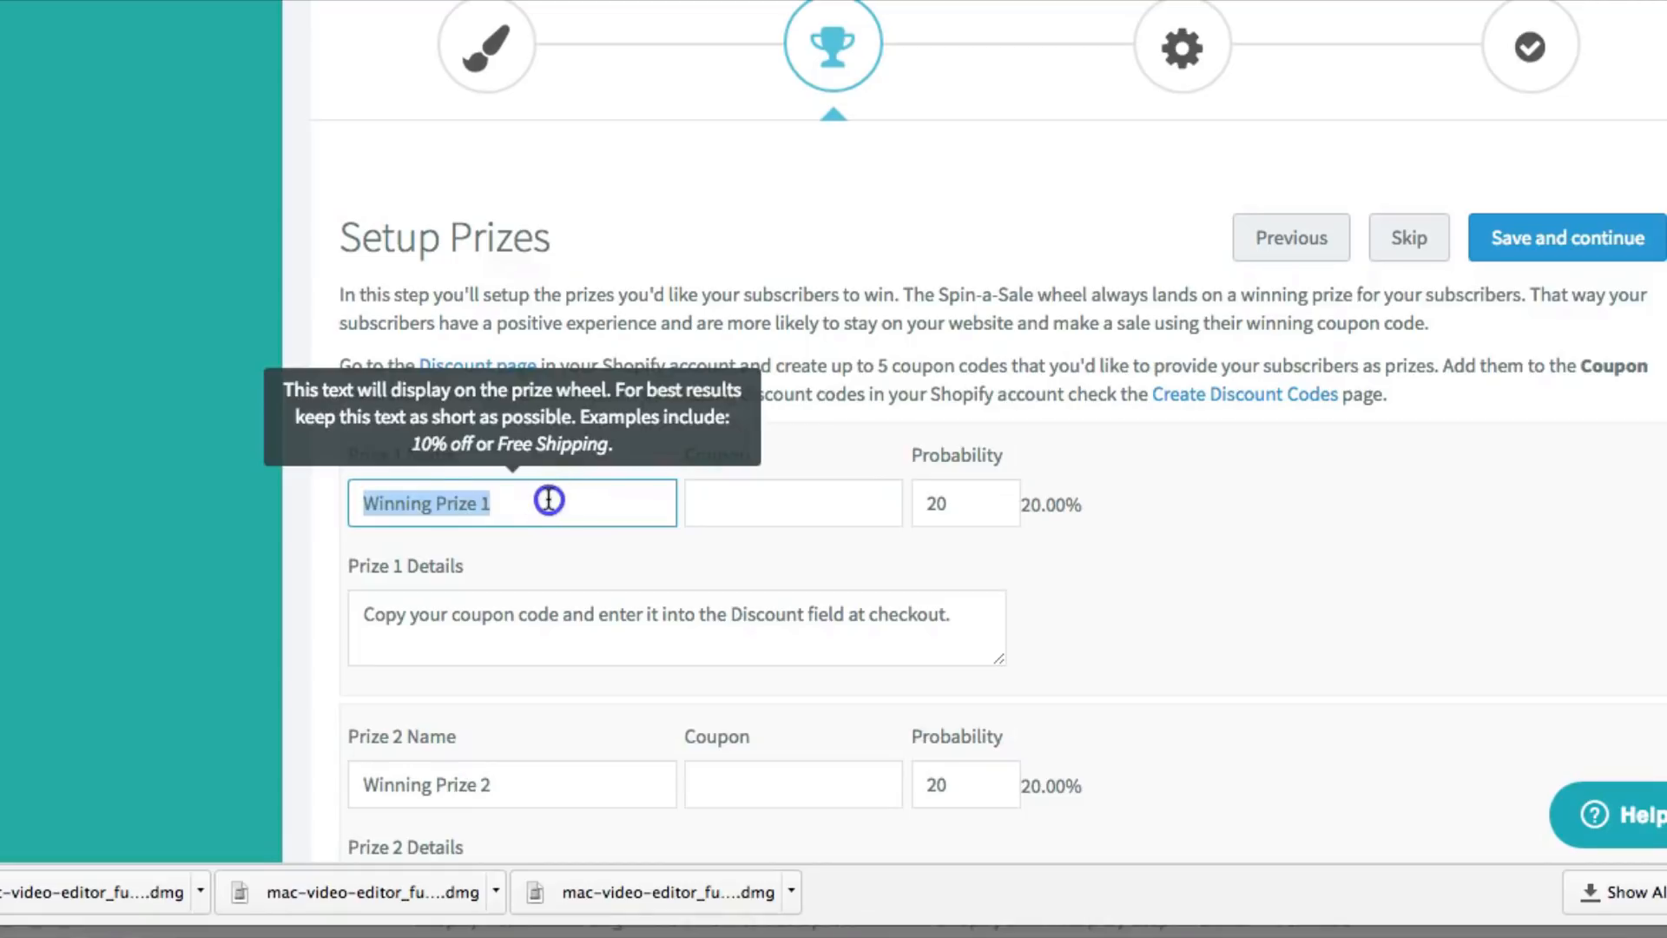
pyautogui.write('30')
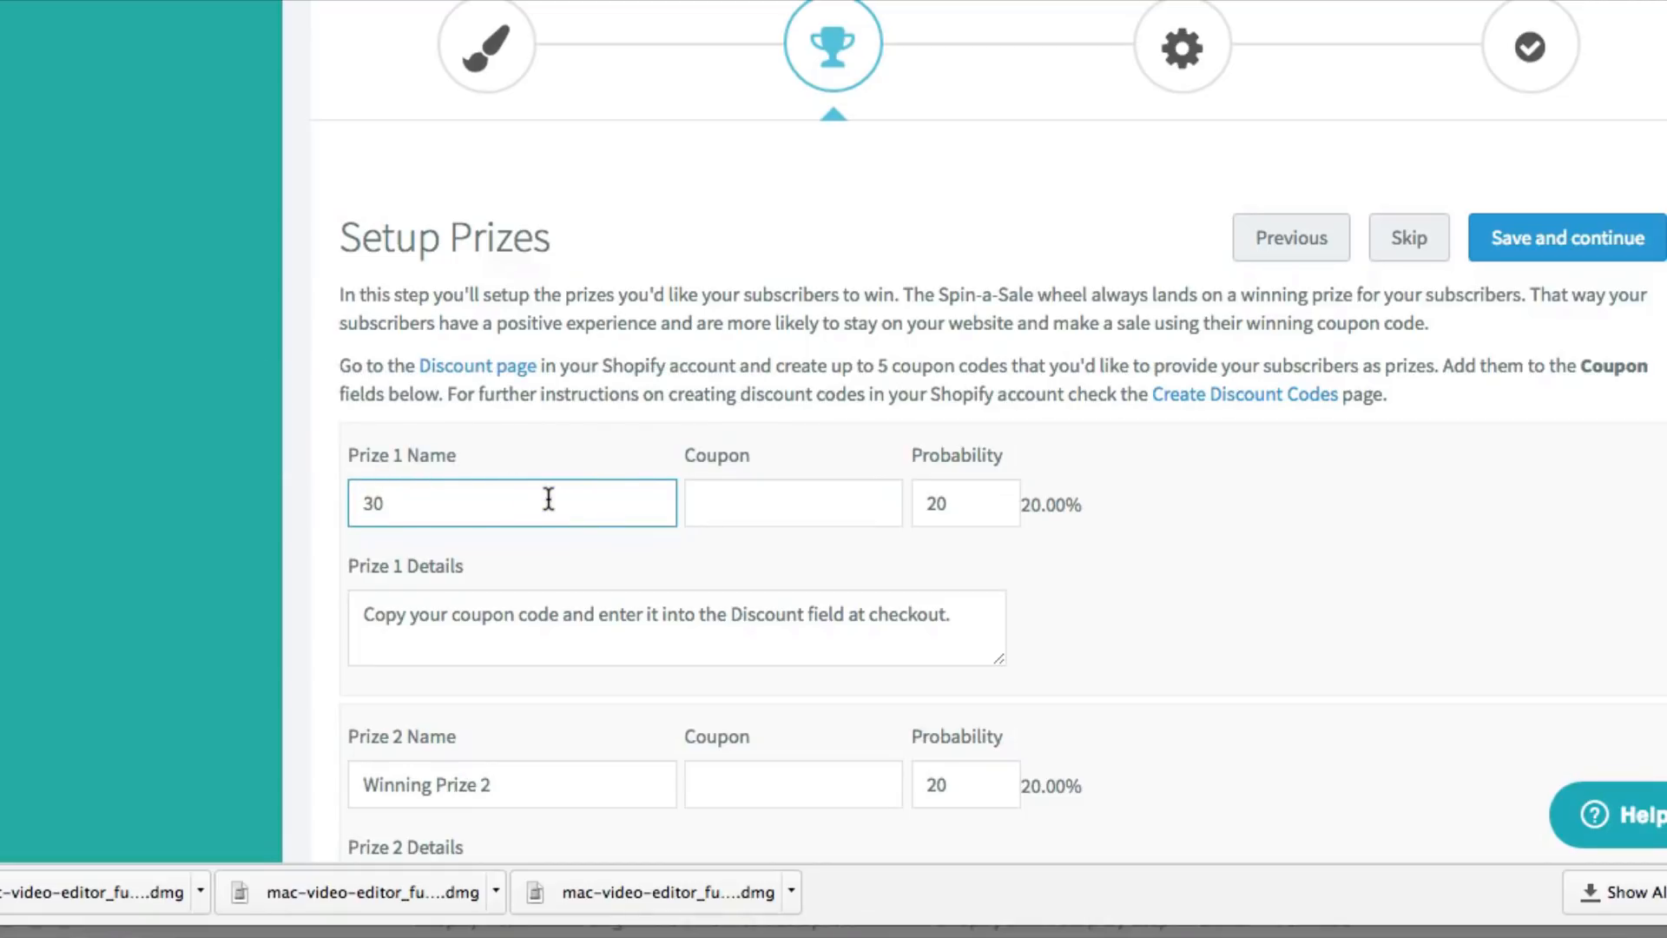
pyautogui.write('%')
pyautogui.click(794, 524)
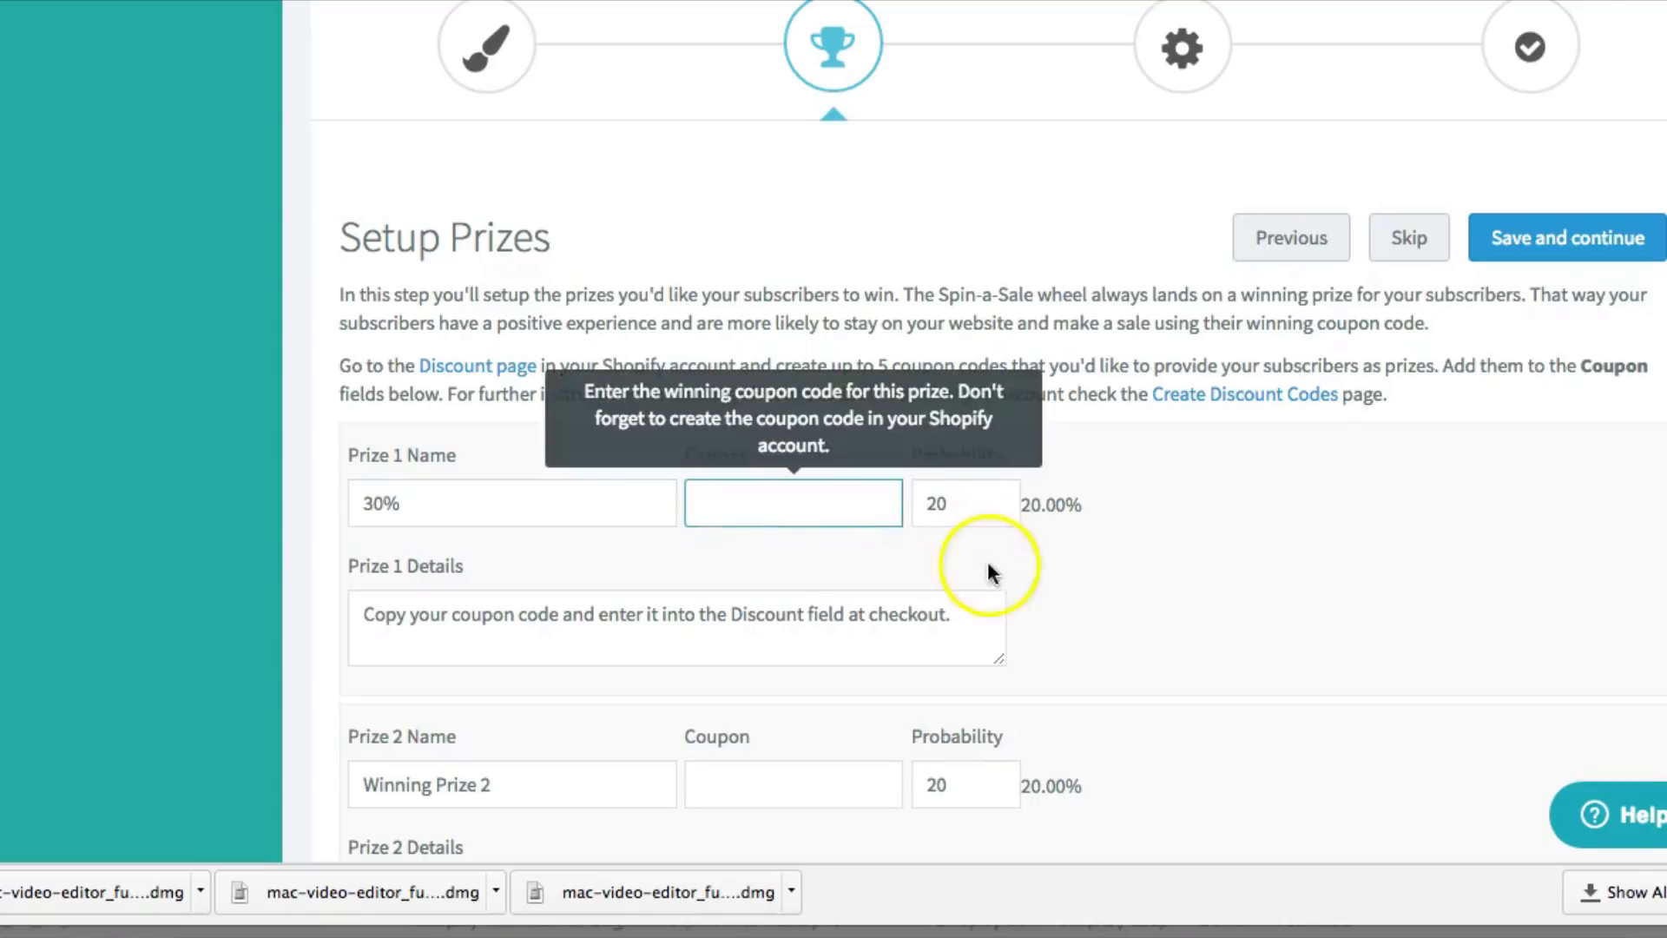
pyautogui.click(990, 561)
pyautogui.click(976, 505)
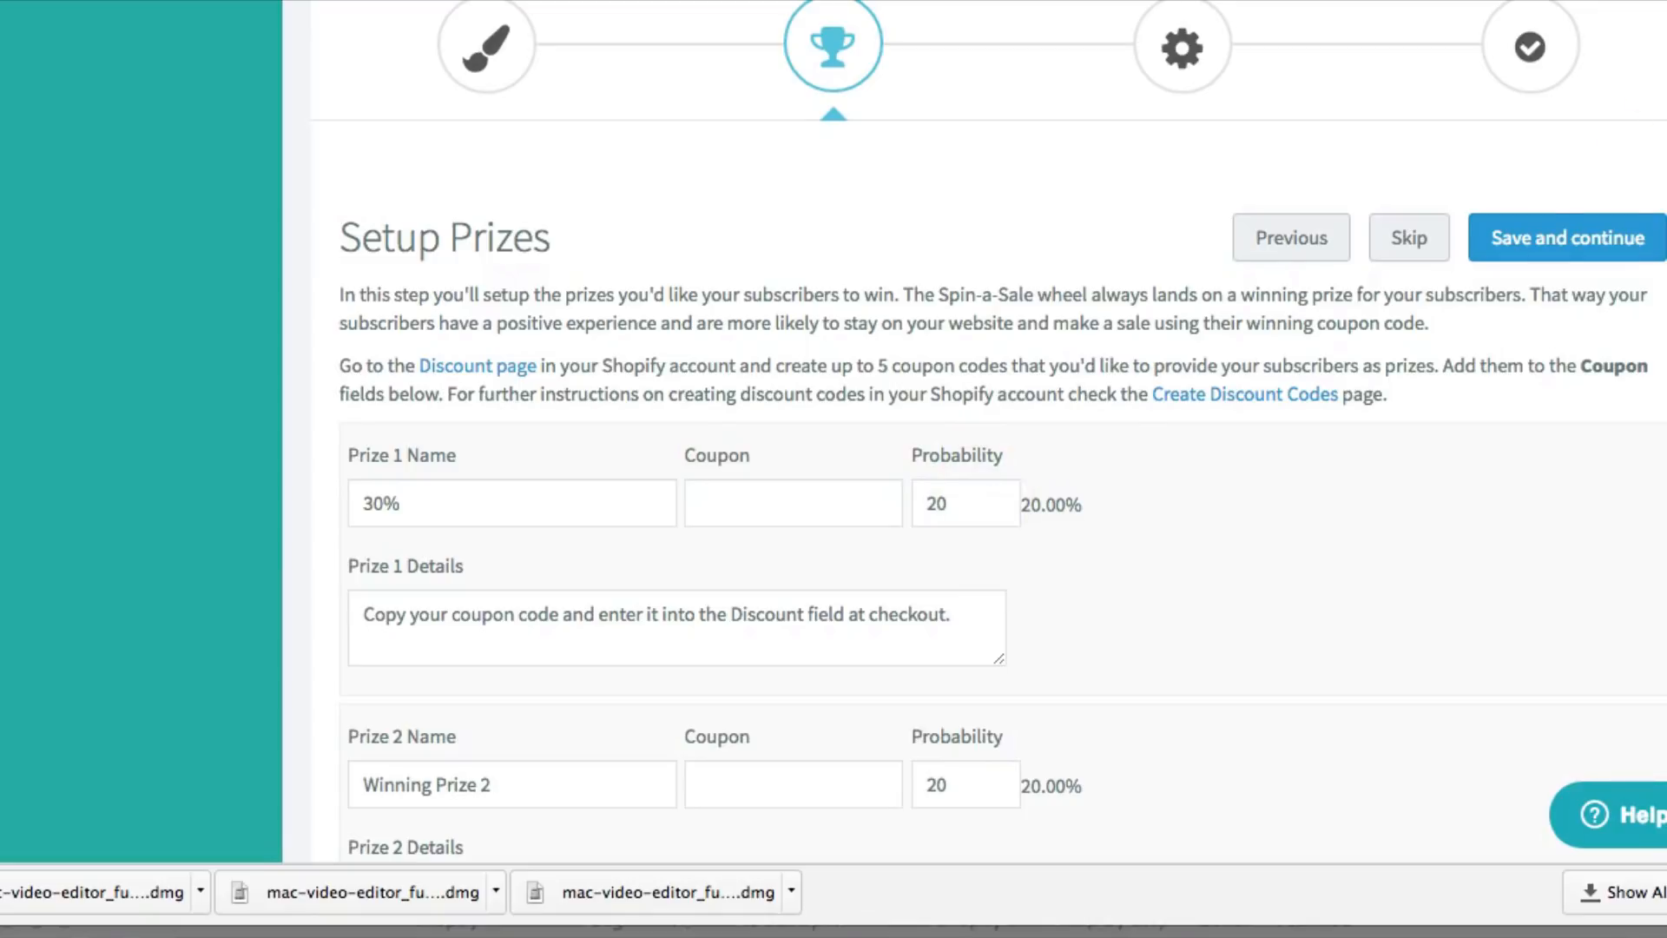
pyautogui.click(1582, 245)
# Leave the Spin-a-Sale wizard and start a new discount in Shopify's Discounts section
pyautogui.click(1395, 230)
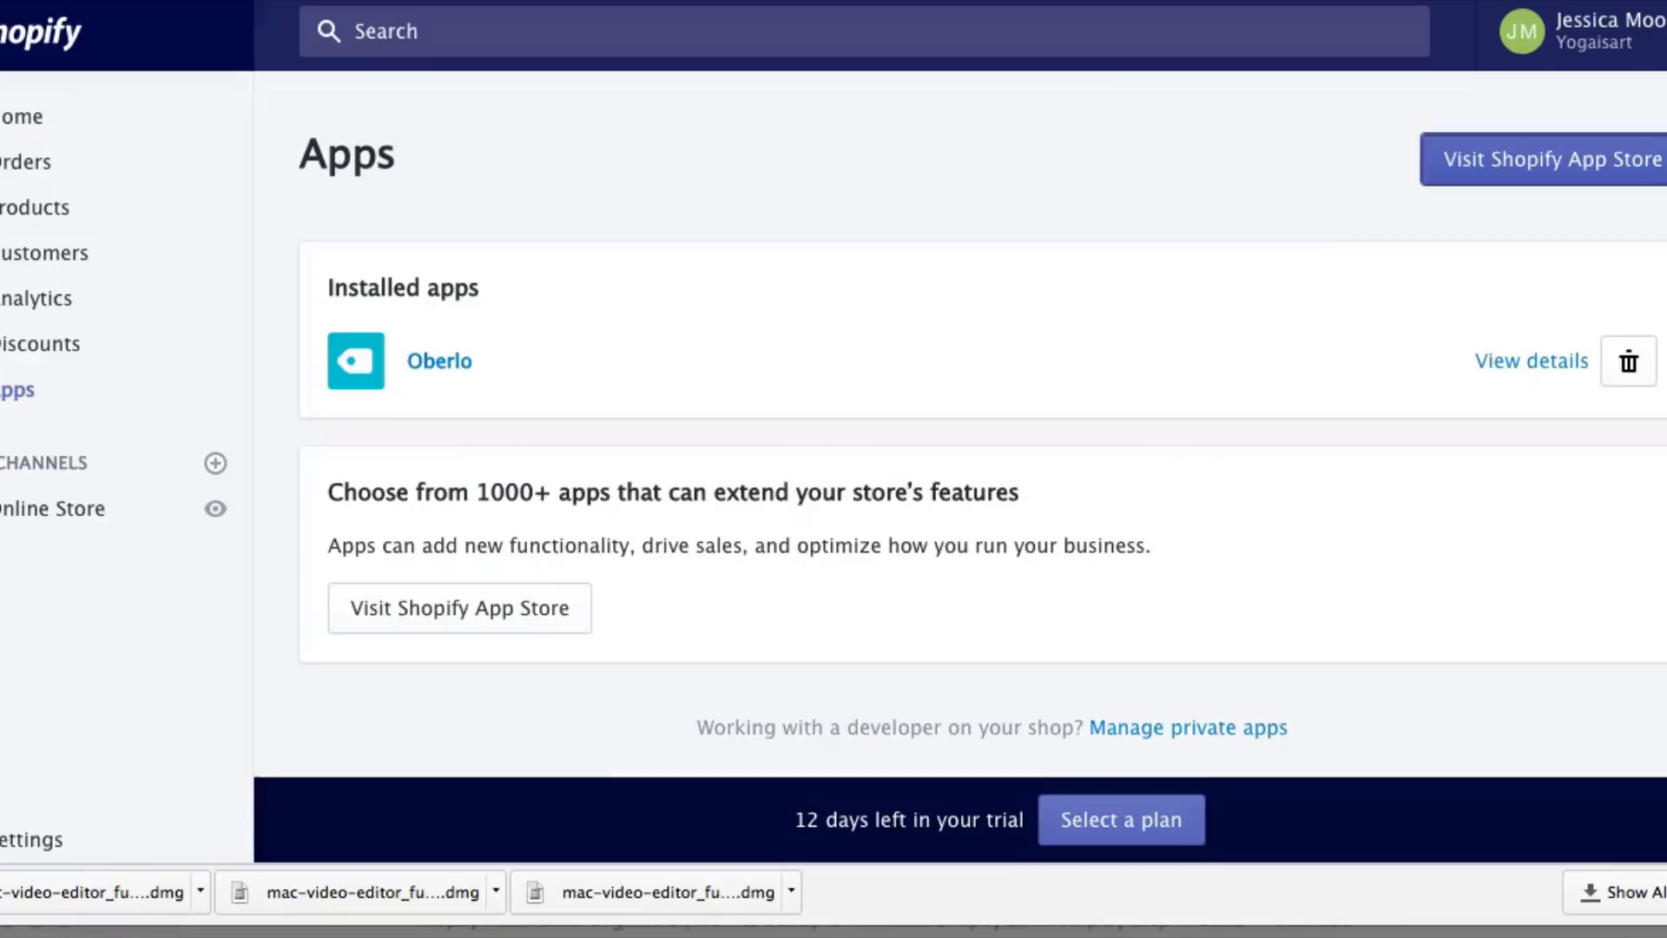
pyautogui.click(111, 215)
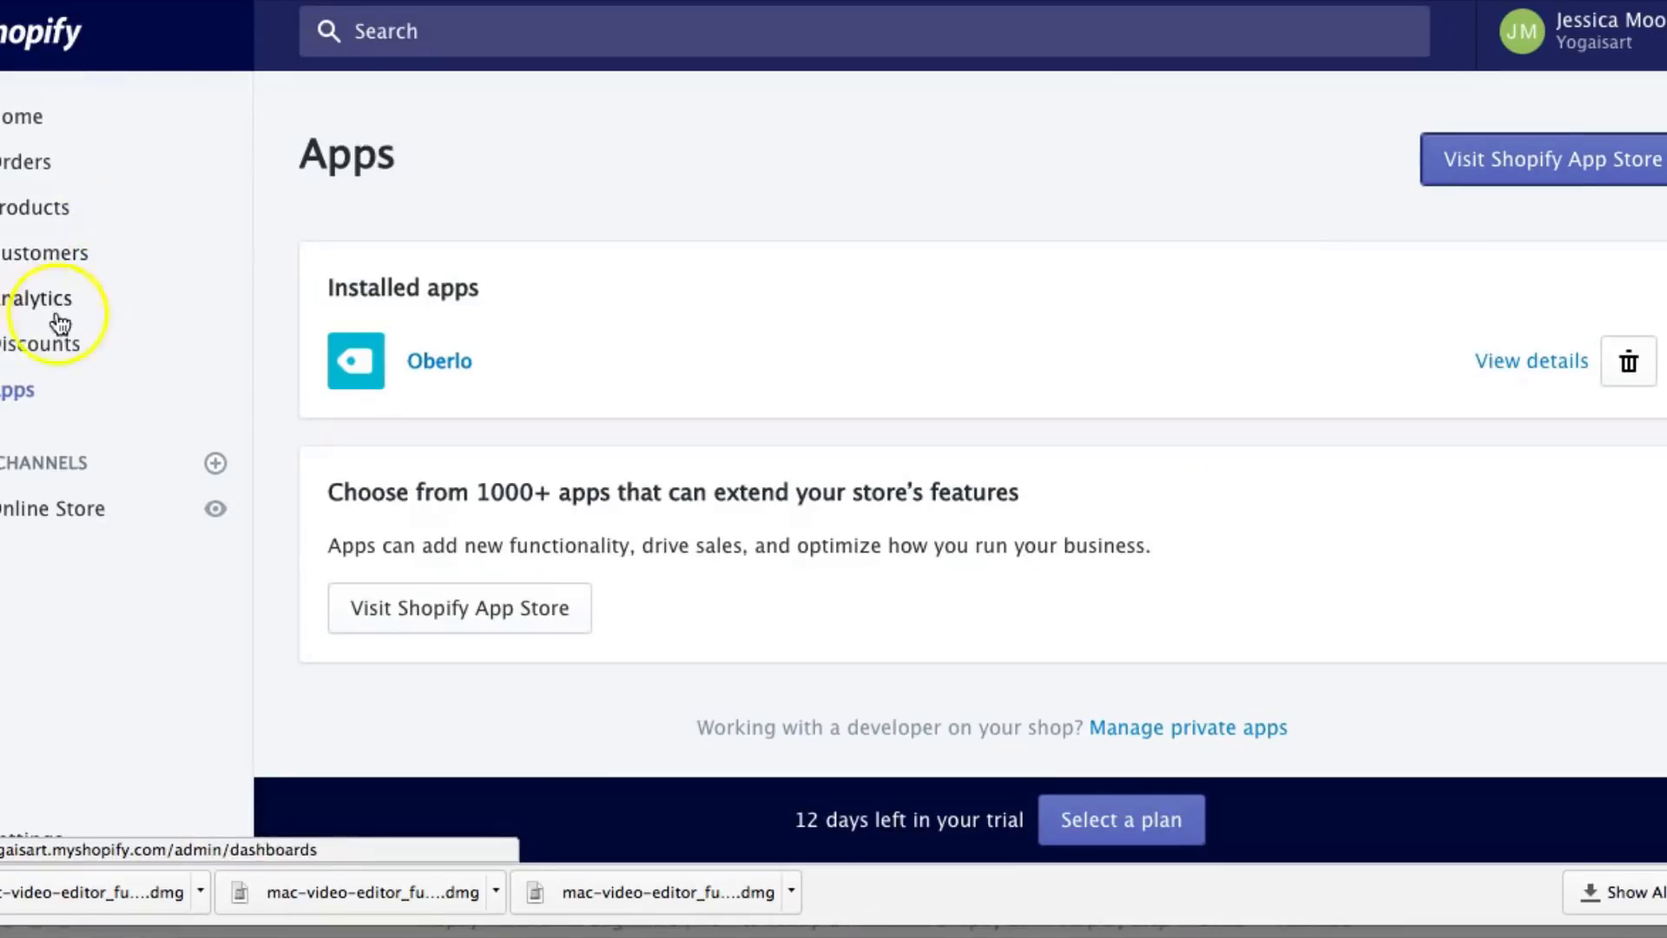
pyautogui.click(24, 347)
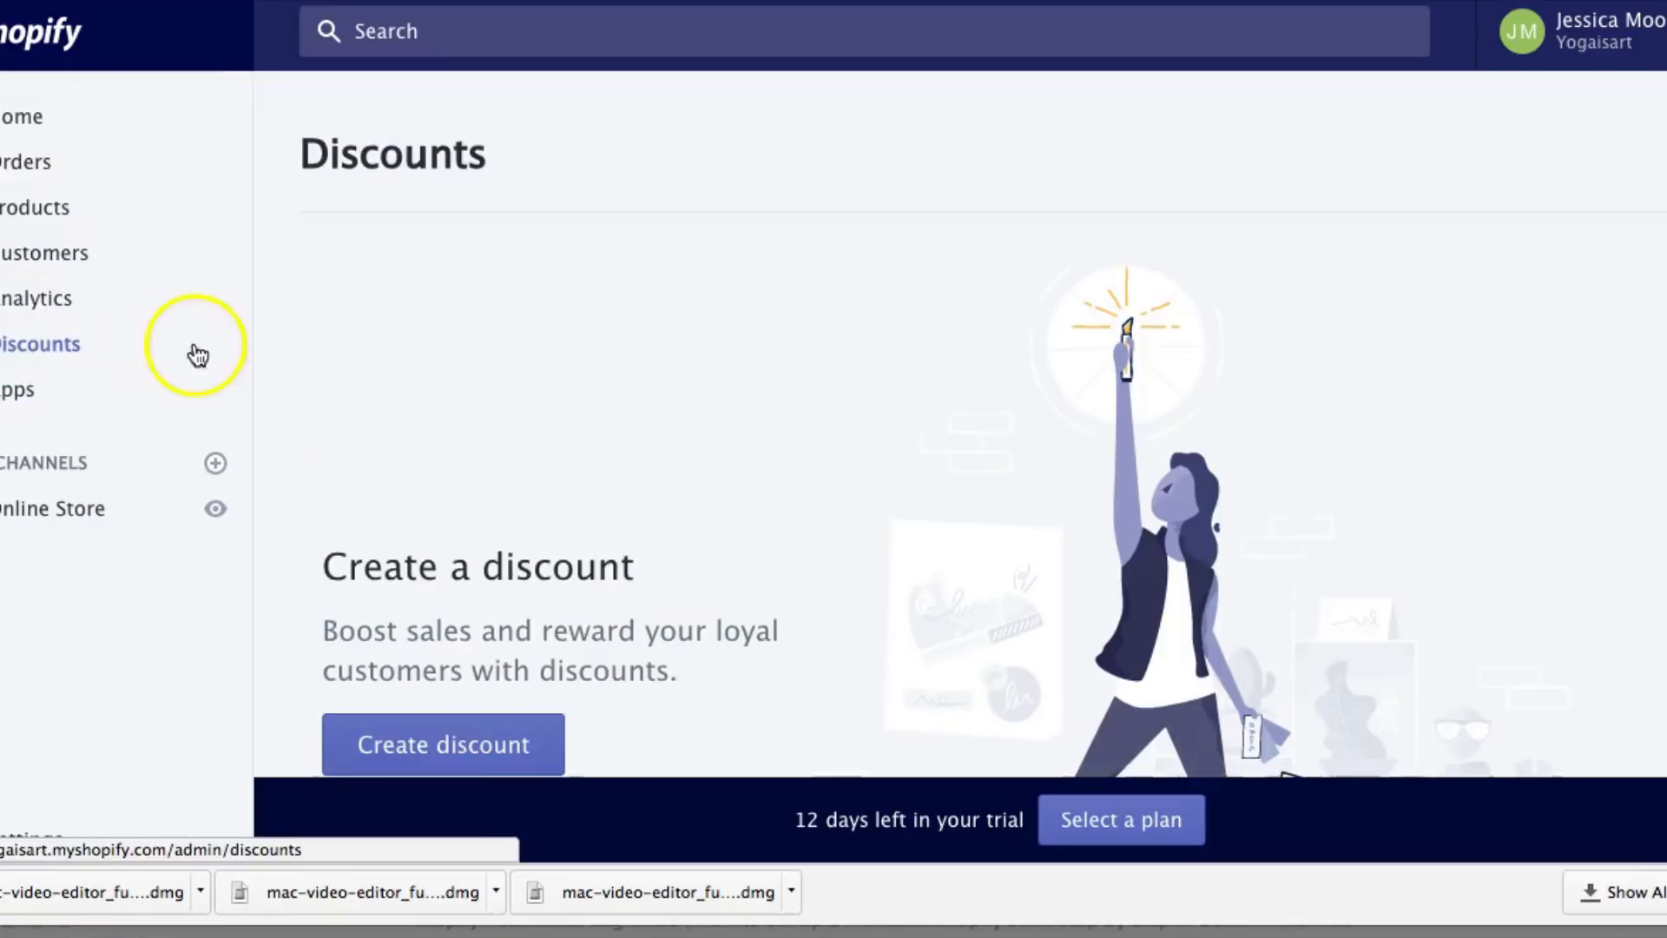
pyautogui.scroll(-3, 382, 534)
pyautogui.click(425, 560)
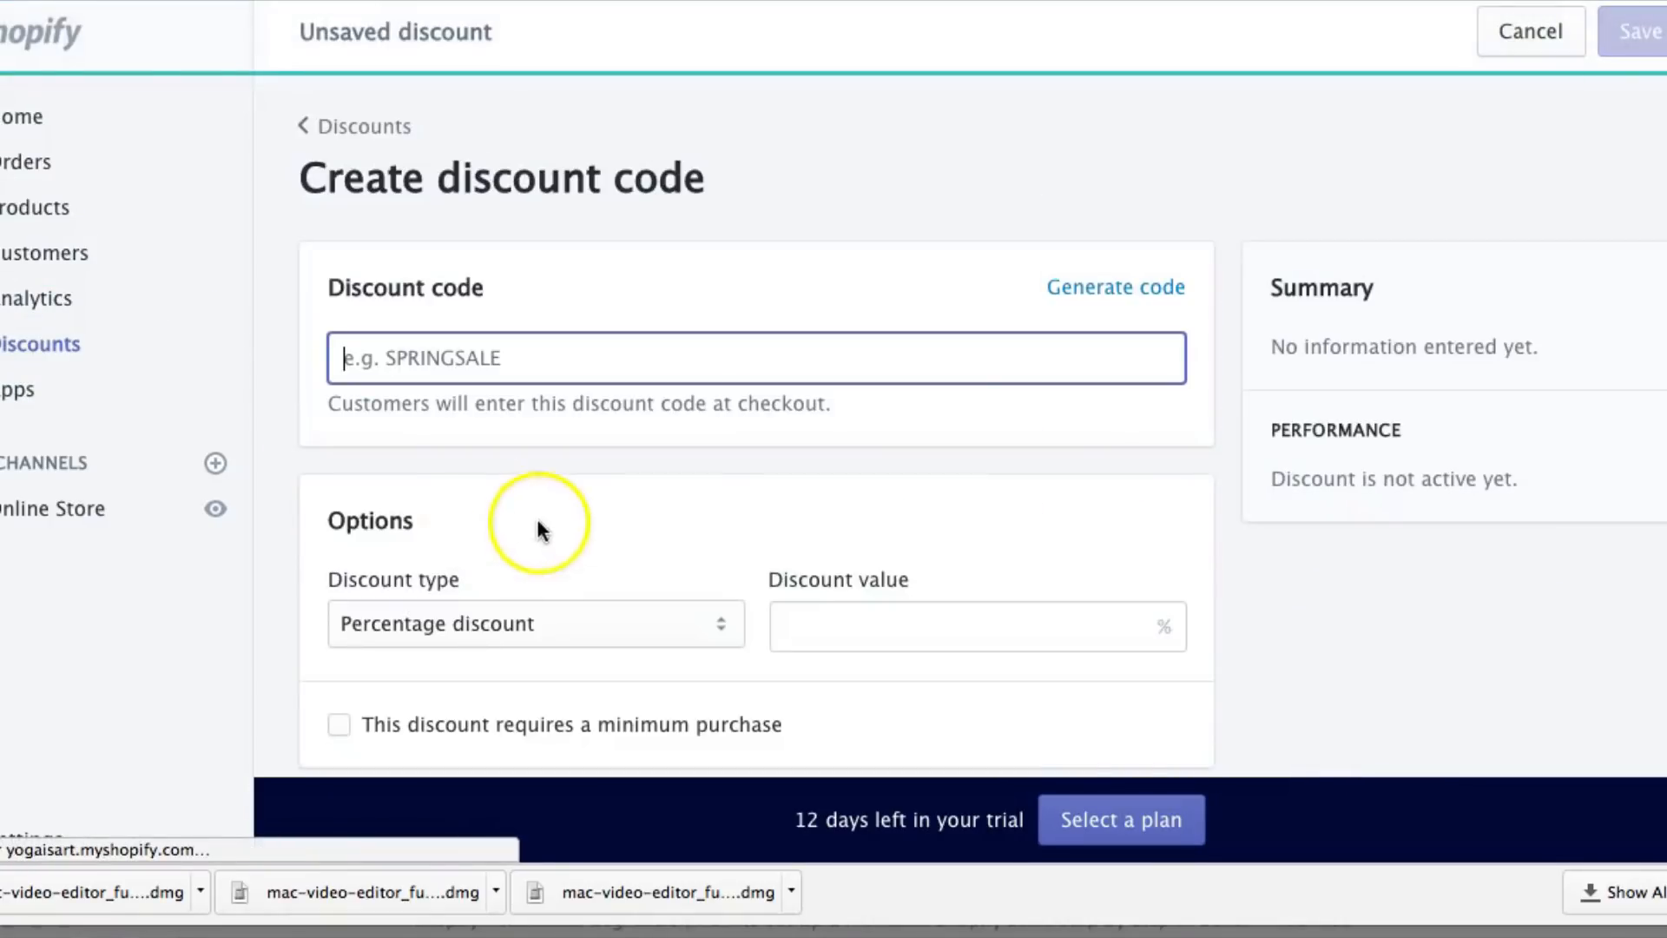
# Generate a random discount code and set its value to 30% off the entire order
pyautogui.scroll(-2, 538, 518)
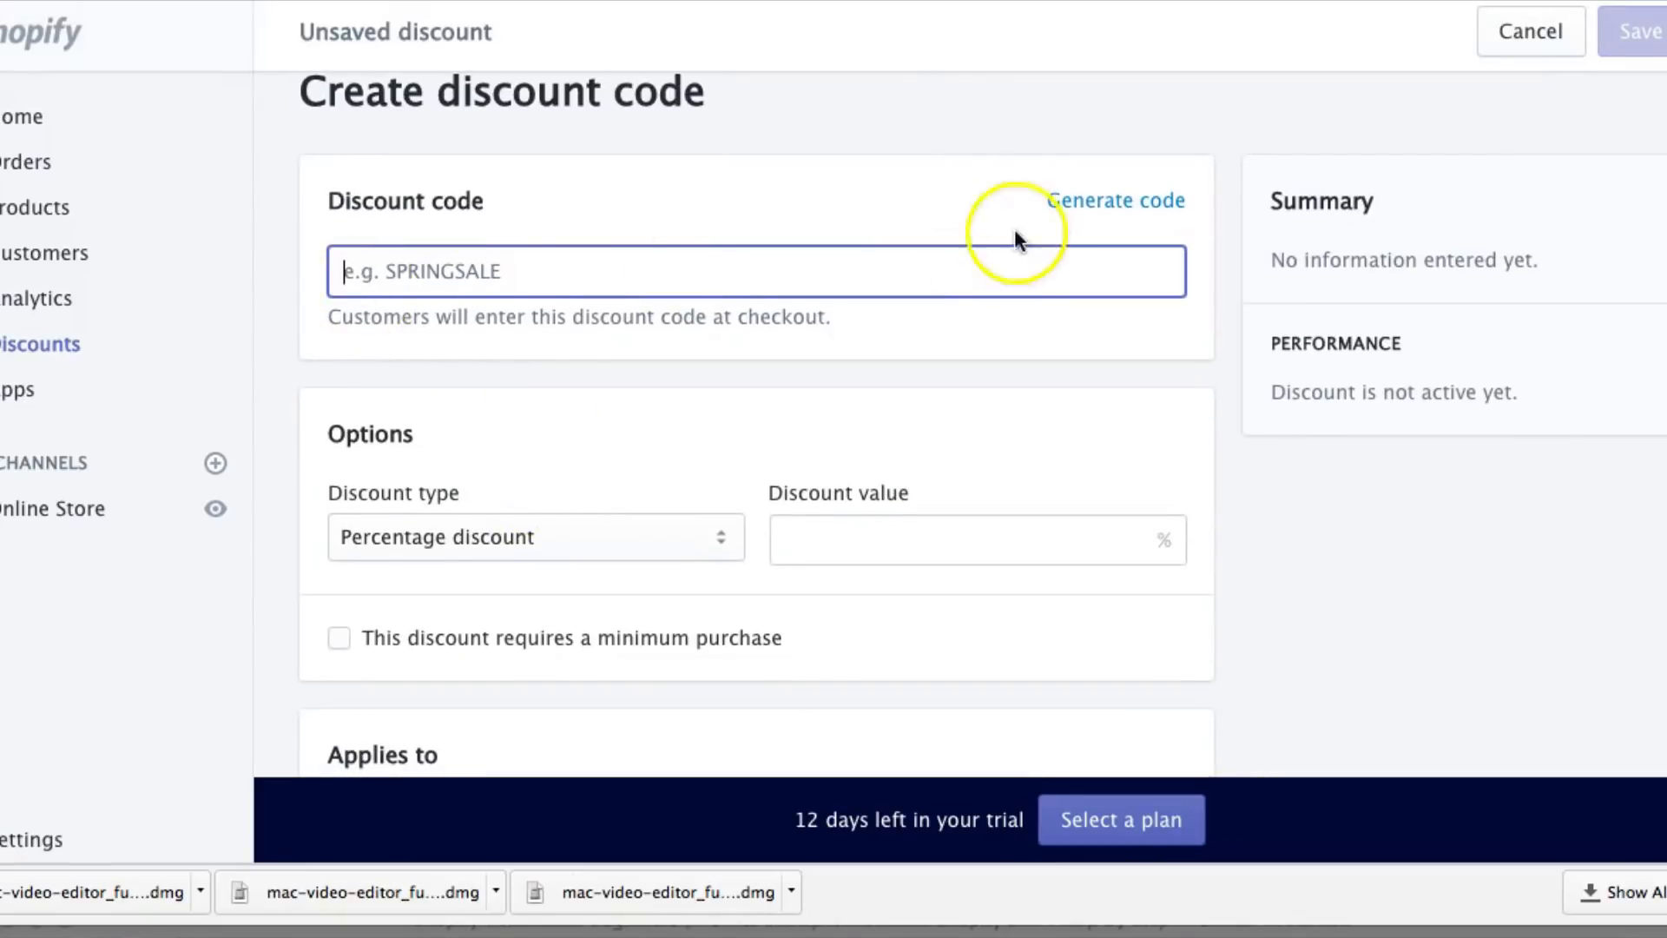
pyautogui.click(1101, 197)
pyautogui.scroll(-2, 513, 454)
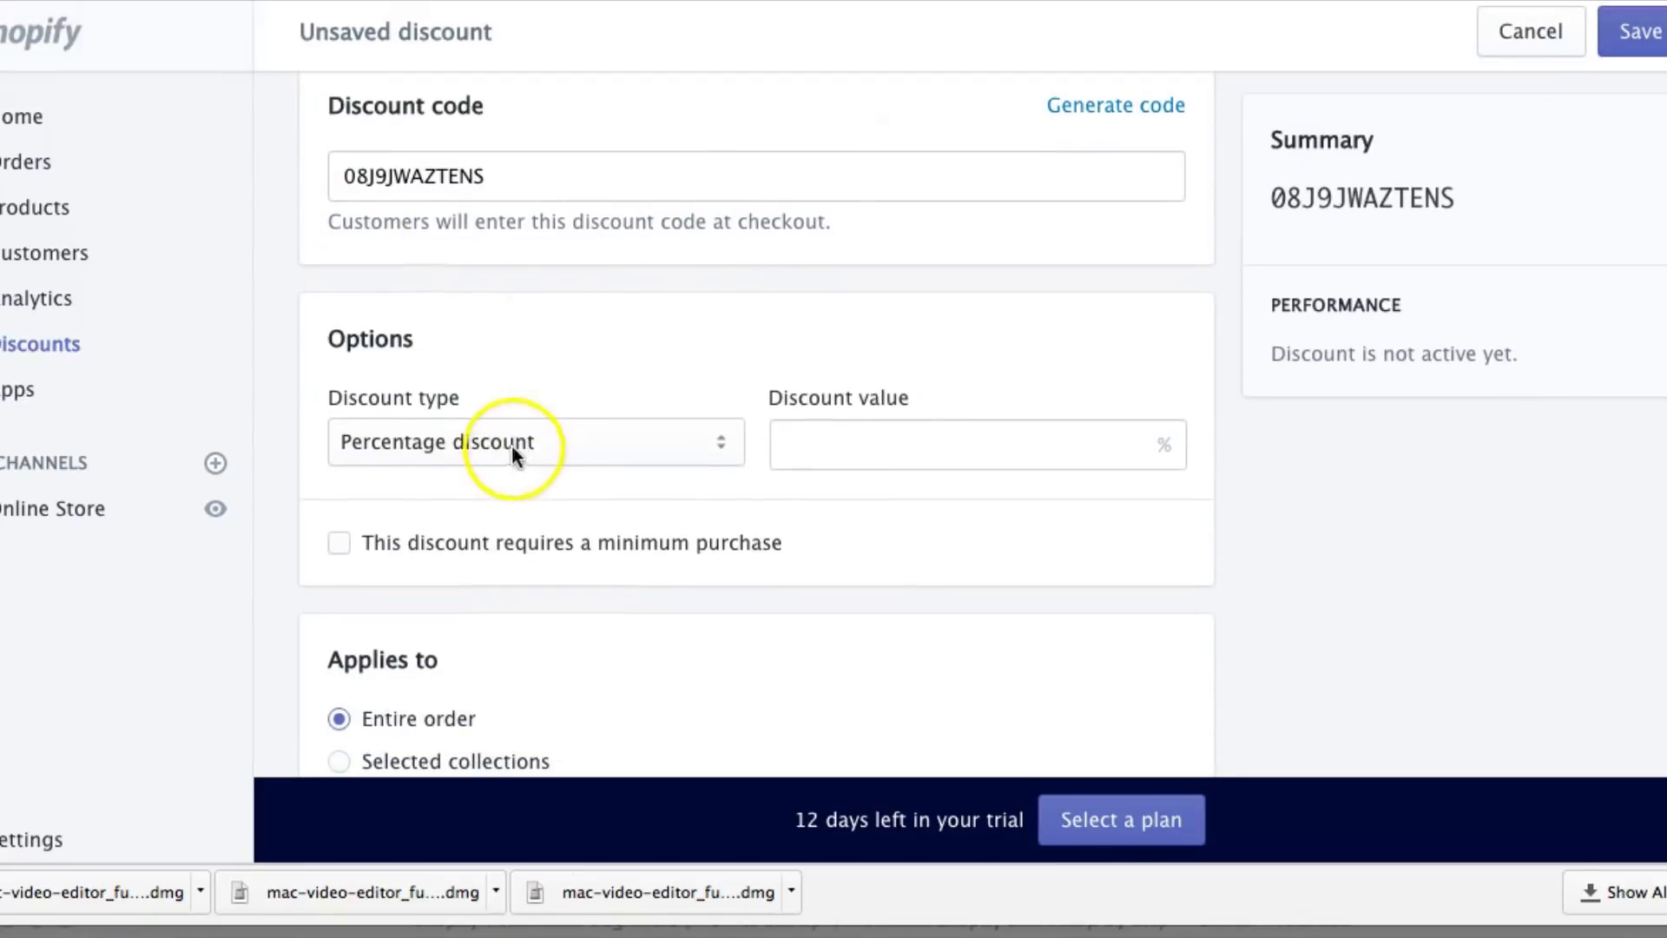
pyautogui.click(823, 439)
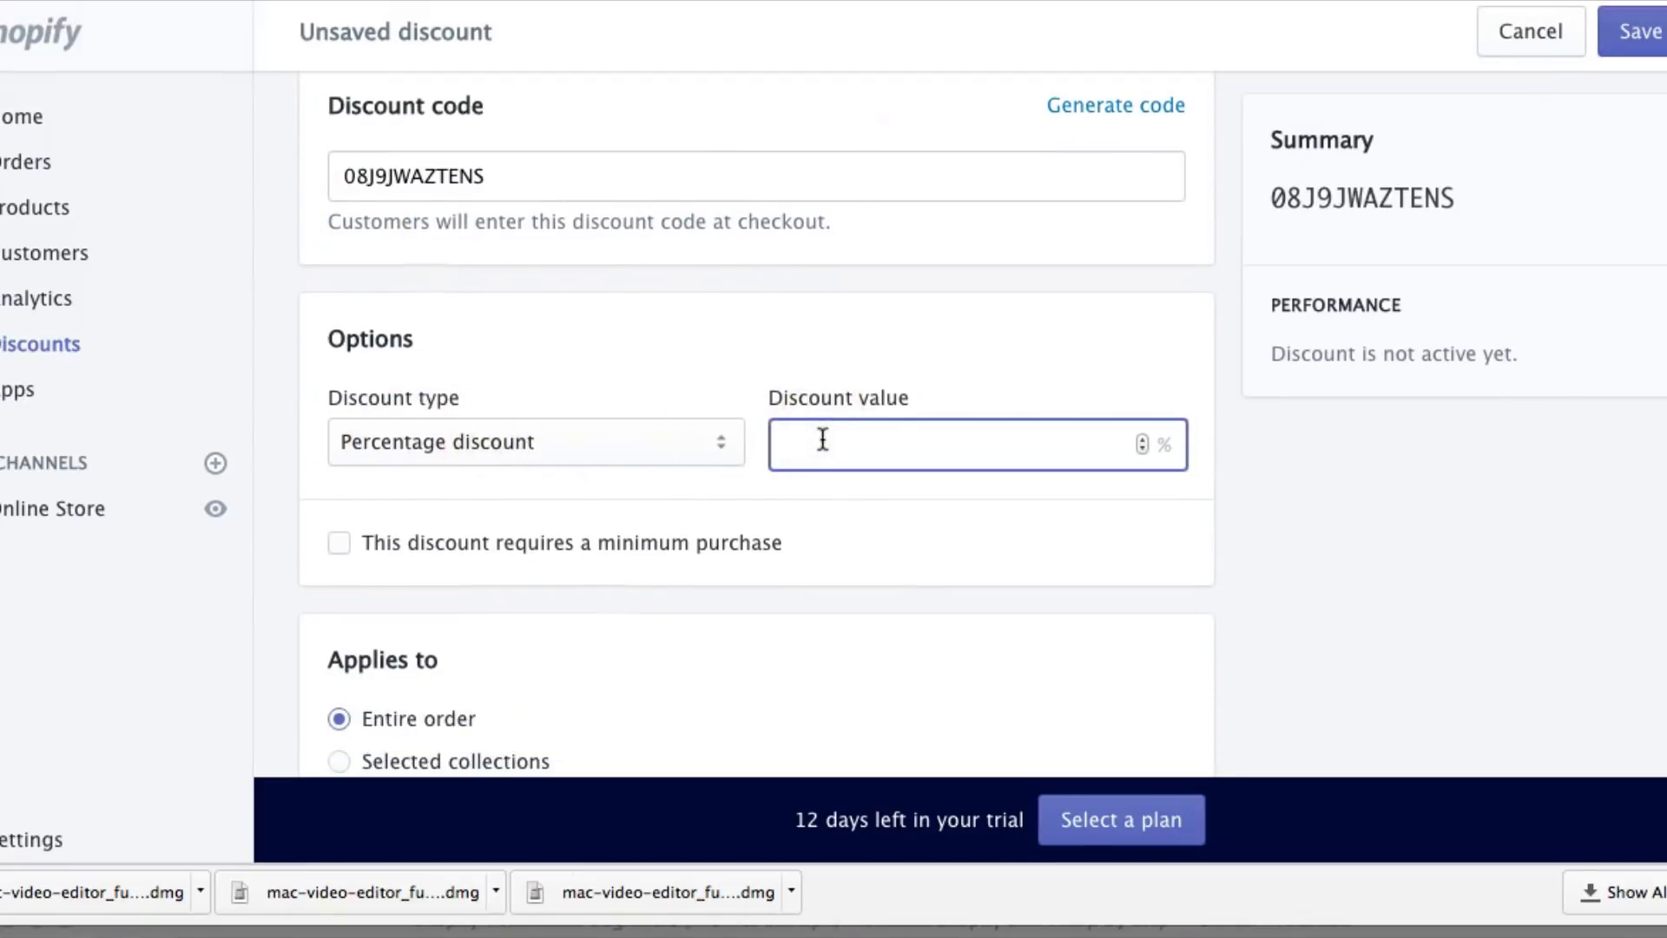
pyautogui.write('30')
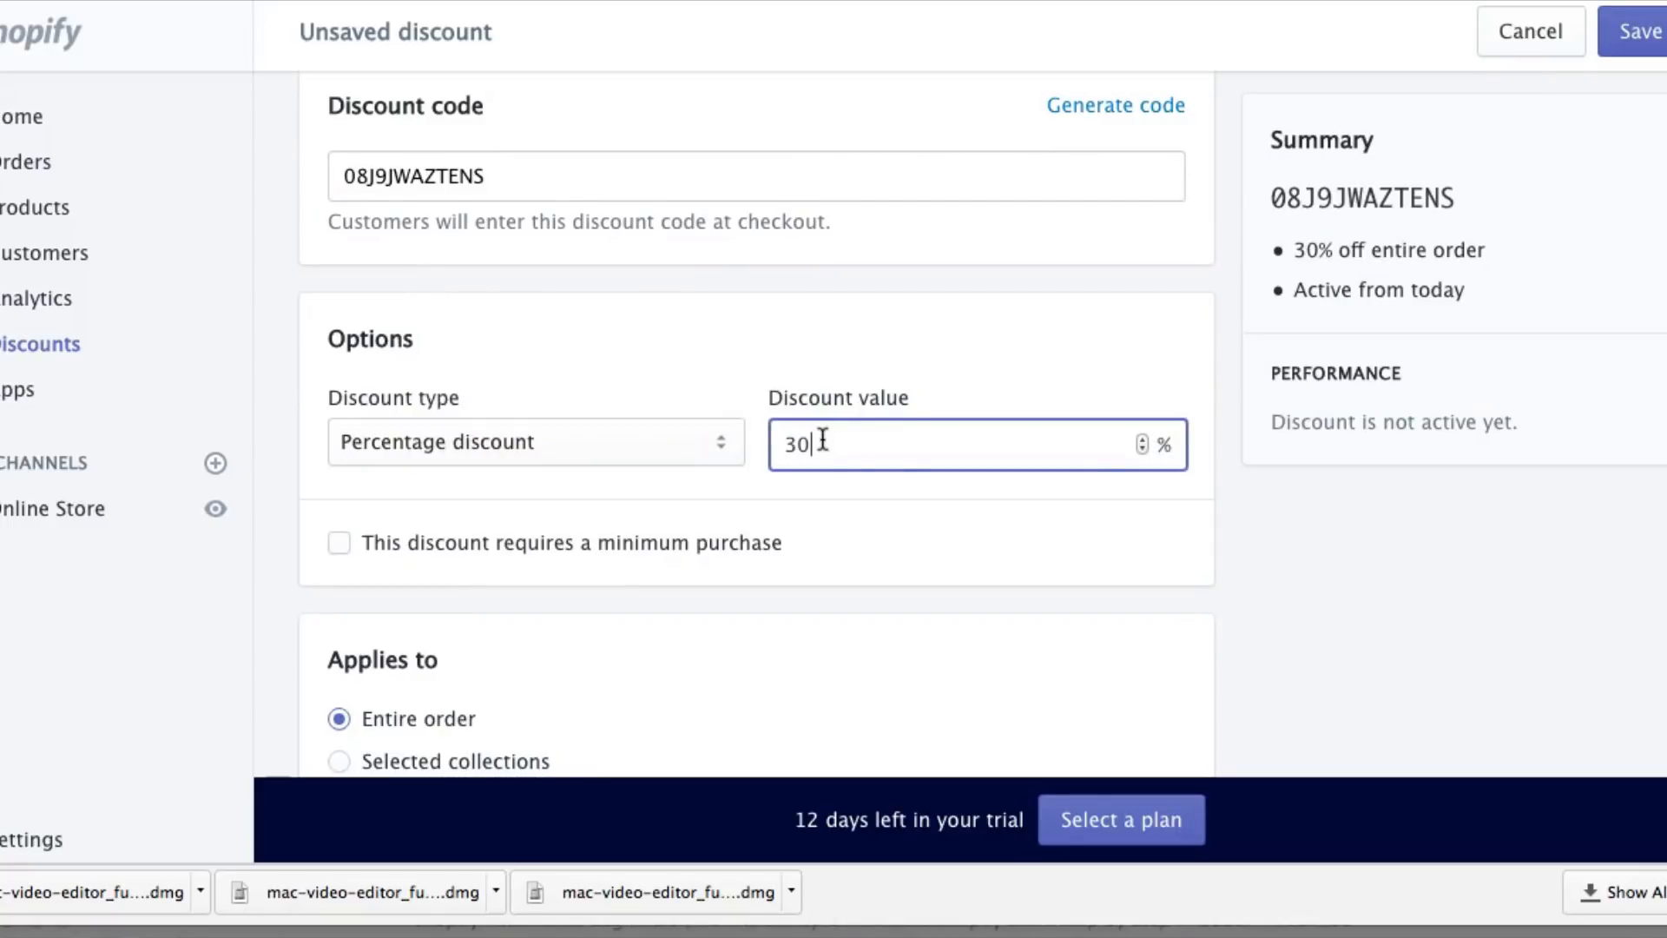
pyautogui.click(867, 492)
# Limit the discount to one use per customer
pyautogui.scroll(-4, 867, 491)
pyautogui.scroll(-1, 871, 502)
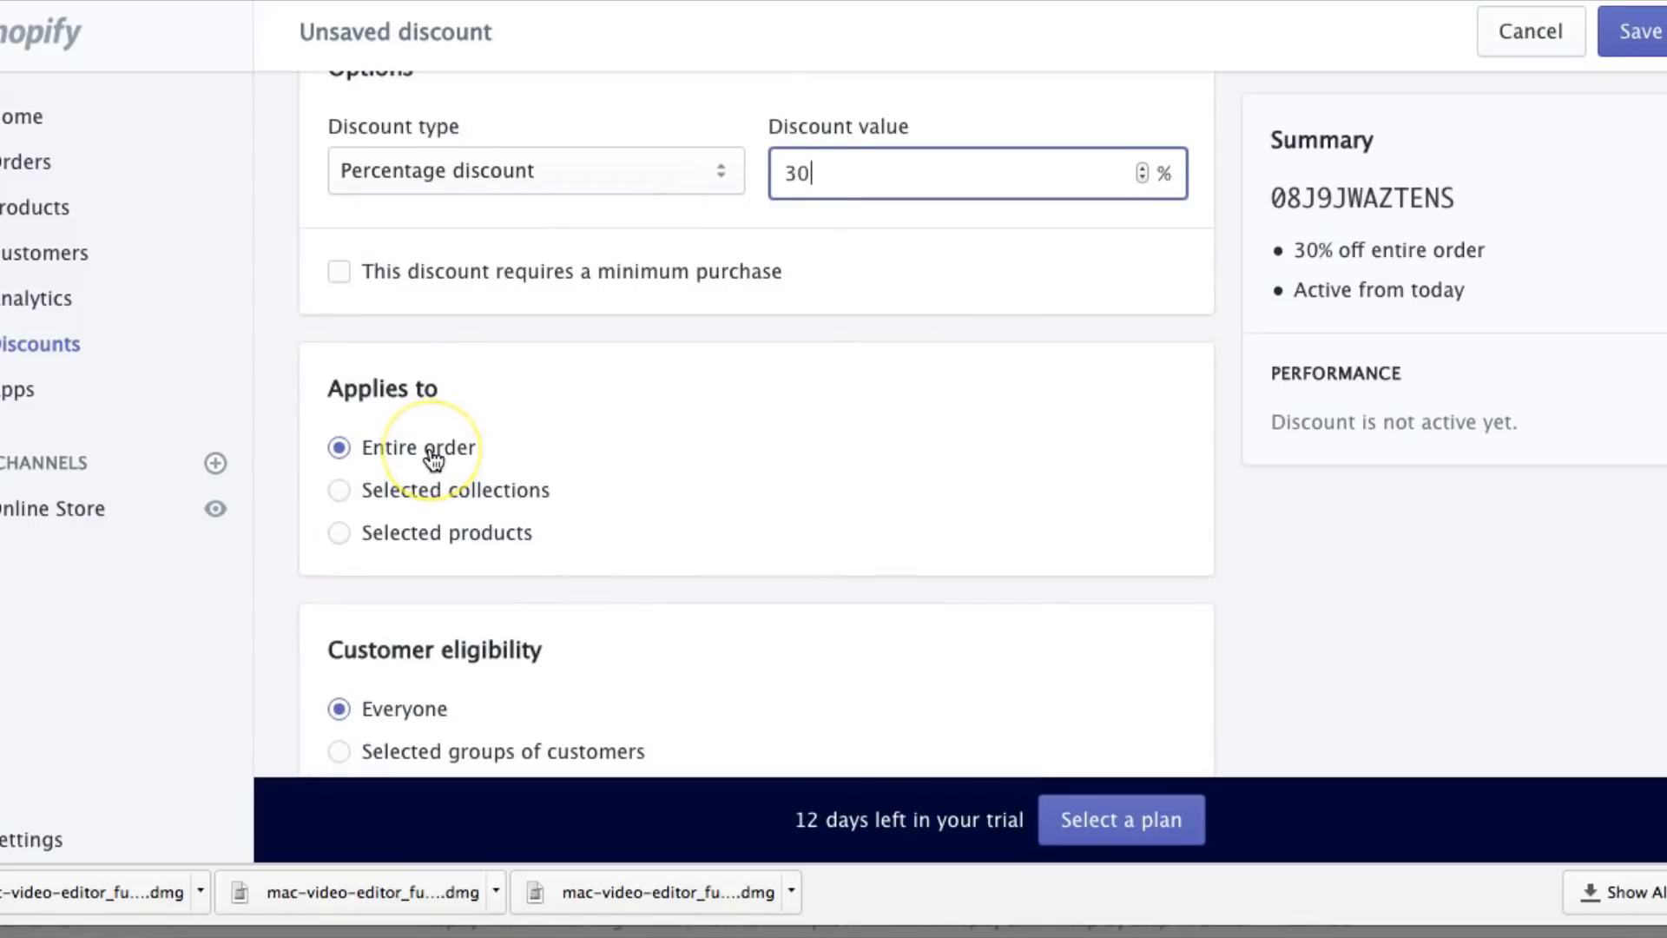
pyautogui.scroll(-3, 434, 460)
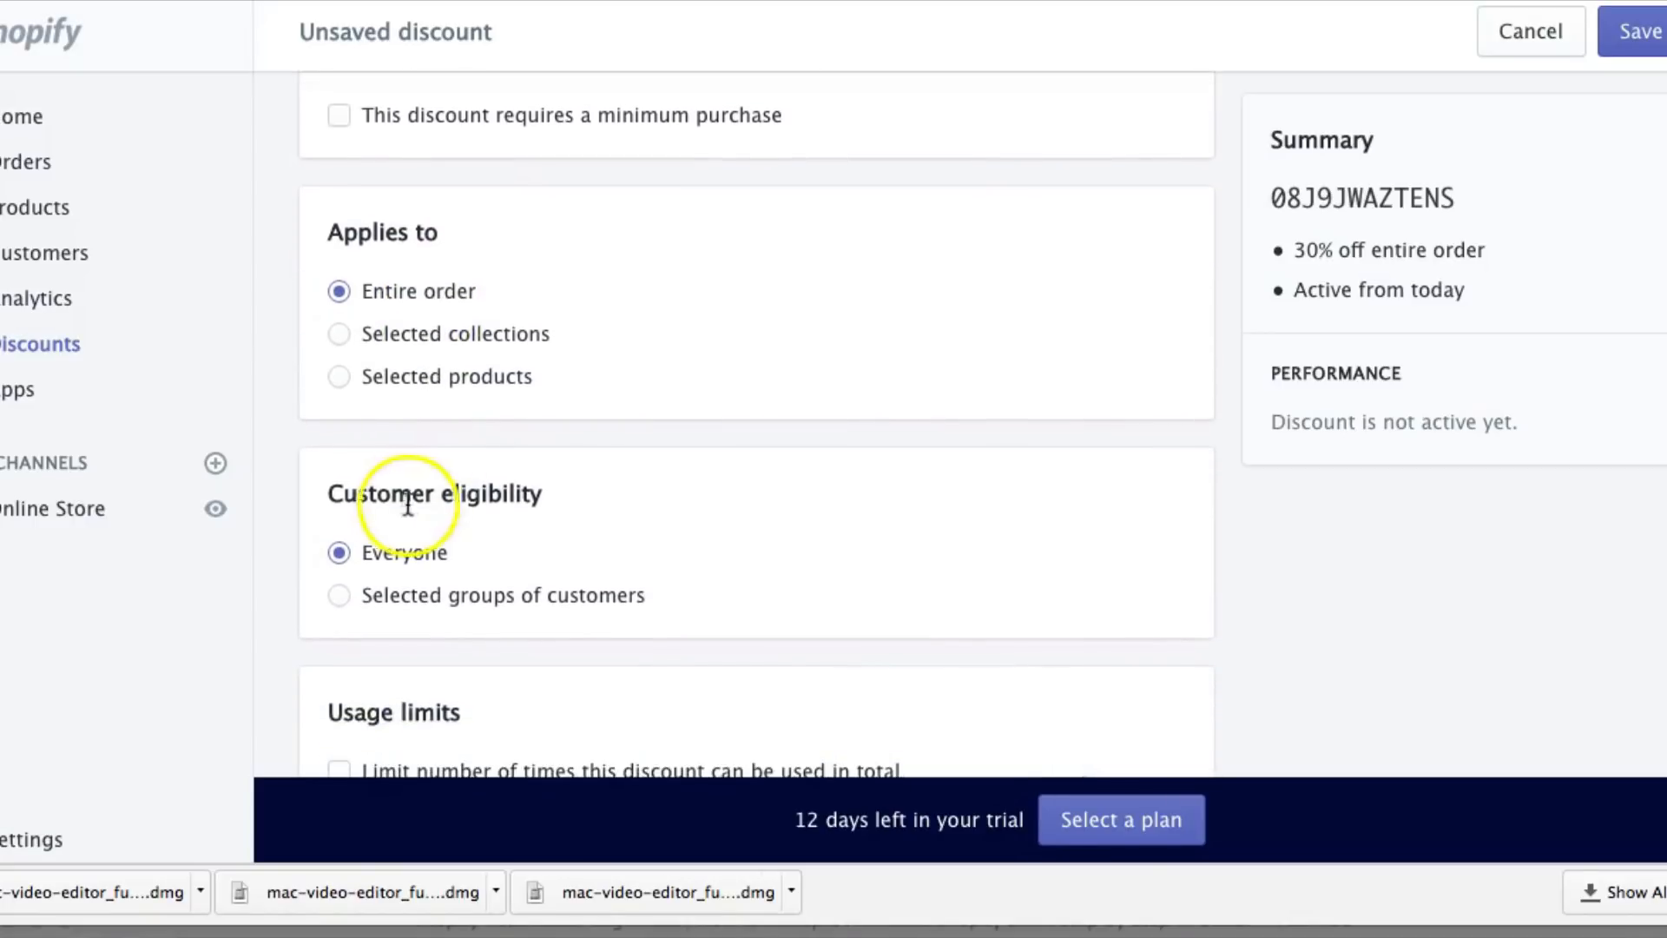
pyautogui.scroll(-2, 486, 503)
pyautogui.scroll(-2, 382, 425)
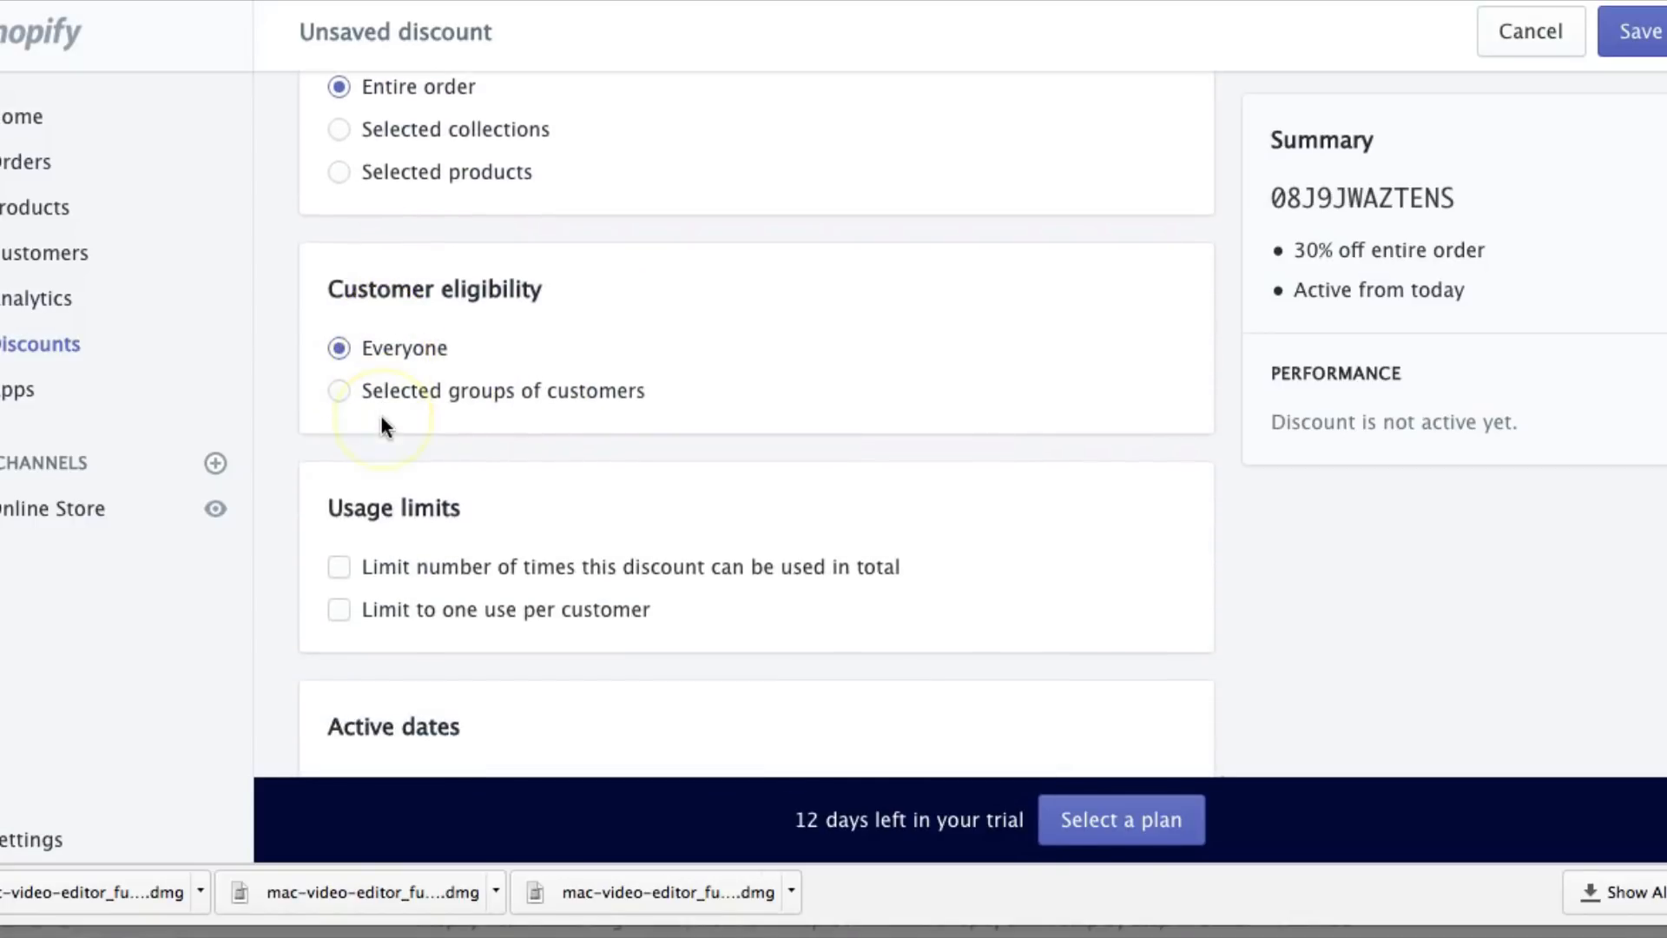
pyautogui.click(339, 609)
pyautogui.scroll(-2, 469, 643)
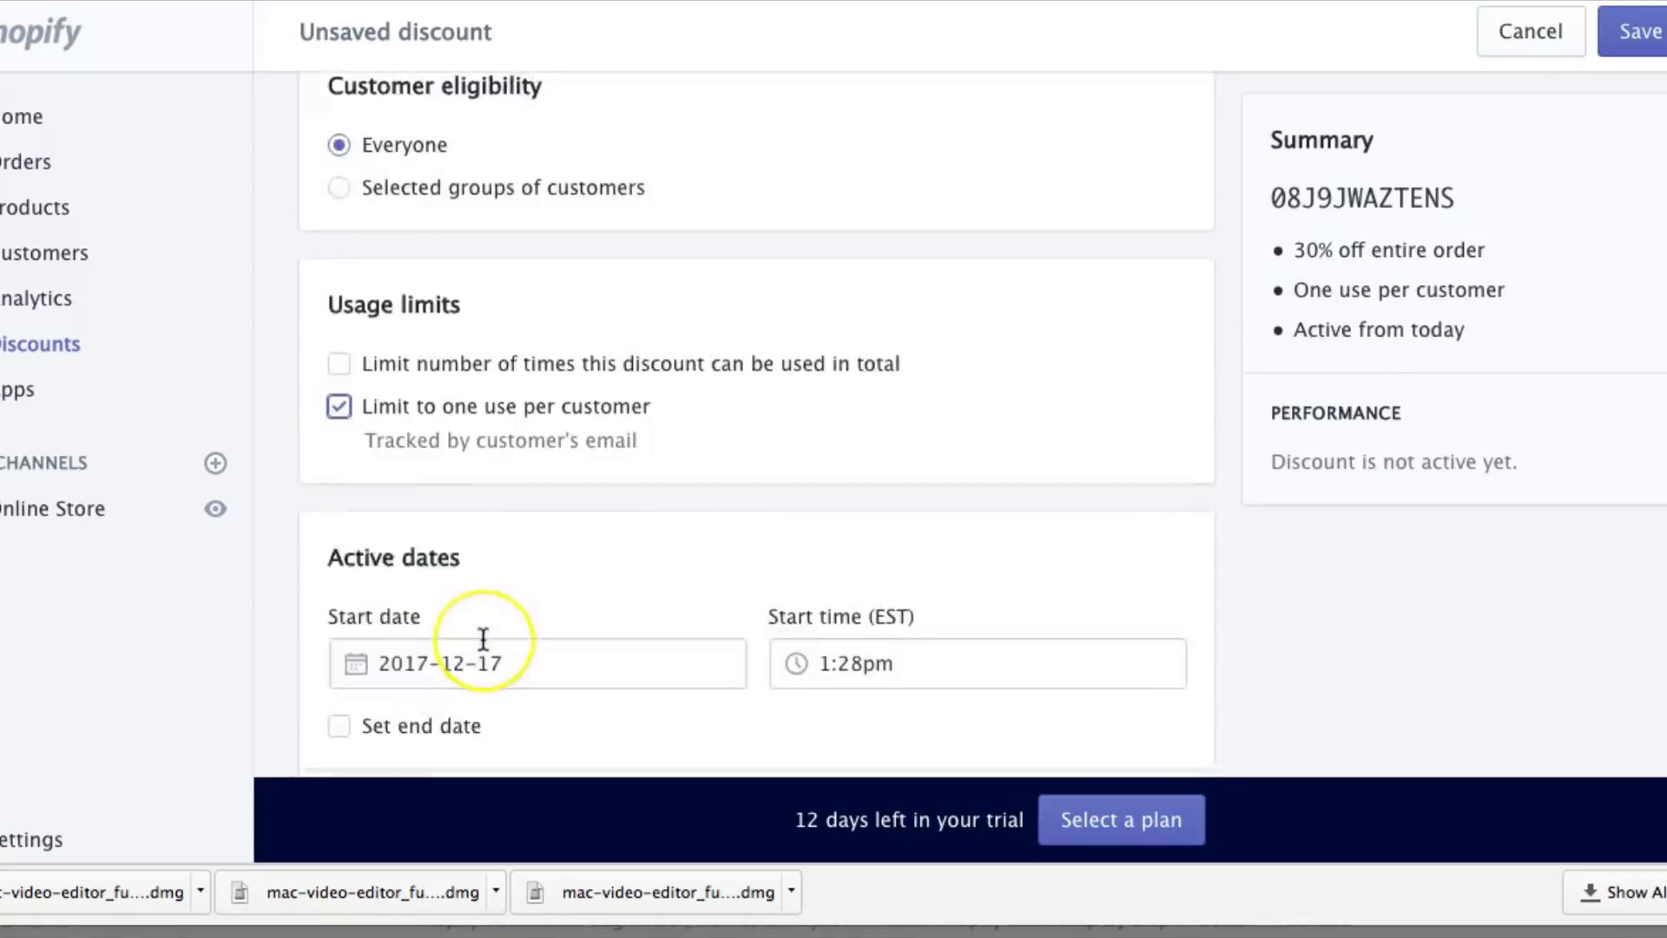
pyautogui.scroll(-2, 483, 640)
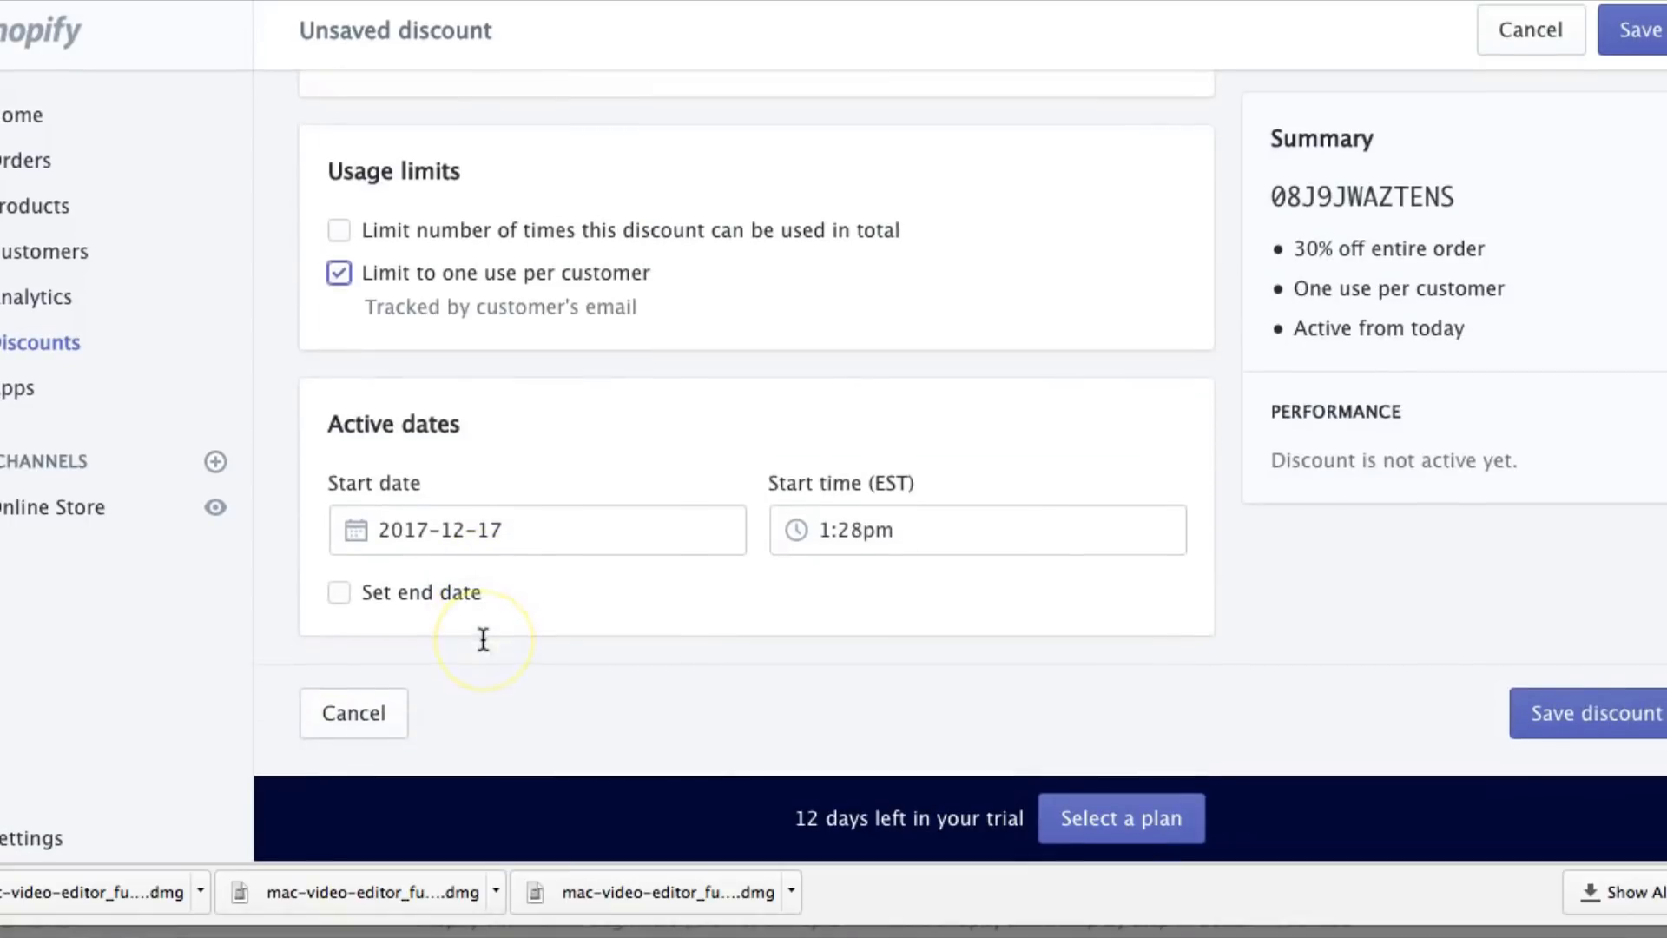
pyautogui.click(1569, 717)
pyautogui.scroll(5, 822, 245)
pyautogui.doubleClick(402, 357)
pyautogui.press('super+c')
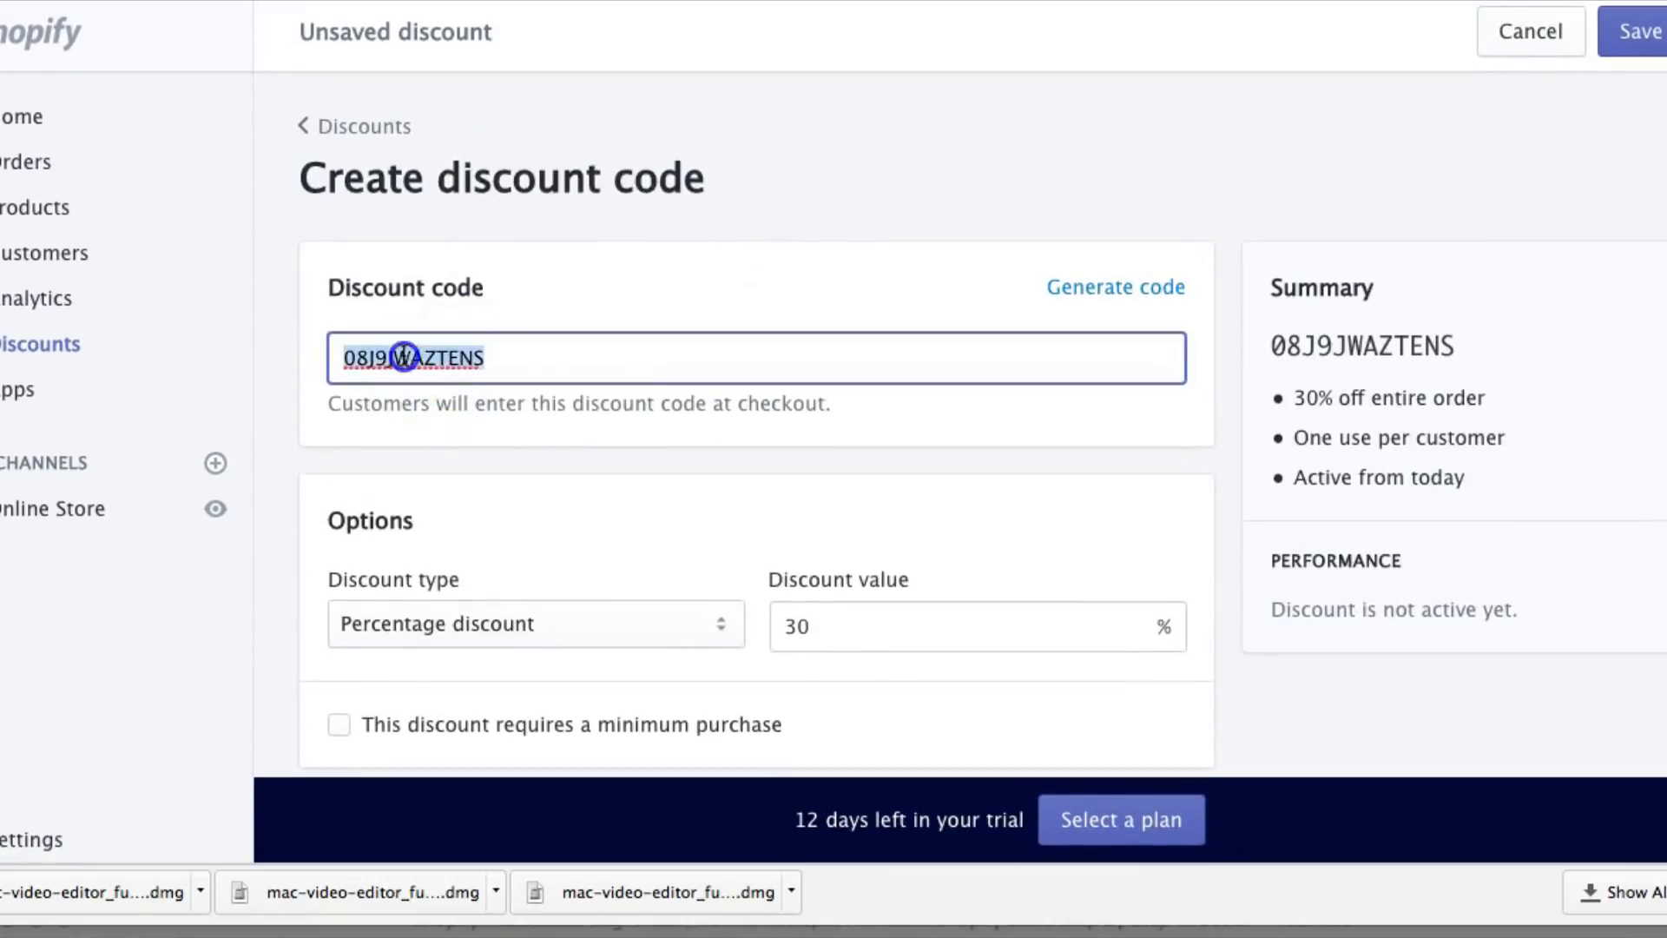
pyautogui.click(1621, 26)
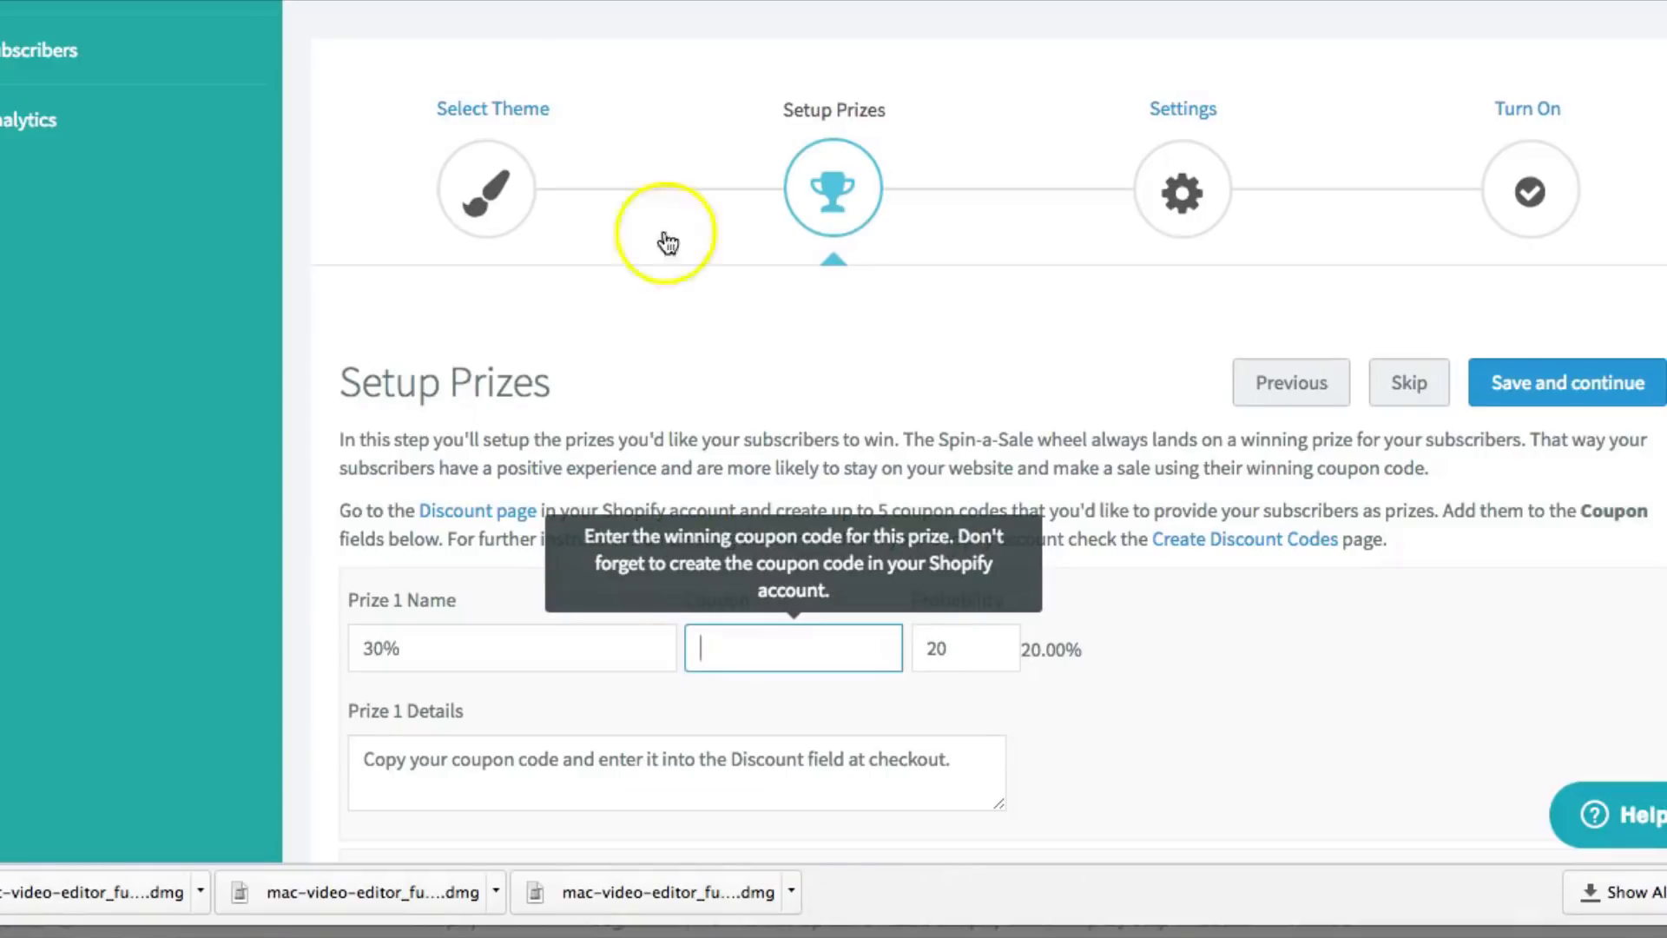
# Paste 08J9JWAZTENS as Prize 1's coupon, save the prizes, and skip the next step
pyautogui.scroll(-1, 747, 660)
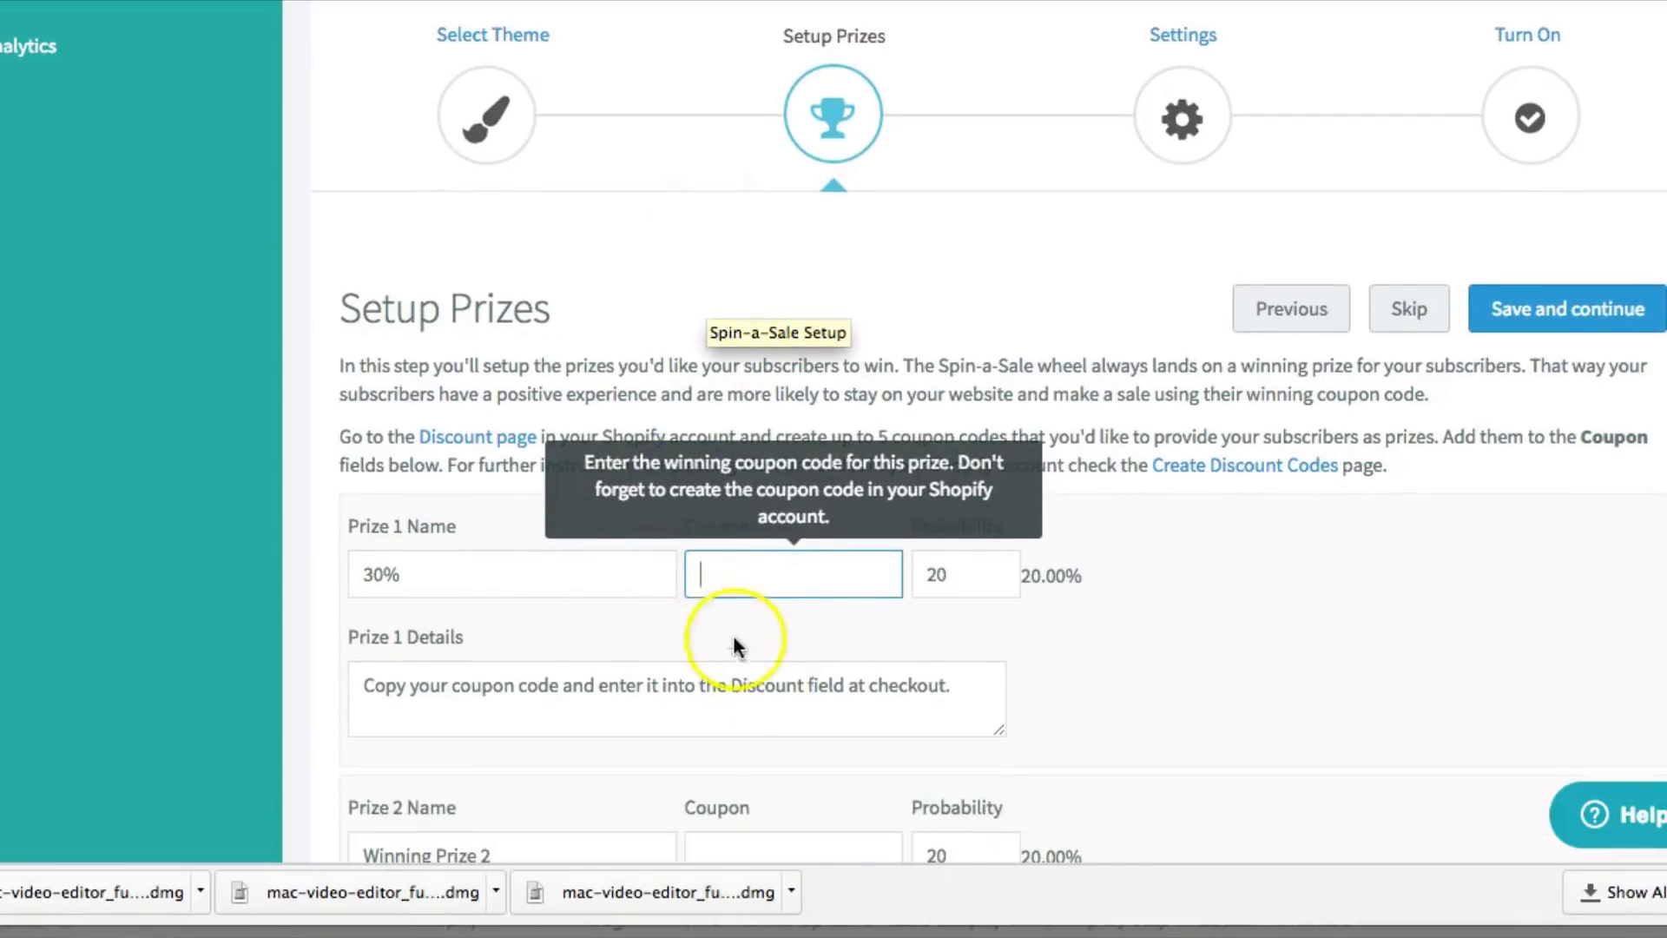
pyautogui.click(717, 580)
pyautogui.press('super+v')
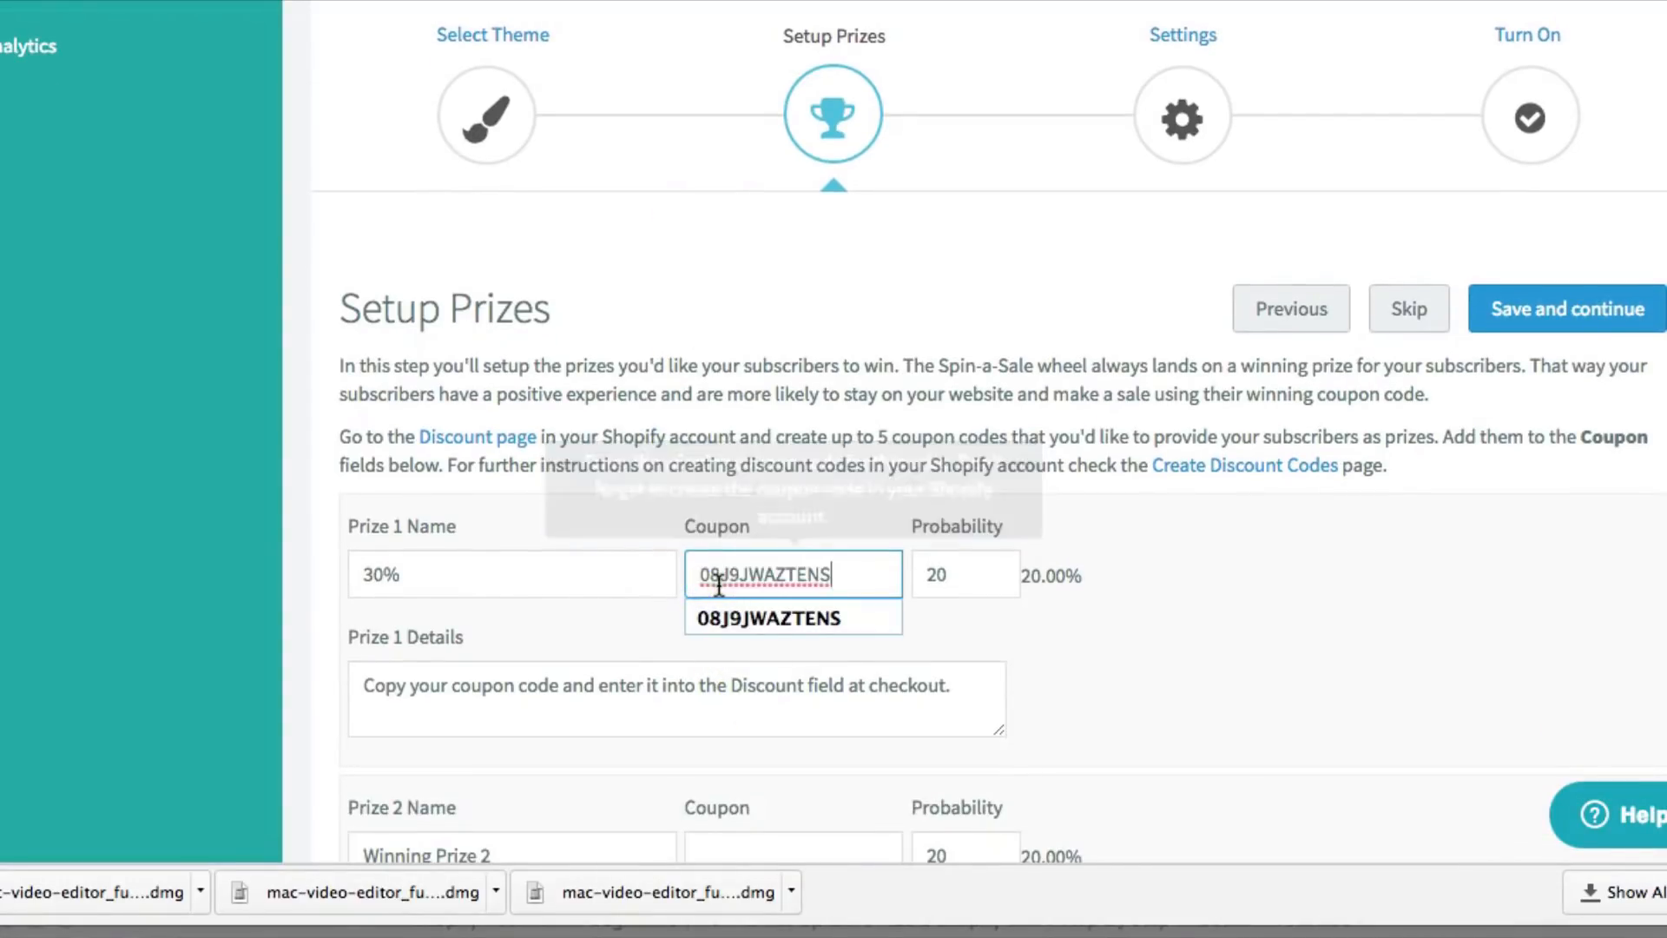
pyautogui.click(830, 624)
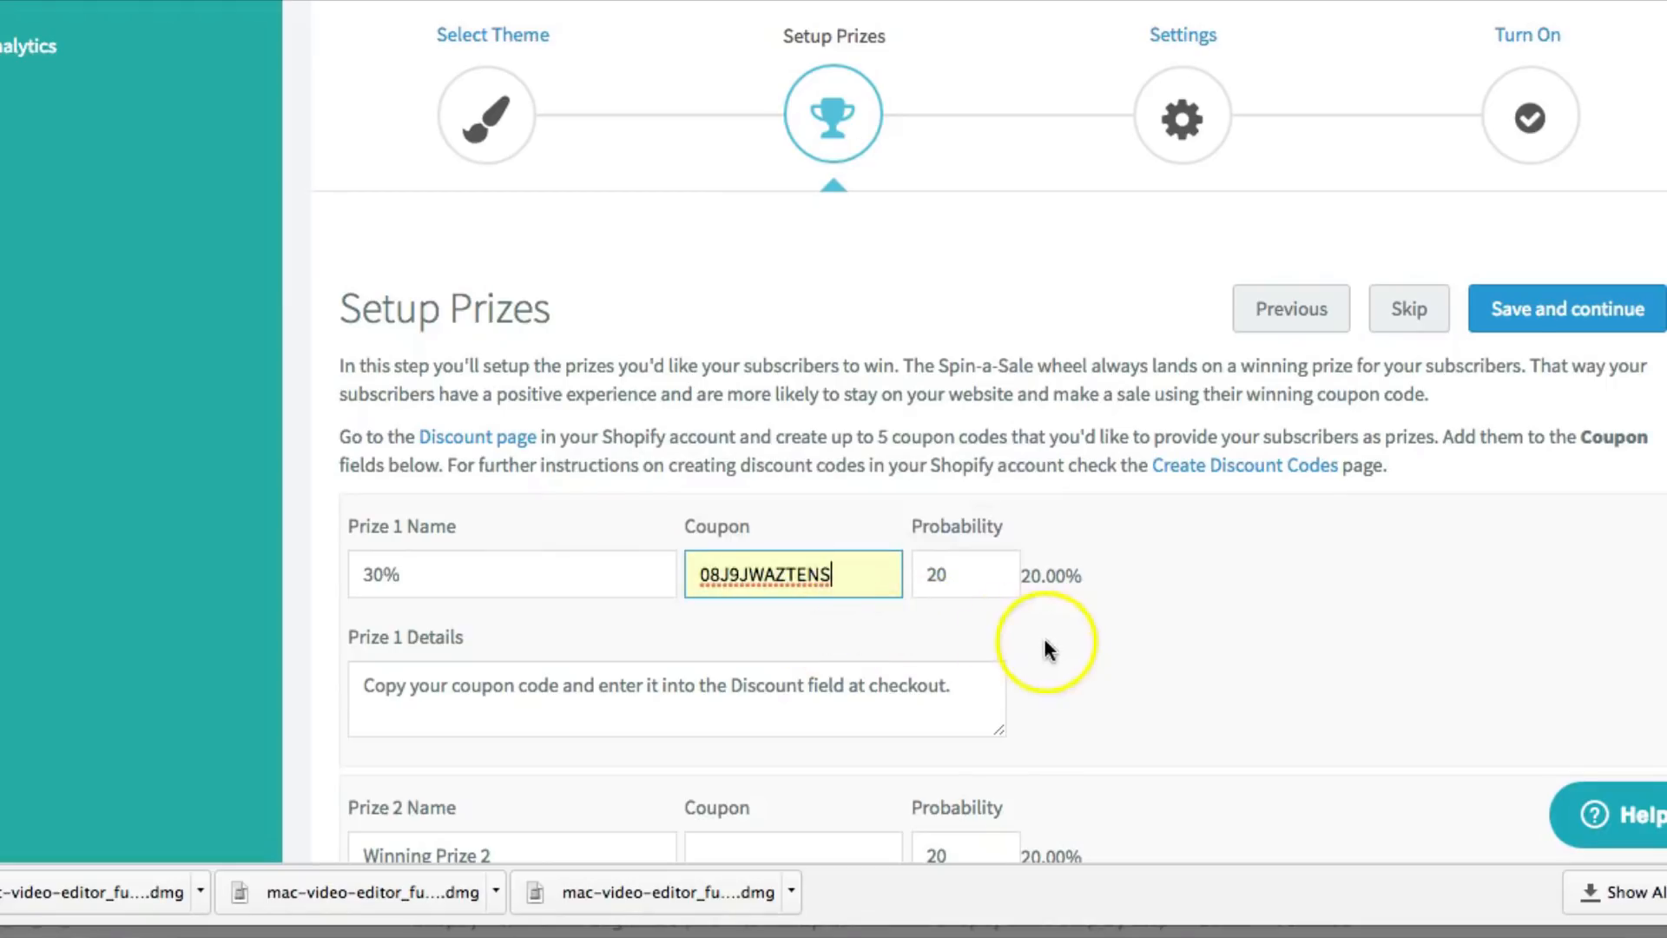
pyautogui.click(1568, 319)
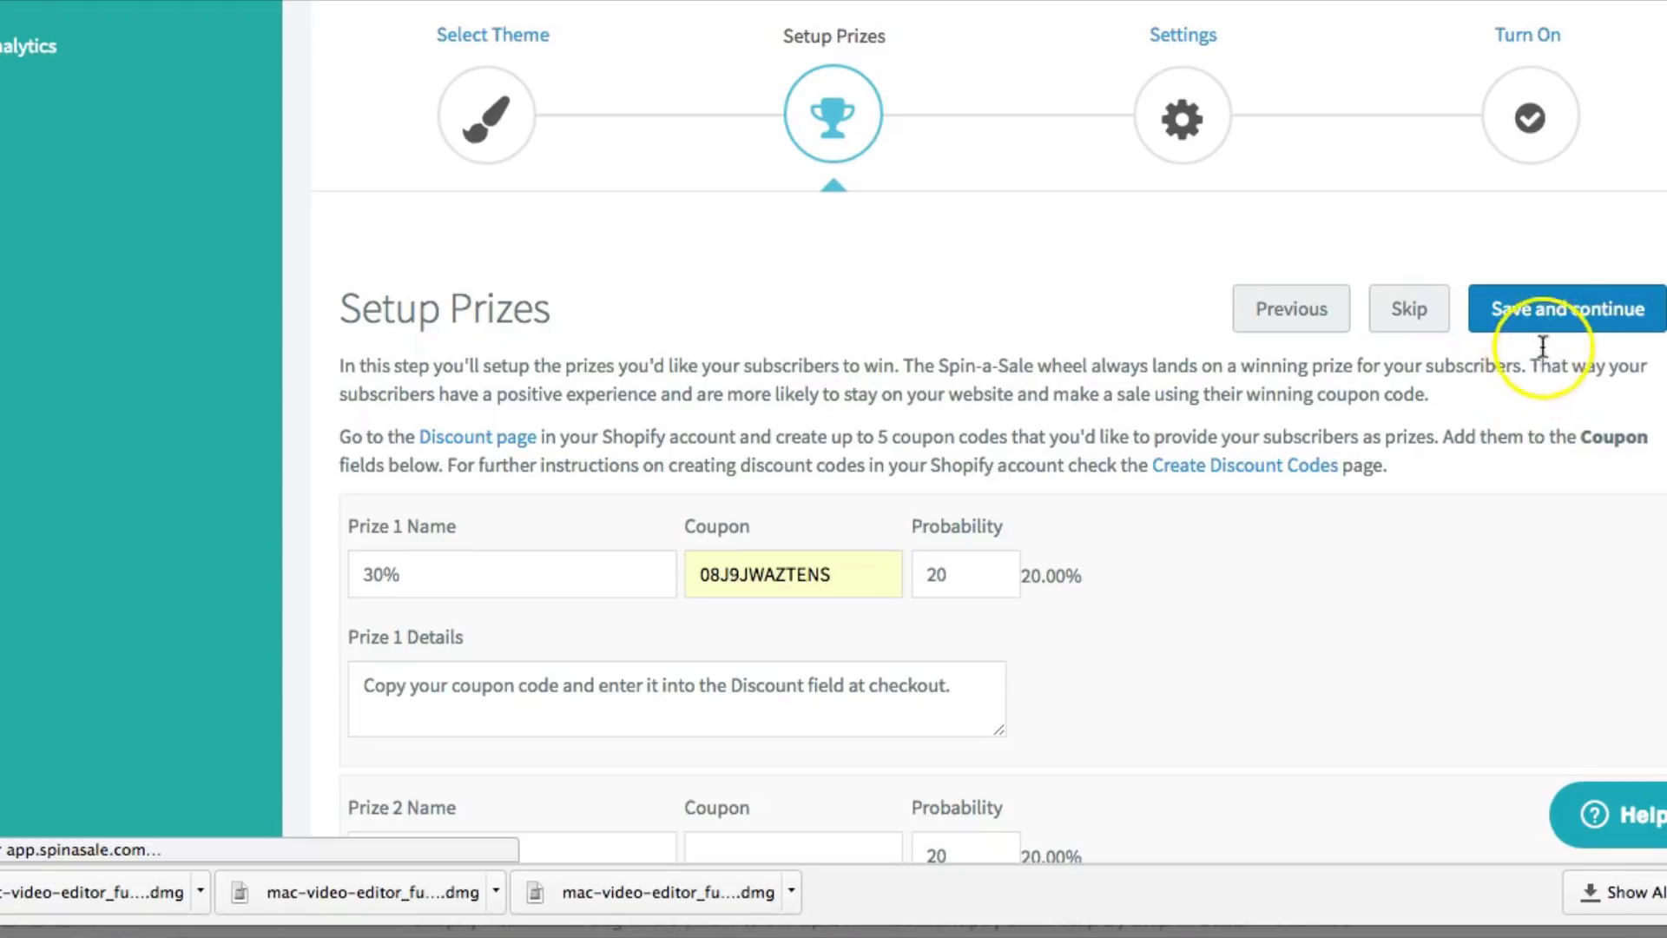
pyautogui.click(1389, 310)
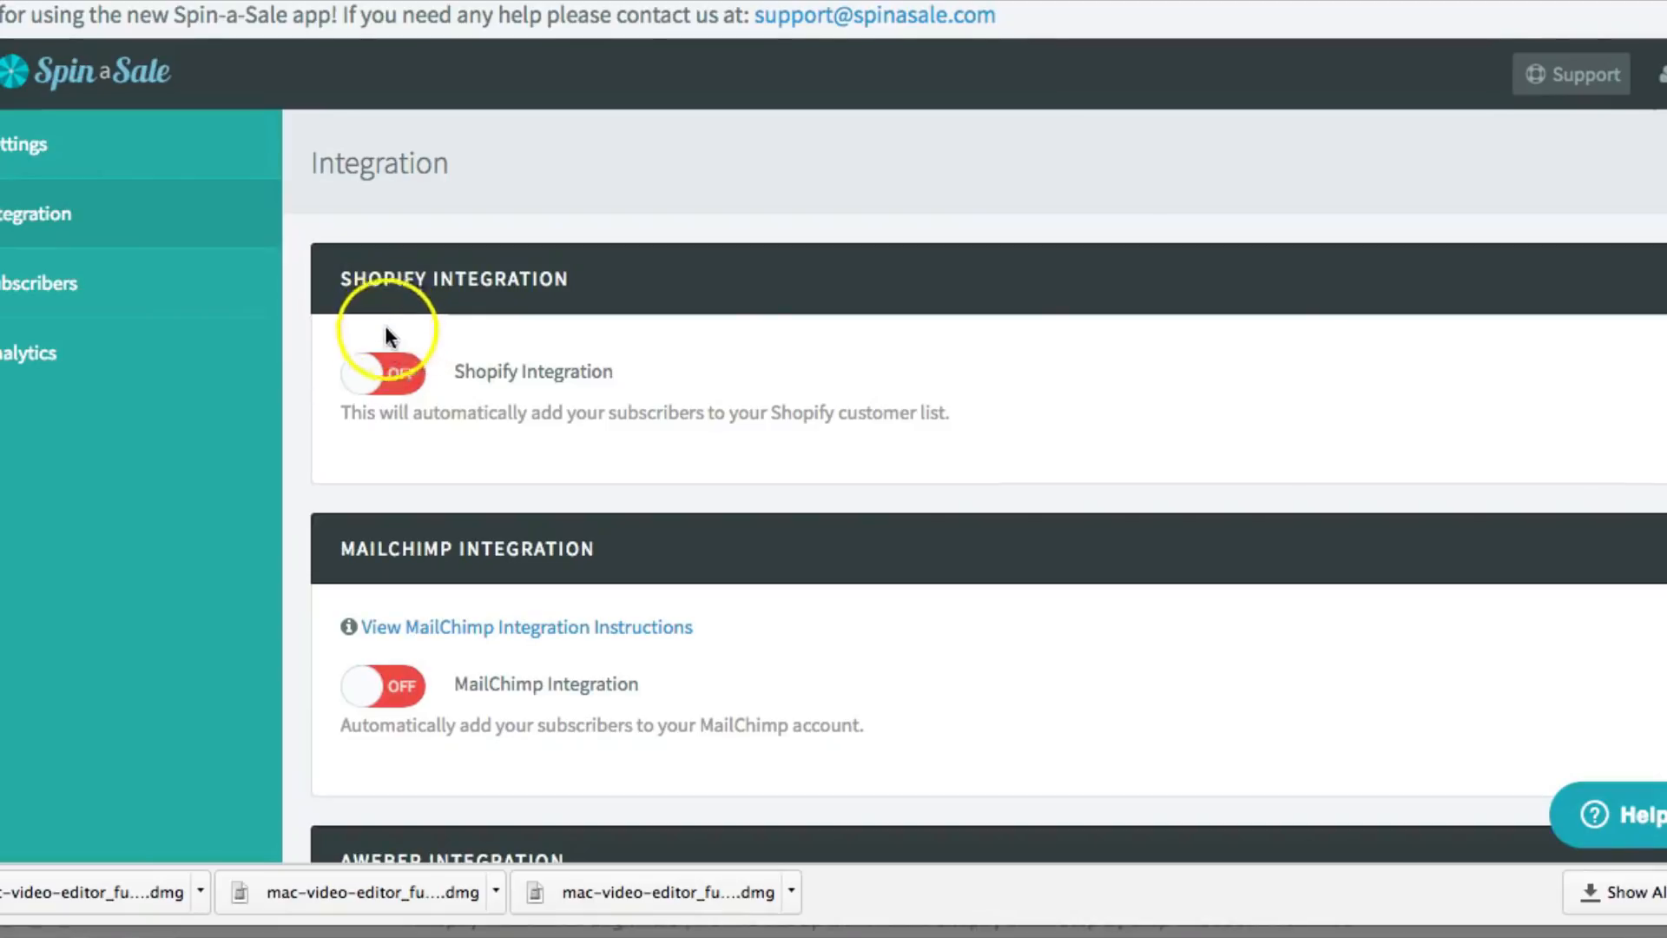
# Switch on the Shopify and MailChimp integrations and save the Integration page
pyautogui.click(375, 374)
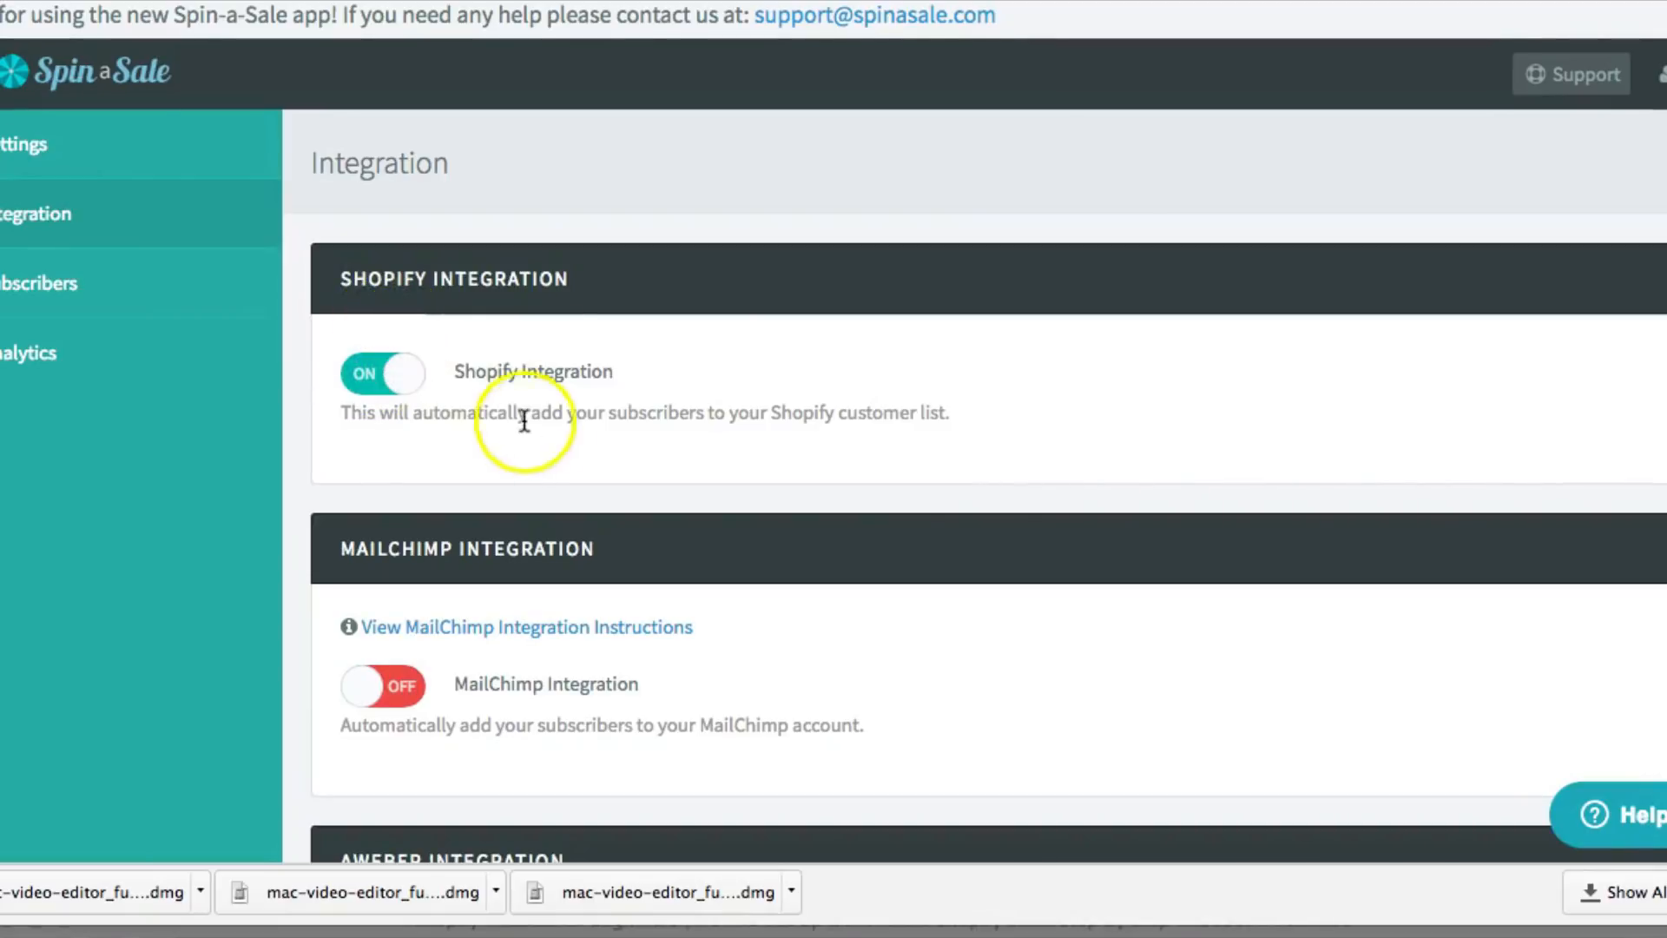
pyautogui.scroll(-2, 532, 420)
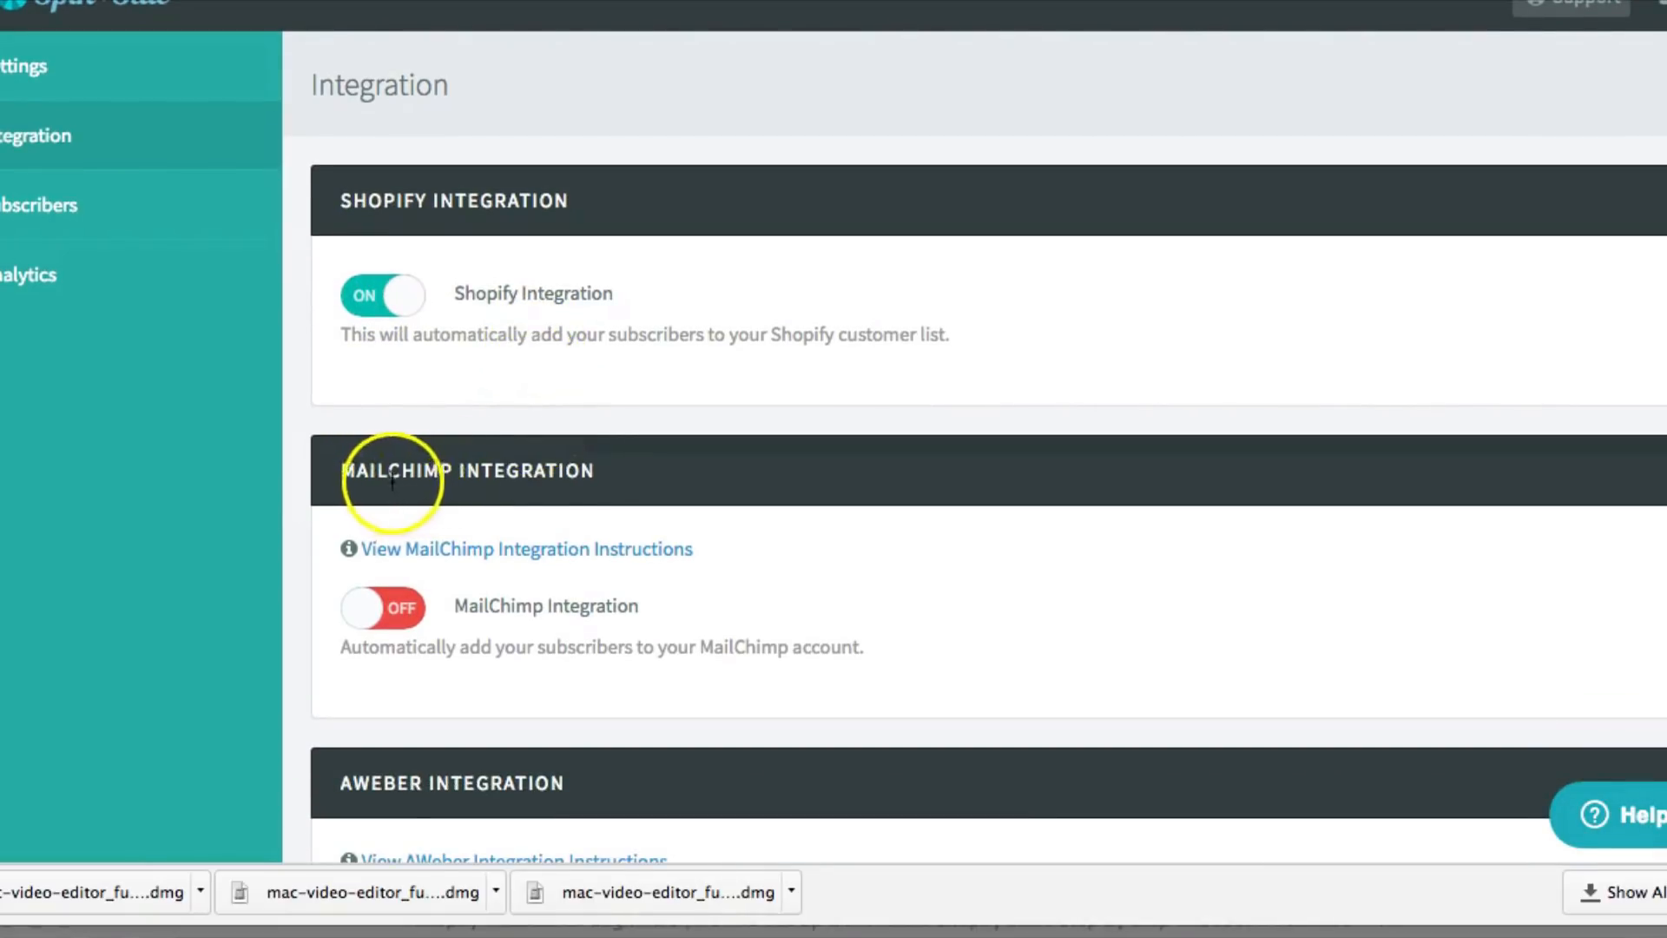
pyautogui.click(382, 606)
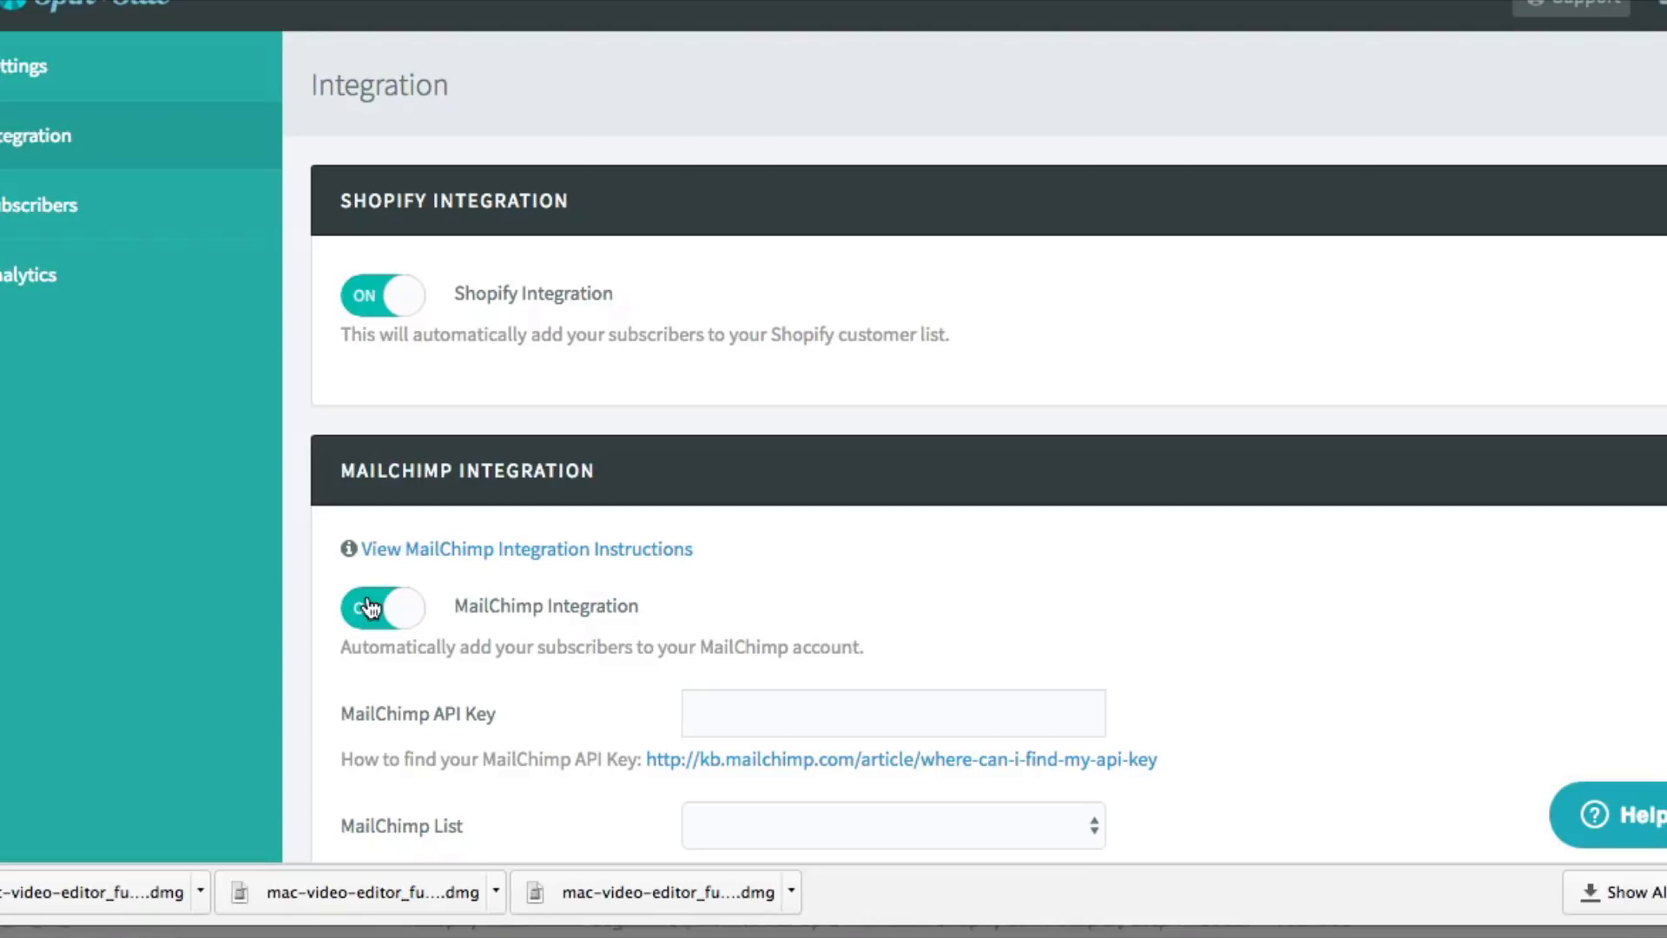
pyautogui.scroll(-10, 382, 603)
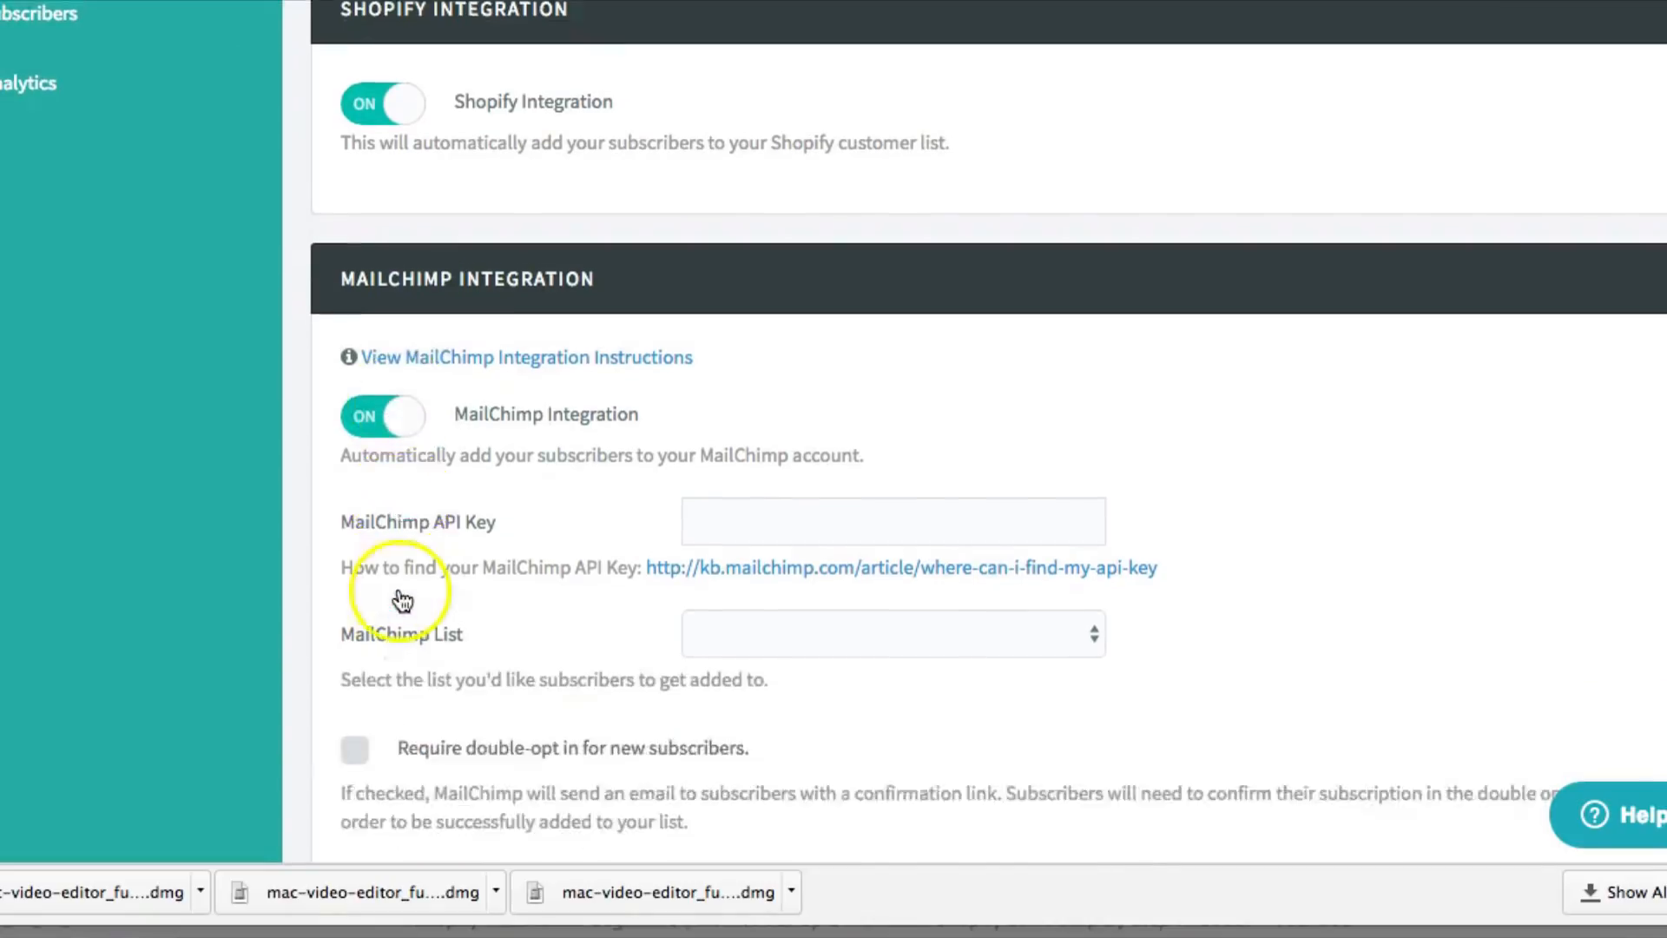
pyautogui.scroll(-7, 494, 619)
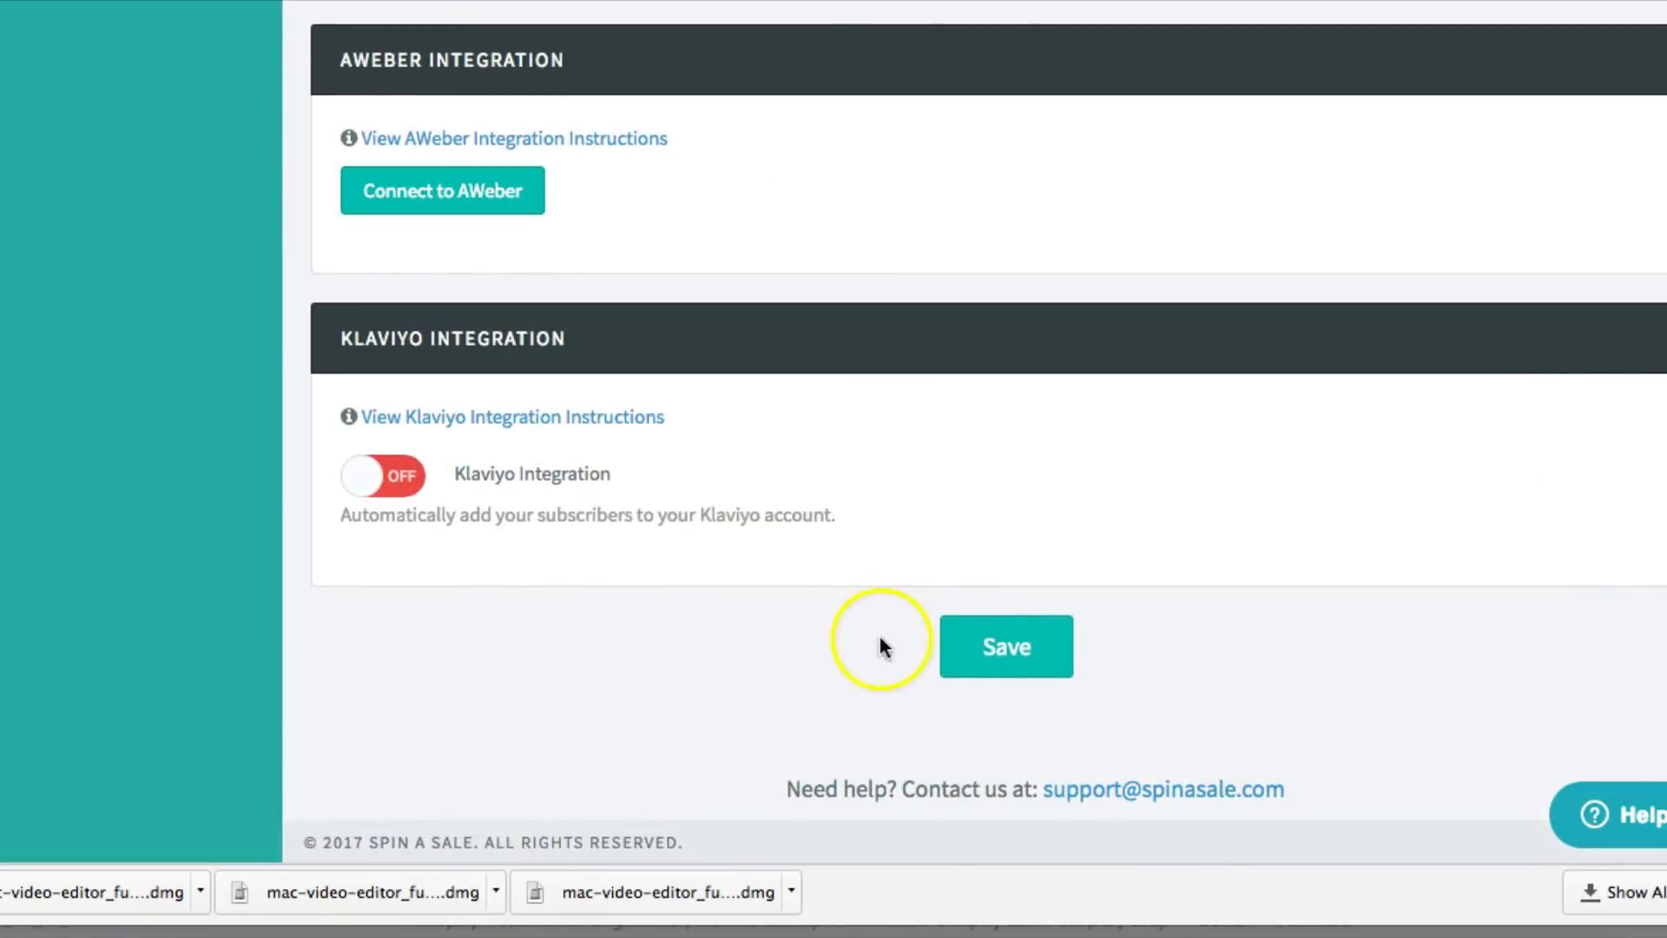
pyautogui.click(997, 651)
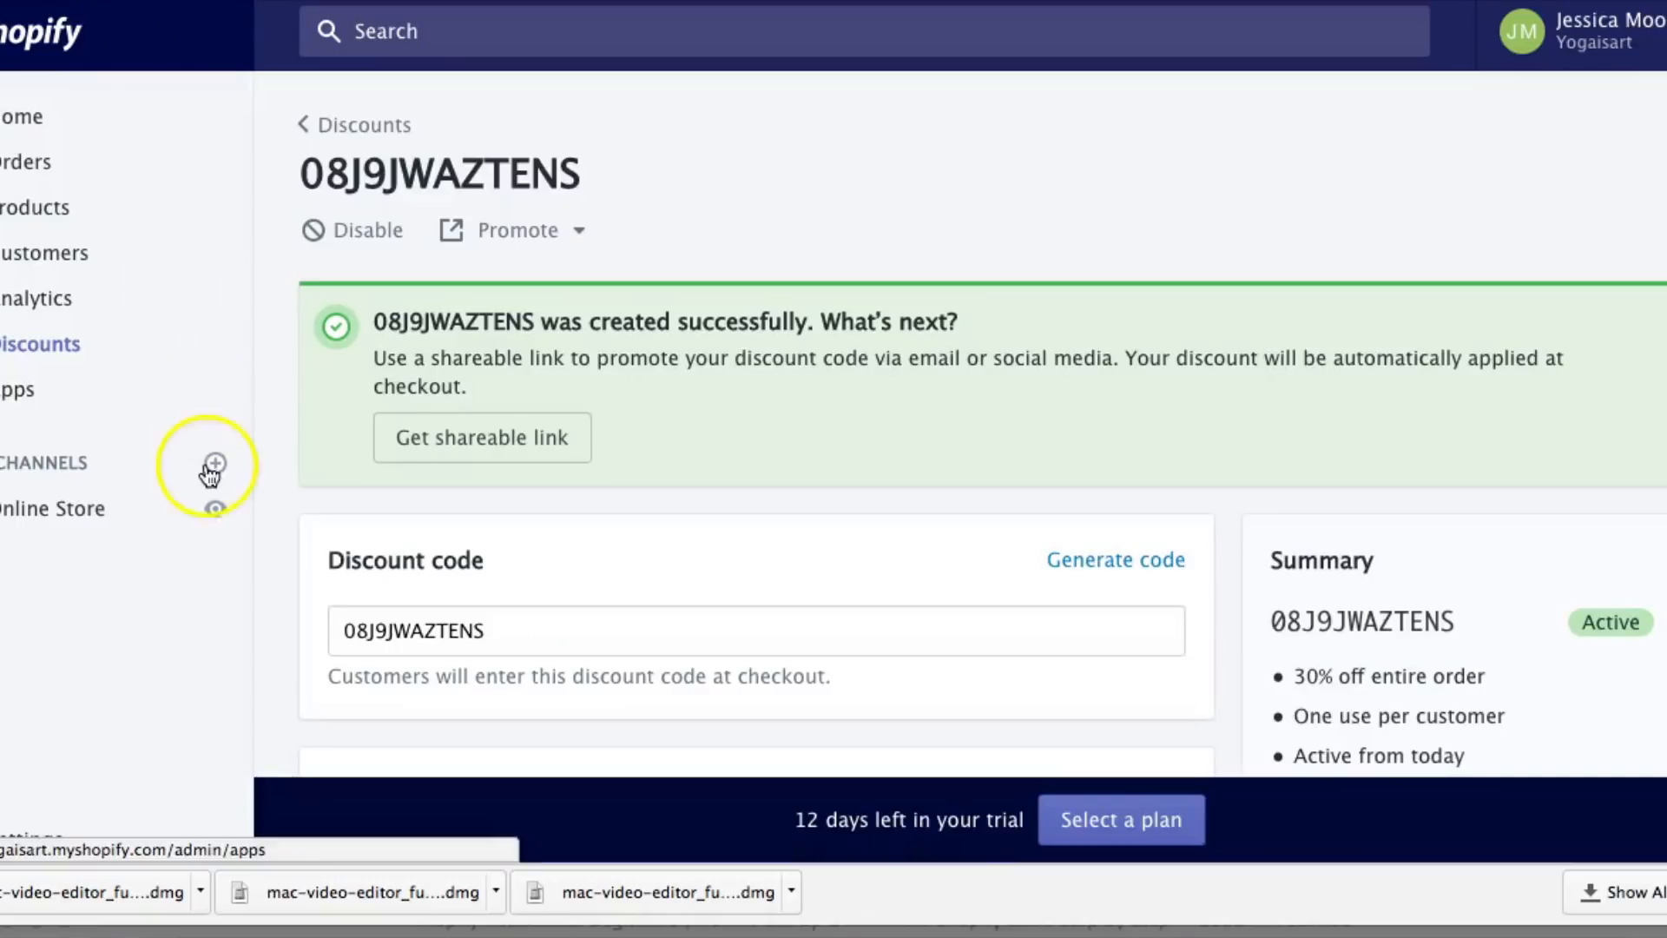
# Open the storefront, close the spin-wheel popup, and scroll to the Featured Collection
pyautogui.click(209, 504)
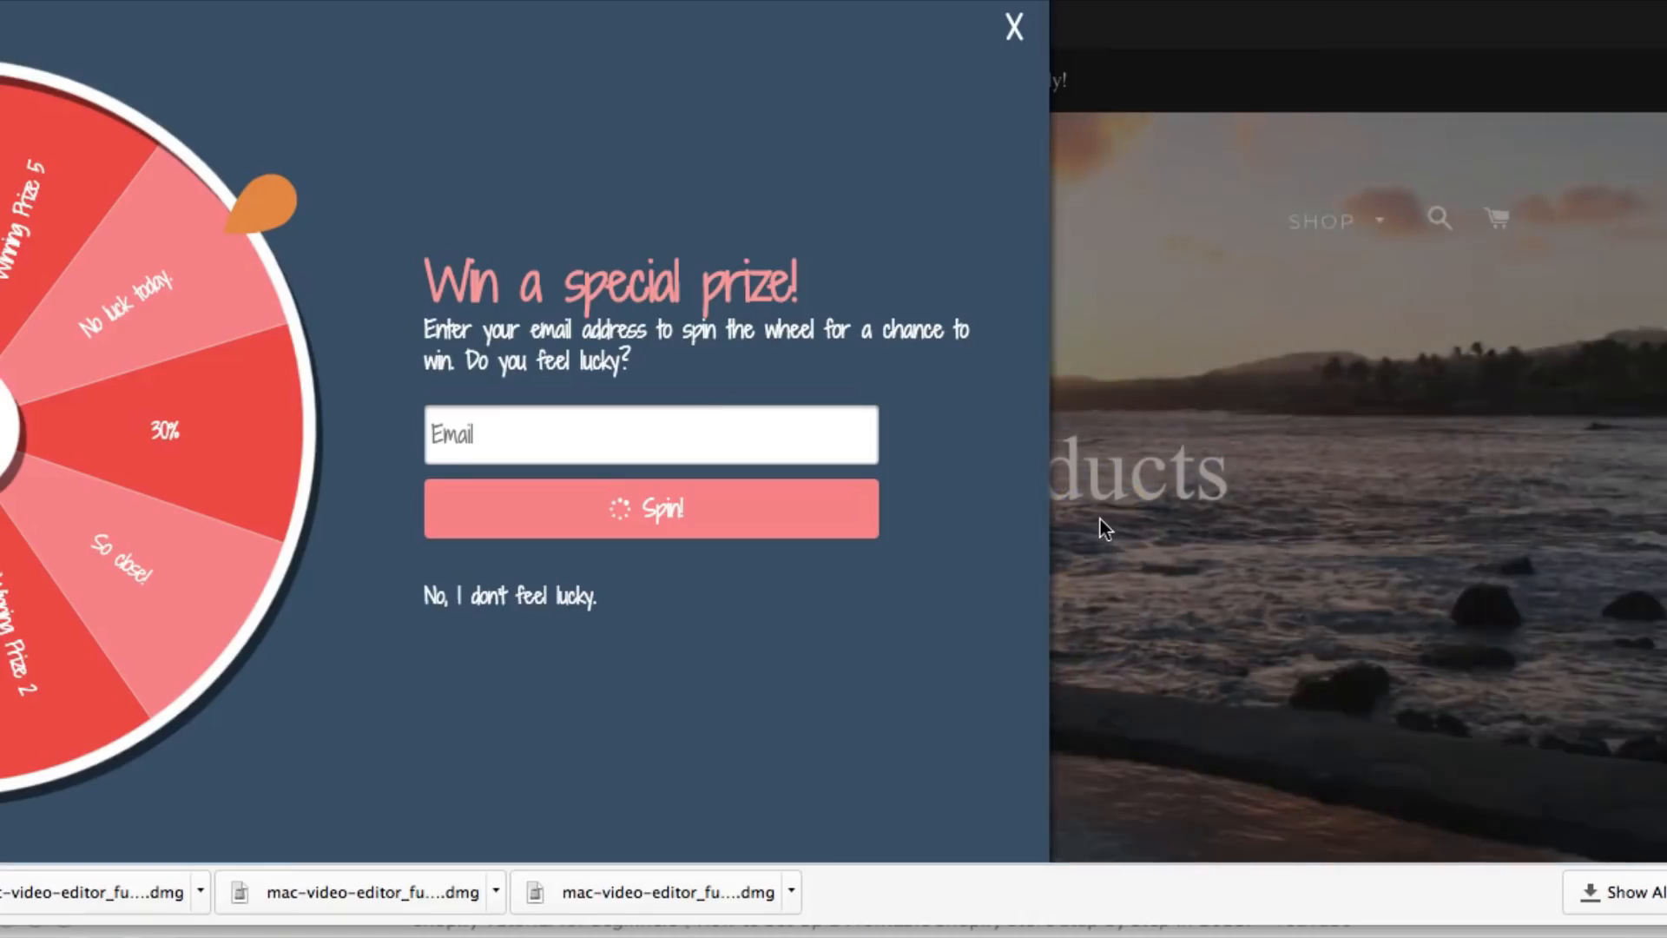
pyautogui.click(1010, 29)
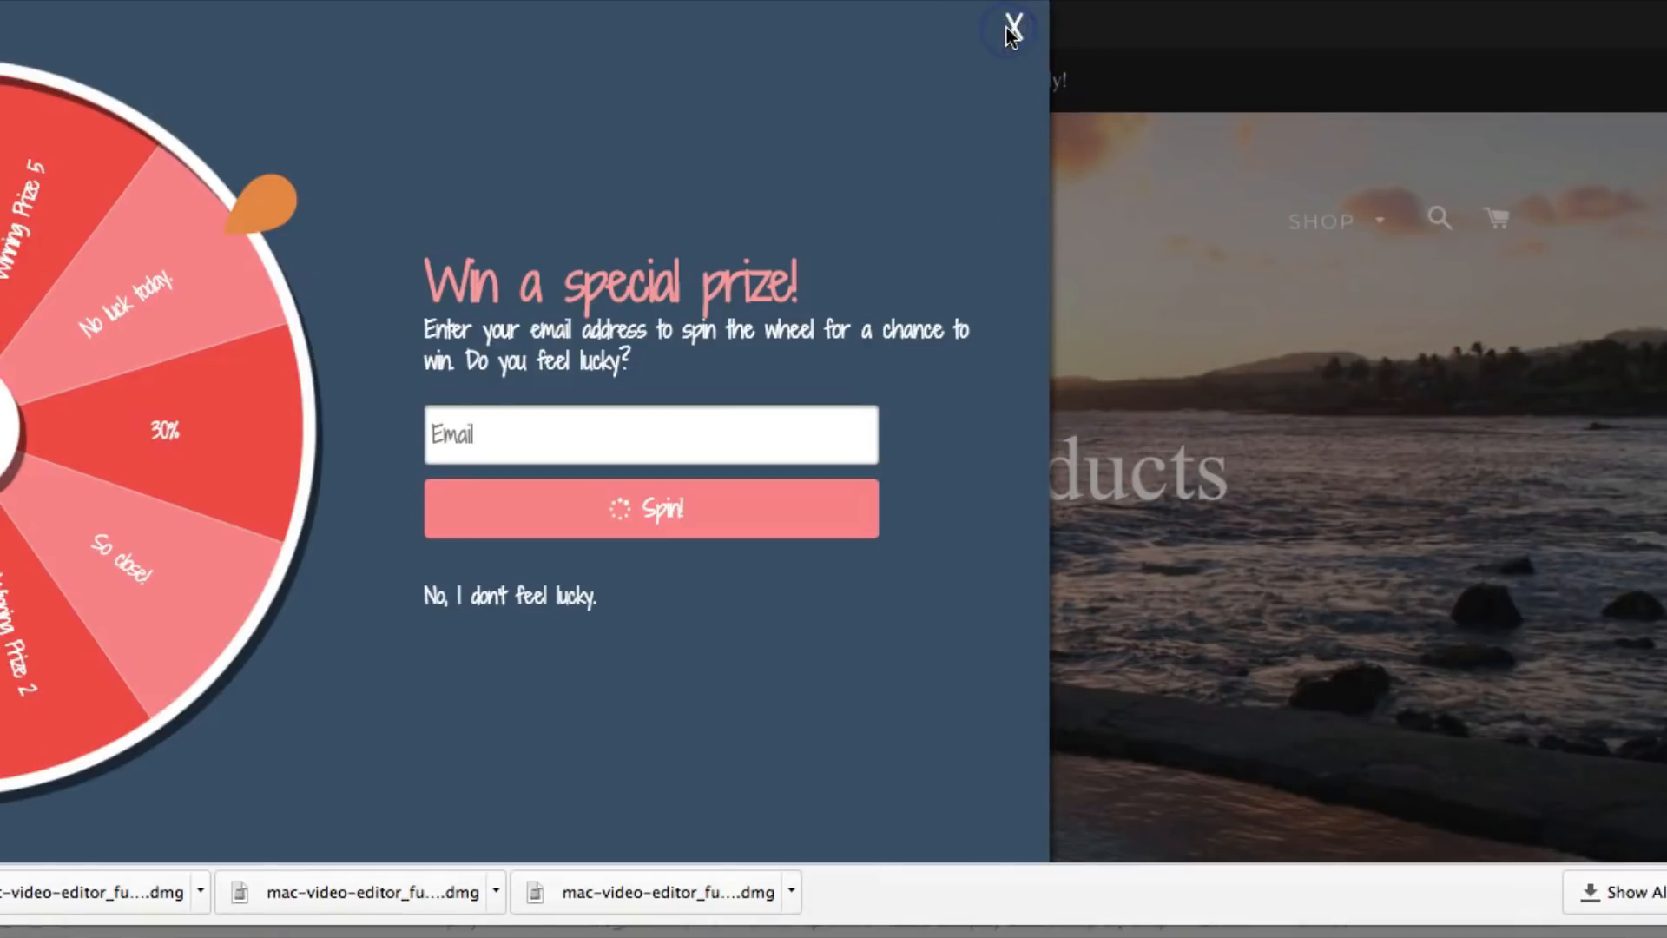
pyautogui.click(1012, 26)
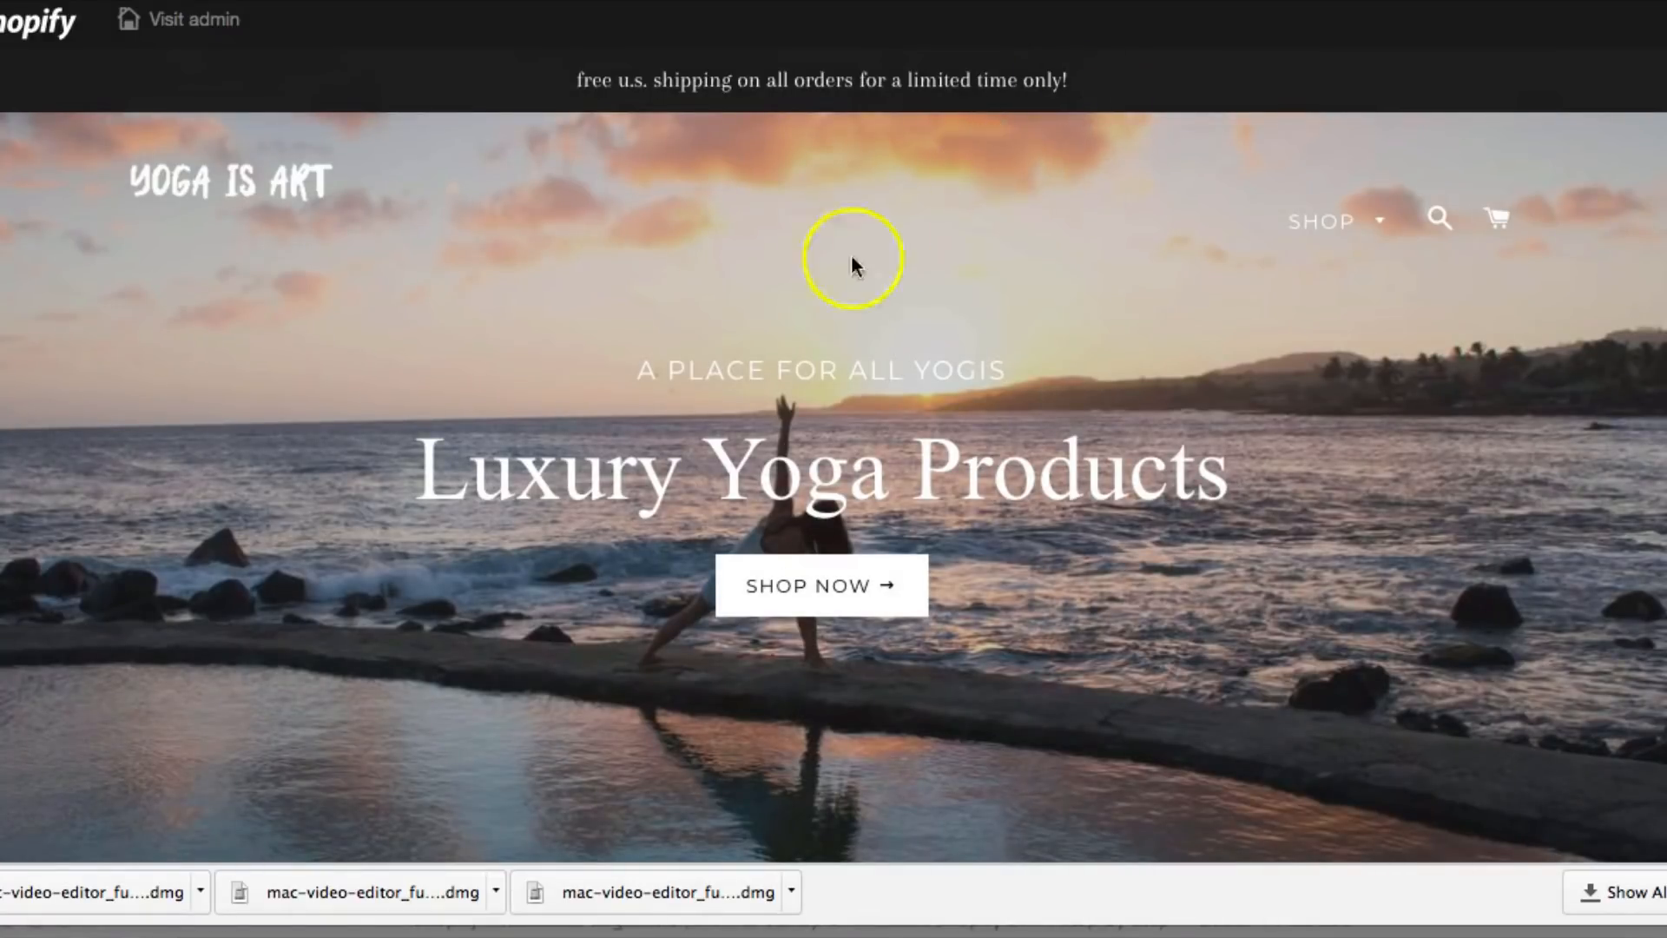
pyautogui.scroll(-2, 793, 290)
pyautogui.scroll(-2, 794, 288)
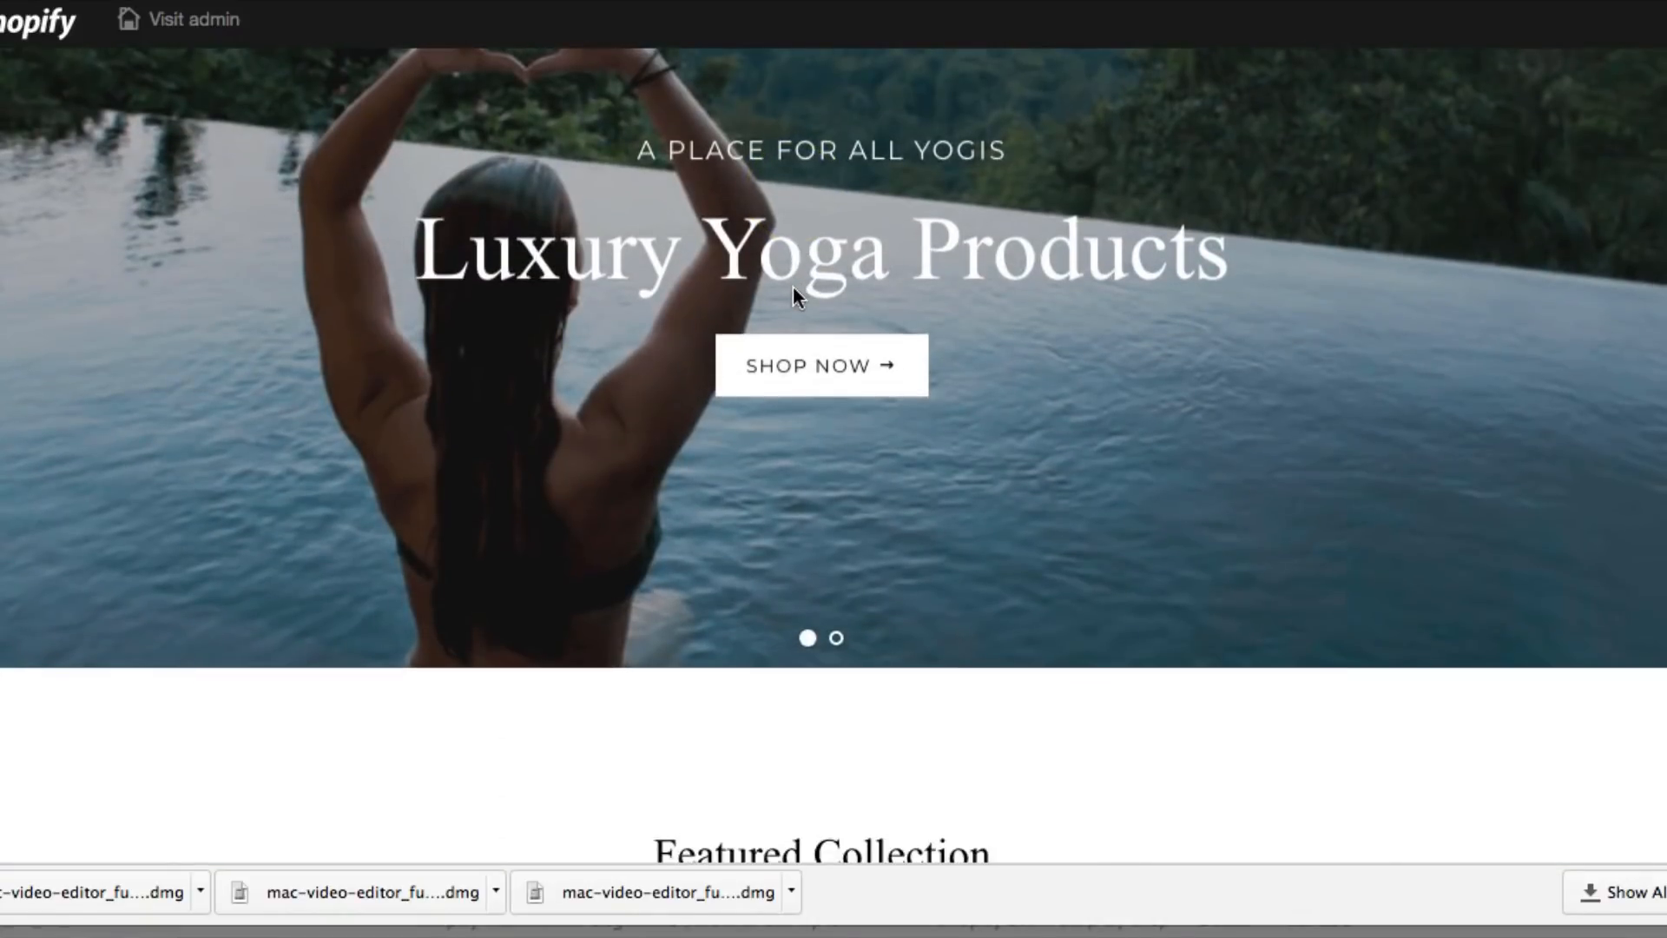
pyautogui.scroll(-10, 793, 291)
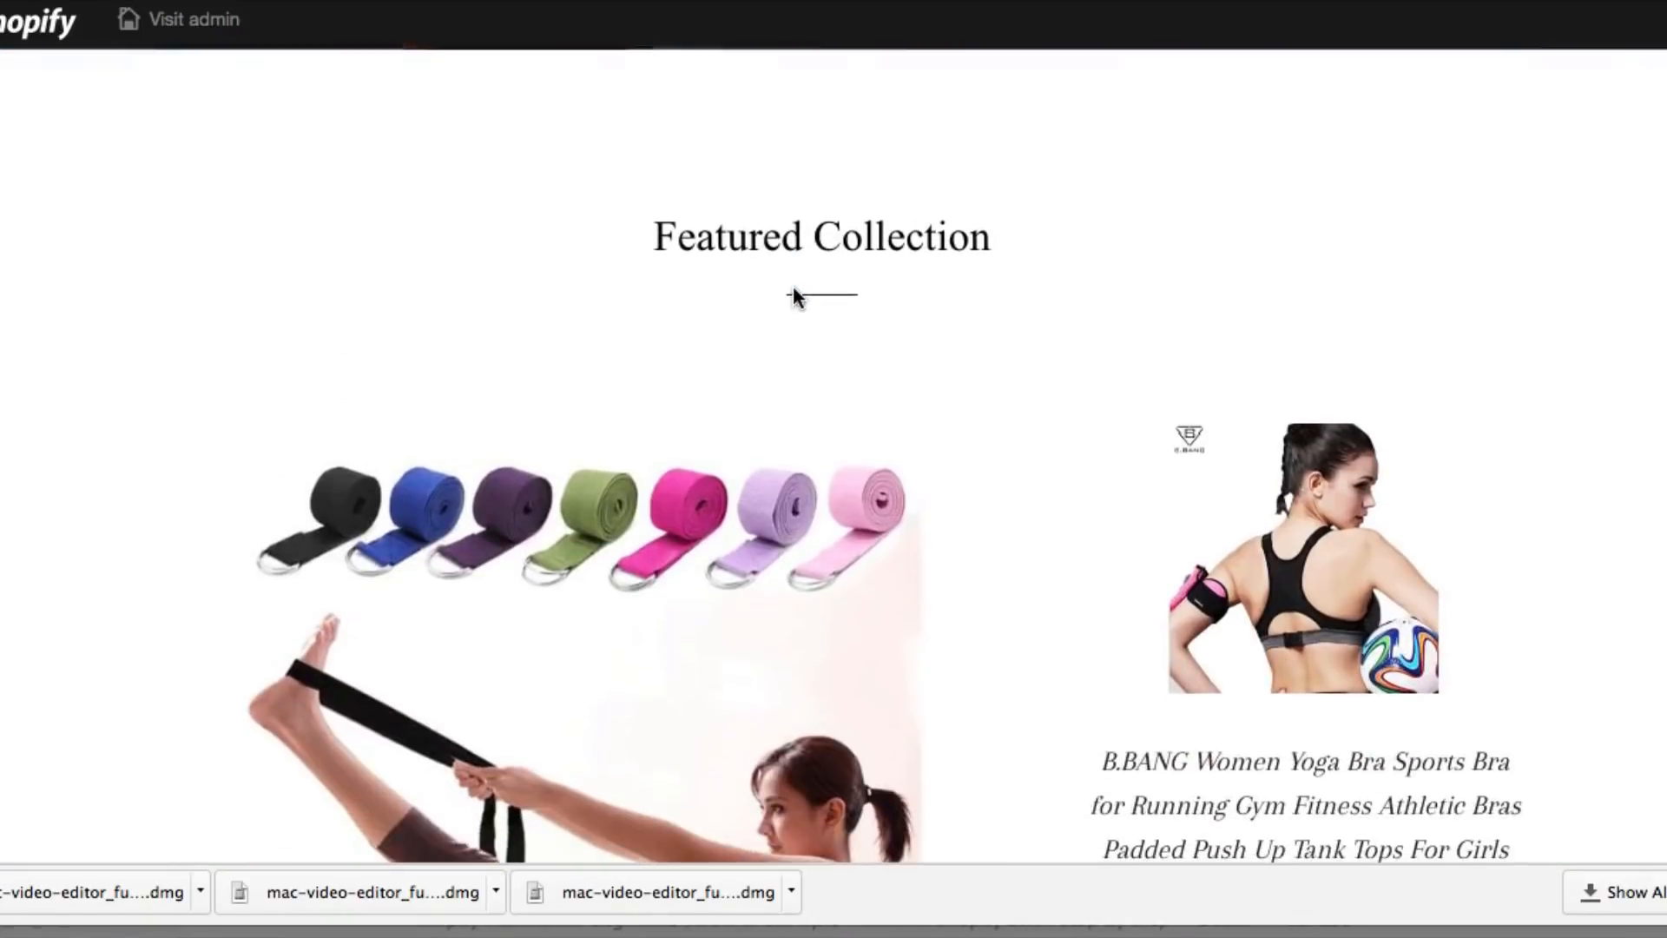